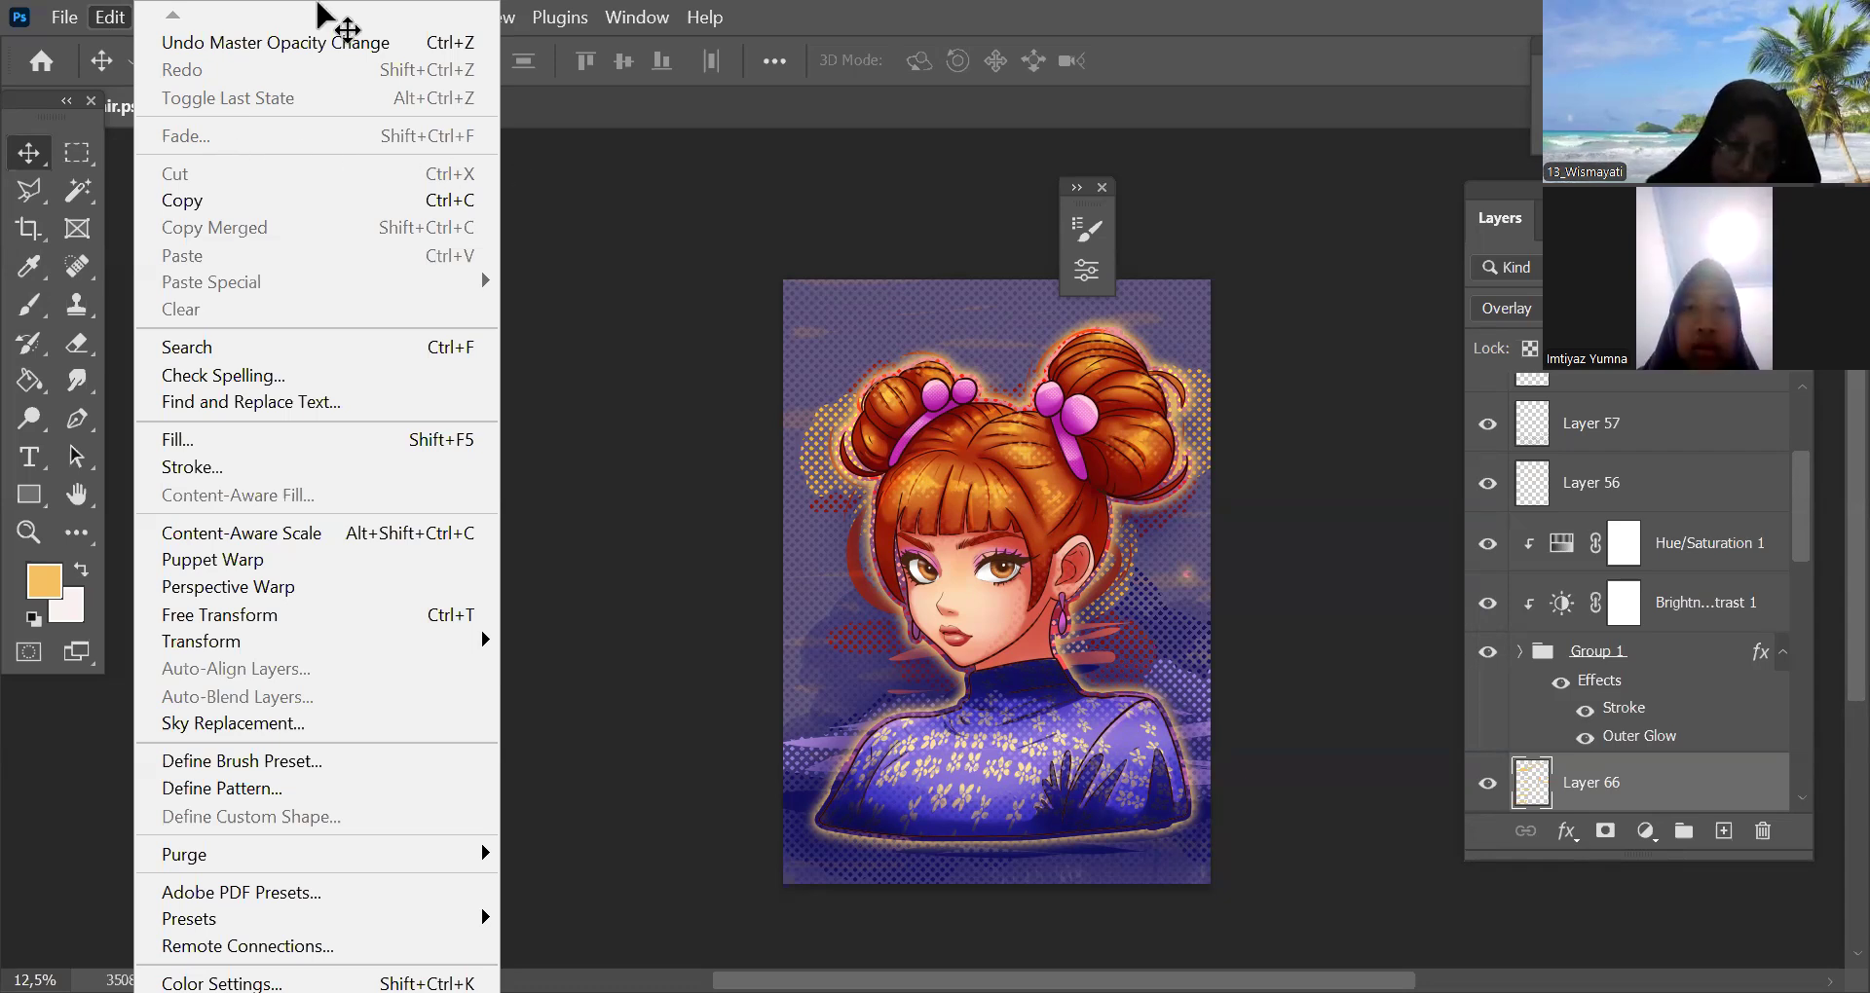
Check the portrait document's image size settings and close them without making changes
click(166, 17)
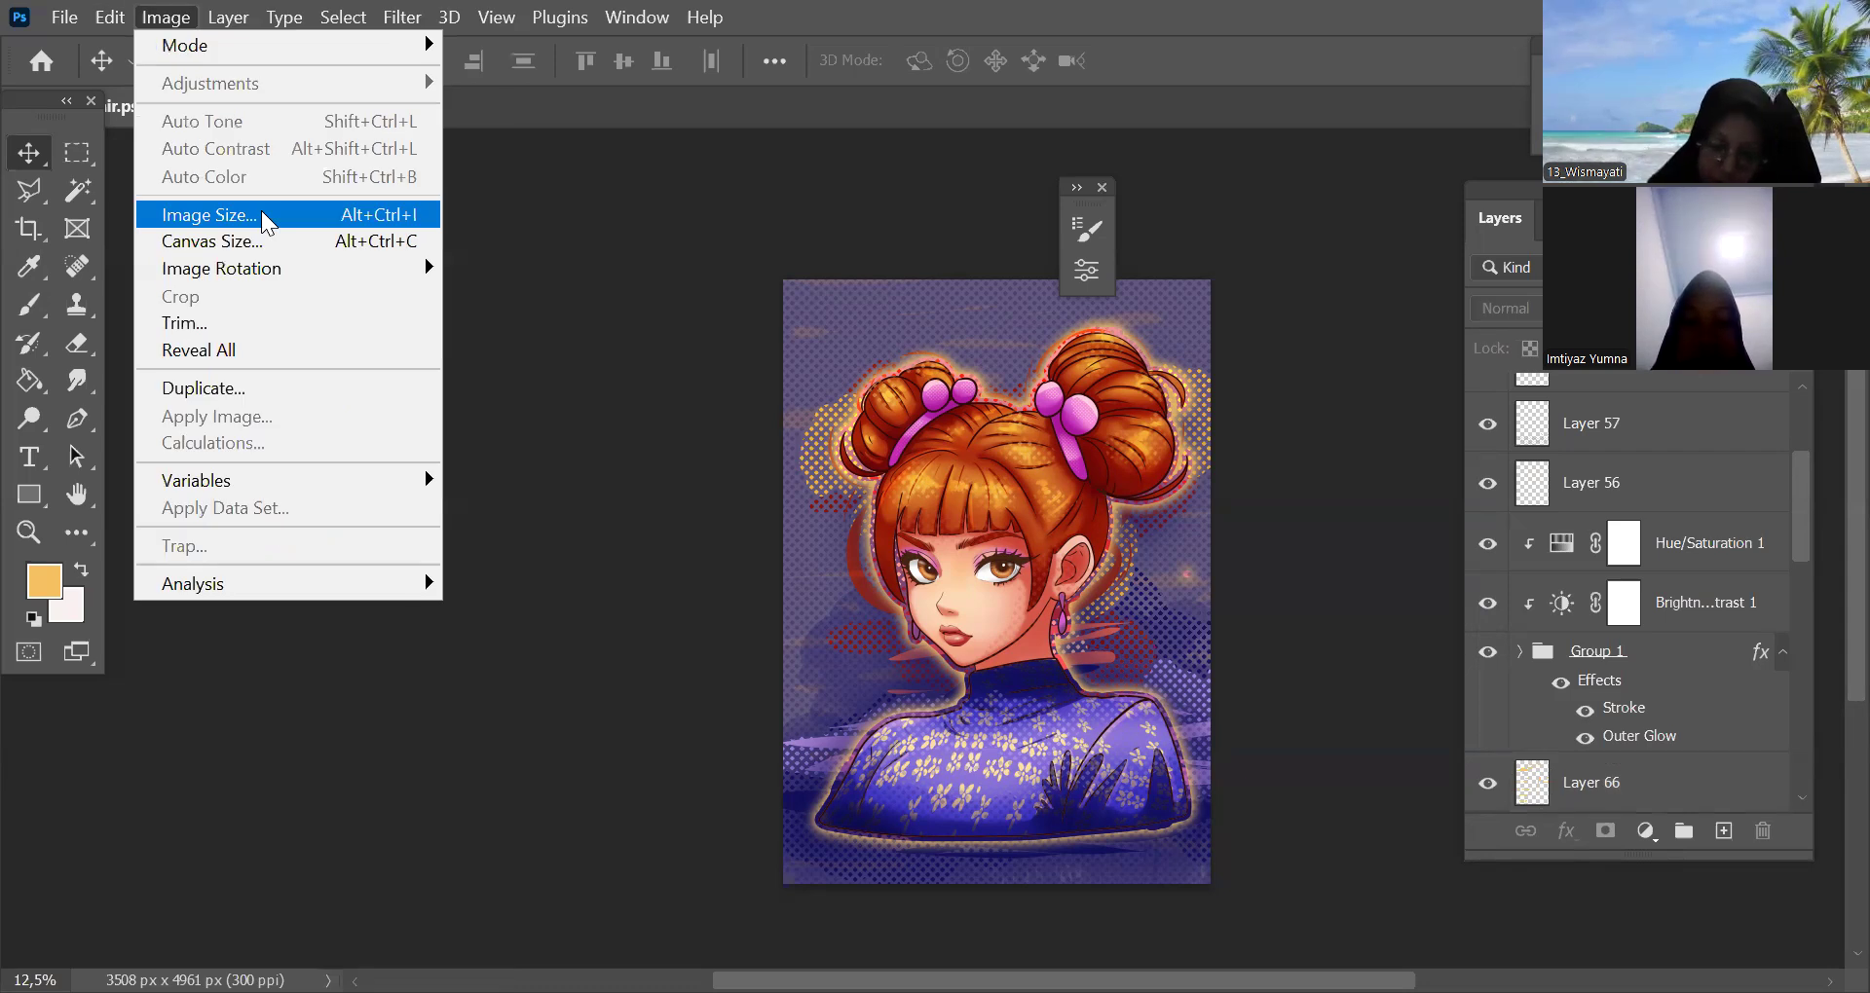
key(Return)
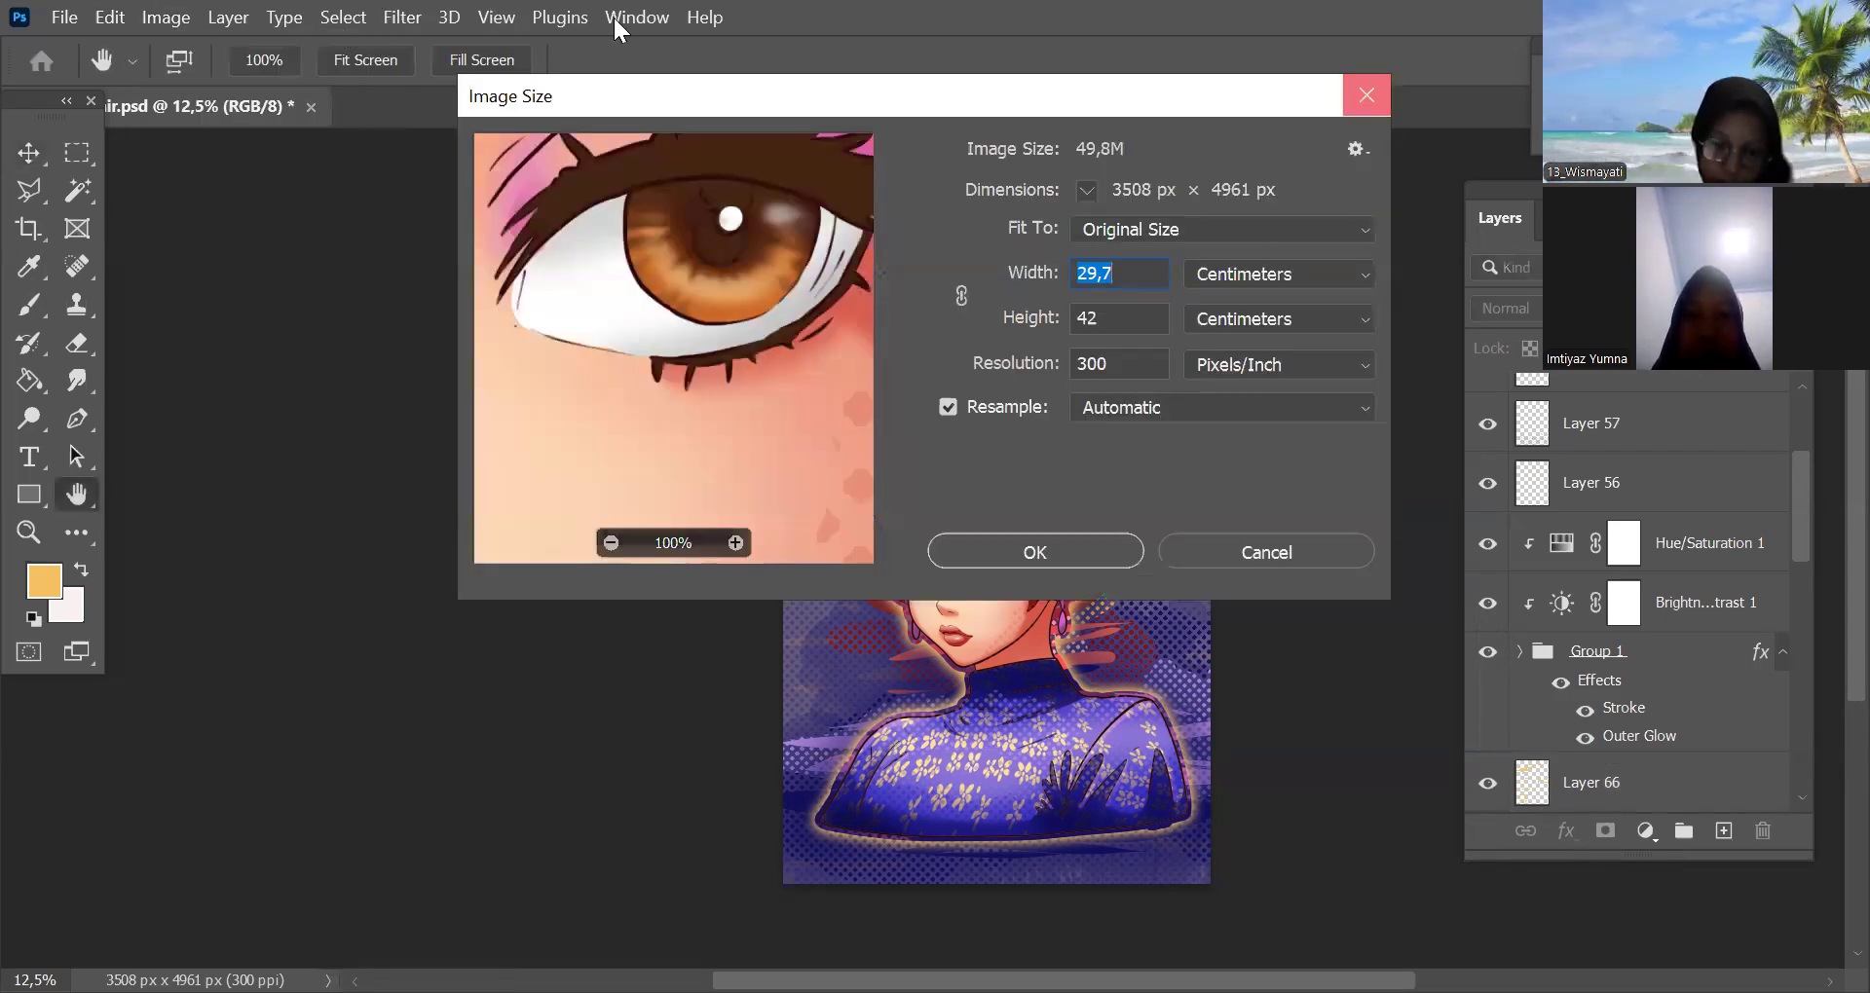
key(Escape)
click(208, 18)
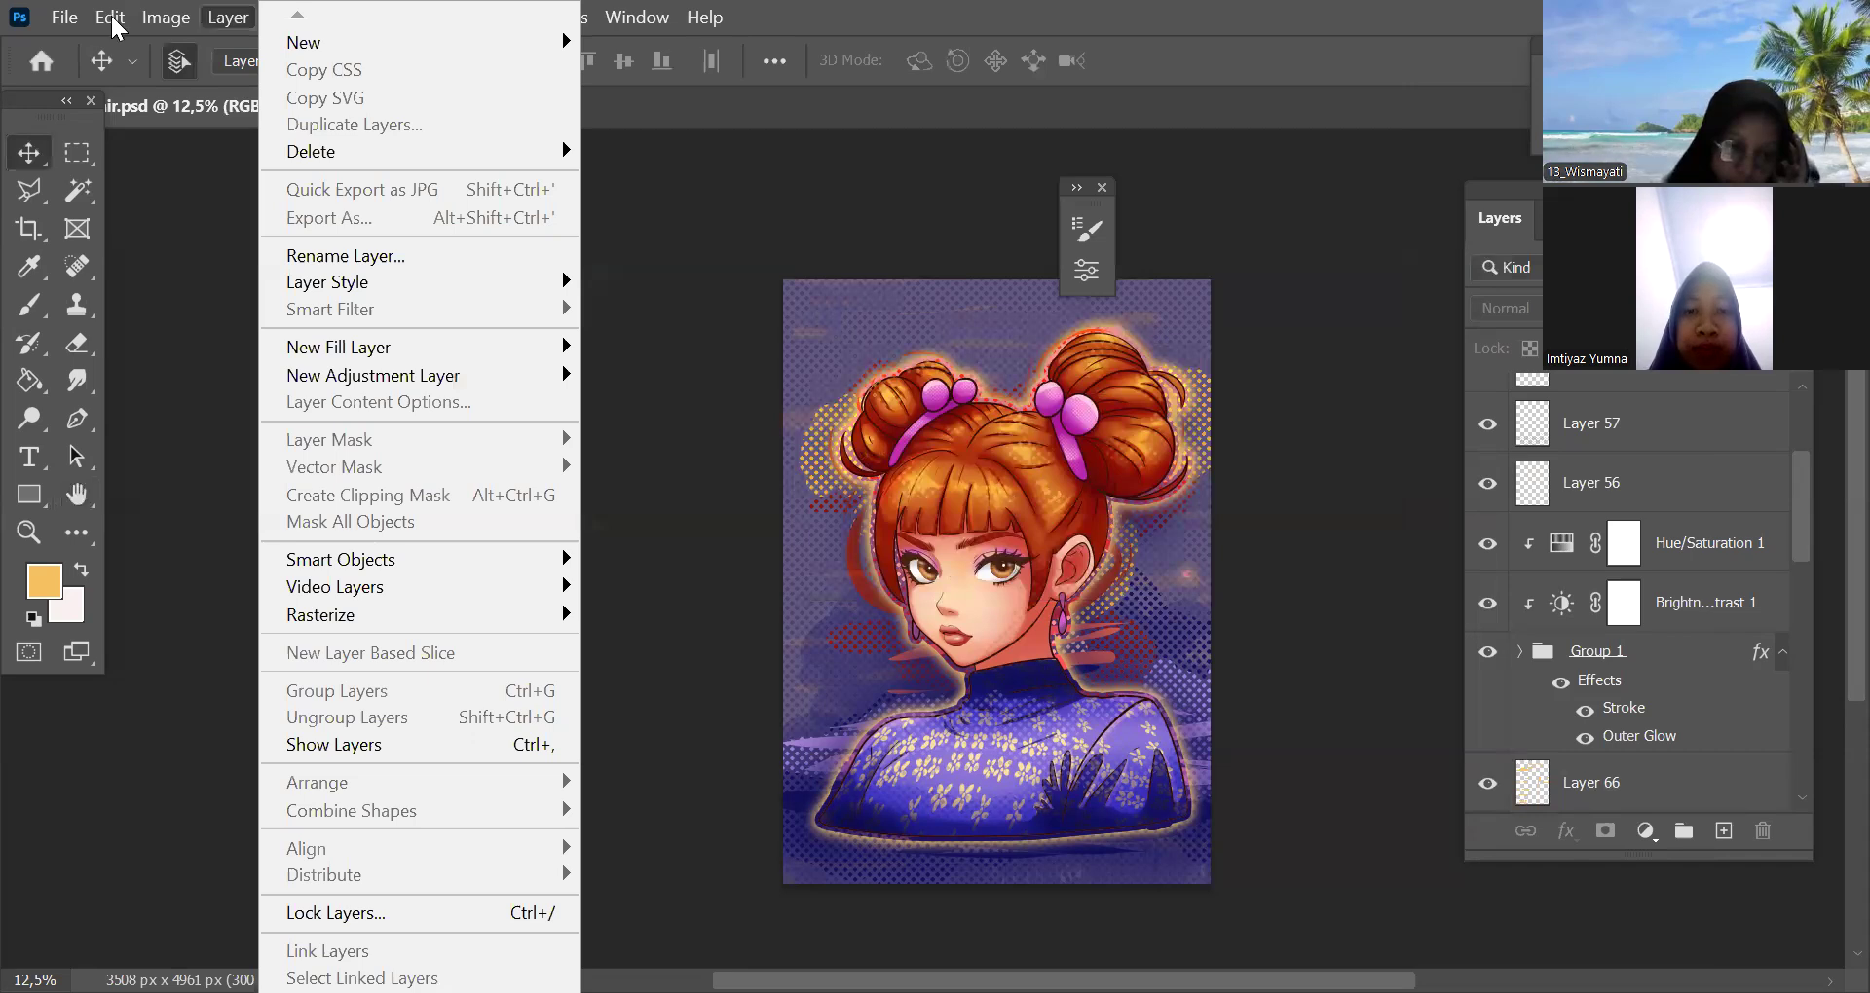
mouse_move(114, 22)
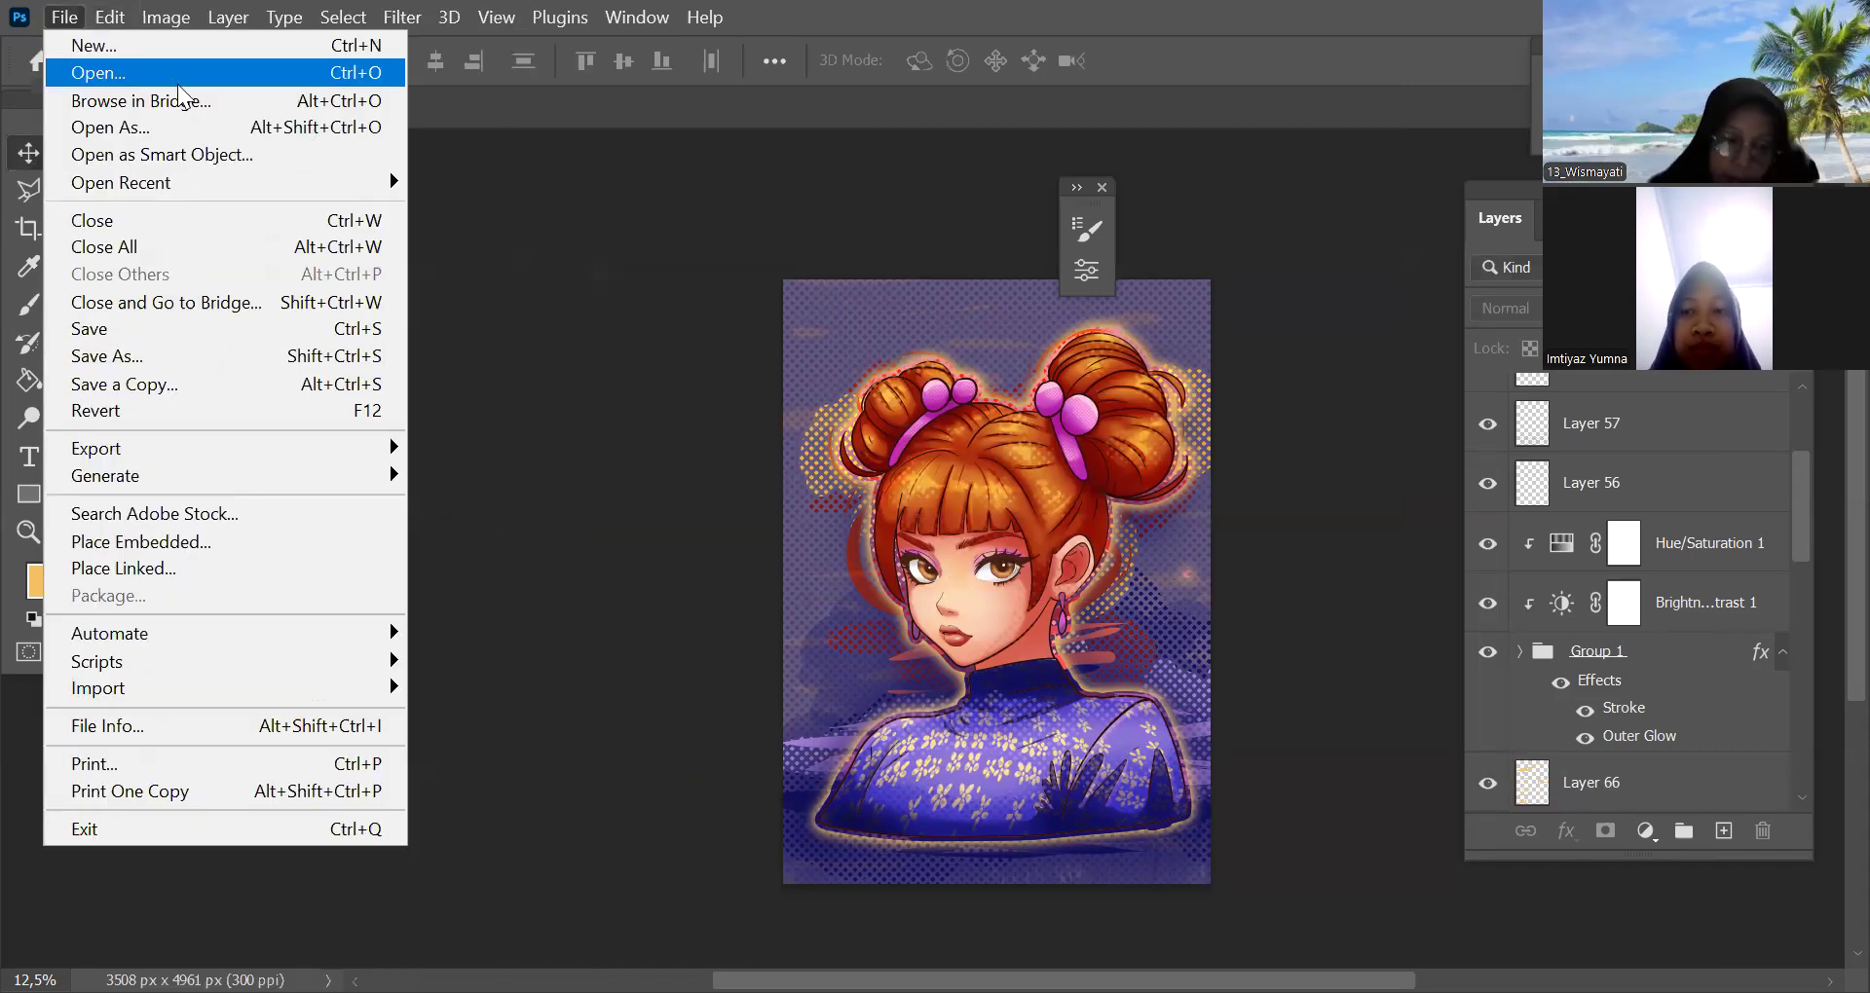
key(Escape)
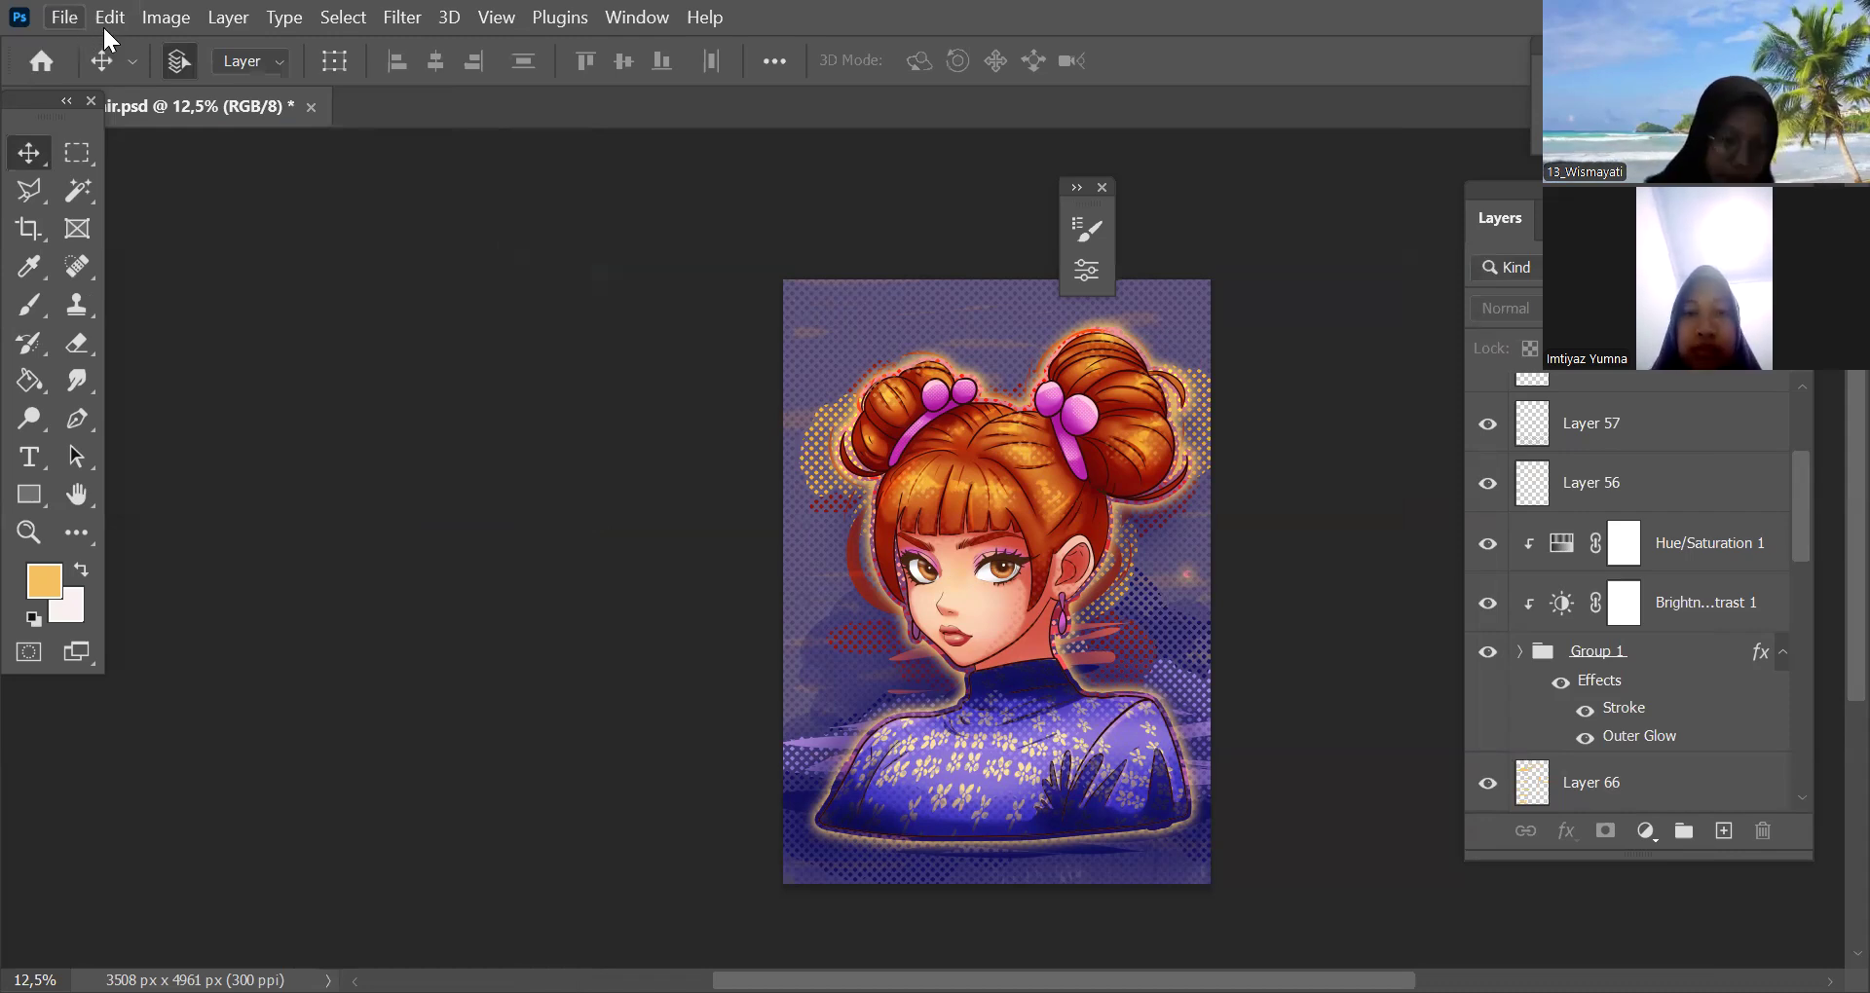
Create a new 1350 x 1080 px document at 300 ppi in CMYK Color with a white background
key(ctrl+n)
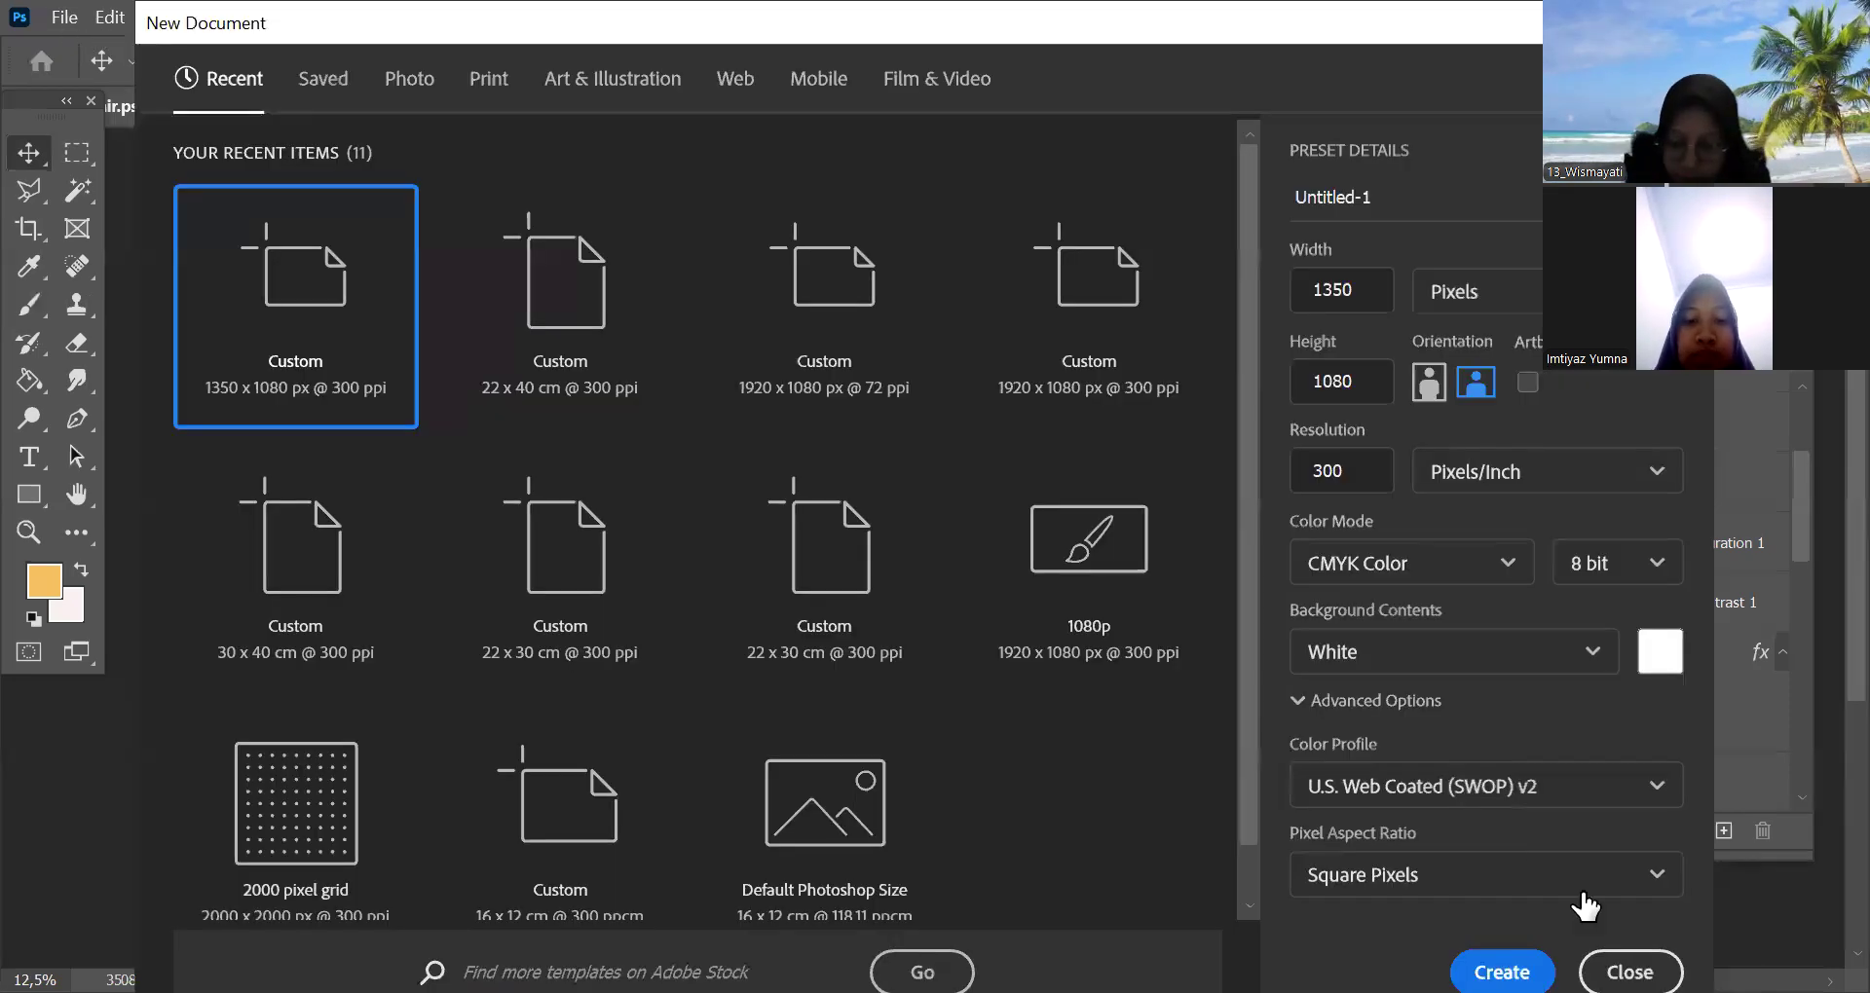
key(Return)
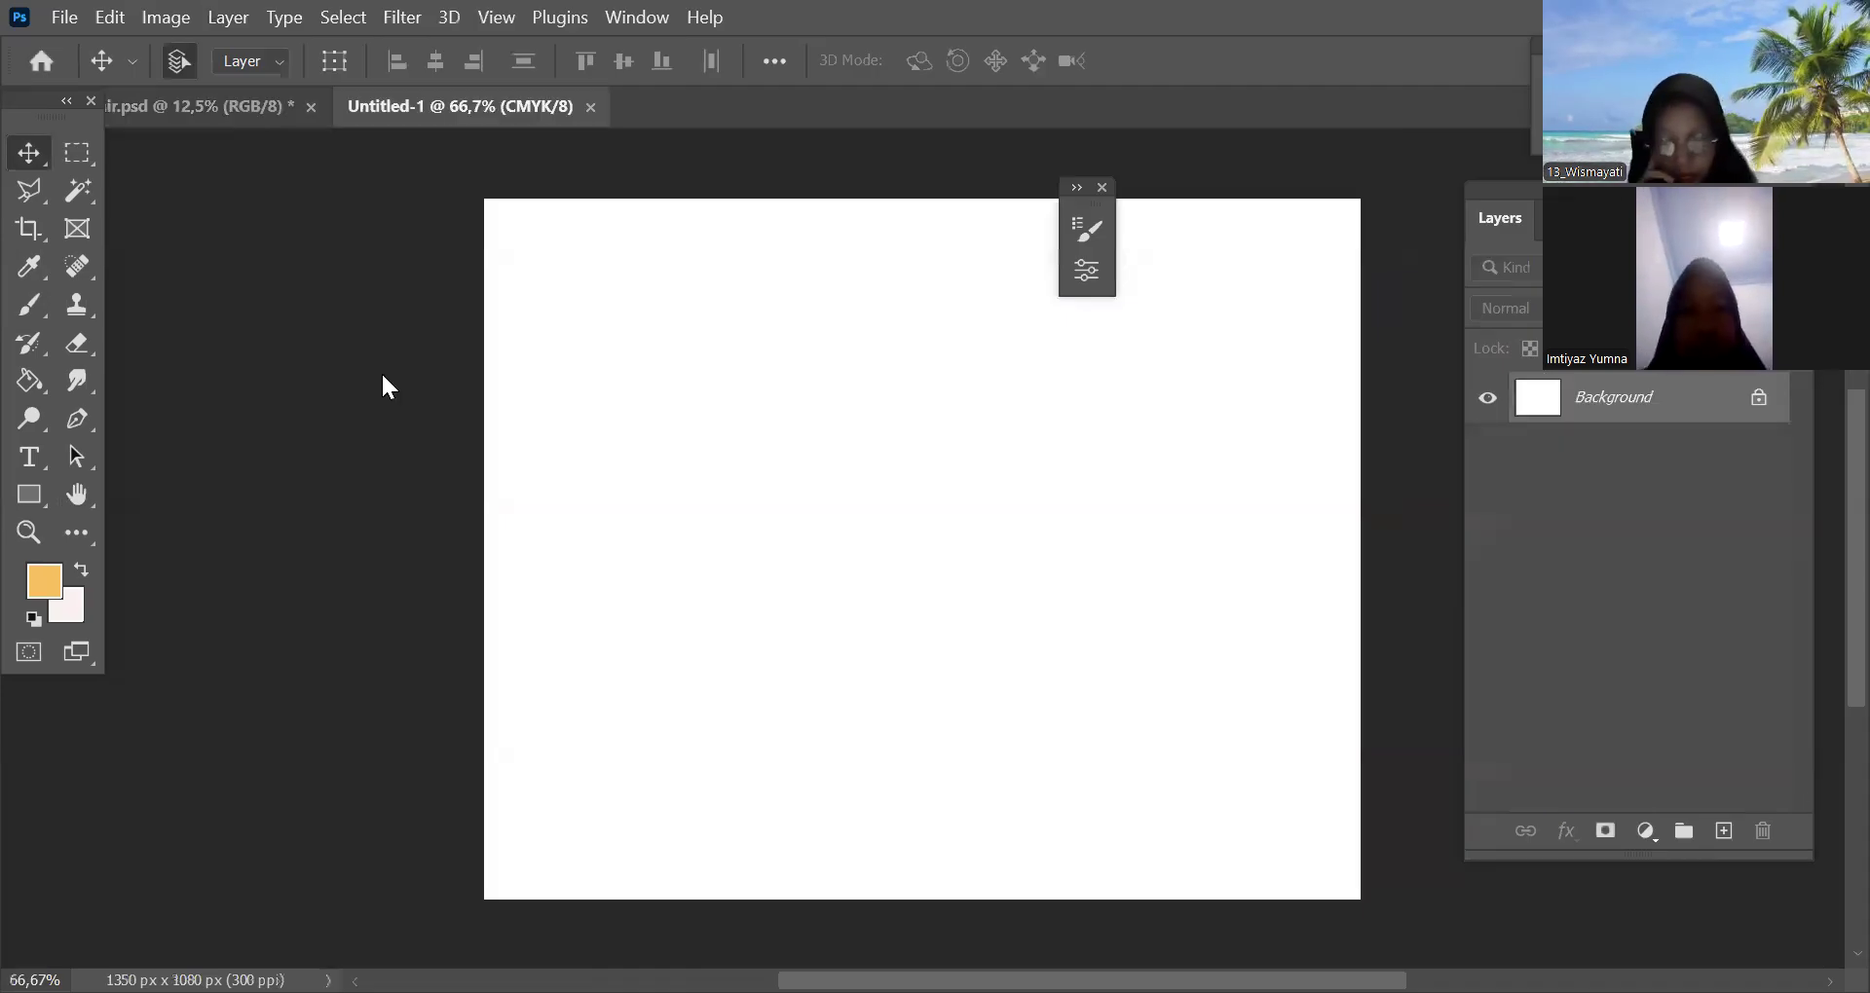
key(space)
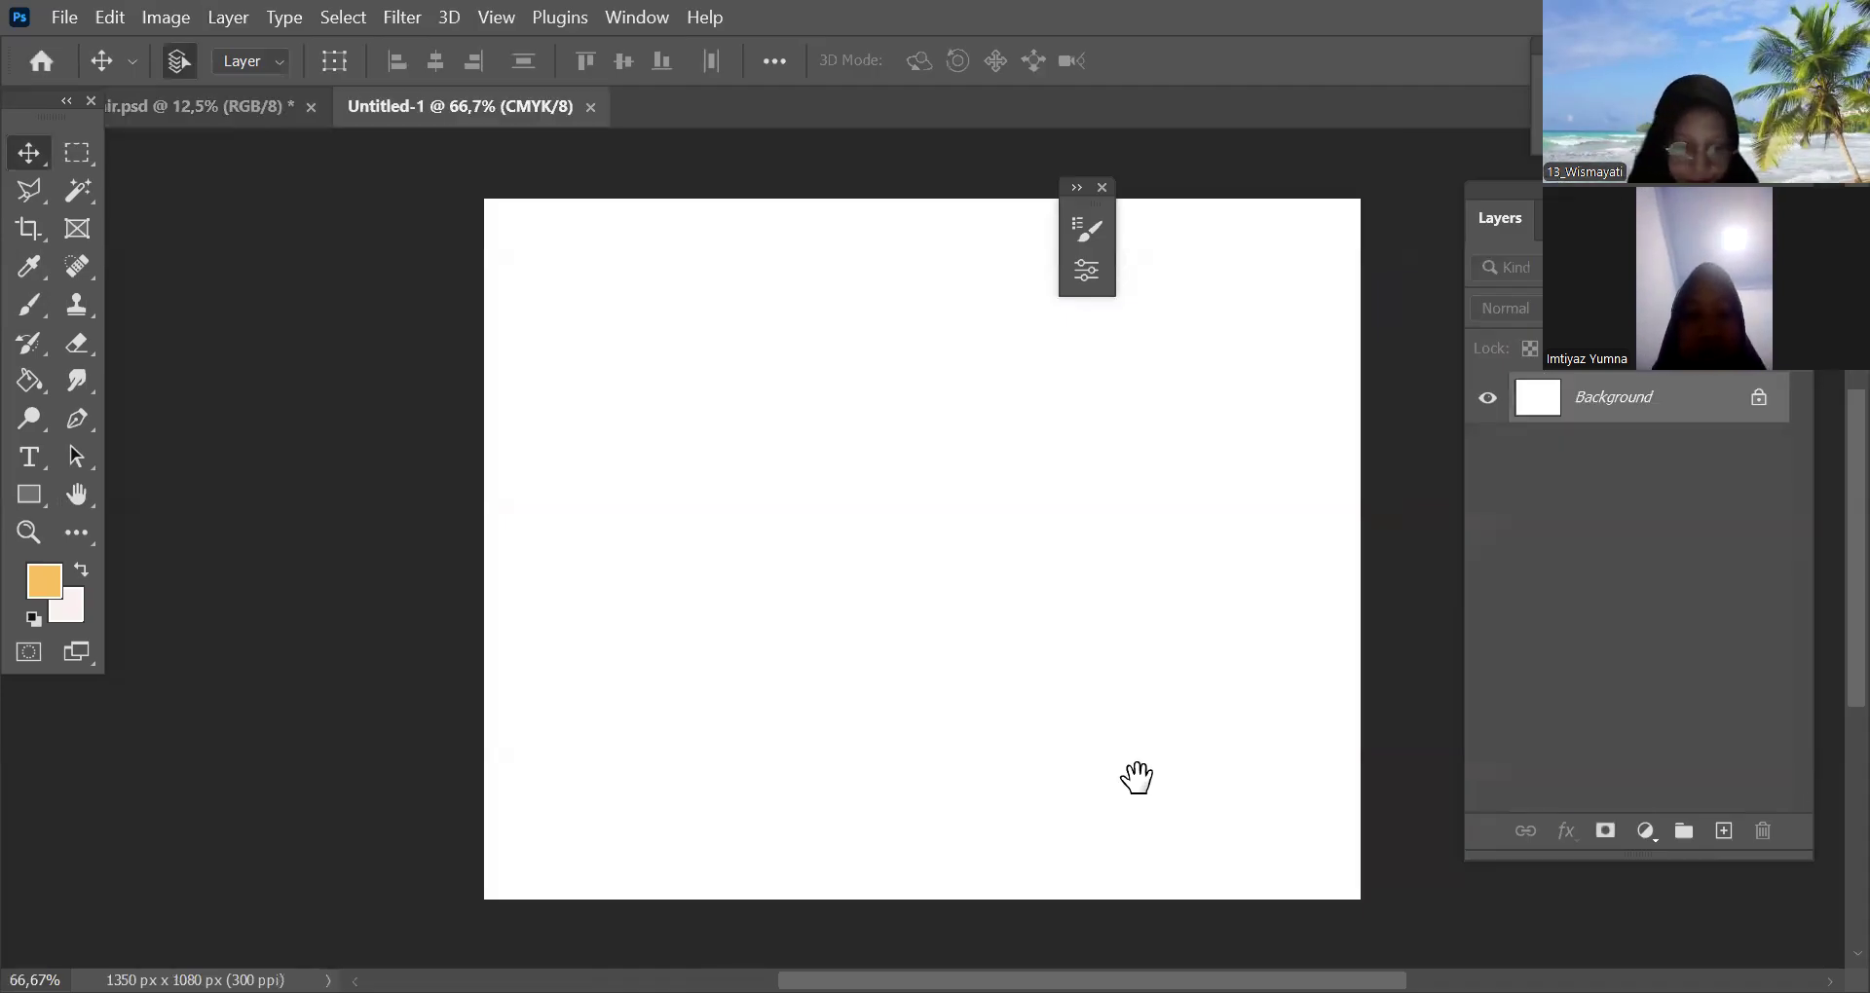
drag(1136, 777, 1155, 769)
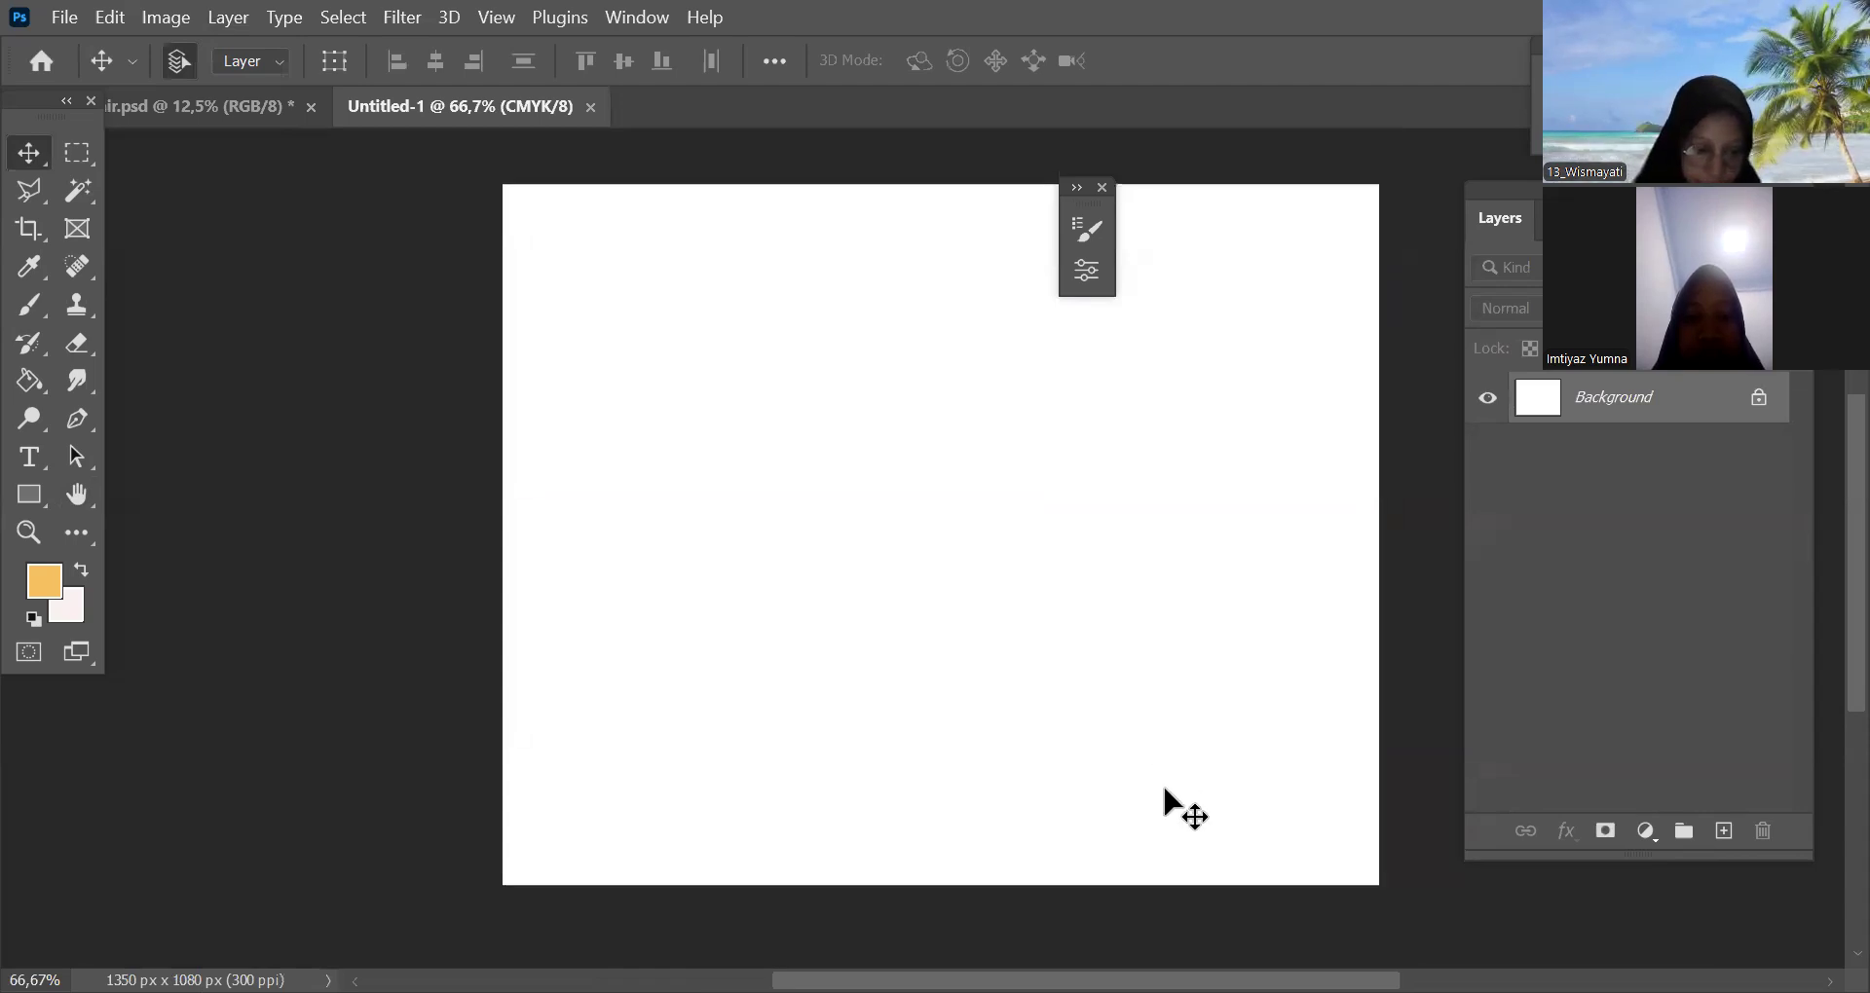
Add a new layer above the background and set up the Brush tool with black (#000000) as foreground color
click(35, 307)
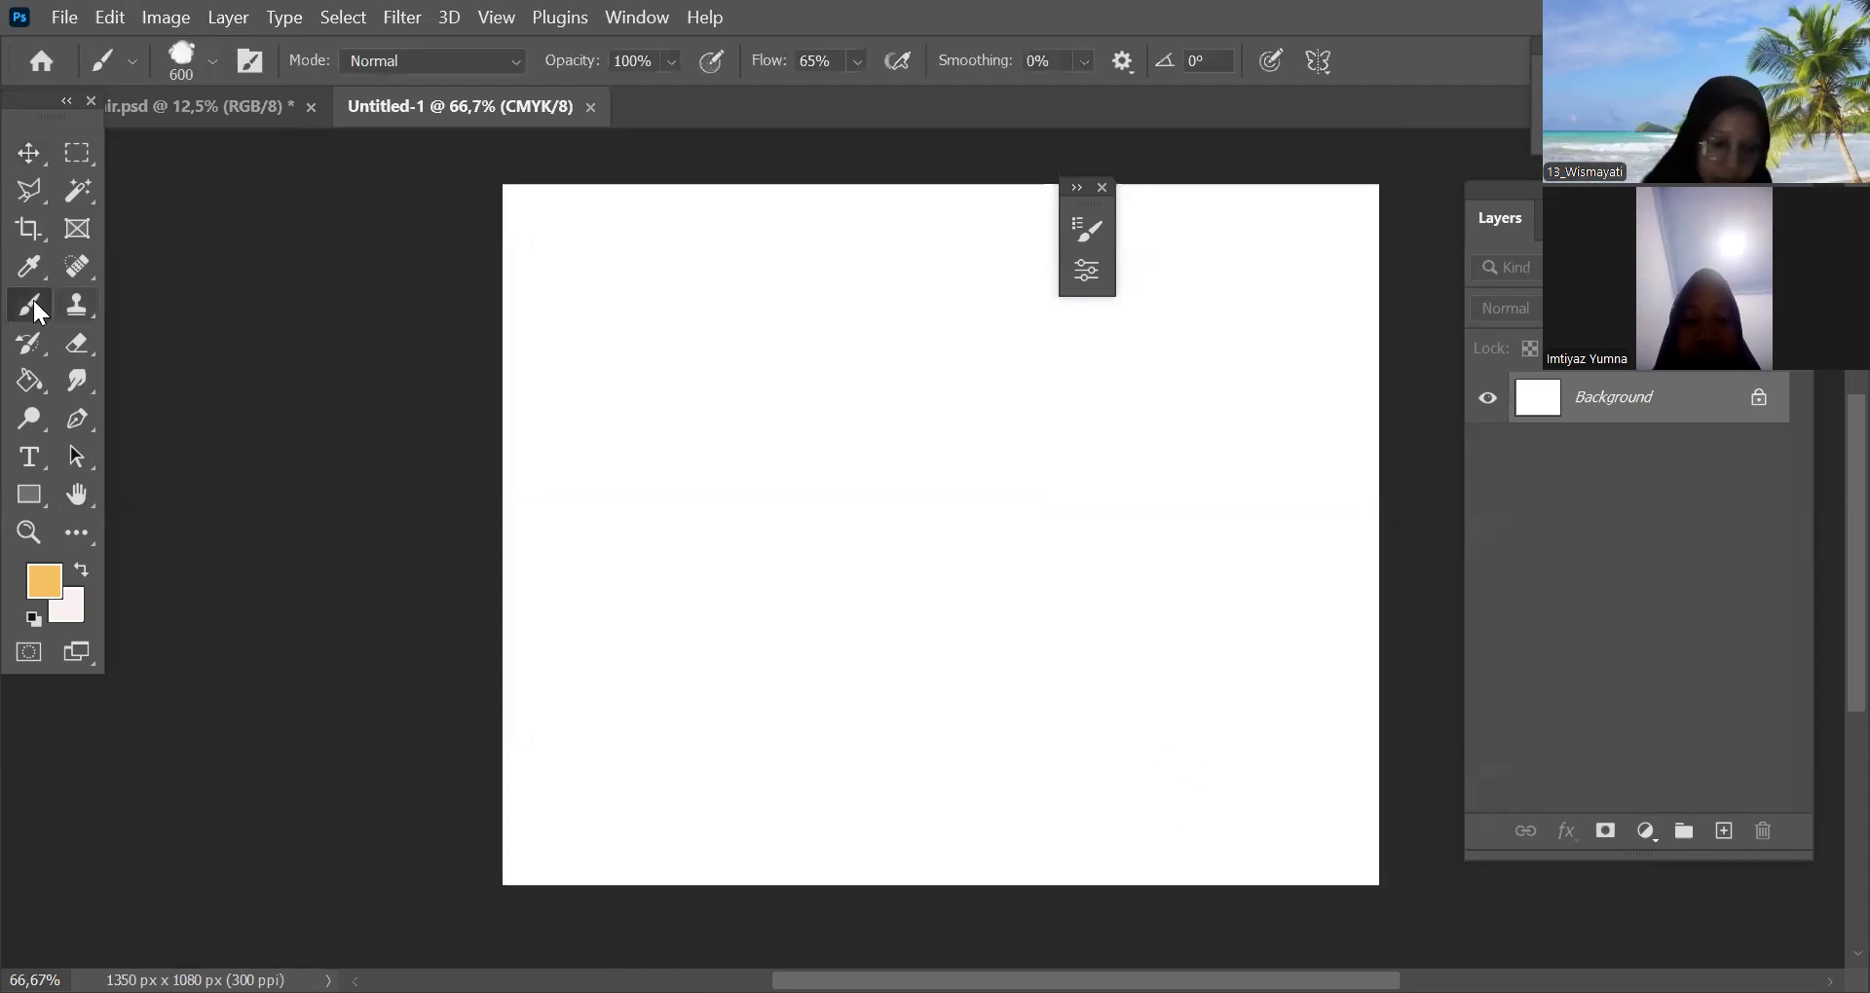
click(1722, 831)
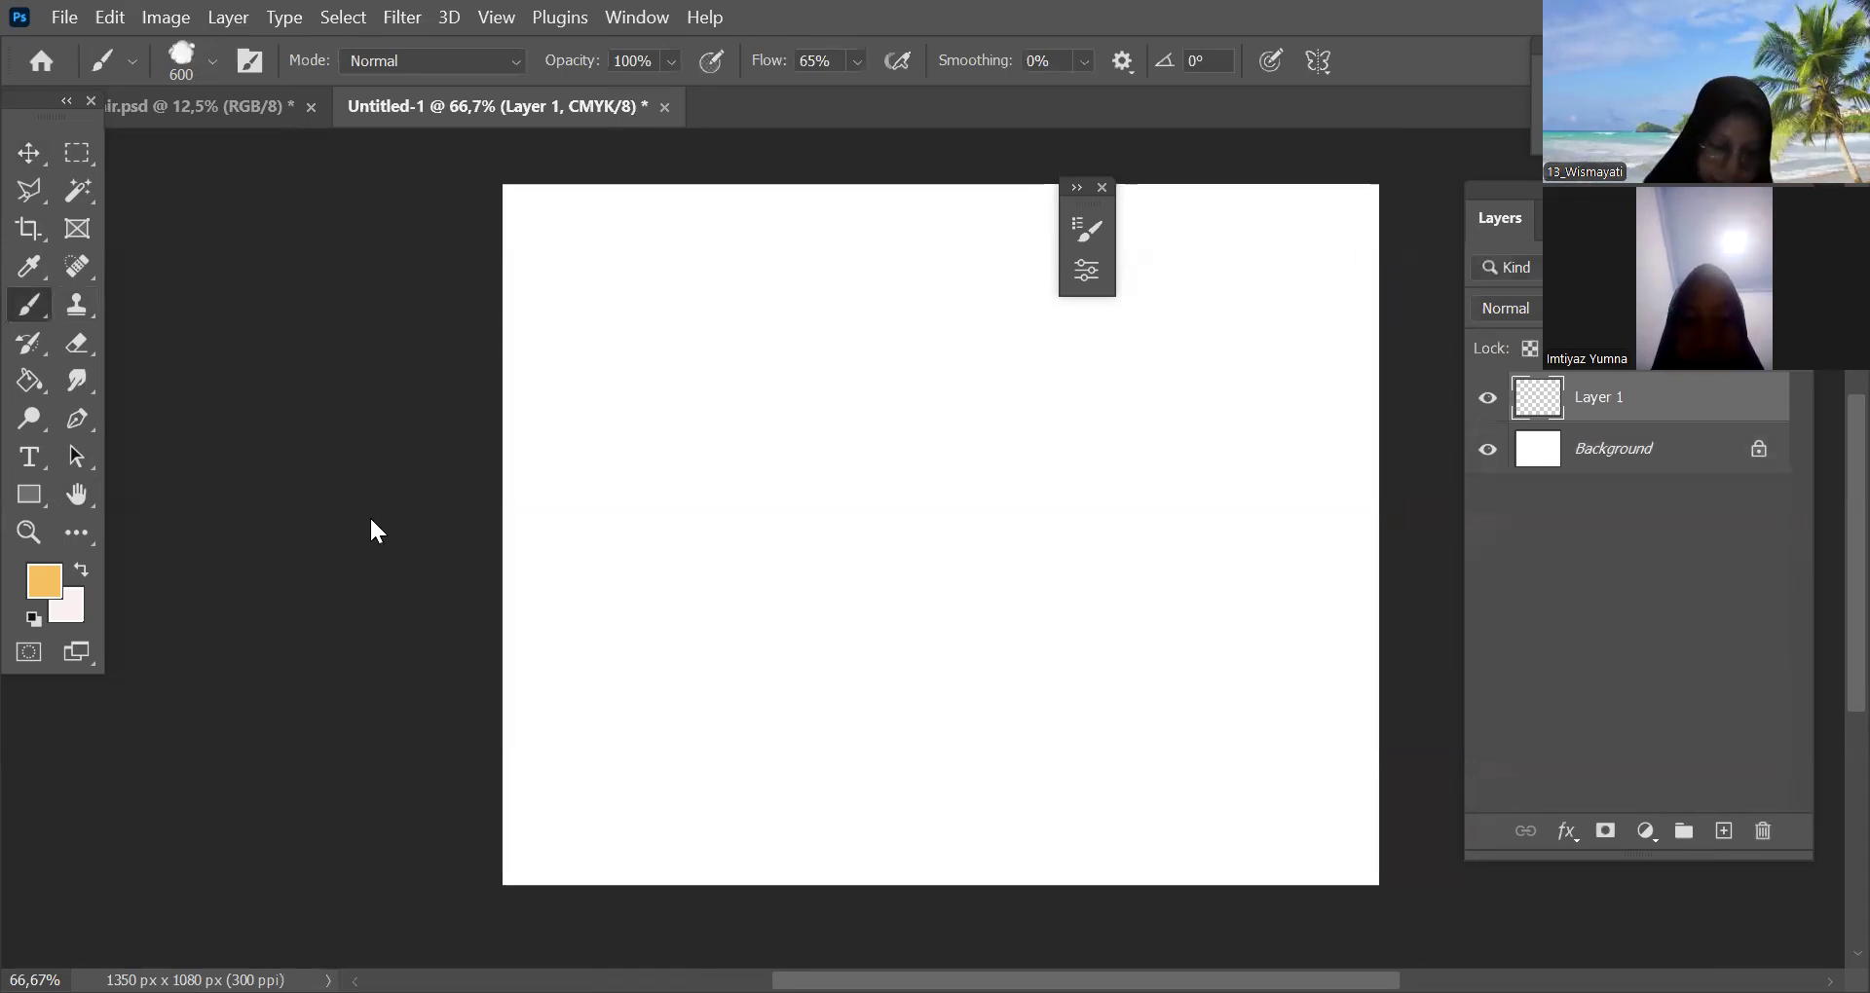
key(bracketleft)
key(bracketleft)
key(bracketleft)
key(bracketleft)
key(bracketleft)
key(bracketleft)
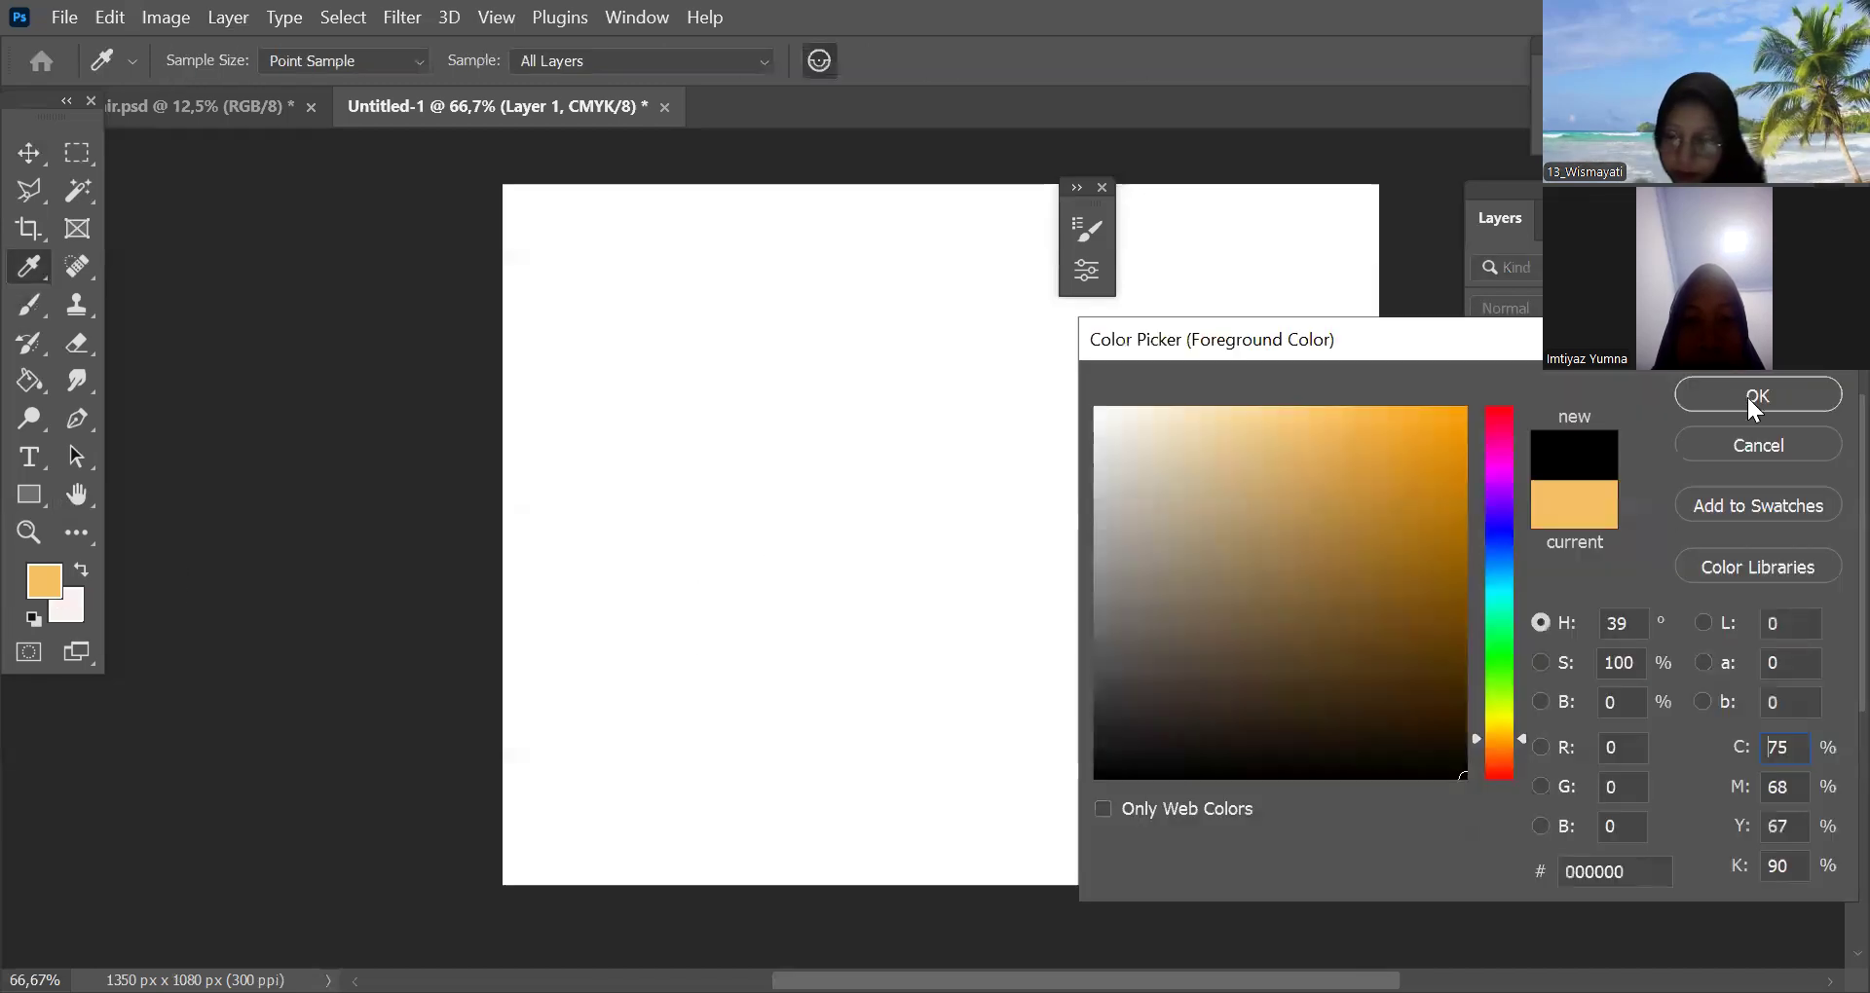
click(1747, 396)
Paint a large closed, rough circle outline in black on the canvas with a brush size of 45
key(bracketleft)
key(bracketleft)
key(bracketleft)
key(bracketleft)
key(bracketleft)
key(bracketleft)
mouse_move(819, 450)
mouse_down()
mouse_move(1014, 717)
mouse_move(814, 440)
mouse_up()
key(ctrl+z)
key(bracketleft)
key(bracketleft)
key(bracketleft)
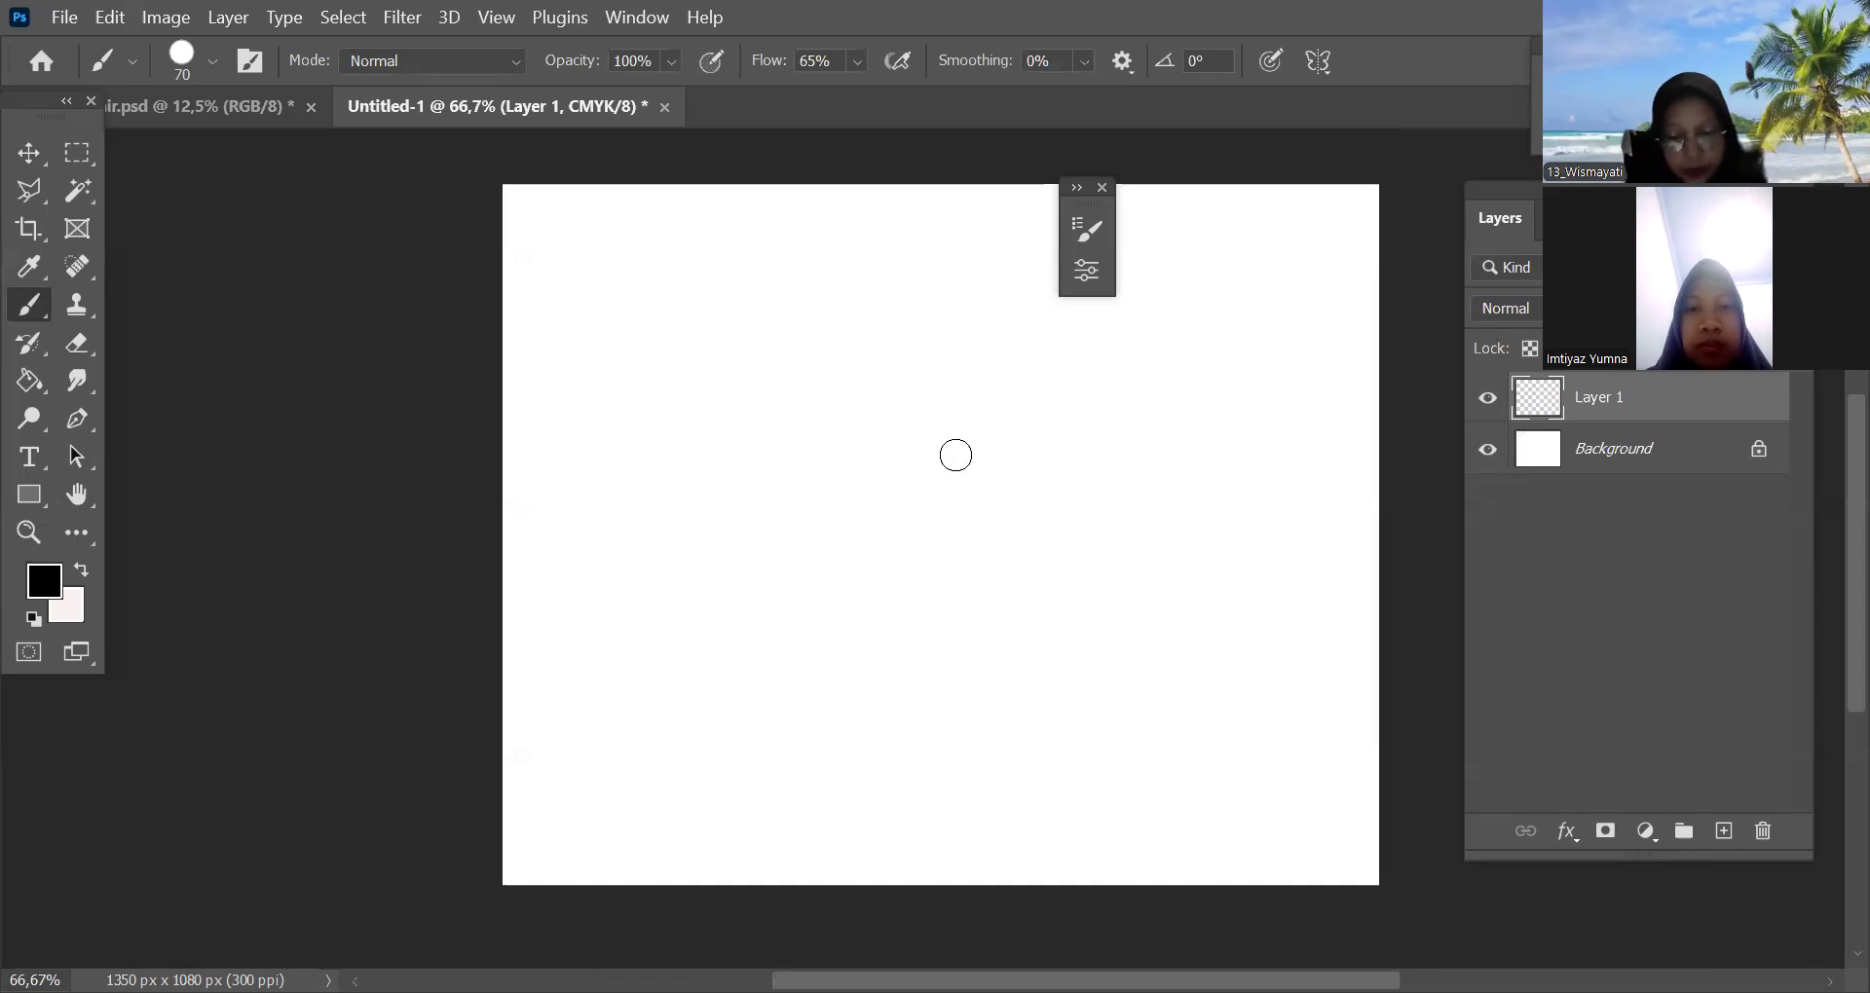
mouse_move(920, 341)
mouse_down()
mouse_move(1123, 447)
mouse_move(949, 360)
mouse_up()
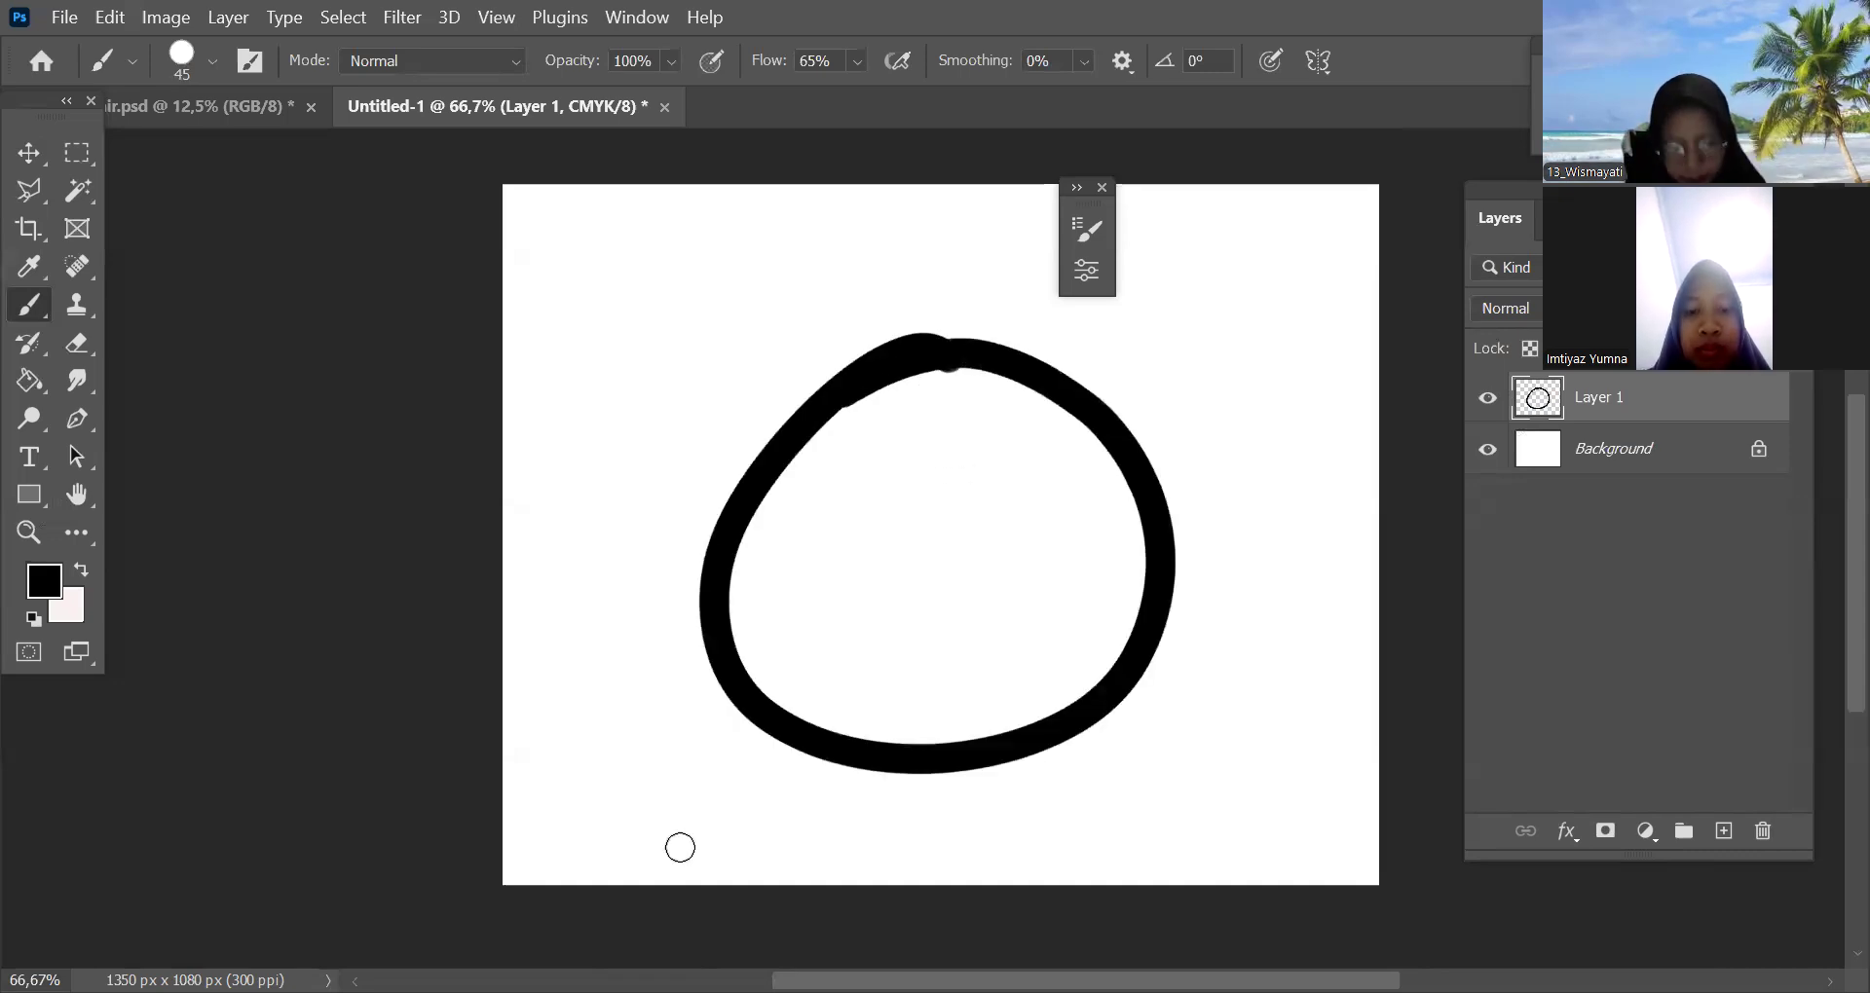
Select the empty area inside the circle with the Magic Wand and expand the selection by 2 pixels
drag(785, 868, 835, 842)
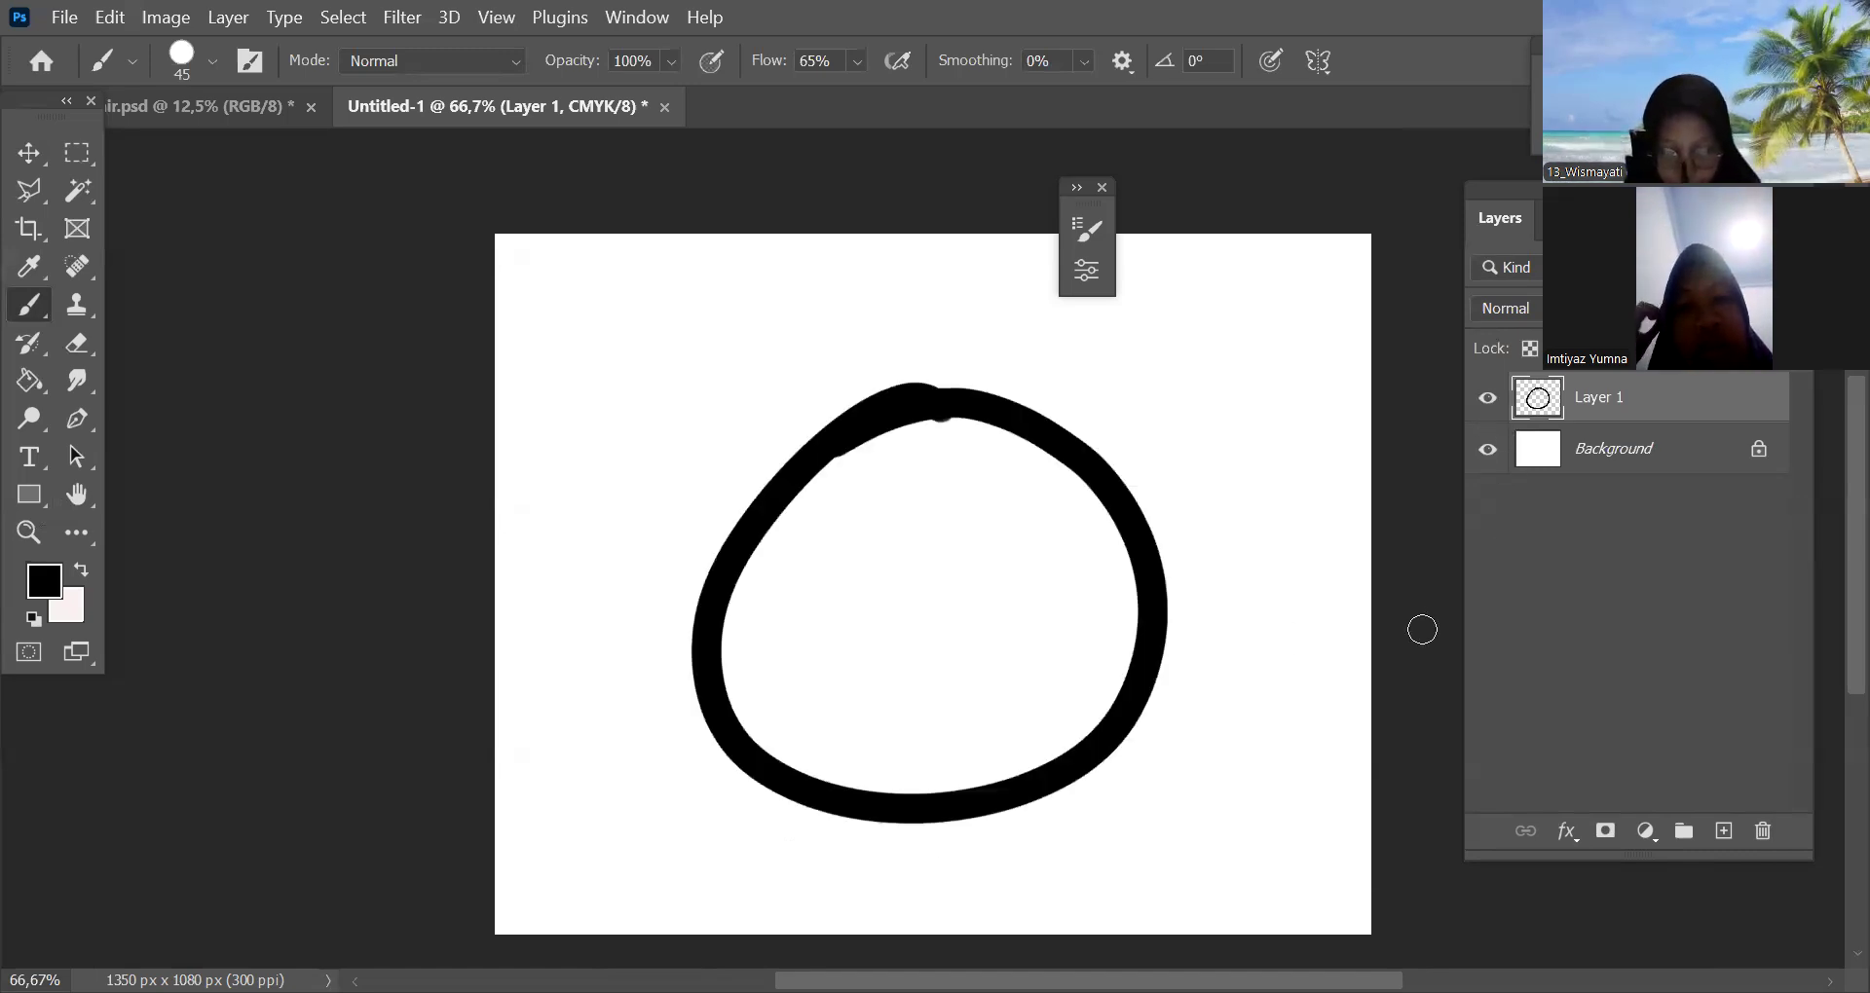
click(77, 190)
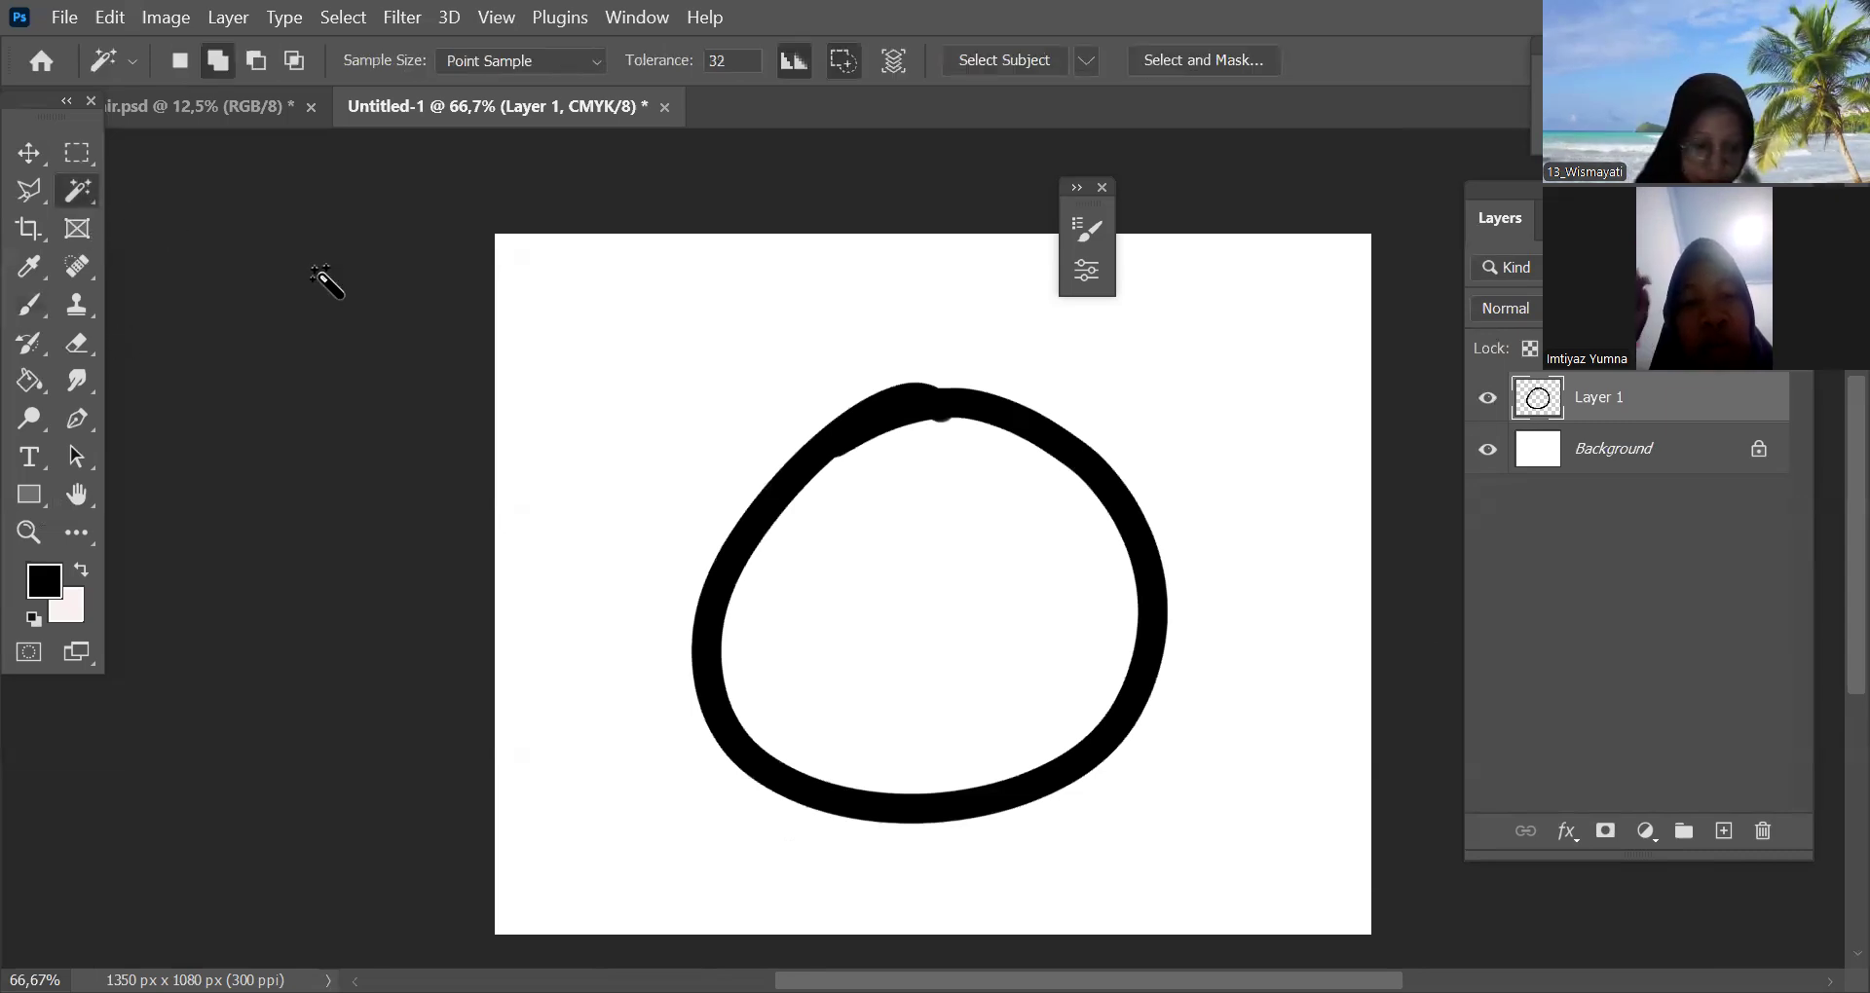
click(924, 591)
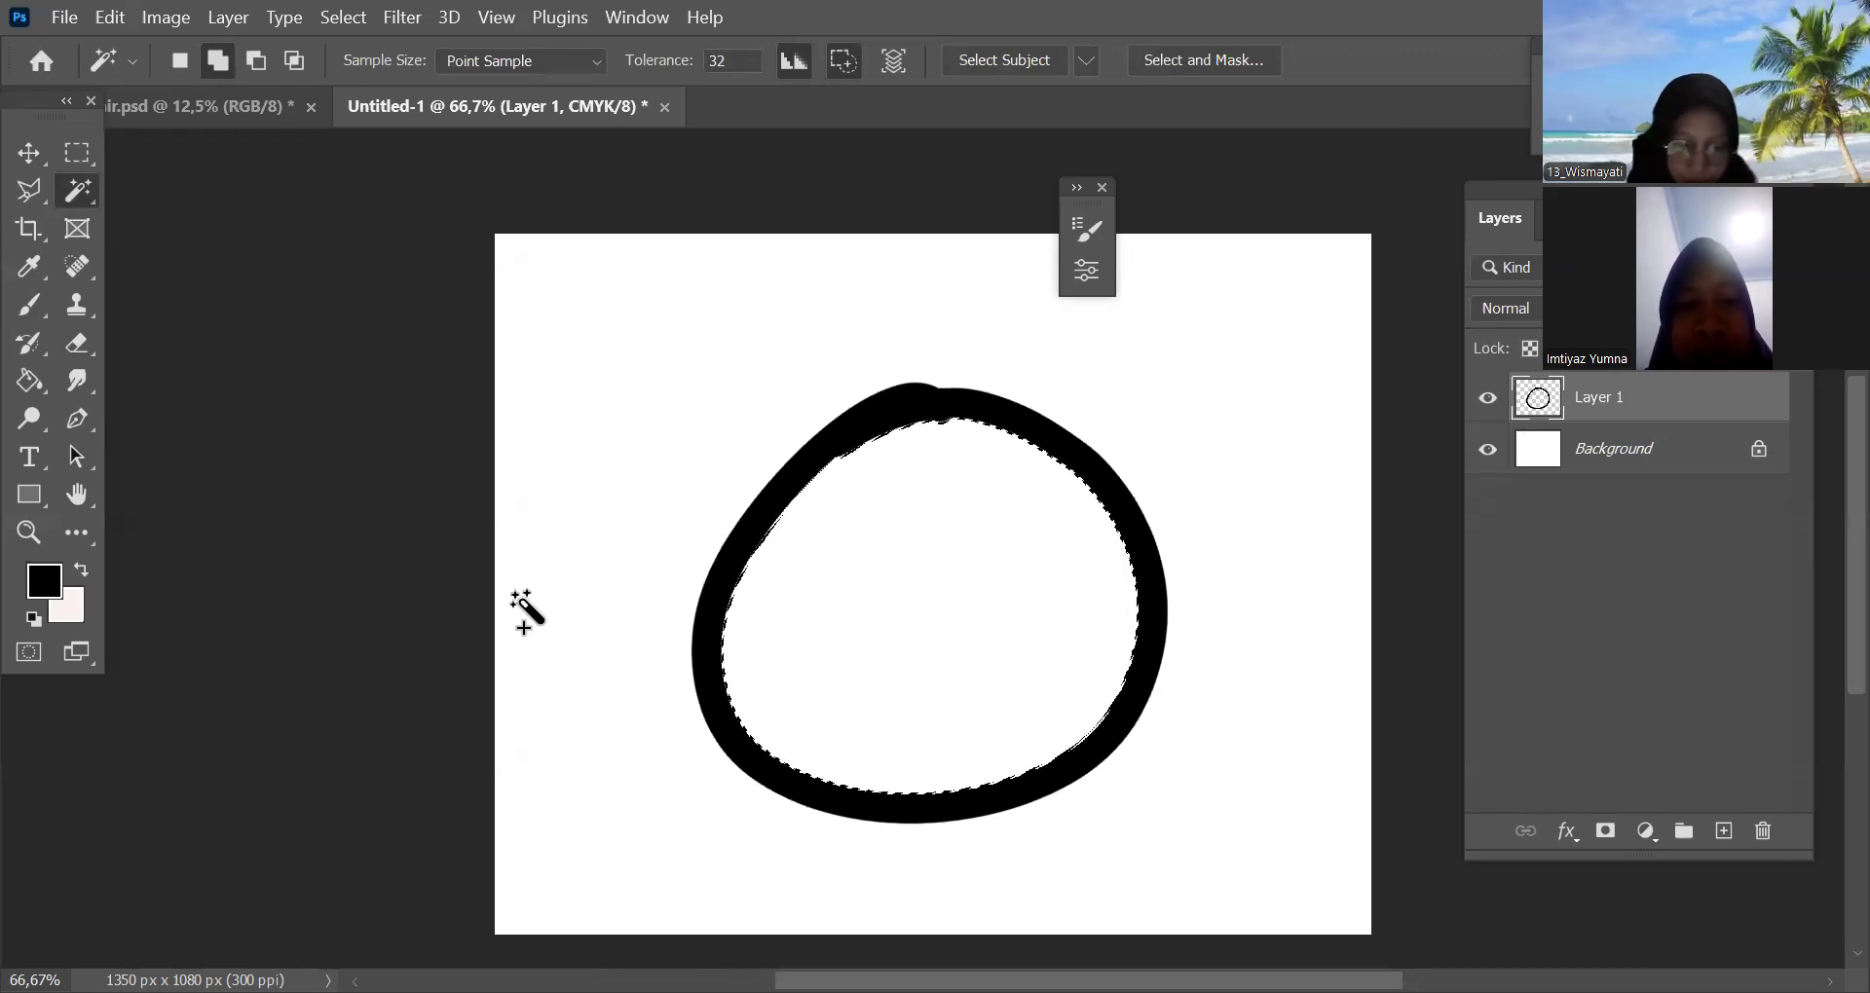
click(346, 16)
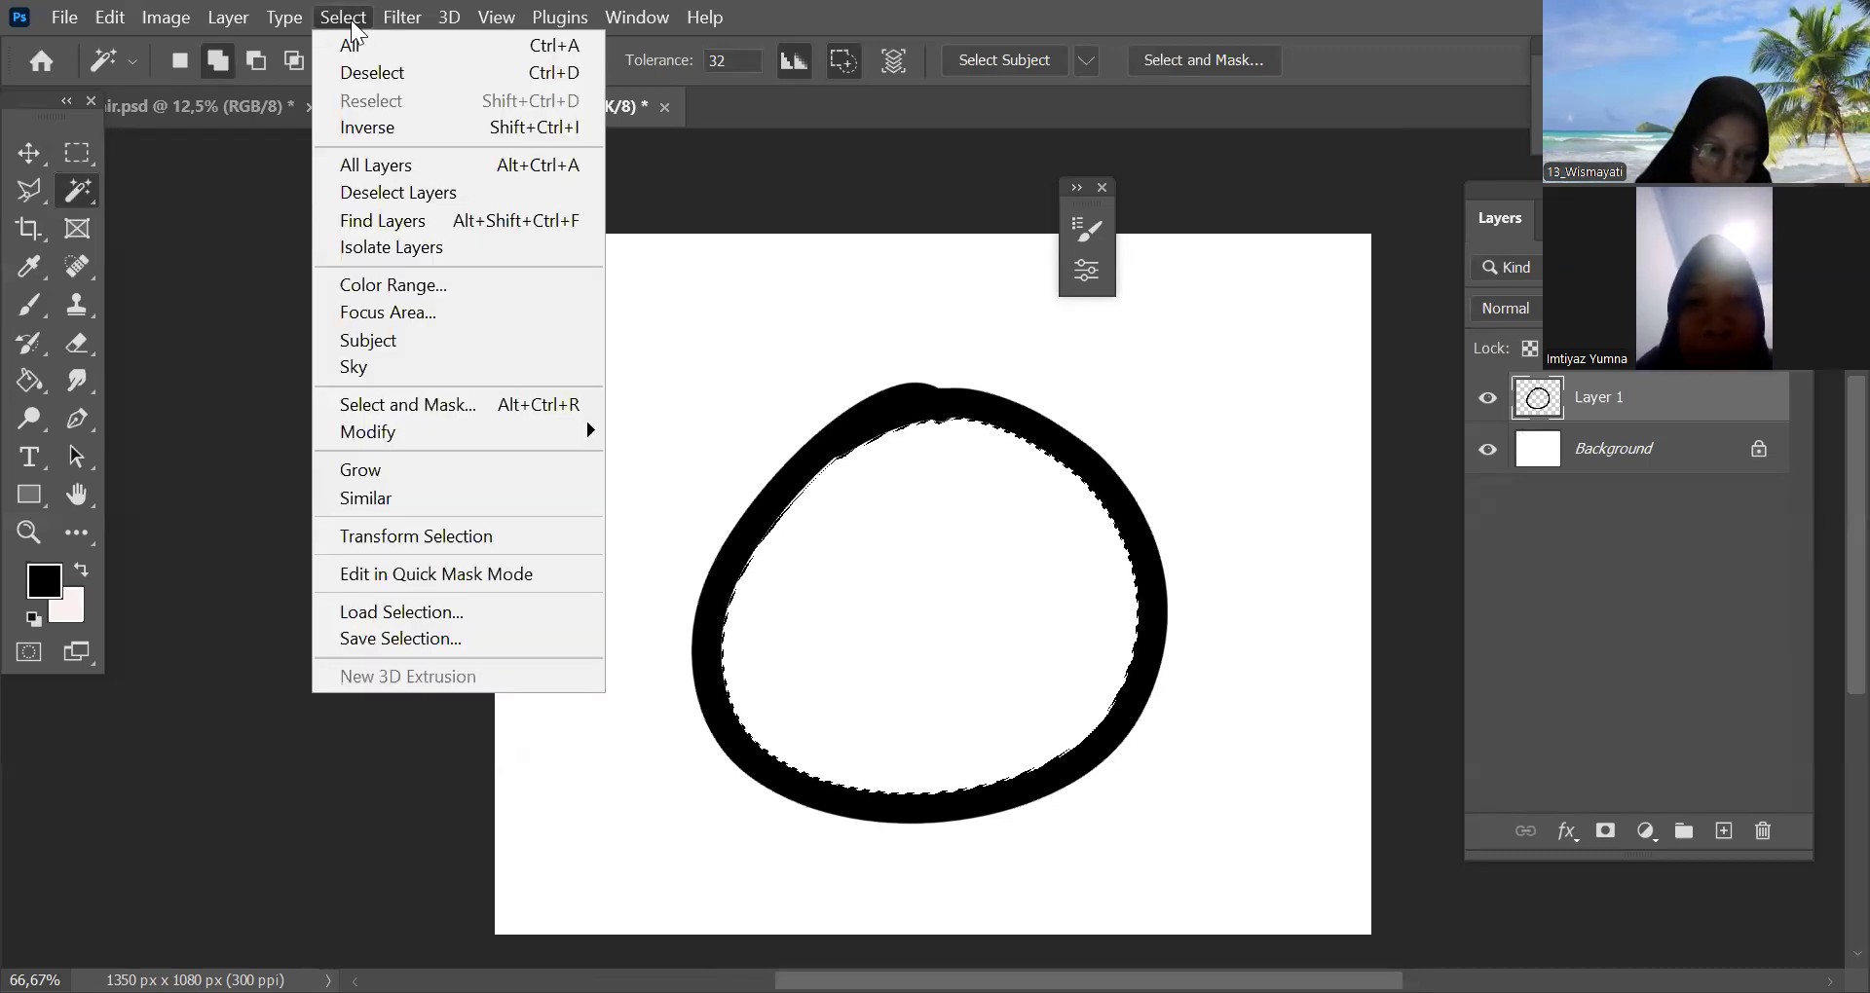
mouse_move(476, 446)
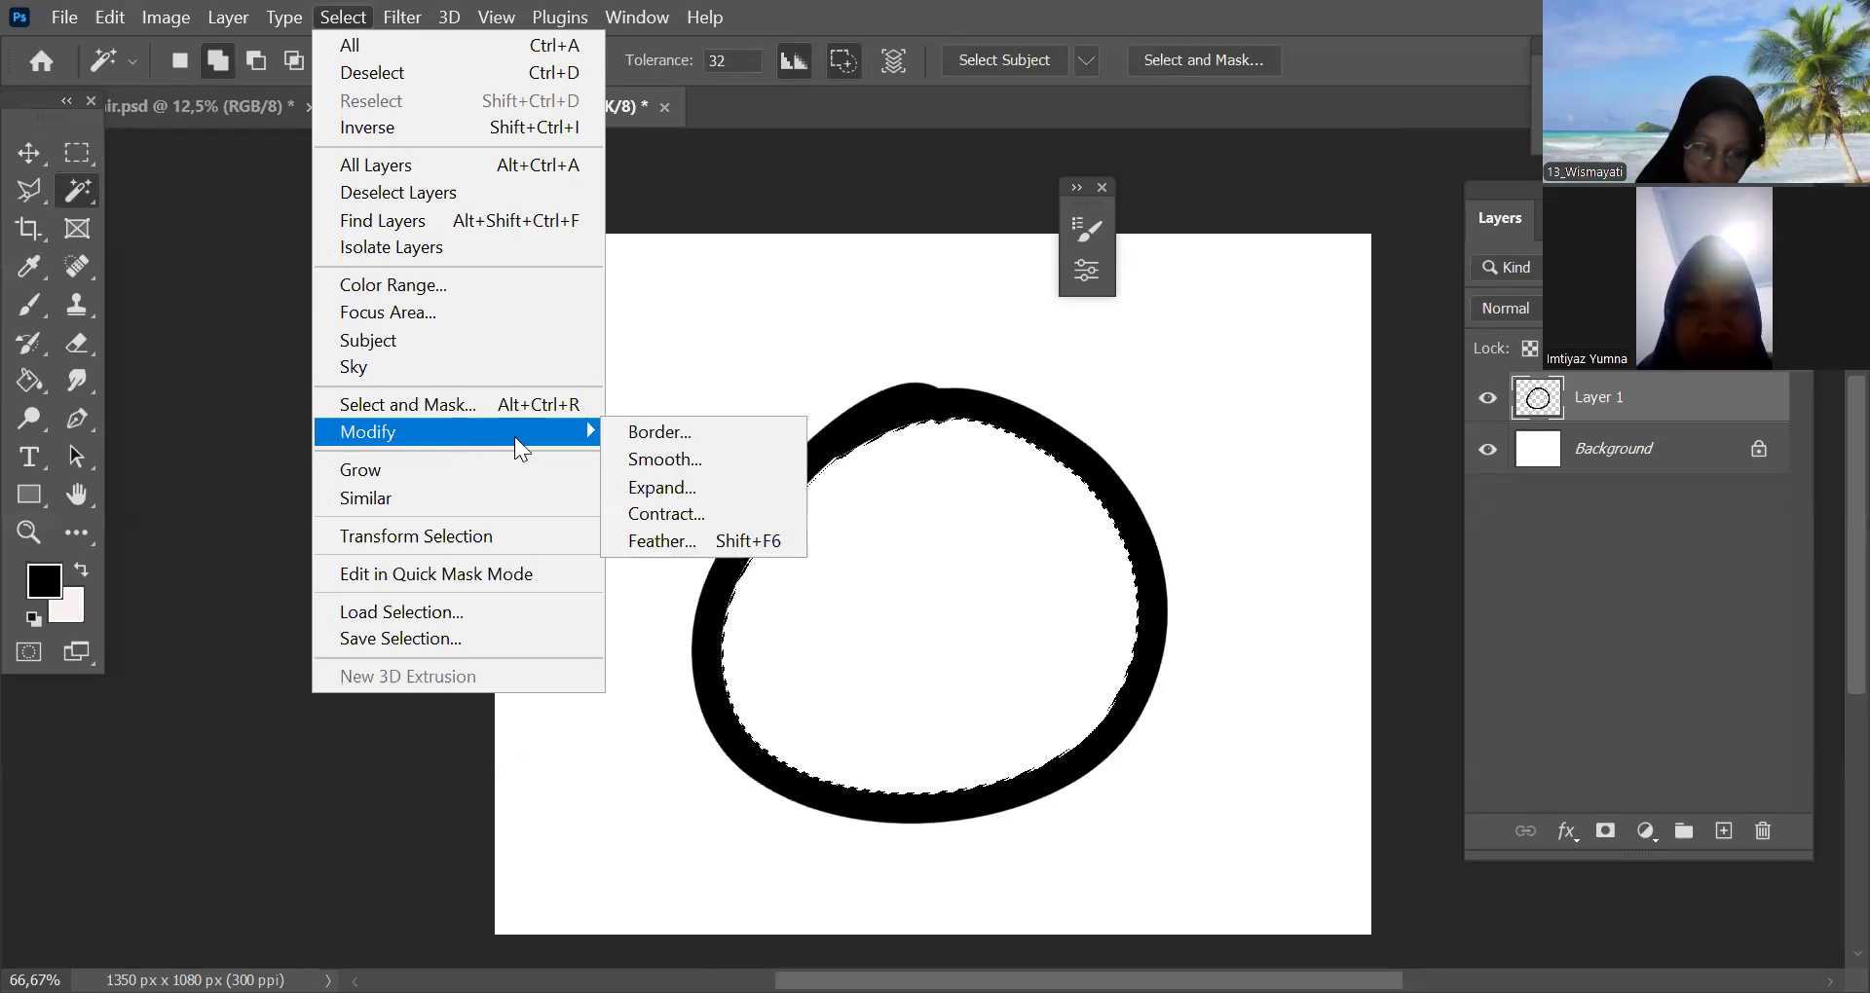
click(729, 487)
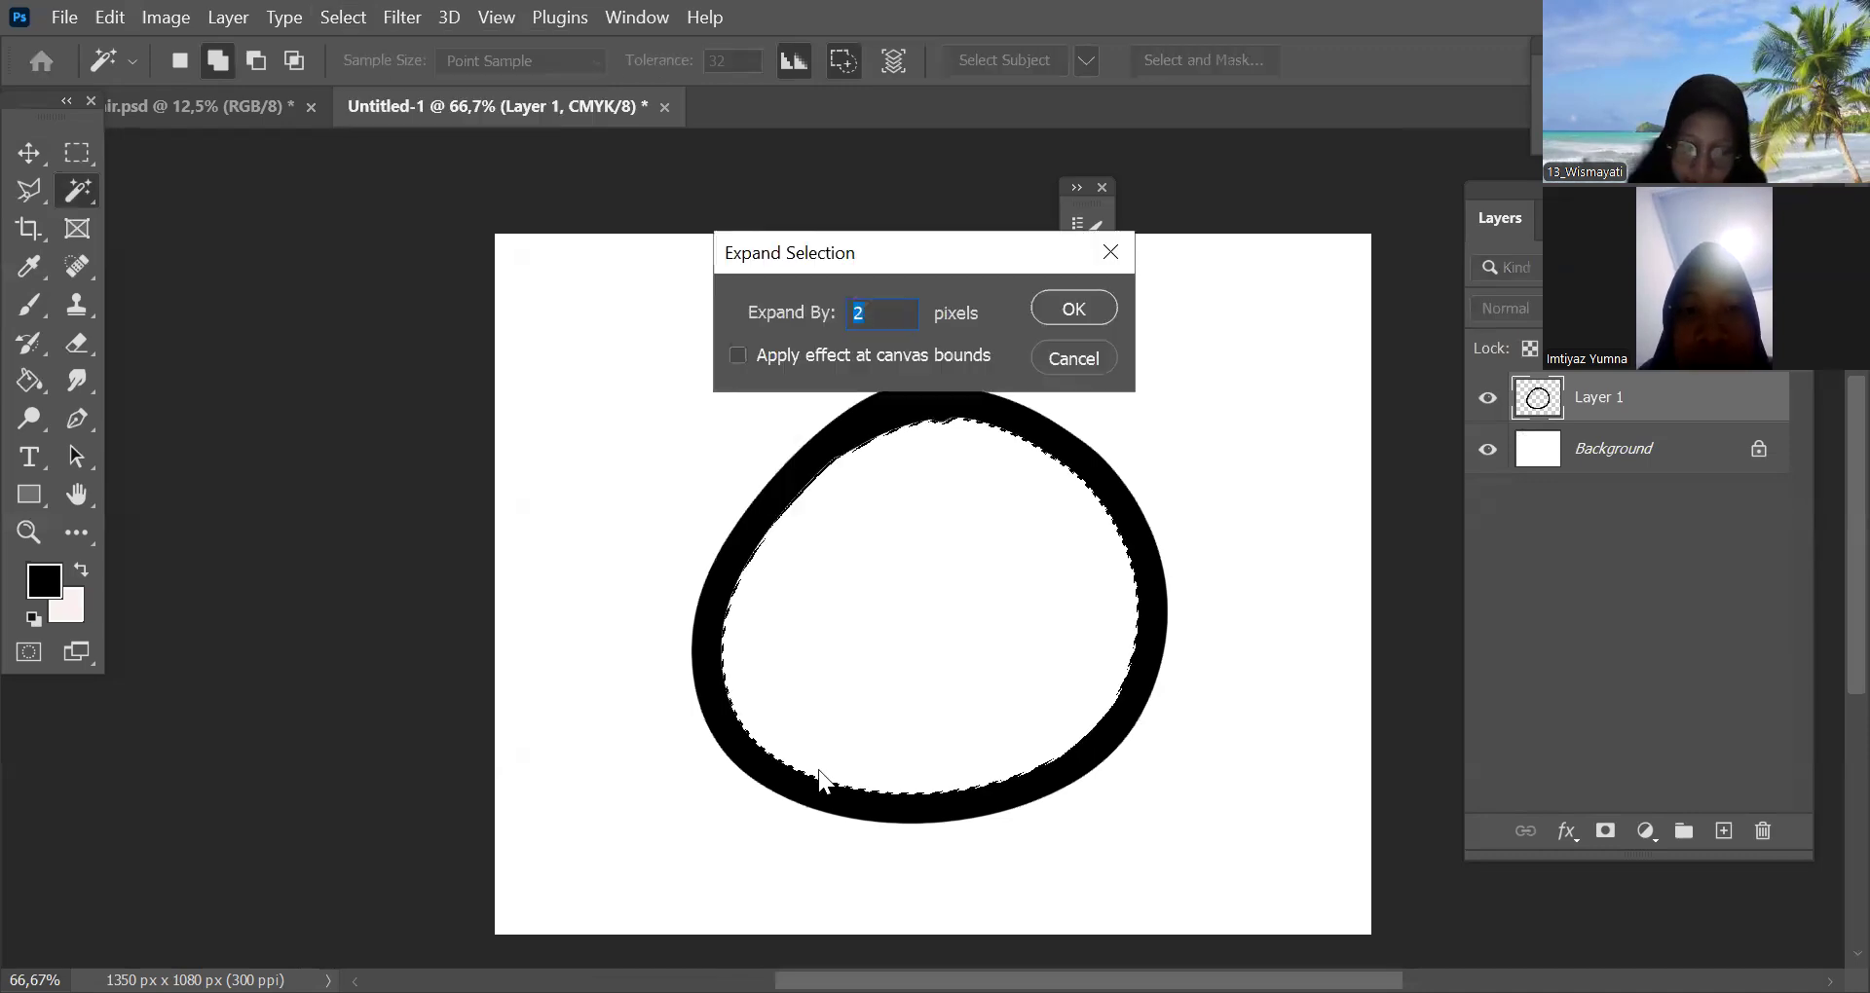
click(1085, 309)
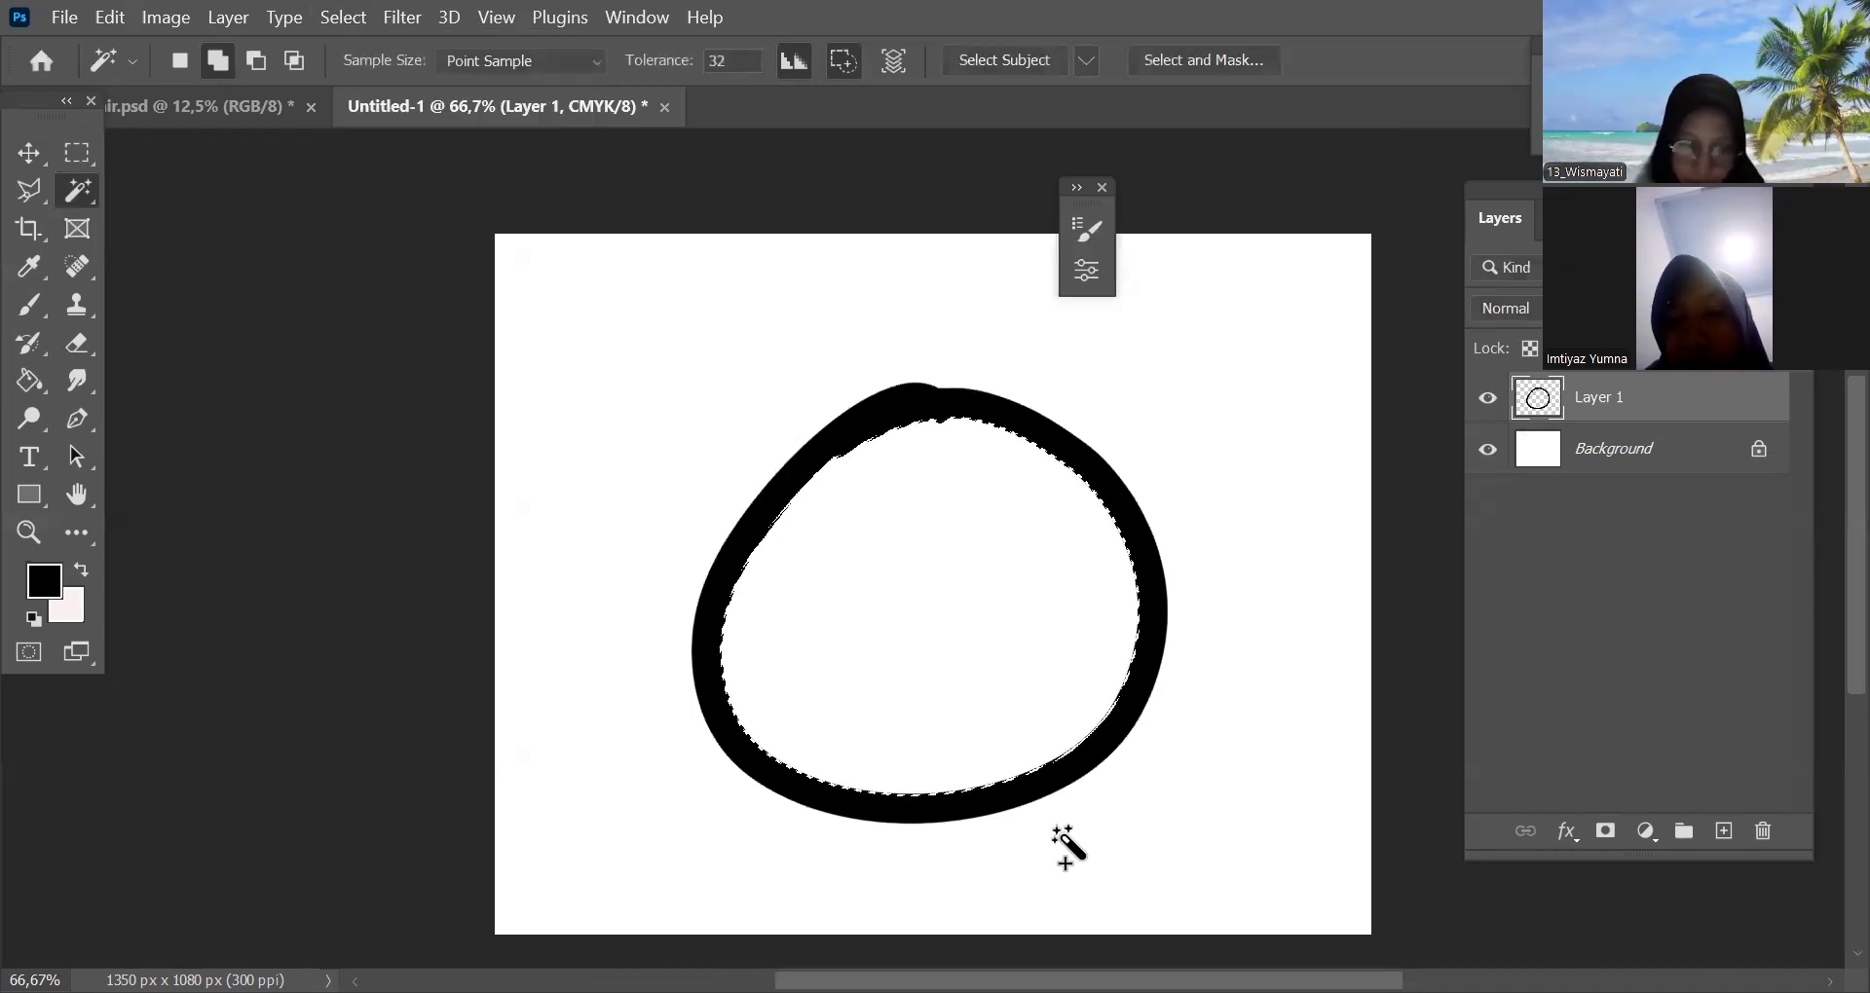
Try inverting the selection of the circle's interior, and undo the inversion
click(366, 27)
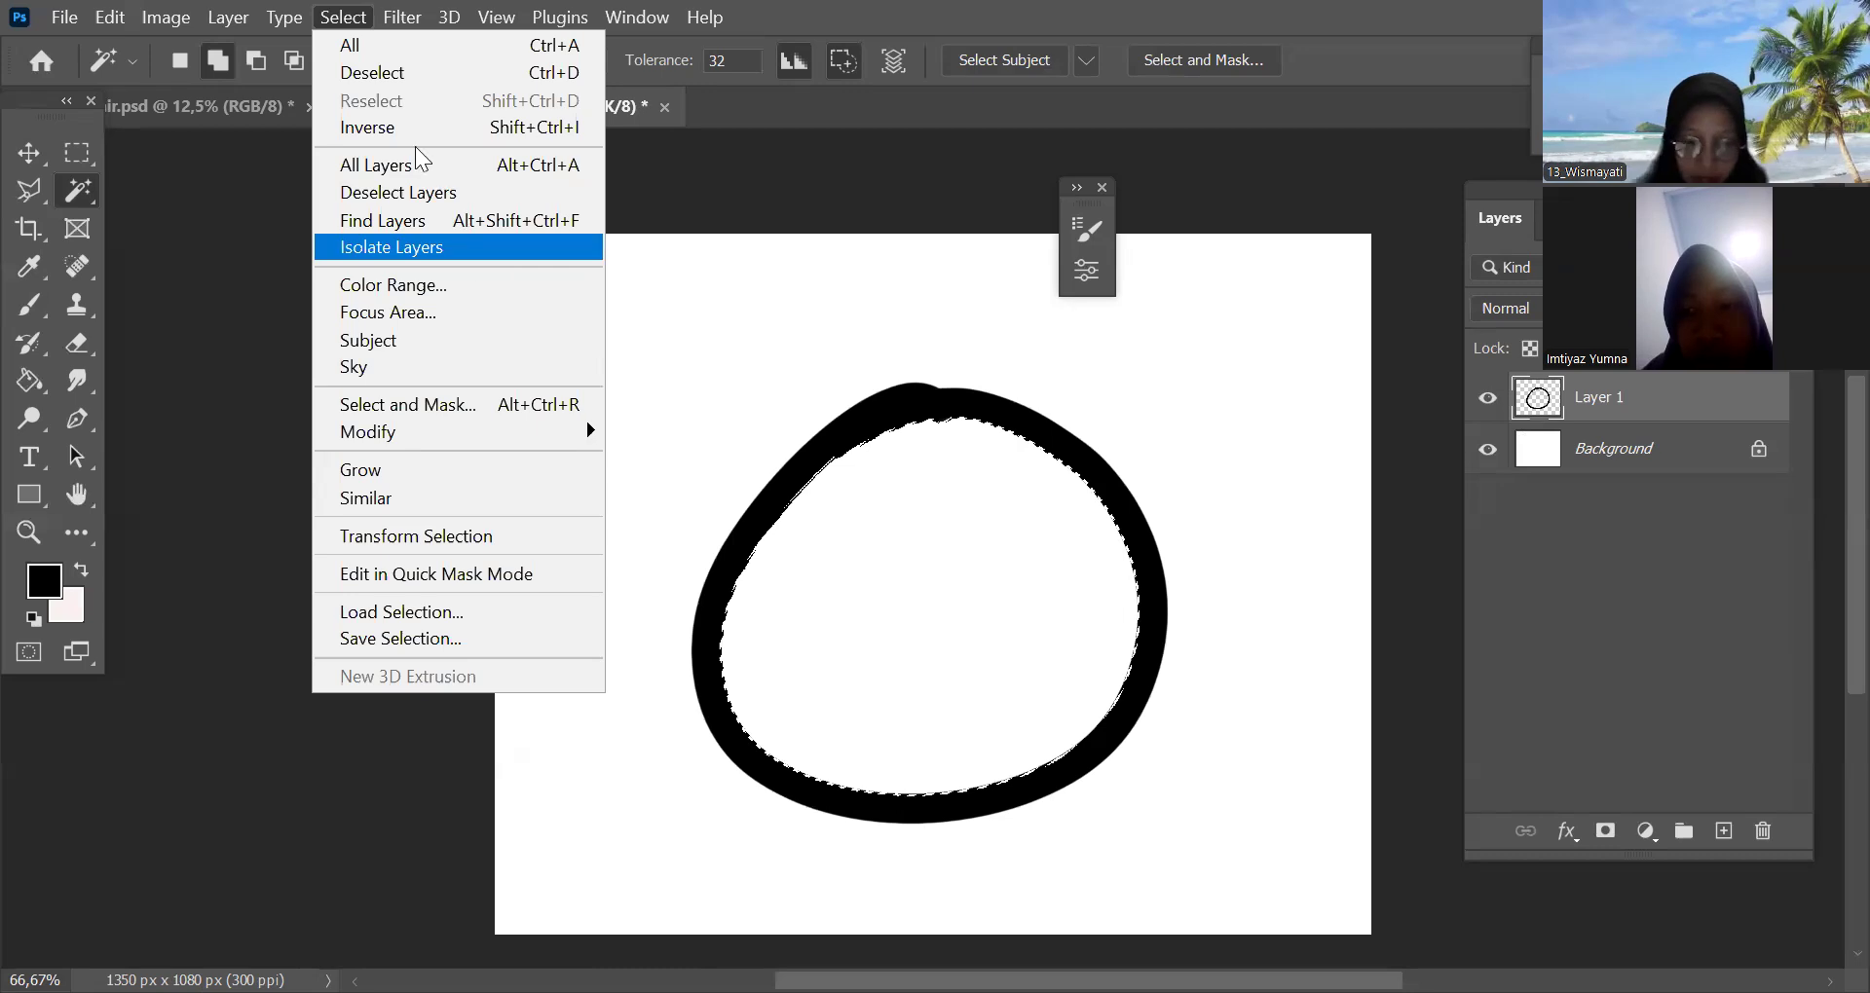
click(385, 128)
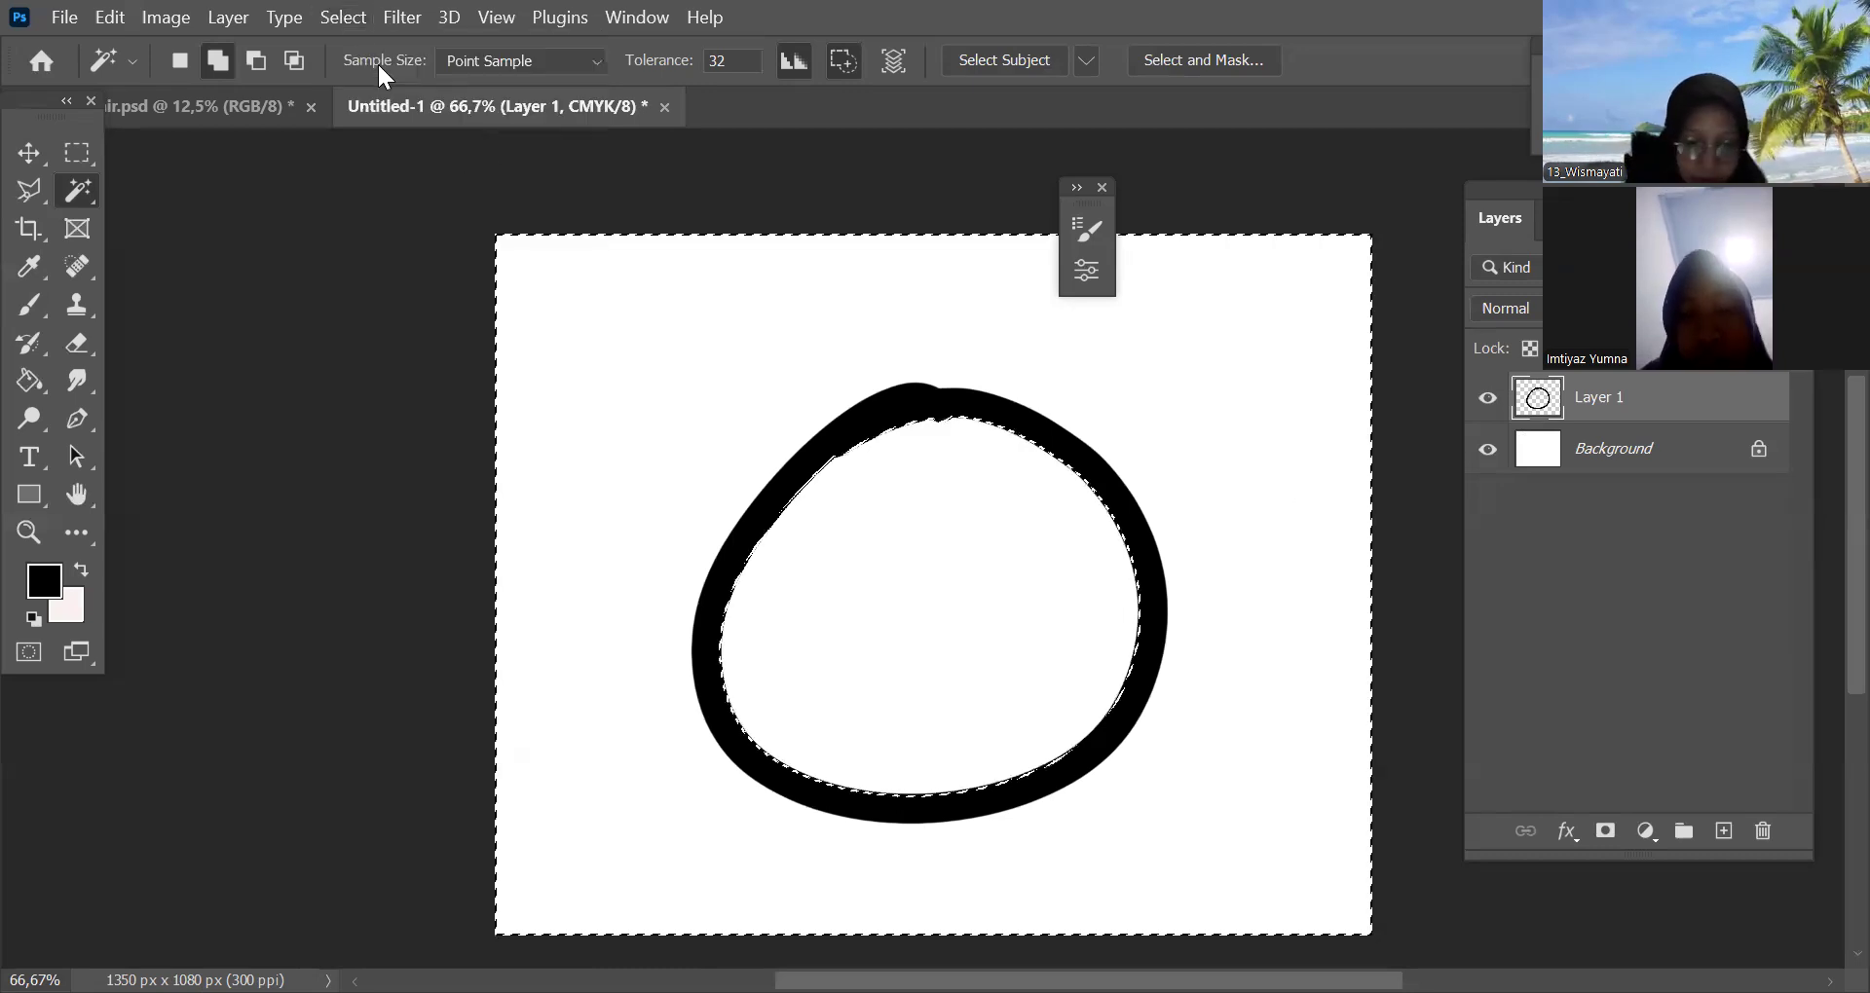
key(ctrl+z)
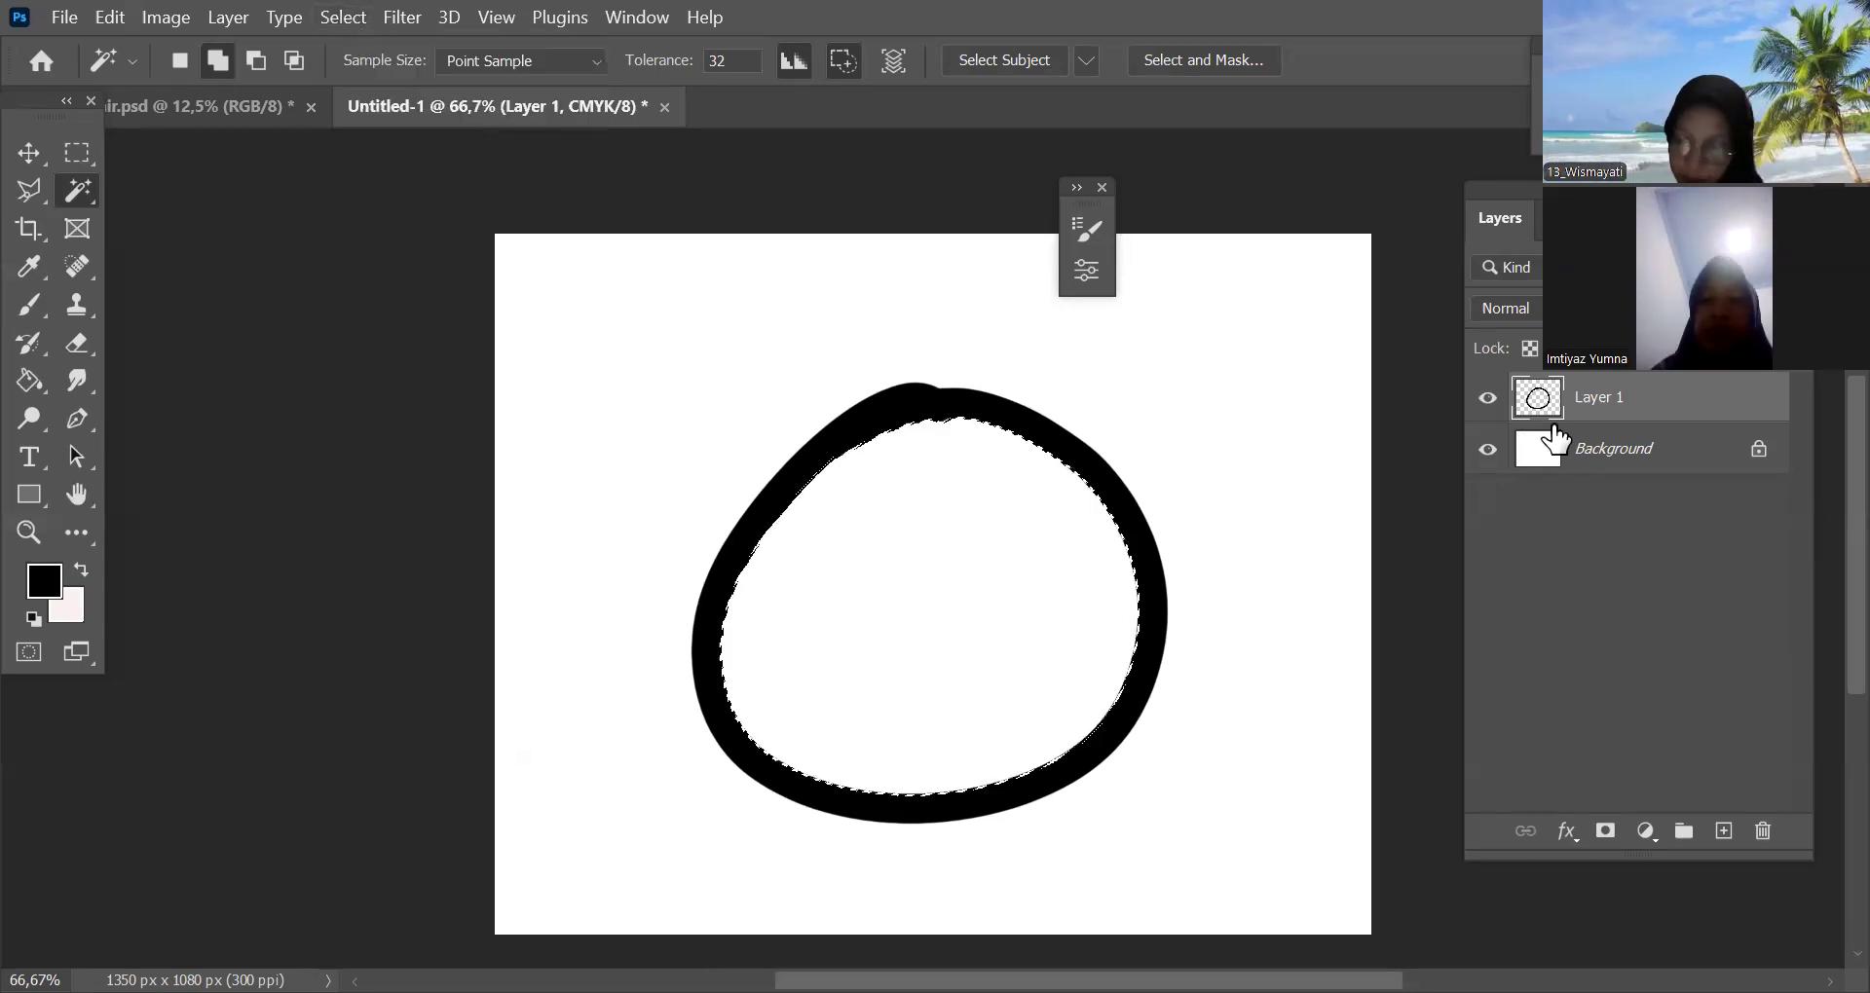
Fill the selected circle interior with orange-brown on a new layer beneath the outline layer, and clear the selection
click(1708, 477)
click(1724, 830)
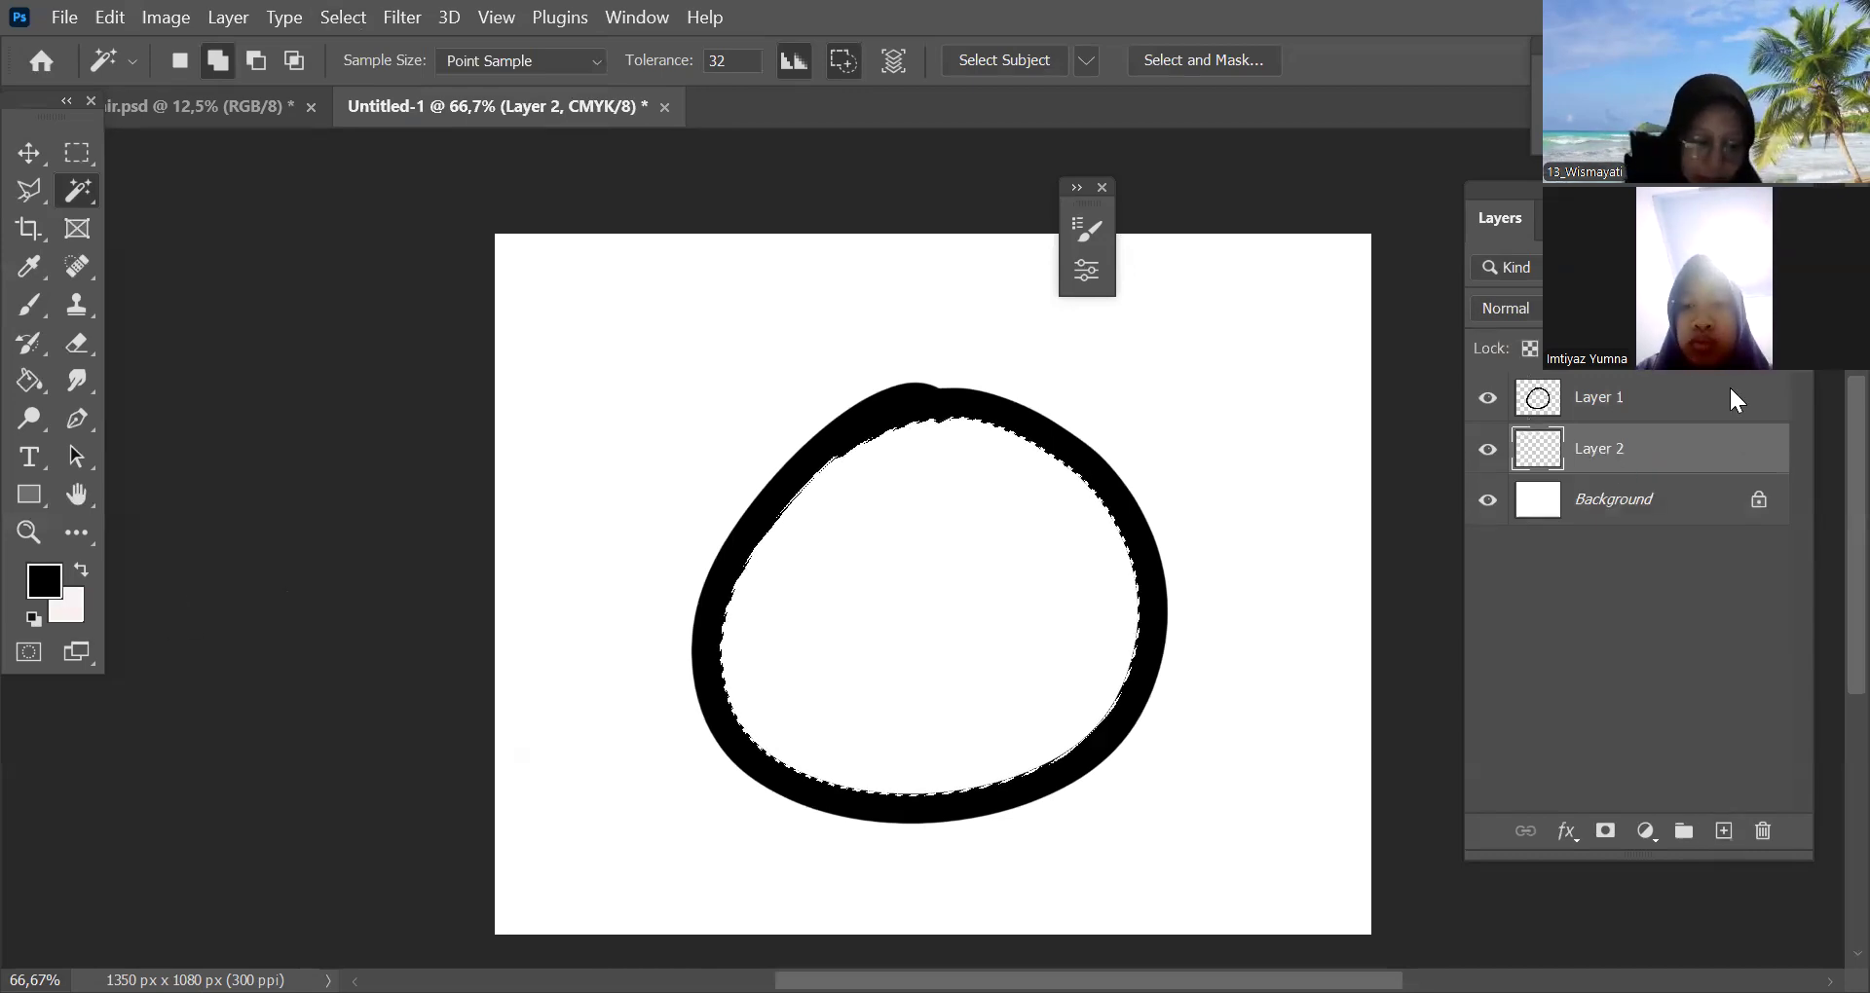
key(g)
click(937, 593)
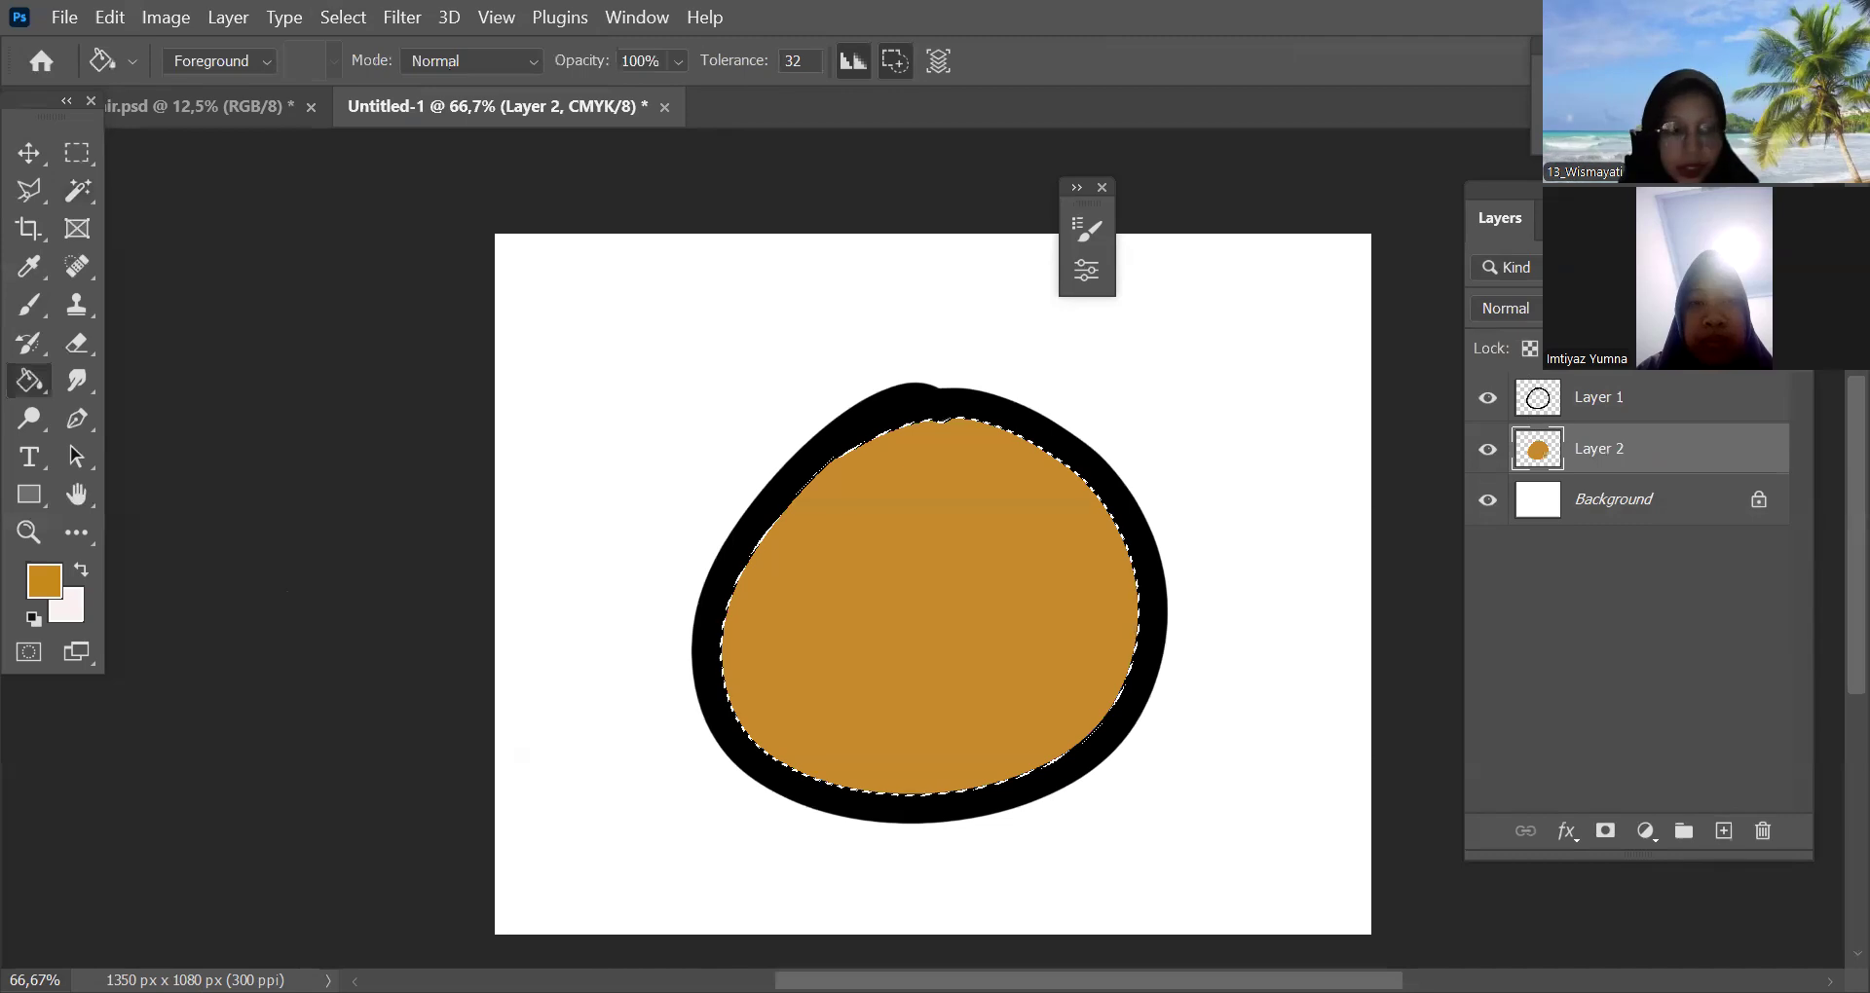
key(ctrl+d)
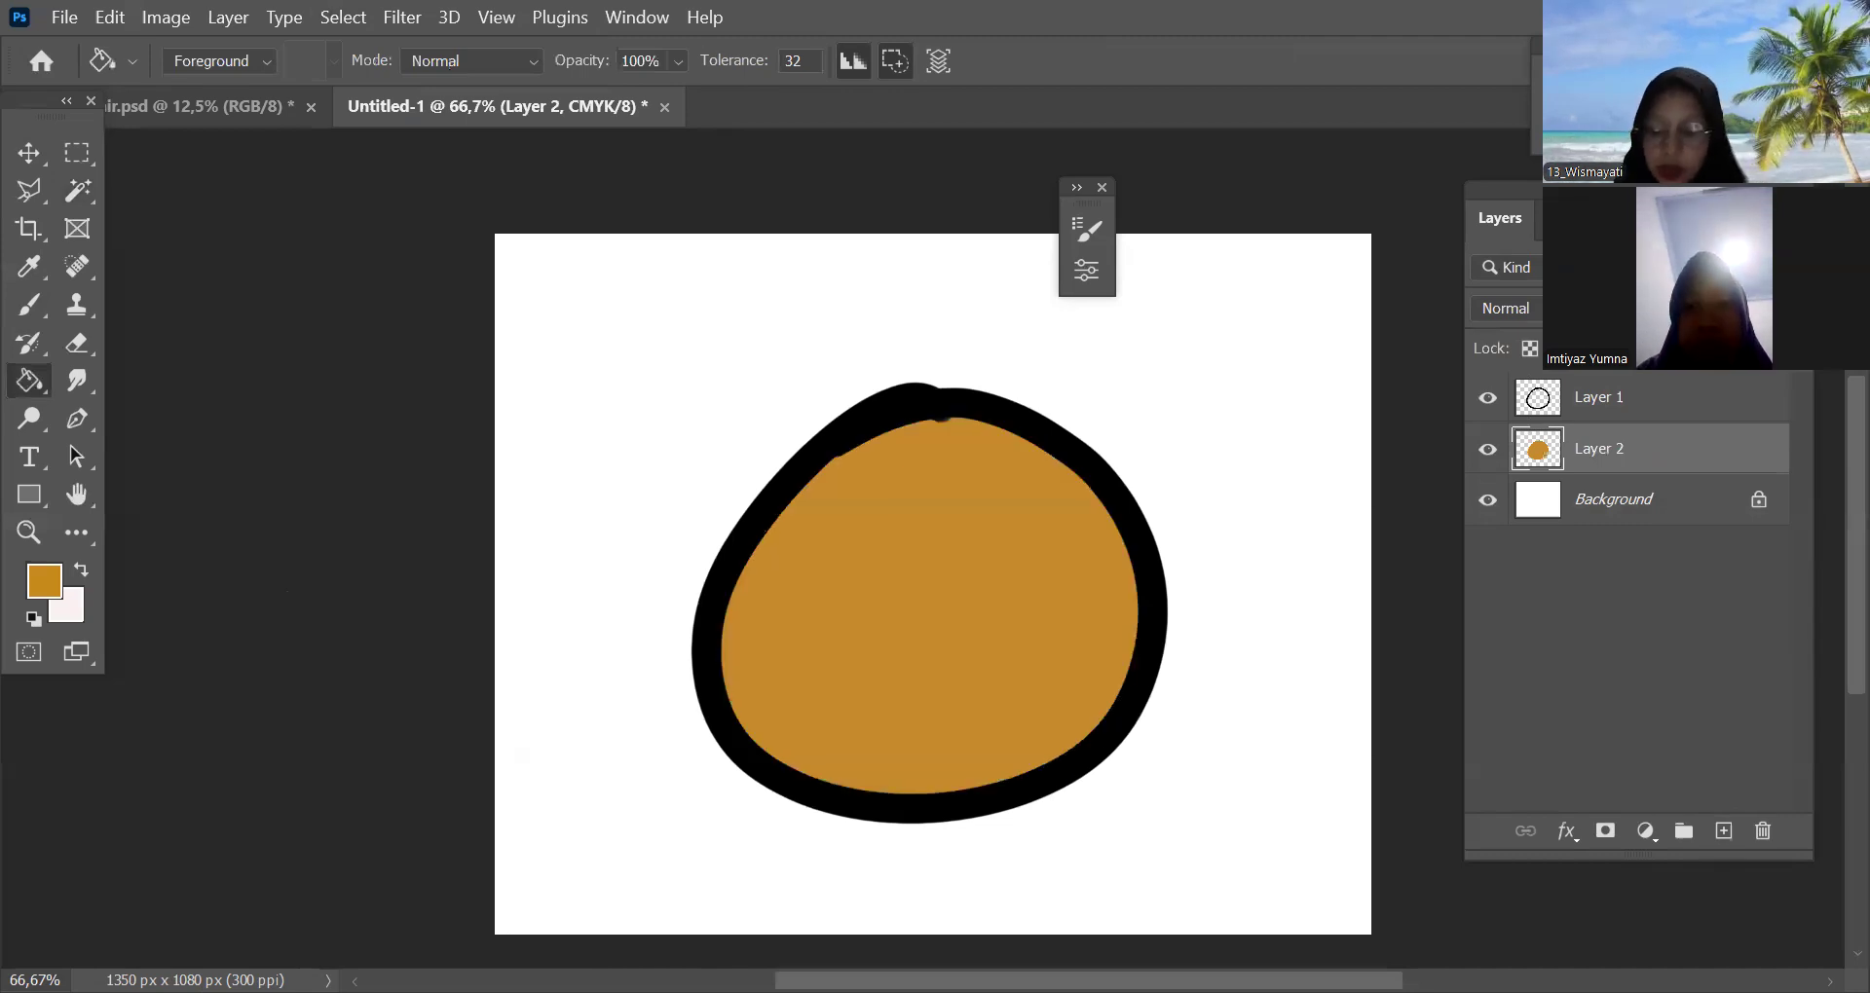
Toggle the visibility of the orange-brown fill layer to compare the drawing with and without it
click(1475, 451)
click(1475, 451)
click(1475, 451)
click(1475, 451)
click(1476, 451)
click(1487, 449)
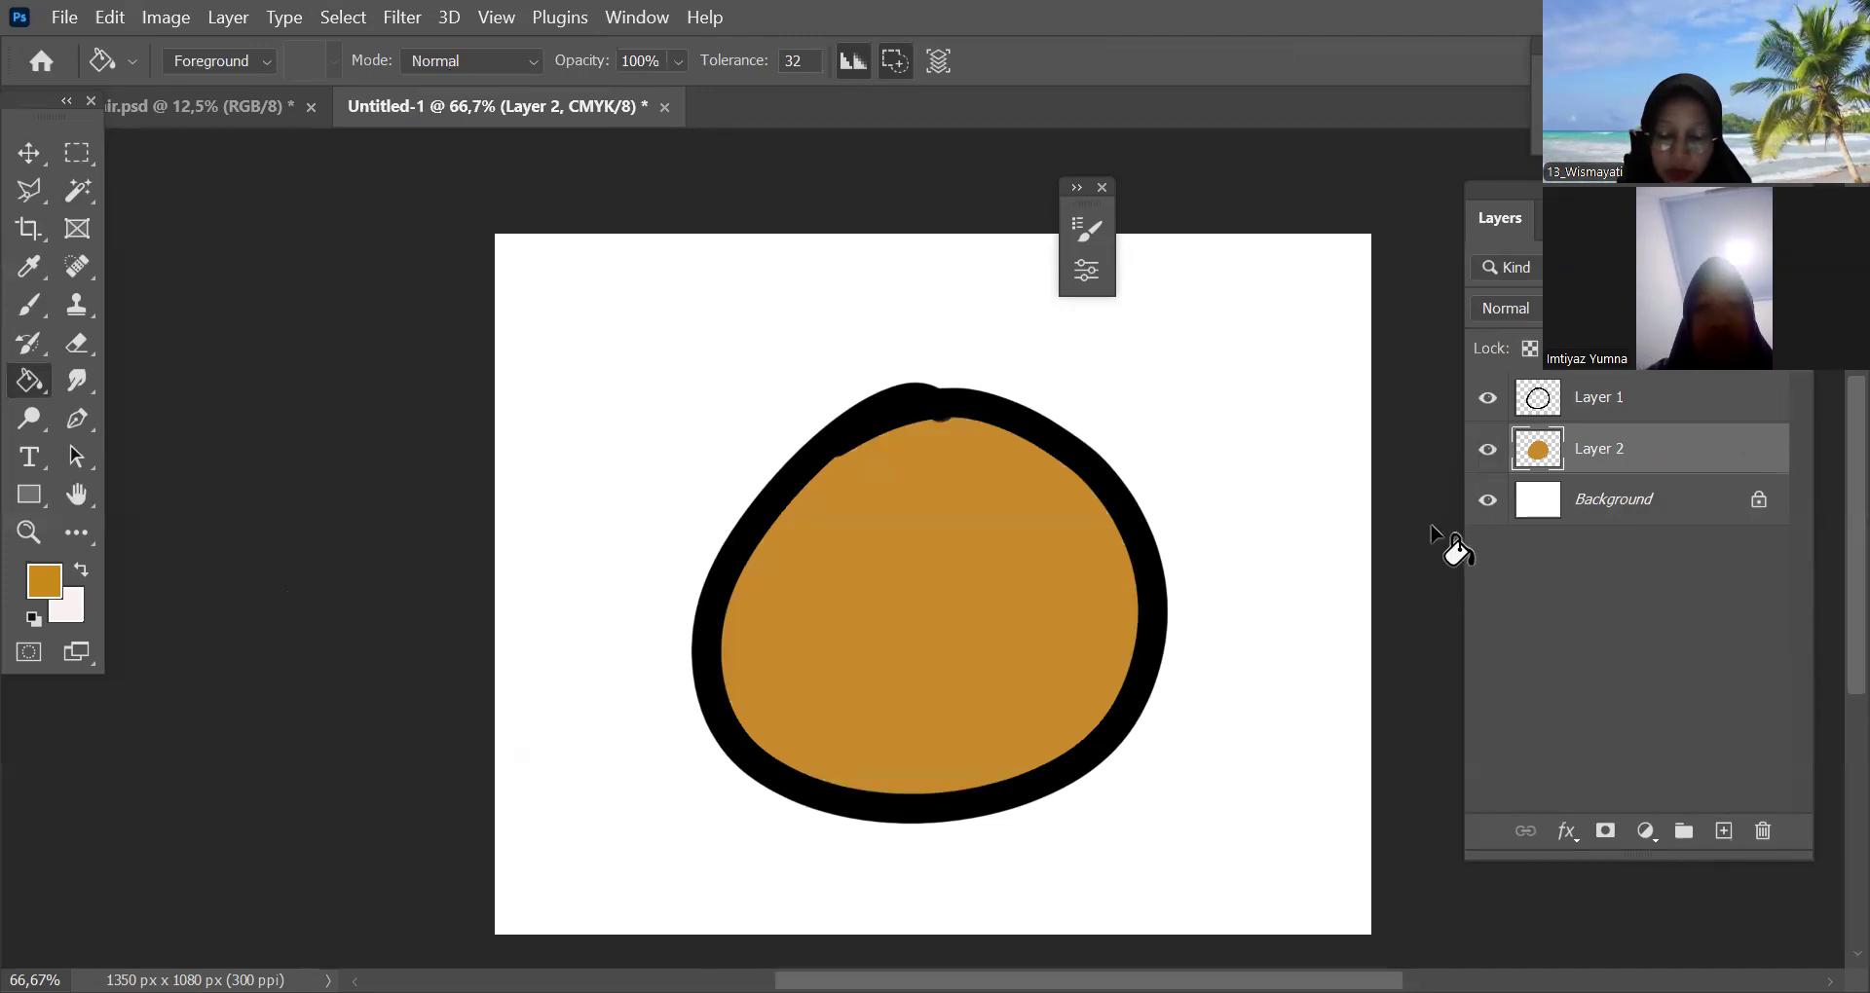
Apply a Color Overlay in purple (#4f3896) with Normal blend mode and 100% opacity to the circle's fill layer
click(1567, 832)
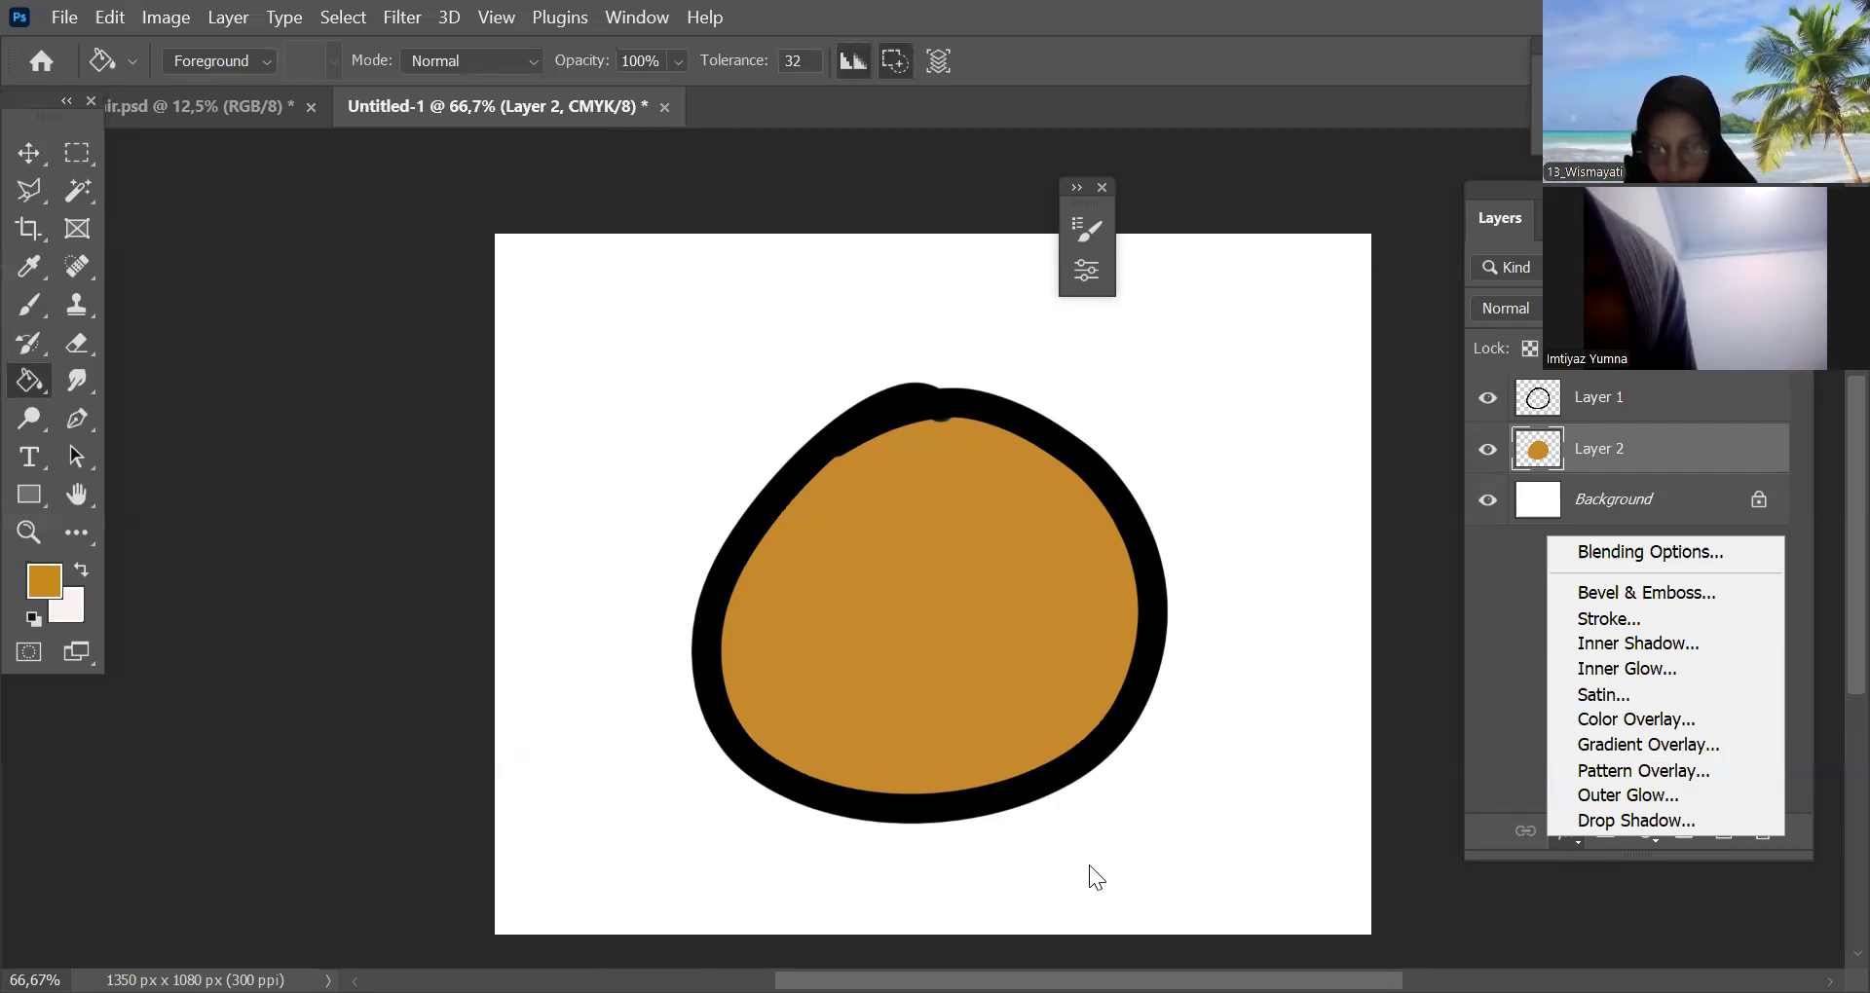
click(1634, 720)
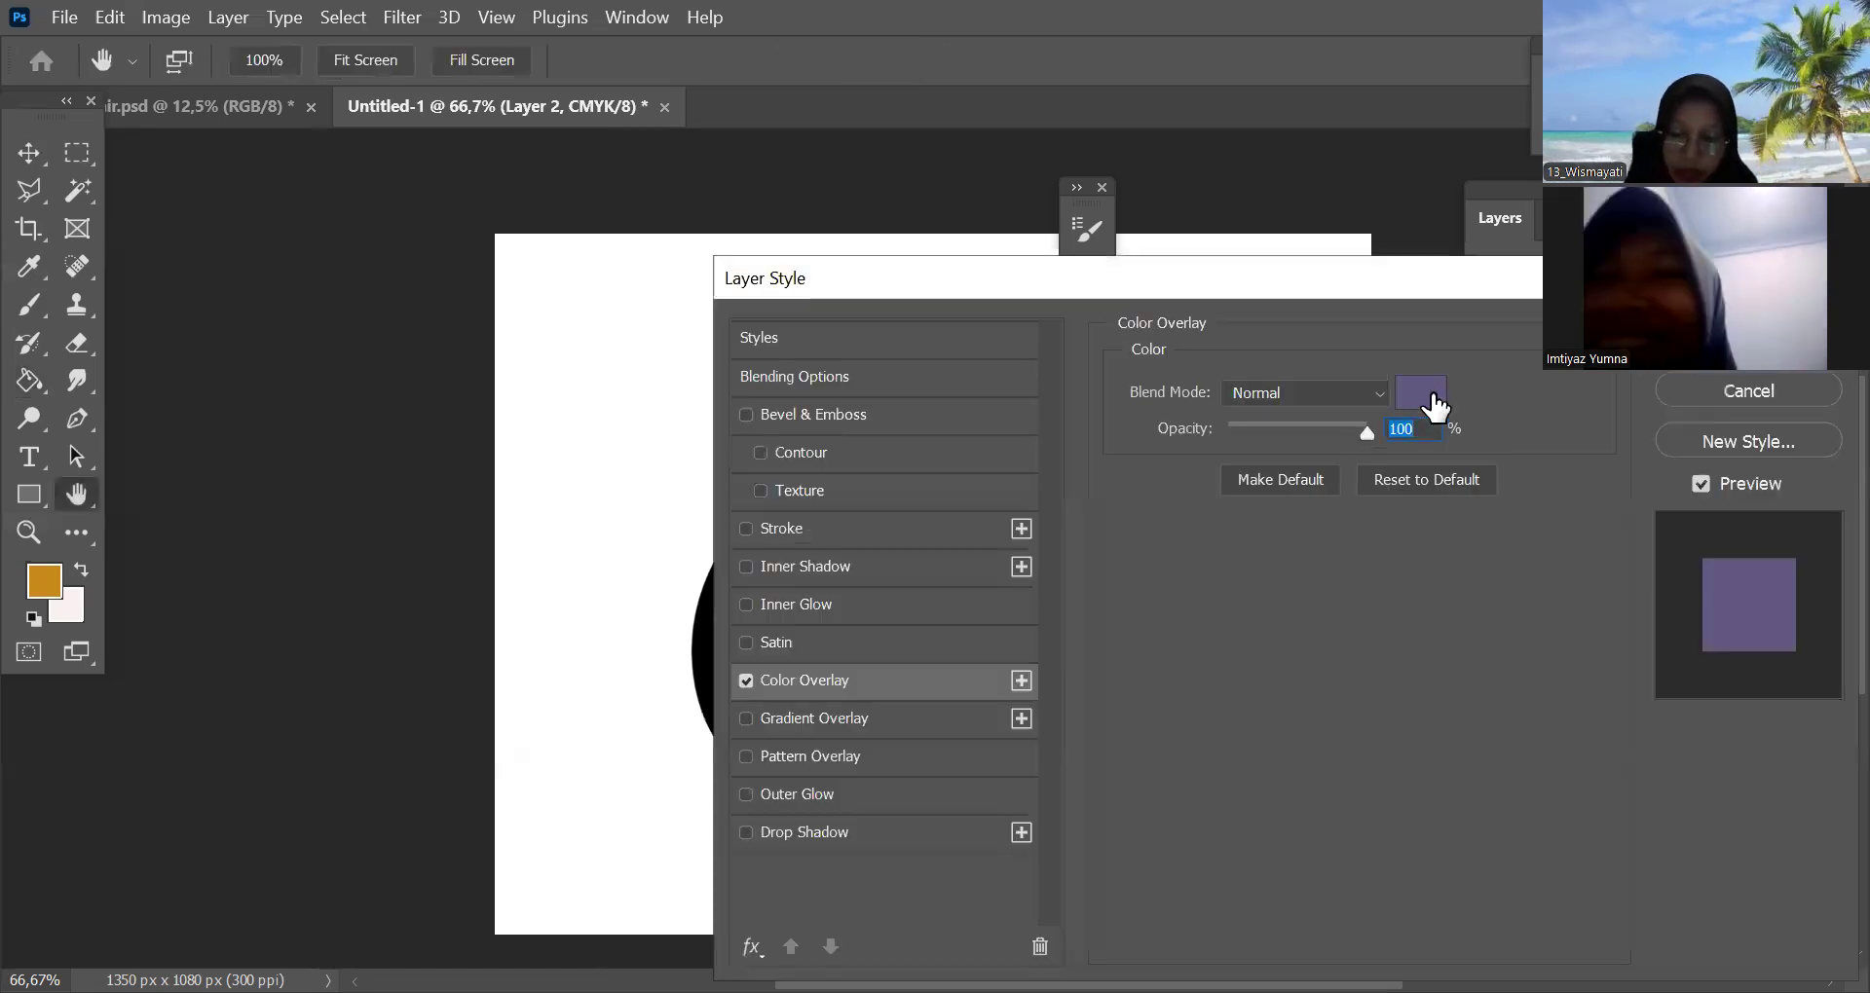
click(1432, 407)
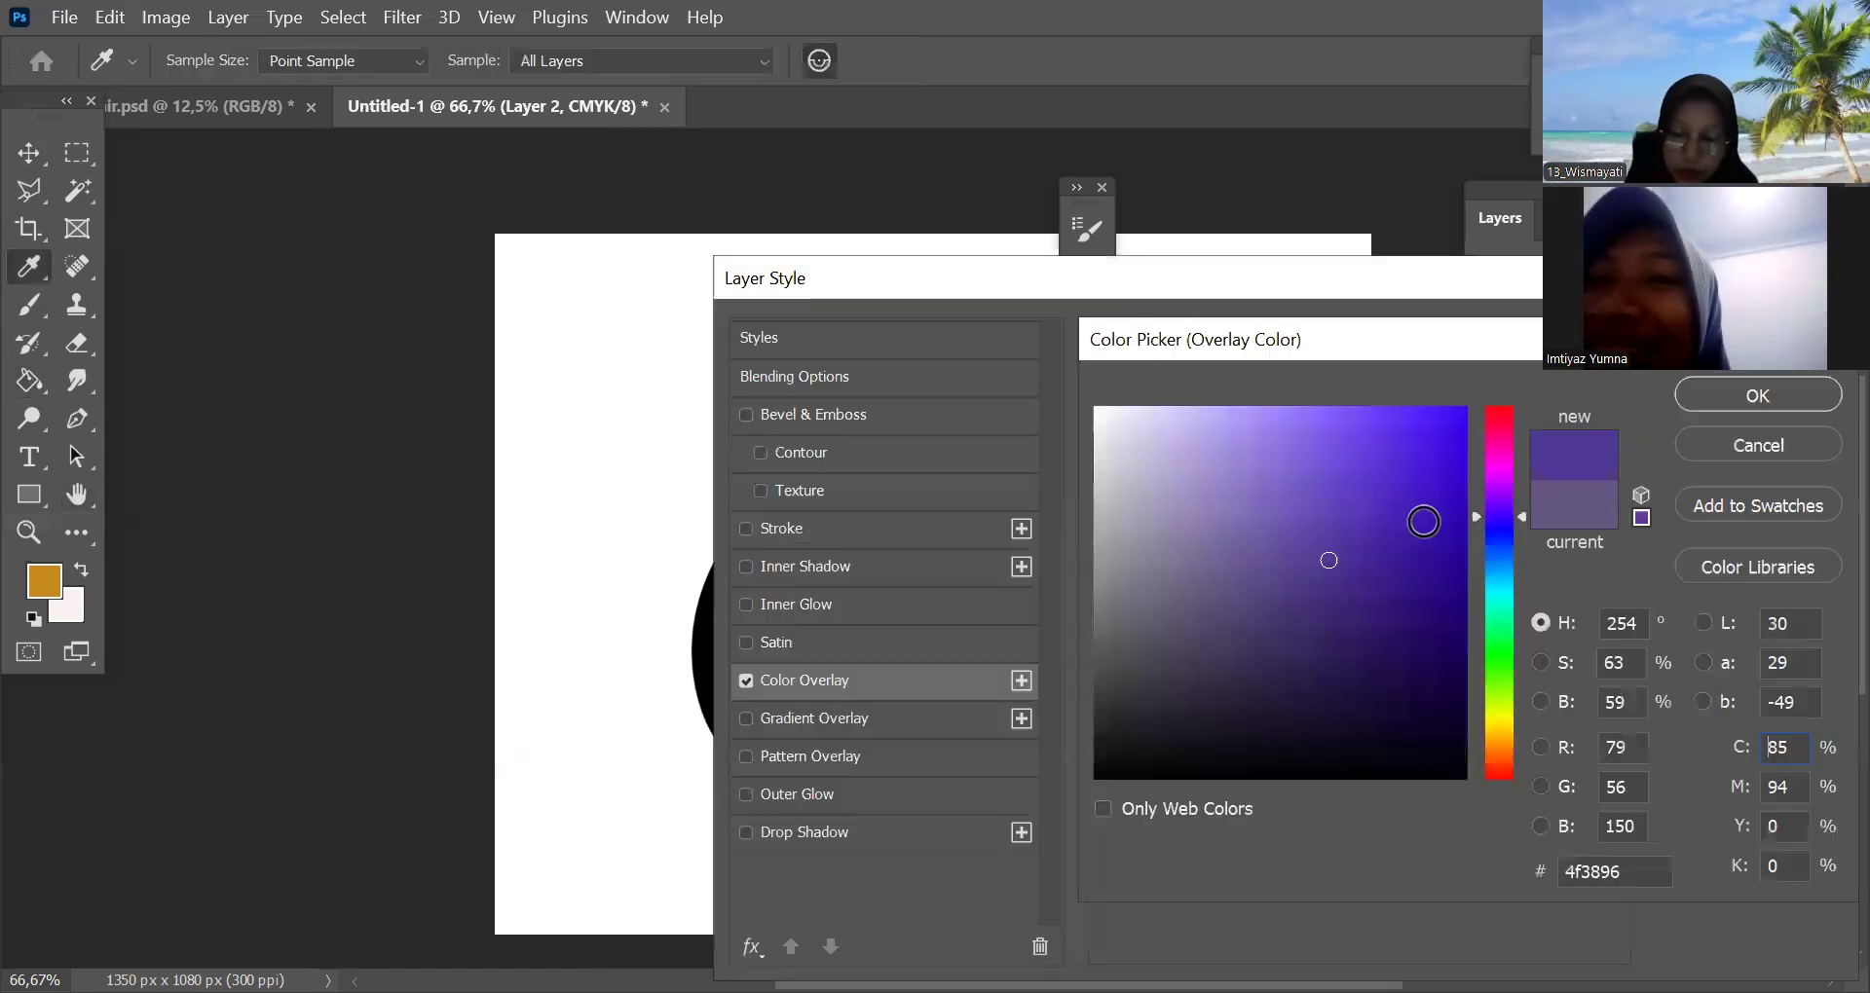
click(1744, 395)
click(1750, 454)
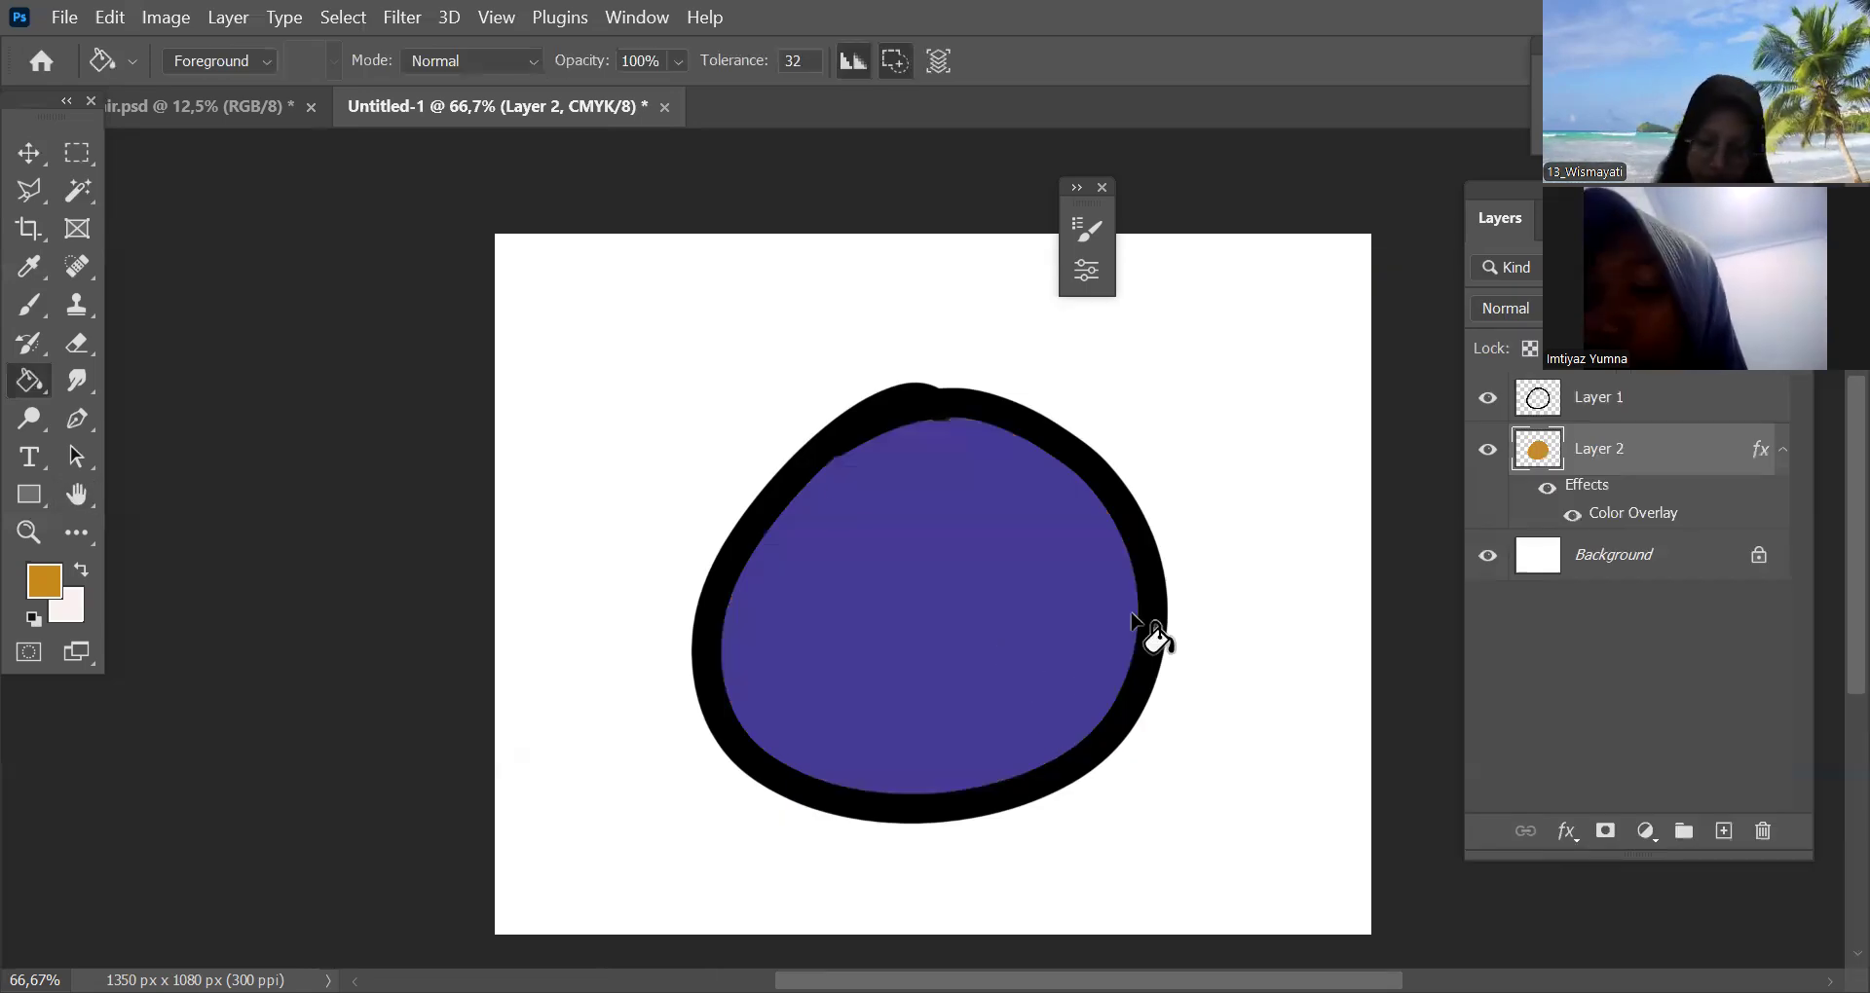
Switch to the portrait illustration document and activate the Move tool
key(ctrl+Tab)
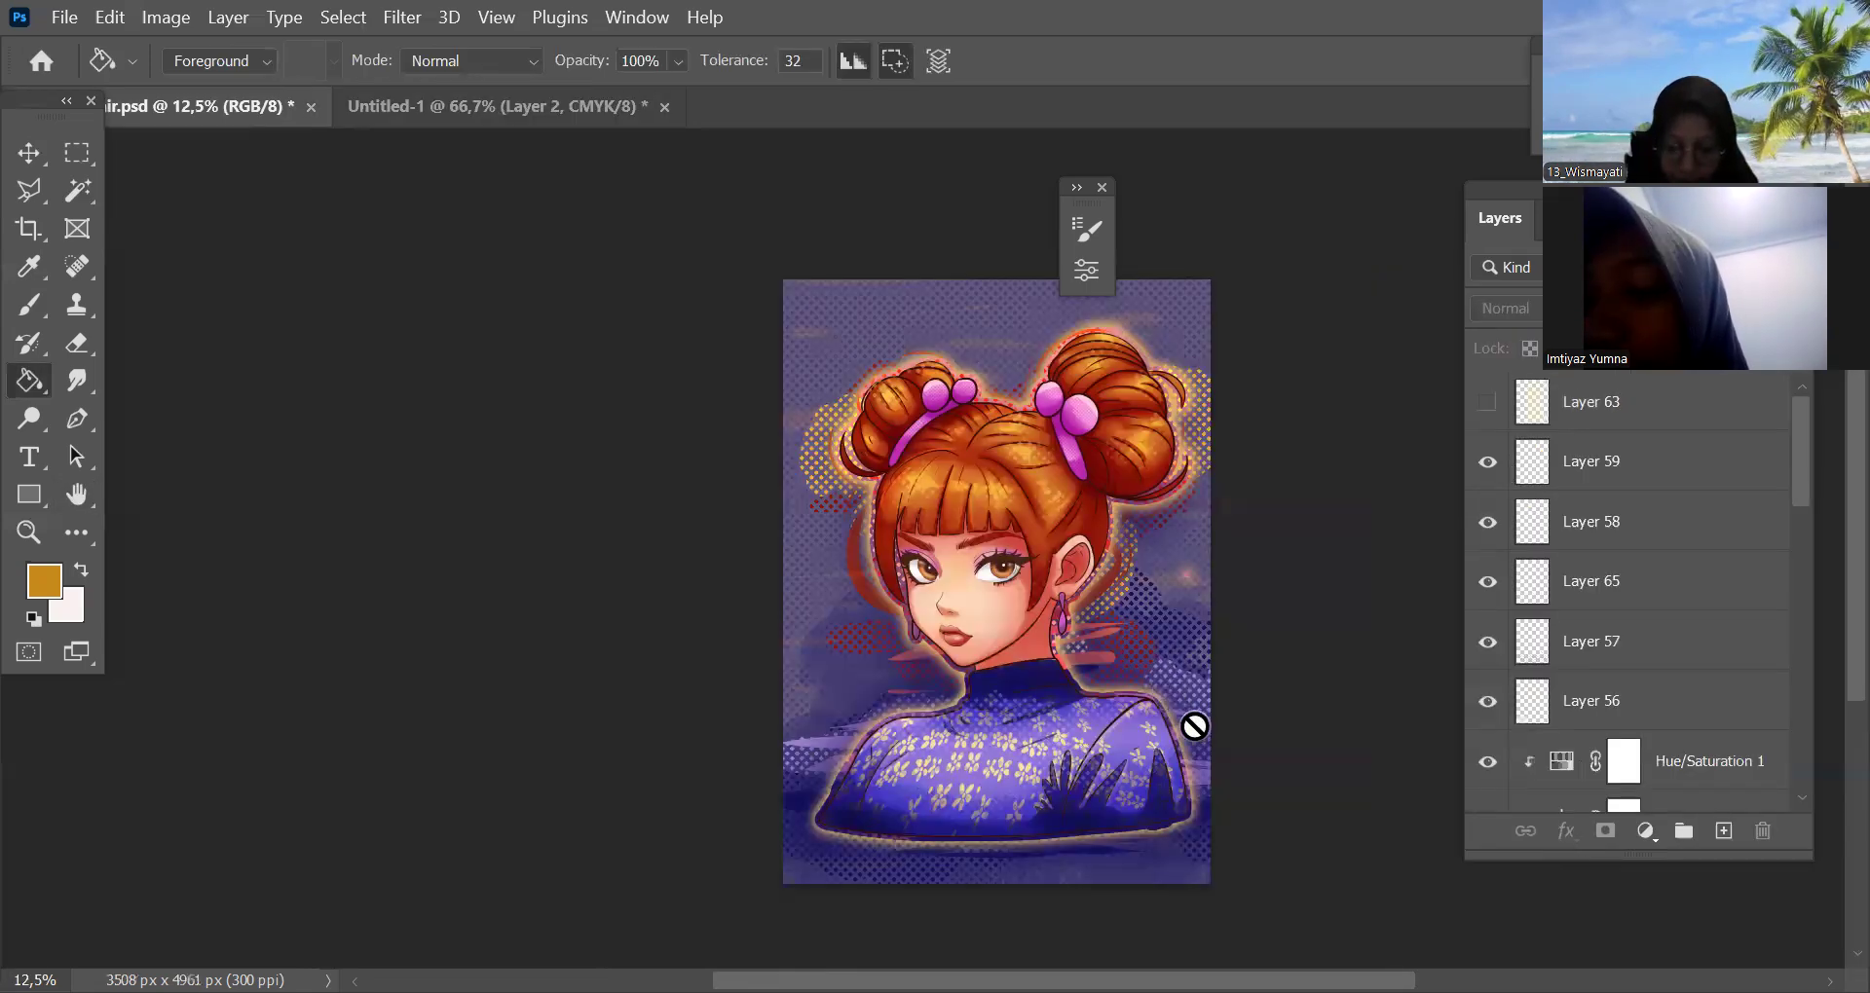
key(ctrl+plus)
drag(1294, 740, 1048, 688)
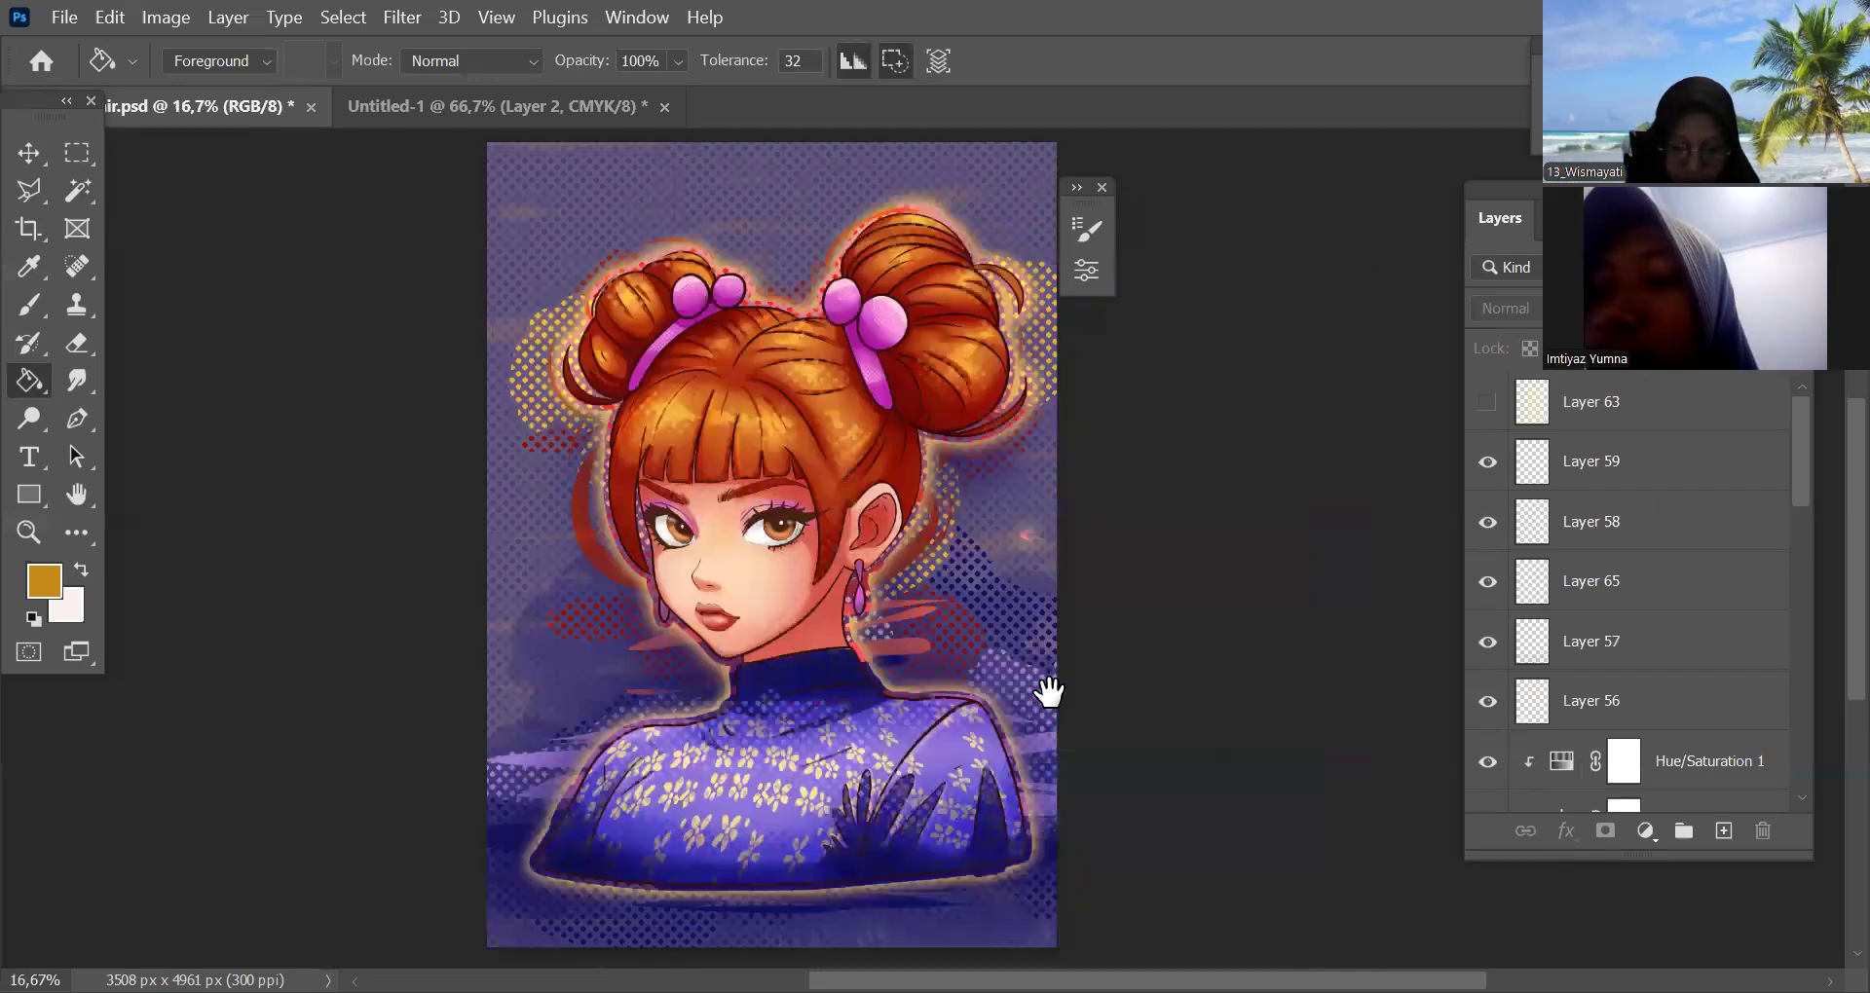
key(ctrl+minus)
key(v)
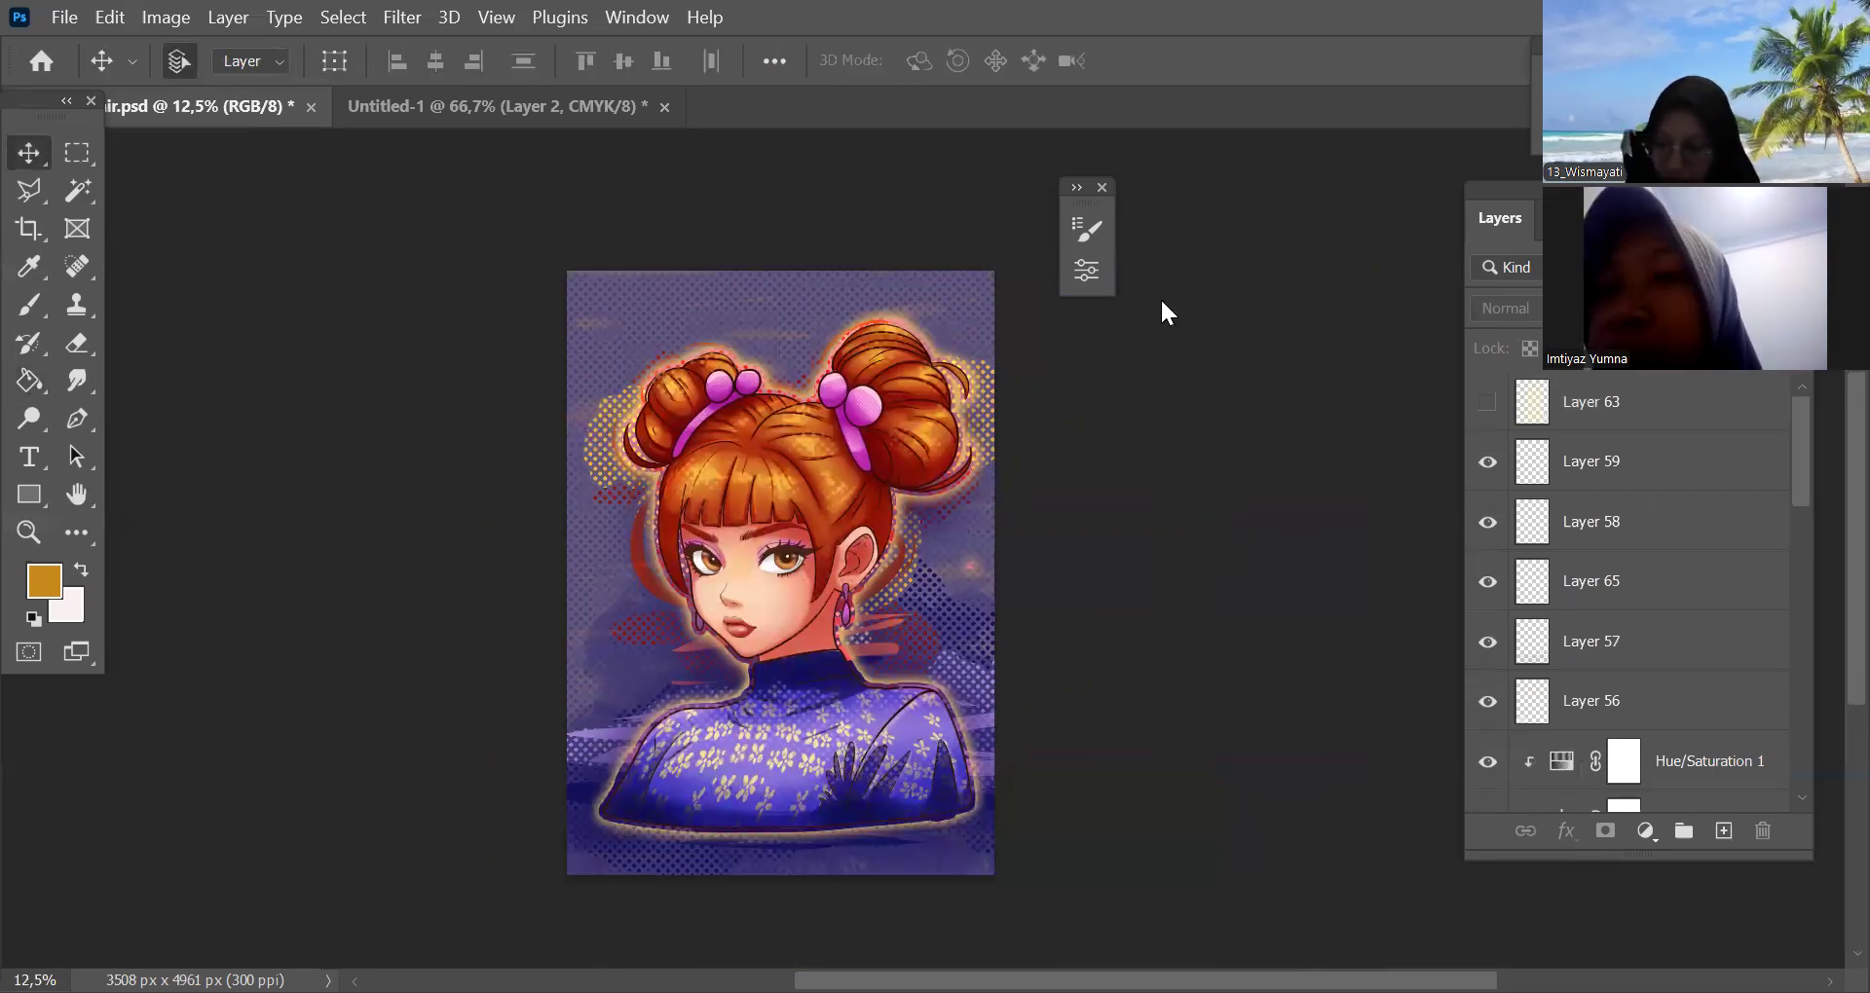
Add the text "GIRLS" across the portrait's face in the Hey Kids font at 72 pt
click(39, 469)
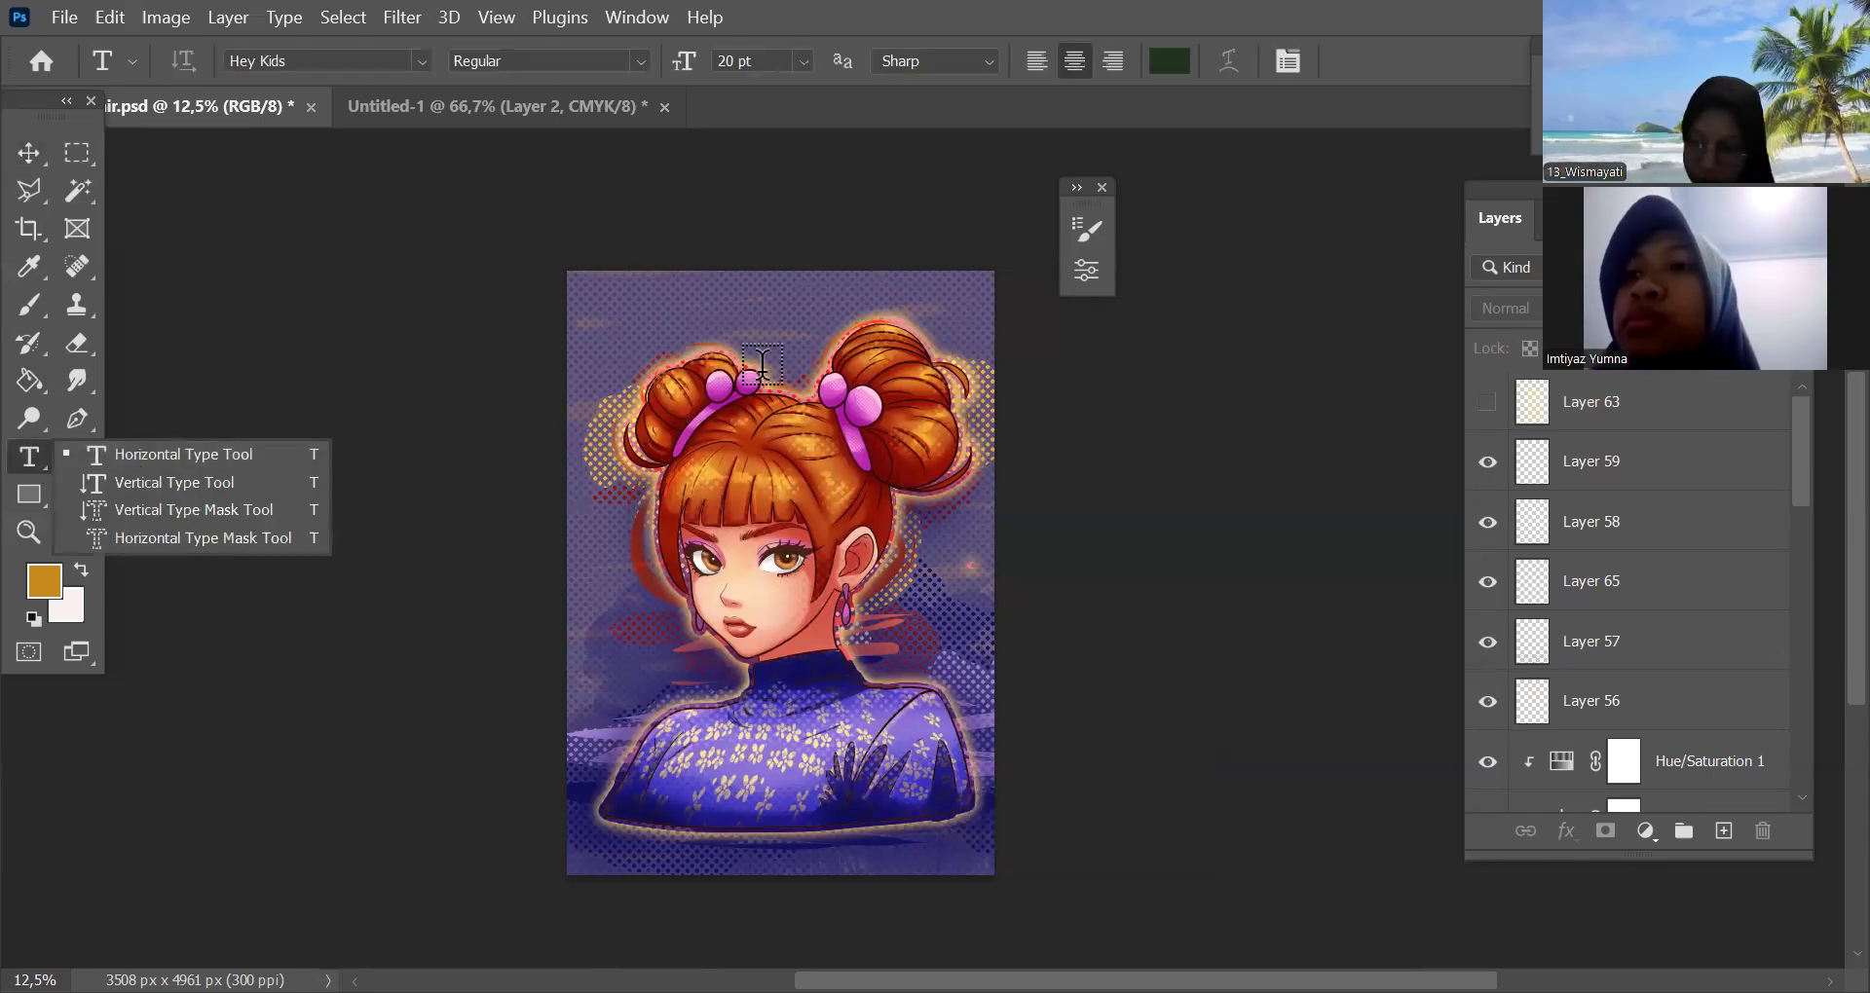
click(767, 592)
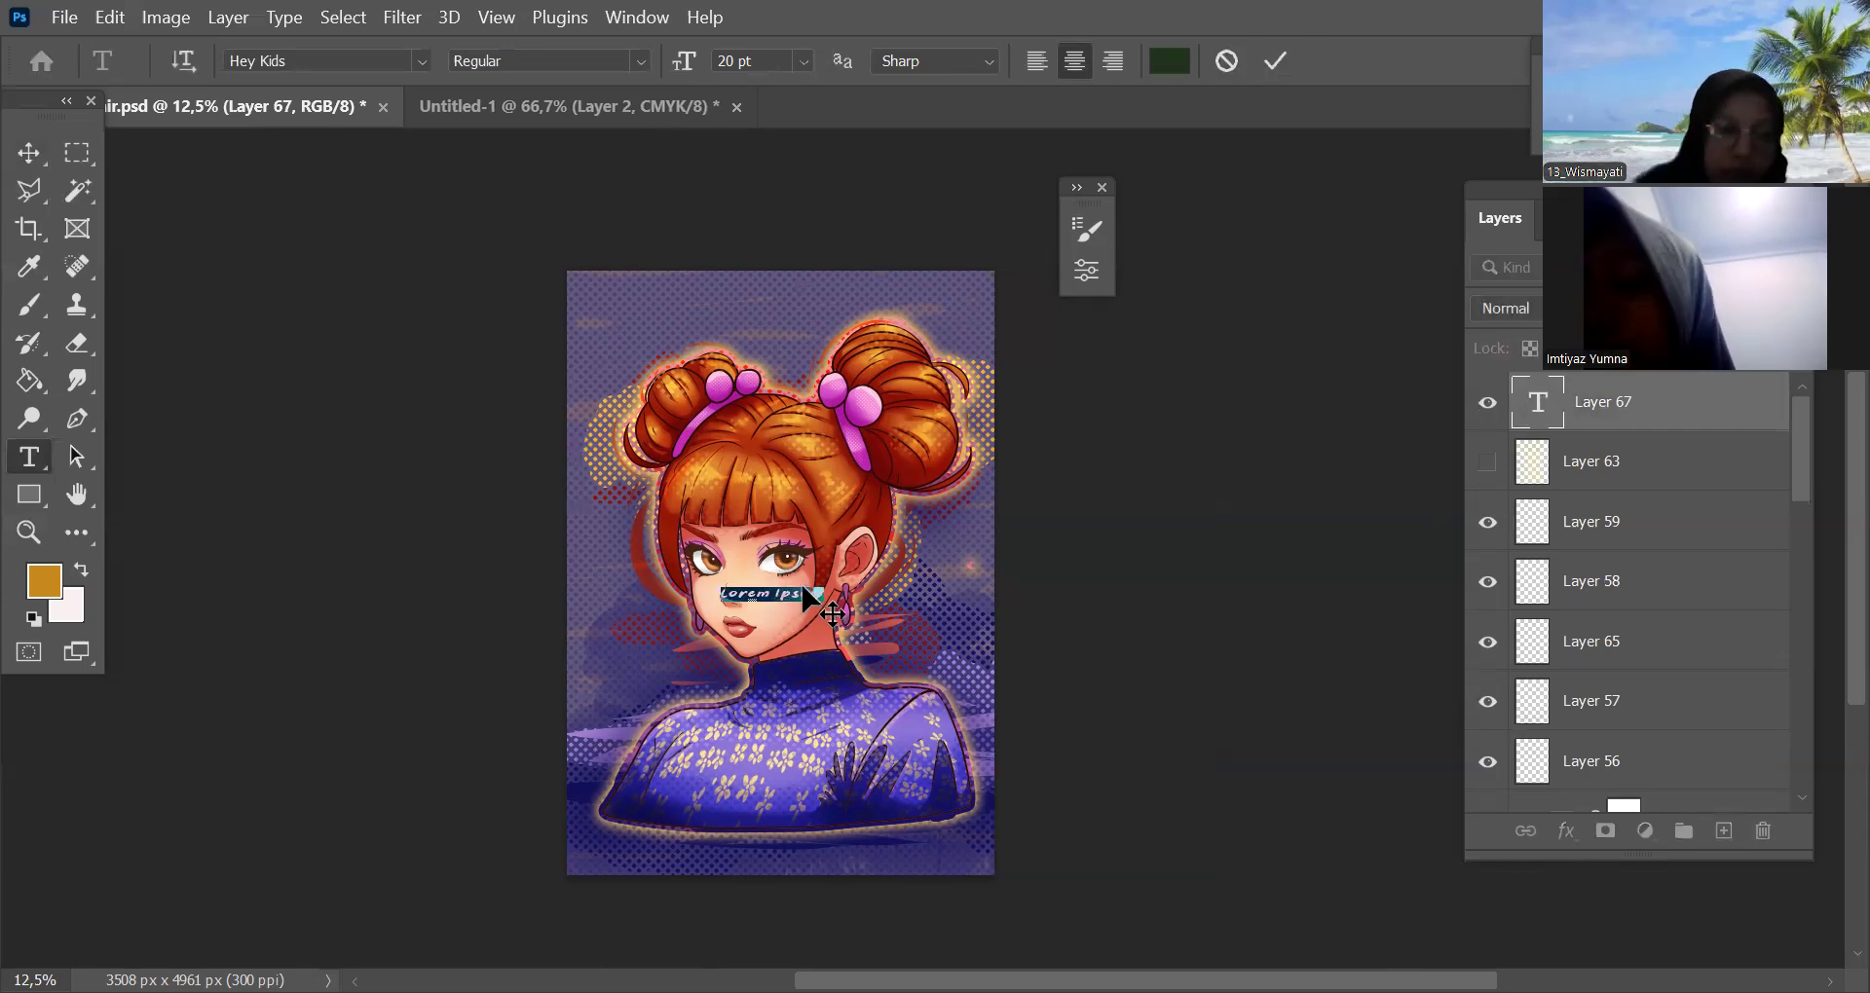
text(a)
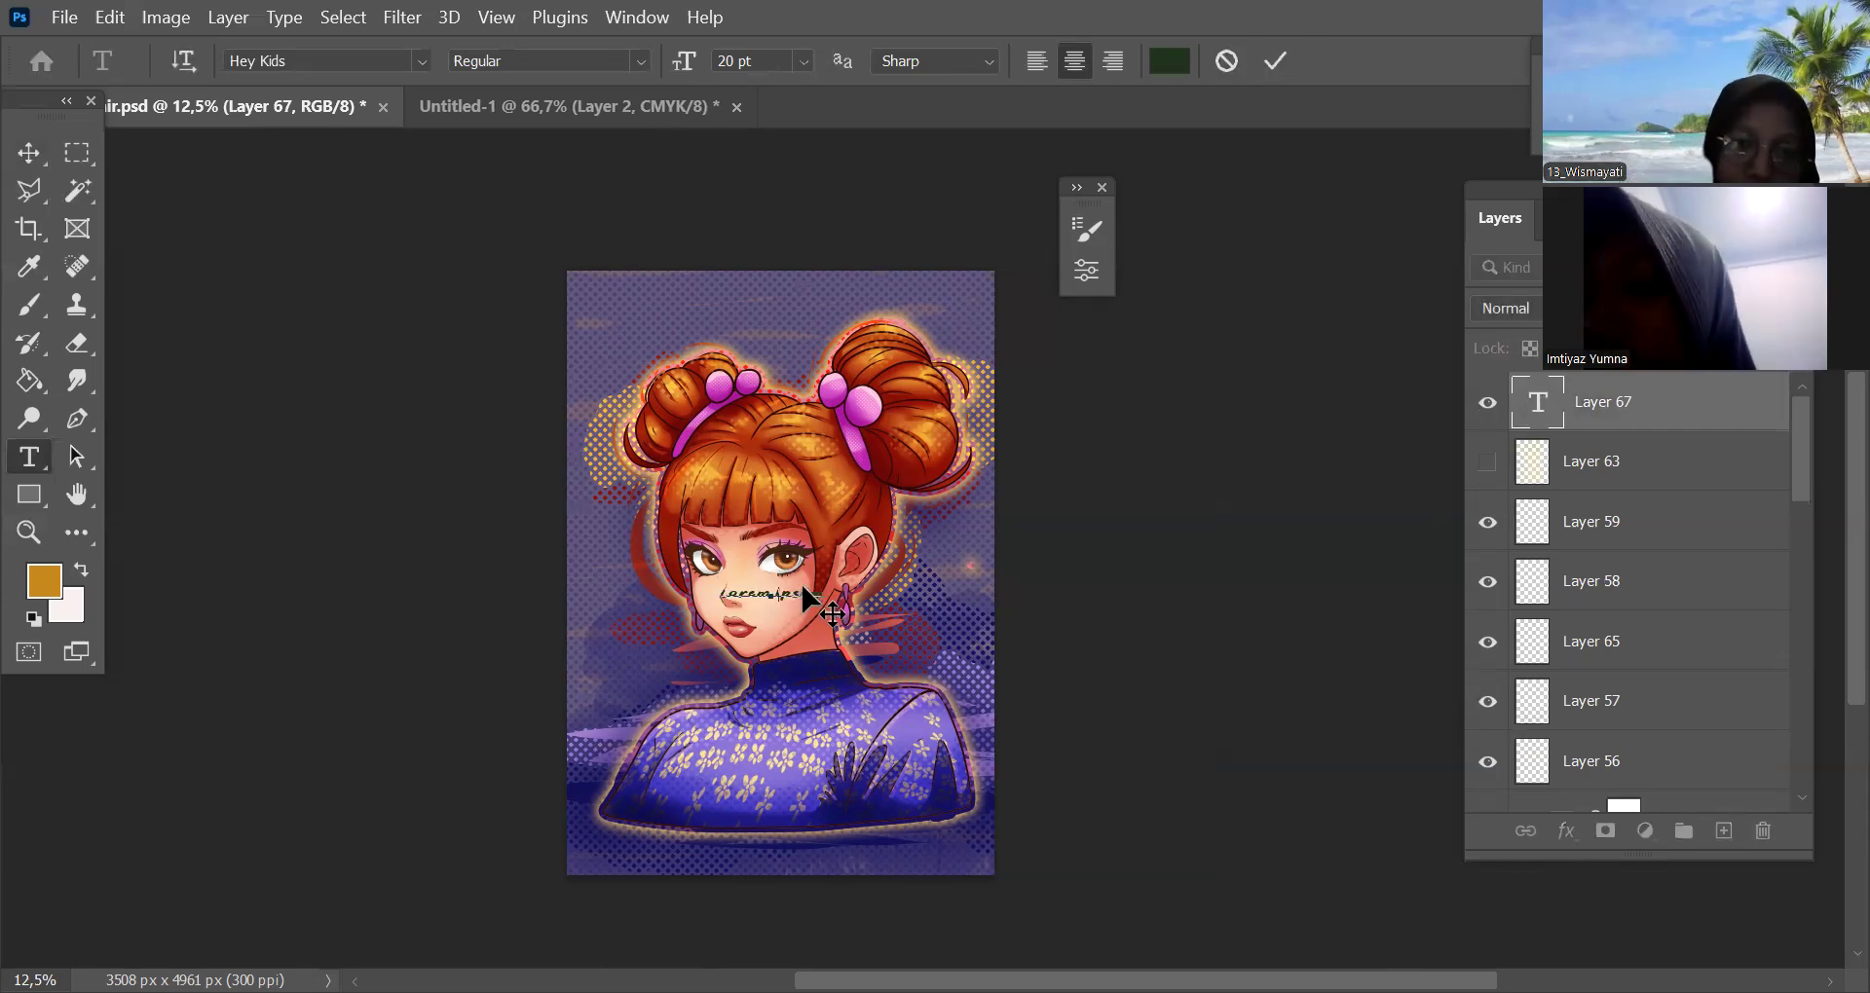
text(irls)
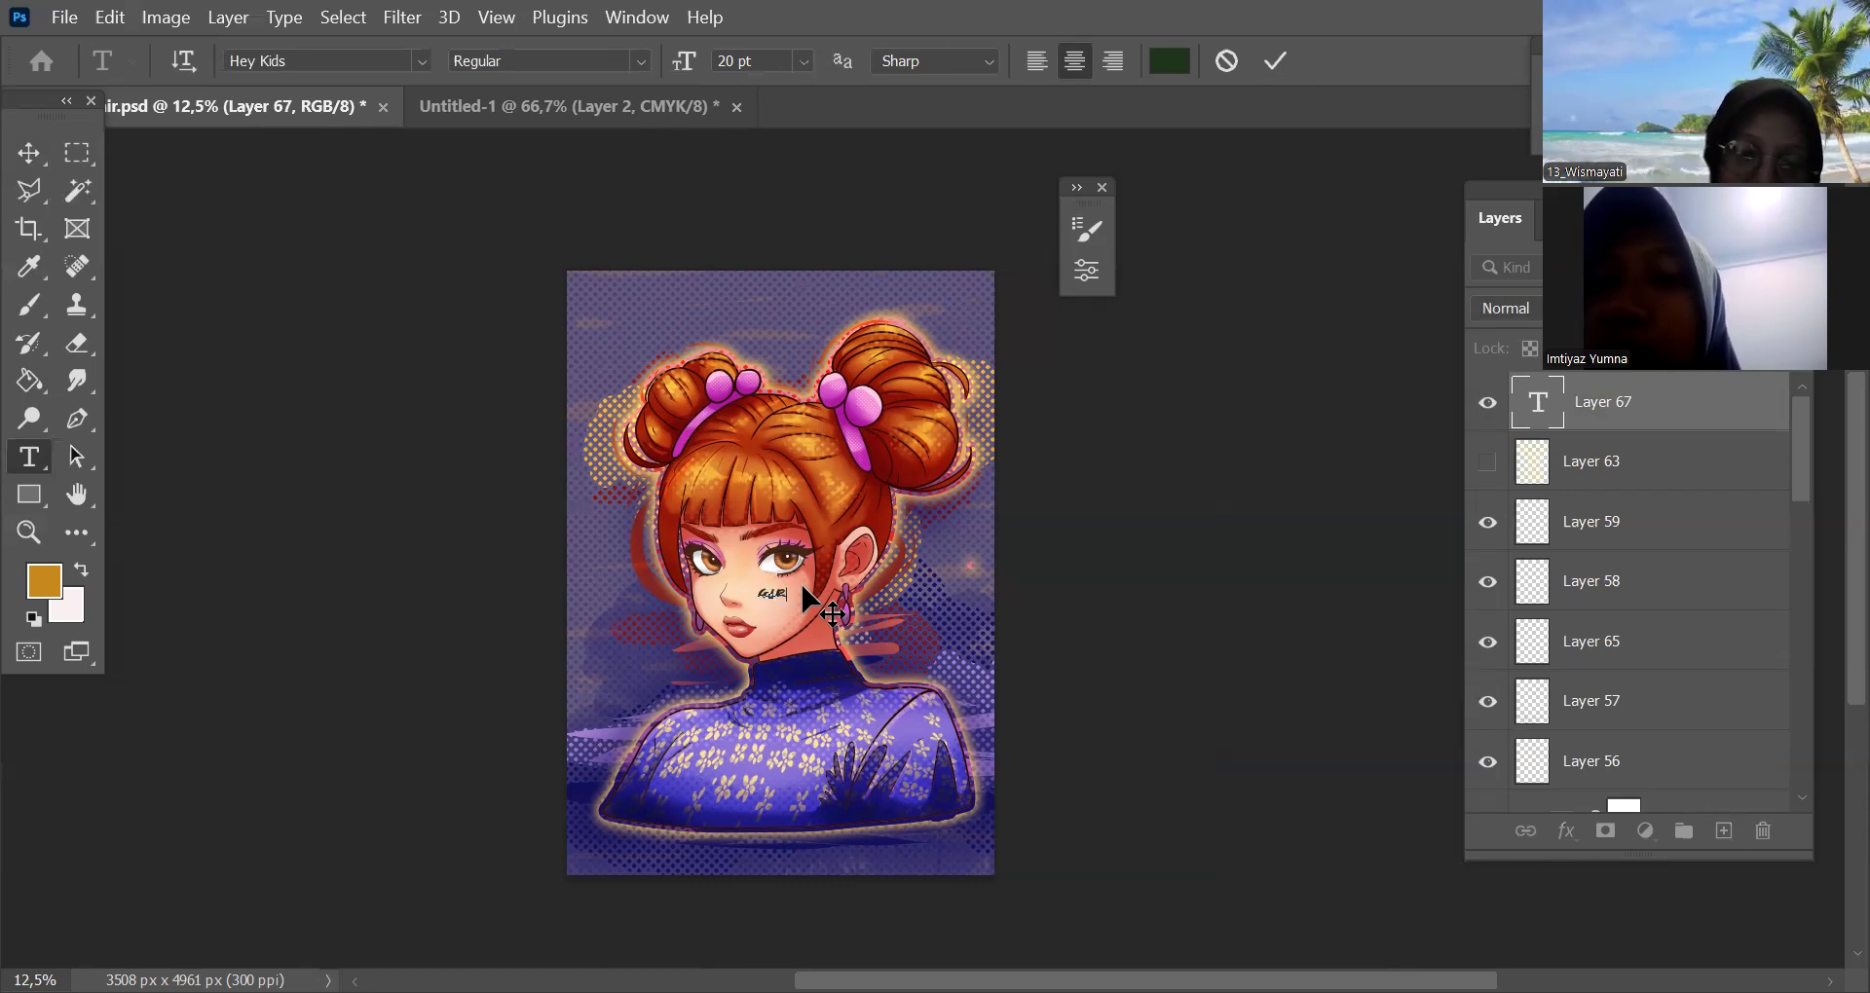
key(ctrl+a)
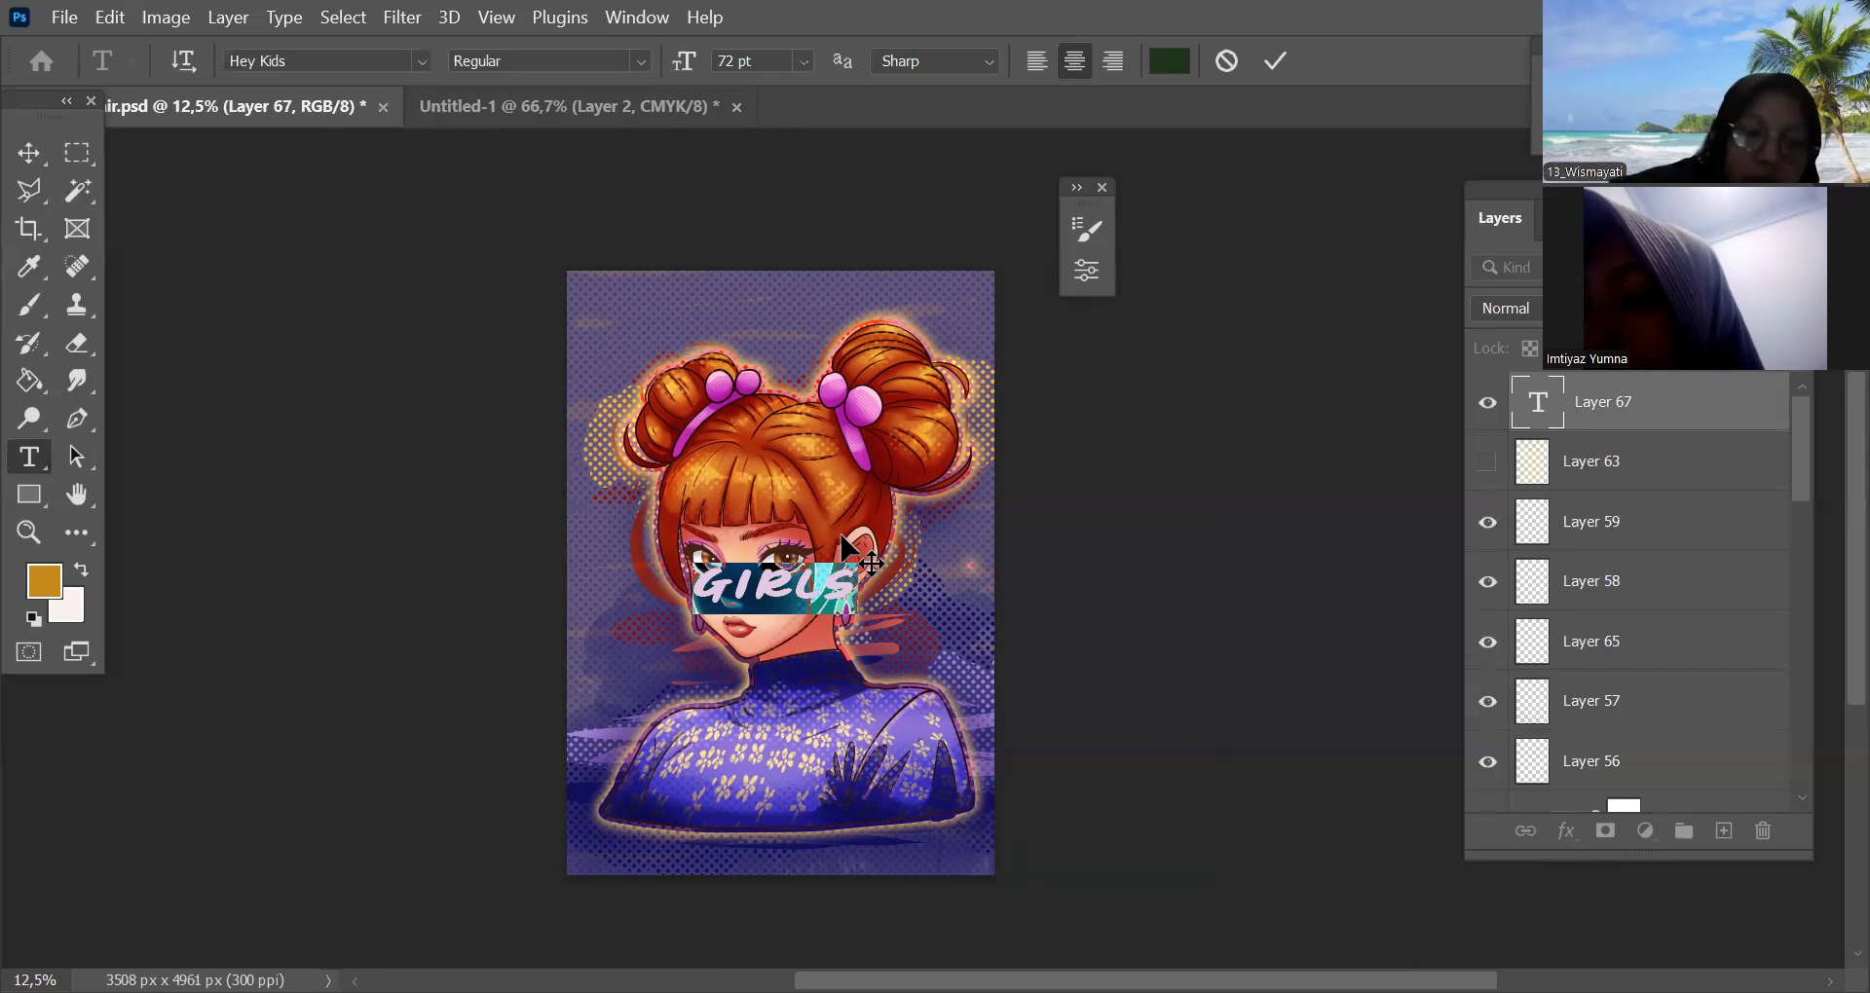
text(GIR)
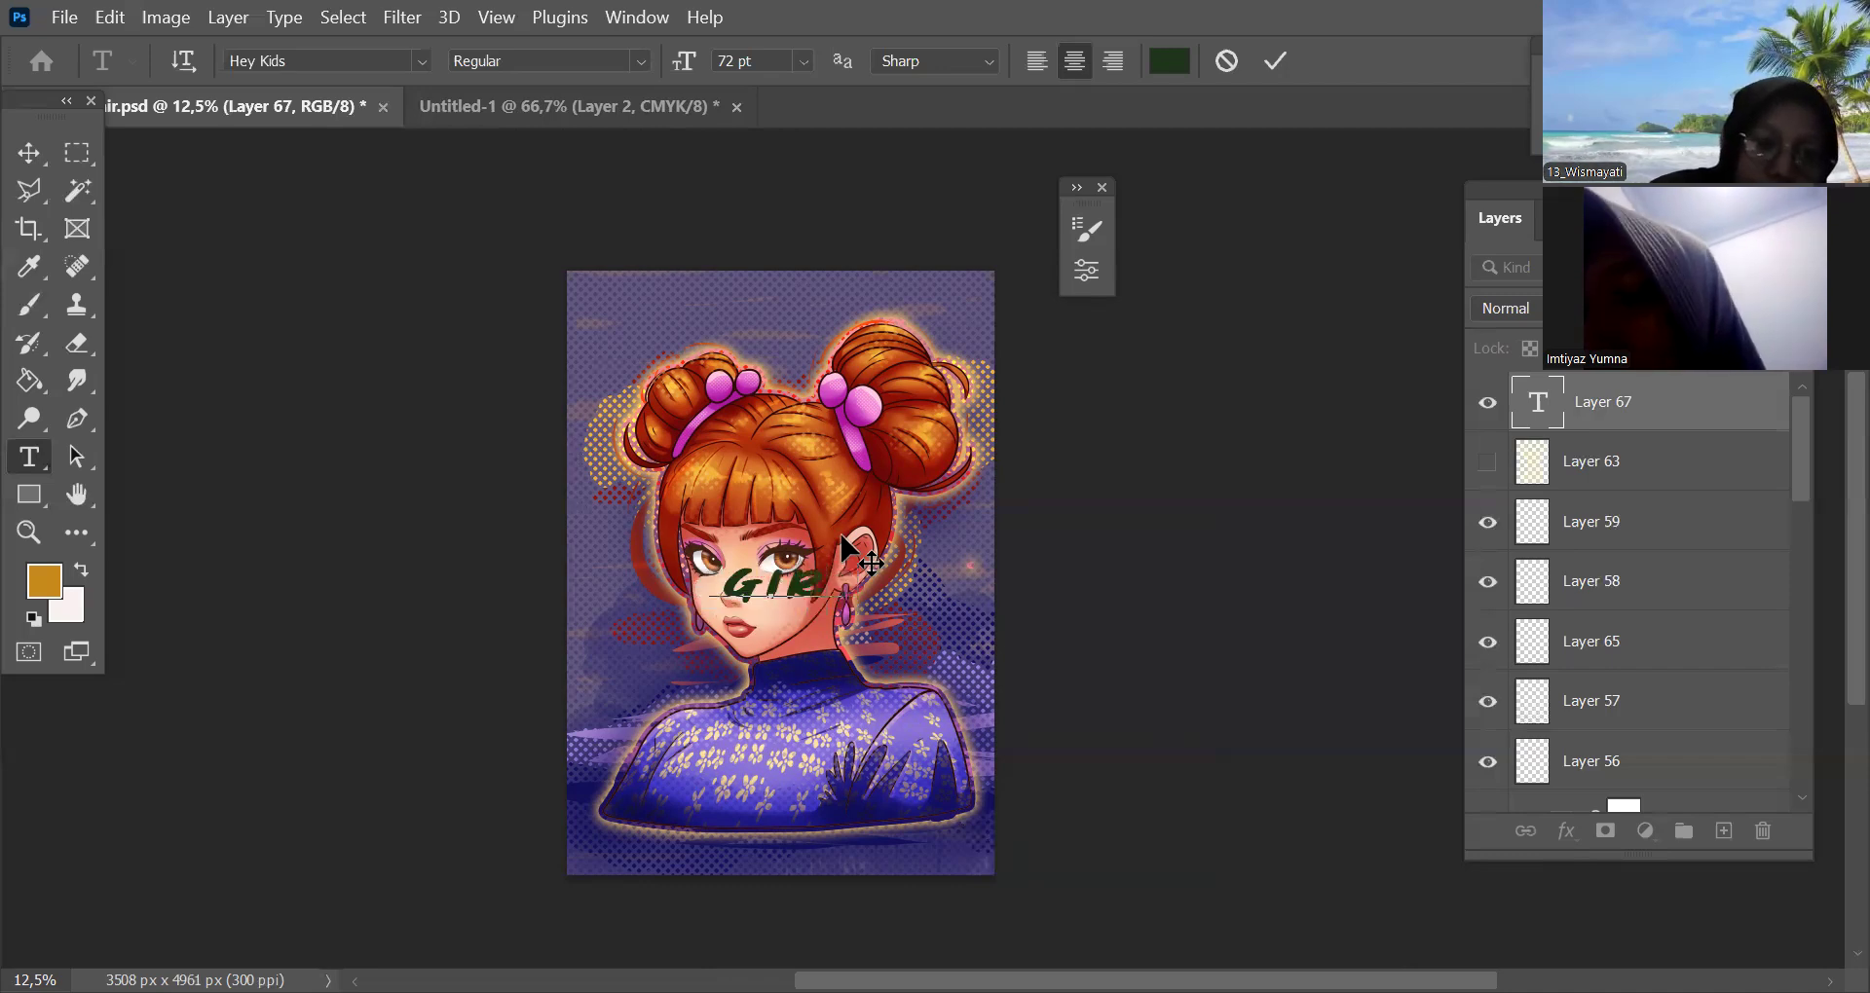
text(LS)
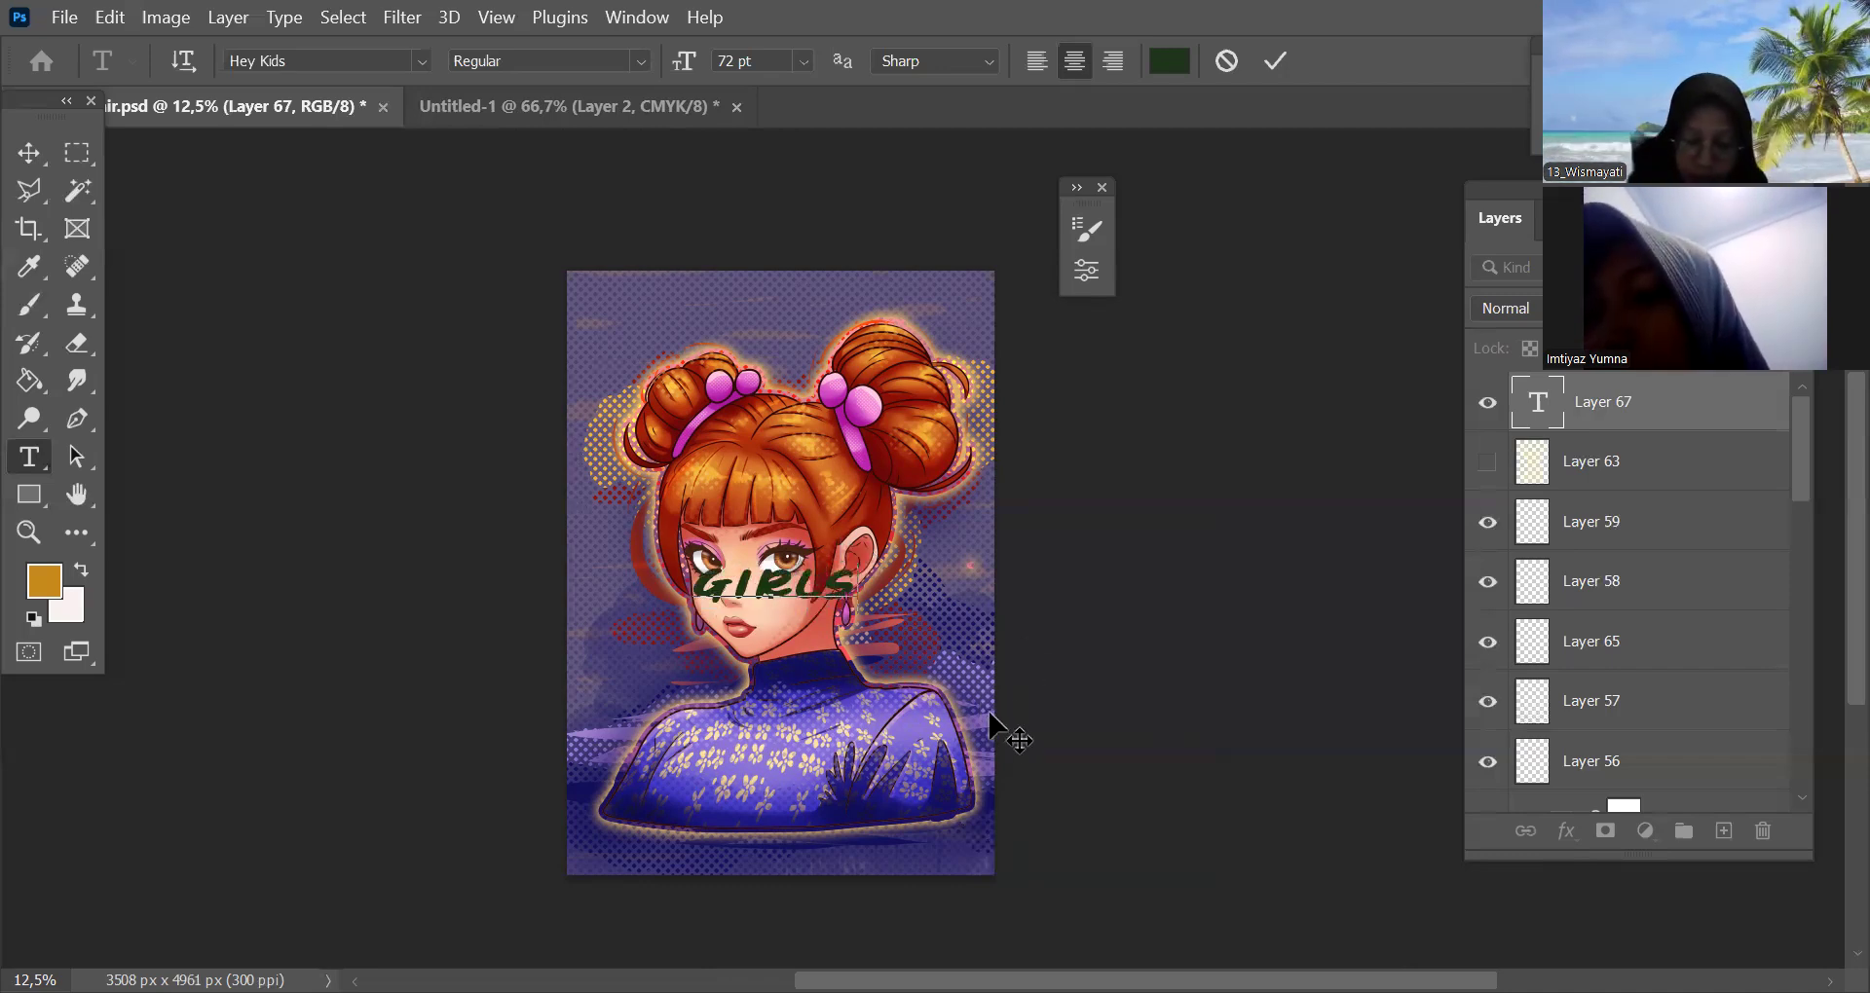
Change the font of the GIRLS text to Gill Sans Ultra Bold
click(422, 61)
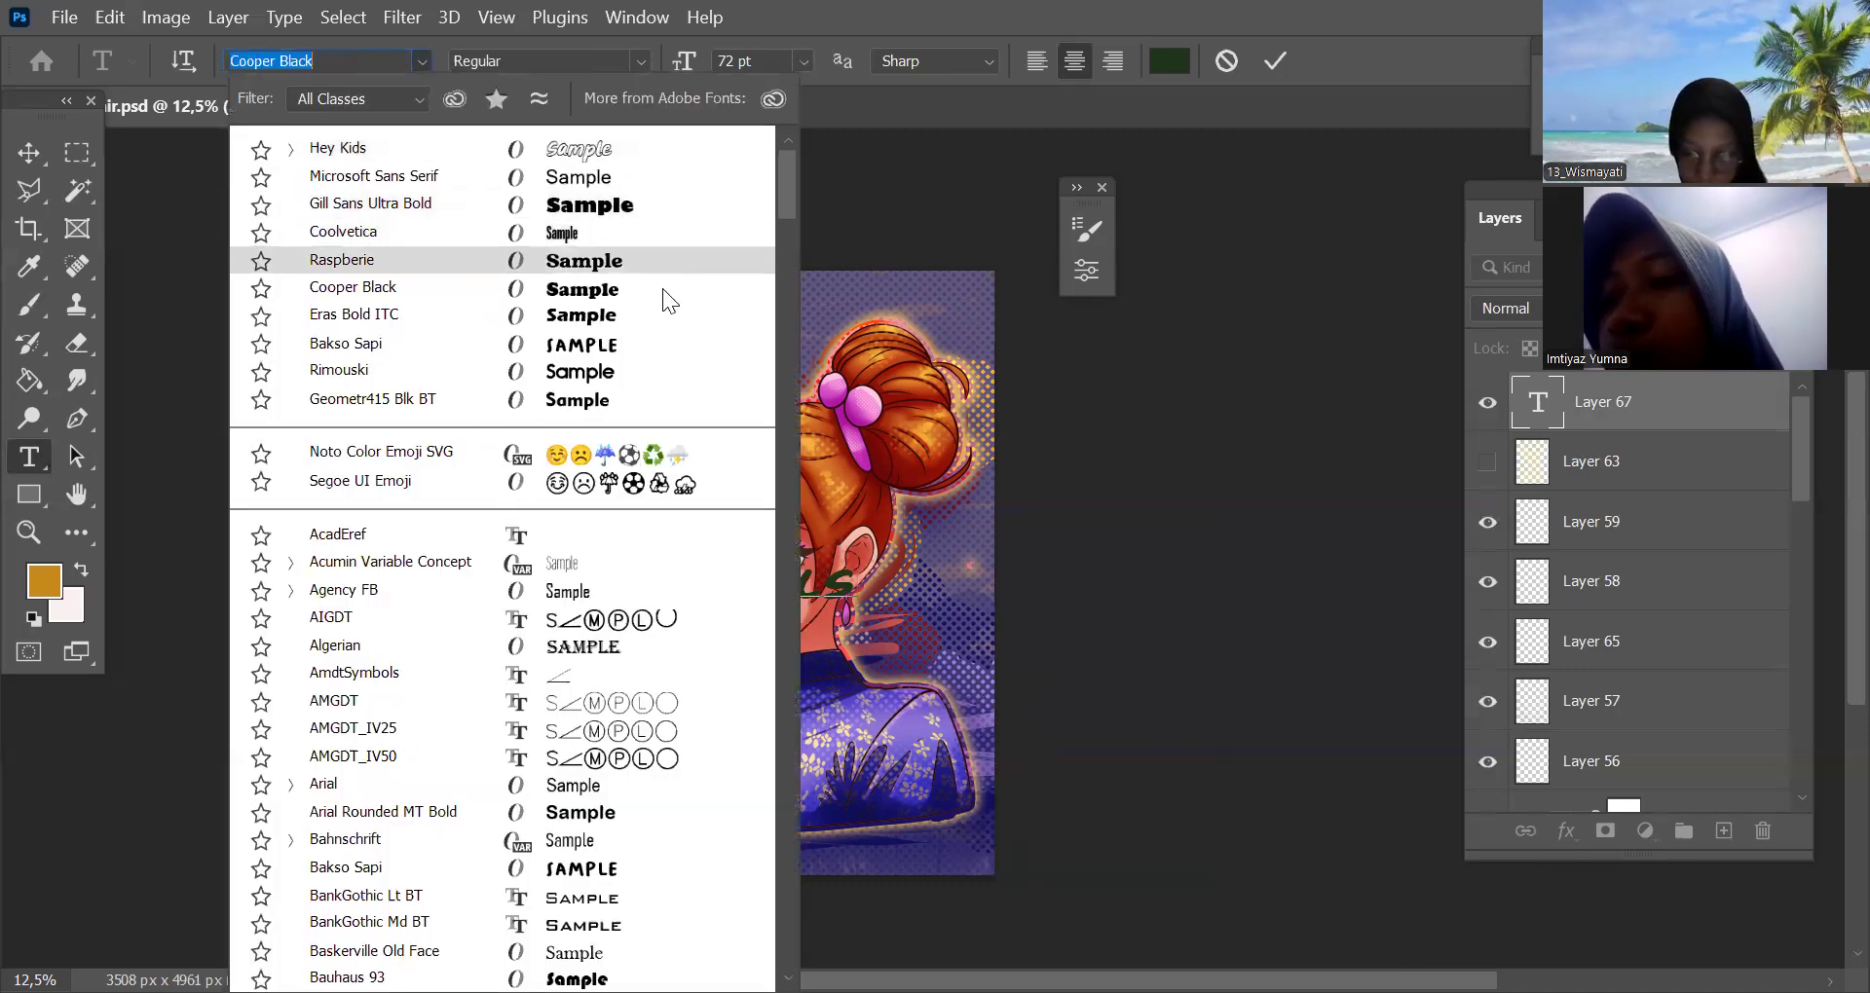
click(634, 204)
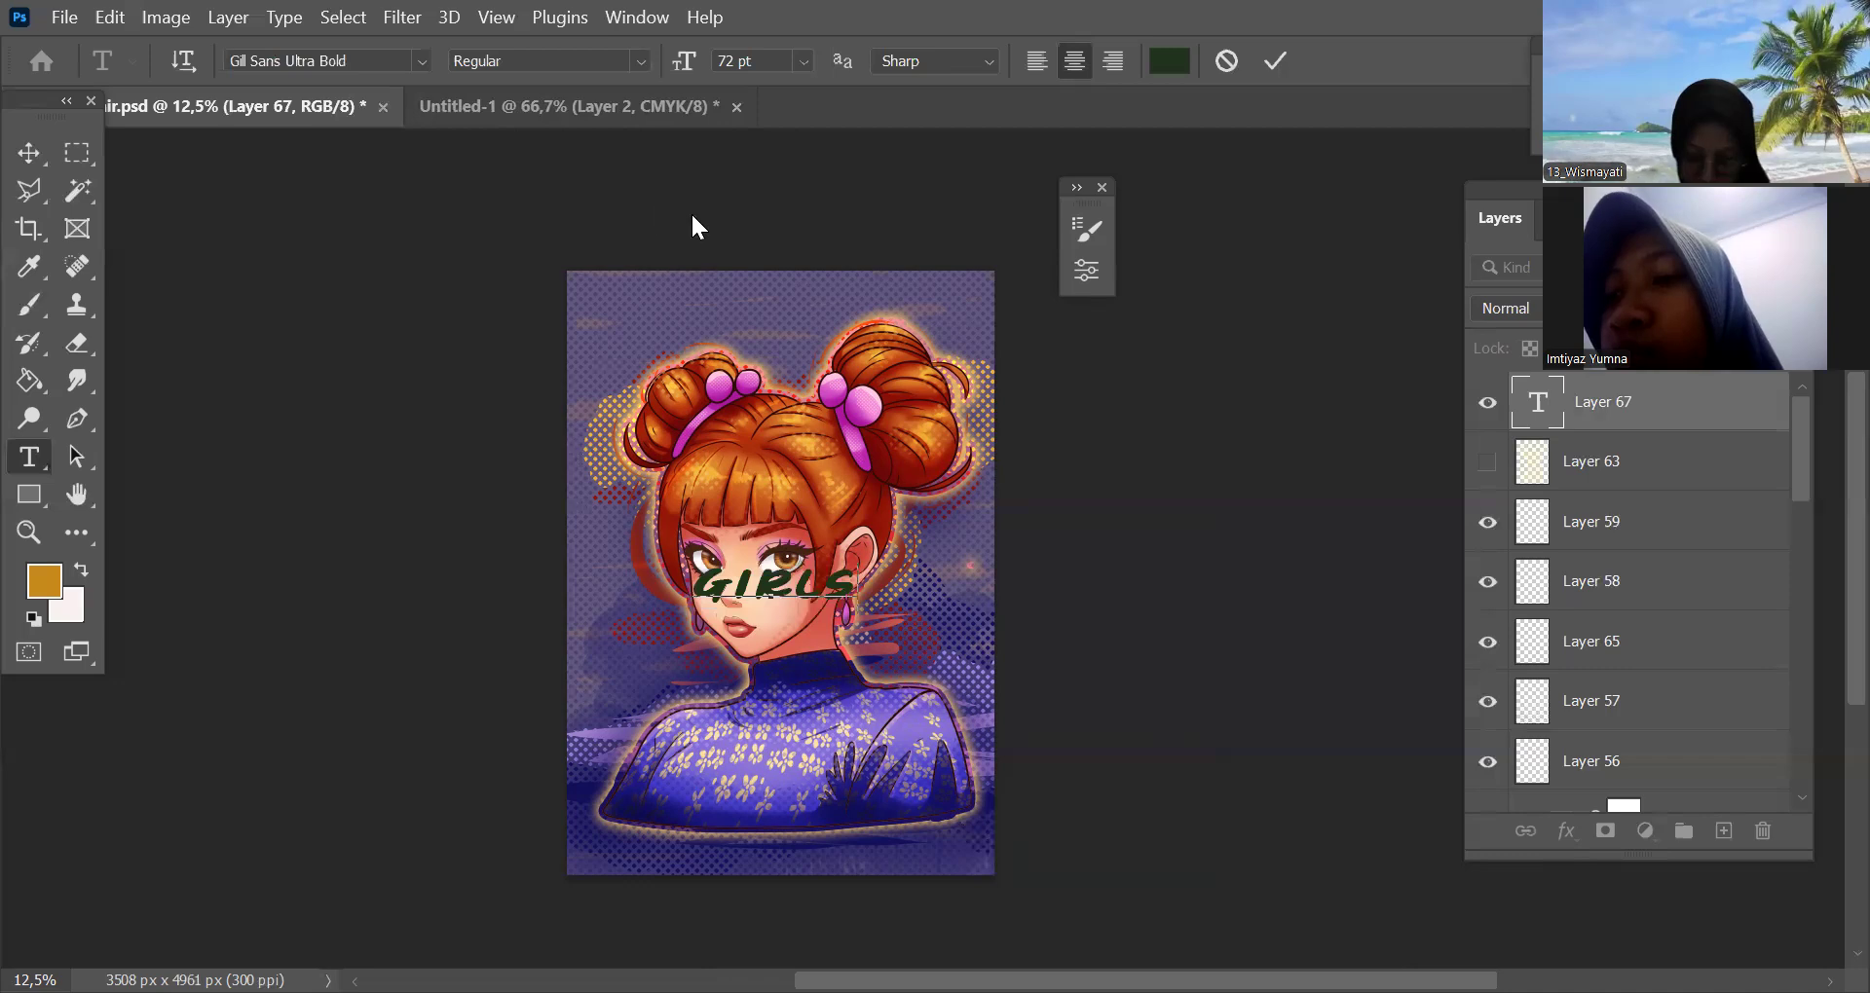
text(Hey Kids)
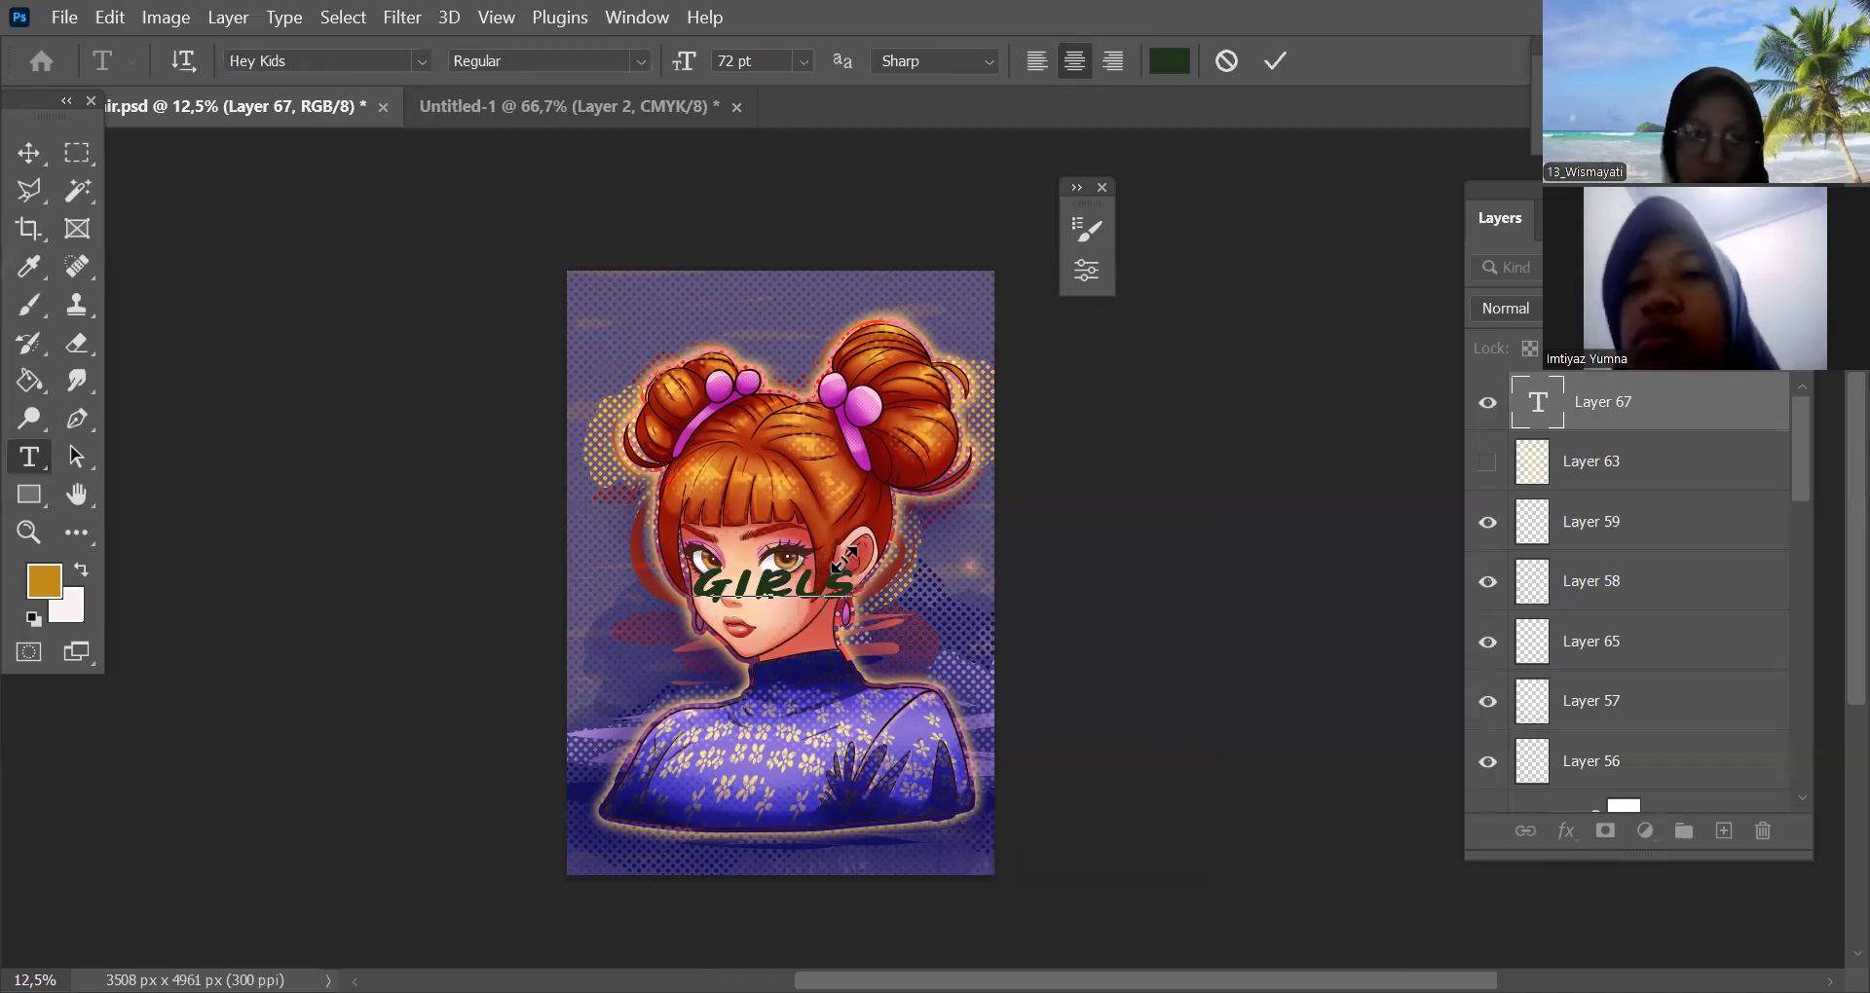
click(422, 61)
key(Escape)
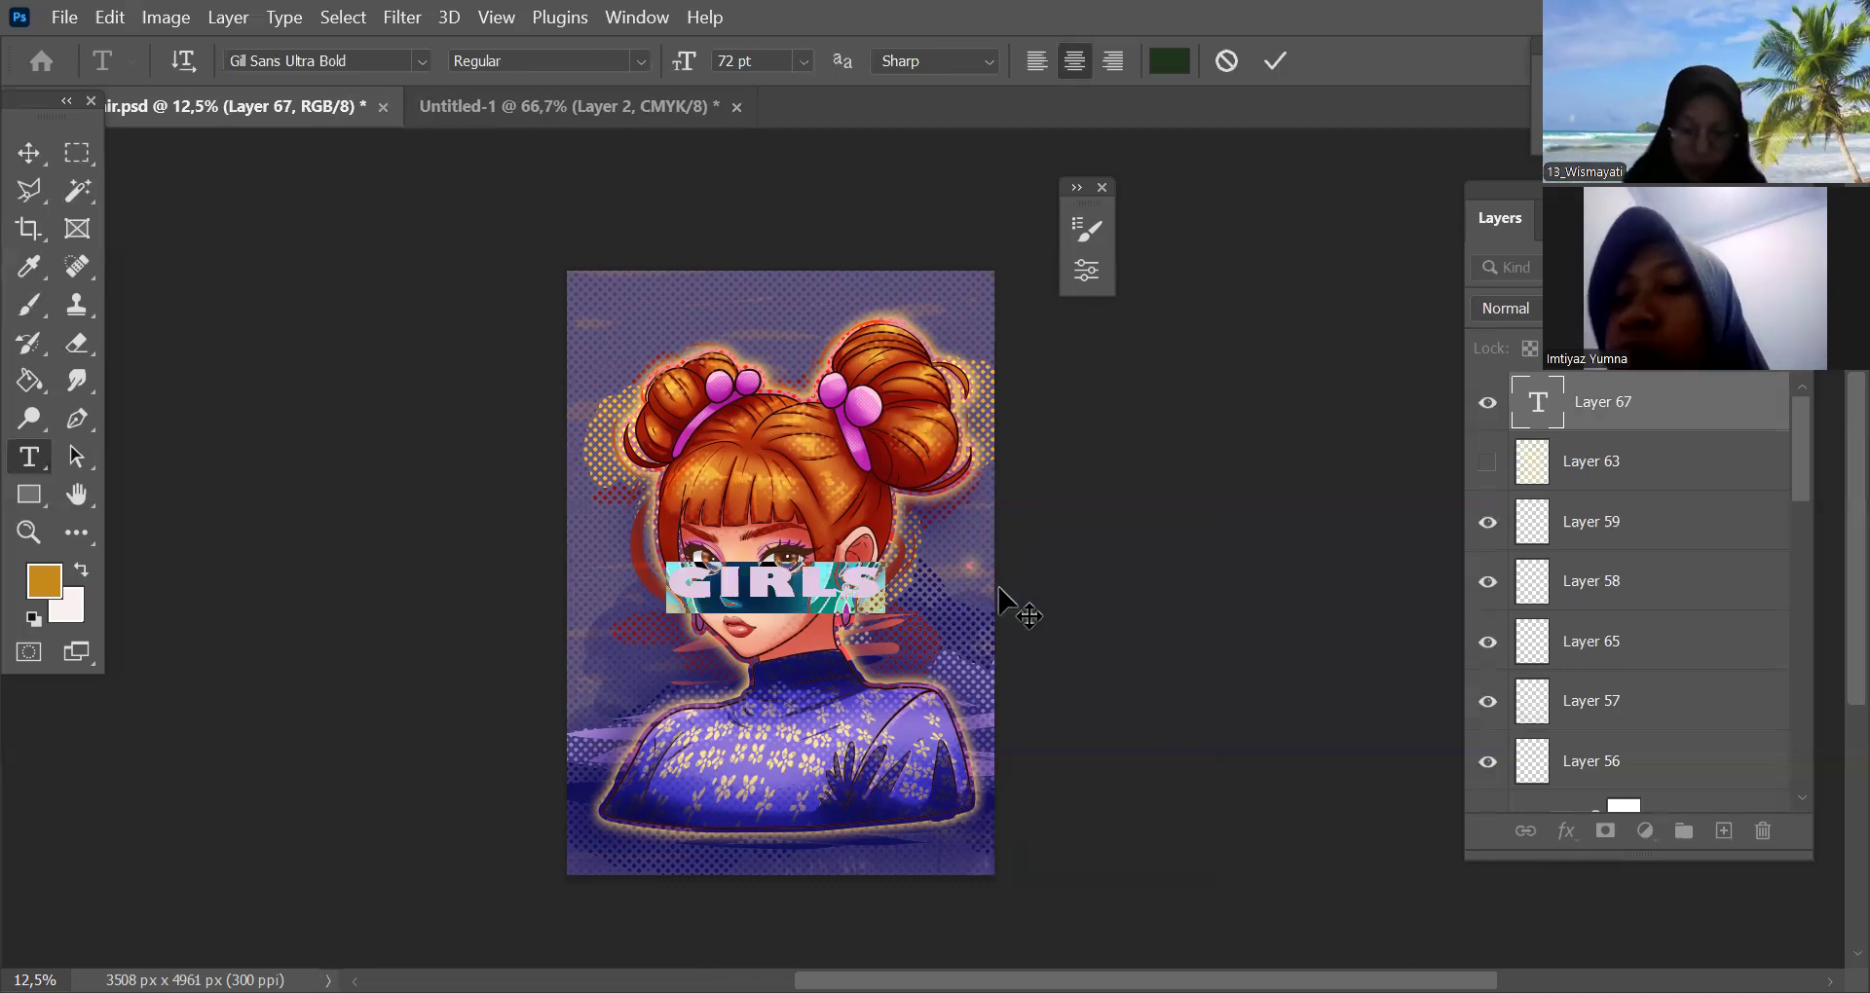
Scale the GIRLS text to about 188% width and 281% height, and move it down over the sweater
click(29, 153)
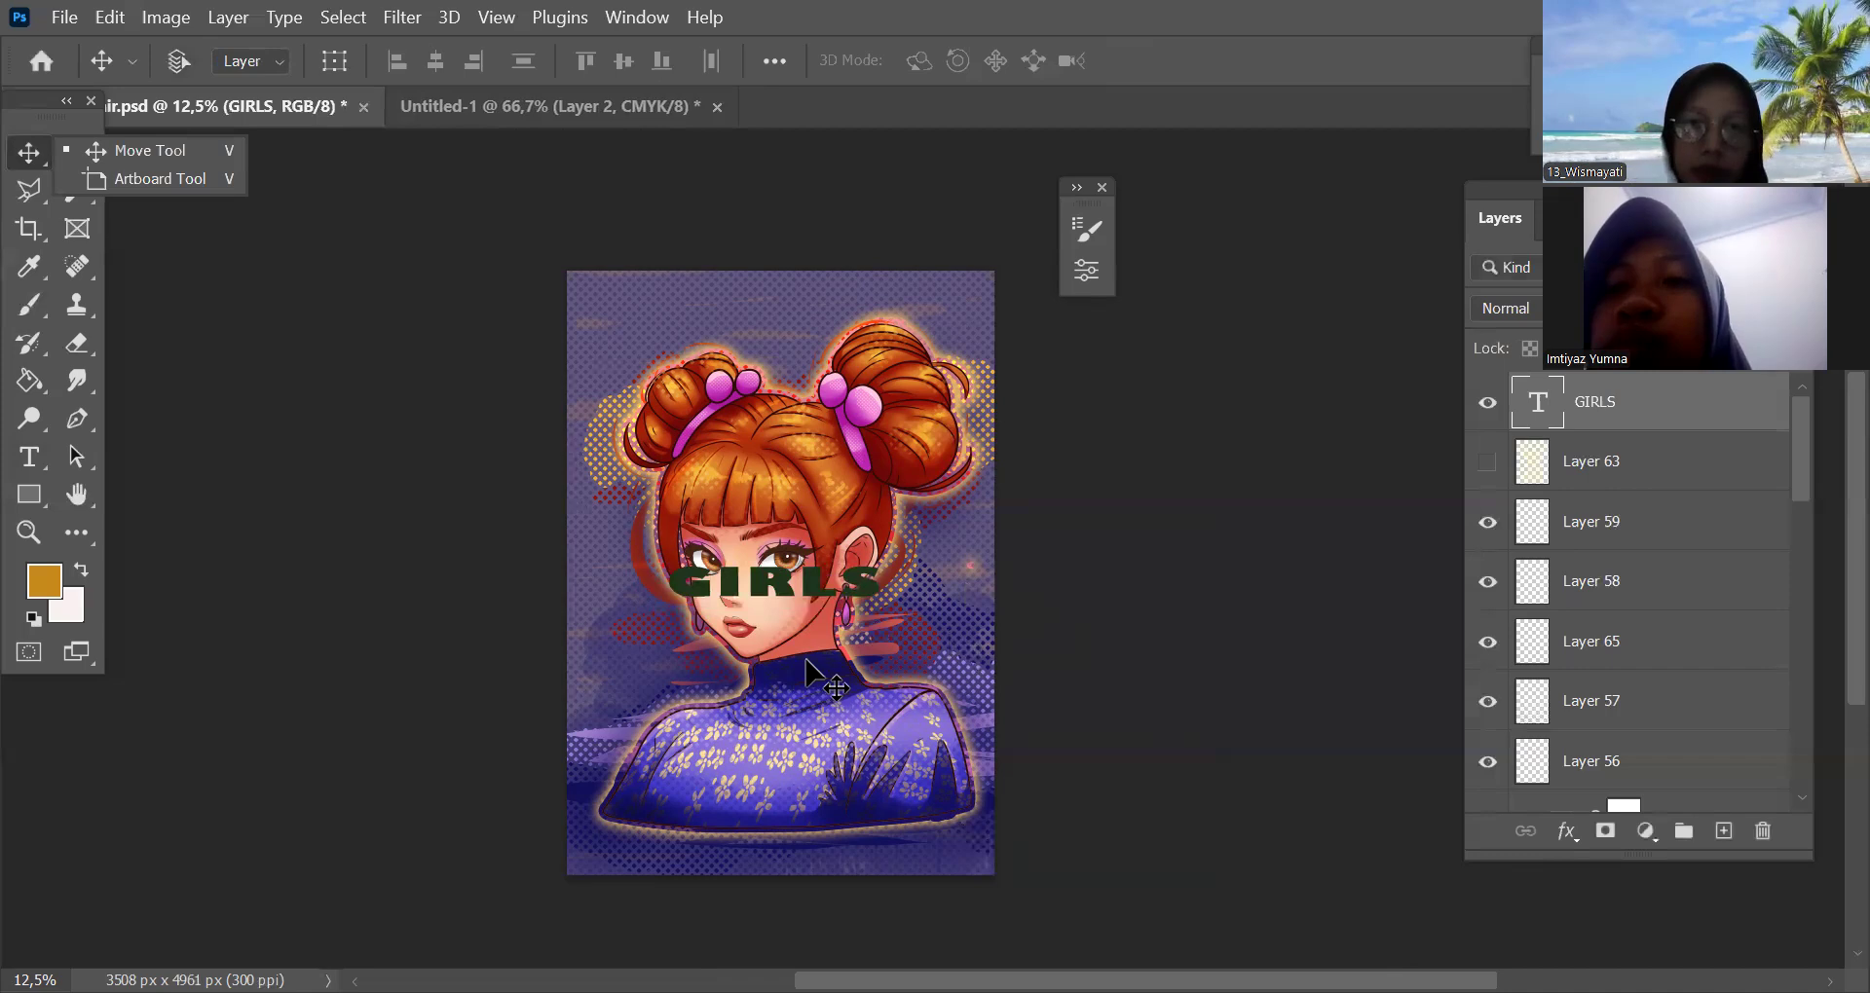
key(ctrl+t)
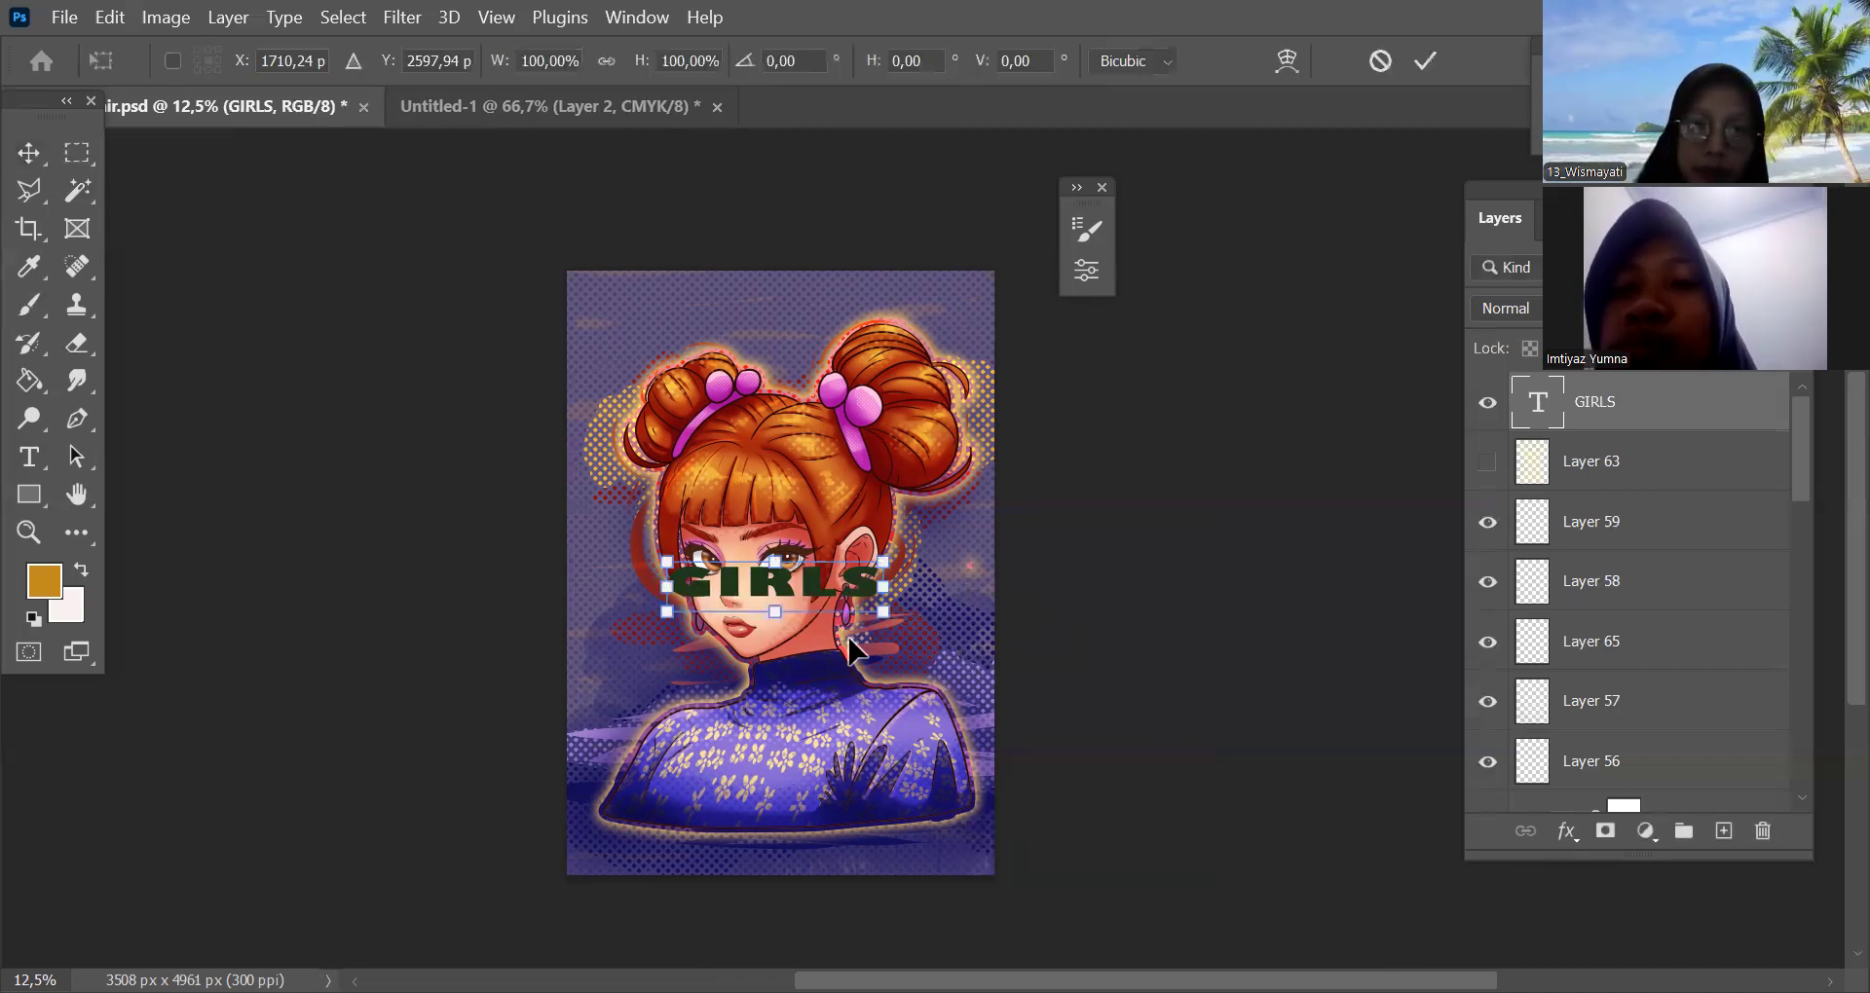
mouse_move(805, 594)
mouse_down()
mouse_move(807, 655)
mouse_move(787, 581)
mouse_move(825, 565)
mouse_up()
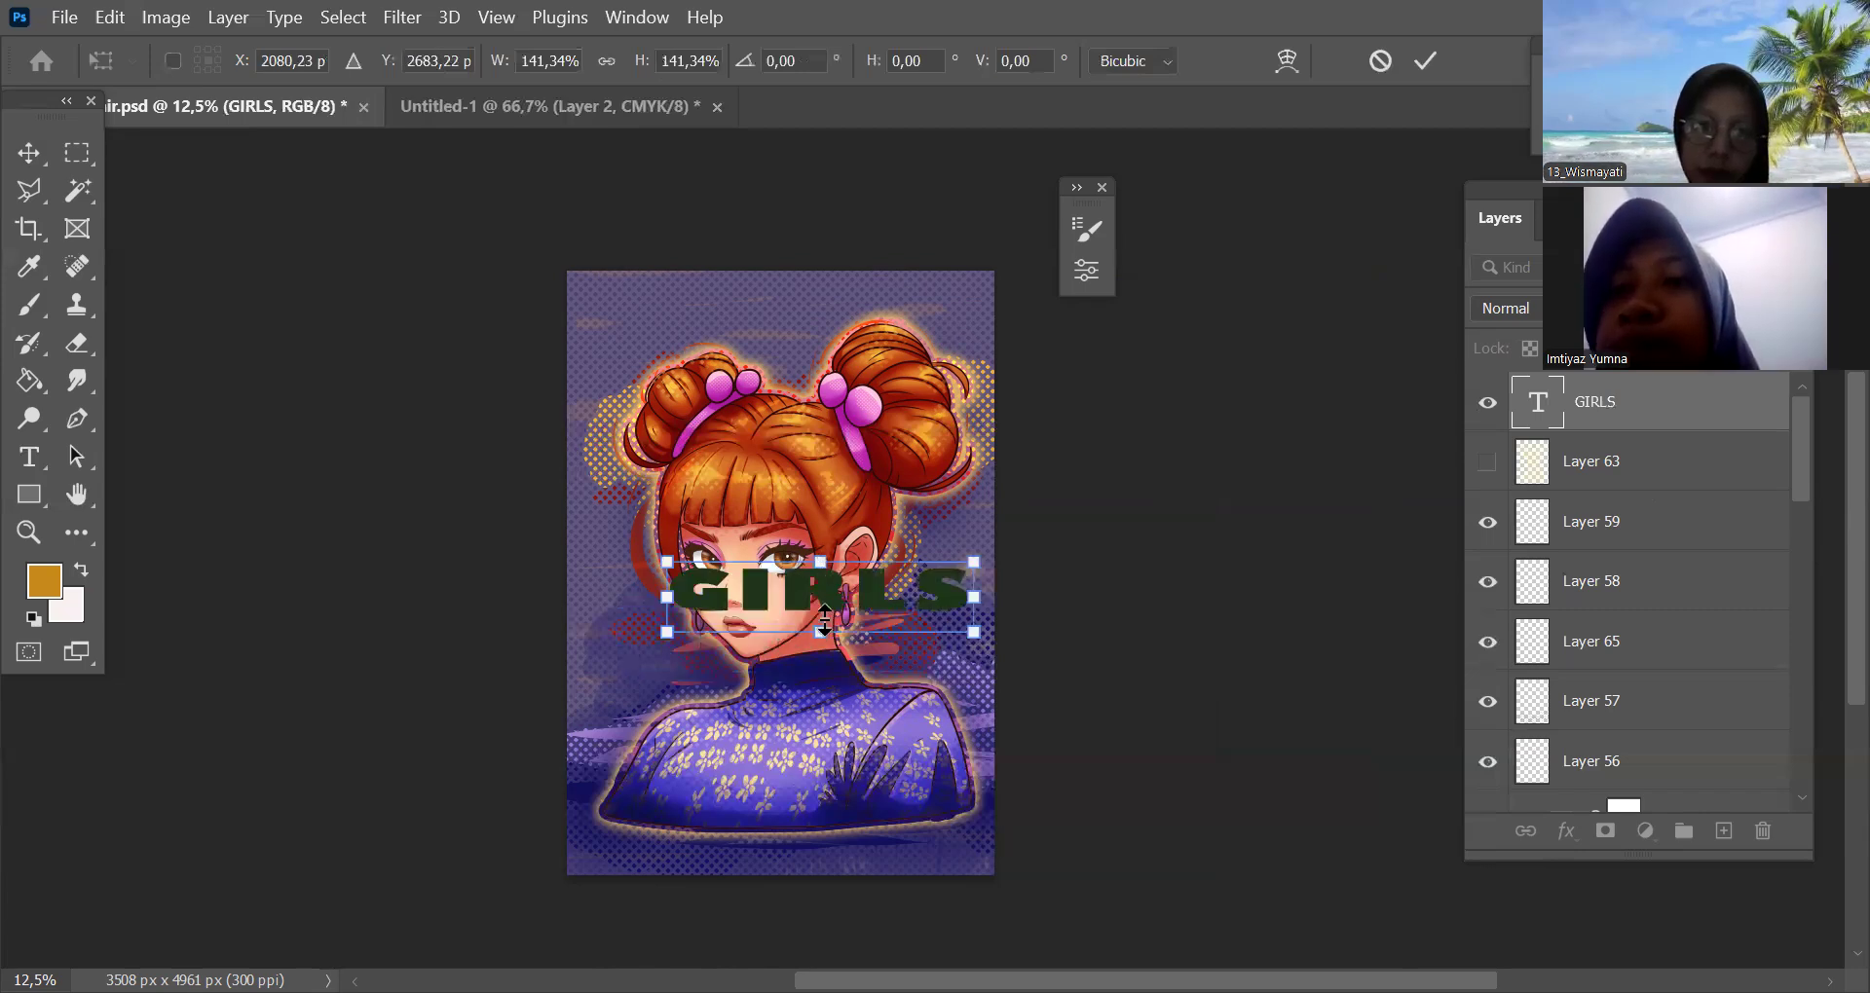
drag(825, 623, 823, 668)
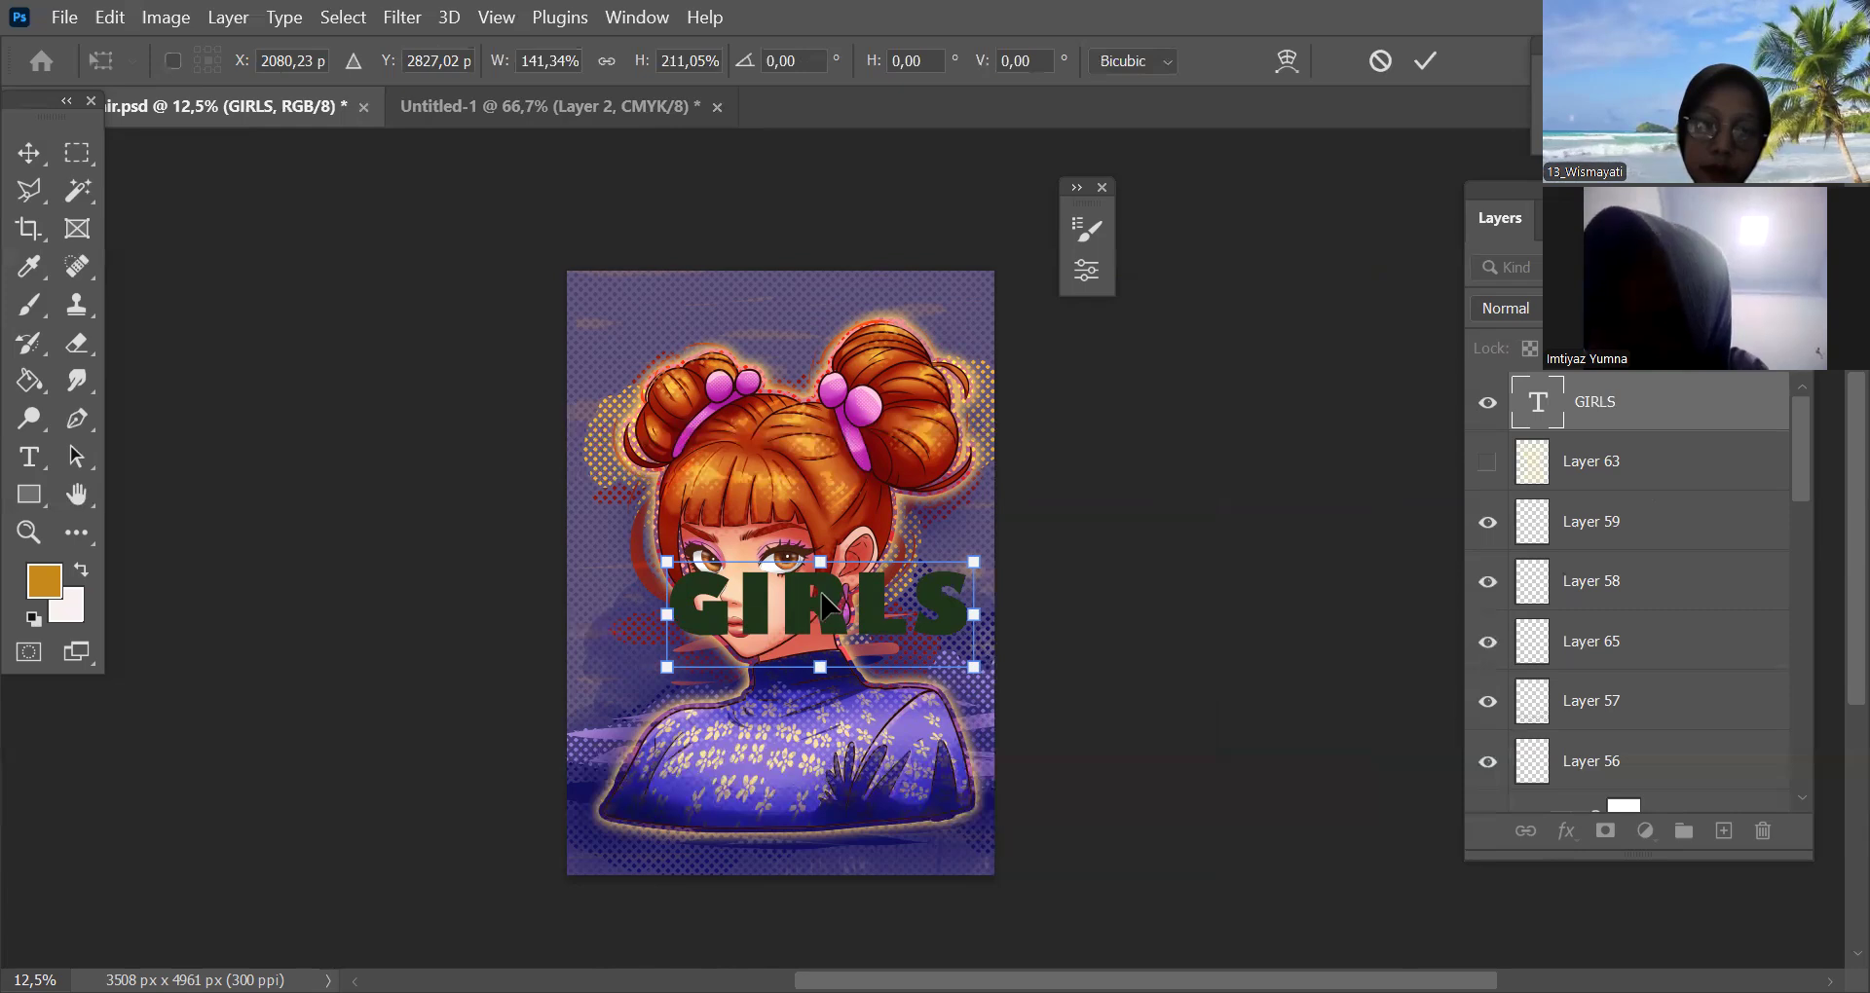
drag(974, 667, 1076, 701)
drag(930, 621, 810, 603)
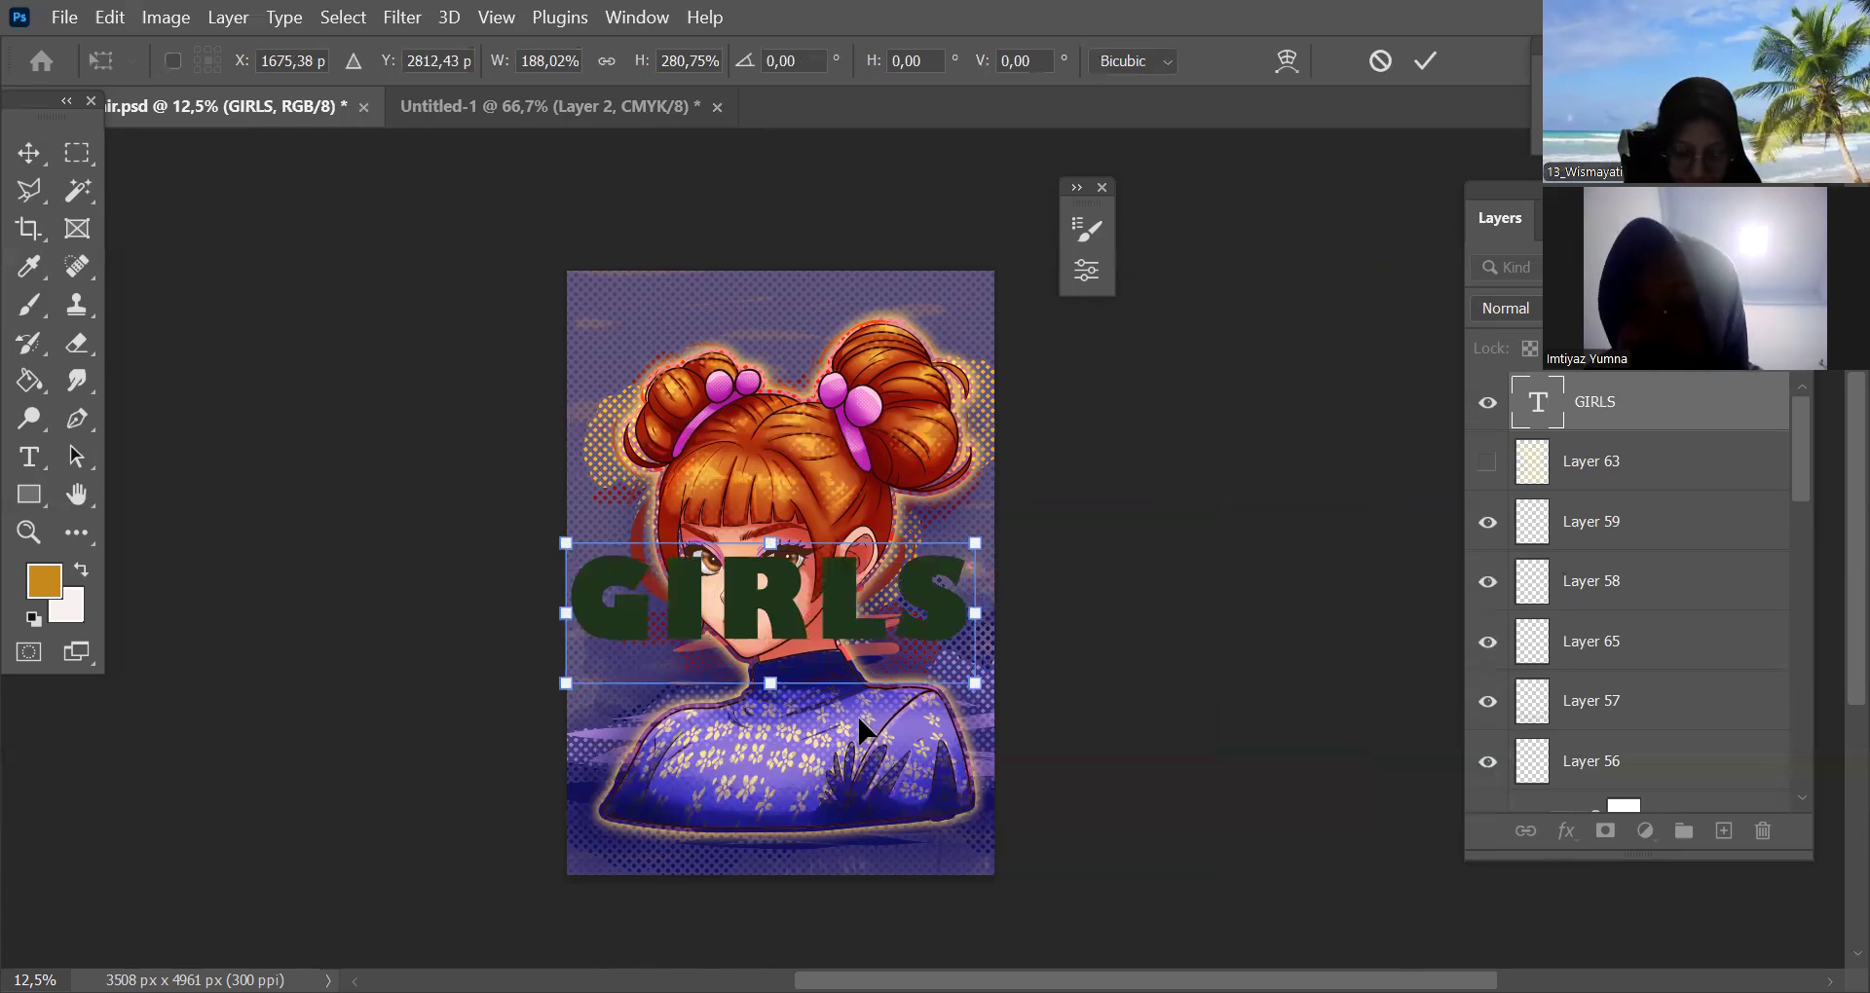
drag(905, 582, 911, 730)
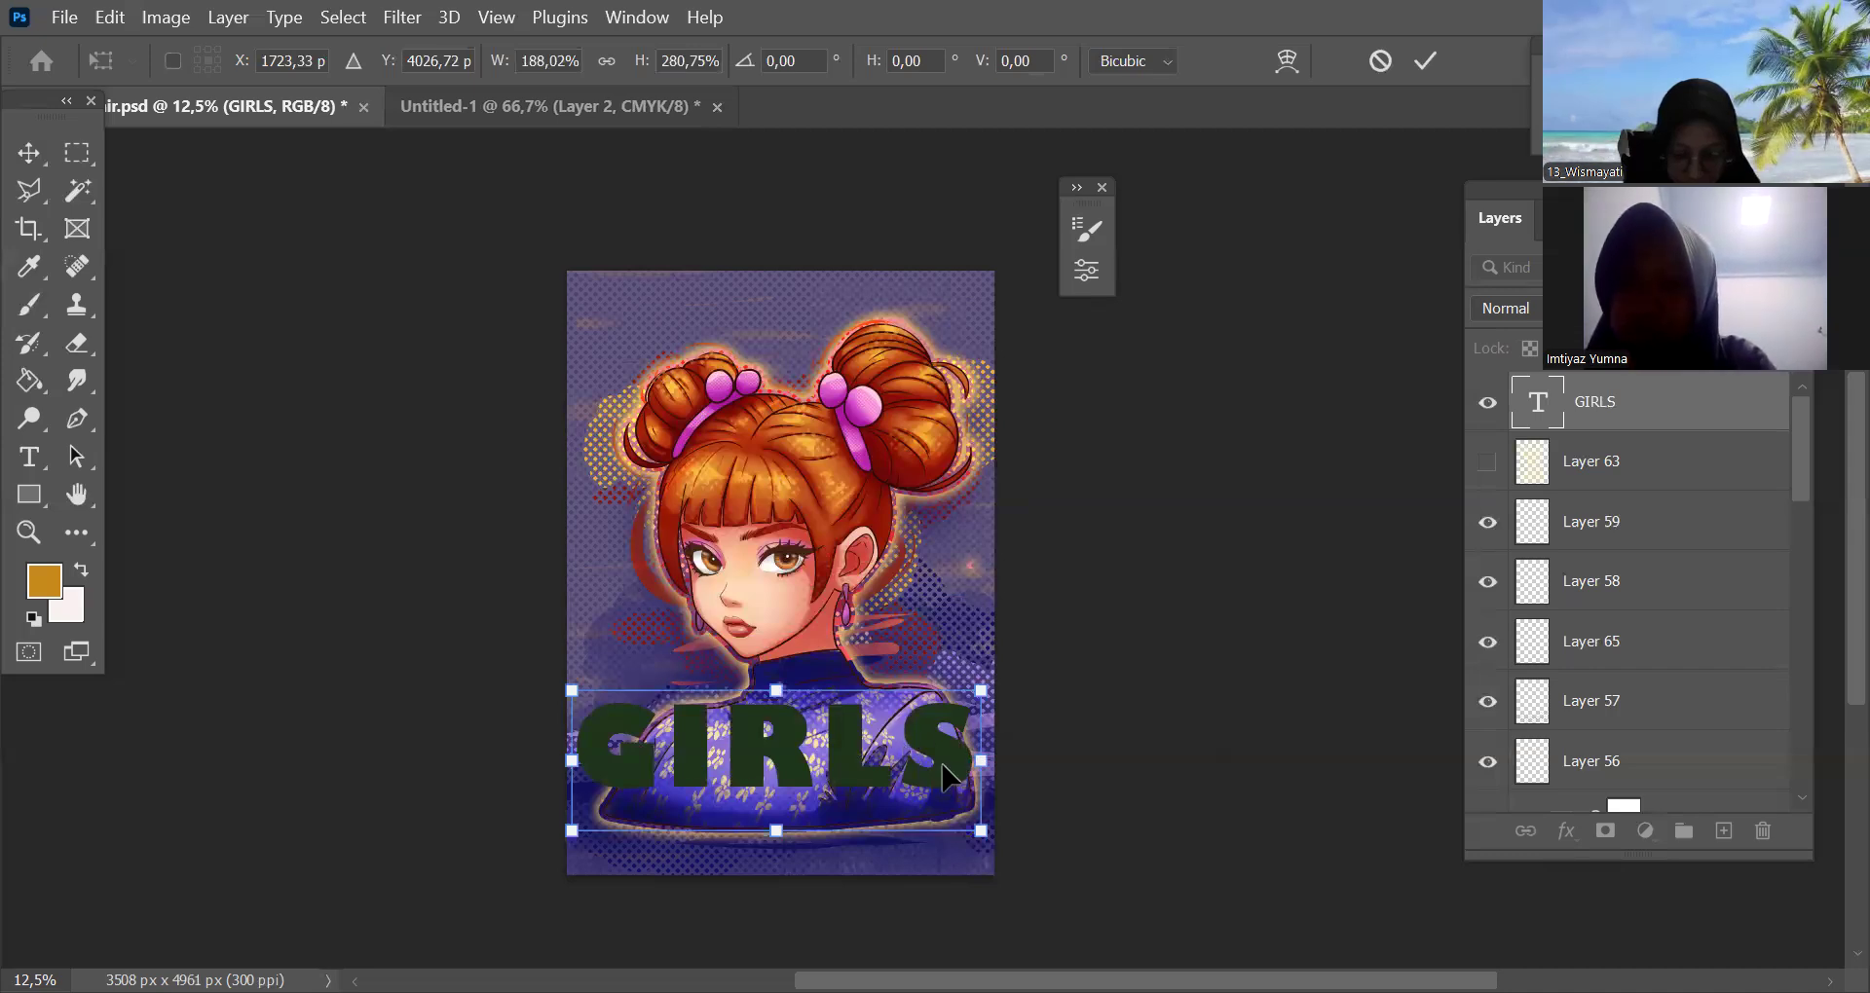
drag(950, 765, 949, 759)
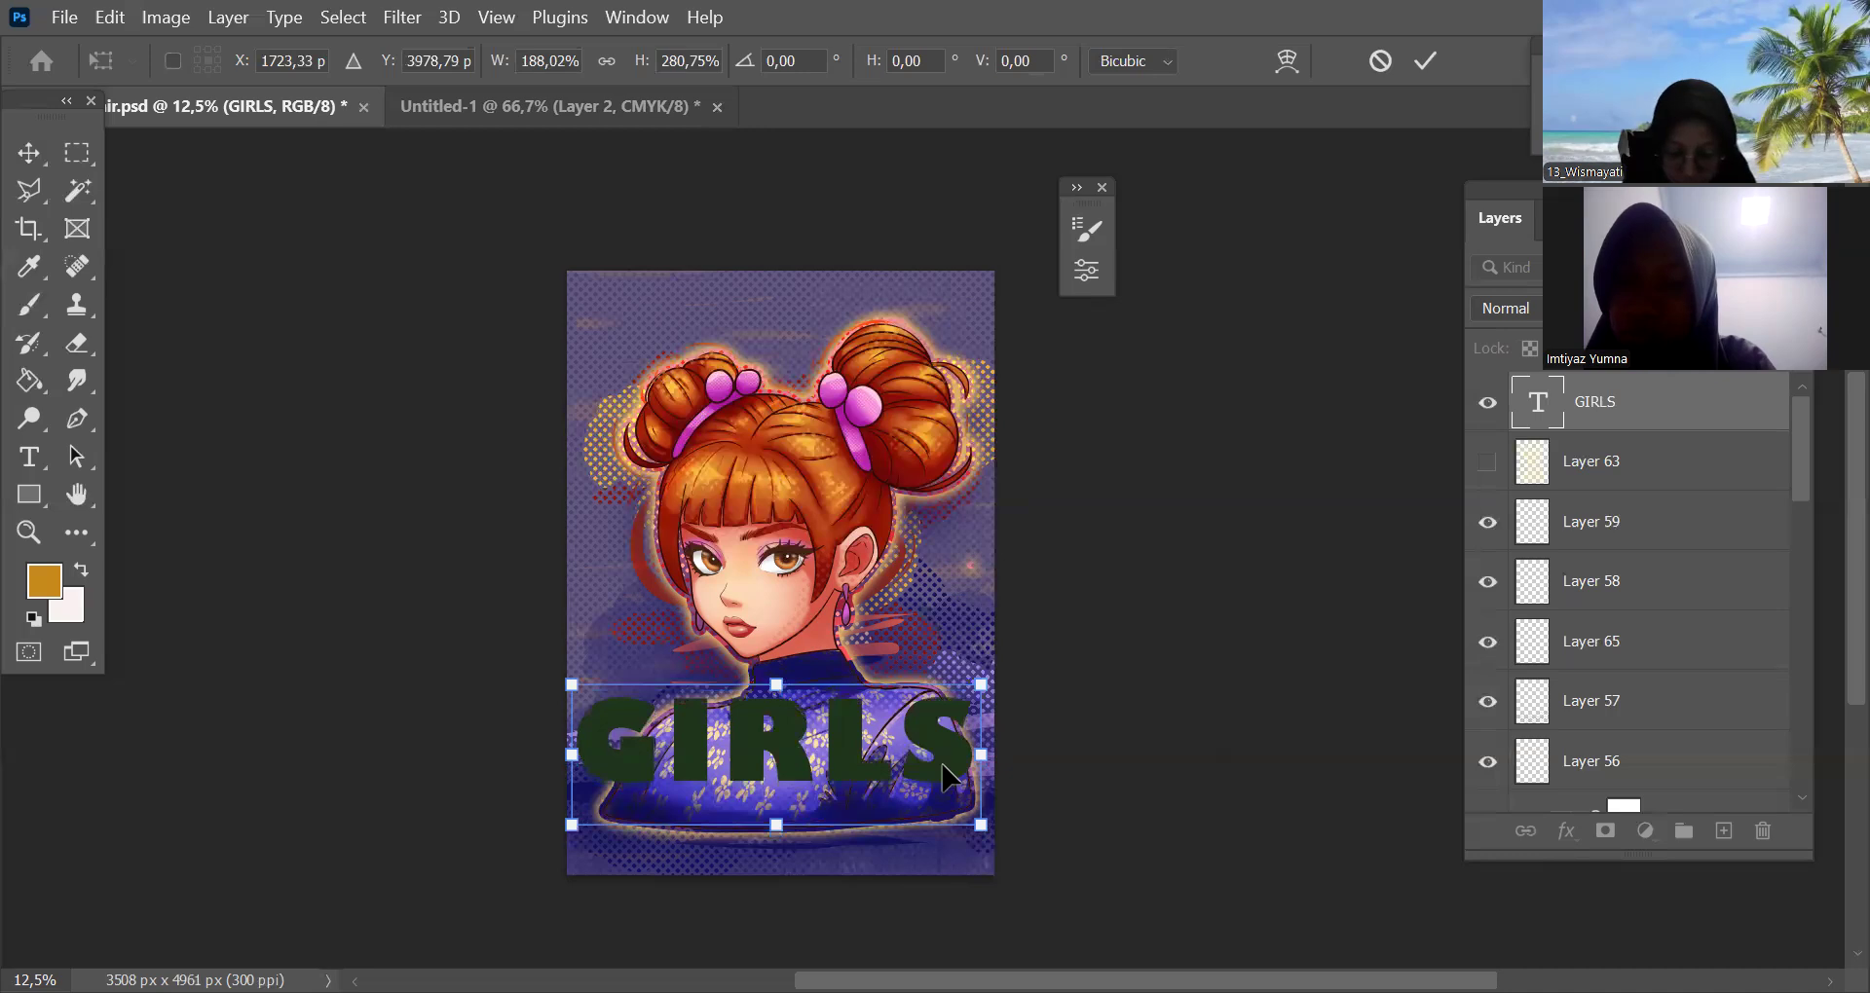
click(1641, 425)
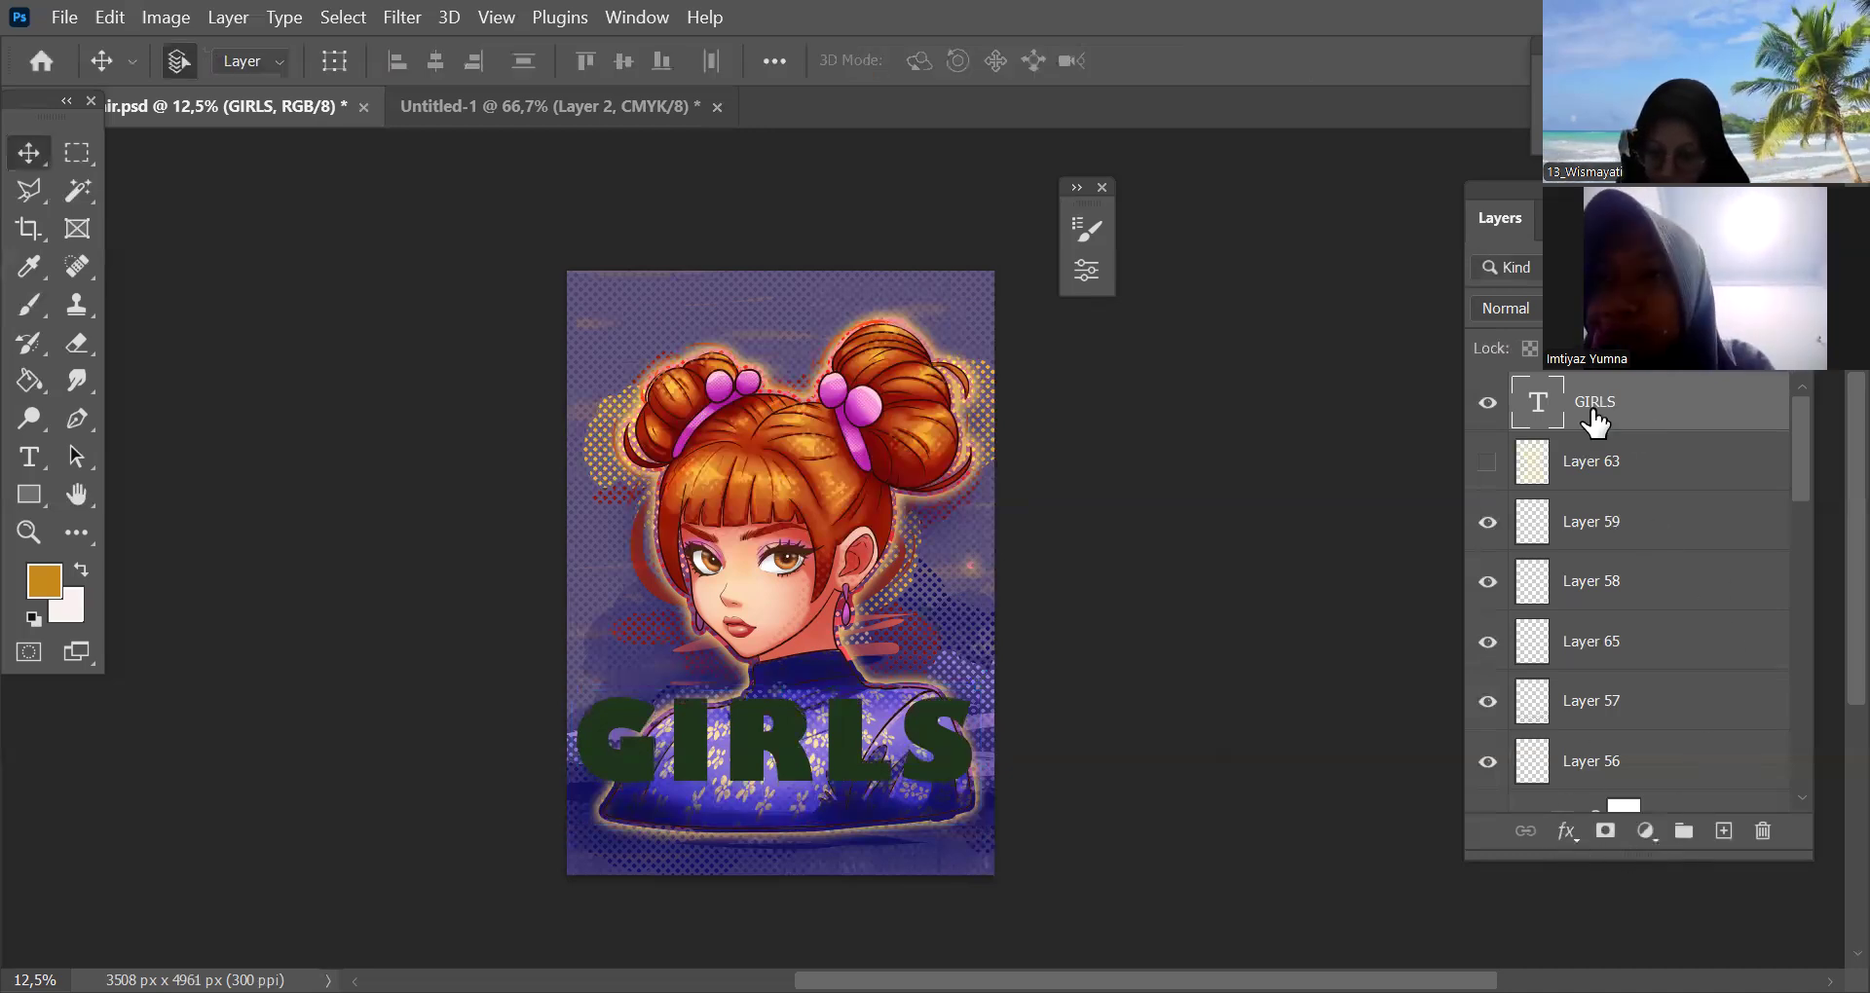
Apply a Color Overlay to the GIRLS text using pink sampled from the hair ornament
click(1570, 830)
click(1669, 708)
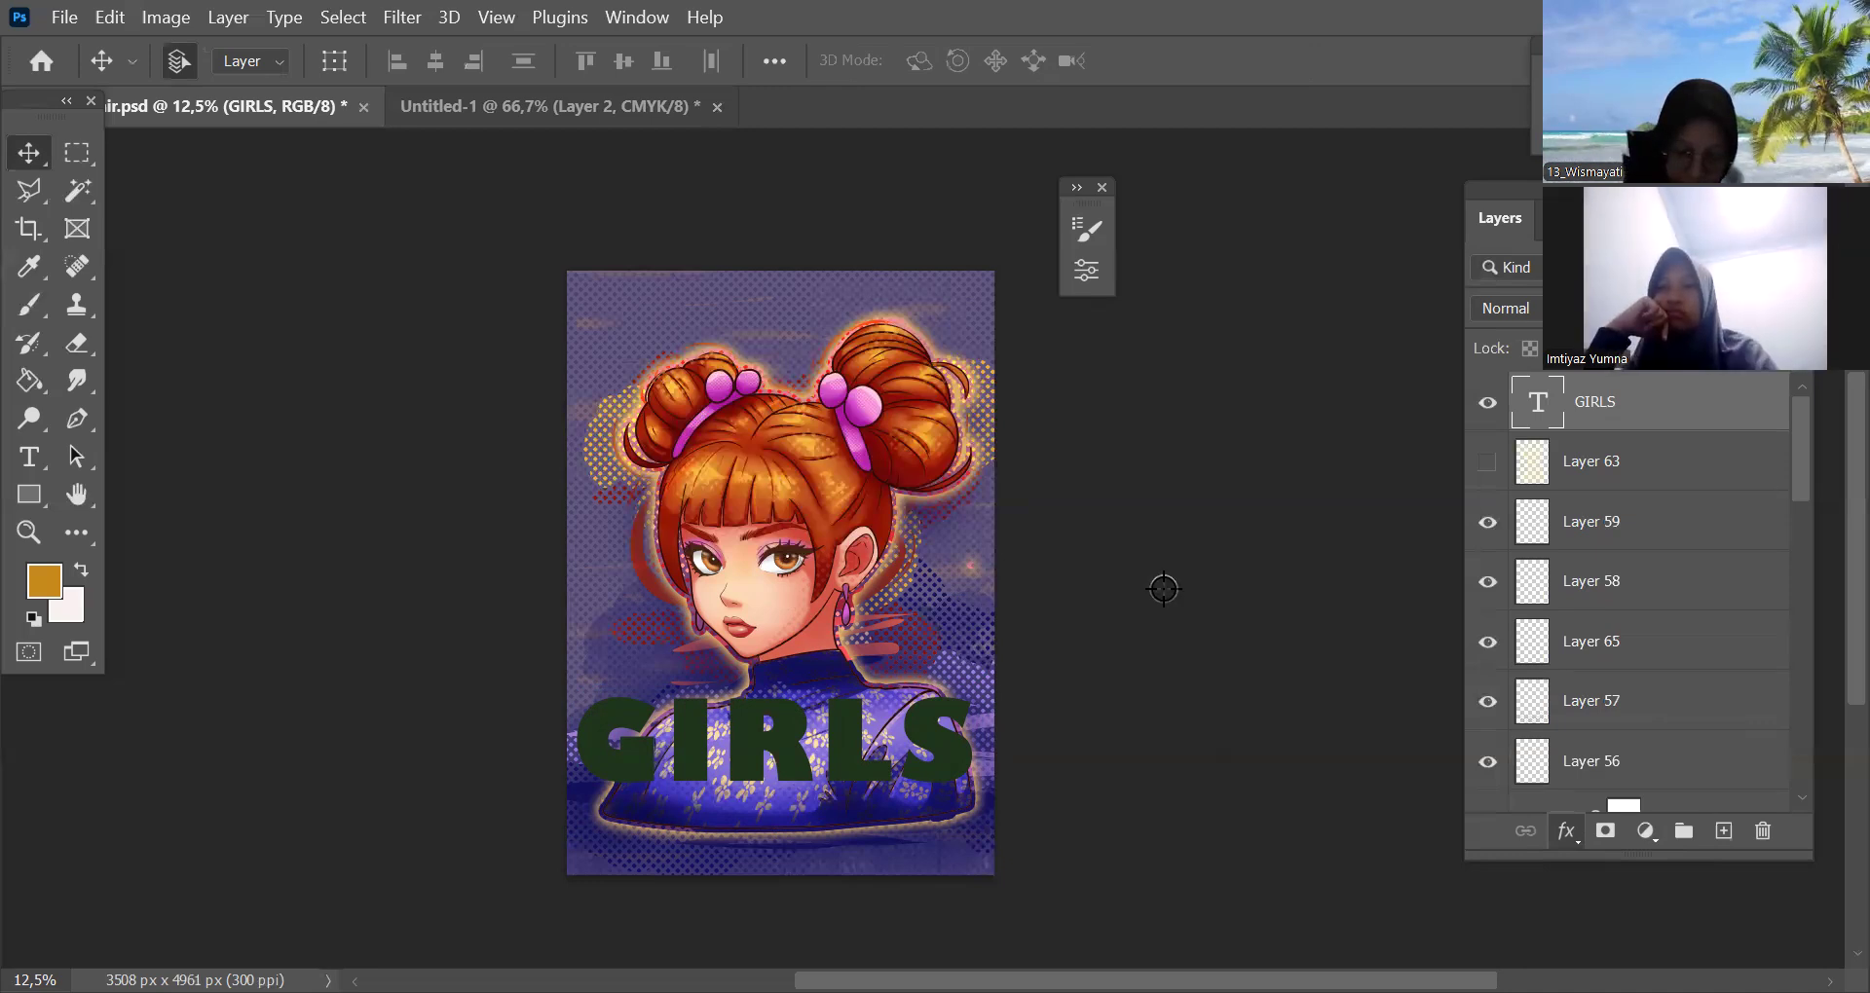
click(867, 399)
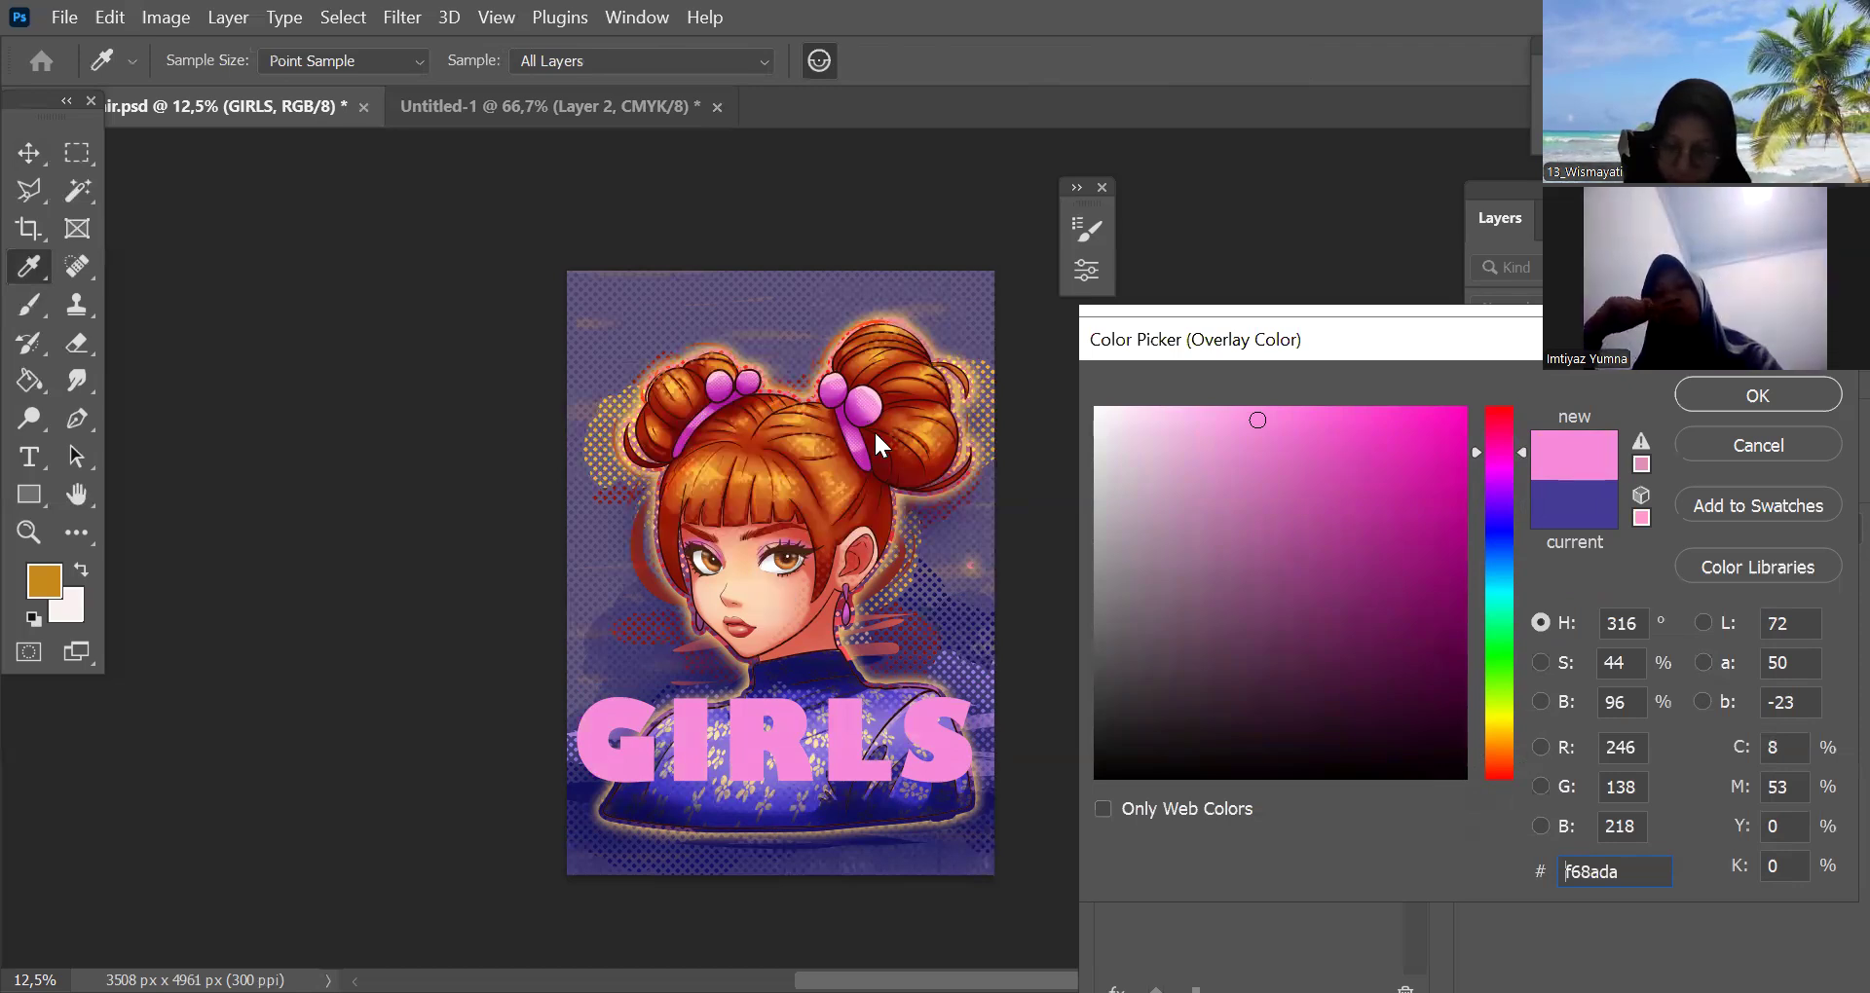
click(1773, 447)
Try the GIRLS text near the canvas's upper edge, and place it slightly lower on the sweater at about Y 4179 px
key(ctrl+t)
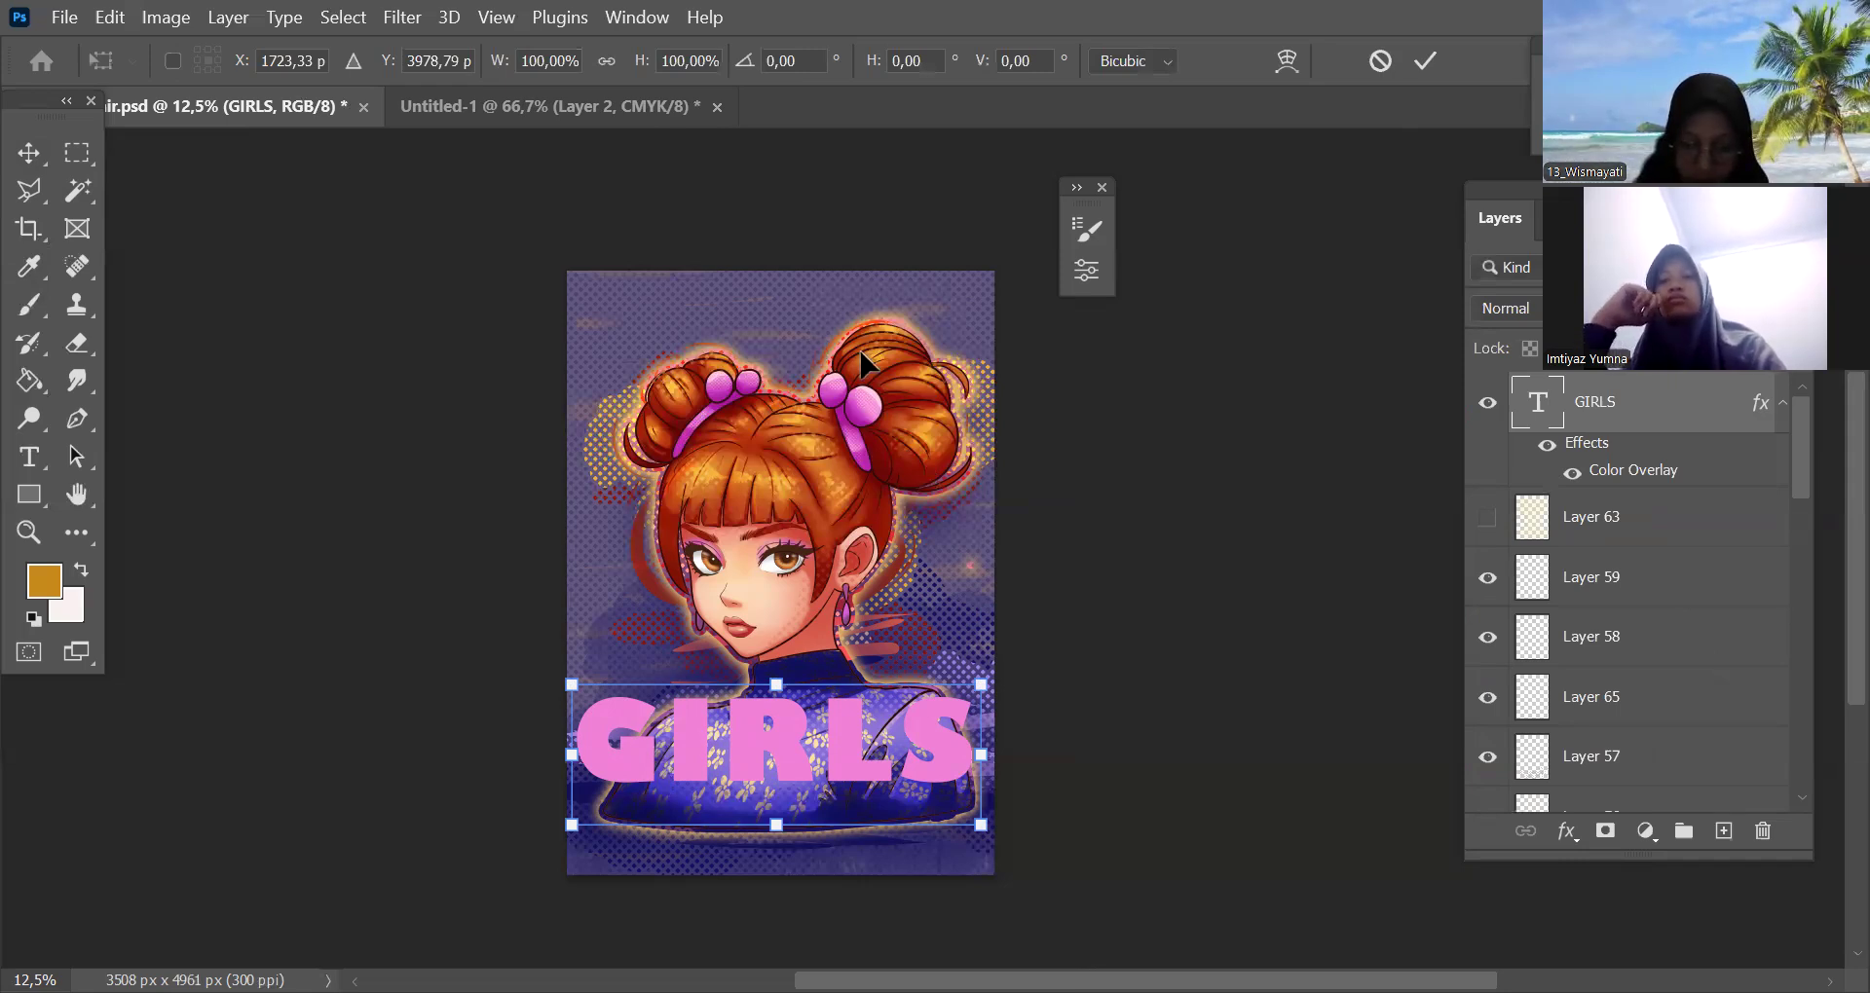
key(ctrl+z)
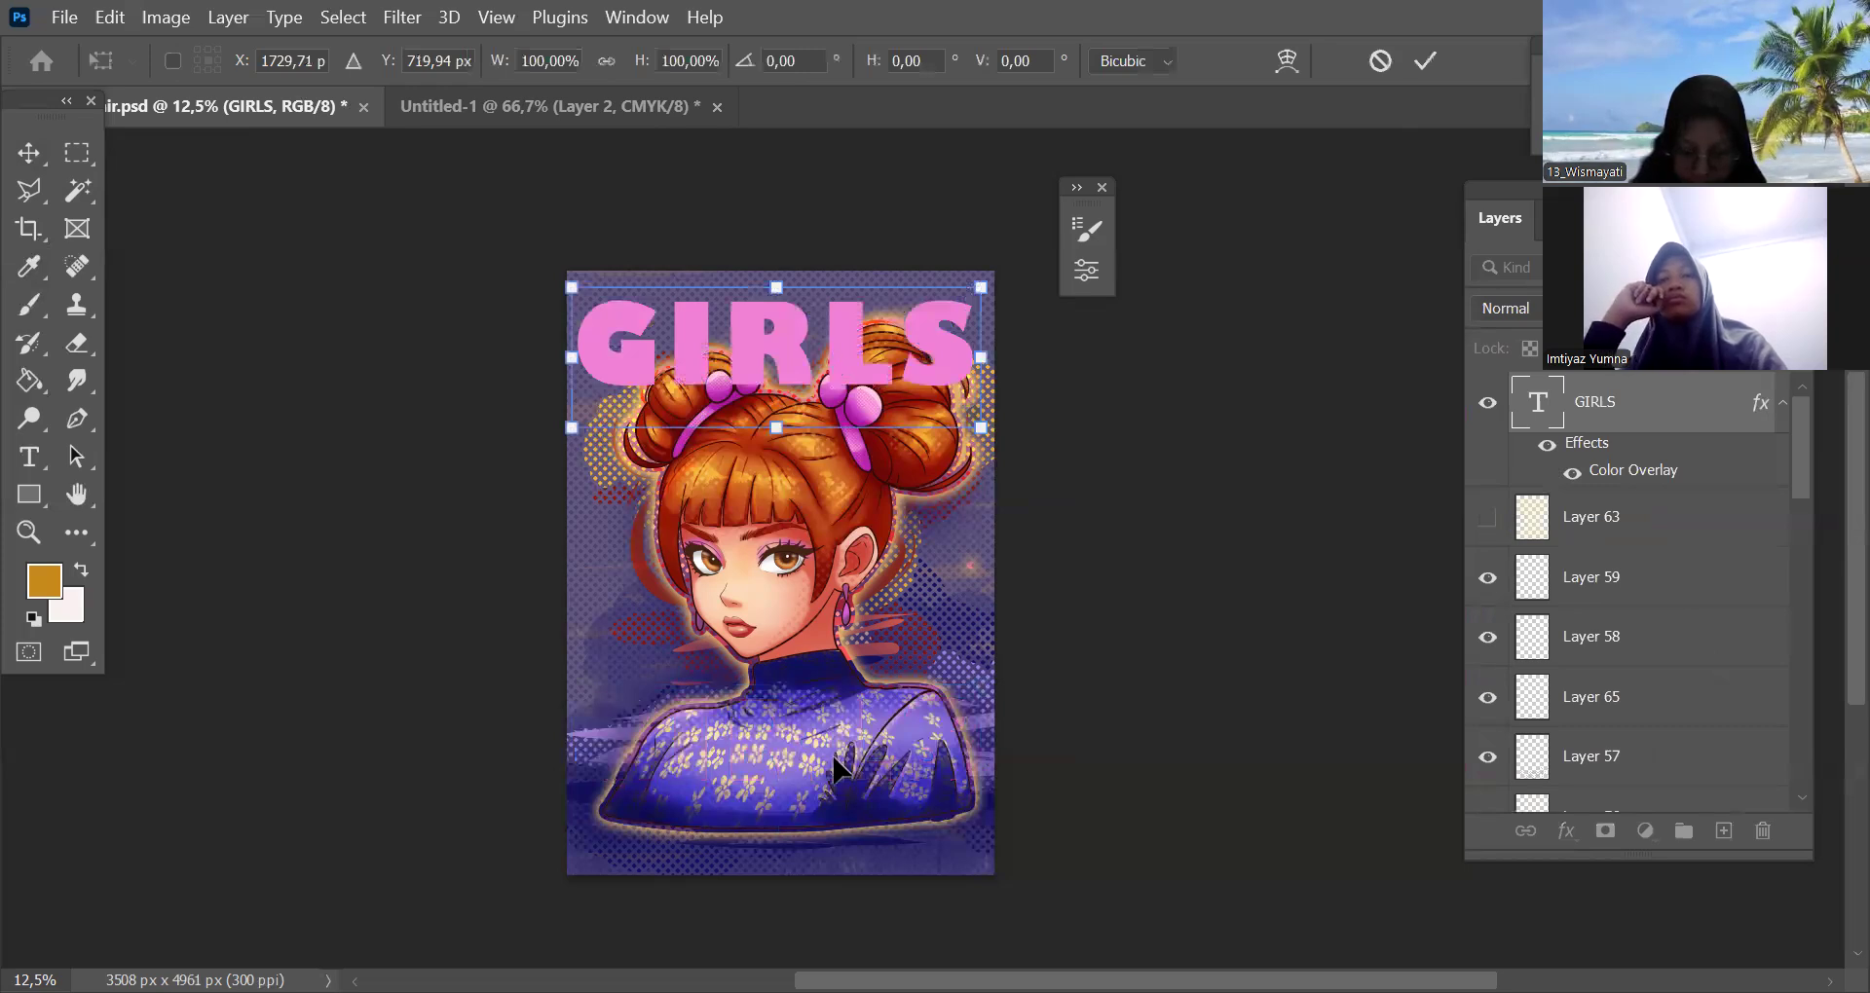
key(ctrl+shift+z)
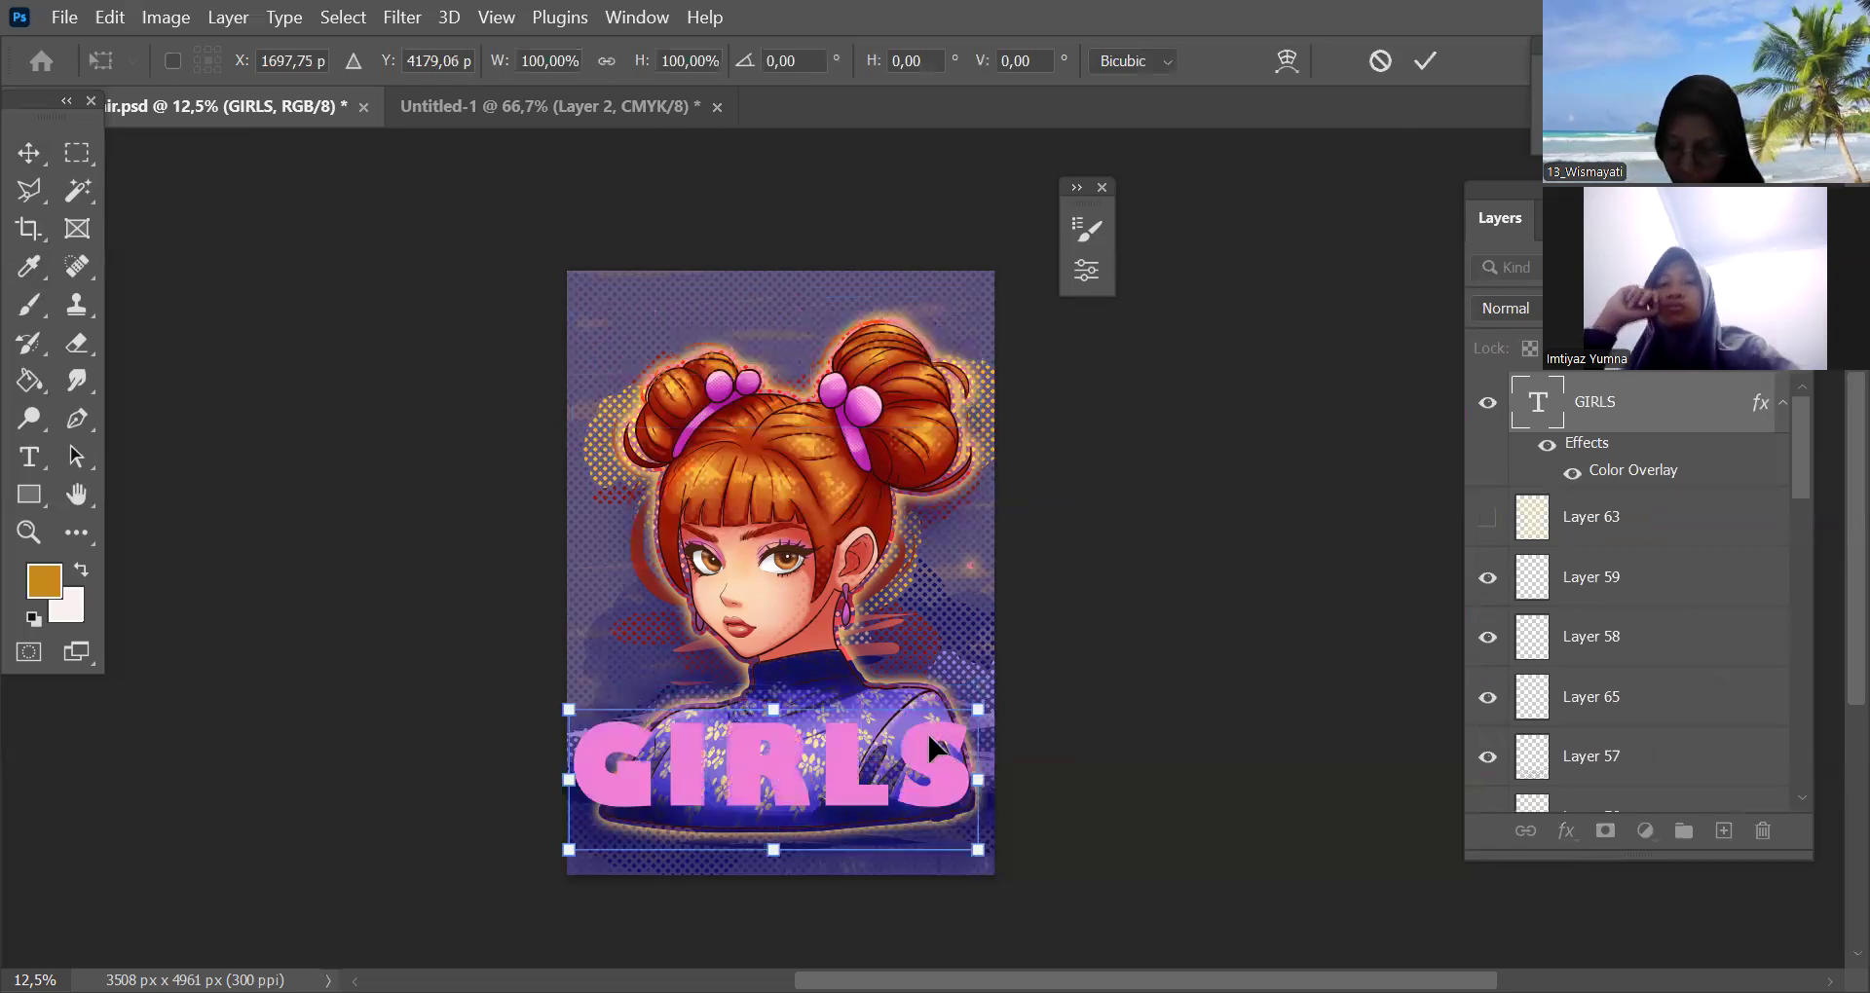
click(1660, 477)
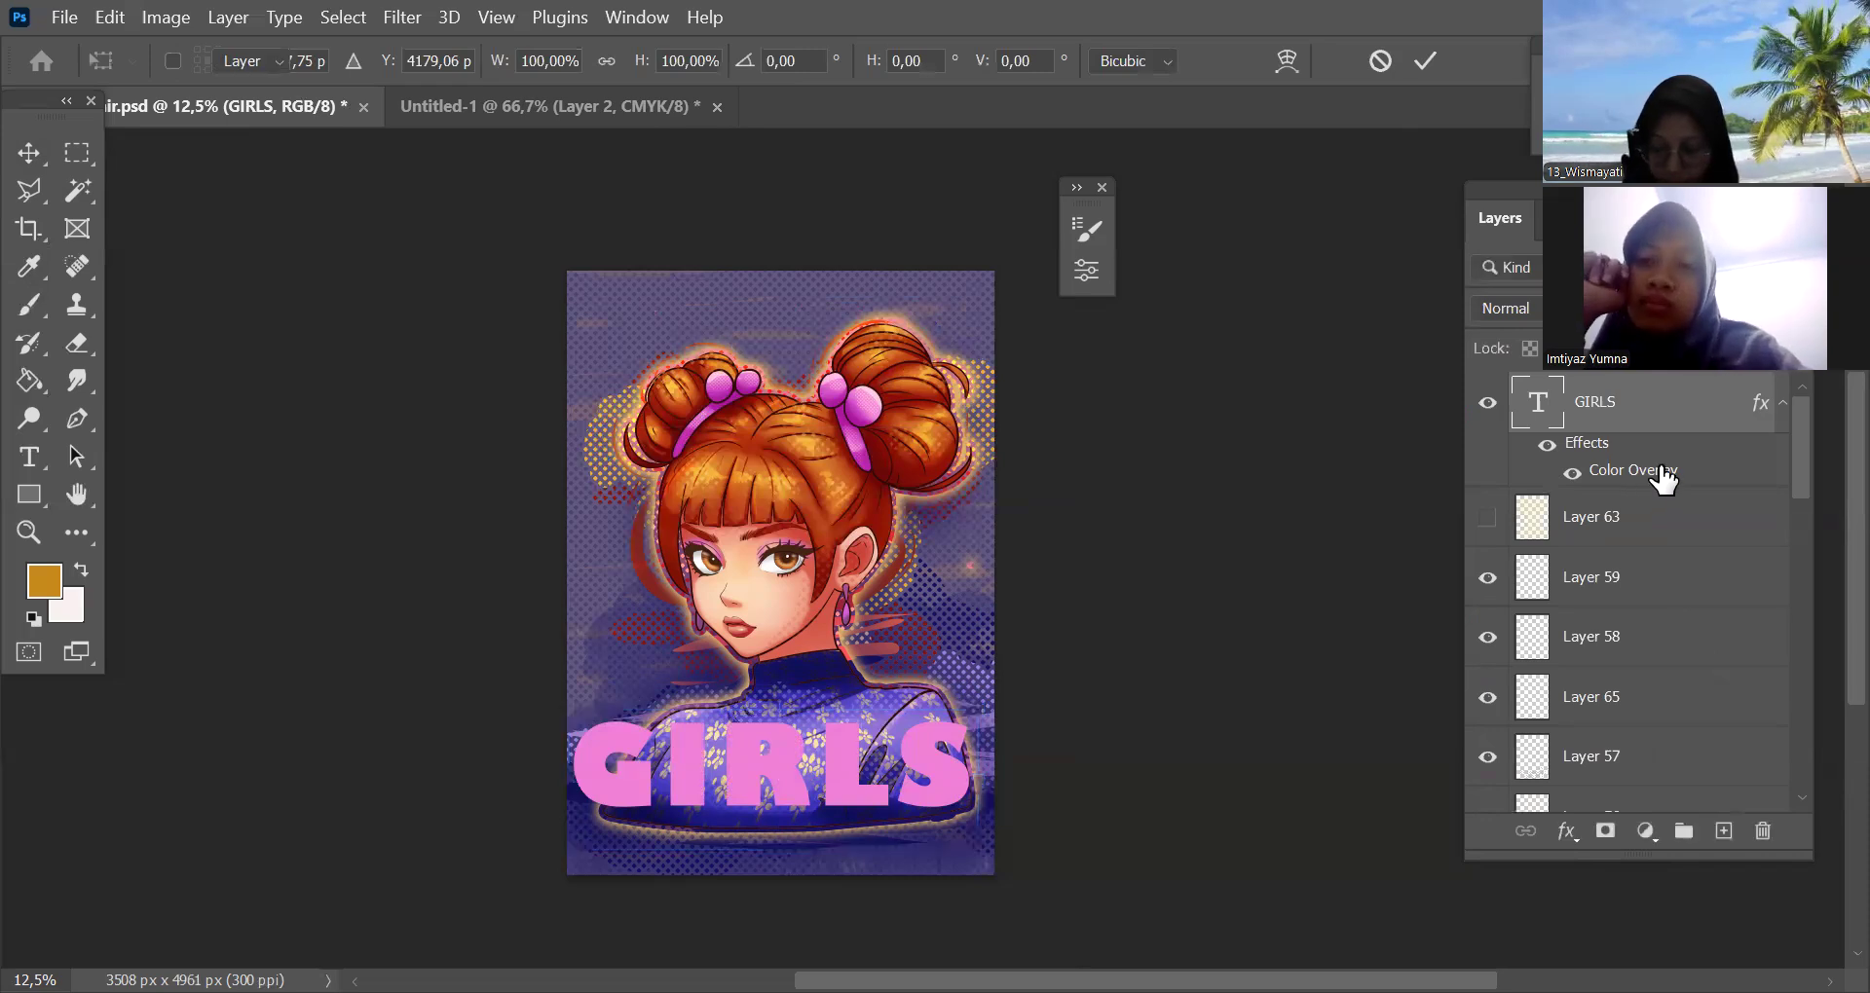
Add a 32 px inside gradient Stroke to the GIRLS text with Color Dodge blending and 65% opacity
double_click(1661, 474)
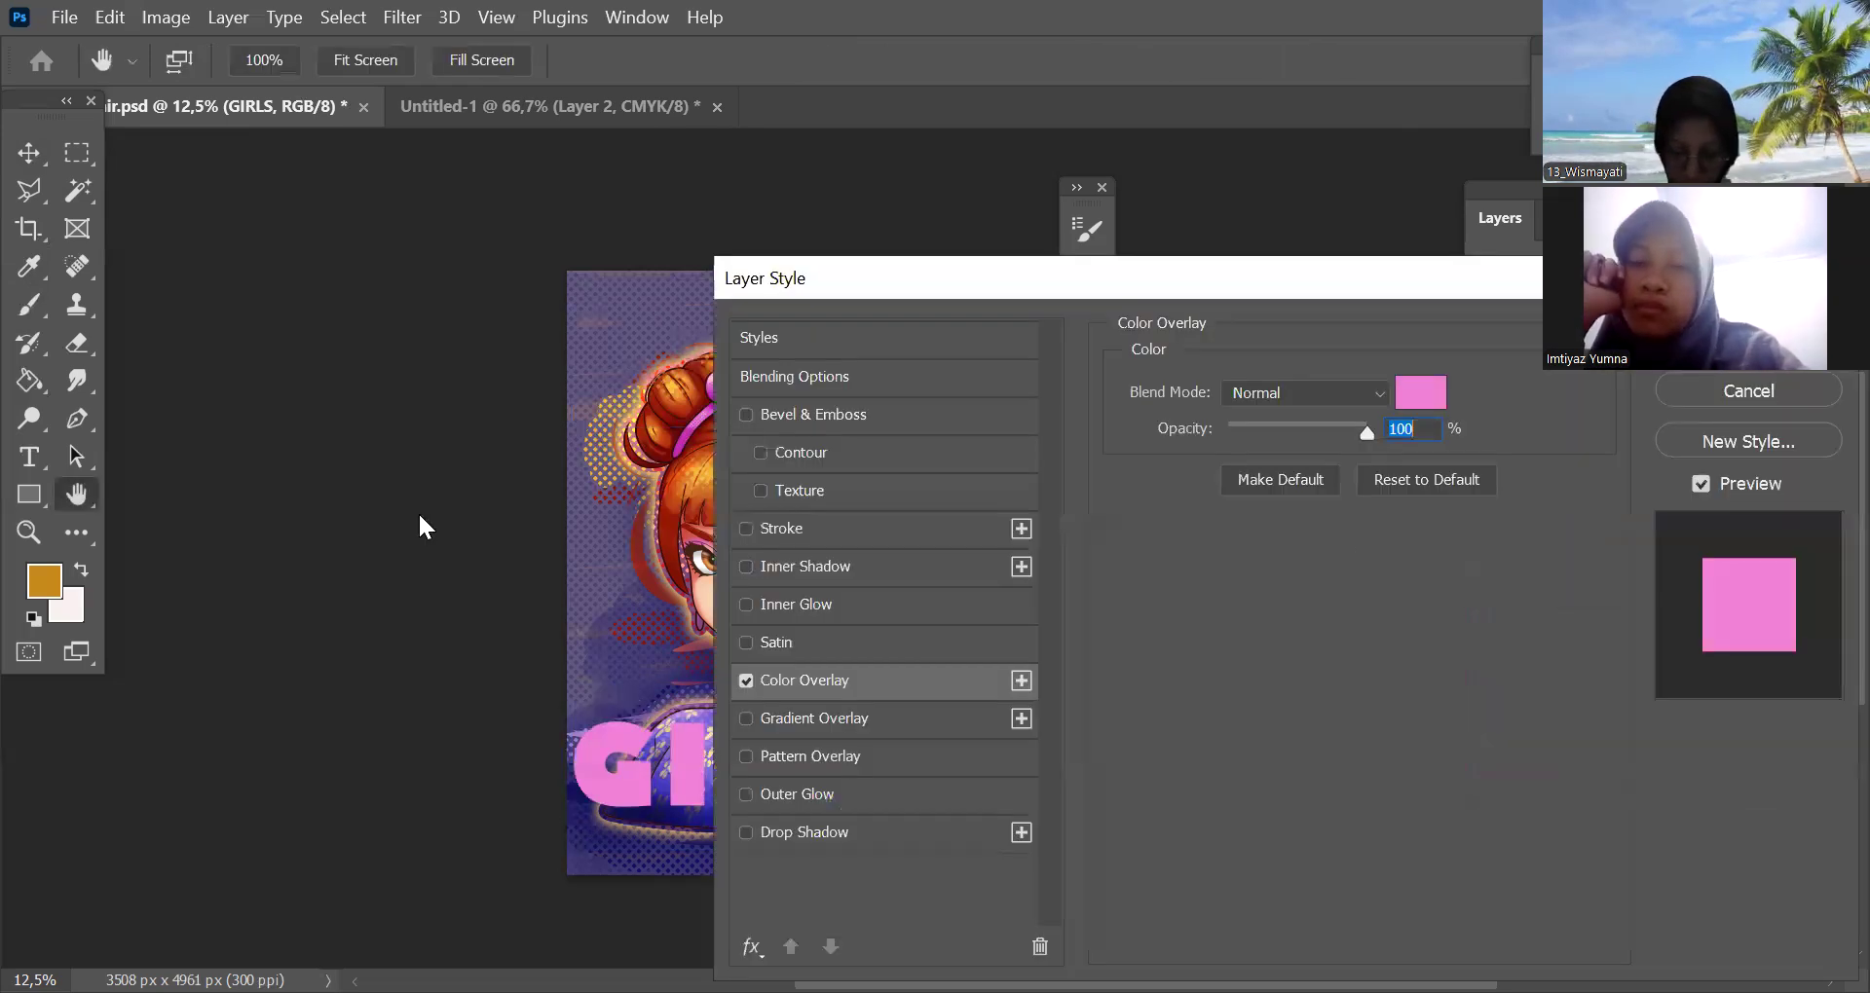
click(782, 528)
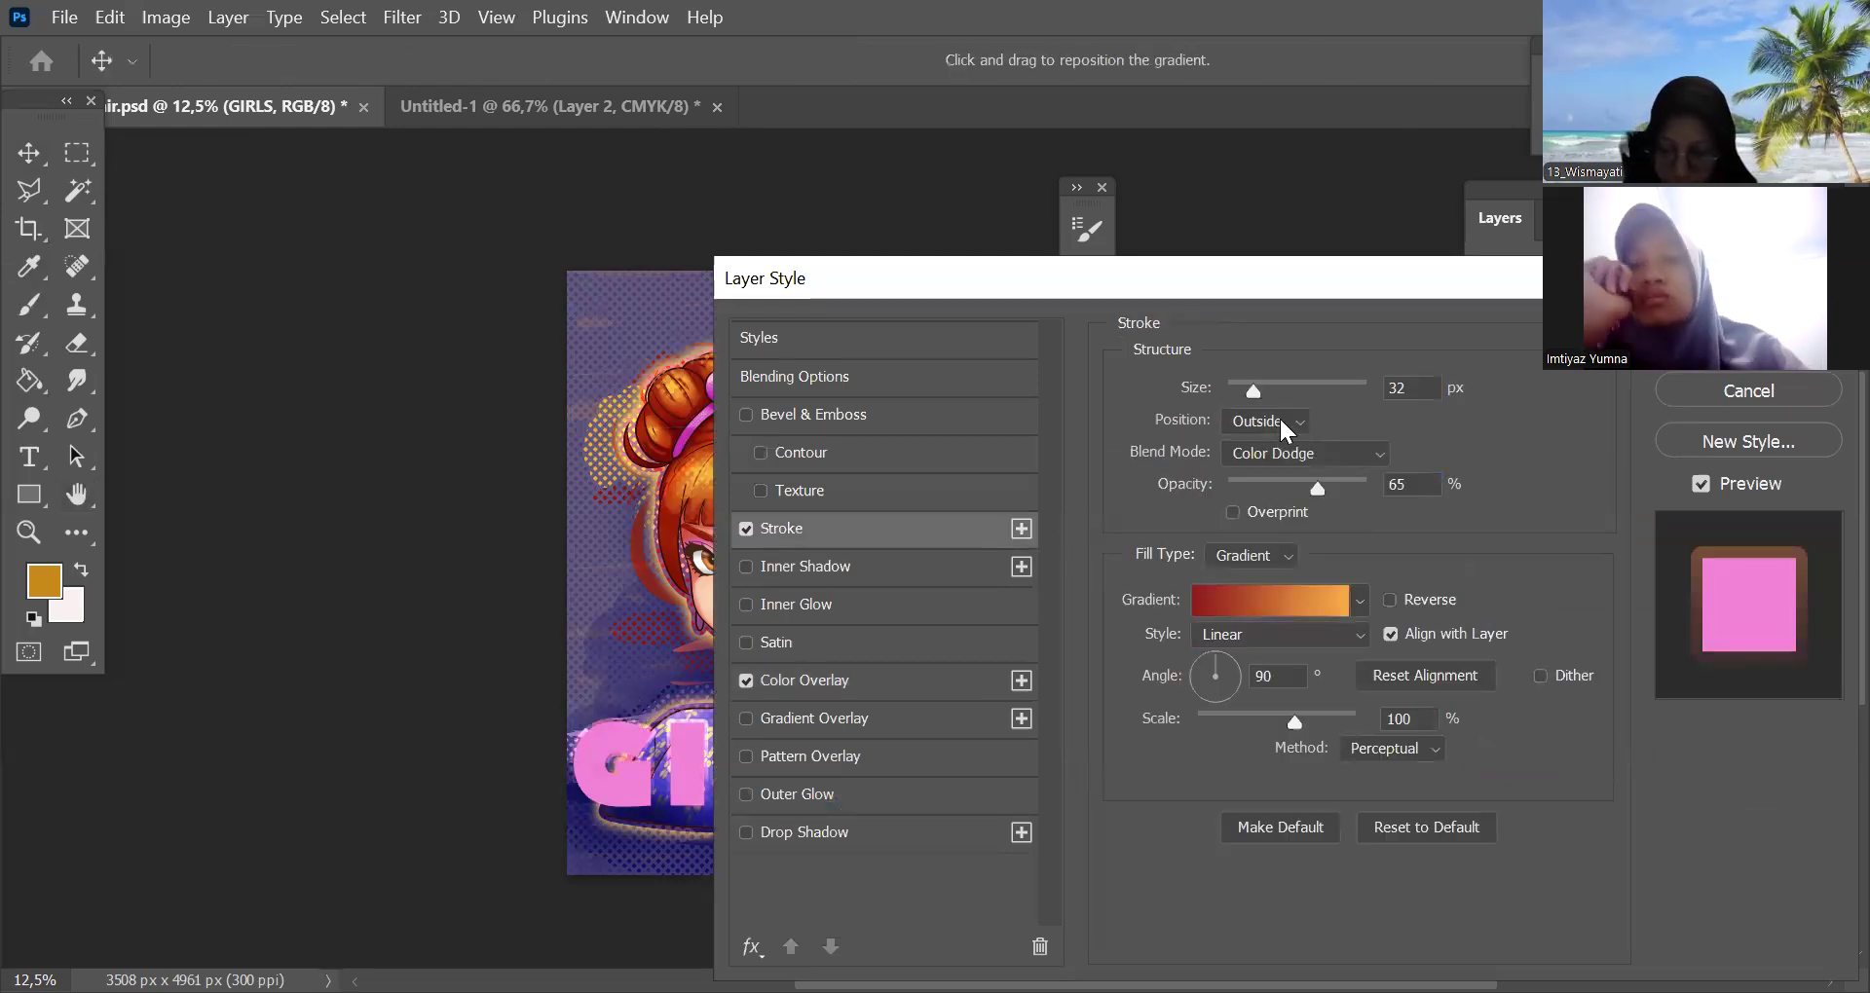
click(1278, 419)
click(1276, 468)
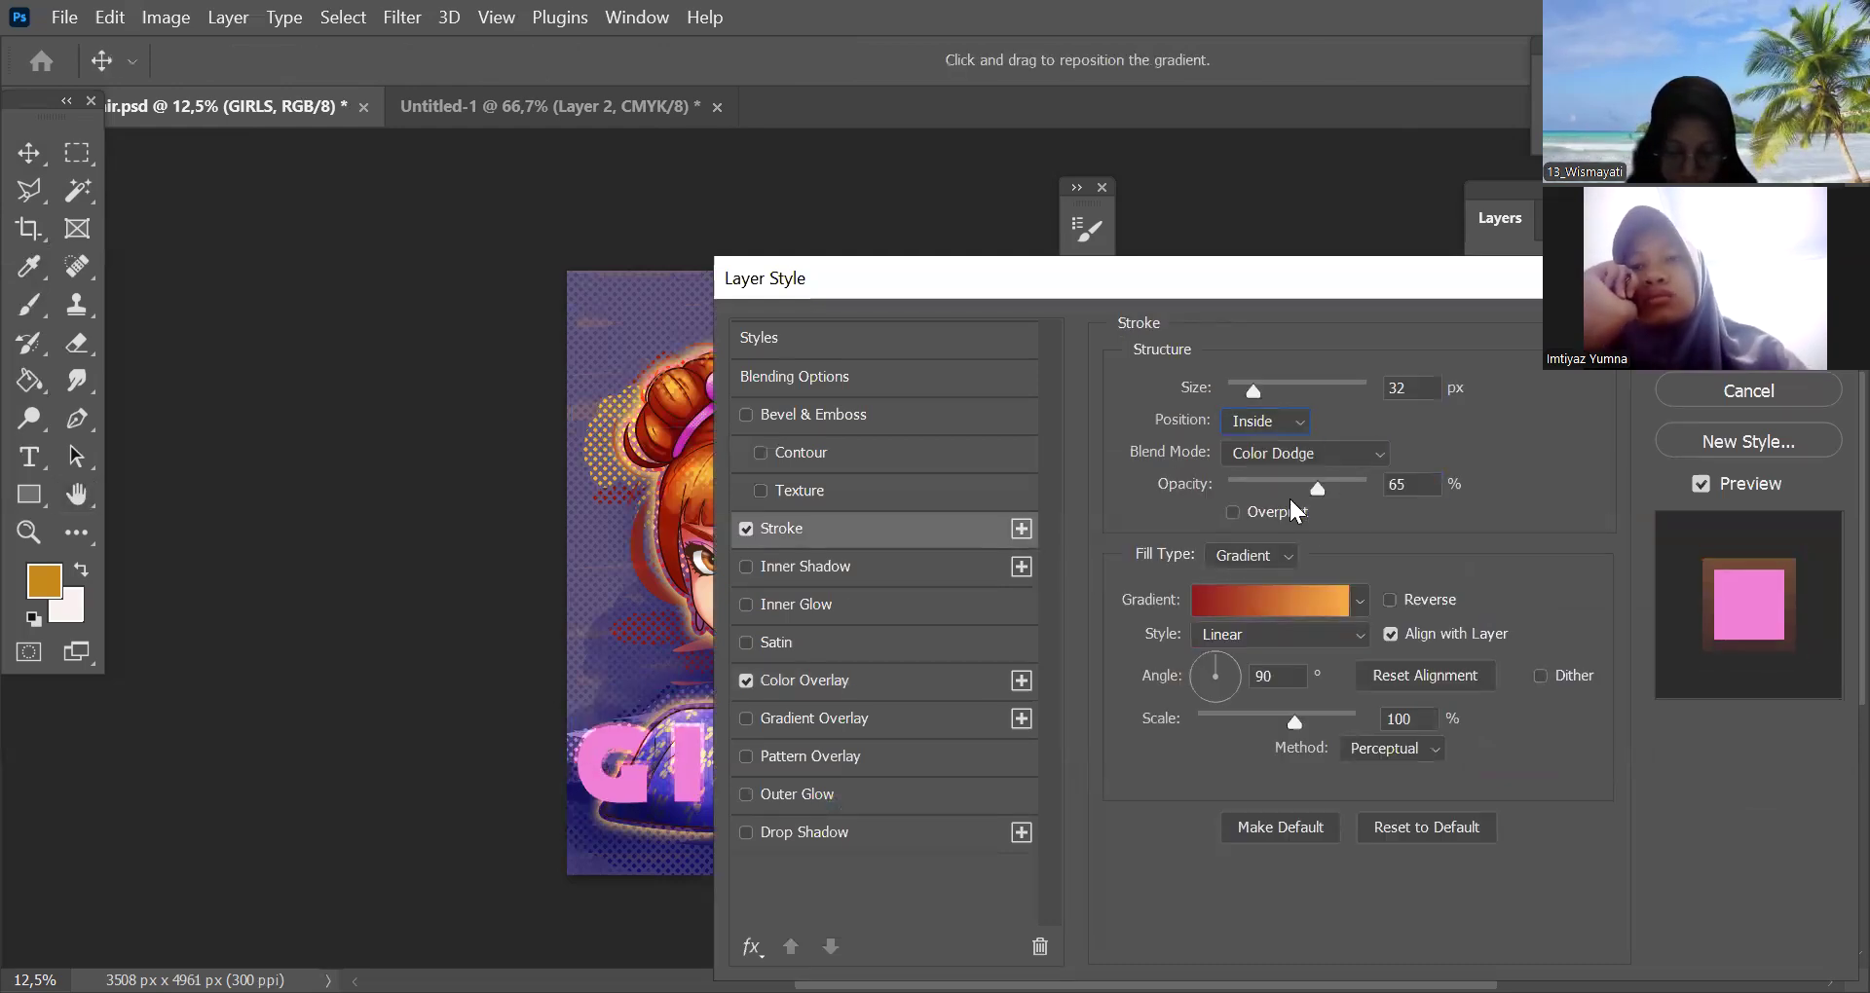
click(1748, 340)
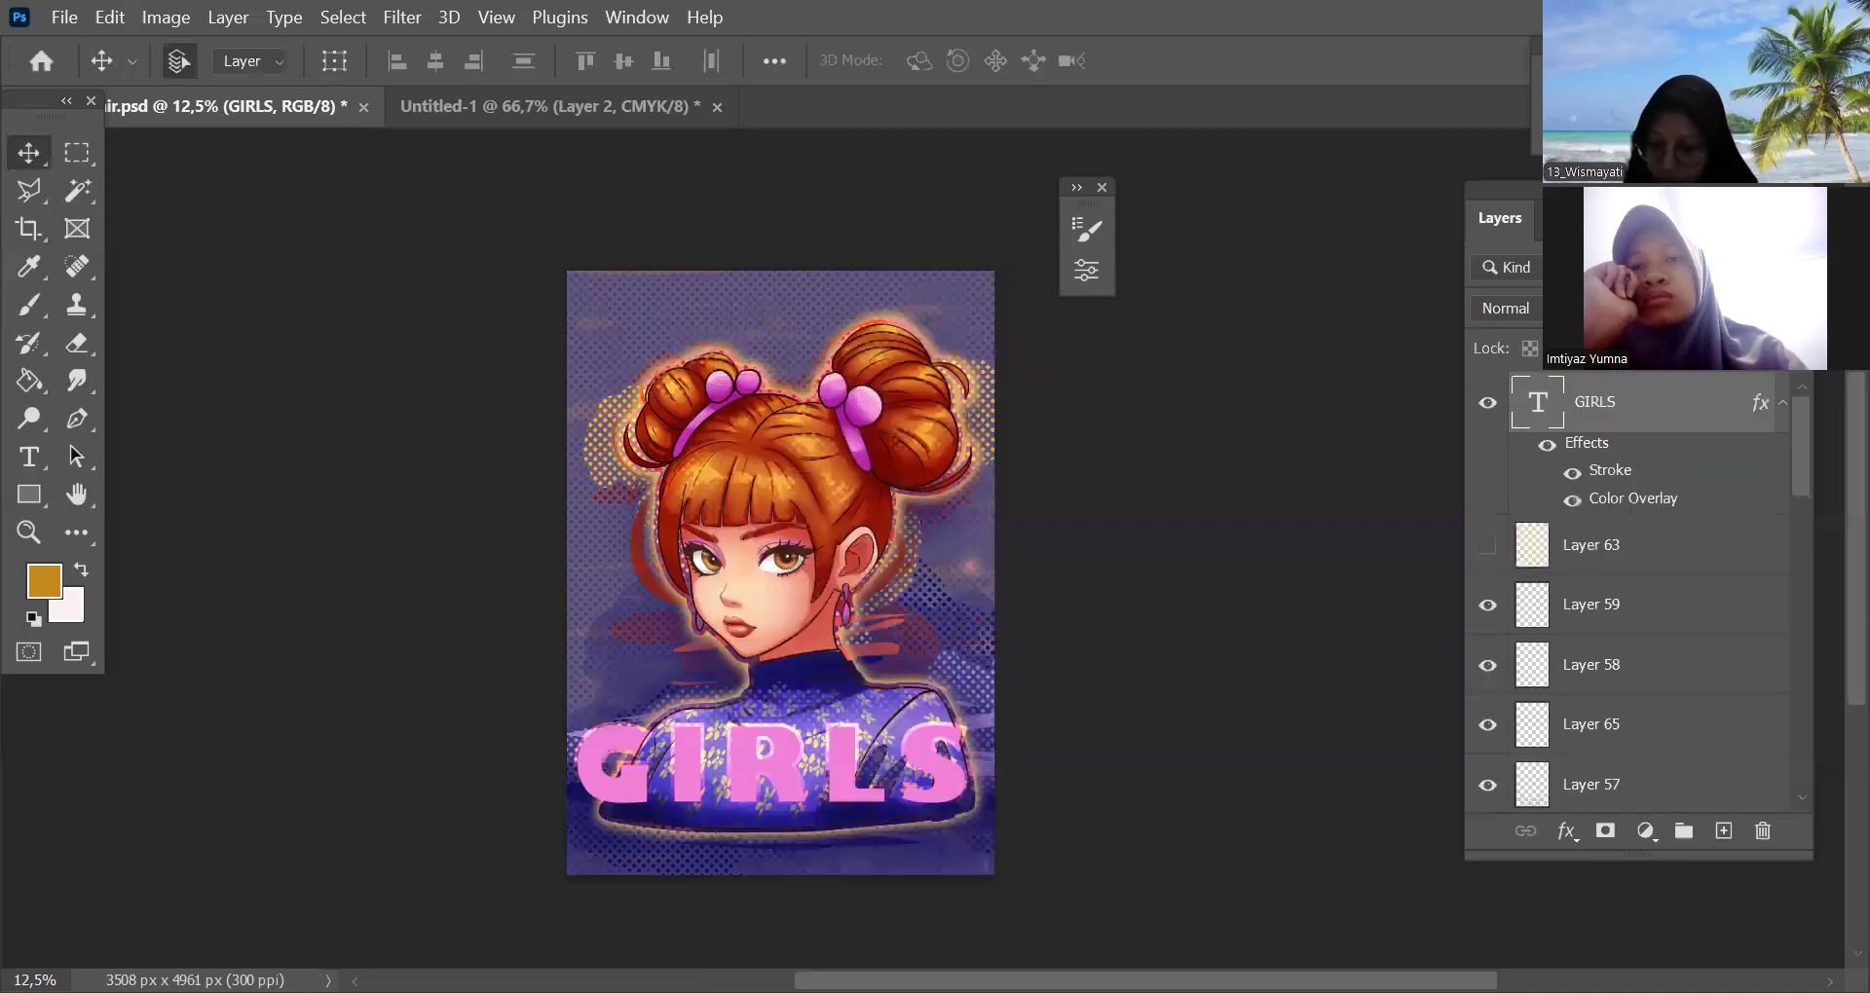
Lower the GIRLS layer's fill to the minimum and hide its Color Overlay effect, leaving only the stroke
click(1786, 375)
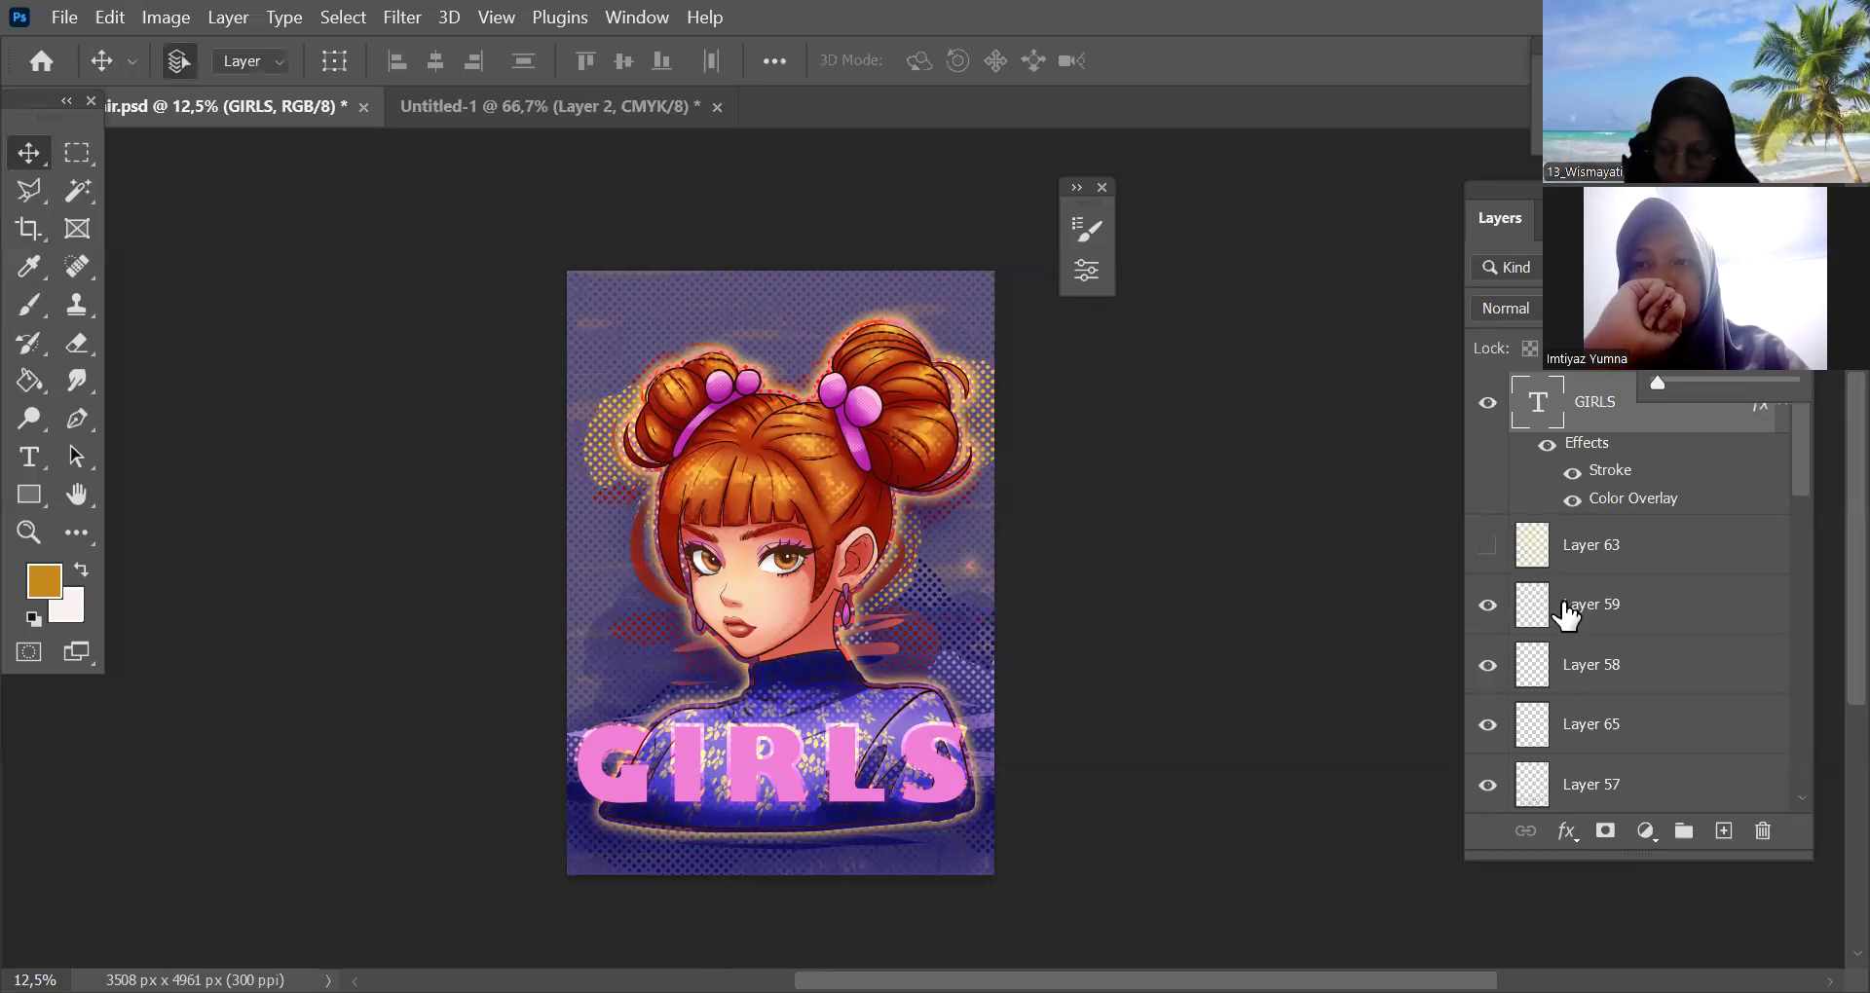
click(1572, 501)
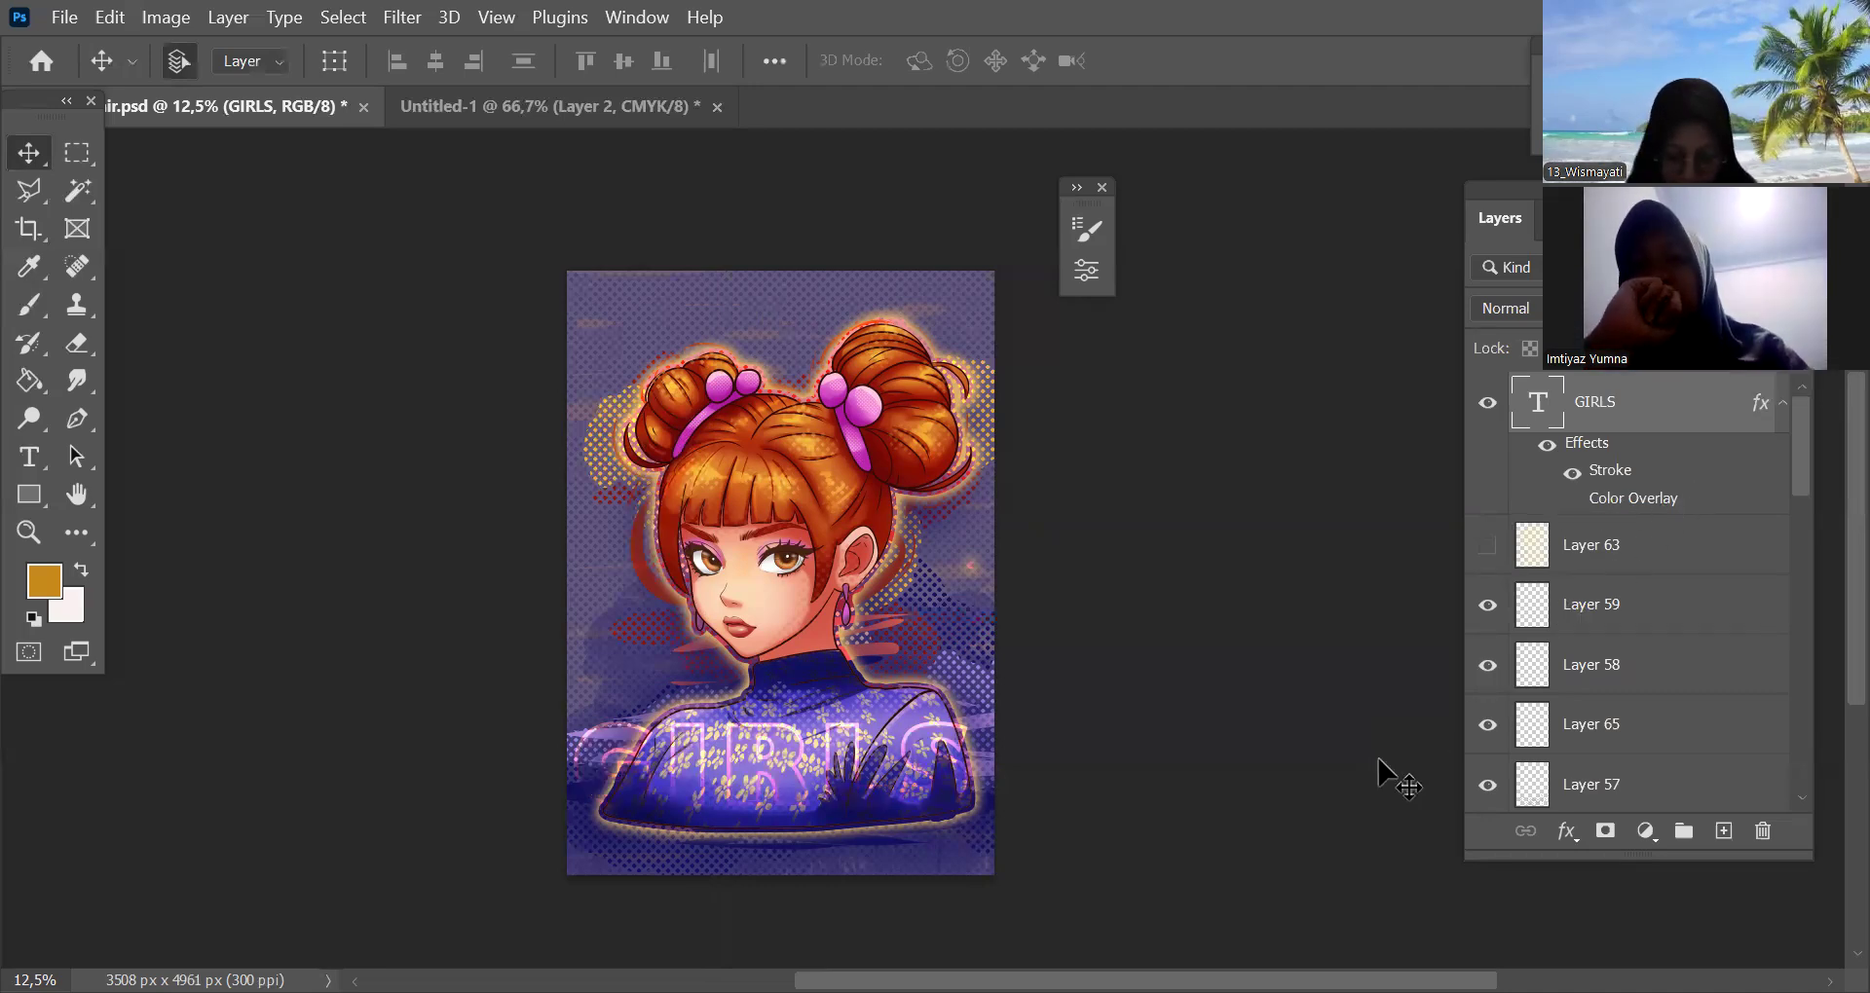
Change the GIRLS text's Stroke fill type from gradient to a solid pale cream color
double_click(1608, 483)
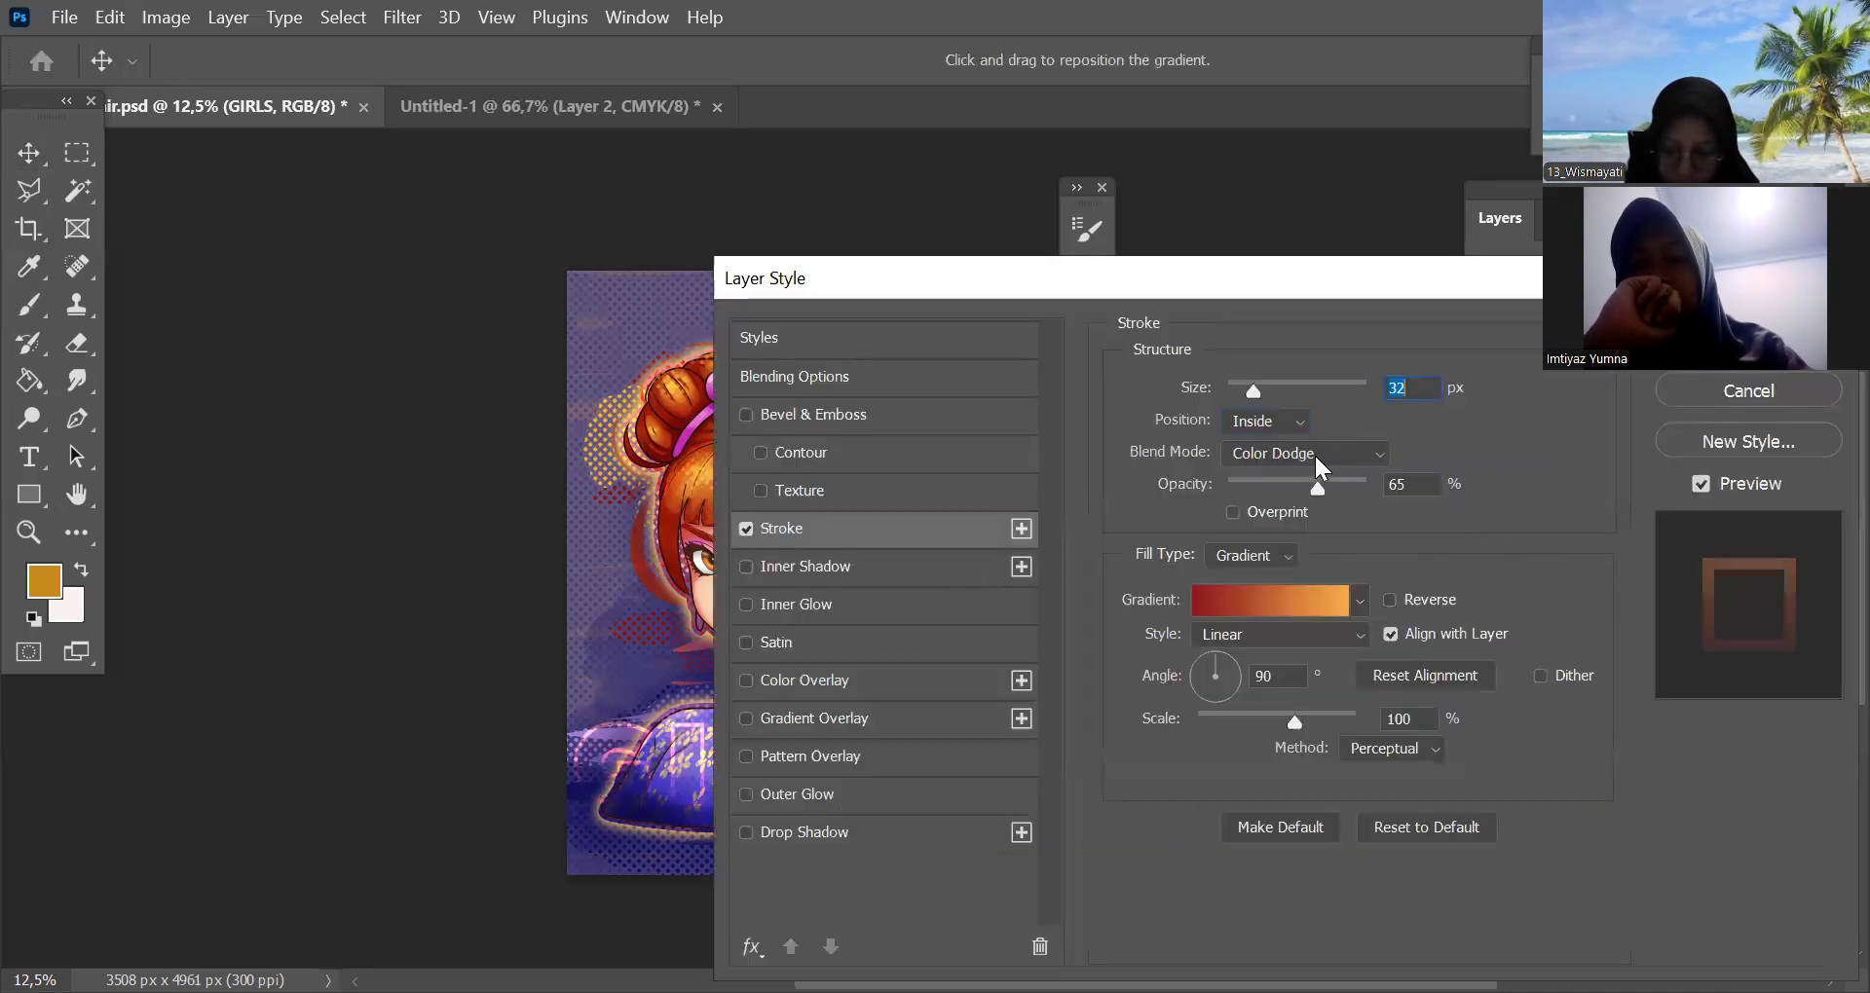
drag(1309, 276, 1504, 247)
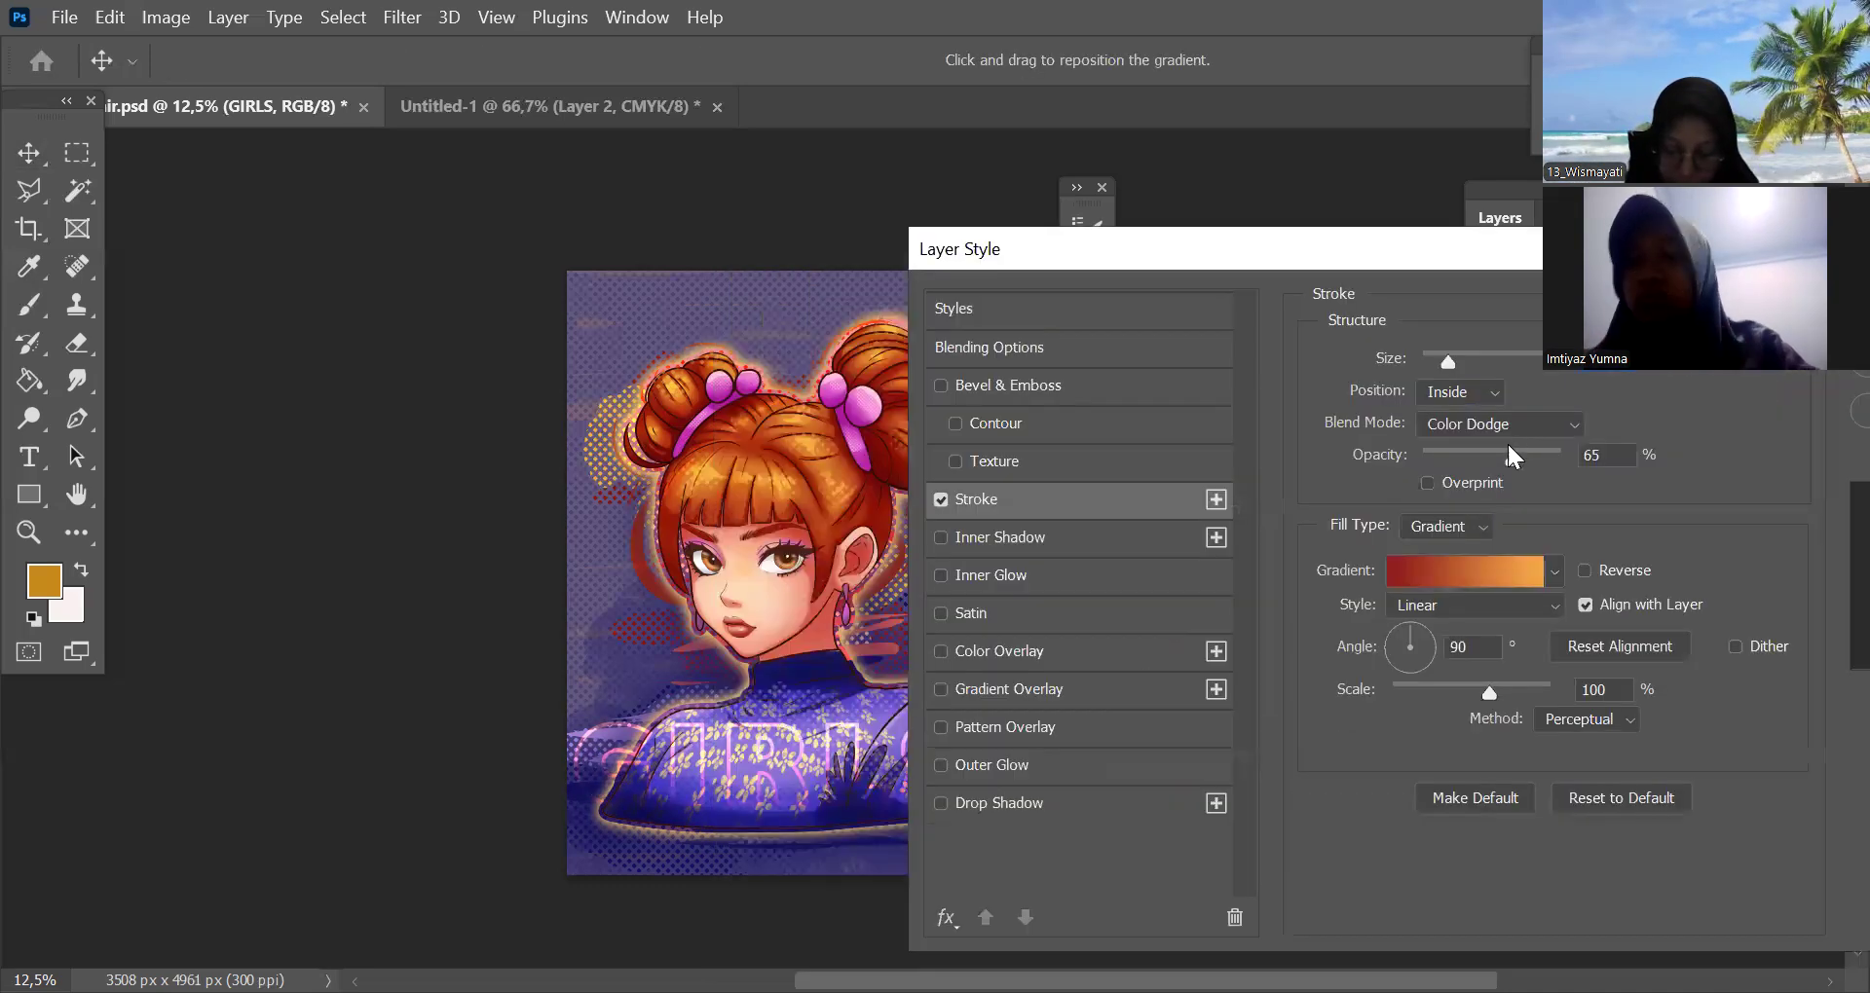
click(1461, 575)
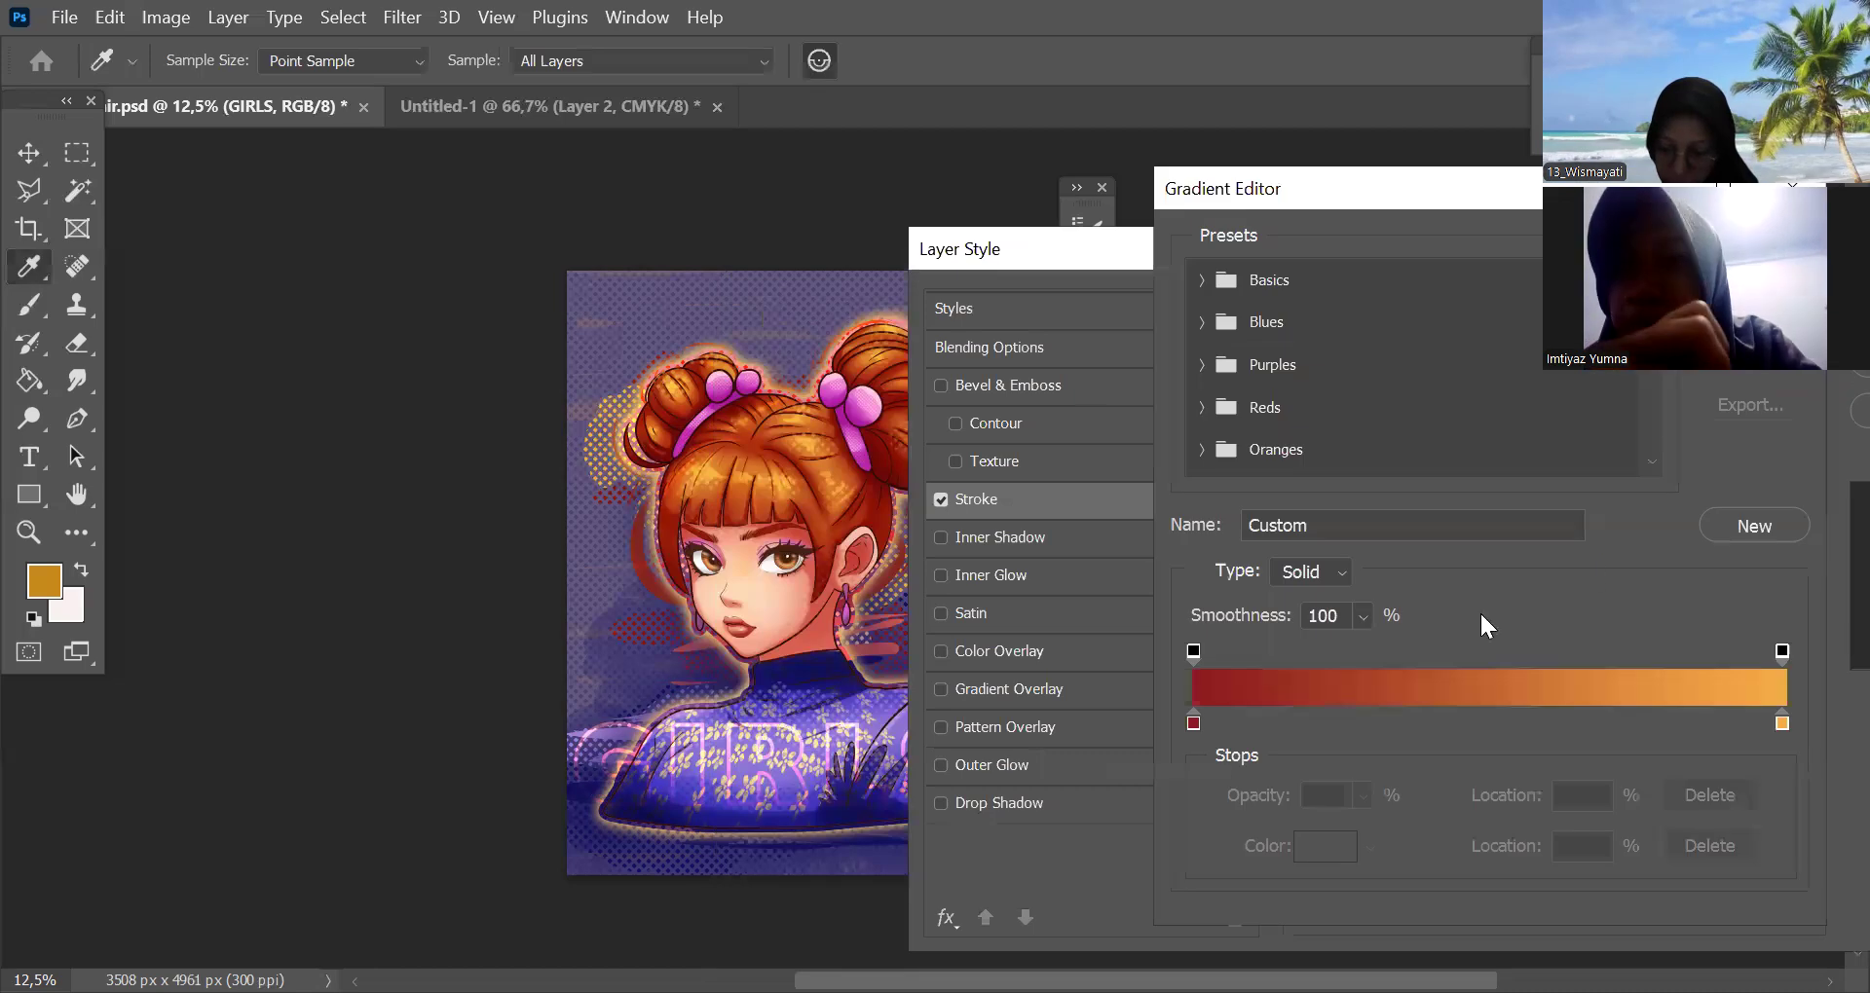
click(1750, 278)
click(1447, 517)
click(1458, 545)
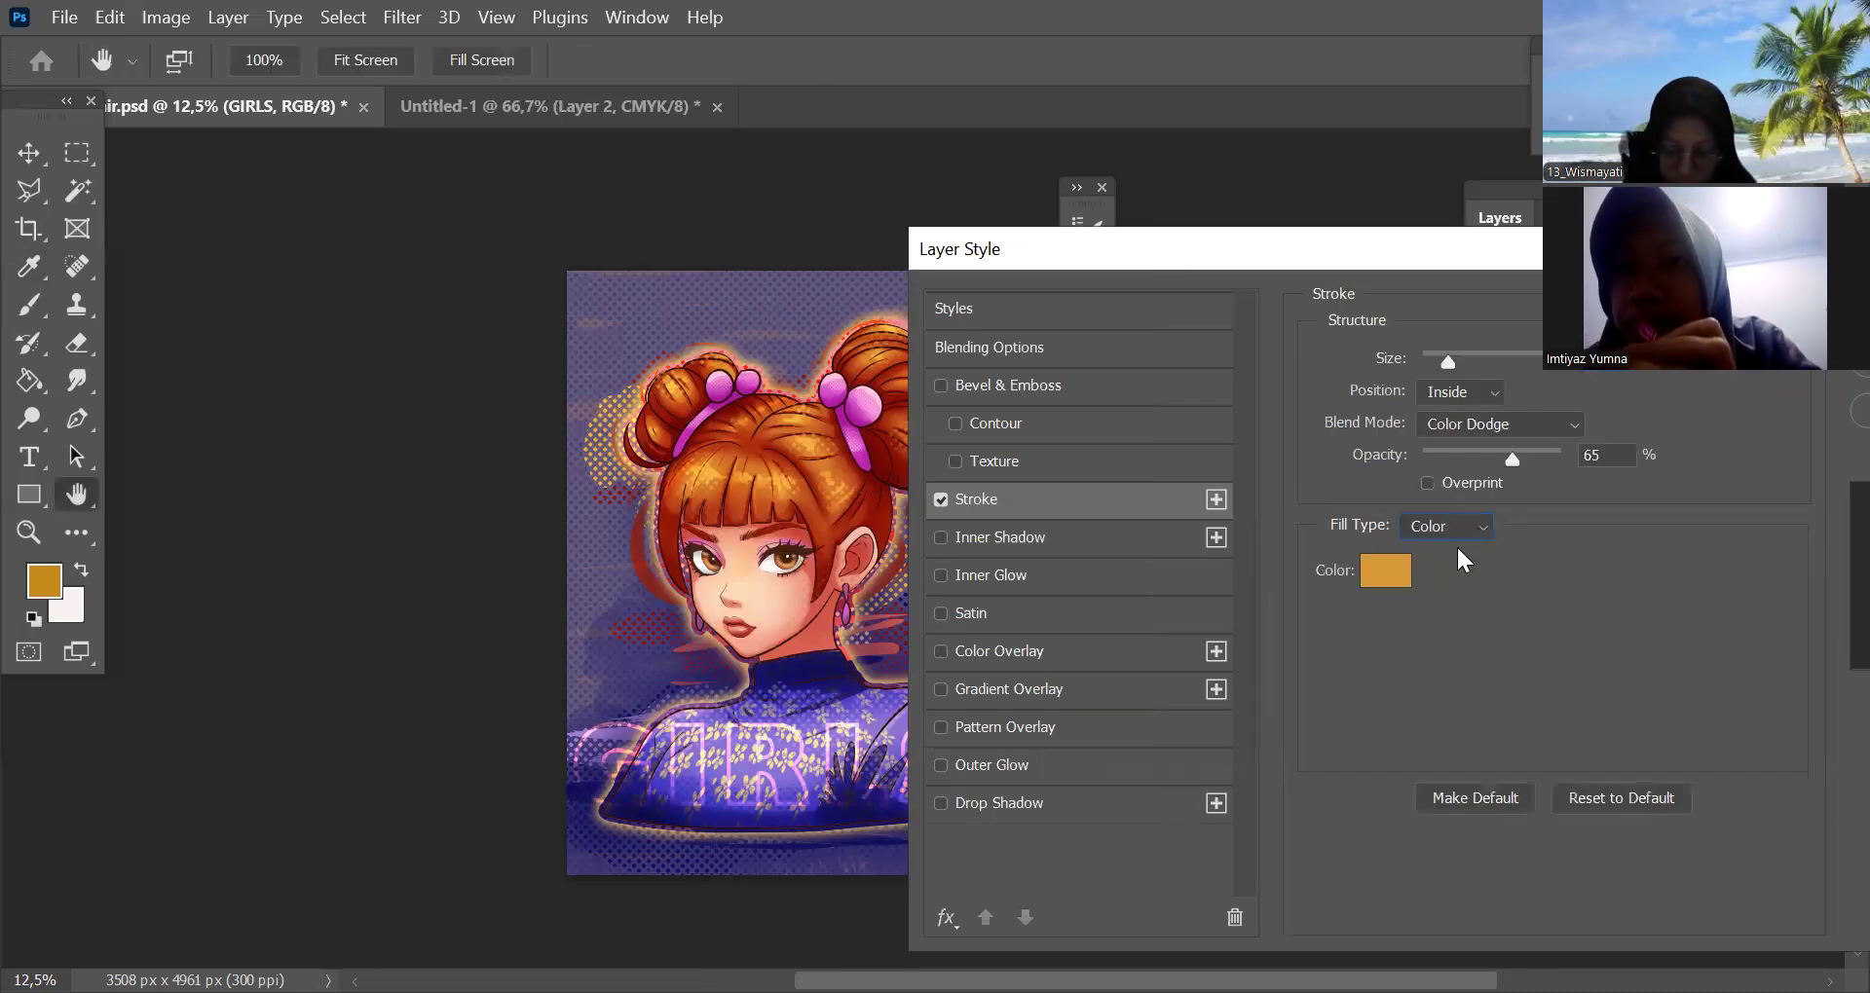
click(1383, 573)
click(1172, 425)
click(1729, 390)
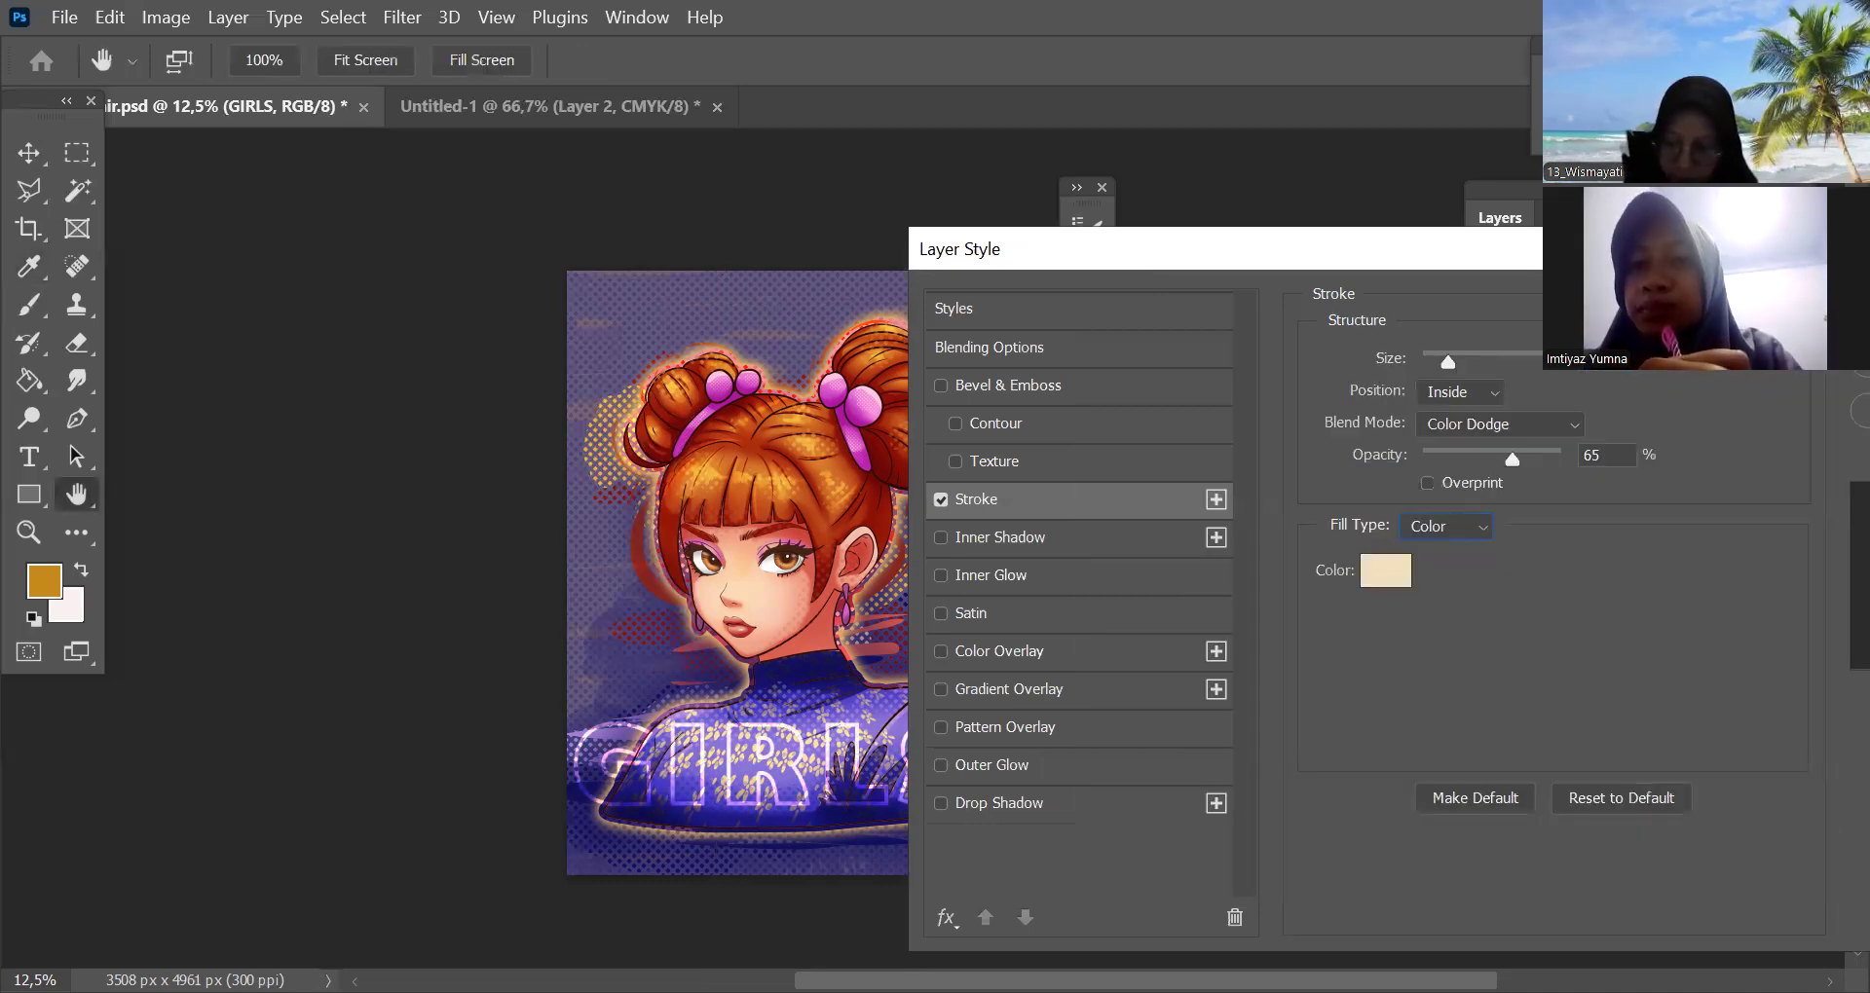
key(Return)
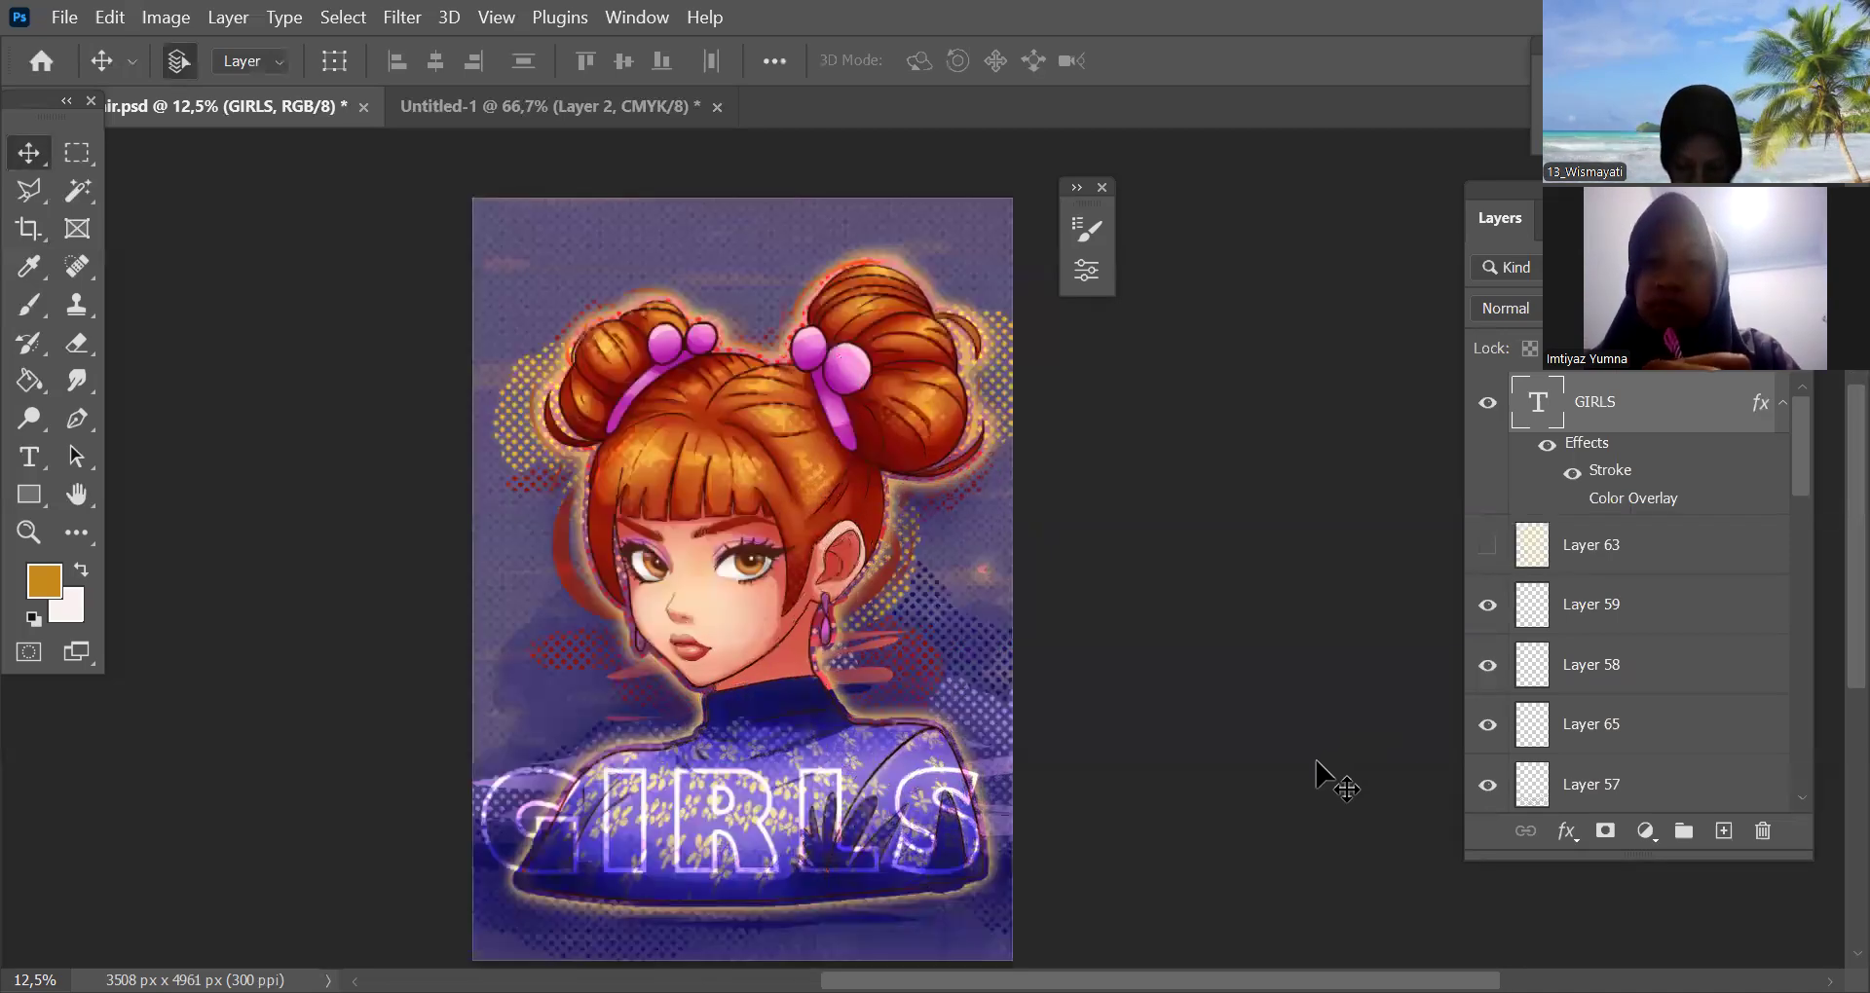
drag(1212, 813, 1286, 764)
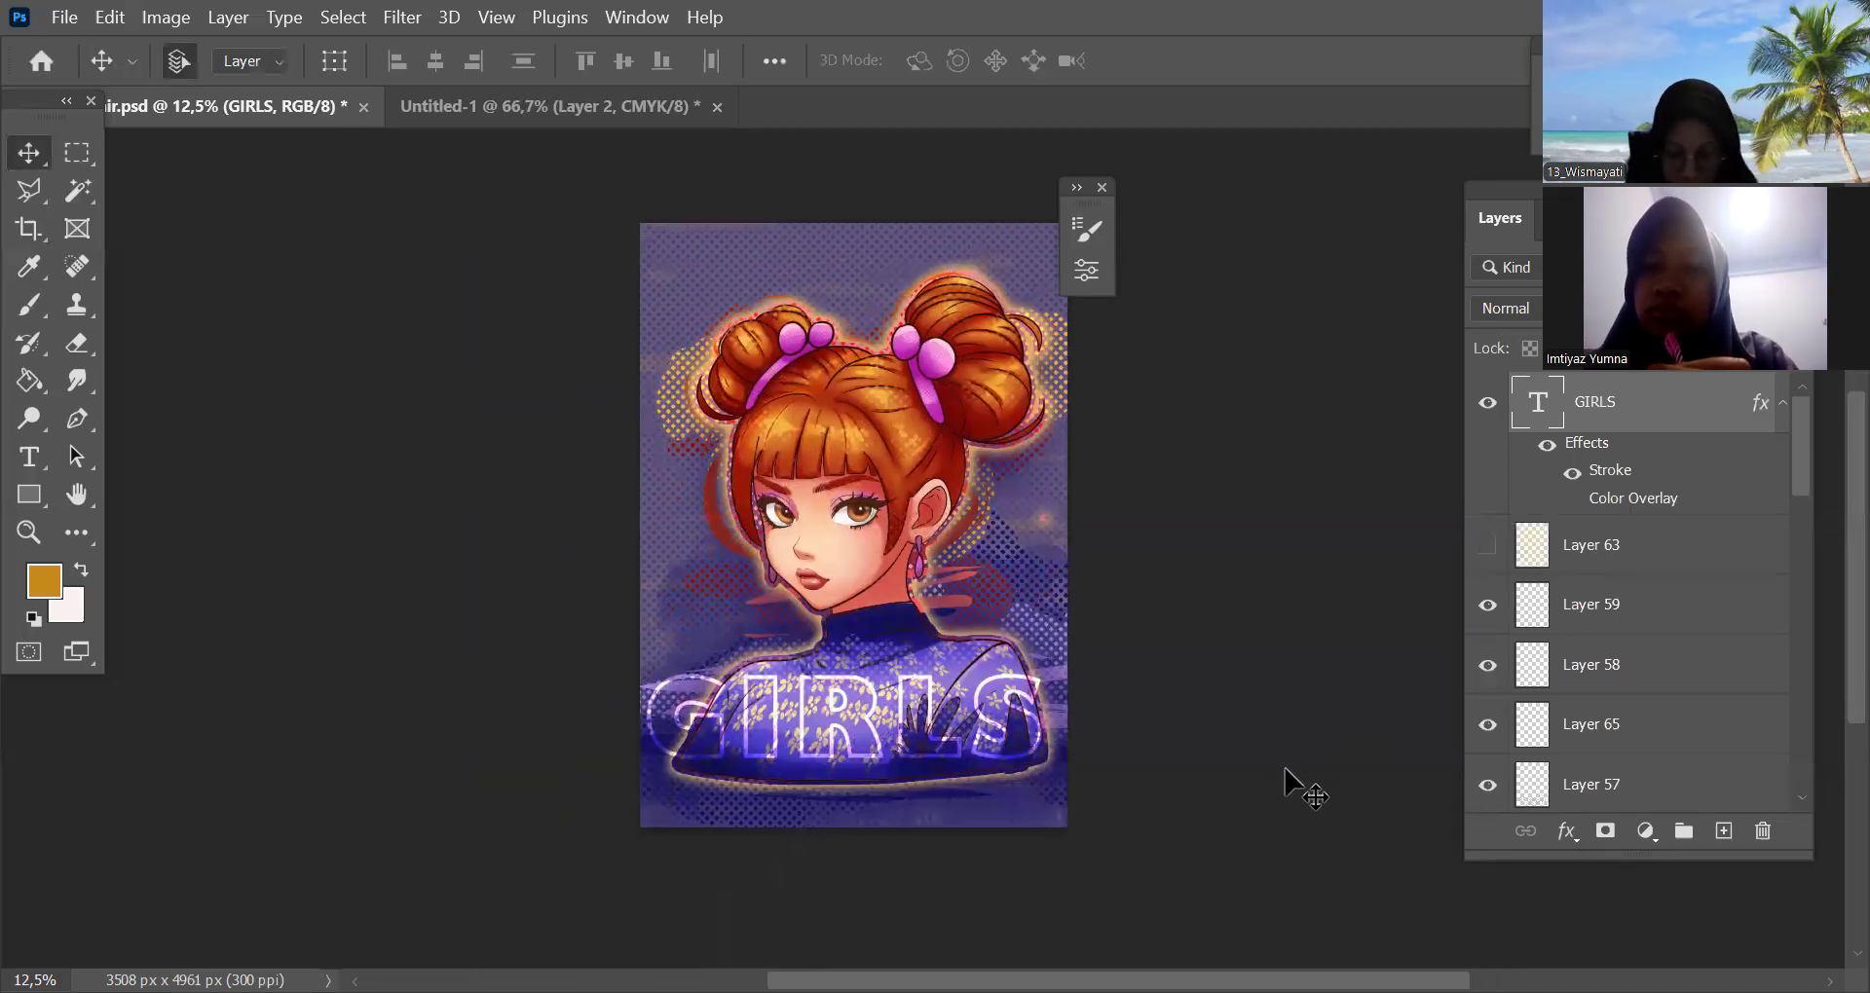
Add a new layer directly below Group 1 and place a 72 pt placeholder text line on it across the neck
click(1624, 547)
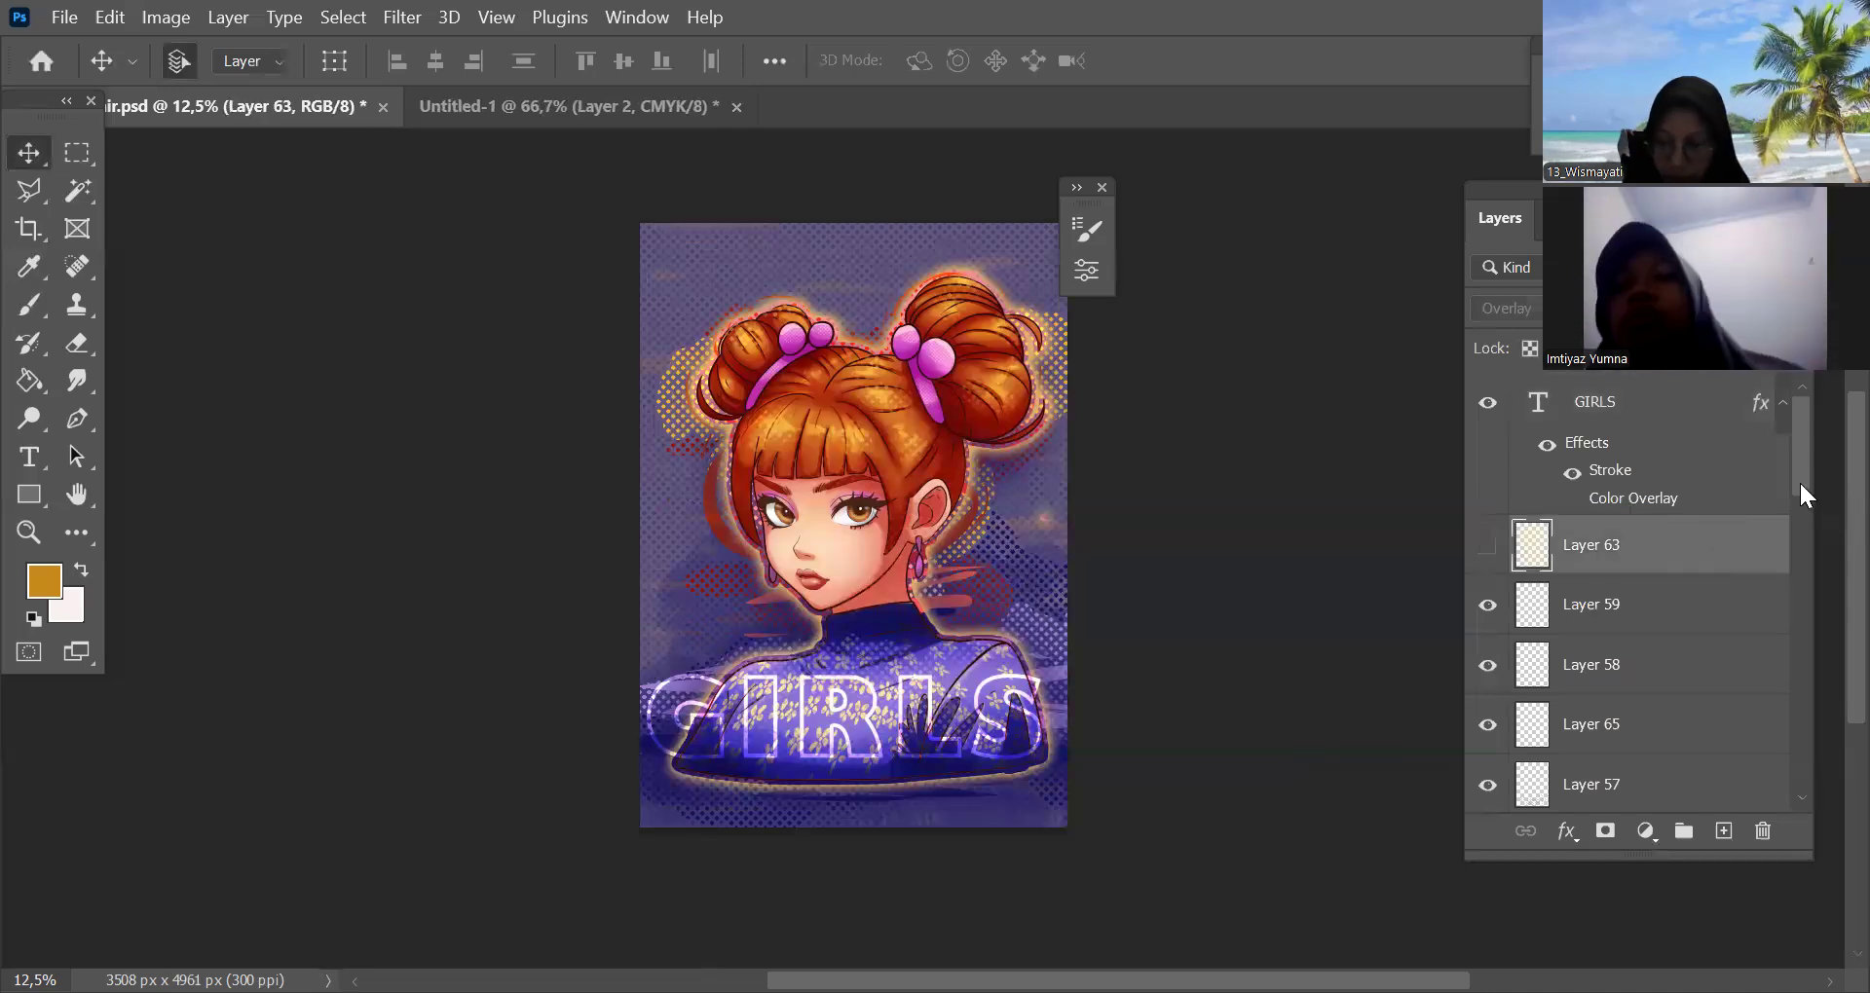
drag(1798, 470, 1795, 614)
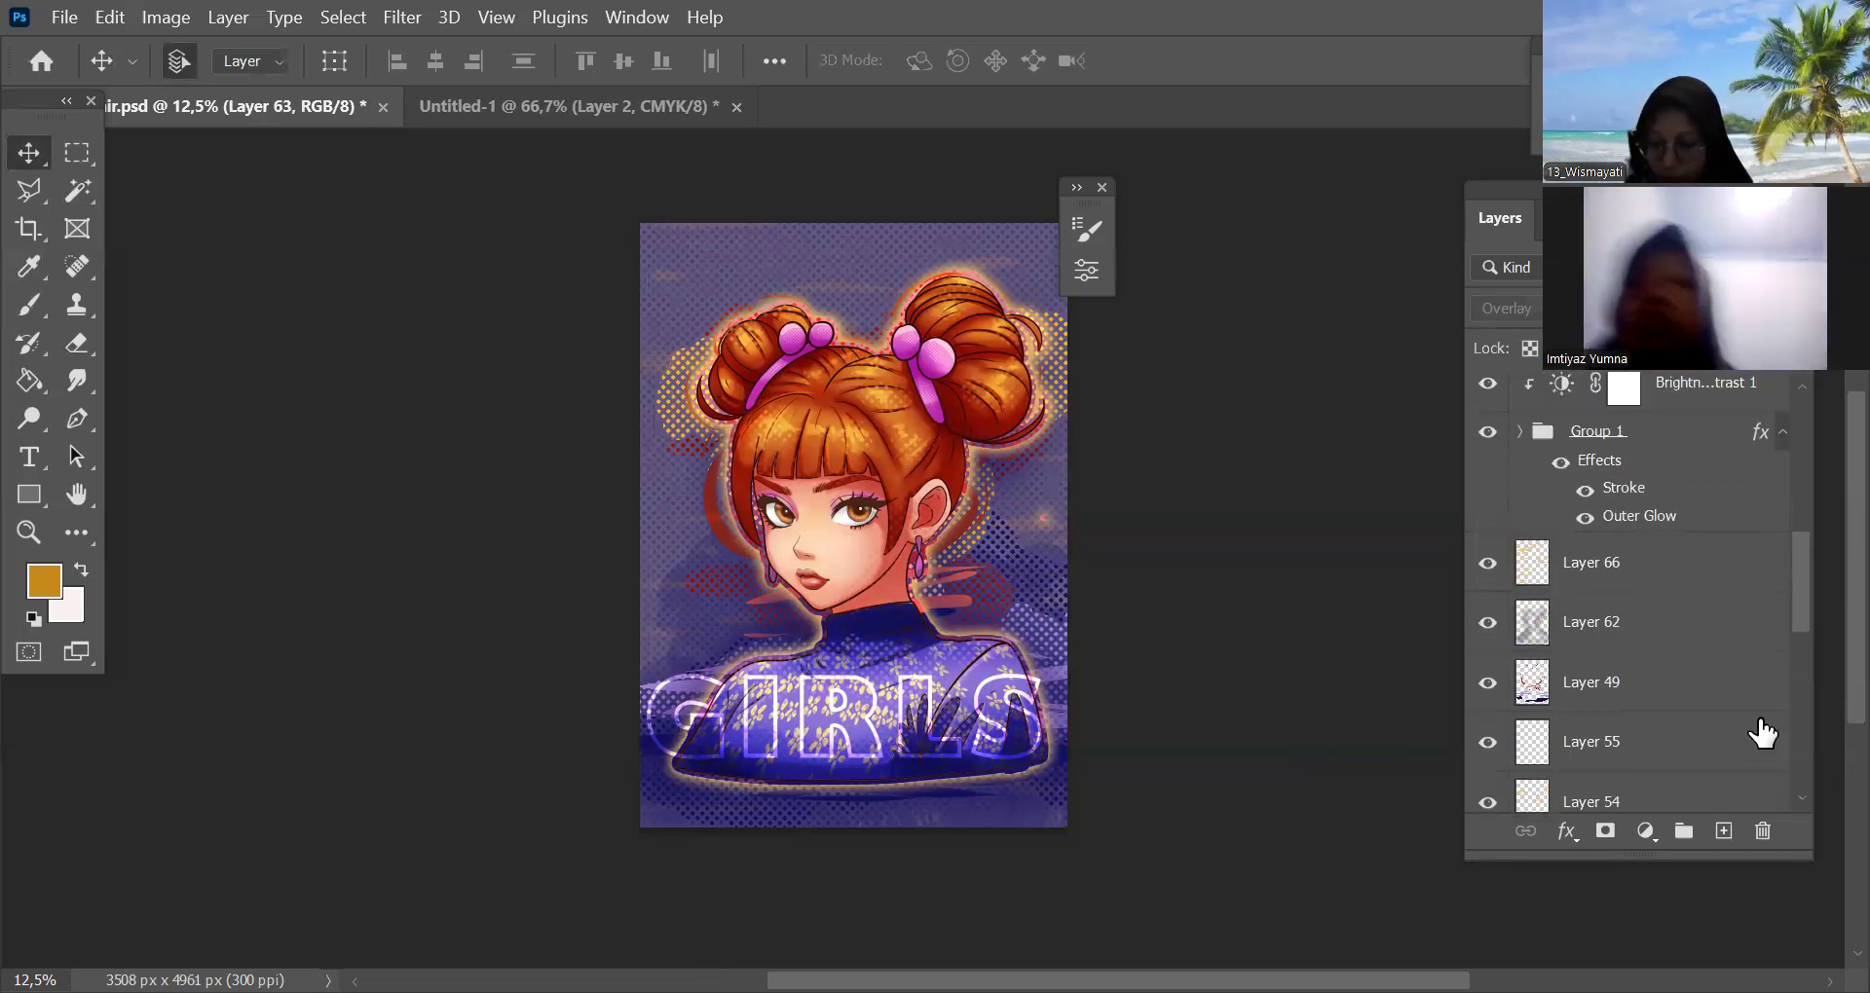
click(1729, 831)
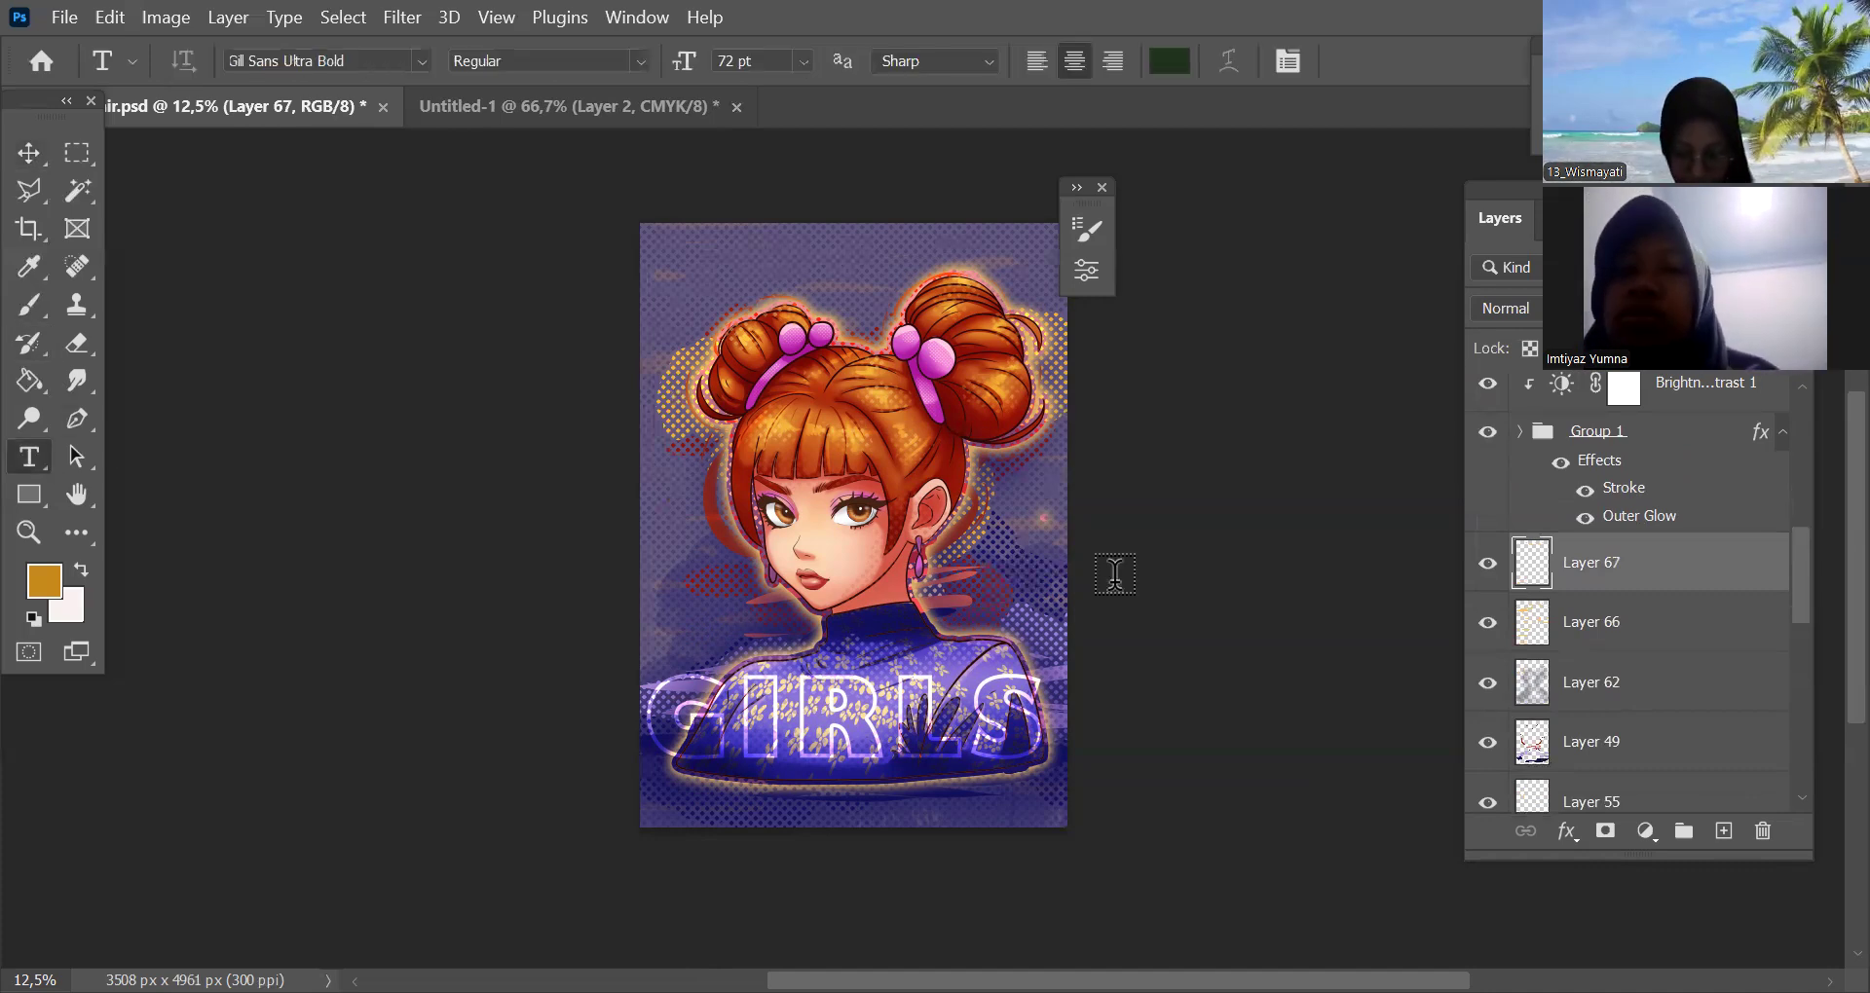
click(863, 612)
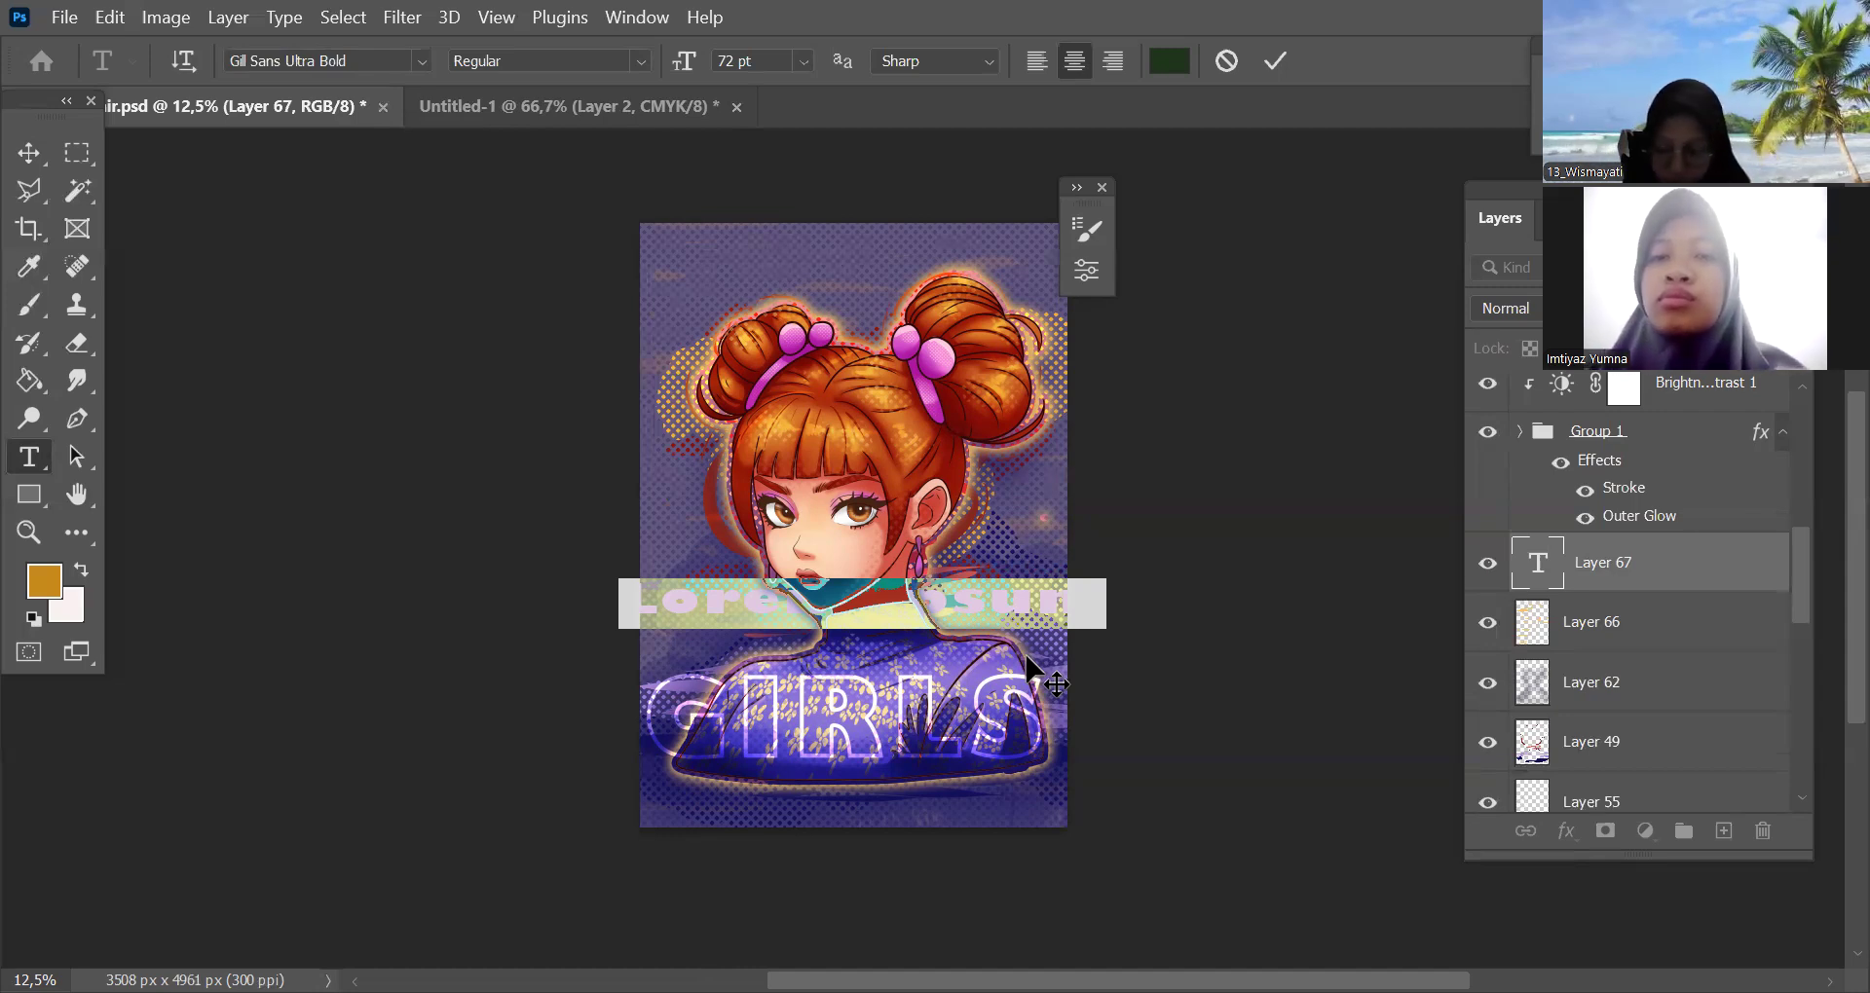
click(1655, 459)
click(1487, 431)
click(1487, 432)
Select the GIRLS text layer and shift the text slightly toward the canvas's right edge
drag(1797, 547, 1823, 427)
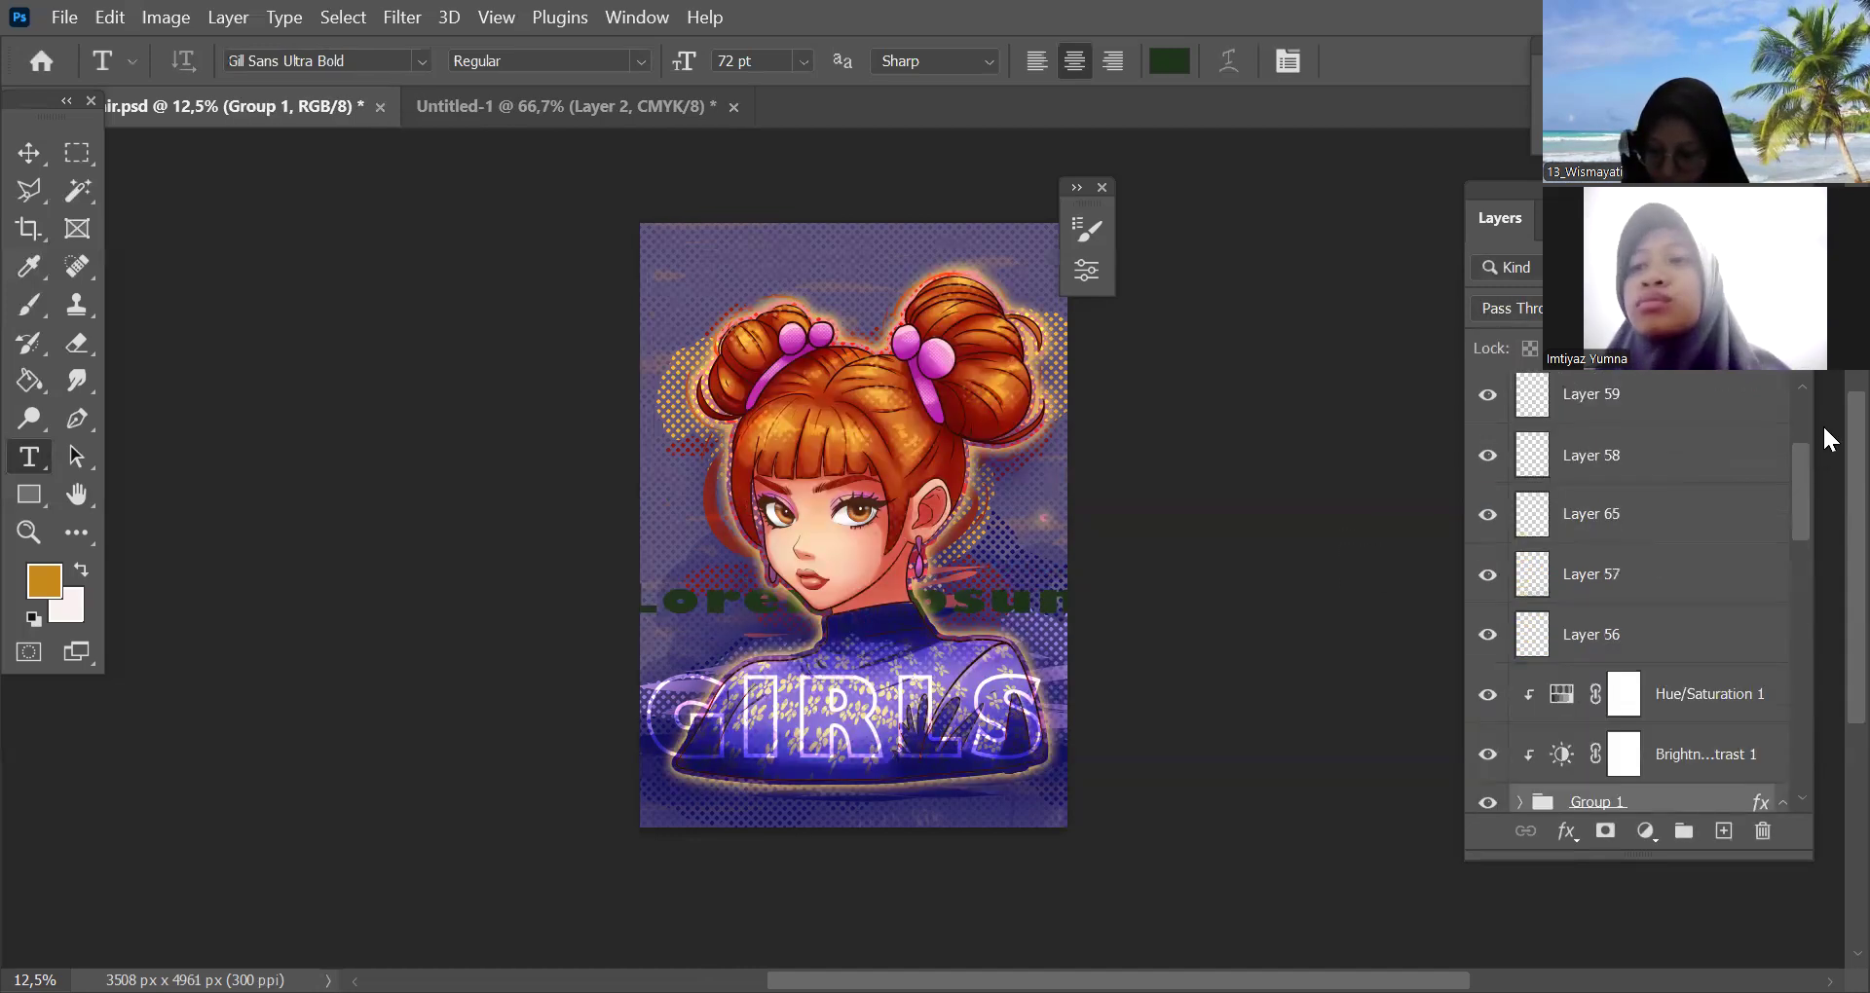
scroll(1679, 451, up, 3)
click(1666, 414)
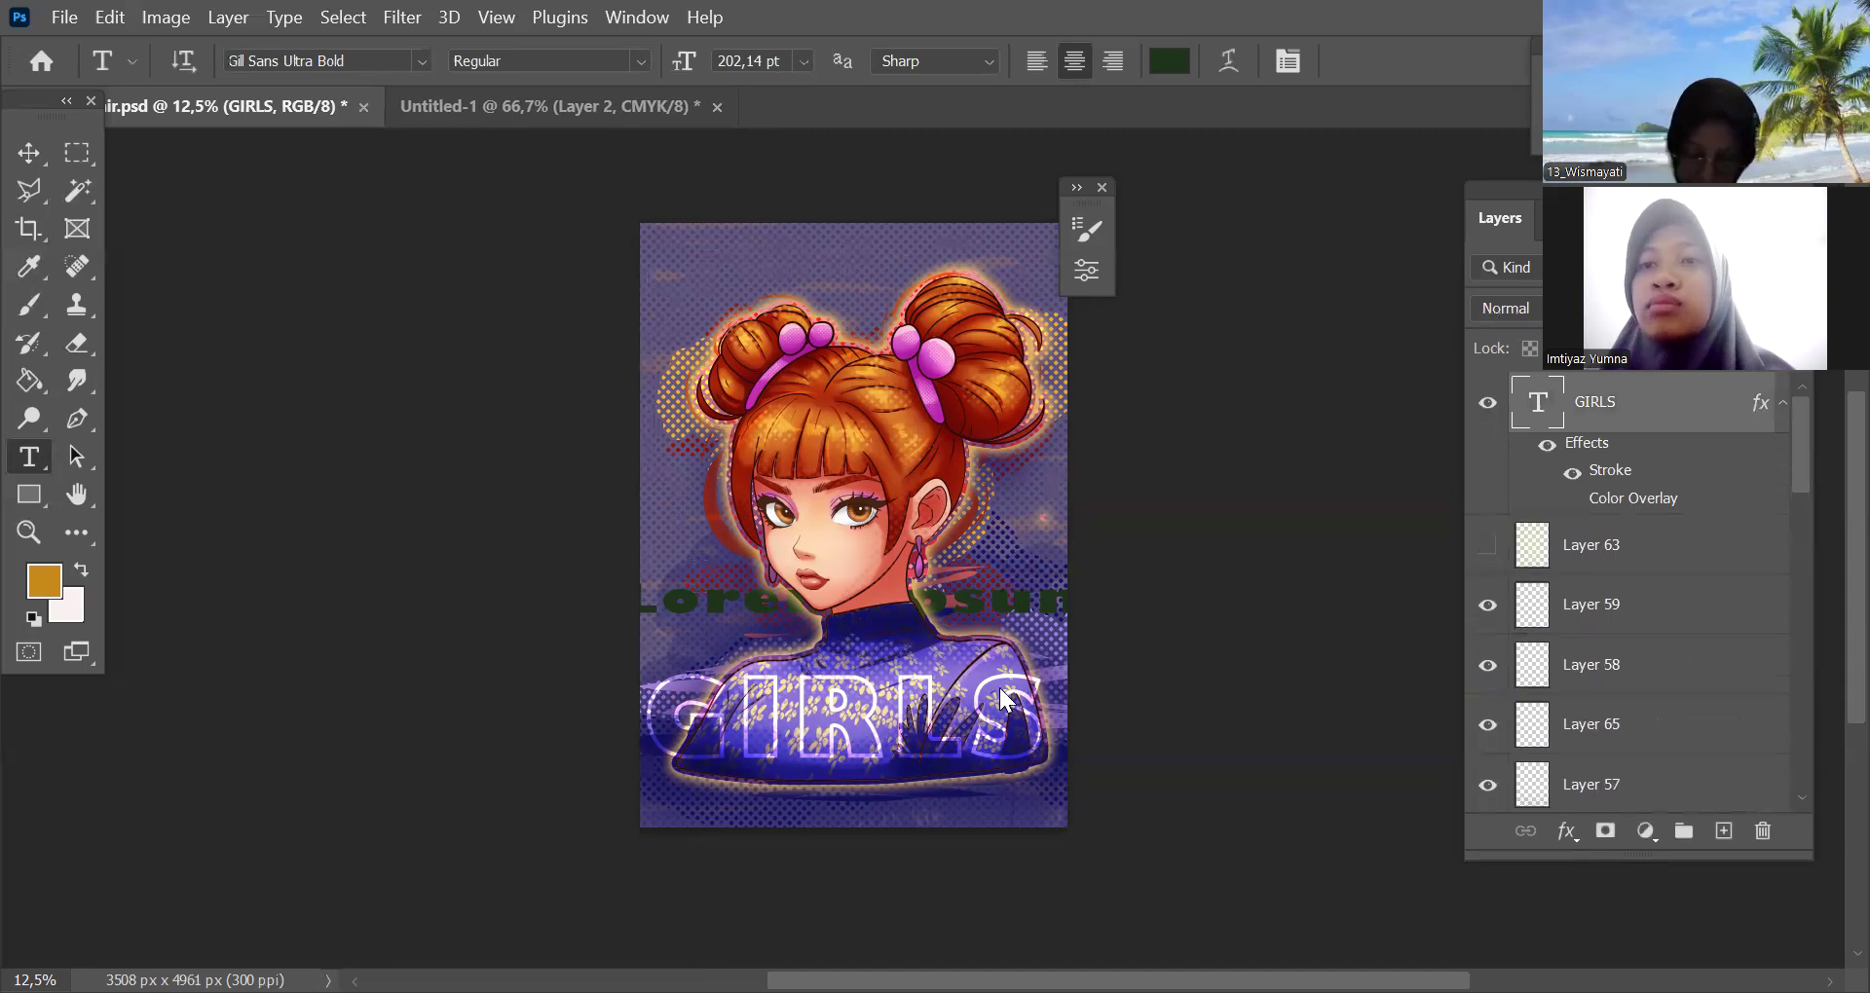
click(1035, 714)
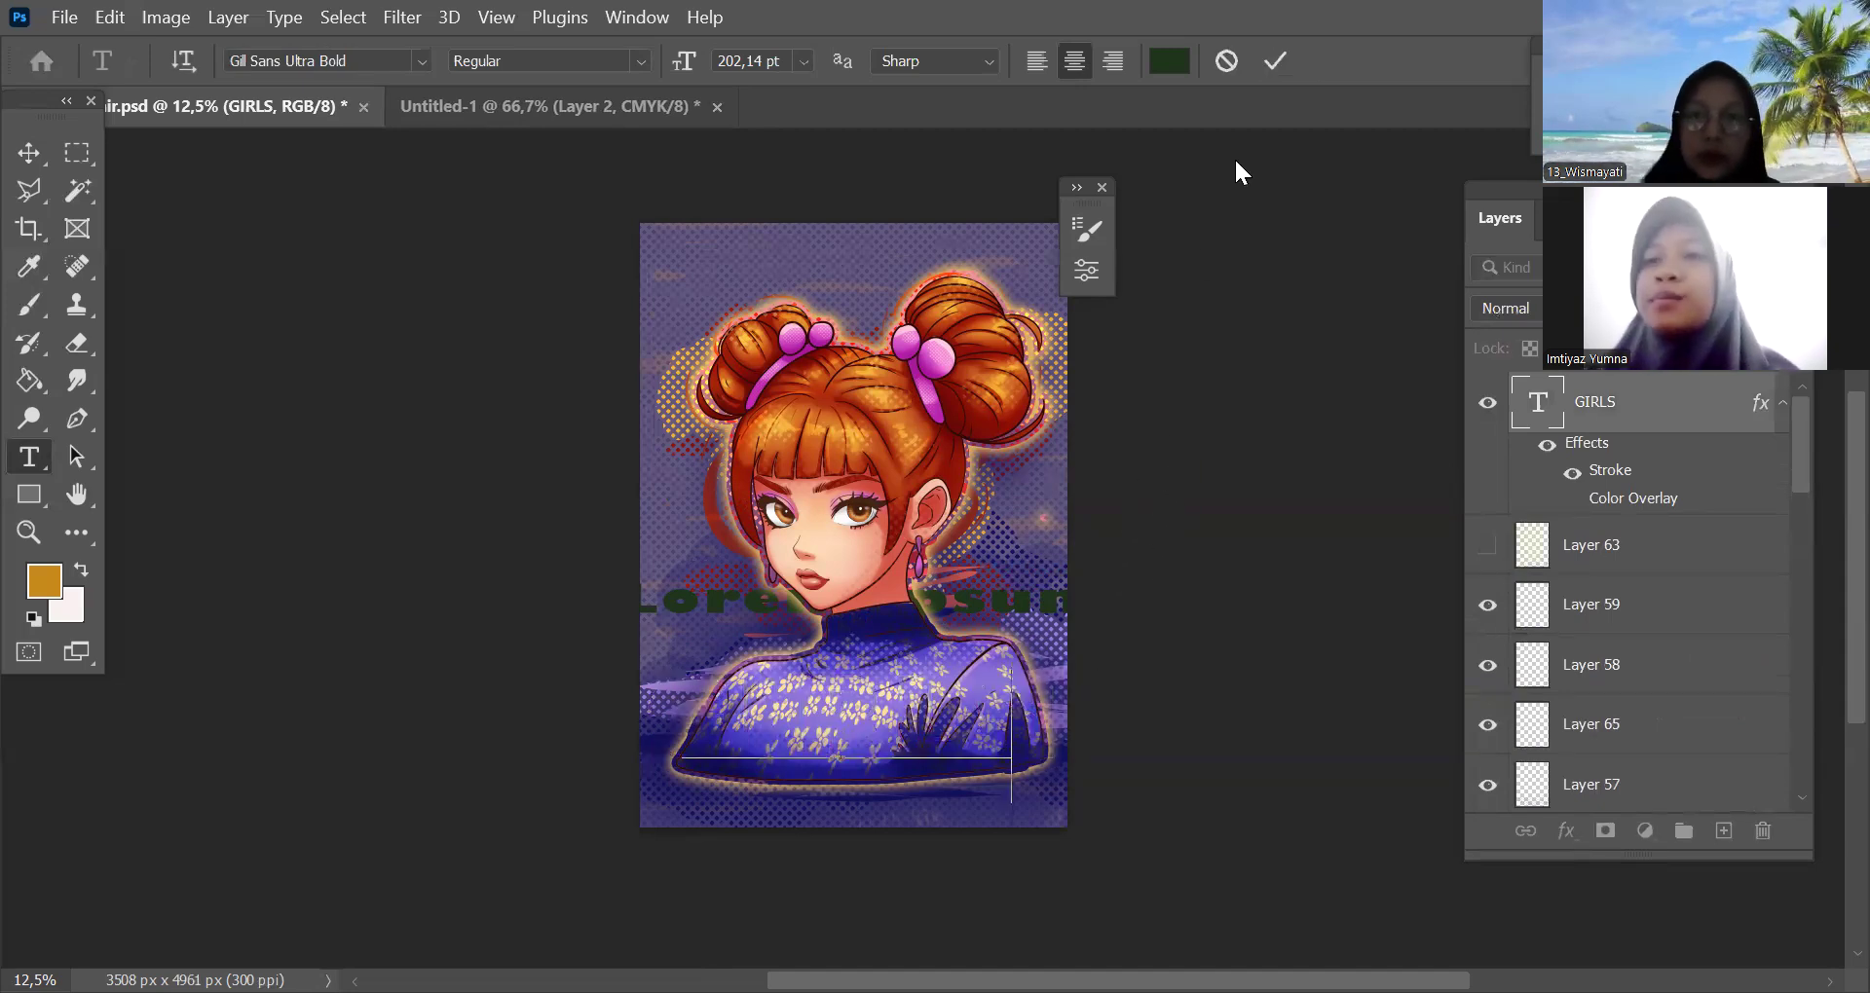
key(Return)
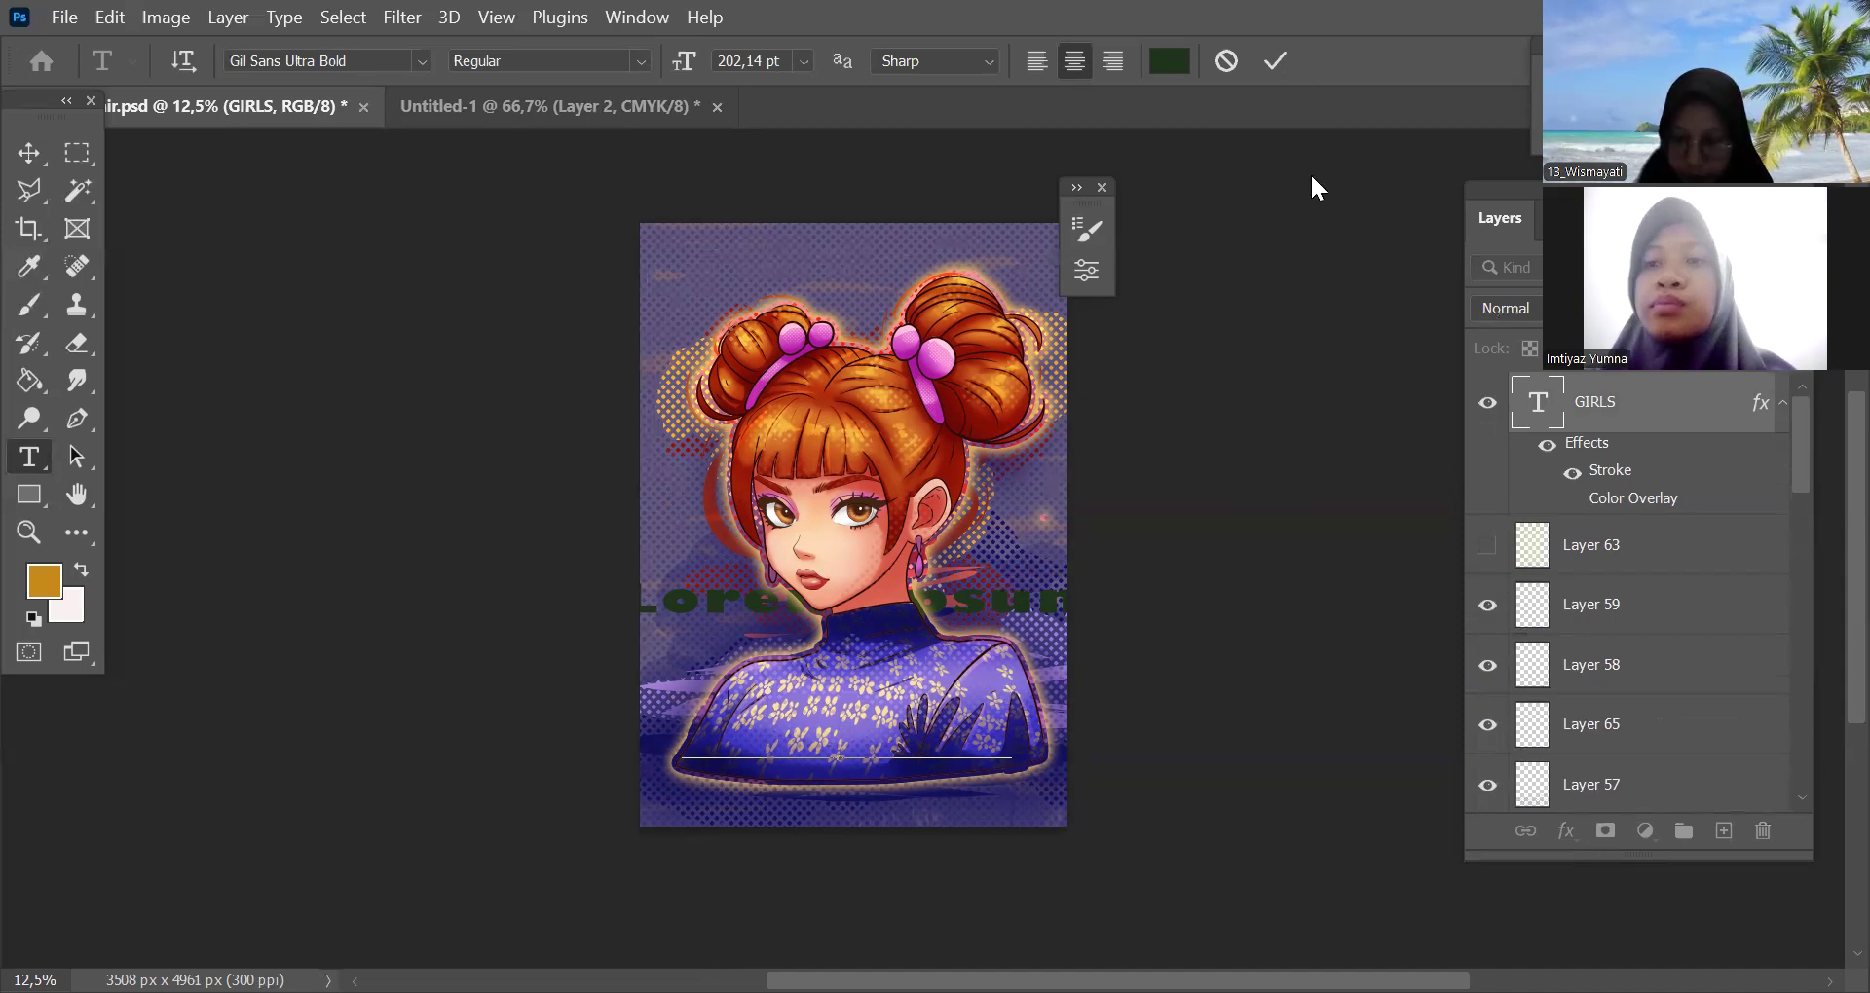
click(1267, 61)
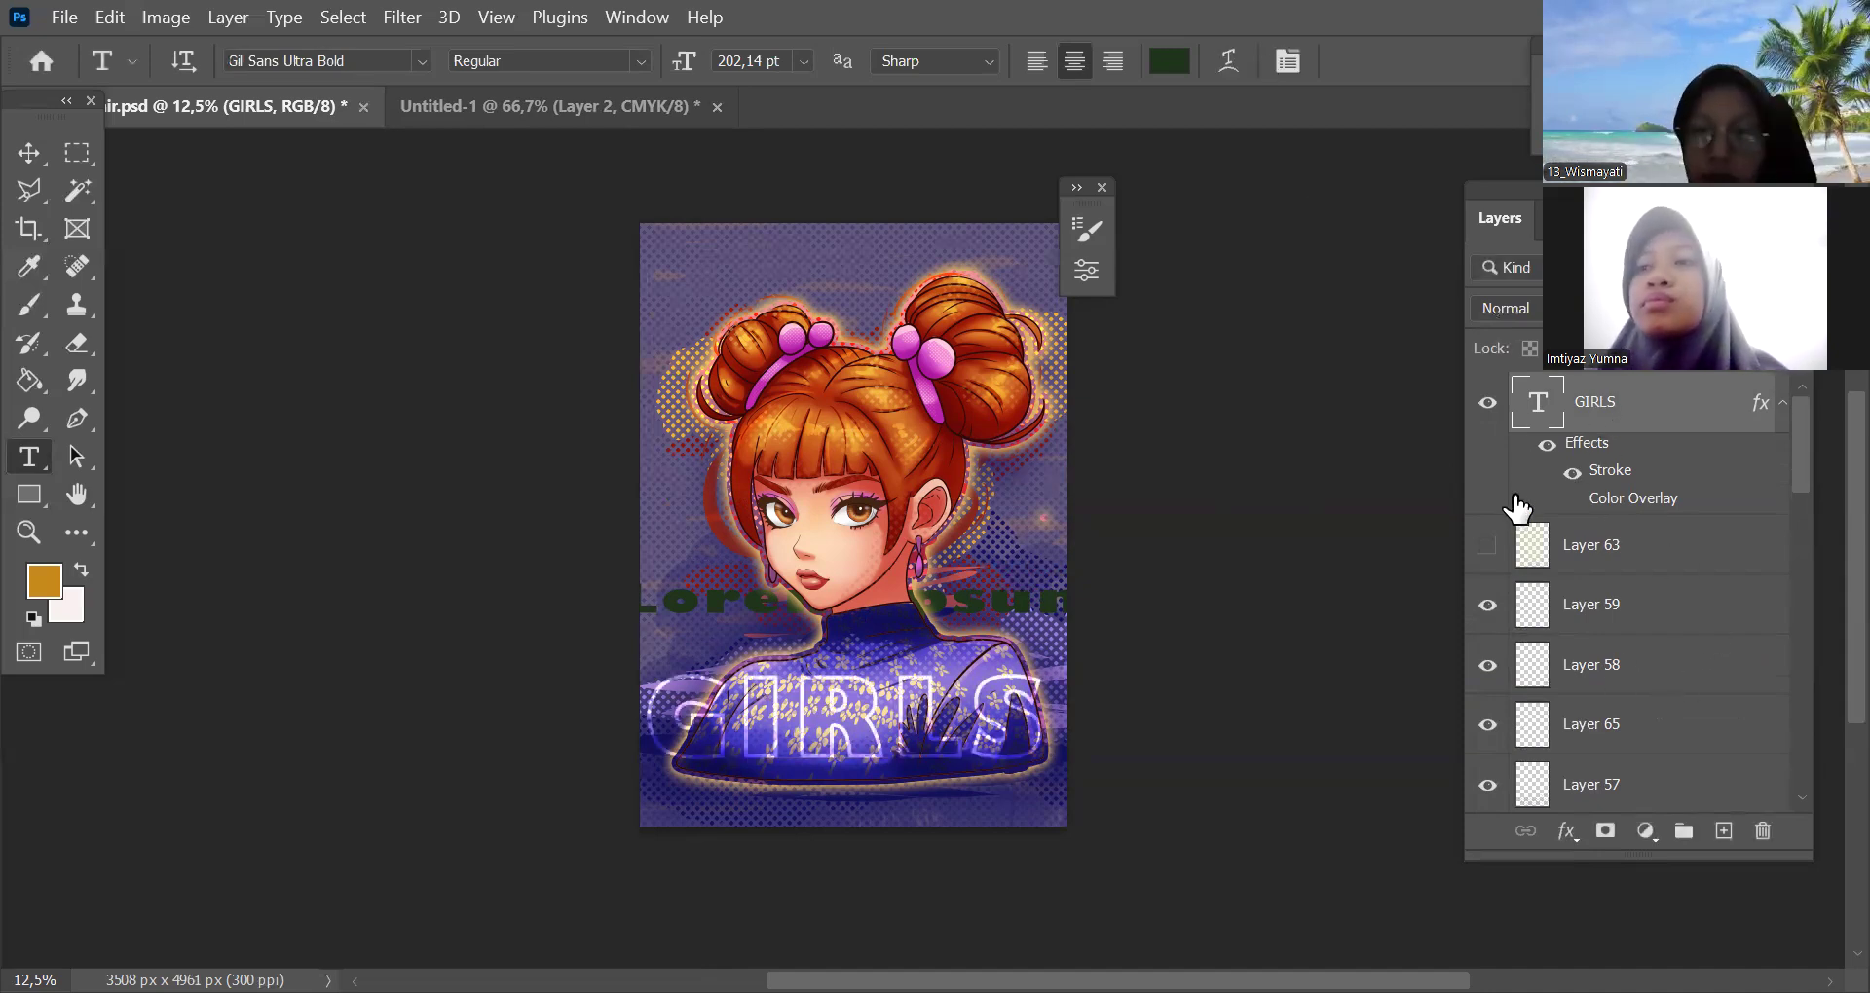
key(v)
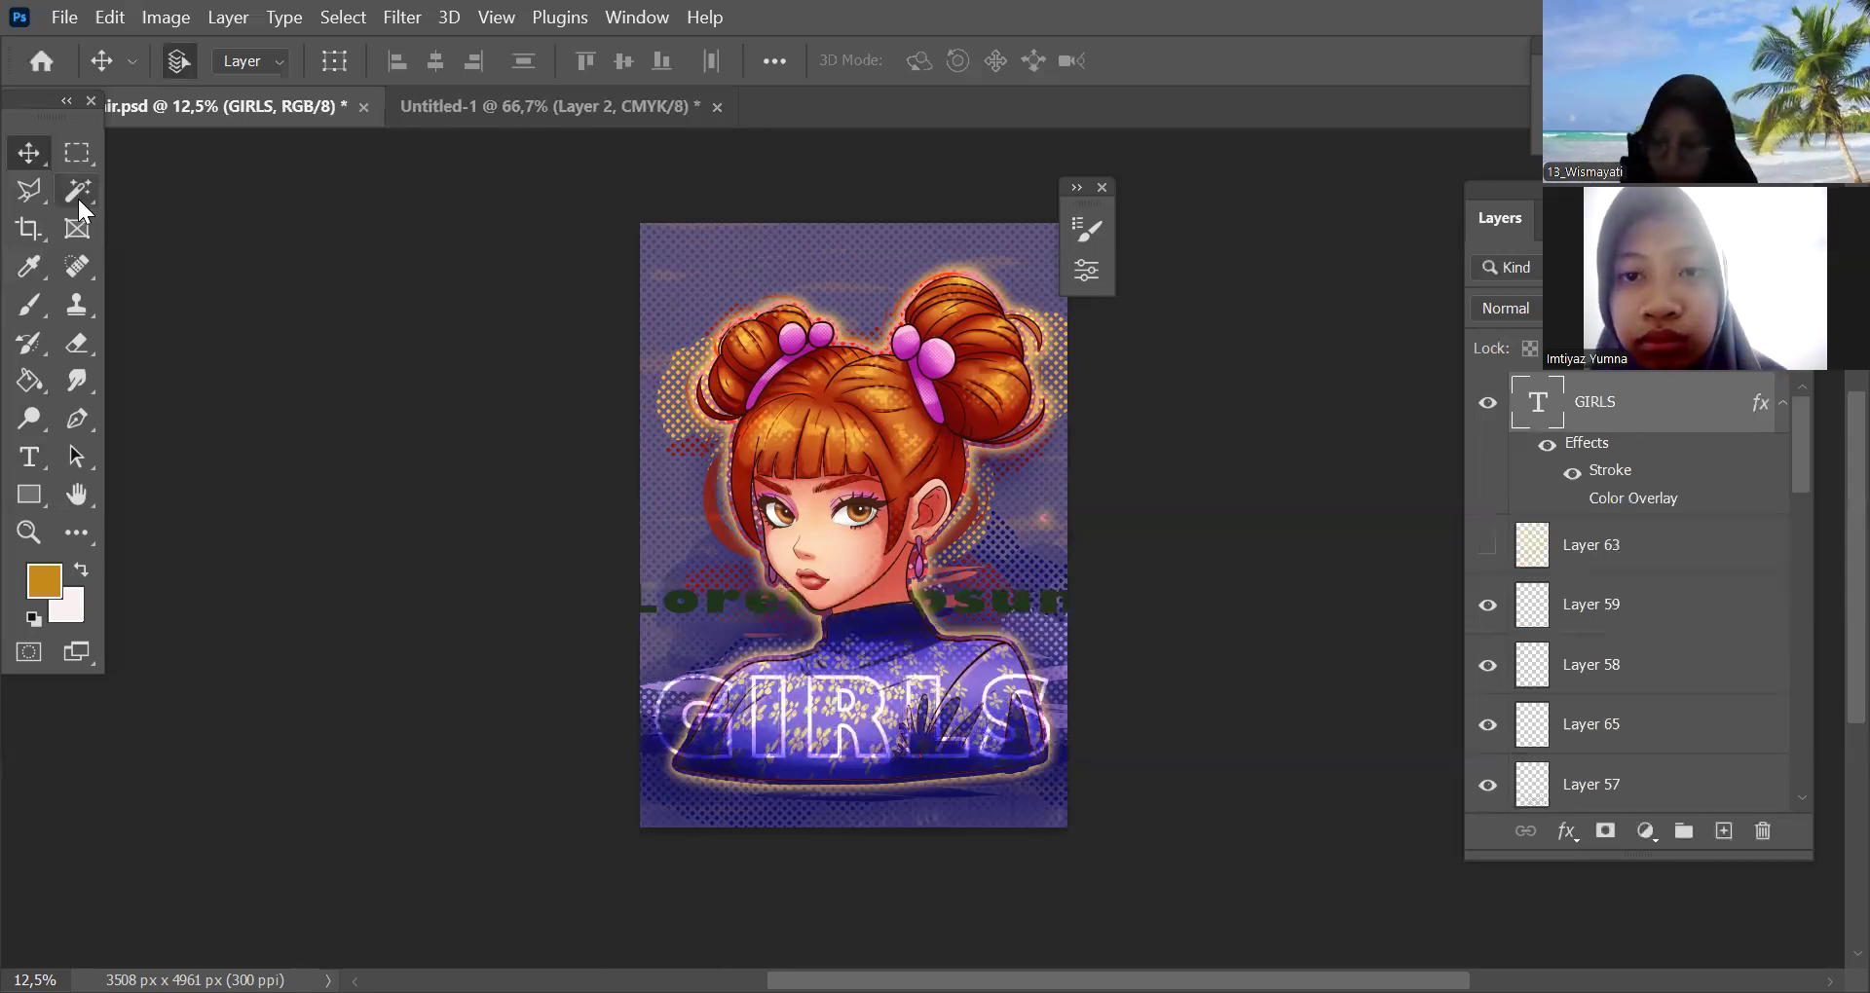
Replace the Lorem Ipsum placeholder text below Group 1 with the word STRONG
drag(1802, 439, 1820, 545)
click(1662, 785)
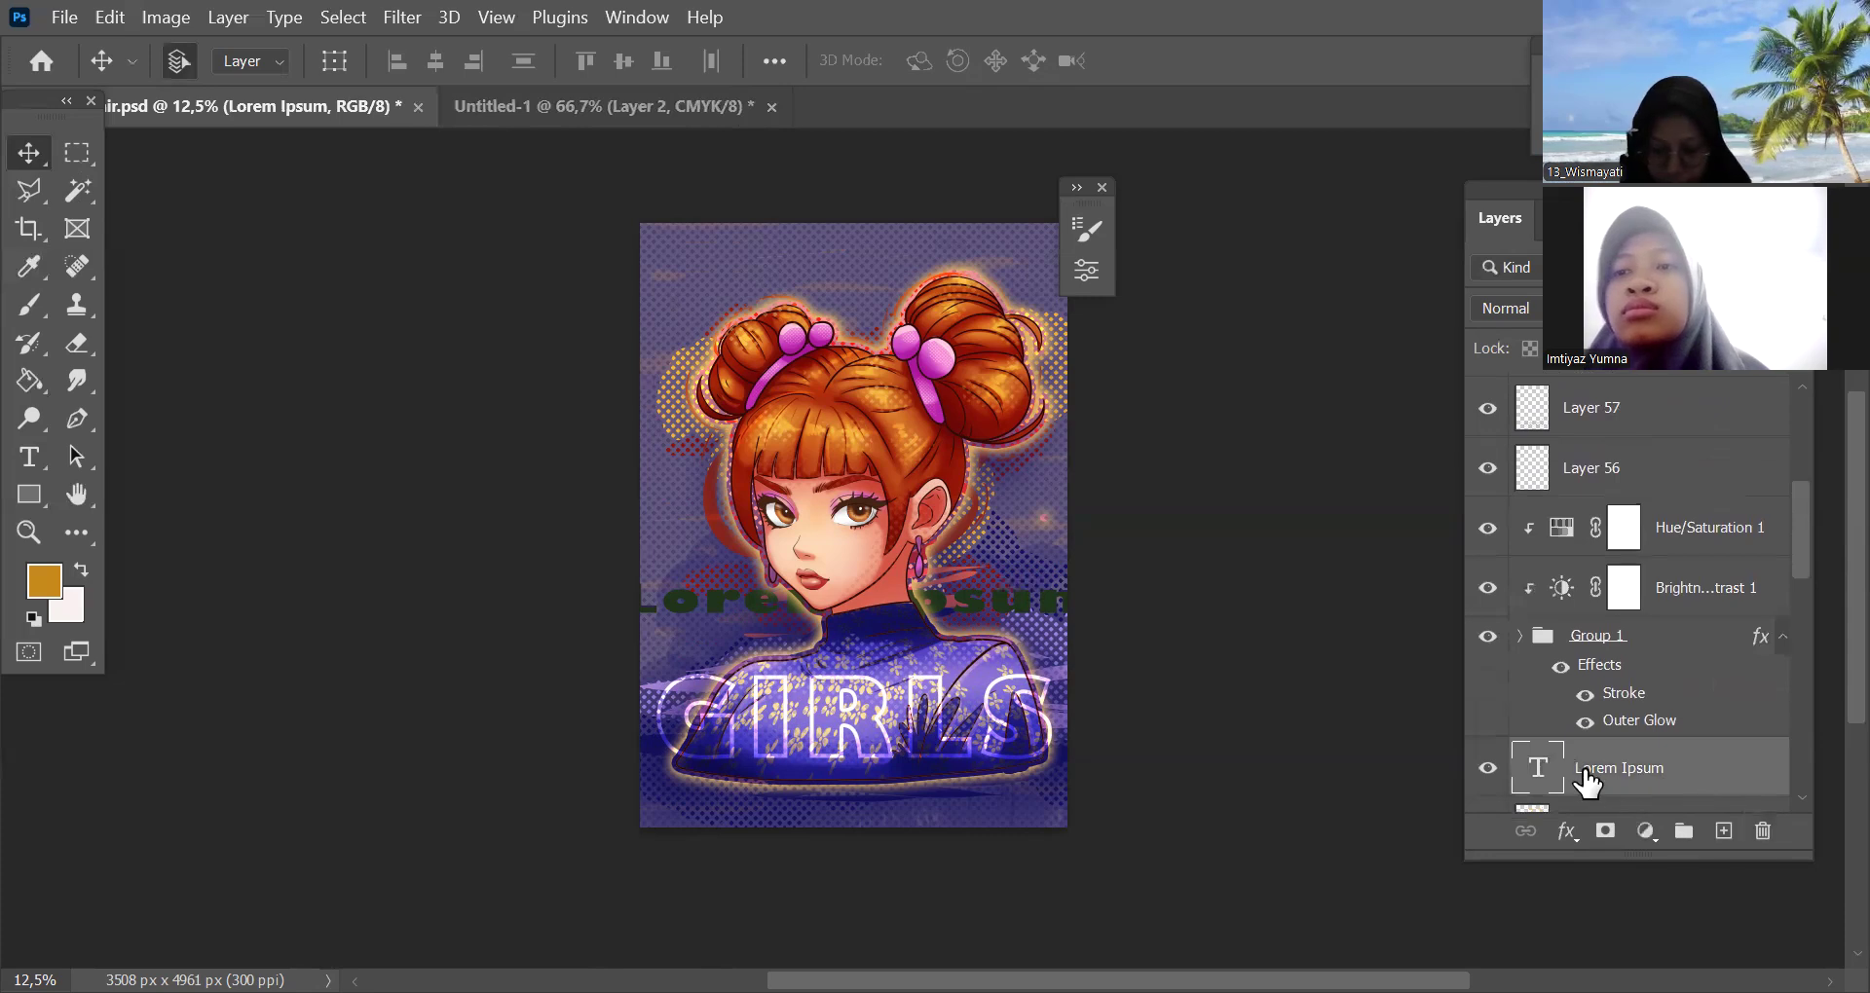
click(49, 464)
click(772, 594)
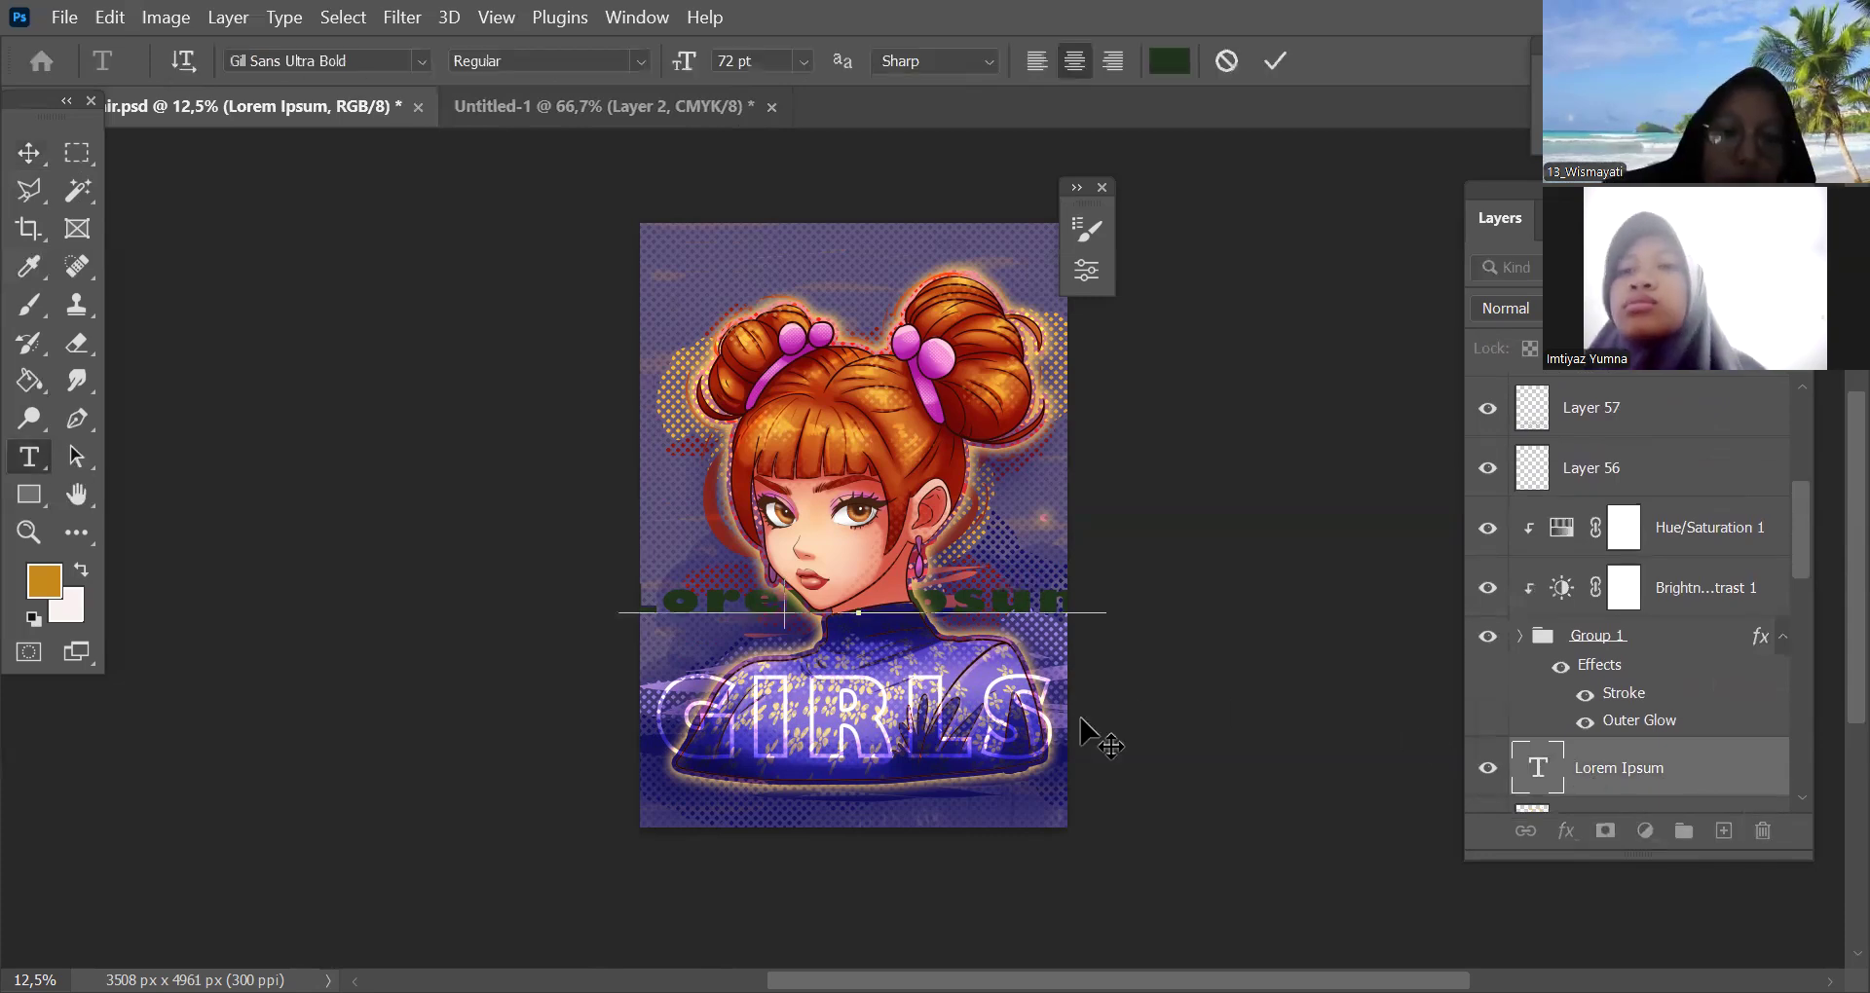
key(ctrl+a)
key(BackSpace)
text(STRONG)
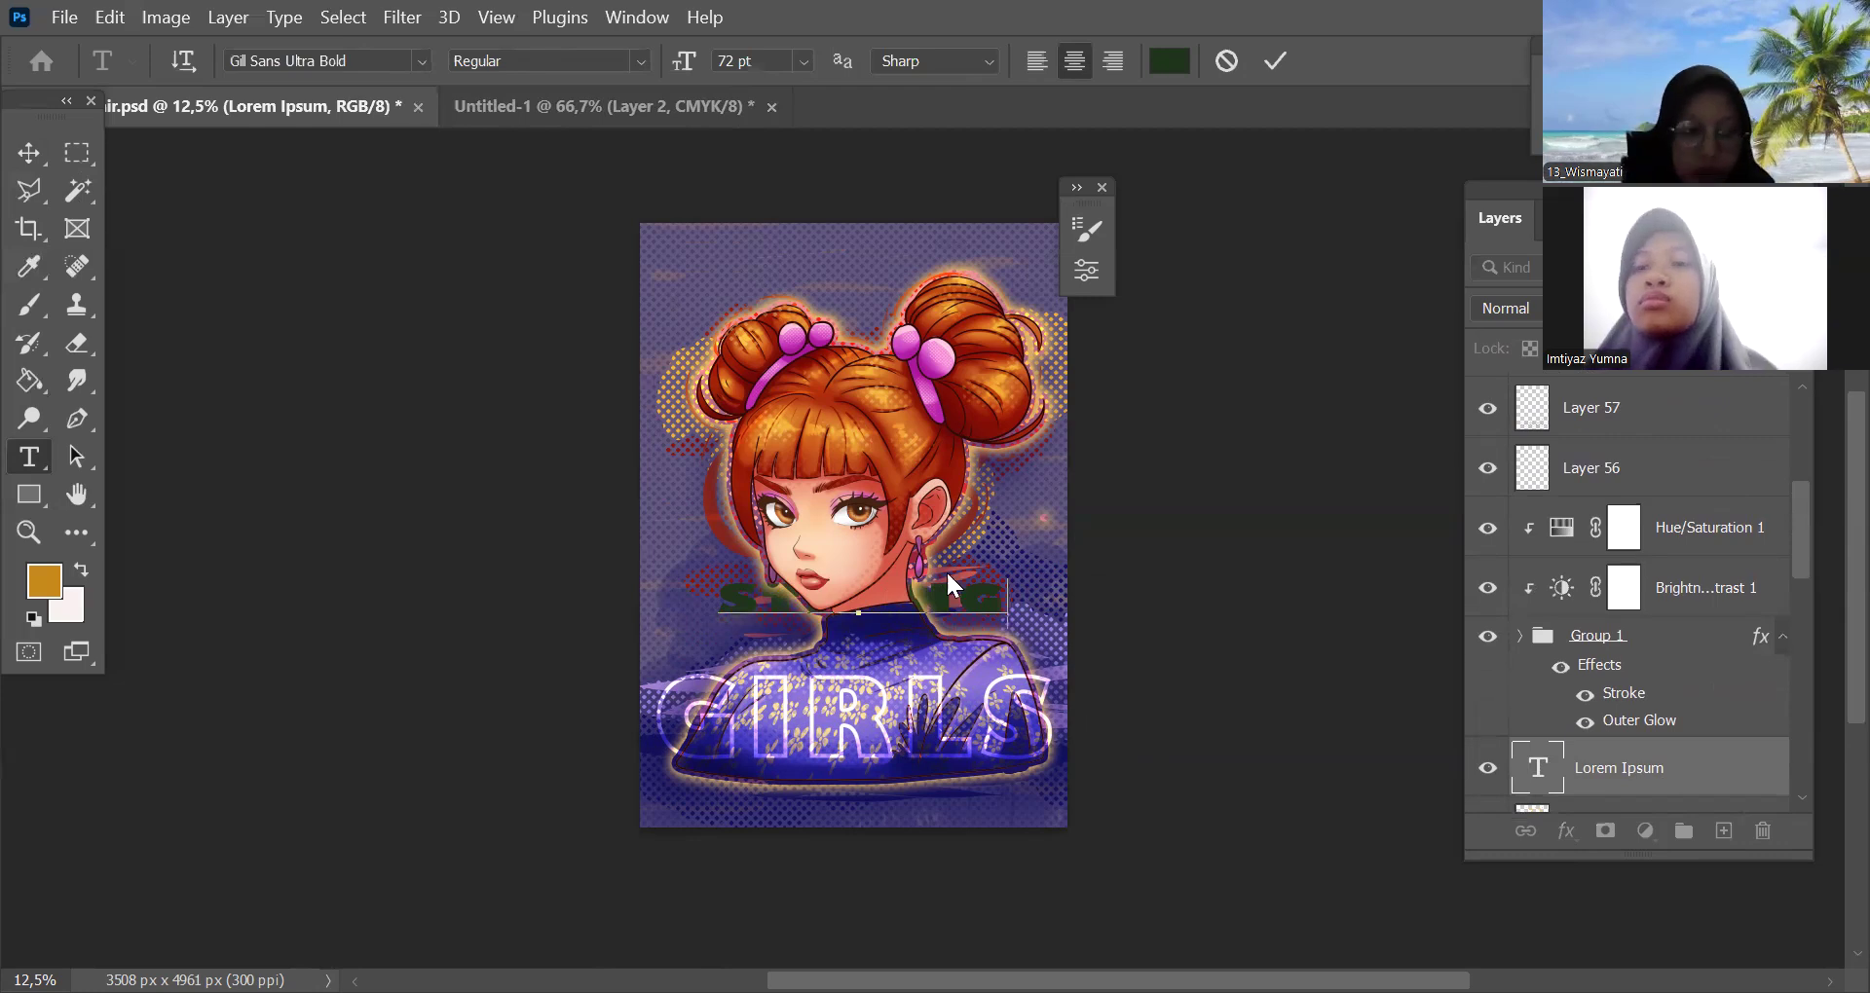
key(ctrl+Return)
Stretch the STRONG text to about 145% width and 392% height, and center it behind the head at about X 1760, Y 3207 px
key(ctrl+t)
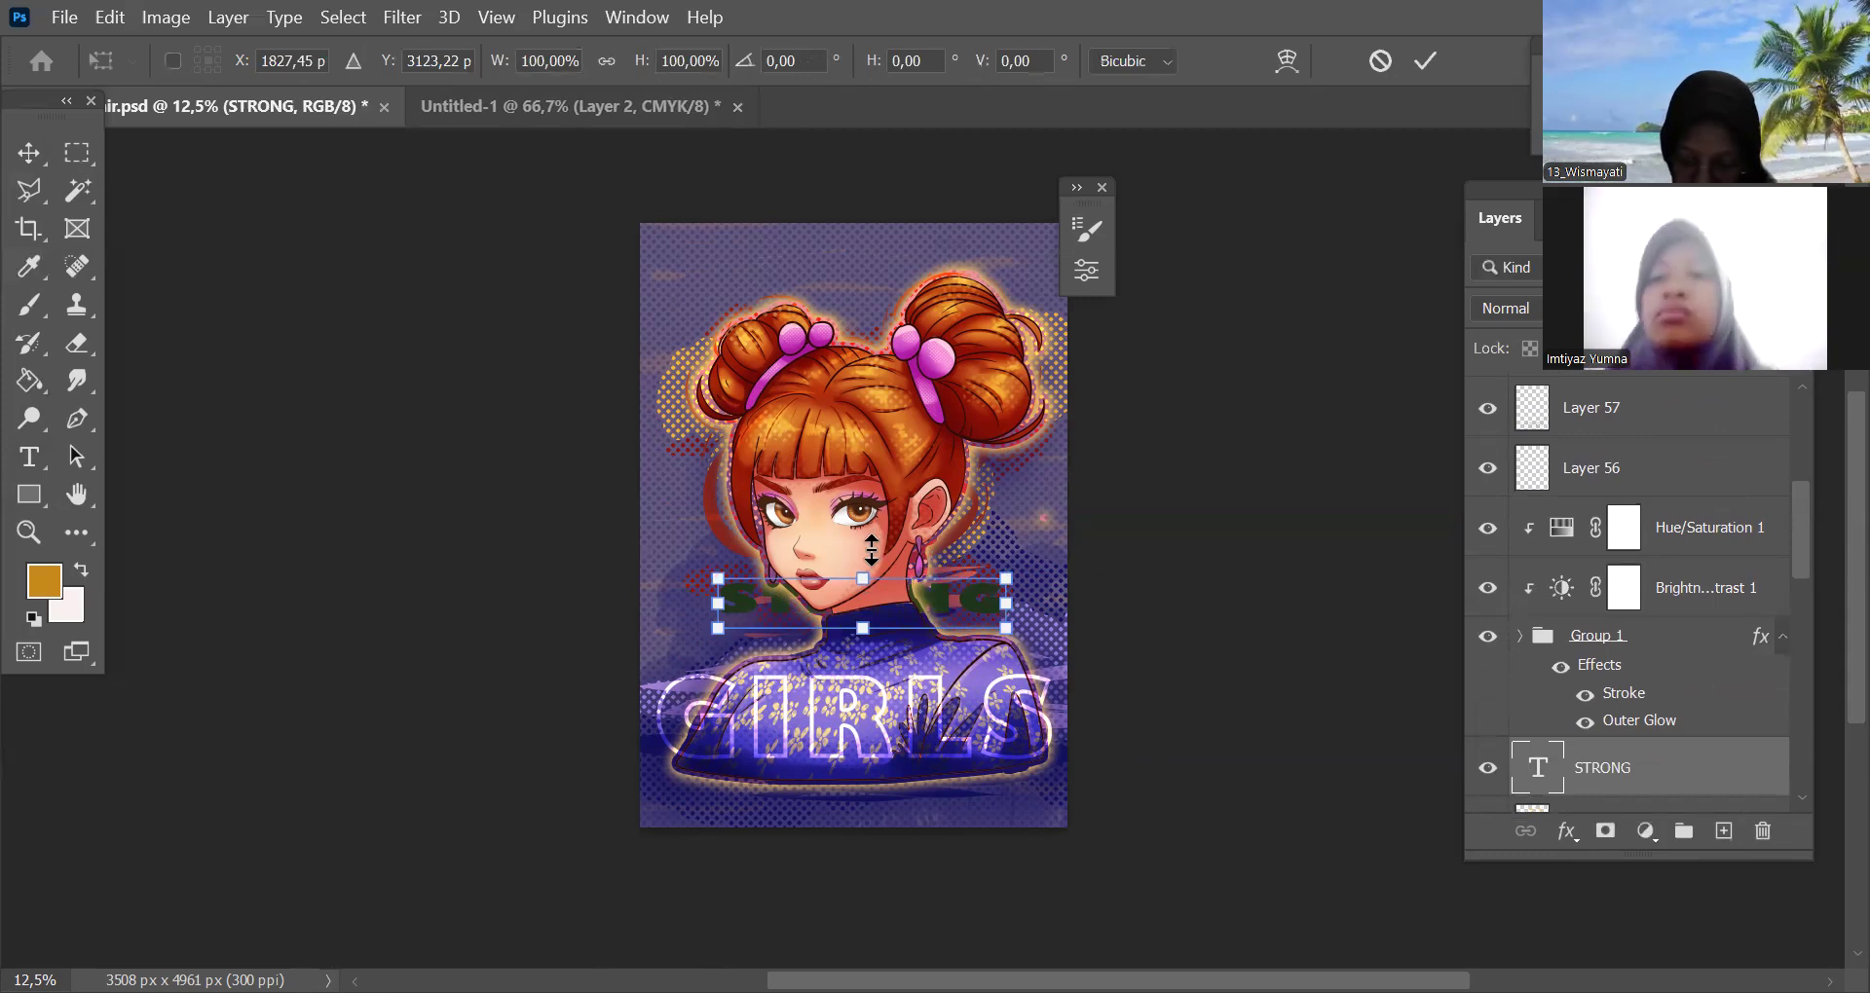
drag(862, 578, 862, 549)
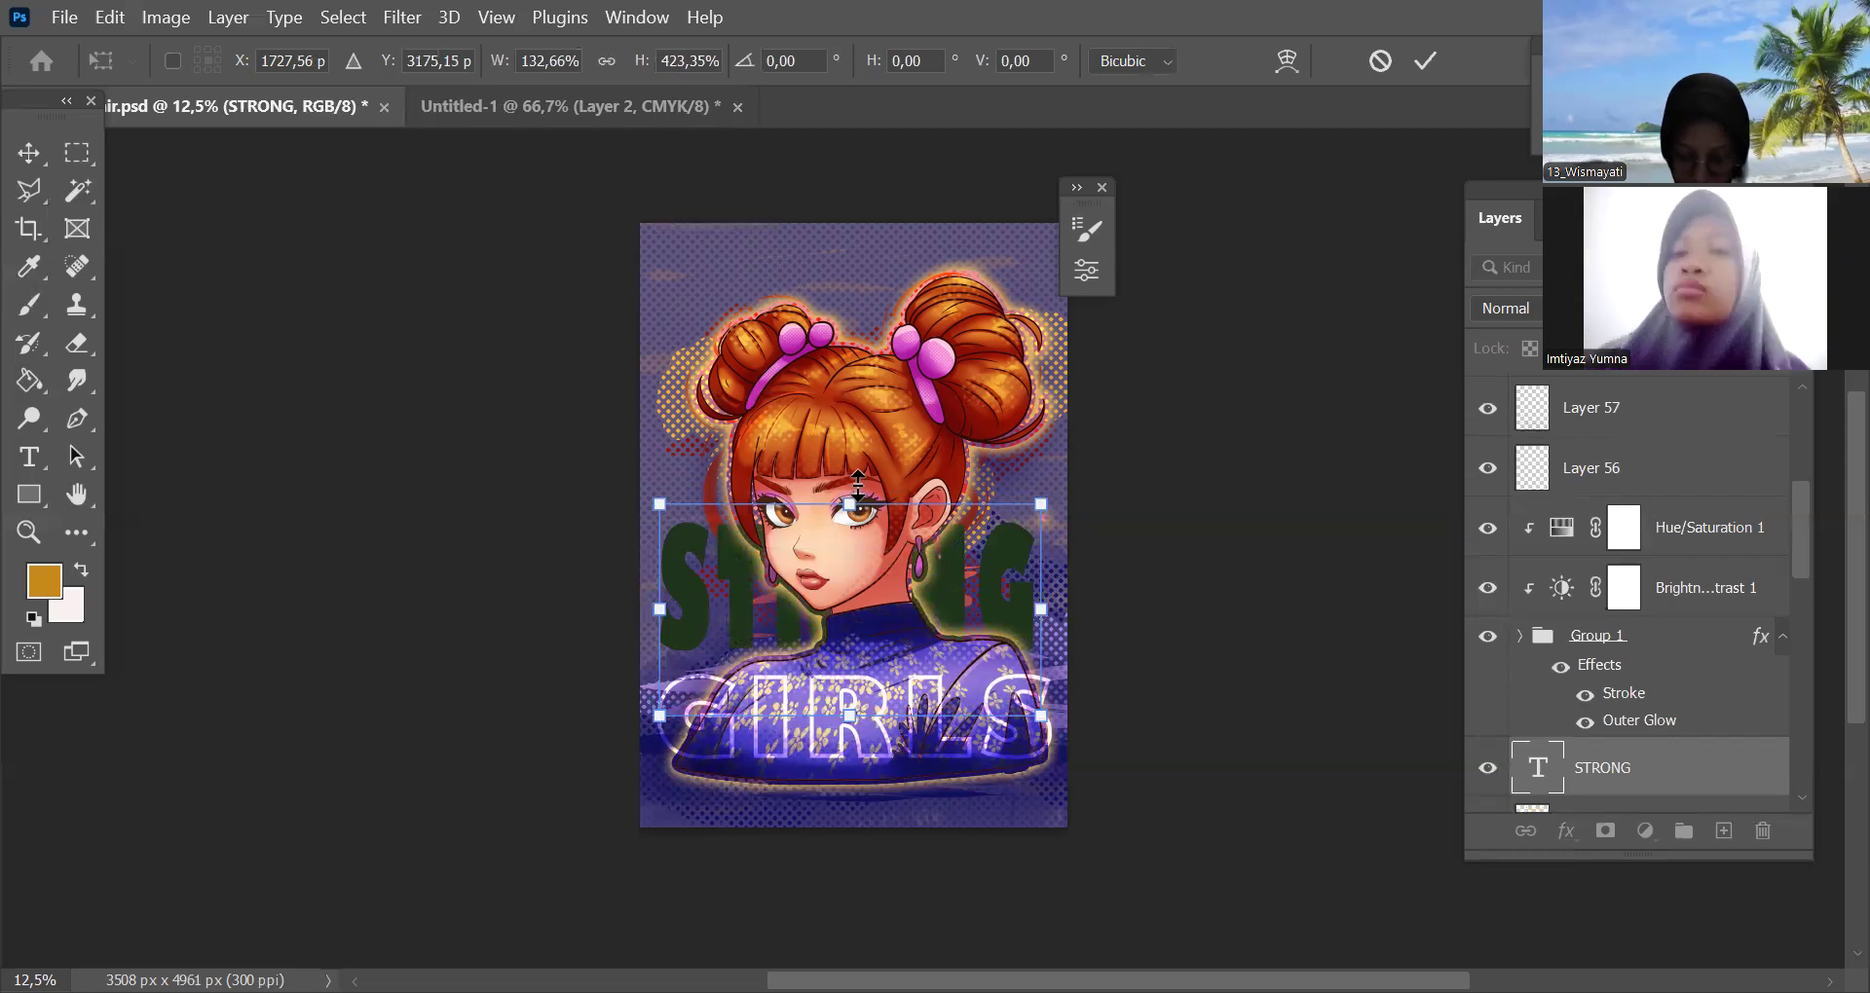
drag(858, 482, 852, 521)
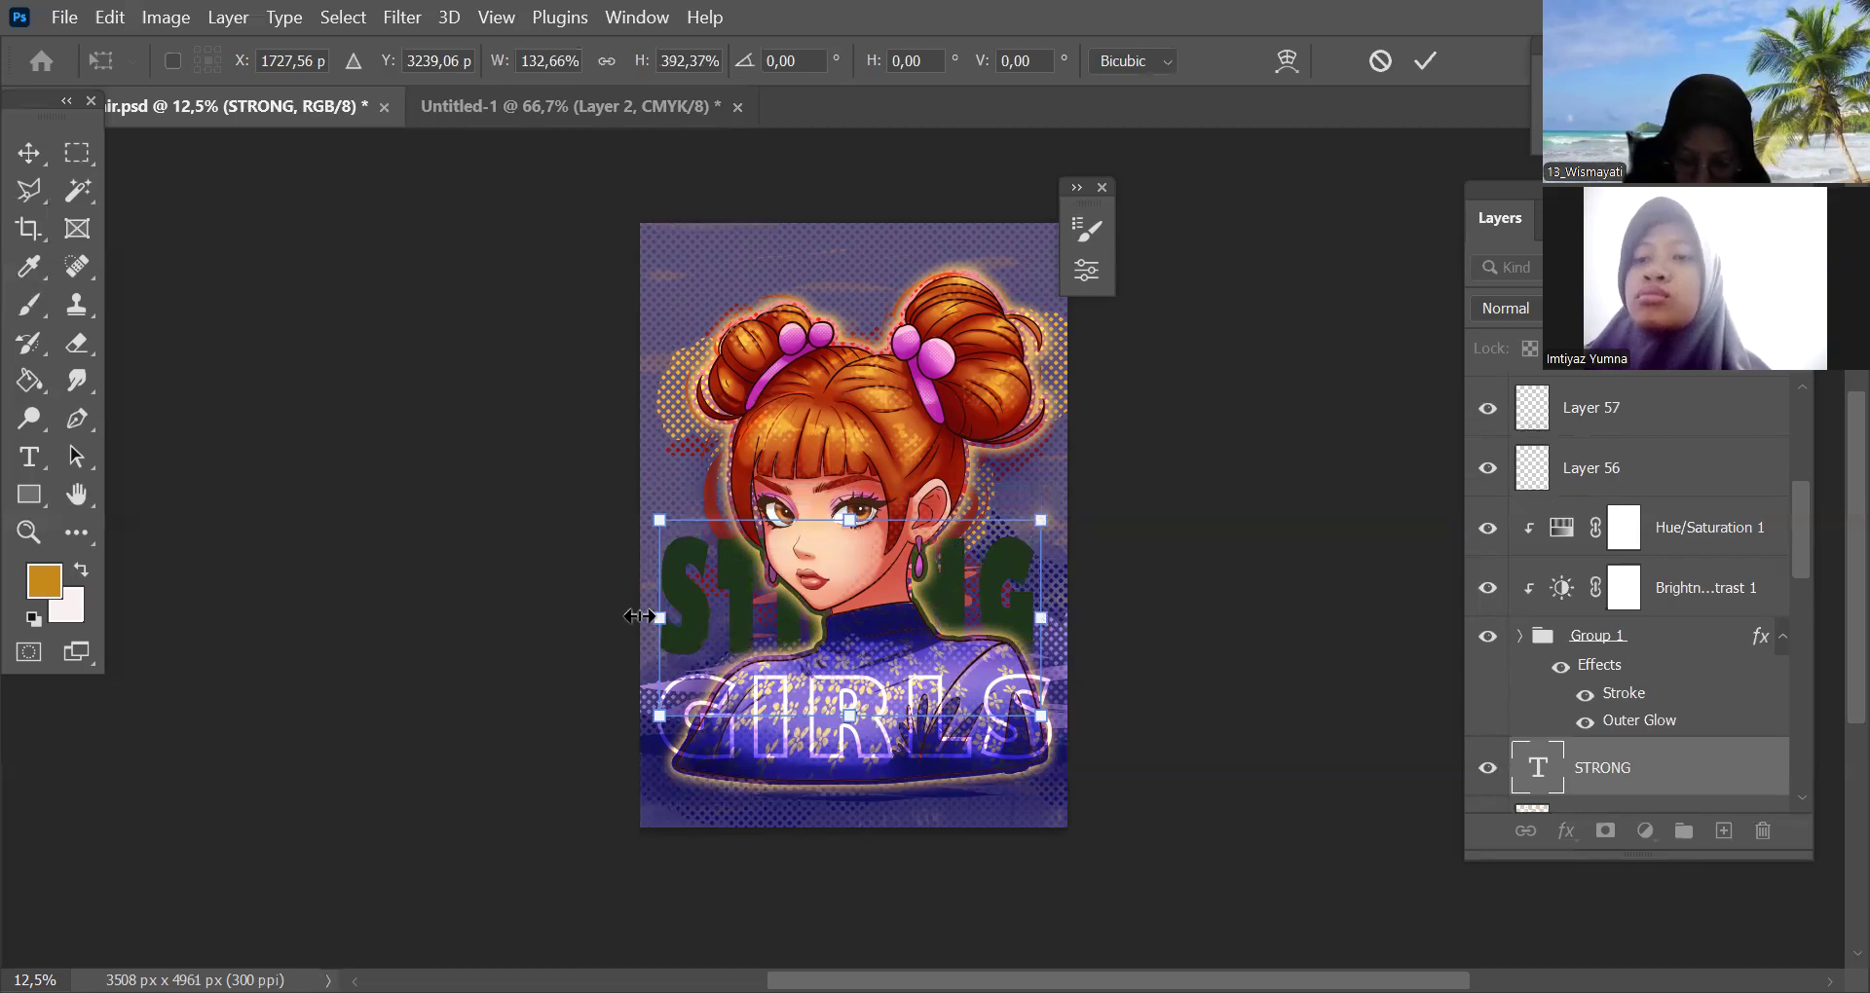
drag(643, 616, 622, 617)
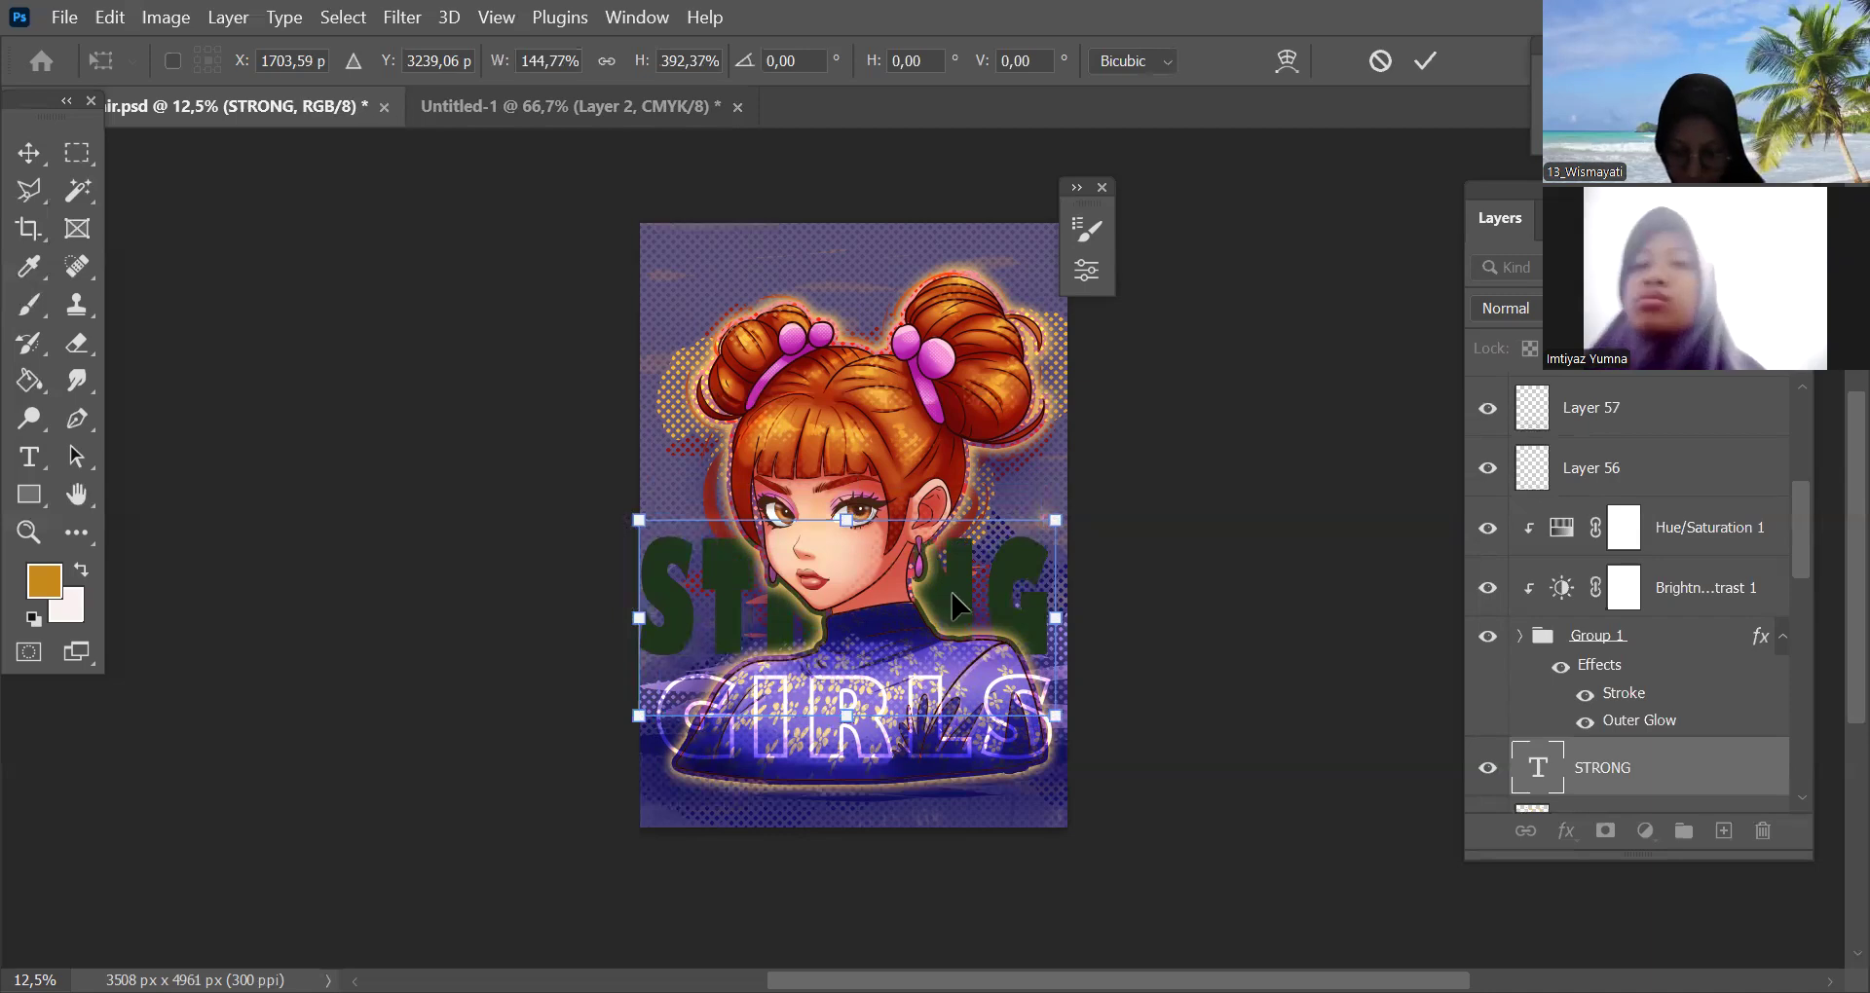
drag(1033, 594, 1040, 591)
key(Return)
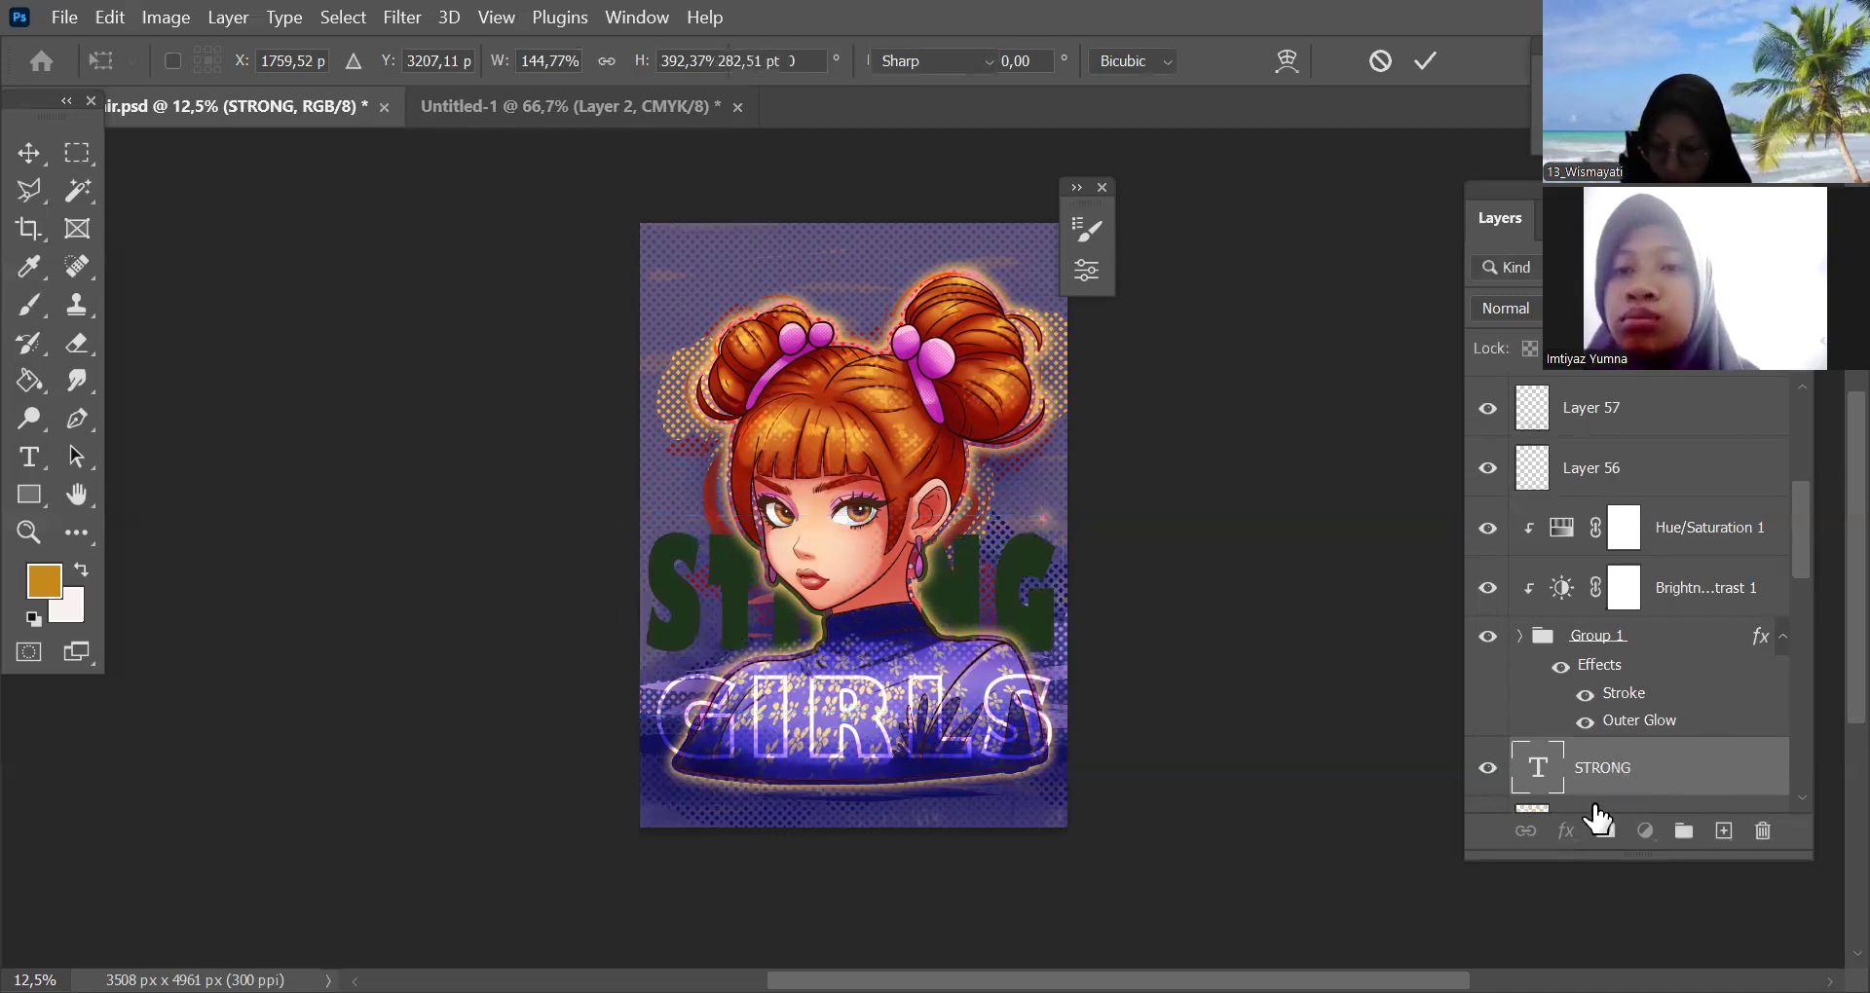
Apply a pink Color Overlay at 100% opacity with Normal blending to the STRONG text, and compare the artwork with and without it
key(t)
click(1568, 836)
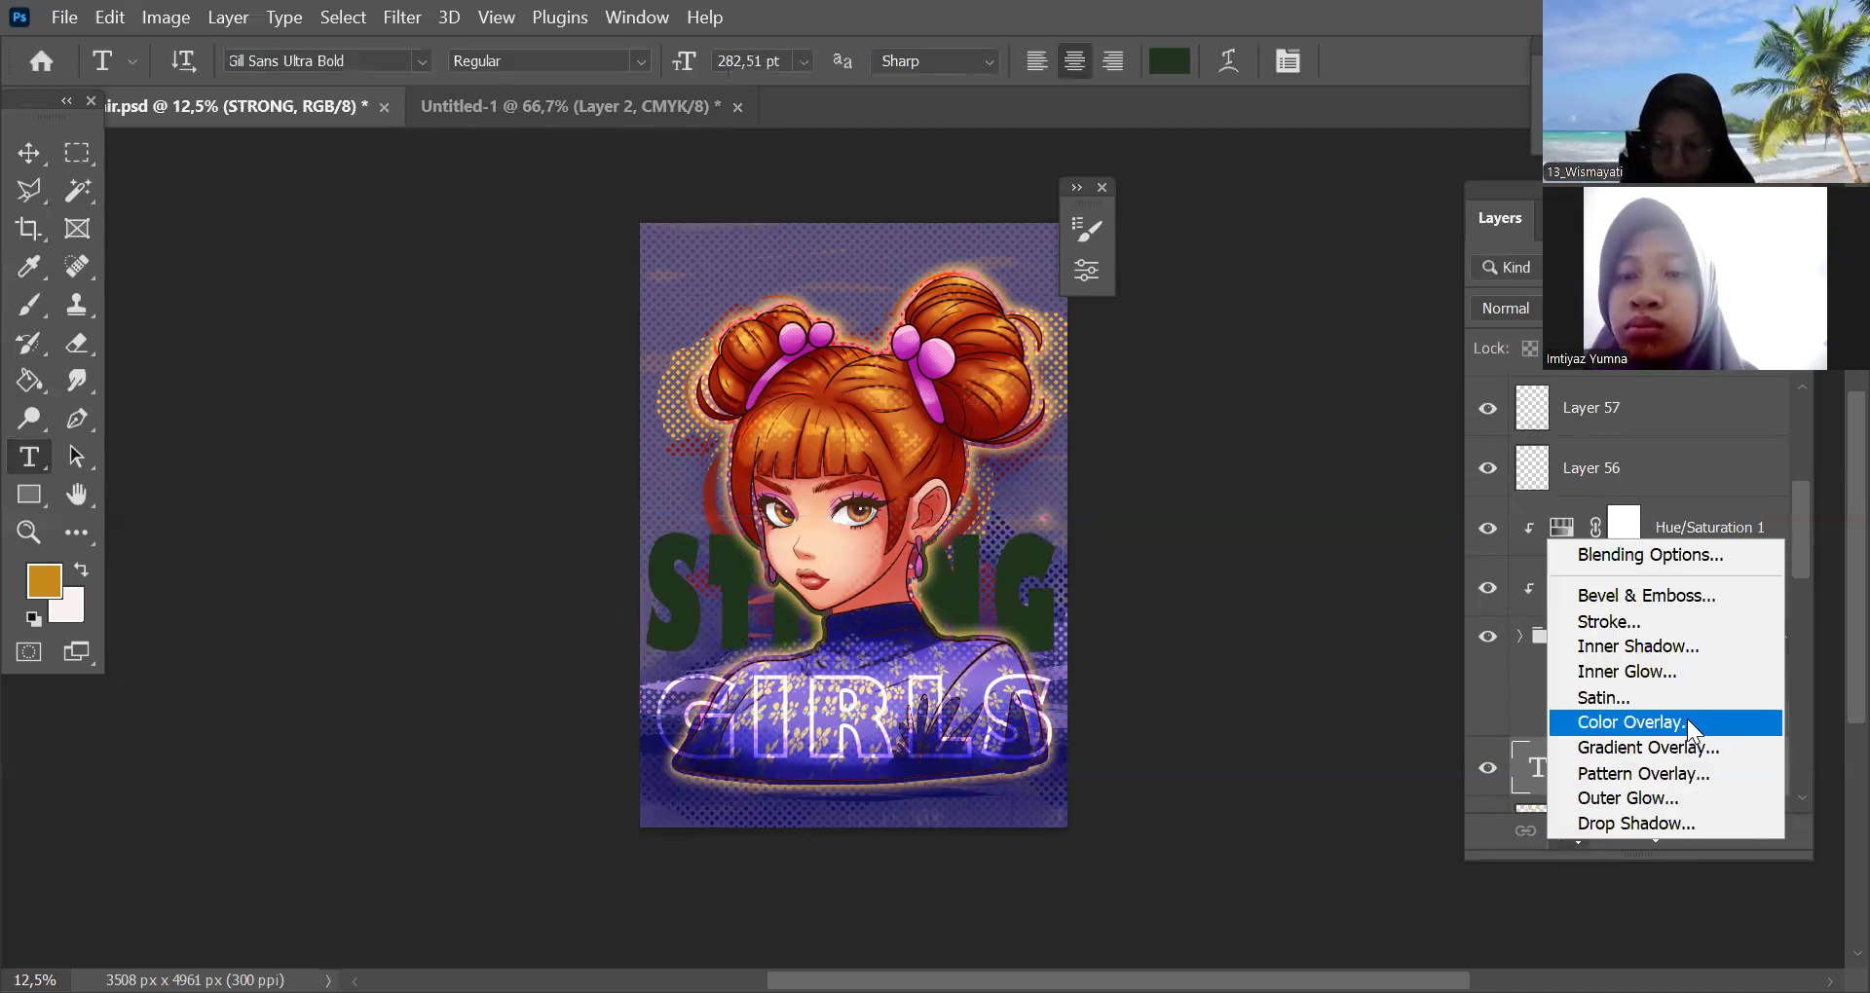
click(1689, 720)
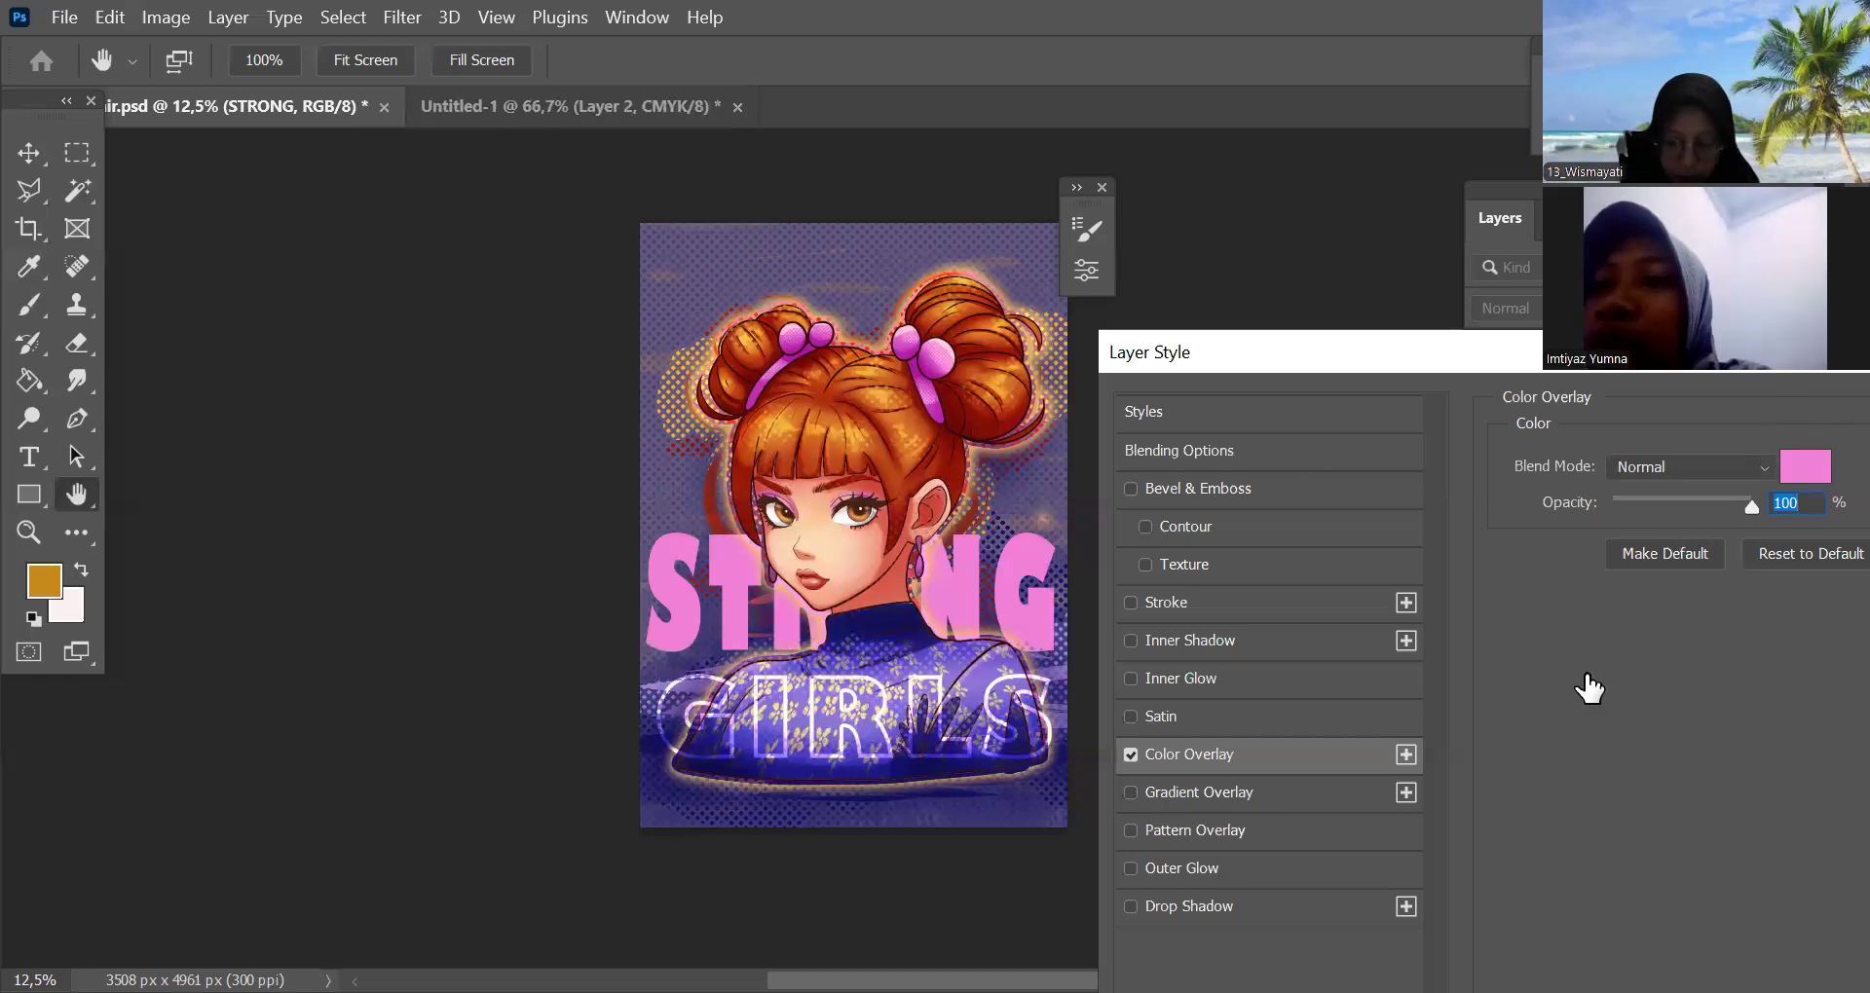
key(Return)
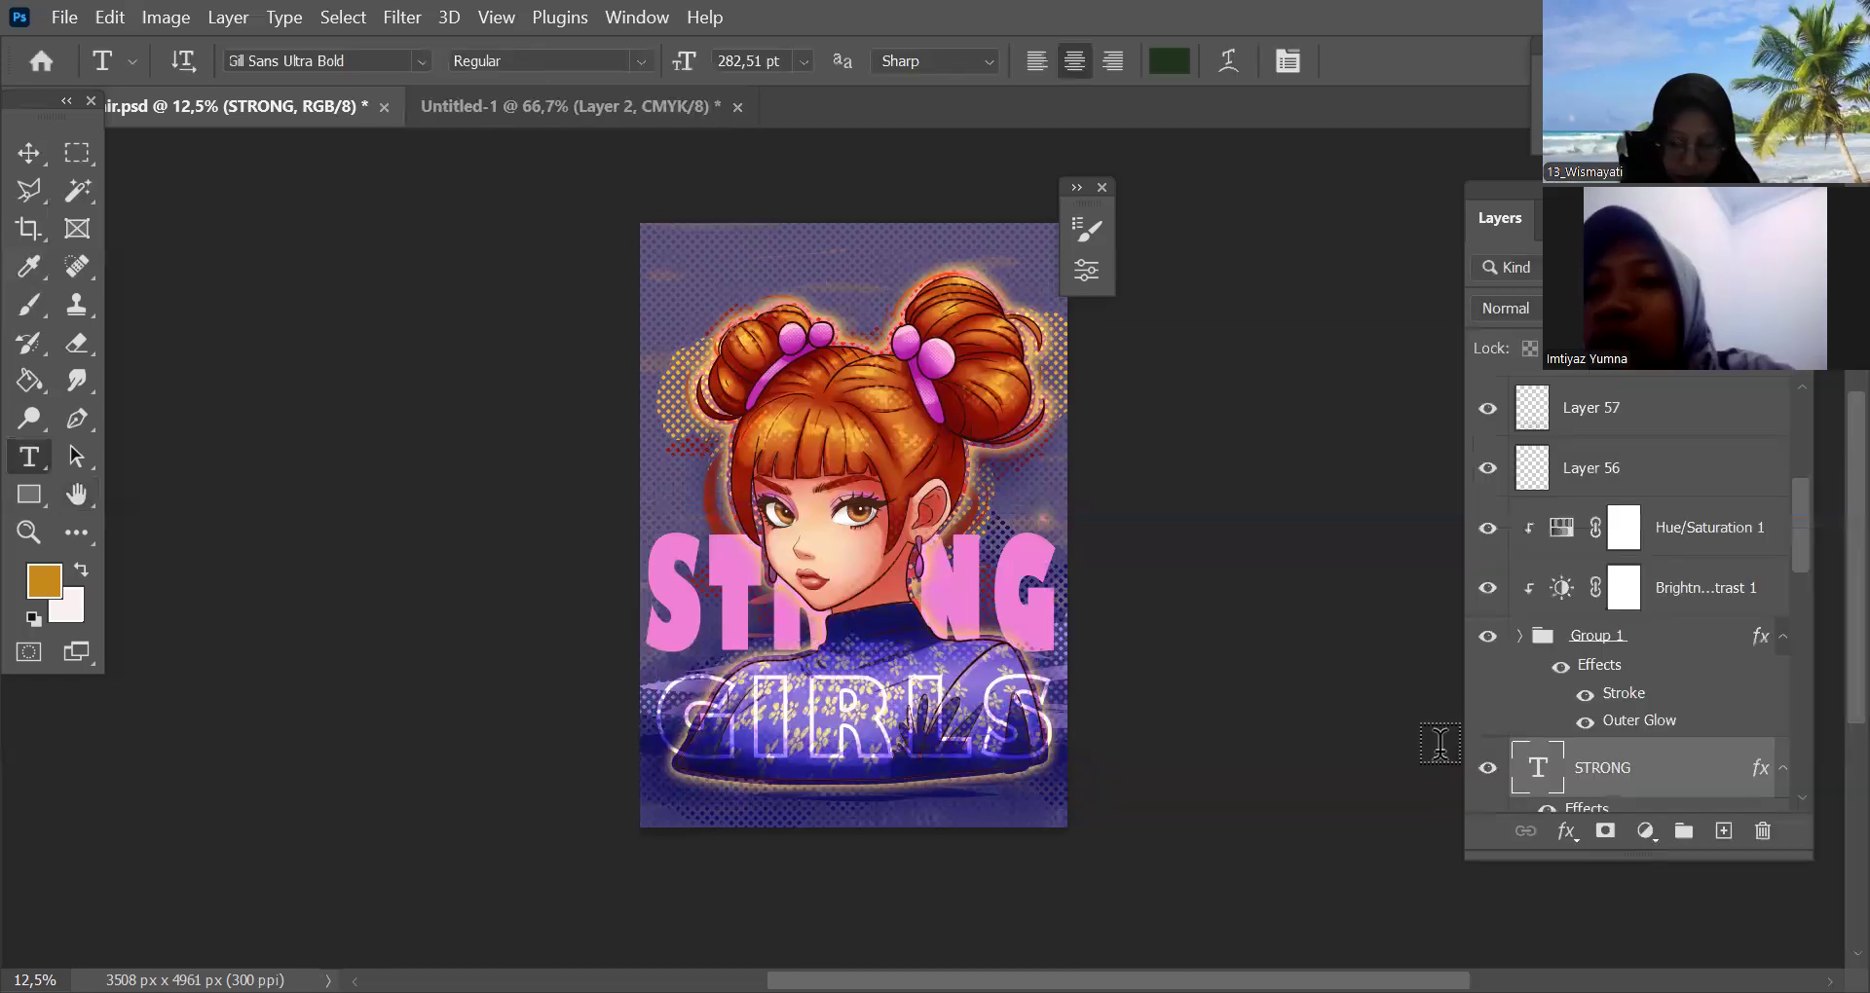
click(1489, 770)
click(1488, 770)
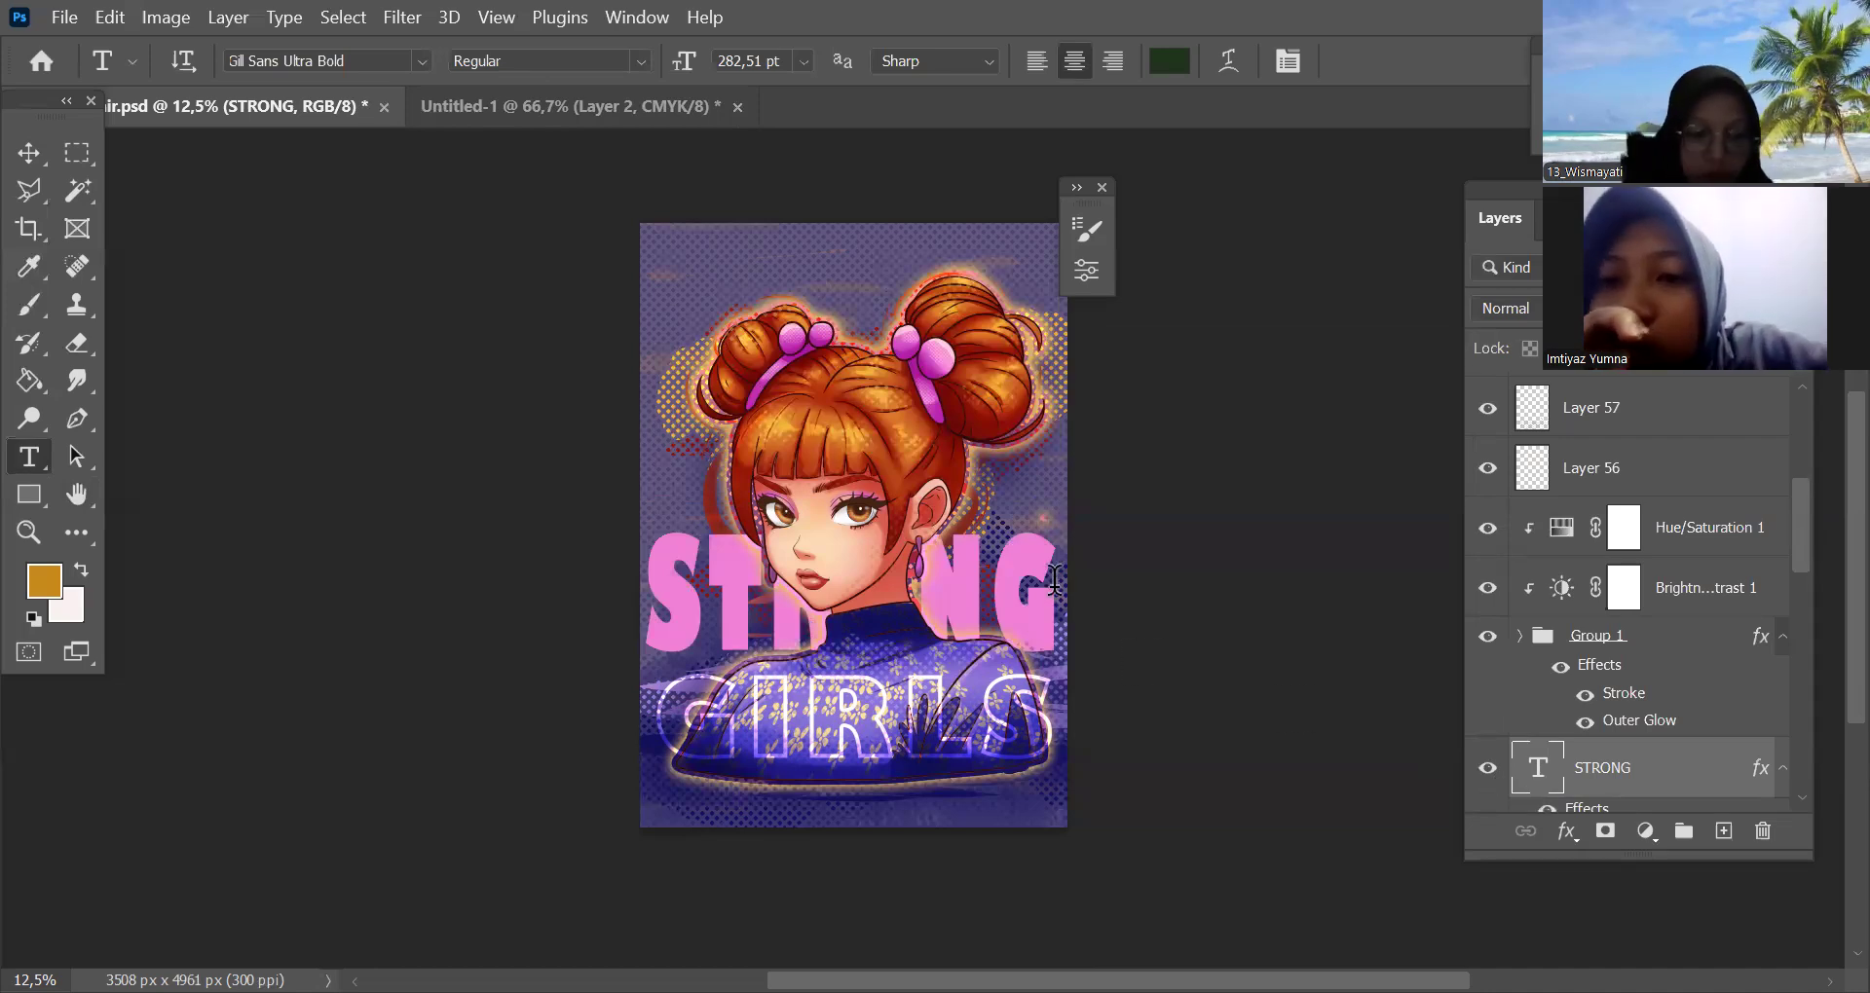
Resize the STRONG text to about 96% width and 50% height, and position it above GIRLS at about X 1784, Y 3311 px
key(ctrl+t)
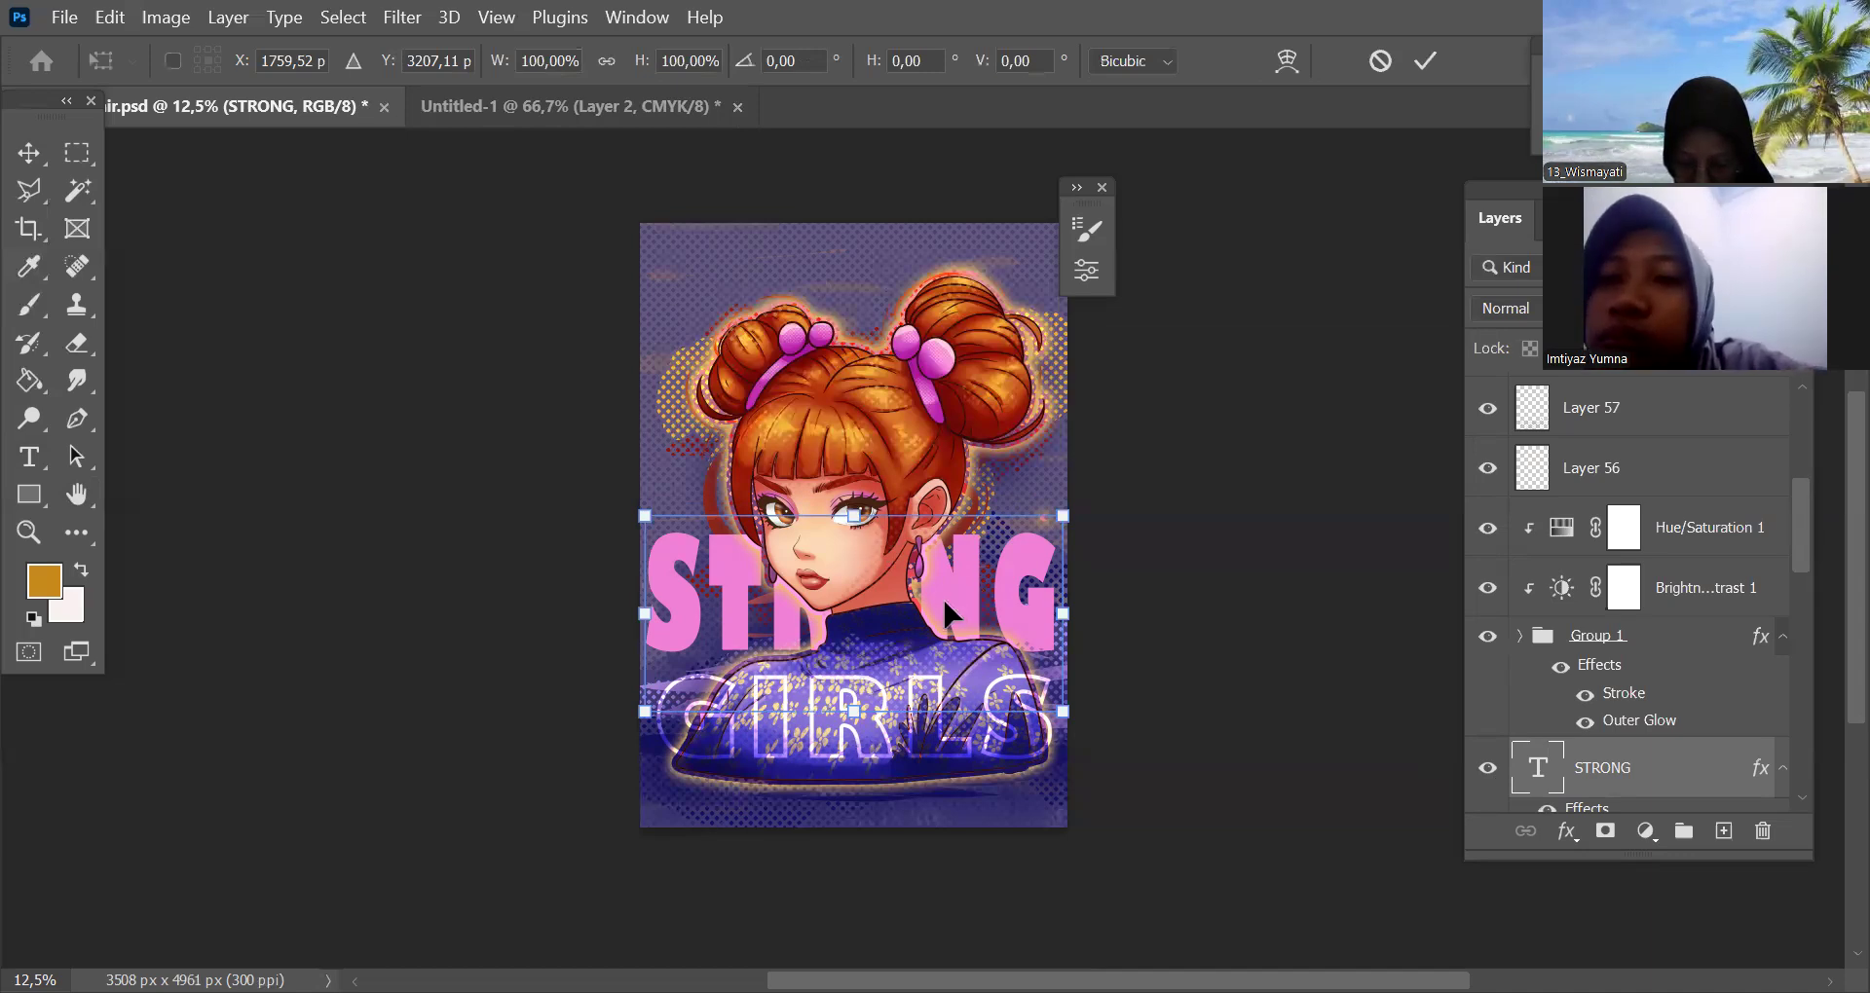
drag(943, 598, 995, 628)
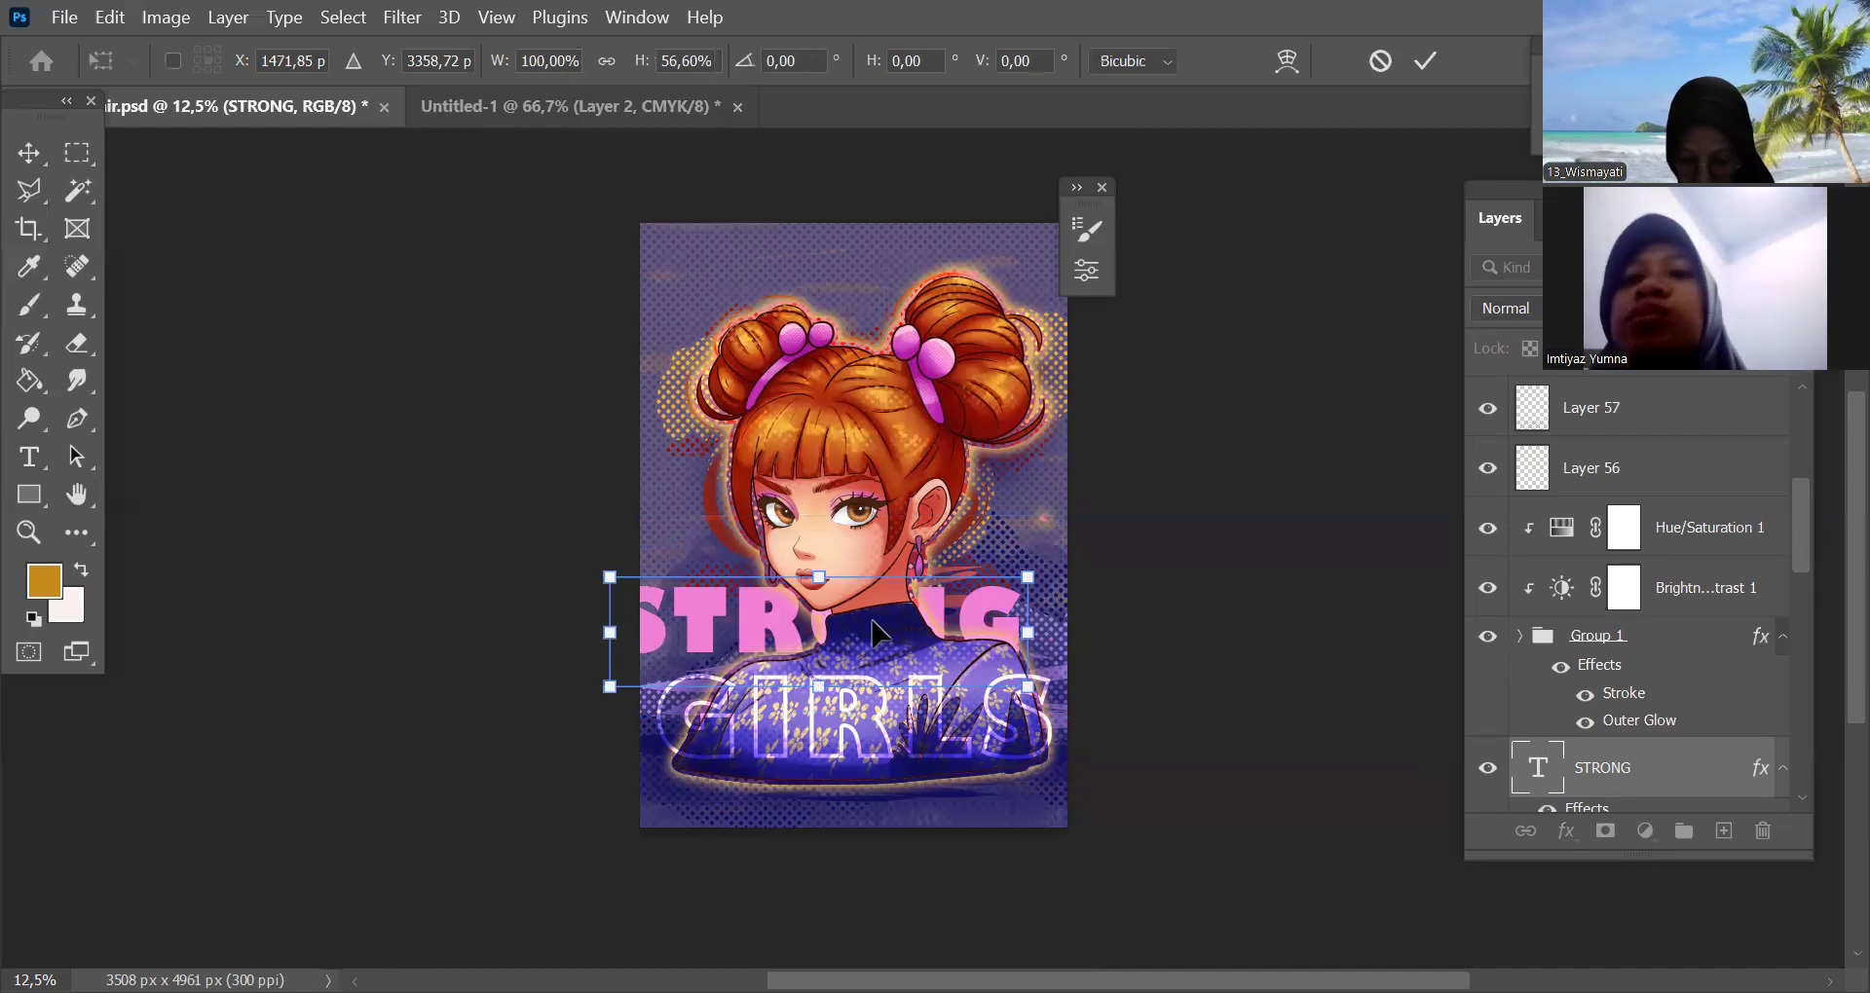
key(ctrl+z)
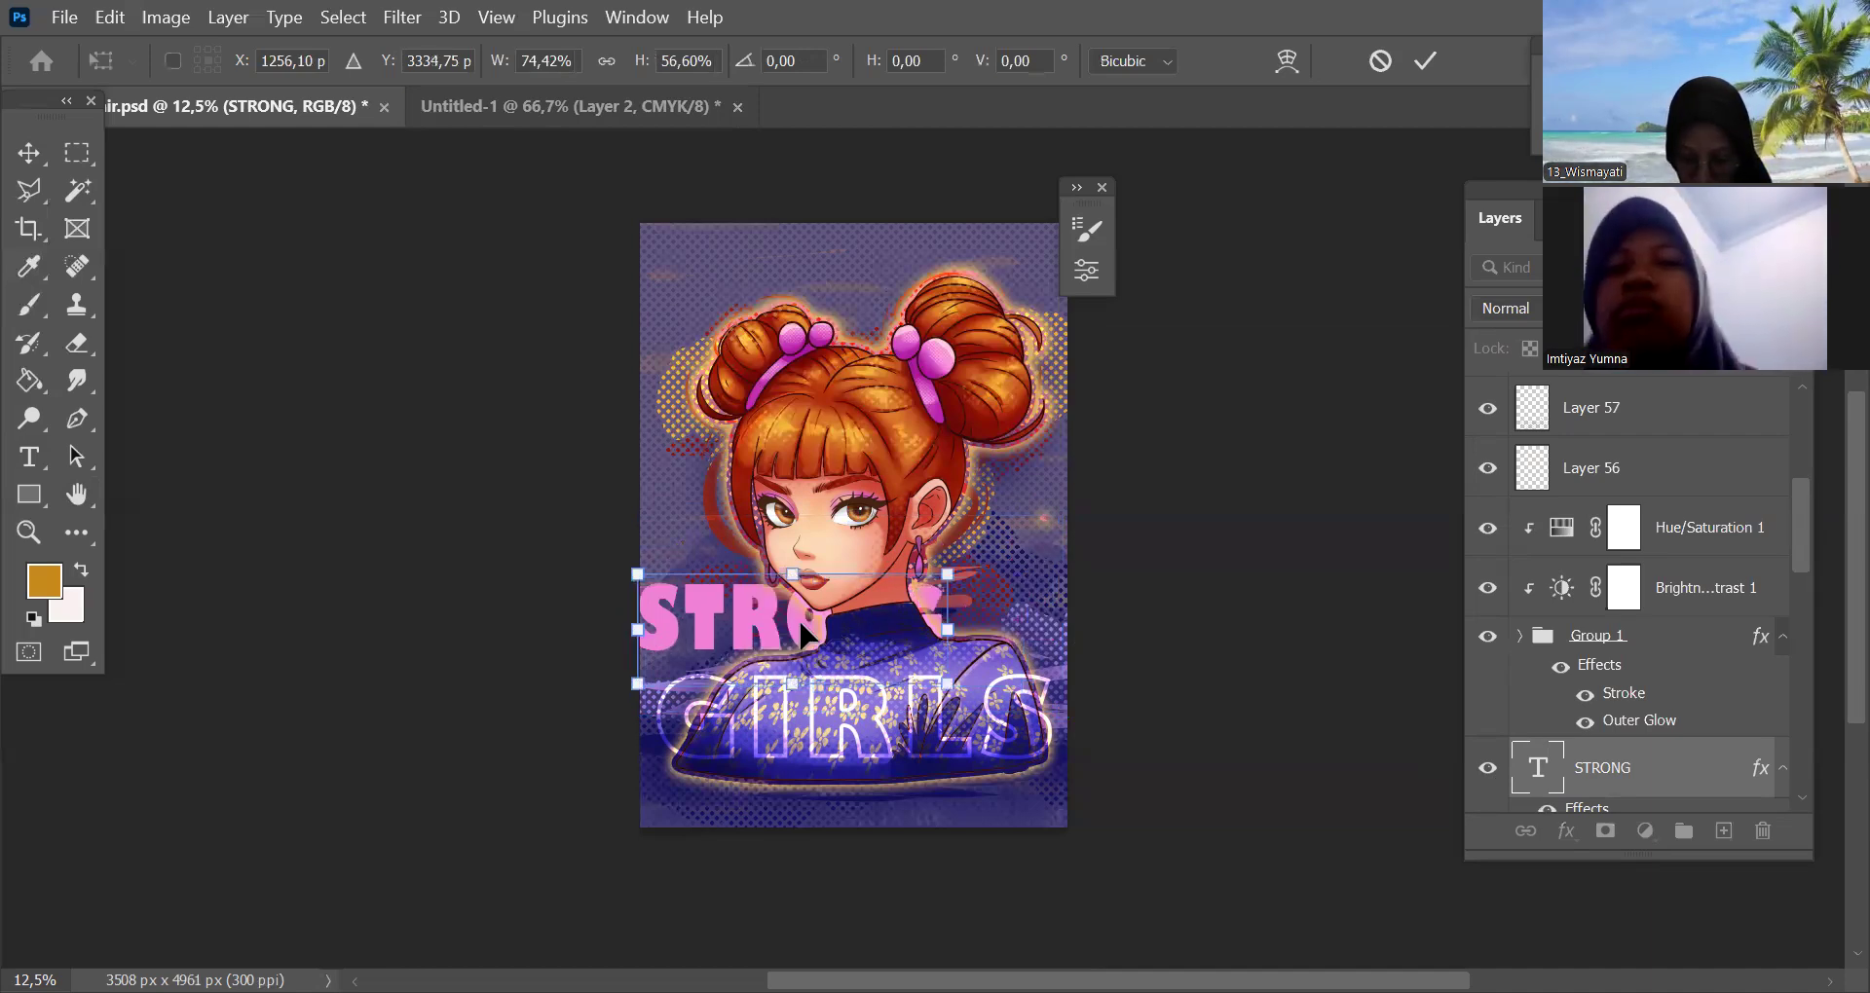
key(ctrl+z)
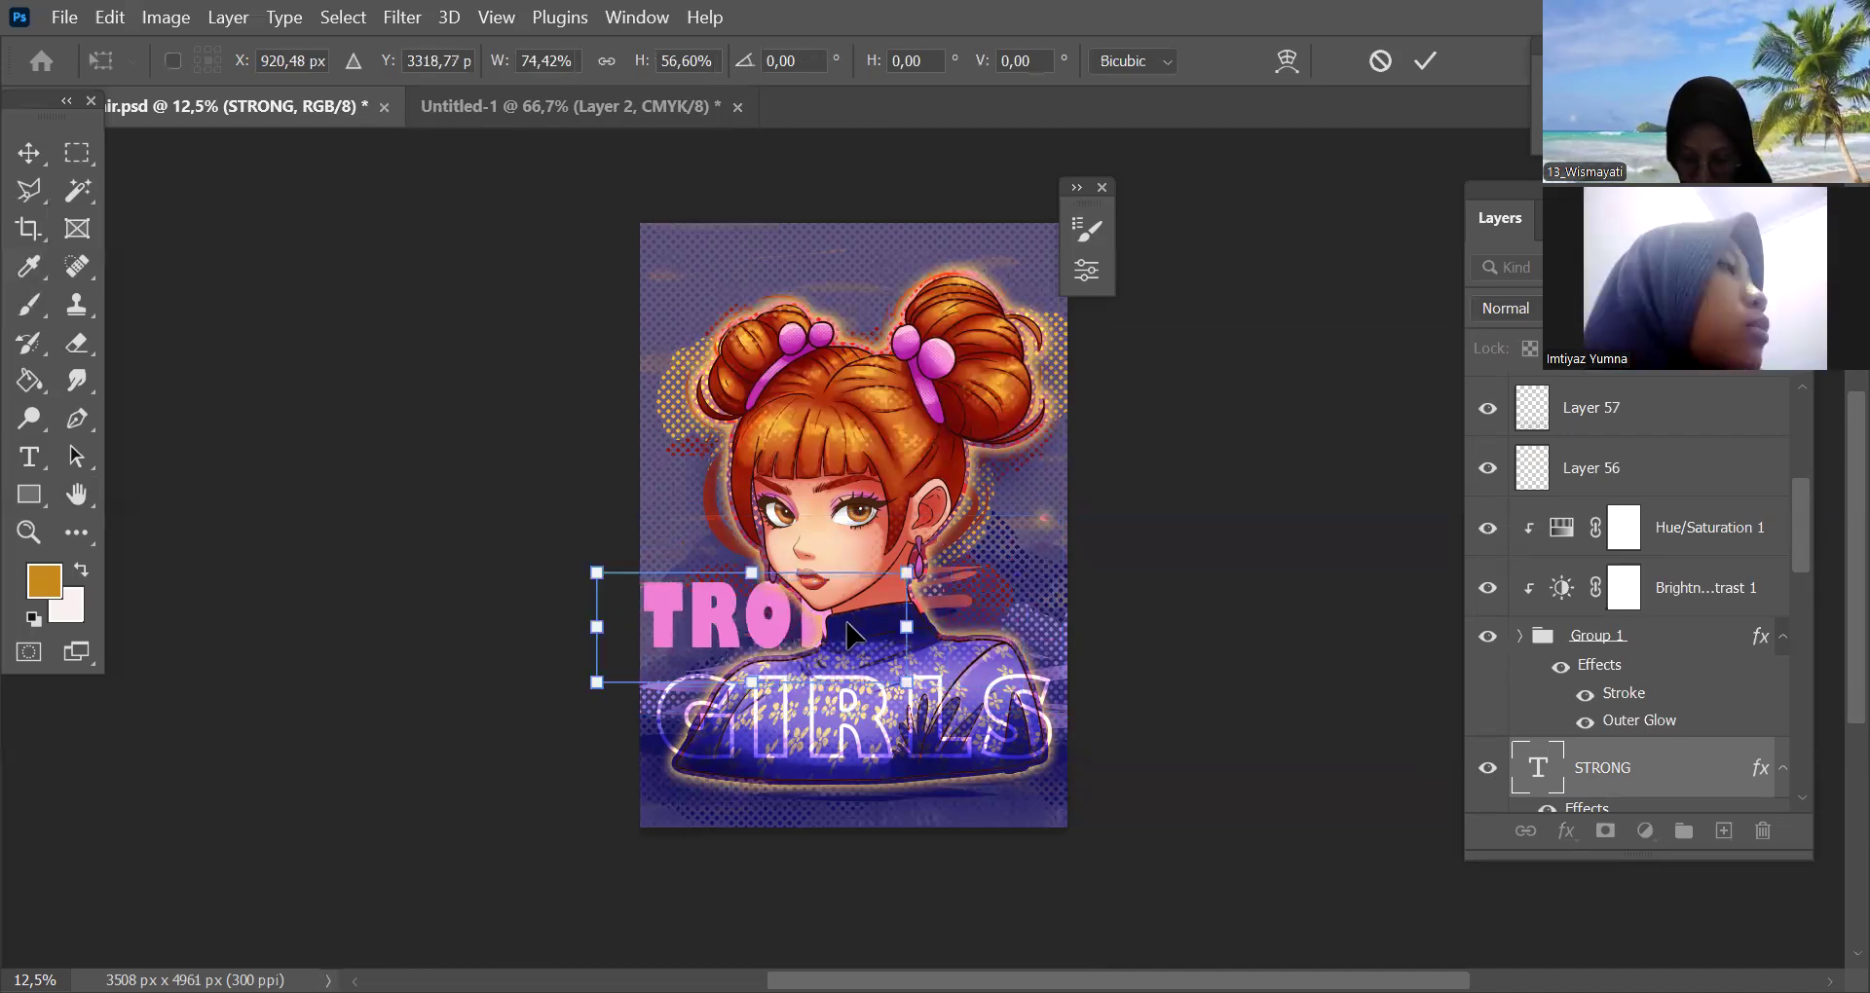
drag(847, 633, 904, 630)
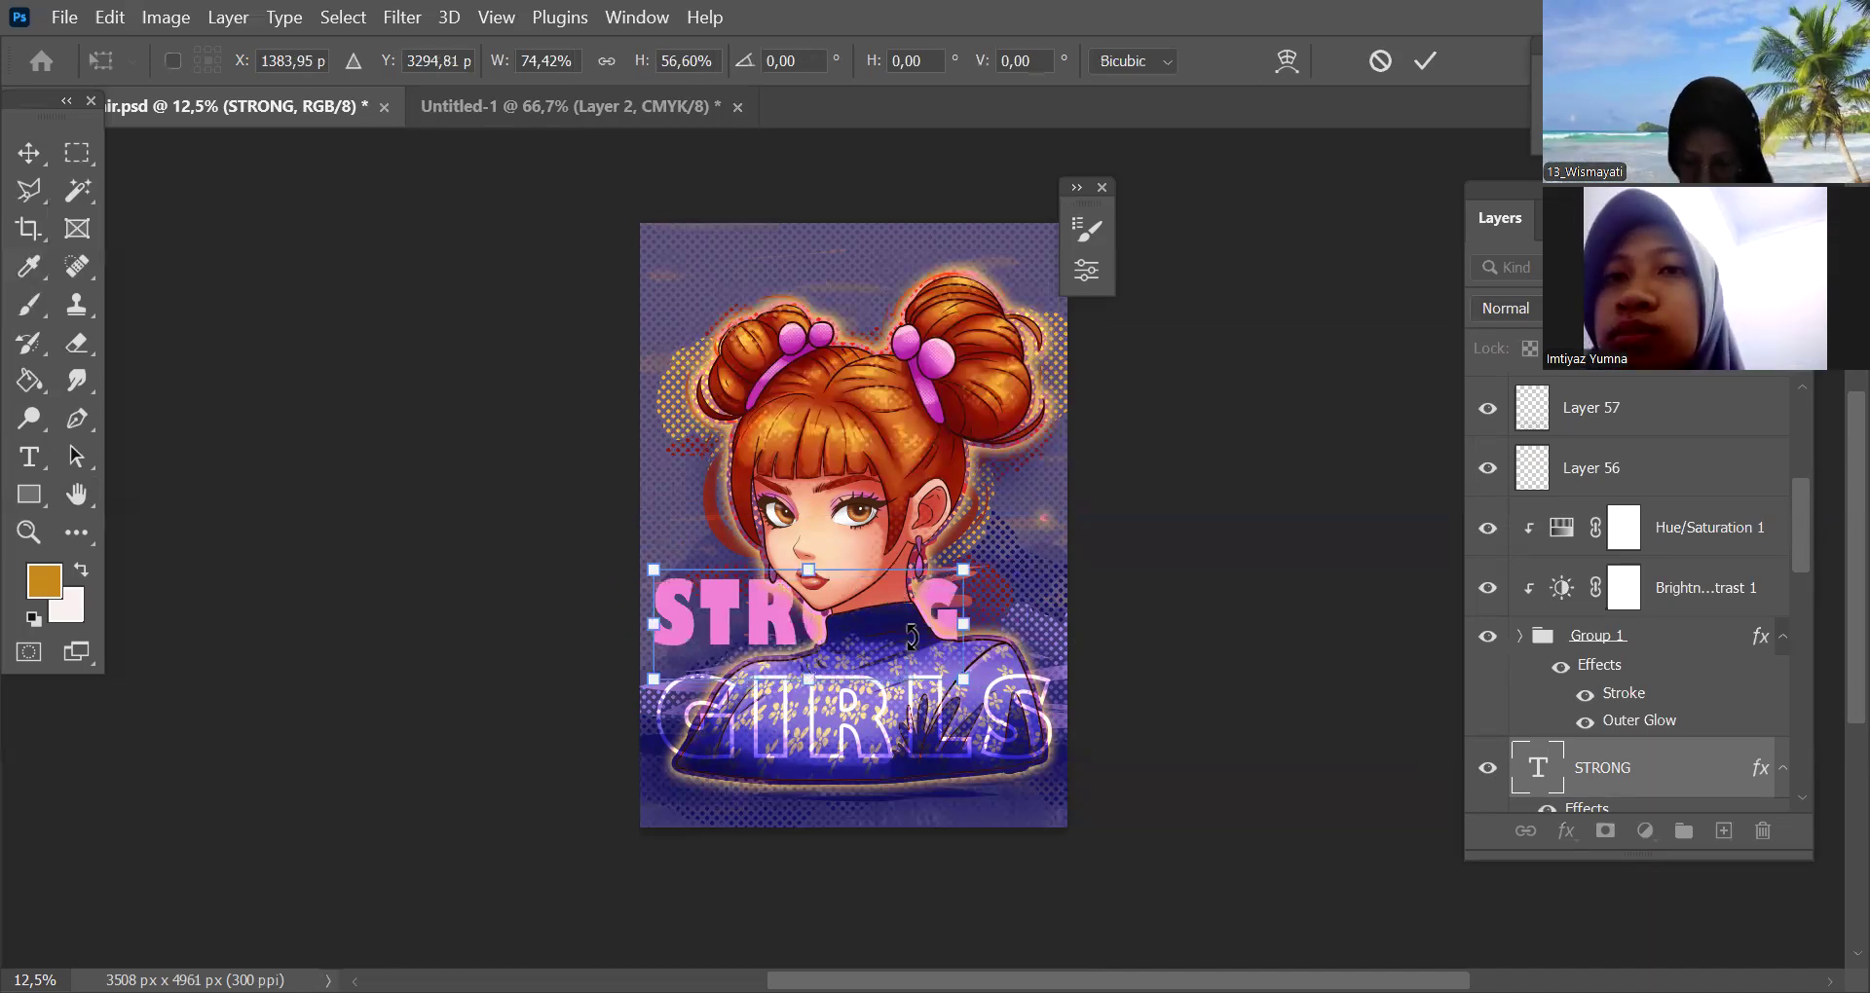
drag(963, 569, 908, 596)
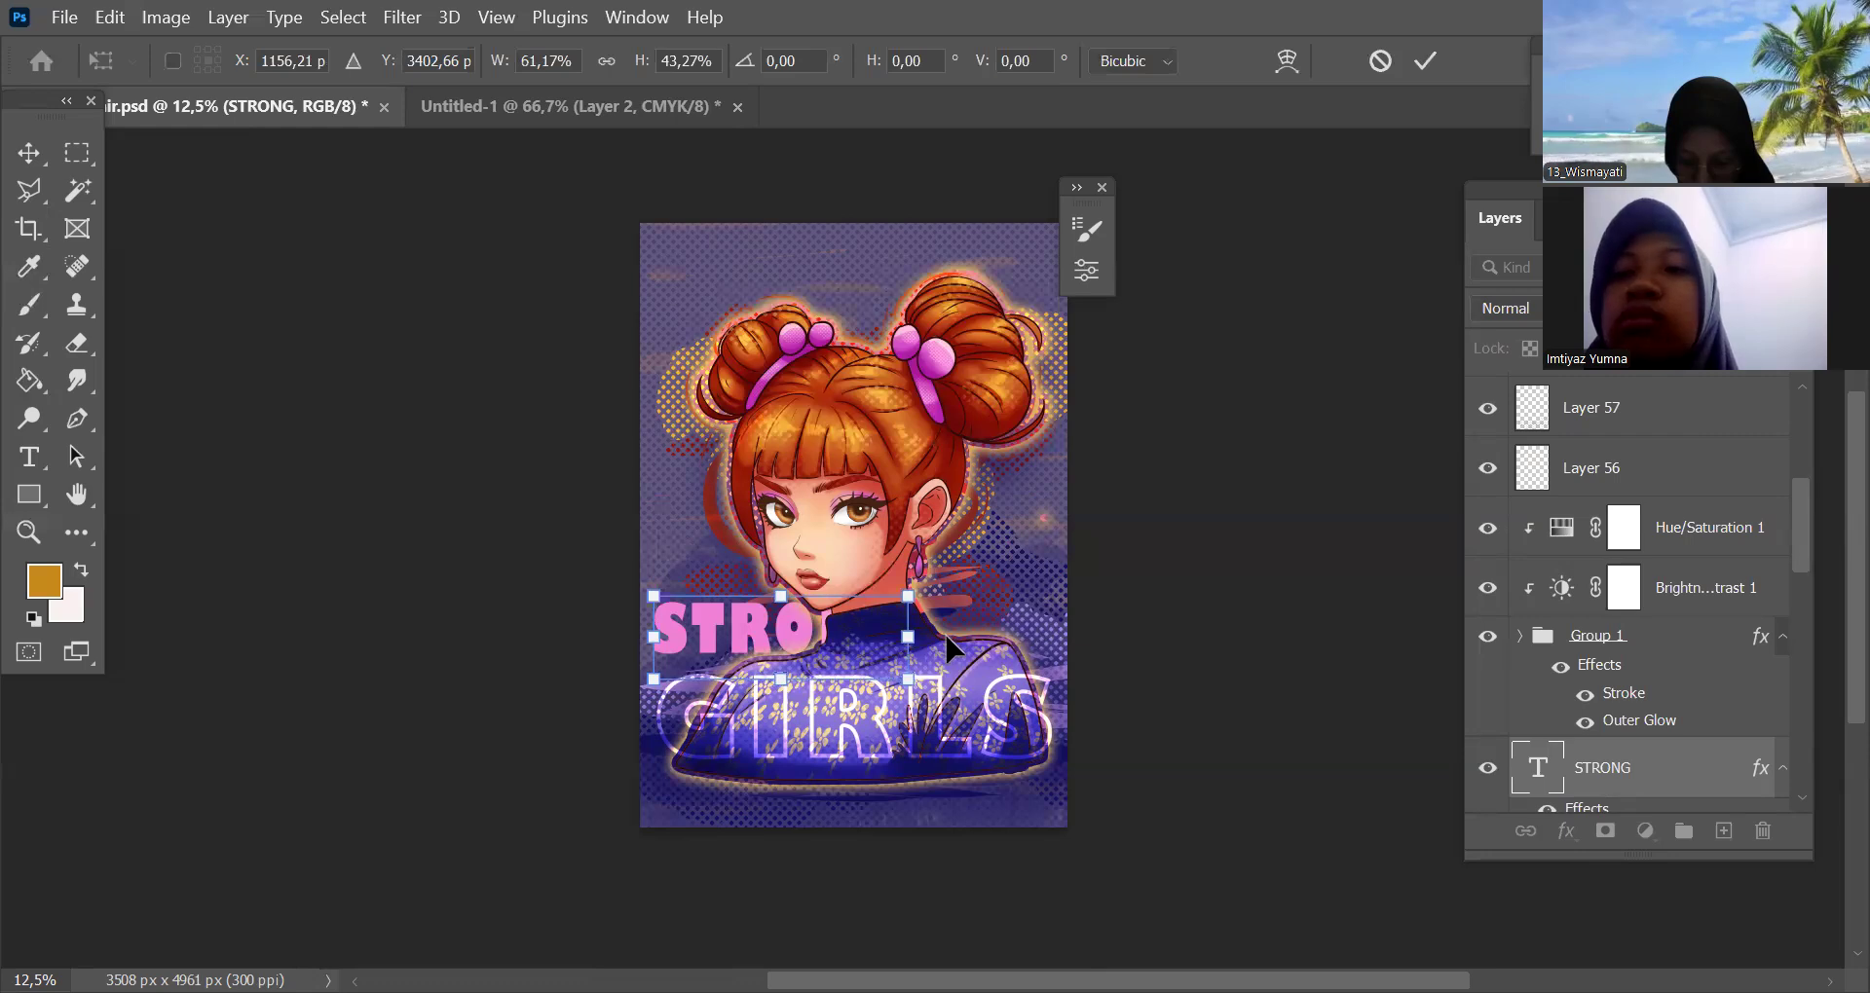
drag(908, 636, 1057, 634)
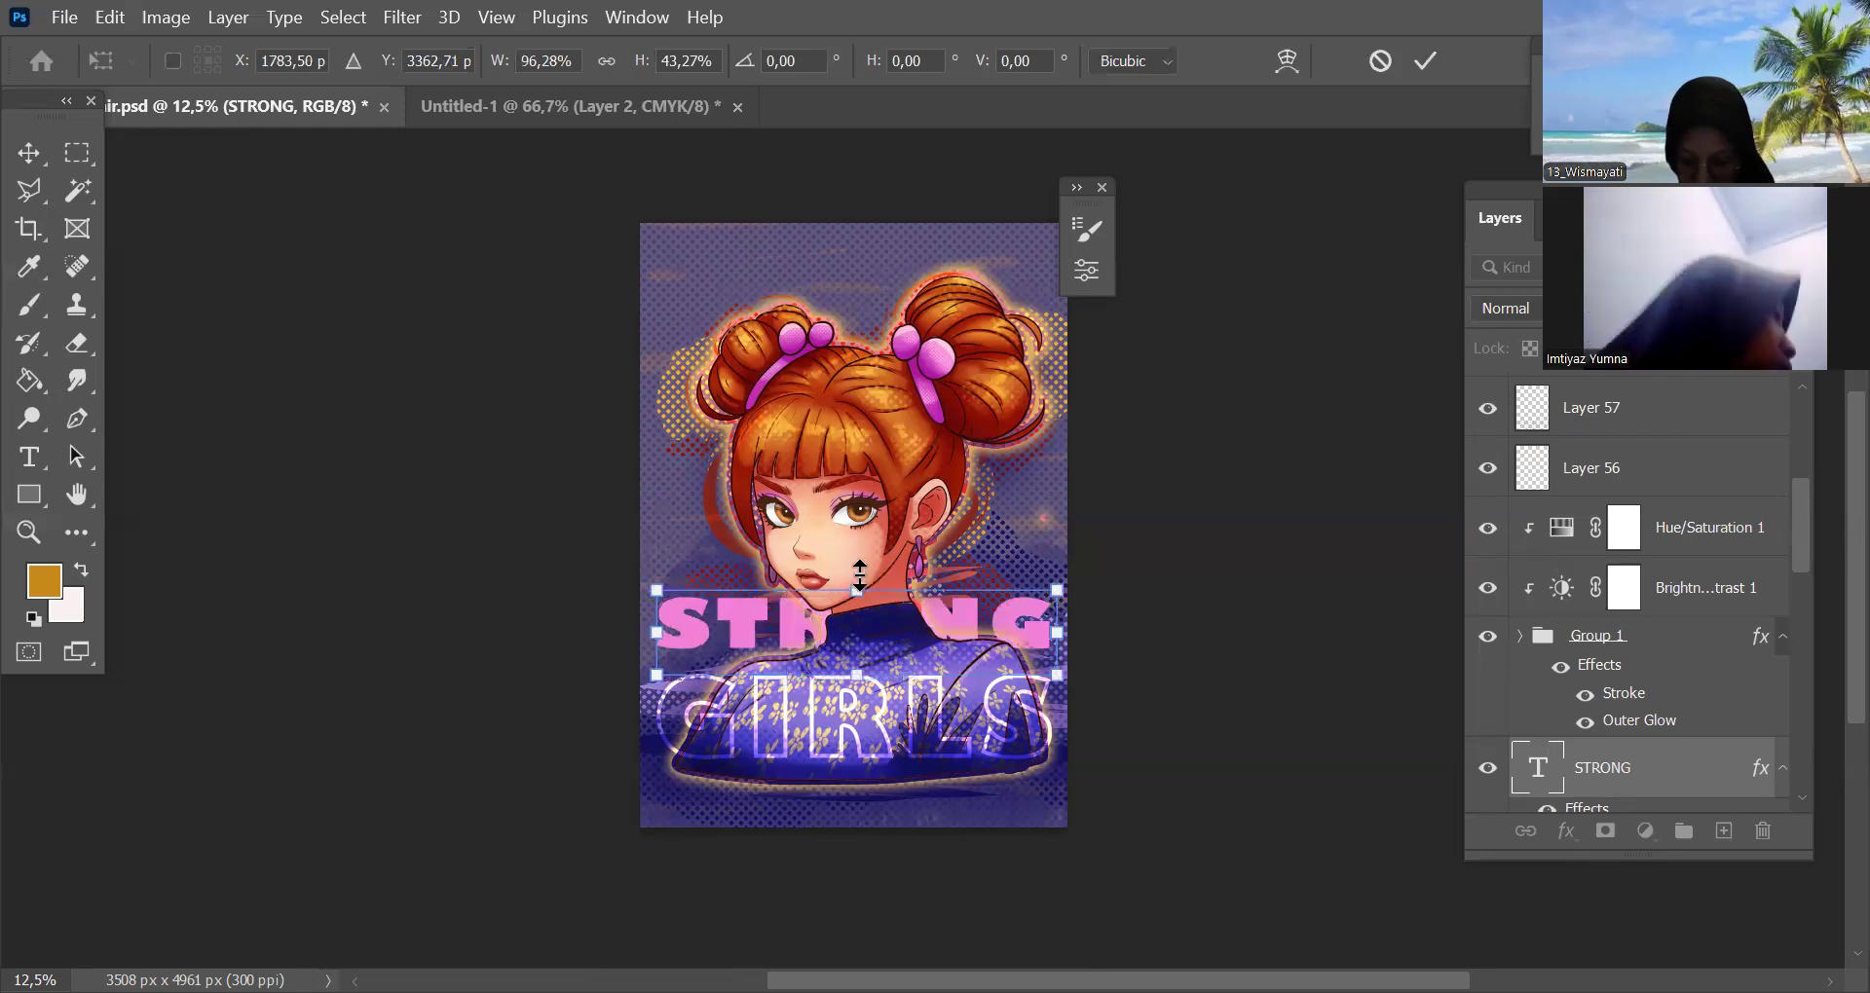
drag(859, 588, 859, 578)
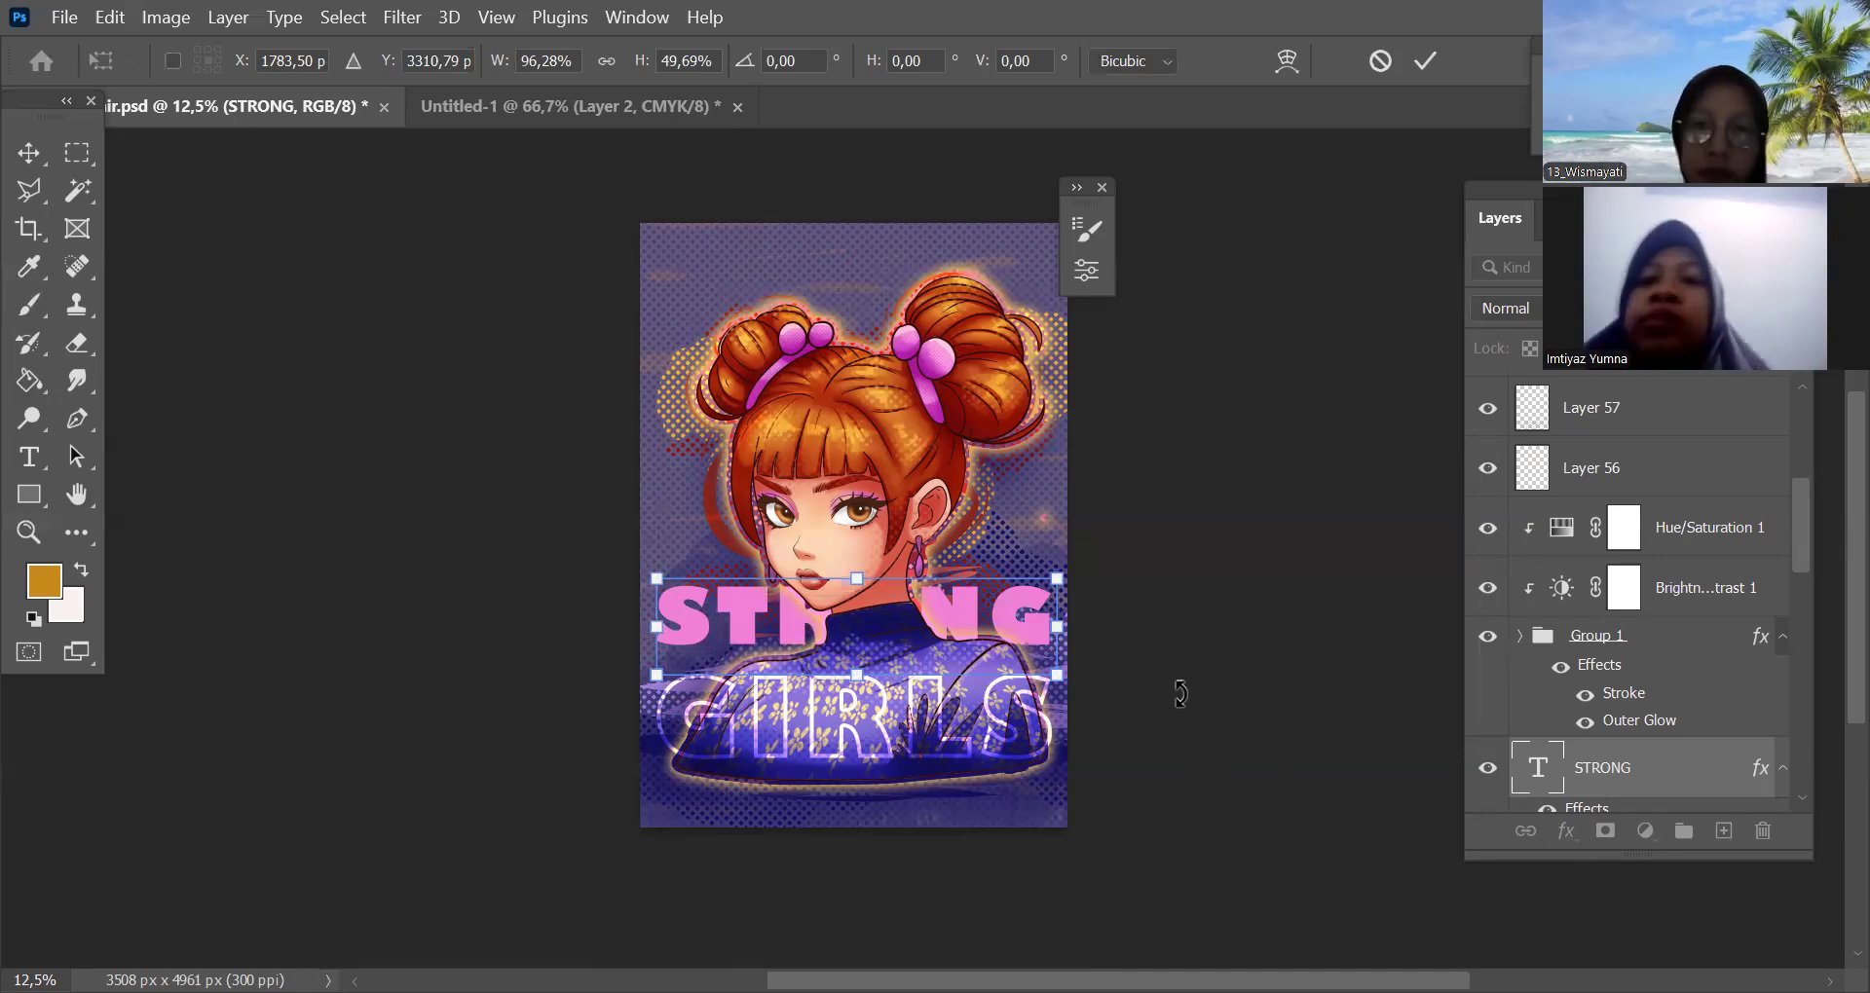
click(1425, 61)
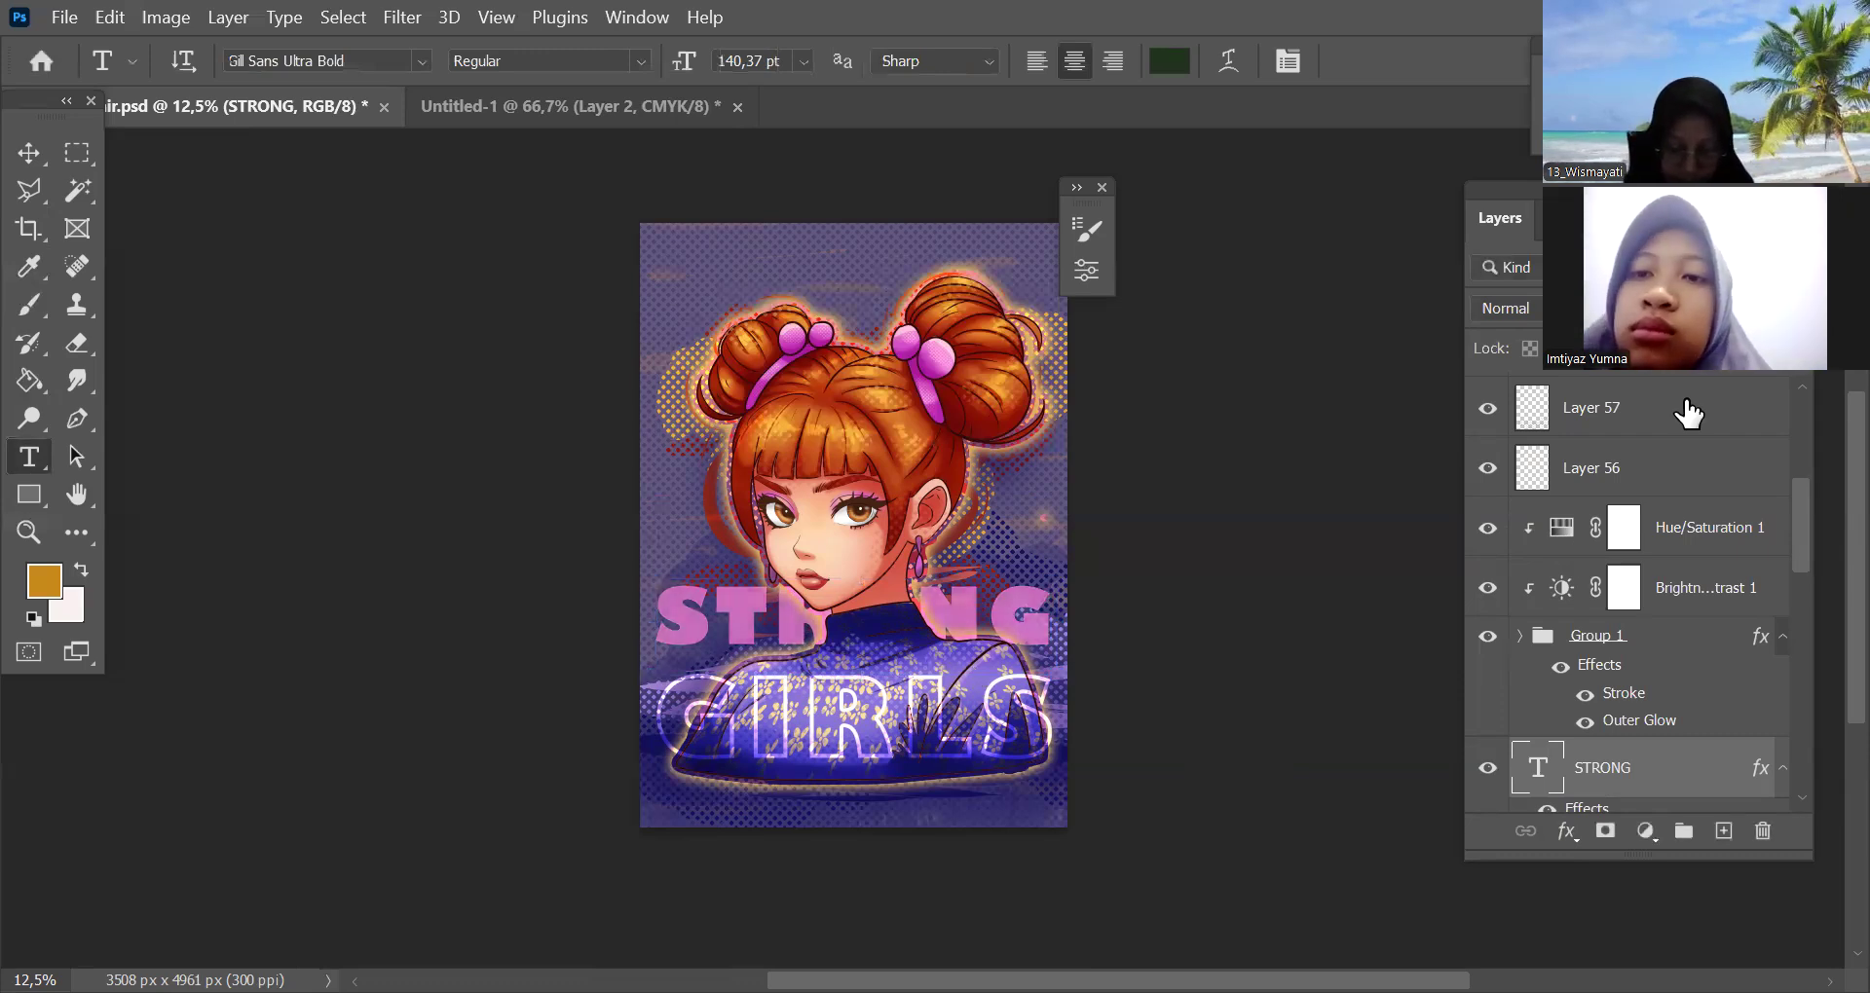
Rasterize the STRONG text layer and apply the Despeckle noise filter to it
click(419, 24)
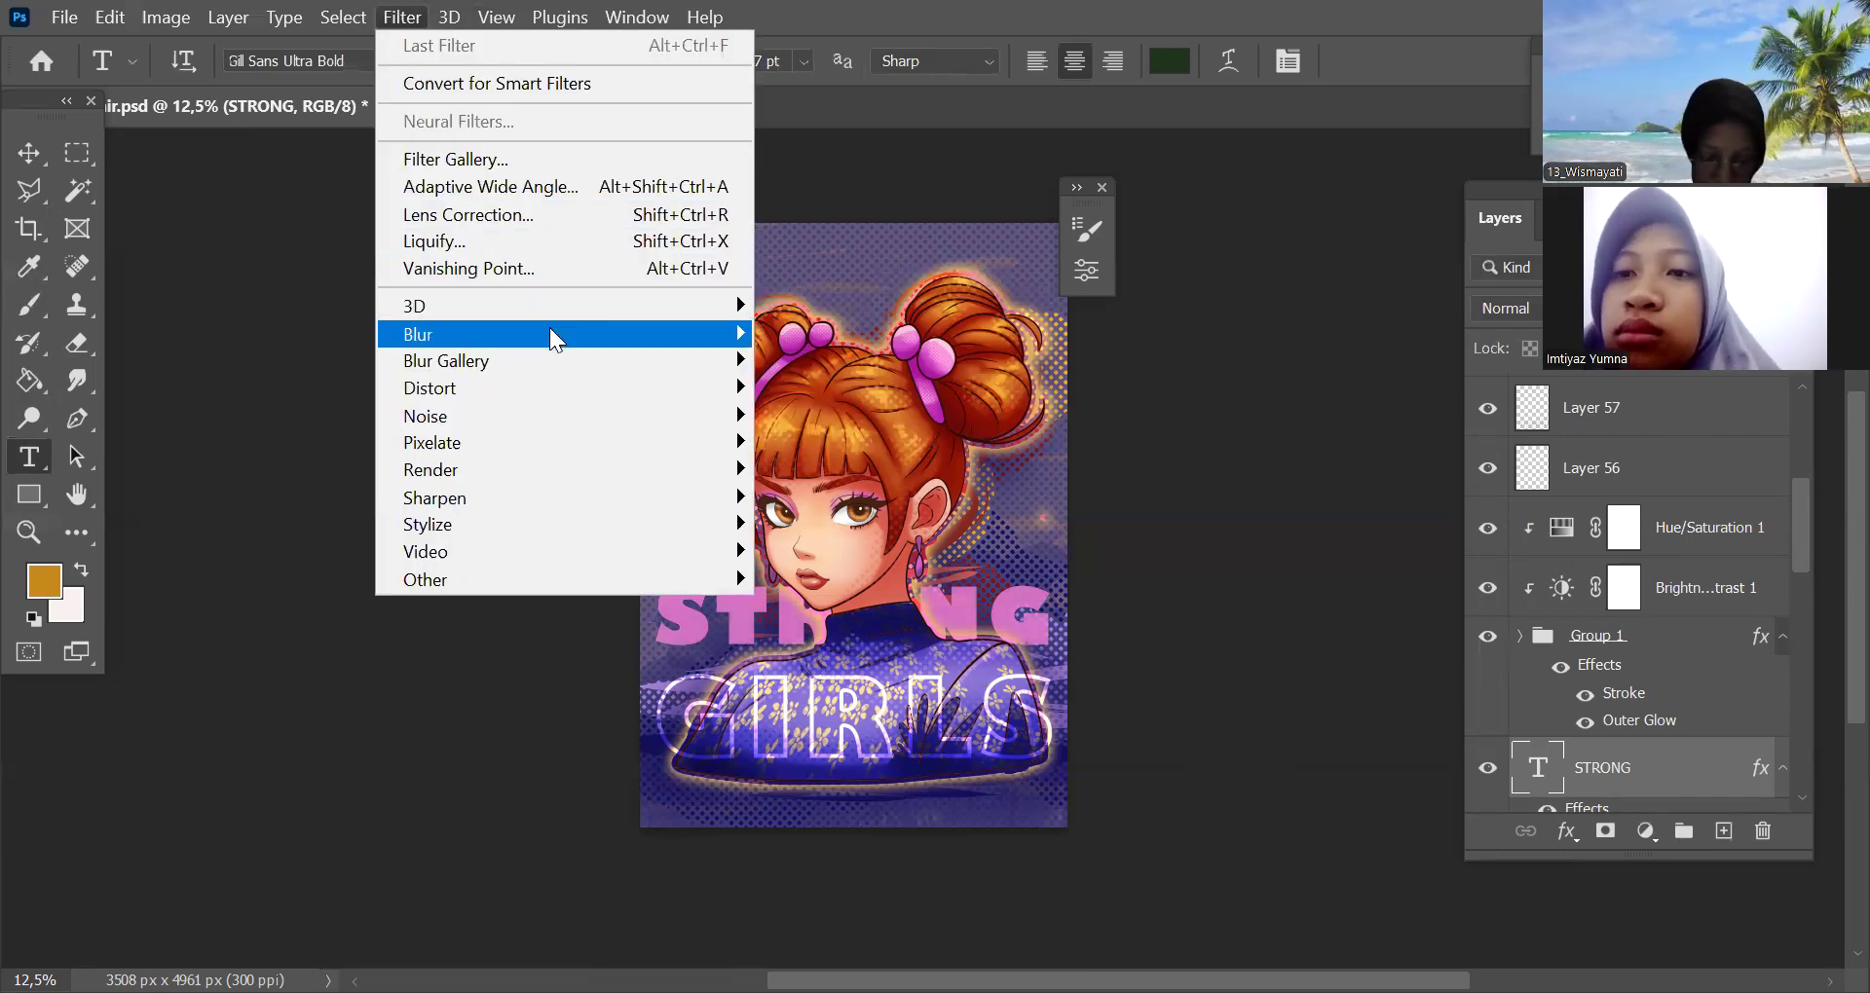
mouse_move(555, 419)
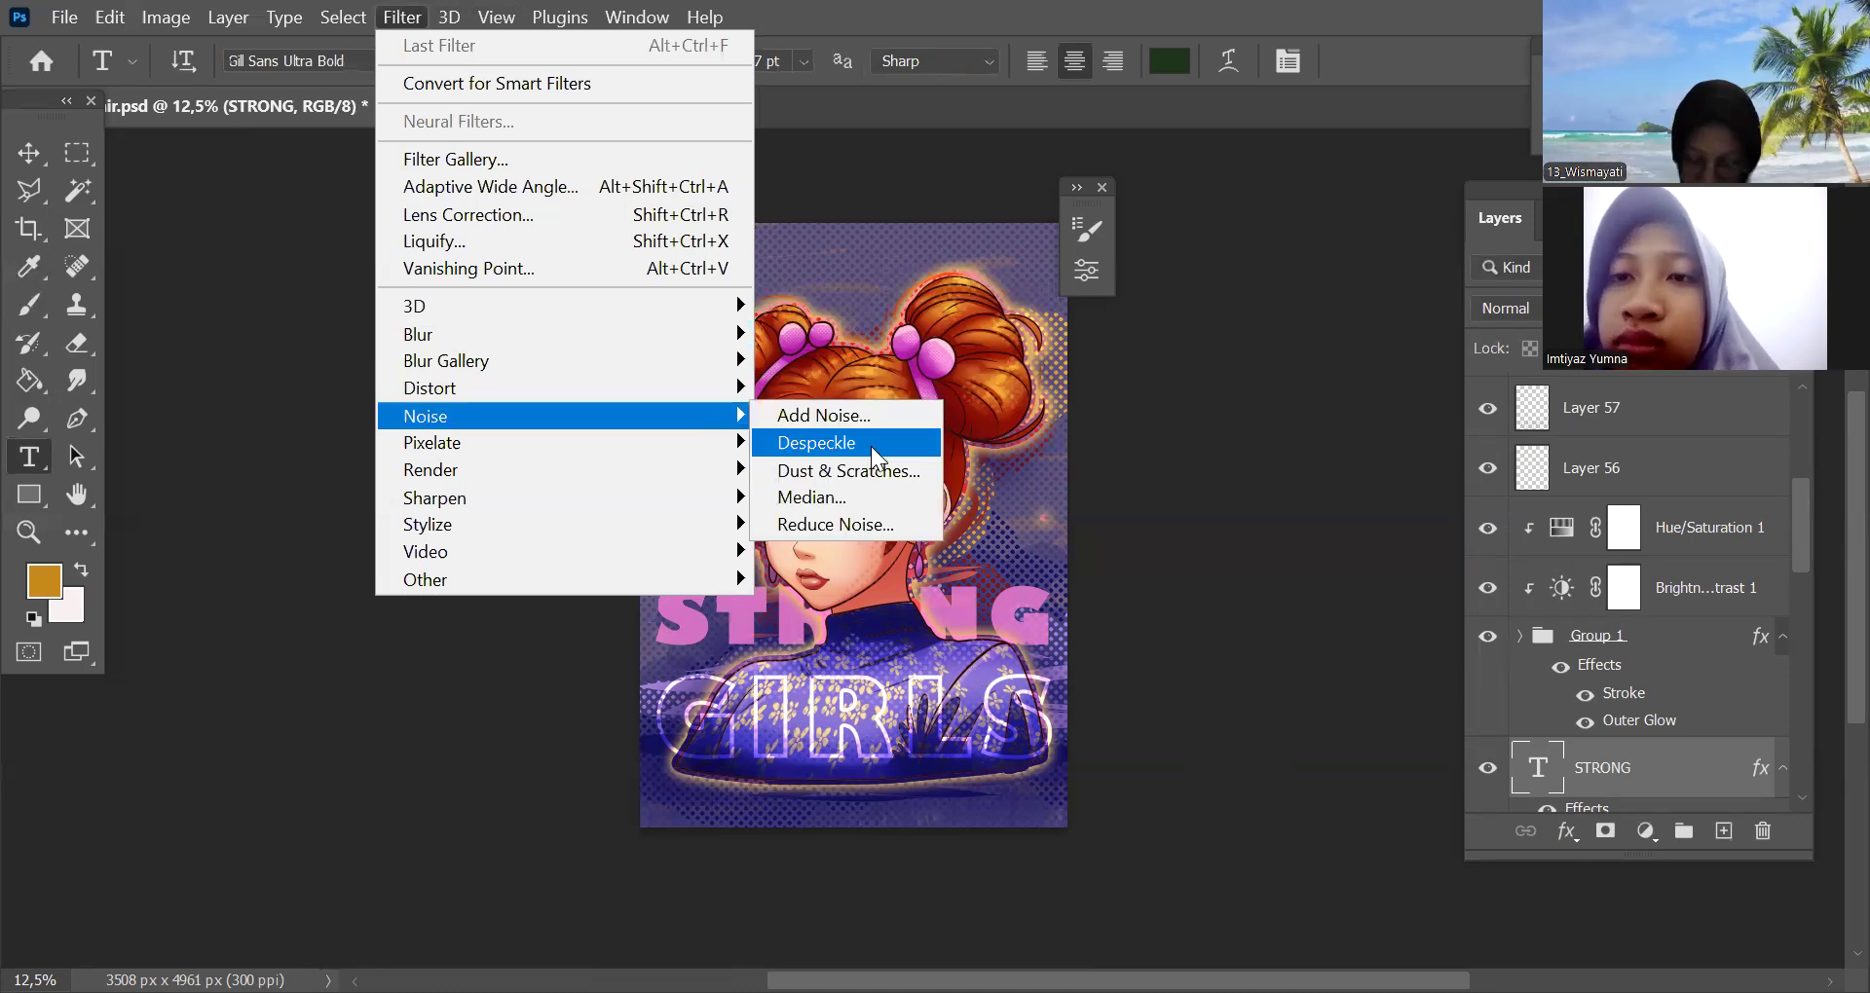
key(Return)
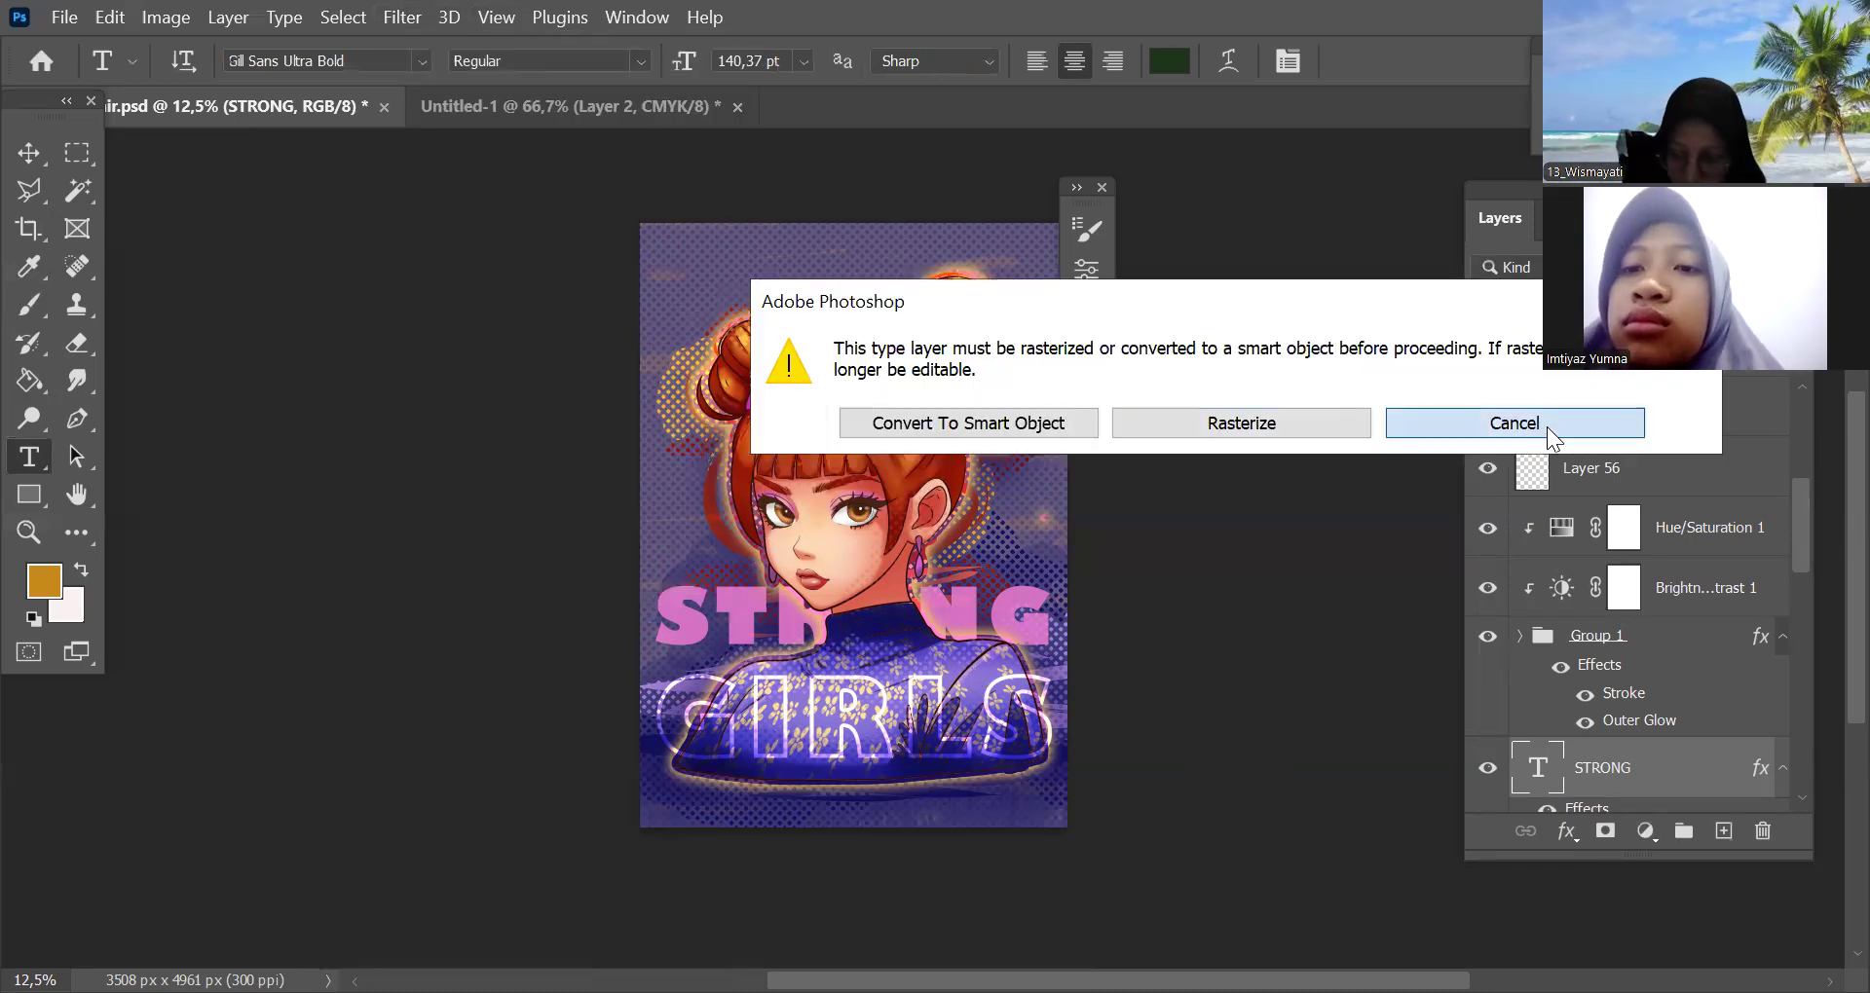
key(Escape)
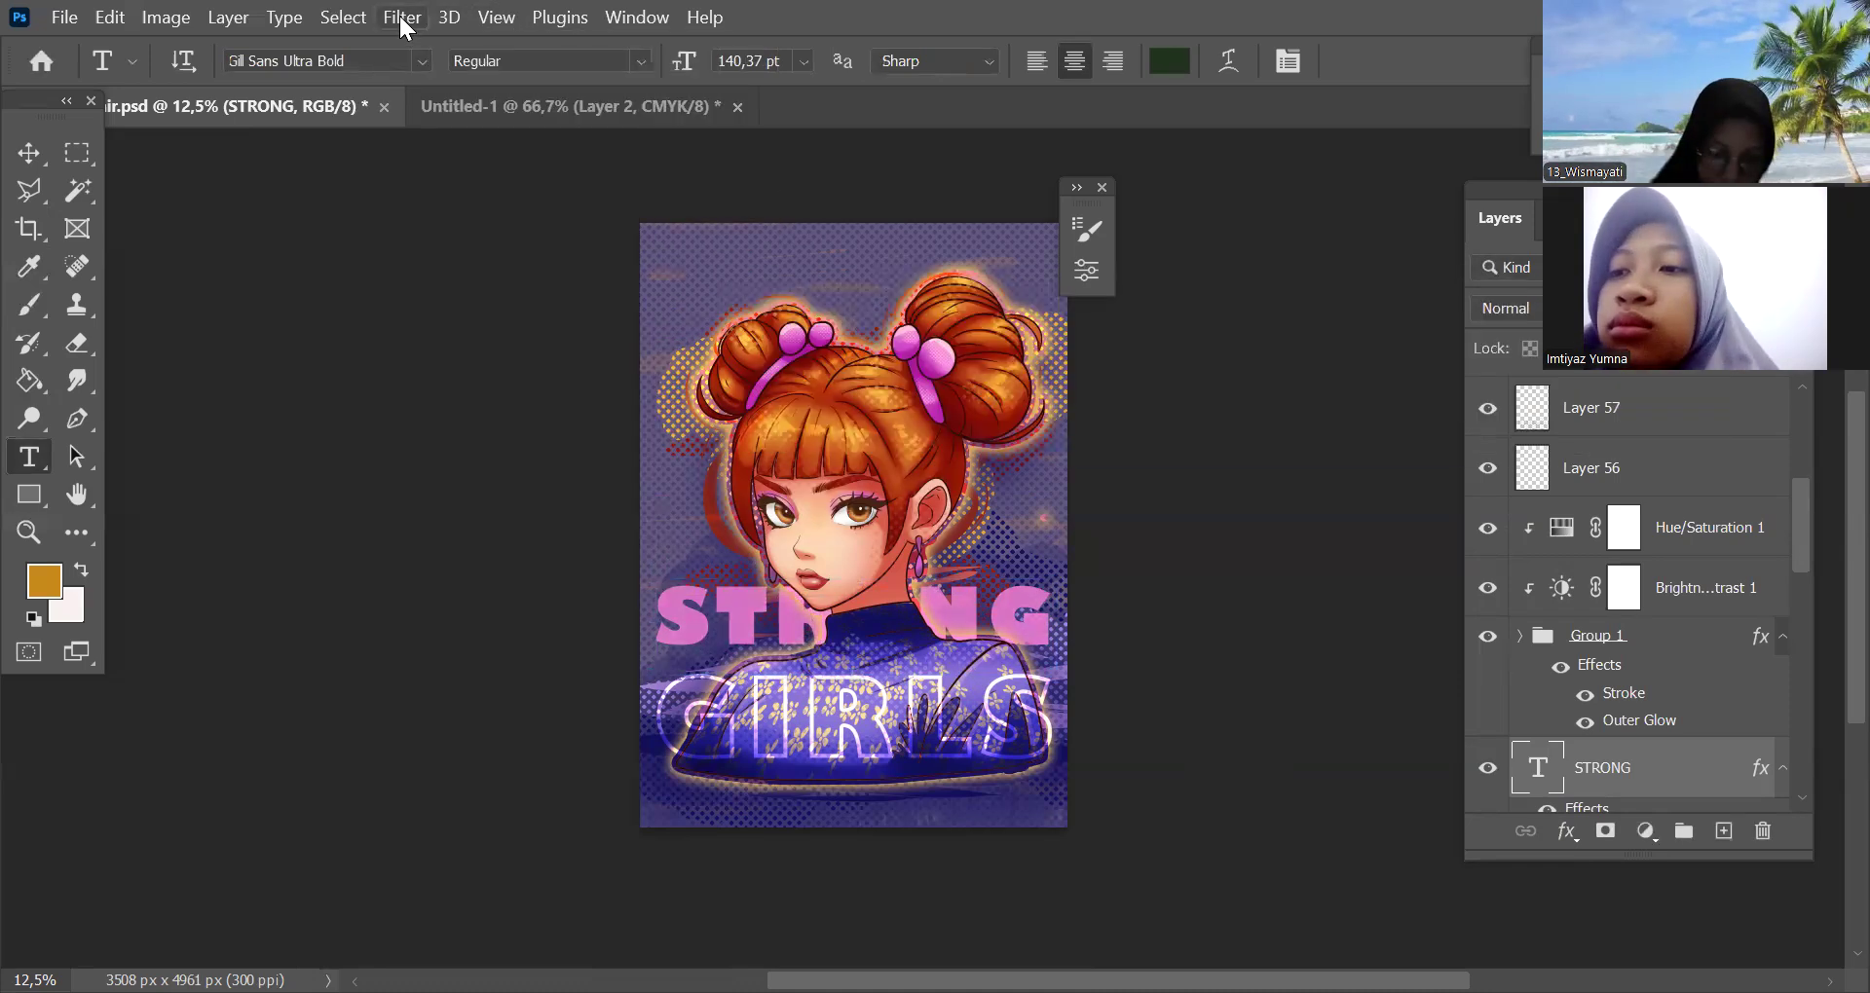
click(403, 19)
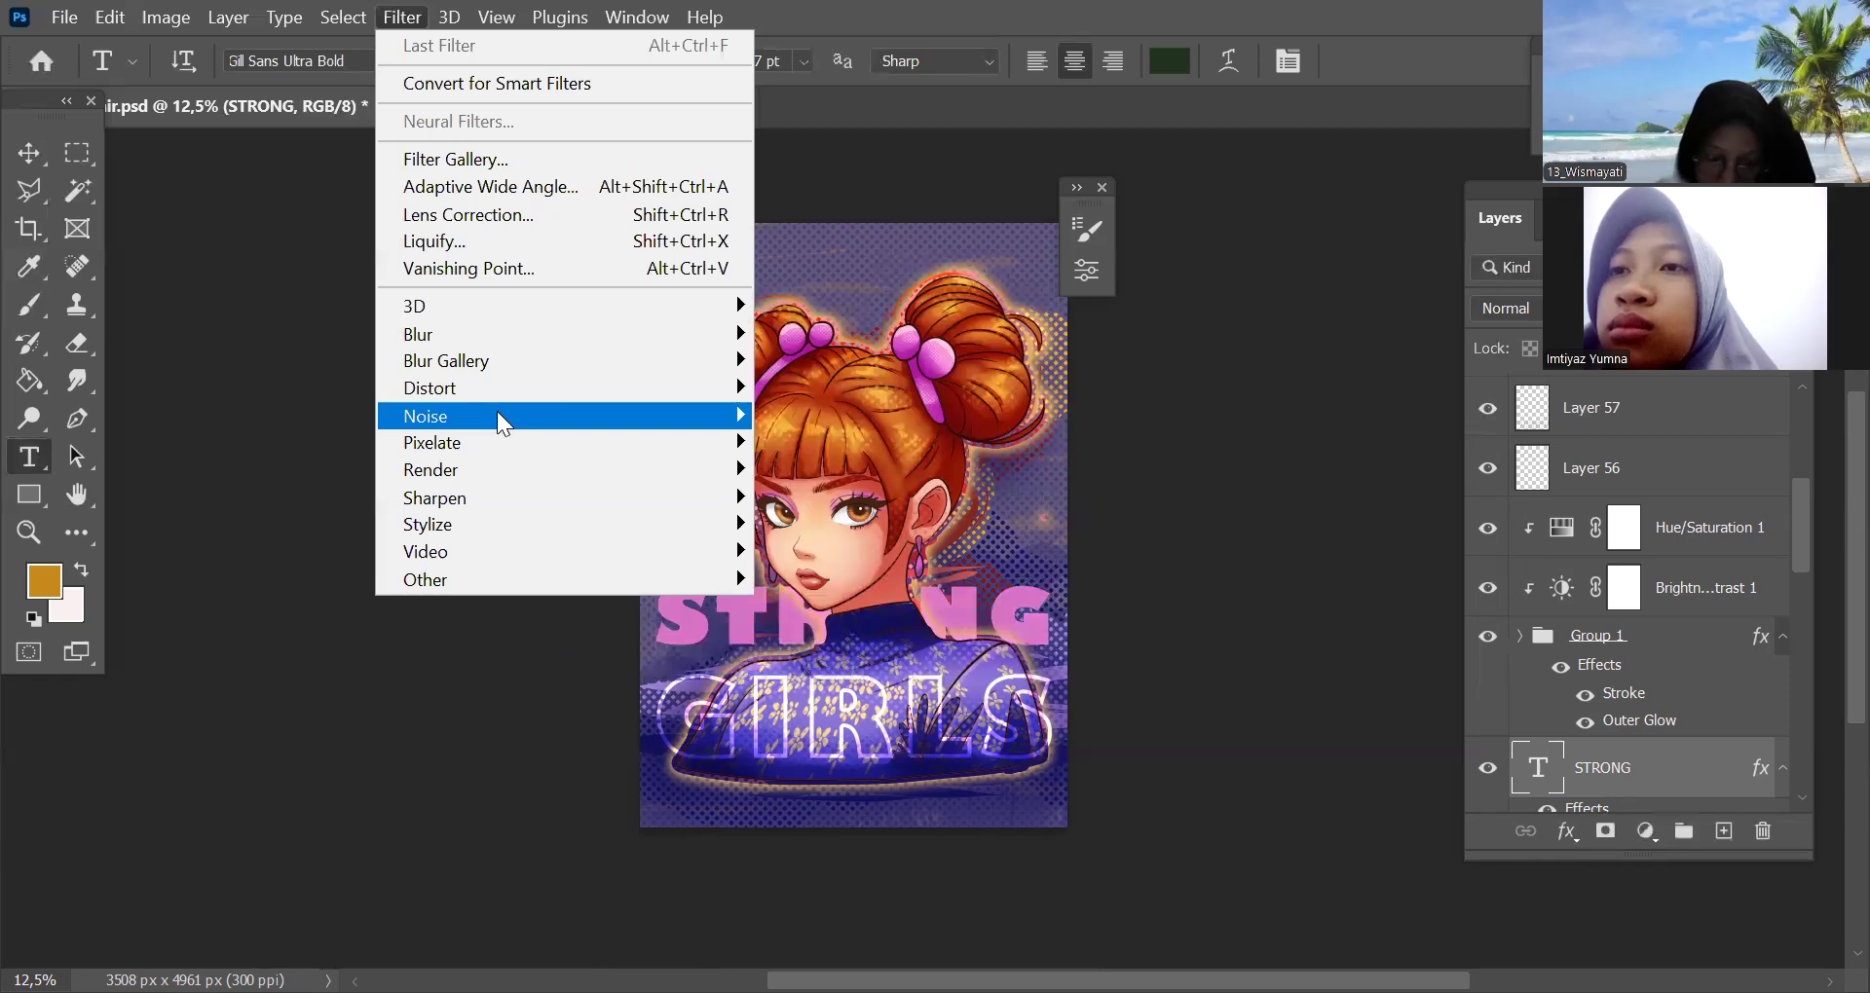
mouse_move(499, 409)
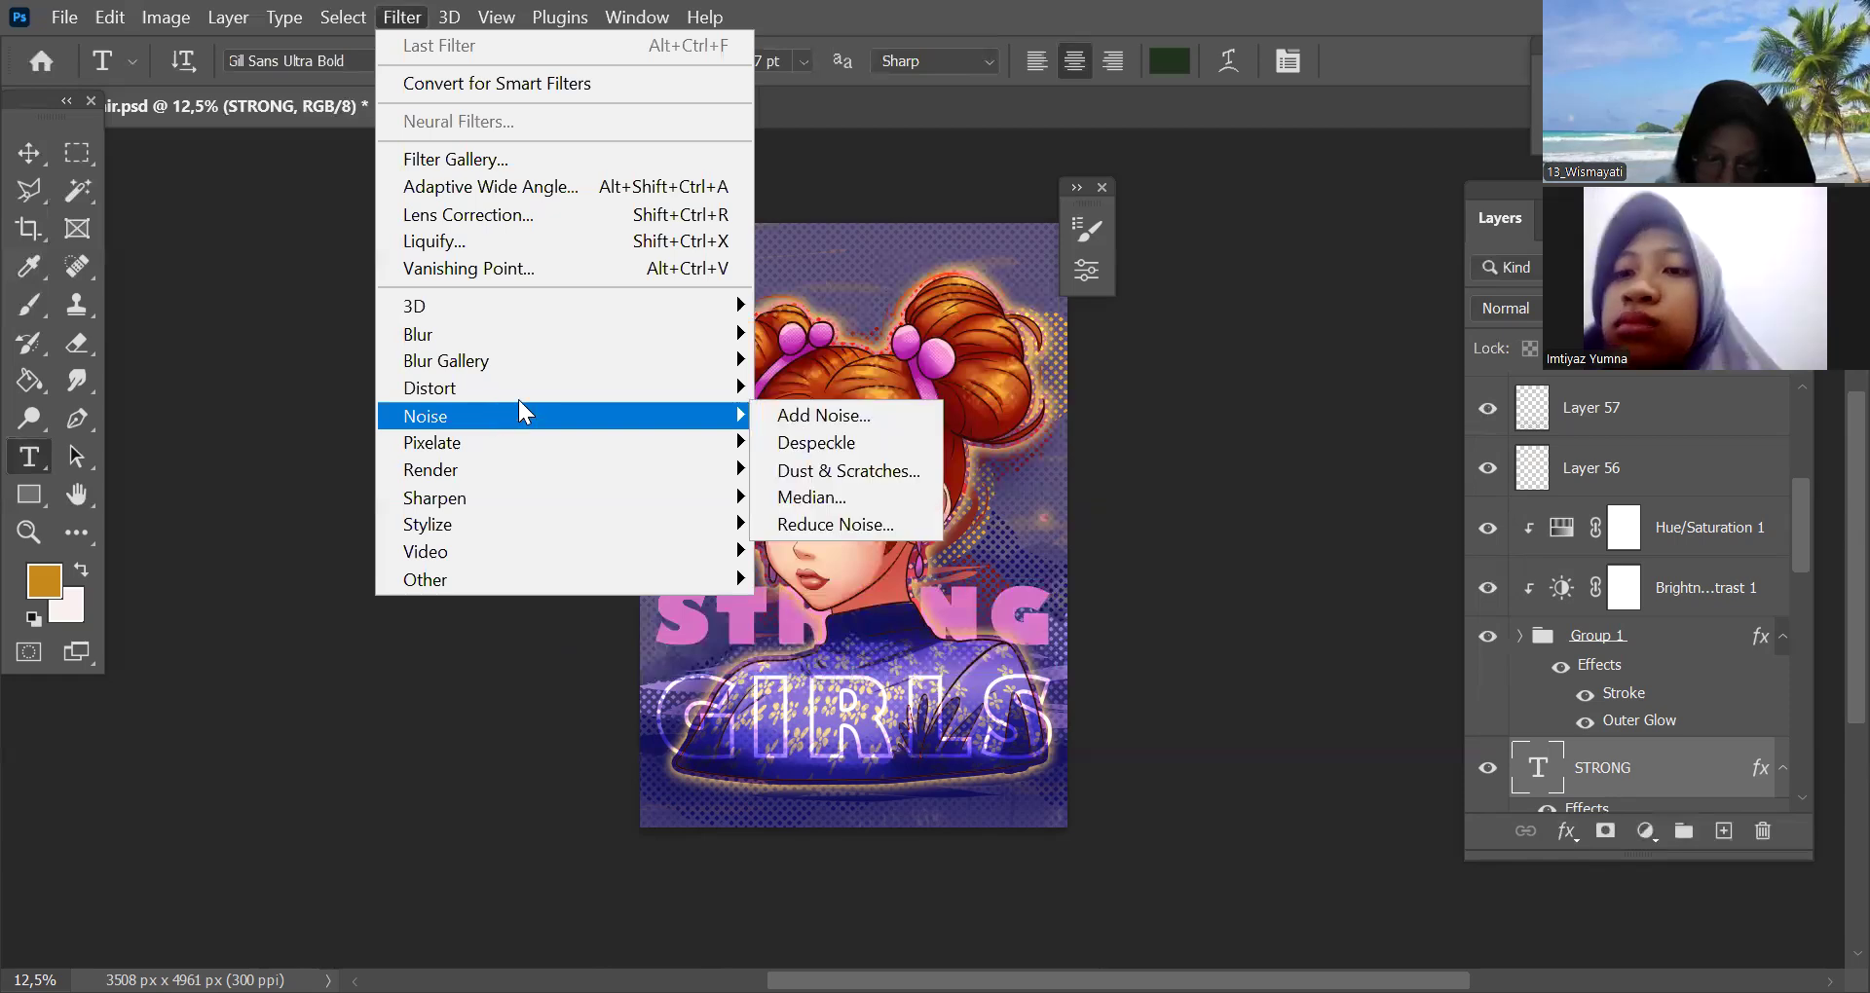
click(904, 444)
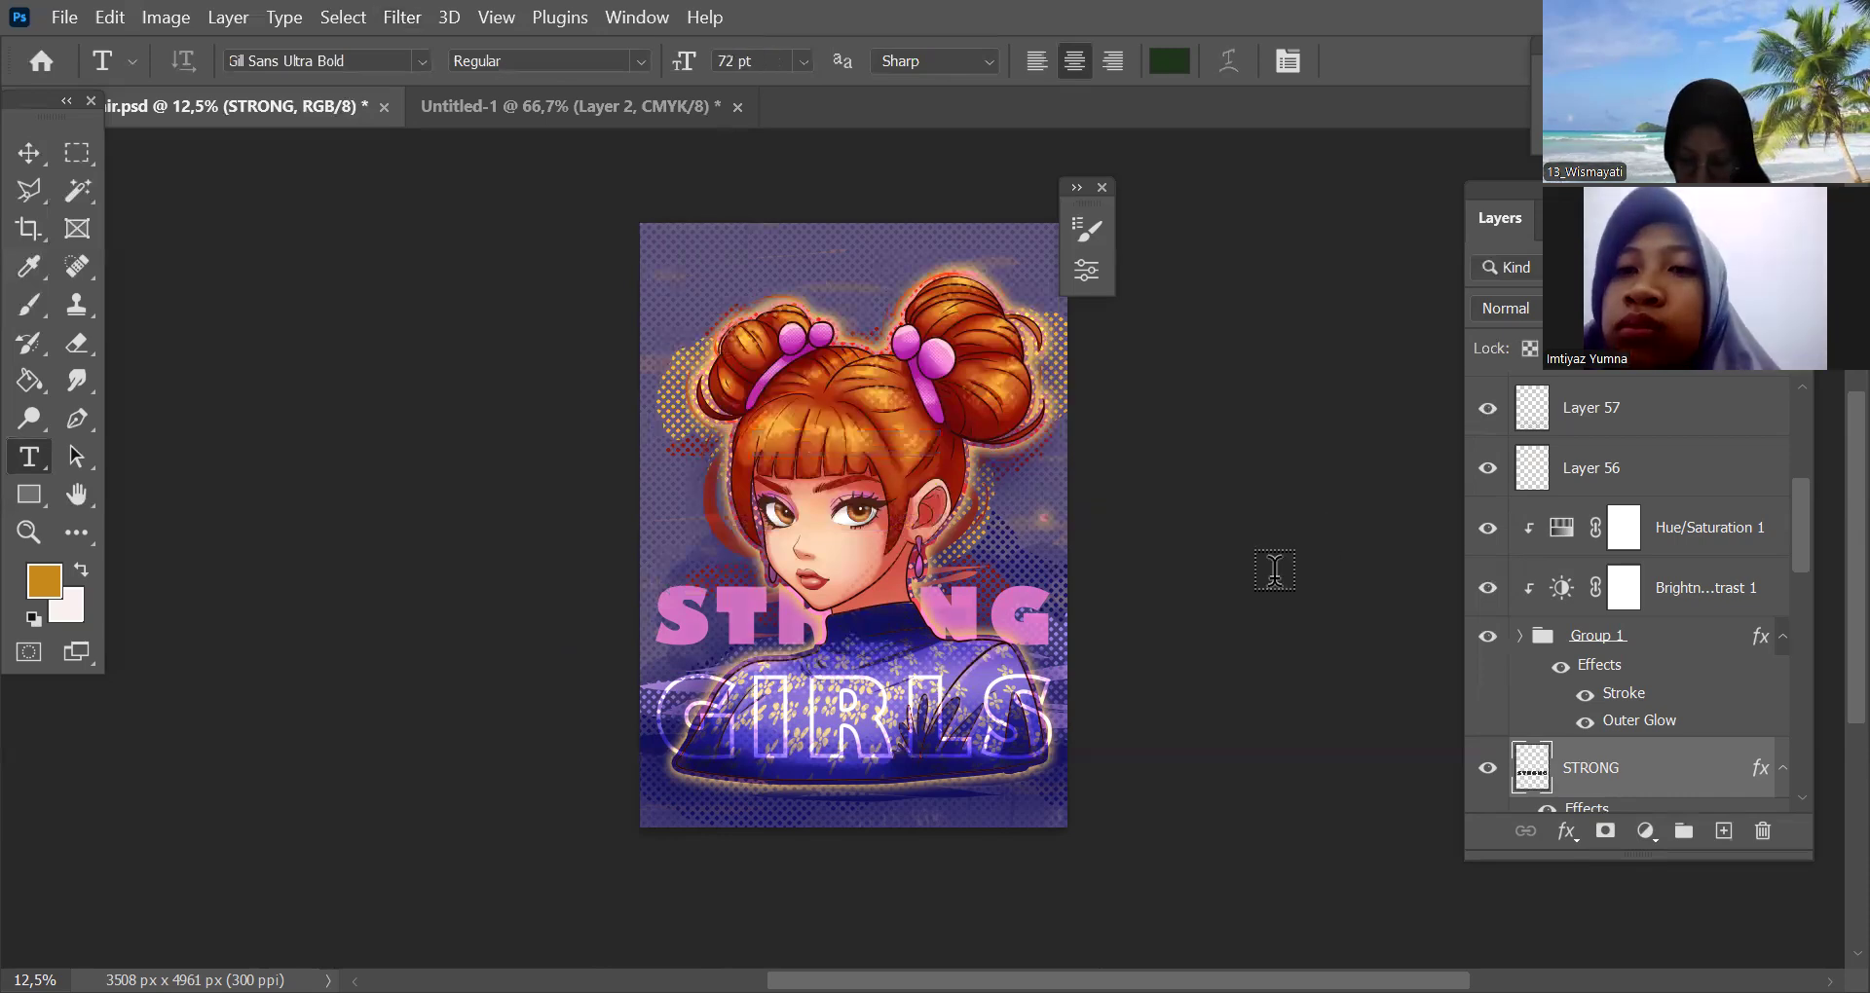
click(399, 19)
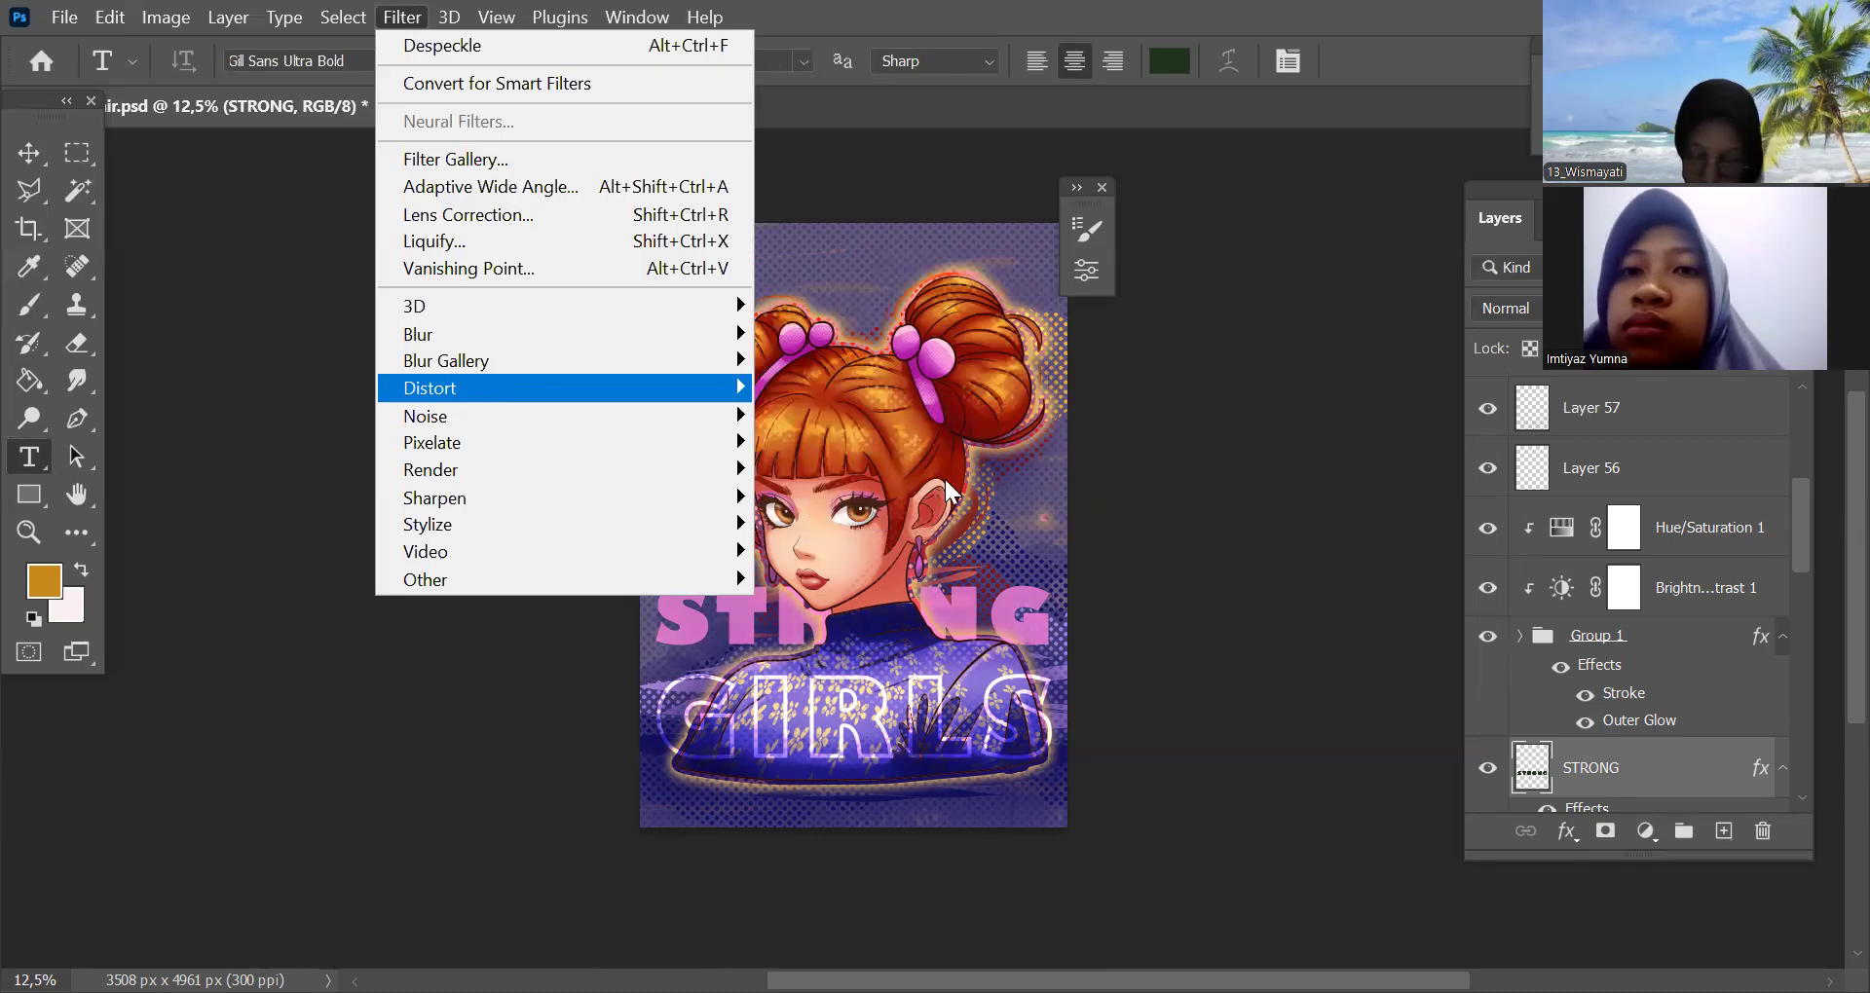
click(881, 417)
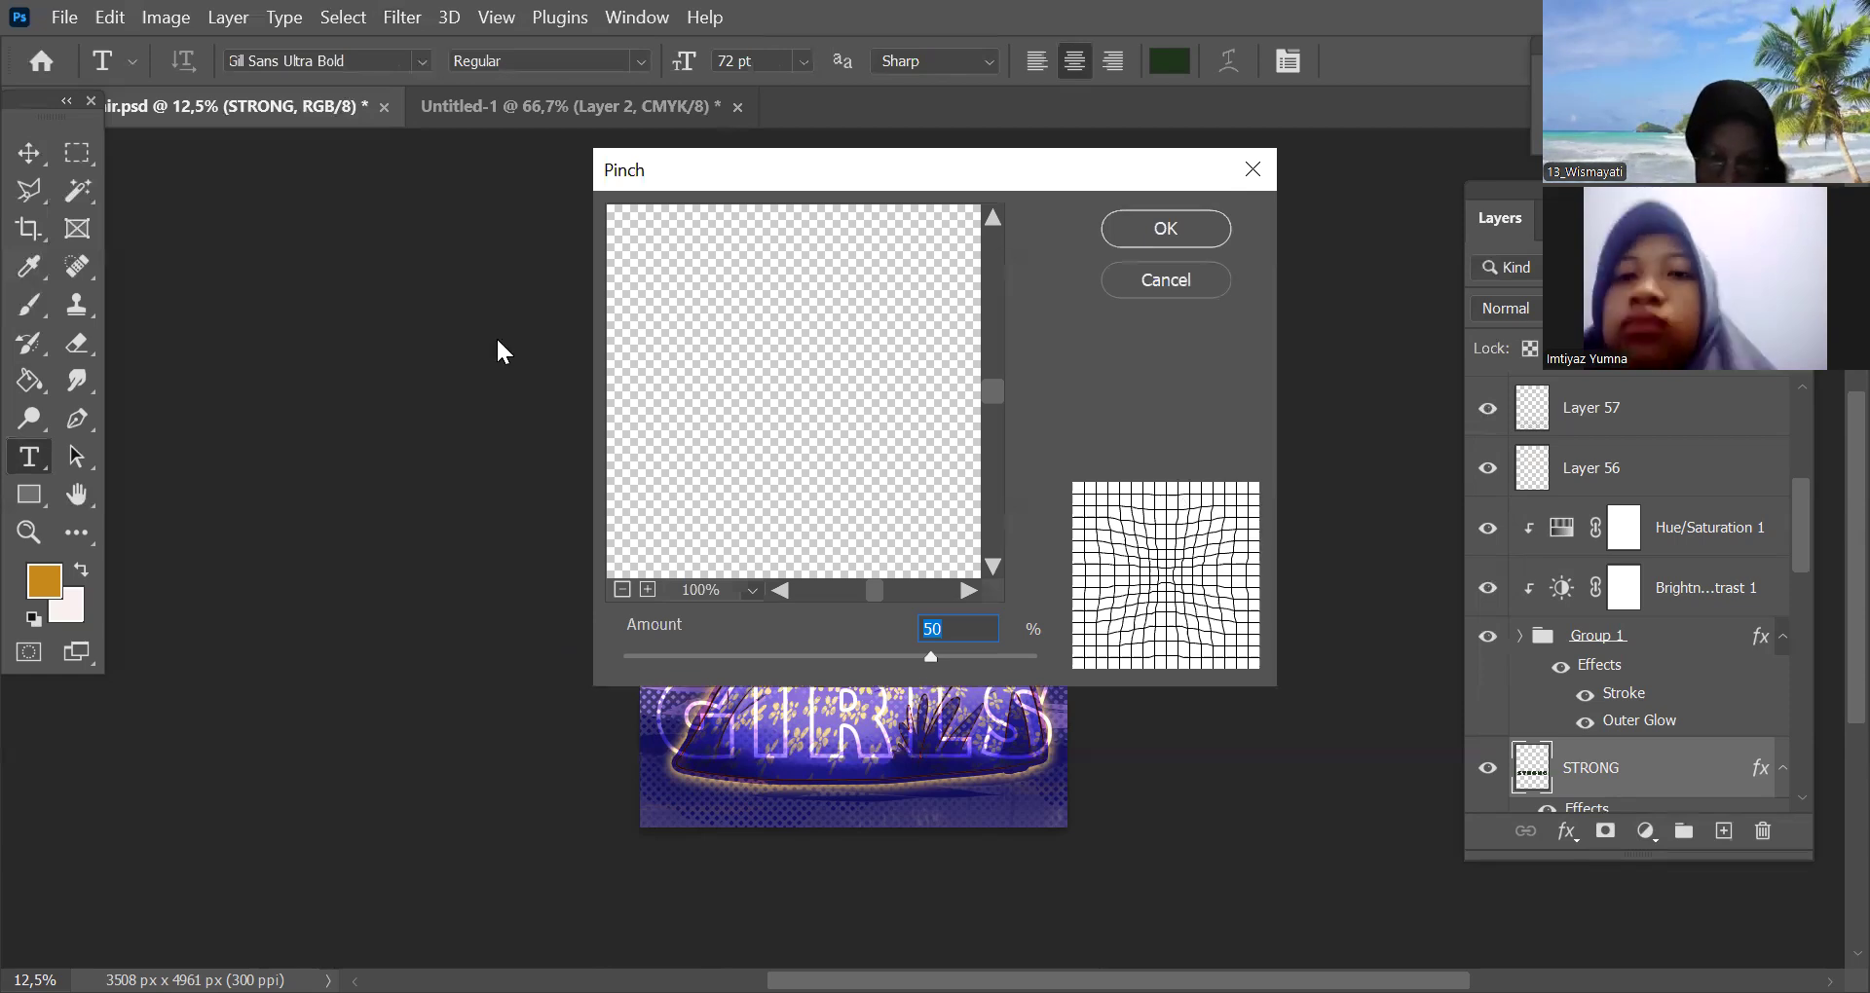
key(Escape)
Try a Gaussian Blur on the STRONG layer, testing radii of 42.9 and 4.9 pixels
click(402, 18)
mouse_move(498, 340)
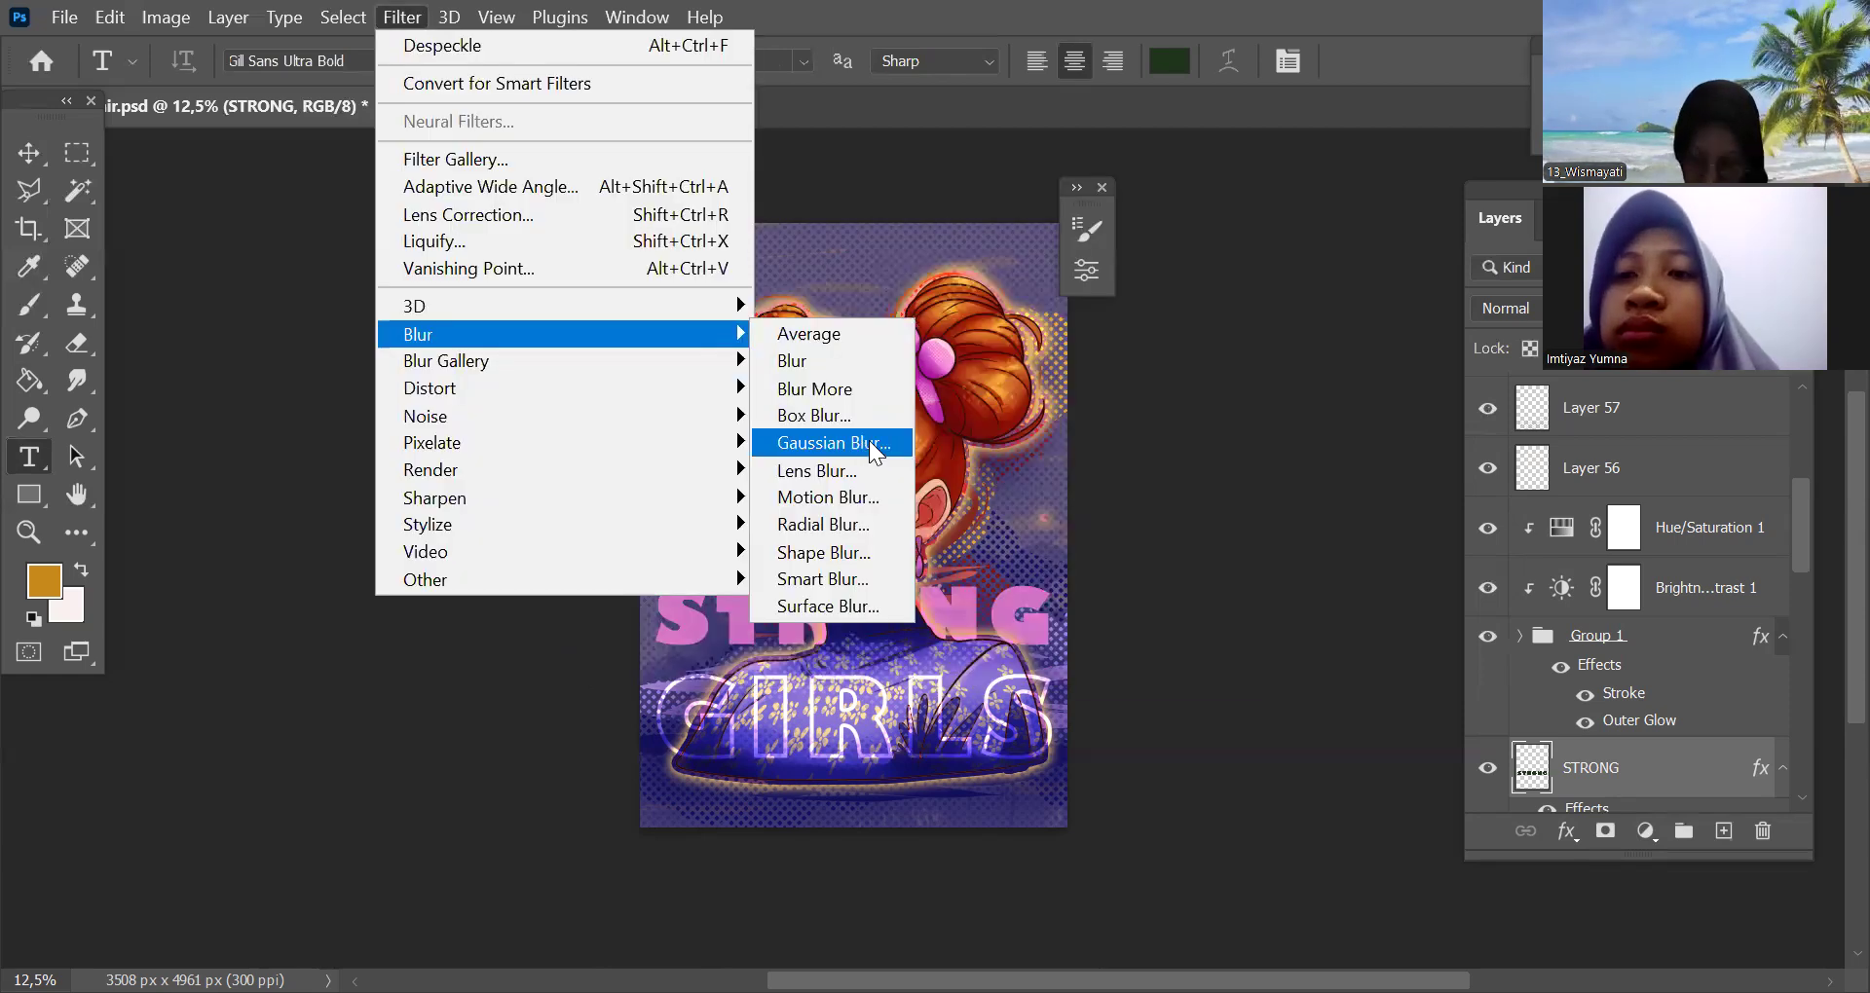
click(874, 451)
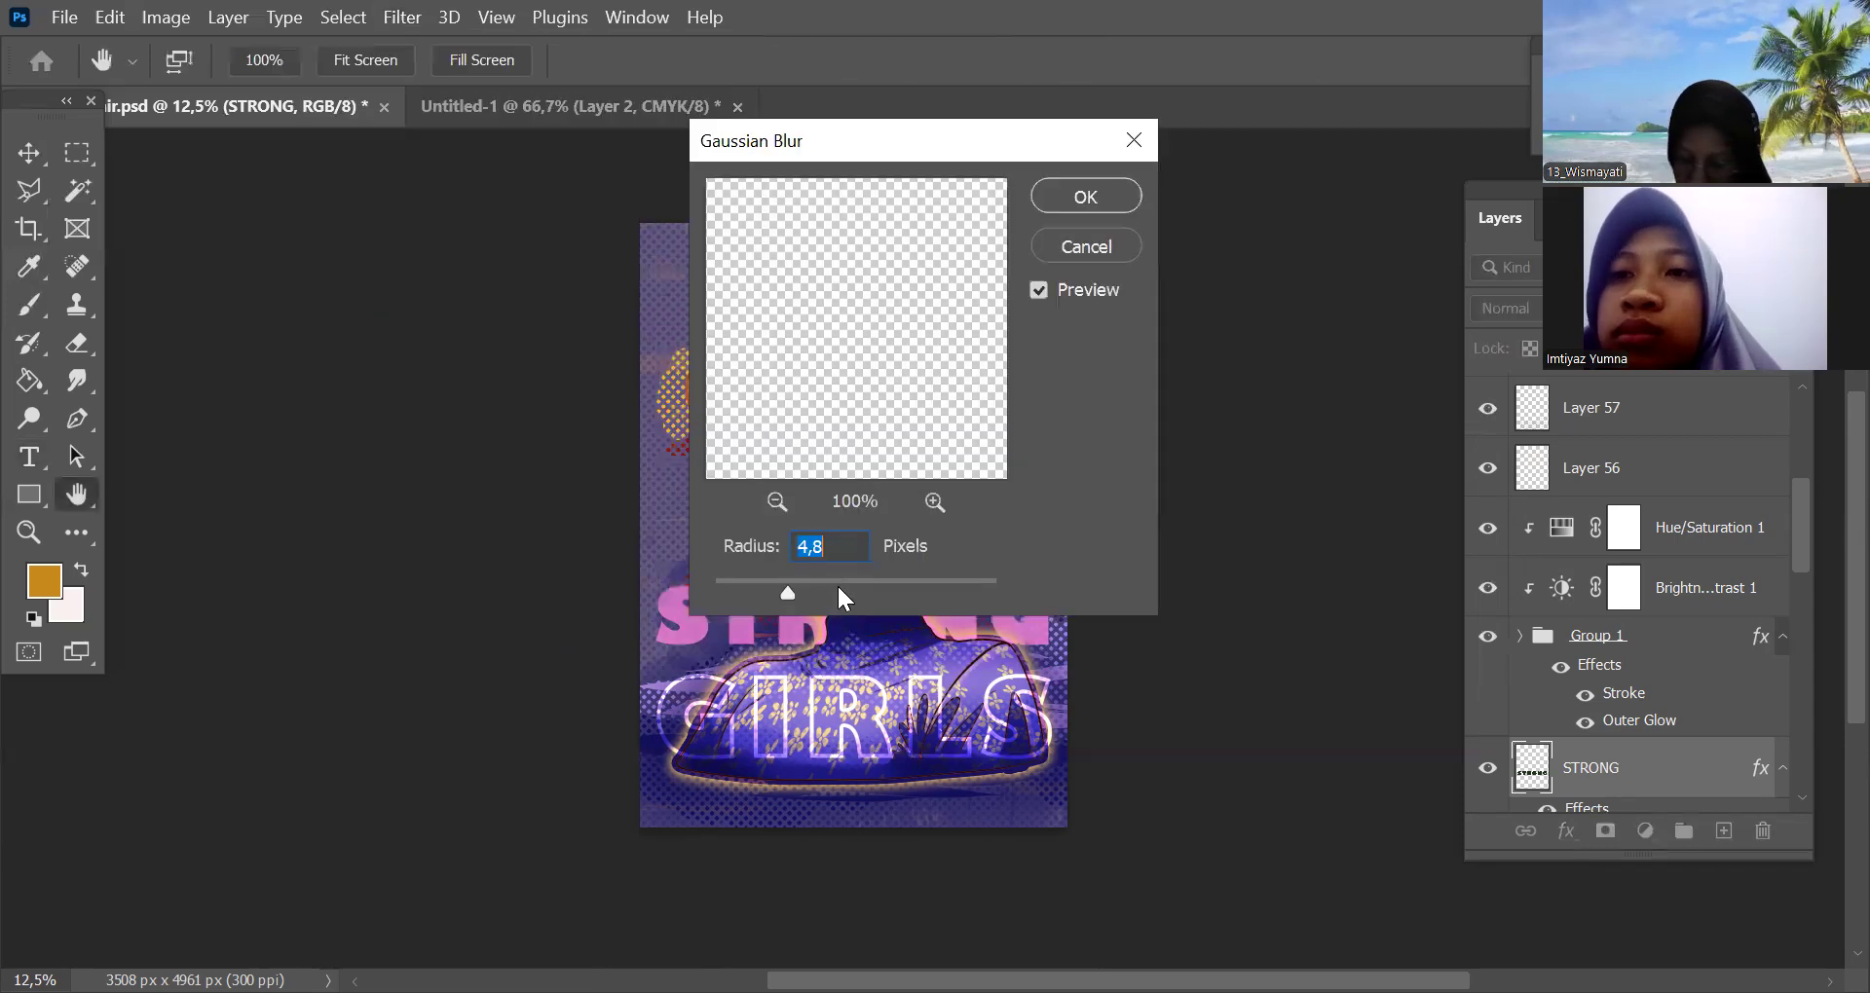
click(889, 583)
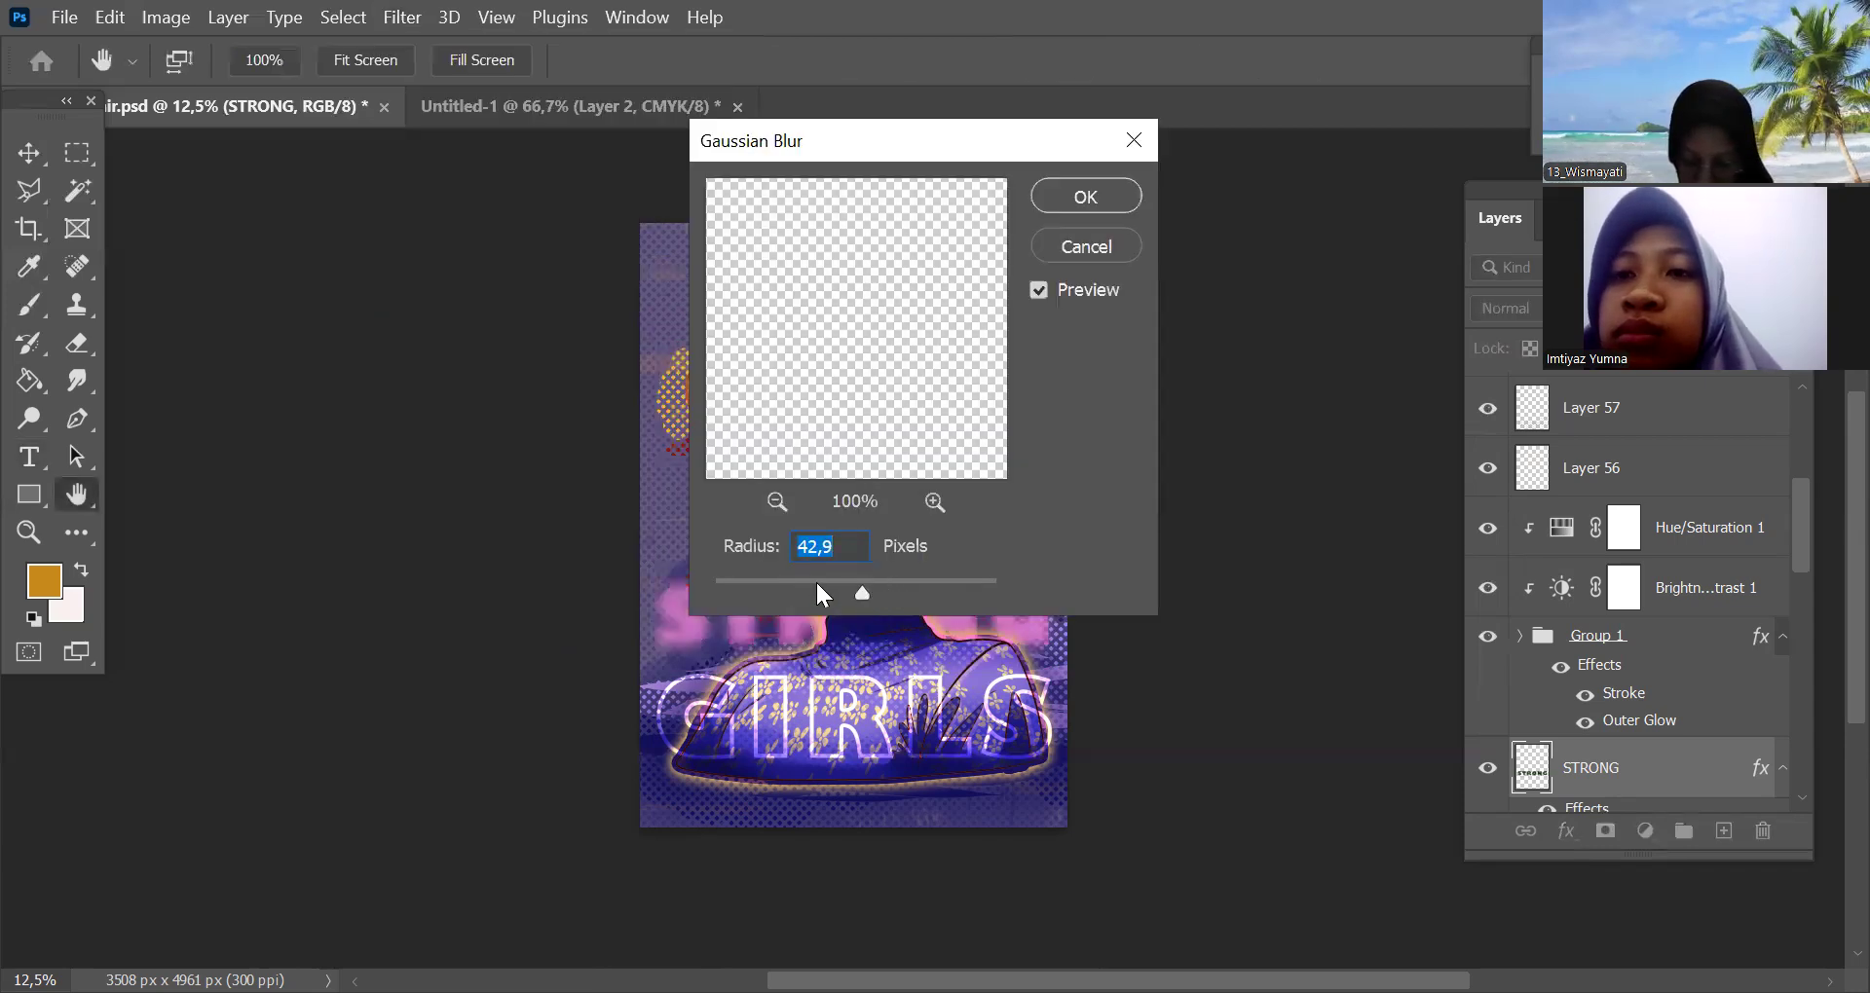
text(4,9)
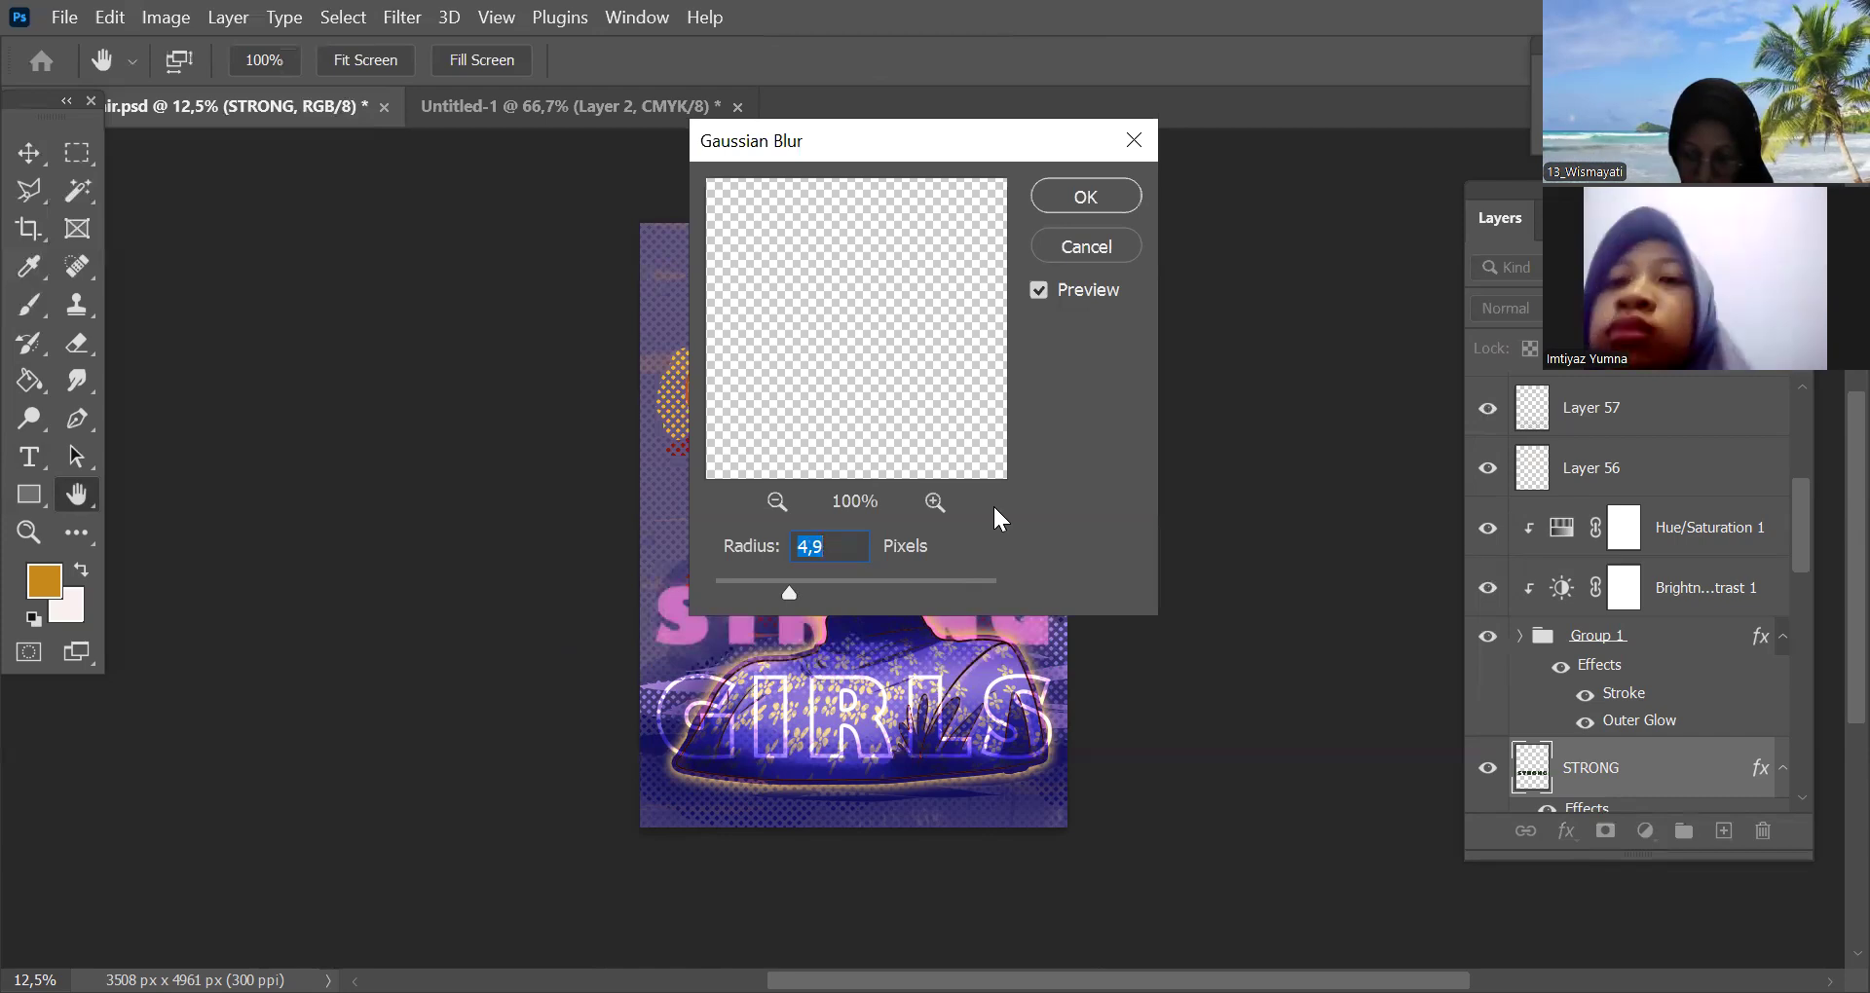
key(Return)
key(t)
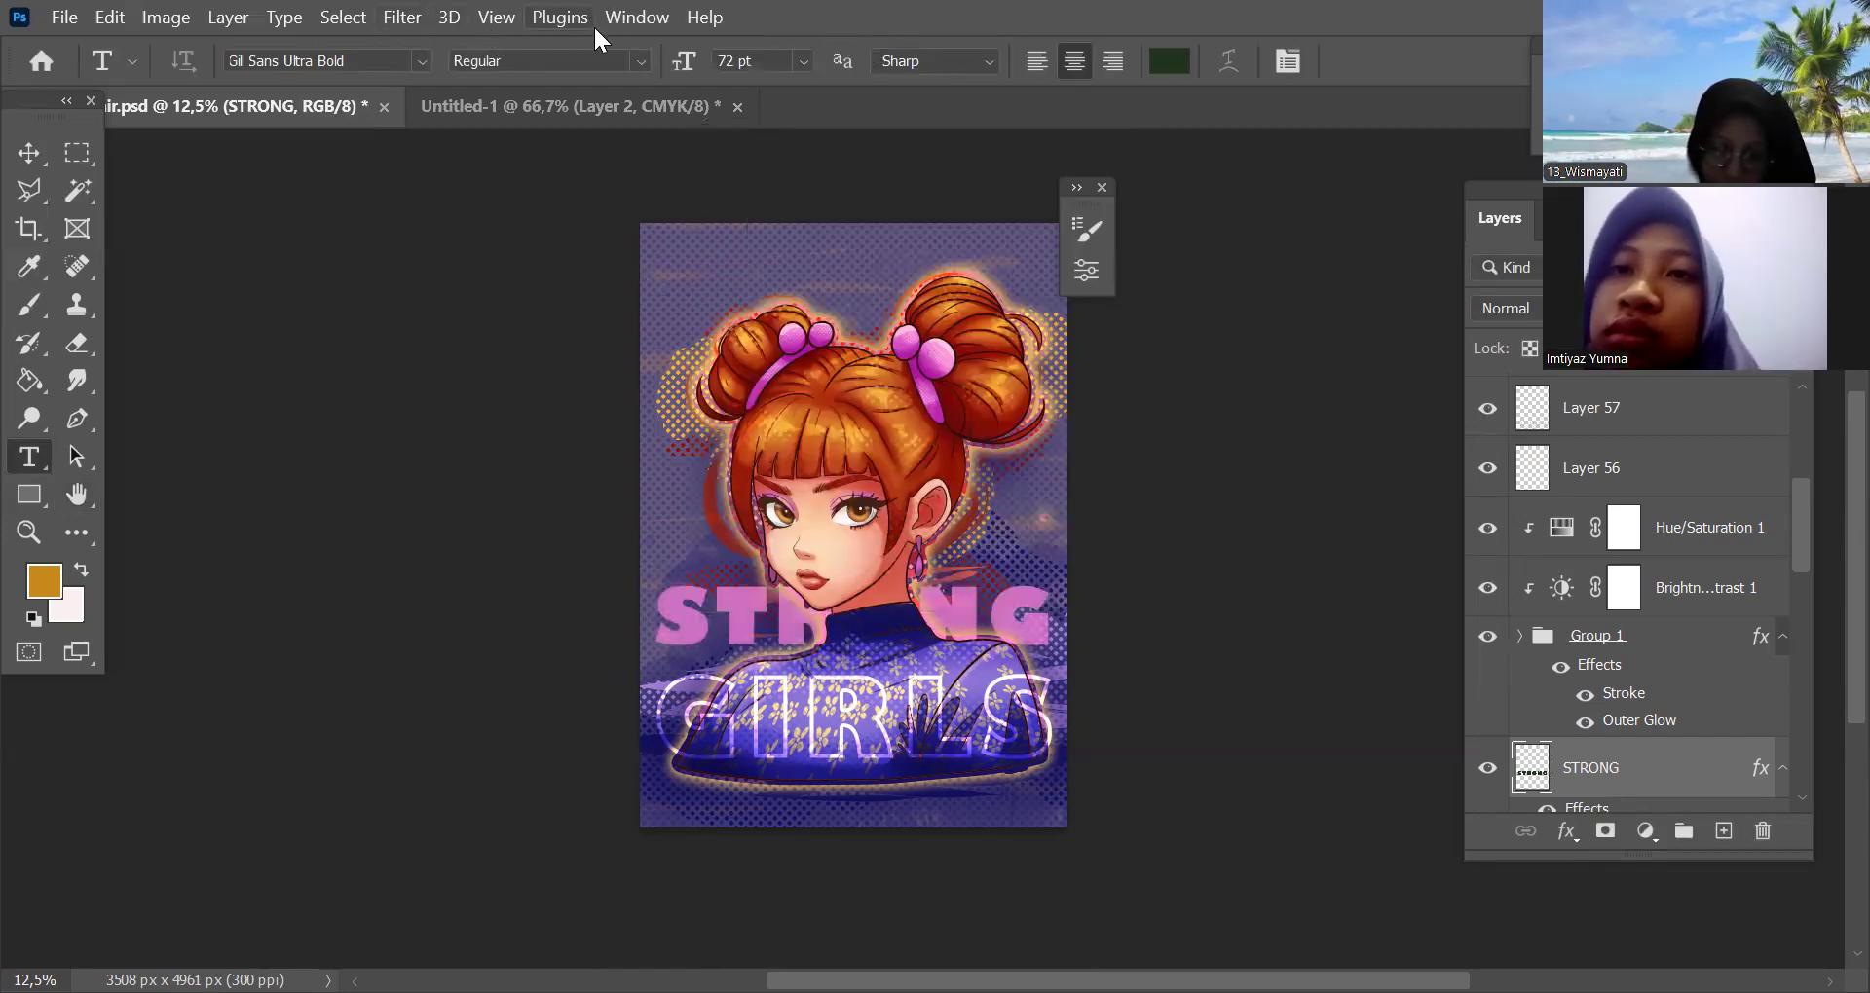
click(342, 18)
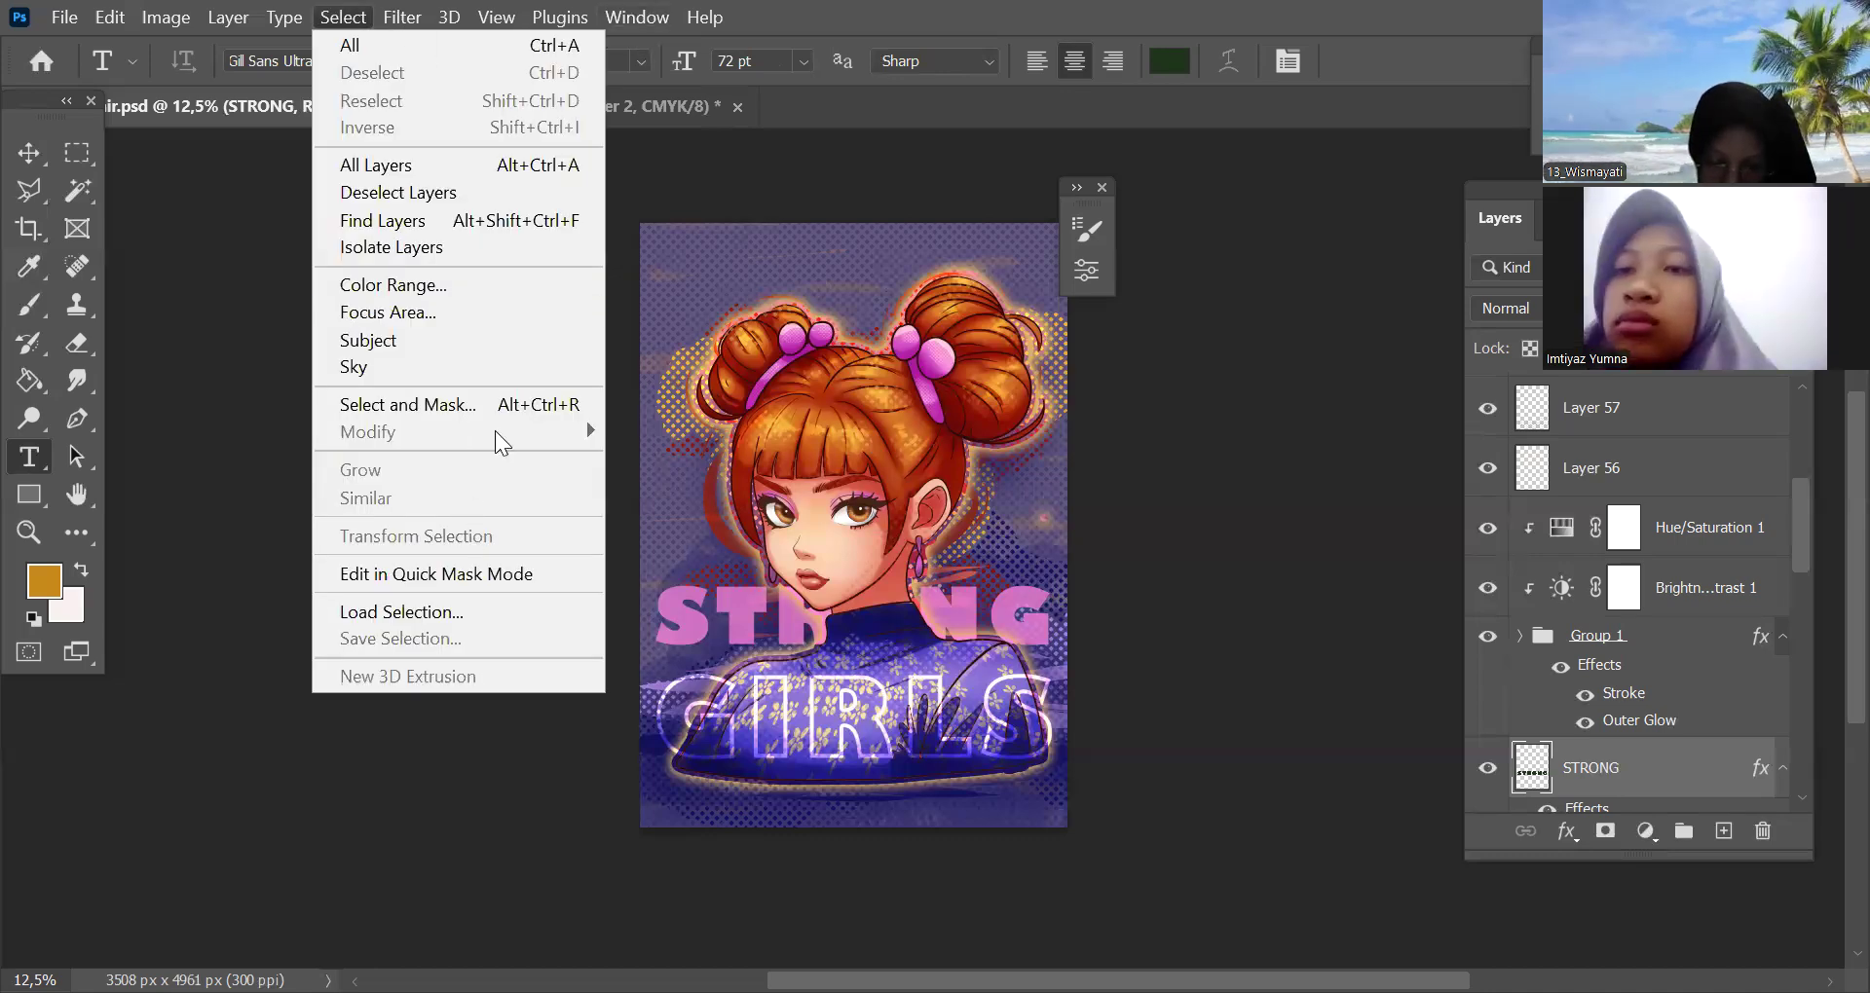
key(Right)
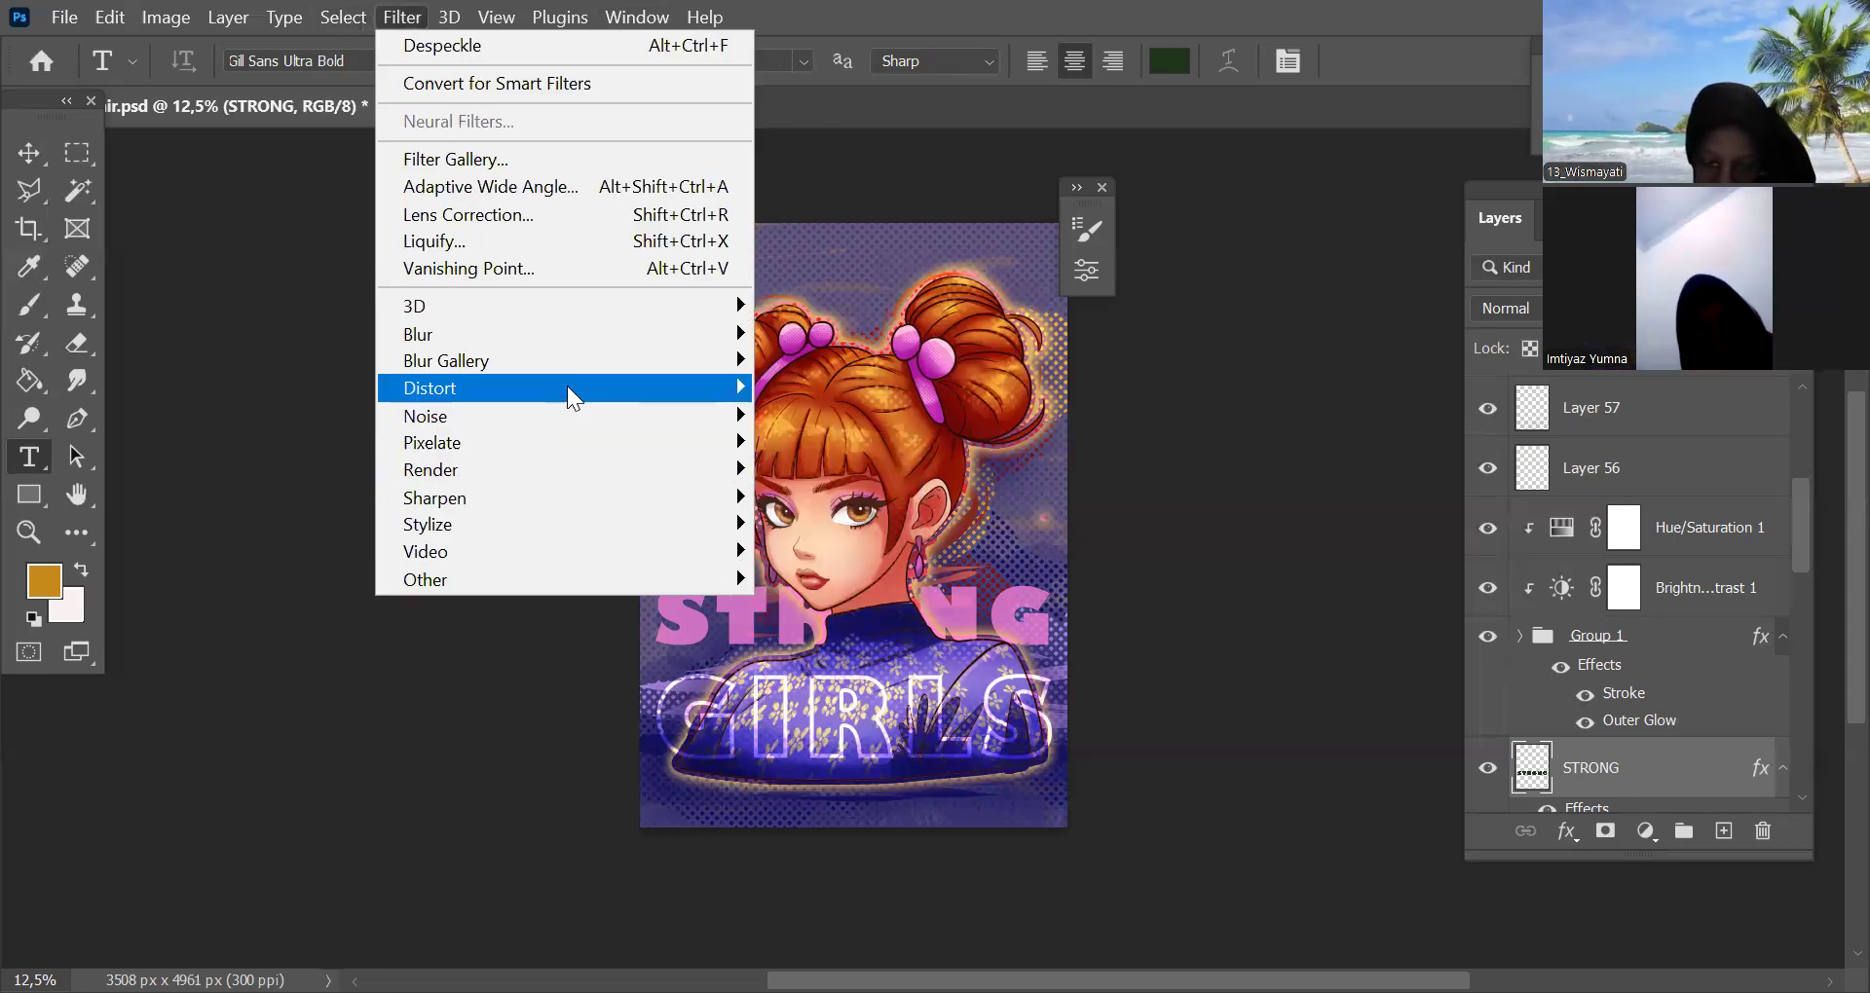
mouse_move(606, 386)
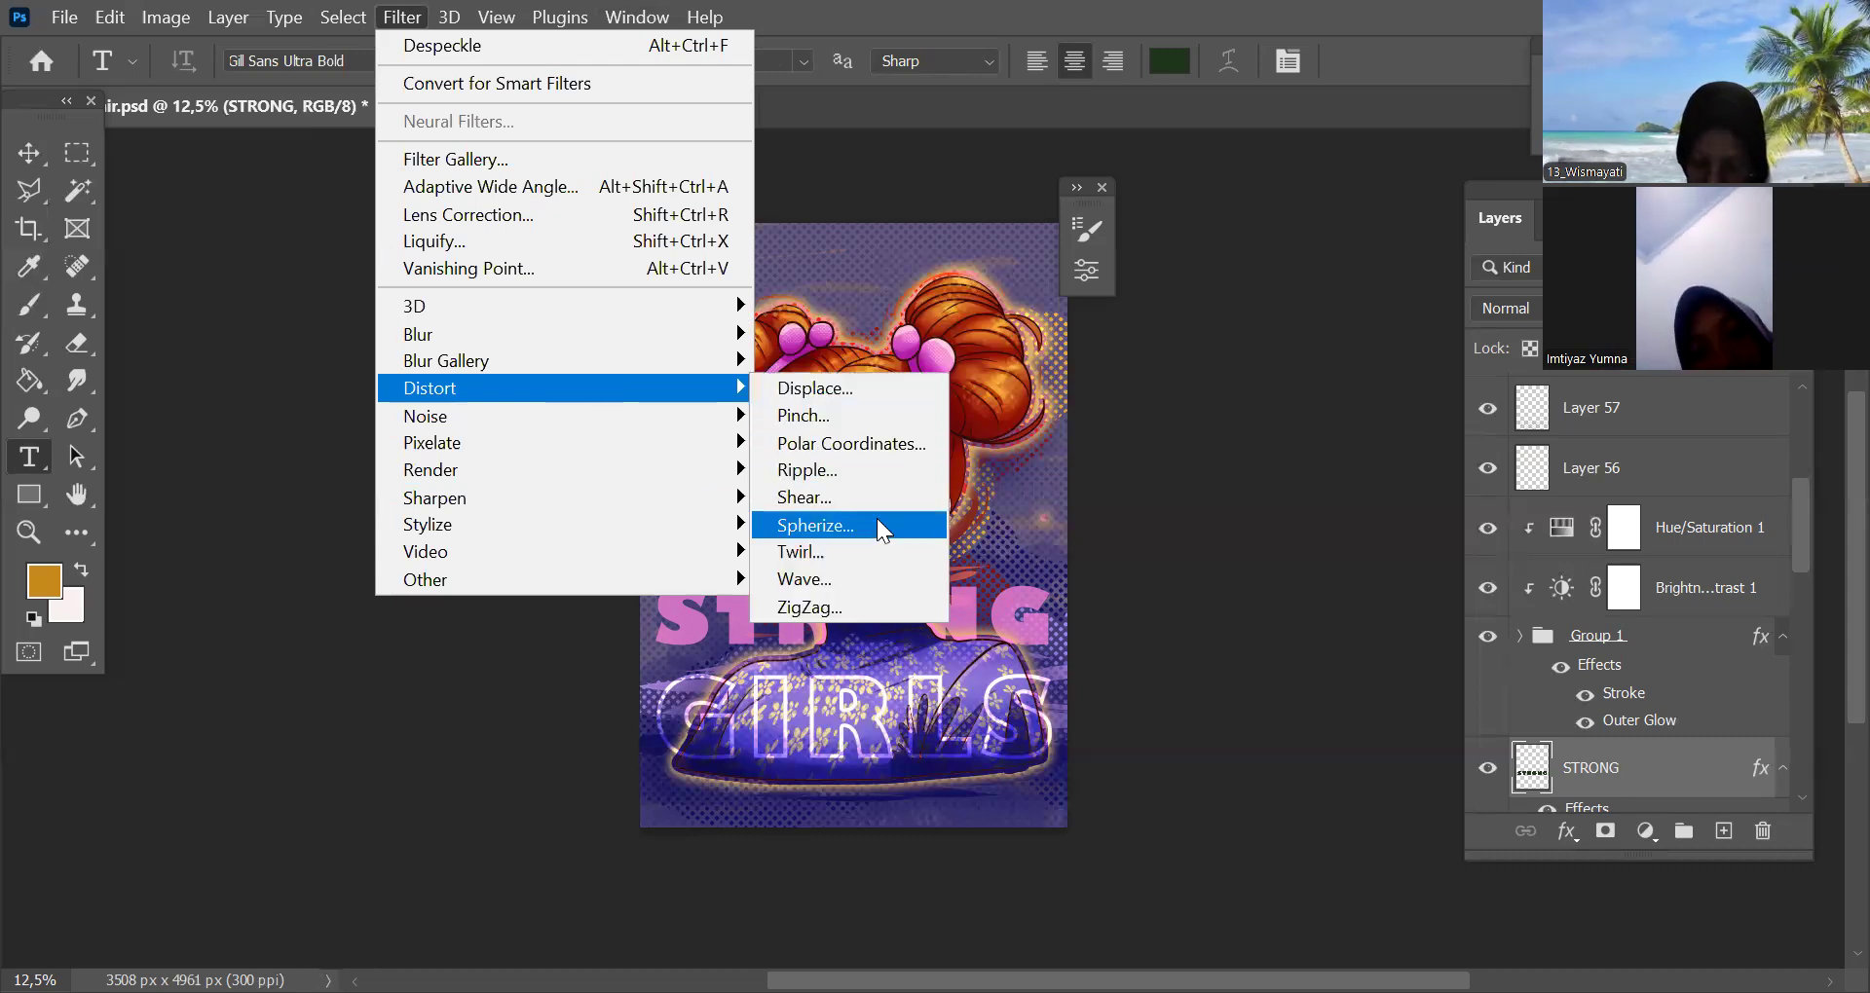
key(Return)
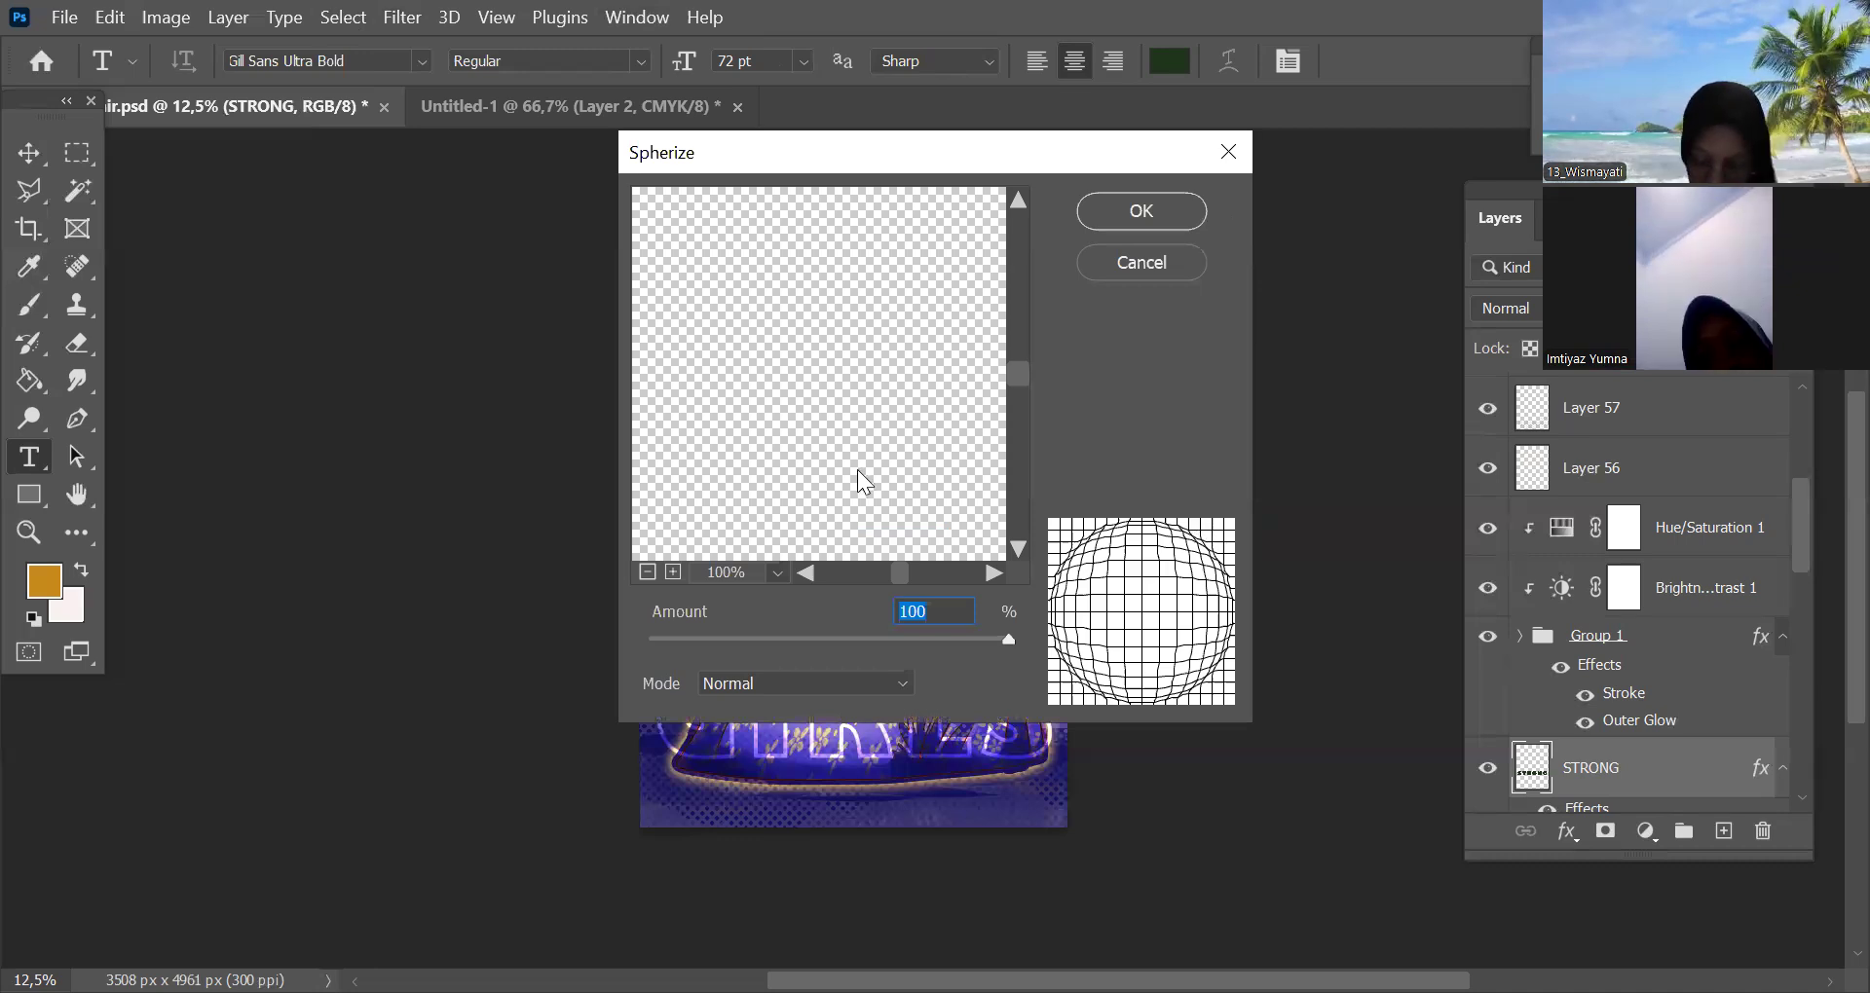
key(Escape)
Apply Reduce Noise to the STRONG layer with Preserve Details 86%, Reduce Color Noise 80% and Sharpen Details 56%
key(alt+t)
key(n)
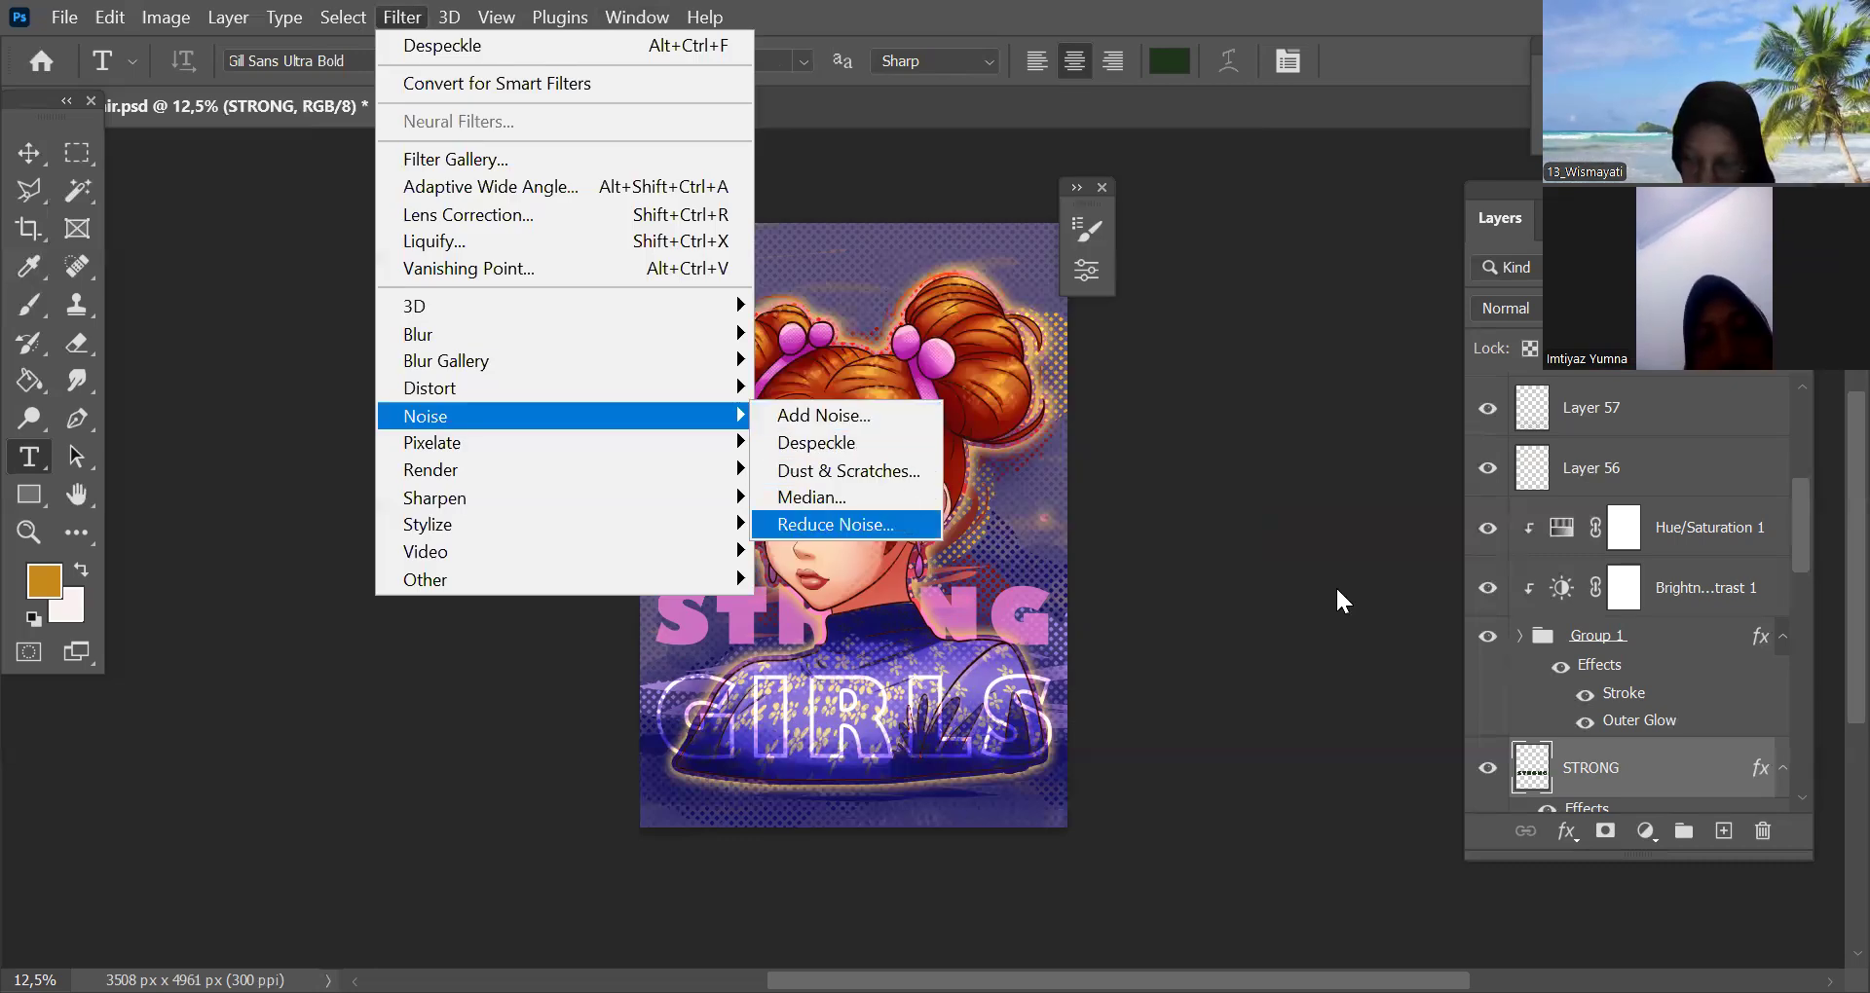
key(Return)
click(1399, 497)
click(1381, 582)
click(1307, 668)
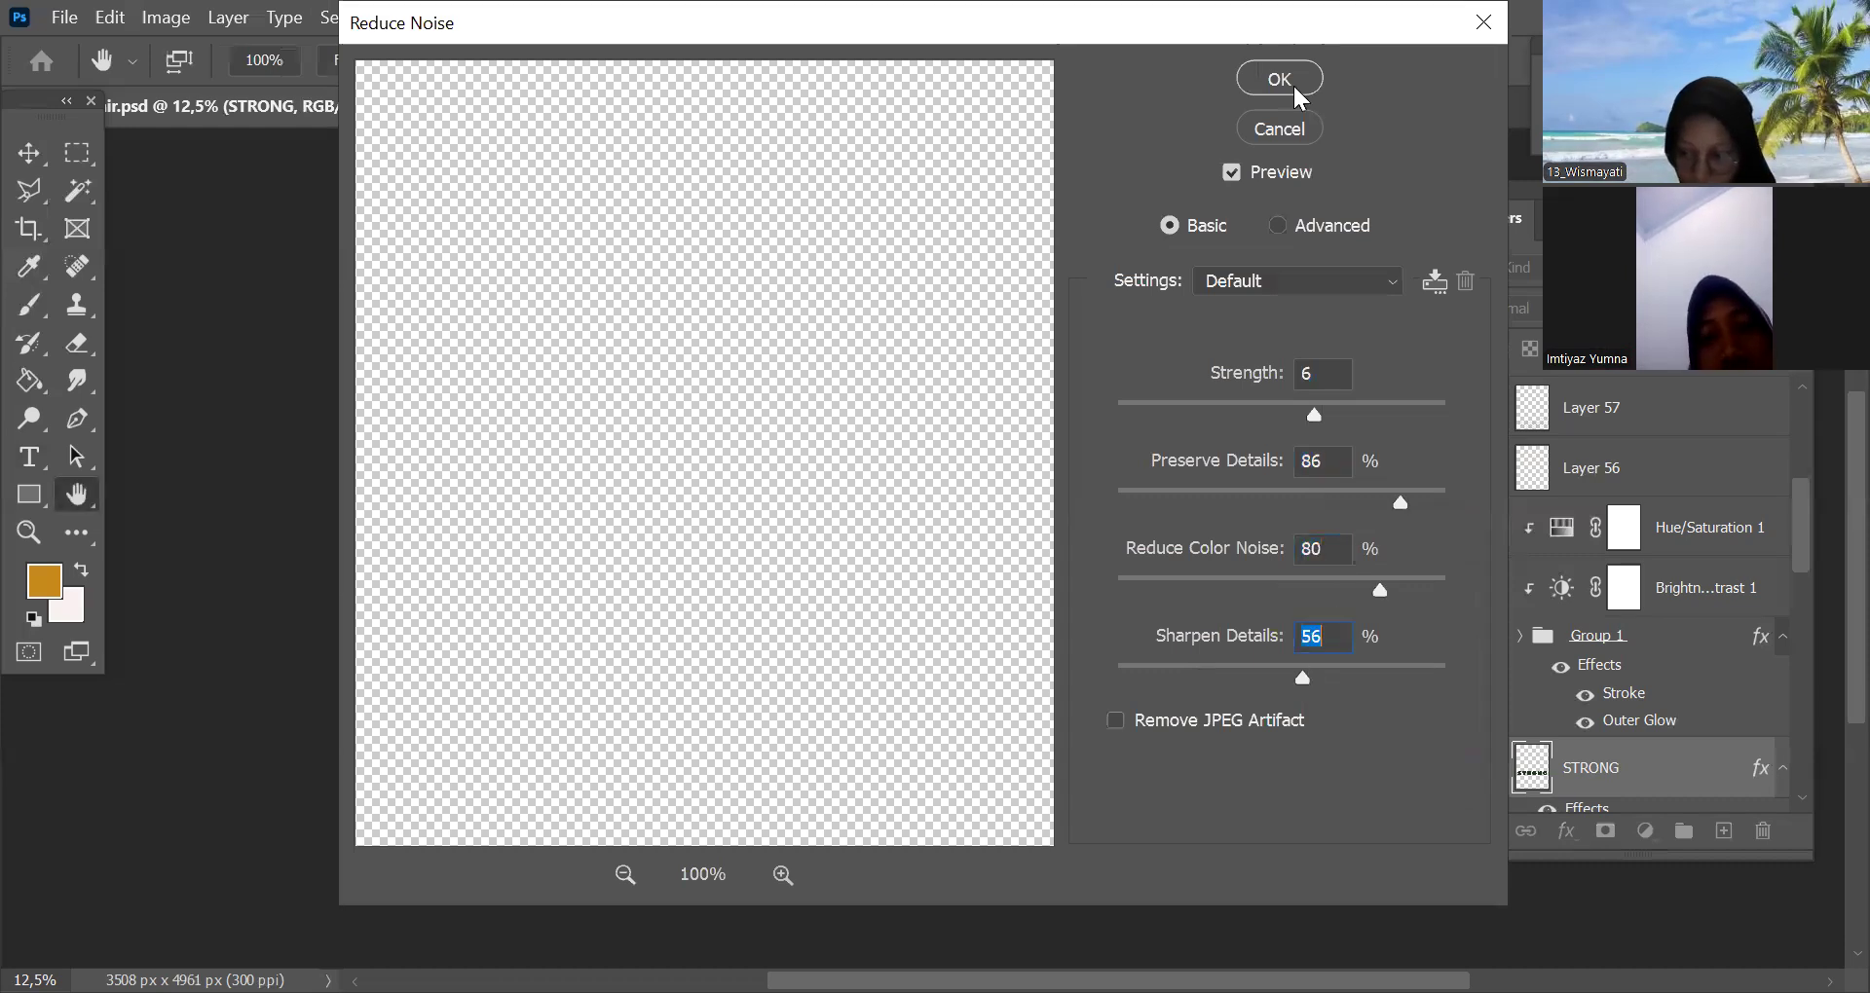
click(1296, 85)
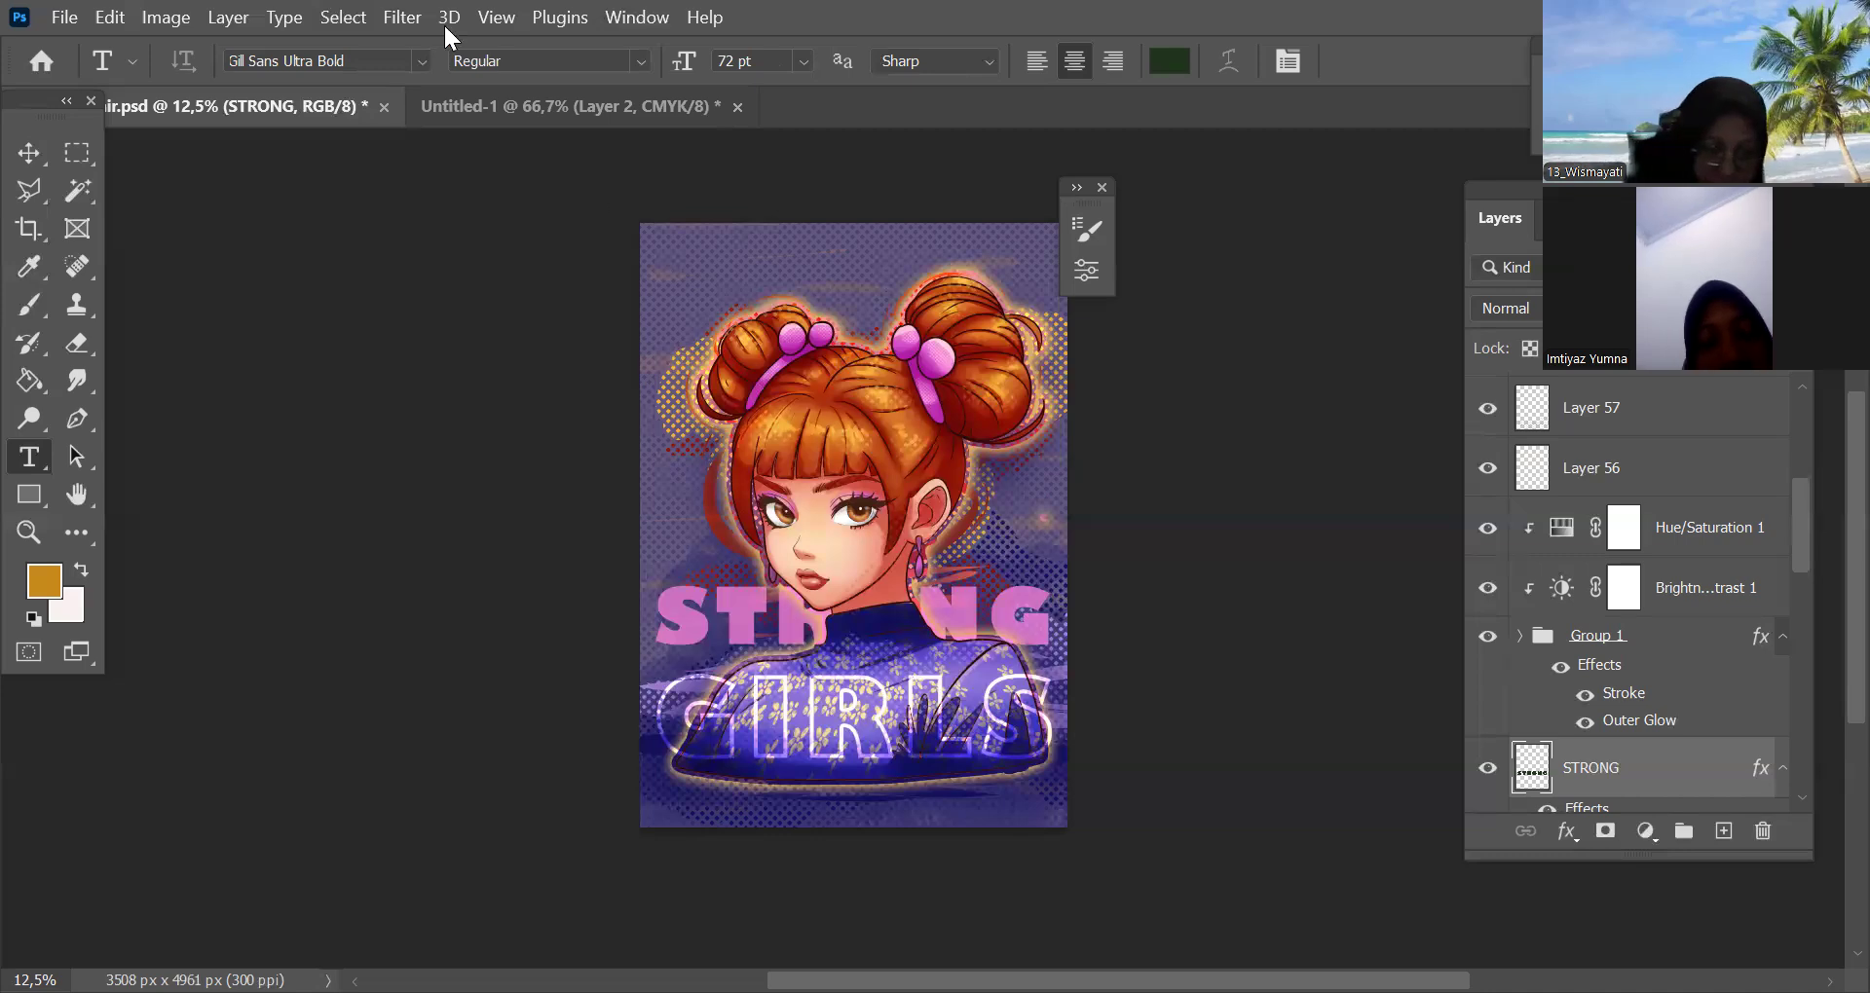
Apply Oil Paint to the STRONG layer with Stylization 7.4, Cleanliness 6.0, Scale 5.2, Bristle Detail 3.1 and Shine 5.9
click(399, 20)
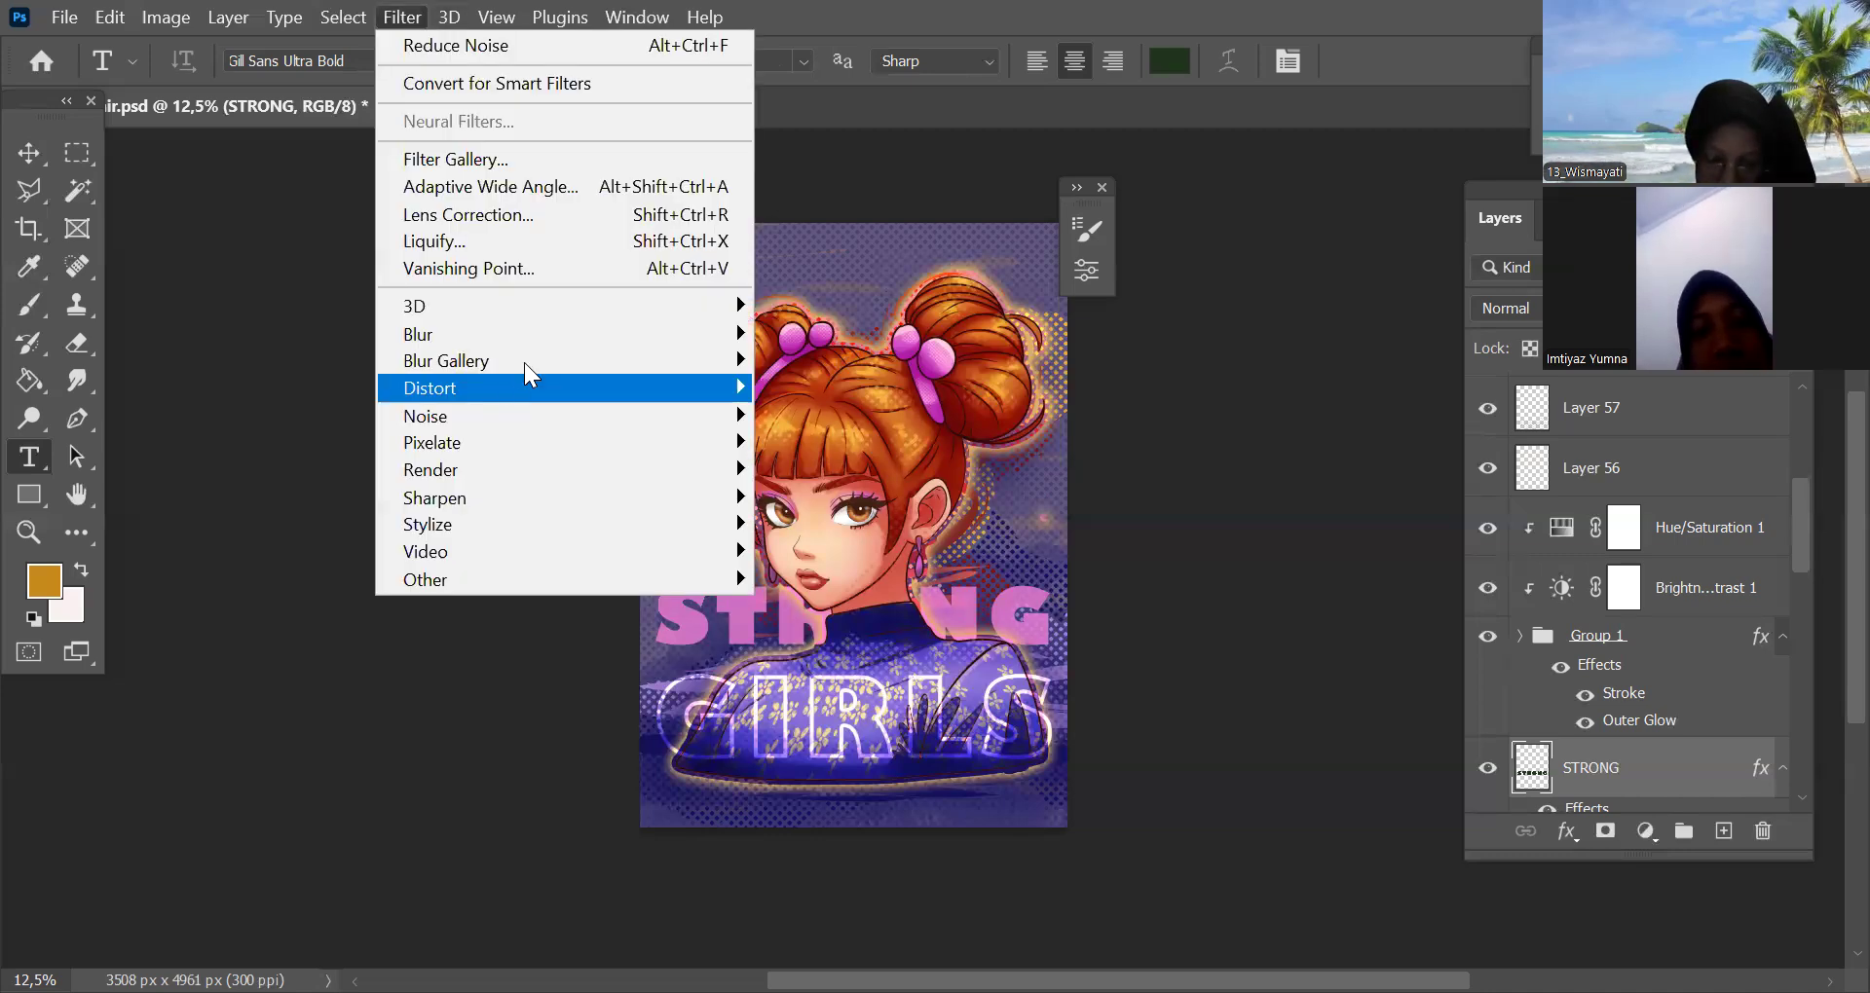
mouse_move(648, 360)
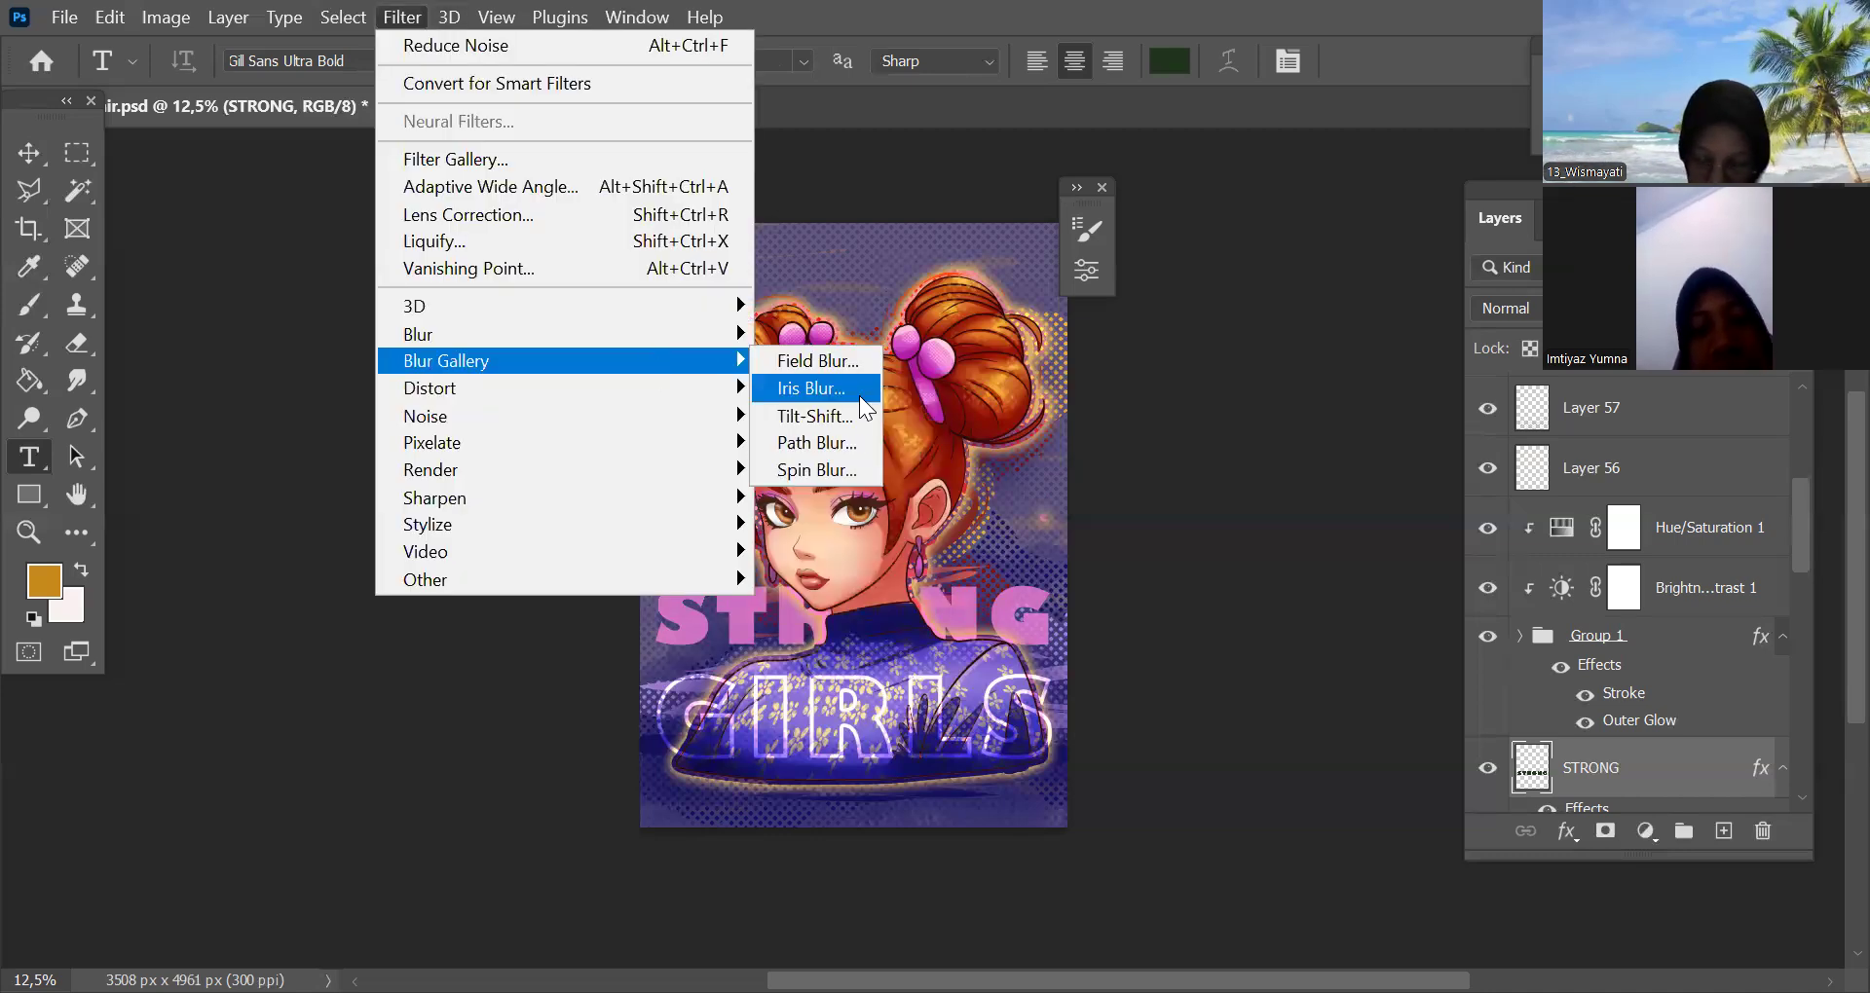
key(Escape)
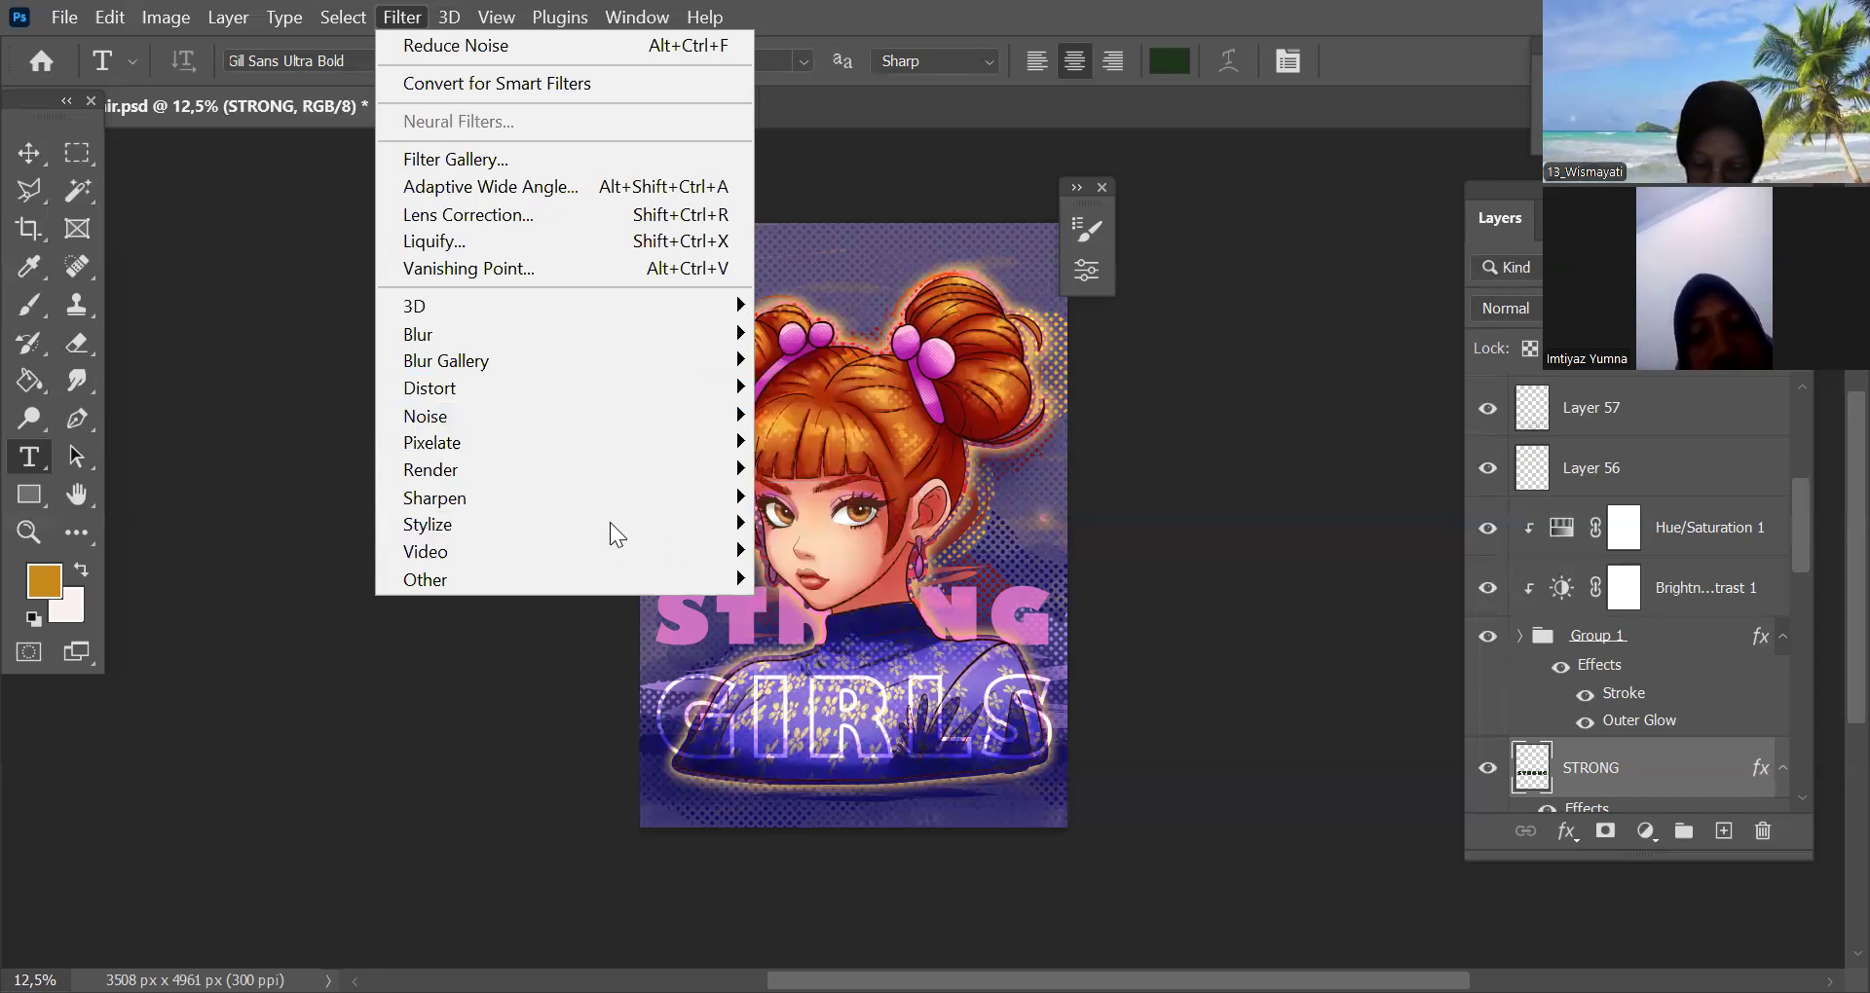
mouse_move(613, 526)
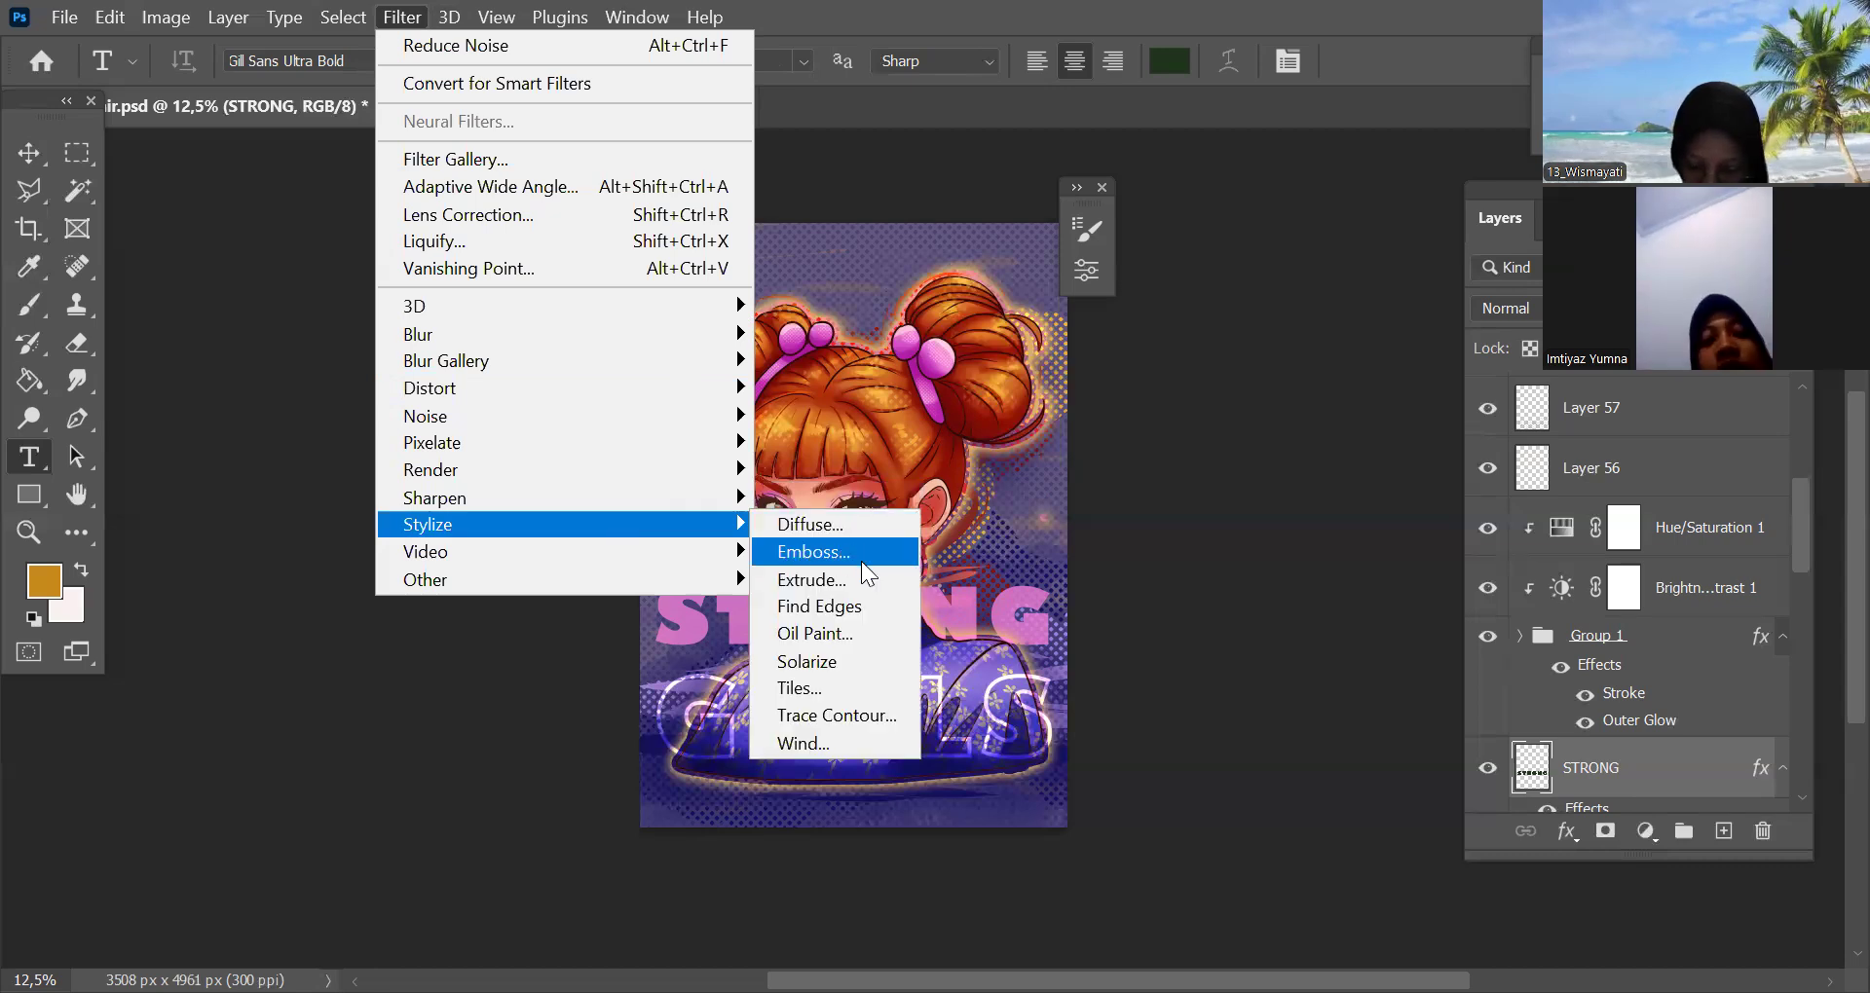
click(889, 634)
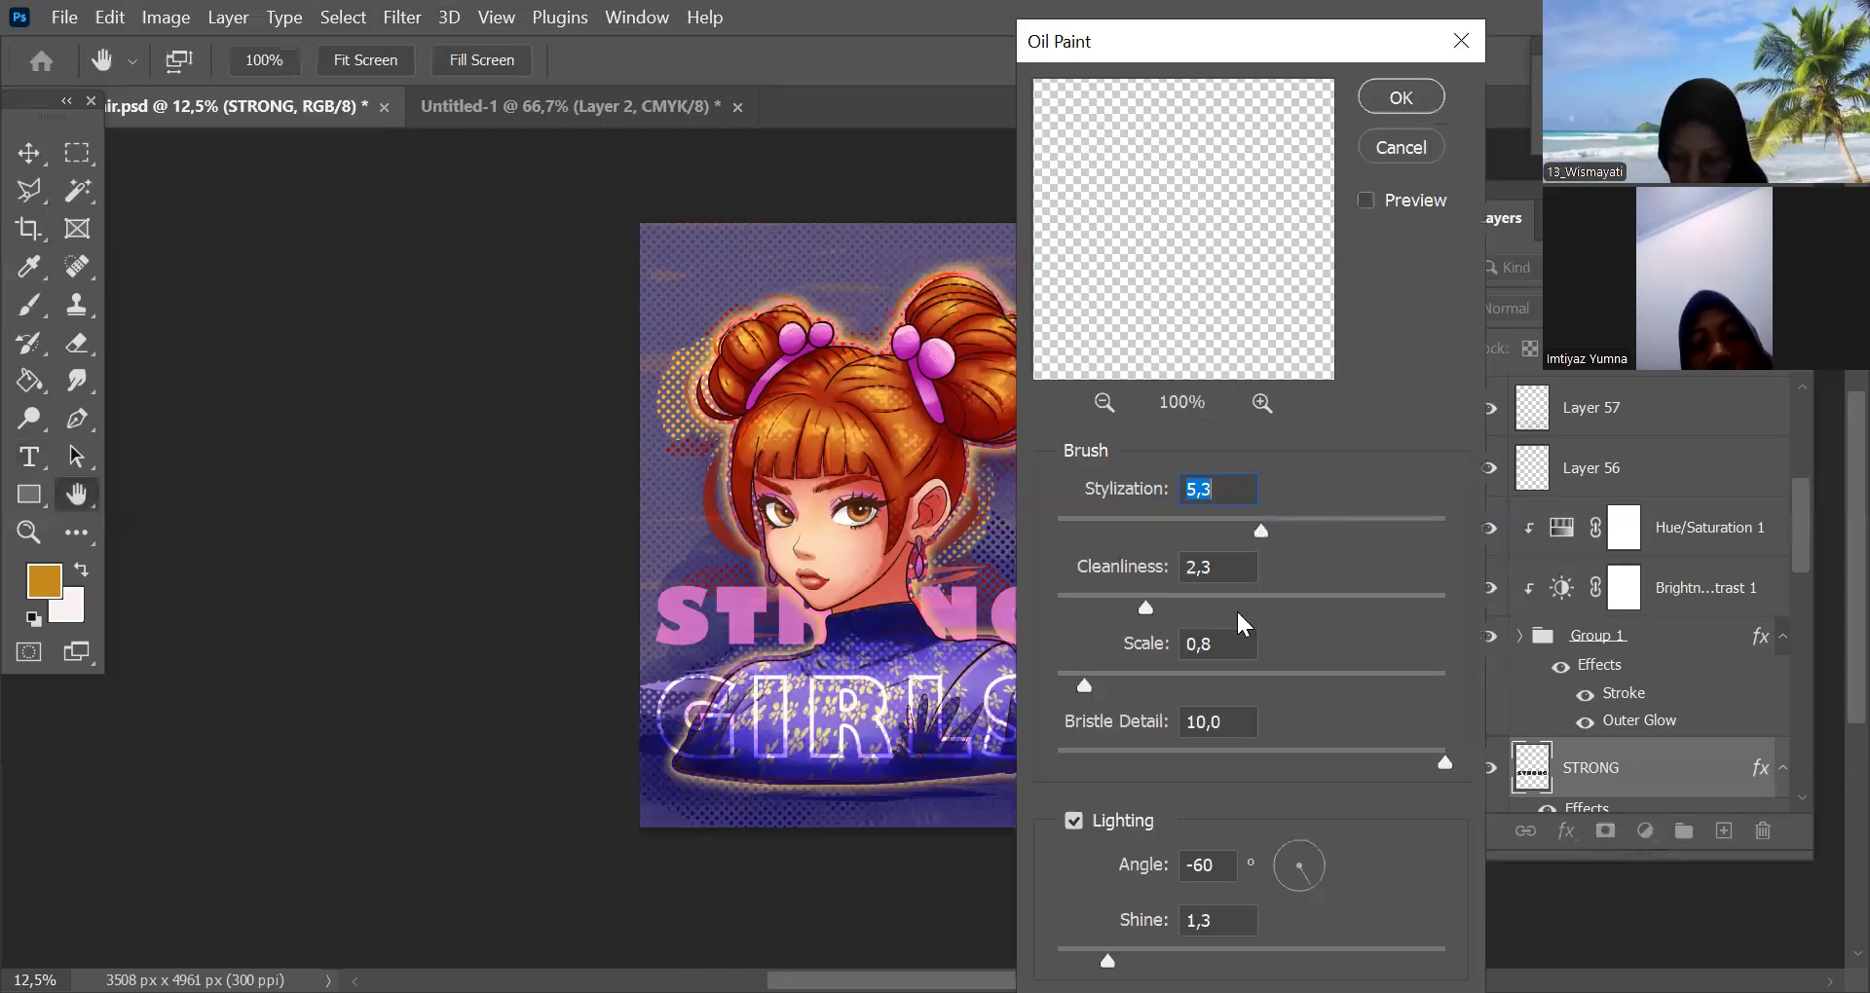
drag(1146, 607, 1291, 608)
drag(1084, 686, 1258, 686)
drag(1445, 763, 1176, 763)
drag(1108, 962, 1286, 961)
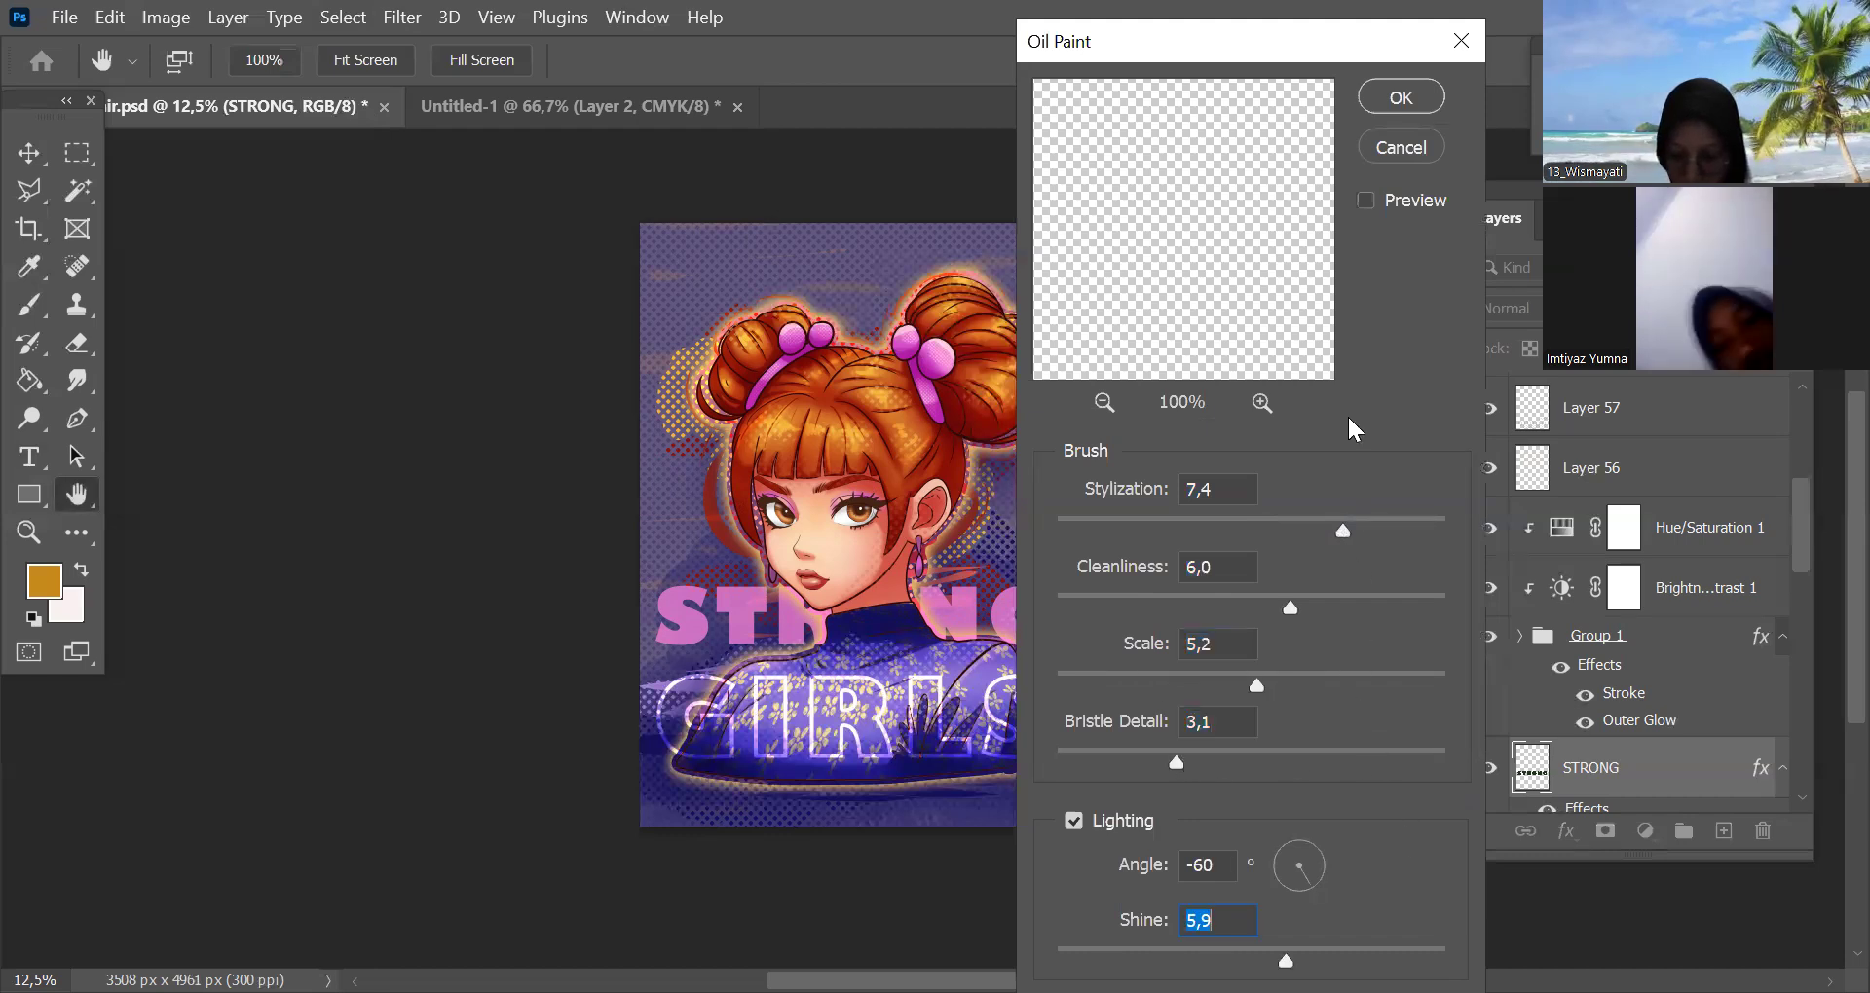
click(1400, 97)
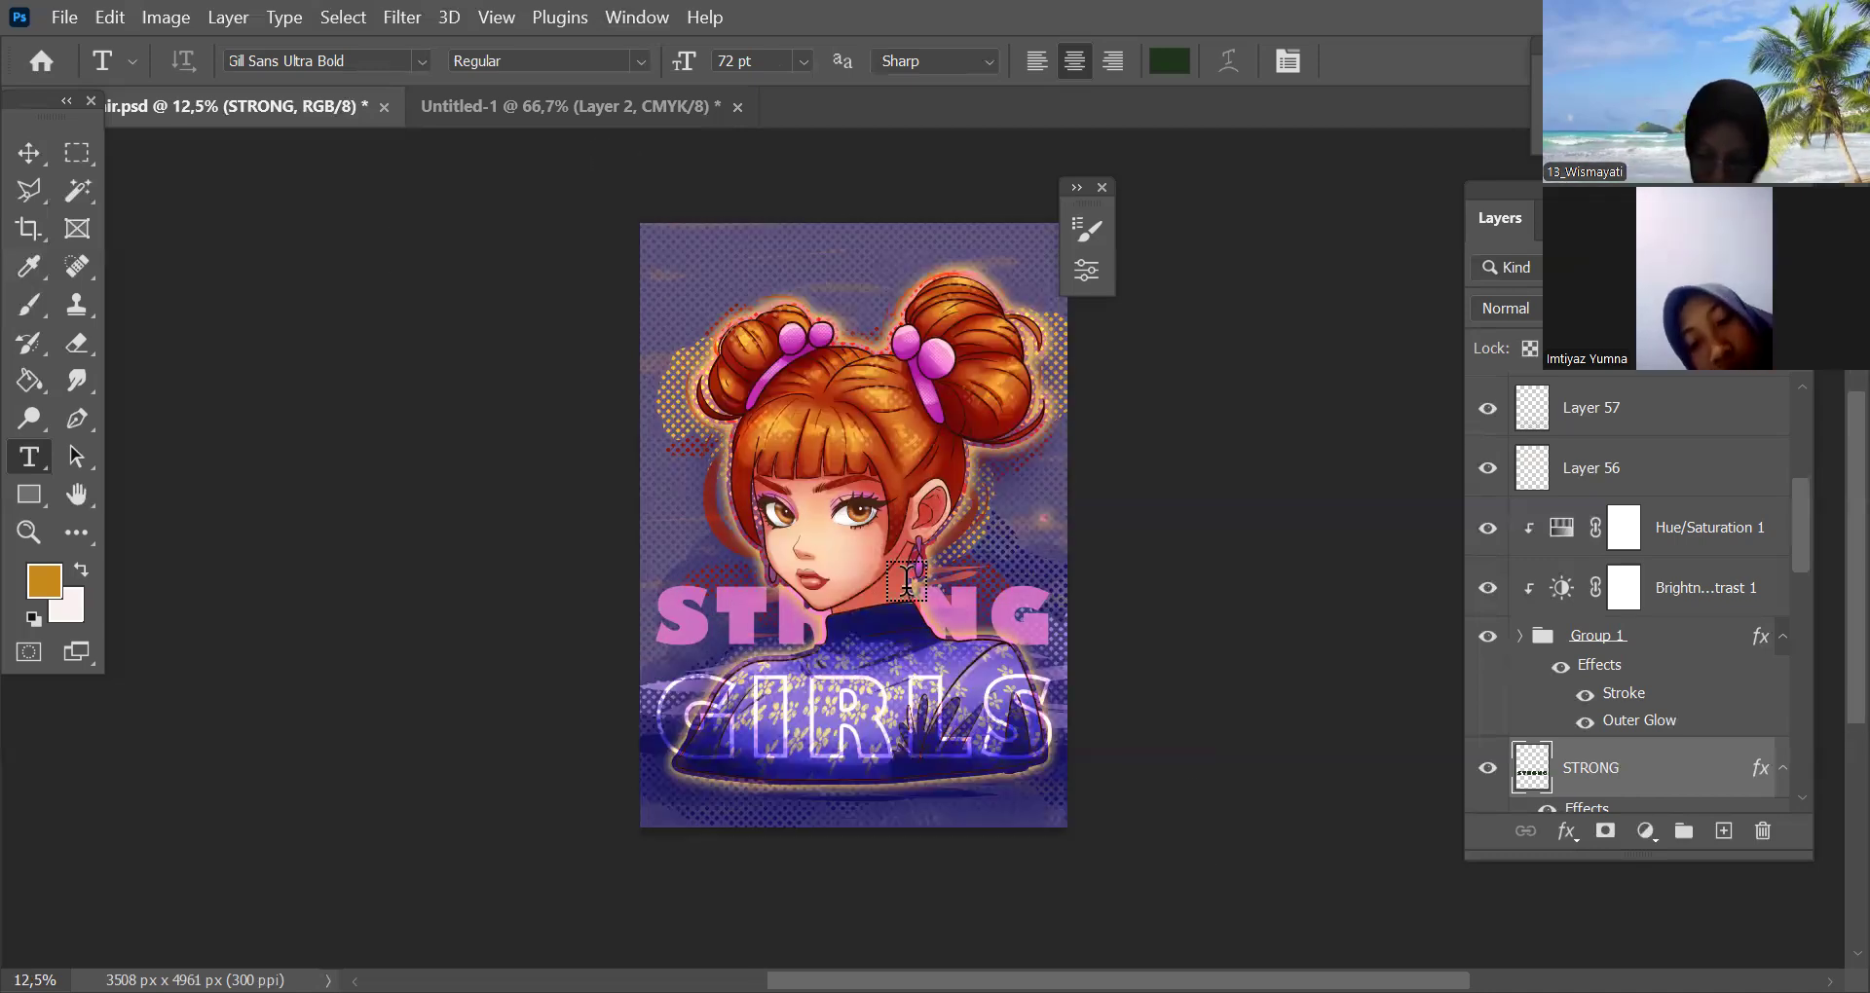
key(r)
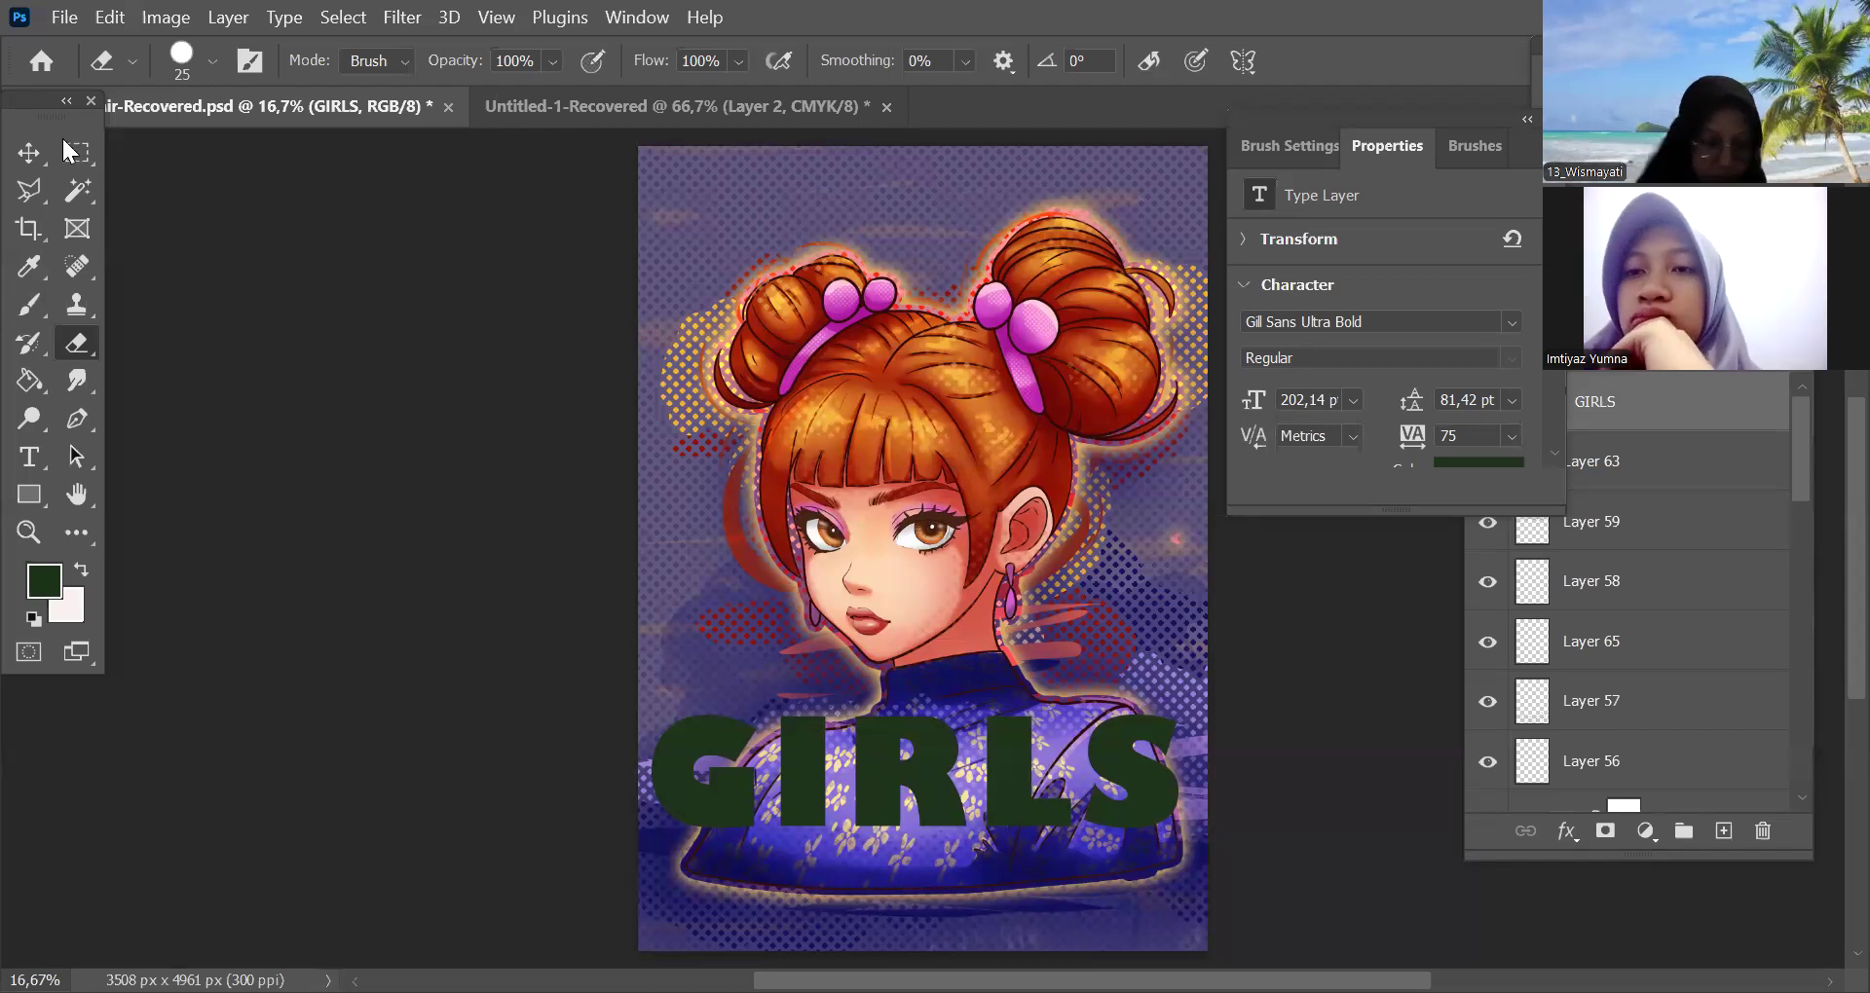
Add an outside stroke to the GIRLS text layer in pale cream, hex f7ecbb
key(v)
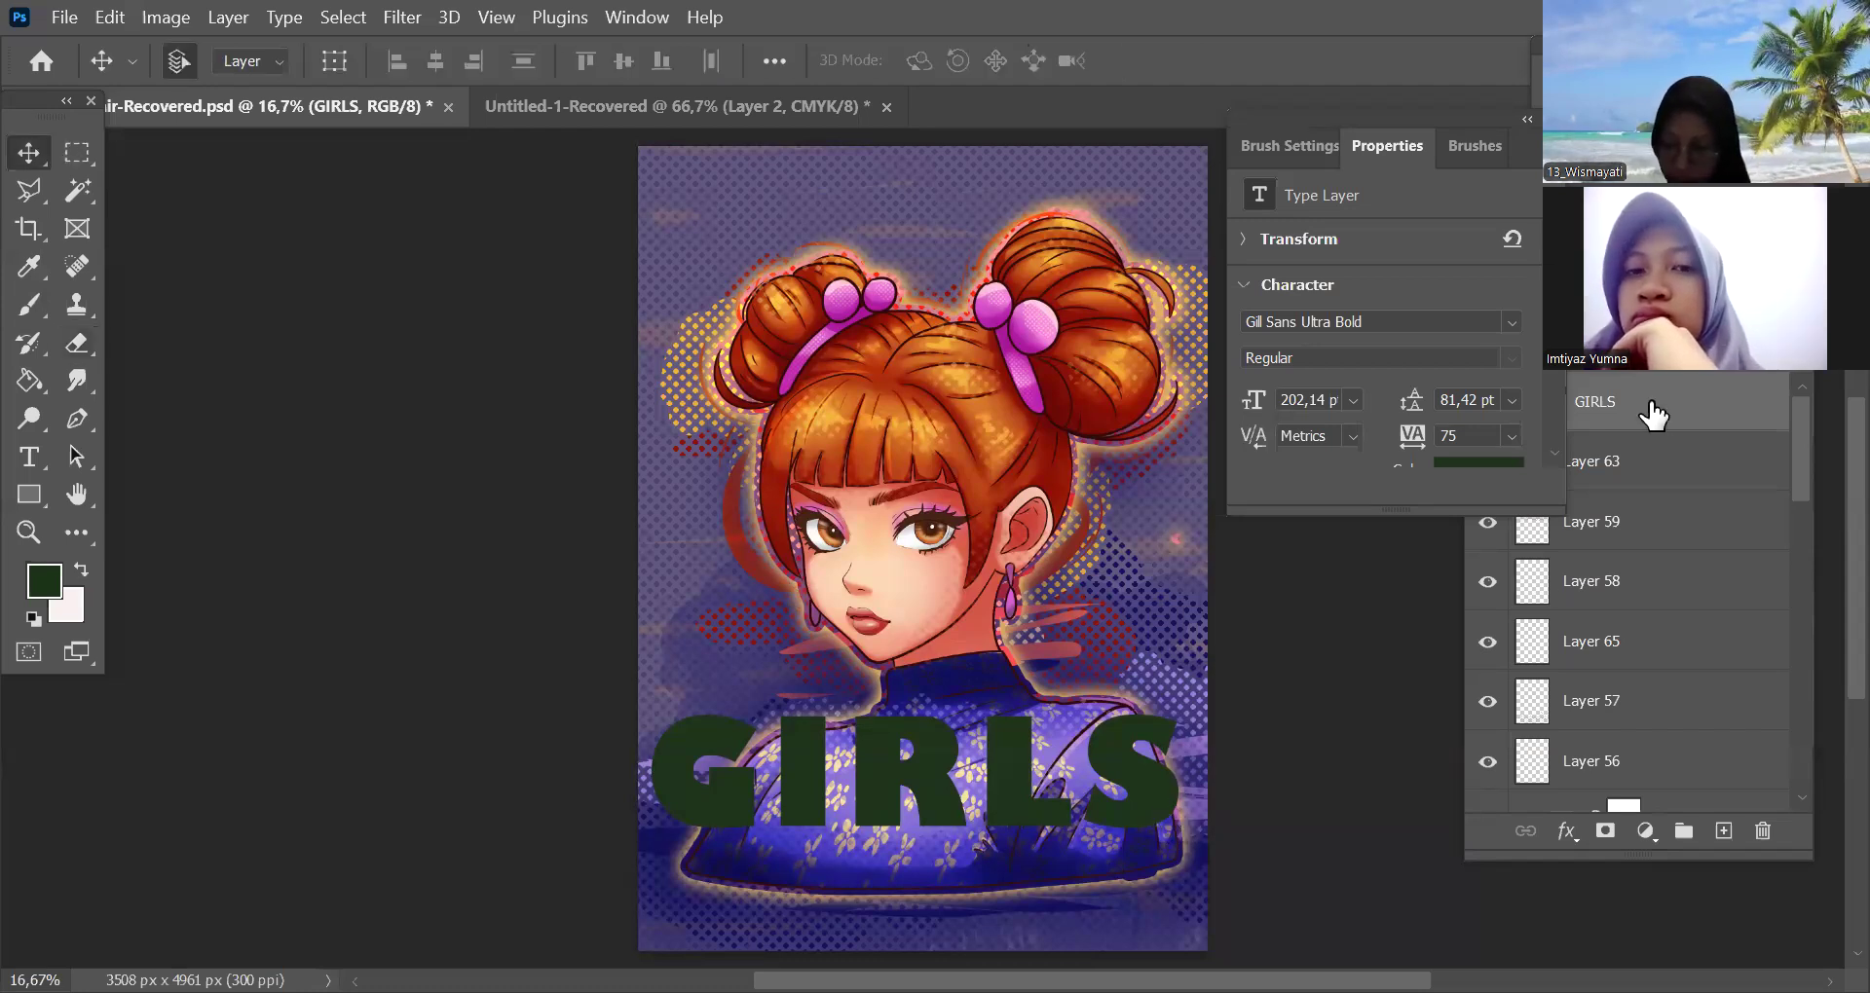
click(1558, 830)
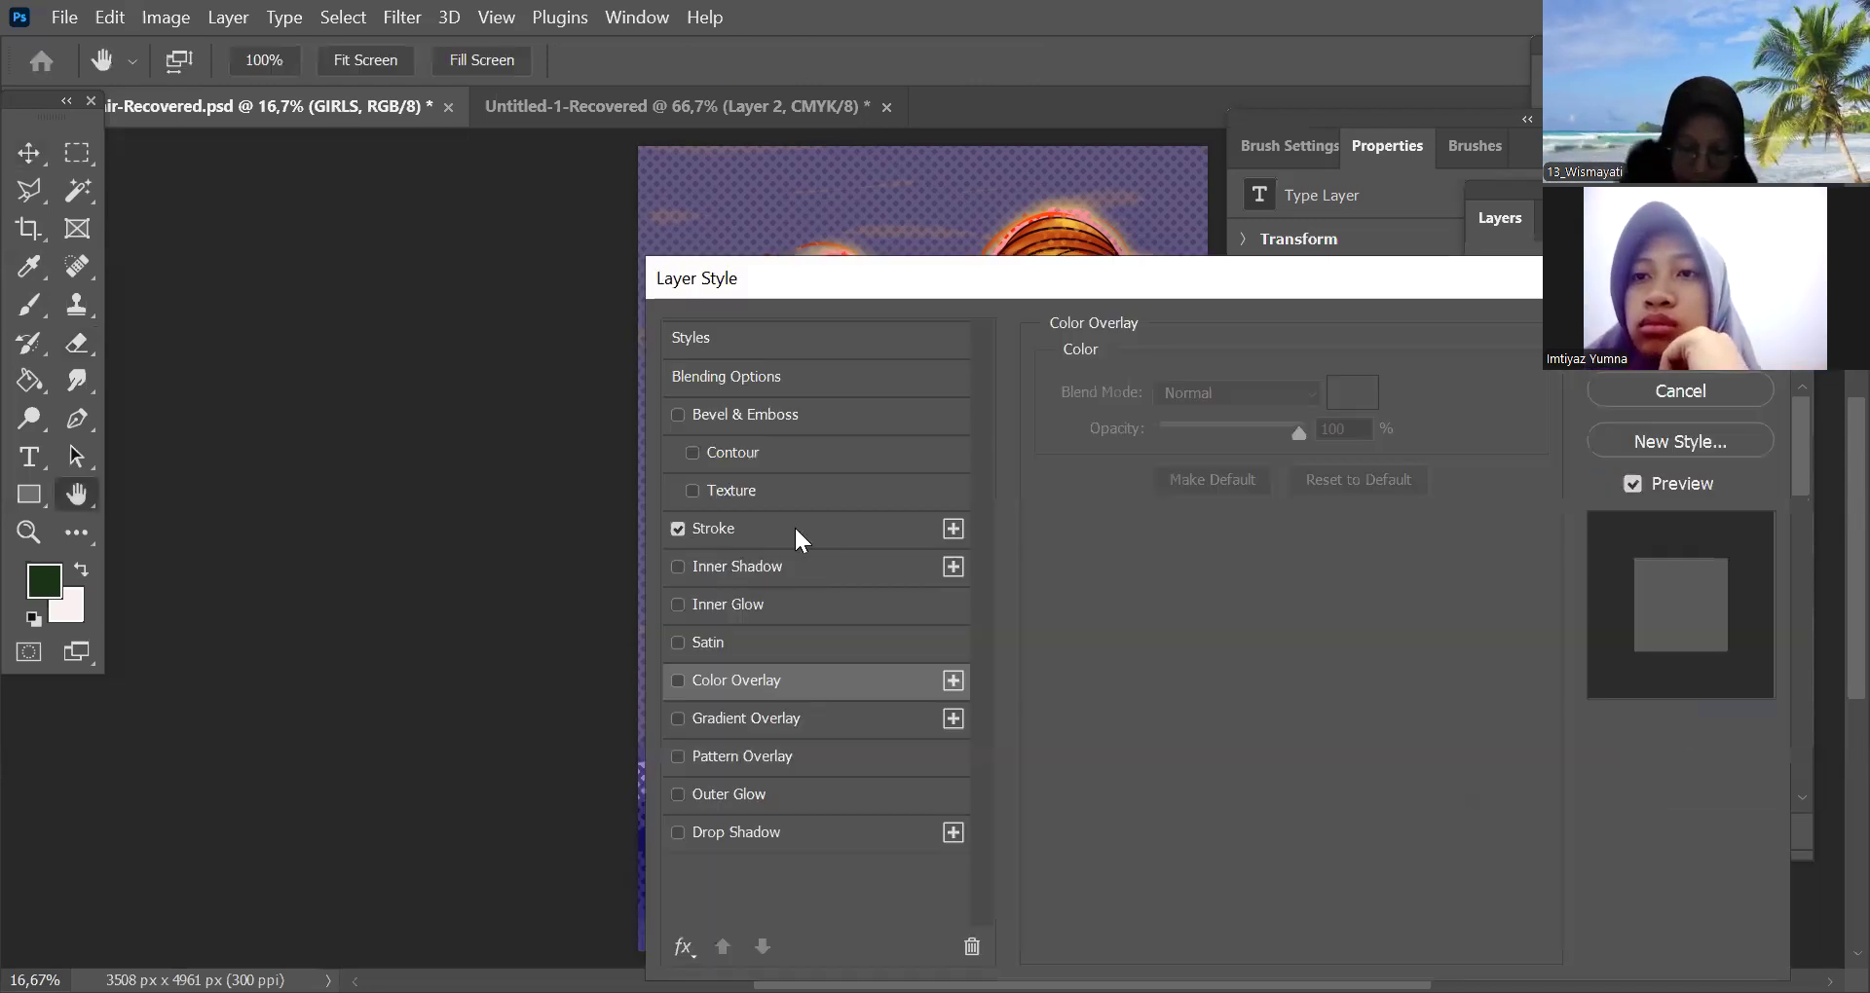
click(793, 528)
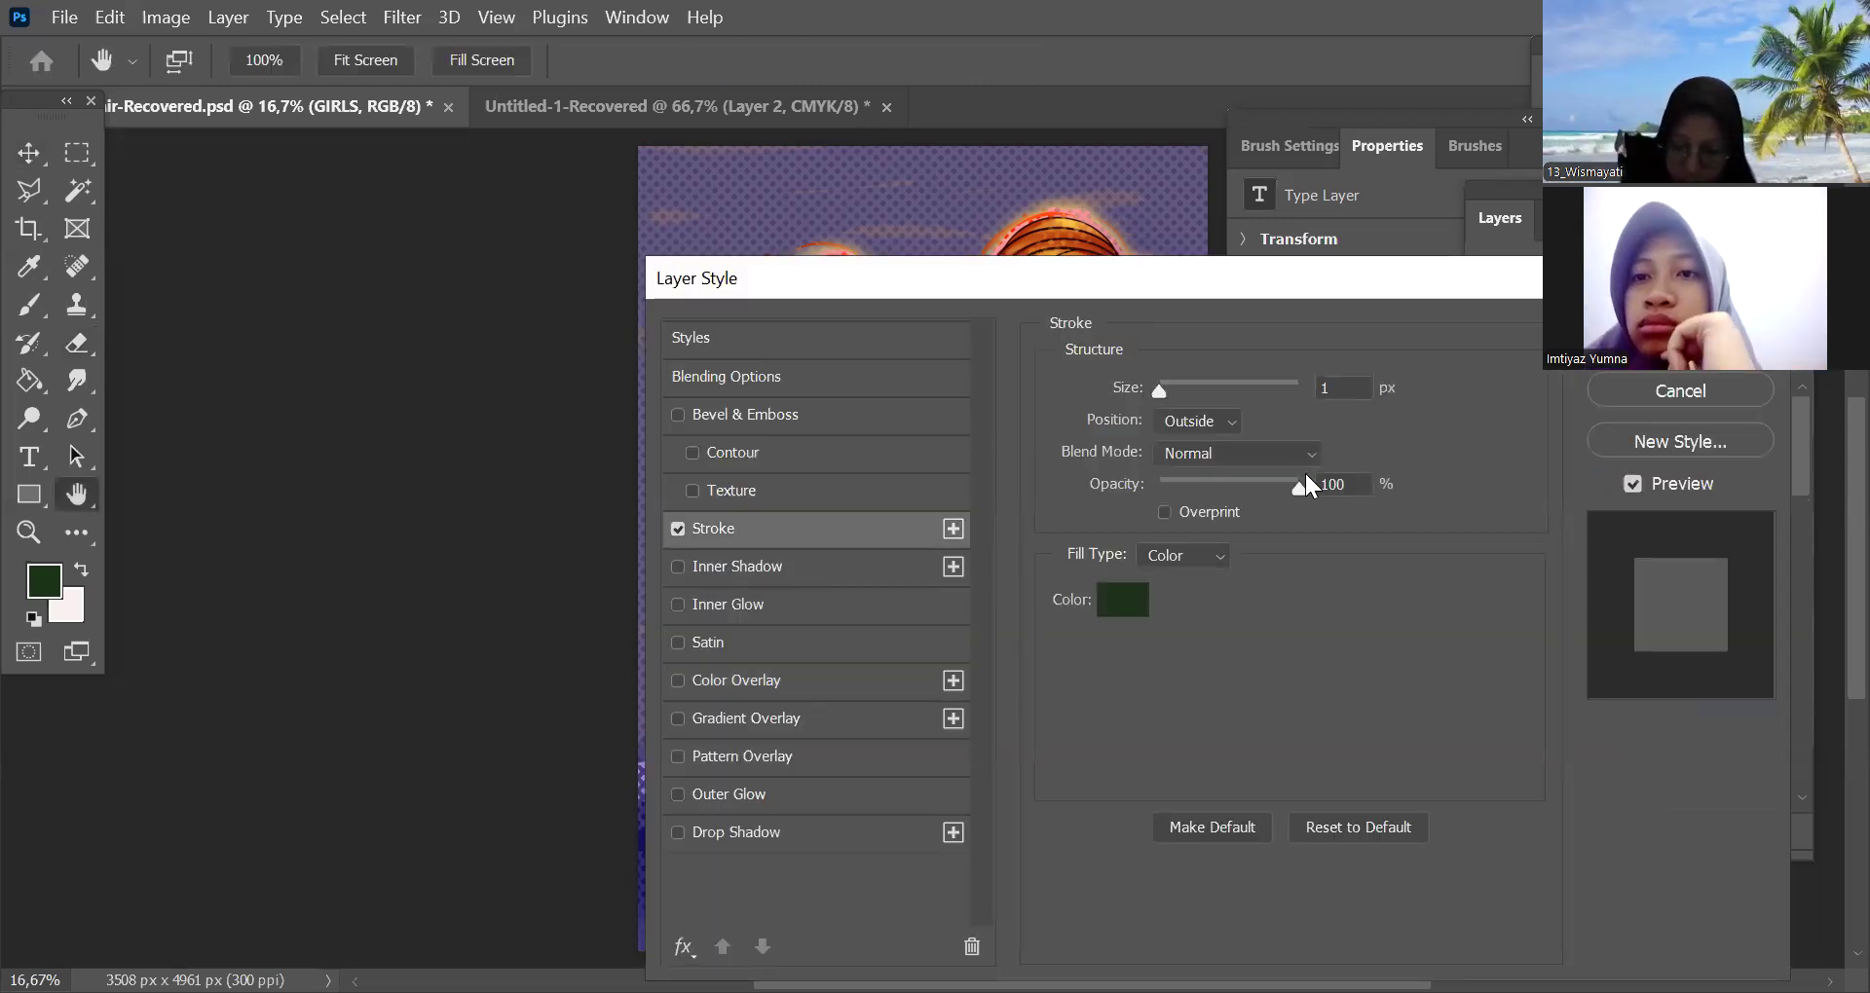
click(1233, 423)
click(1130, 599)
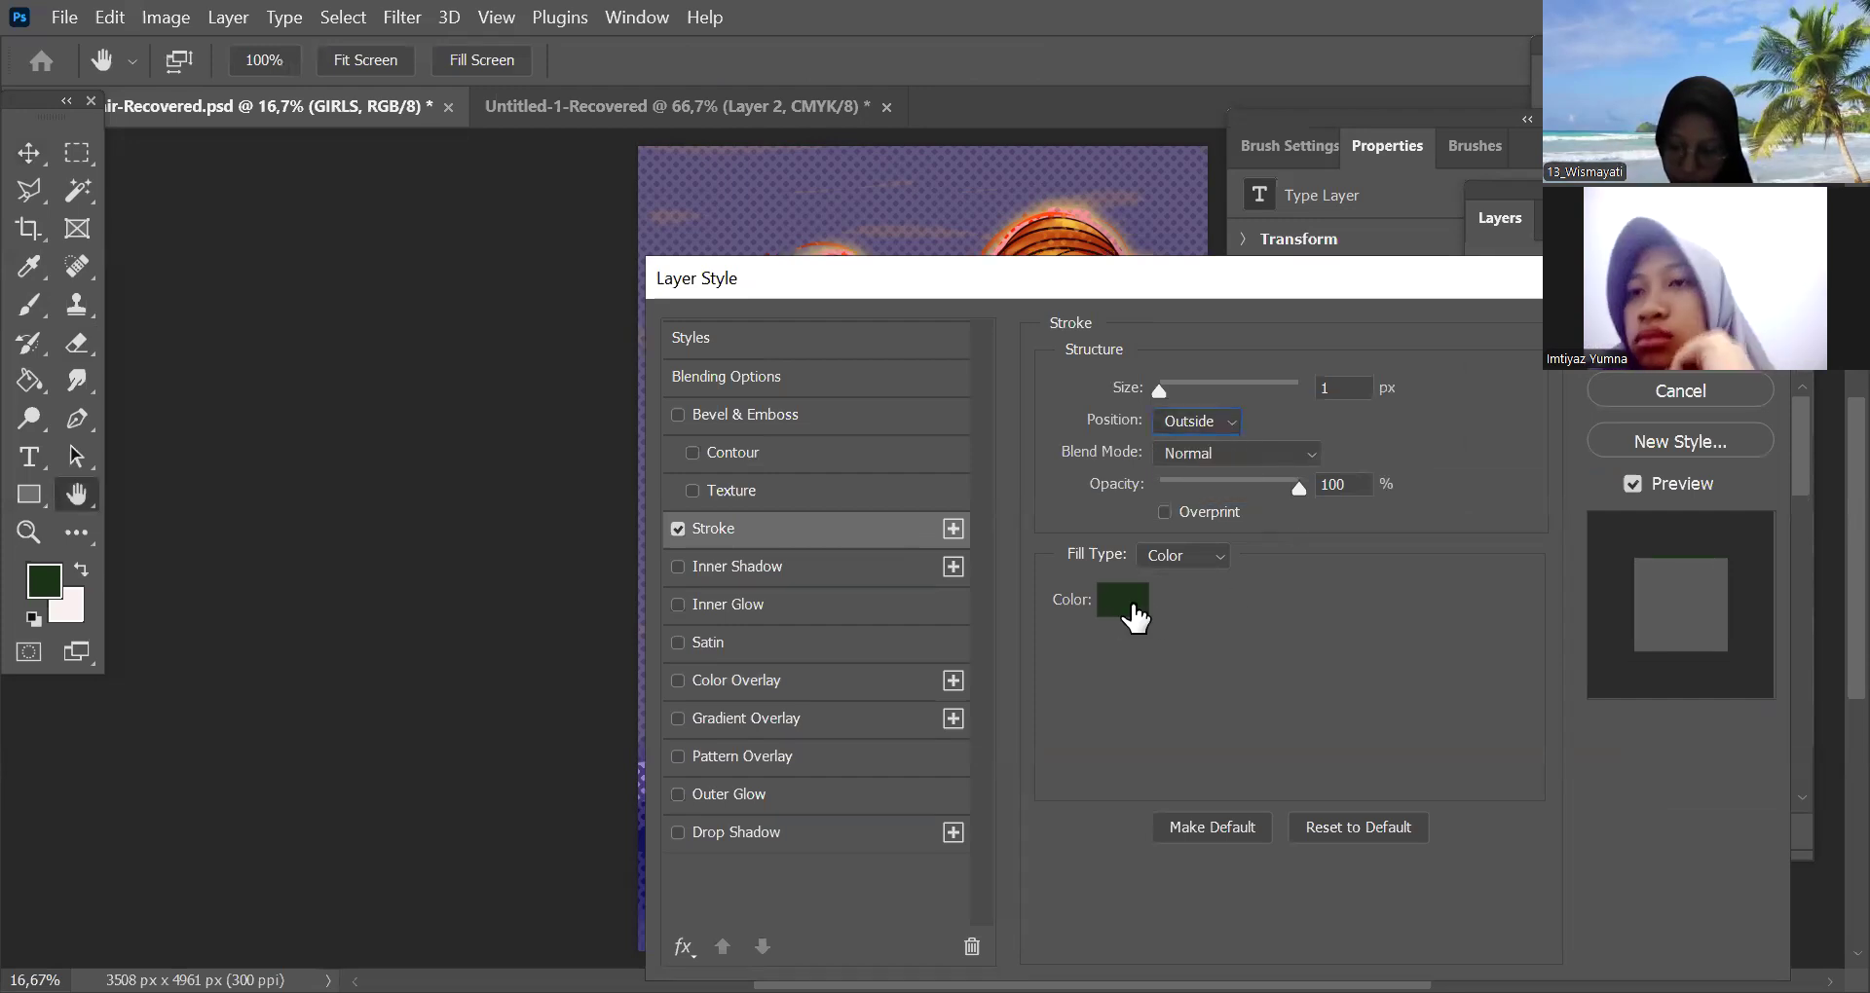
click(1185, 419)
click(1502, 726)
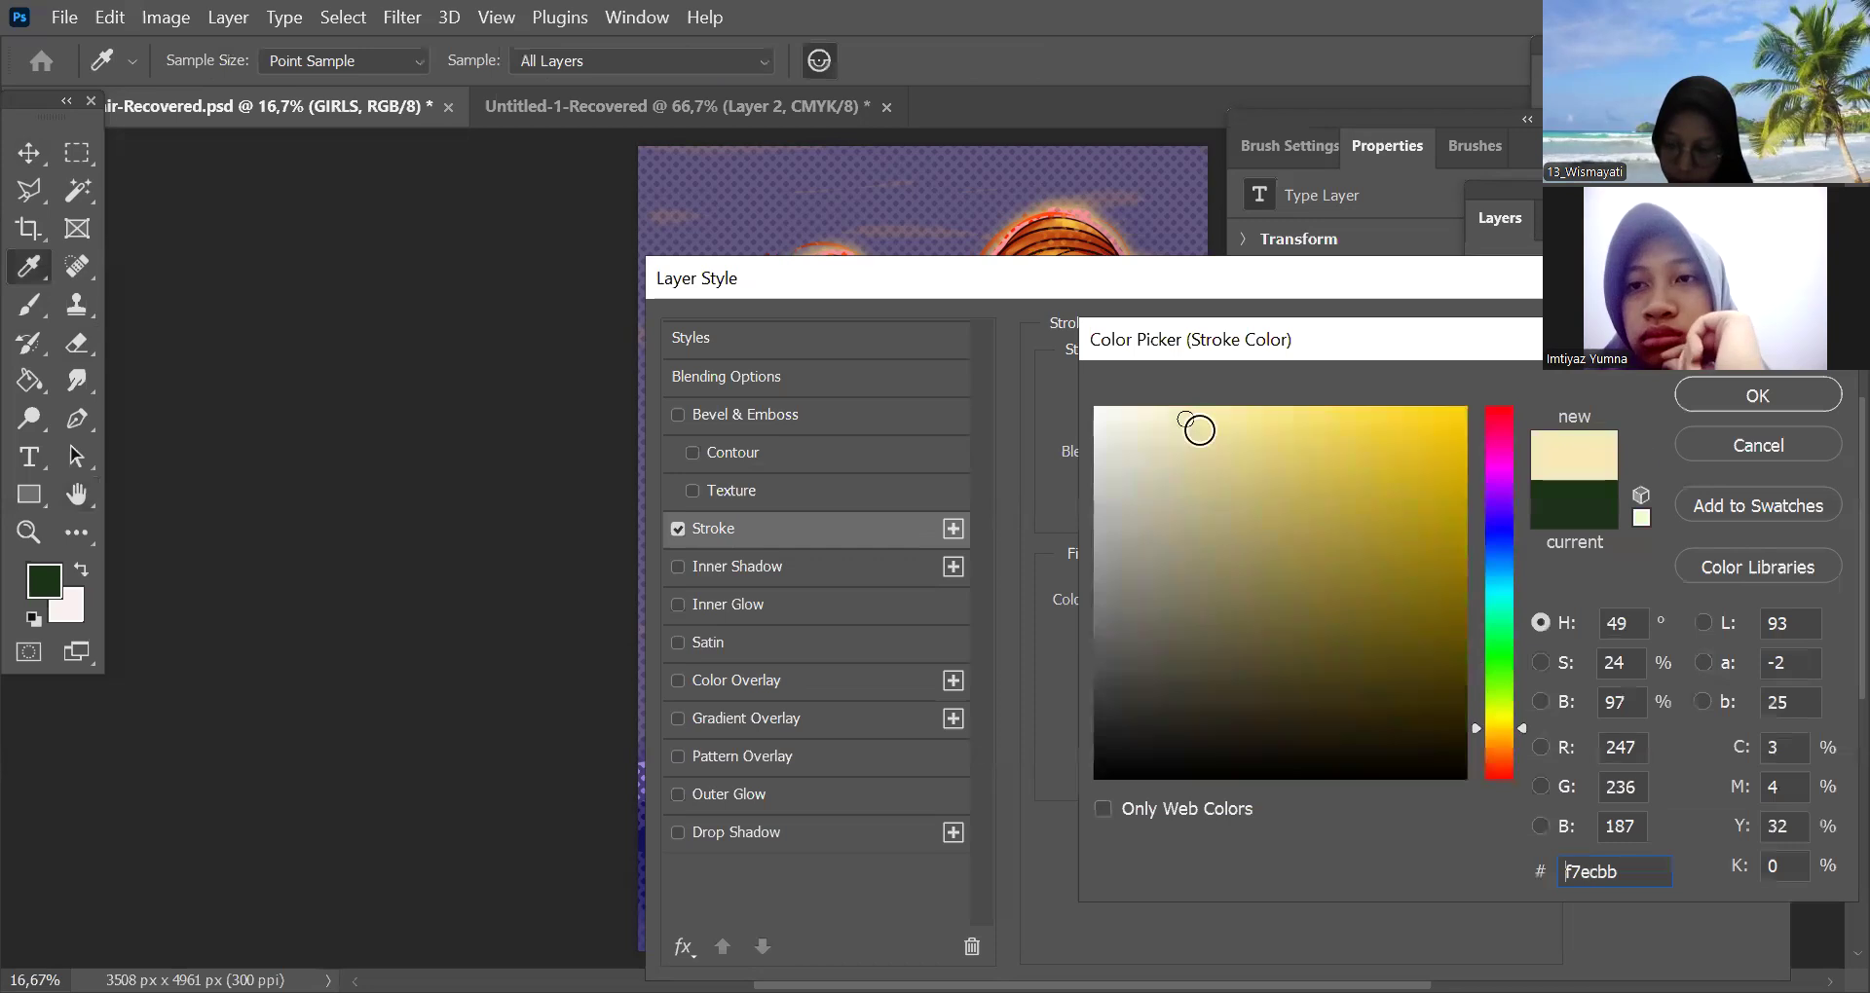
click(1779, 390)
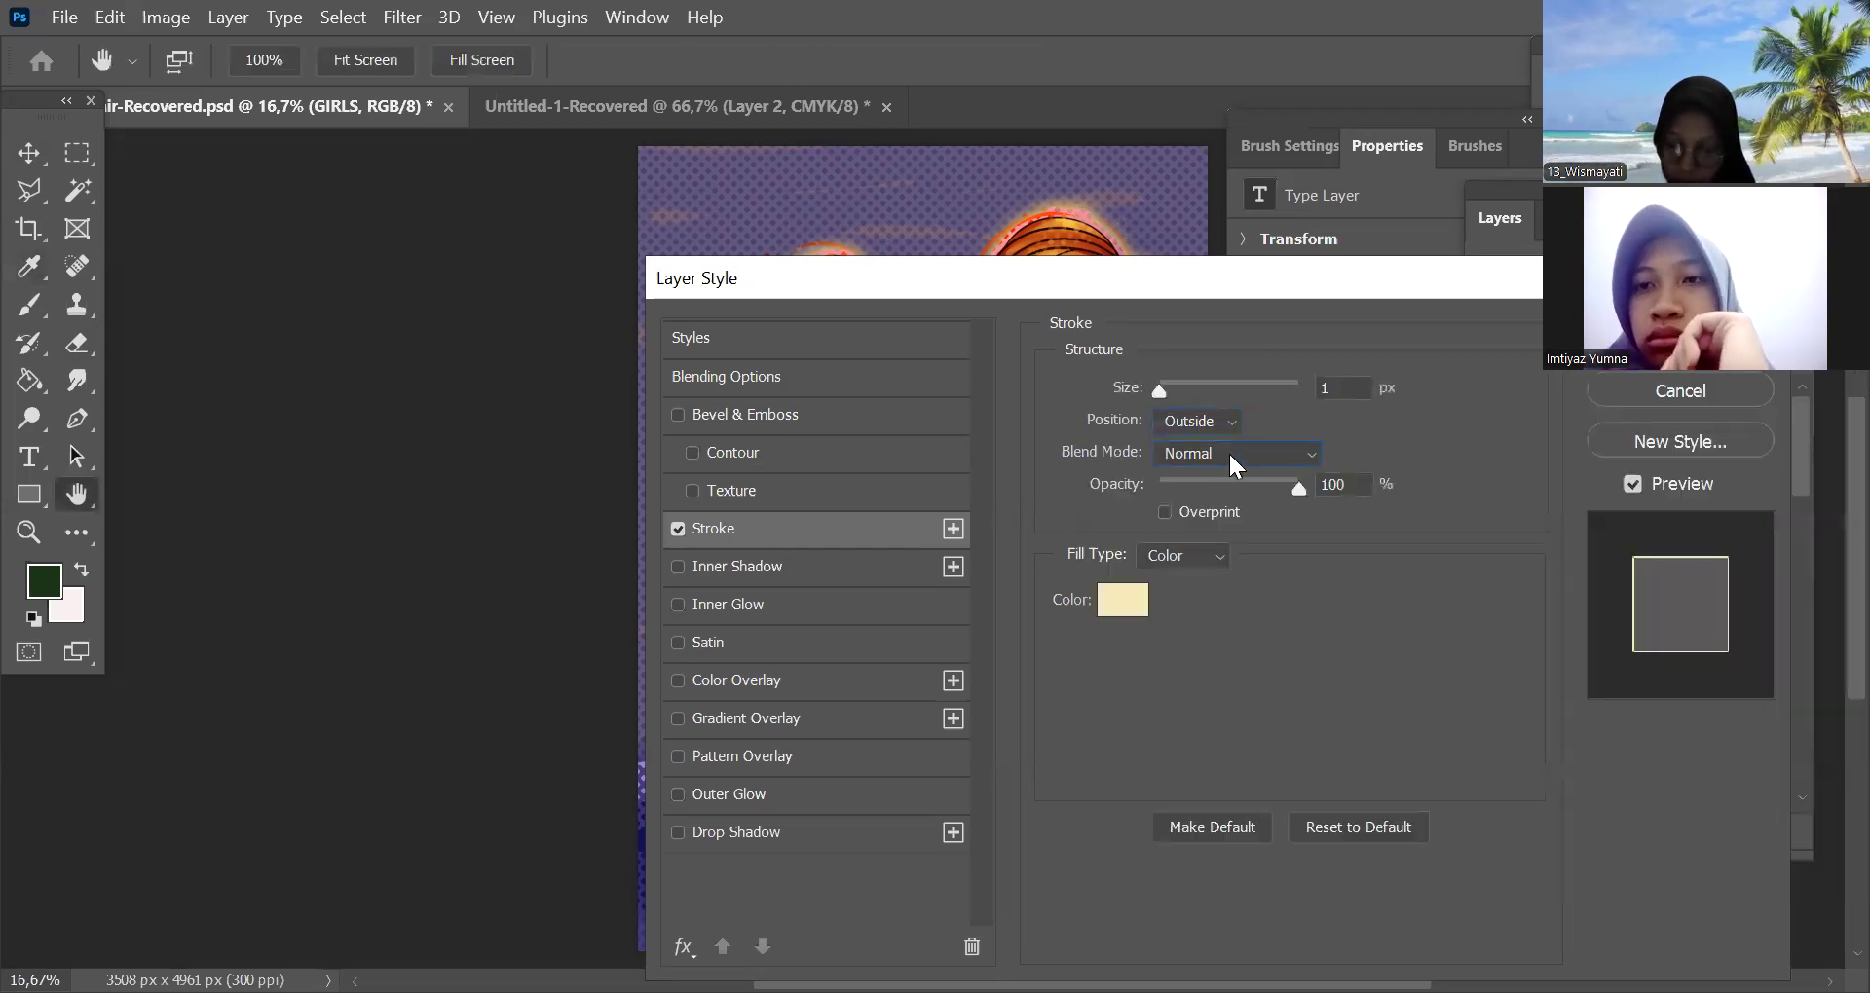
Try the Color Dodge blend mode and a 27 px size for the GIRLS stroke
click(1229, 452)
click(1251, 514)
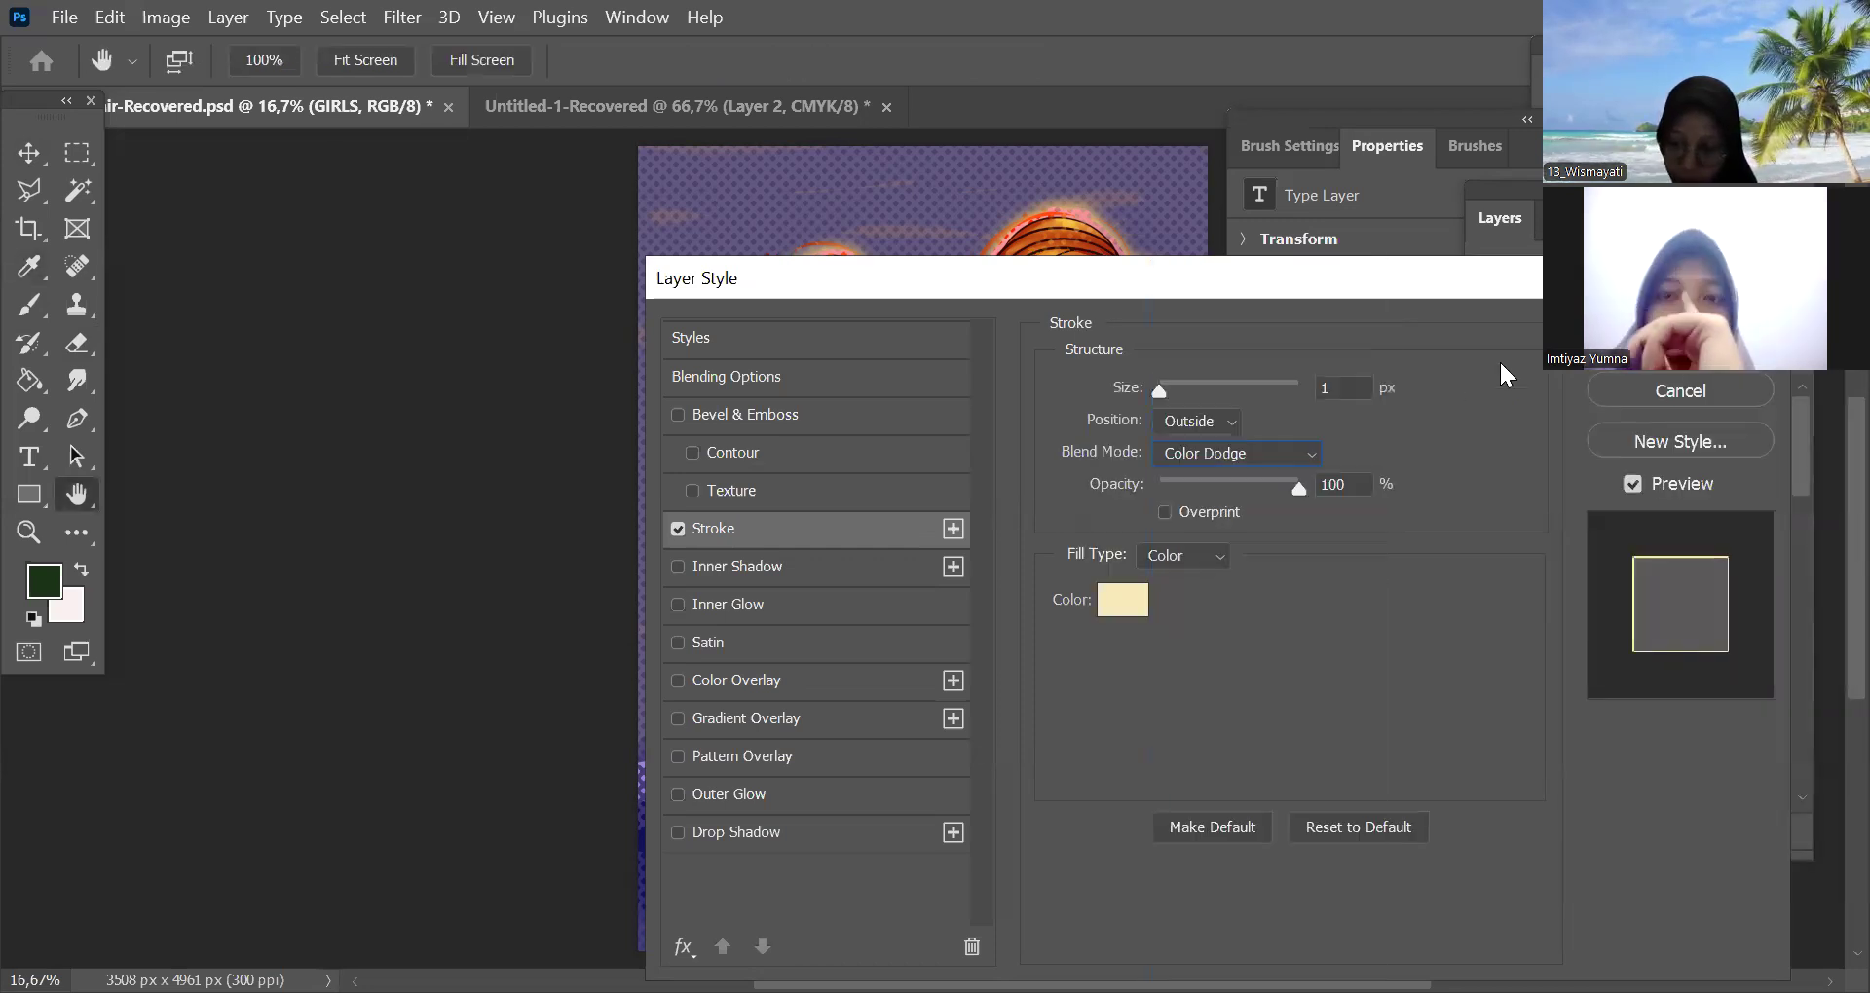
click(1182, 383)
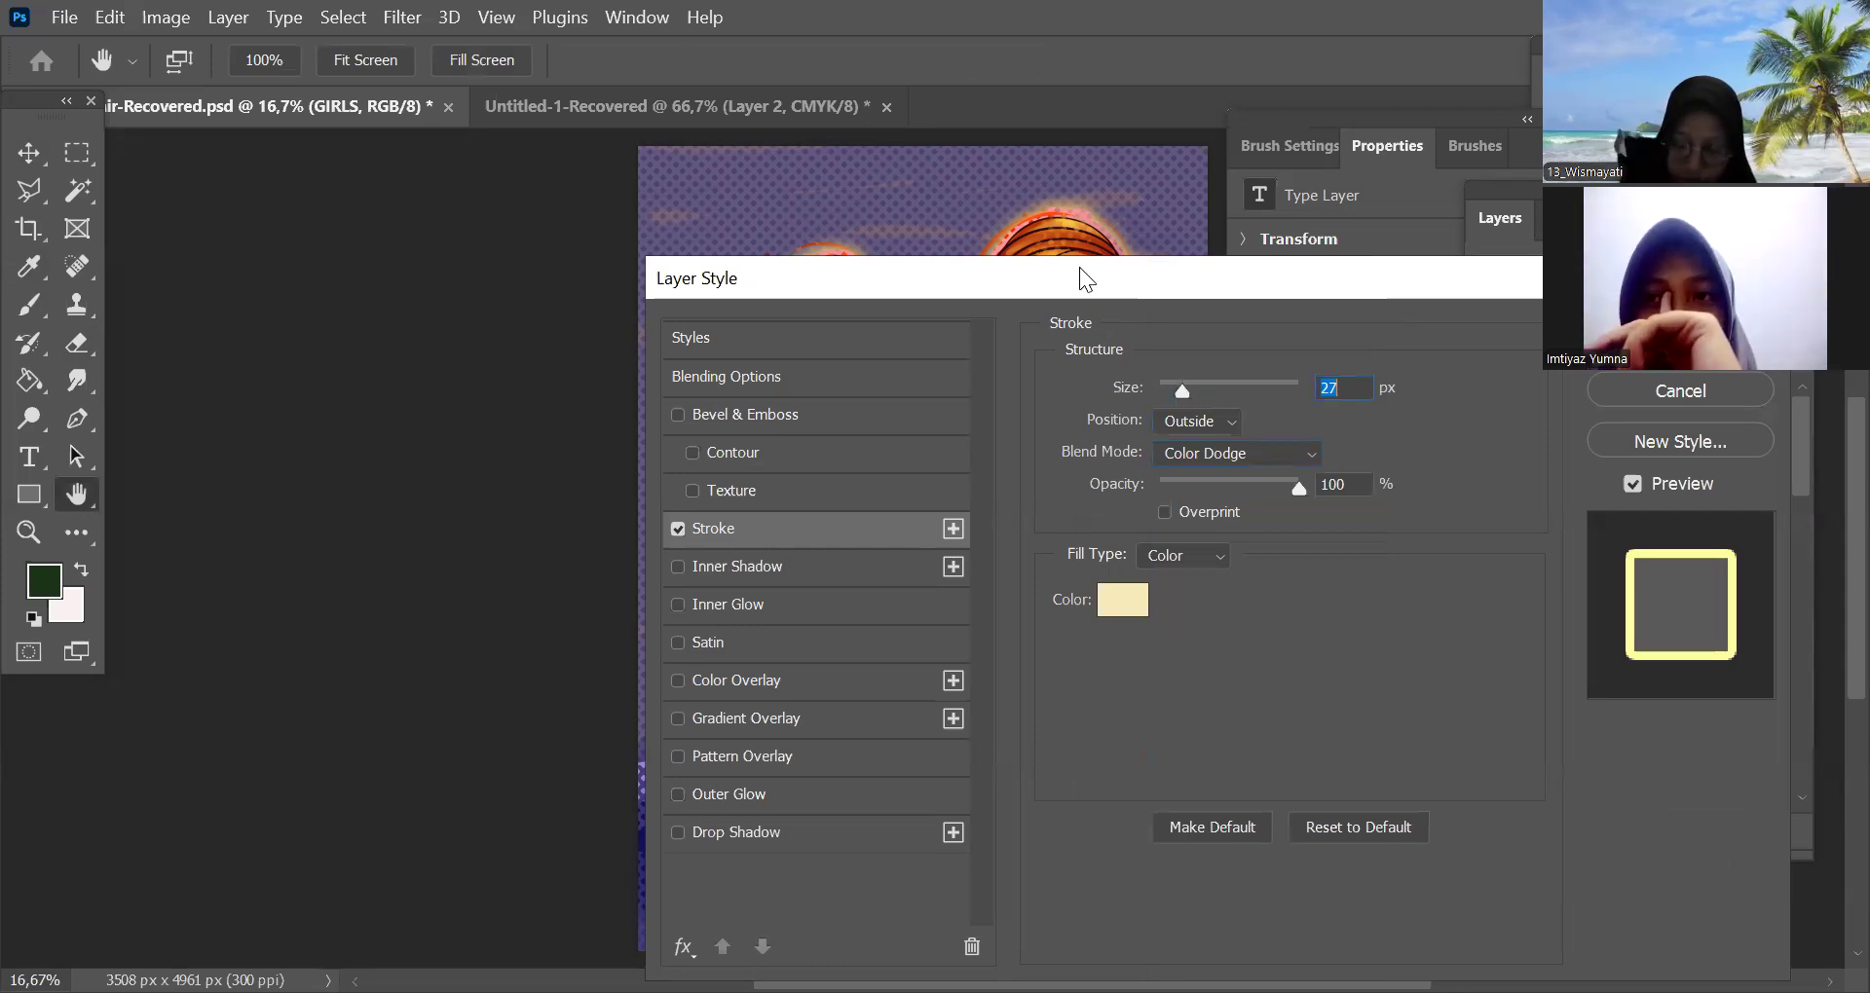
drag(1079, 269, 1483, 284)
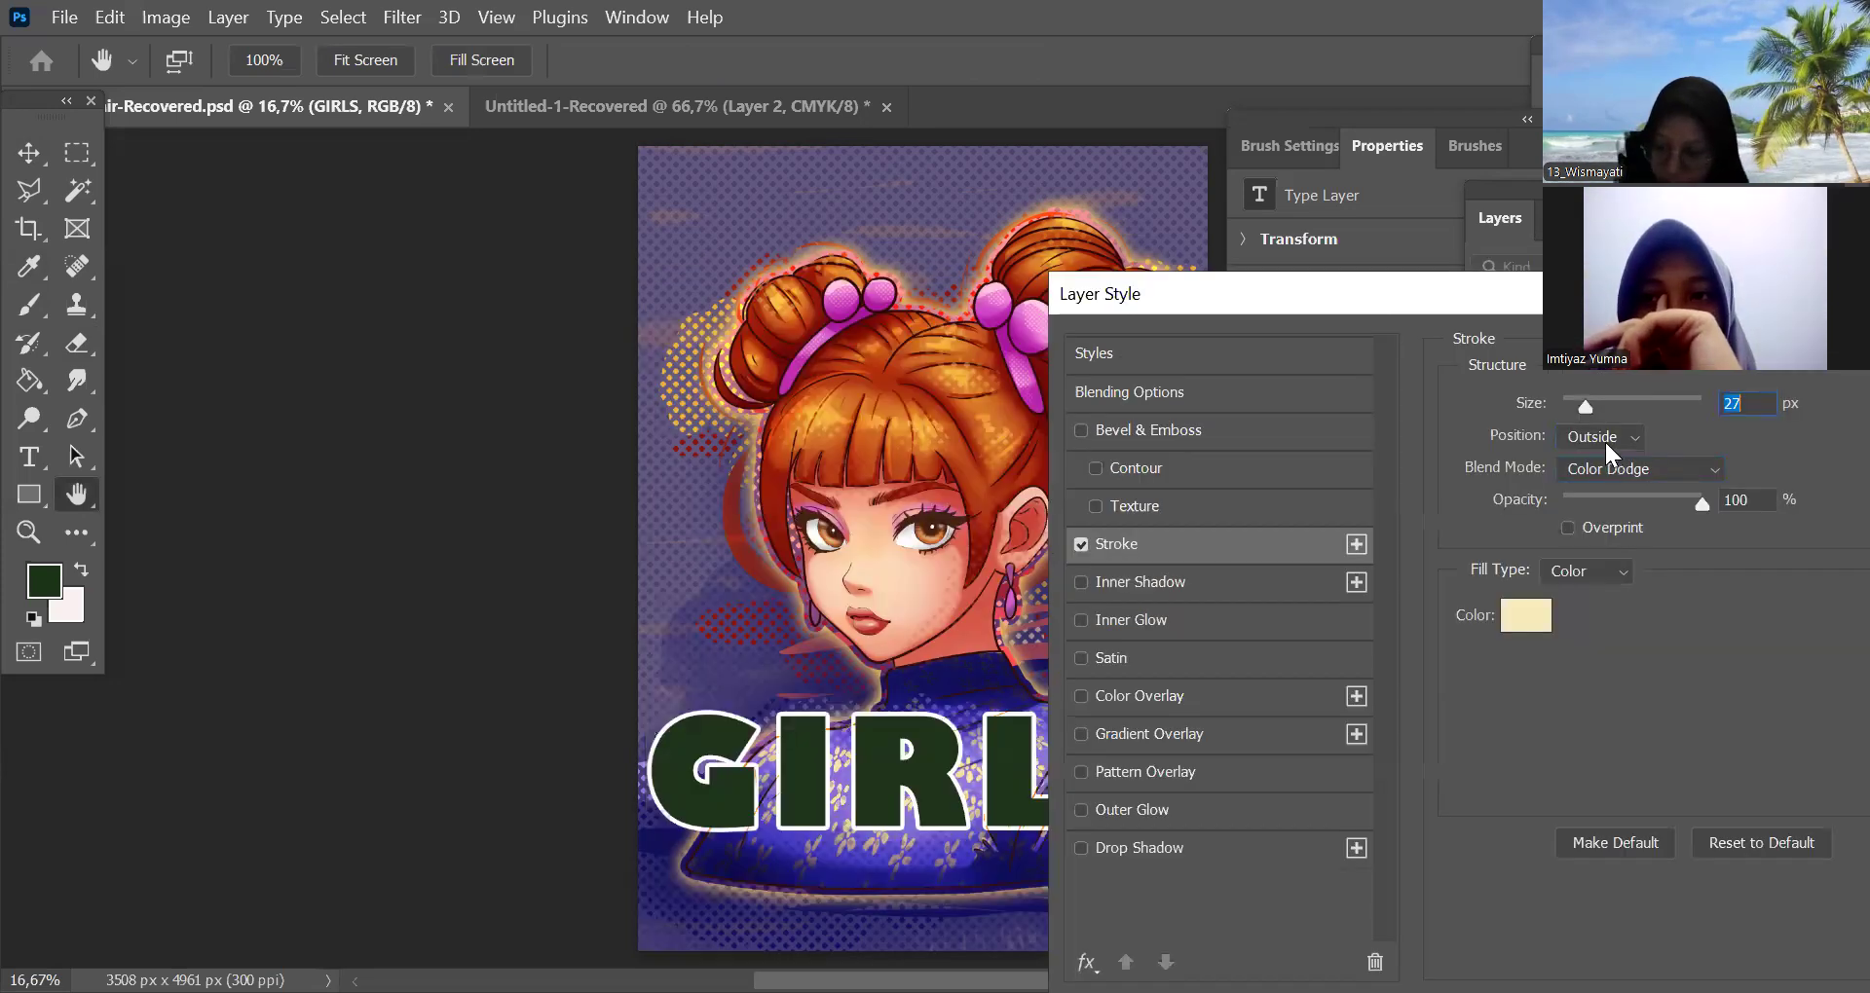
Set the GIRLS stroke to Overlay at 51 px and lower the layer's fill so only the outline shows
click(1602, 438)
scroll(1667, 477, down, 3)
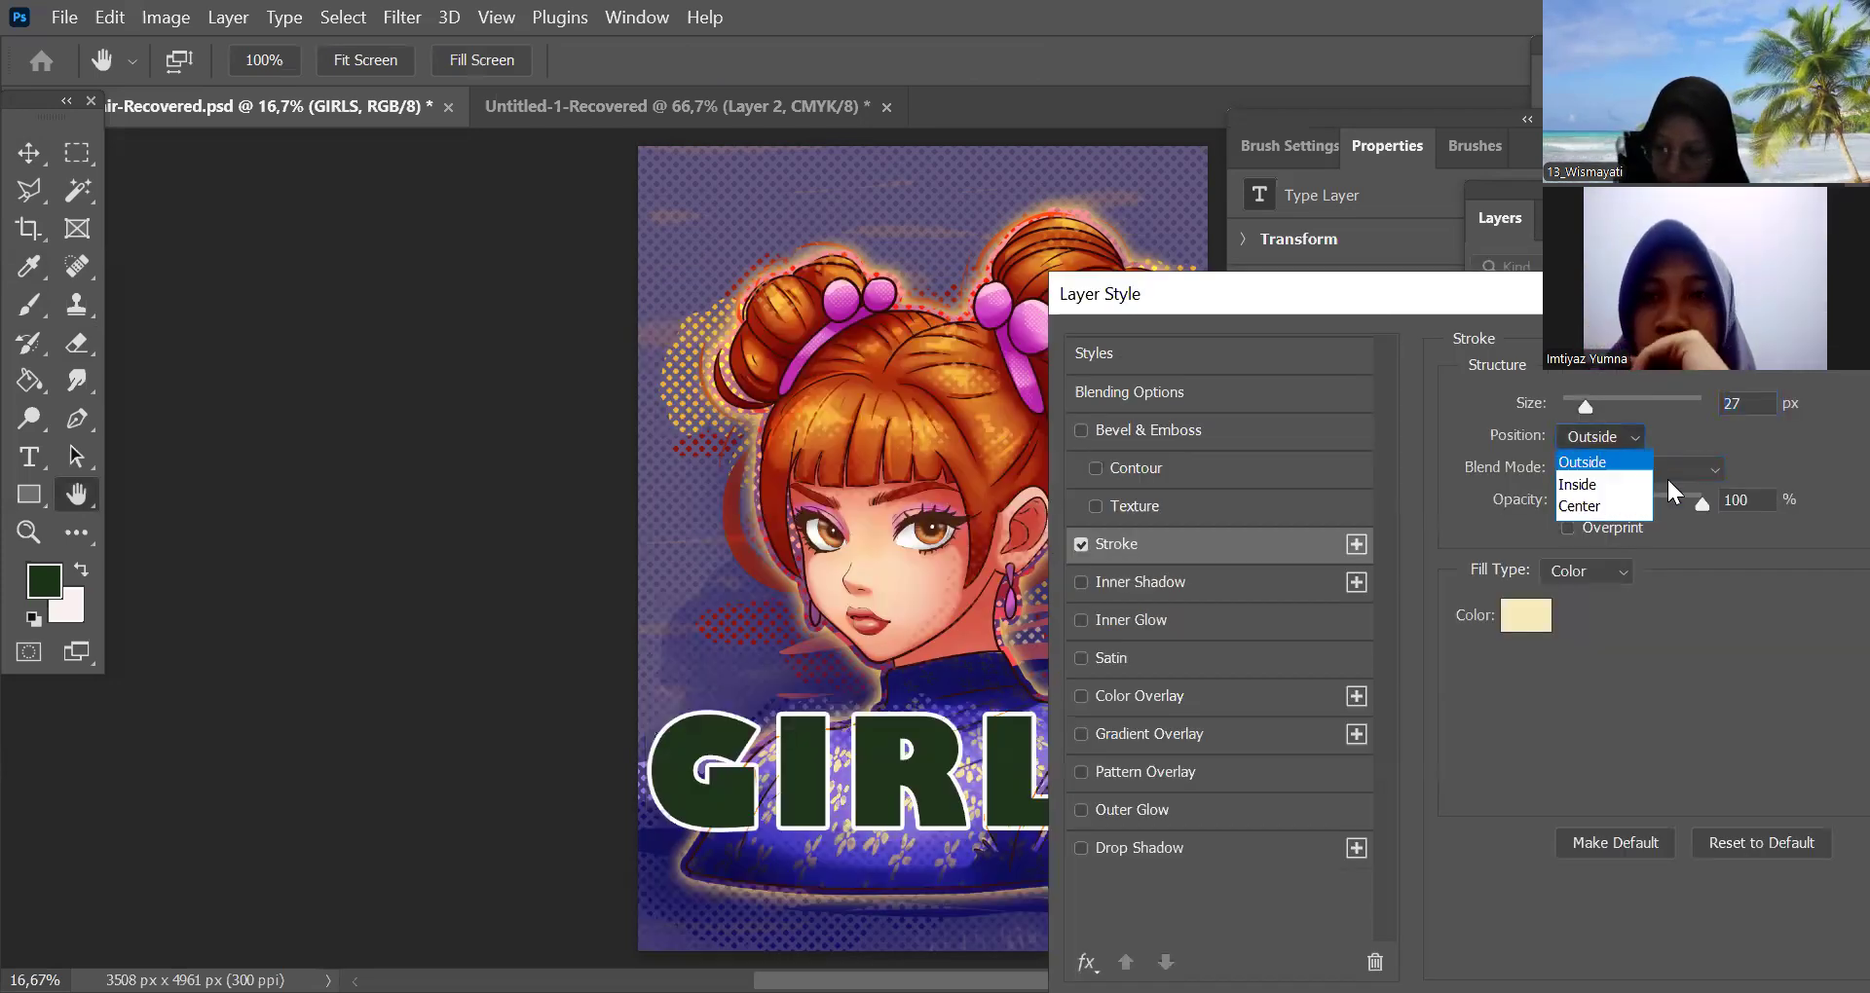
click(1646, 598)
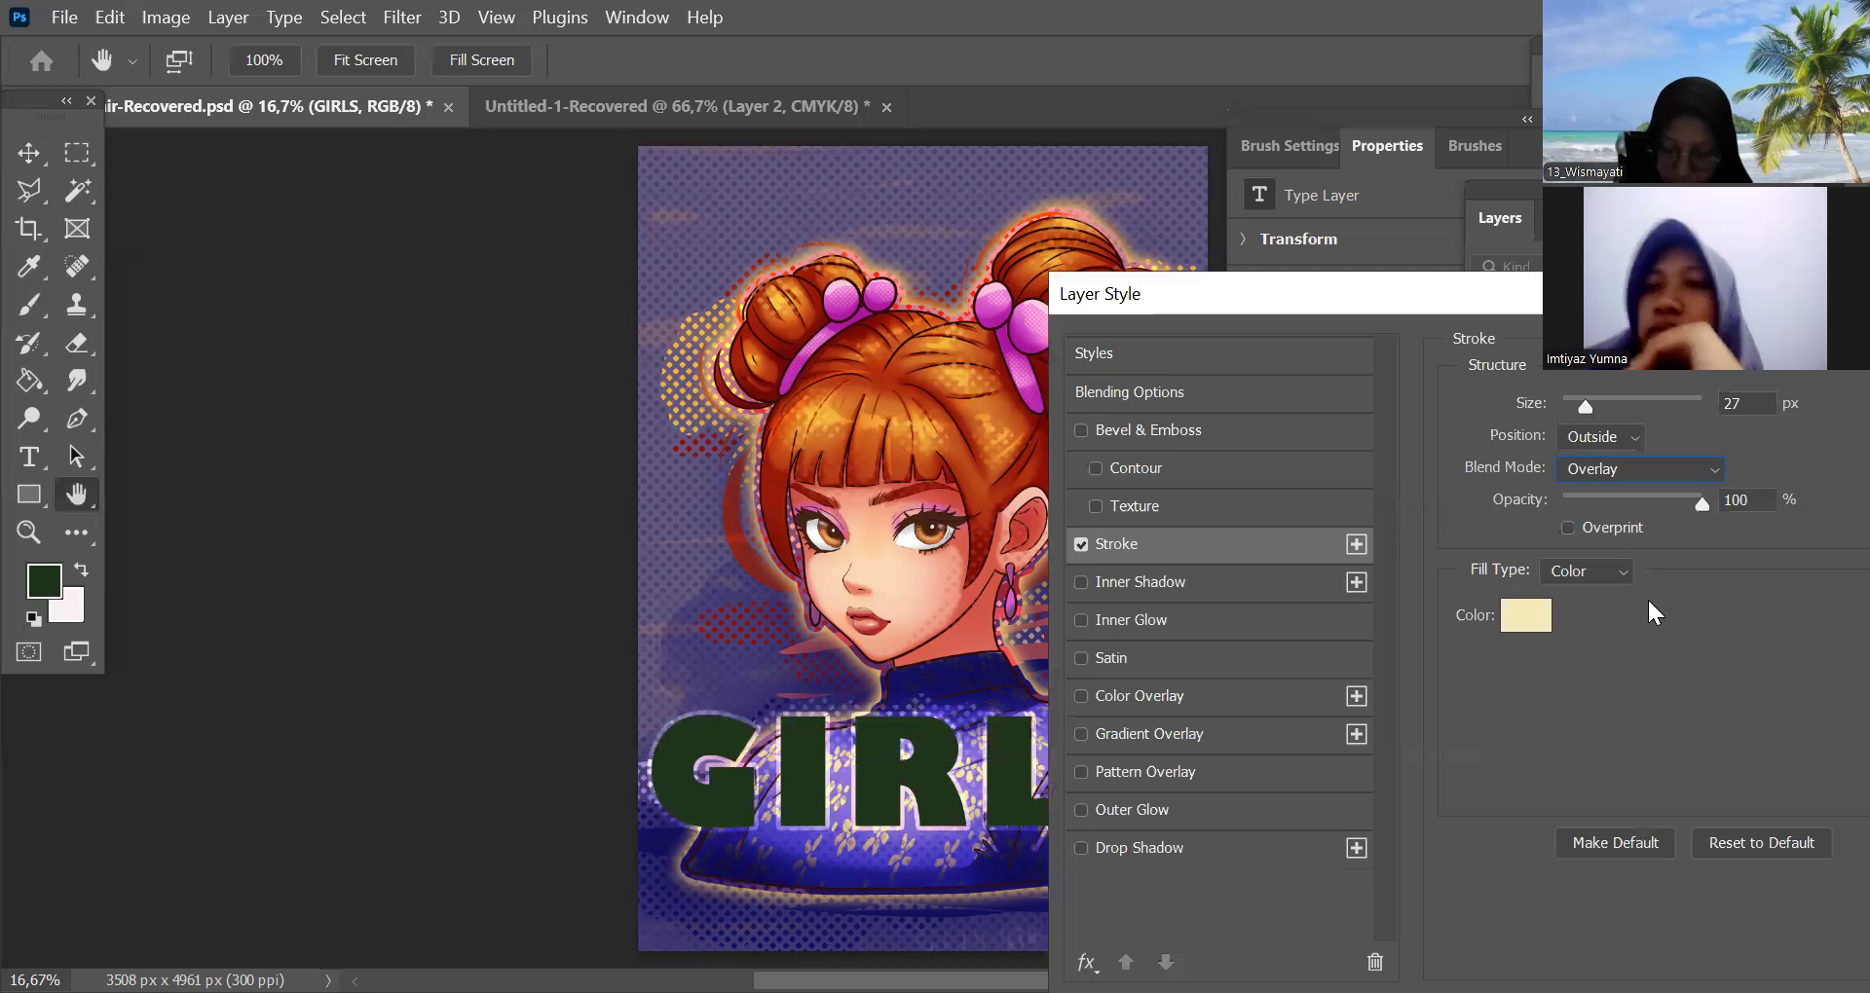
click(1605, 402)
drag(1607, 403, 1599, 405)
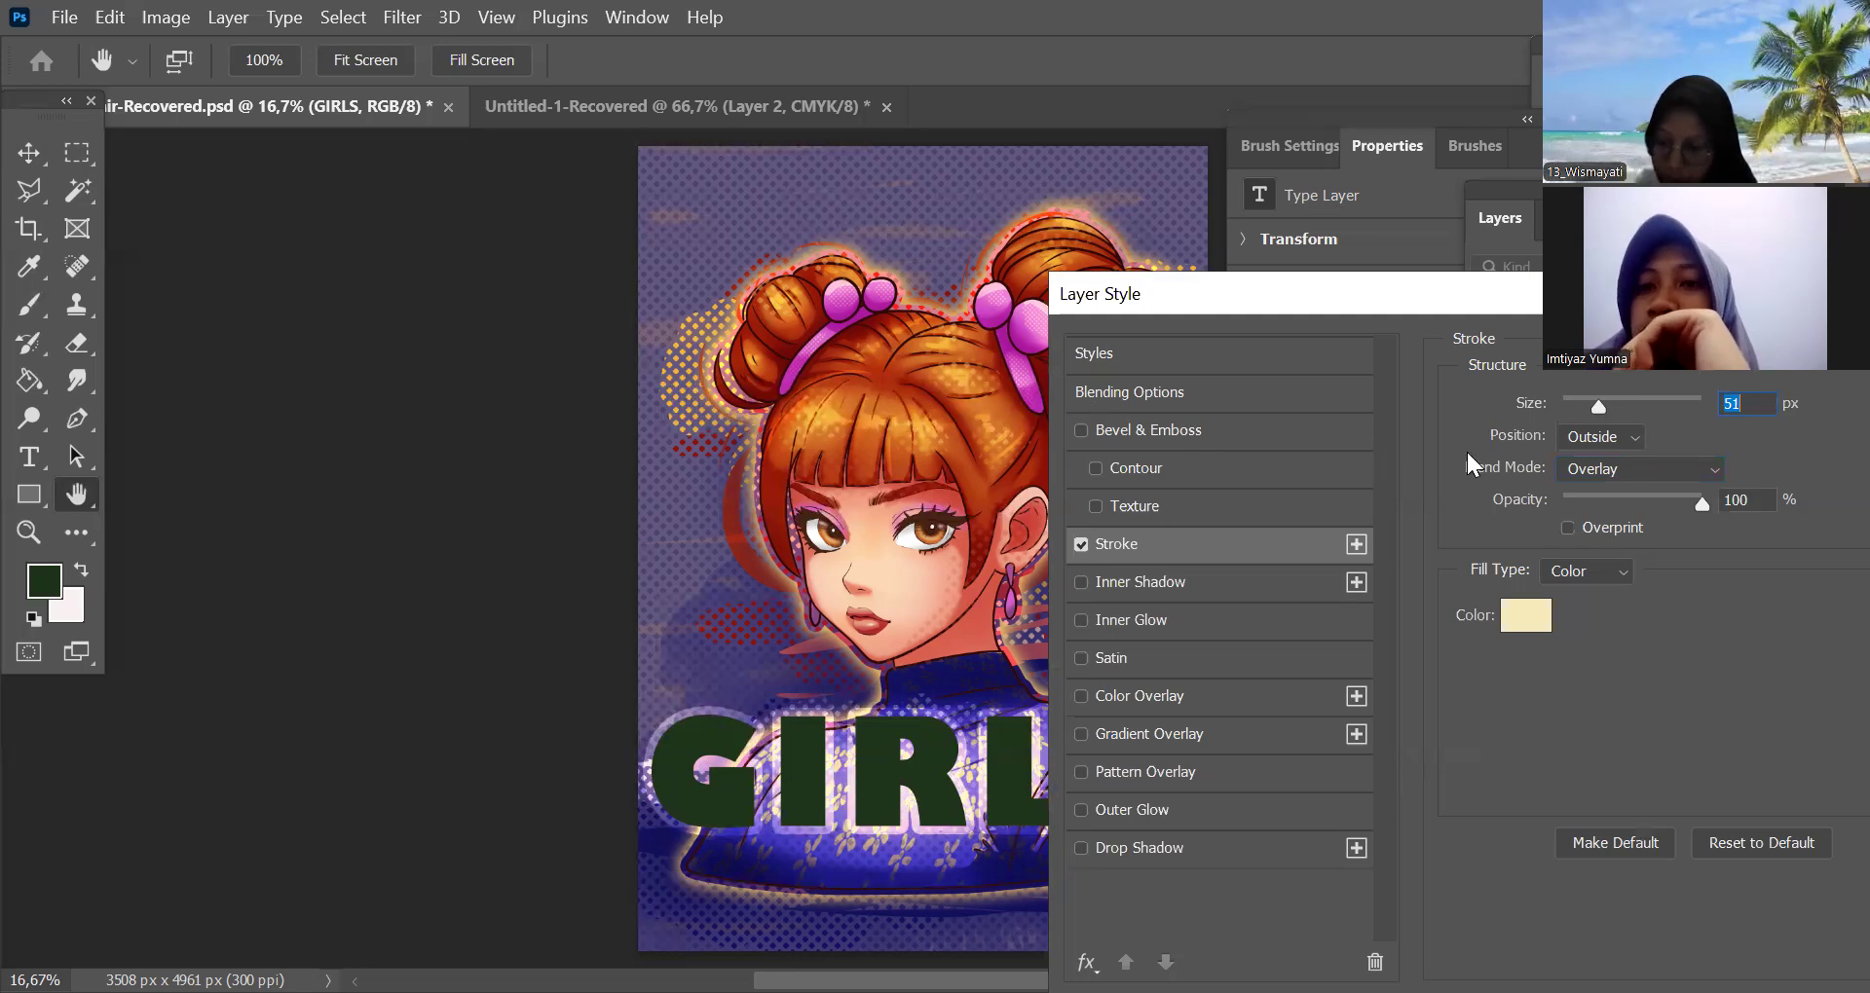
click(1798, 376)
mouse_move(1794, 376)
mouse_down()
mouse_move(1626, 482)
mouse_move(1629, 500)
mouse_up()
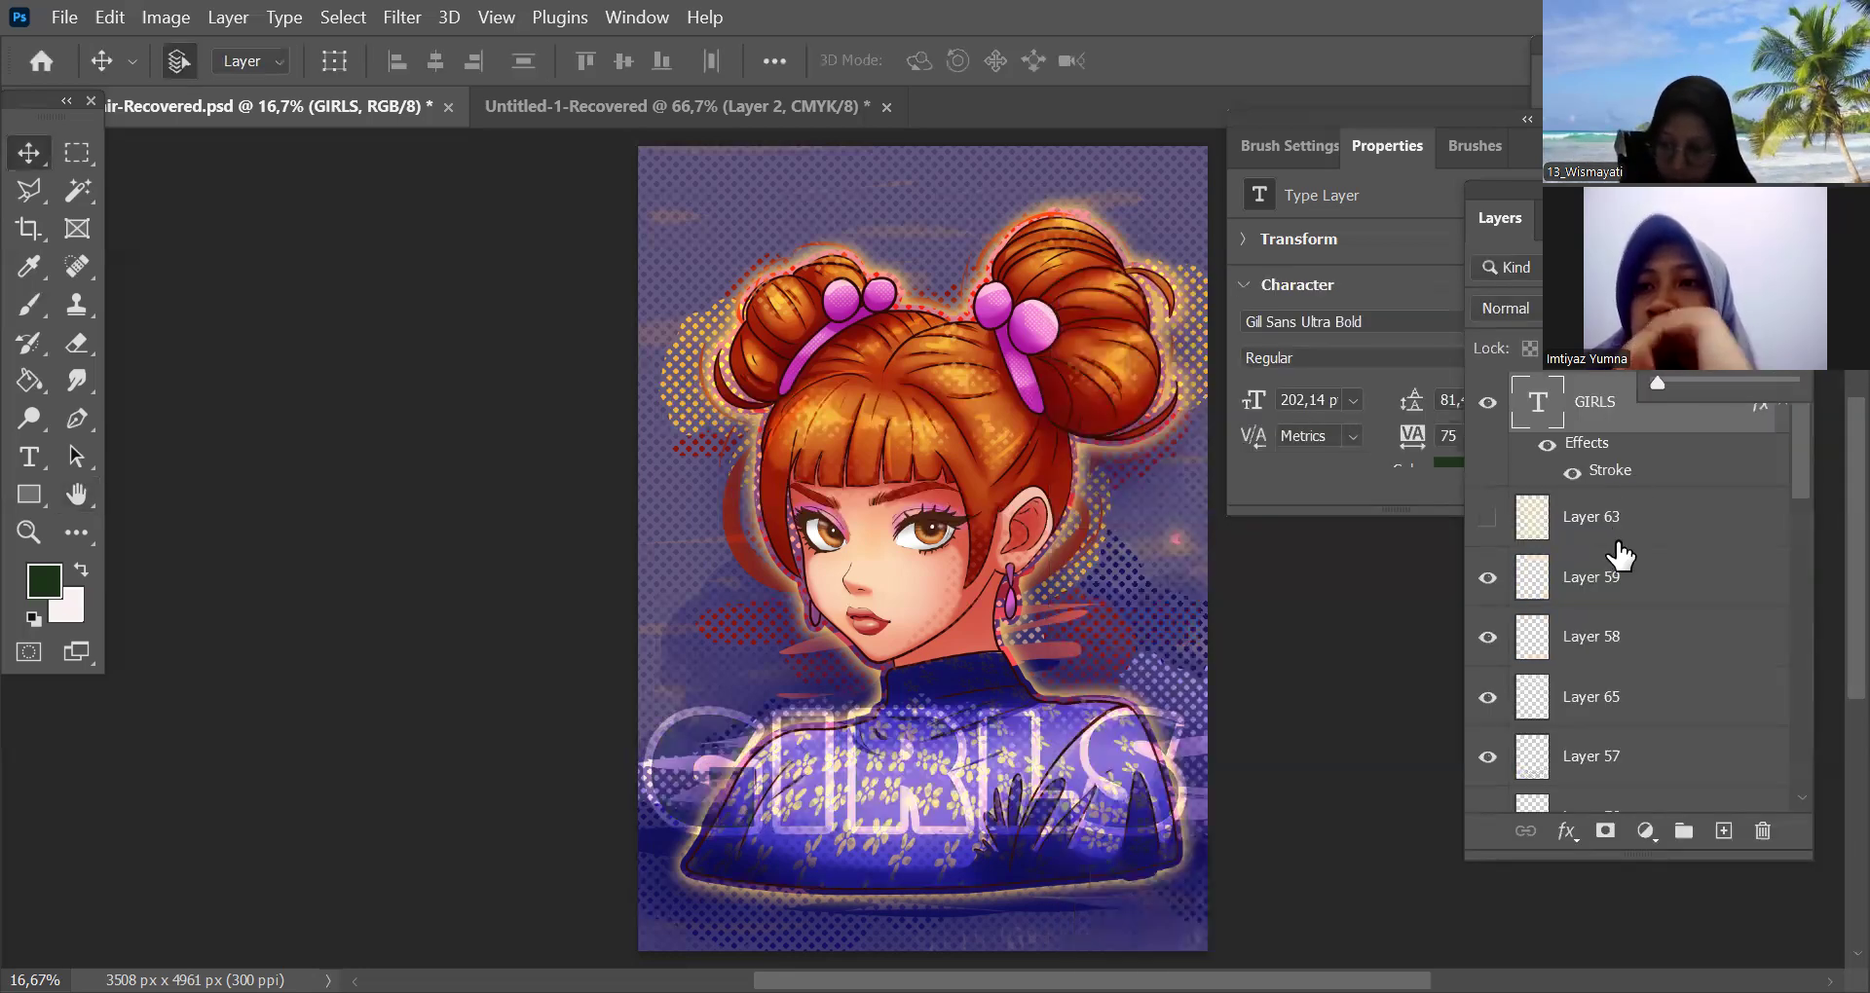
Change the GIRLS stroke color to pure white, hex ffffff
double_click(1611, 472)
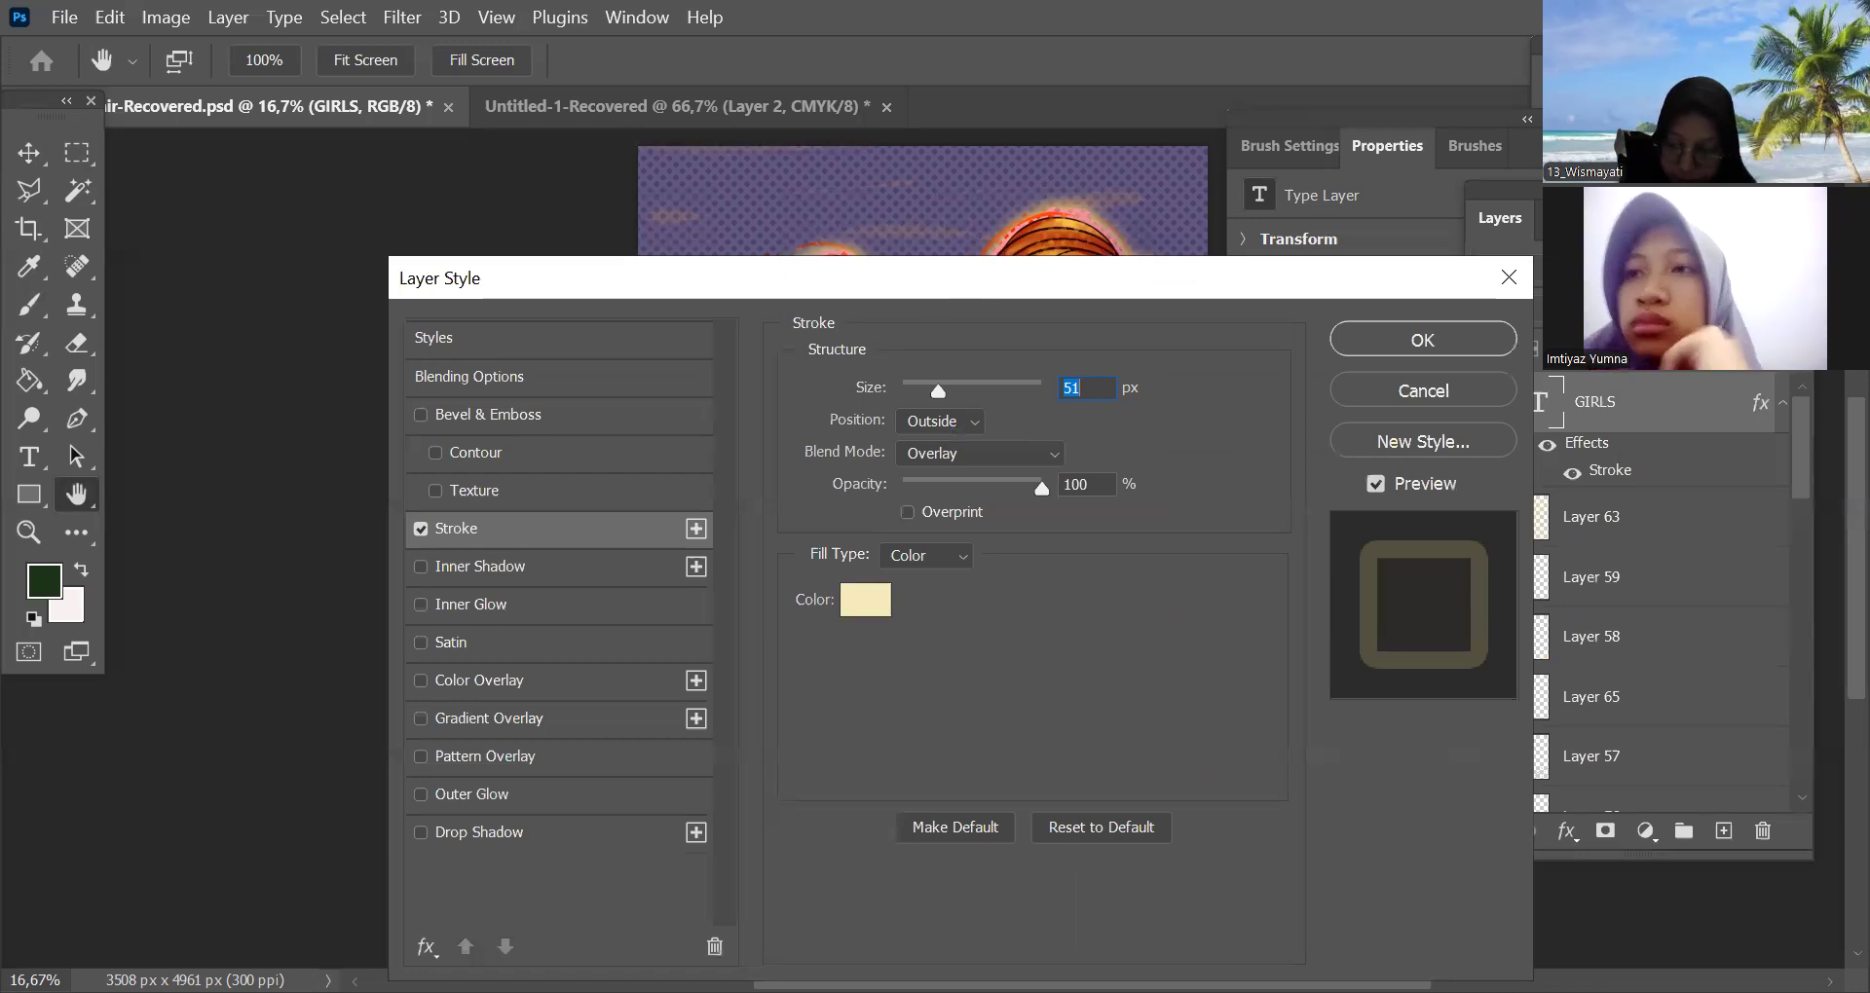
click(866, 599)
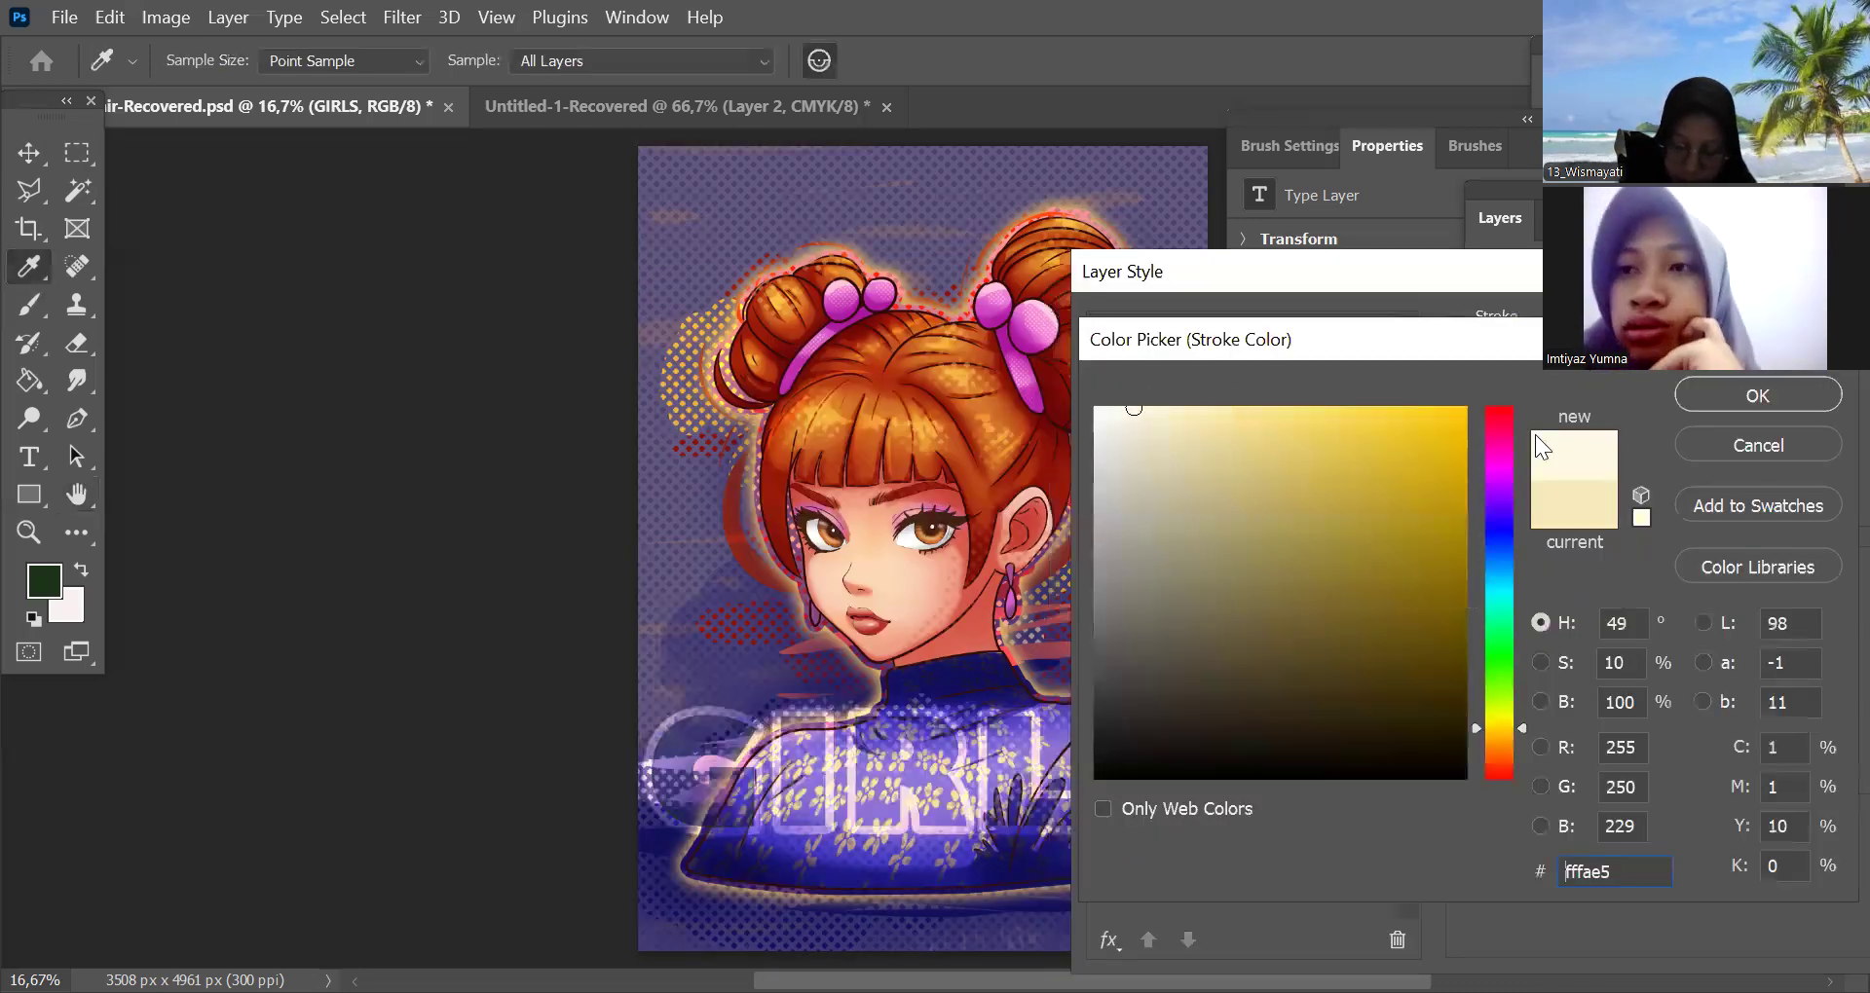
click(1089, 395)
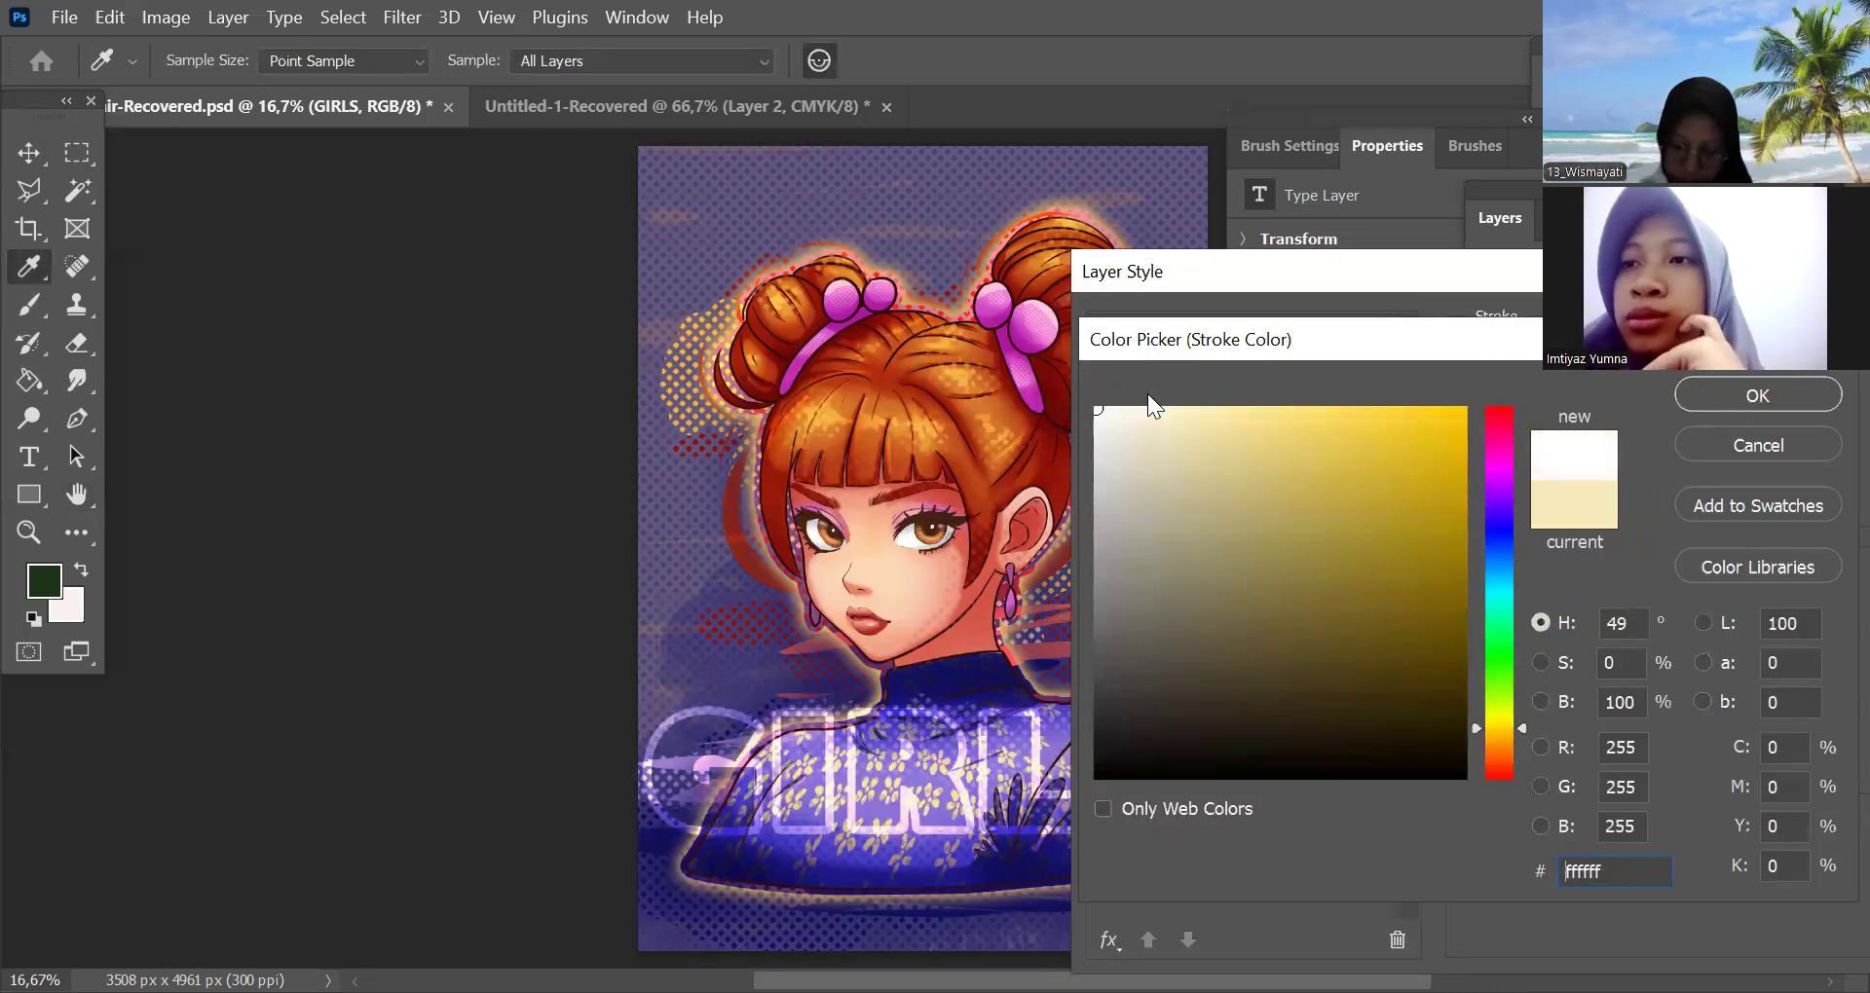
click(1683, 382)
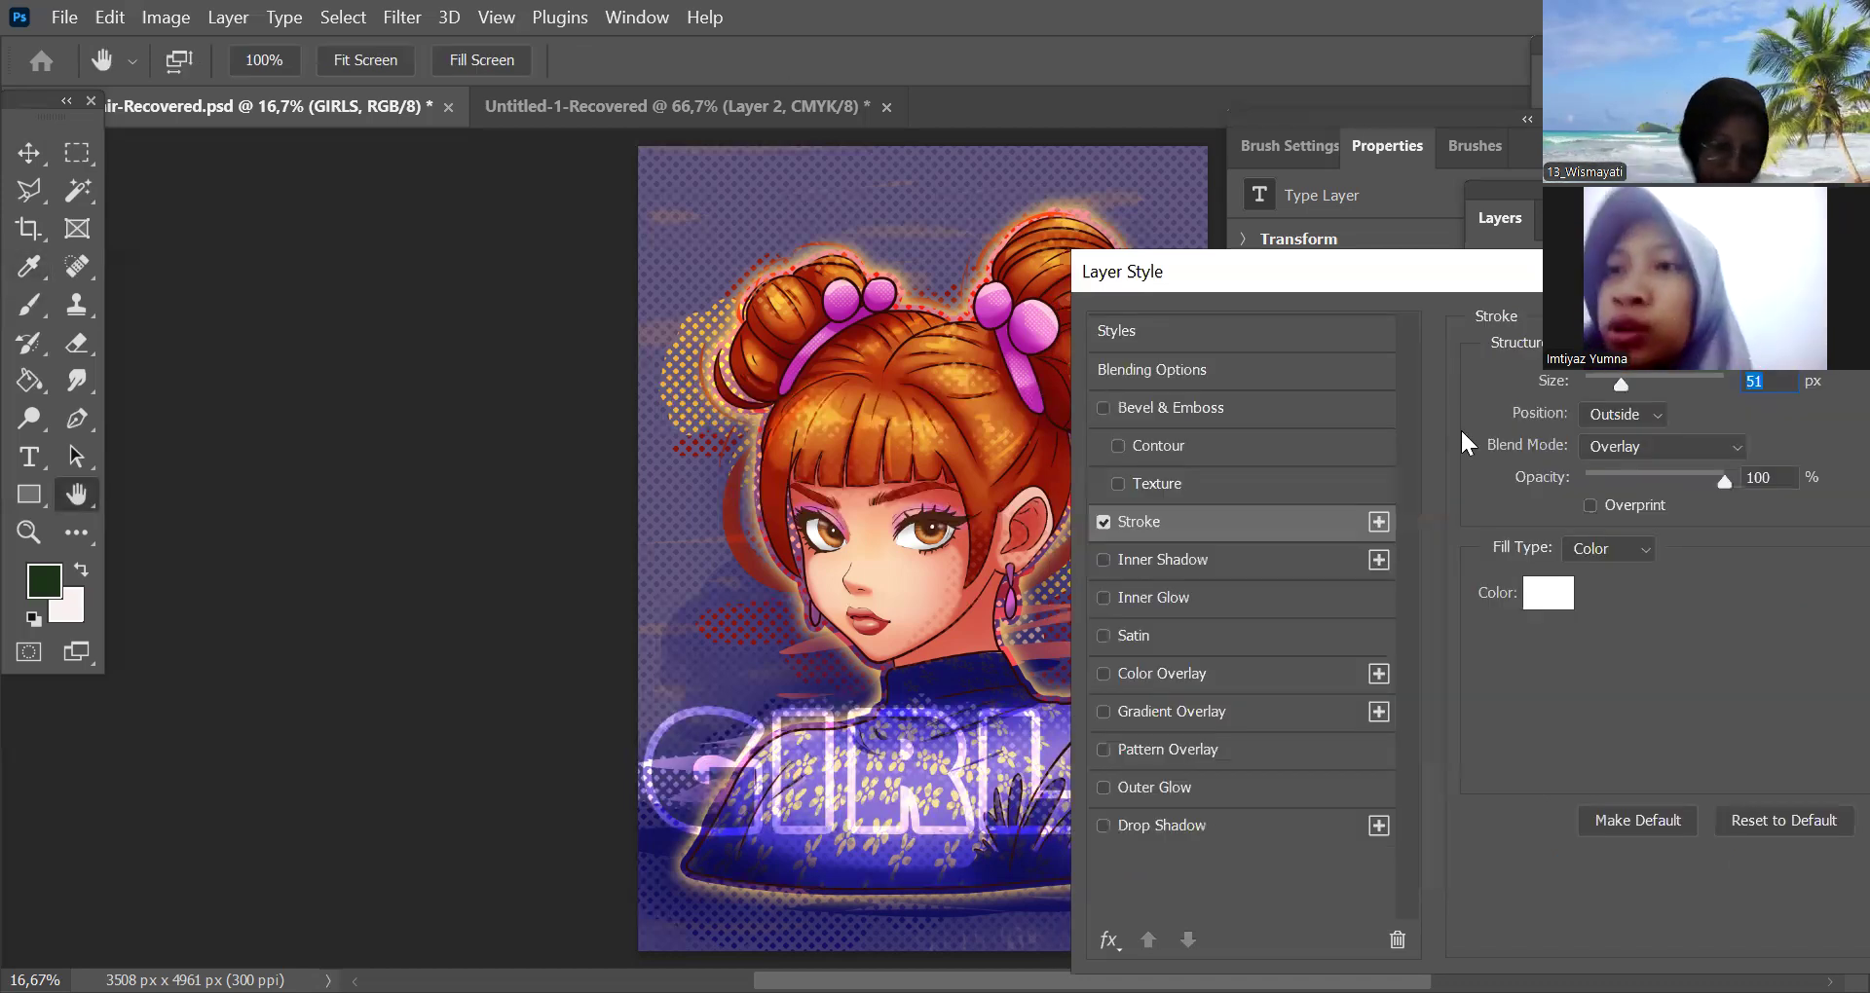
key(Return)
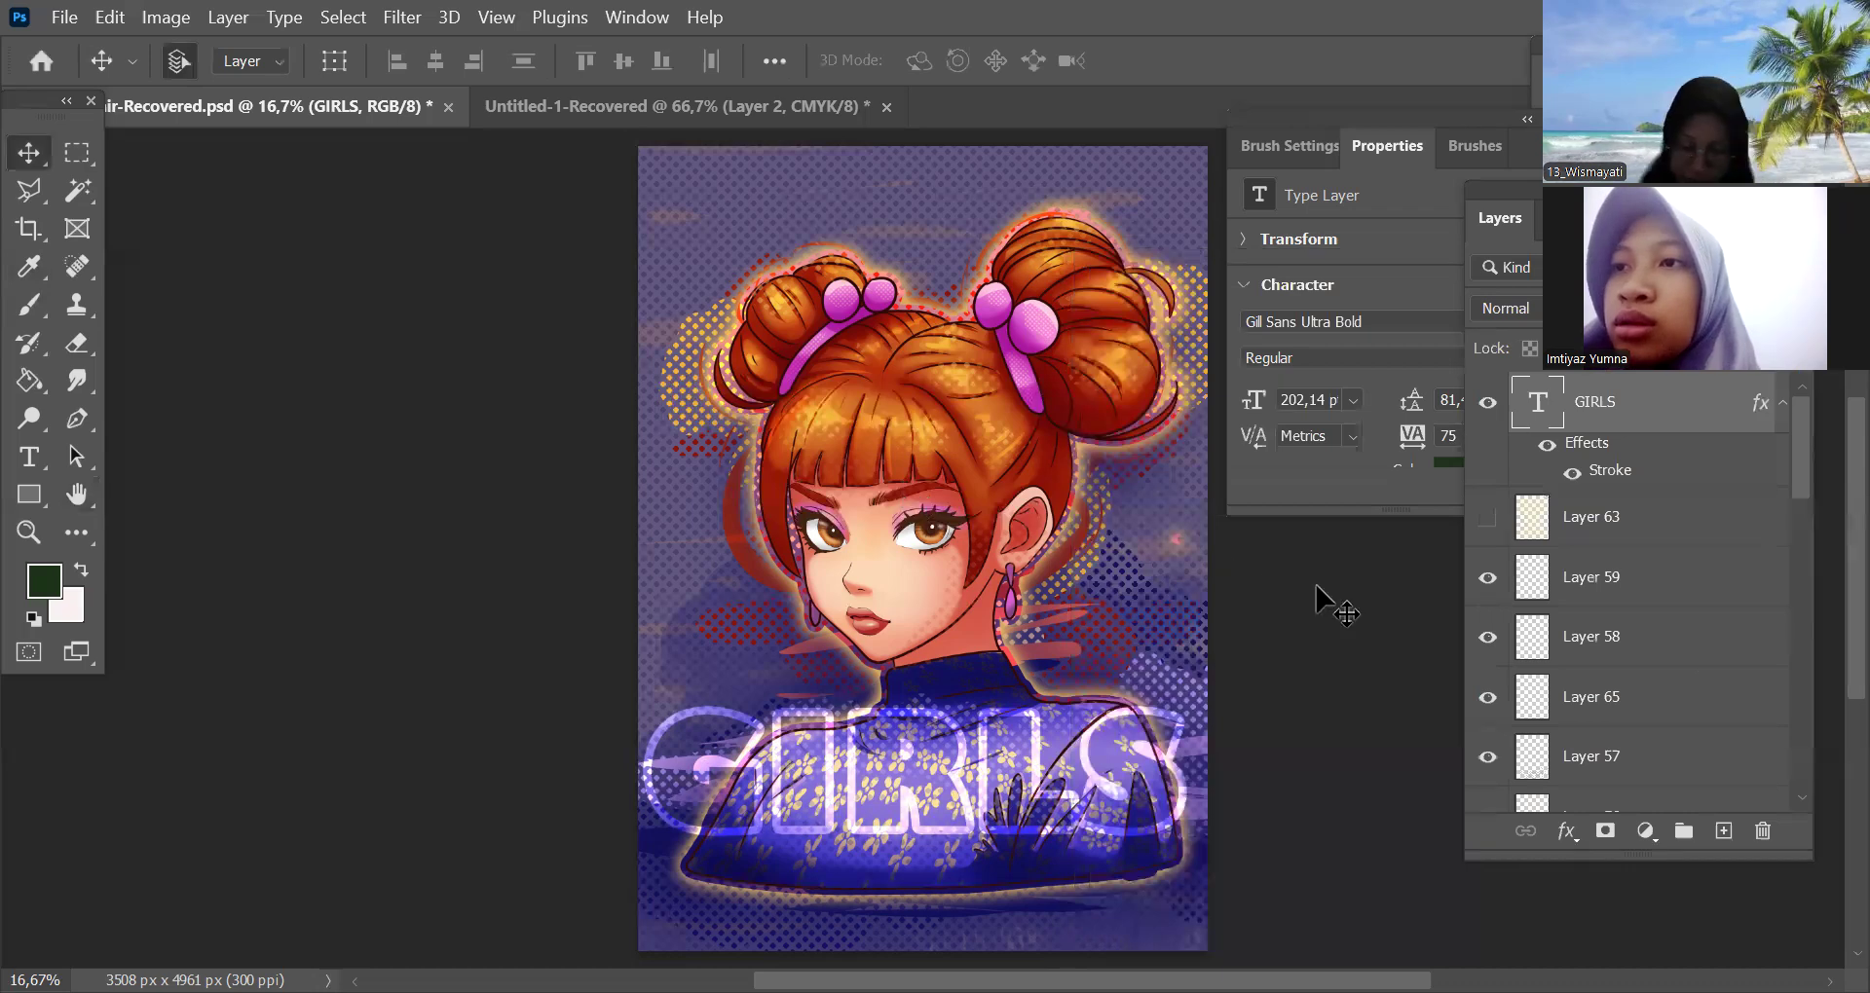
Move the GIRLS title slightly down over the character's chest and make its stroke thinner
key(ctrl+minus)
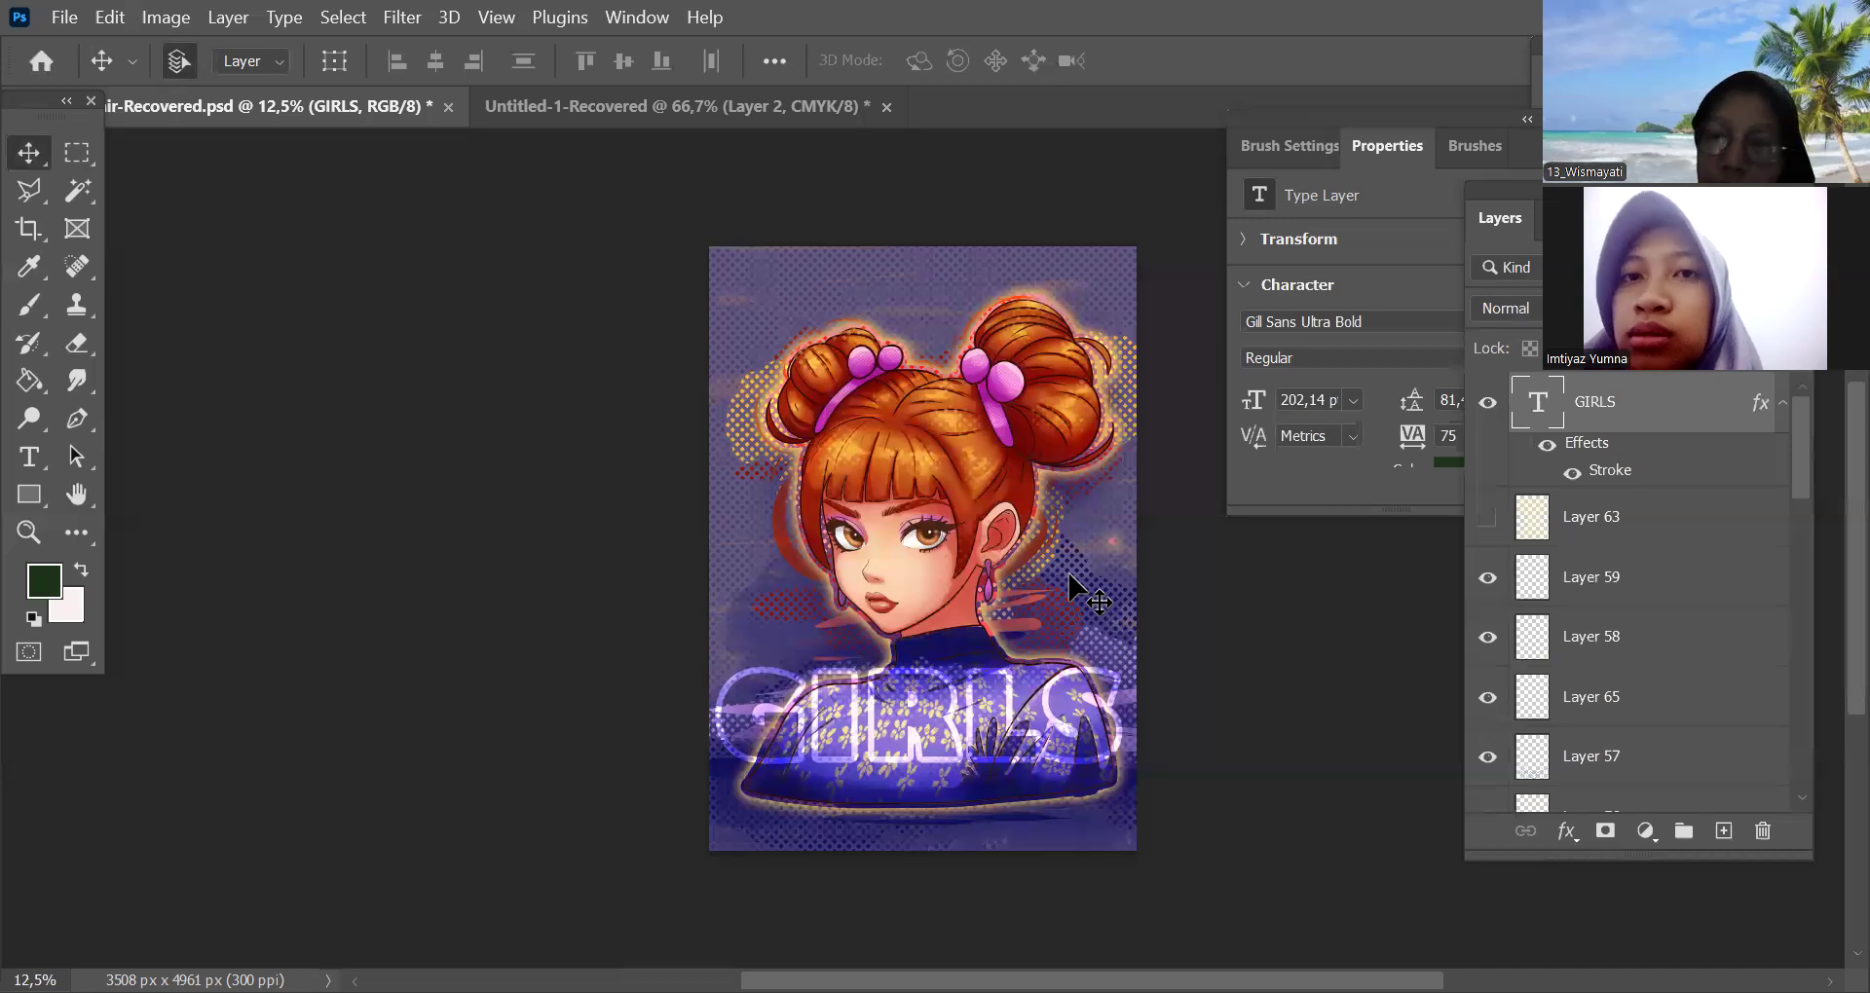
key(shift+Down)
key(shift+Down)
key(shift+Down)
key(shift+Down)
key(shift+Down)
key(shift+Down)
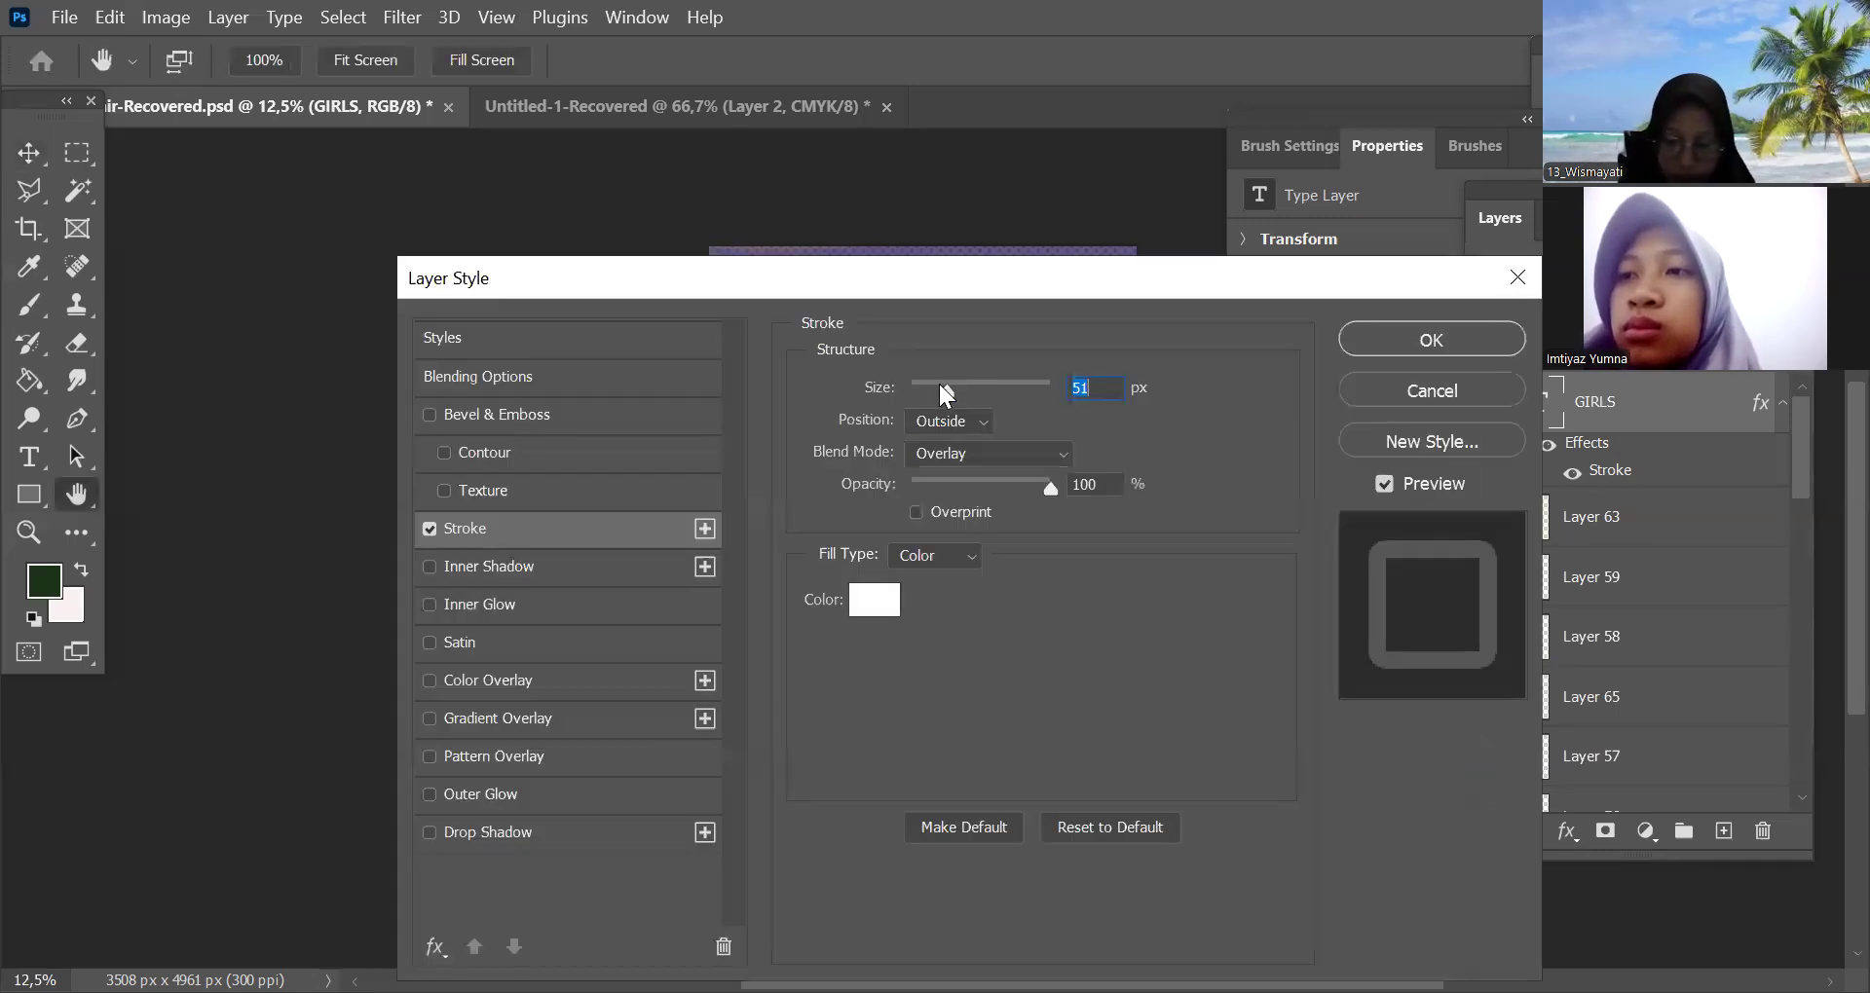
key(Return)
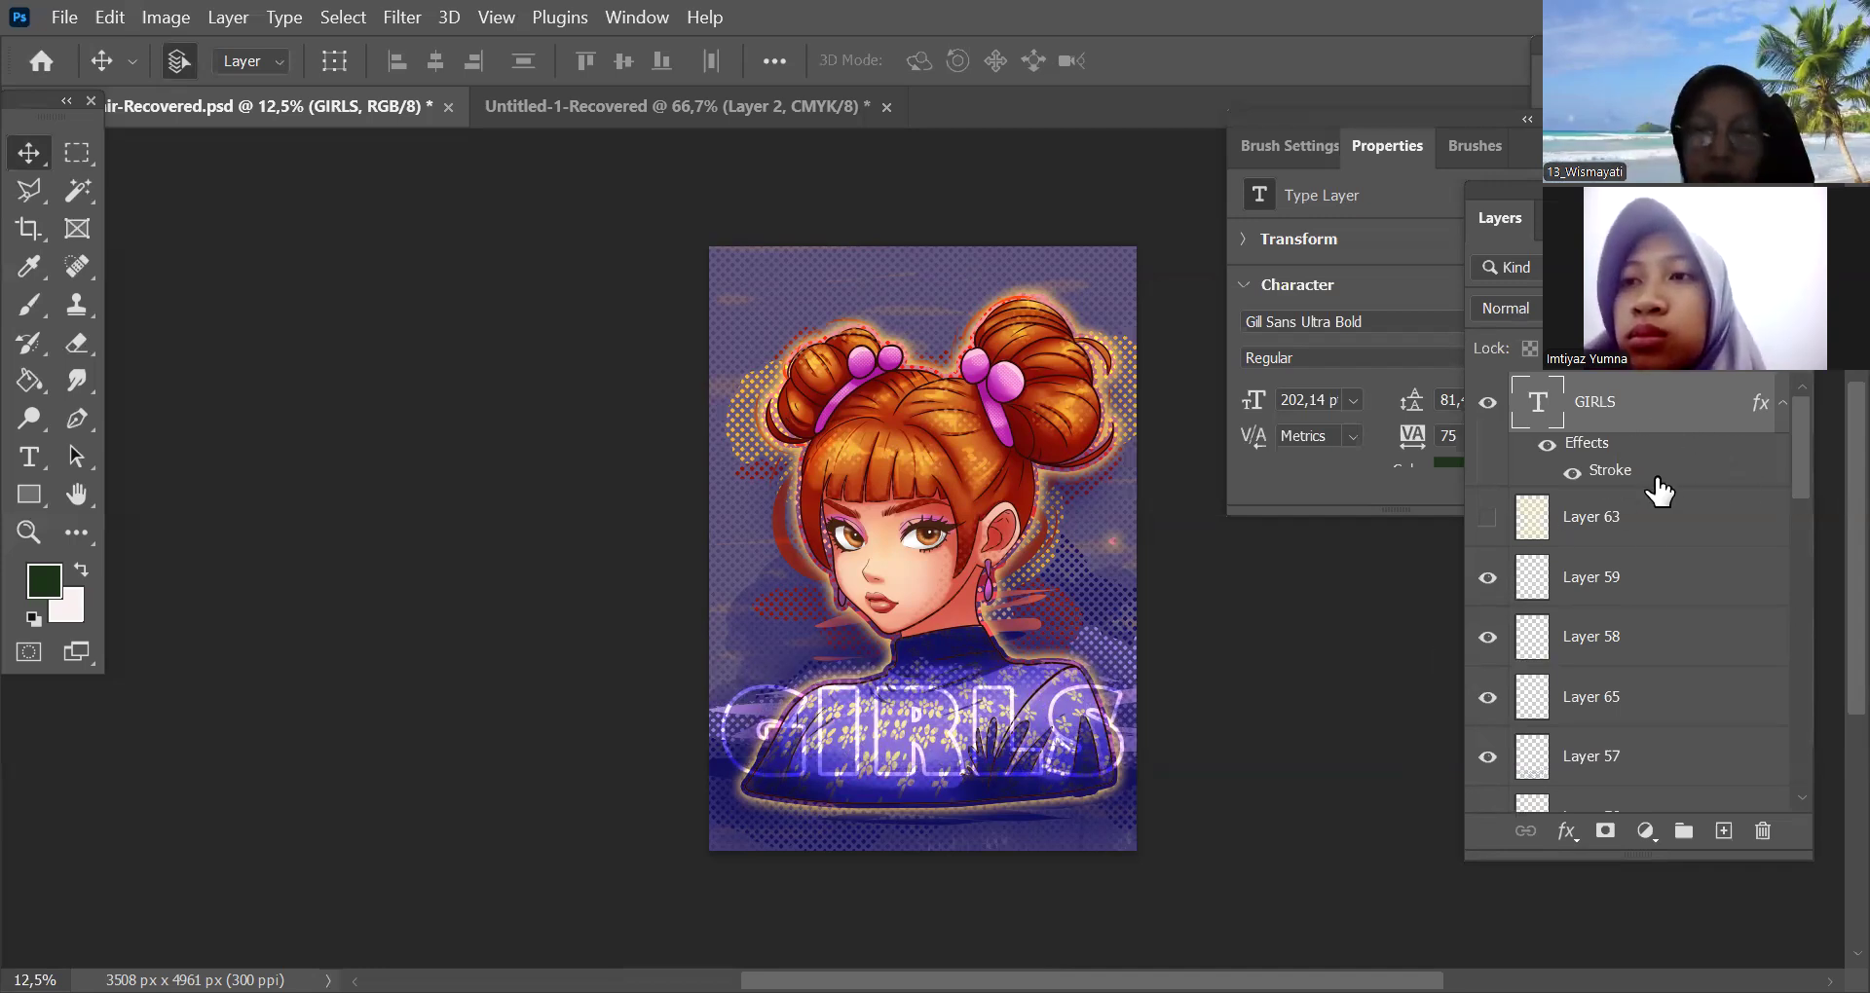
Duplicate the GIRLS text layer and place the copy directly below Group 1 in the layer stack
key(ctrl+j)
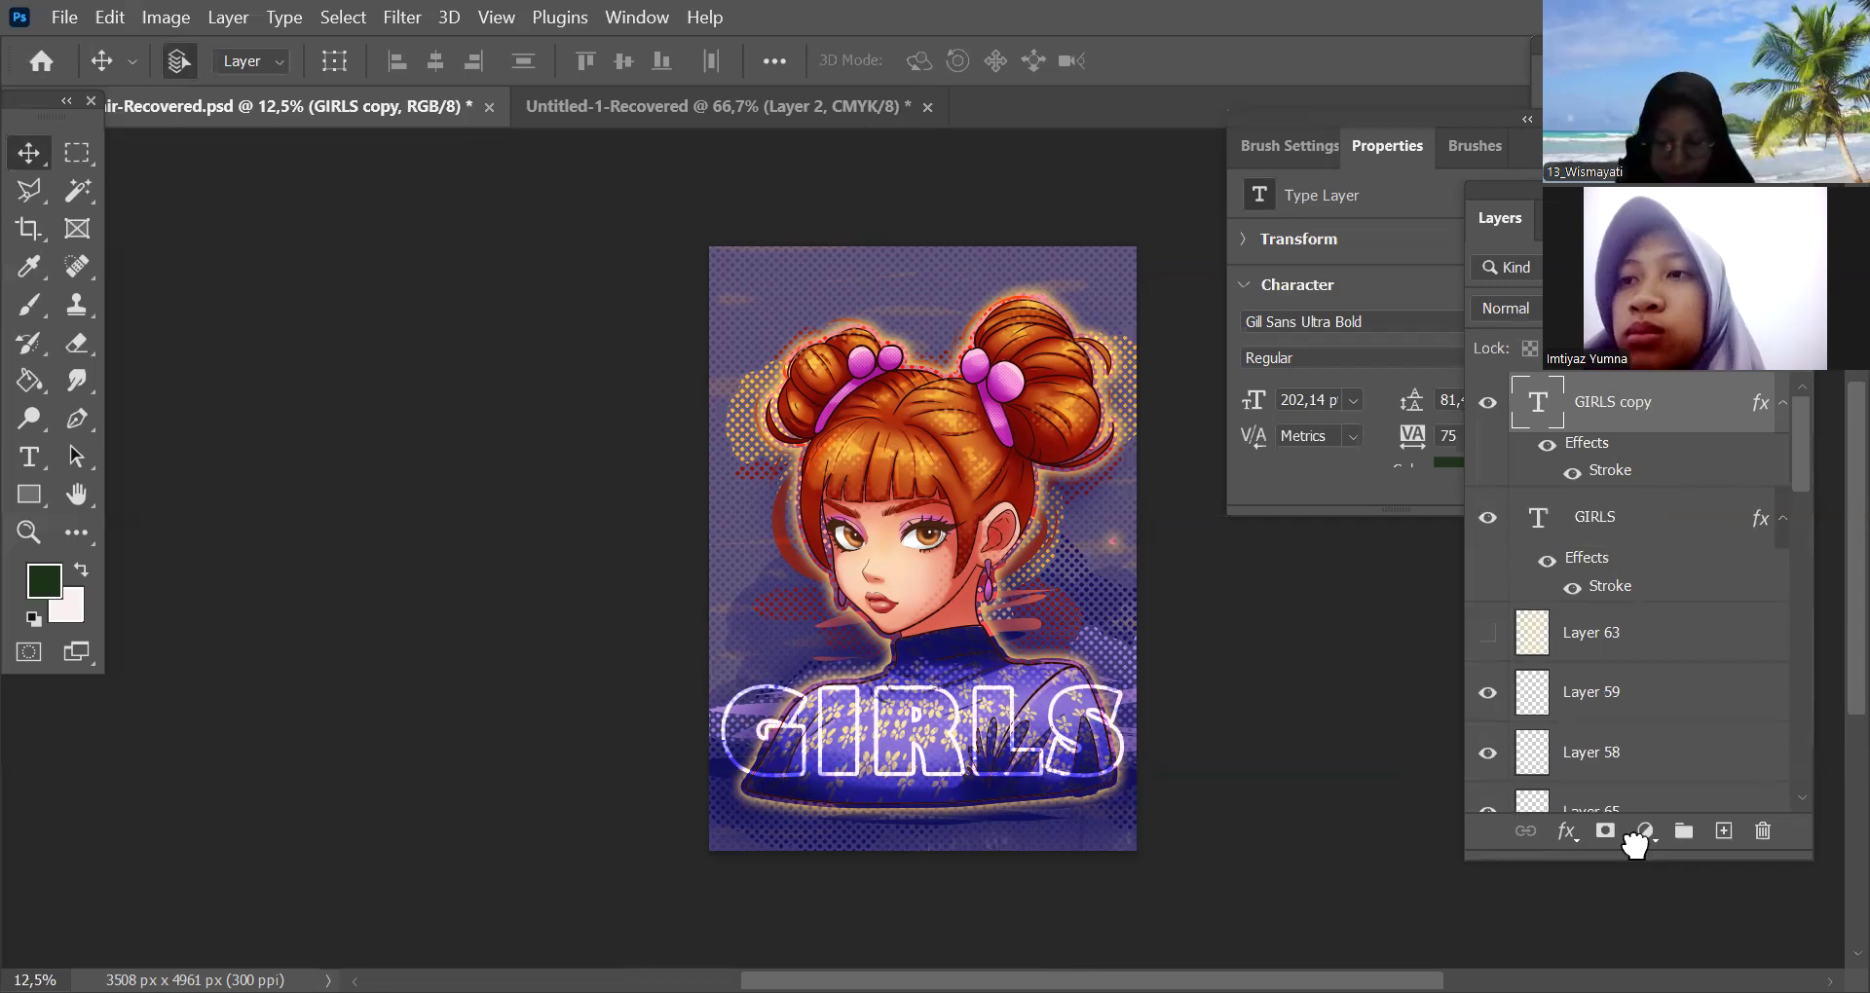
drag(1634, 854, 1642, 813)
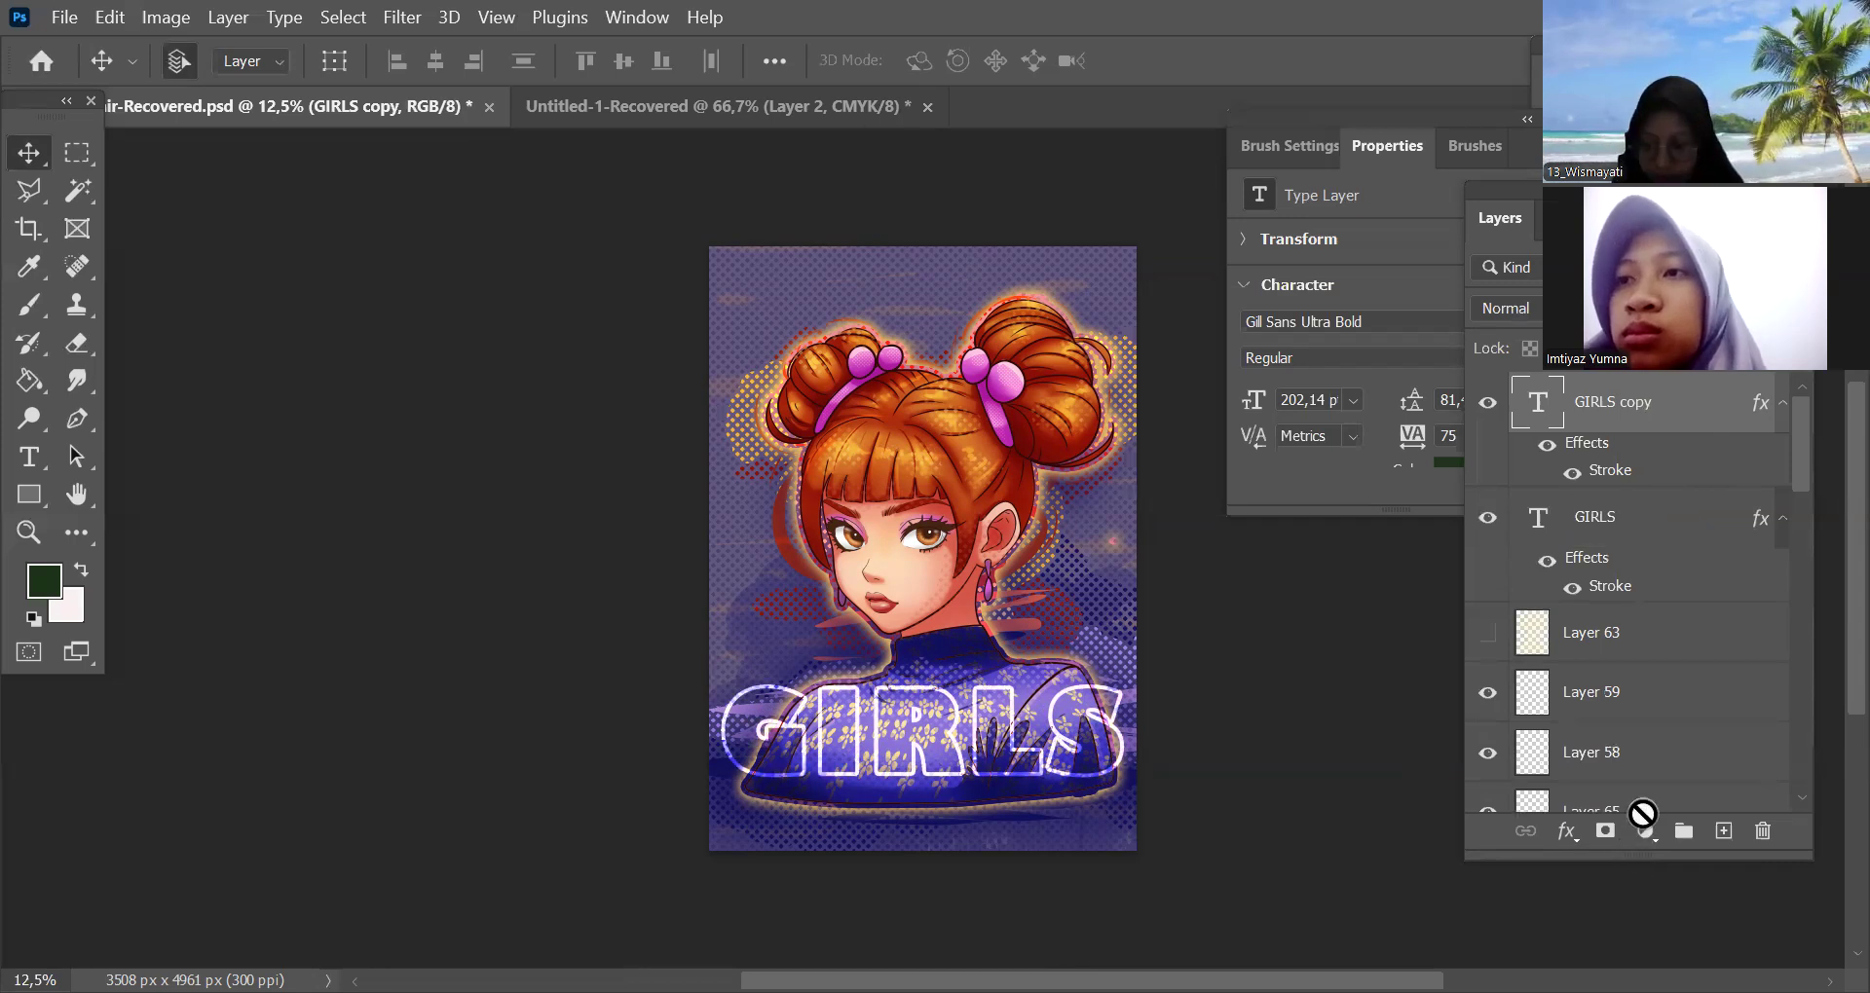
drag(1703, 697, 1713, 813)
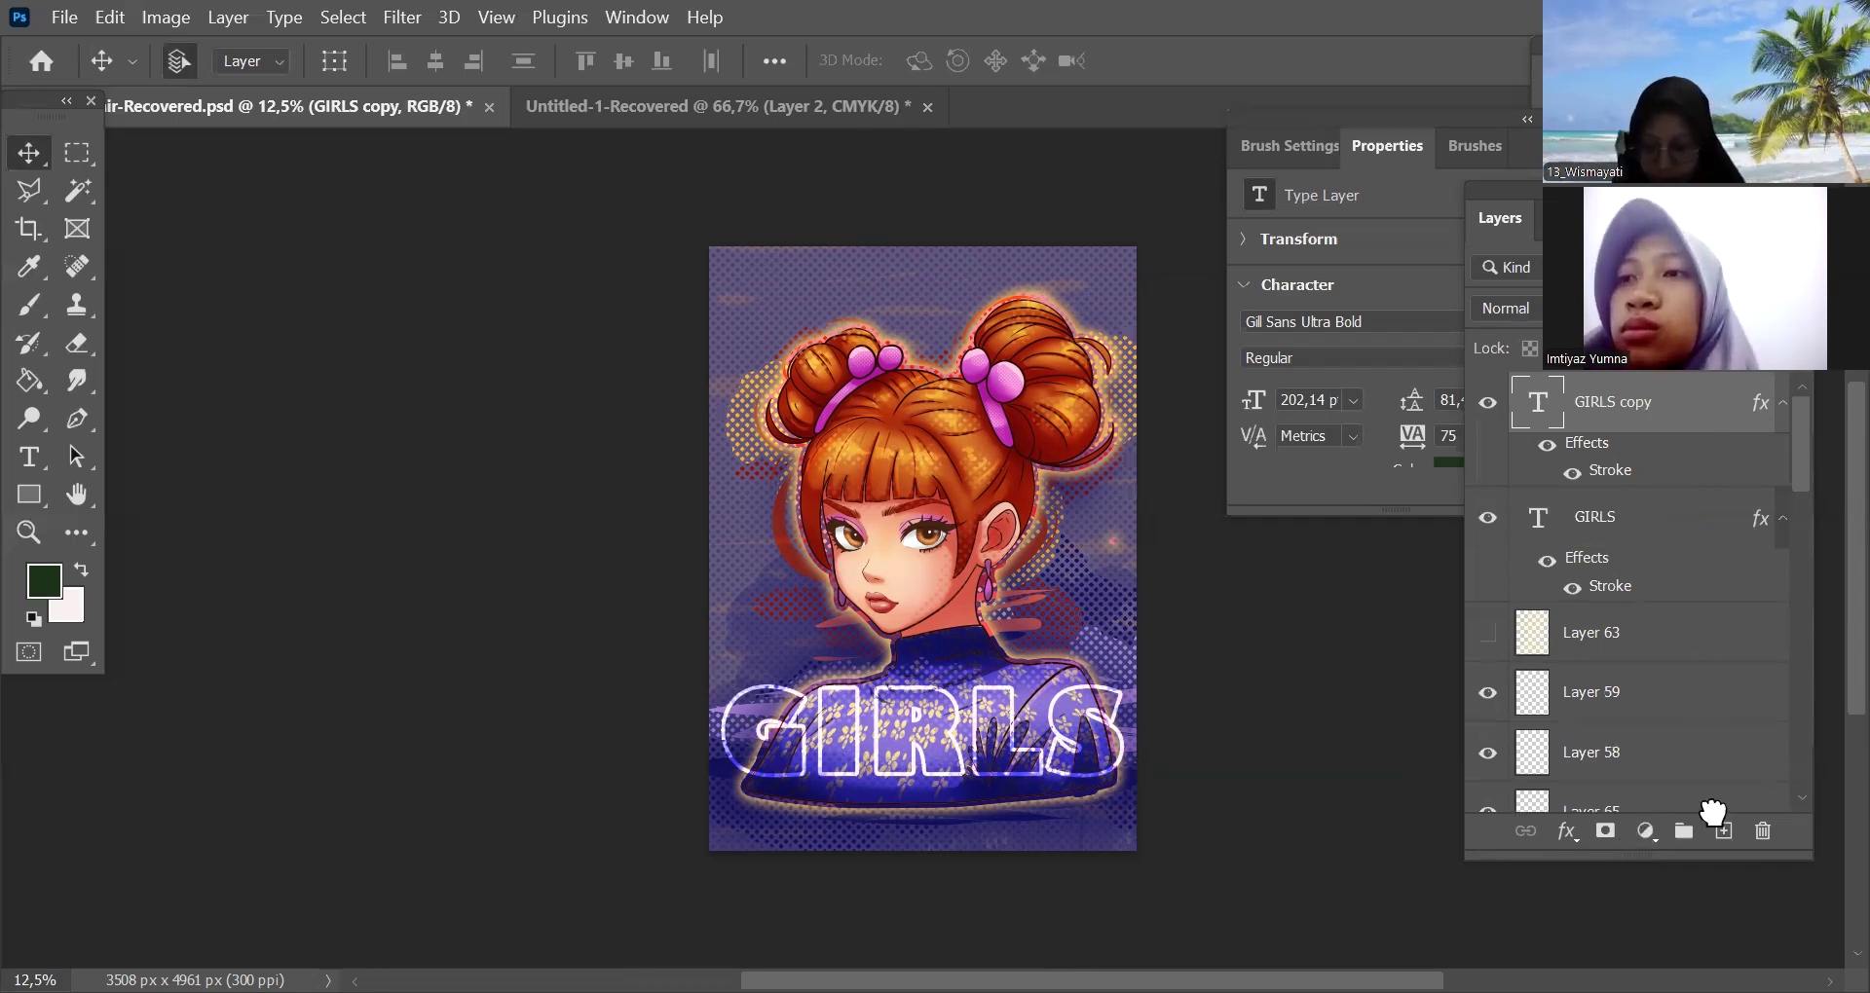
drag(1673, 399, 1673, 385)
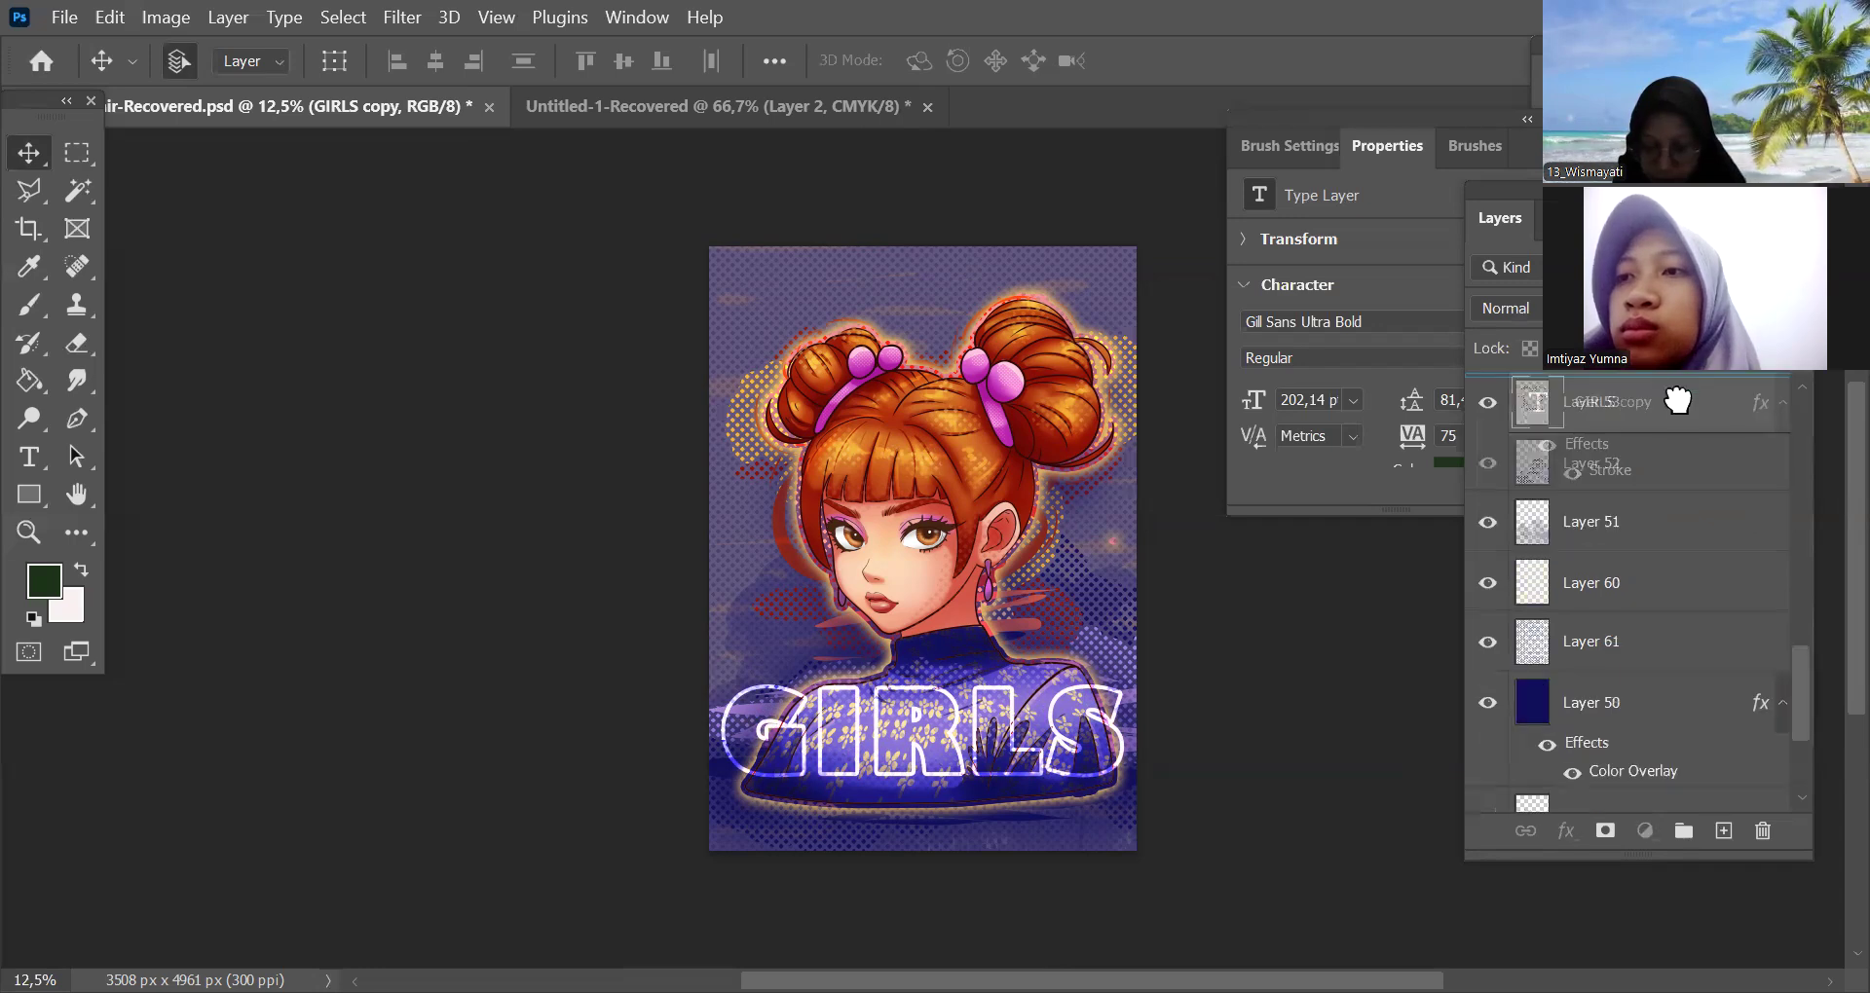
drag(1687, 575, 1653, 407)
drag(1654, 535, 1678, 748)
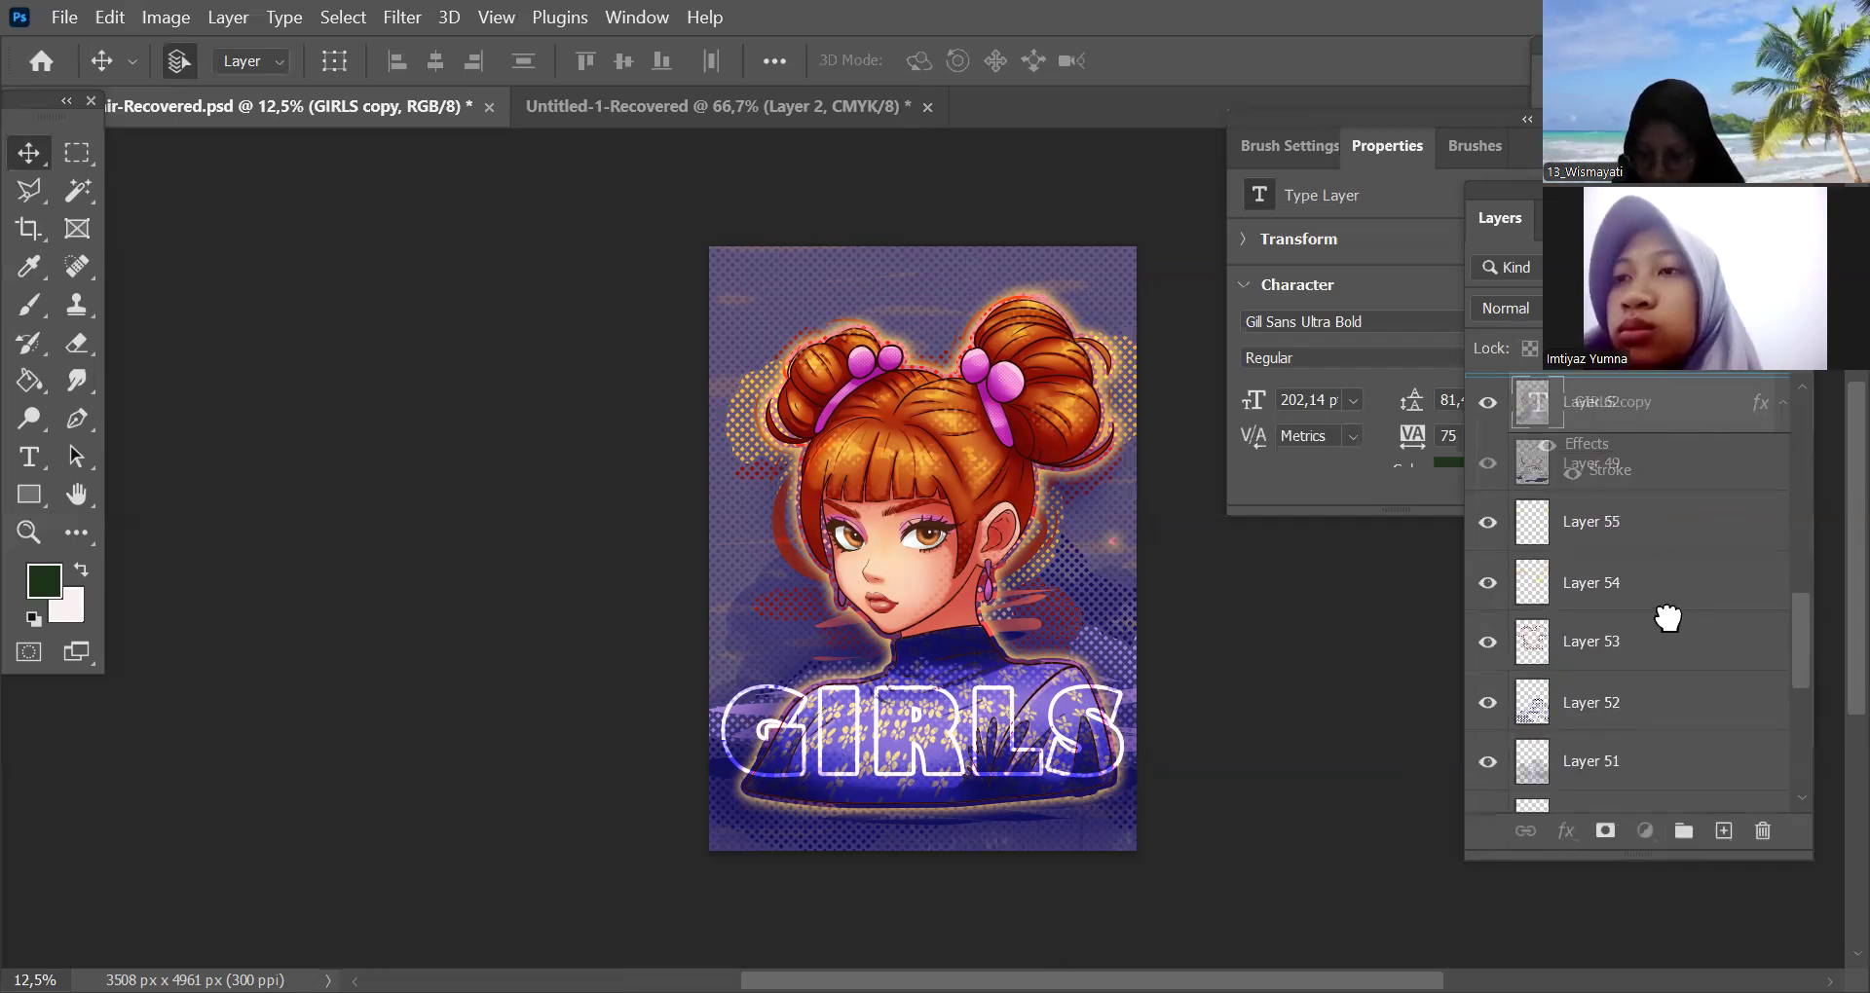
drag(1668, 611, 1686, 617)
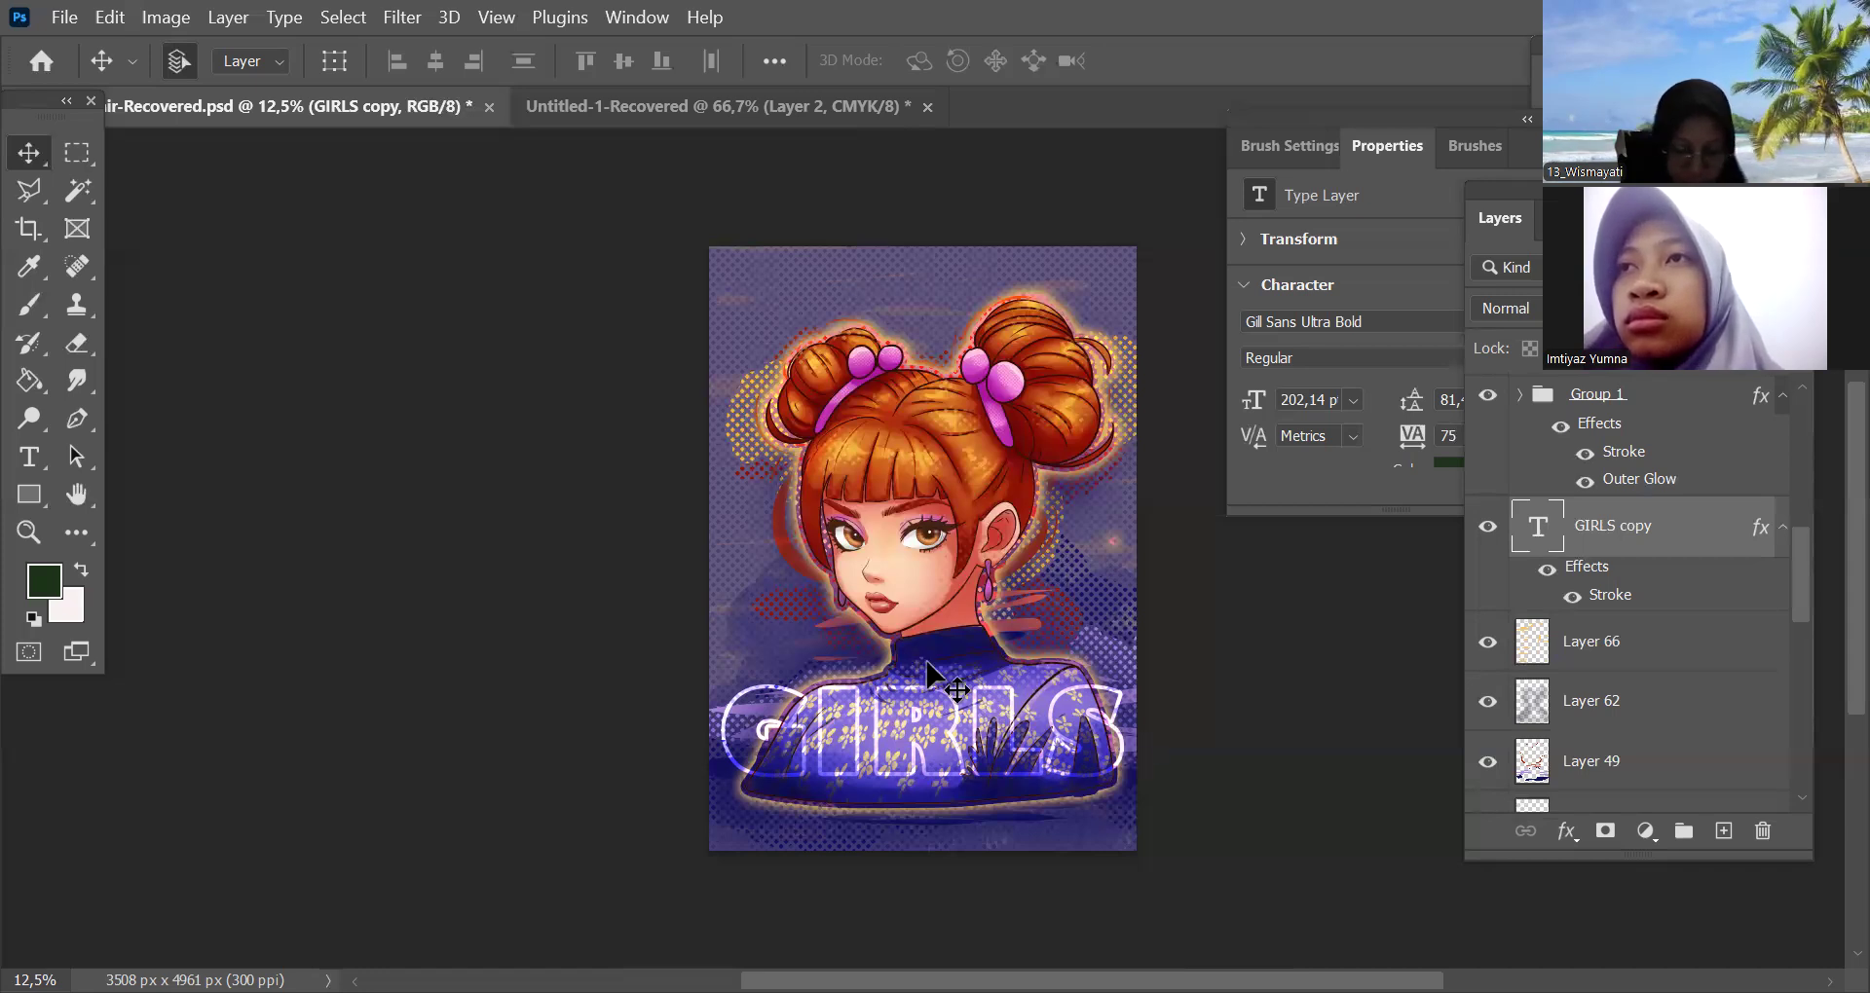
Hide the GIRLS copy layer and delete the last letter of the front title so it reads GIRL
right_click(30, 457)
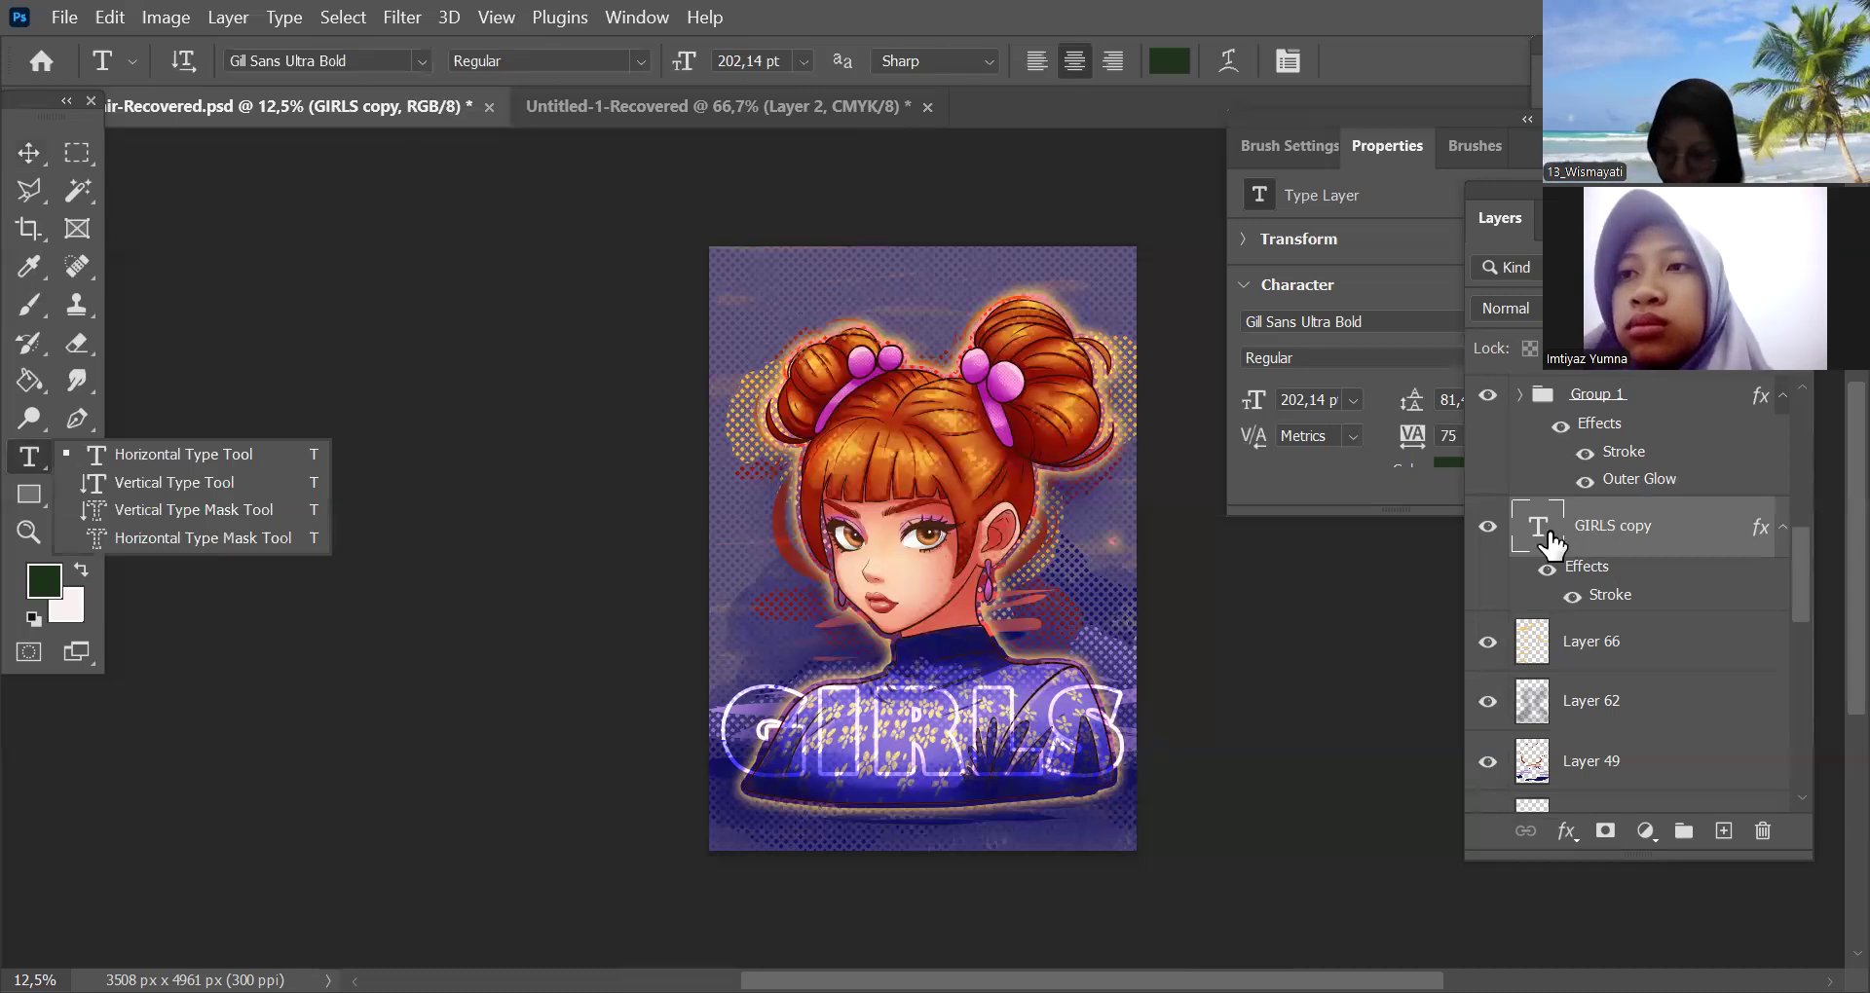
click(1490, 529)
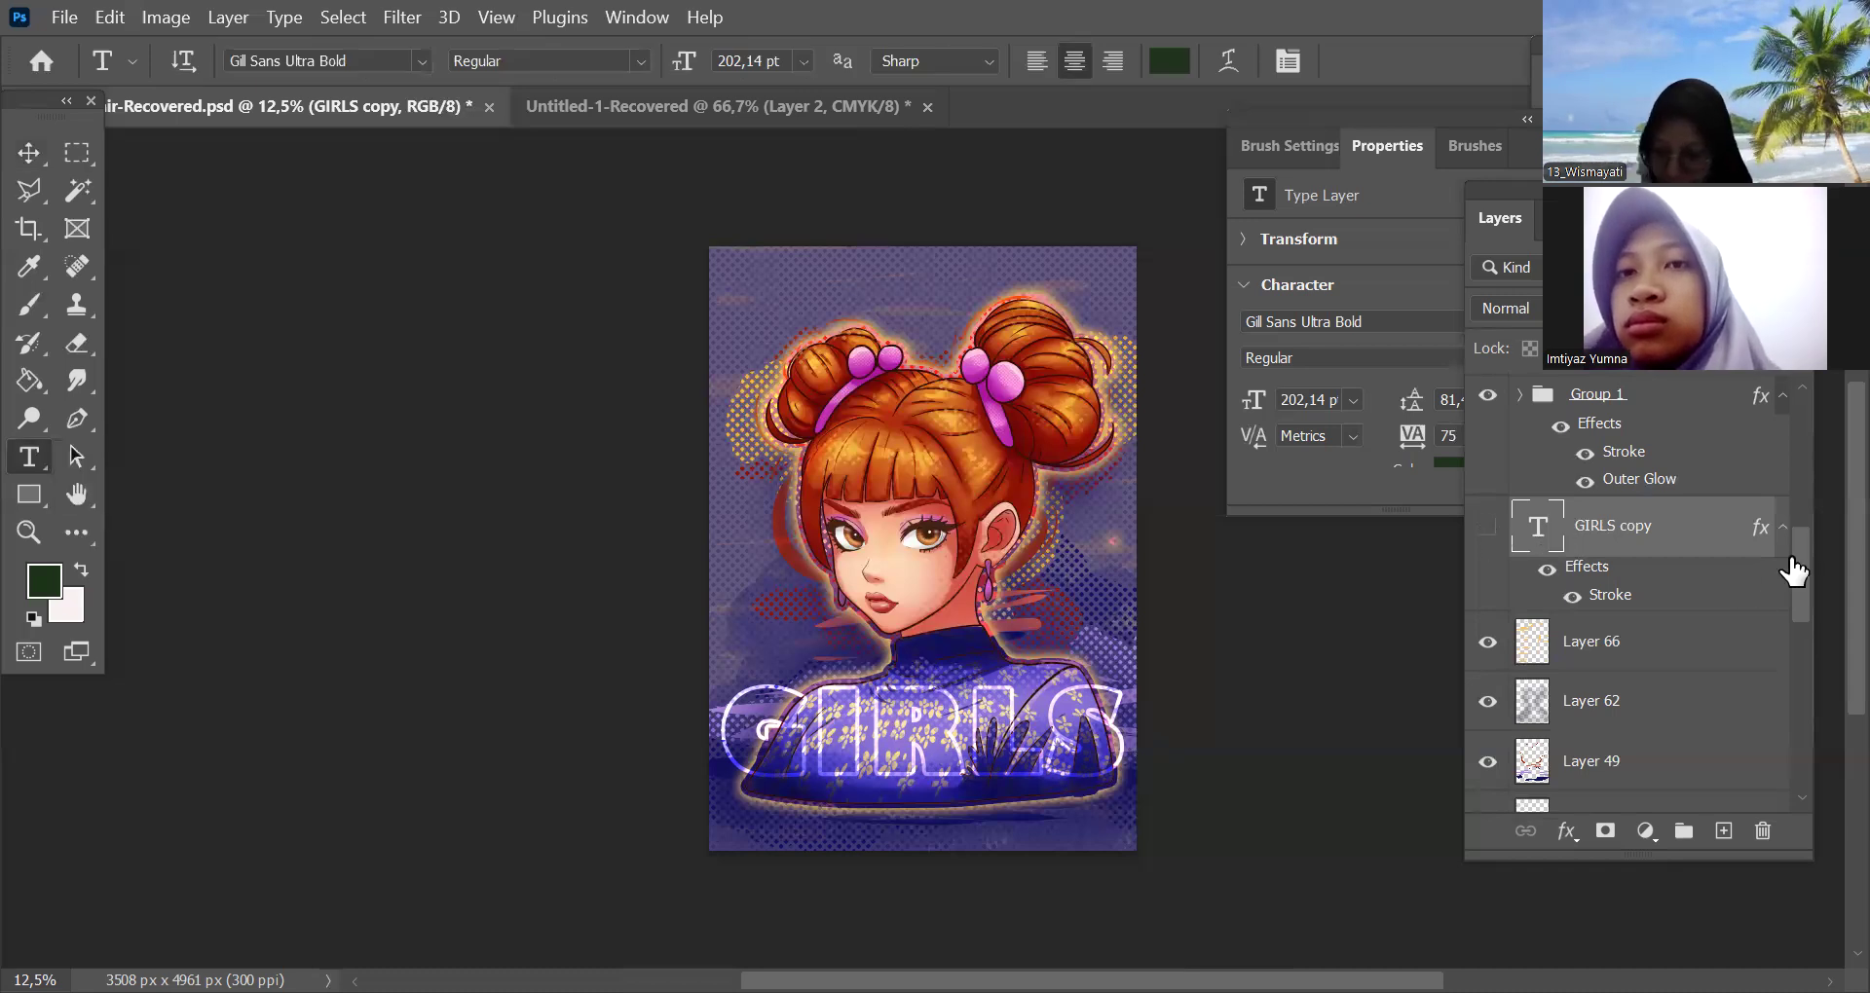
drag(1803, 569, 1804, 430)
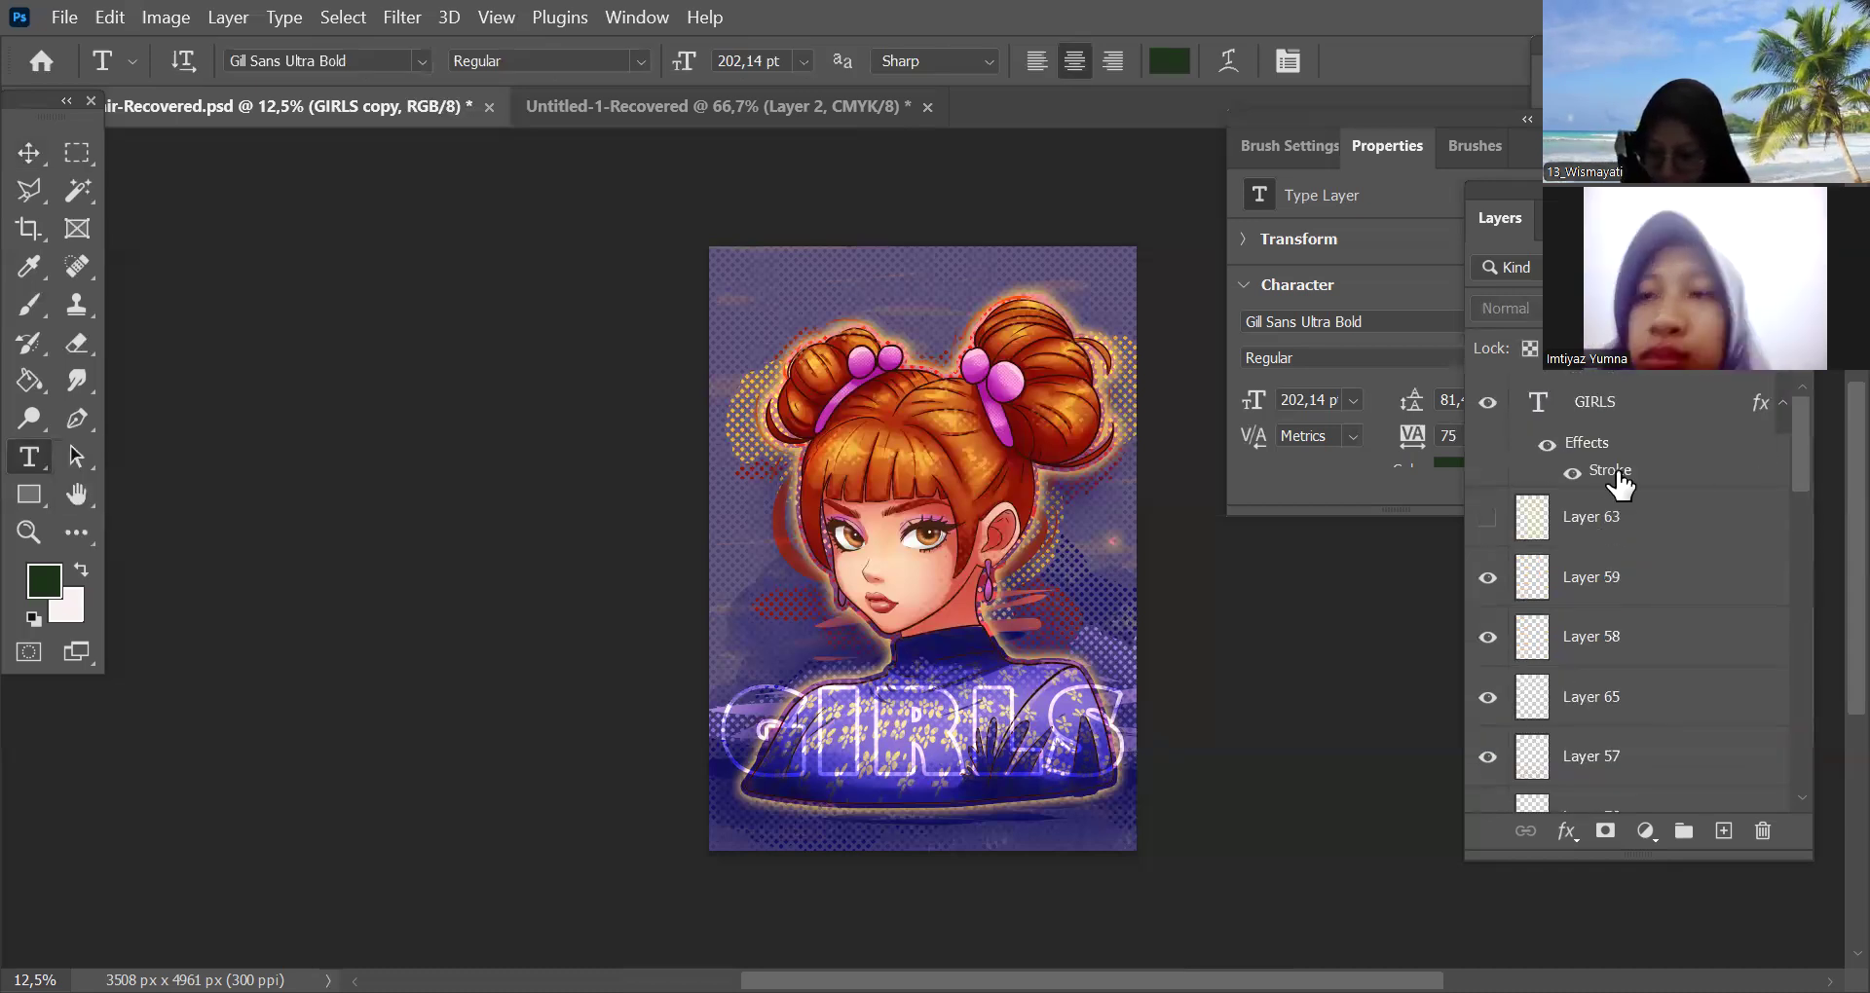
click(1598, 404)
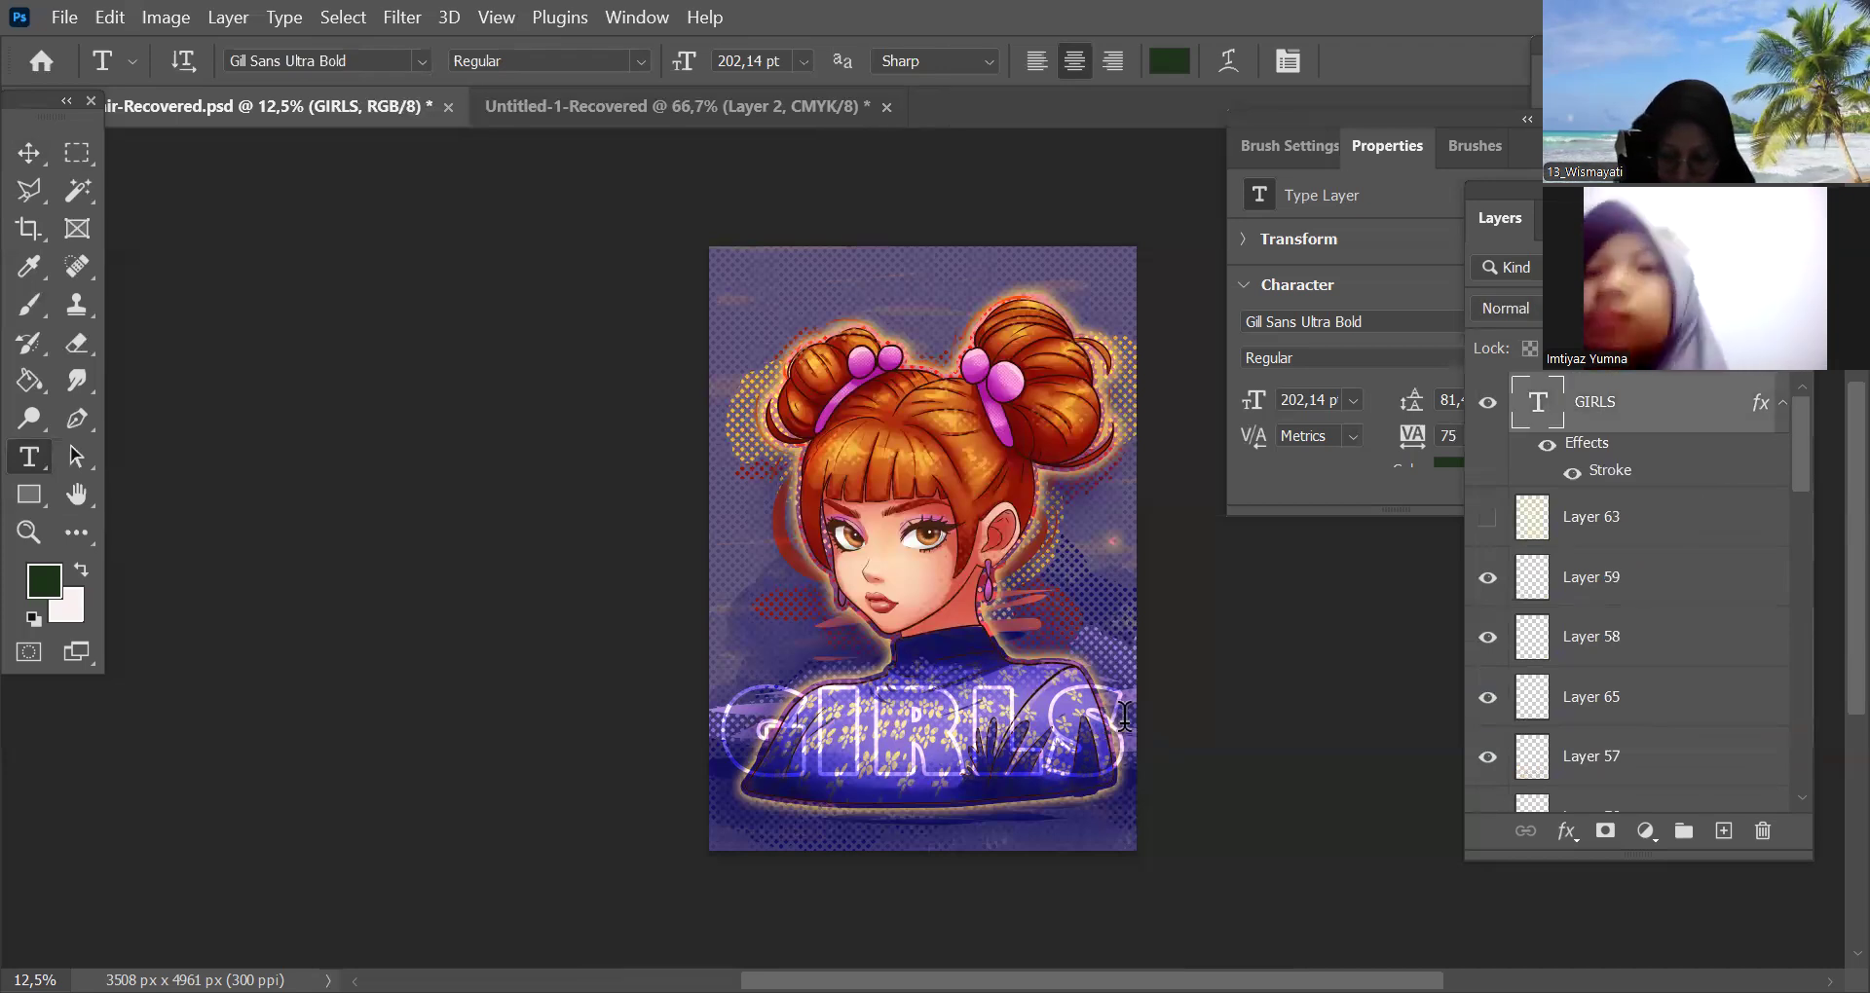
click(1125, 716)
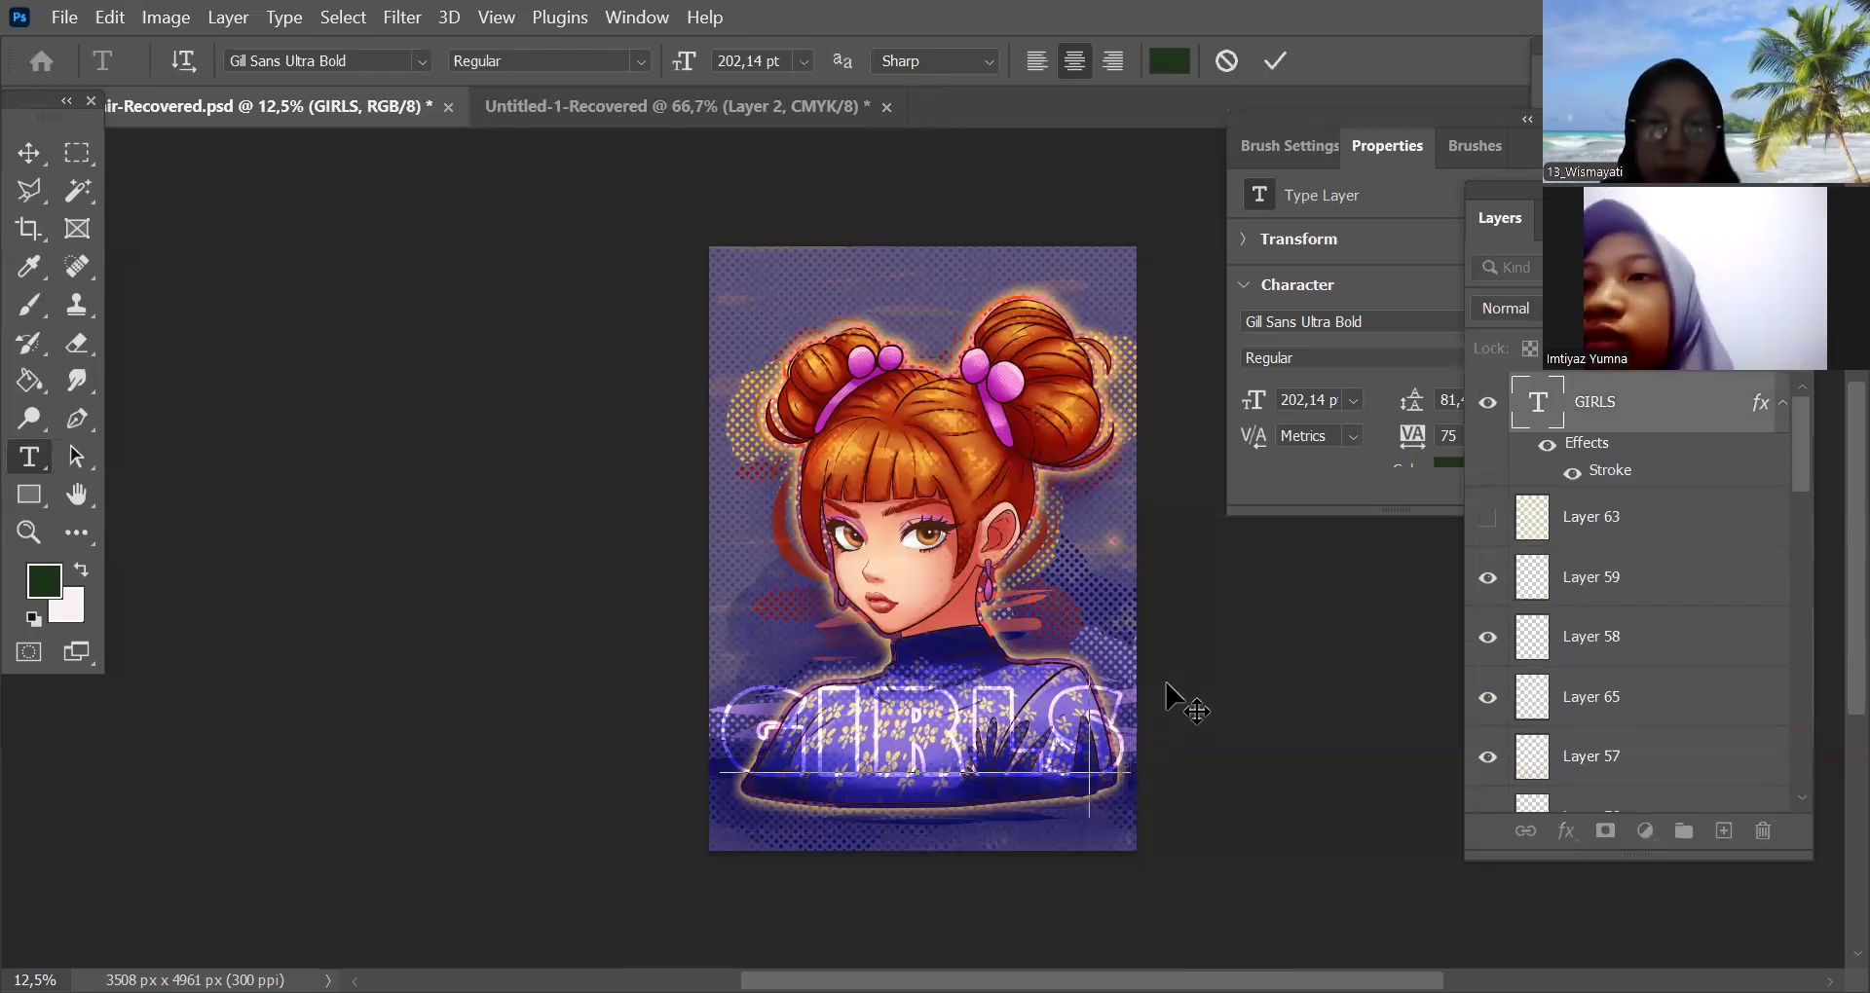
key(BackSpace)
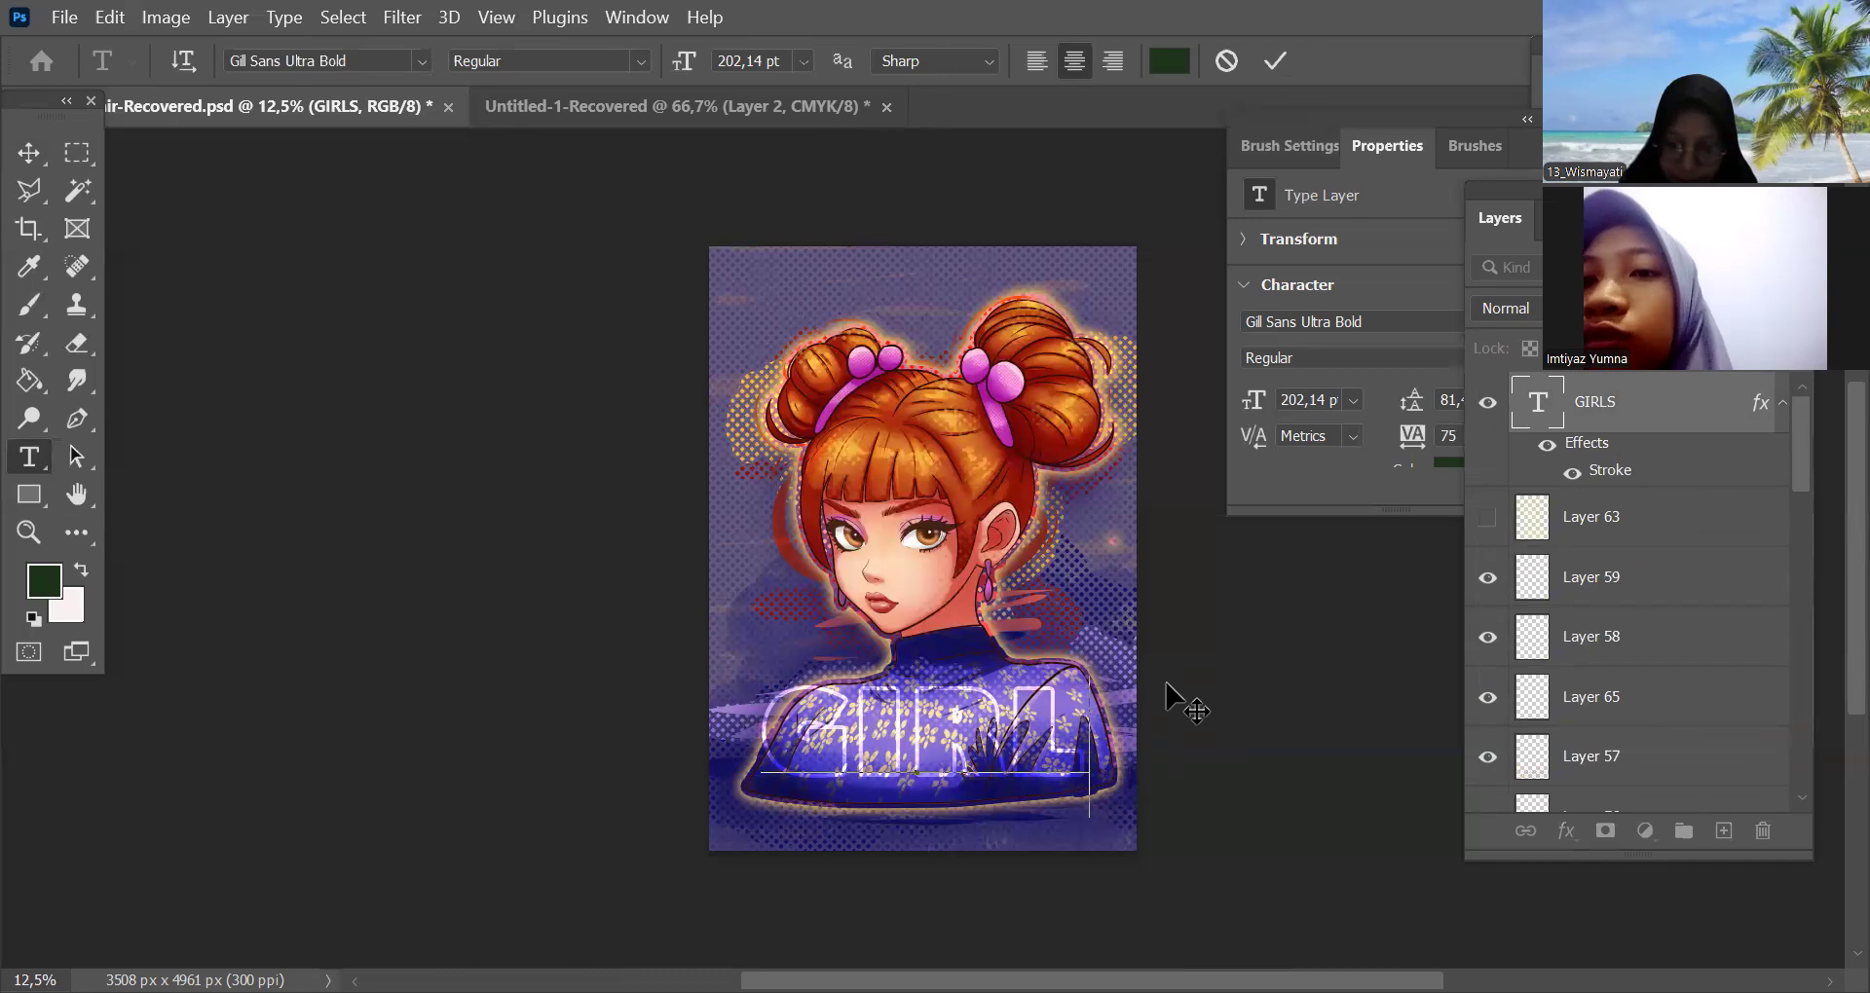
Set the tracking of the whole GIRL title to 80
key(ctrl+a)
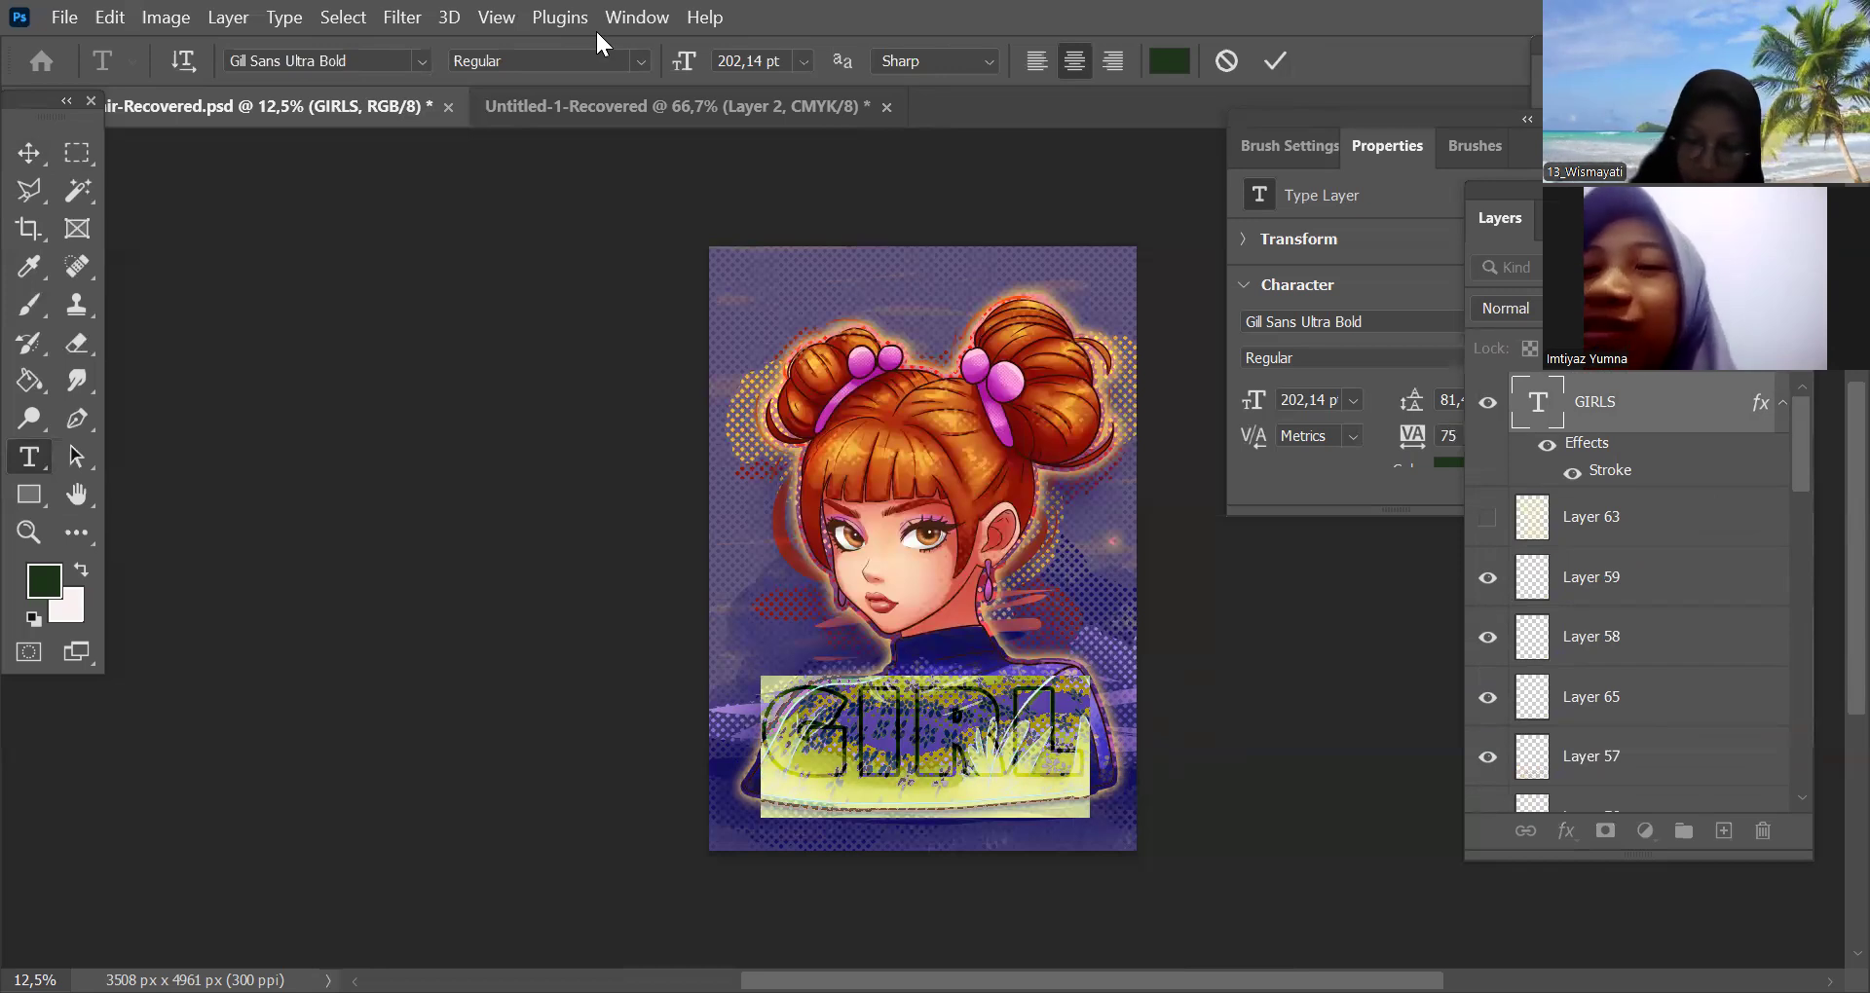
click(637, 17)
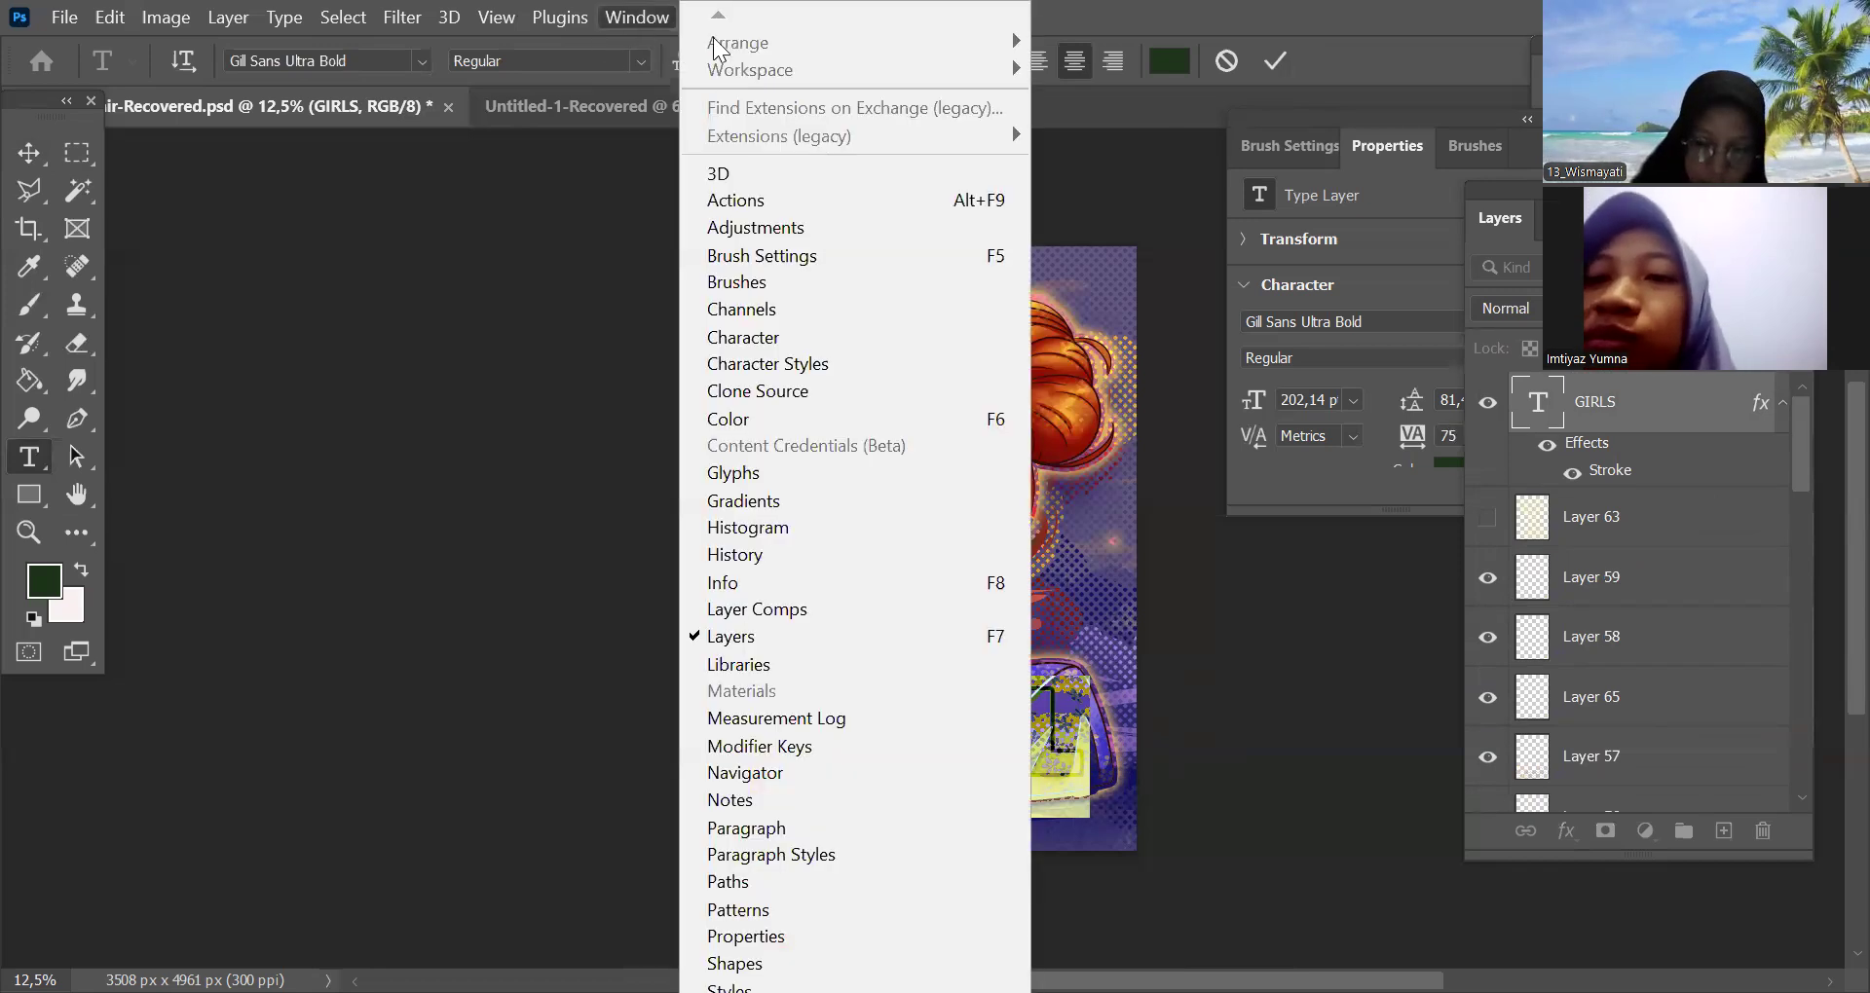
click(1369, 50)
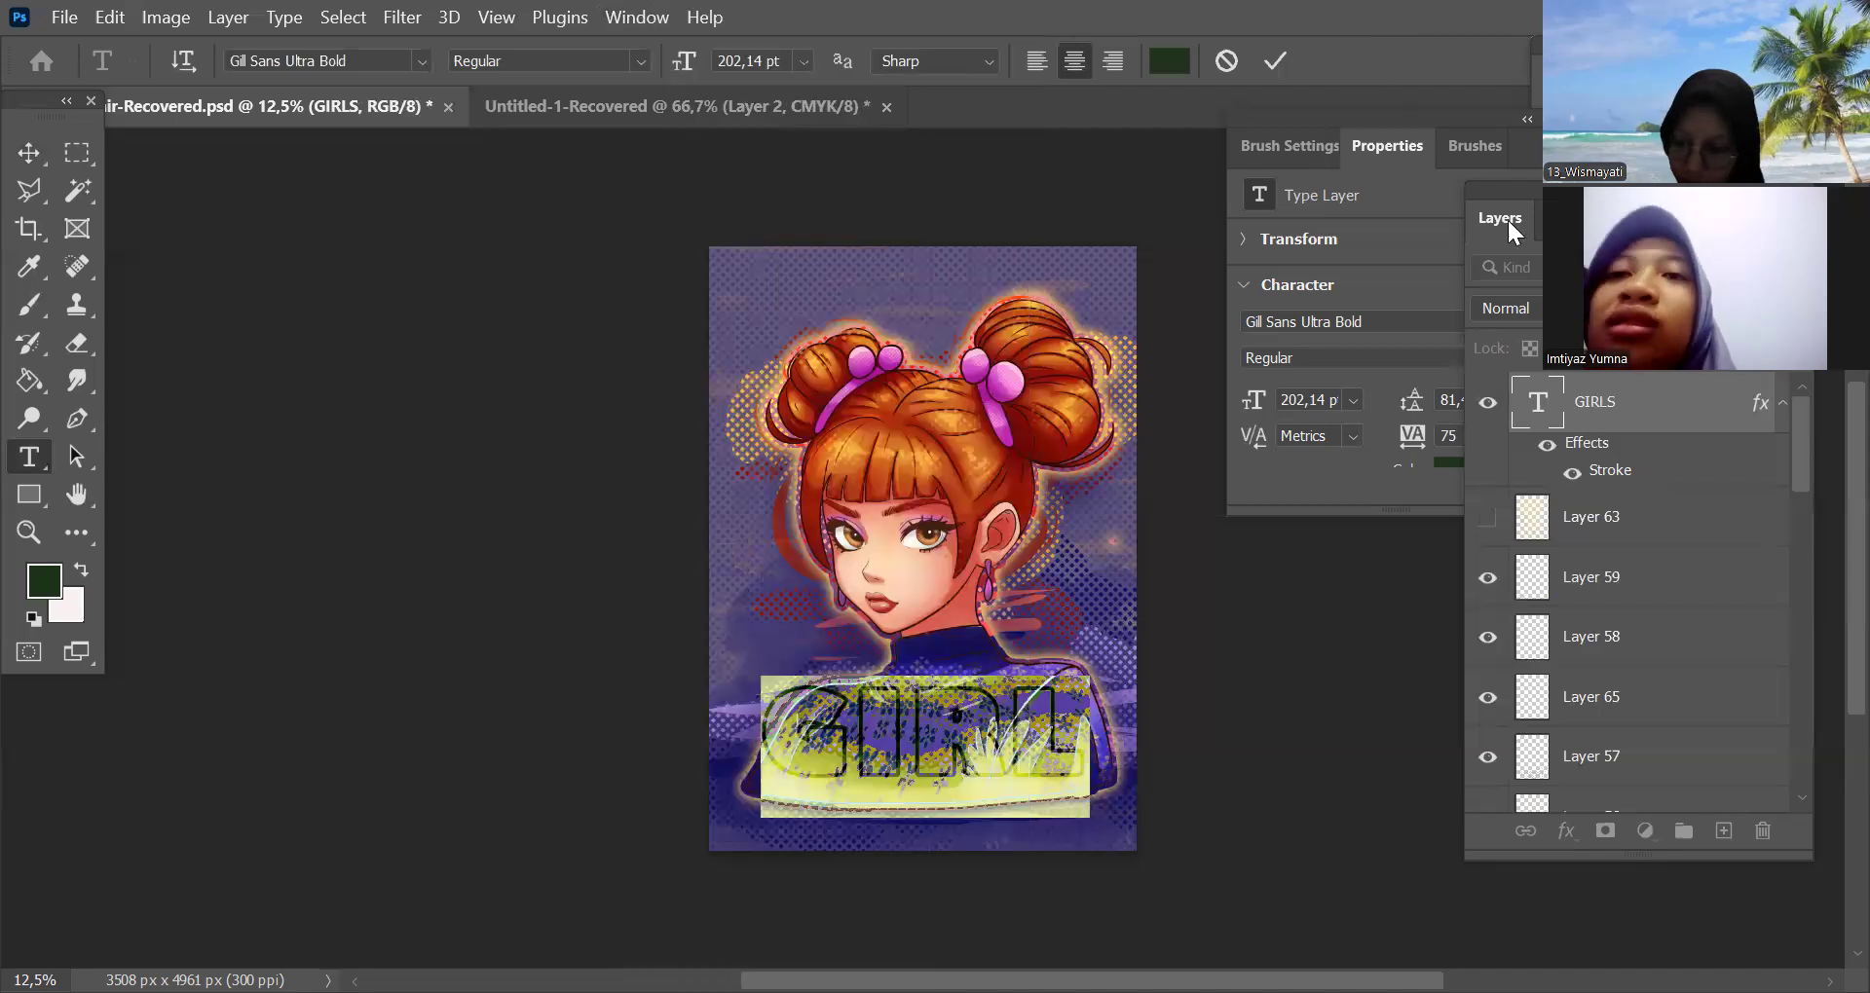
click(1379, 370)
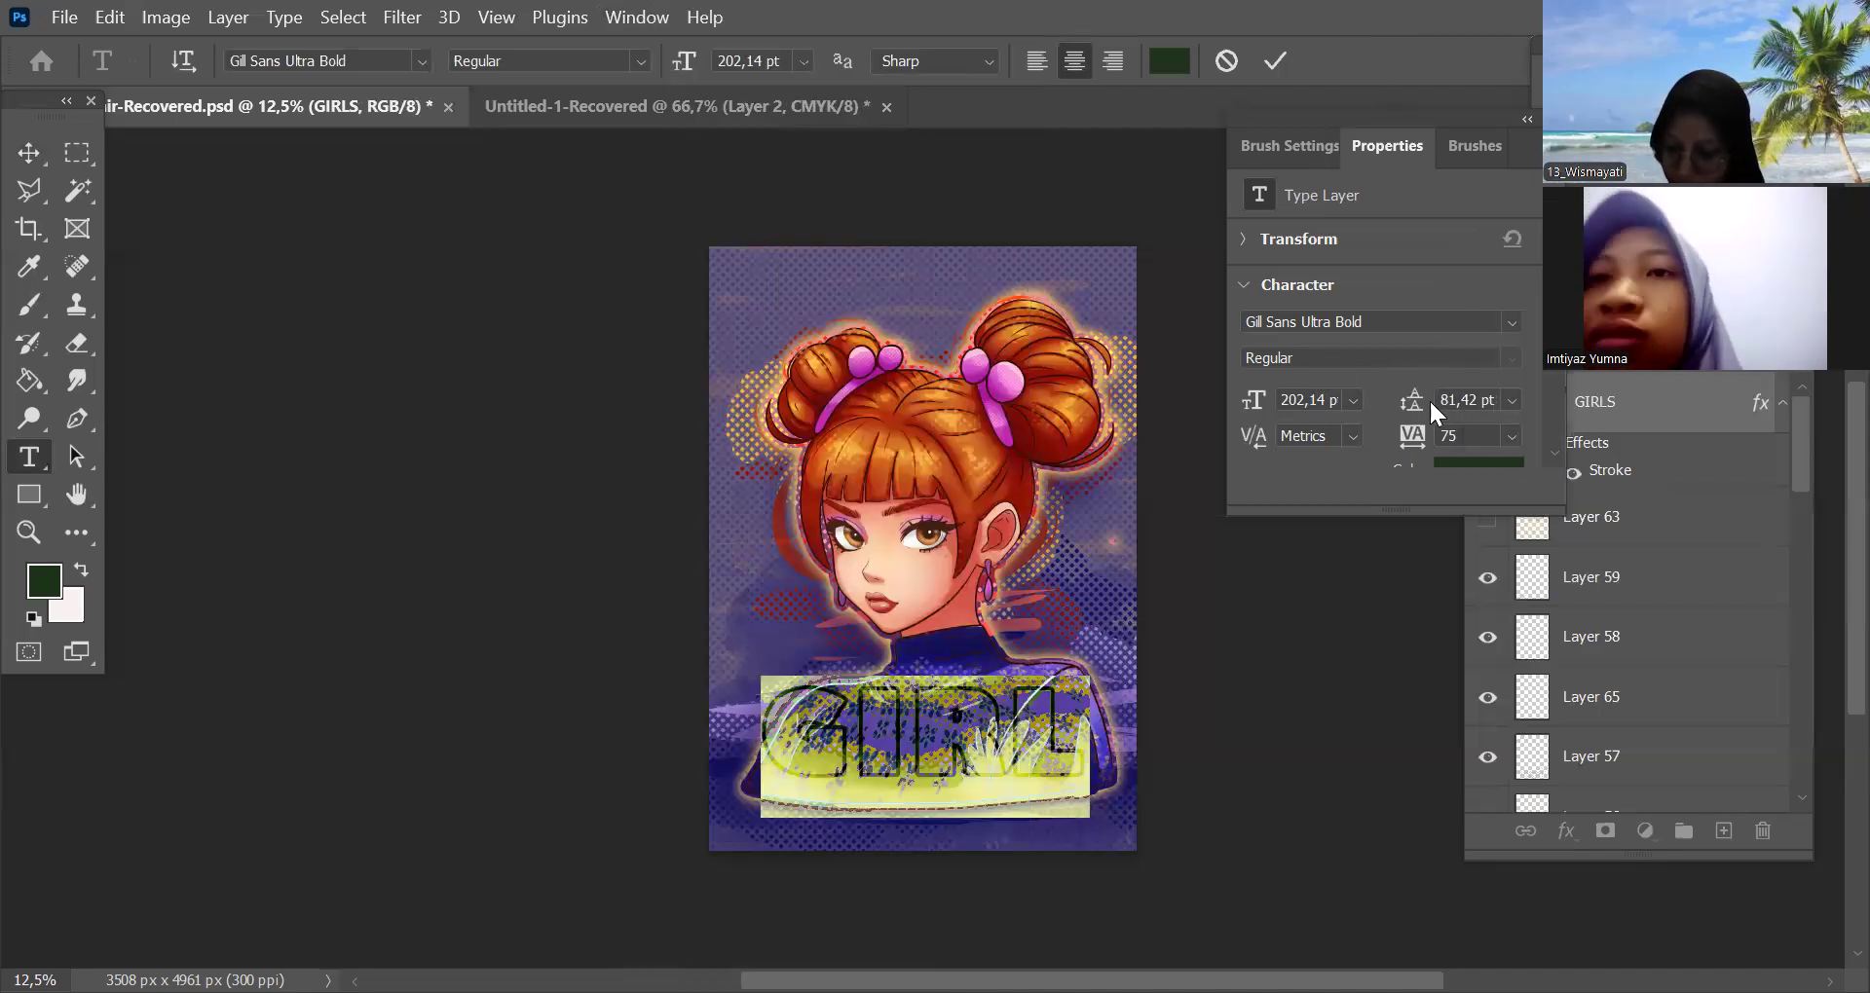
click(1517, 436)
click(1468, 436)
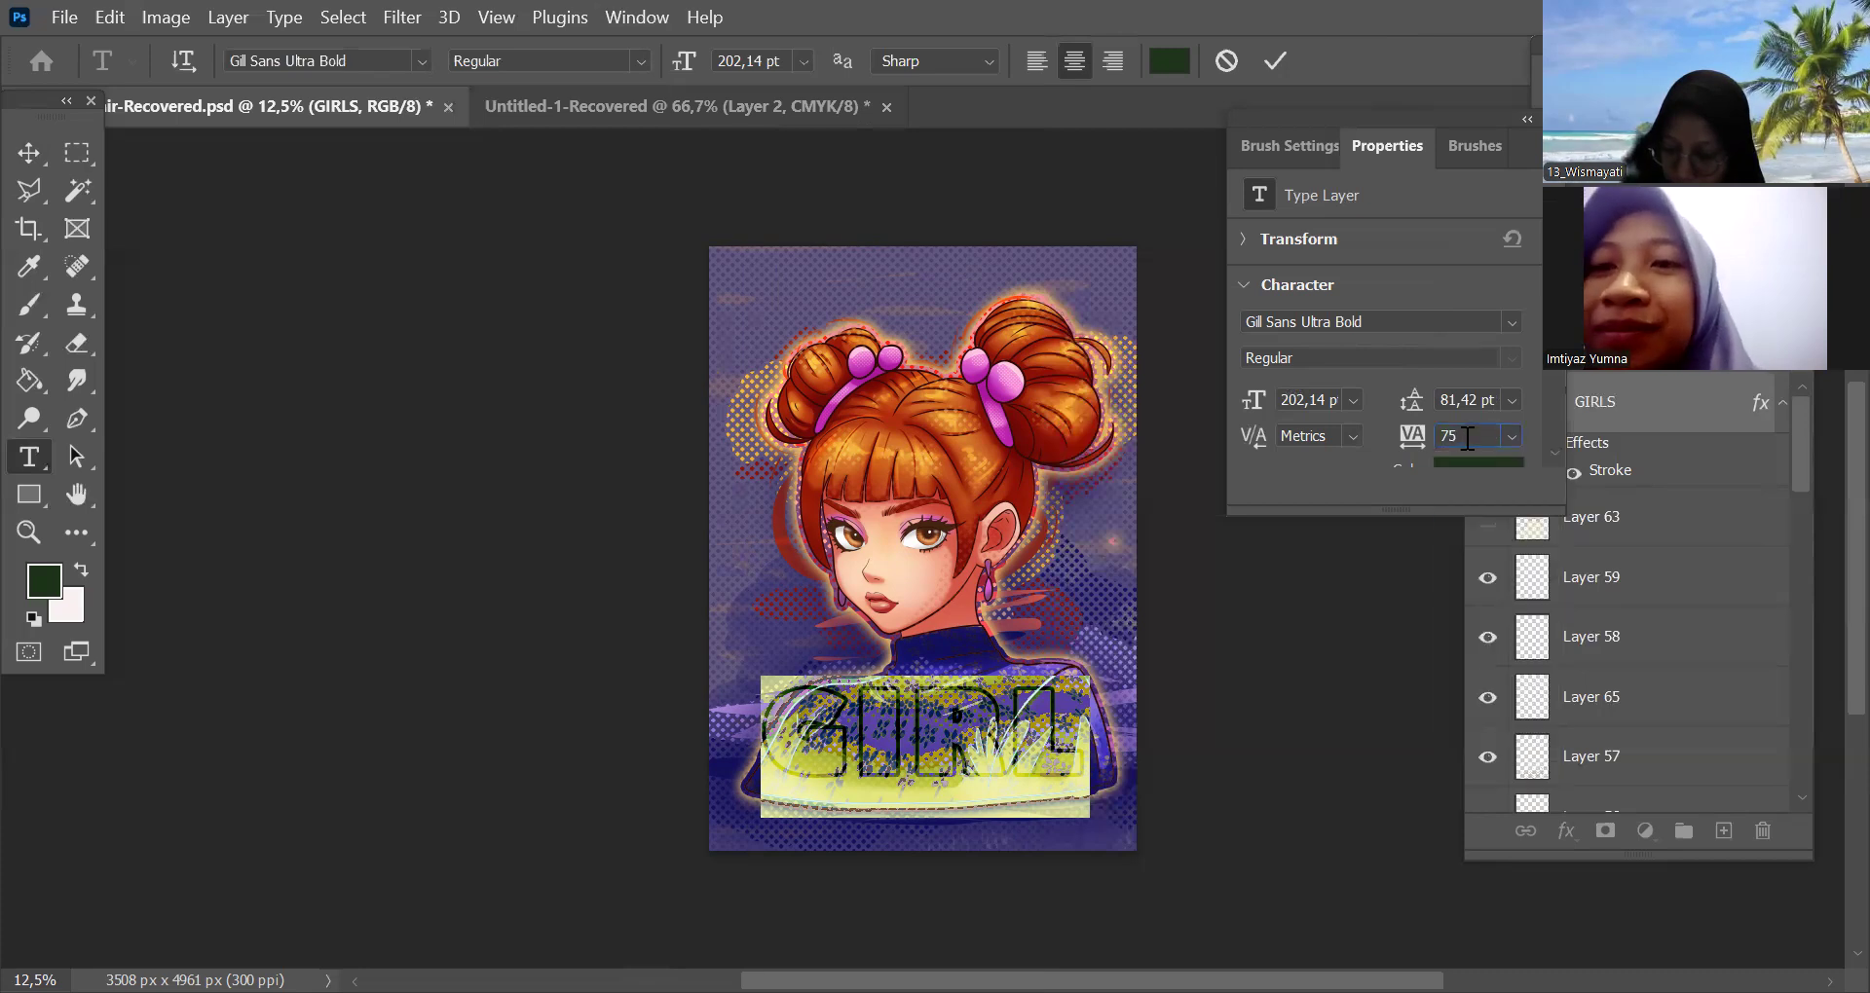
double_click(1455, 439)
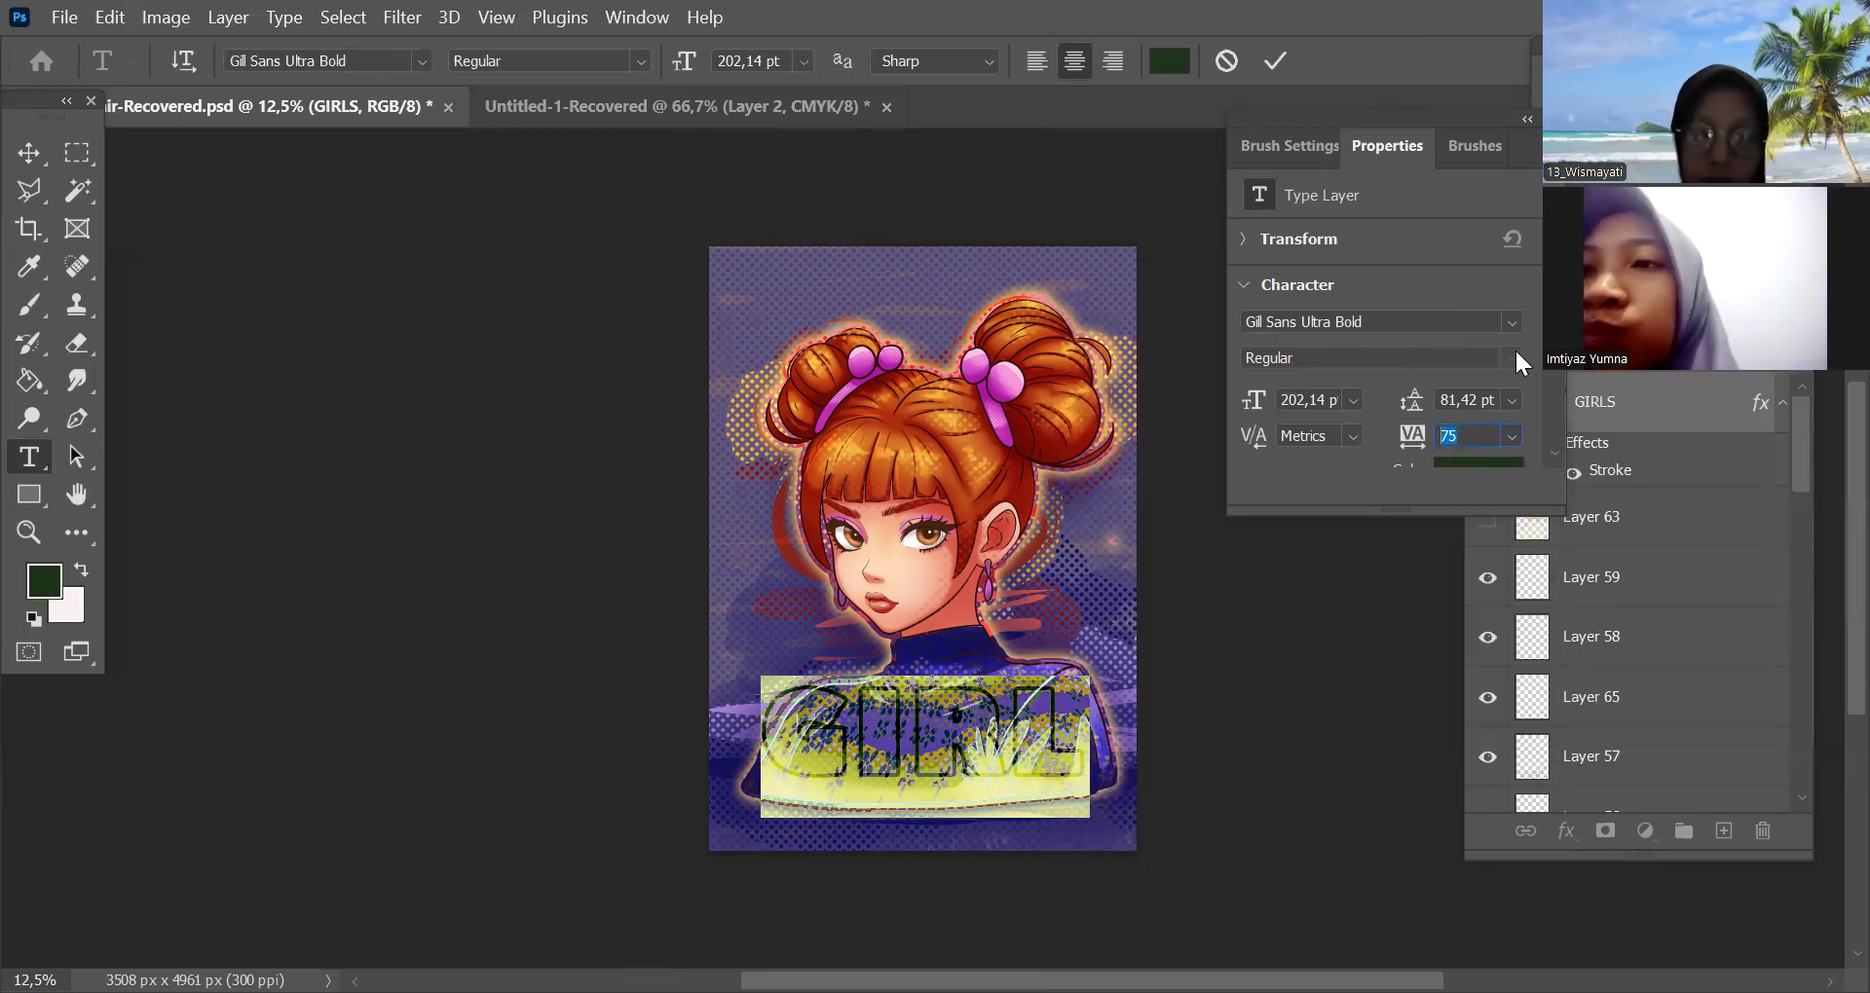
text(80)
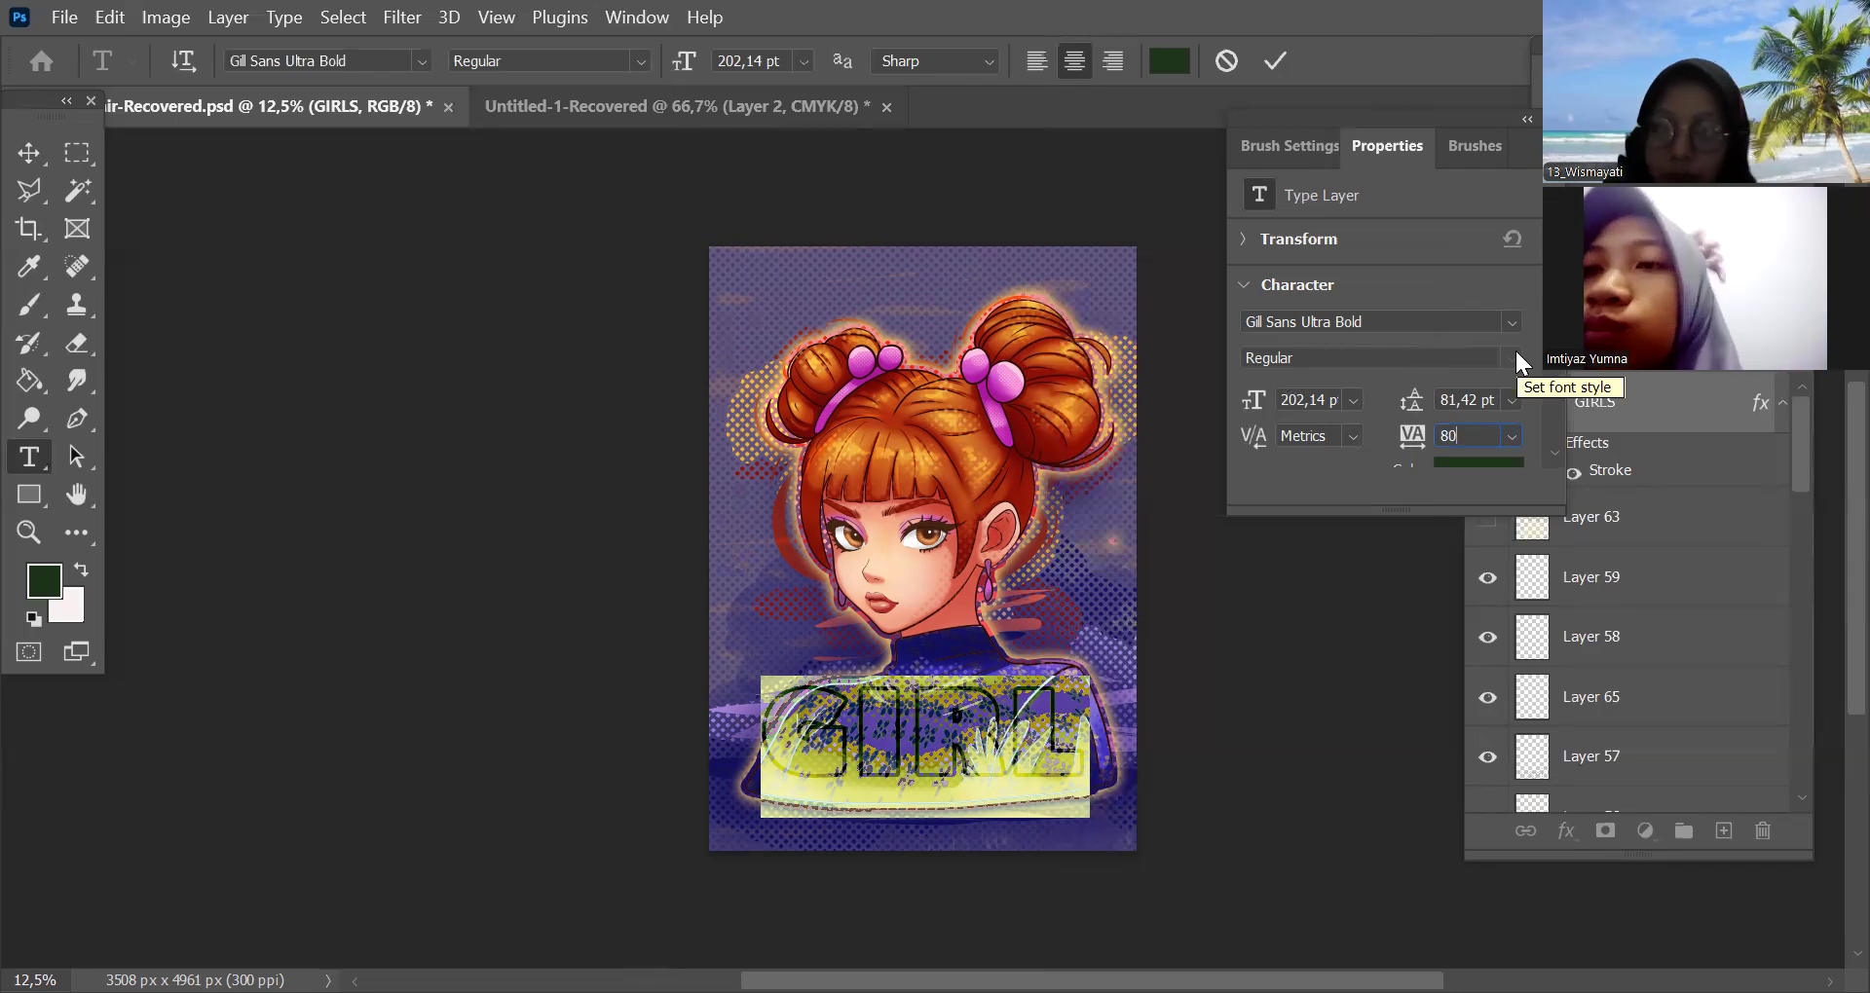
key(Return)
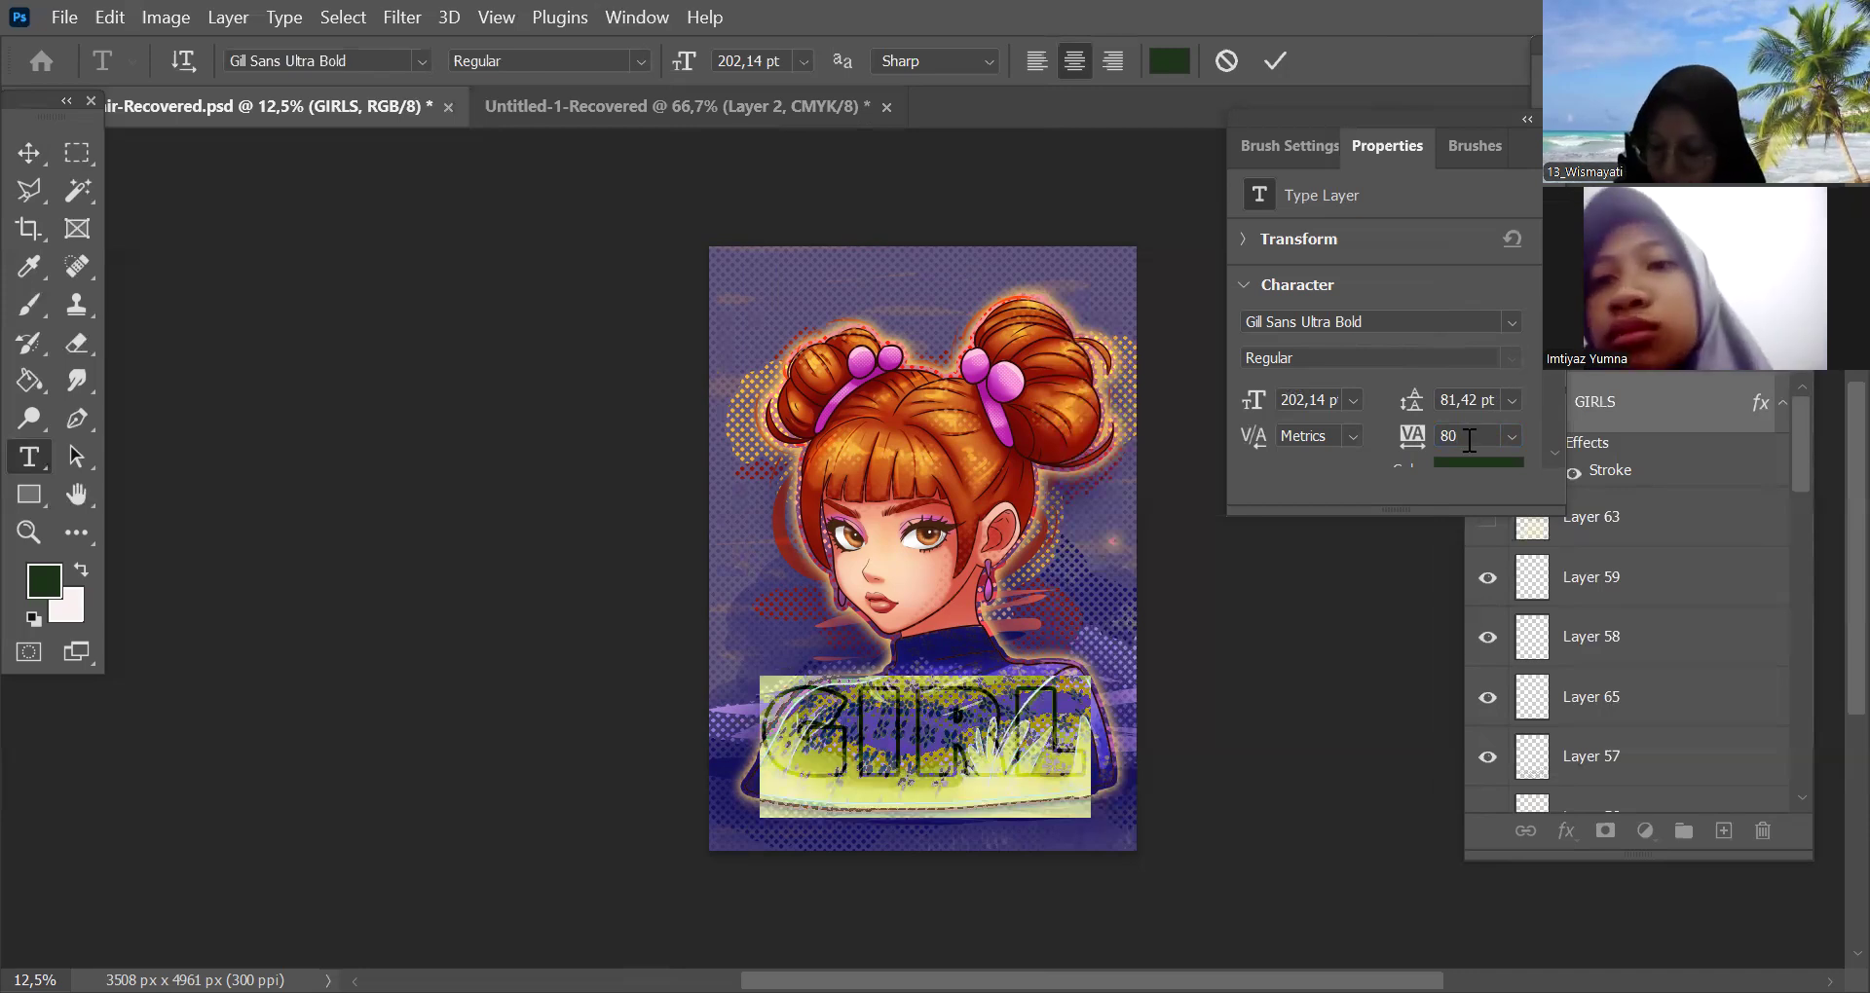
Increase the GIRL title's tracking to 100 and commit the text edit
click(1469, 438)
text(100)
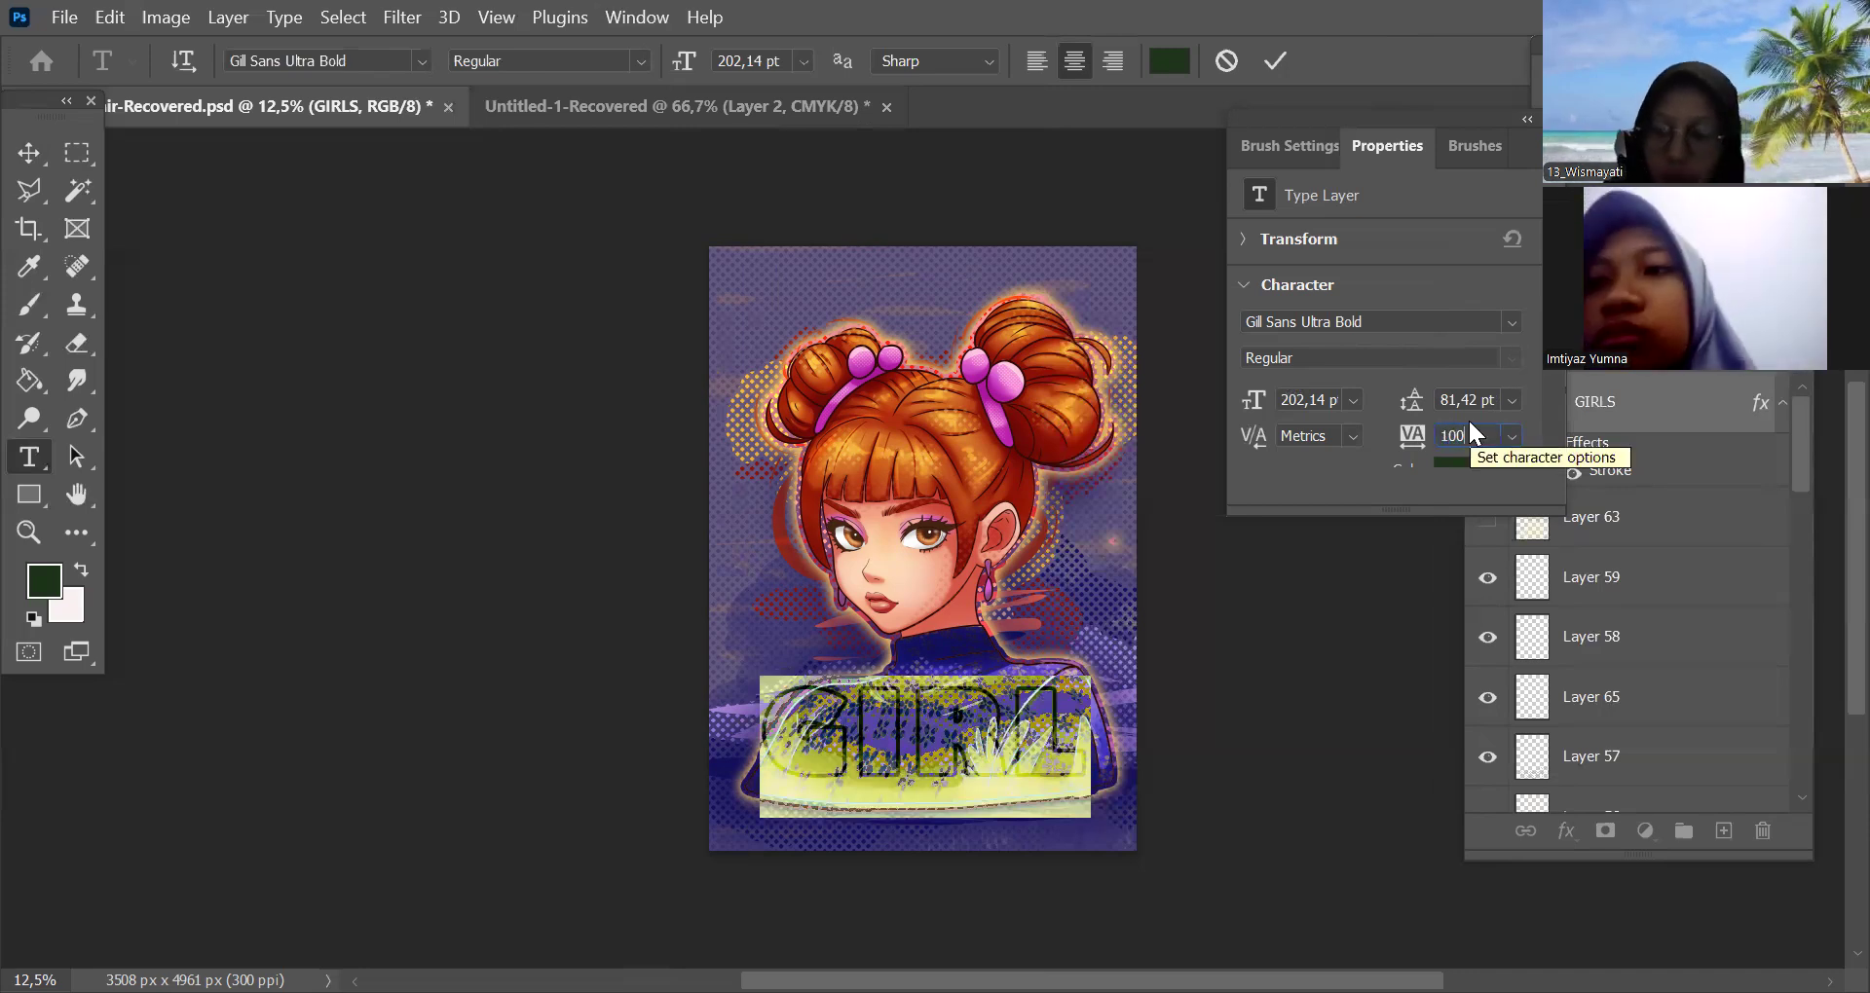
key(Return)
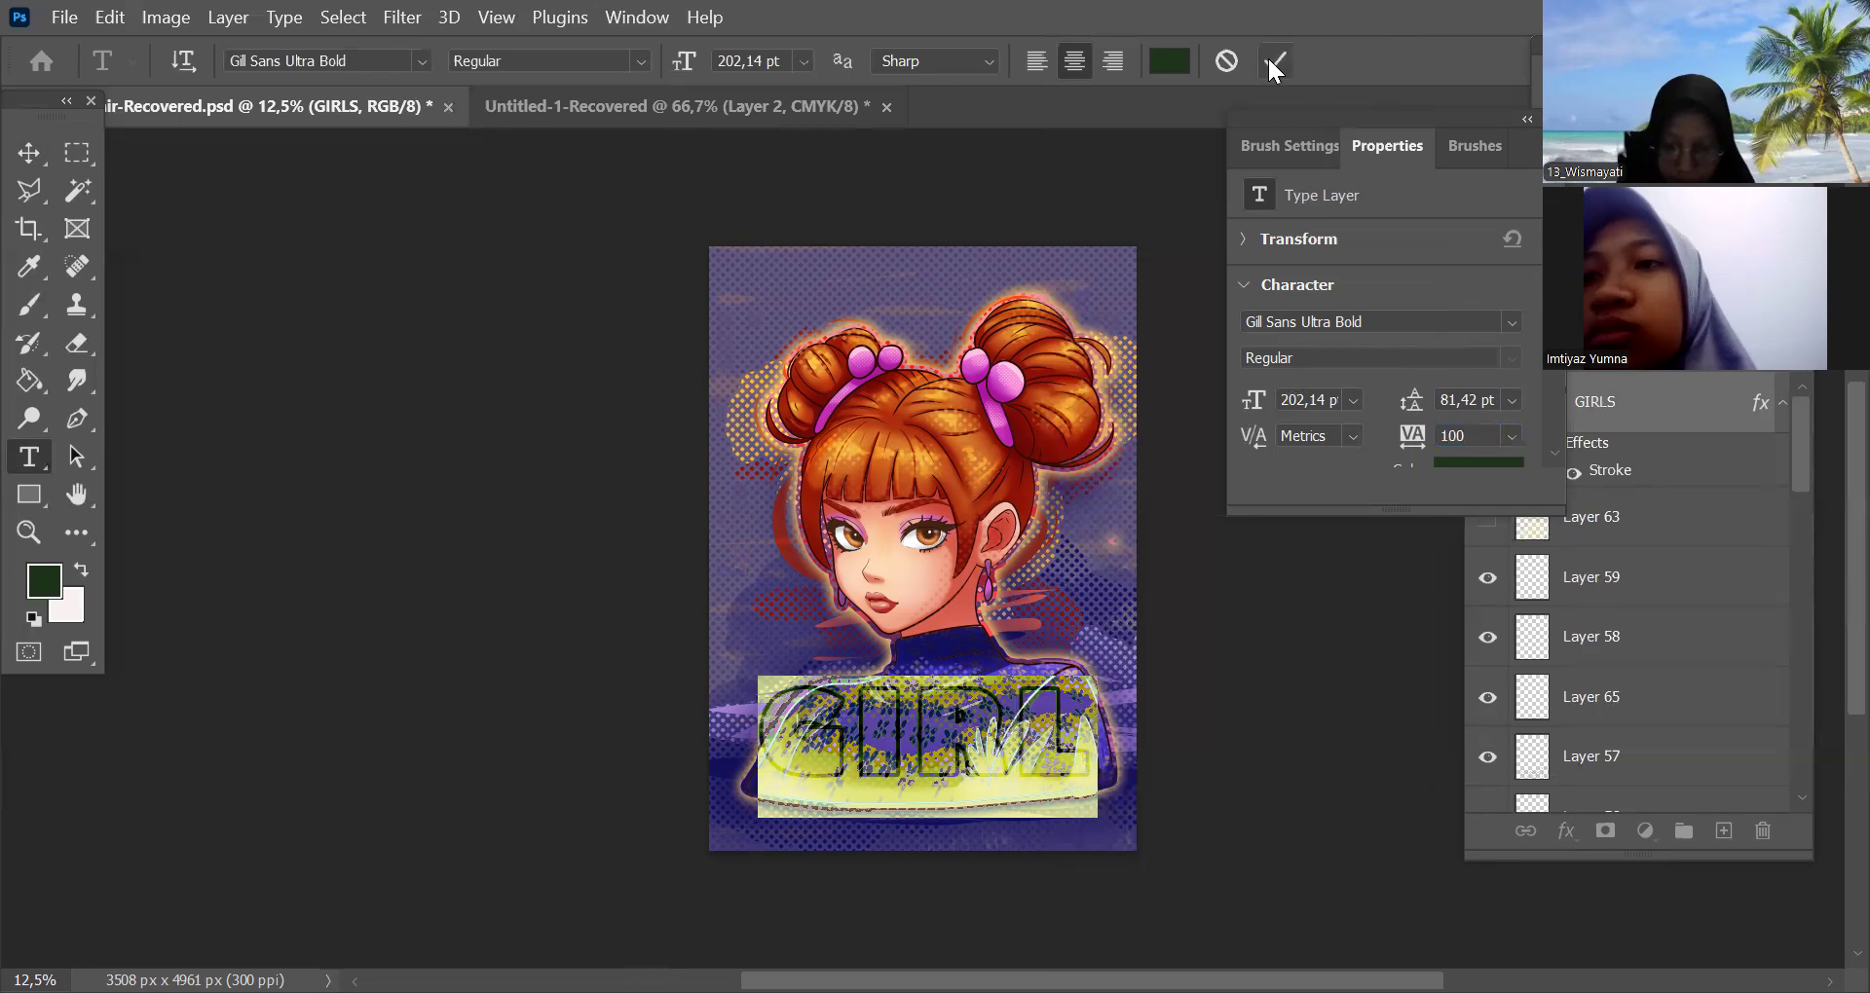
click(1346, 787)
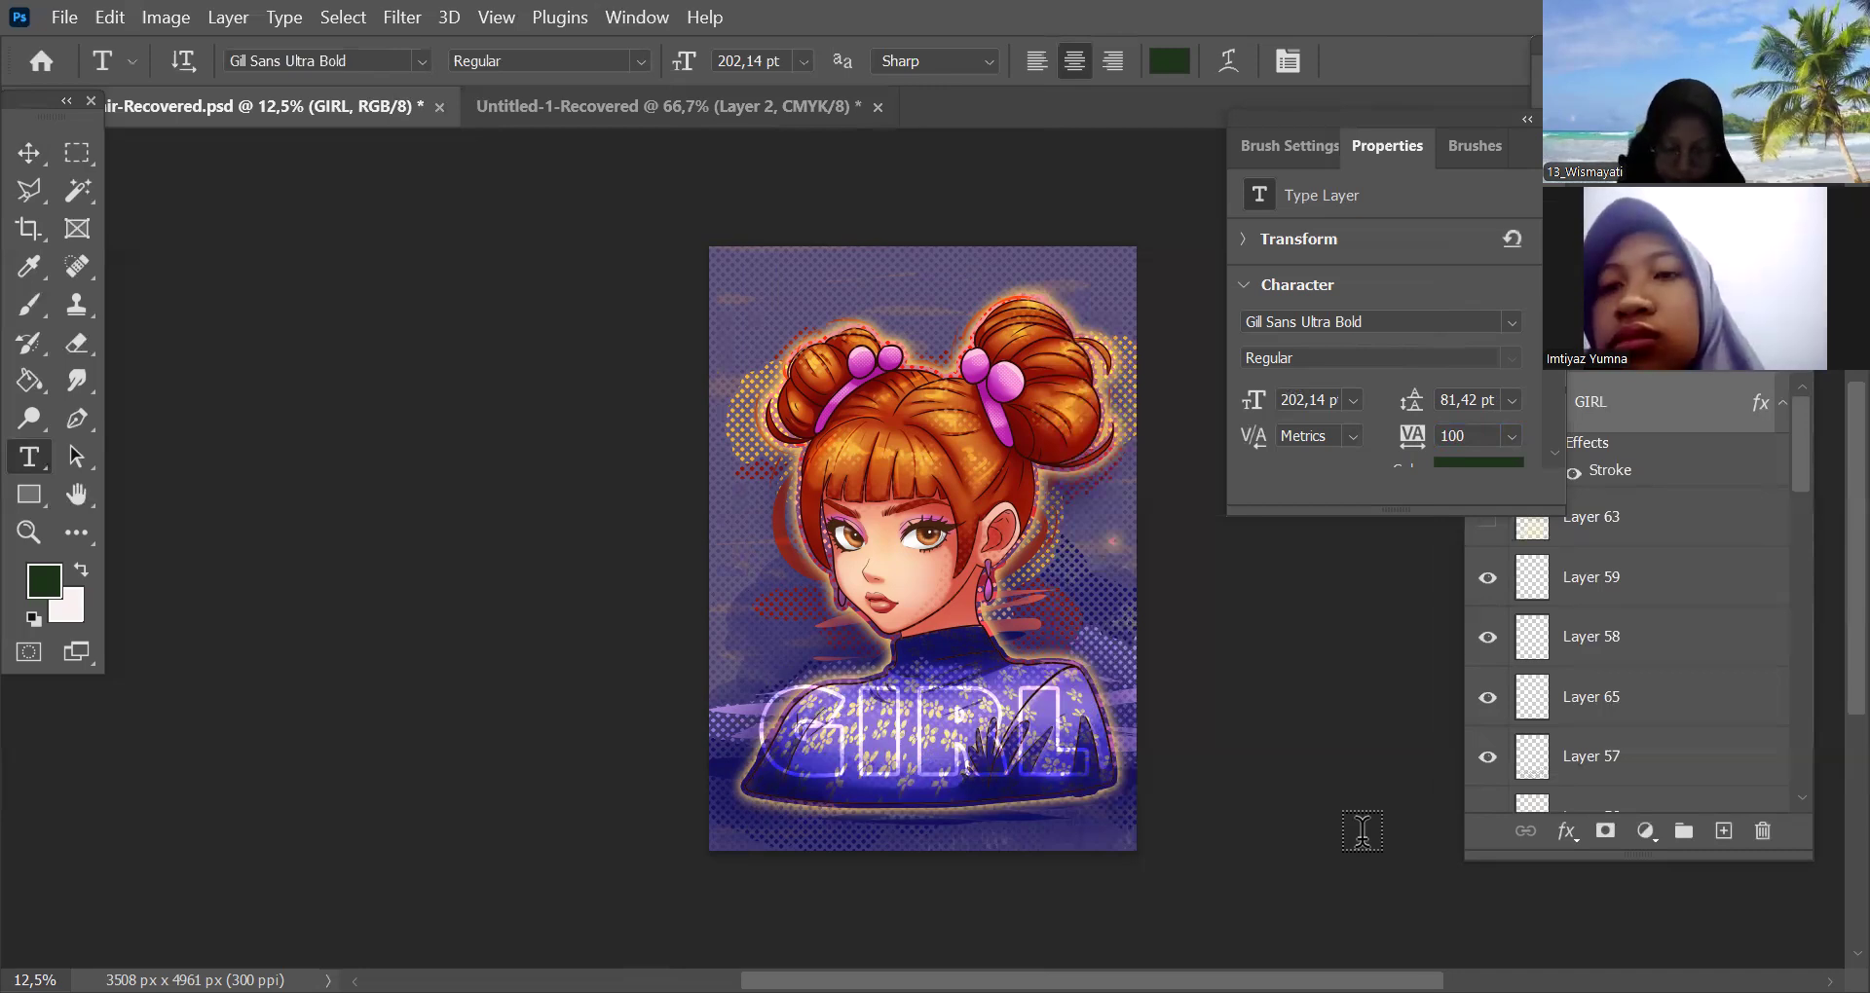
Replace the entire front title text with PICKME
click(924, 742)
key(ctrl+a)
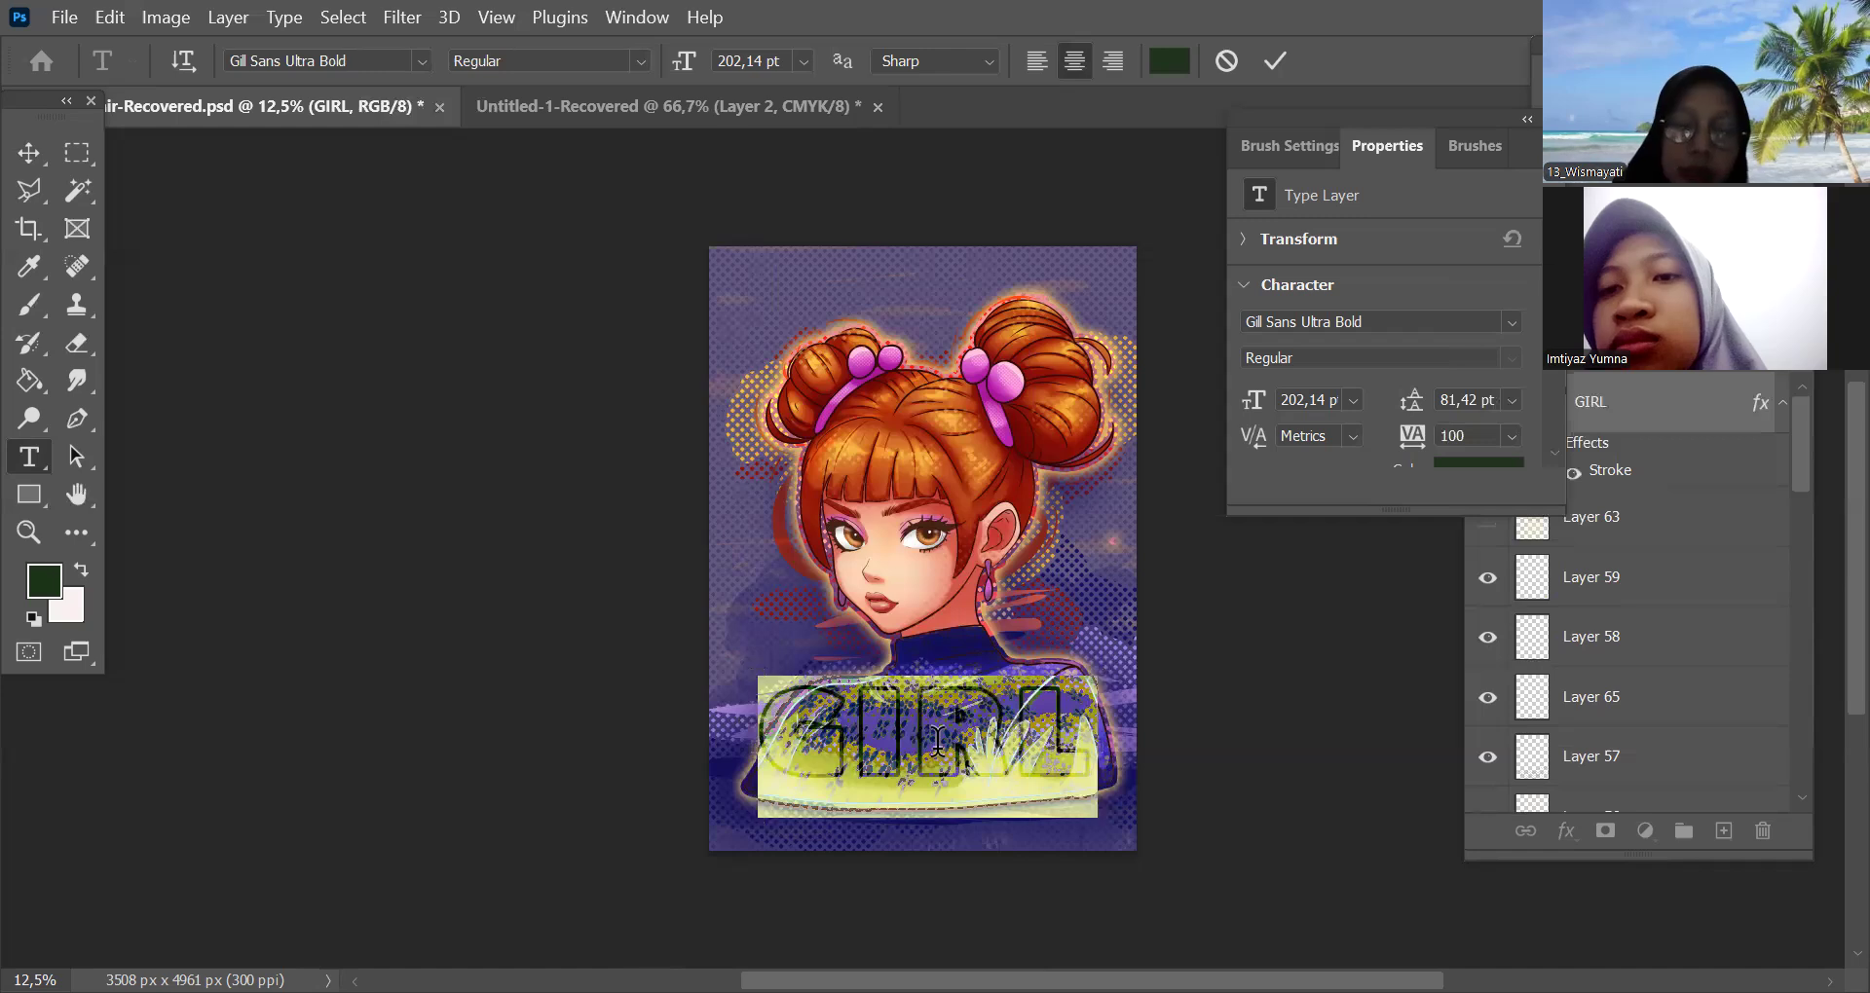
text(PIC)
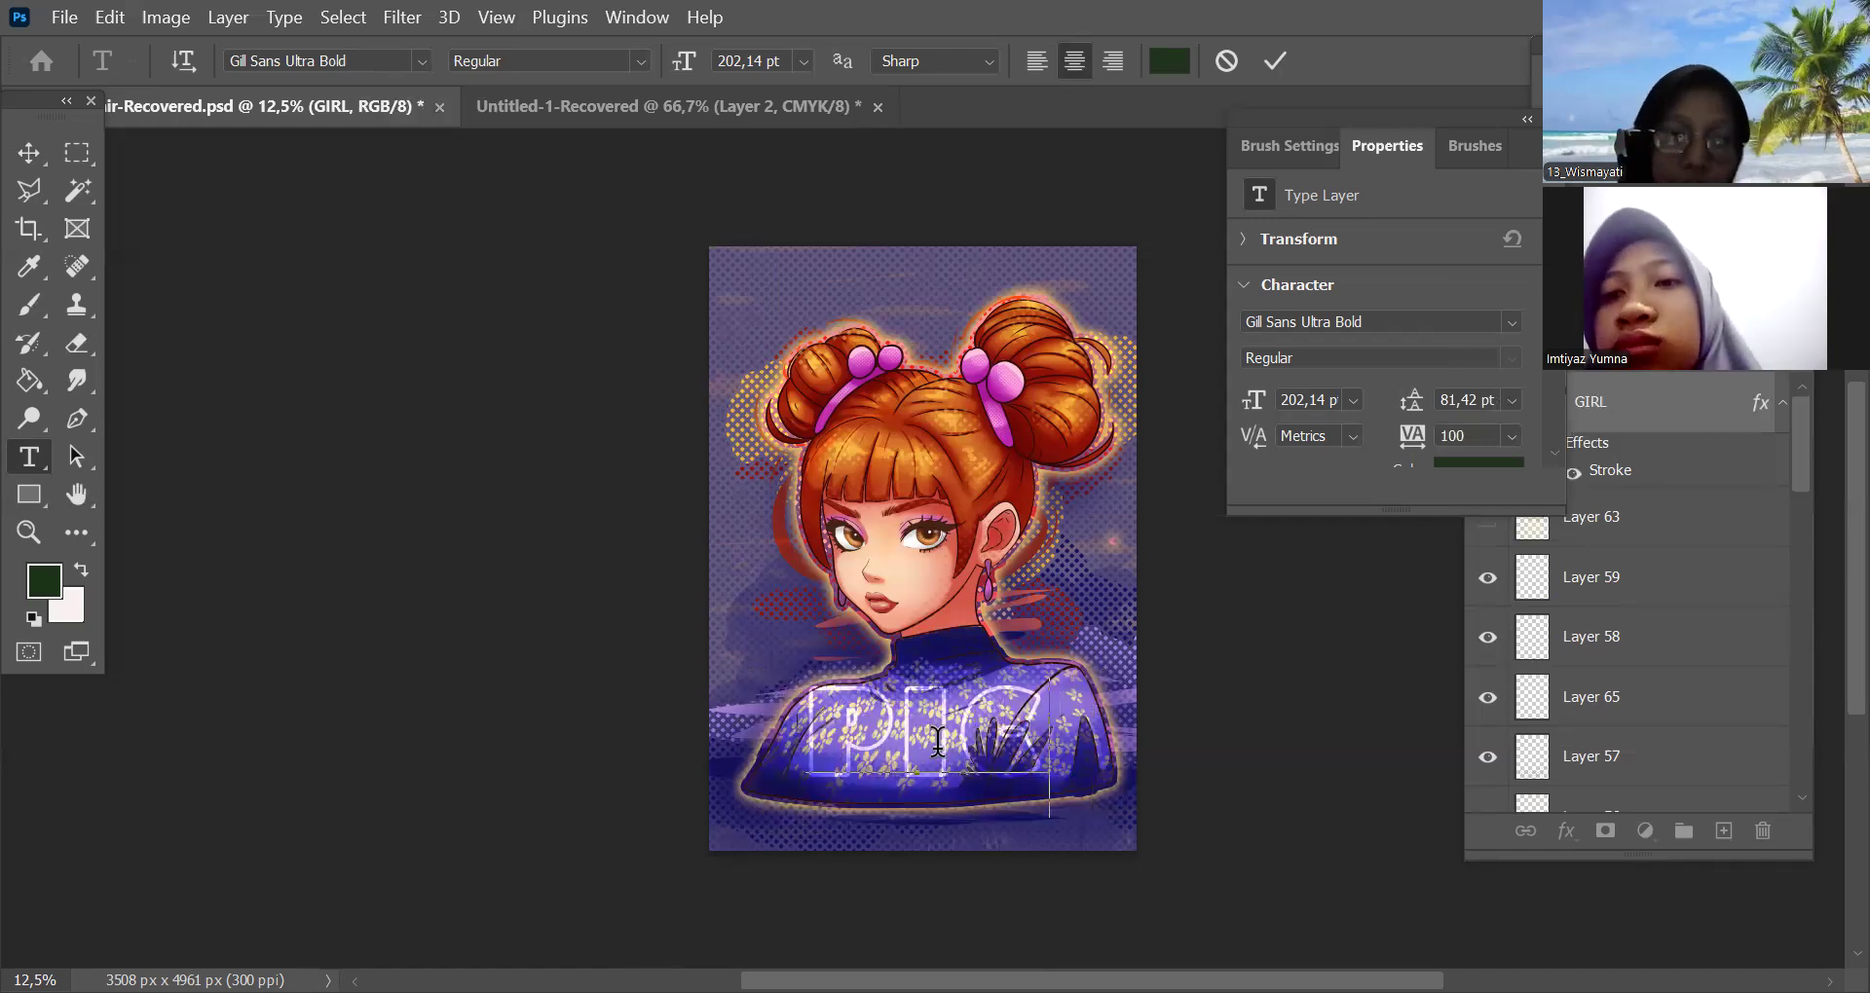
text(TURE)
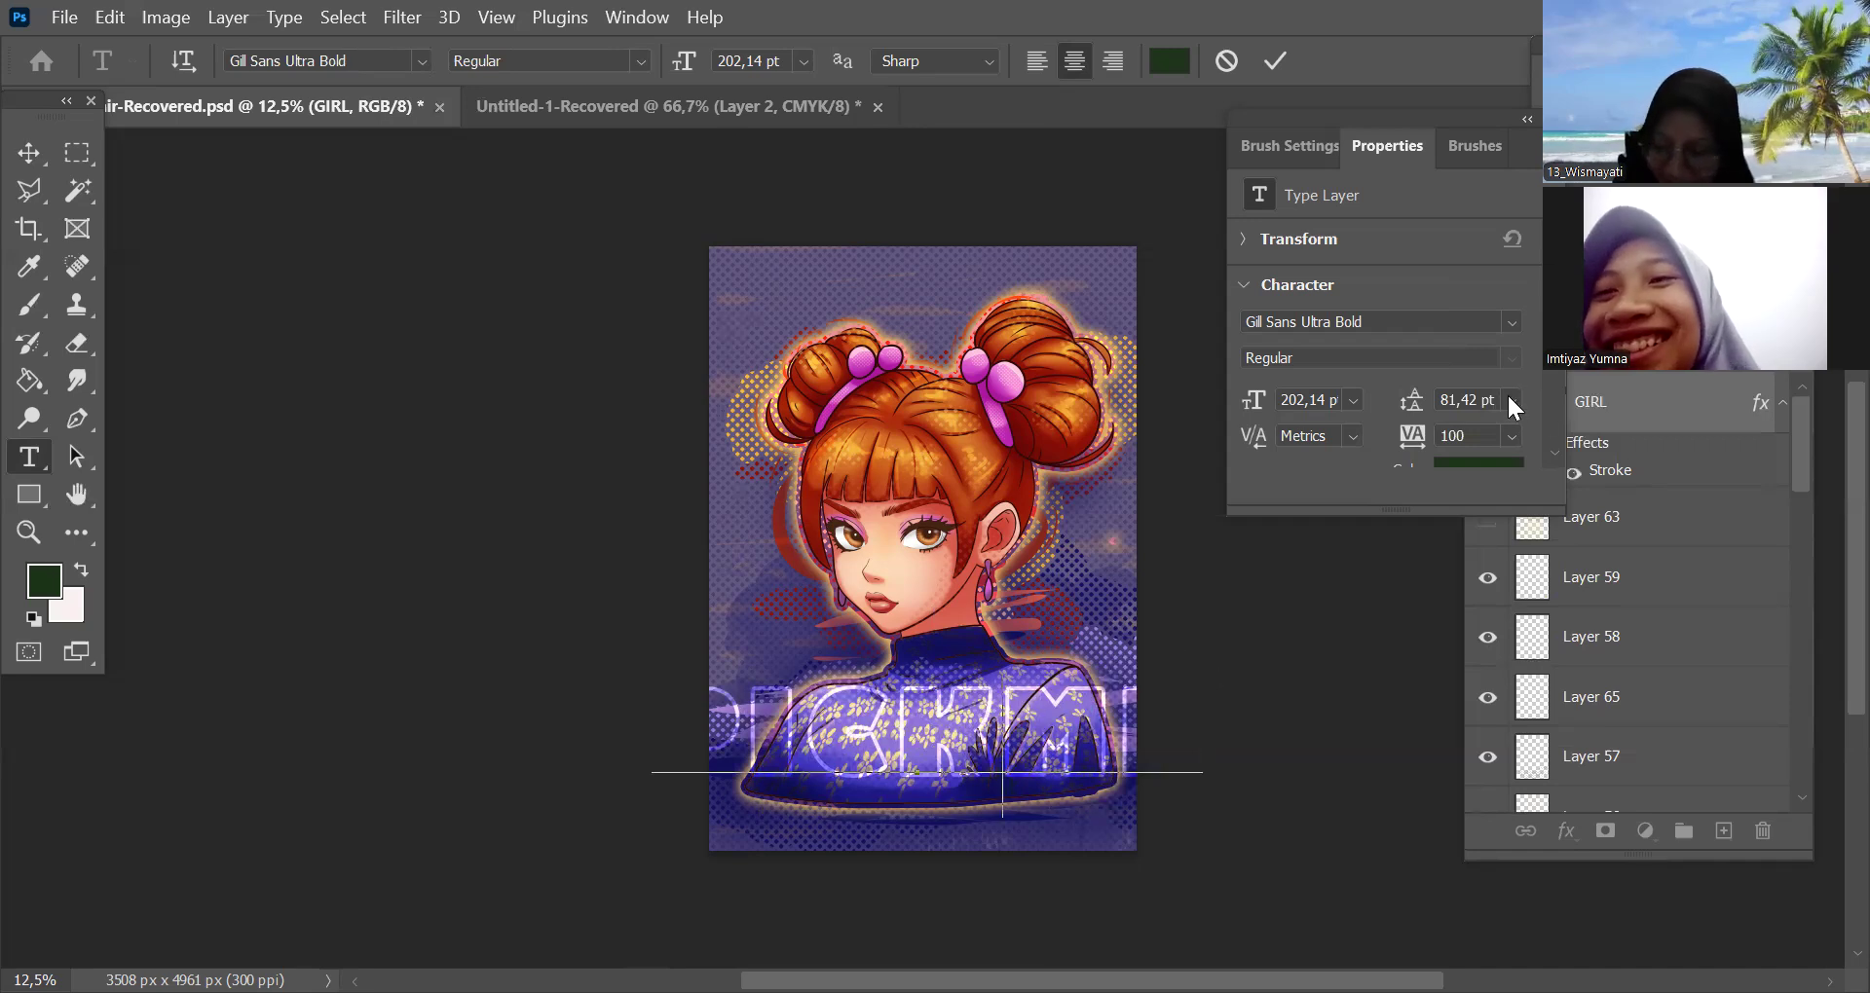
Set the PICKME title's tracking to 75 and its font size to 72 pt, committing the text
key(ctrl+a)
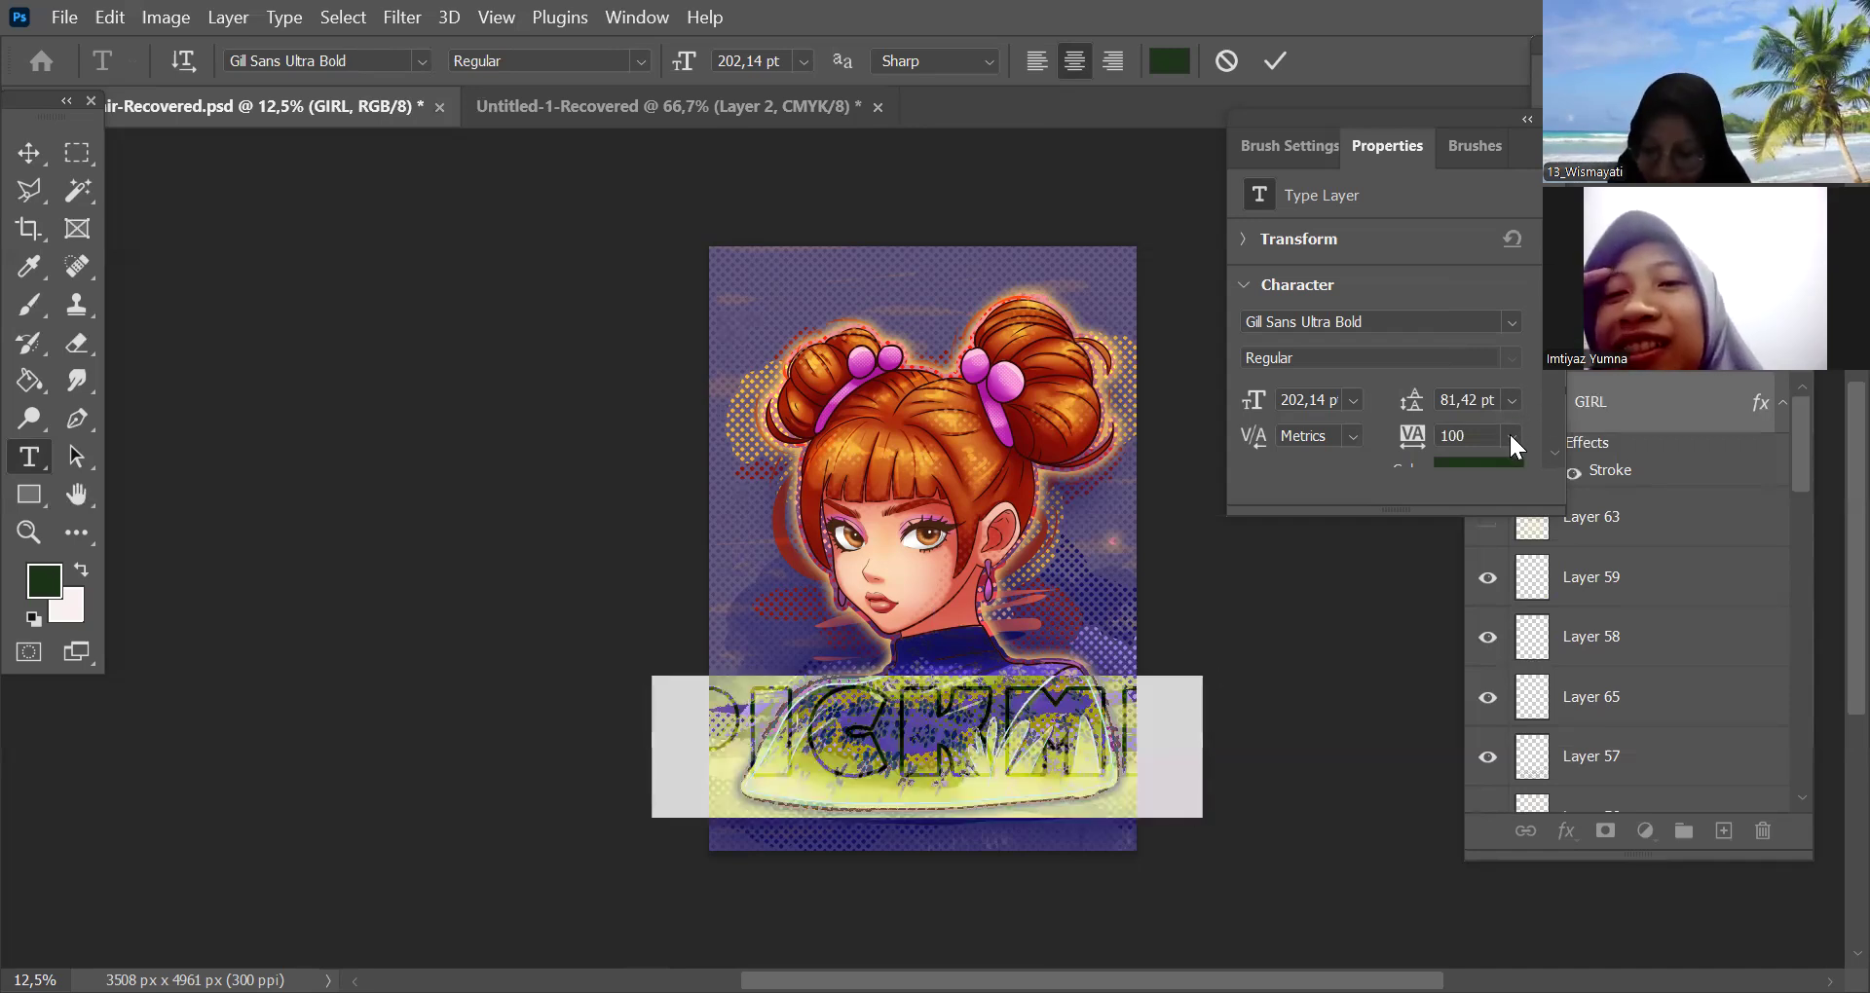
click(1510, 434)
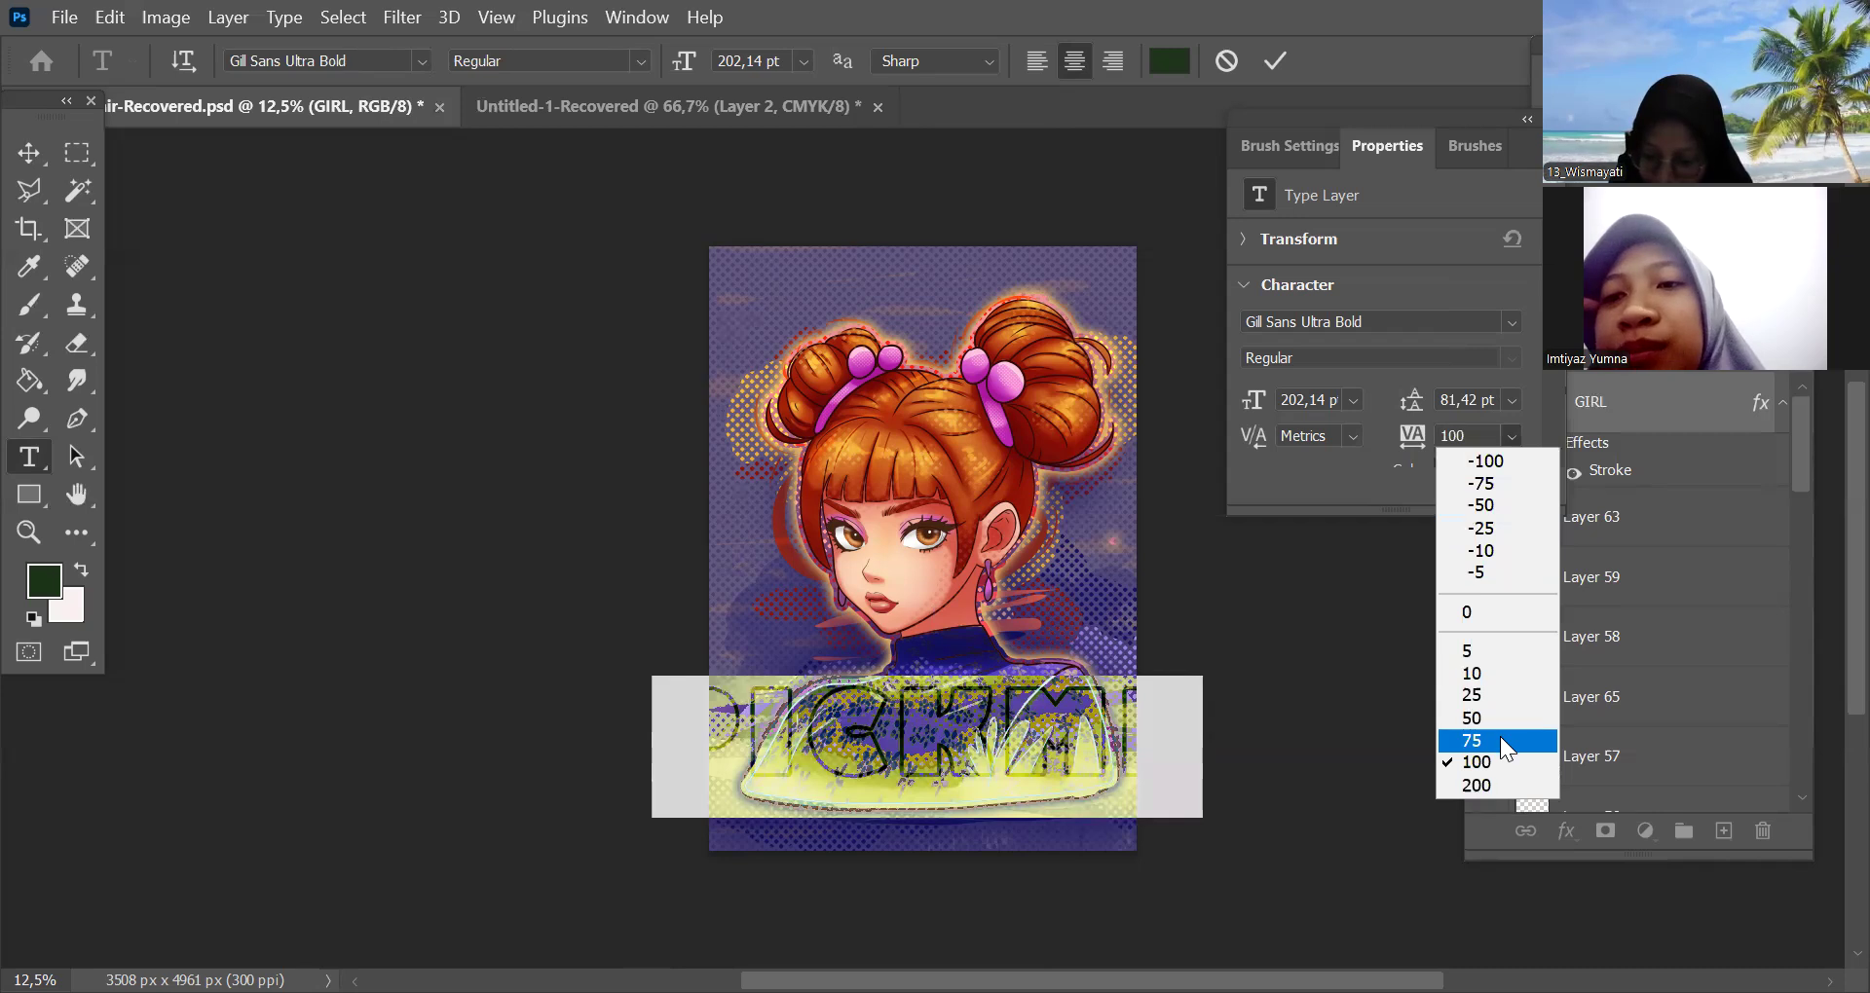
click(1500, 741)
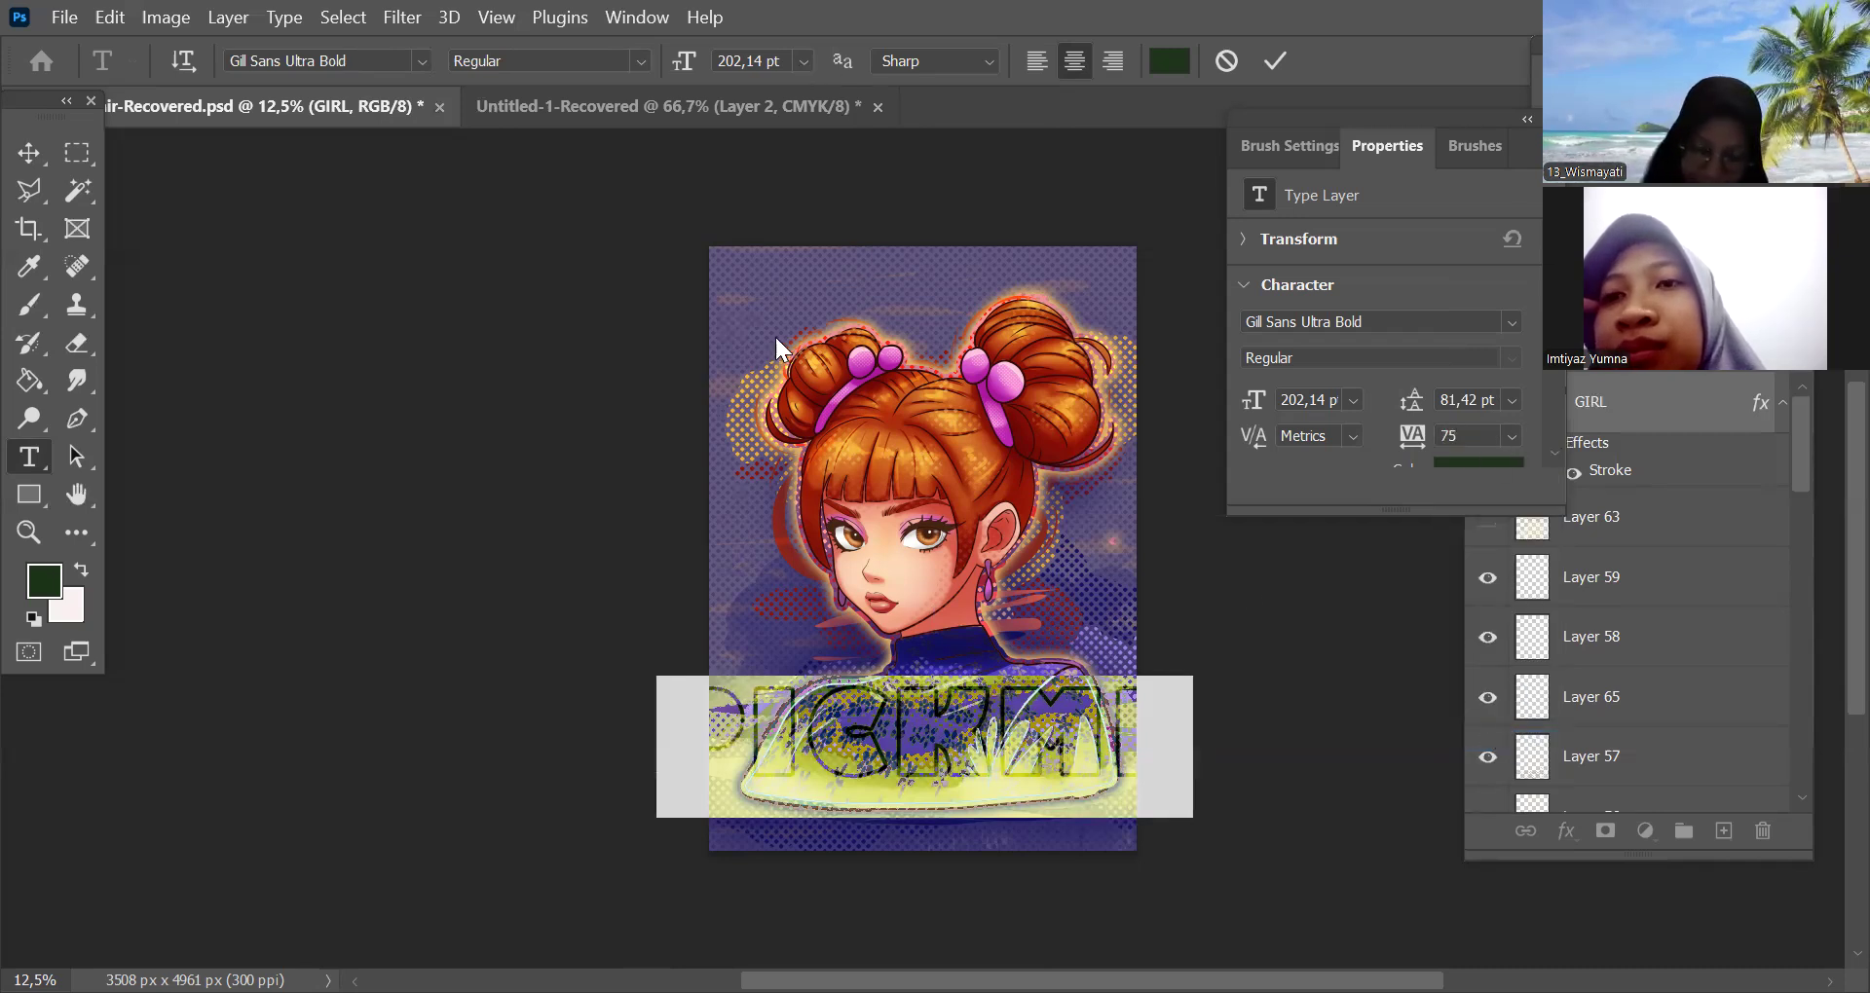
click(802, 60)
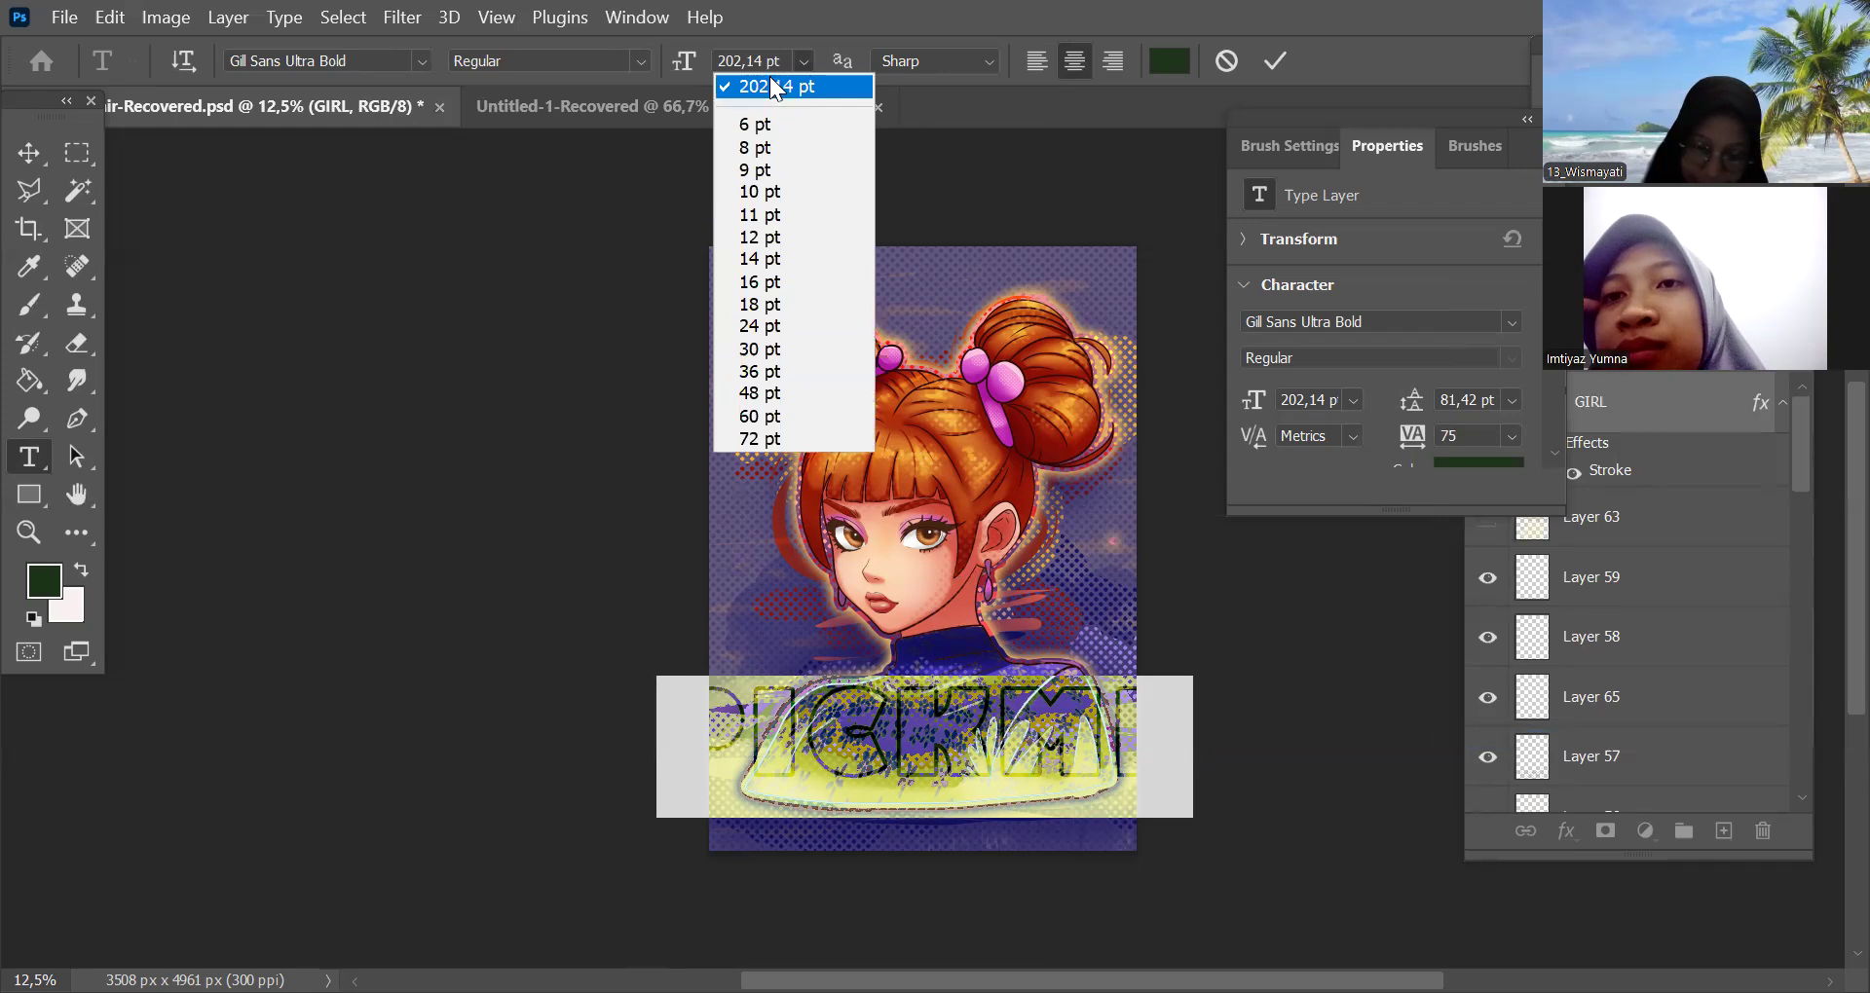
click(780, 438)
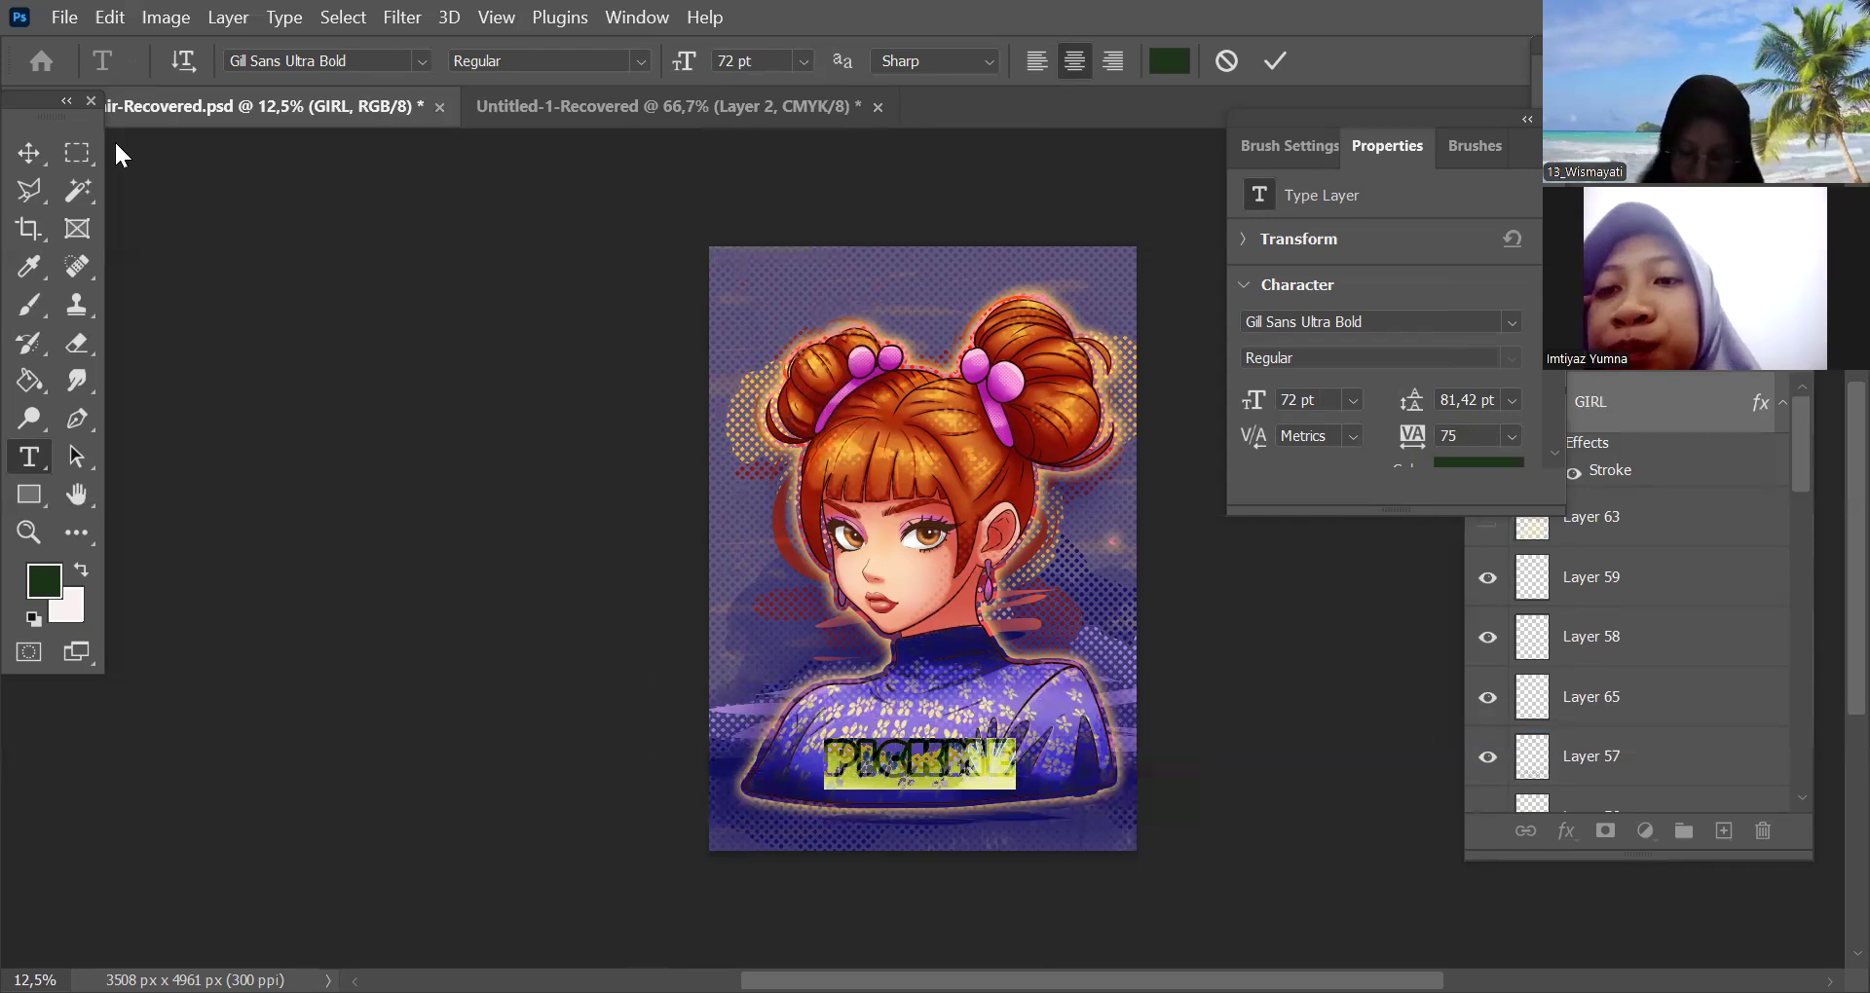
key(ctrl+Return)
Scale the PICKME title to about 207% width and 352% height and position it across the character's chest
key(v)
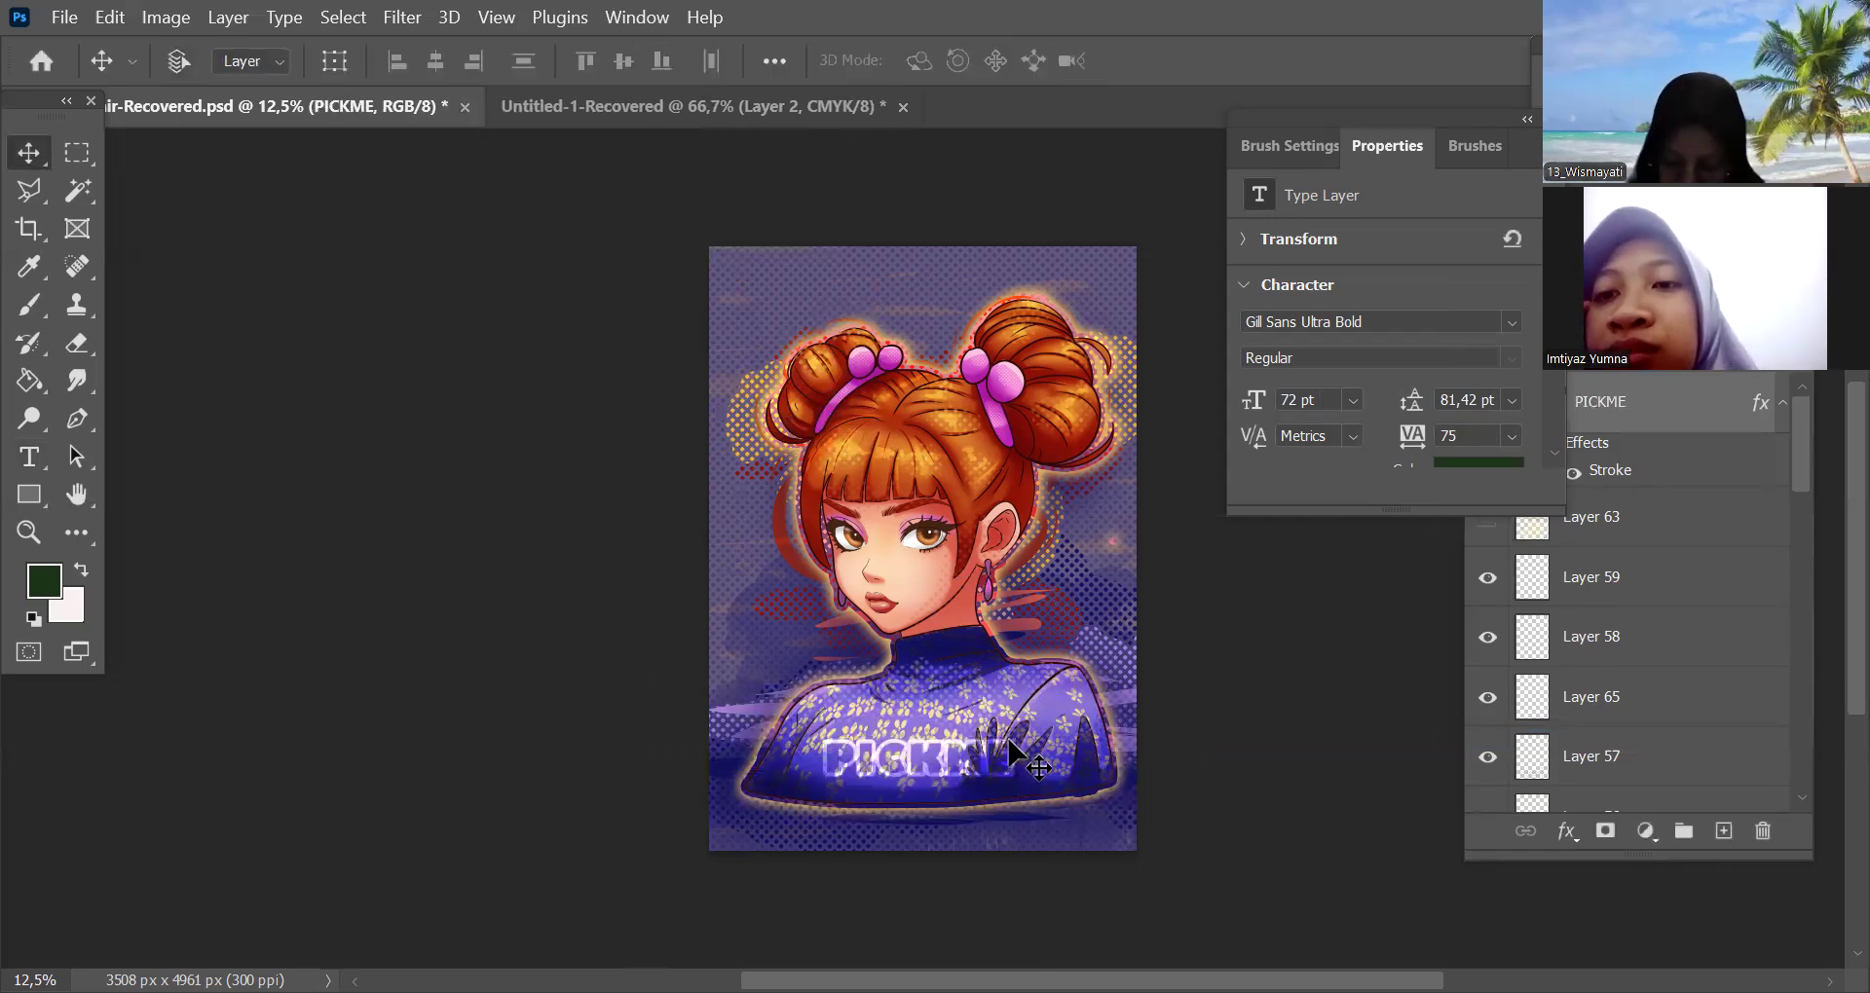
key(ctrl+t)
drag(1052, 709, 1093, 672)
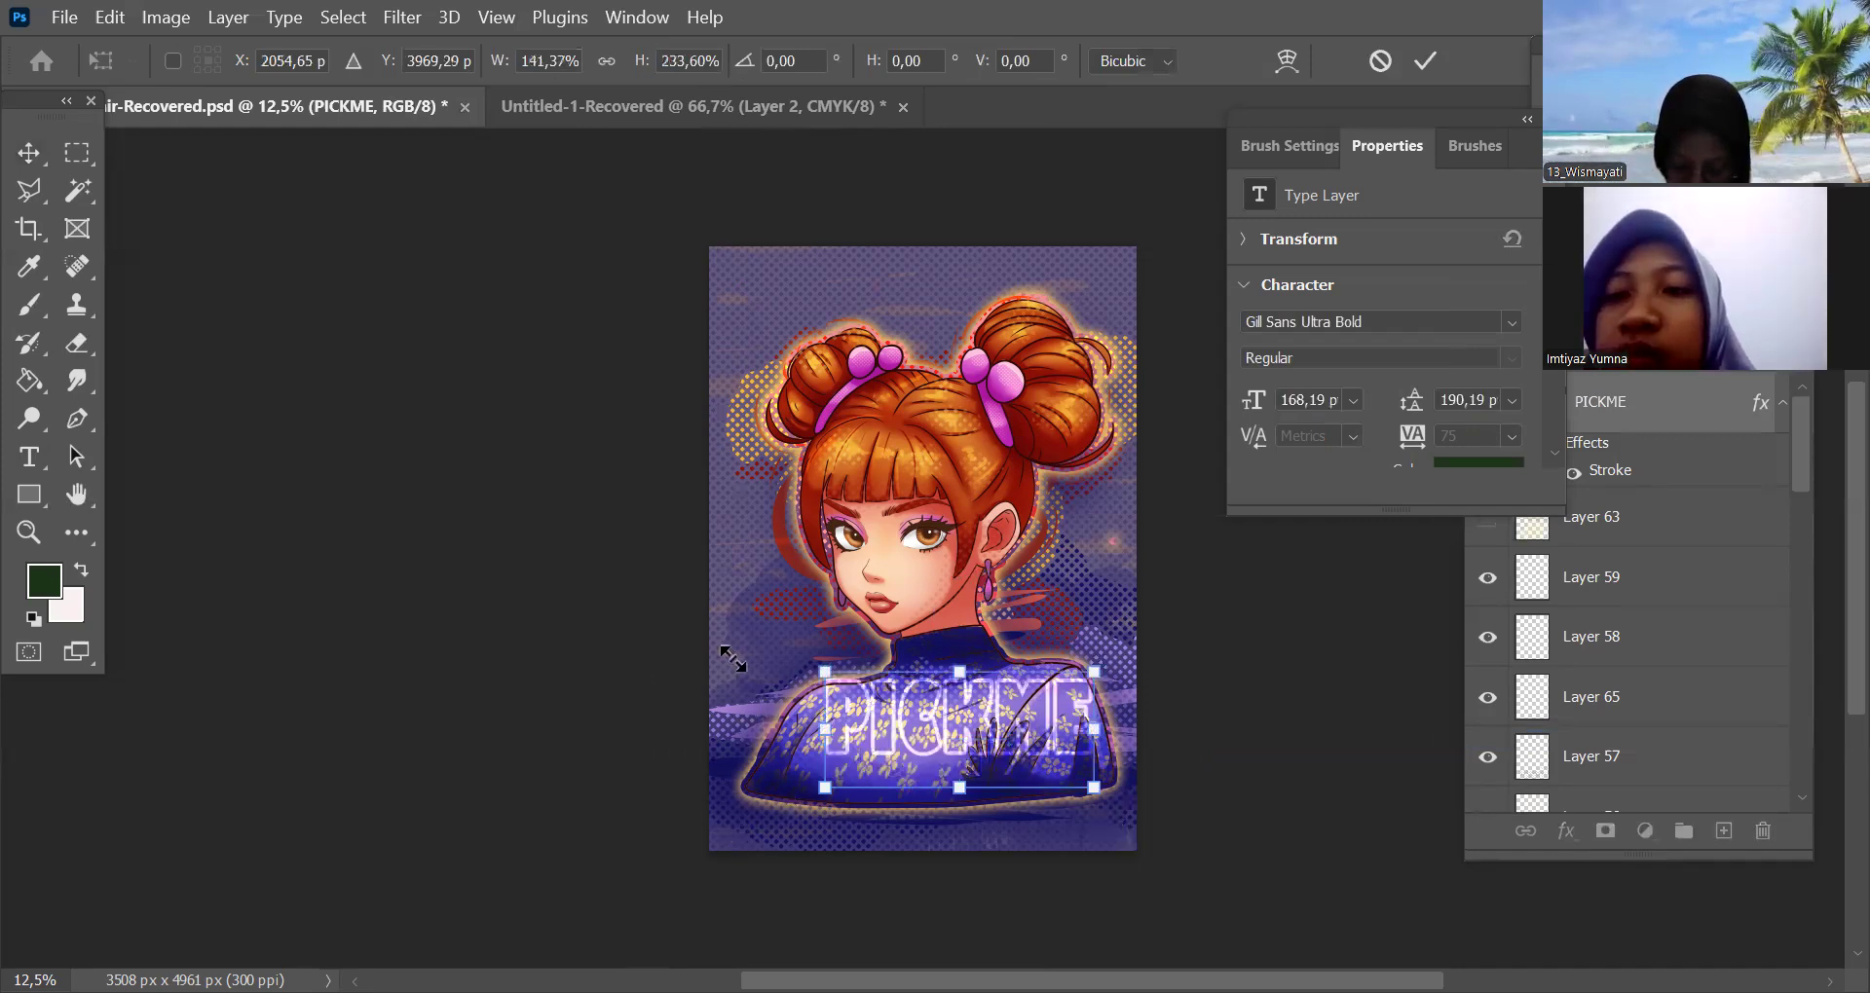
drag(737, 659, 731, 657)
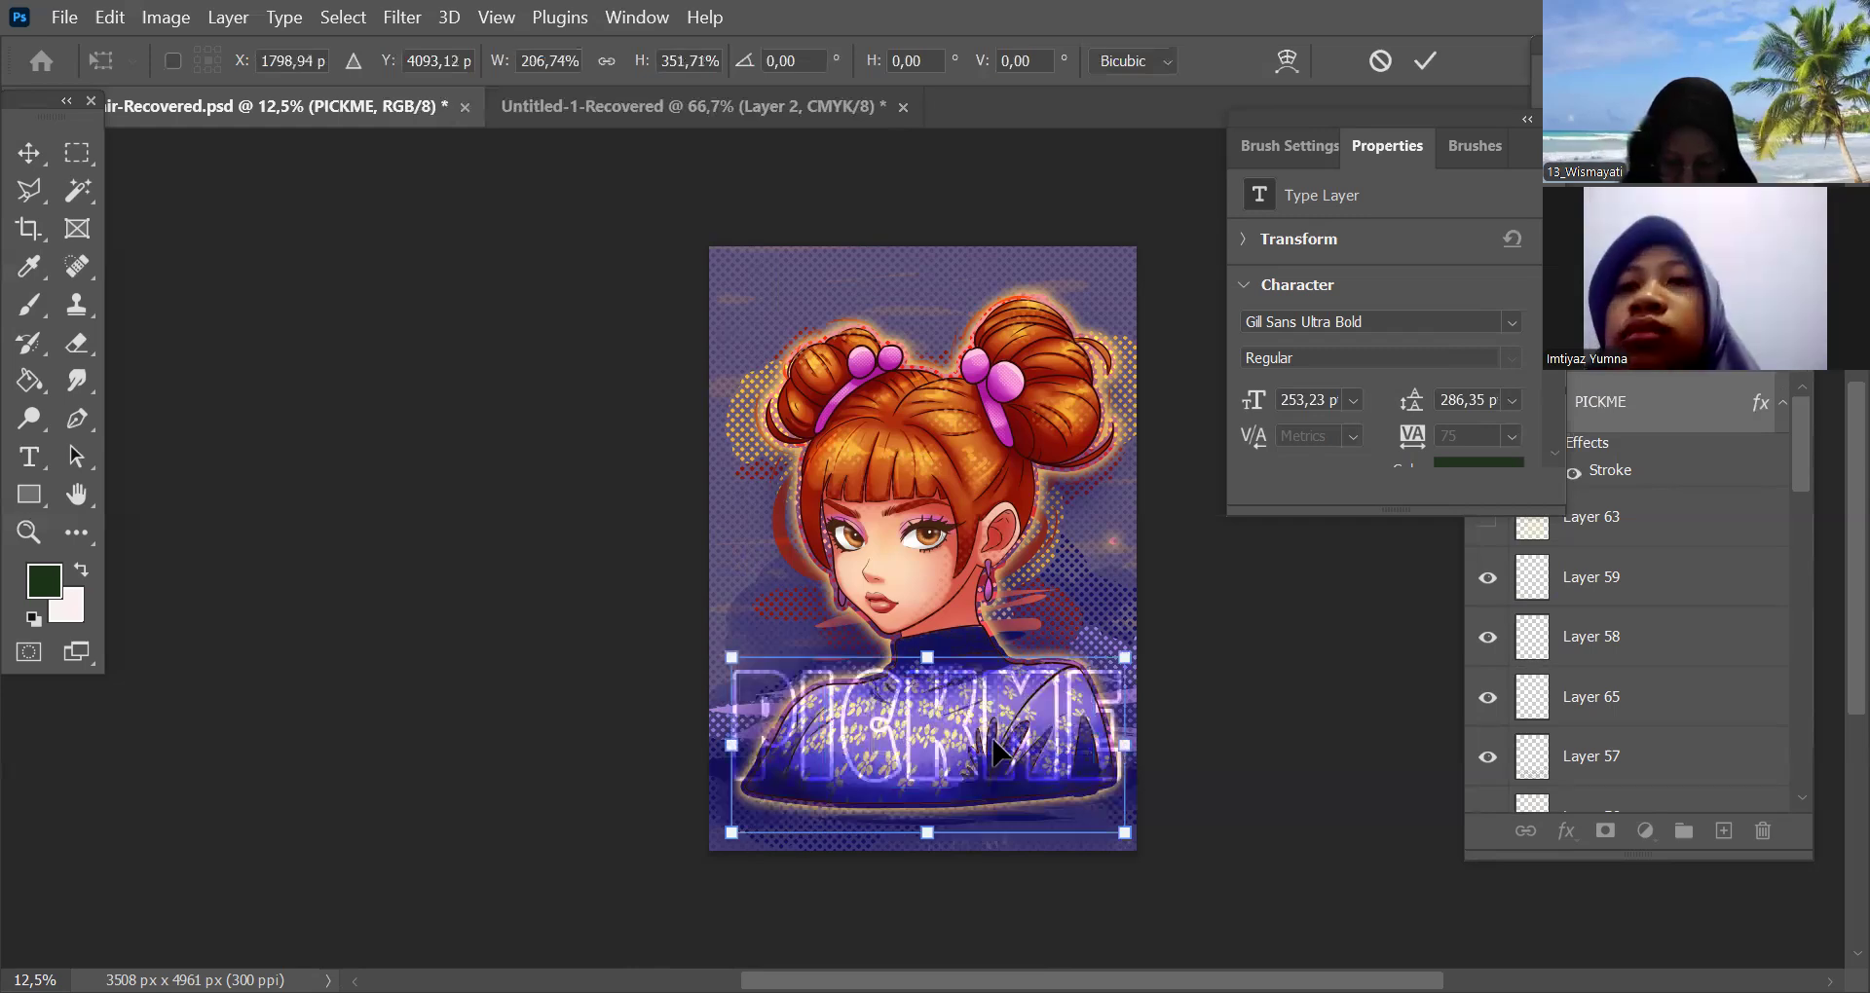
drag(1025, 711, 1020, 723)
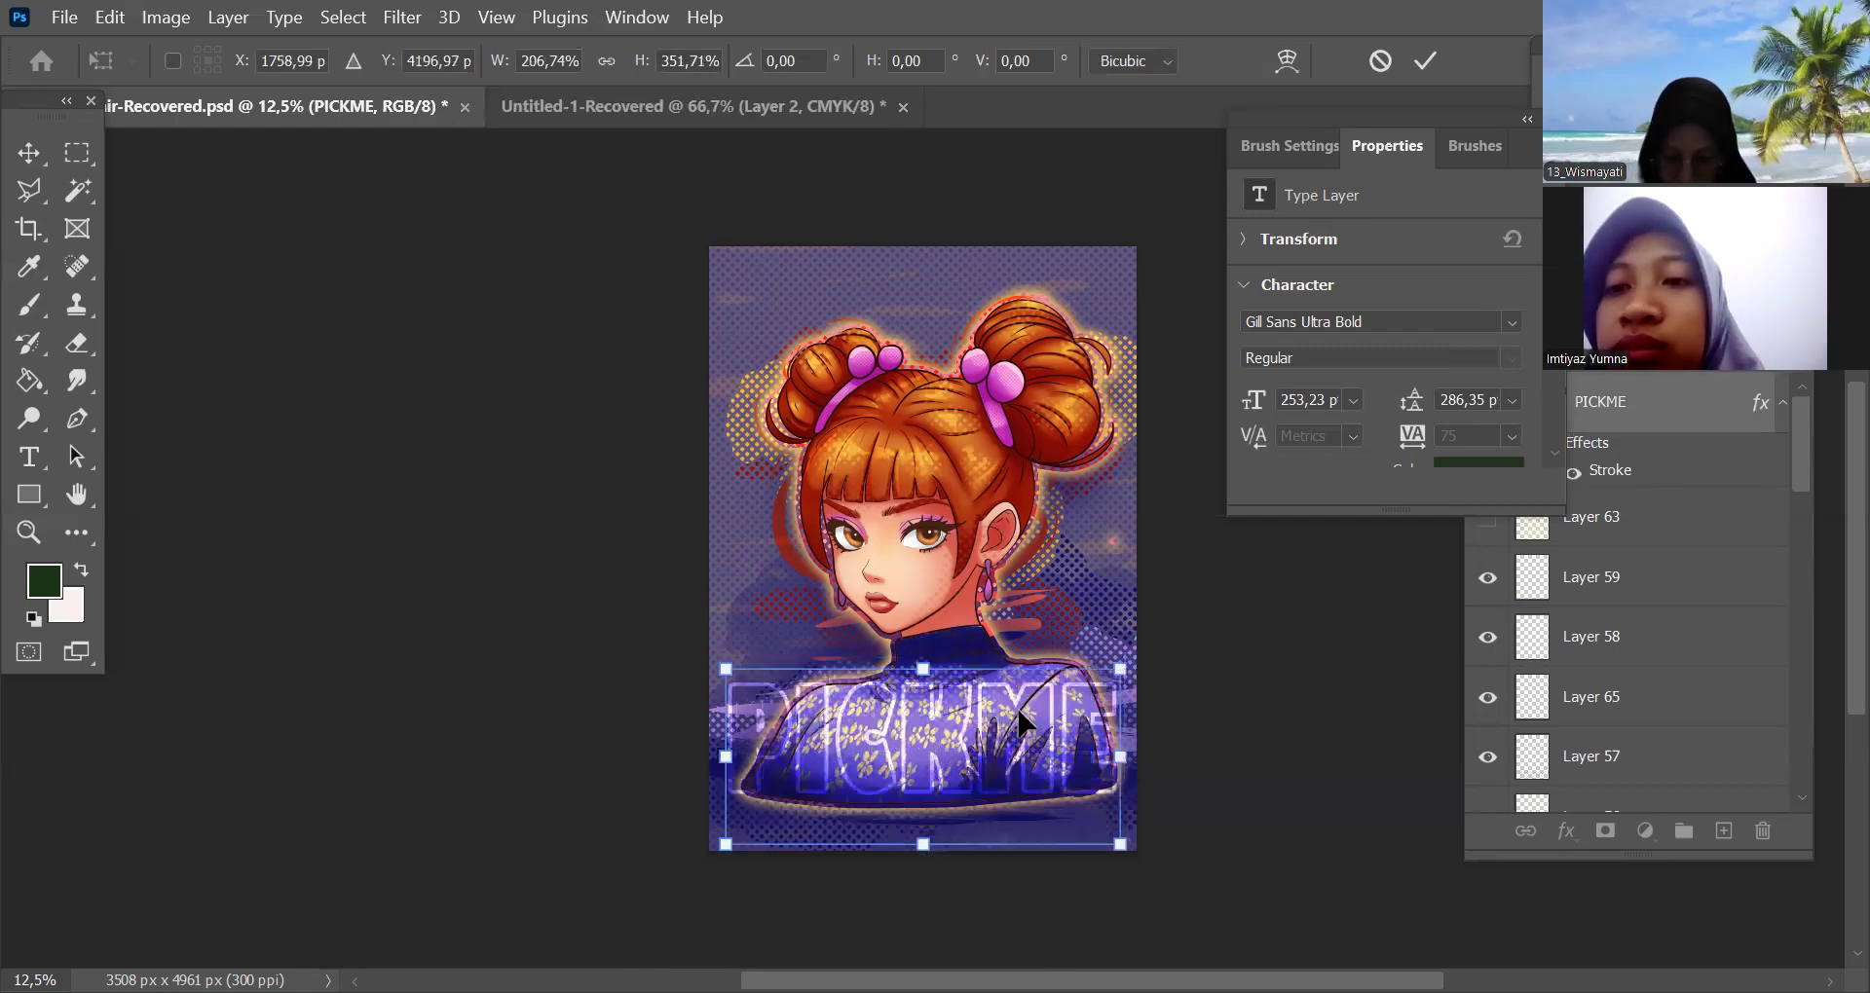
click(1798, 401)
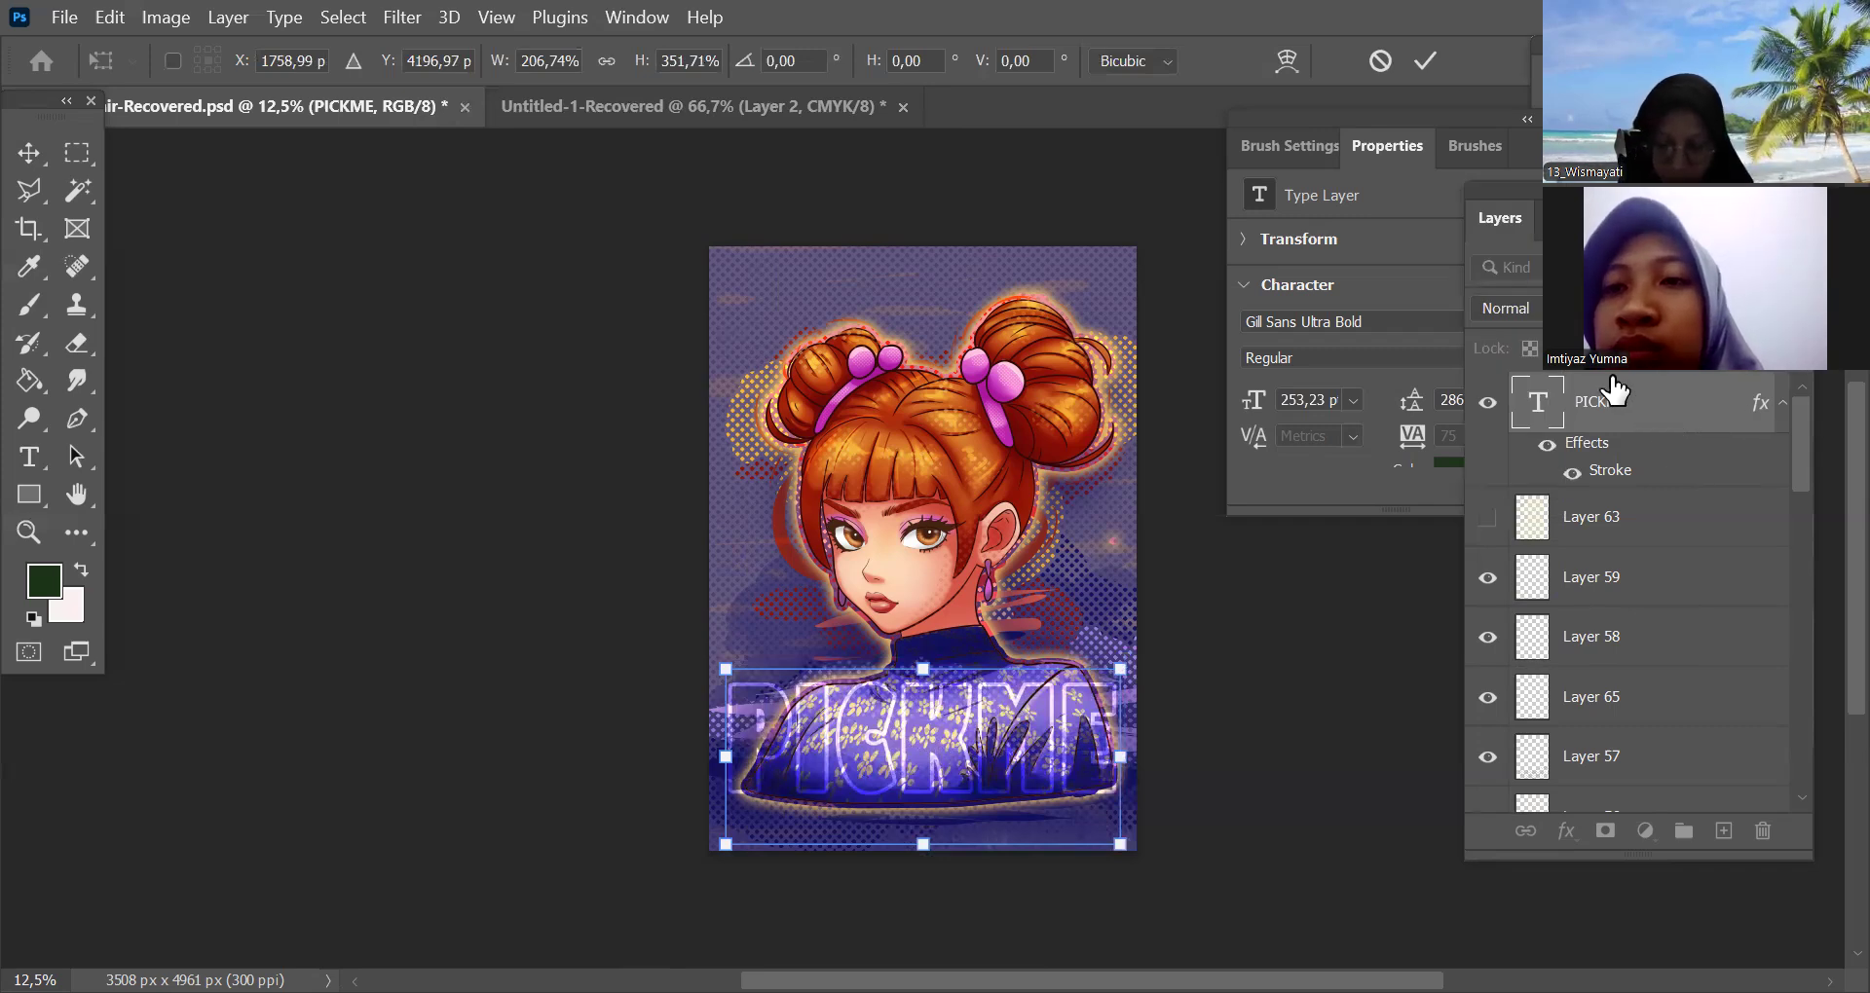
click(1425, 65)
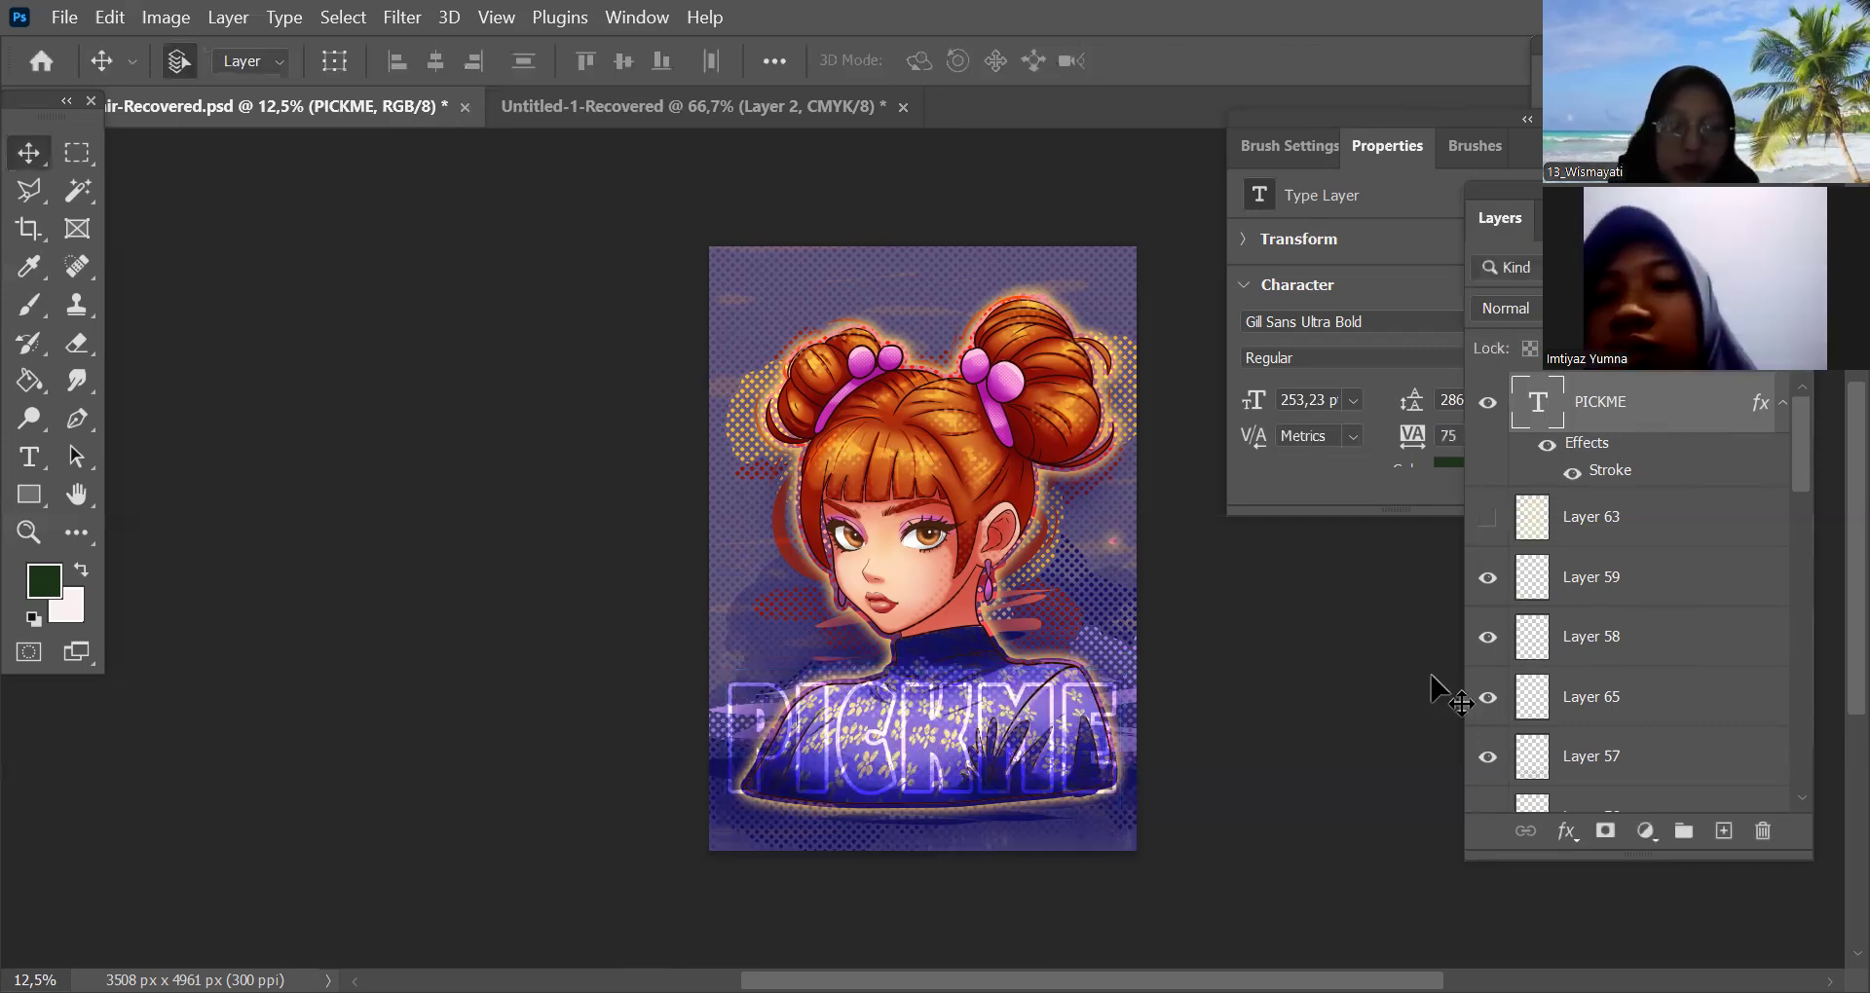
Duplicate the PICKME text layer and group both PICKME layers together
key(ctrl+j)
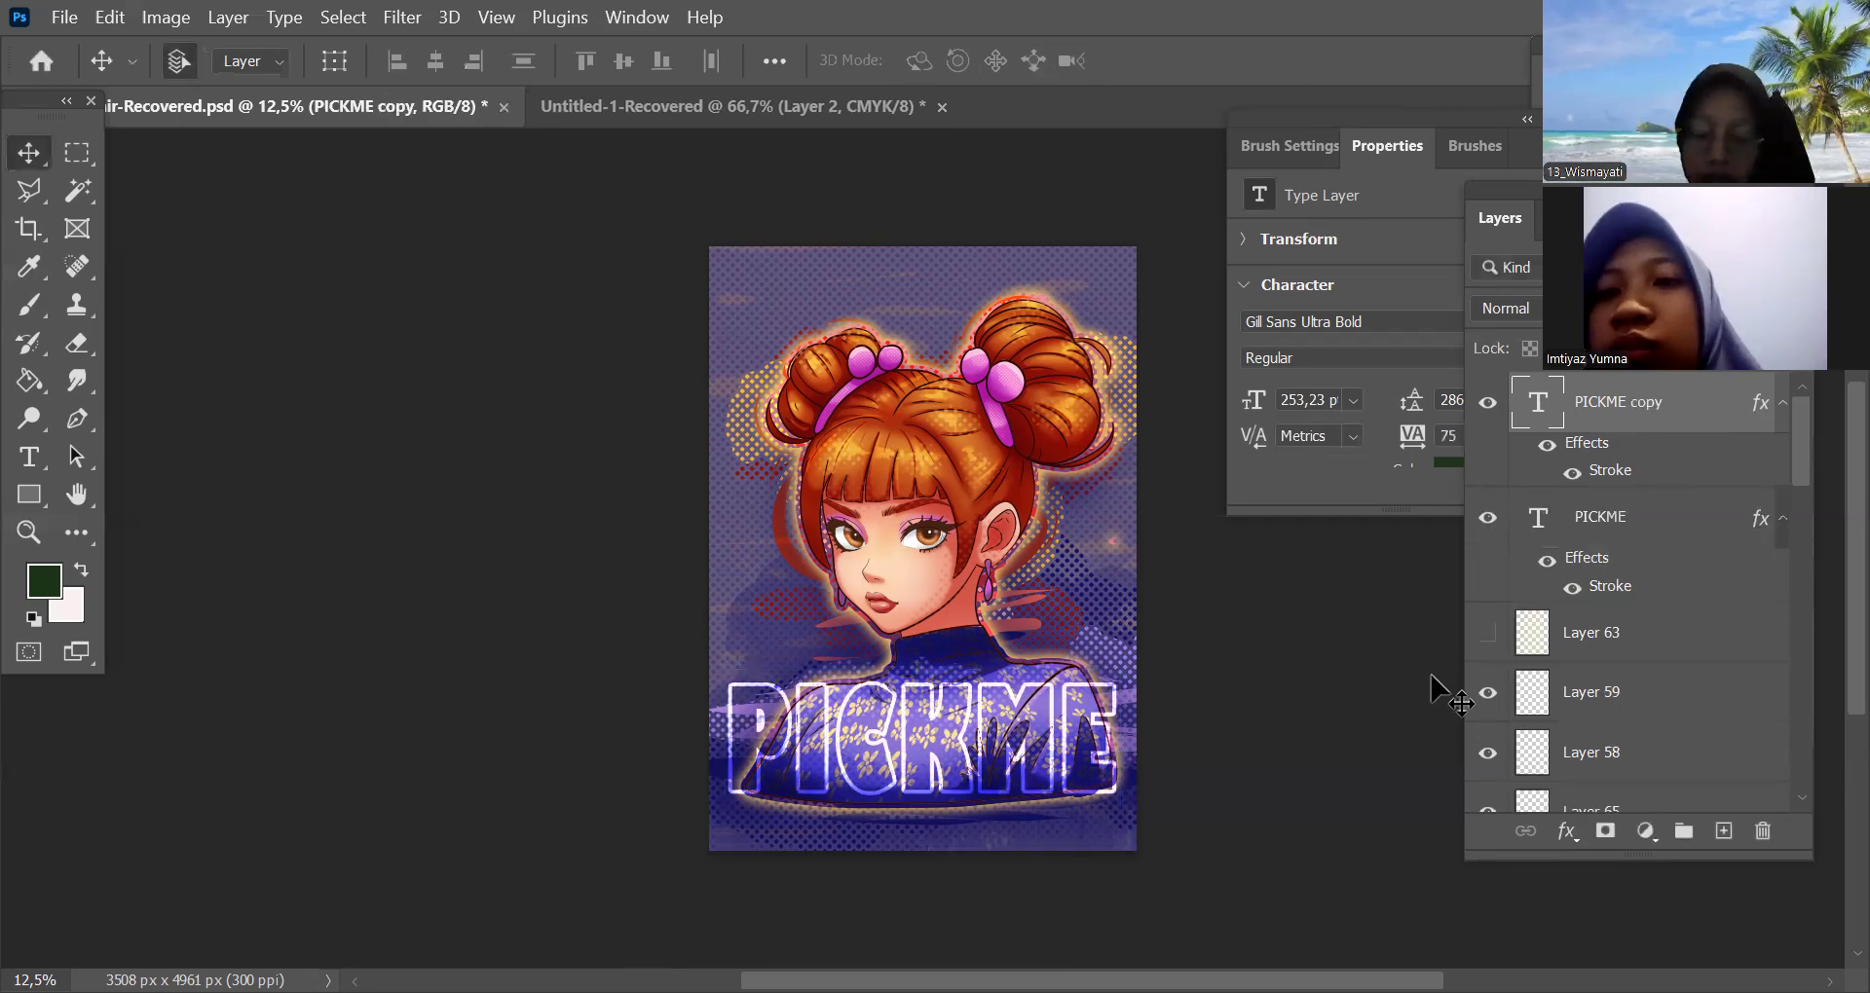
shift+click(1680, 545)
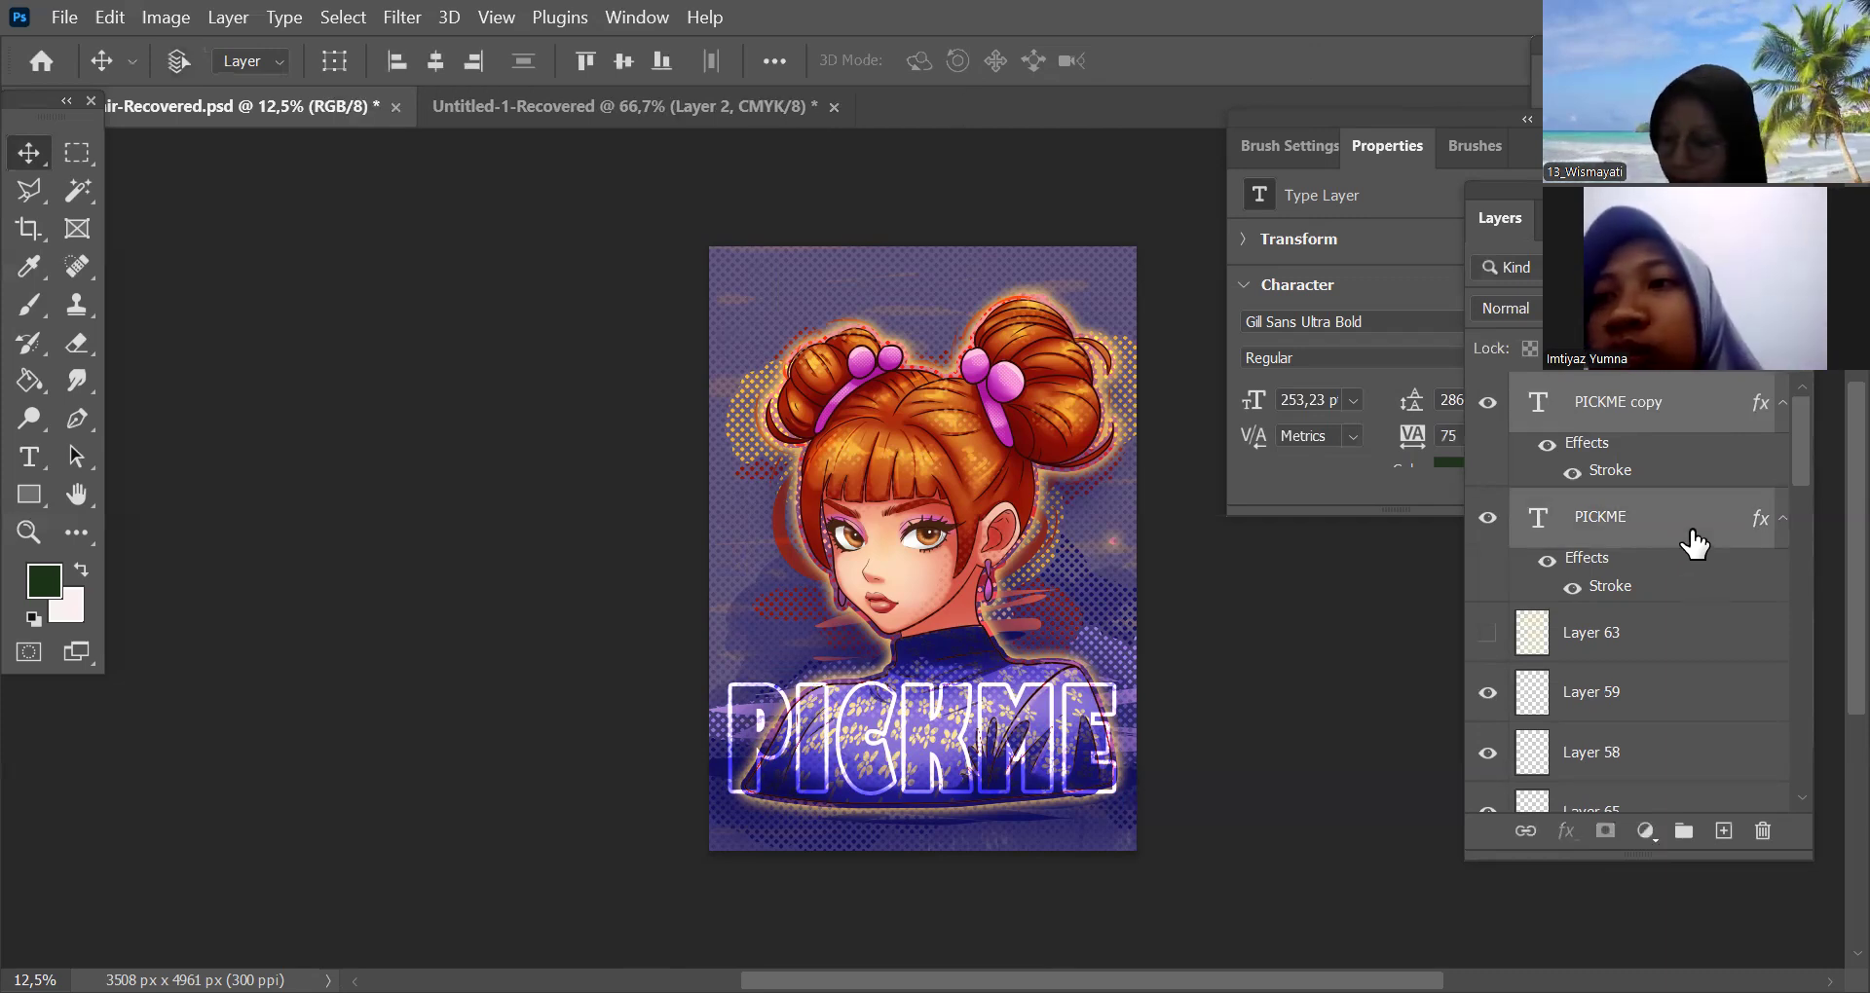
key(ctrl+g)
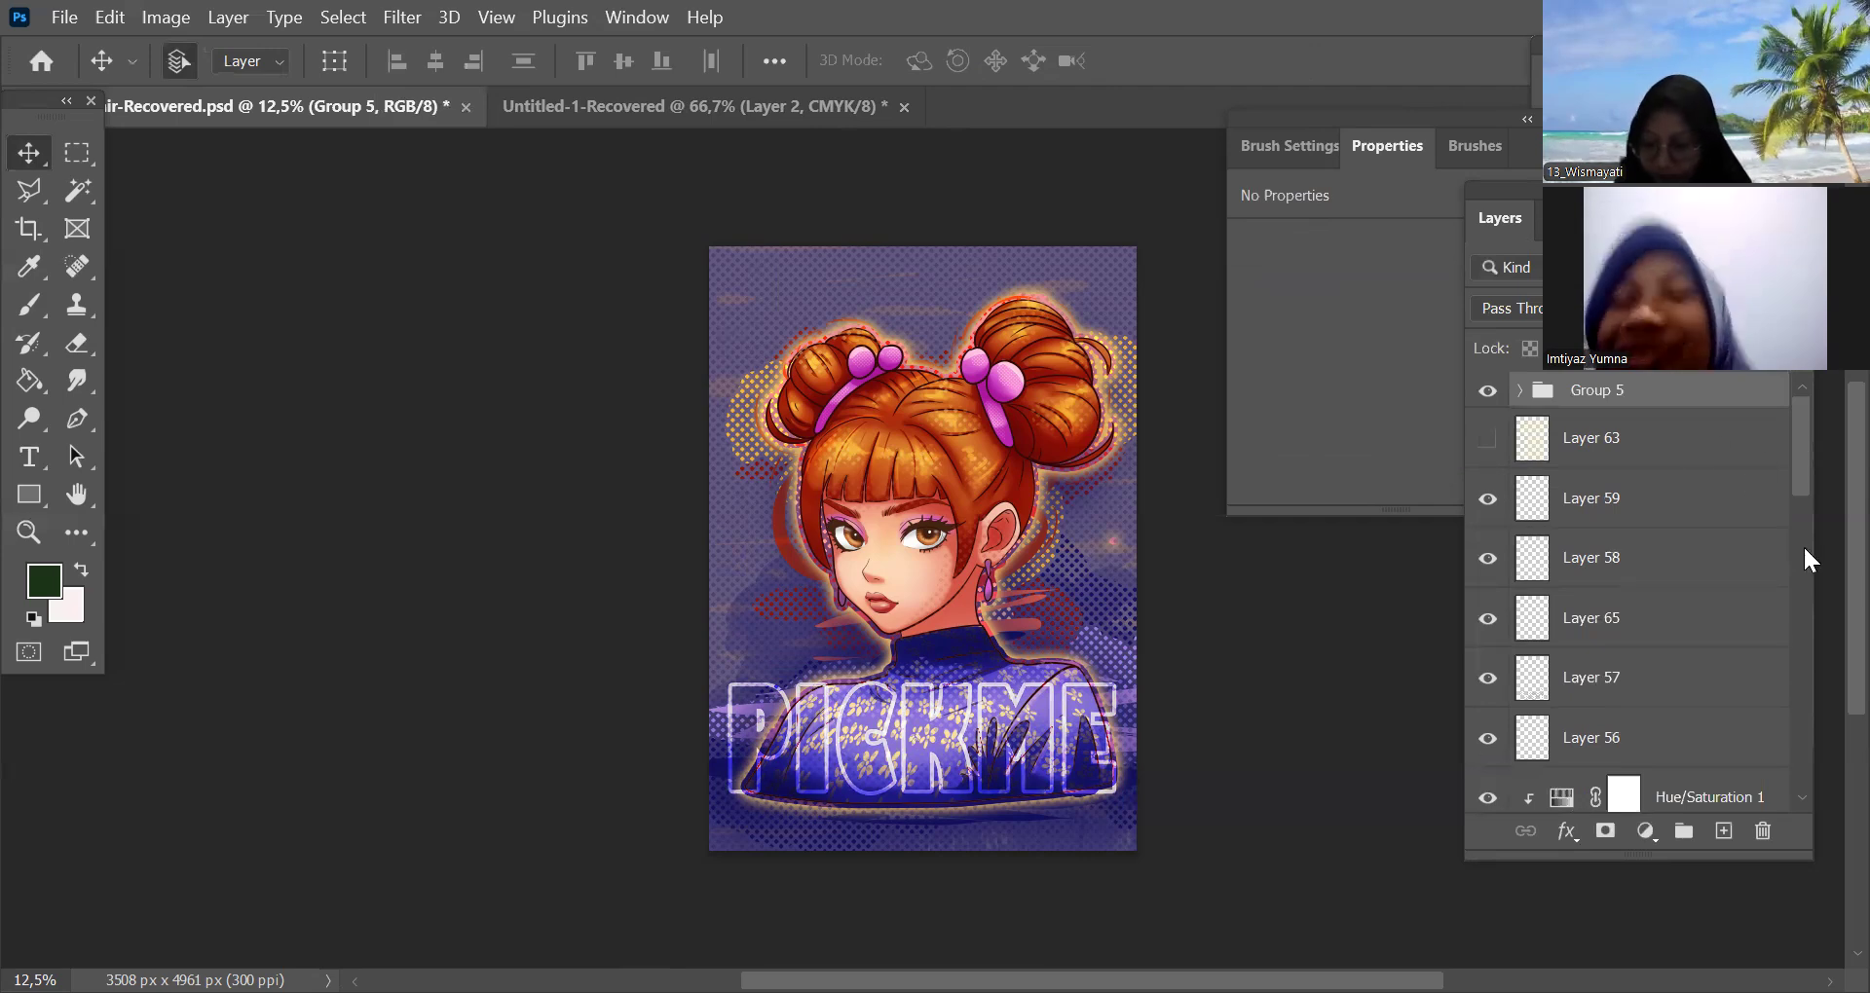
Make the GIRLS copy layer below Group 1 visible again
scroll(1803, 550, down, 5)
click(1495, 569)
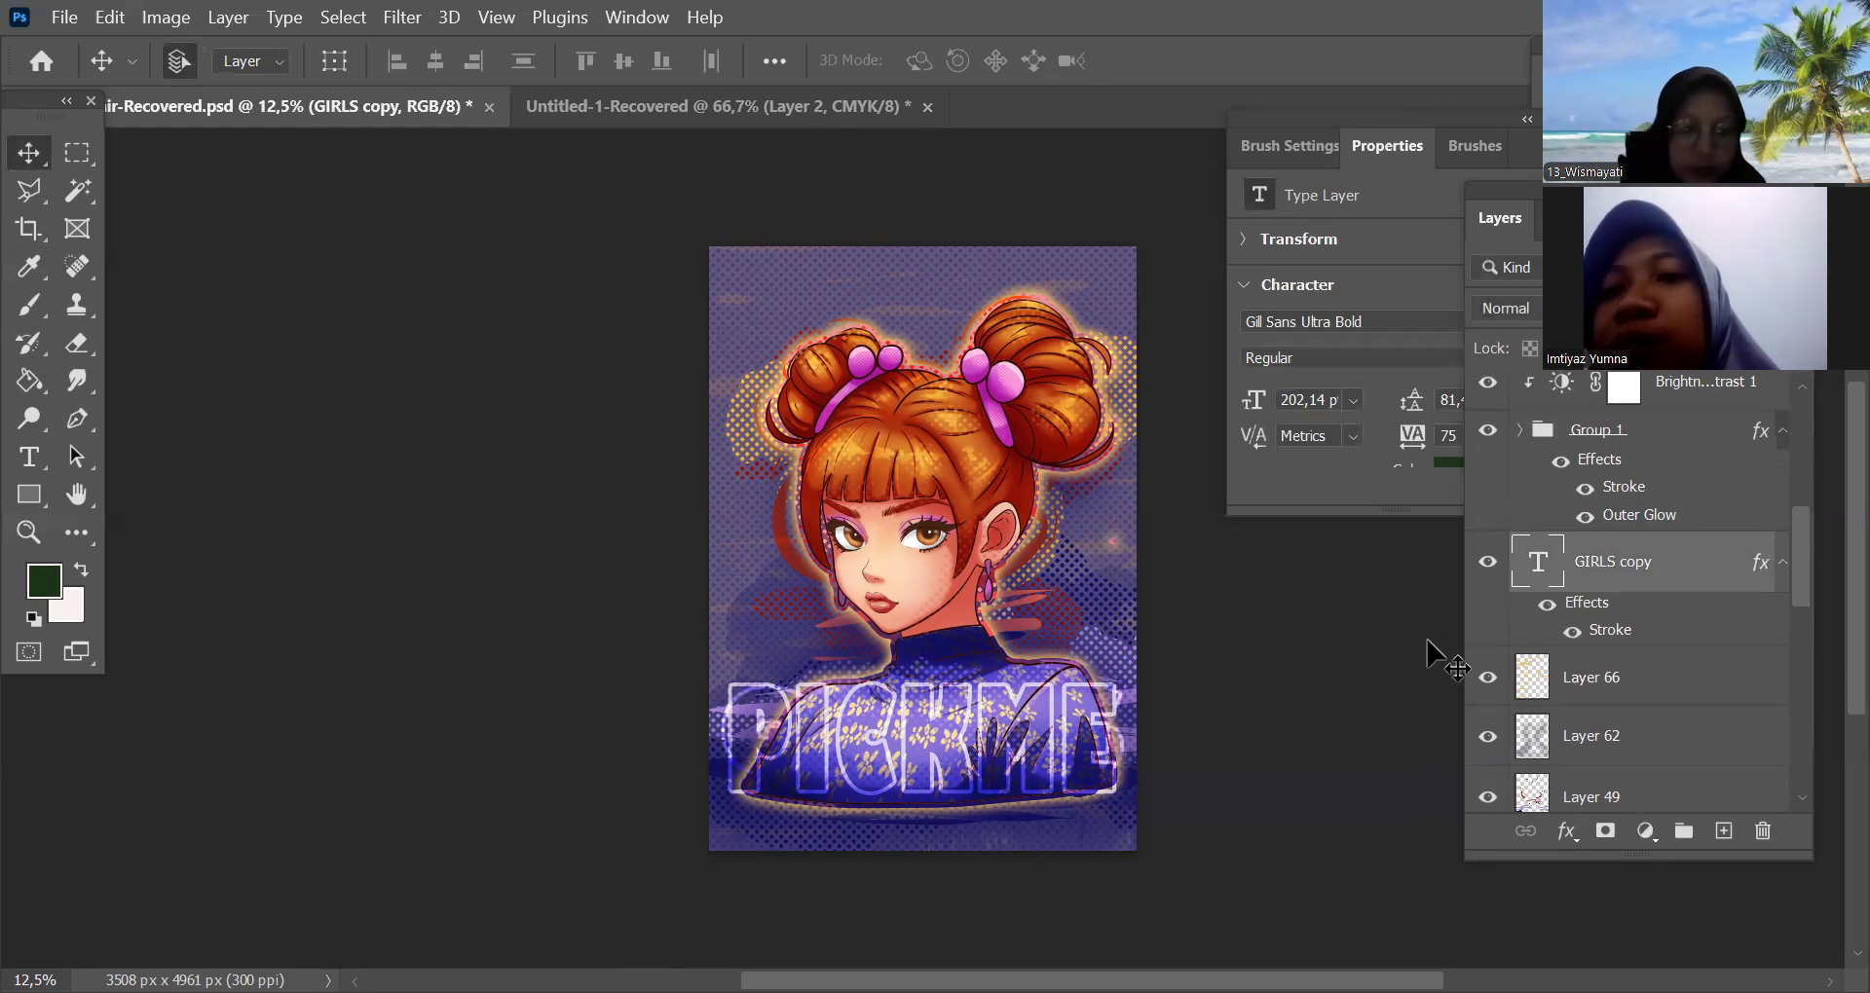
Move the GIRLS copy title up behind the character, just above PICKME, and replace its text with WOMAN
key(ctrl+t)
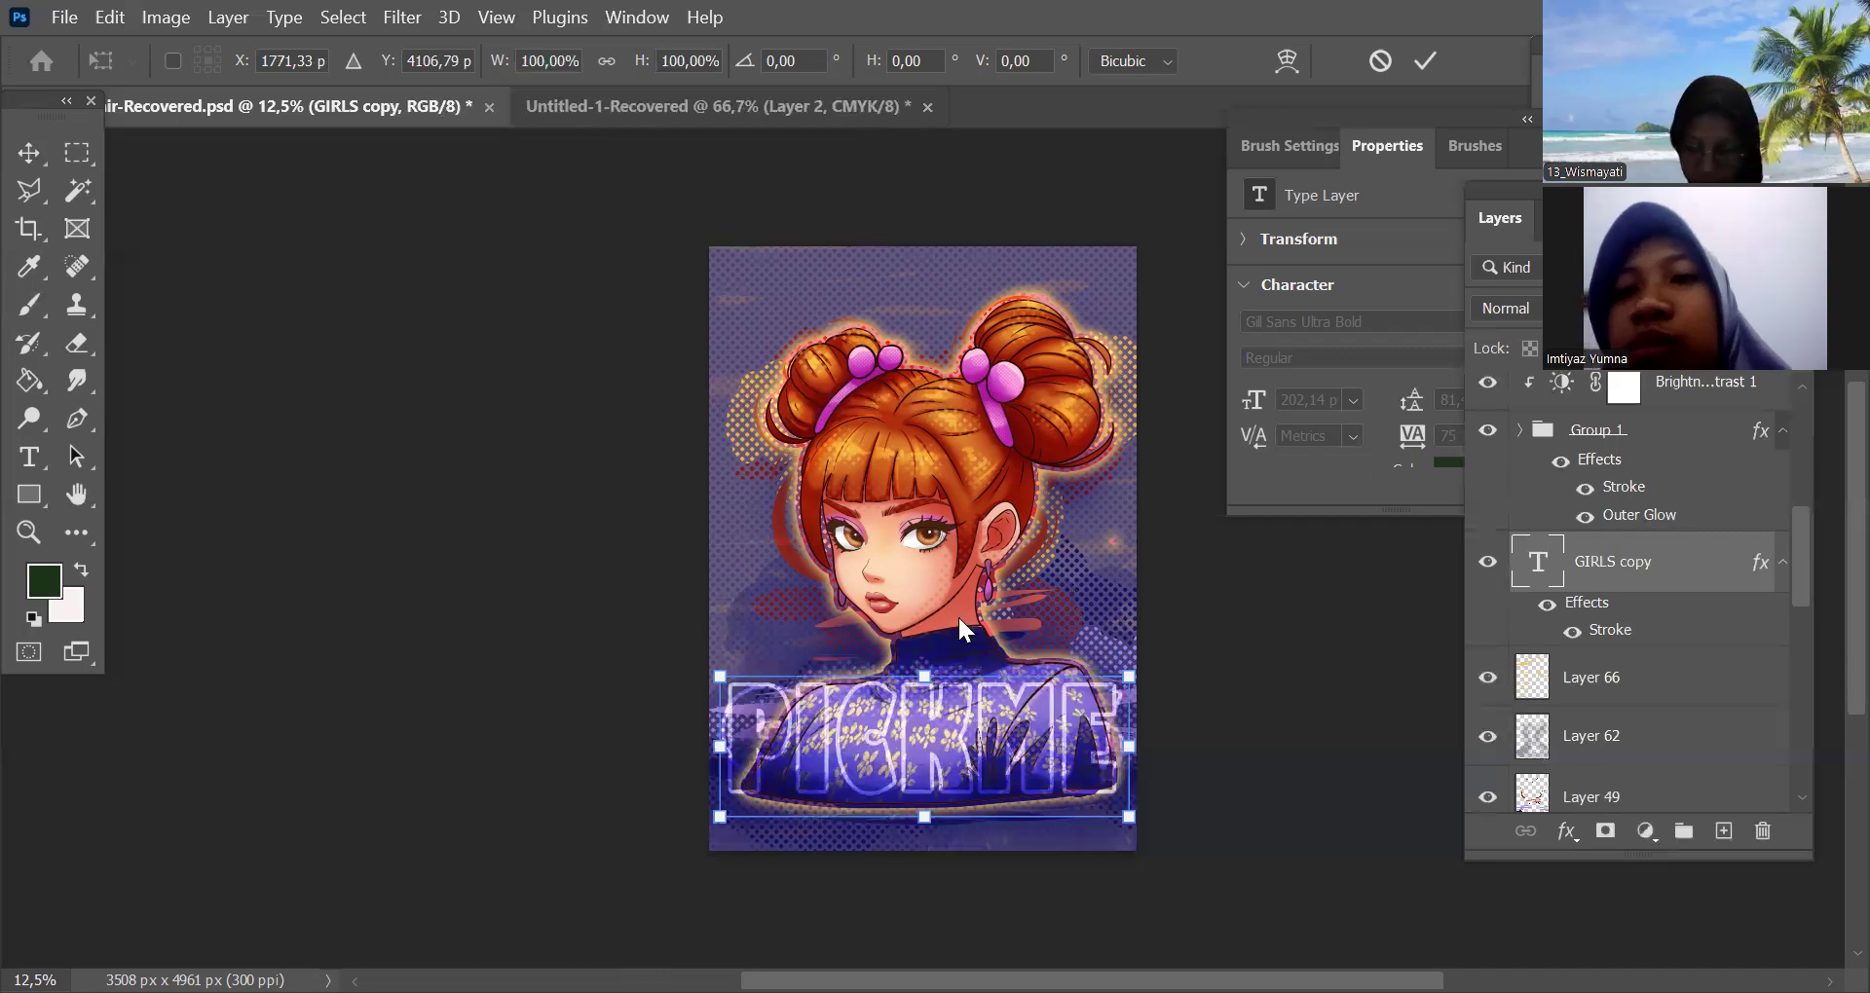
double_click(851, 630)
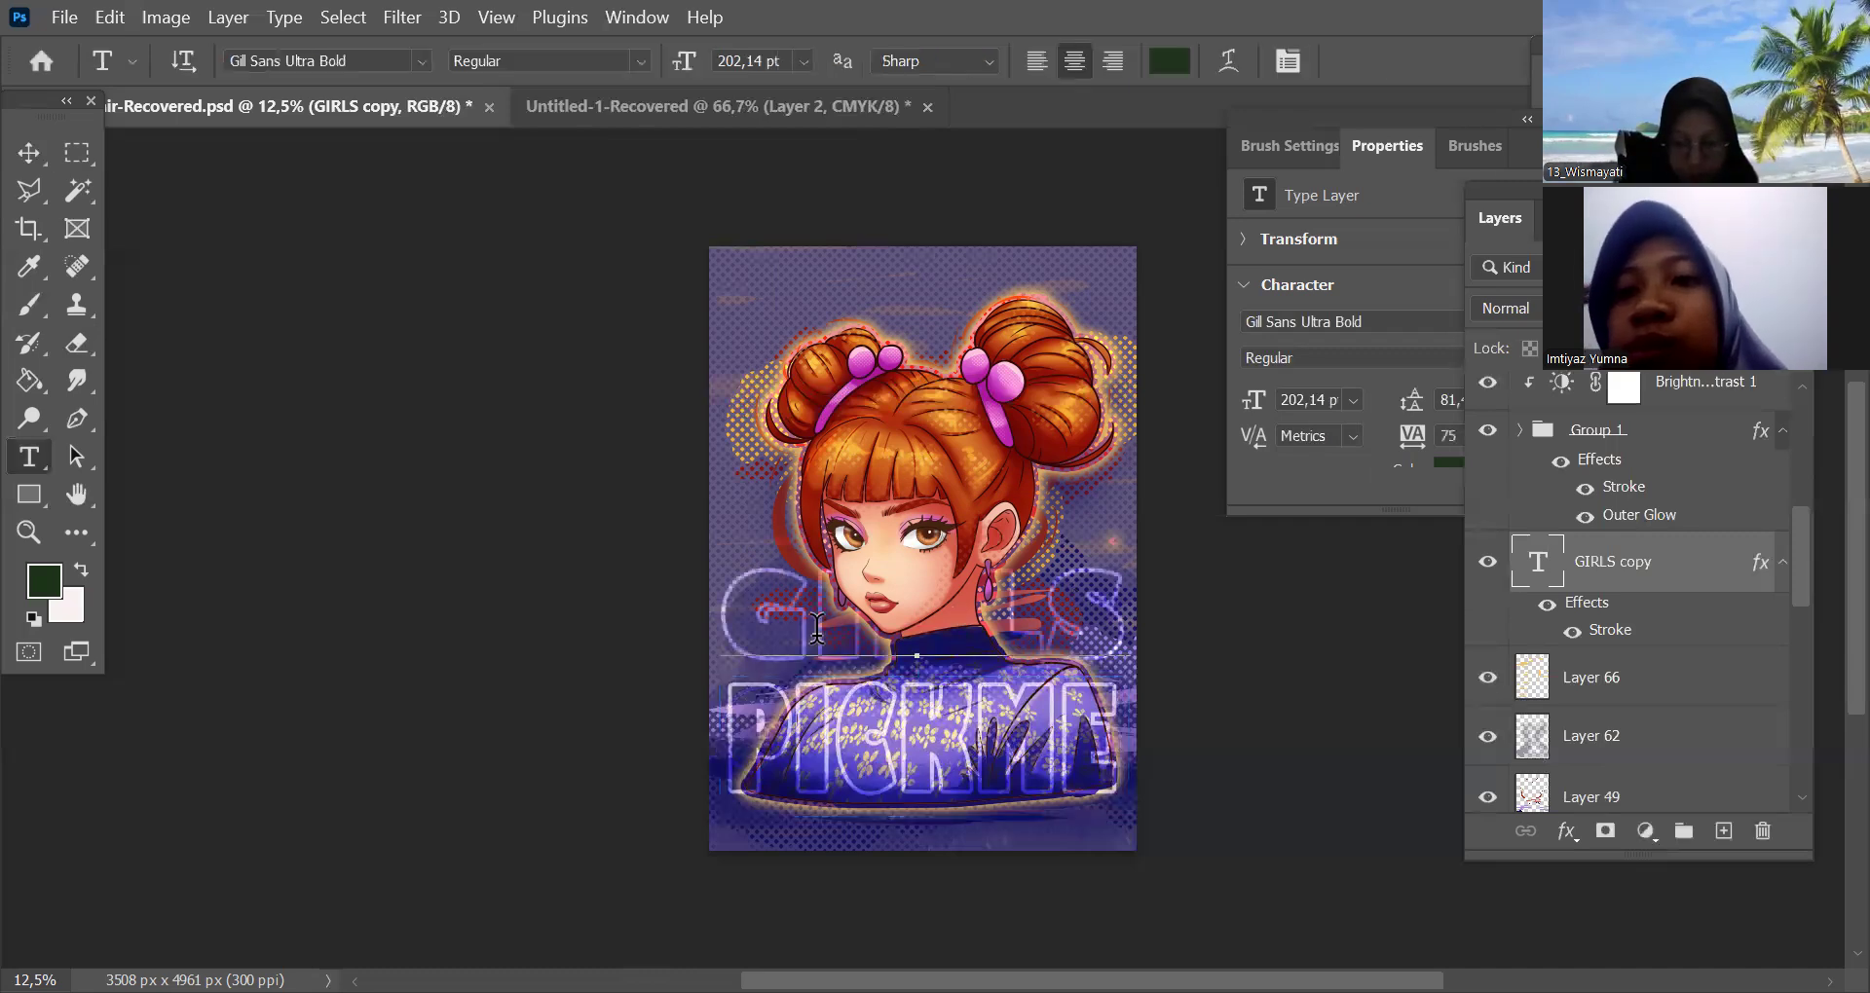
key(ctrl+a)
text(WOMAN)
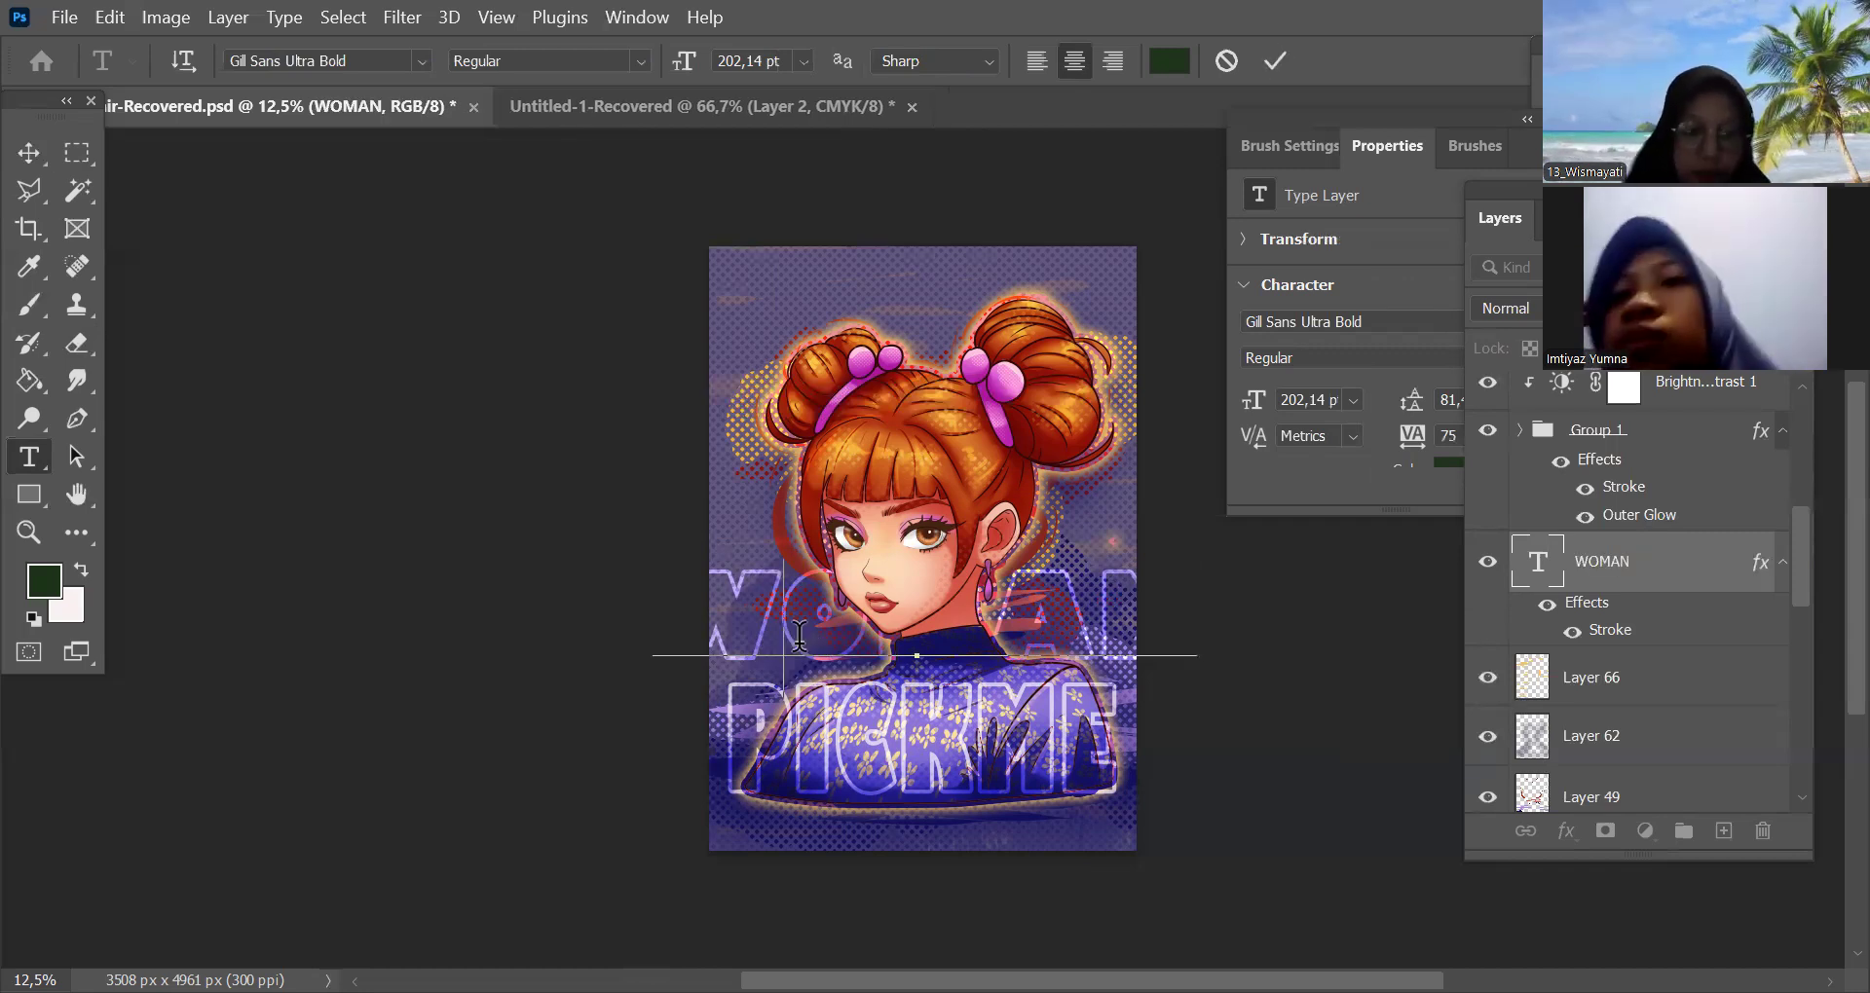
key(ctrl+a)
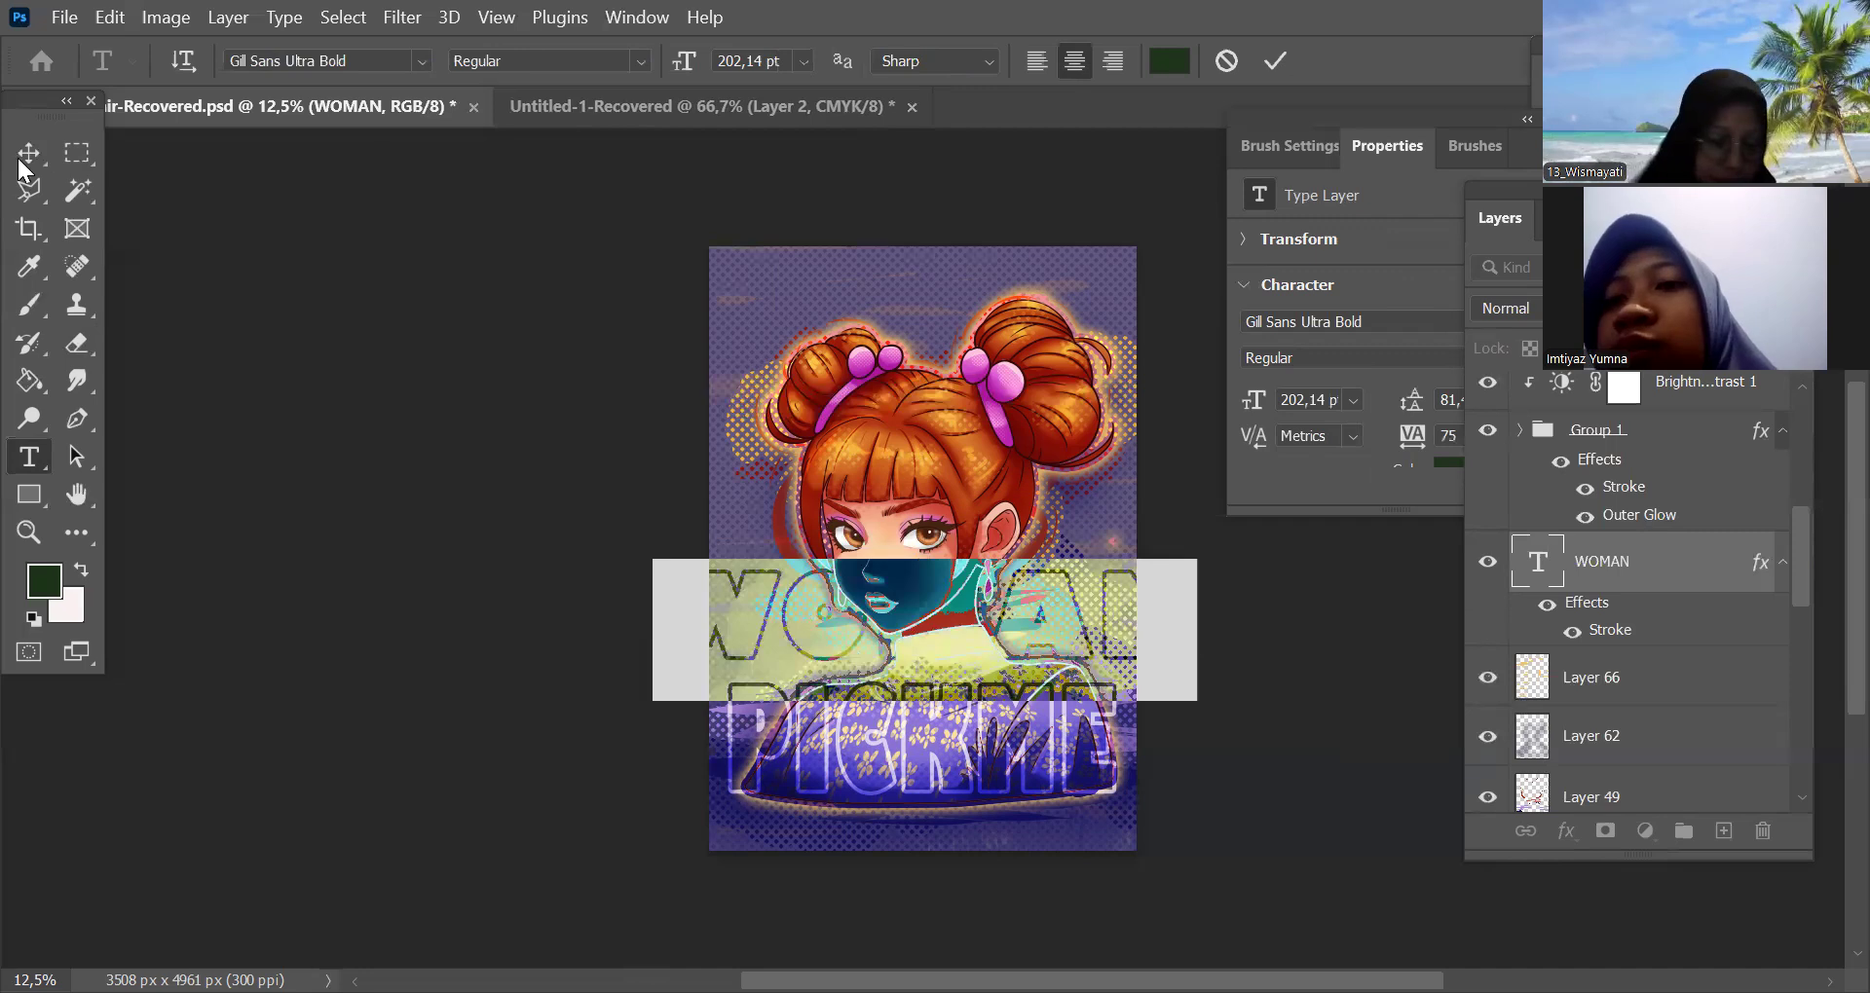
click(19, 161)
Scale the WOMAN title to about 174 pt type size and center it behind the character's neck, extending slightly past both canvas edges
key(ctrl+t)
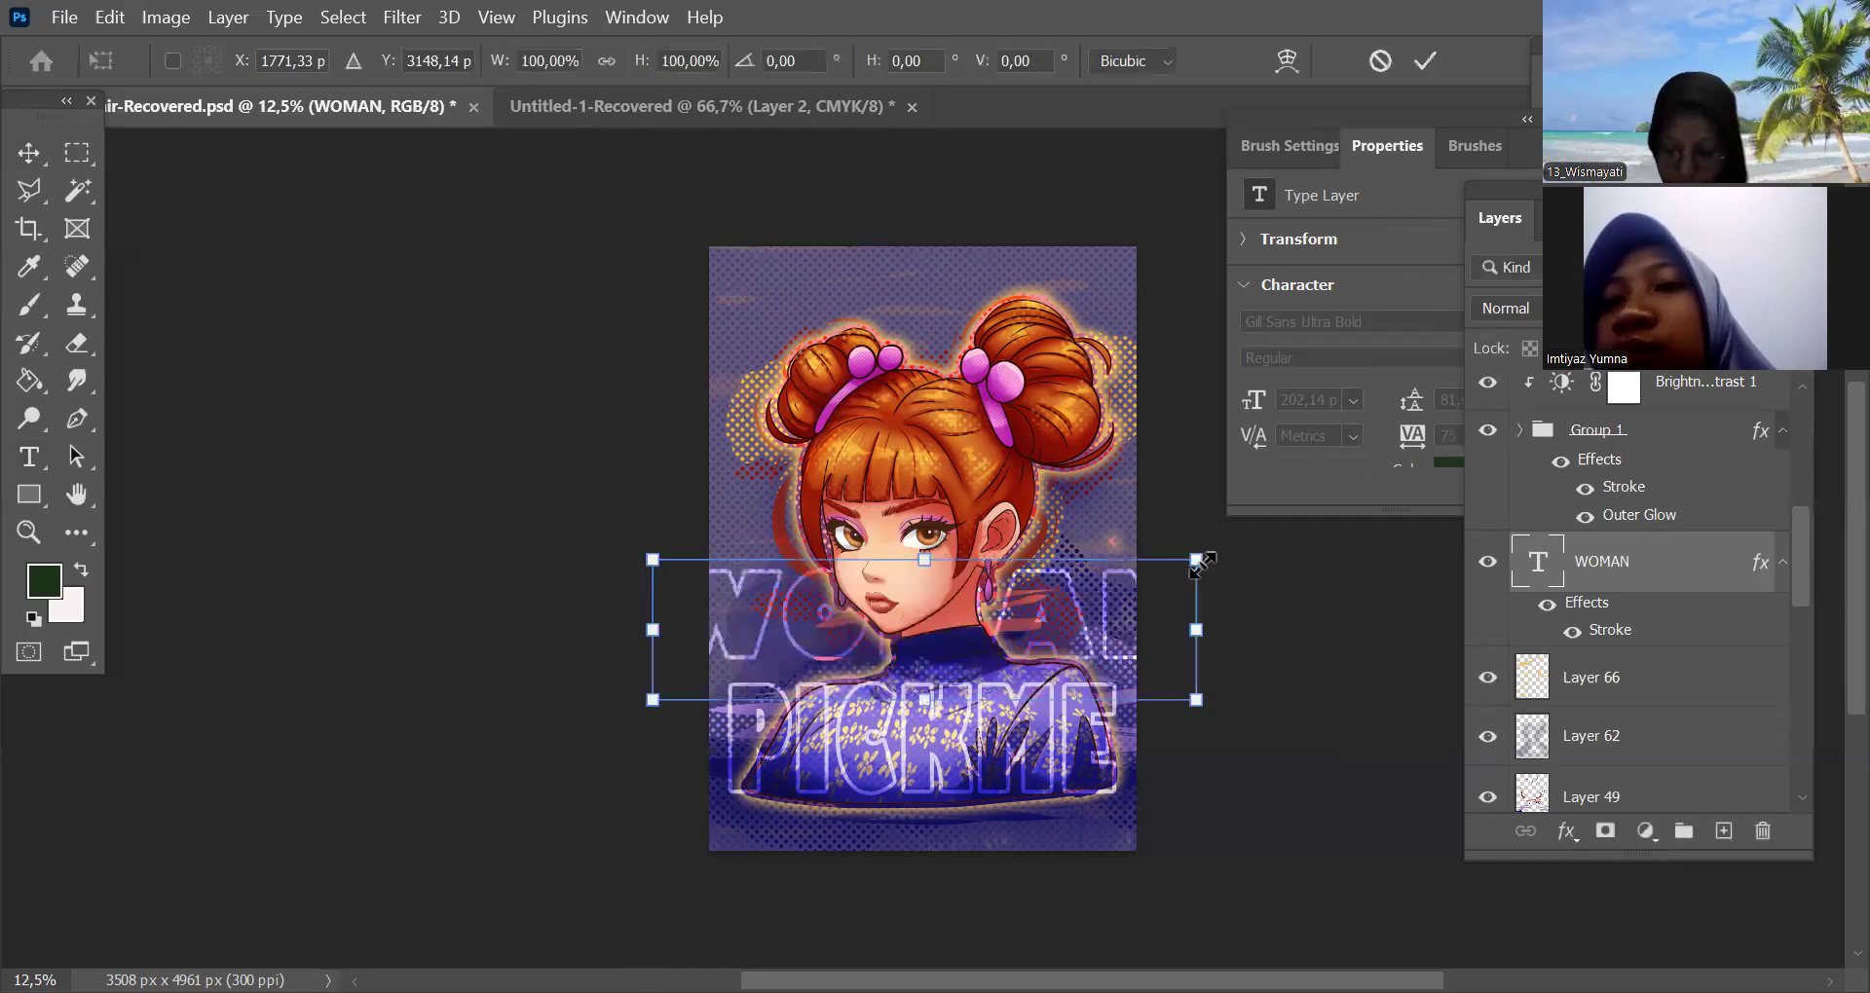
drag(1178, 574, 1103, 611)
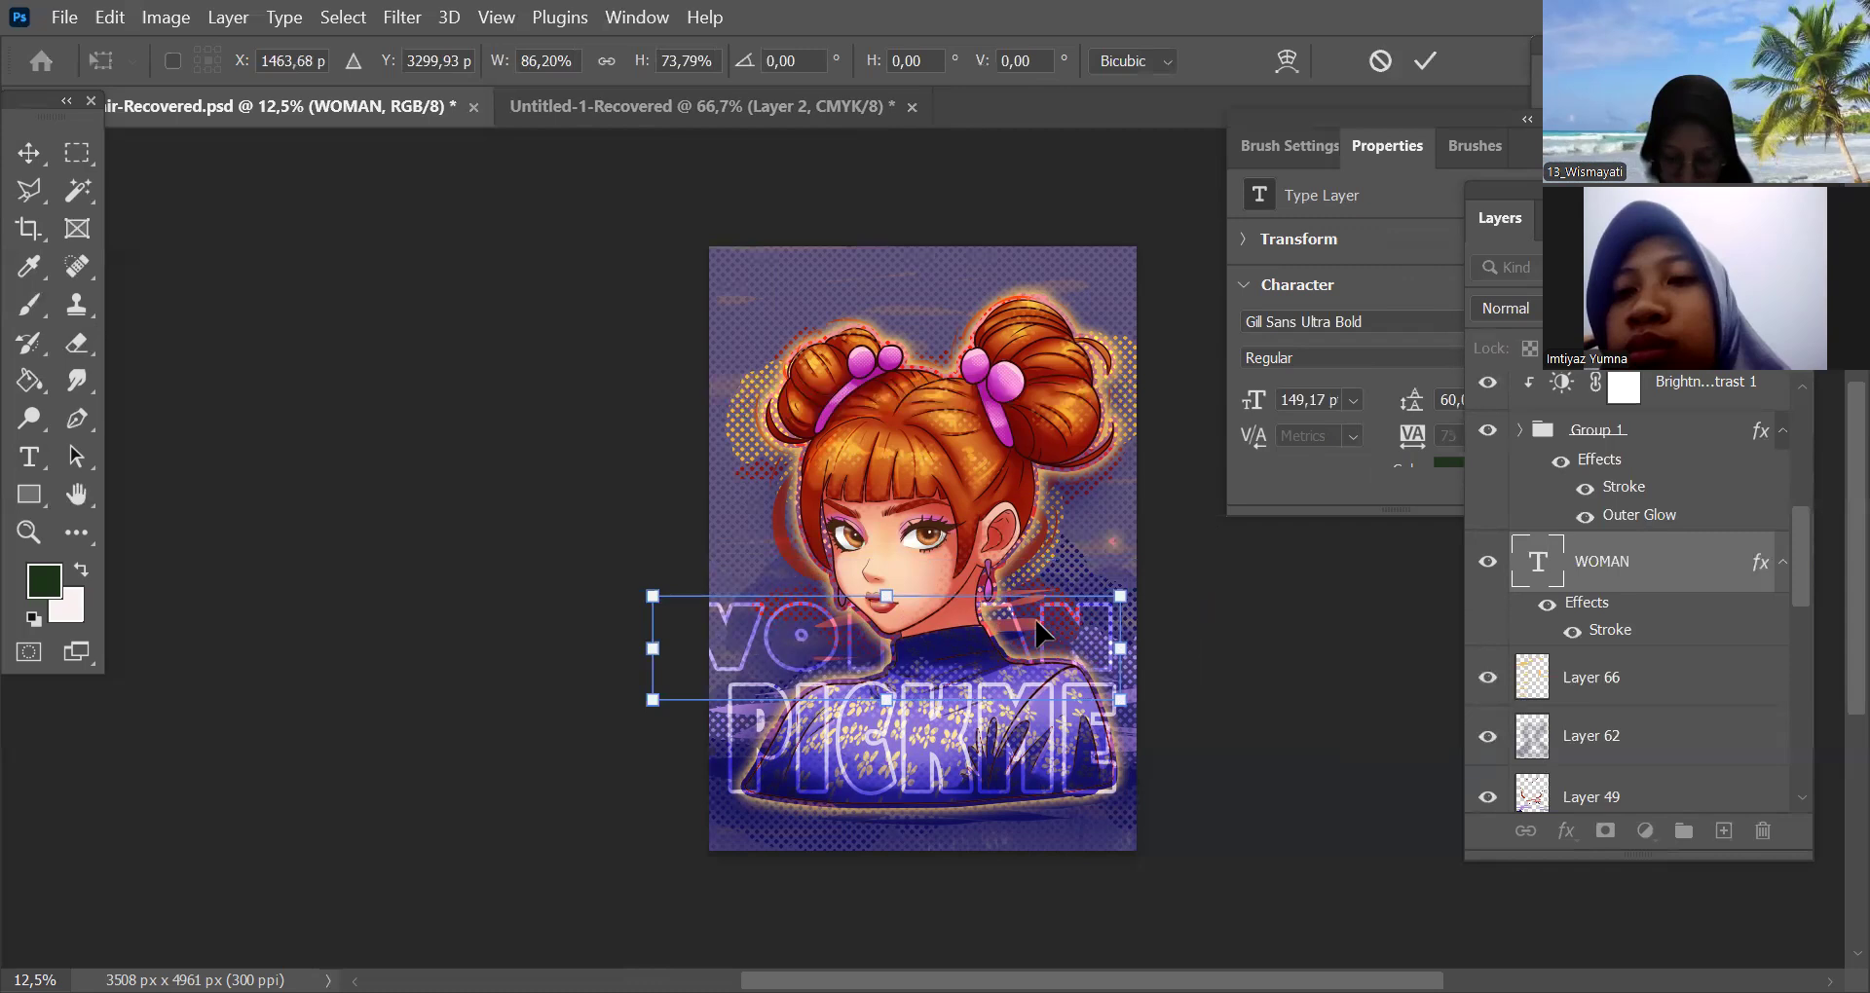
key(ctrl+z)
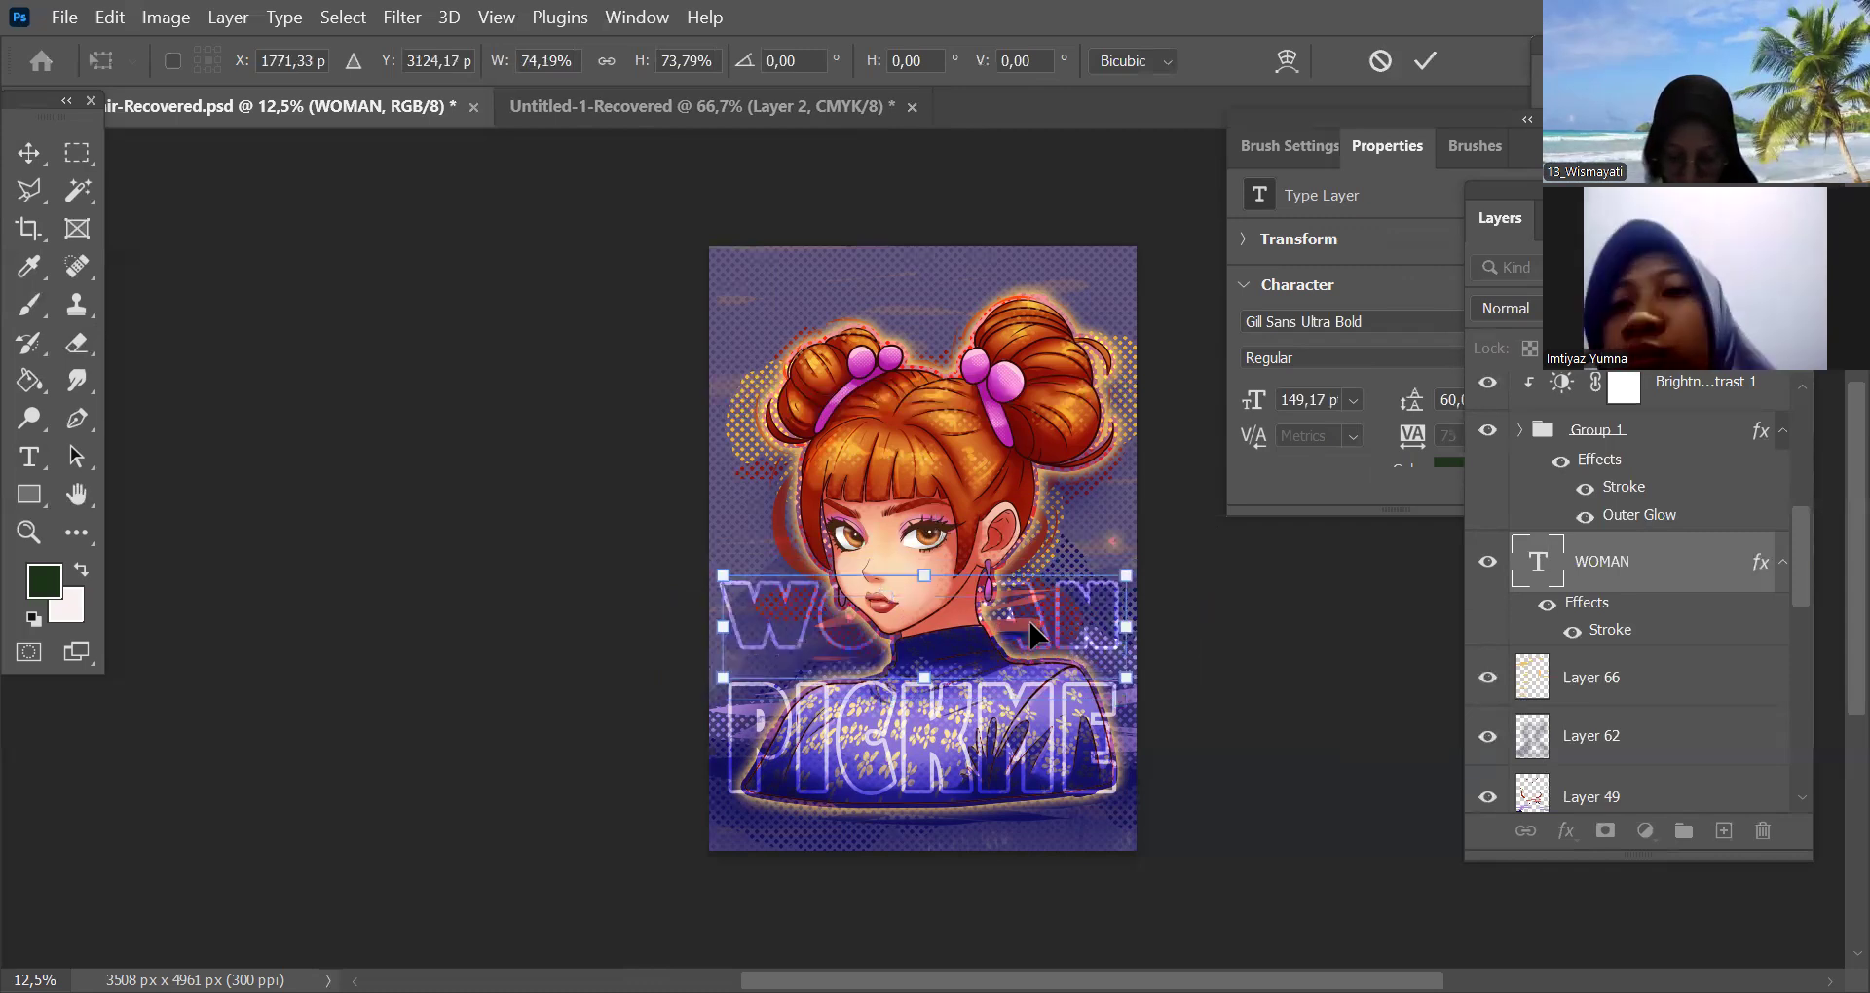
key(ctrl+z)
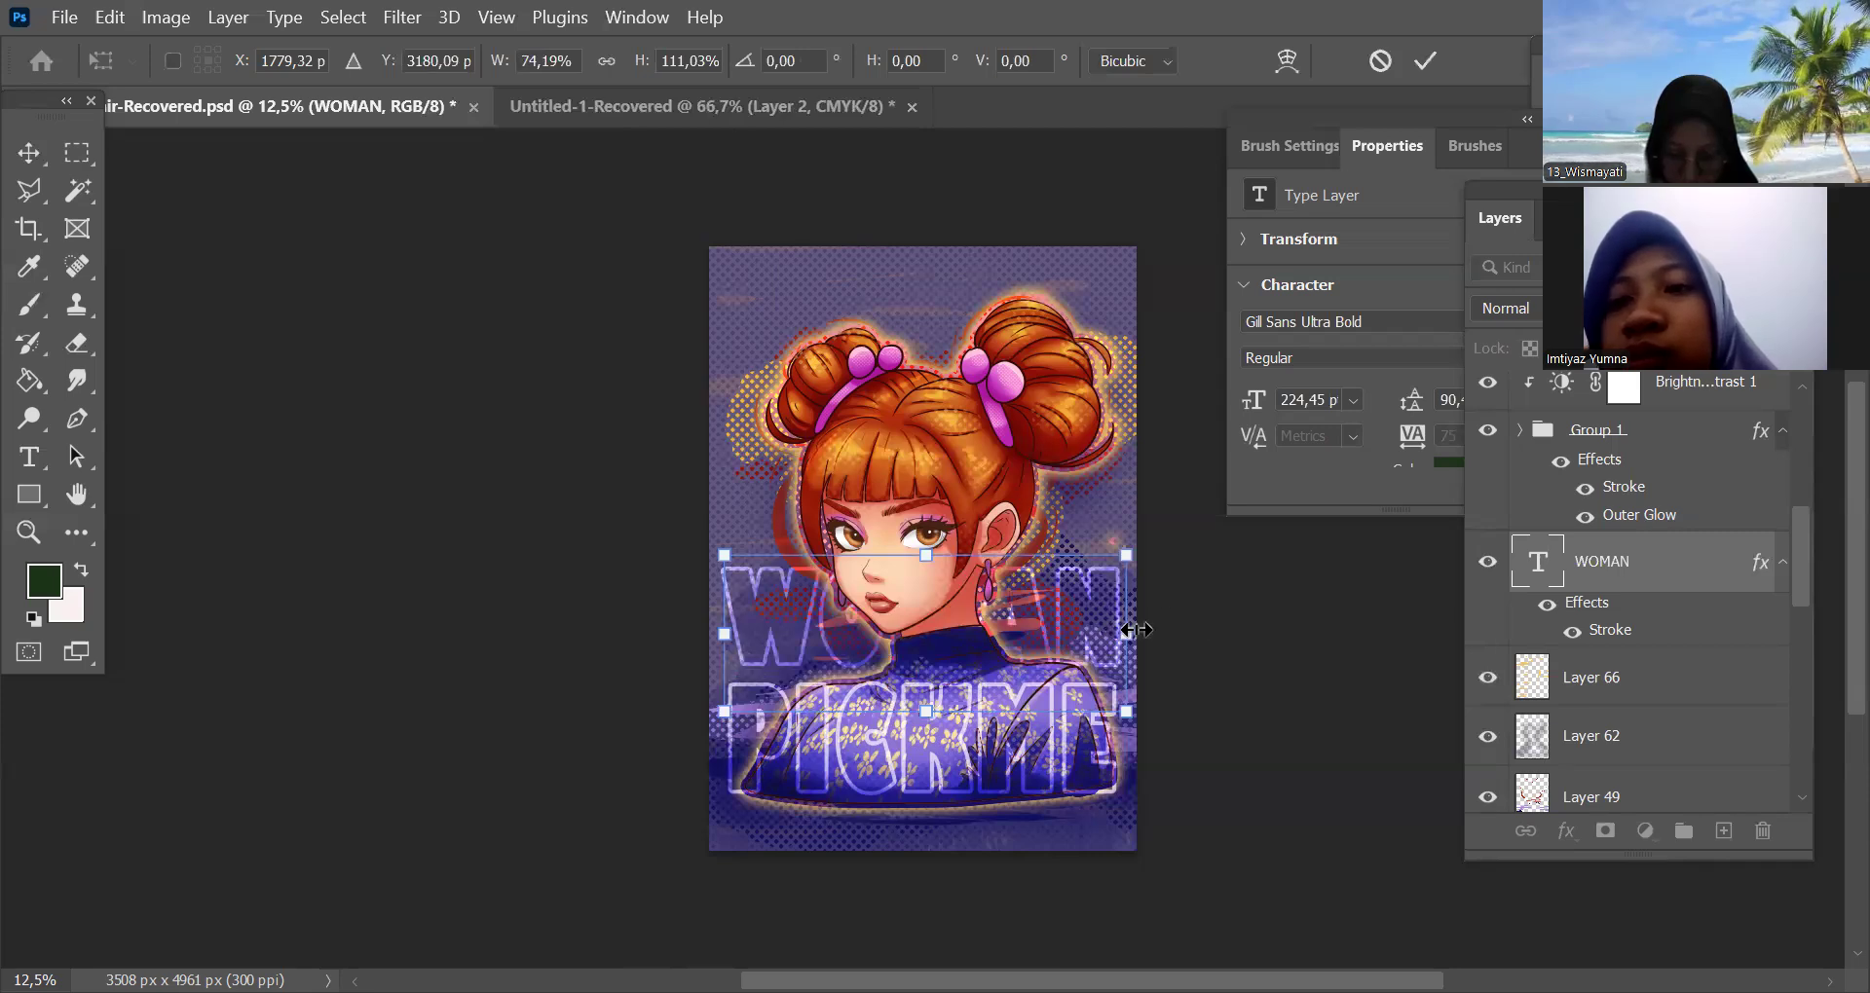
drag(657, 637, 1159, 635)
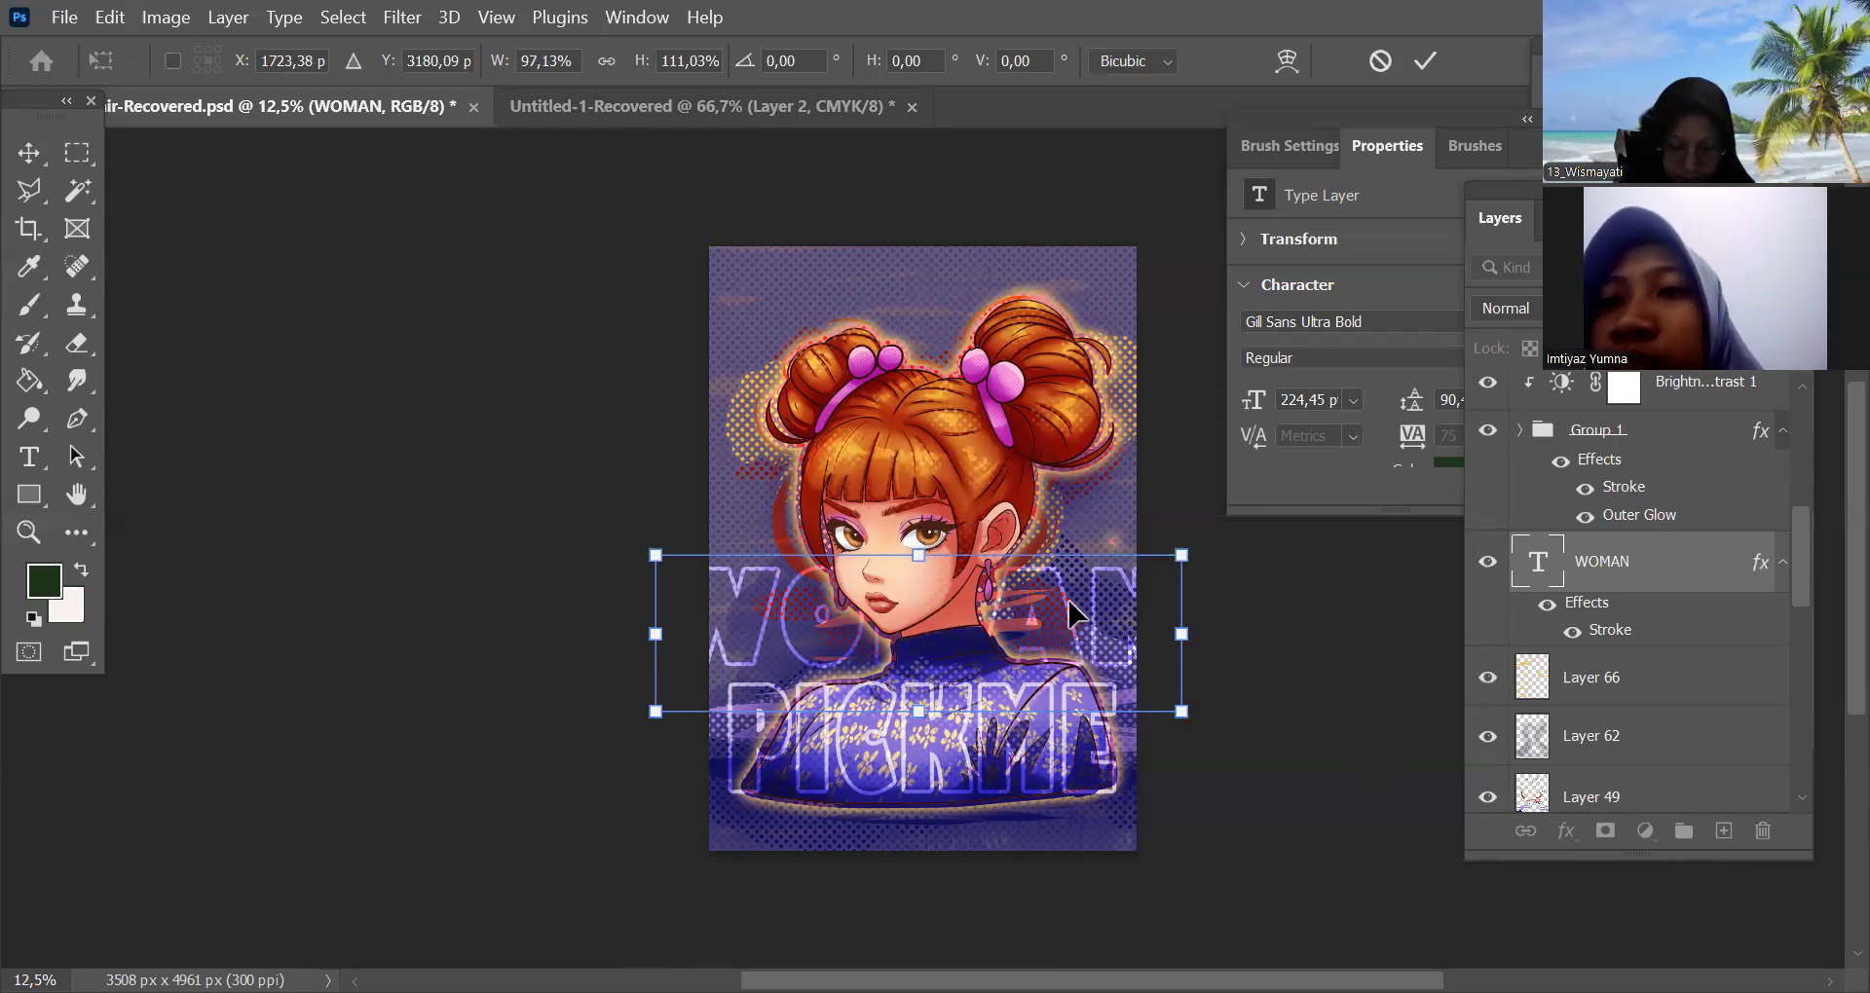
key(ctrl+z)
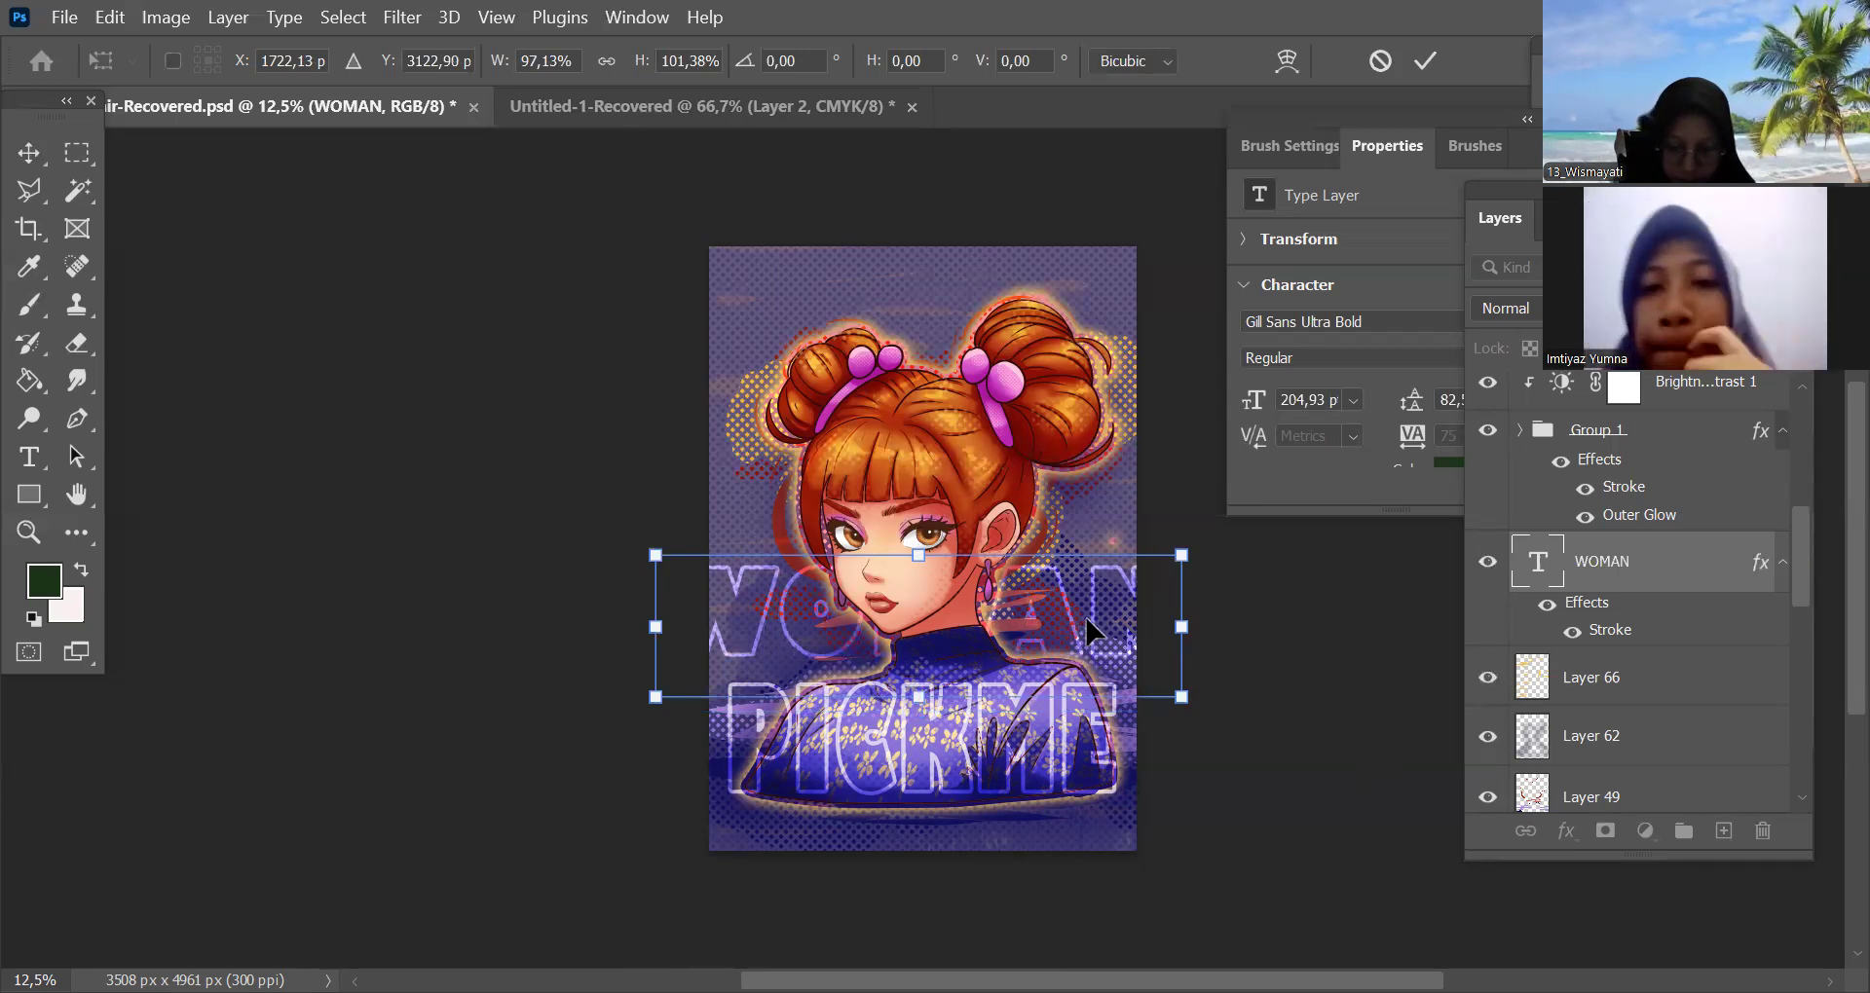
drag(1182, 555, 1170, 572)
click(1422, 63)
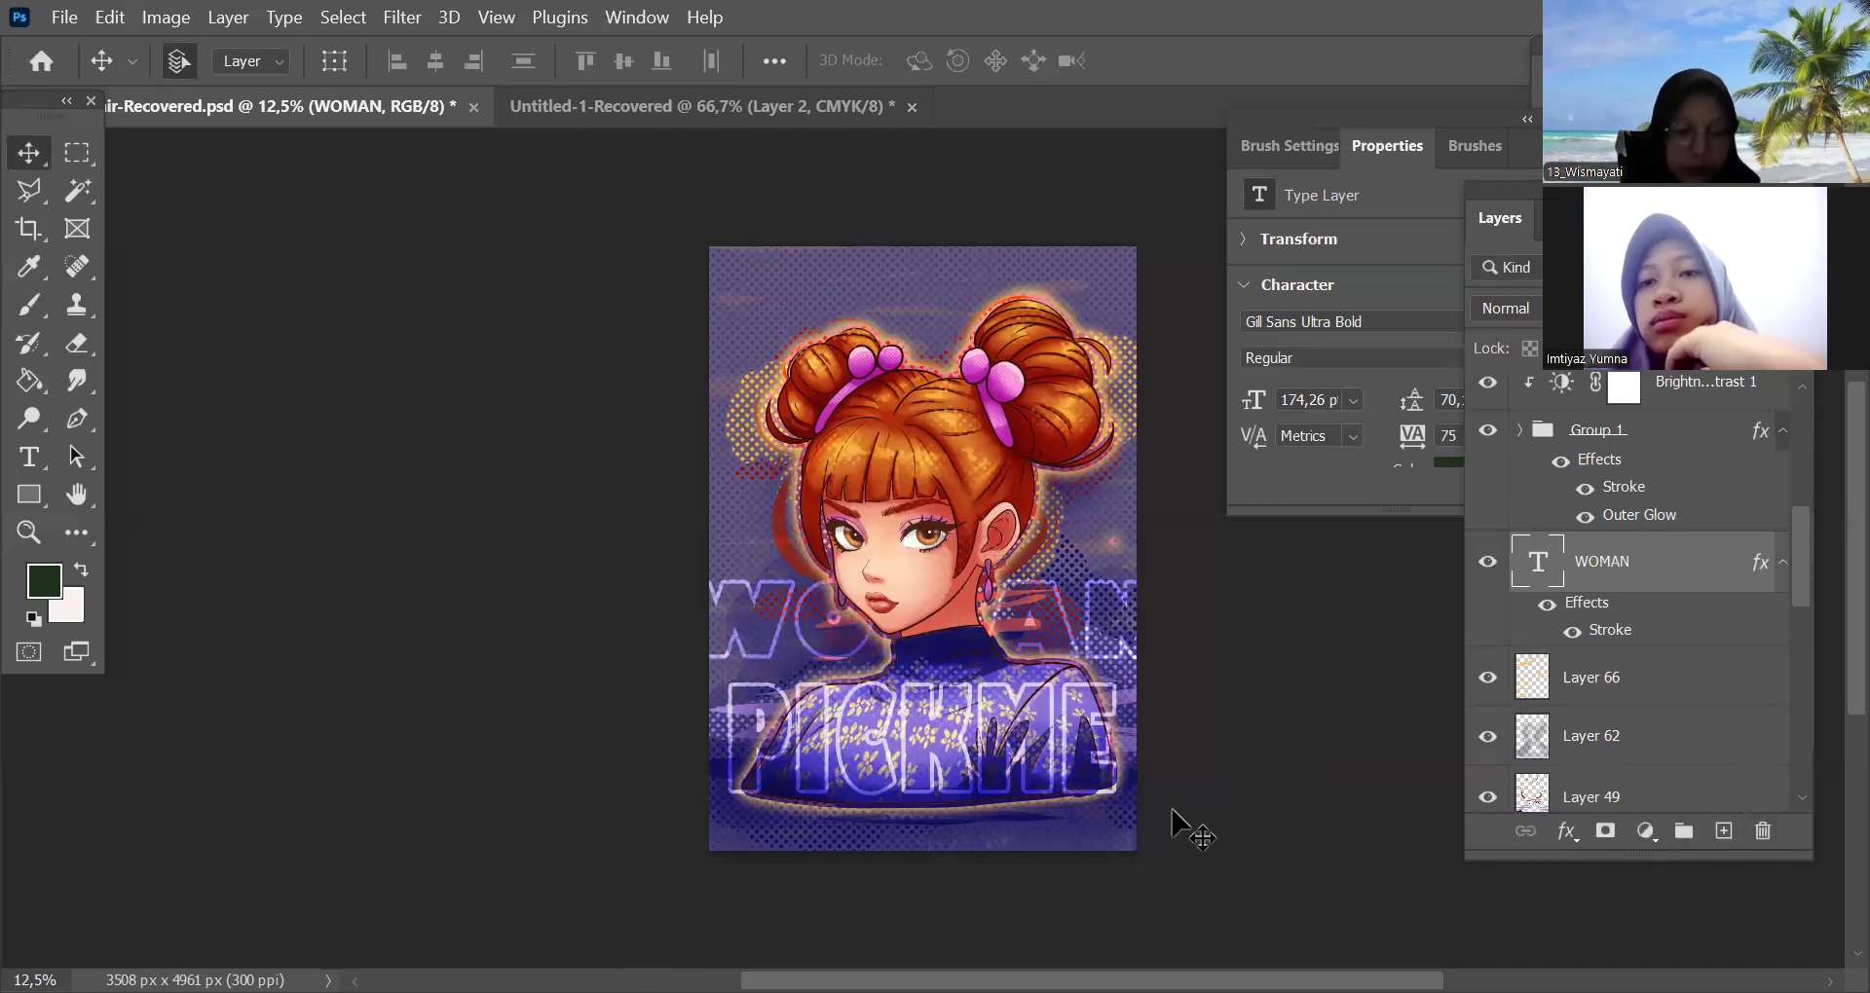
Duplicate the WOMAN title and place the copy at the artwork's upper-right corner, running partly off the canvas
key(ctrl+j)
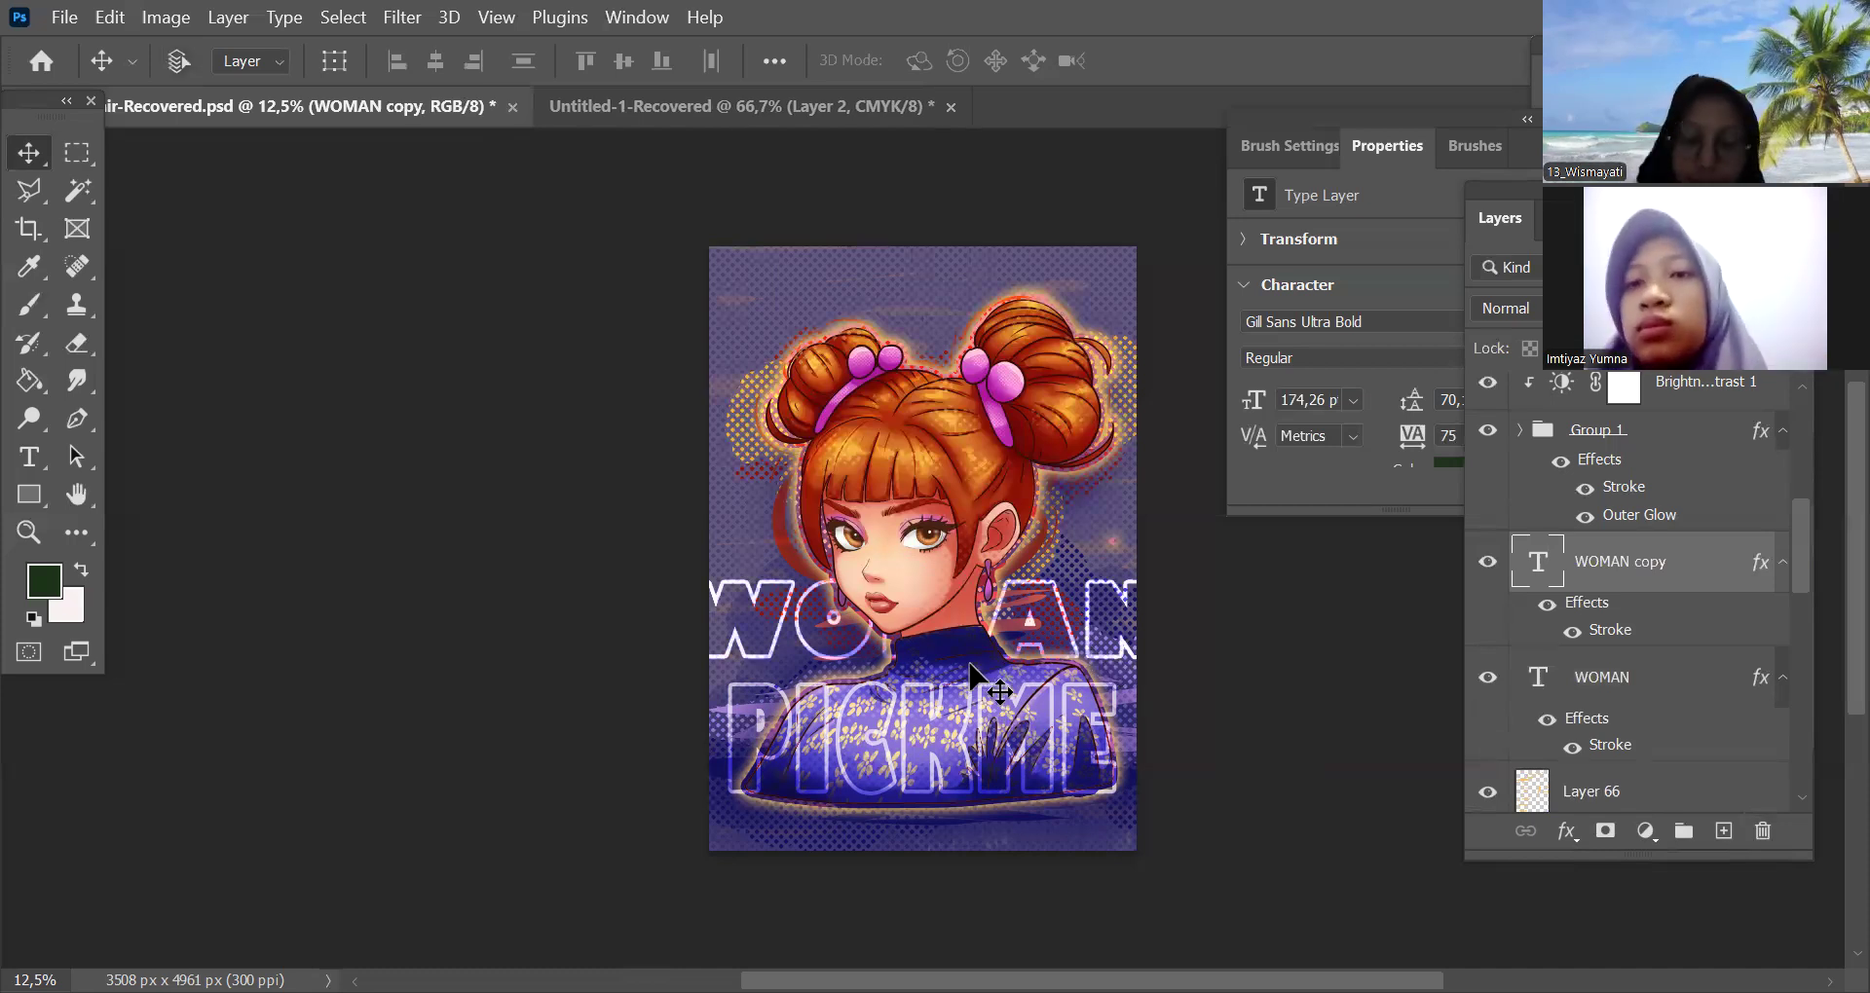
key(ctrl+t)
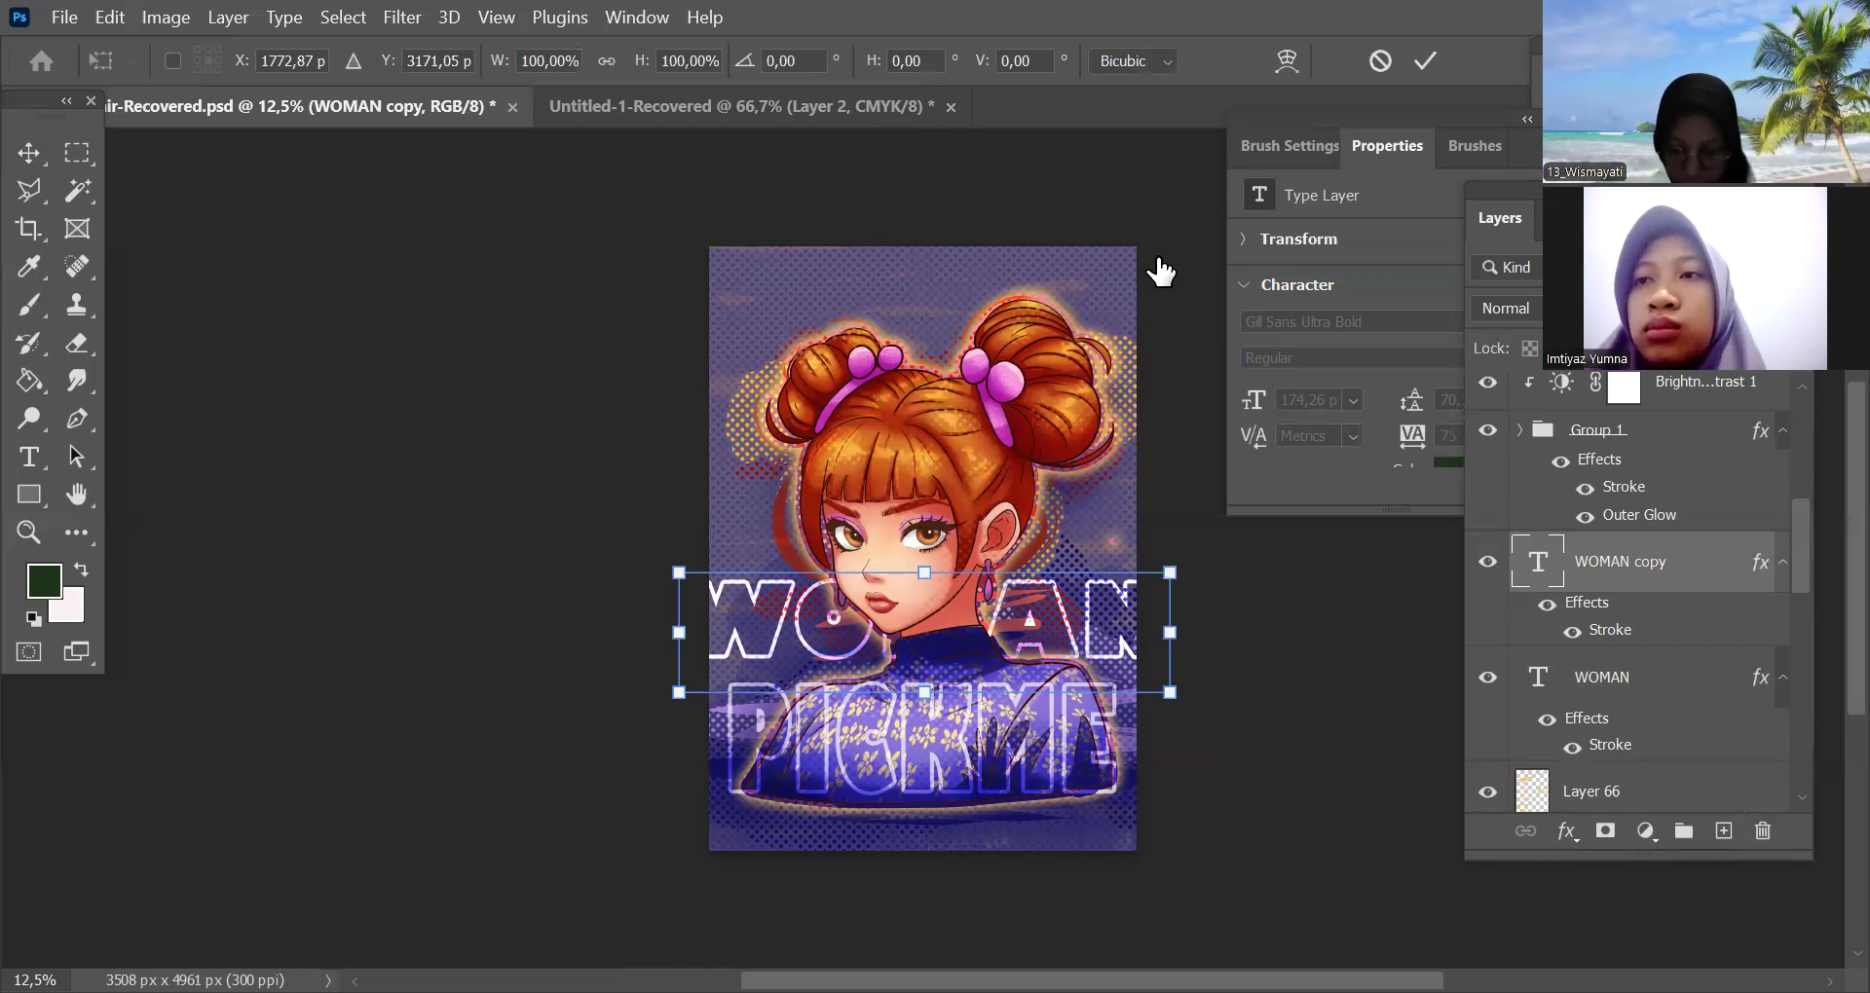
drag(944, 638, 1159, 273)
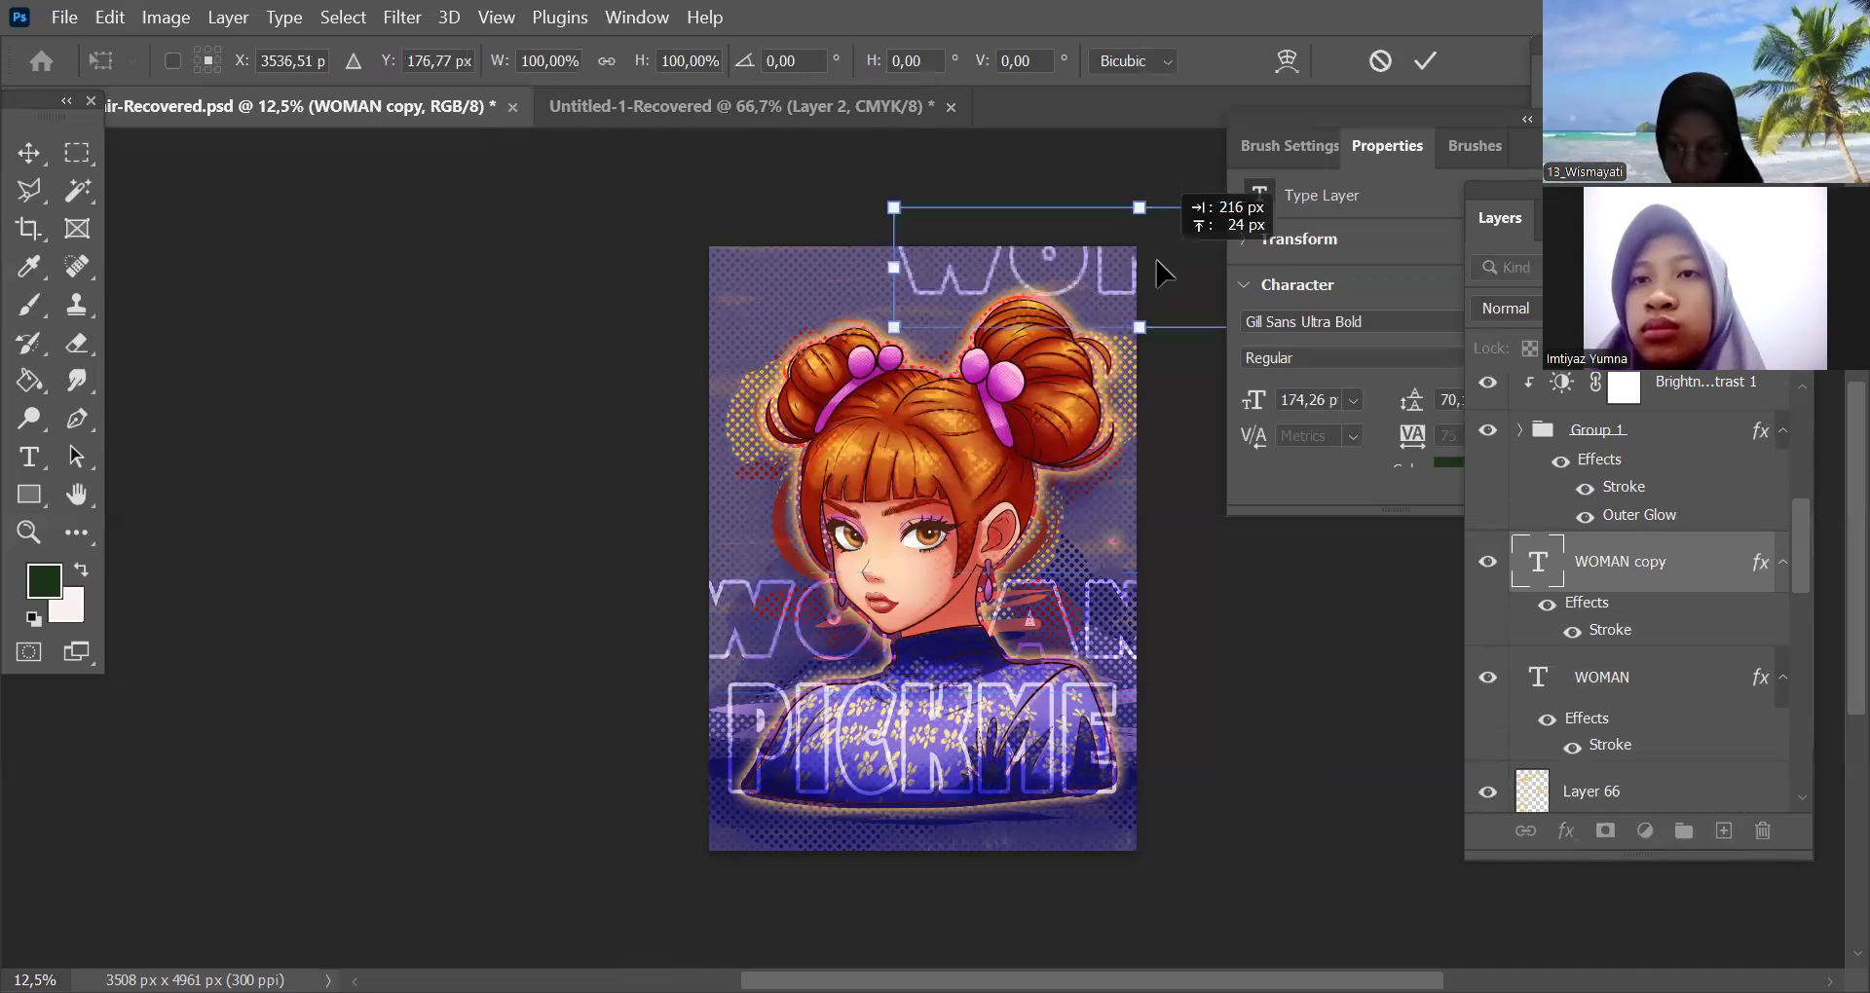
key(Return)
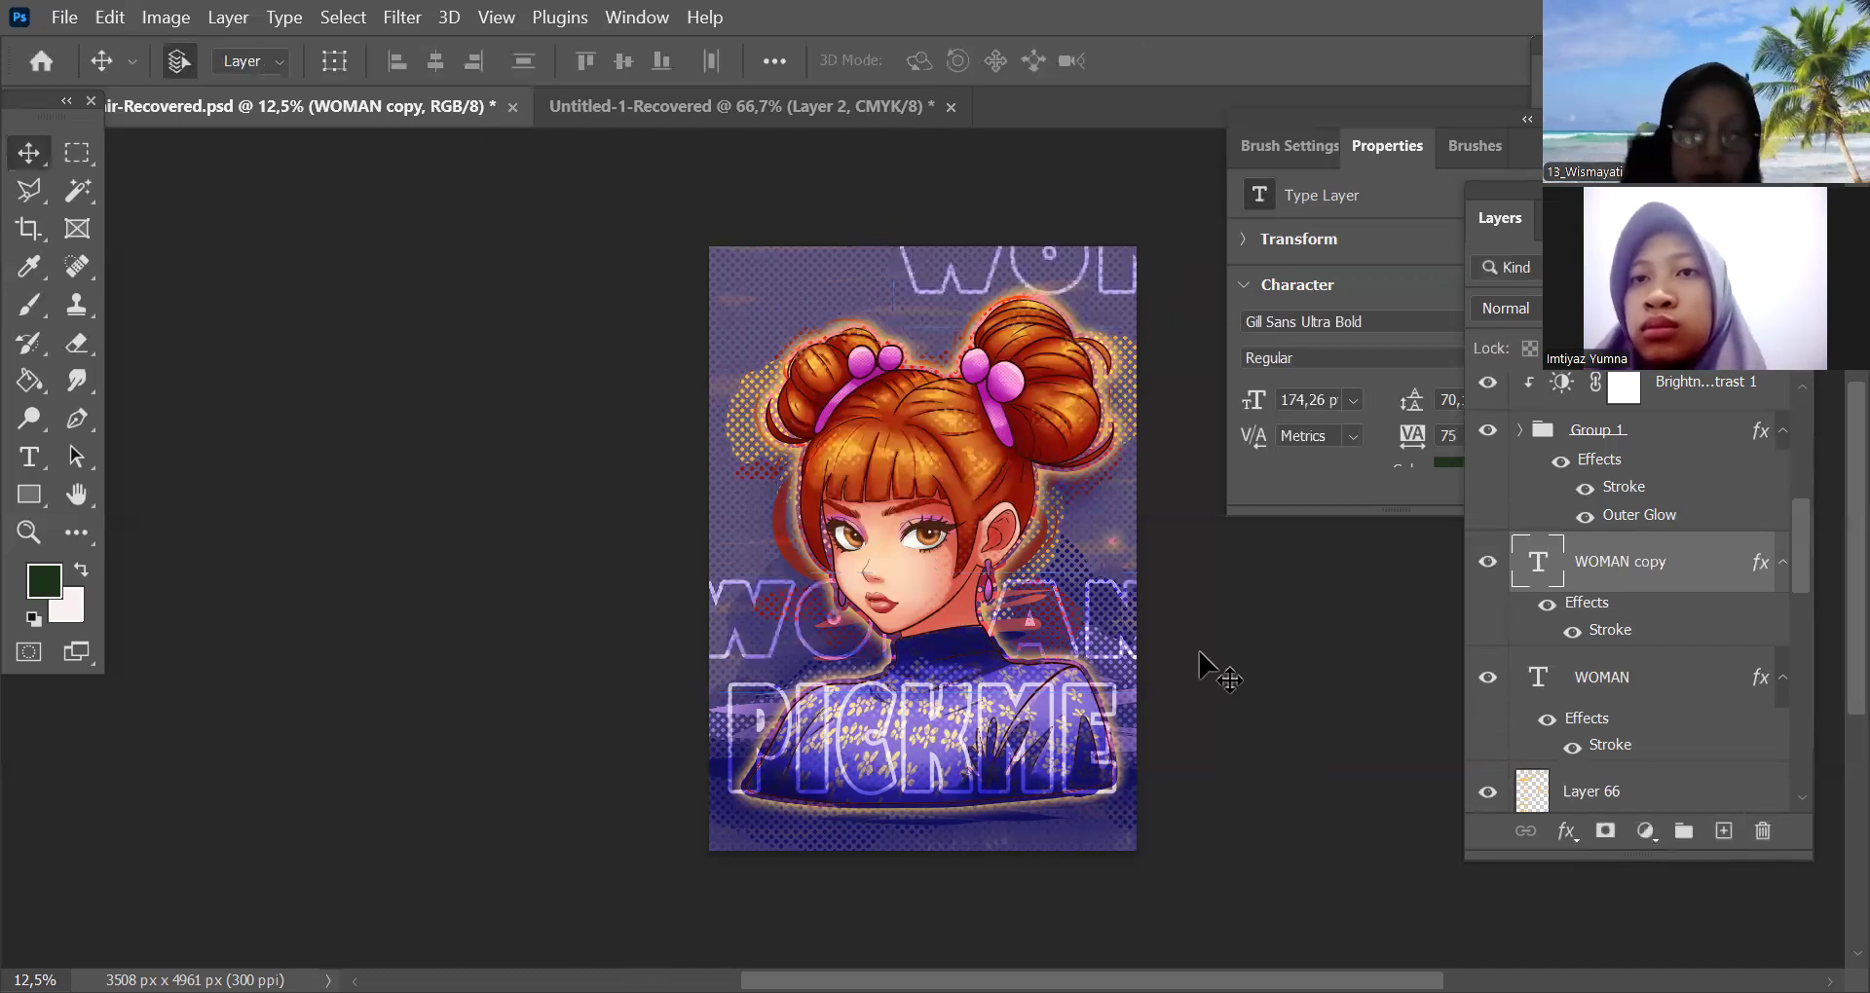
Add a second WOMAN copy and place it behind the left hair bun, running off the artwork's left edge
key(ctrl+t)
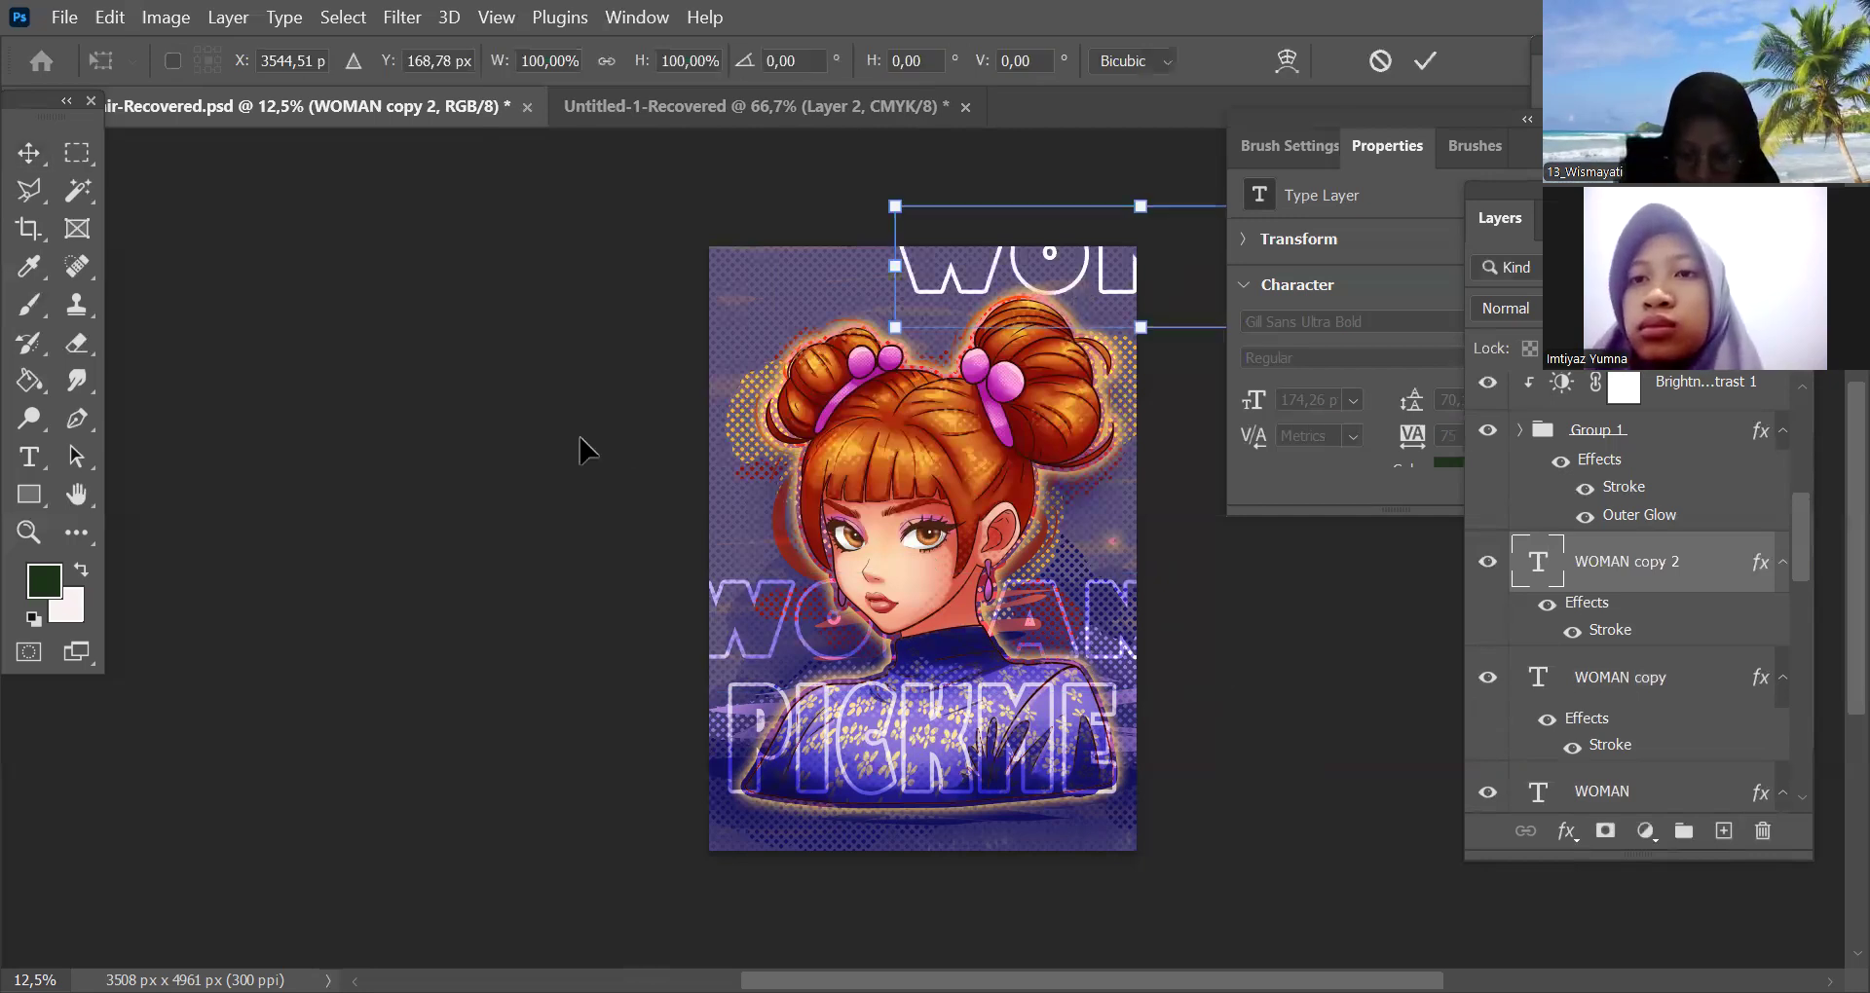
drag(1072, 269, 584, 439)
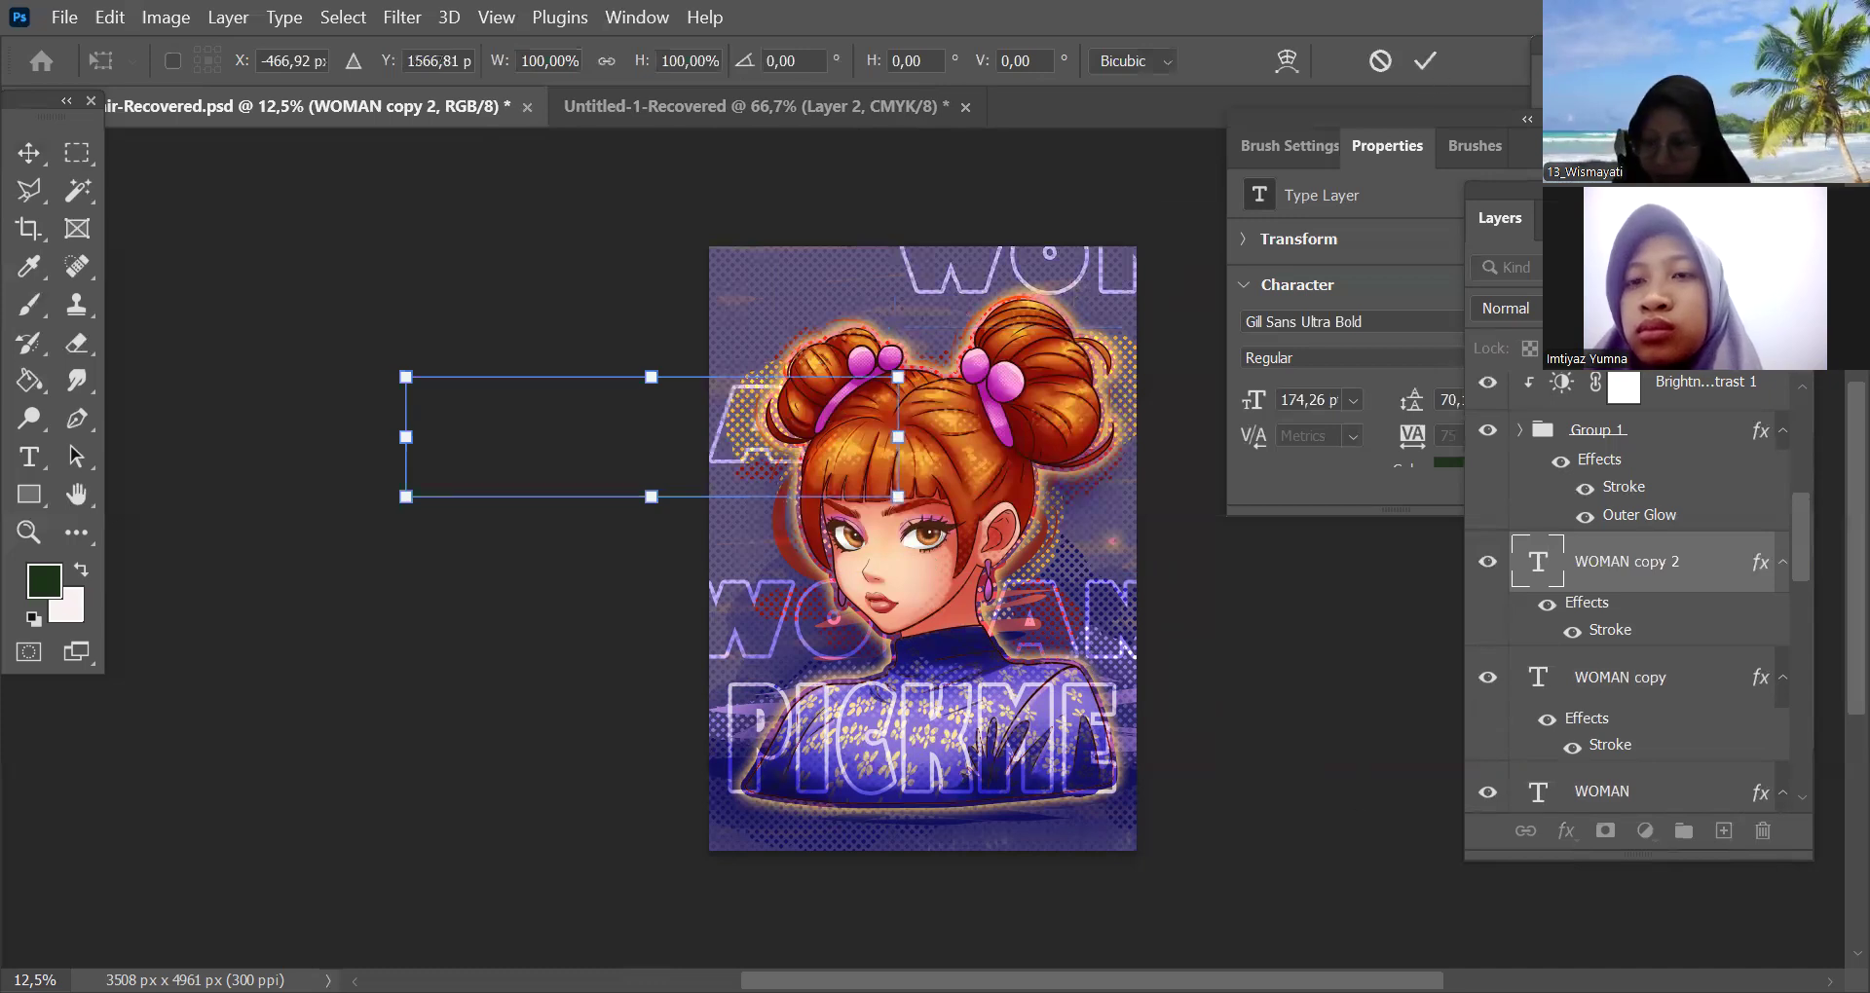
key(Return)
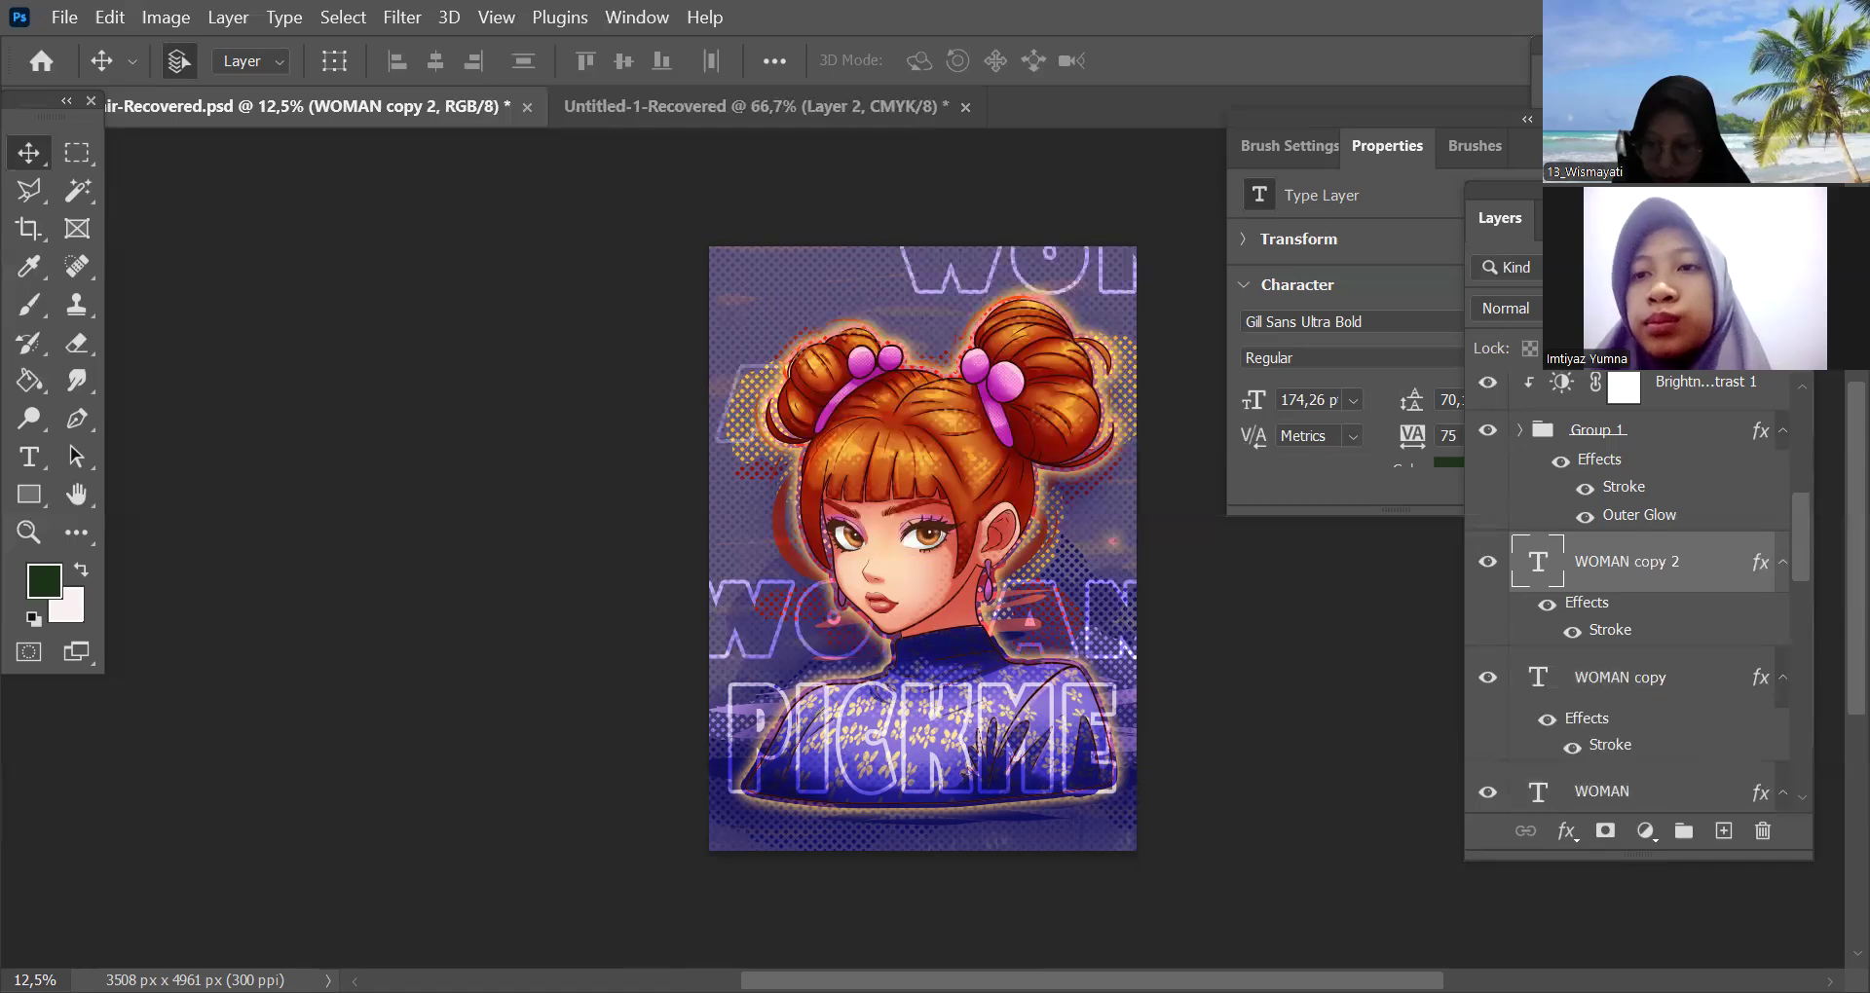
Move both PICKME text layers together slightly lower and to the right on the character's chest
click(1620, 677)
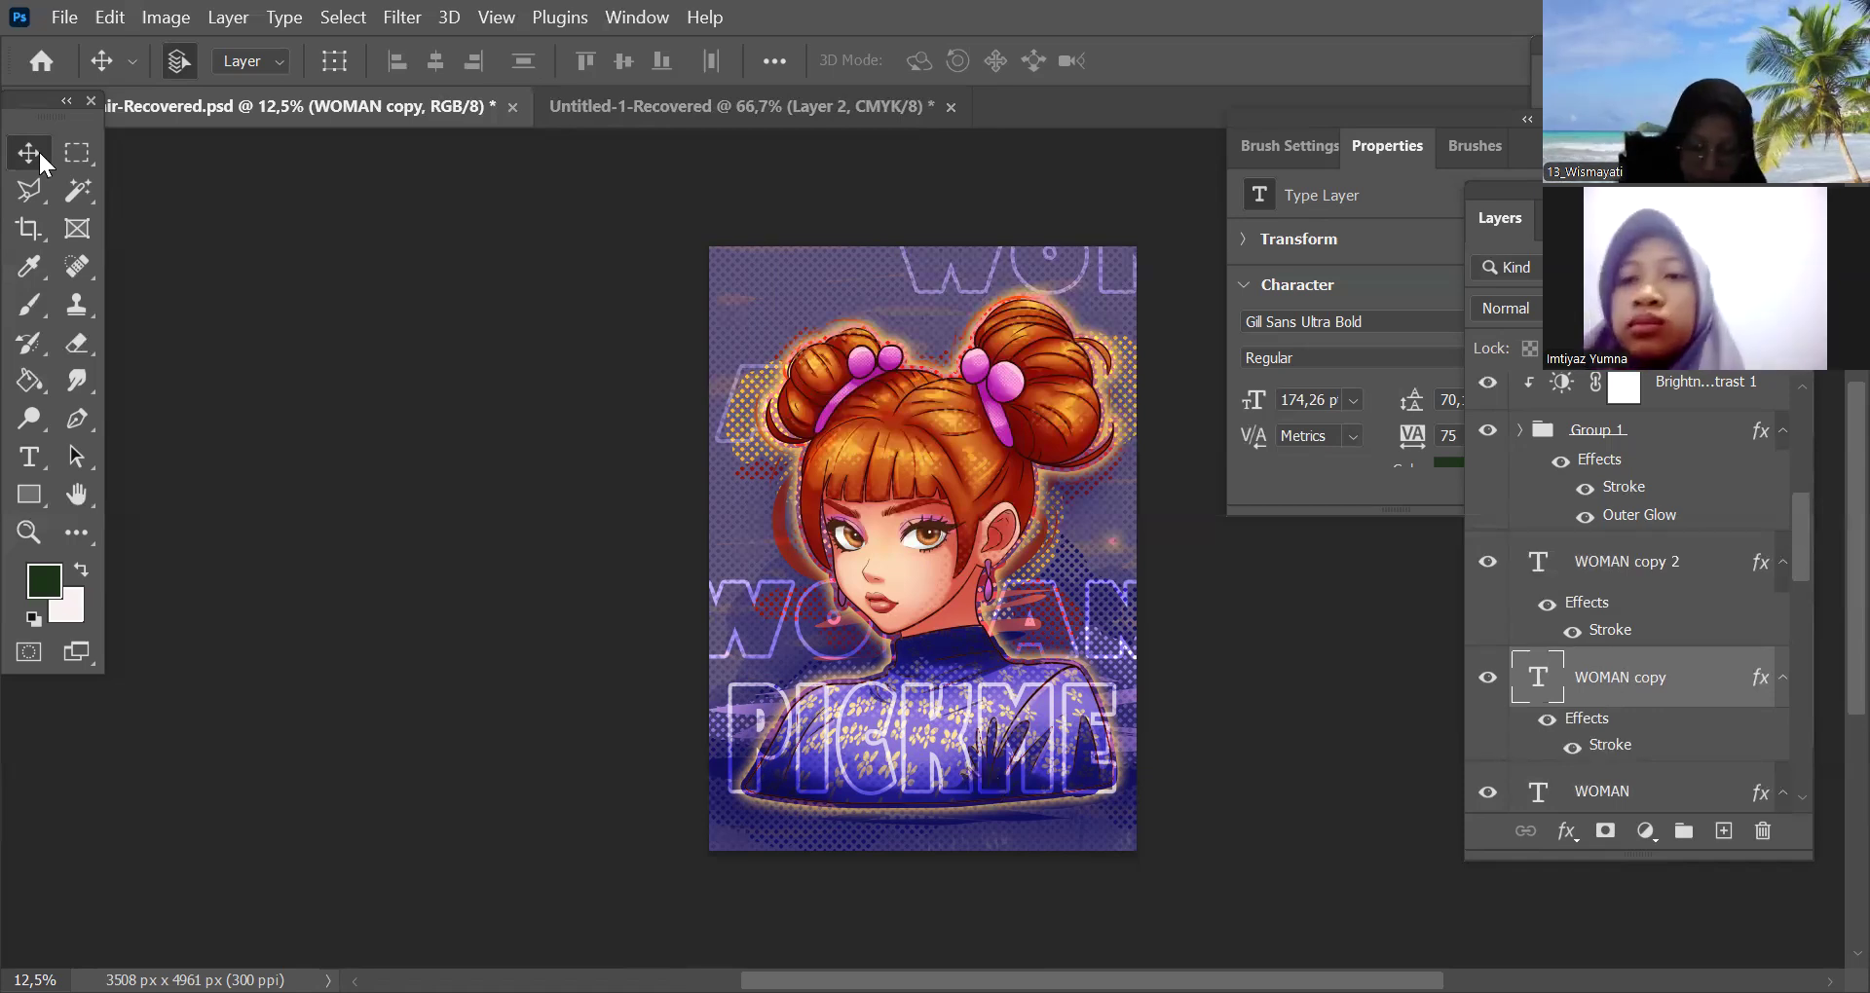
click(933, 789)
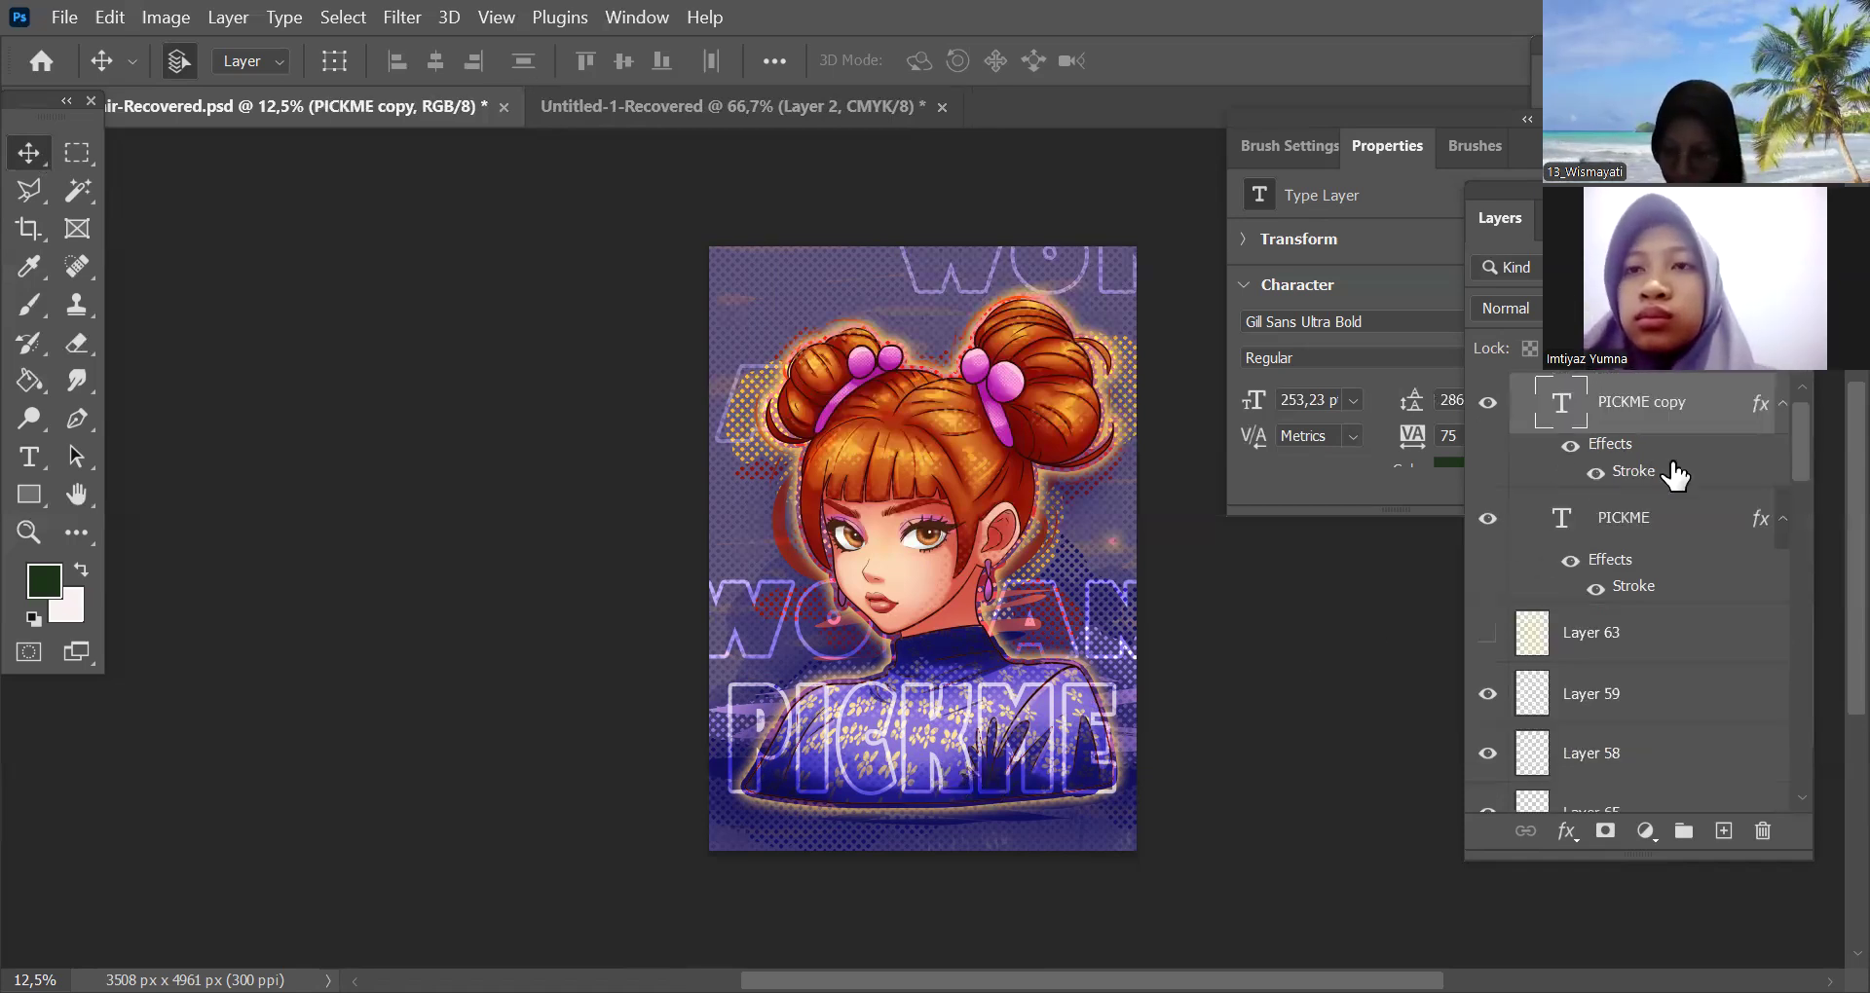
shift+click(1658, 550)
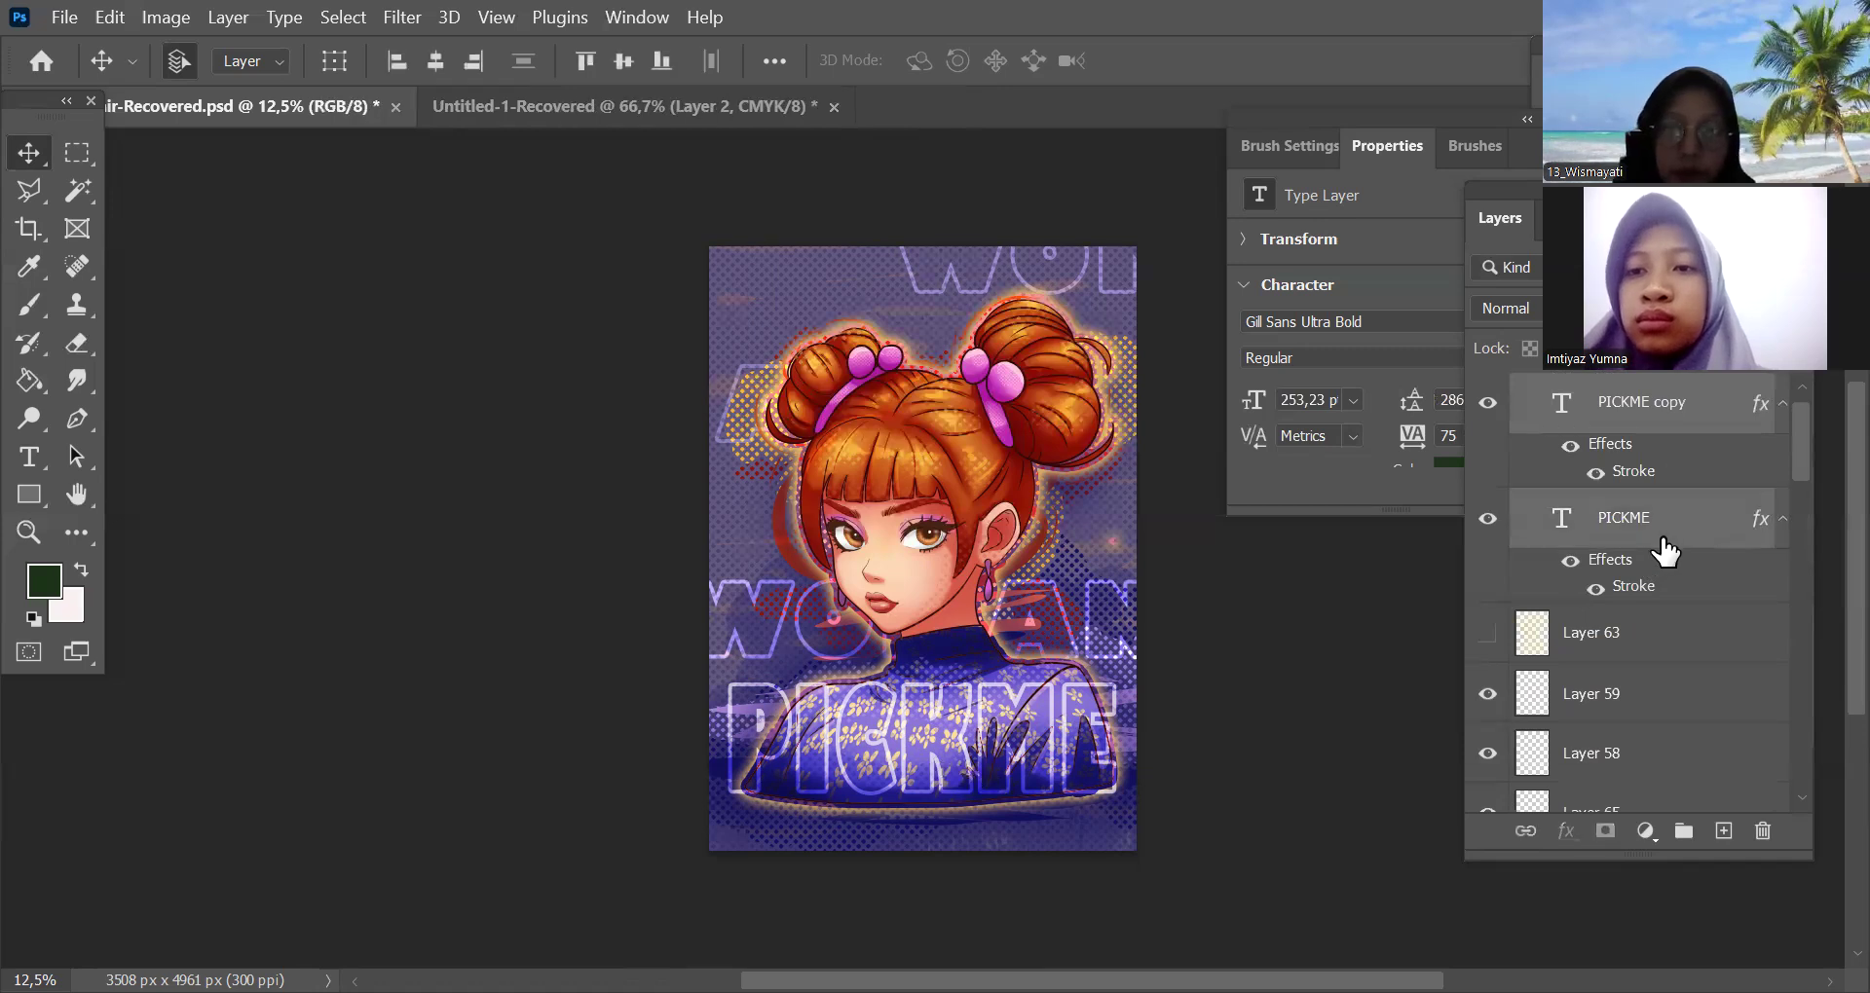
key(ctrl+t)
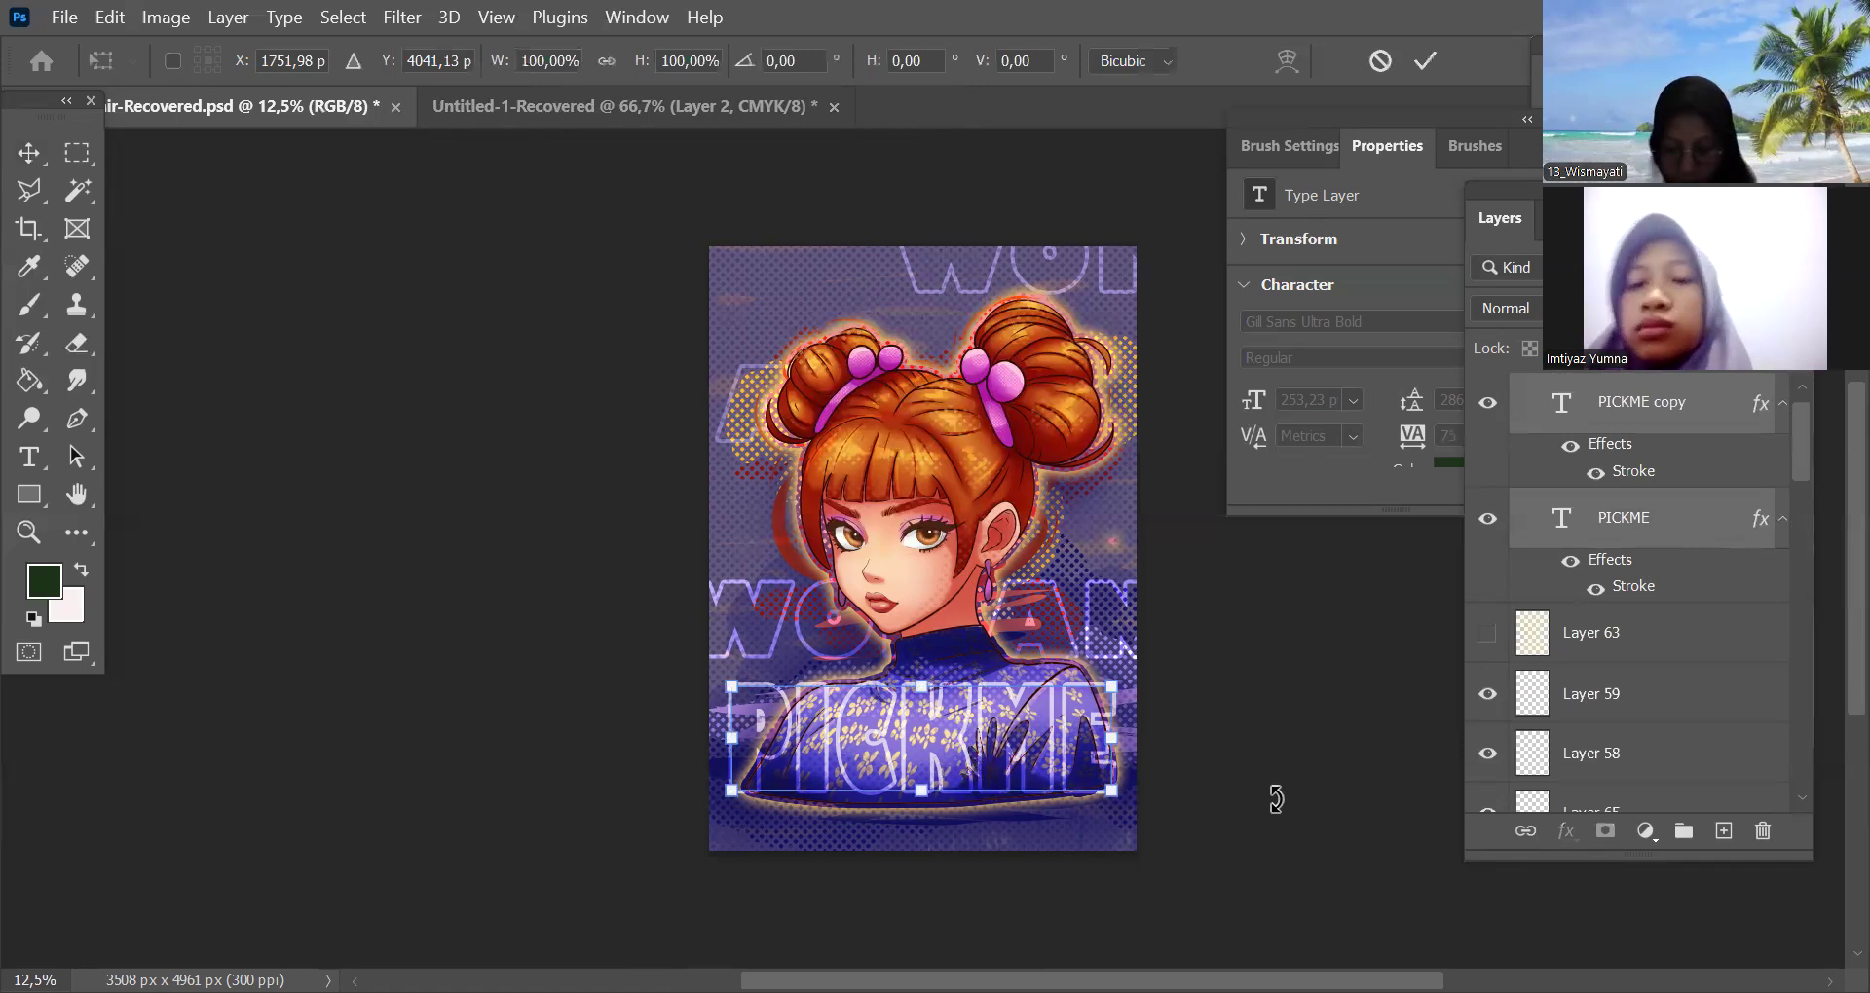
key(shift+Down)
key(shift+Down)
key(shift+Down)
key(shift+Down)
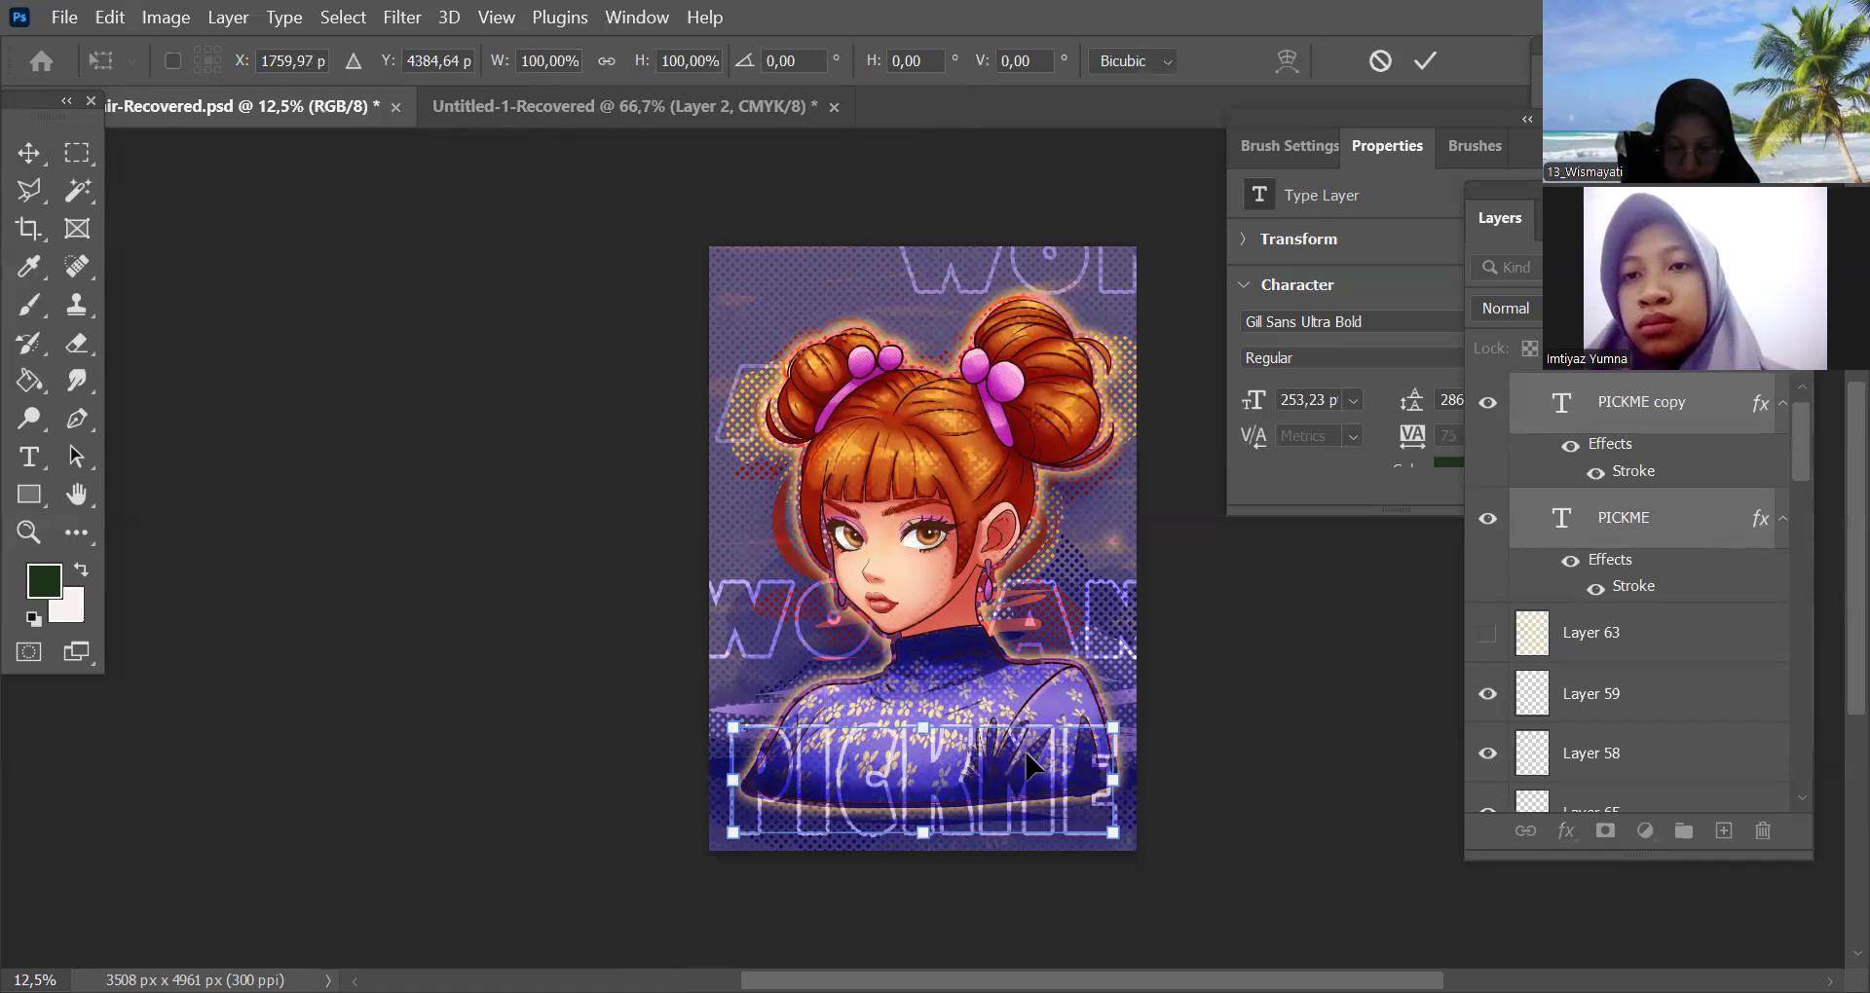
drag(1027, 764, 1034, 740)
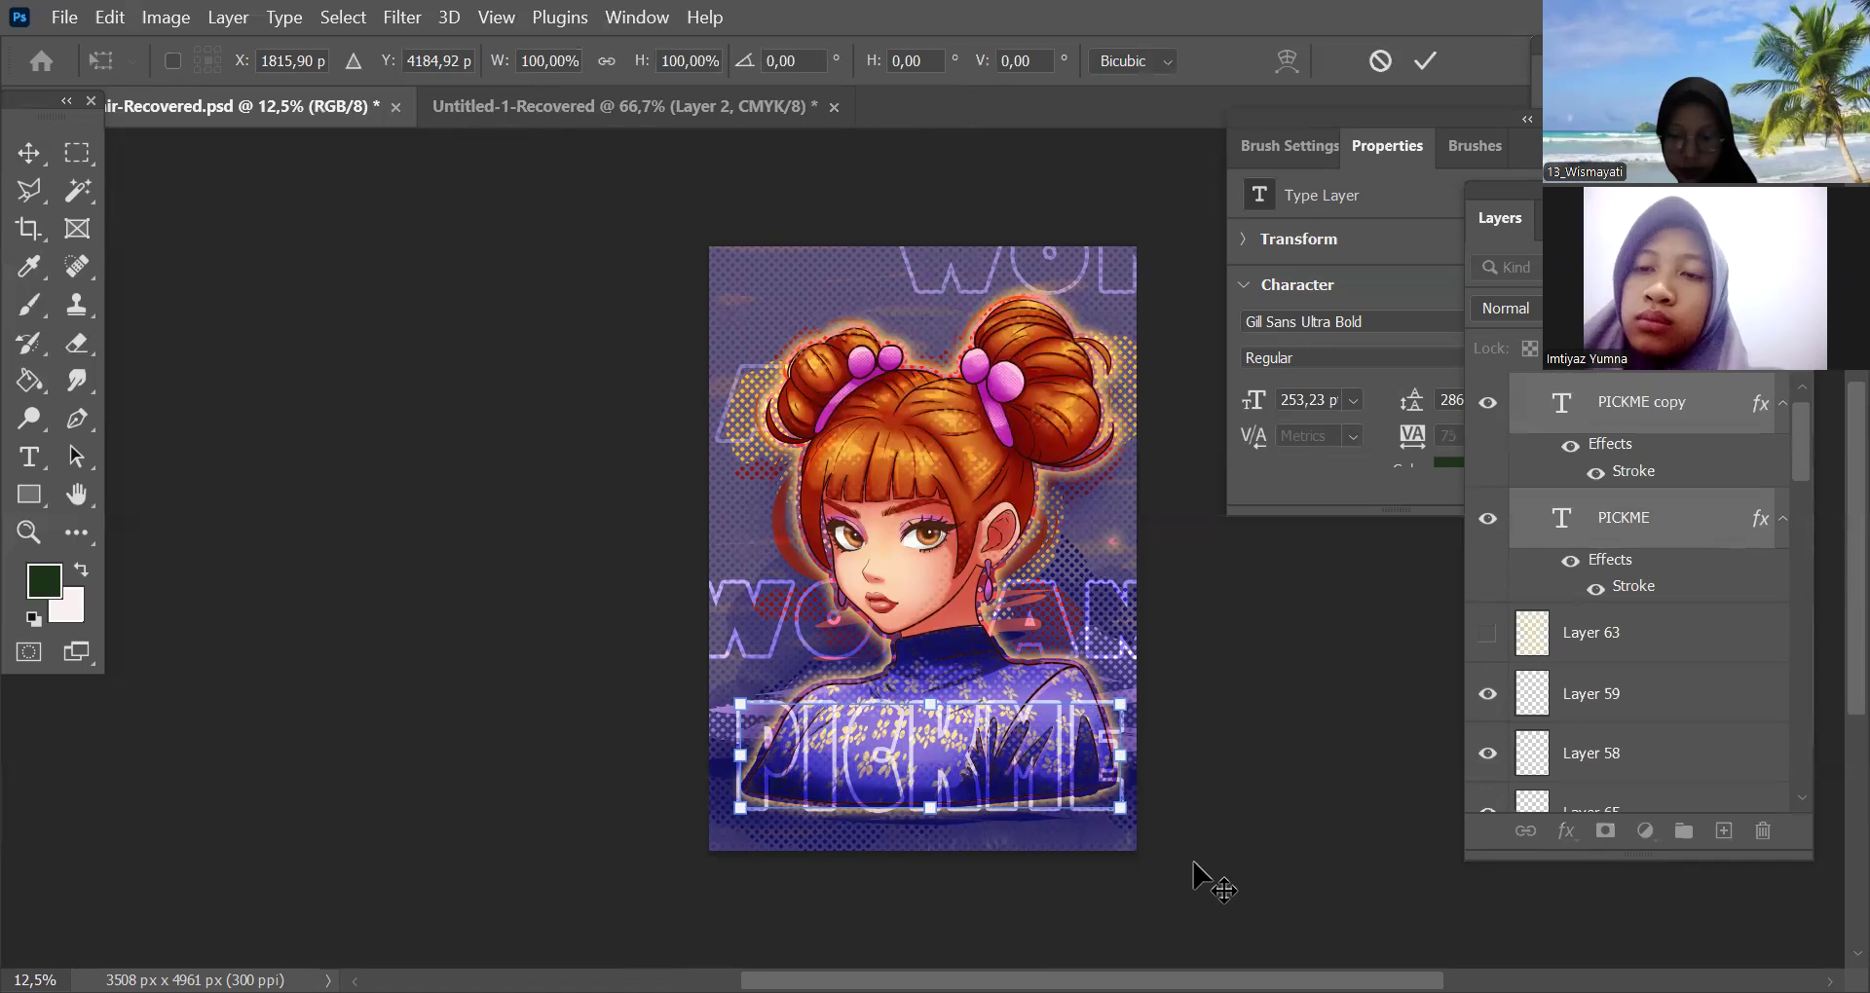
key(Return)
Export the artwork as a JPG named "kelas terakhir-Recovered OK" in the VENDOR PARAM folder
key(ctrl+minus)
drag(1214, 710, 1265, 764)
key(ctrl+plus)
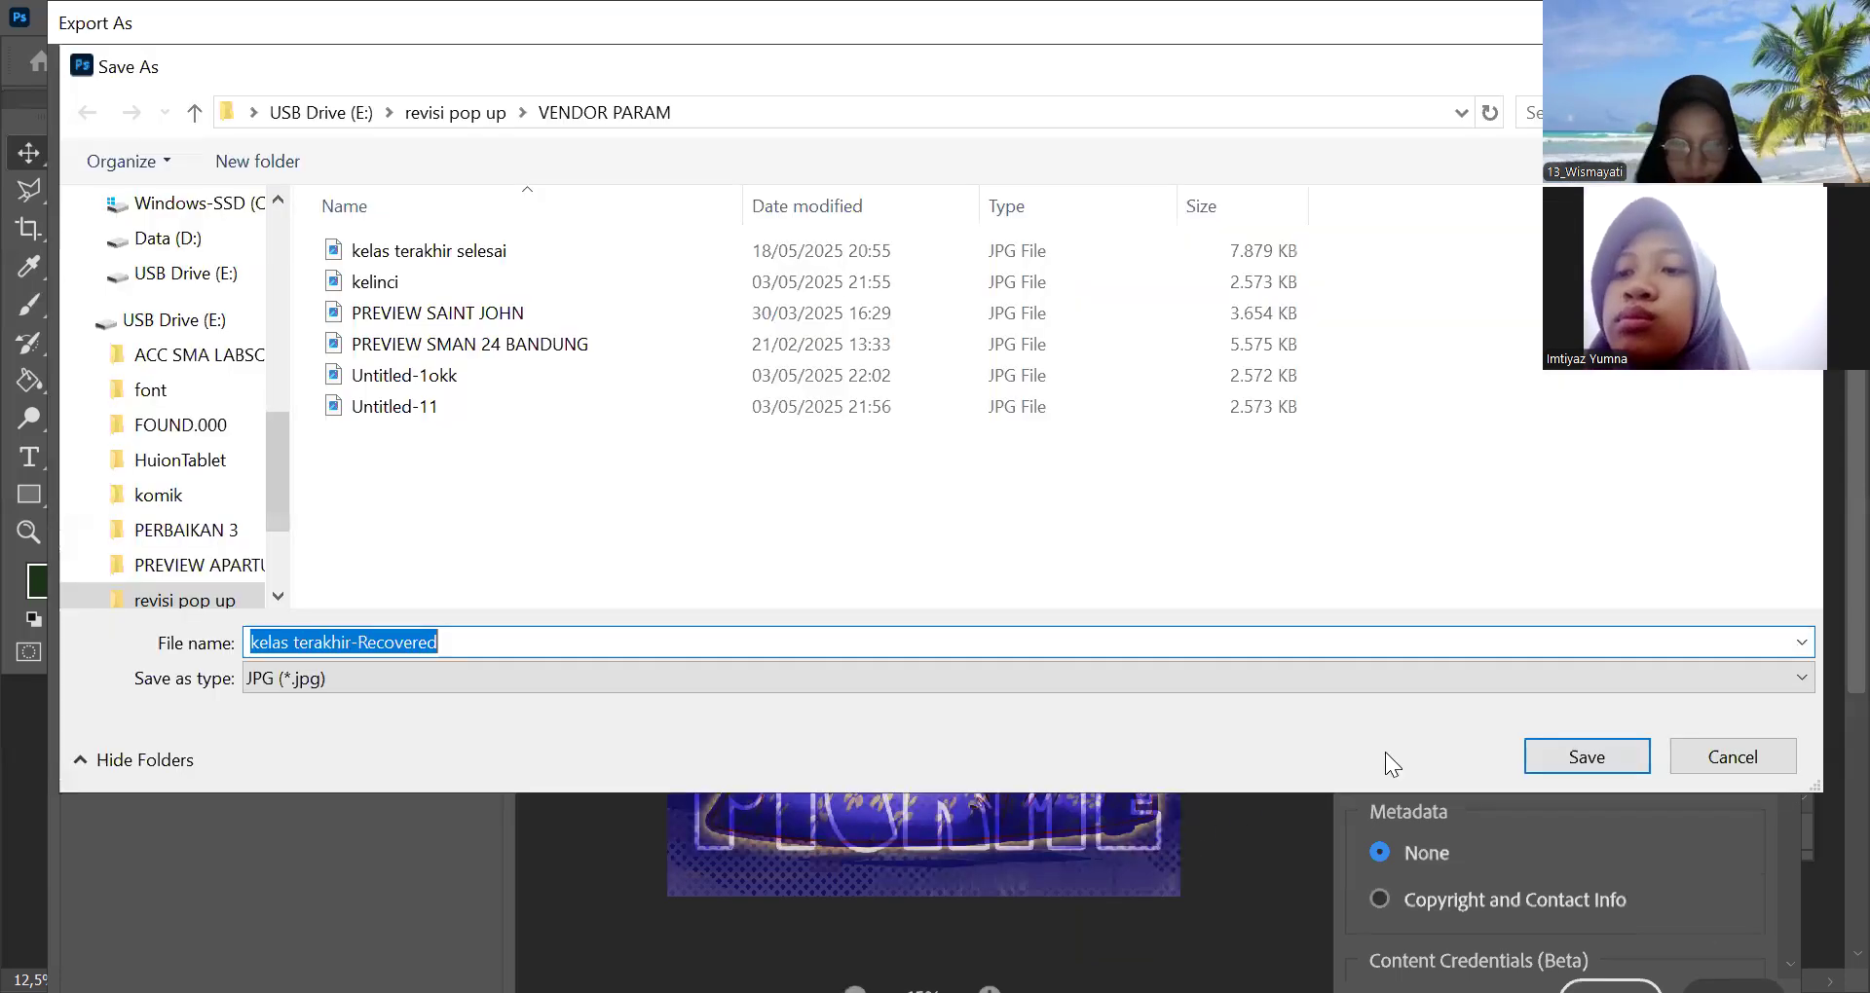
click(494, 642)
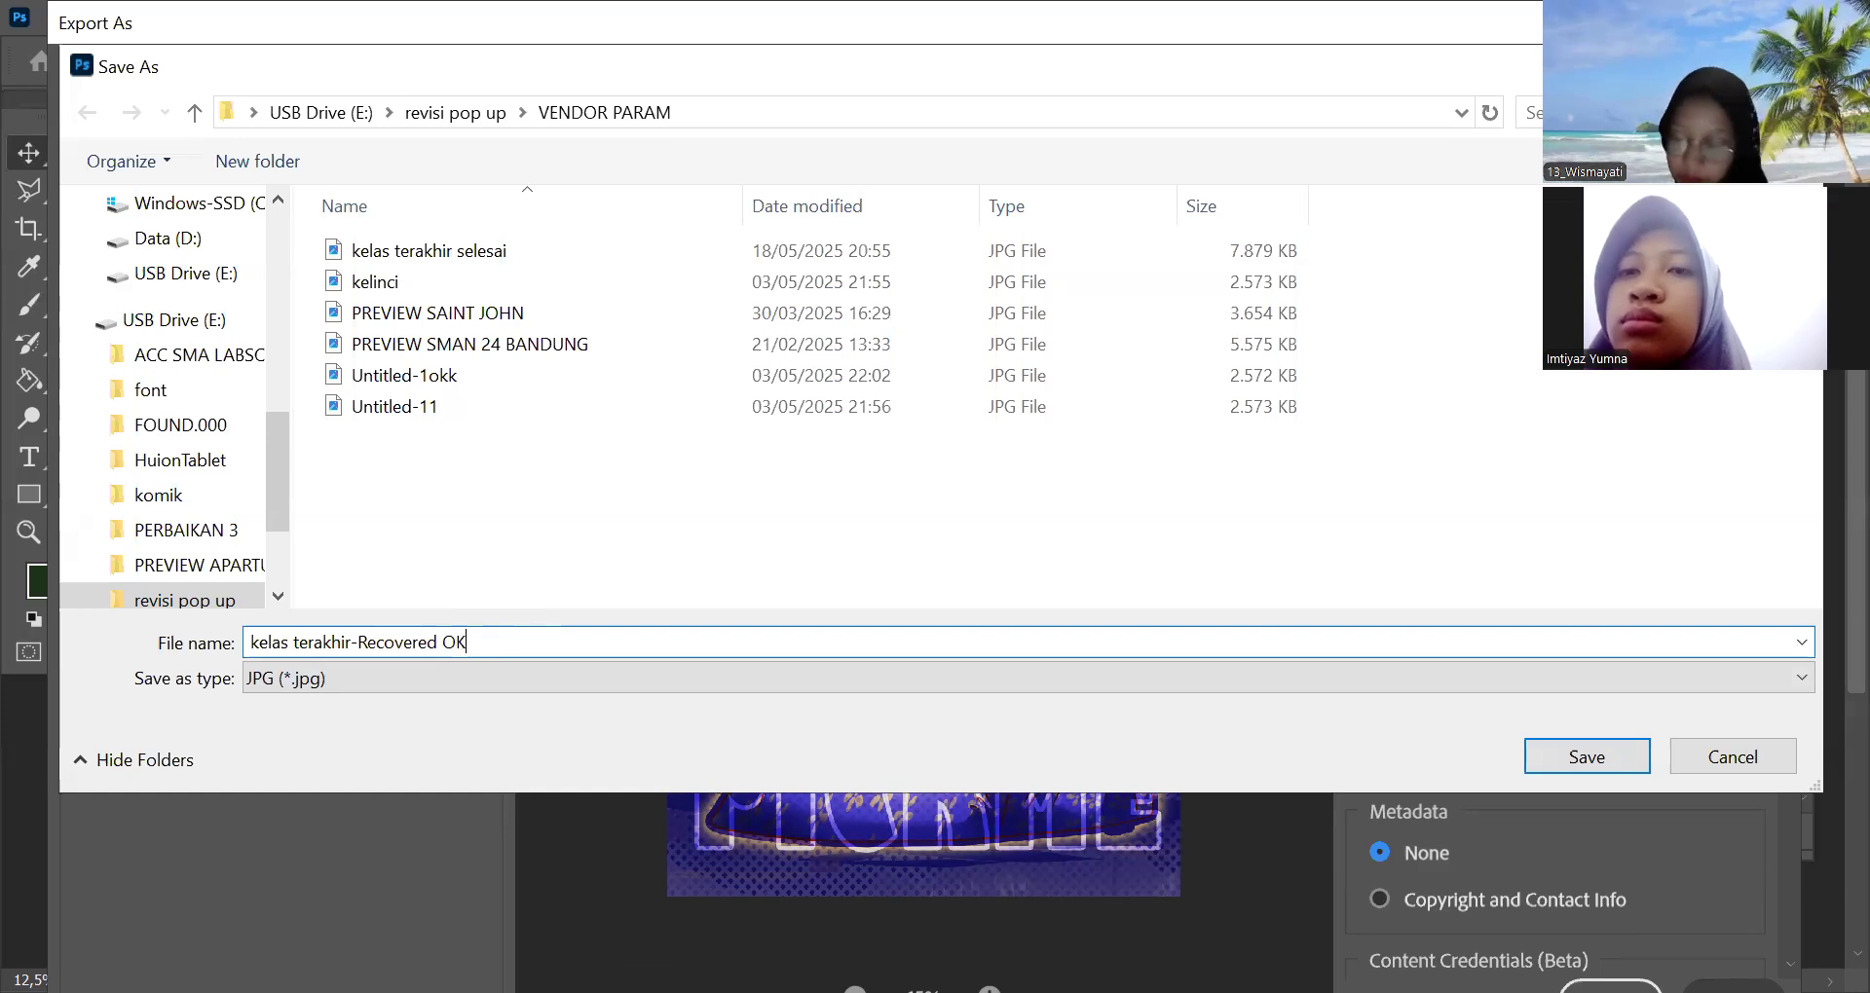
click(1605, 762)
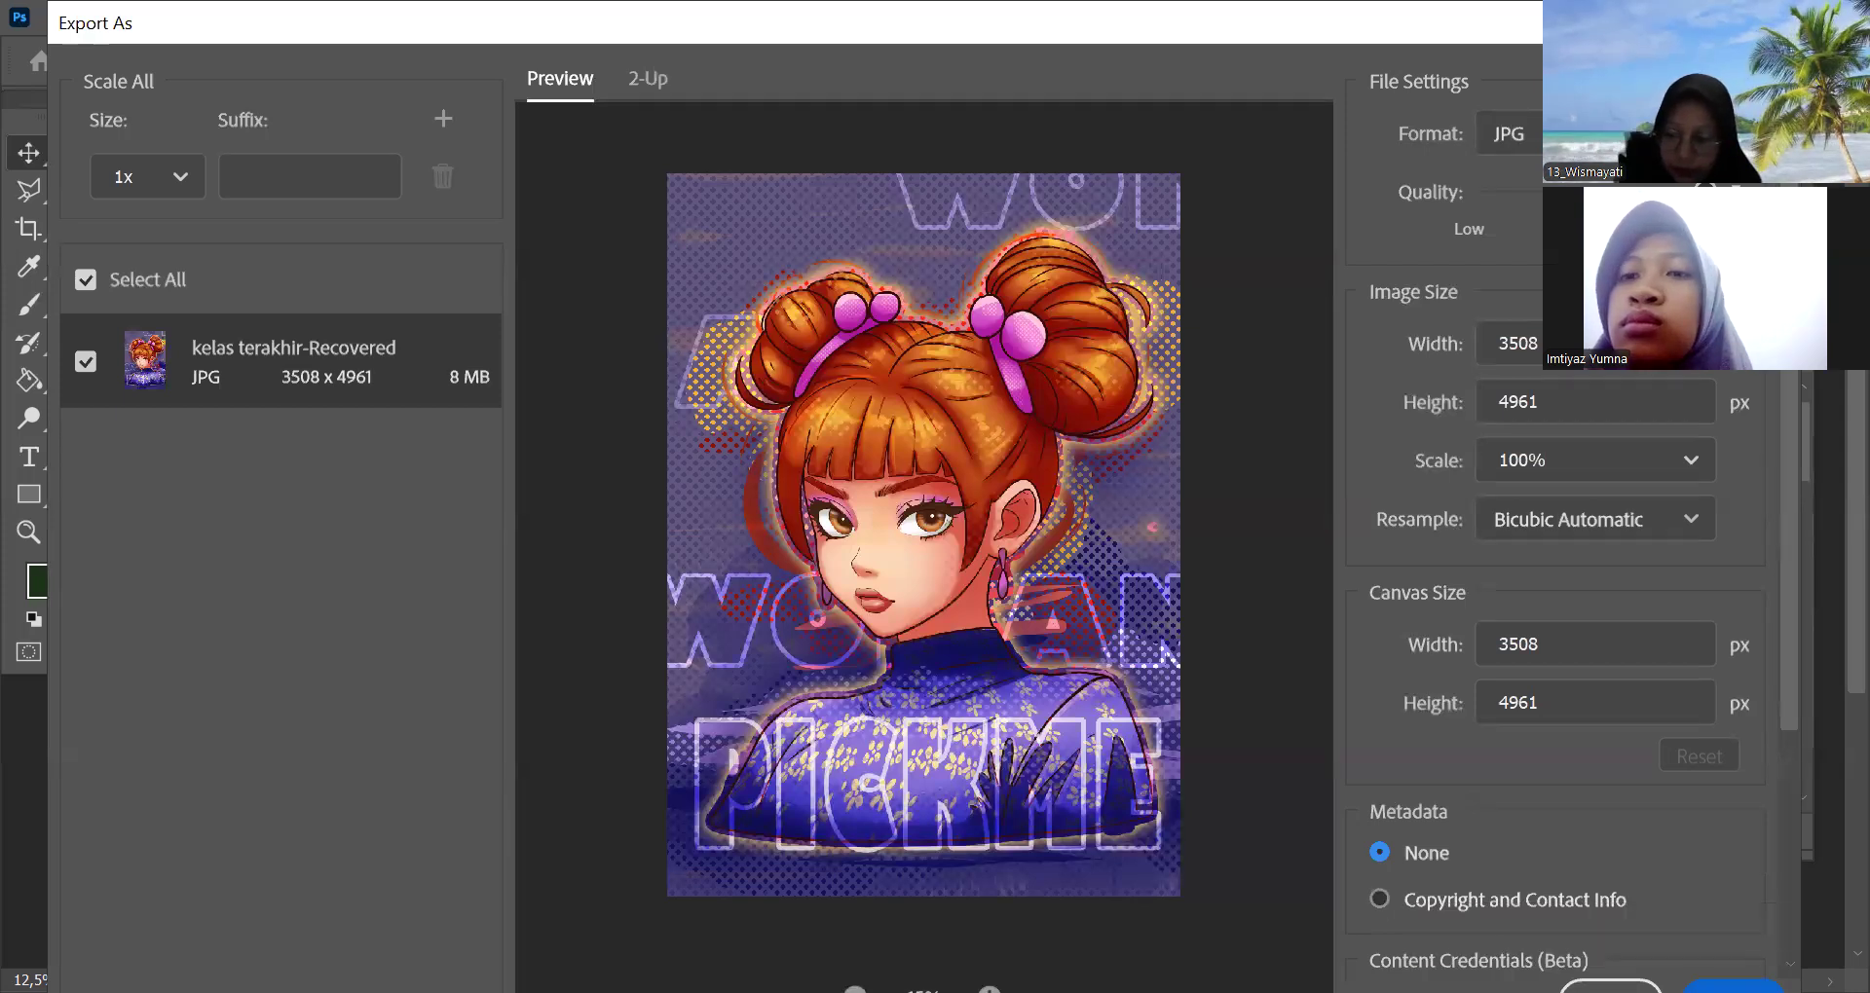
key(Escape)
key(ctrl+plus)
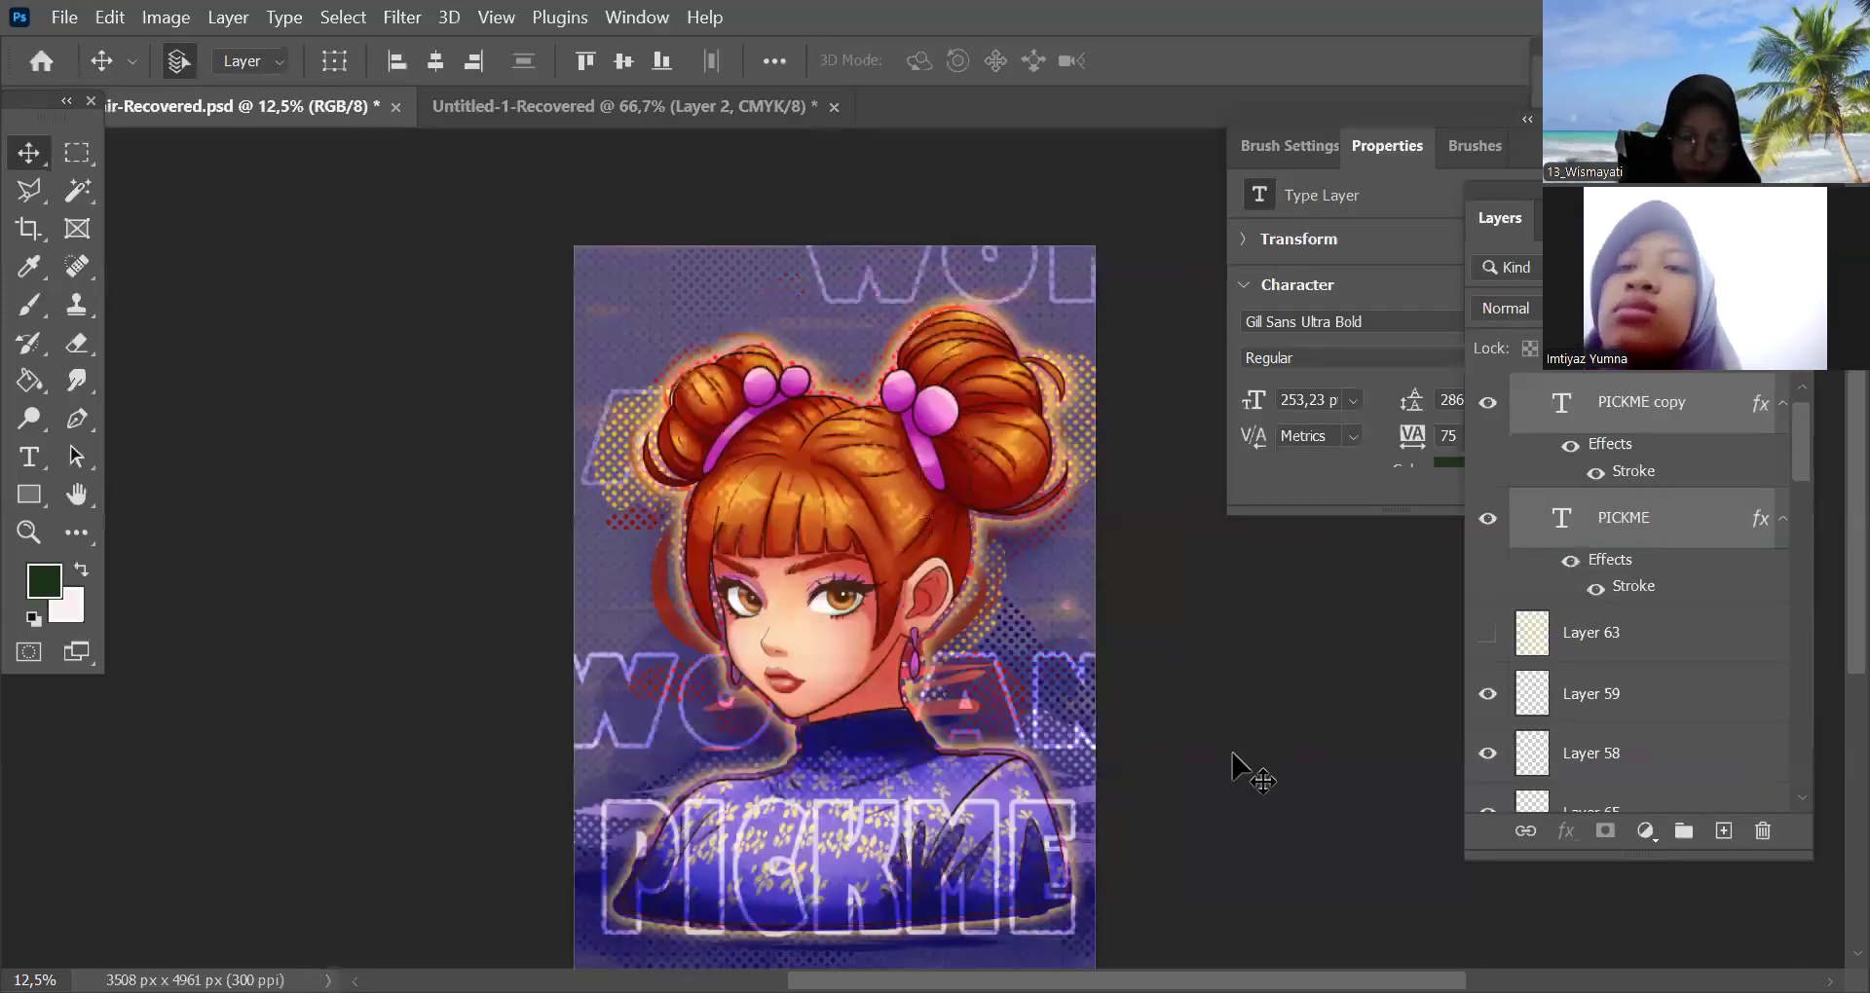
scroll(1276, 740, down, 2)
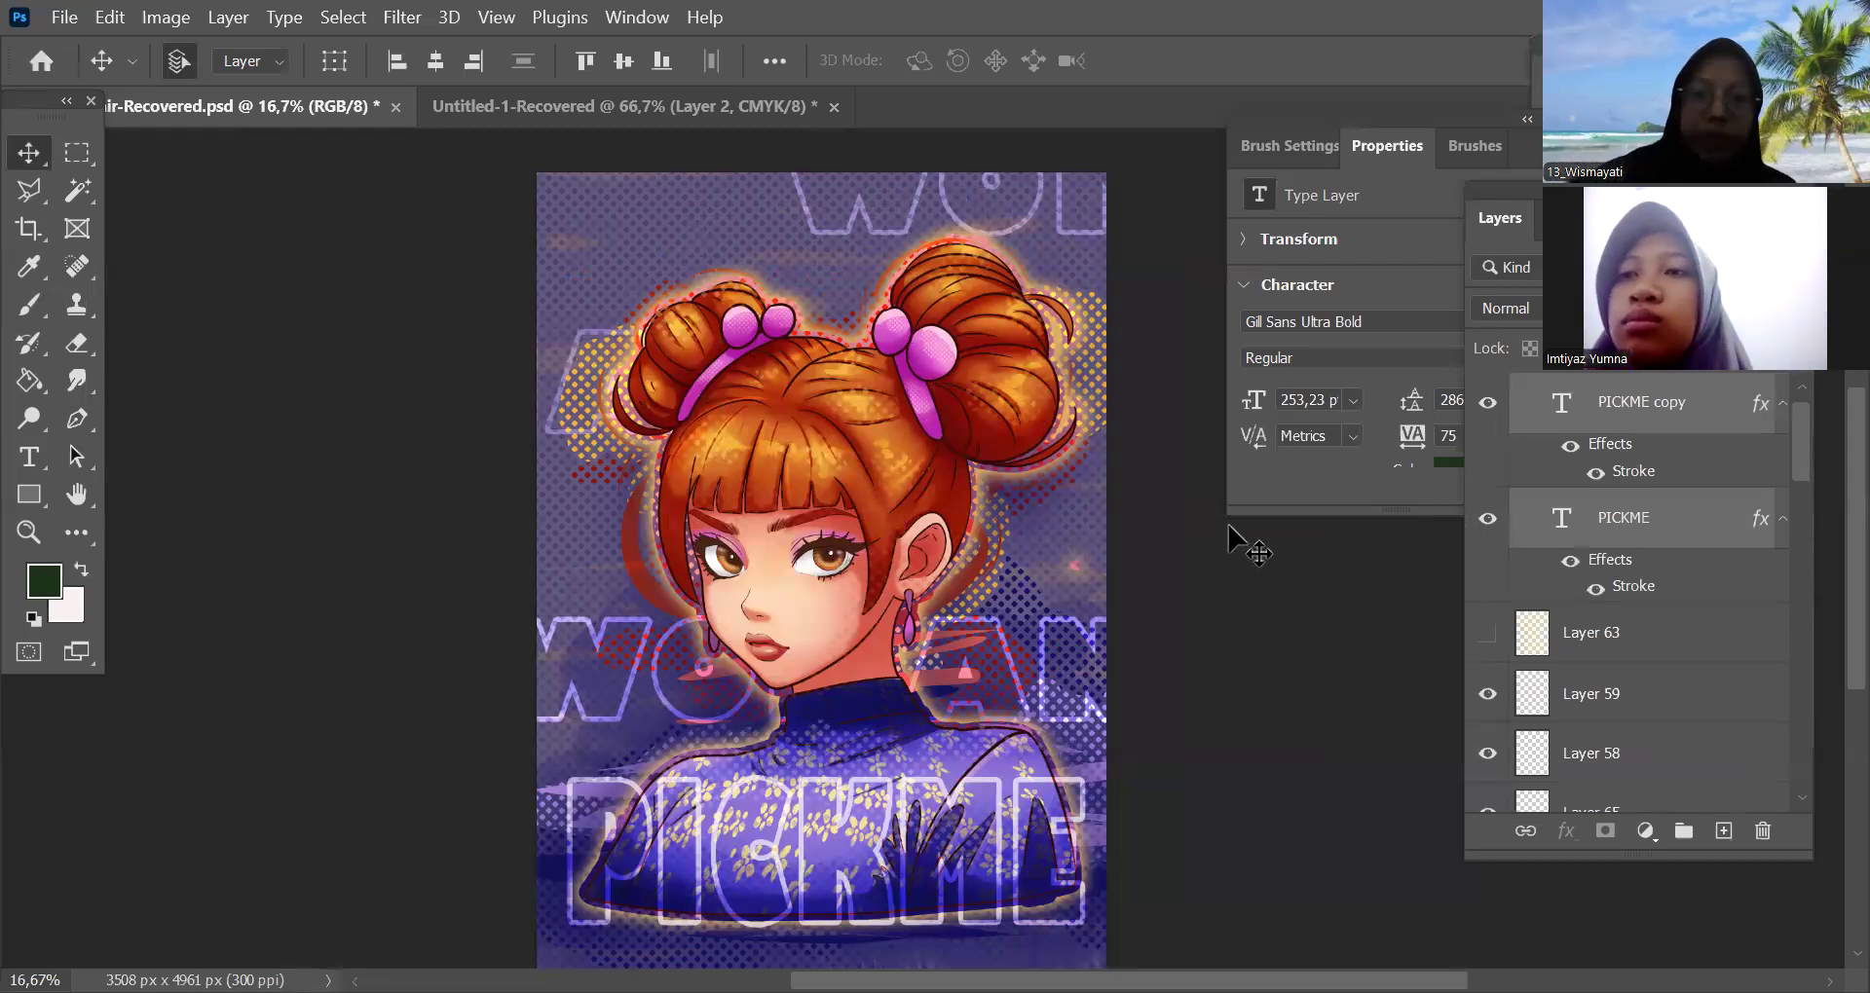
Hide the grid in the Untitled-1-Recovered document and toggle Layer 2 off and on to compare the fill
key(ctrl+Tab)
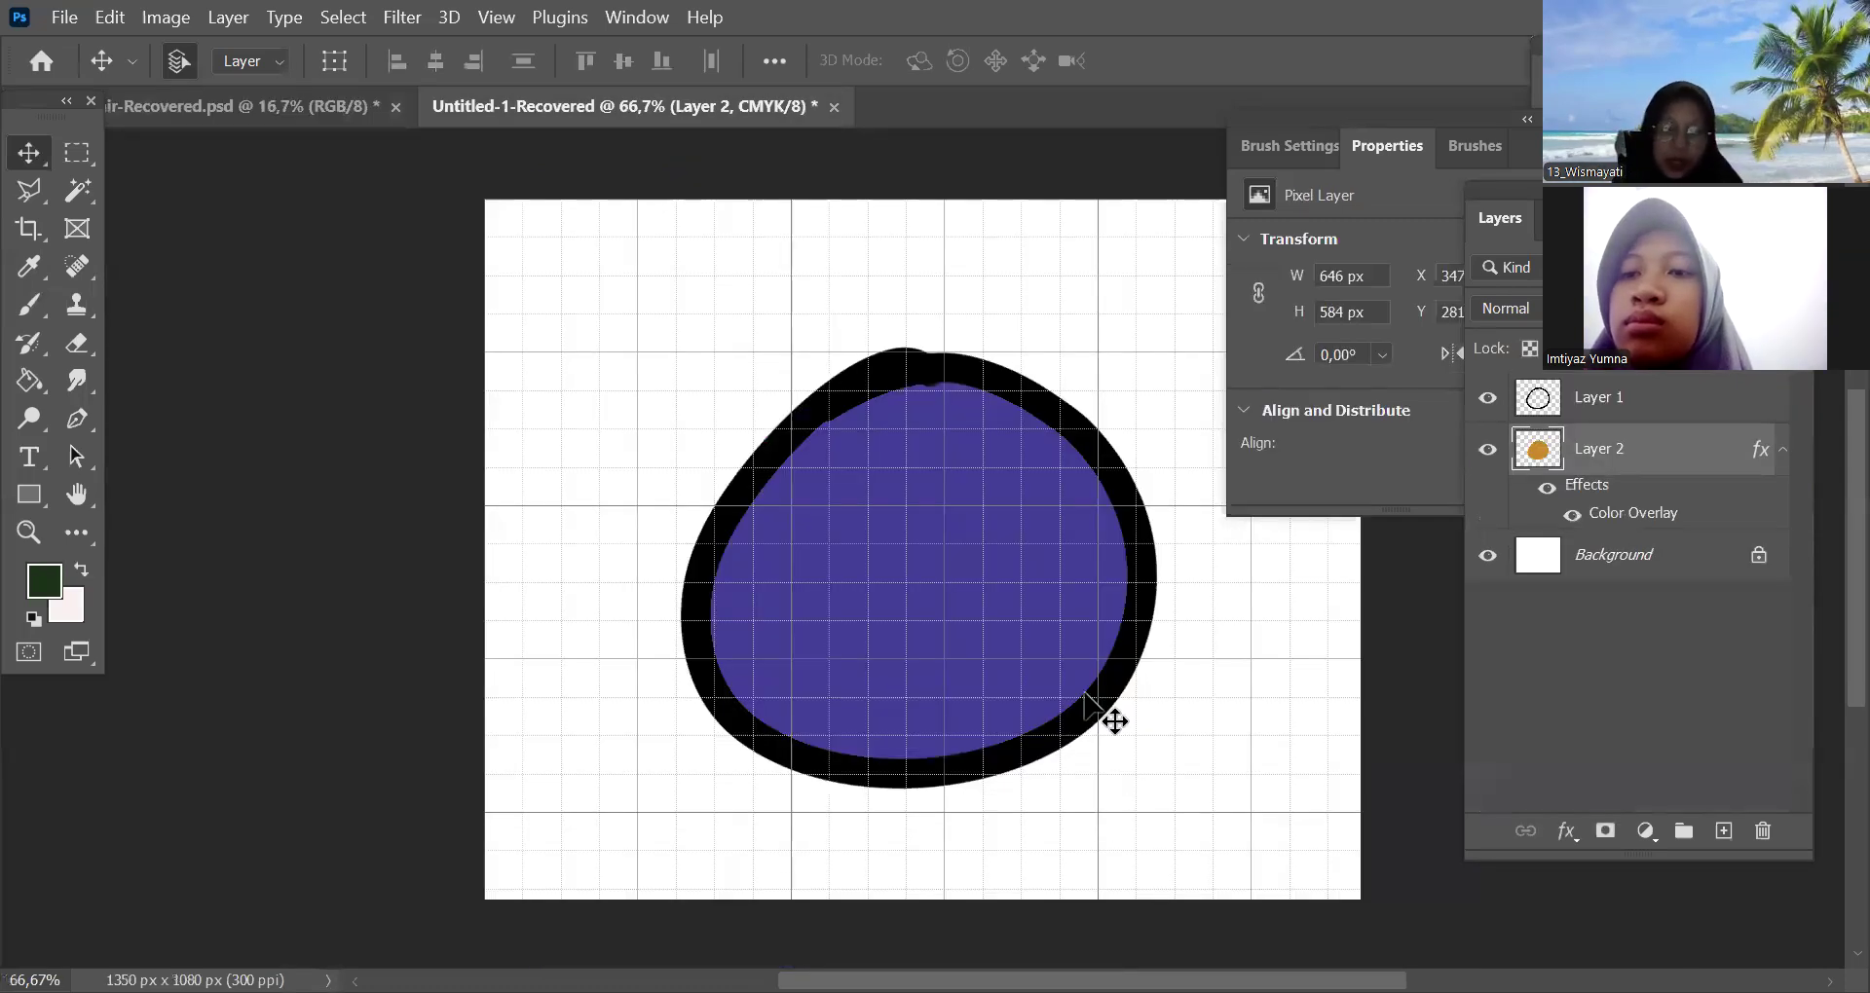
click(497, 18)
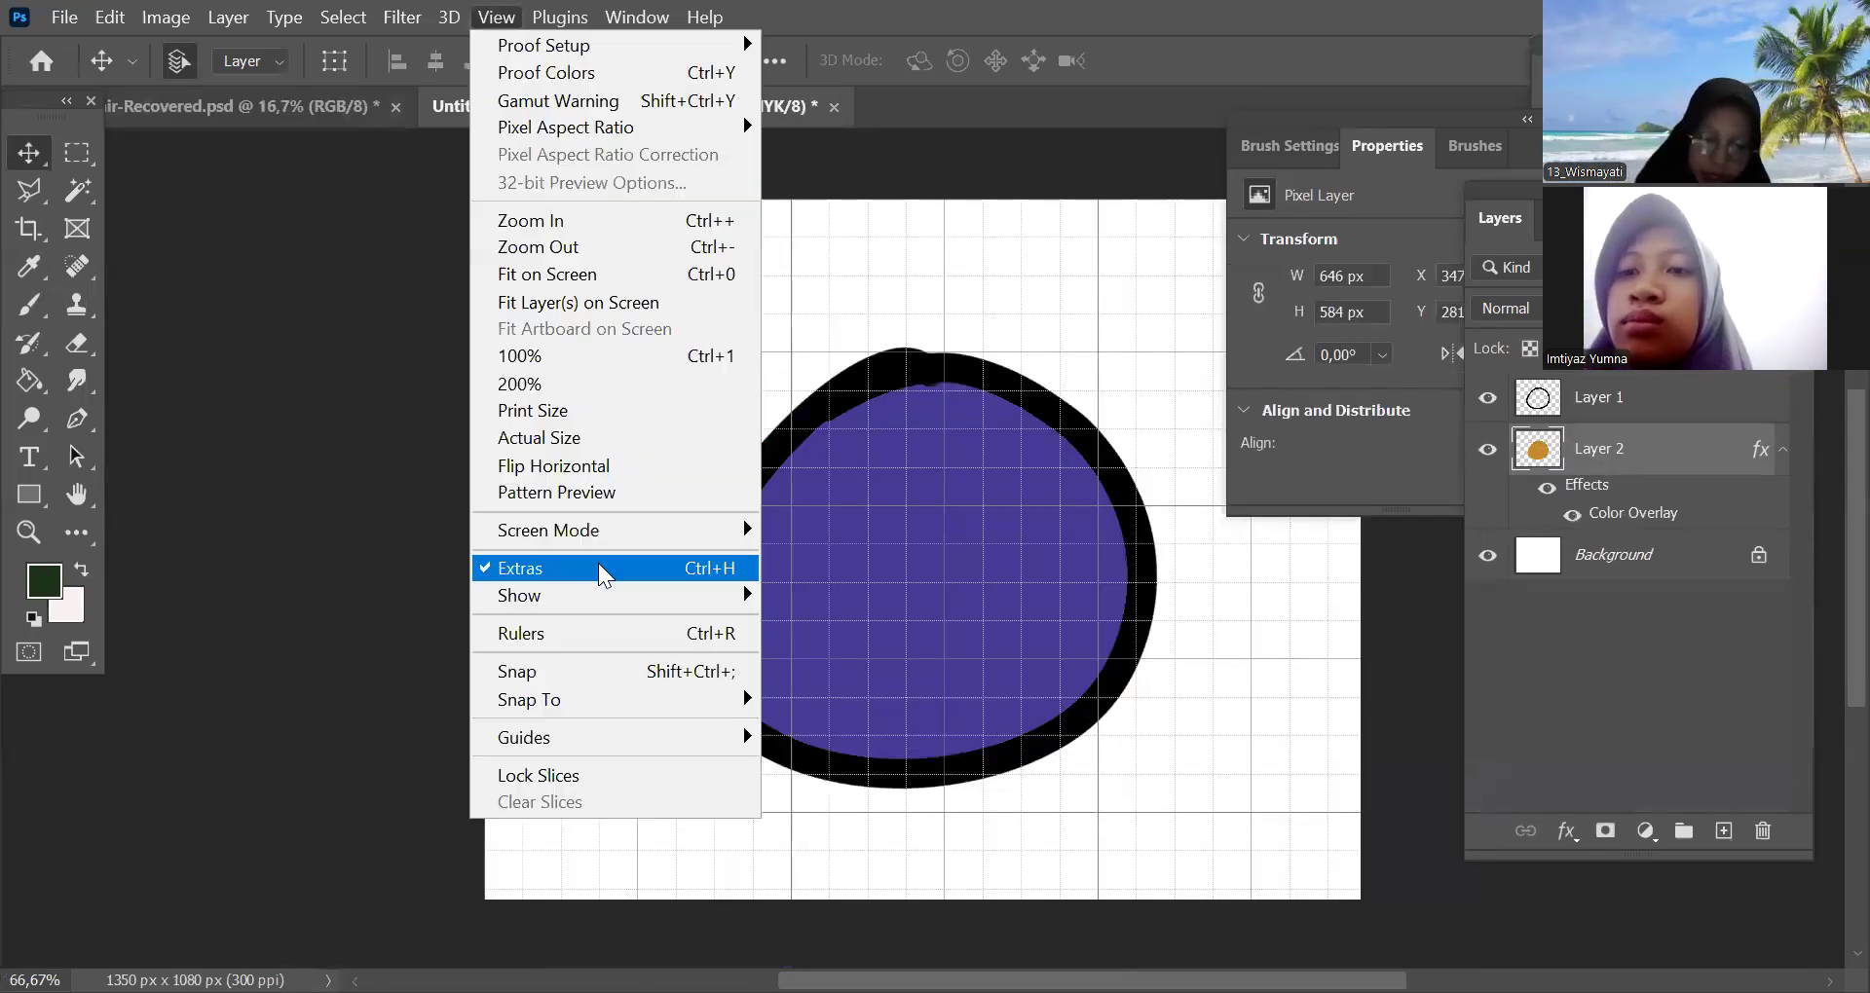
click(598, 570)
click(1488, 454)
click(1489, 455)
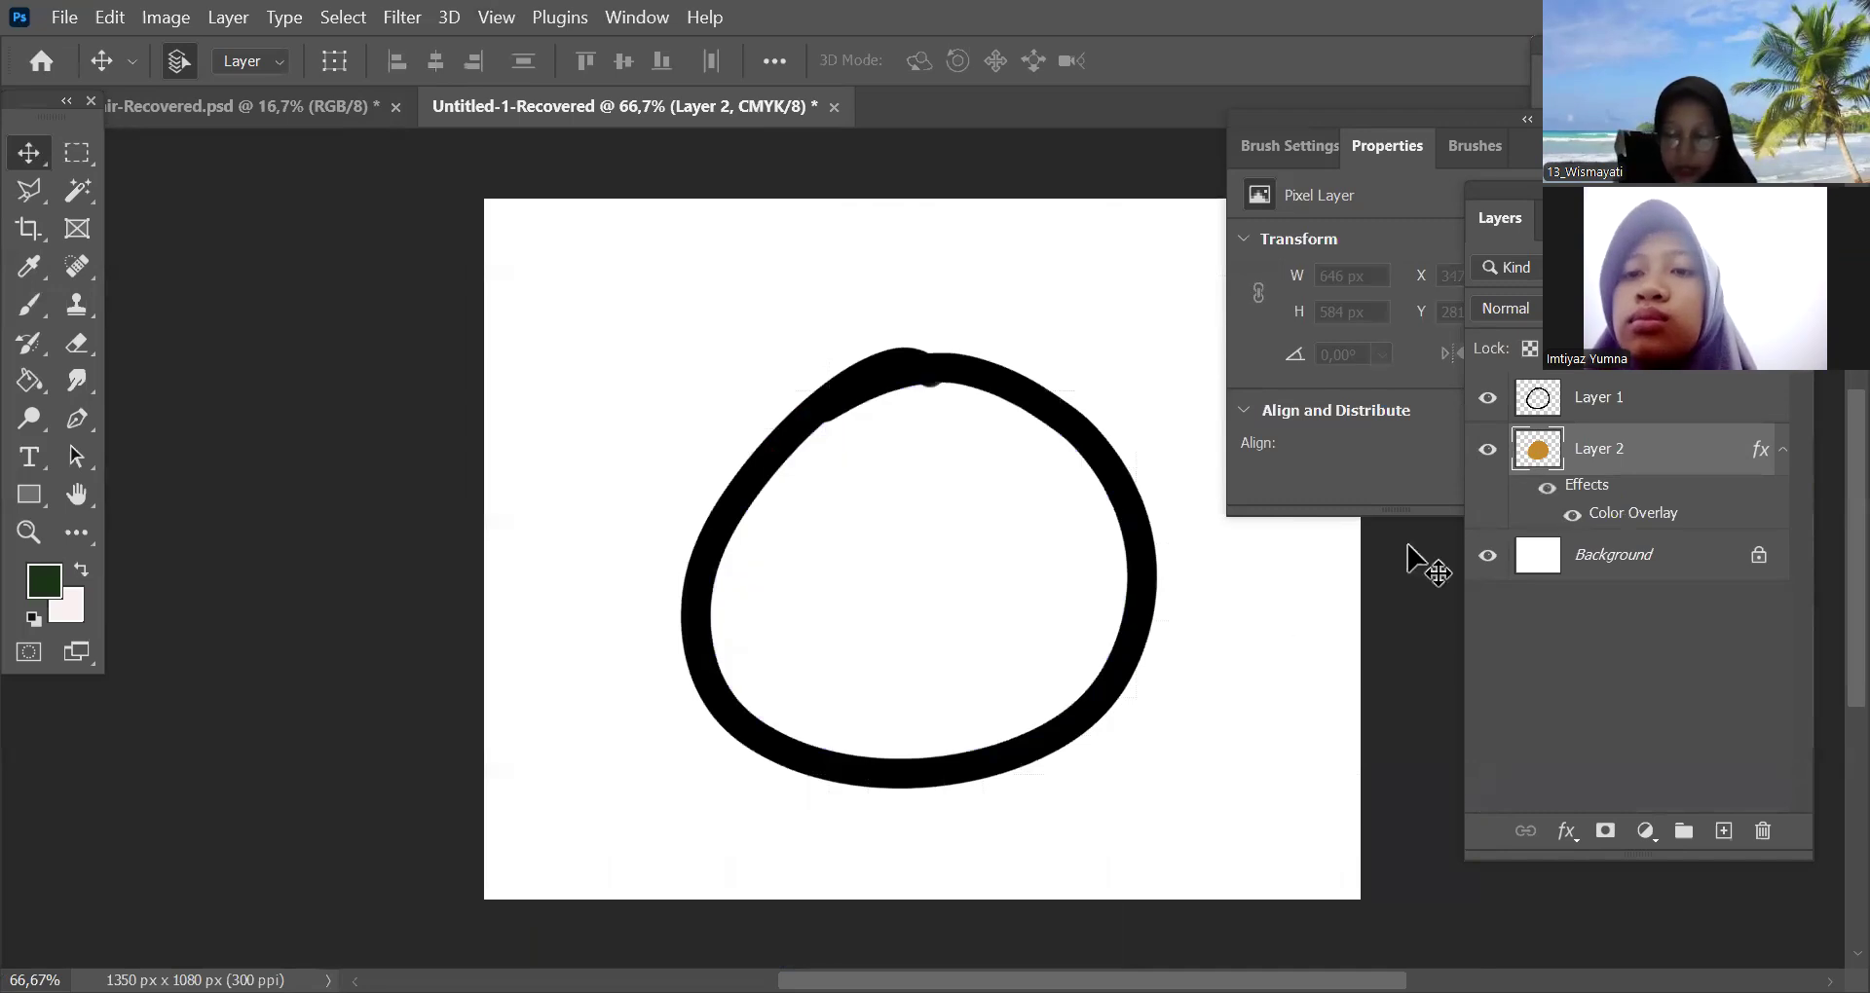
click(1488, 451)
click(1488, 451)
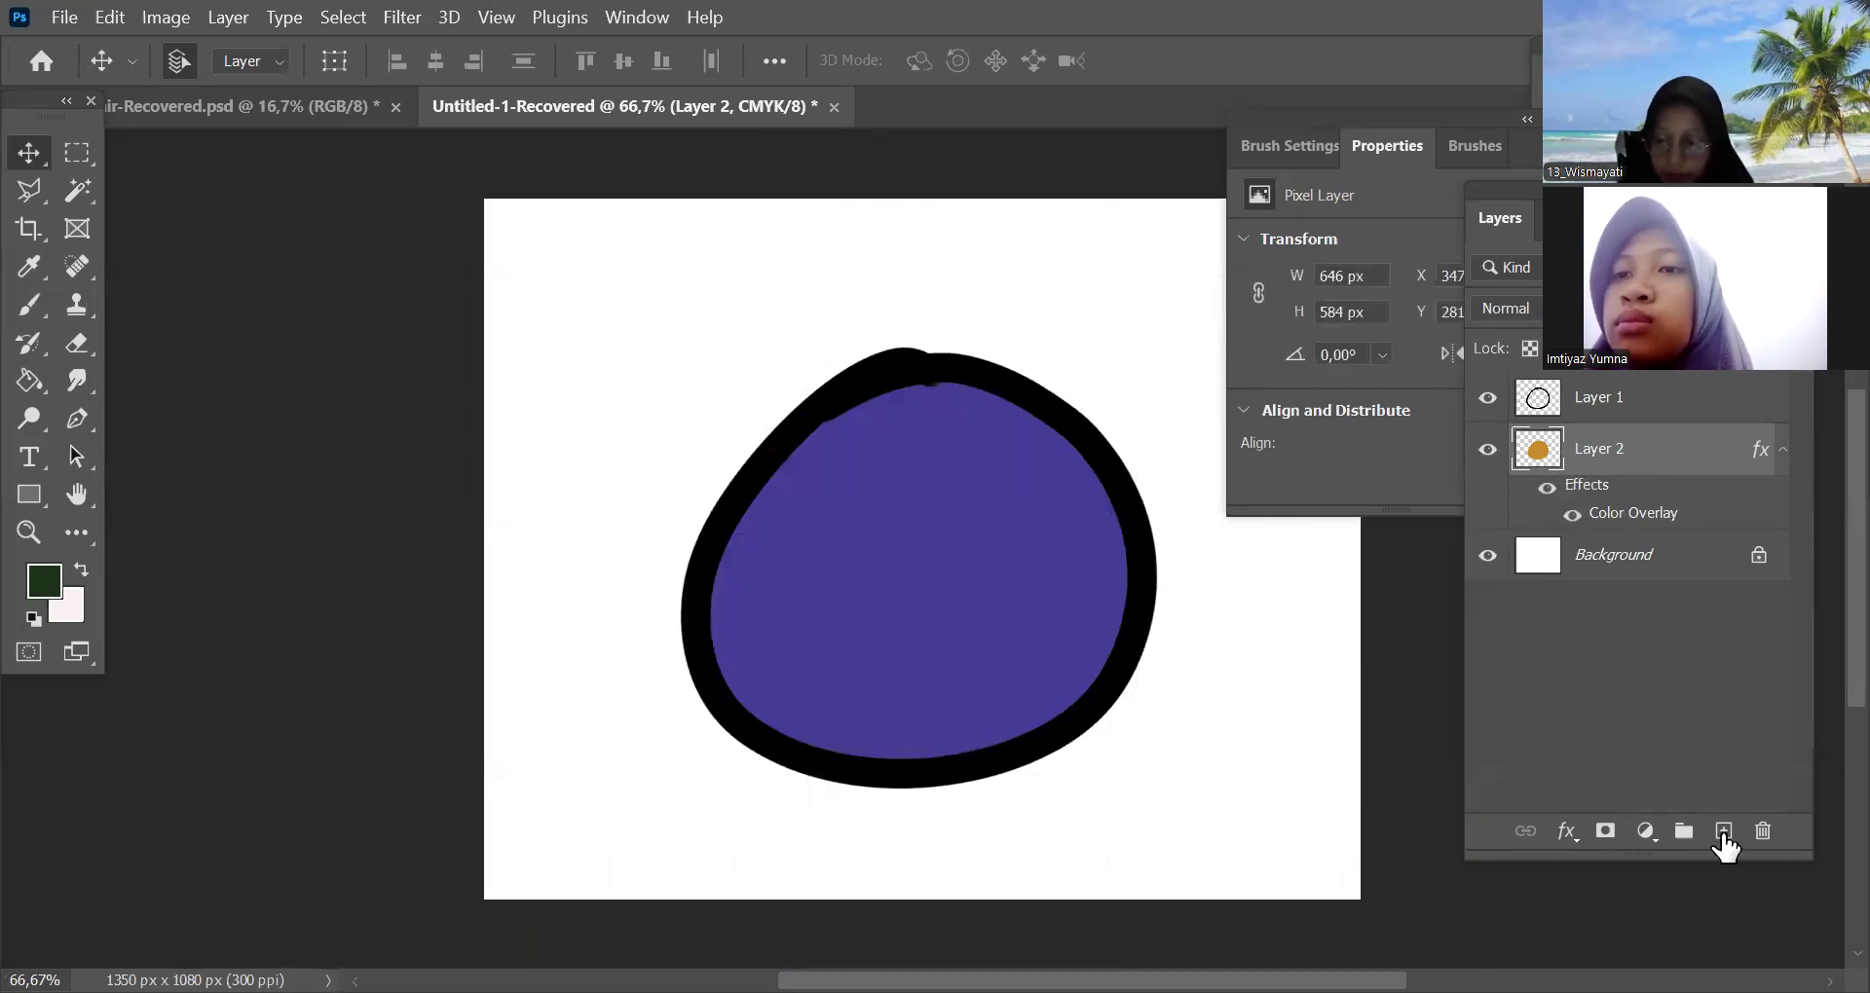
Add an empty layer above Layer 2, hide Layers 1, 2 and 3, and create another empty layer on top
click(1723, 832)
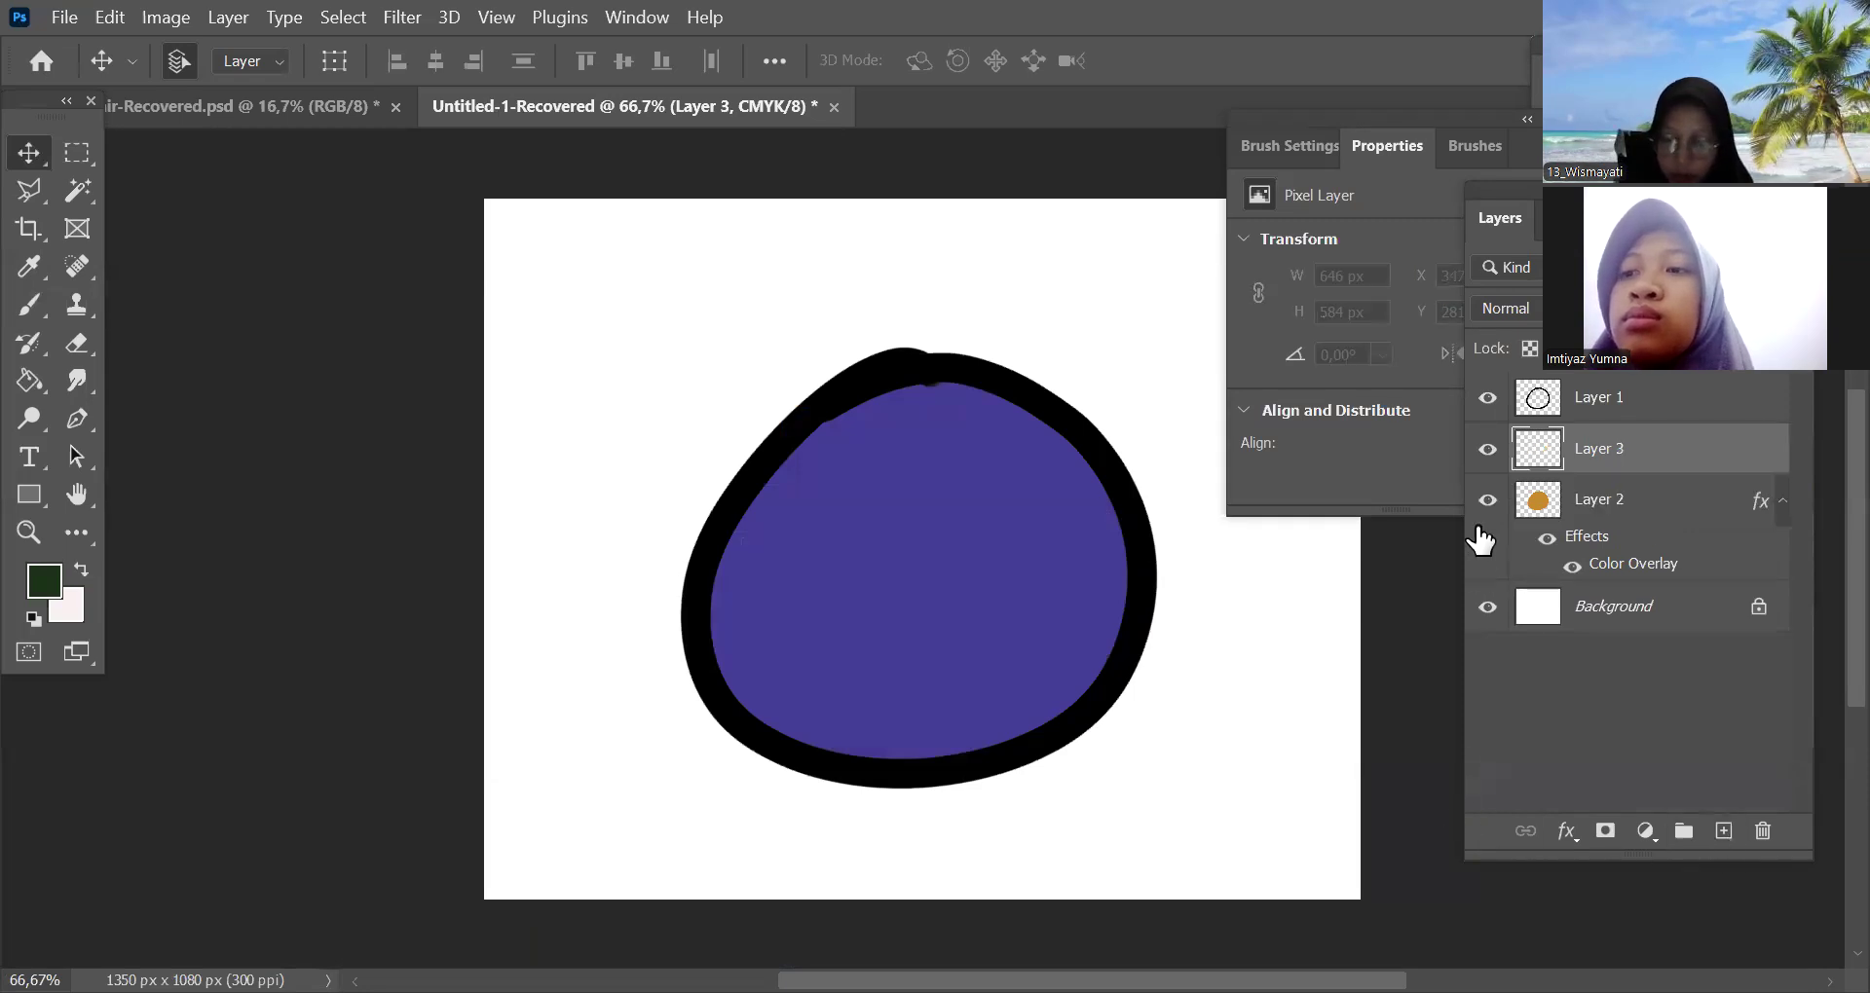
click(1488, 502)
click(1487, 449)
click(1607, 405)
click(1488, 397)
click(1723, 833)
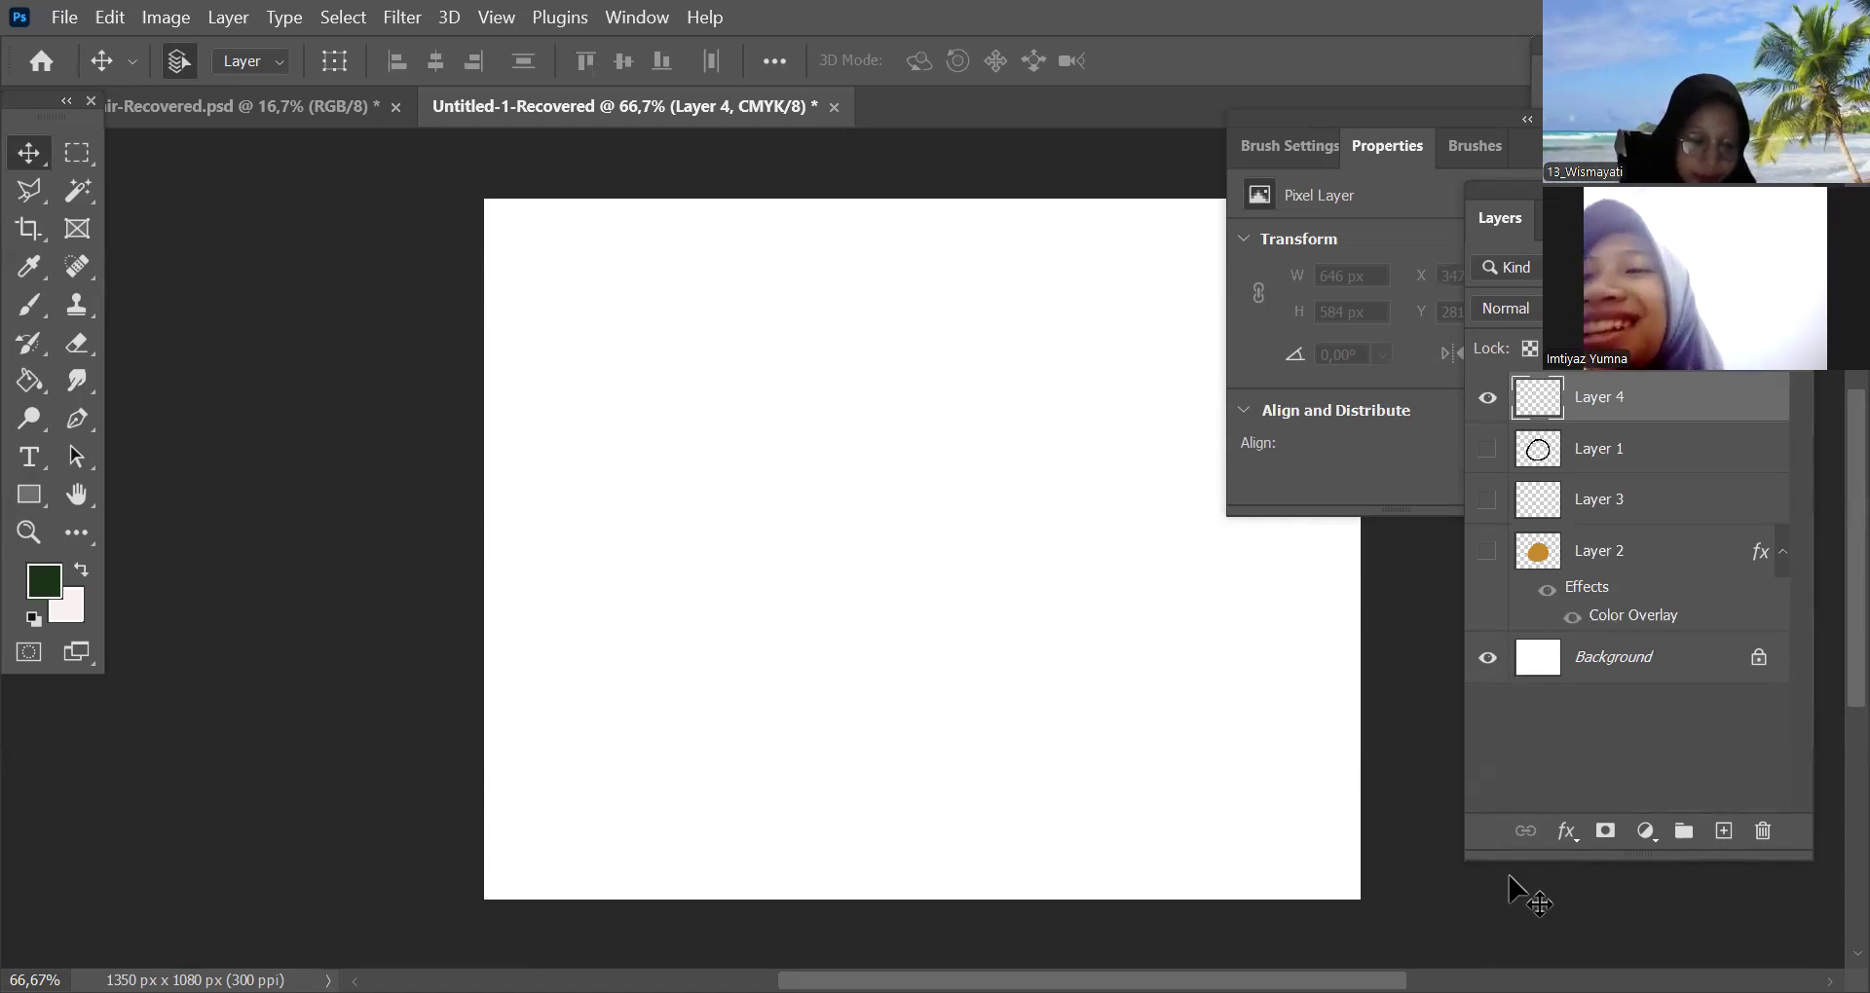
Activate the Brush tool and open its paint symmetry options
key(b)
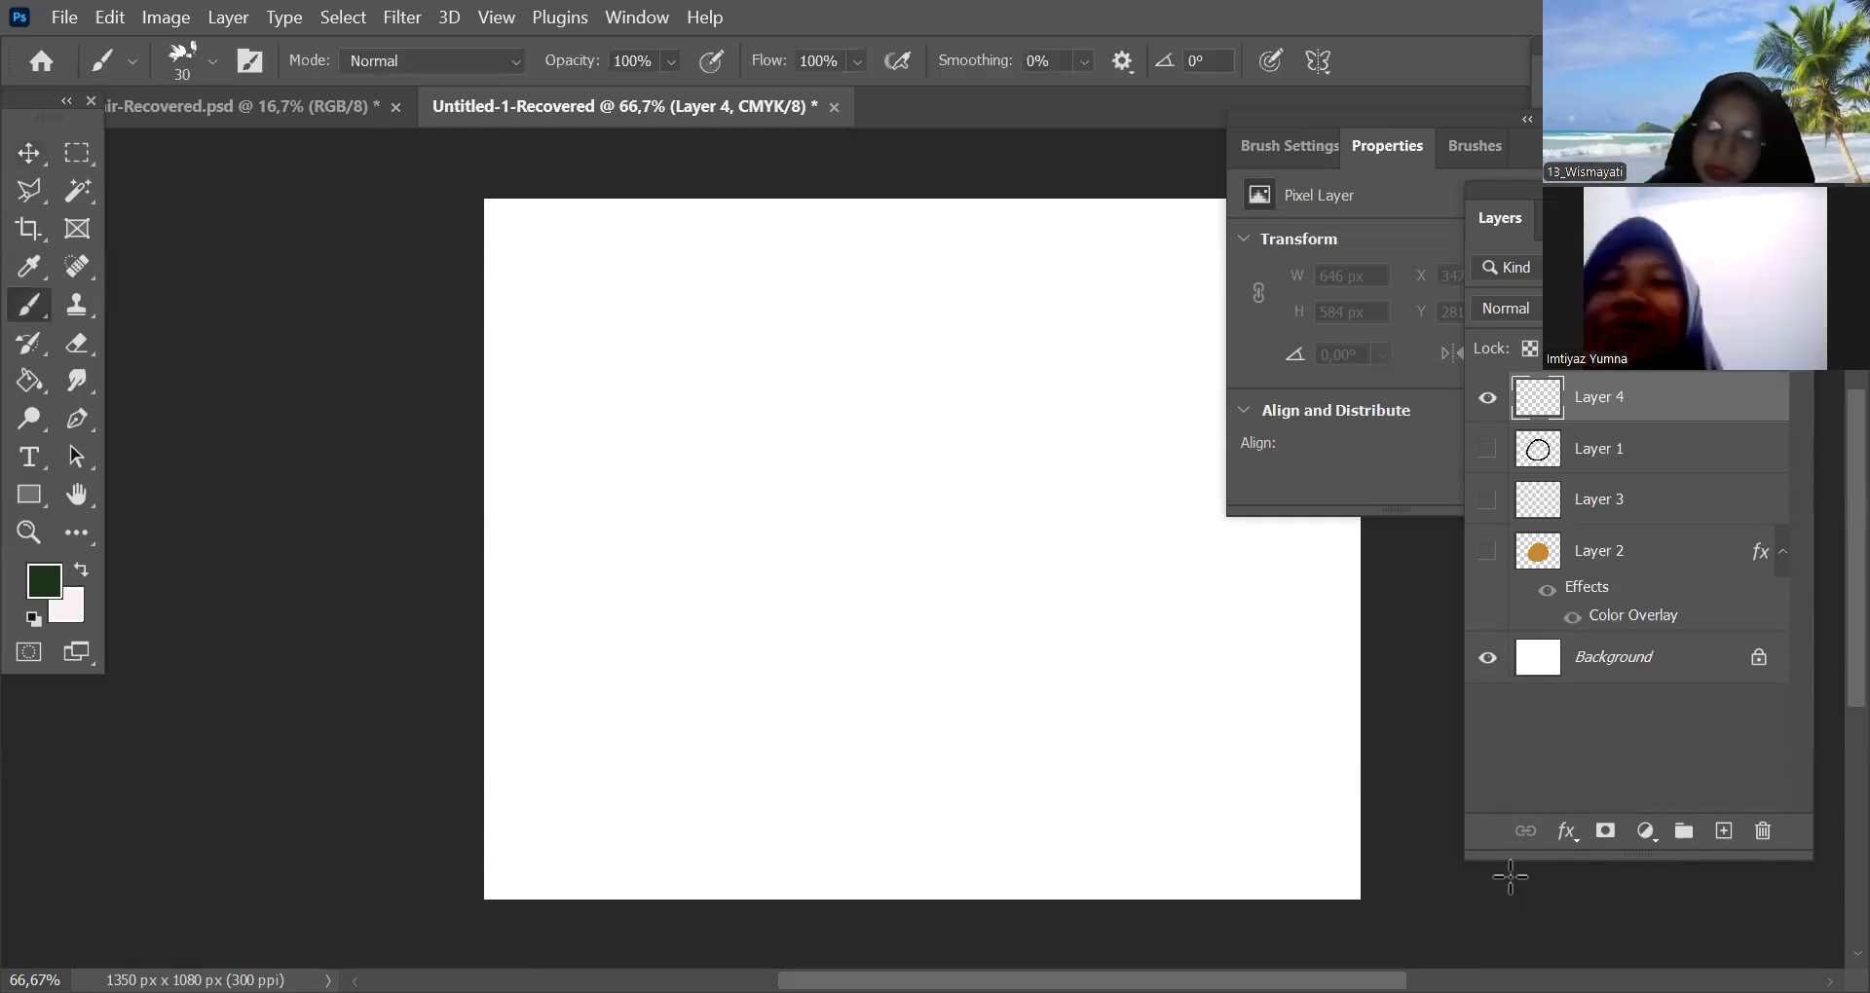
click(1319, 60)
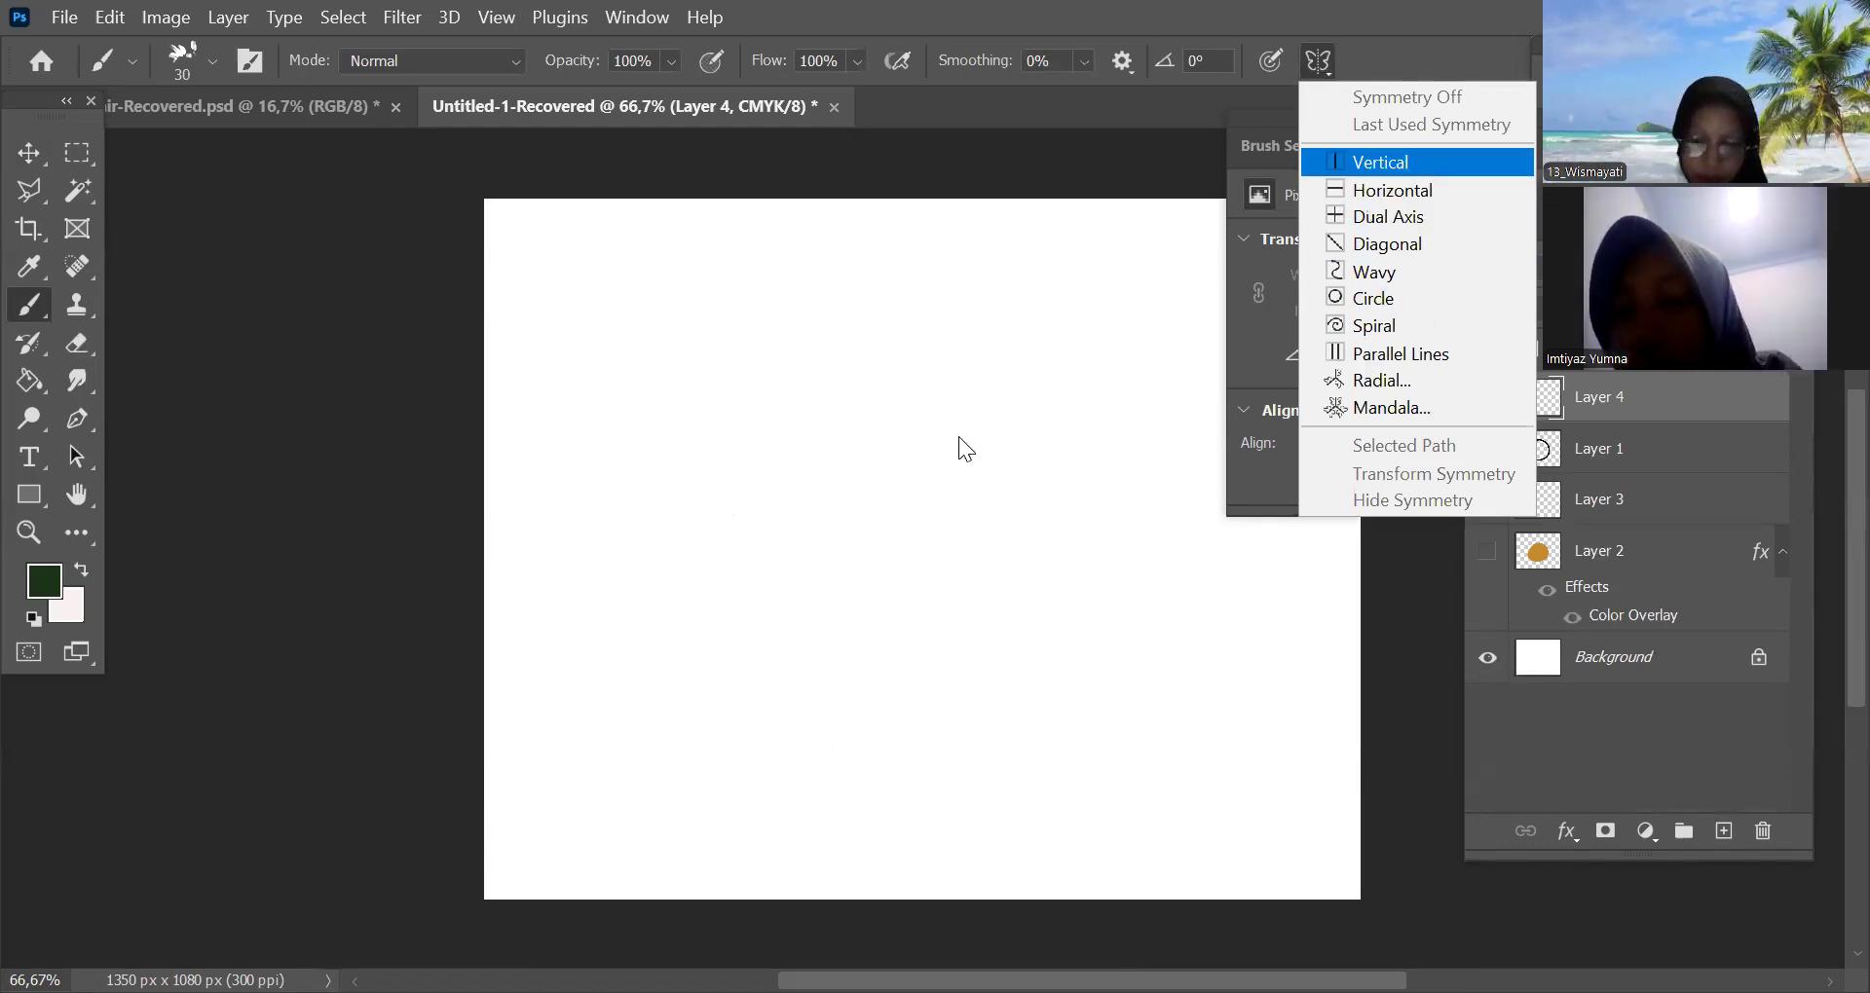
Test vertical paint symmetry with a wavy mirrored stroke on Layer 4 and undo the stroke
key(Return)
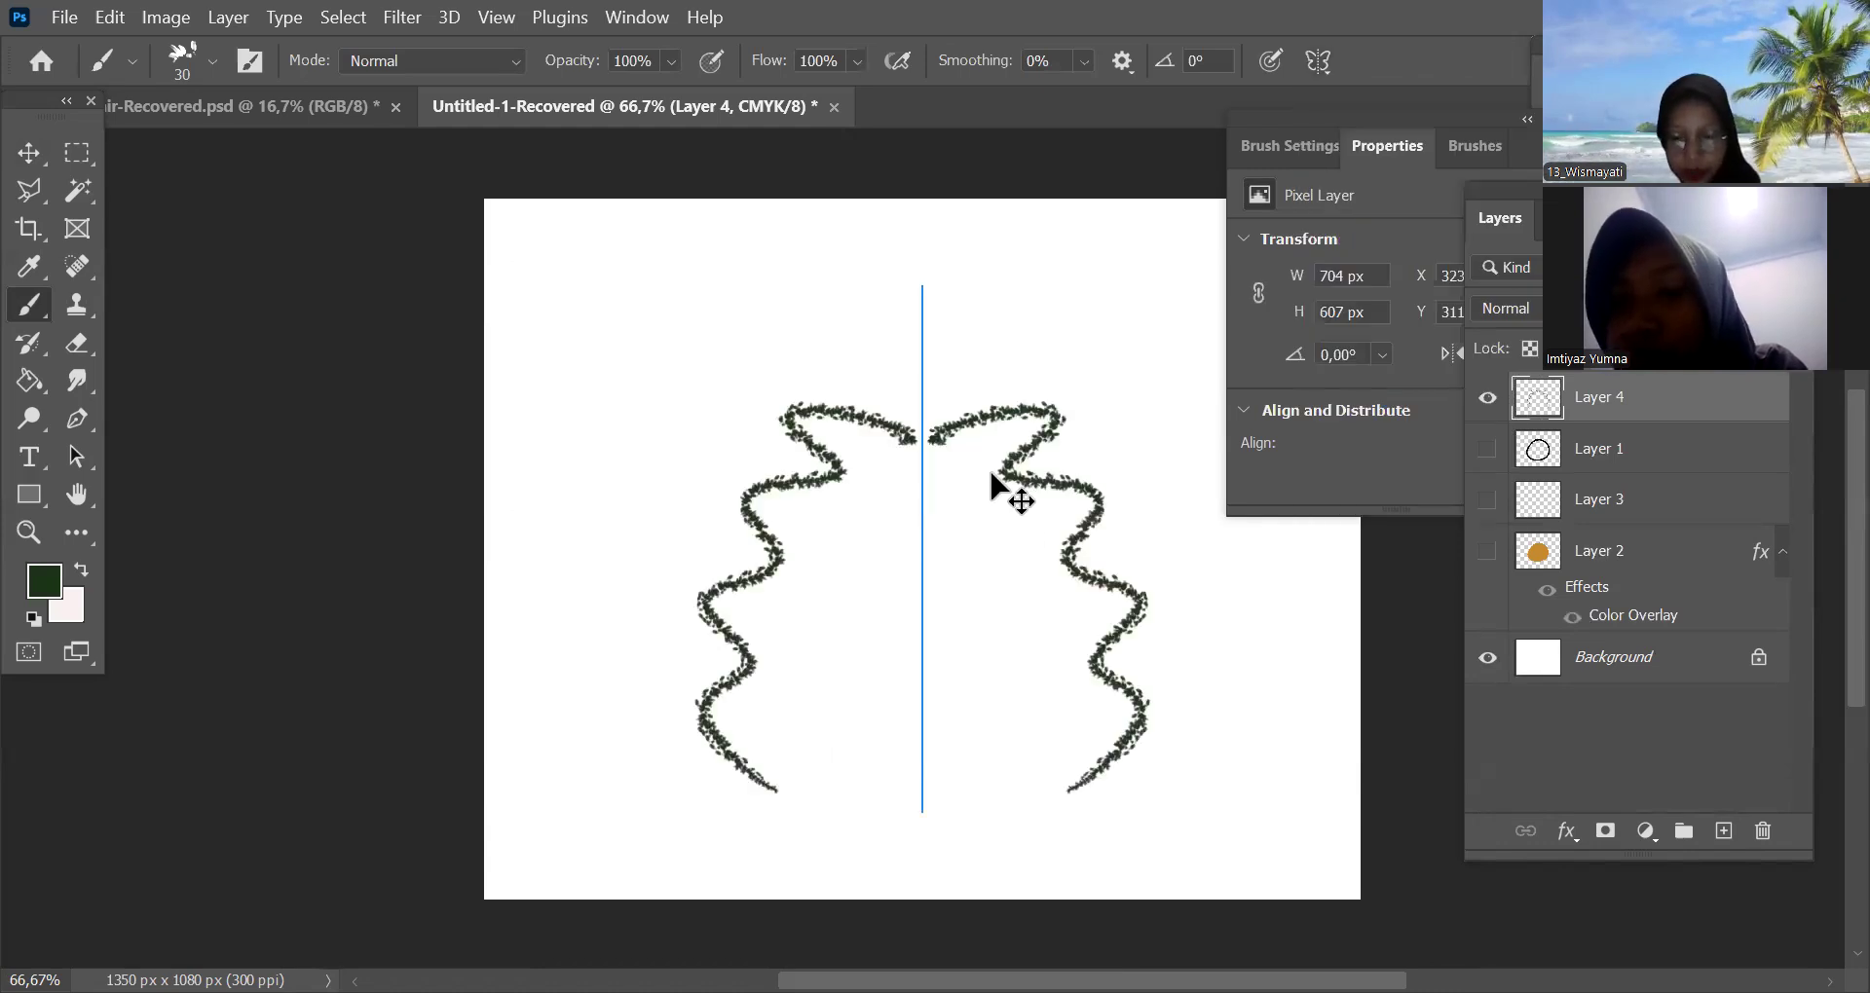
key(ctrl+z)
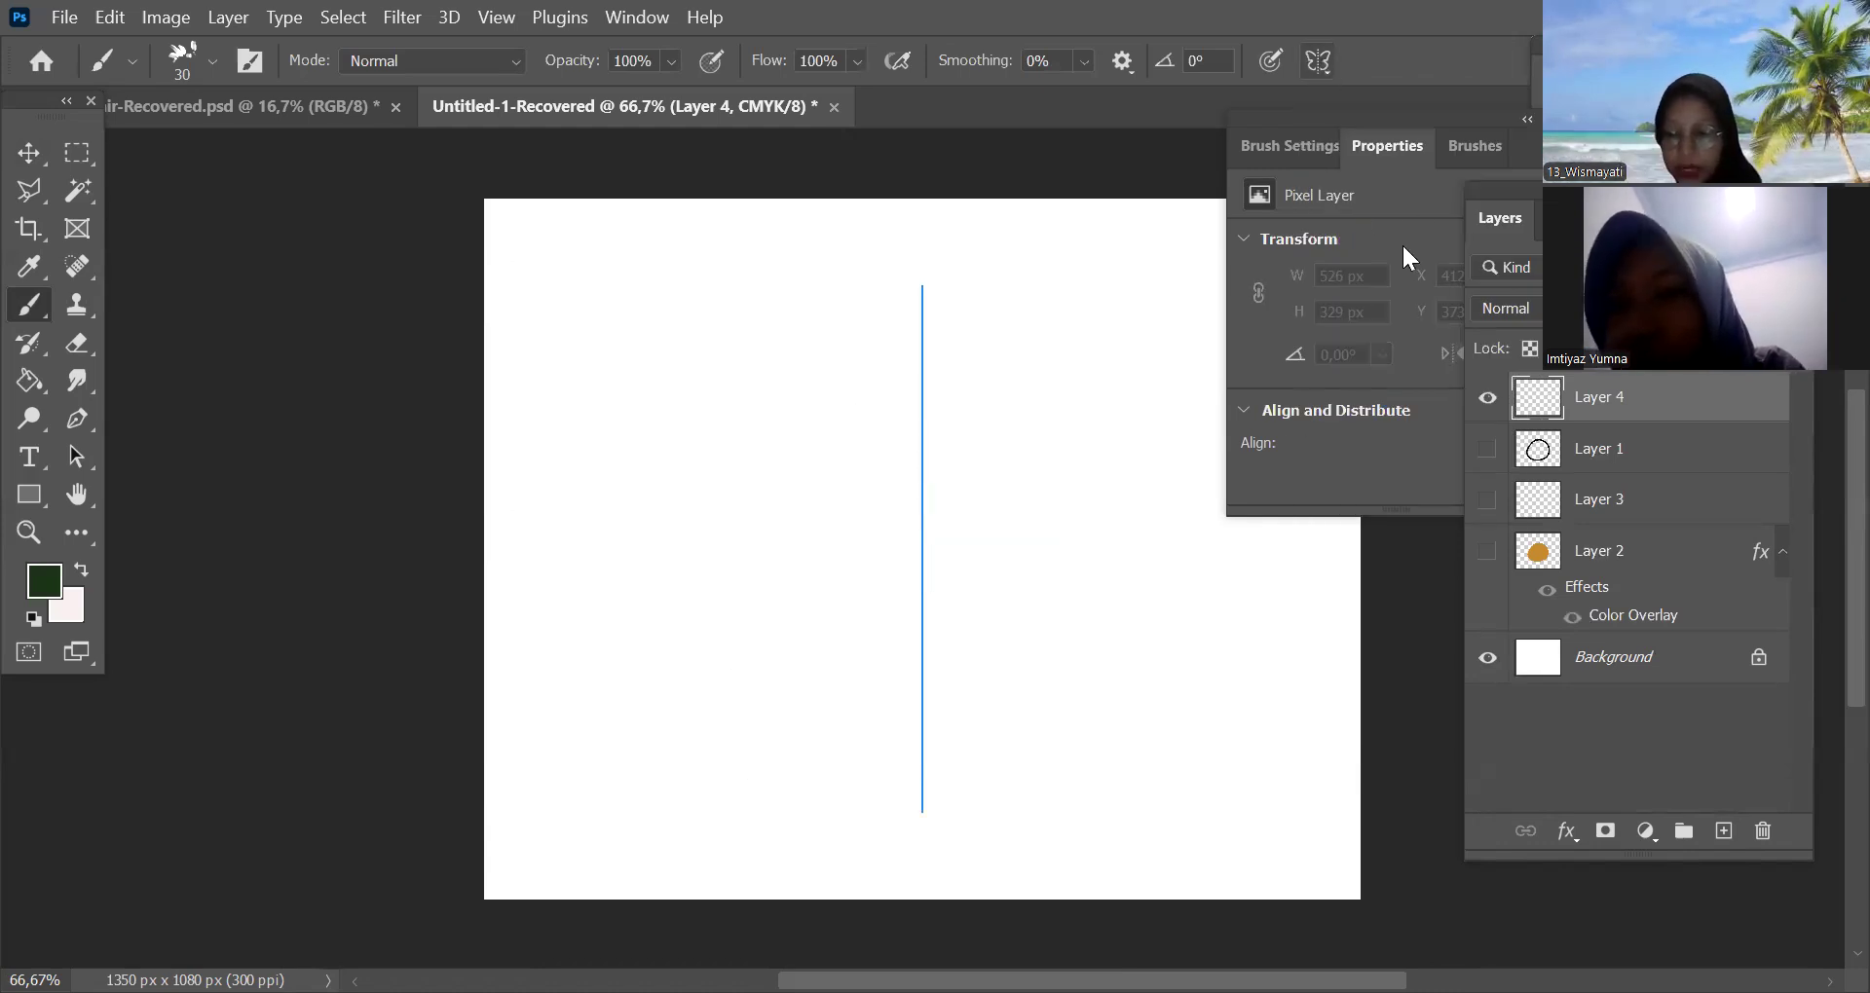
Switch the brush's paint symmetry to Dual Axis and accept the default axis placement
click(1319, 56)
click(1437, 216)
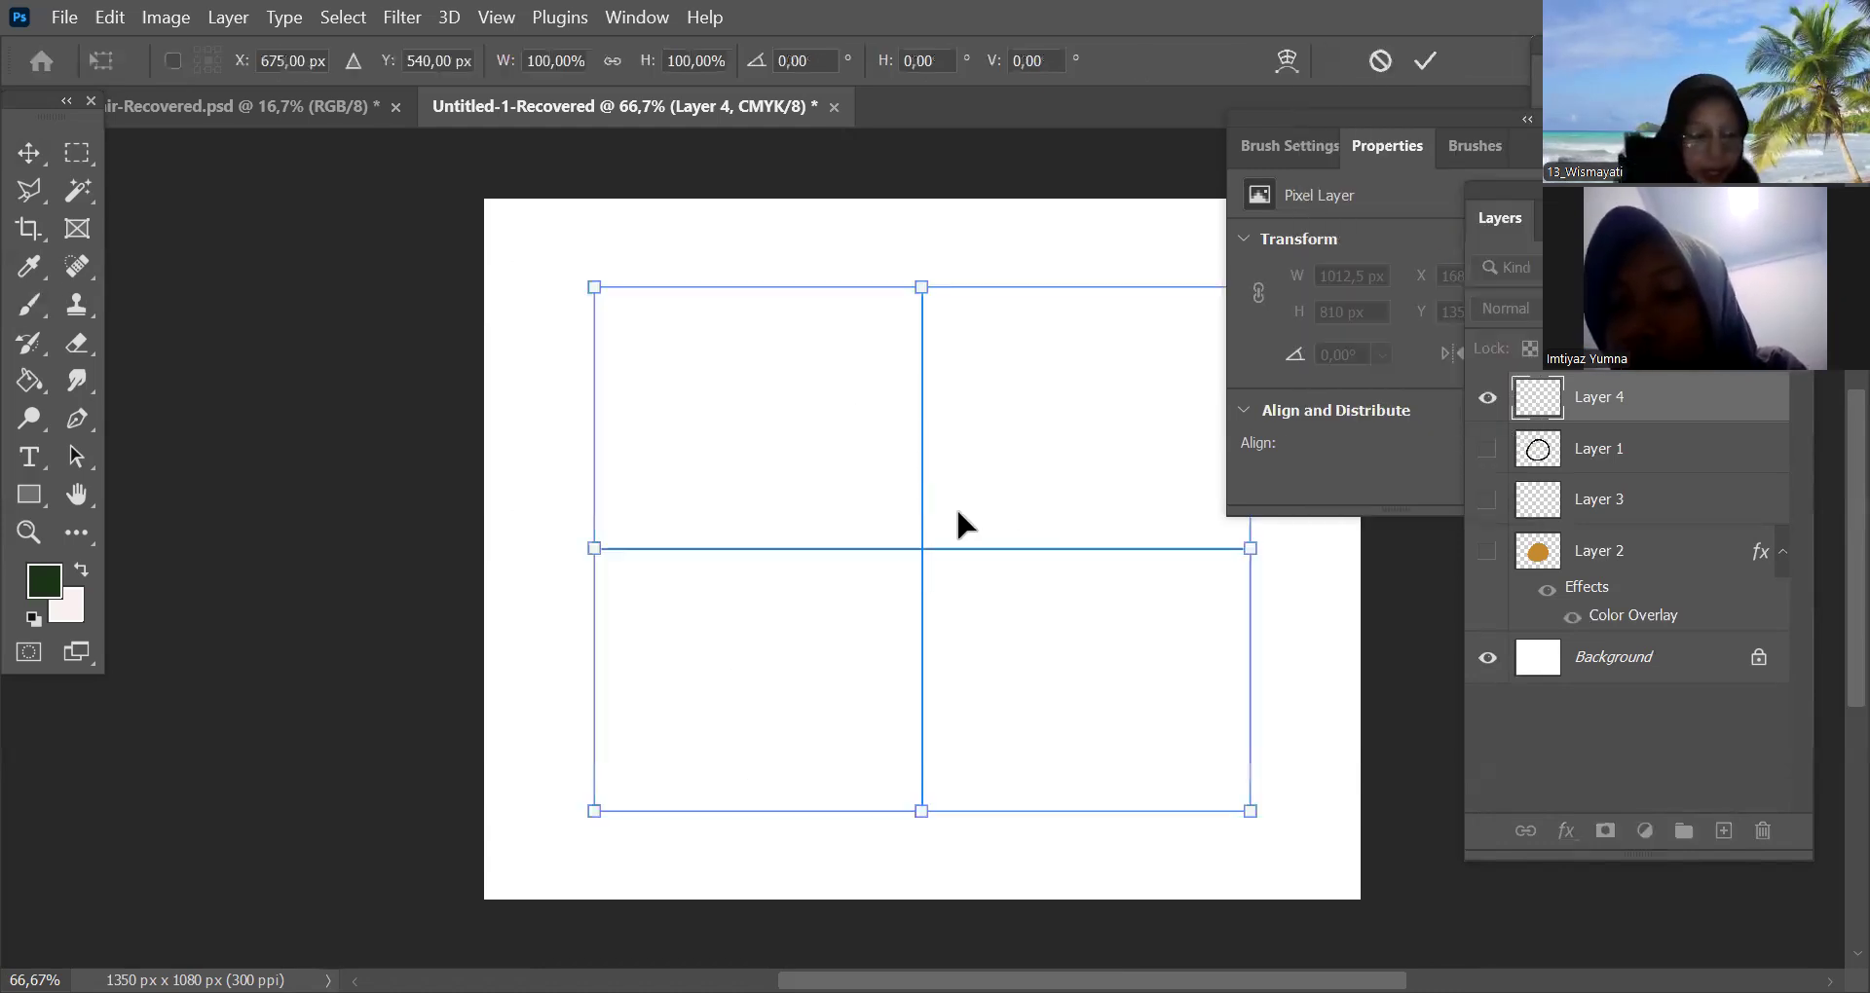
key(Return)
Paint several wavy strokes mirrored across both symmetry axes on Layer 4 and undo them all
click(1007, 320)
mouse_move(996, 383)
mouse_down()
mouse_move(977, 451)
mouse_move(1188, 560)
mouse_move(970, 589)
mouse_up()
key(ctrl+z)
key(ctrl+z)
key(ctrl+z)
key(ctrl+z)
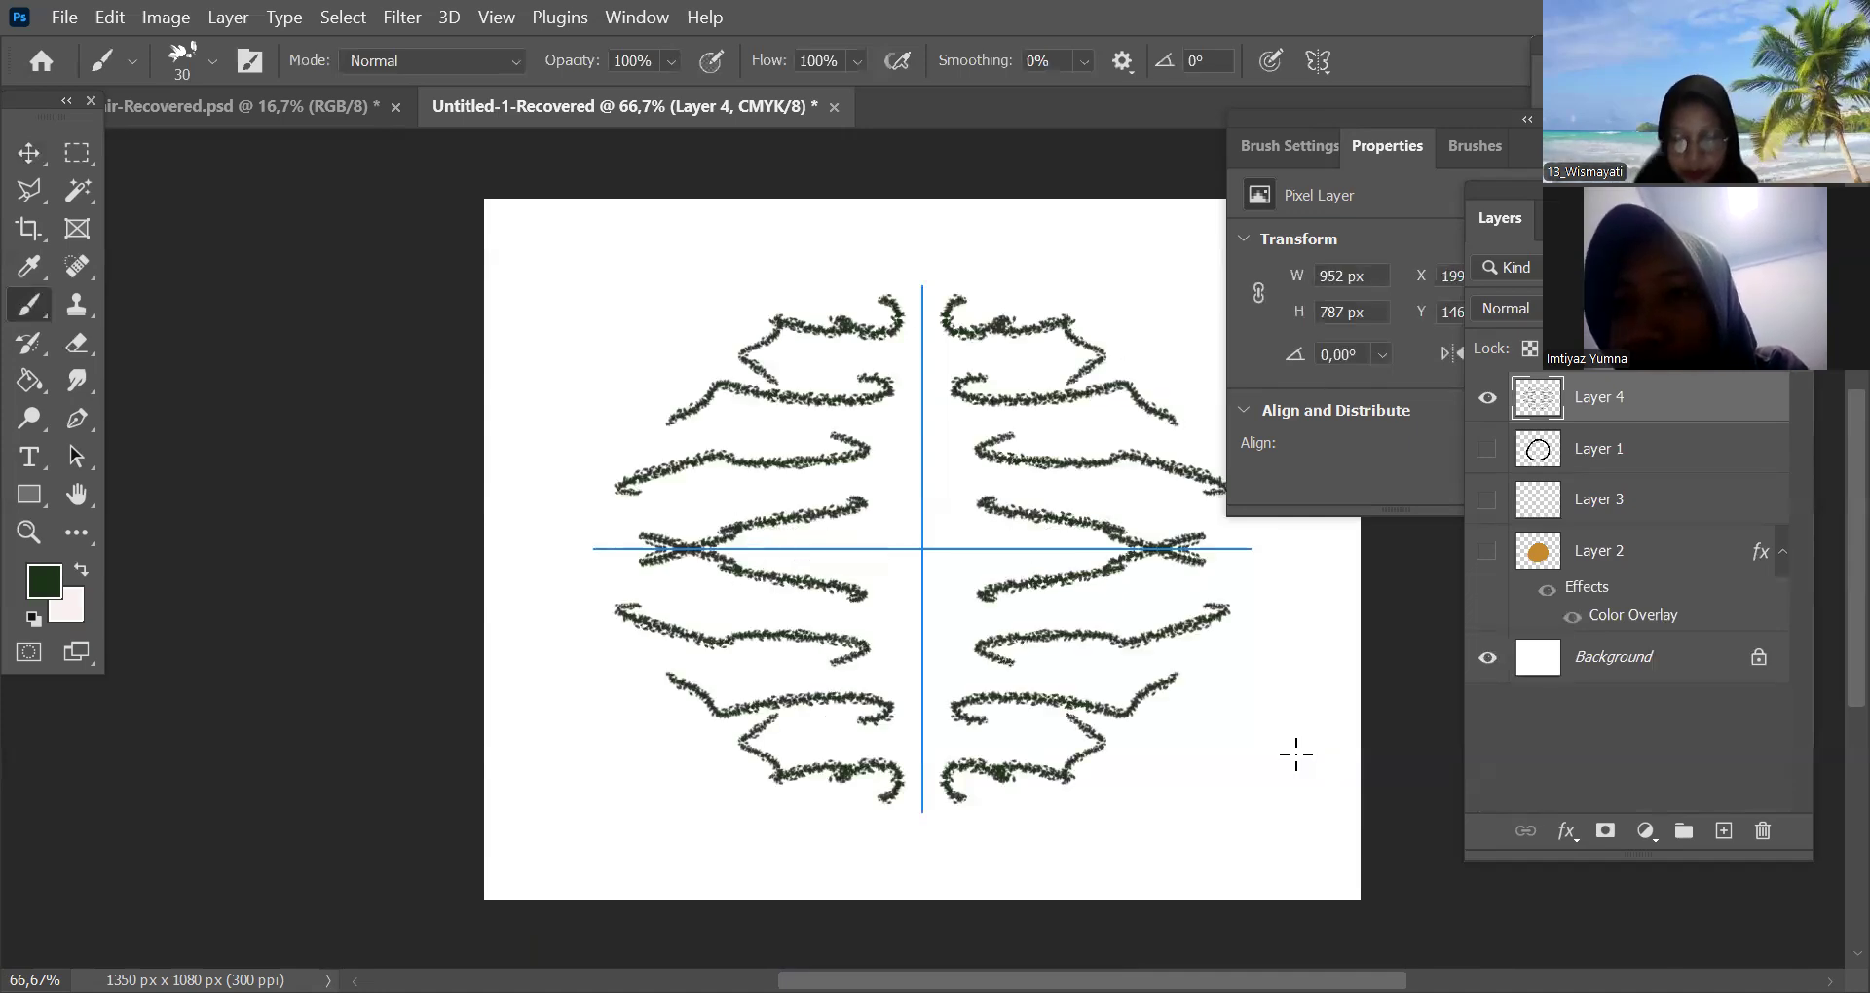
key(ctrl+z)
key(ctrl+z)
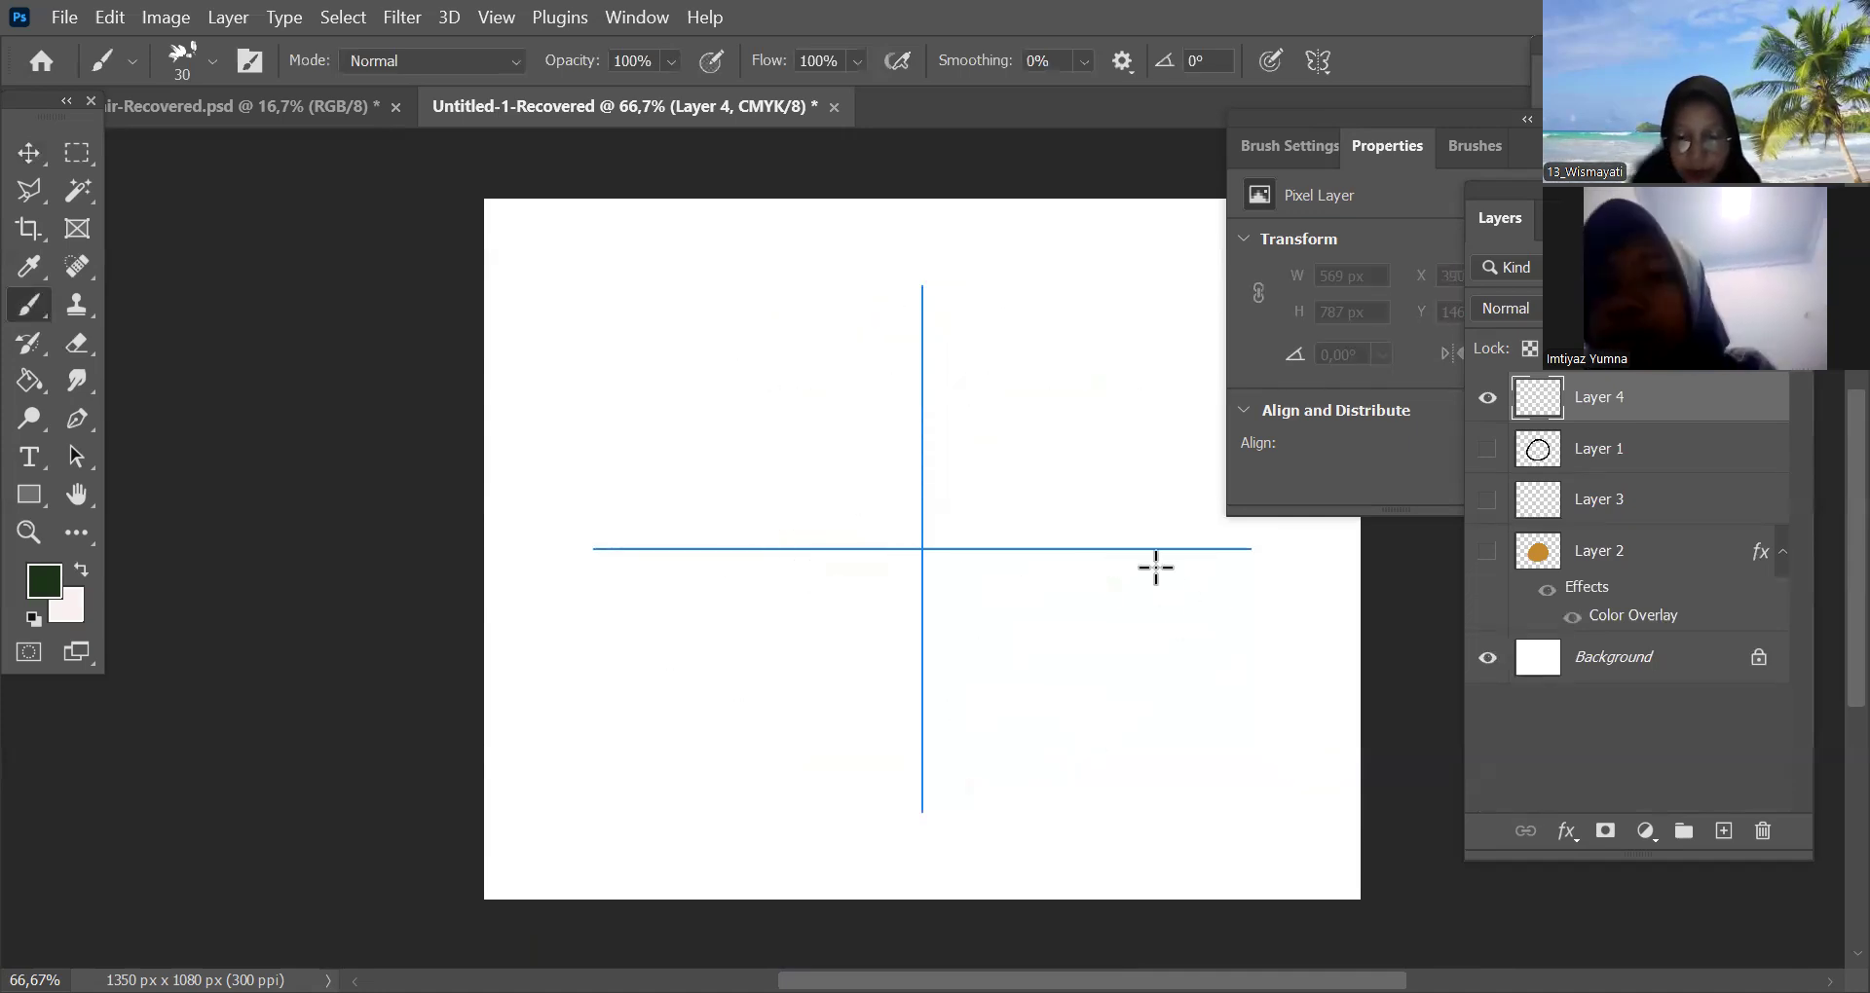
Paint a roughly rectangular outline mirrored across both axes on Layer 4 and hide that layer
mouse_move(935, 292)
mouse_down()
mouse_move(1182, 302)
mouse_move(1206, 726)
mouse_up()
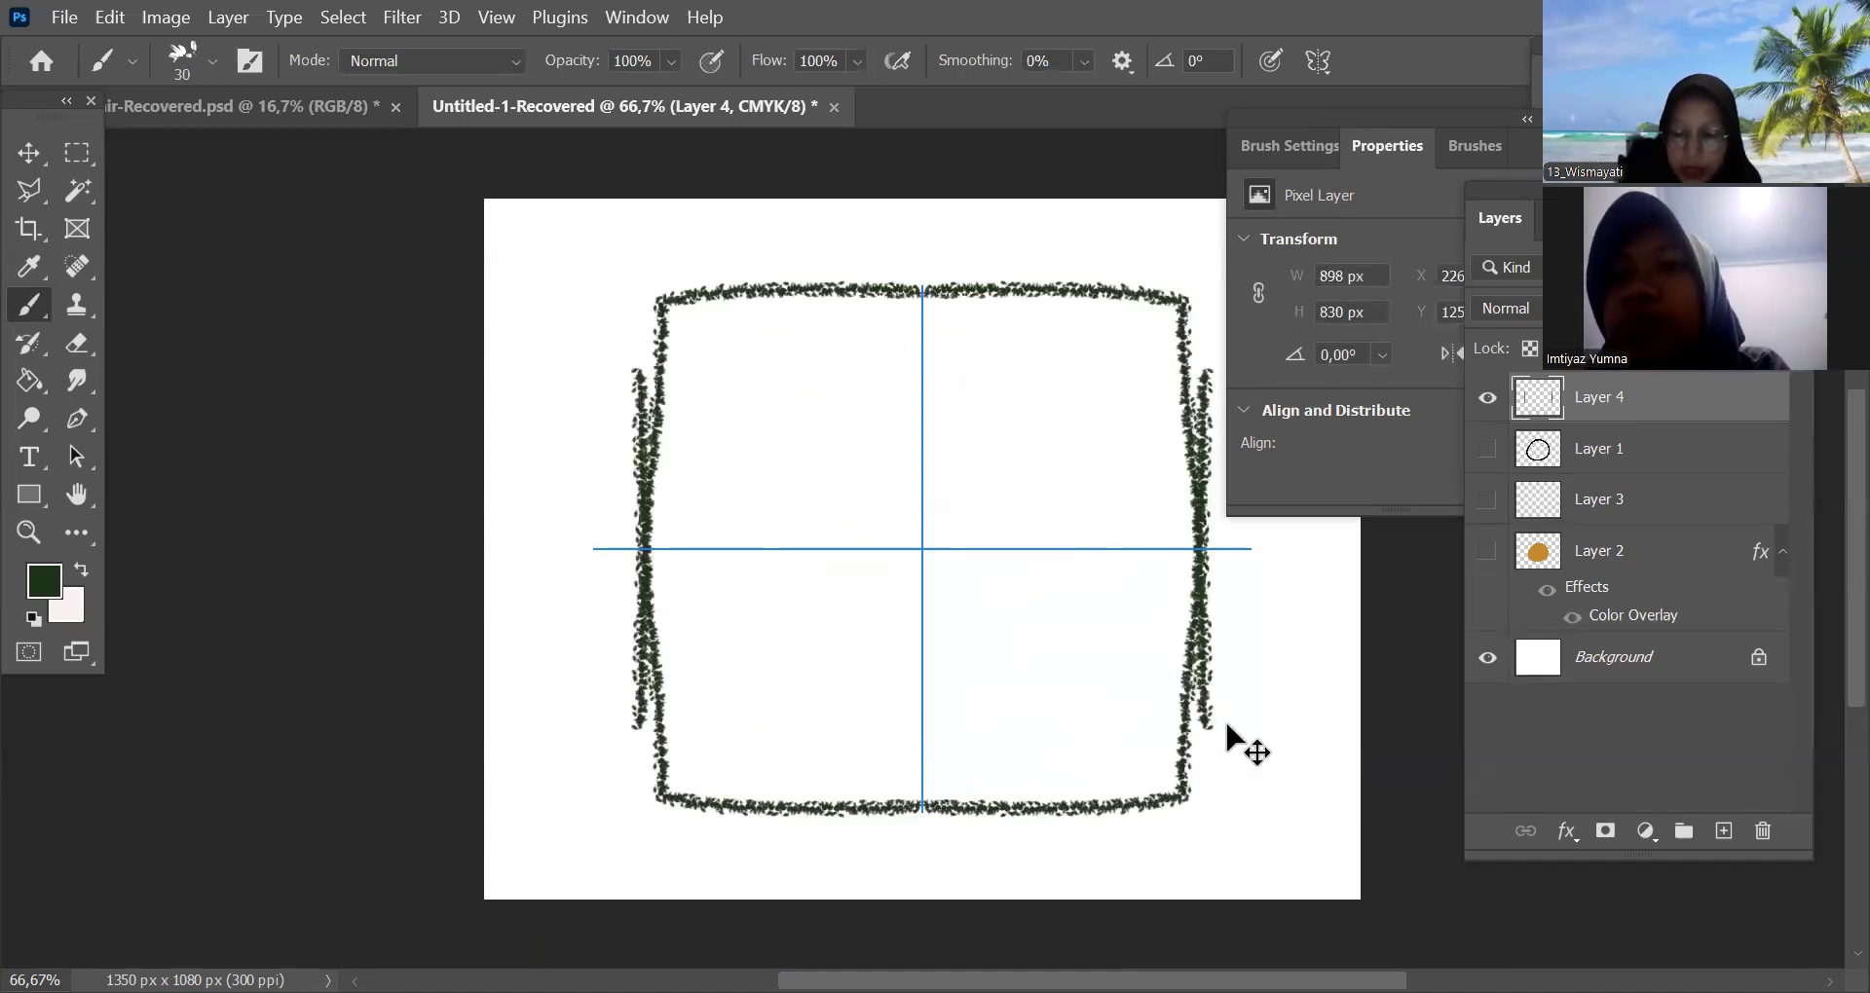
click(1487, 398)
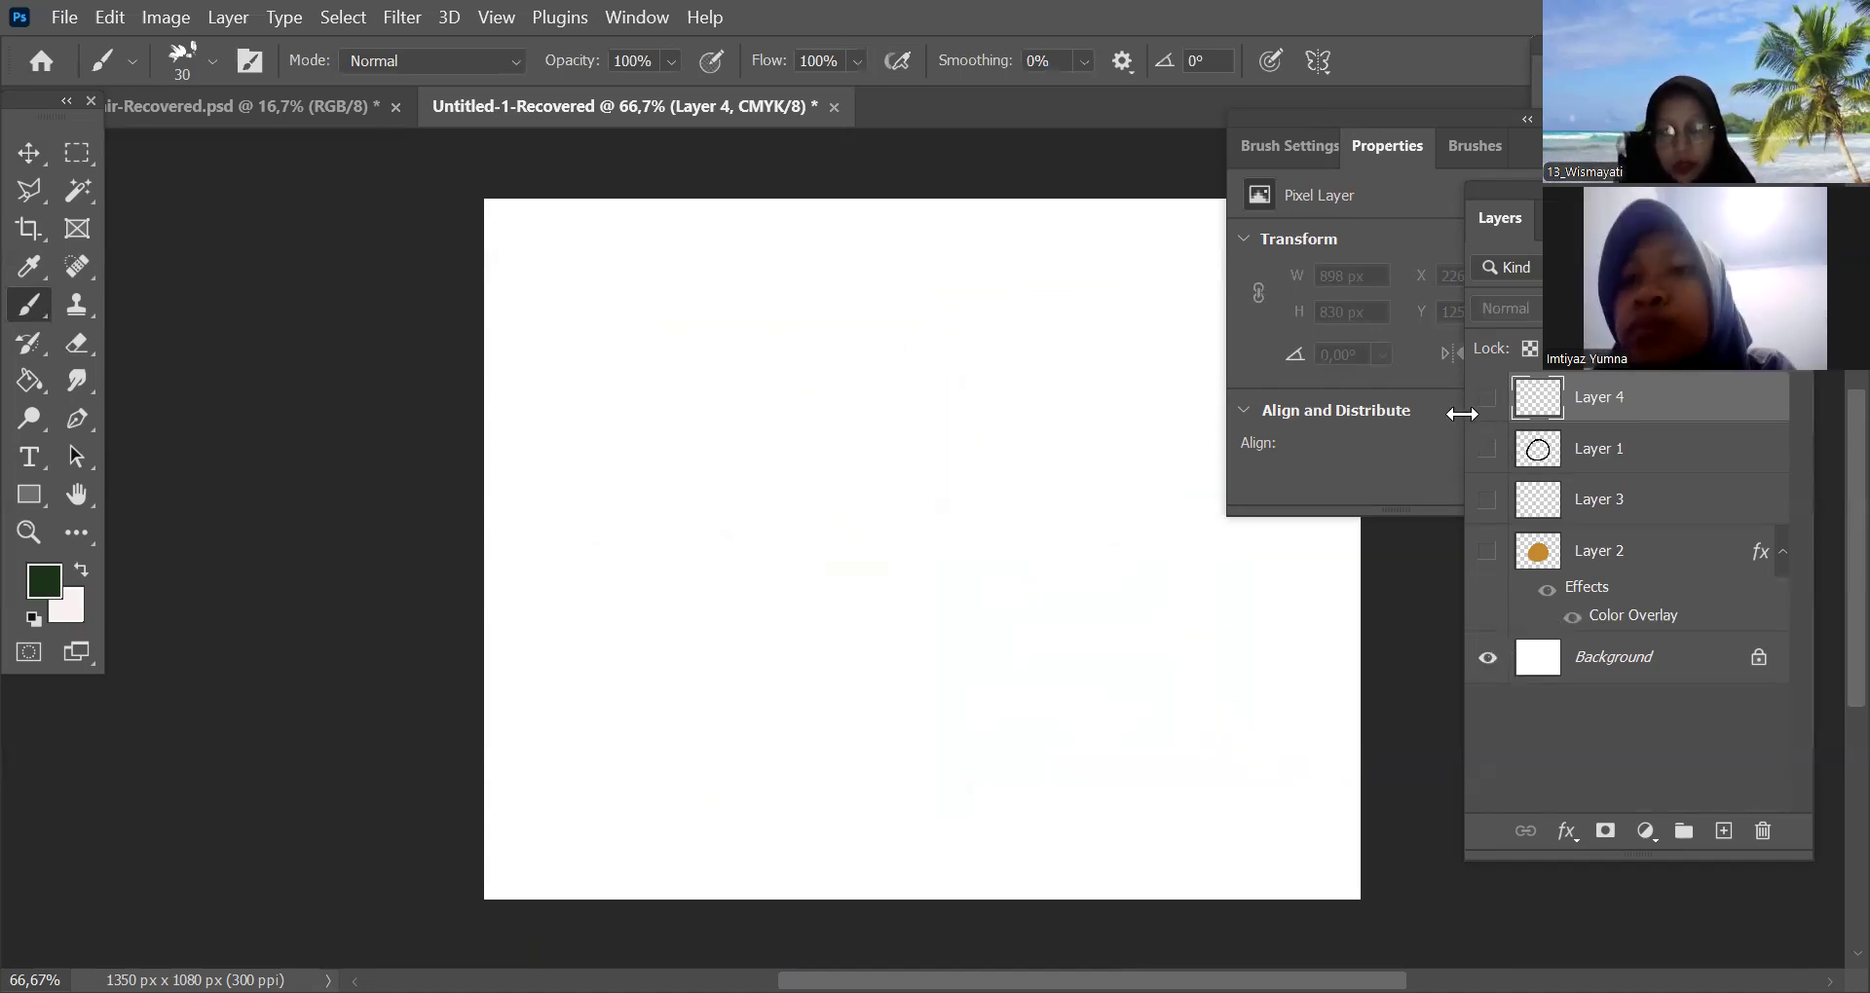
Create a new empty layer above the hidden Layer 4
click(979, 435)
click(981, 428)
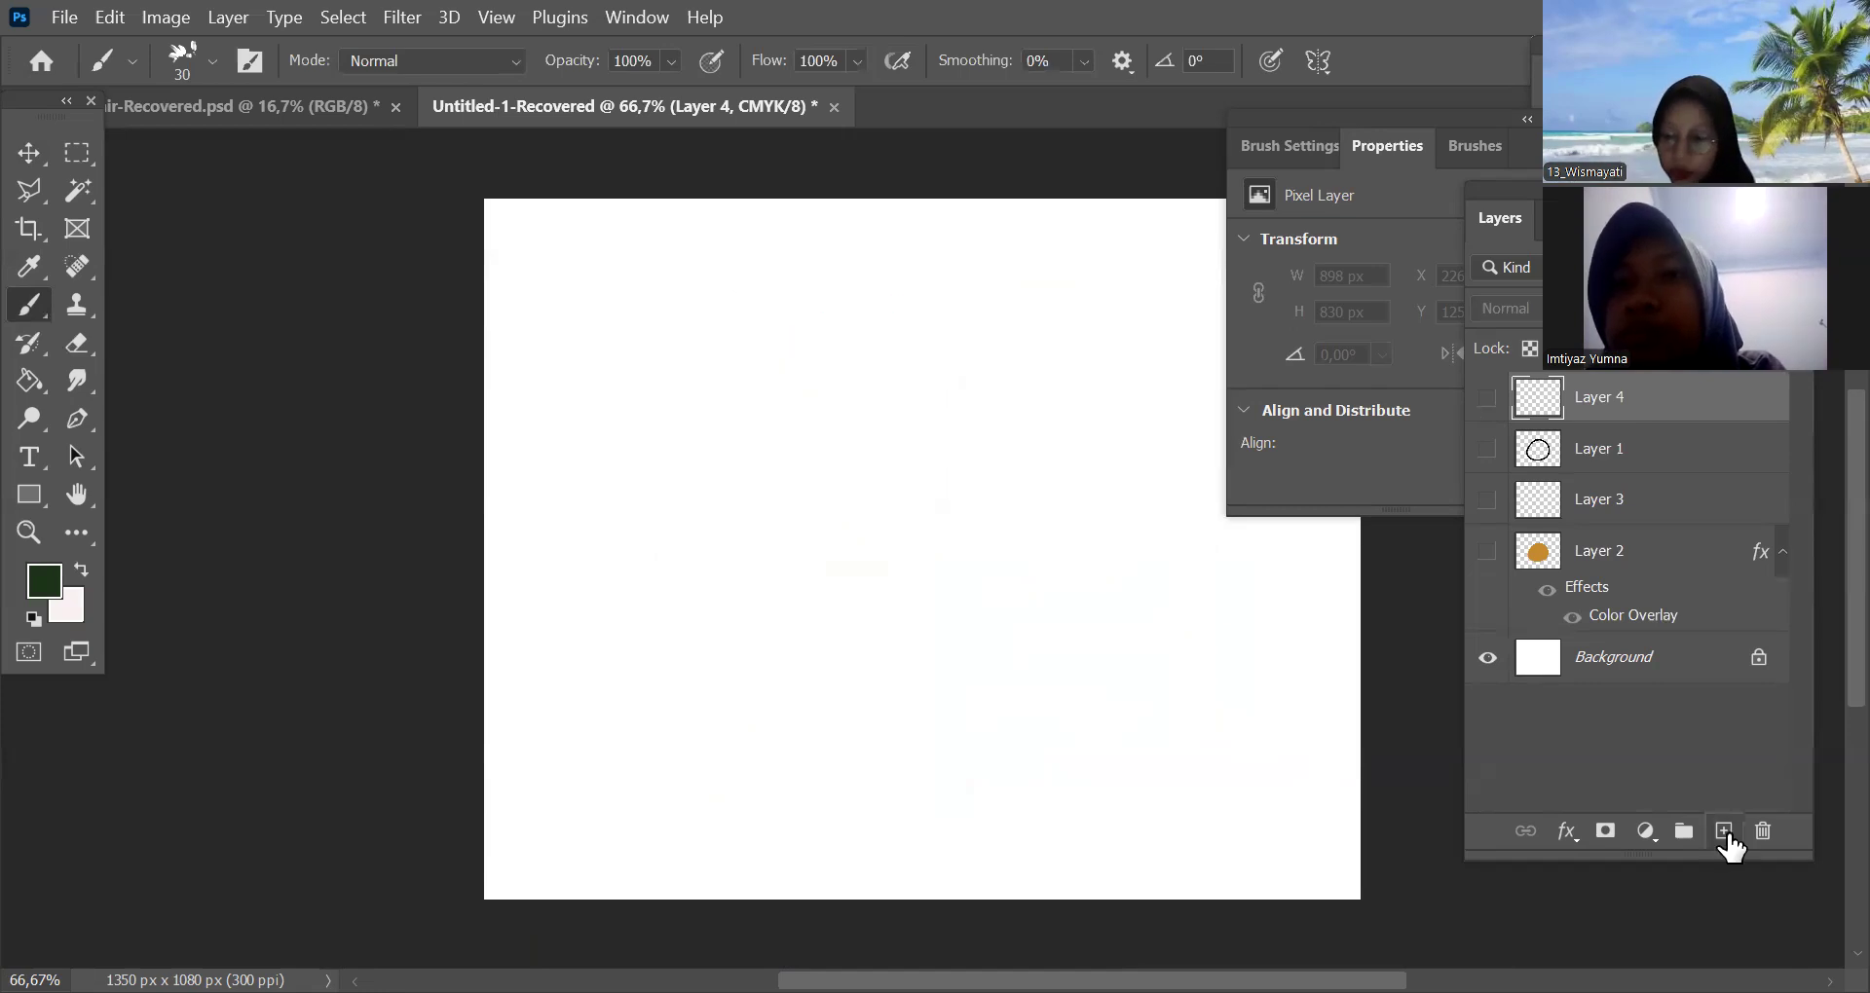
click(1724, 830)
Practise freehand vertical strokes down the canvas on Layer 5, undoing each one
drag(799, 312, 784, 824)
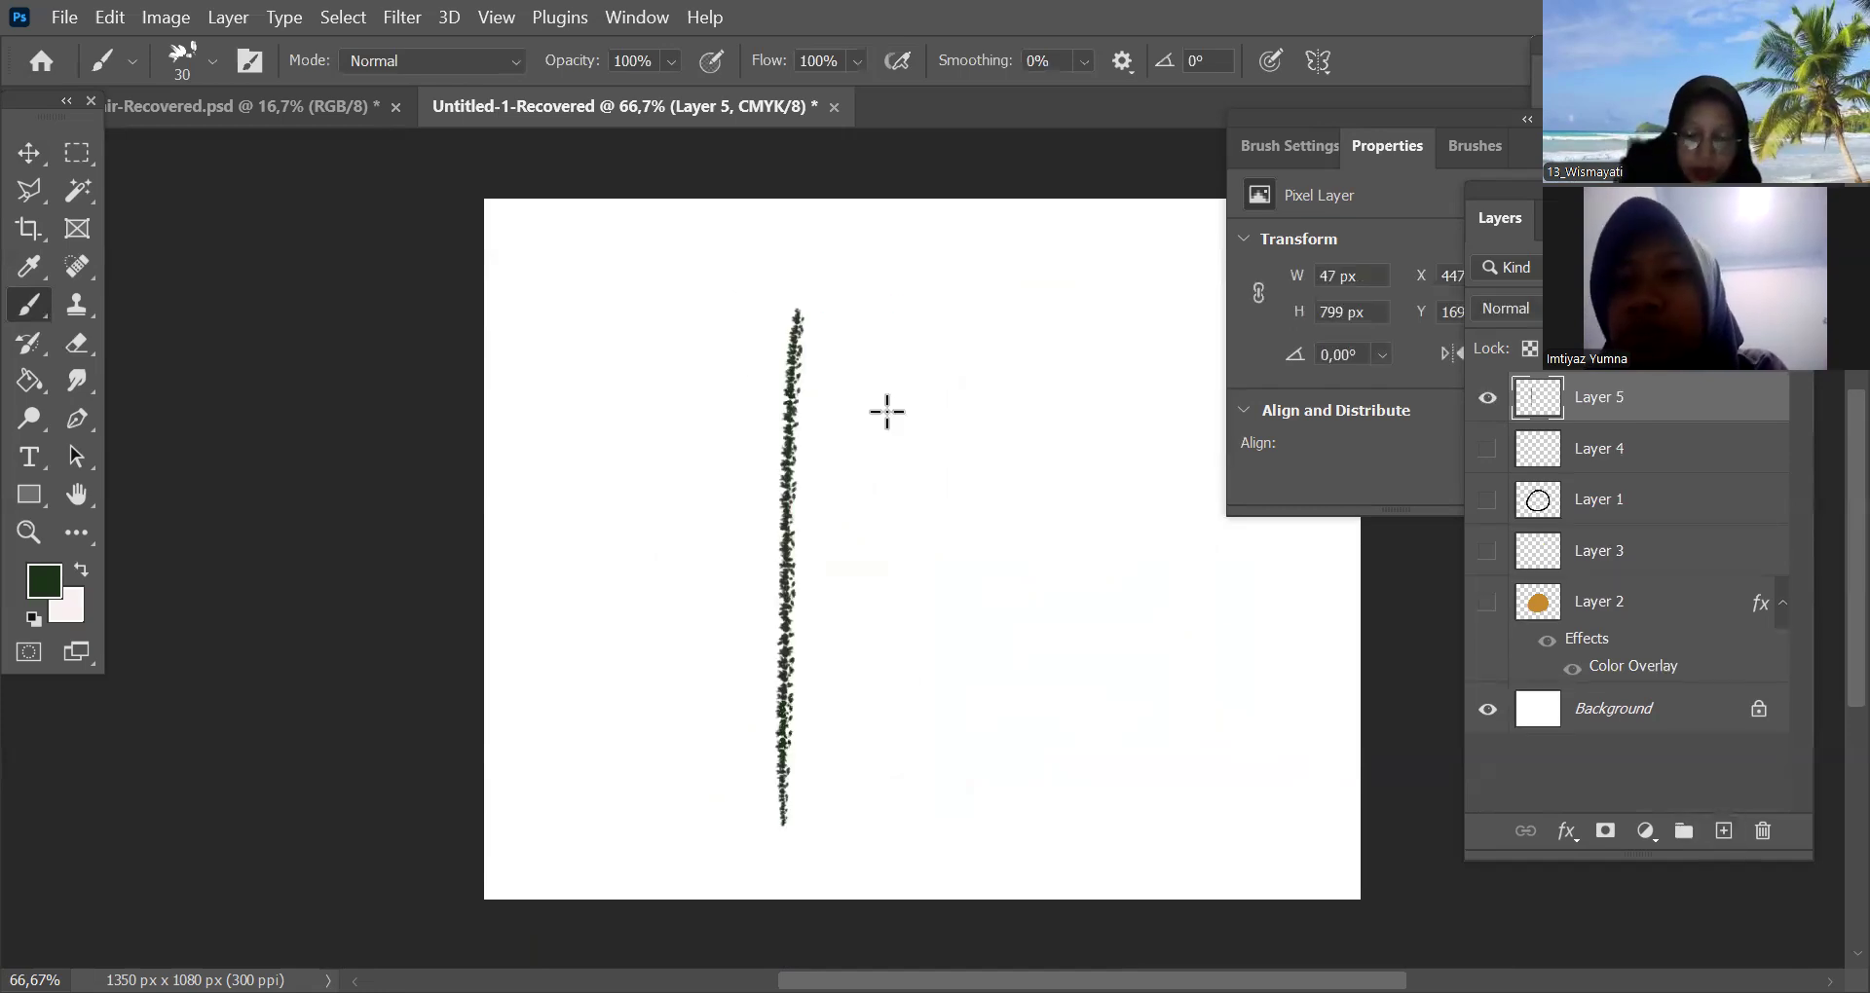
key(ctrl+z)
drag(893, 300, 856, 862)
key(ctrl+z)
drag(732, 276, 711, 854)
key(ctrl+z)
mouse_move(863, 871)
mouse_down()
mouse_move(909, 256)
mouse_move(901, 745)
mouse_up()
key(ctrl+z)
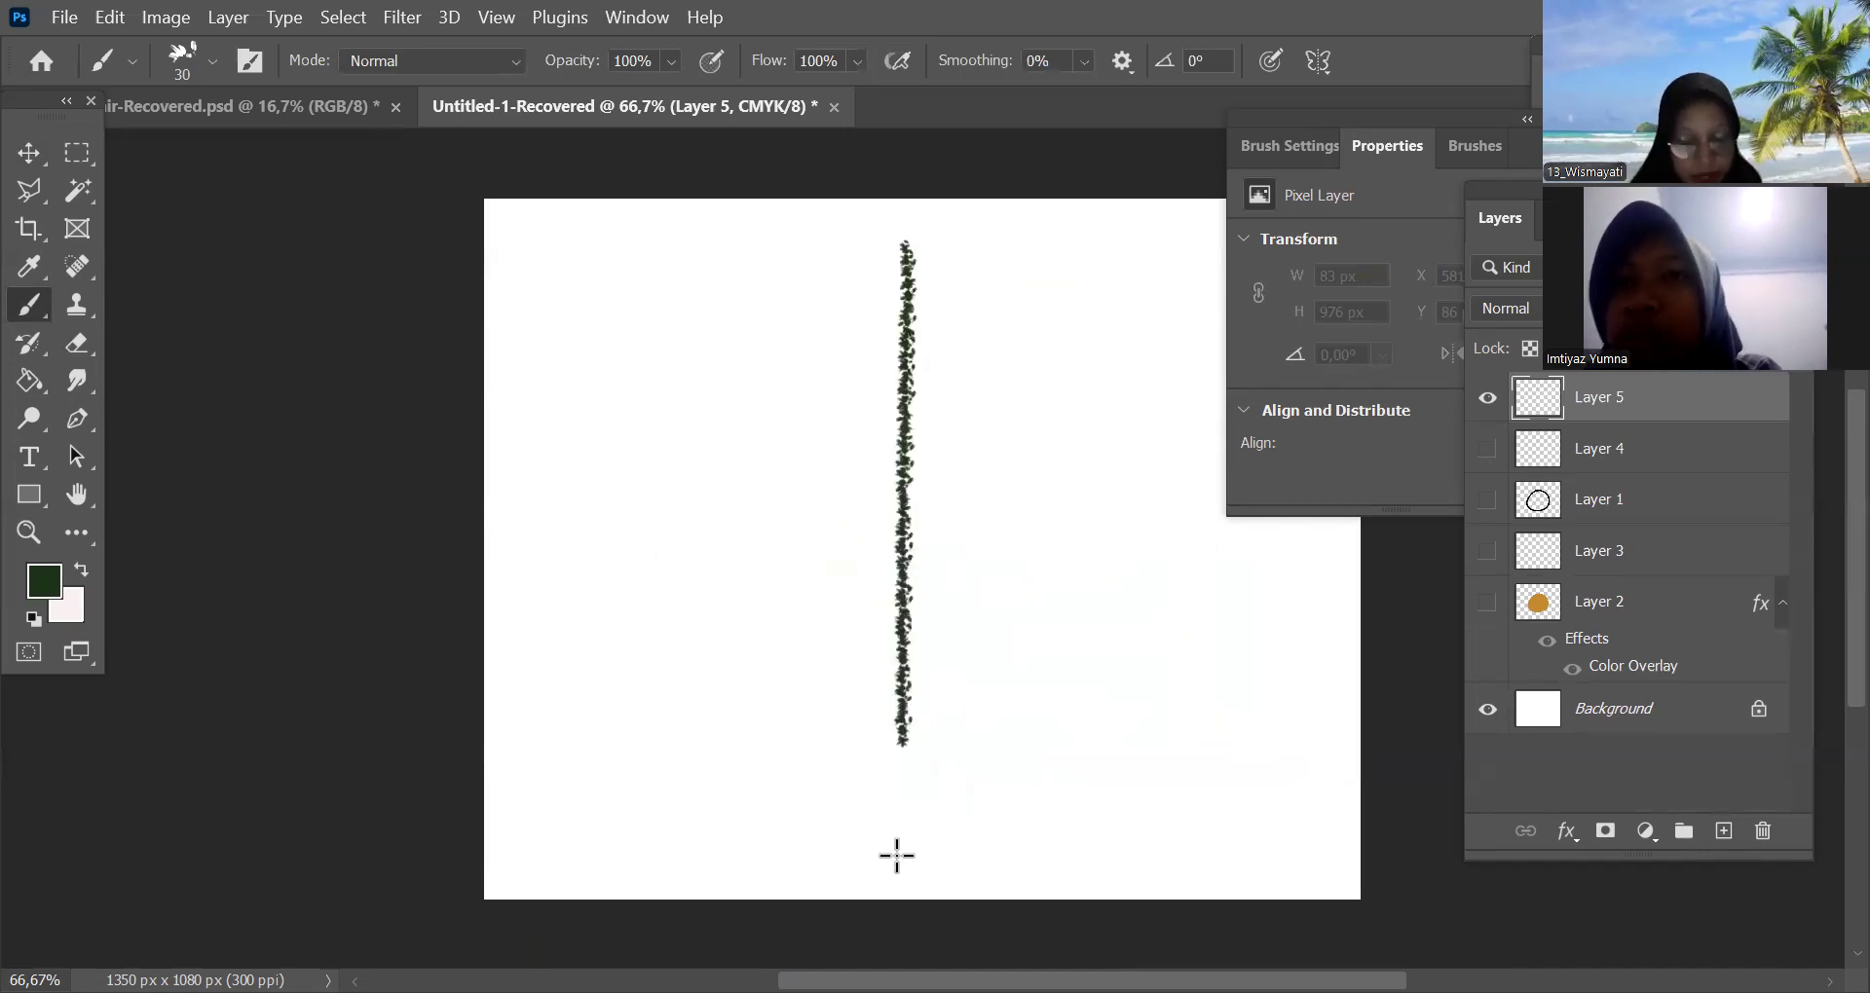
Paint a tall vertical line crossed by horizontal and short strokes on Layer 5 and undo all of them
shift+click(896, 856)
drag(516, 454, 1225, 492)
drag(1070, 575, 1107, 857)
key(ctrl+z)
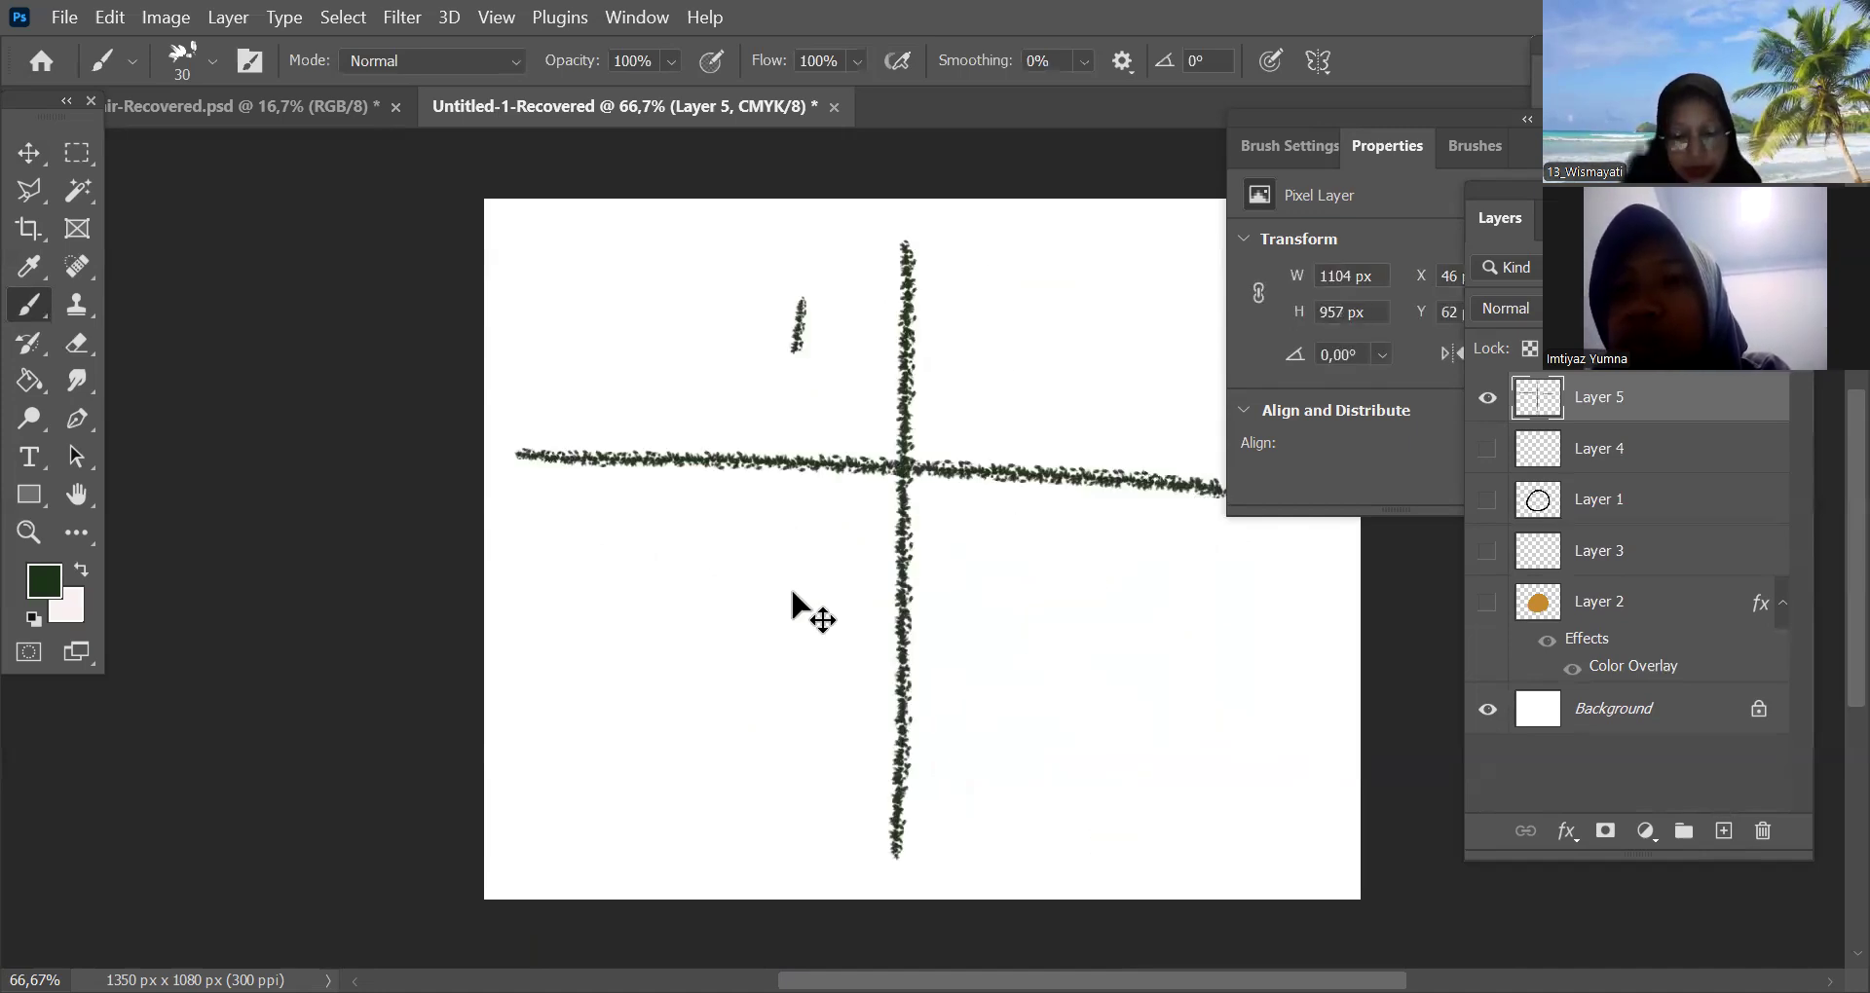
drag(794, 594, 782, 834)
drag(626, 756, 1102, 734)
key(ctrl+z)
key(ctrl+z)
key(ctrl+z)
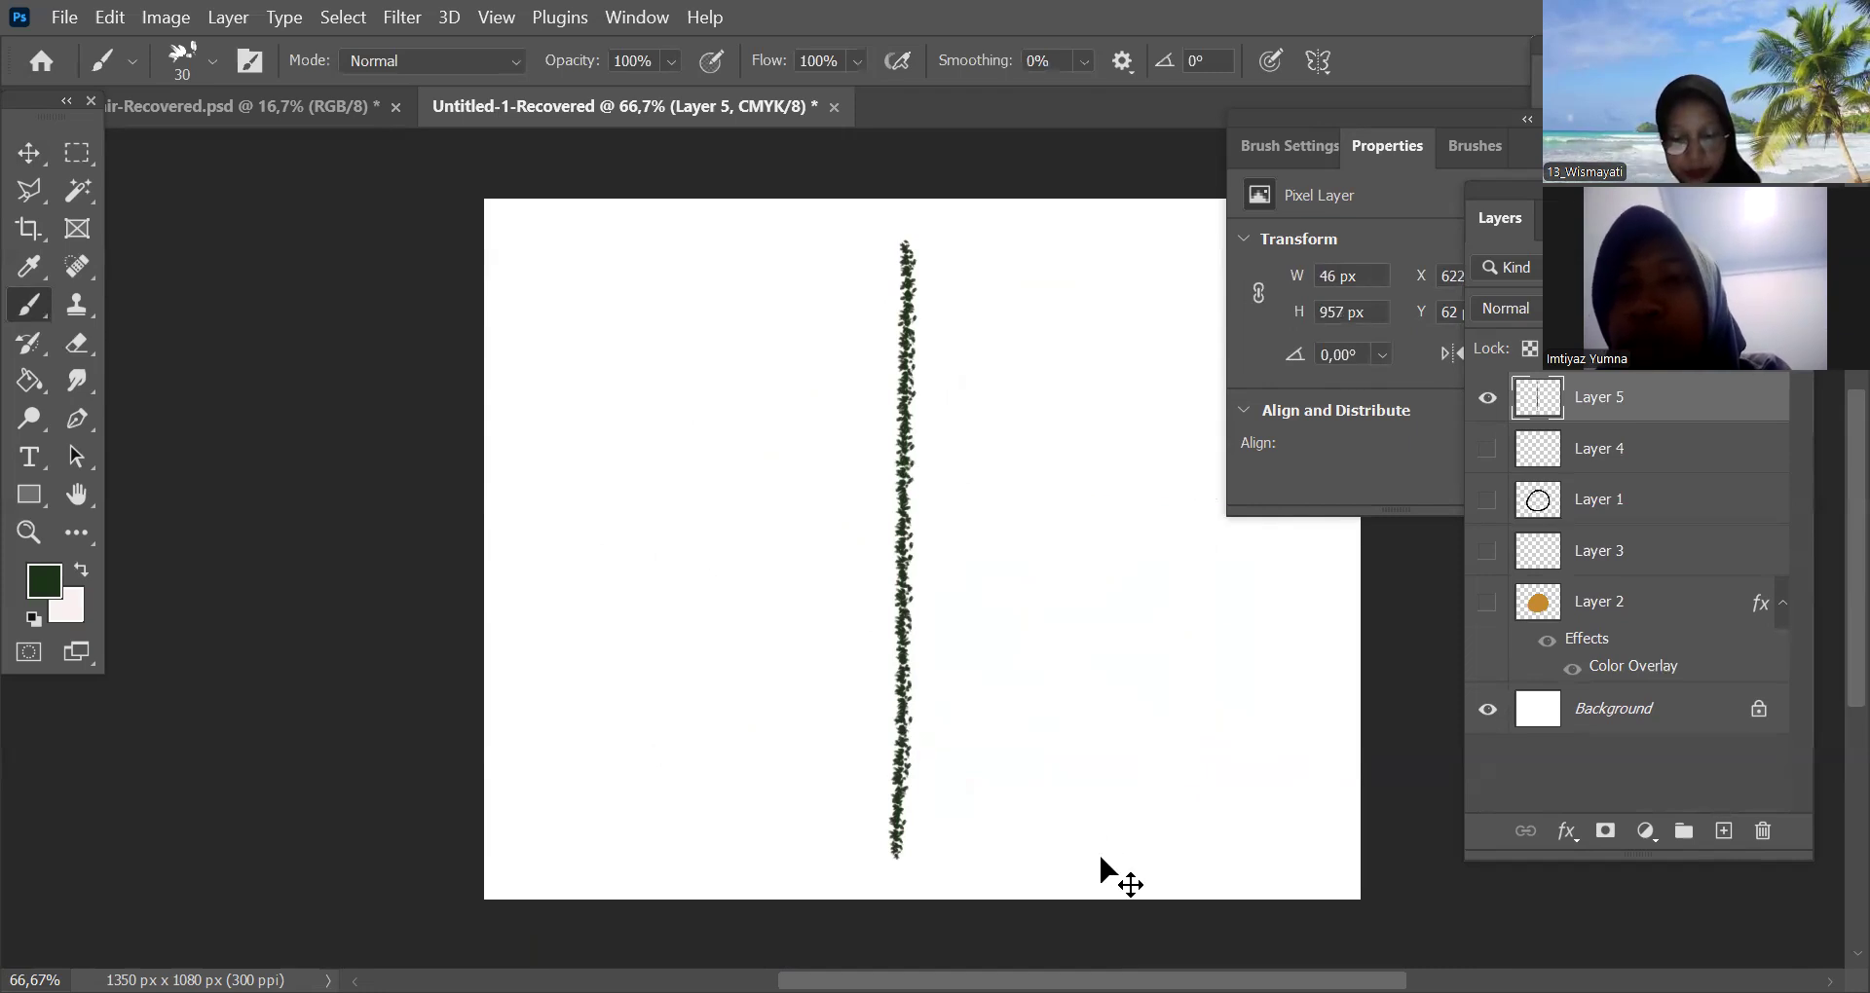
key(ctrl+z)
Paint straight horizontal lines joined by diagonal connecting strokes across the canvas and undo them
mouse_move(584, 480)
mouse_down()
mouse_move(1227, 483)
mouse_move(1347, 602)
mouse_up()
drag(1260, 696, 1265, 731)
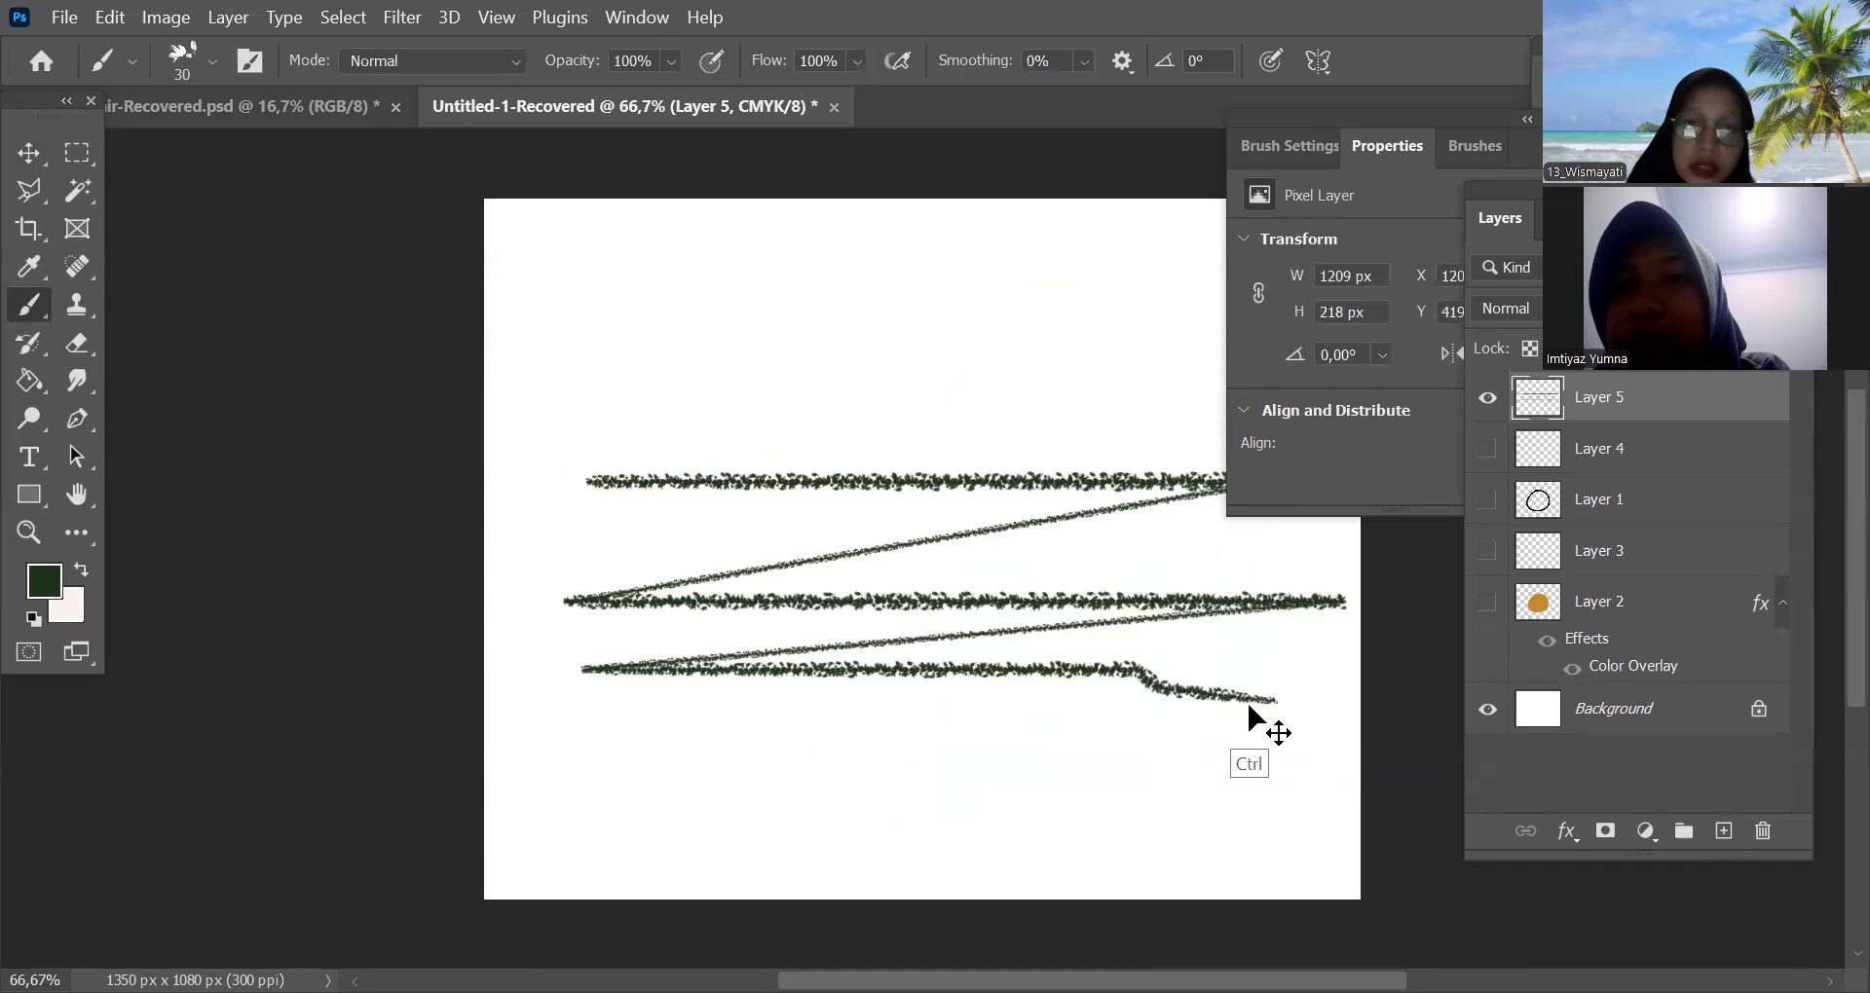
key(ctrl+z)
key(ctrl+z)
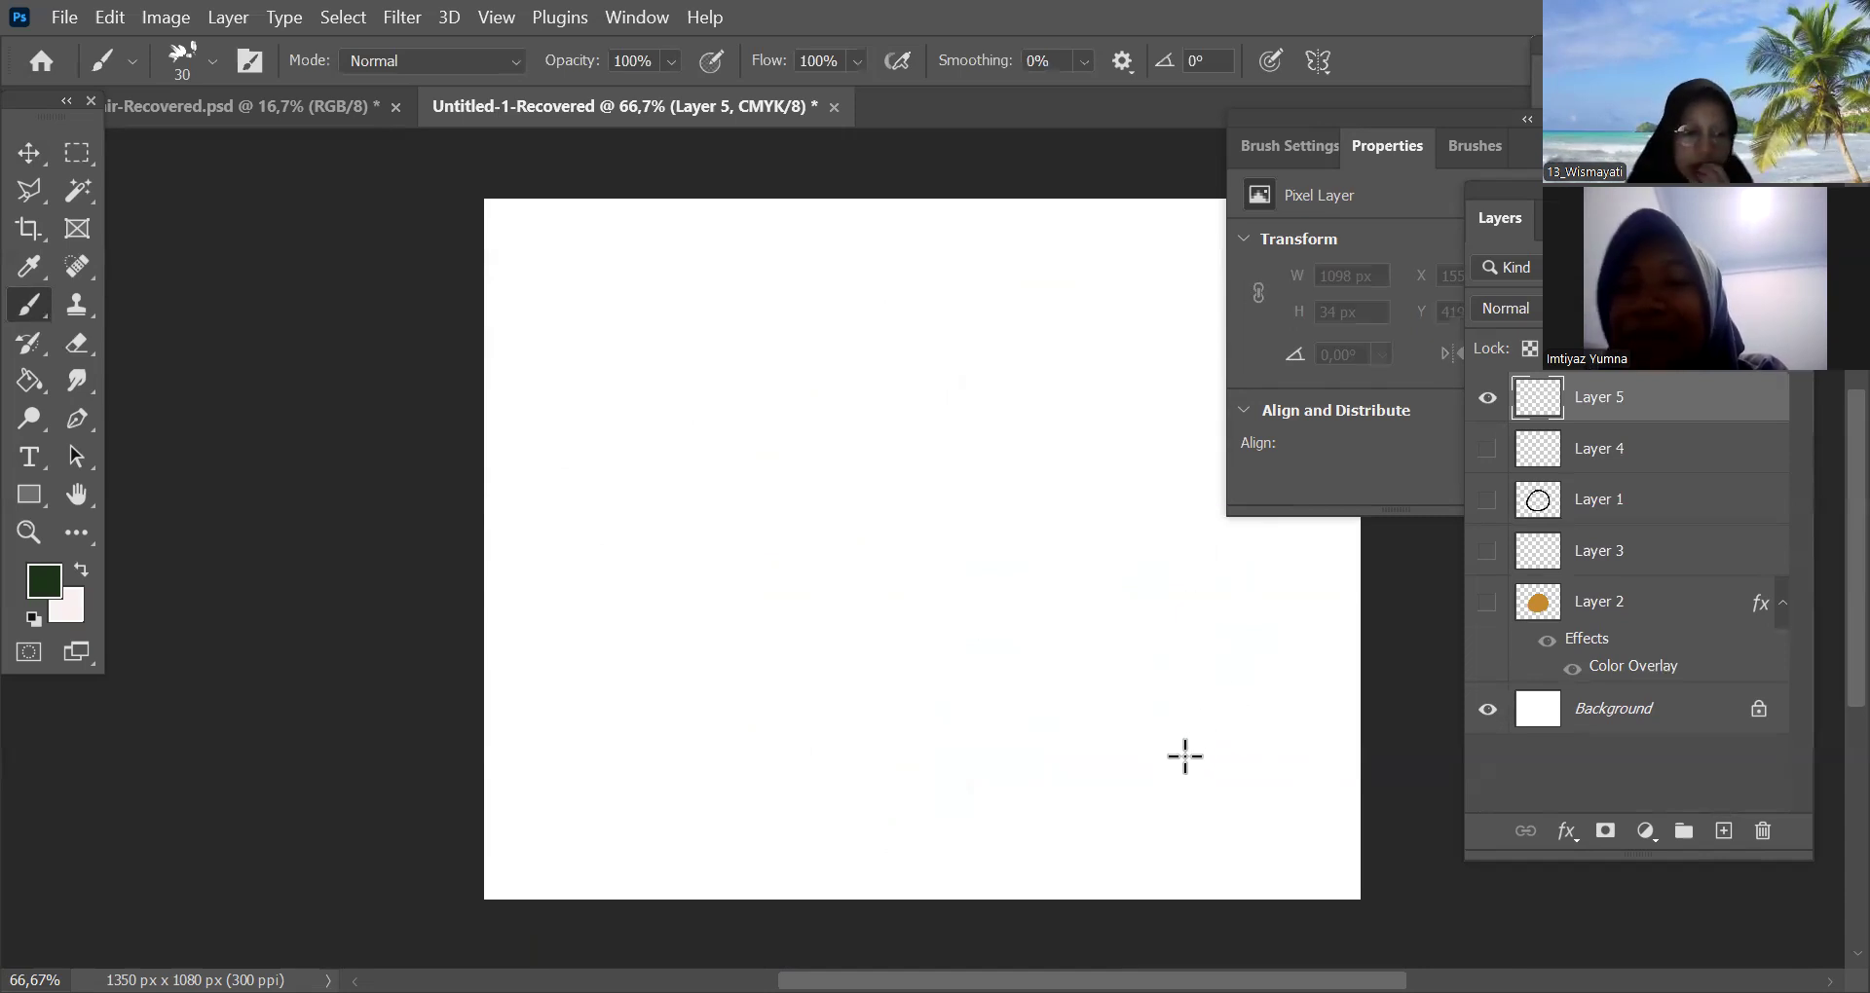
Paint a series of loose curved and wavy freehand strokes across Layer 5 and undo them all
mouse_move(643, 477)
mouse_down()
mouse_move(739, 473)
mouse_move(807, 517)
mouse_move(989, 535)
mouse_move(1064, 462)
mouse_move(1094, 681)
mouse_move(1072, 740)
mouse_move(721, 694)
mouse_up()
mouse_move(1001, 717)
mouse_down()
mouse_move(751, 400)
mouse_move(968, 459)
mouse_move(1110, 613)
mouse_move(1023, 574)
mouse_up()
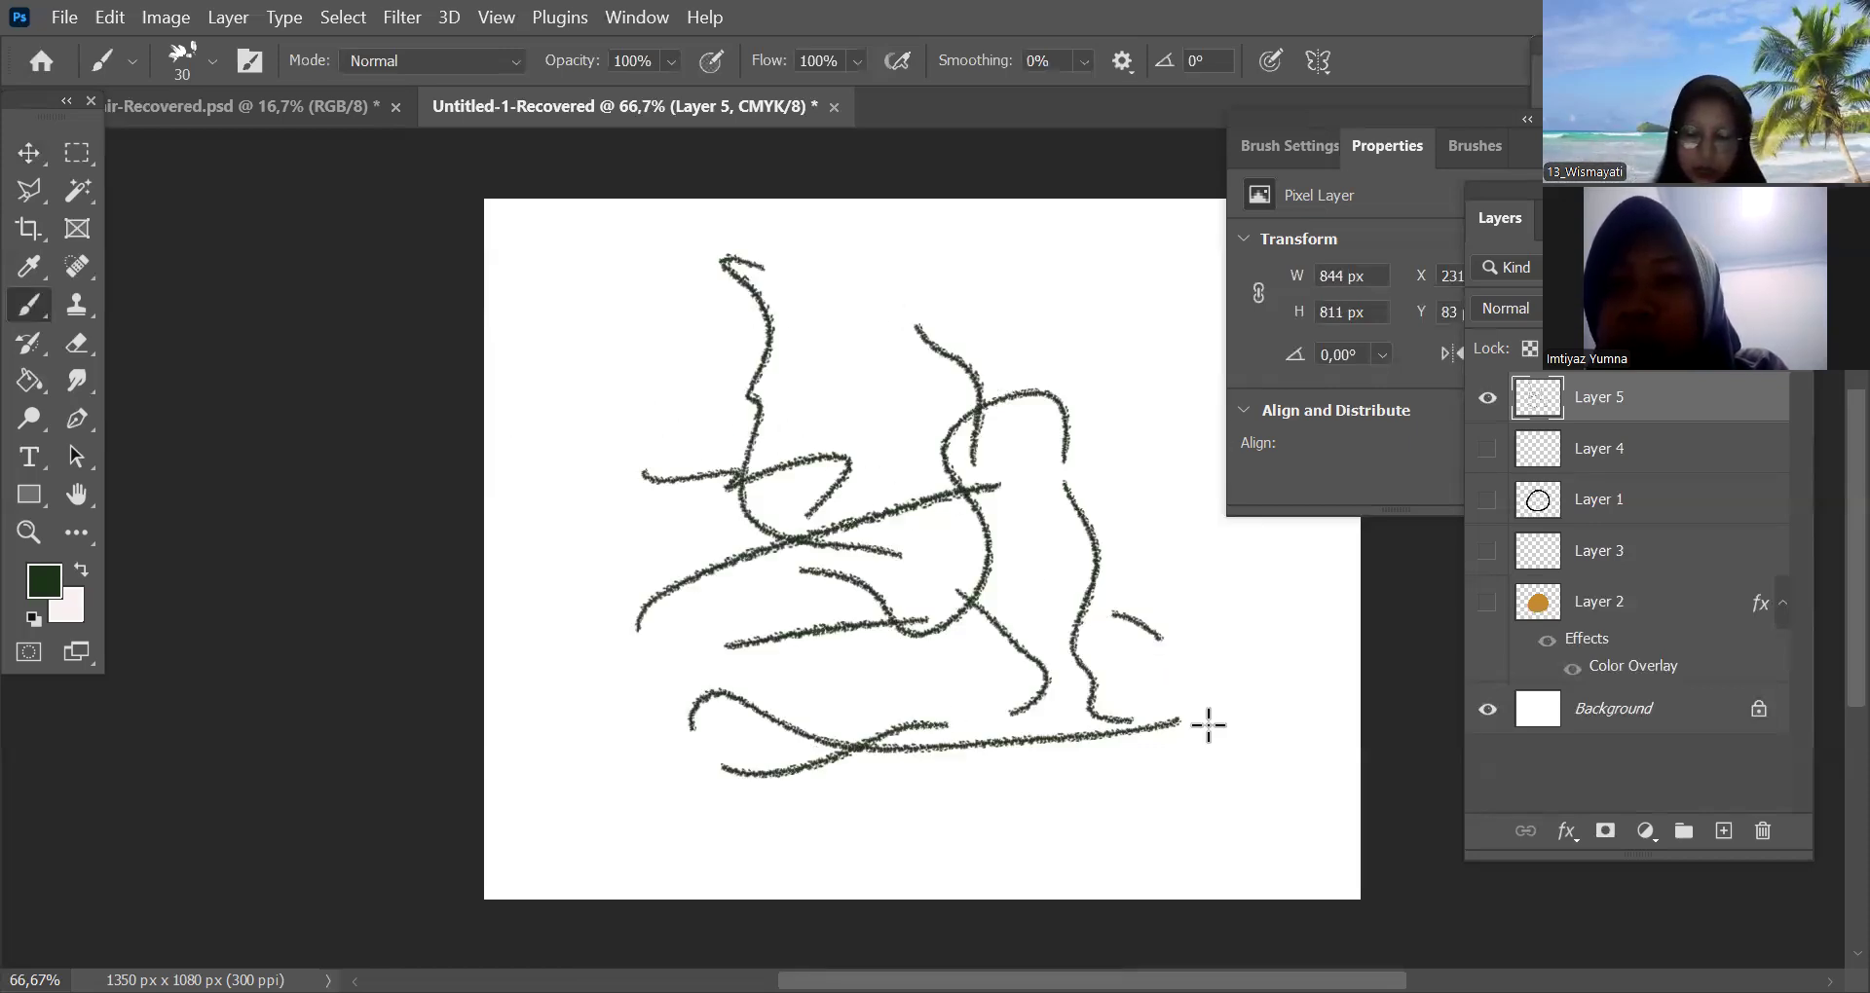
key(ctrl+z)
key(ctrl+z)
key(ctrl+z)
key(ctrl+z)
key(ctrl+z)
key(ctrl+z)
key(ctrl+z)
key(ctrl+z)
key(ctrl+z)
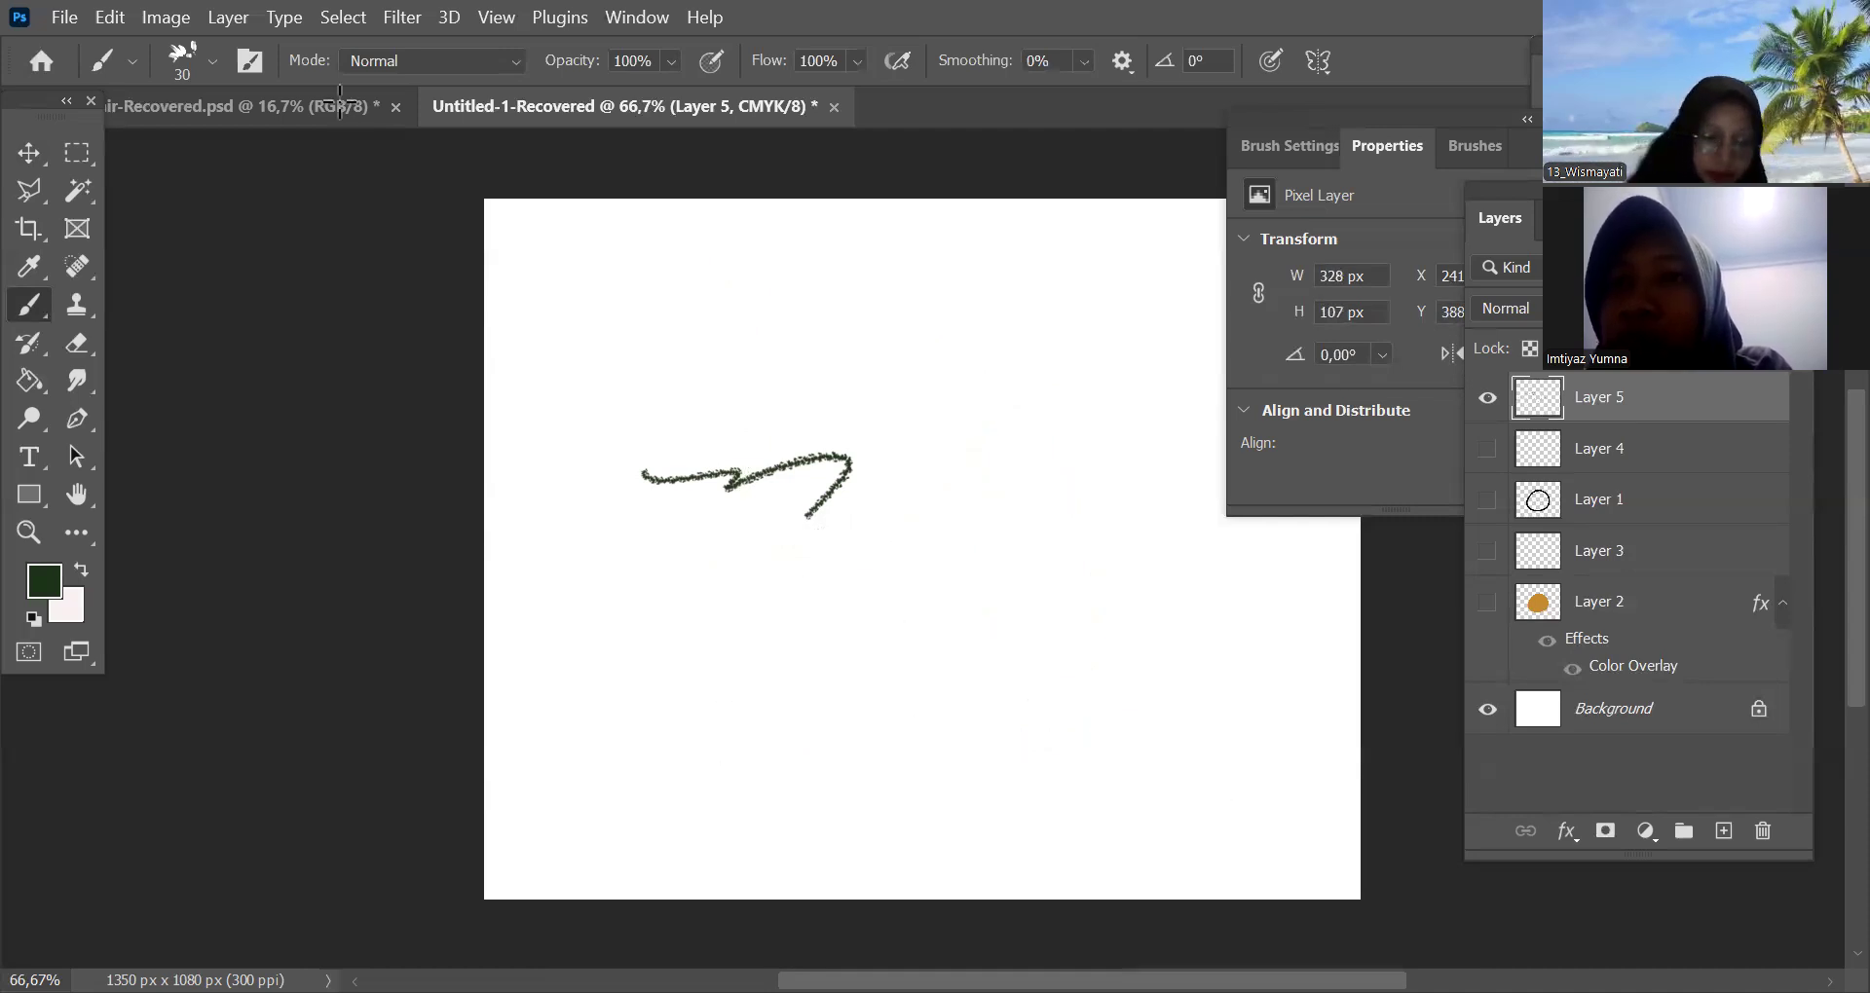
key(ctrl+z)
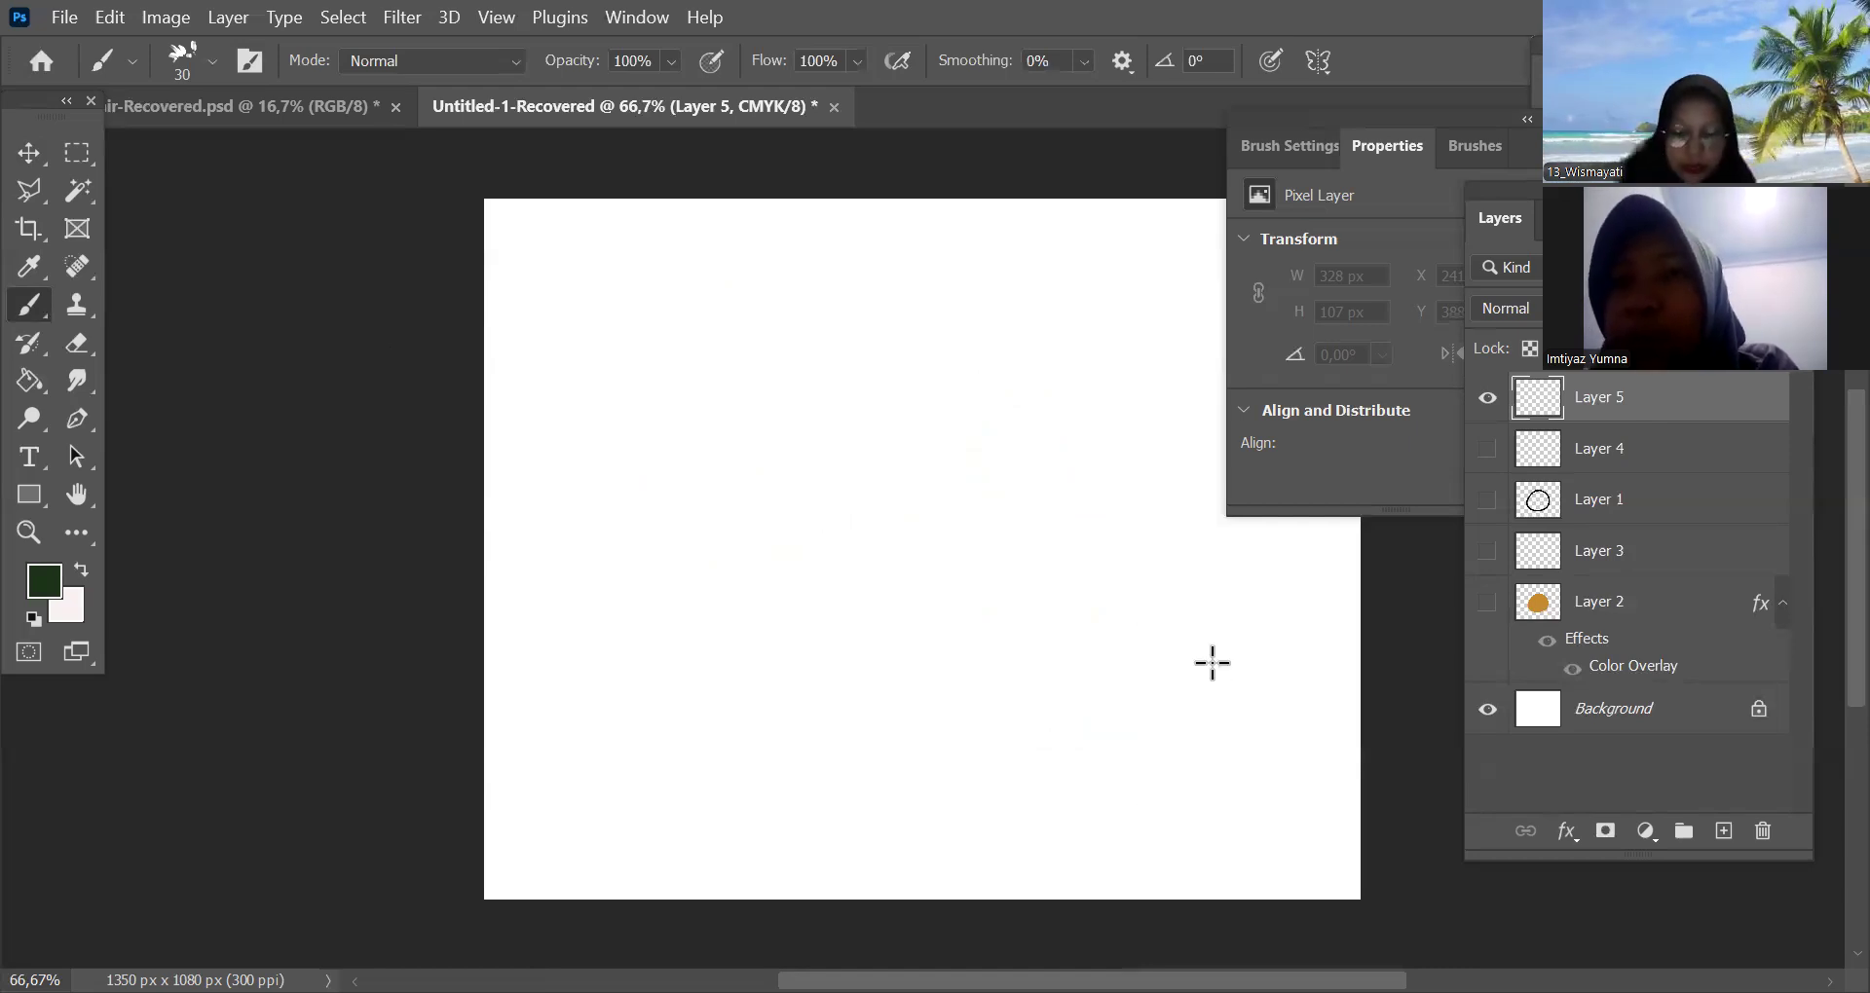
Test the size 30 hard round brush at 23% smoothing with a freehand stroke and undo it
drag(1165, 739, 1156, 750)
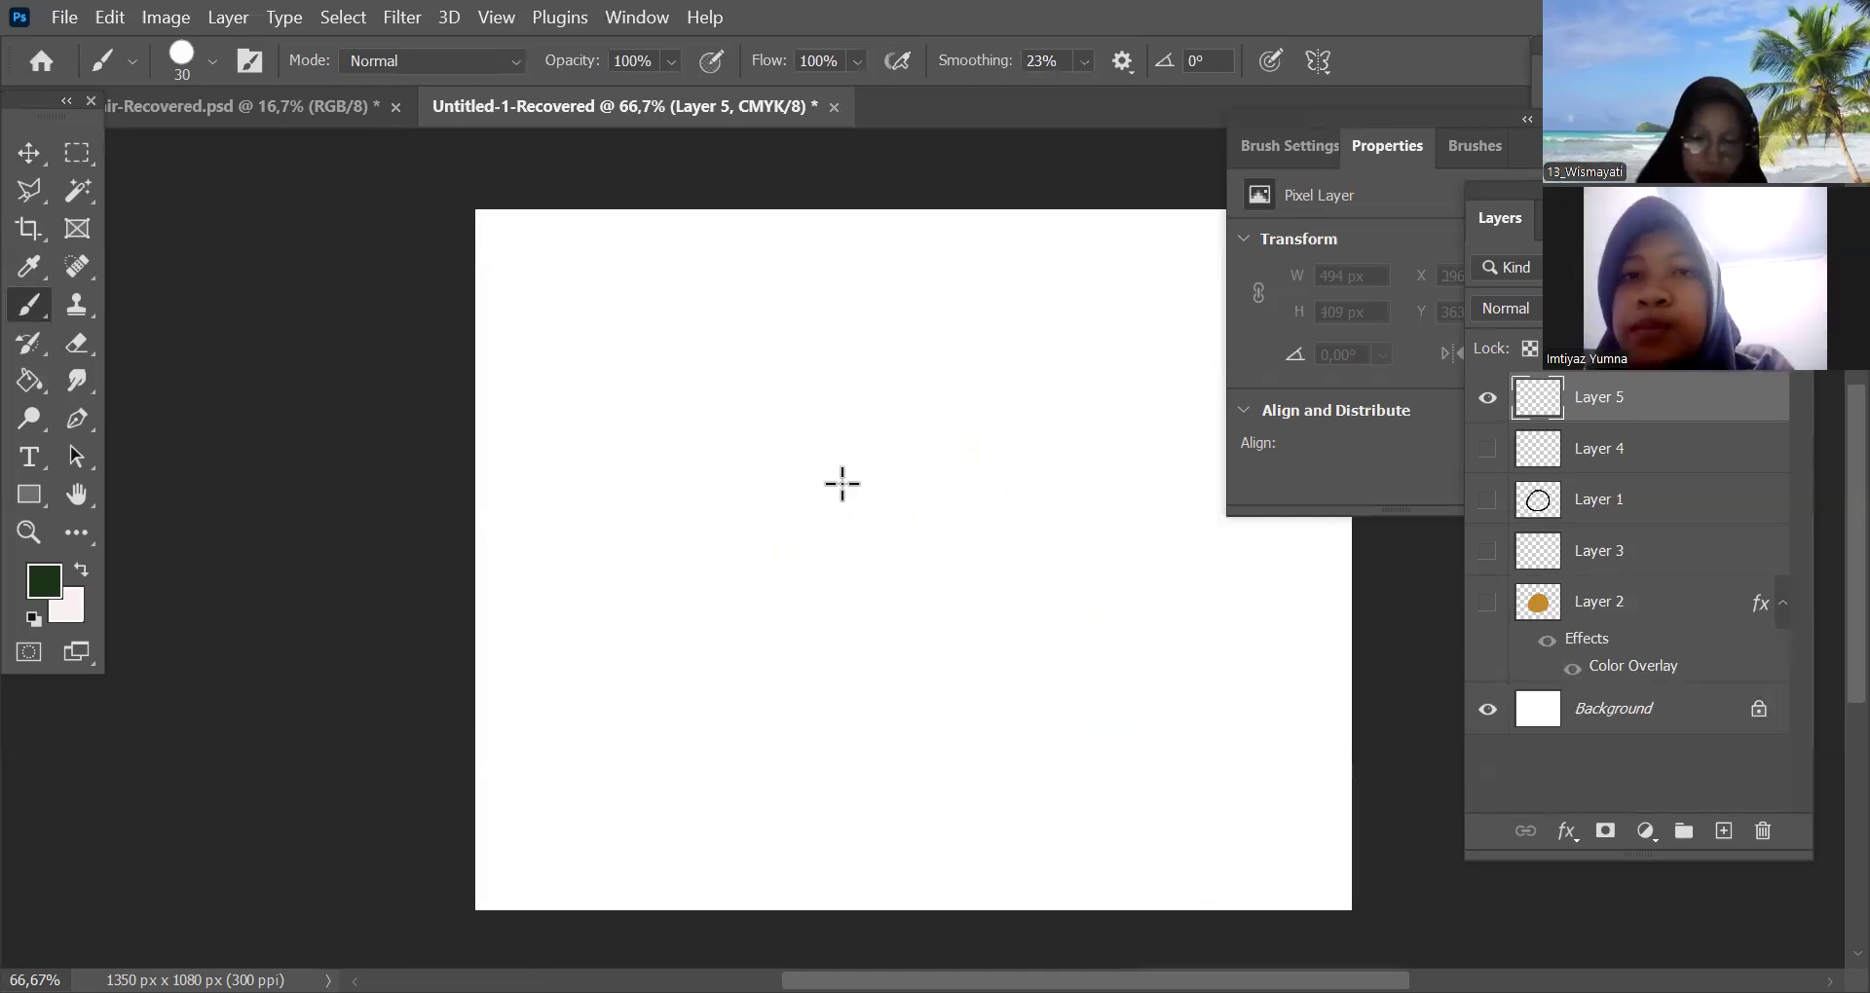
drag(716, 497, 1047, 623)
key(ctrl+z)
Enlarge the brush to size 250 and try it with a freehand stroke, undoing the stroke
key(bracketright)
key(bracketright)
key(bracketright)
mouse_move(902, 400)
mouse_down()
mouse_move(1035, 526)
mouse_move(869, 410)
mouse_move(808, 443)
mouse_up()
key(ctrl+z)
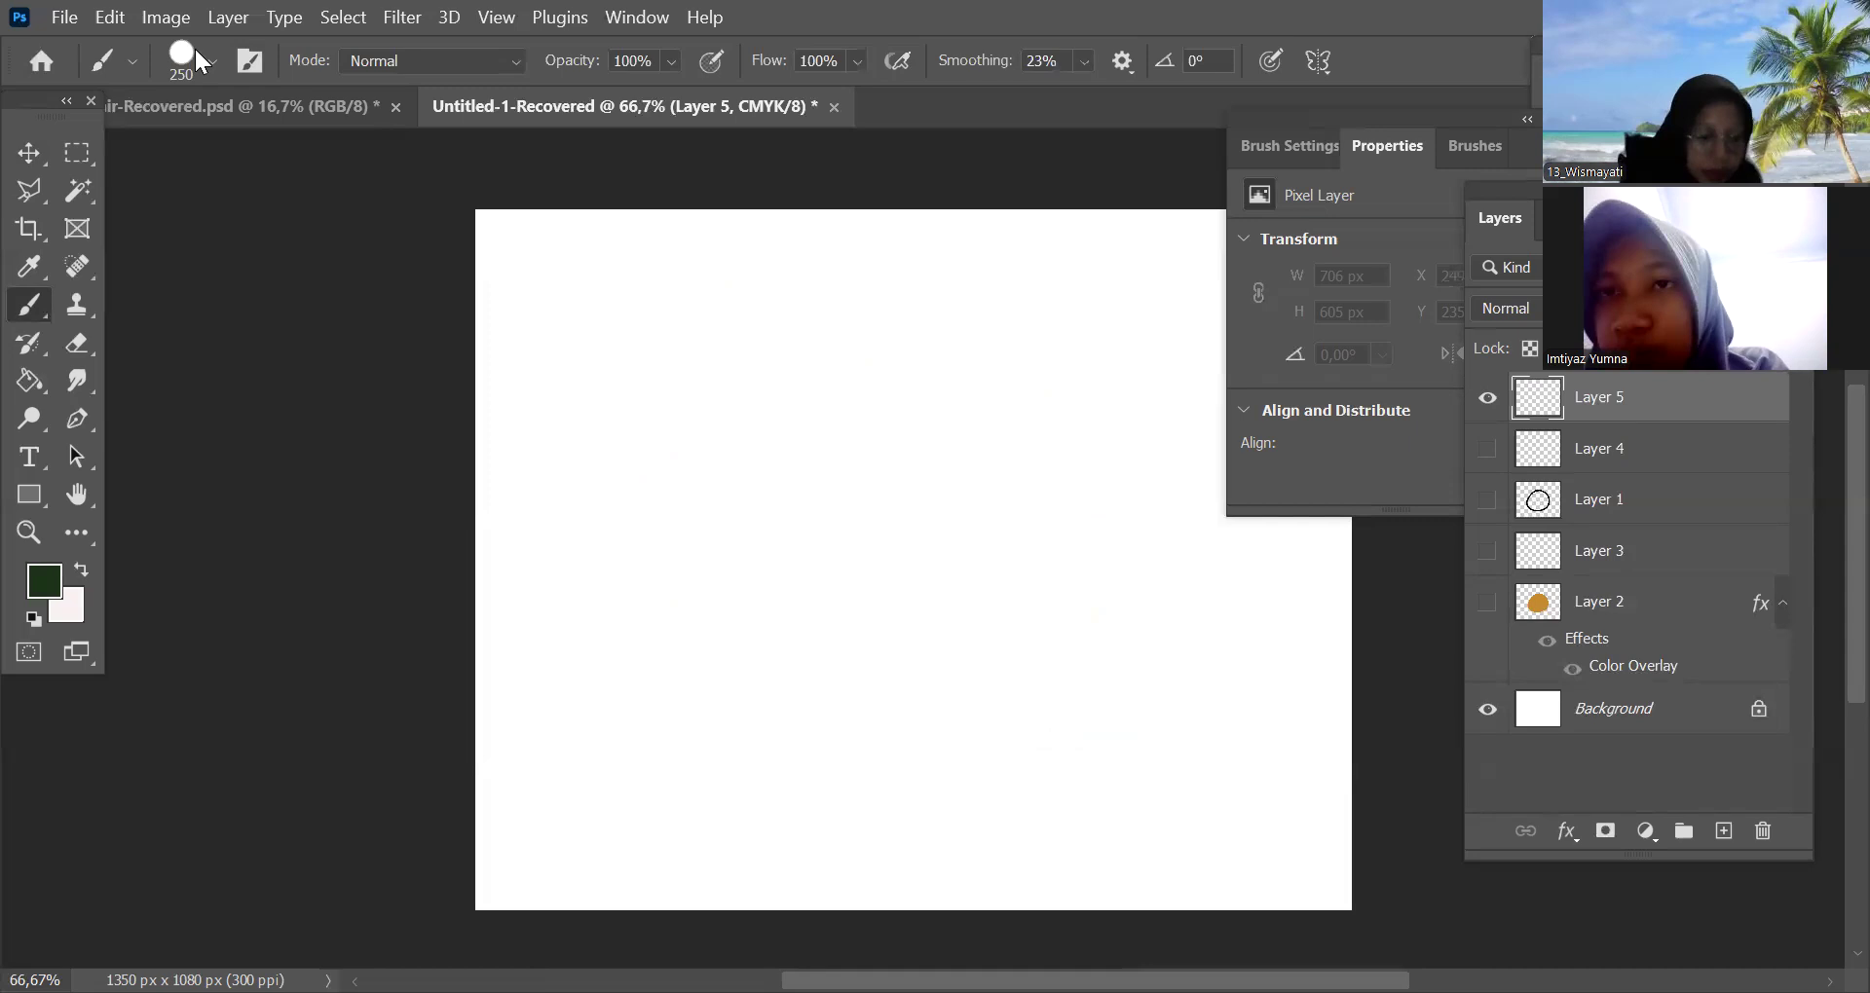
Paint broad dark green blobs with the size 250 soft round brush on Layer 5 and undo them
mouse_move(917, 436)
mouse_down()
mouse_move(1069, 551)
mouse_move(906, 397)
mouse_move(761, 601)
mouse_up()
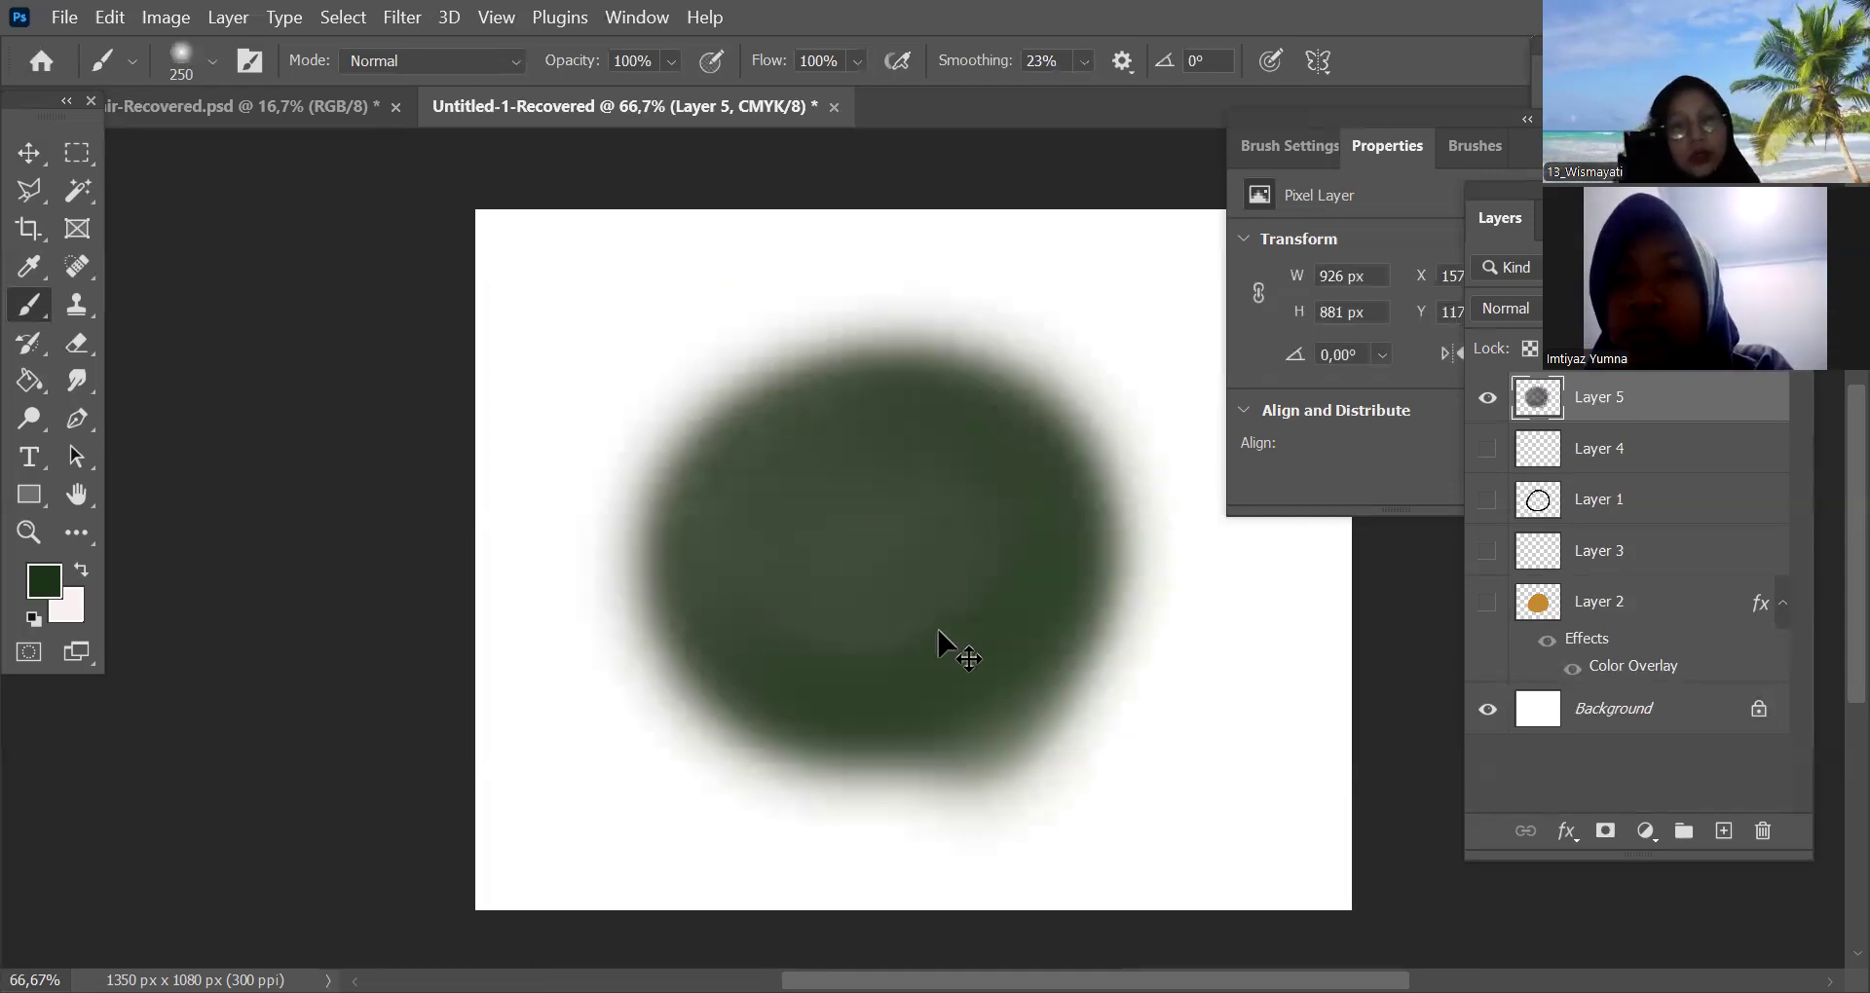
key(ctrl+z)
mouse_move(710, 413)
mouse_down()
mouse_move(1039, 424)
mouse_move(677, 645)
mouse_move(1044, 611)
mouse_move(1114, 517)
mouse_up()
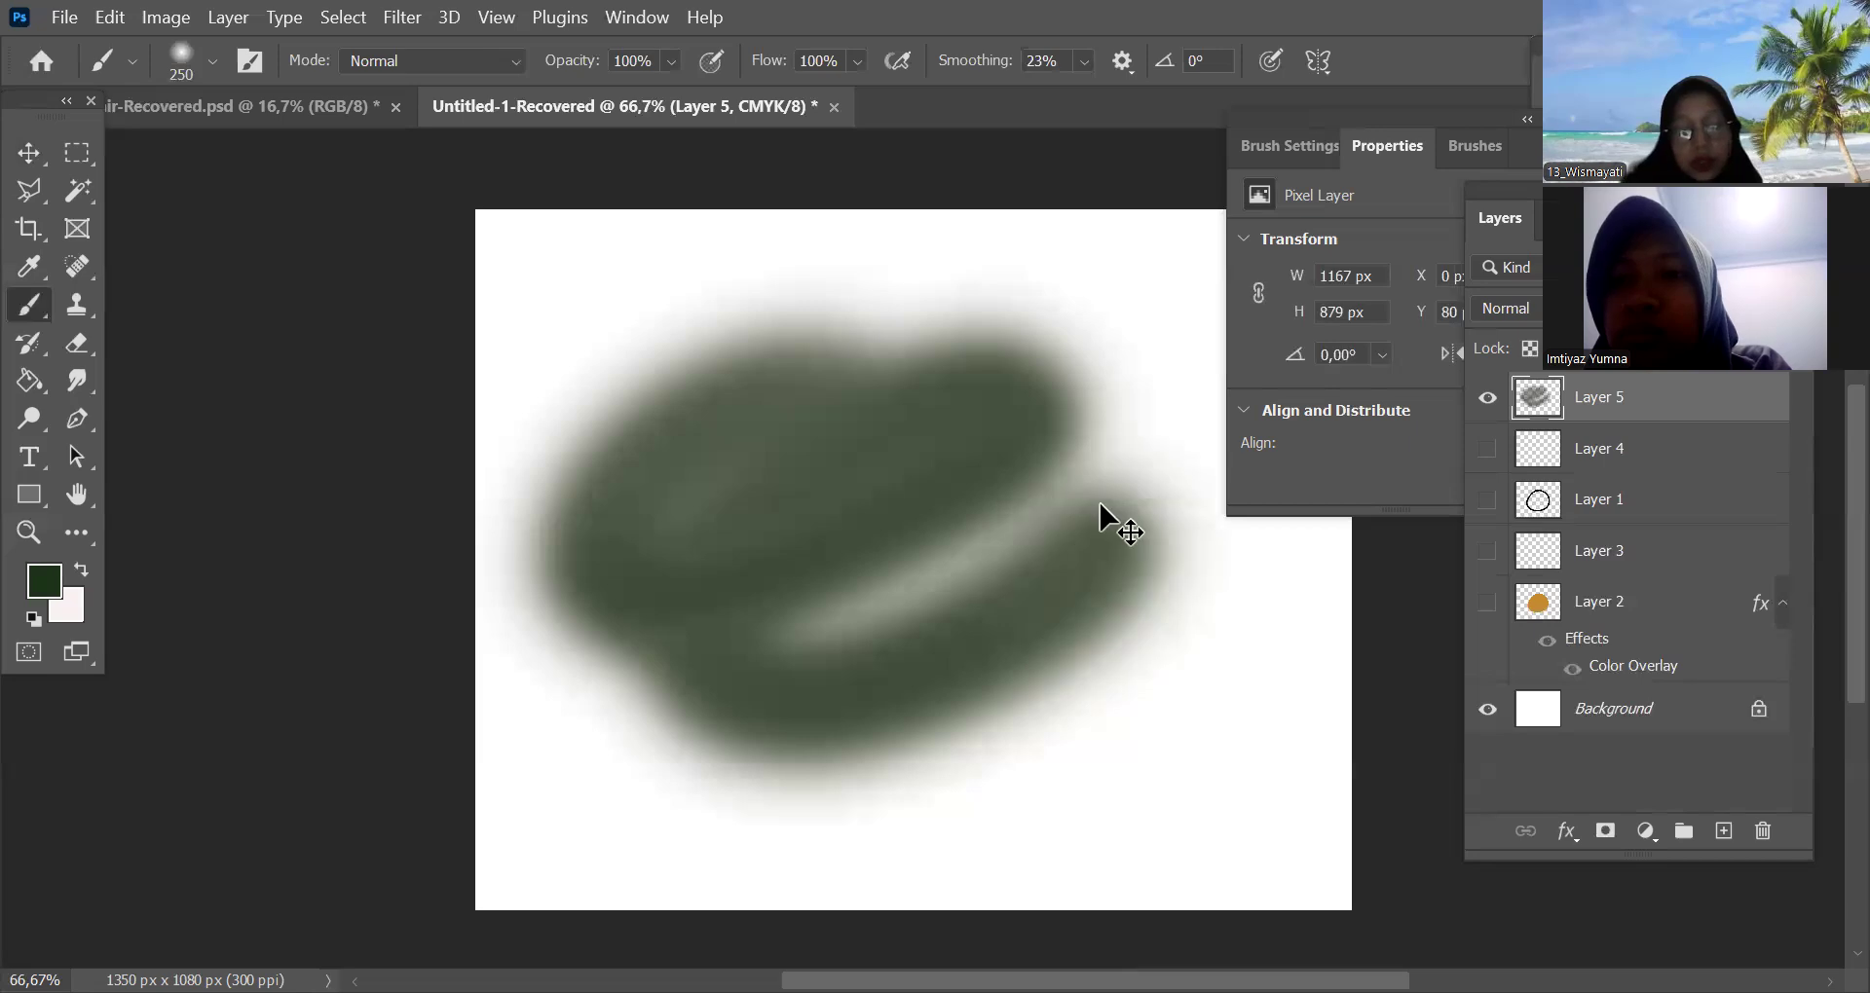
key(ctrl+z)
drag(1035, 605, 1014, 585)
key(ctrl+z)
mouse_move(575, 487)
mouse_down()
mouse_move(935, 338)
mouse_move(944, 430)
mouse_move(647, 464)
mouse_move(1029, 463)
mouse_move(633, 701)
mouse_up()
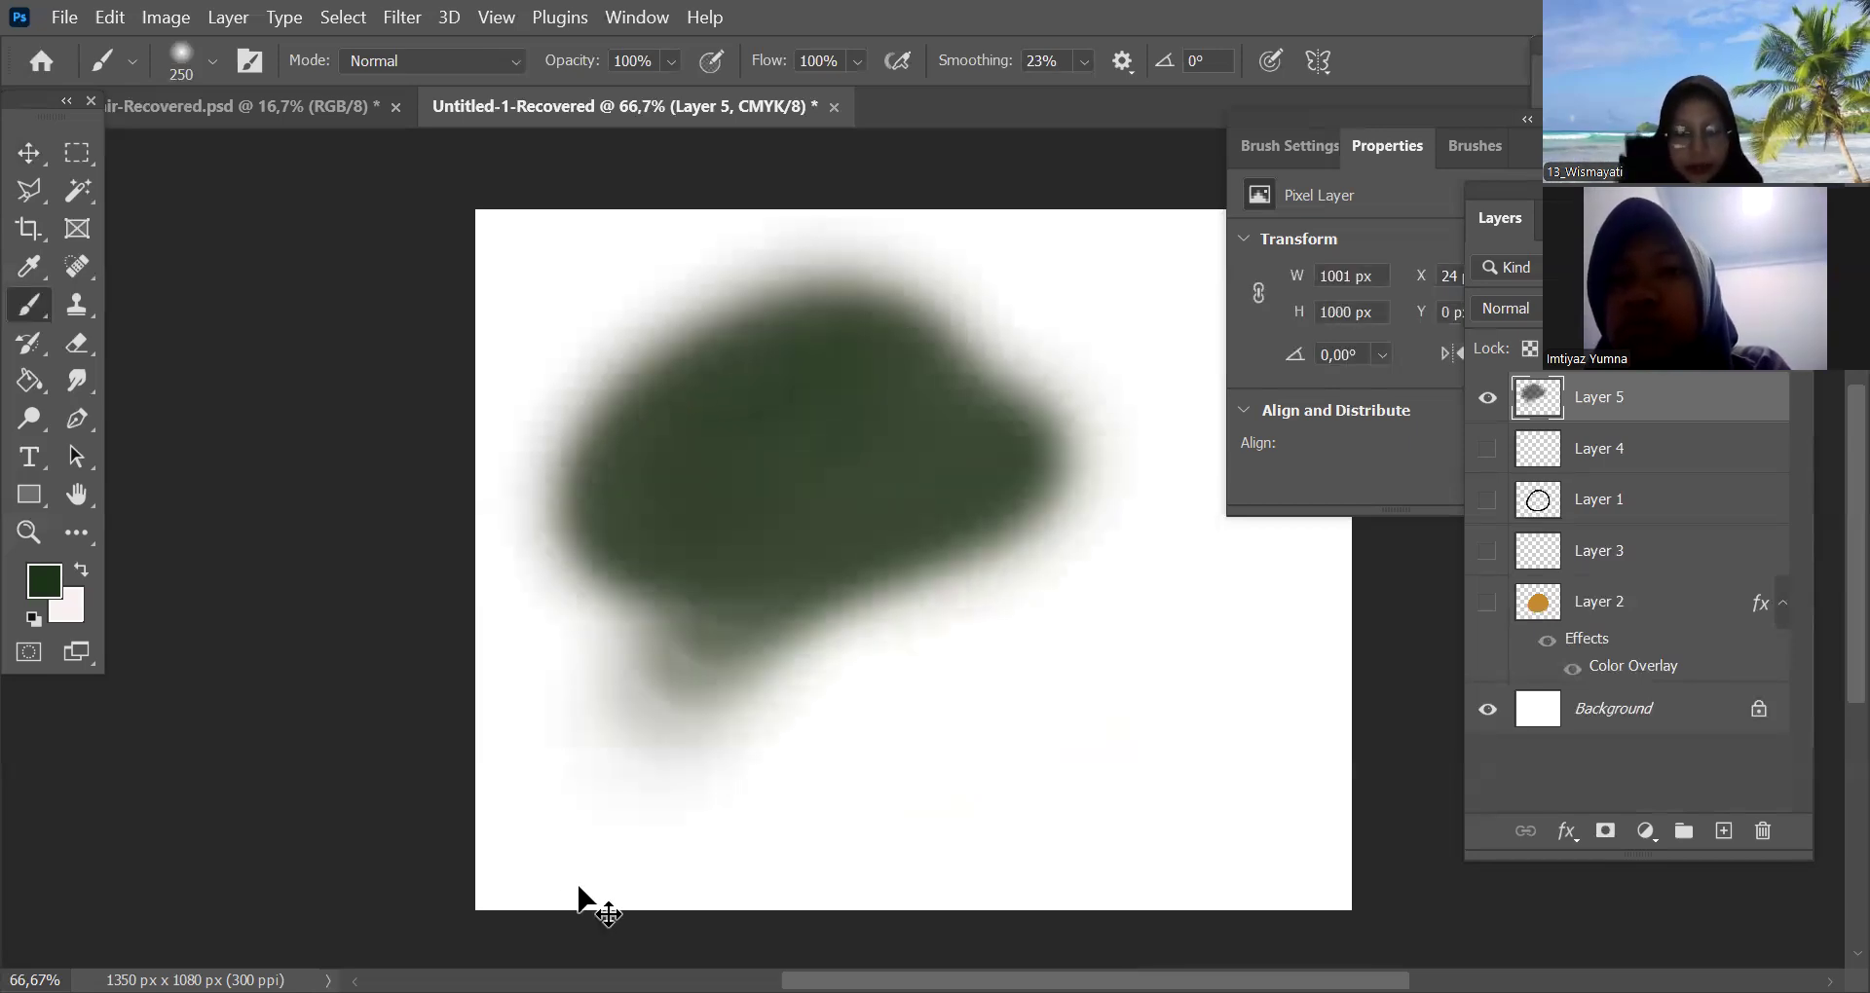
key(ctrl+z)
key(ctrl+z)
key(ctrl+z)
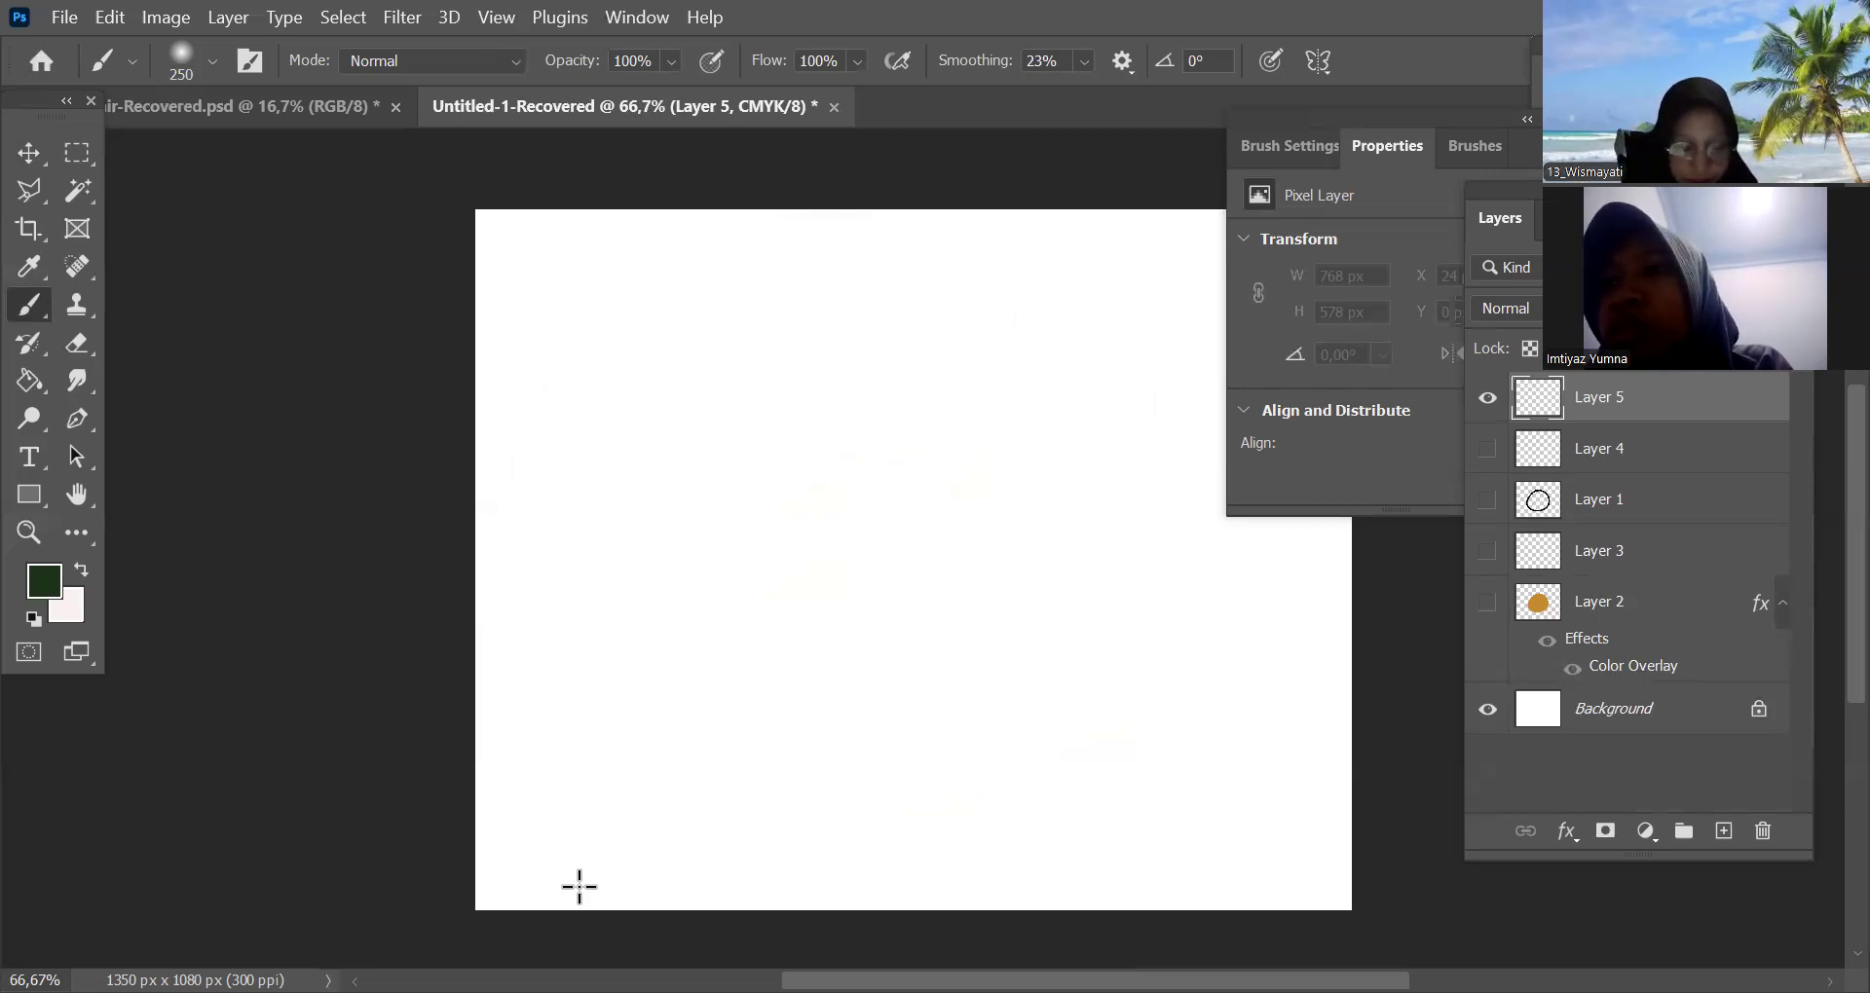
Set the brush opacity to 41%, test it with a winding diagonal stroke and undo the stroke
click(672, 61)
key(4)
key(1)
drag(646, 425, 1042, 800)
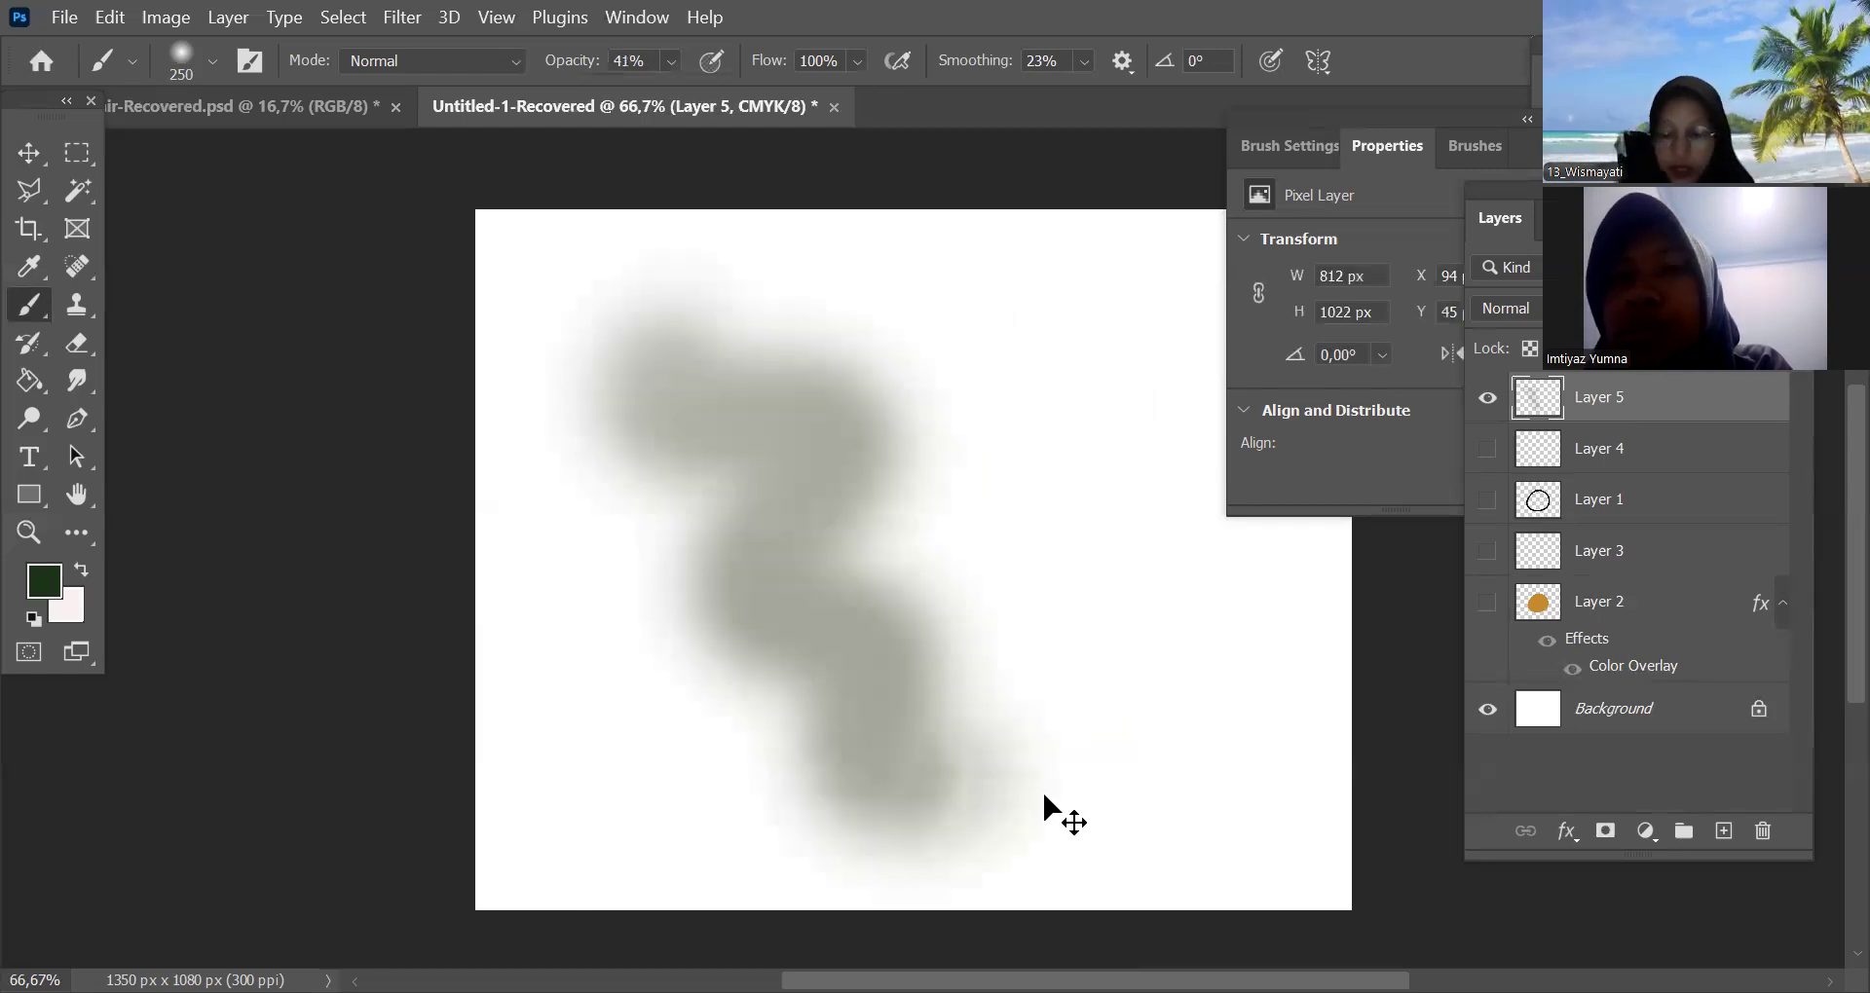
key(ctrl+z)
Brush a broad area at 41% opacity, fill it with dark green using the Paint Bucket, and undo both
mouse_move(659, 484)
mouse_down()
mouse_move(1189, 494)
mouse_move(734, 802)
mouse_move(1049, 371)
mouse_move(772, 676)
mouse_move(745, 474)
mouse_up()
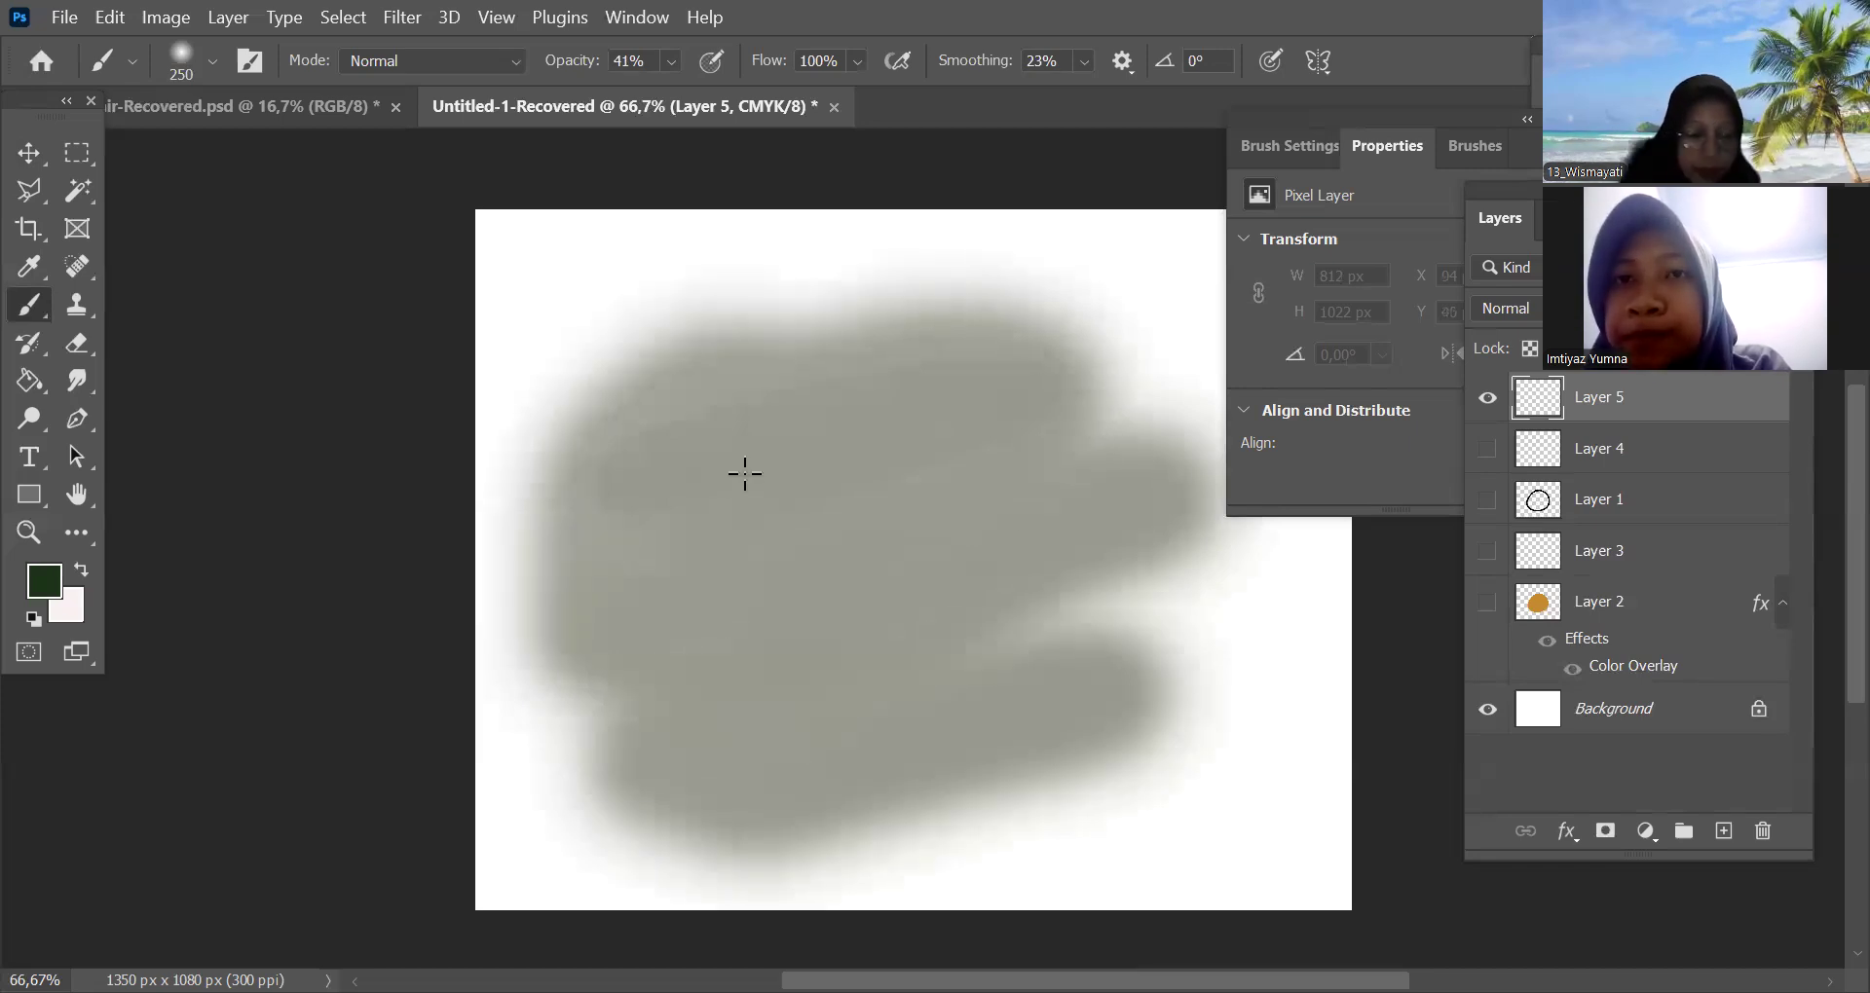
key(g)
click(958, 686)
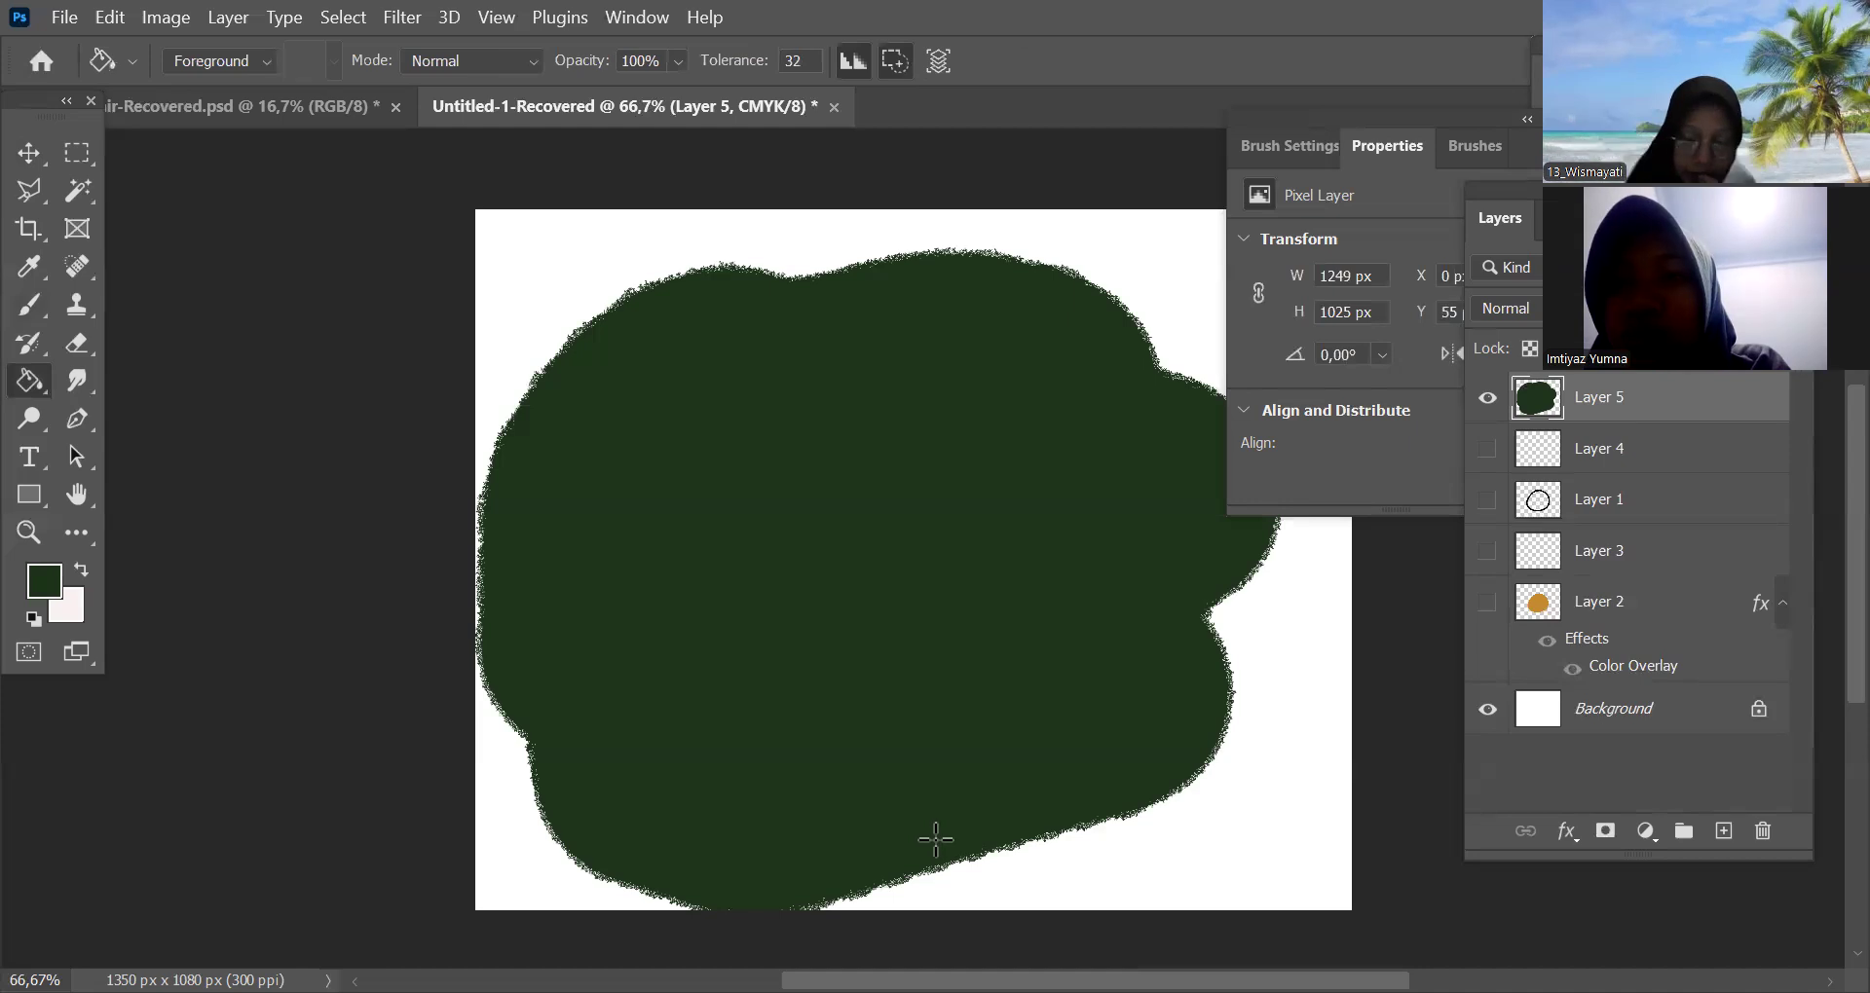
key(ctrl+z)
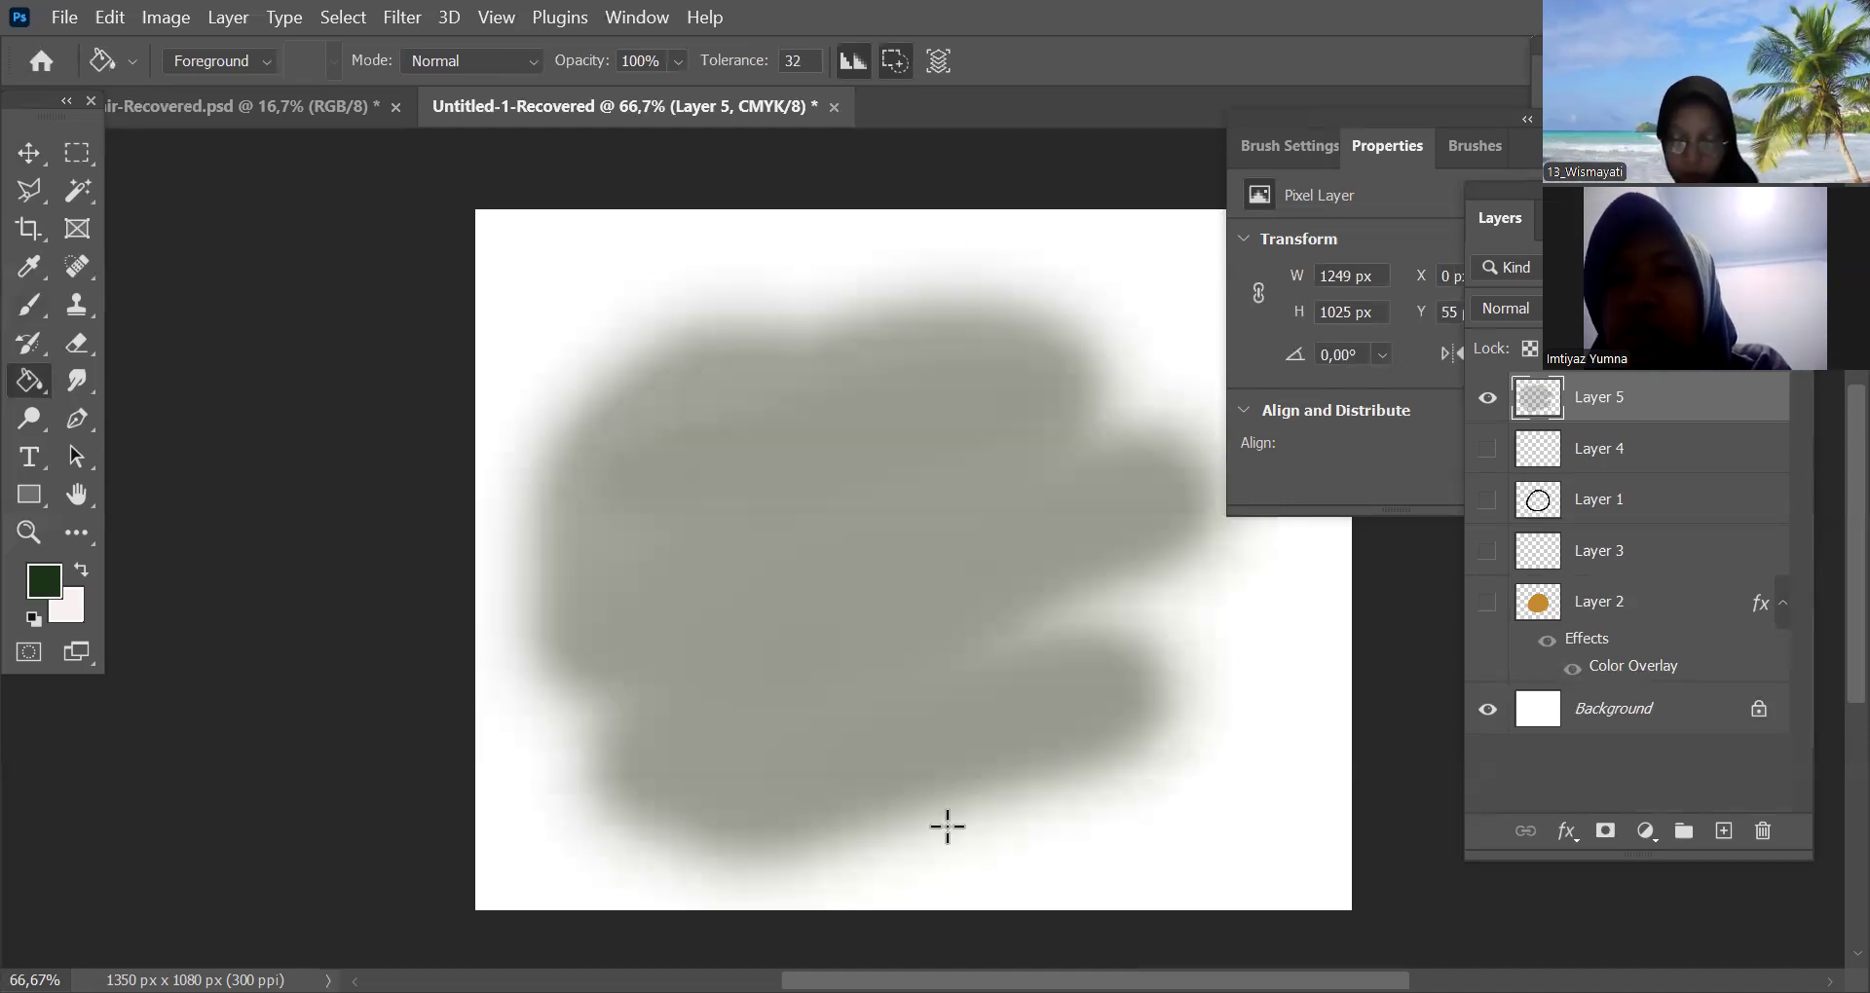
key(ctrl+z)
Fill all of Layer 5 with light green and set its blend mode to Multiply
click(36, 312)
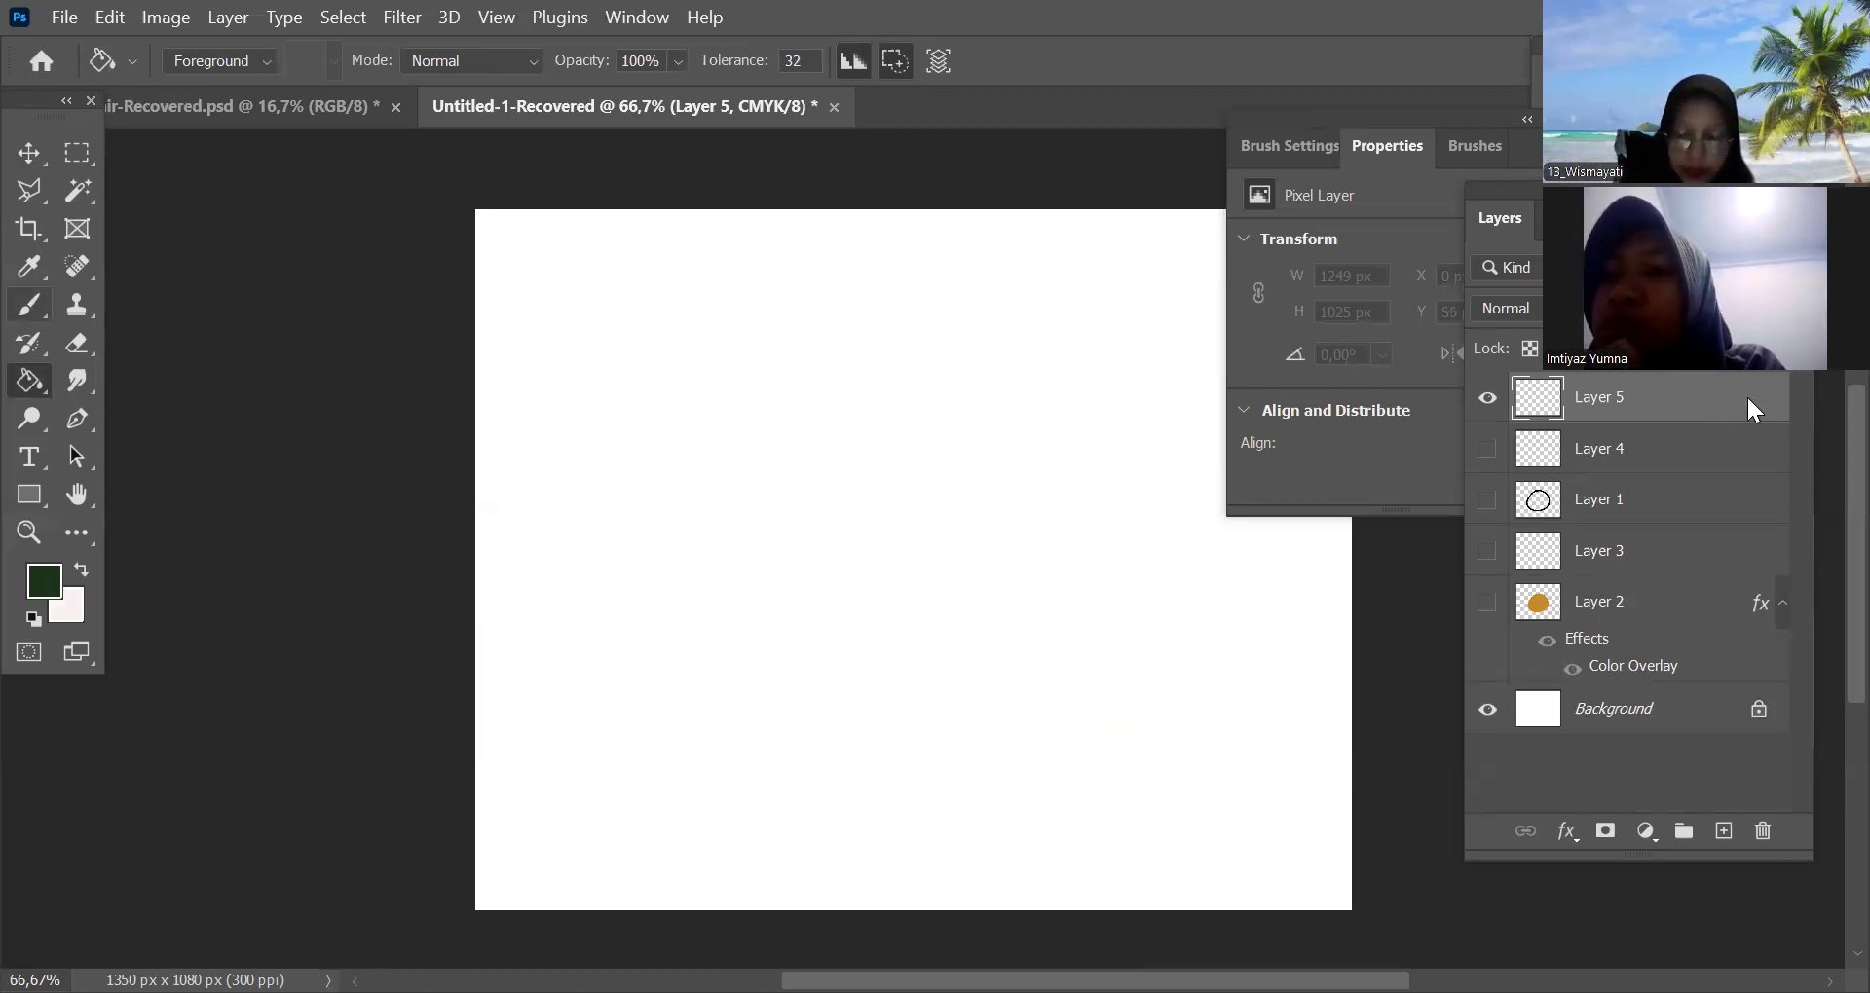
click(924, 498)
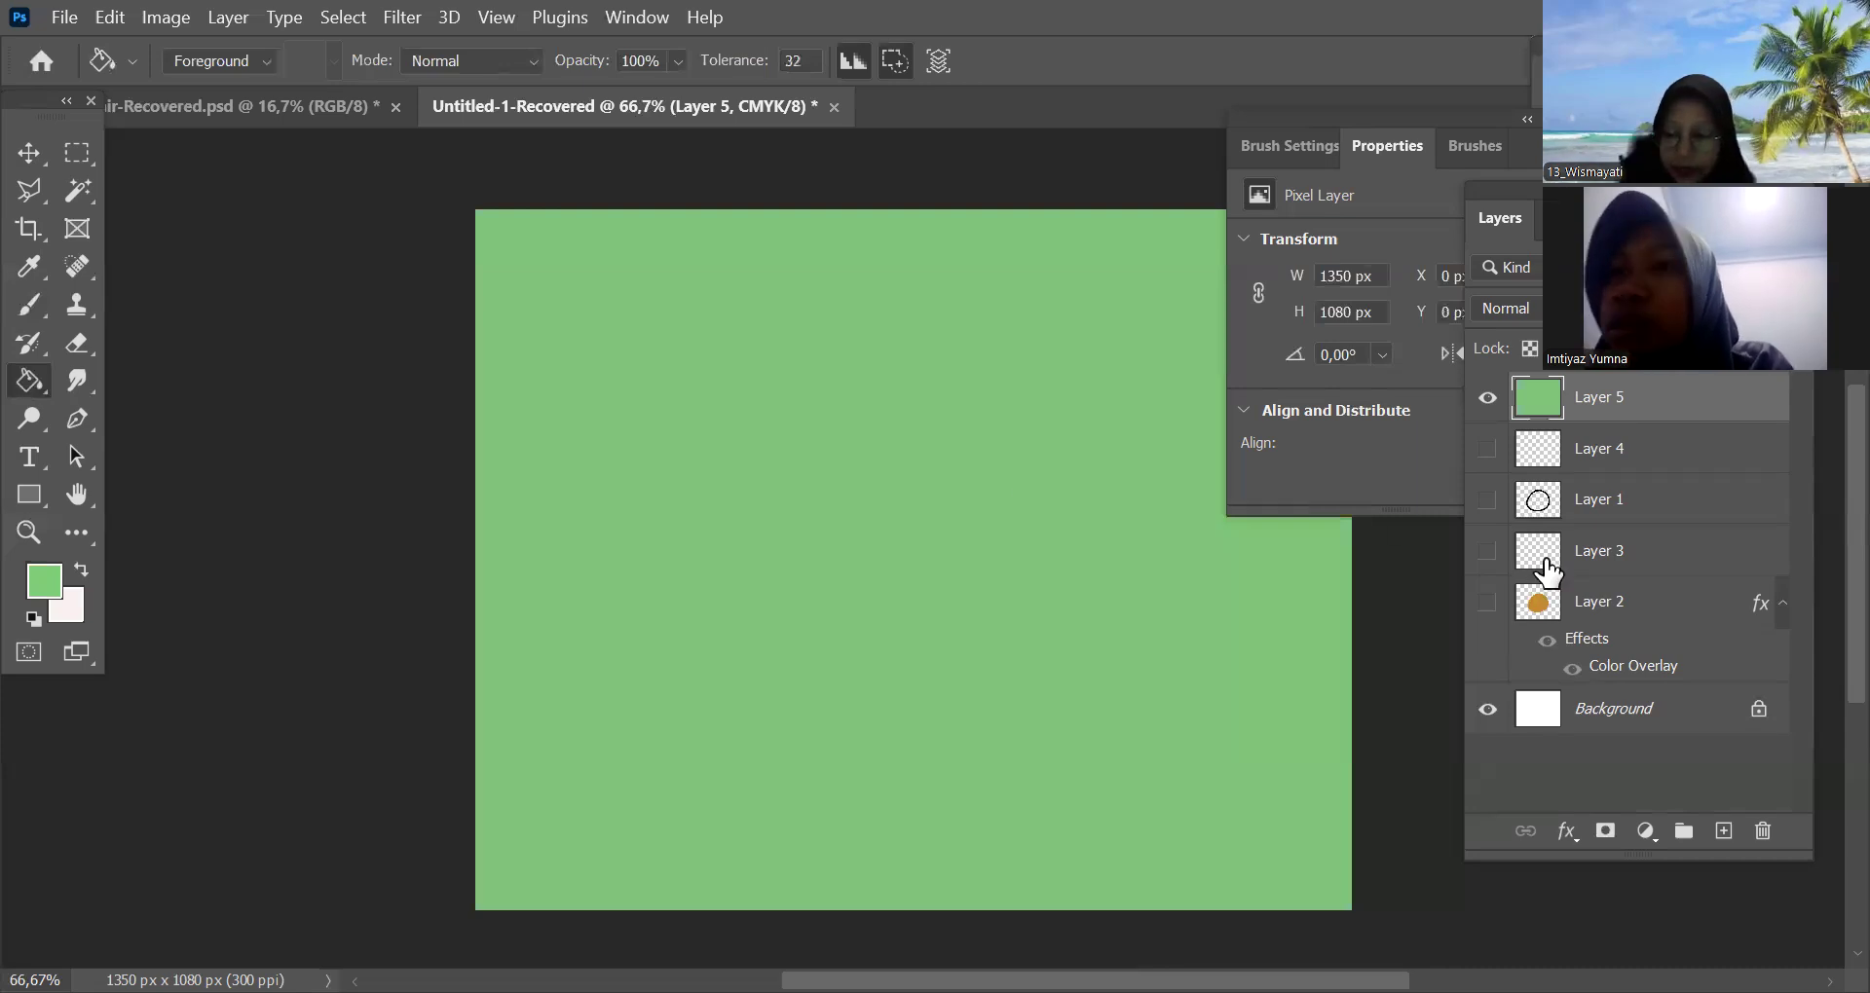
click(1505, 308)
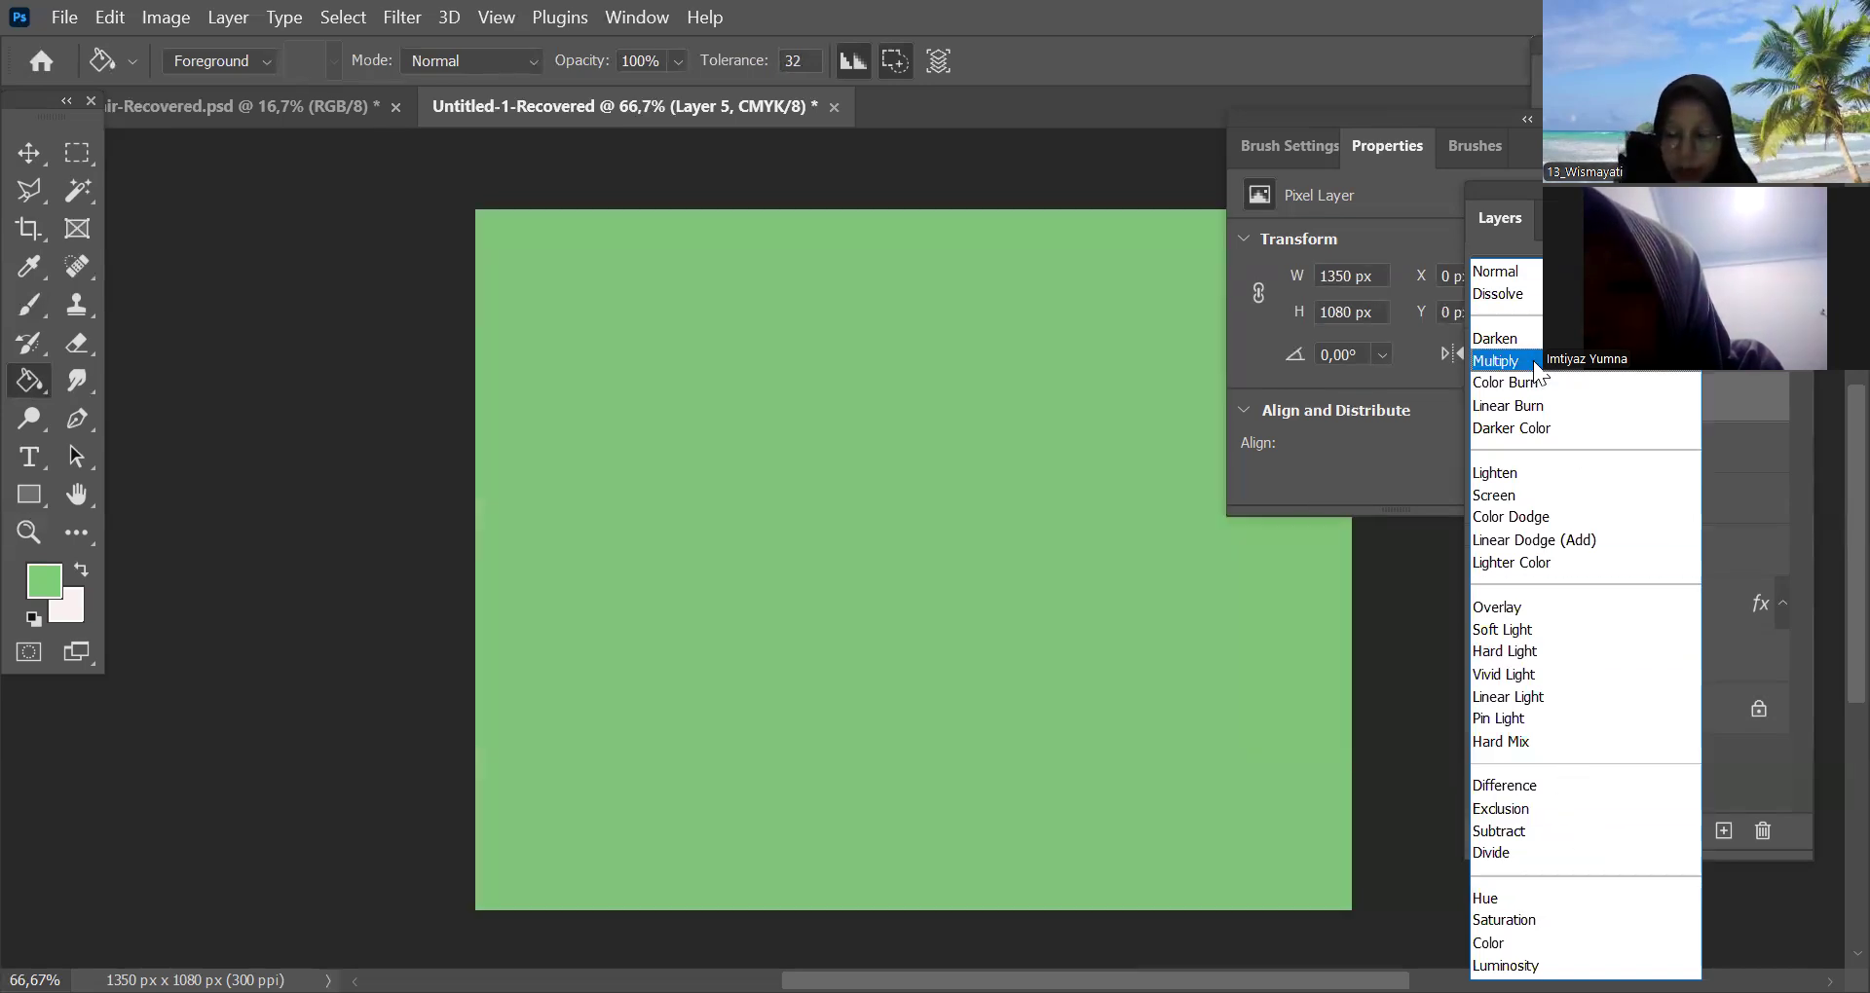
click(1534, 361)
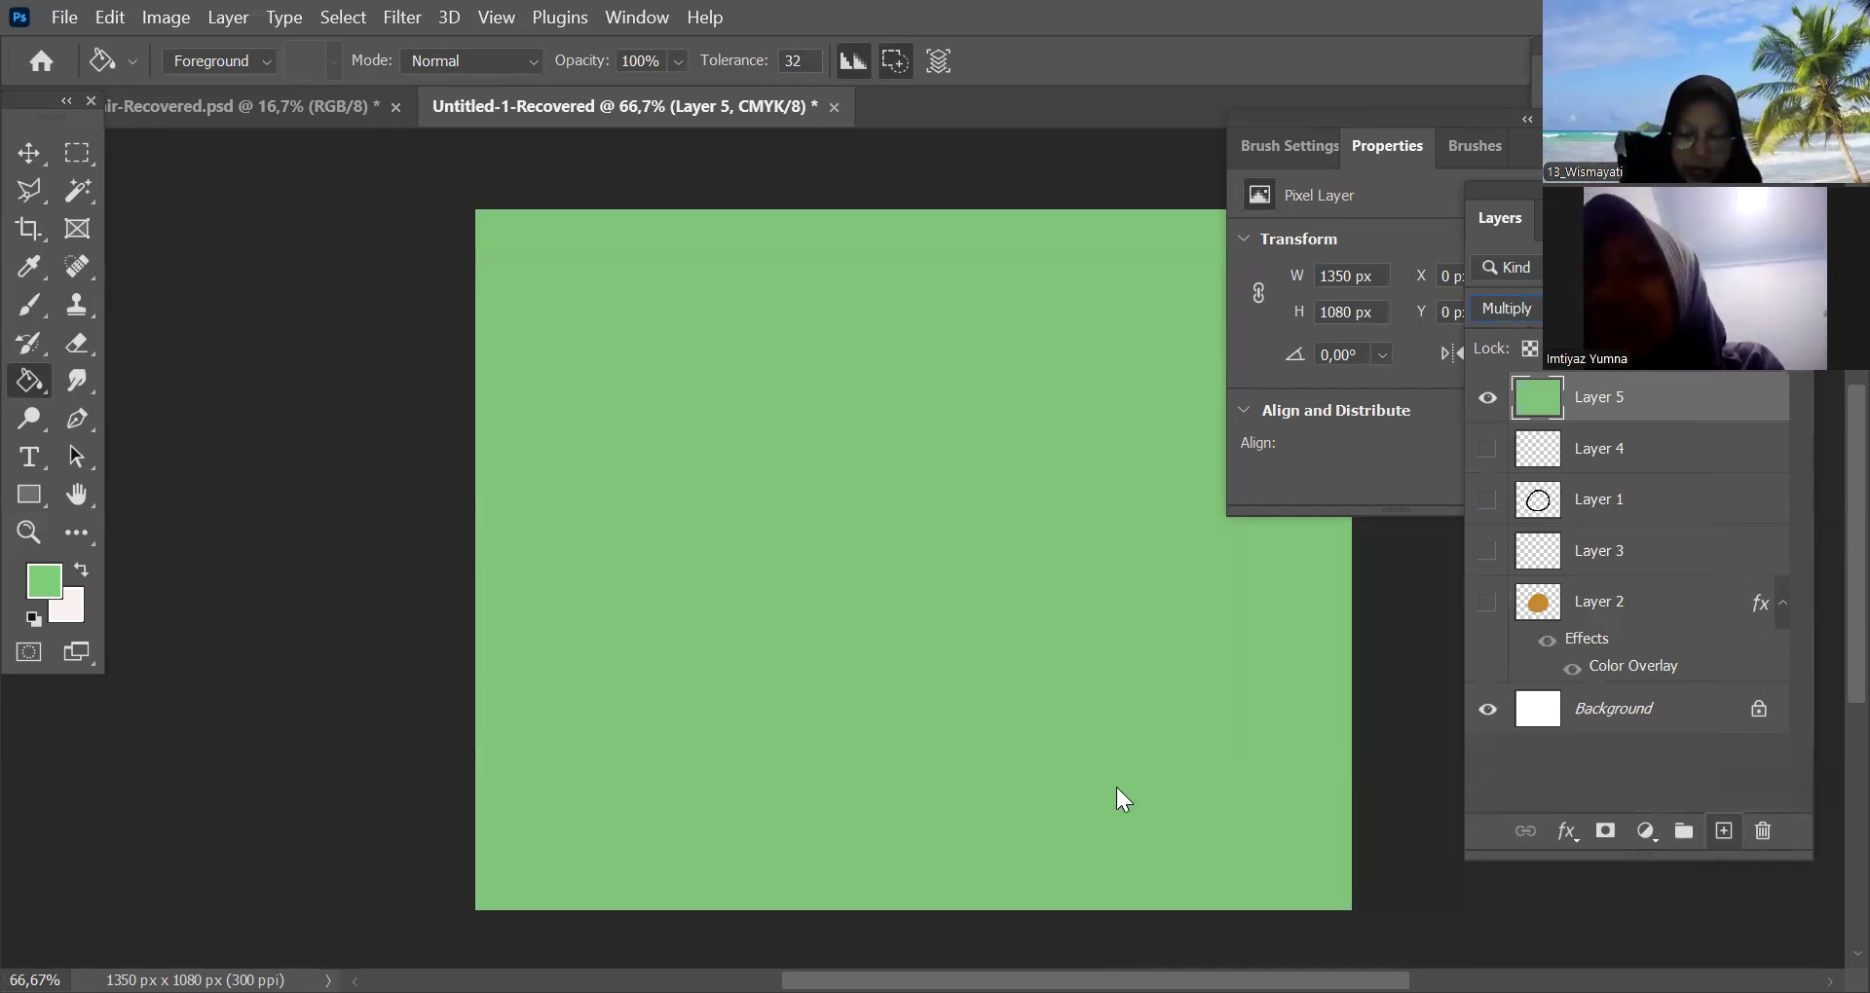
Create a new layer above the green fill and set the brush opacity to 100%
key(b)
key(ctrl+shift+alt+n)
click(672, 61)
key(0)
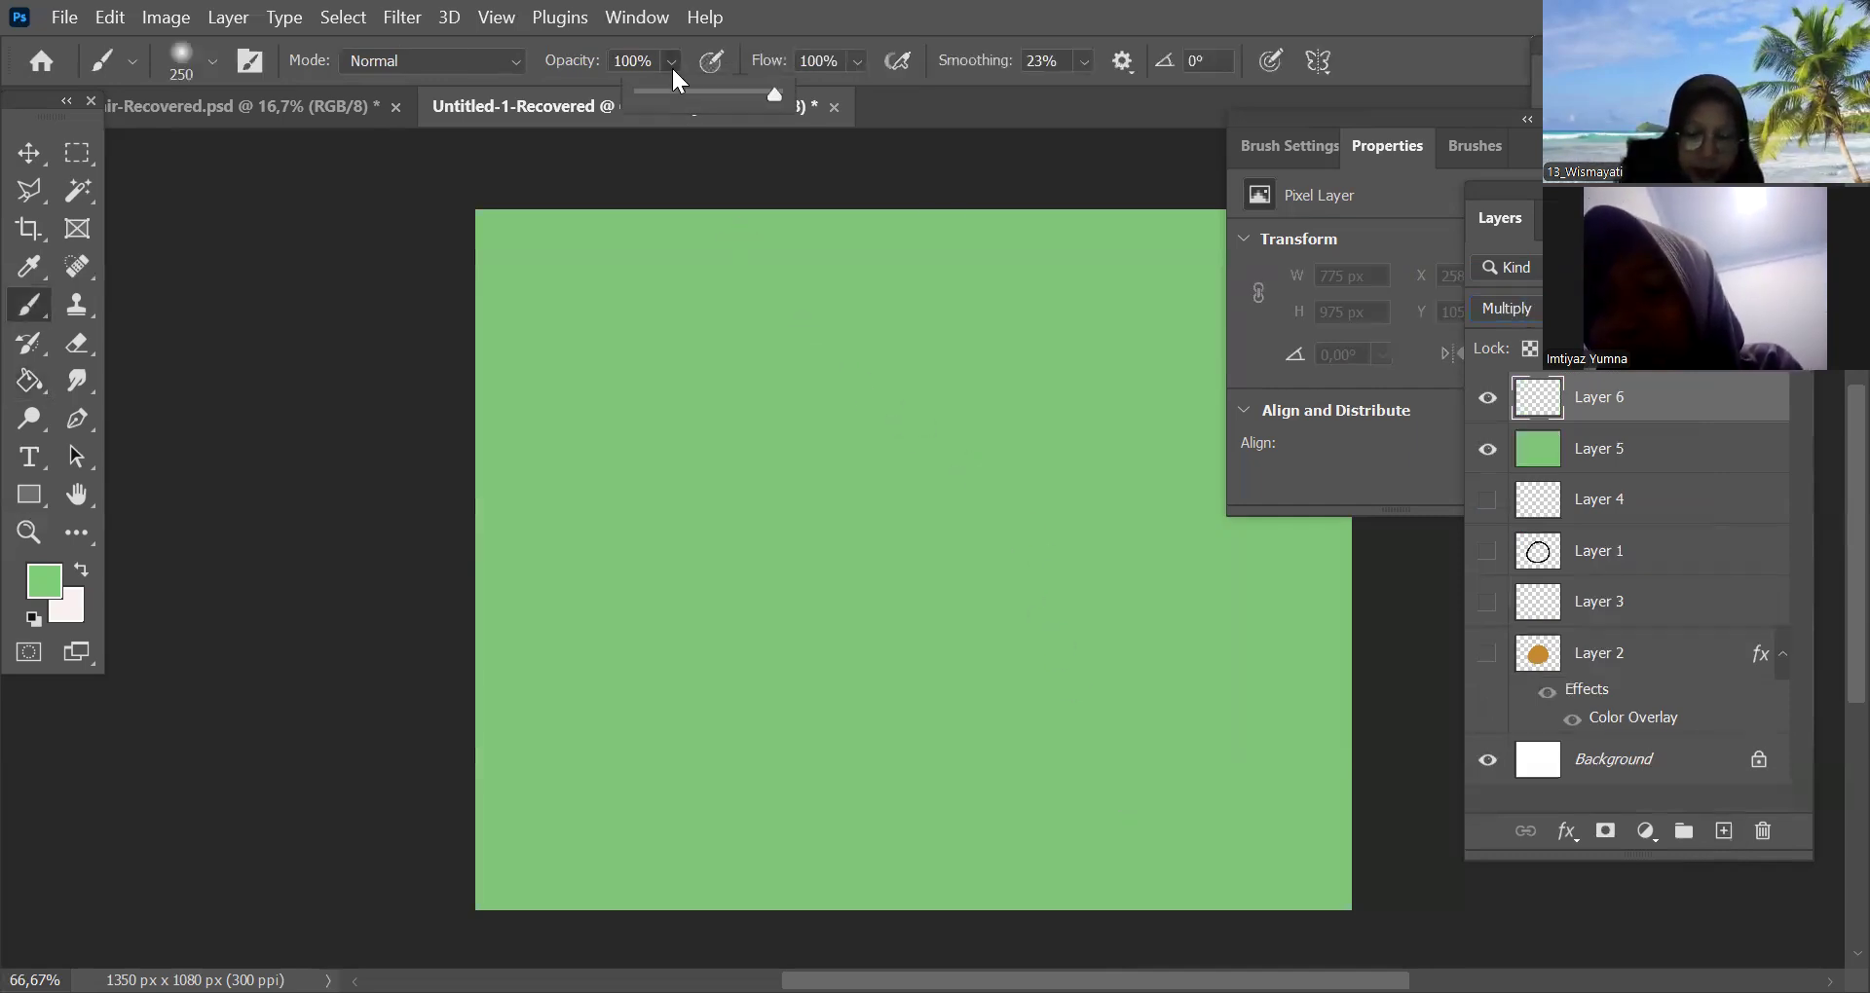
Set Layer 6's blend mode to Overlay and brush a soft light green stroke across the canvas
mouse_move(903, 576)
mouse_down()
mouse_move(1246, 809)
mouse_move(1217, 506)
mouse_up()
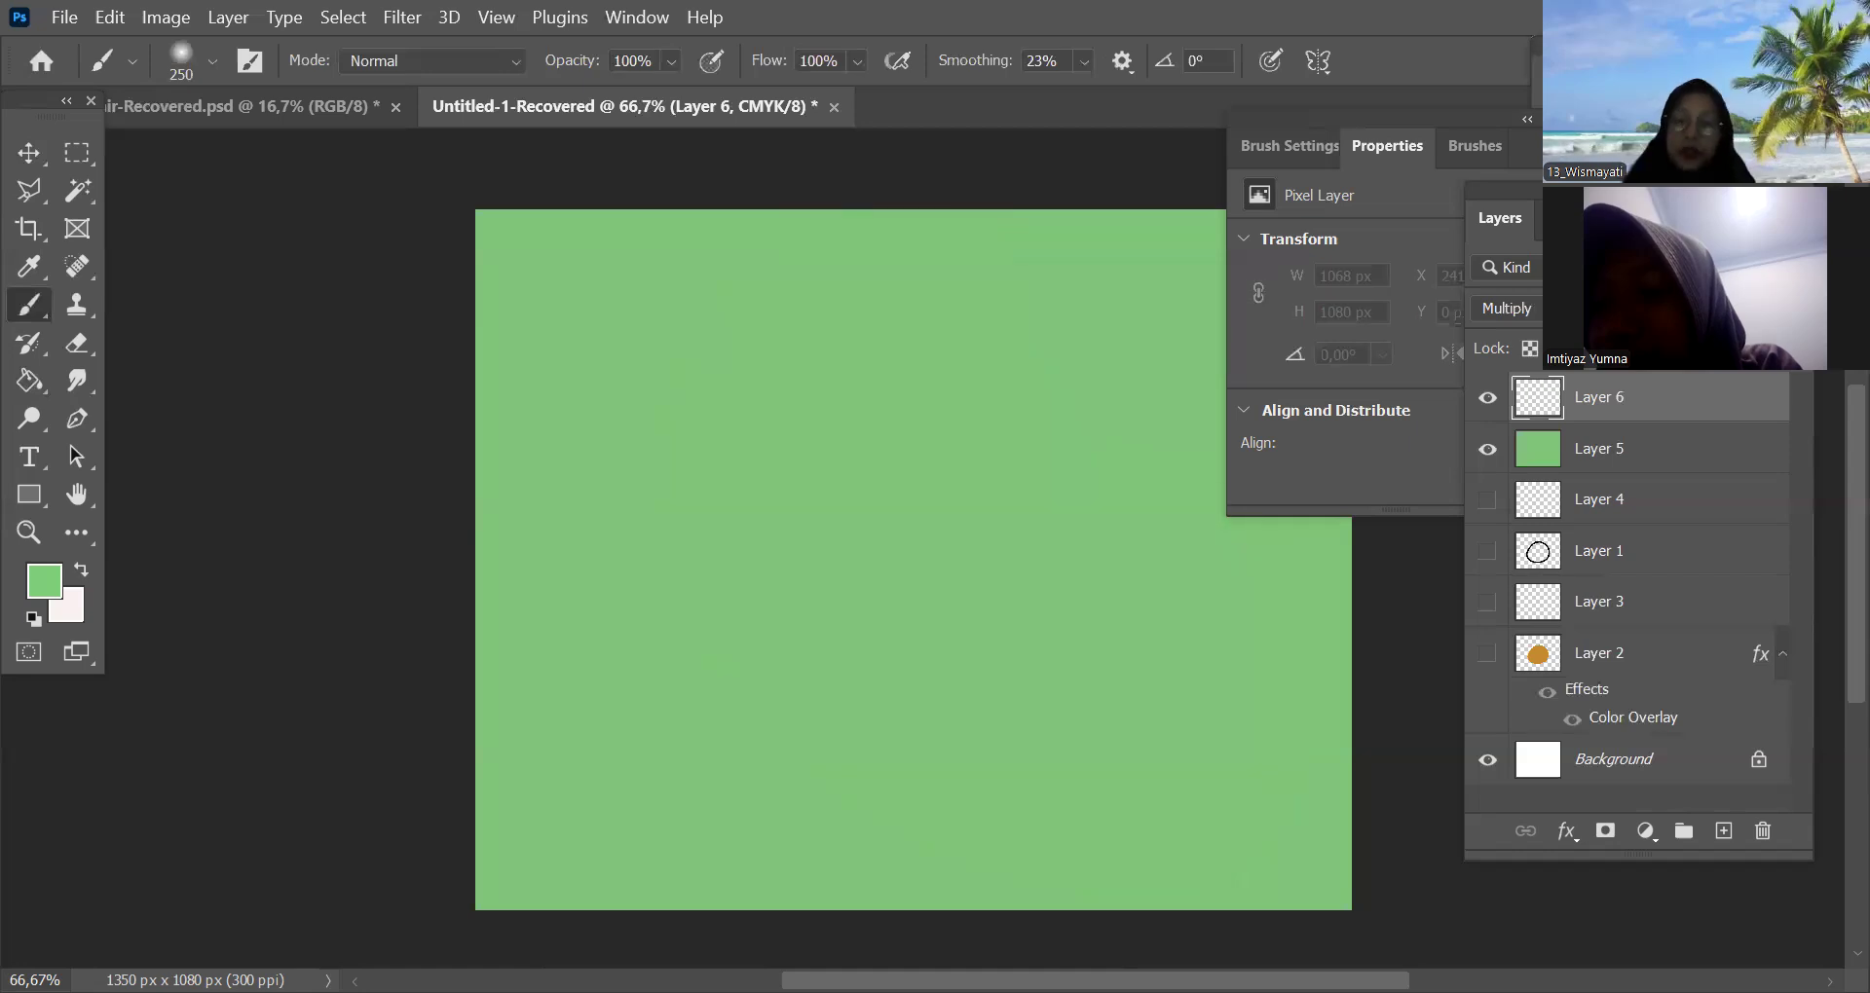
click(1525, 308)
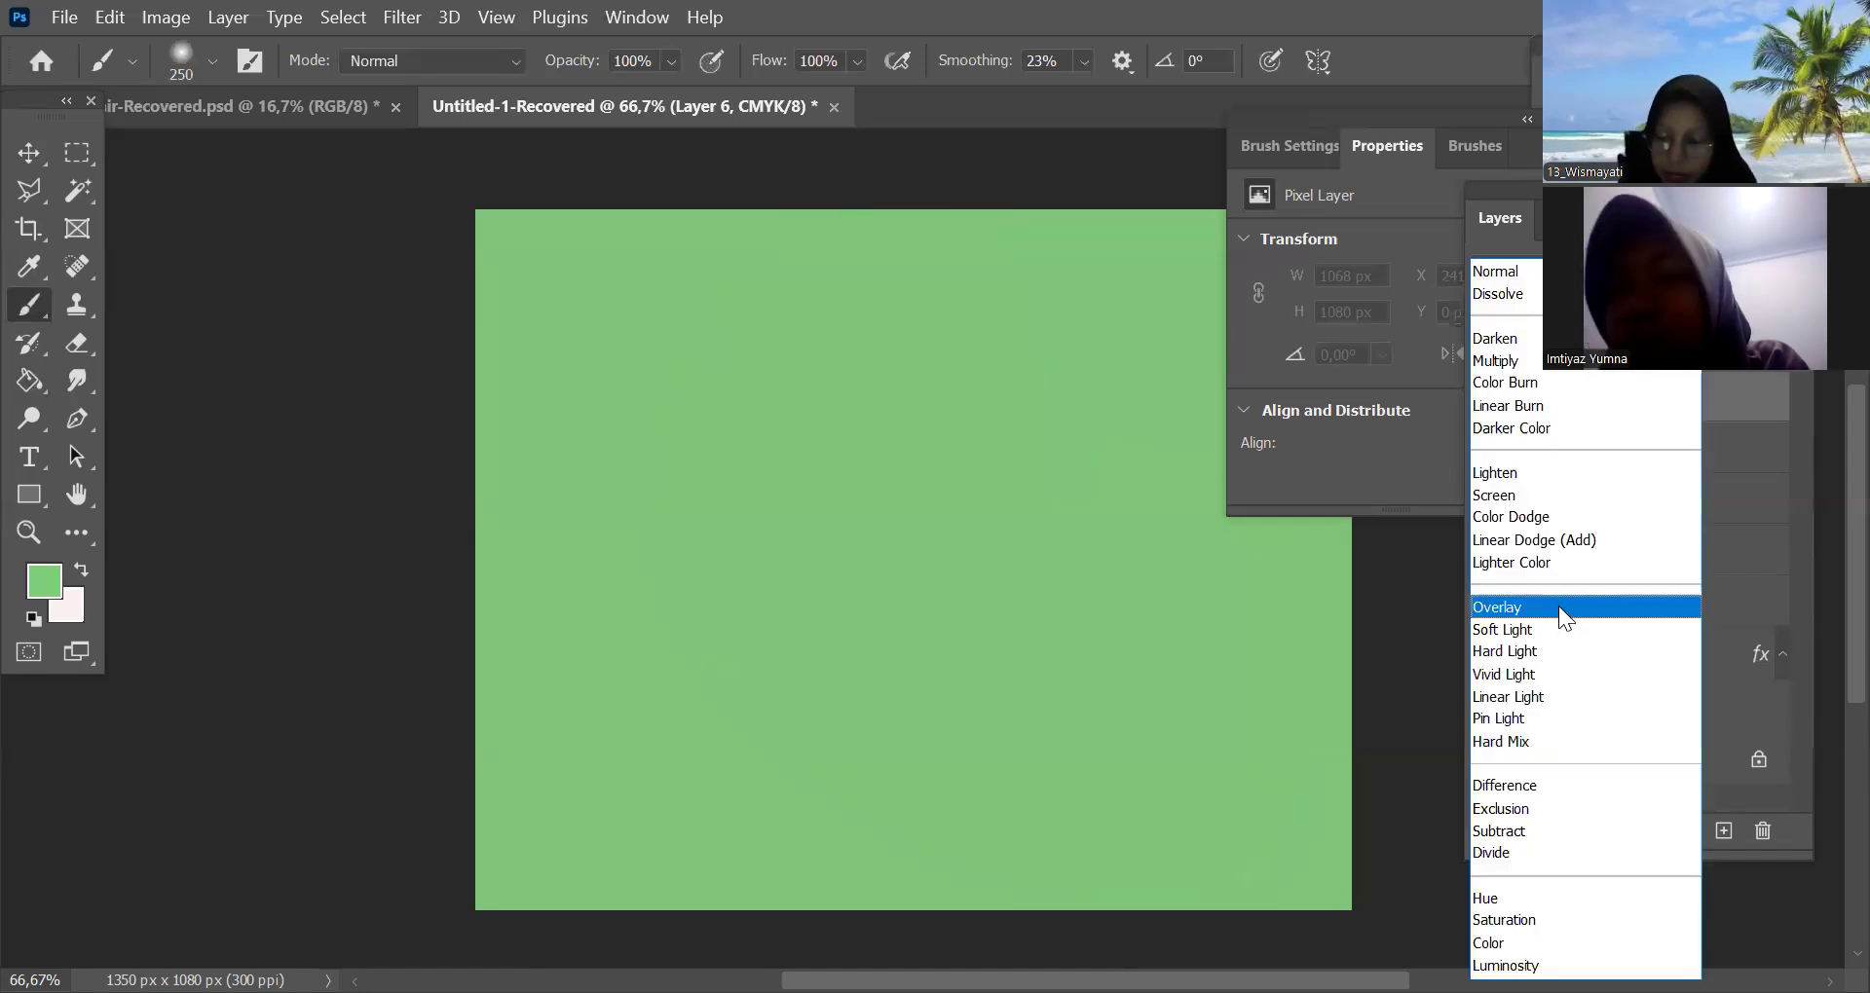
click(1558, 606)
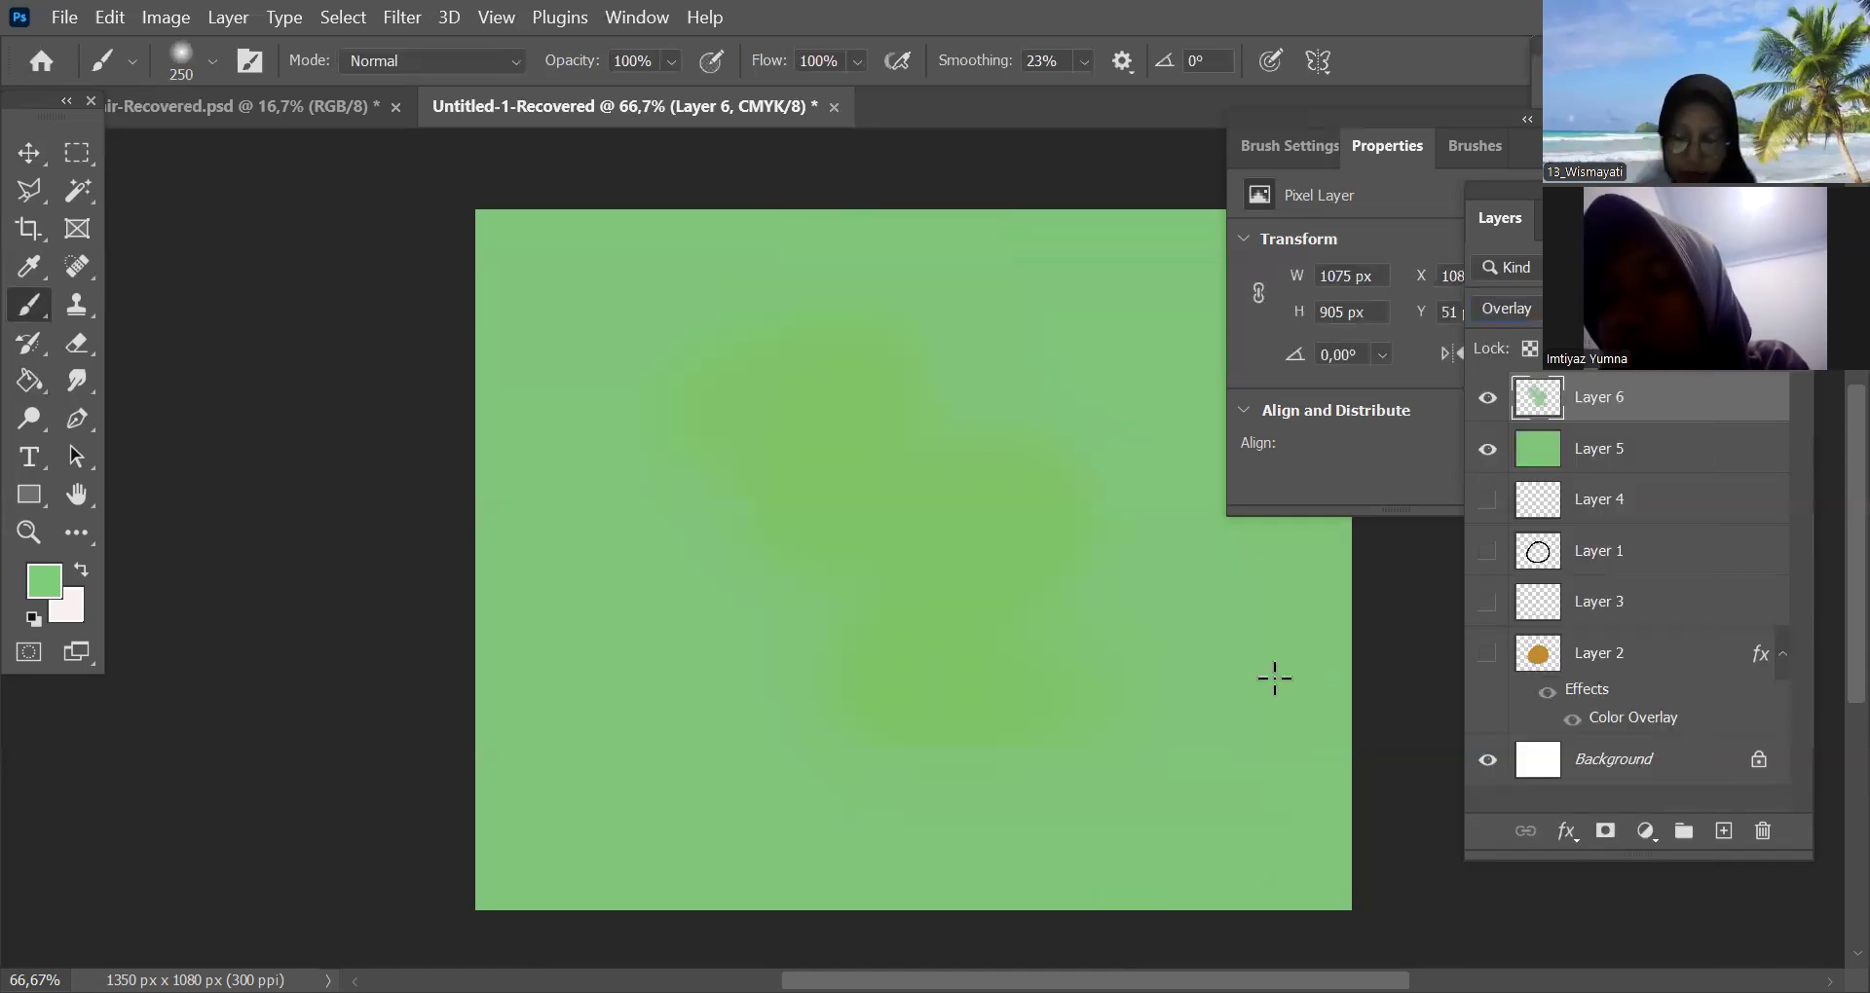
Set Layer 6's blend mode to Color Dodge and undo the green brush stroke on it
key(alt+Down)
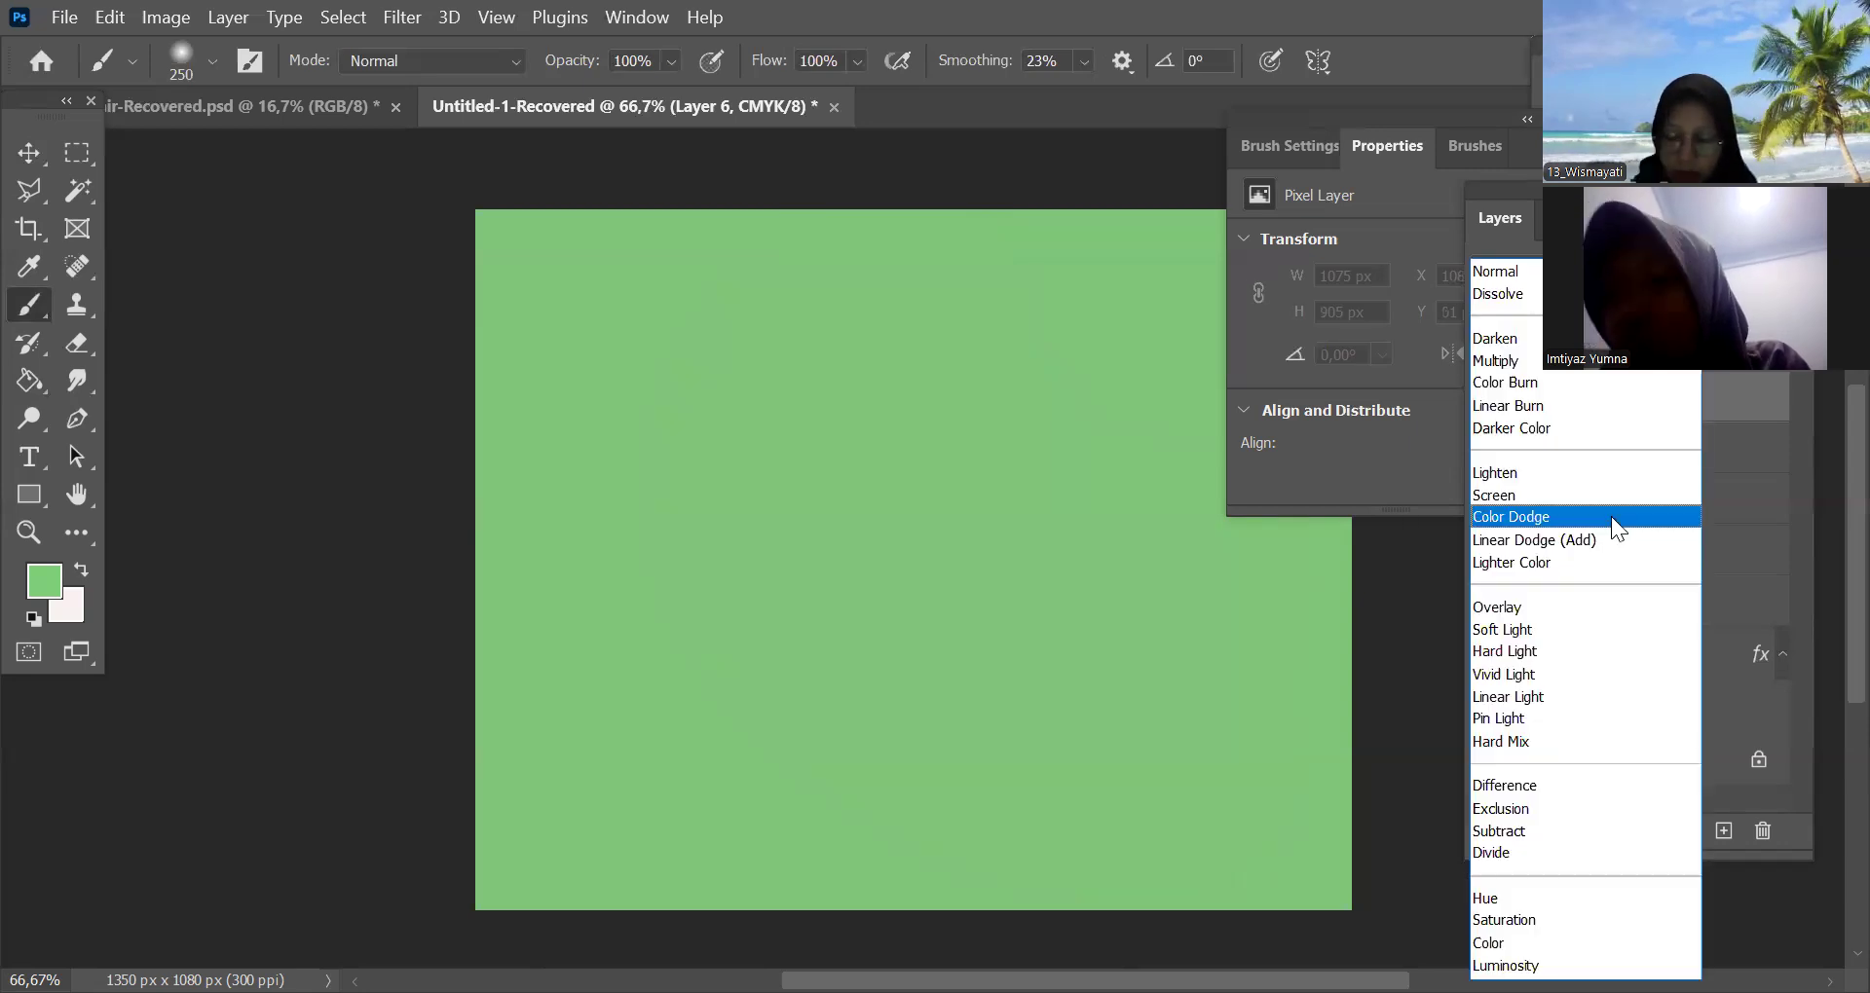
key(Return)
key(ctrl+z)
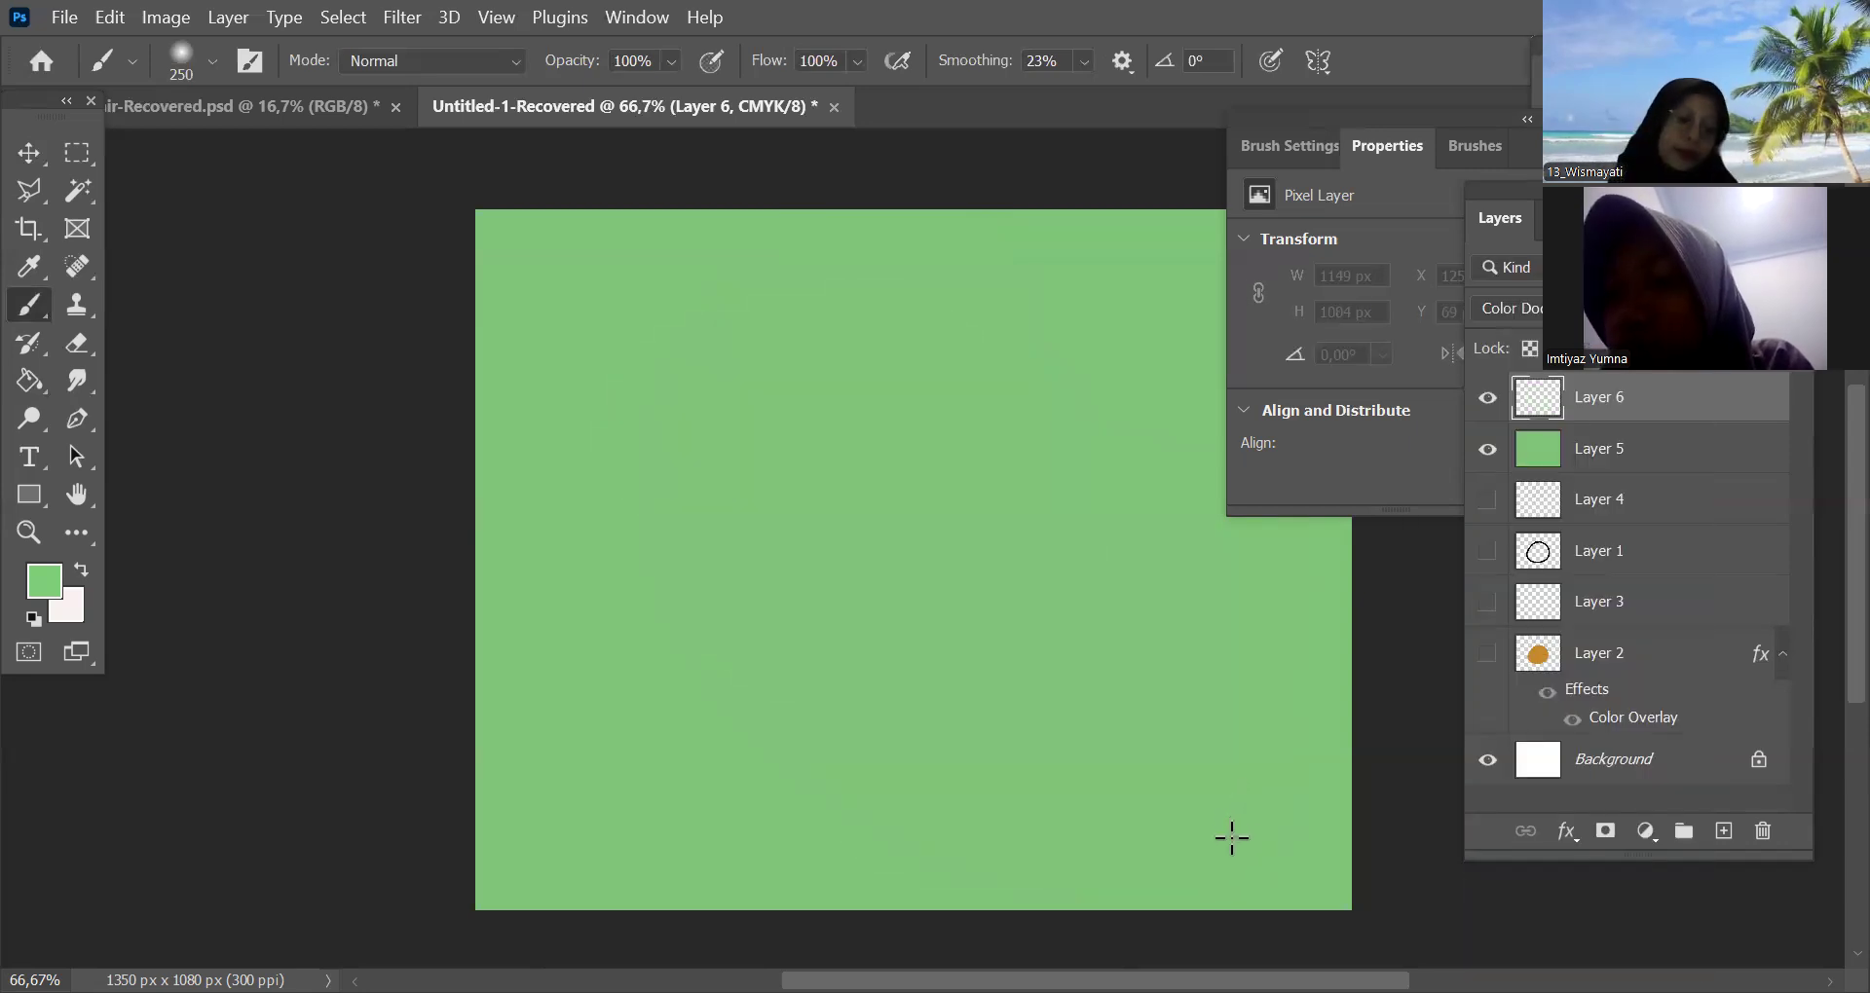
Hide Layers 5 and 6 and add a new layer above them
drag(1488, 454, 1491, 407)
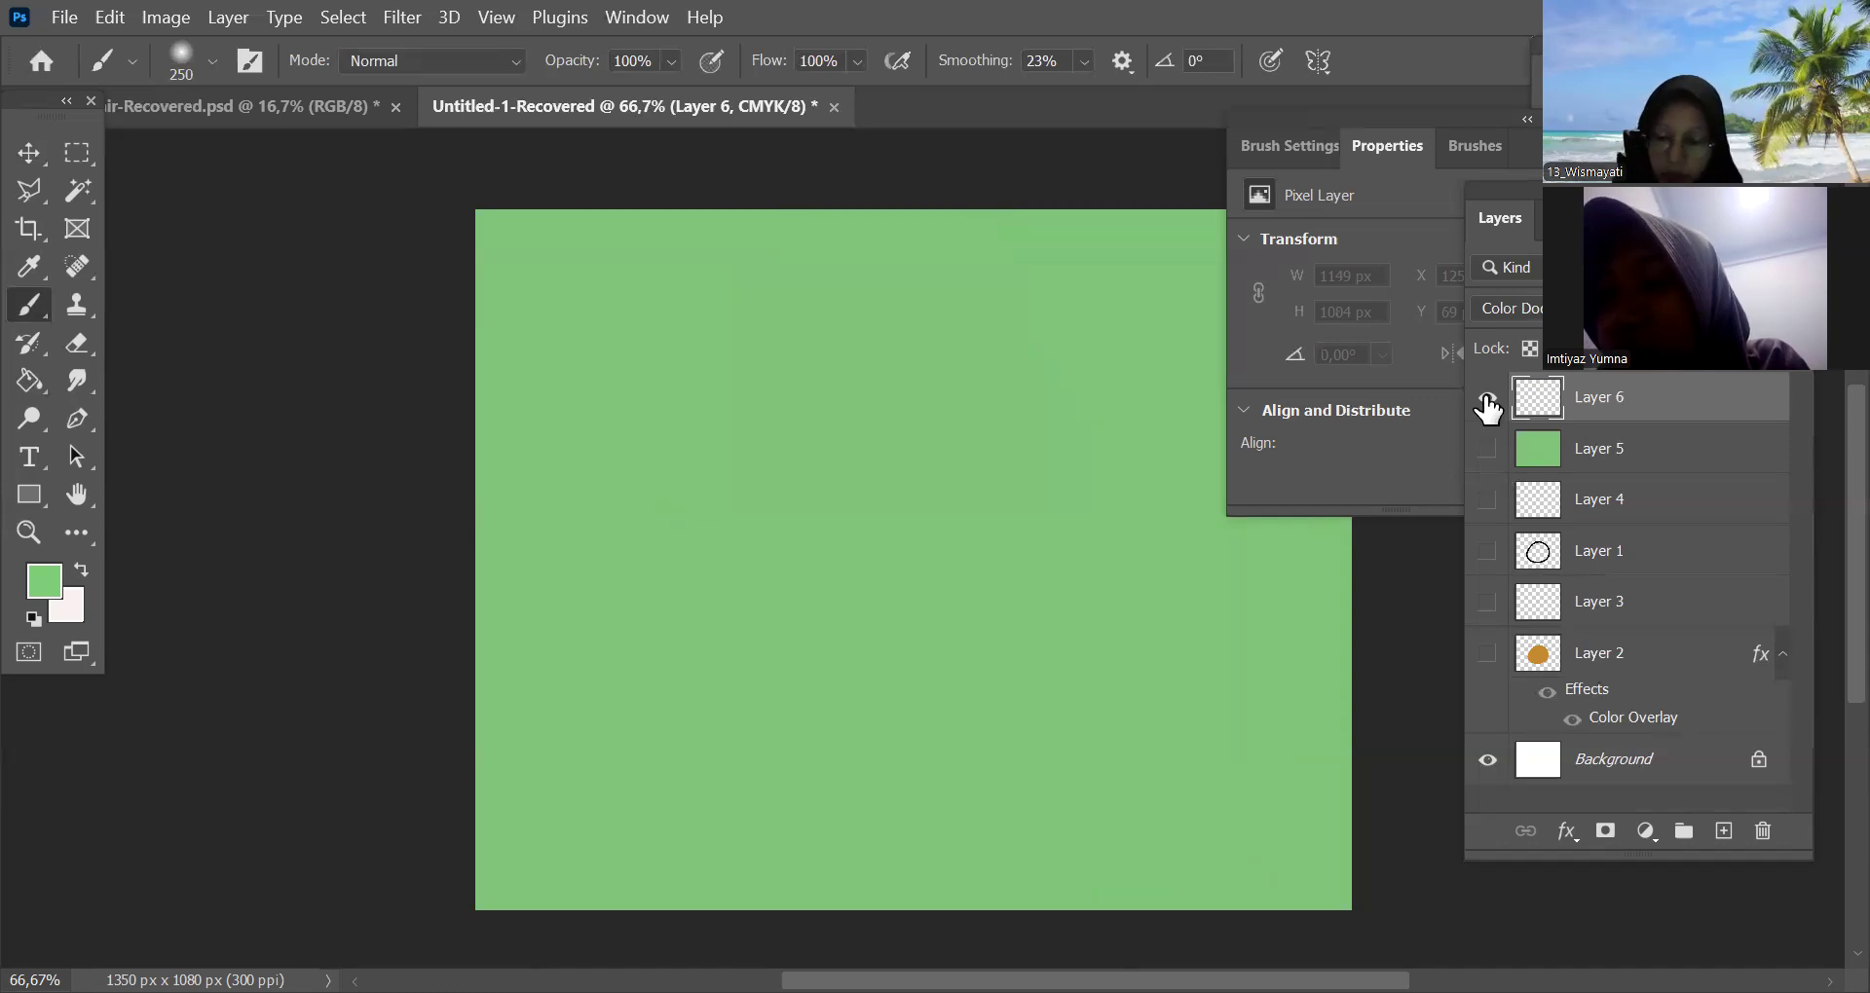
click(1724, 831)
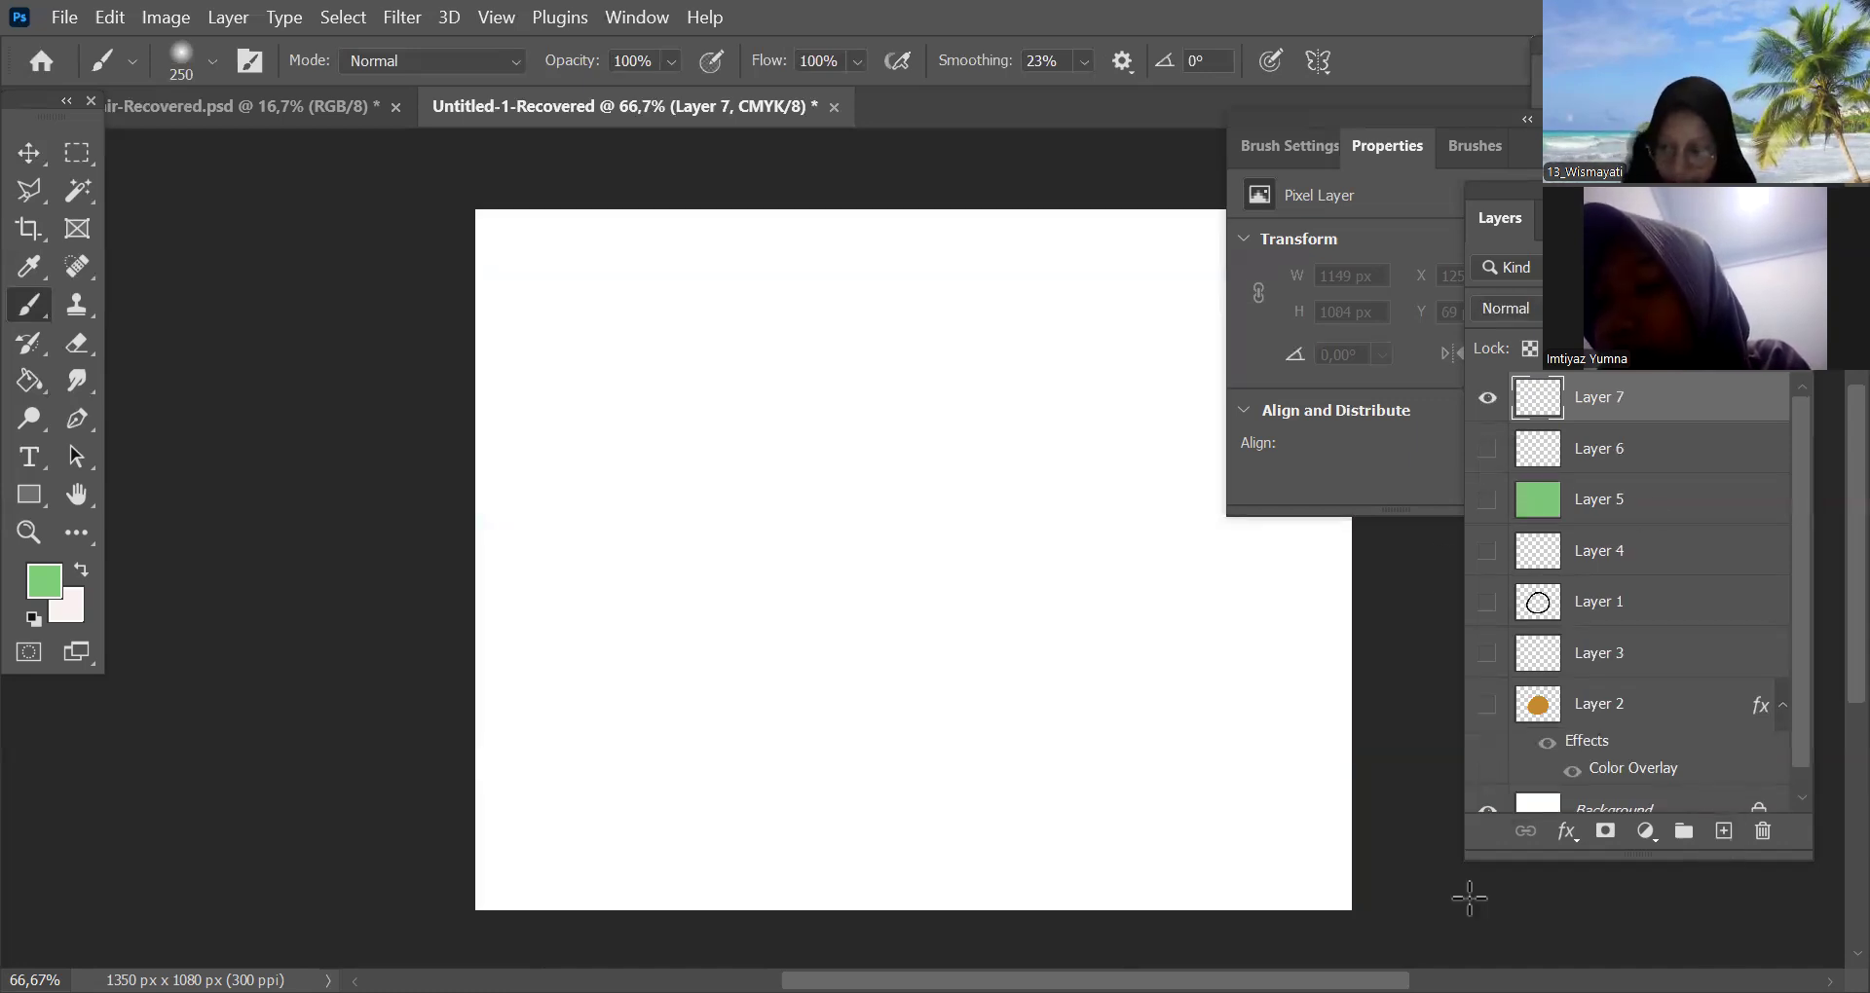
scroll(1802, 646, down, 1)
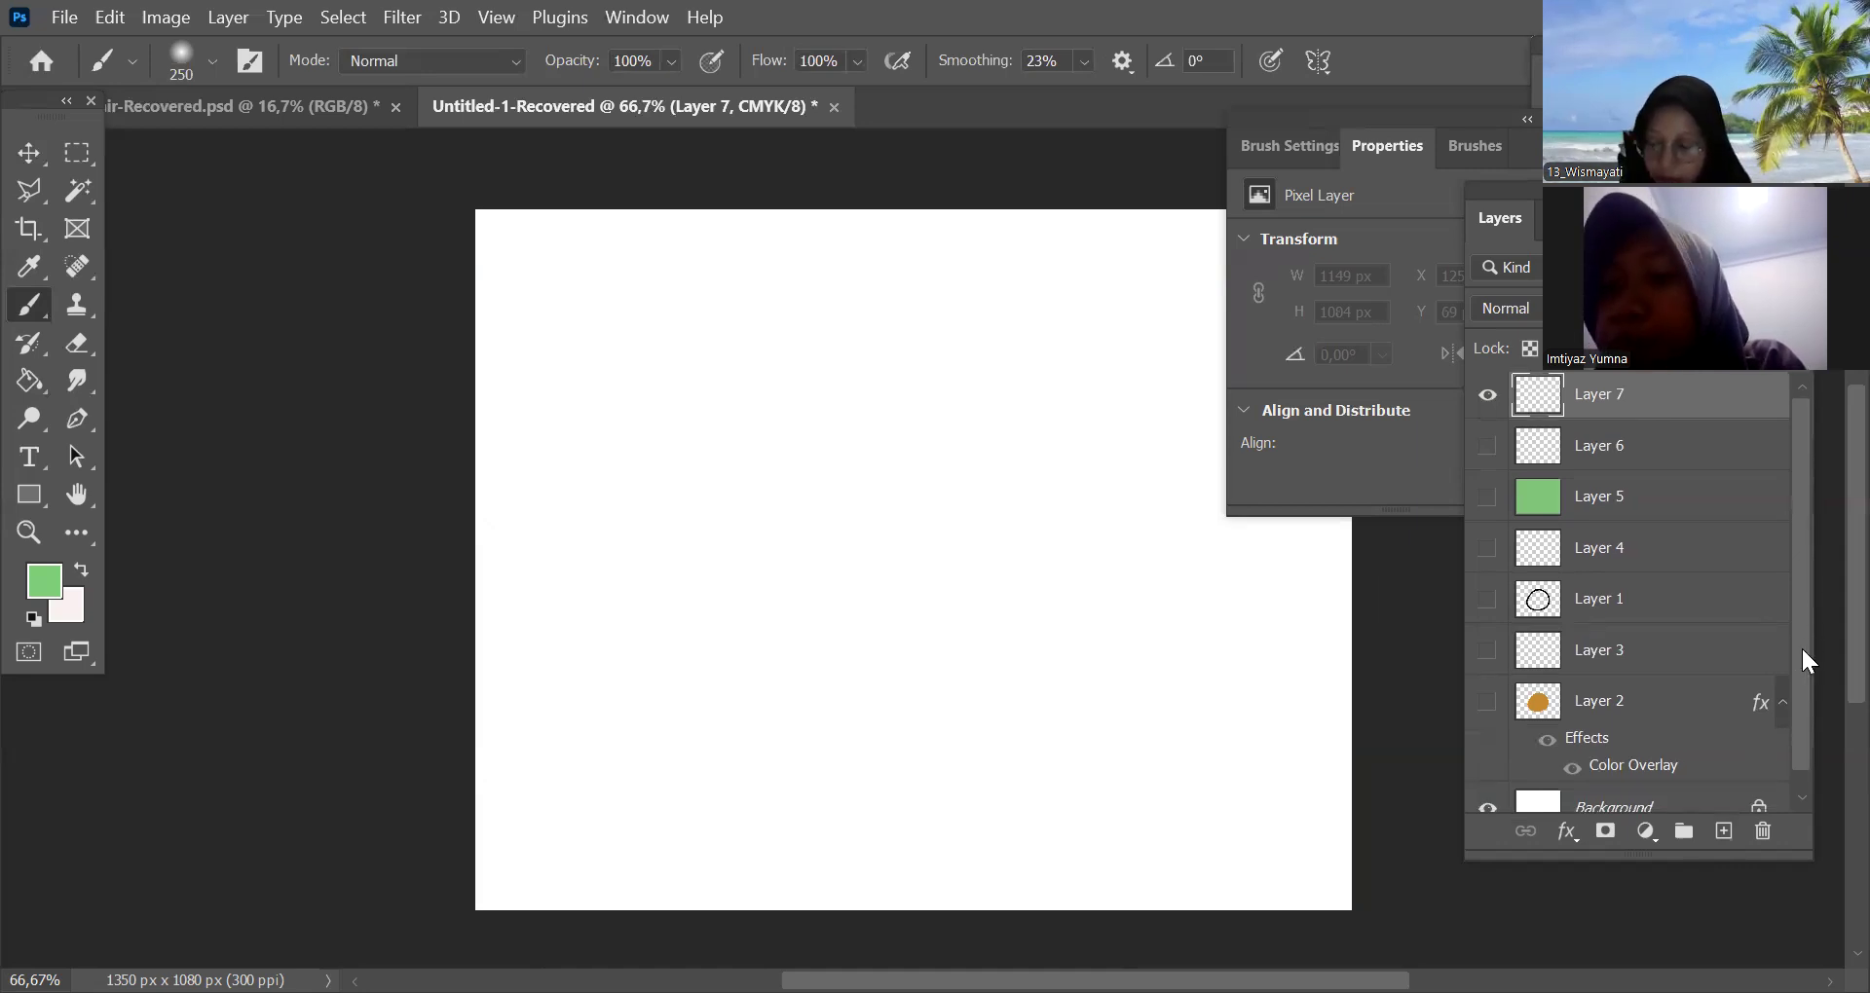
Show Layers 6, 5, 4, 1 and 3 again and select every layer from Layer 7 down to Layer 2
drag(1491, 448, 1507, 668)
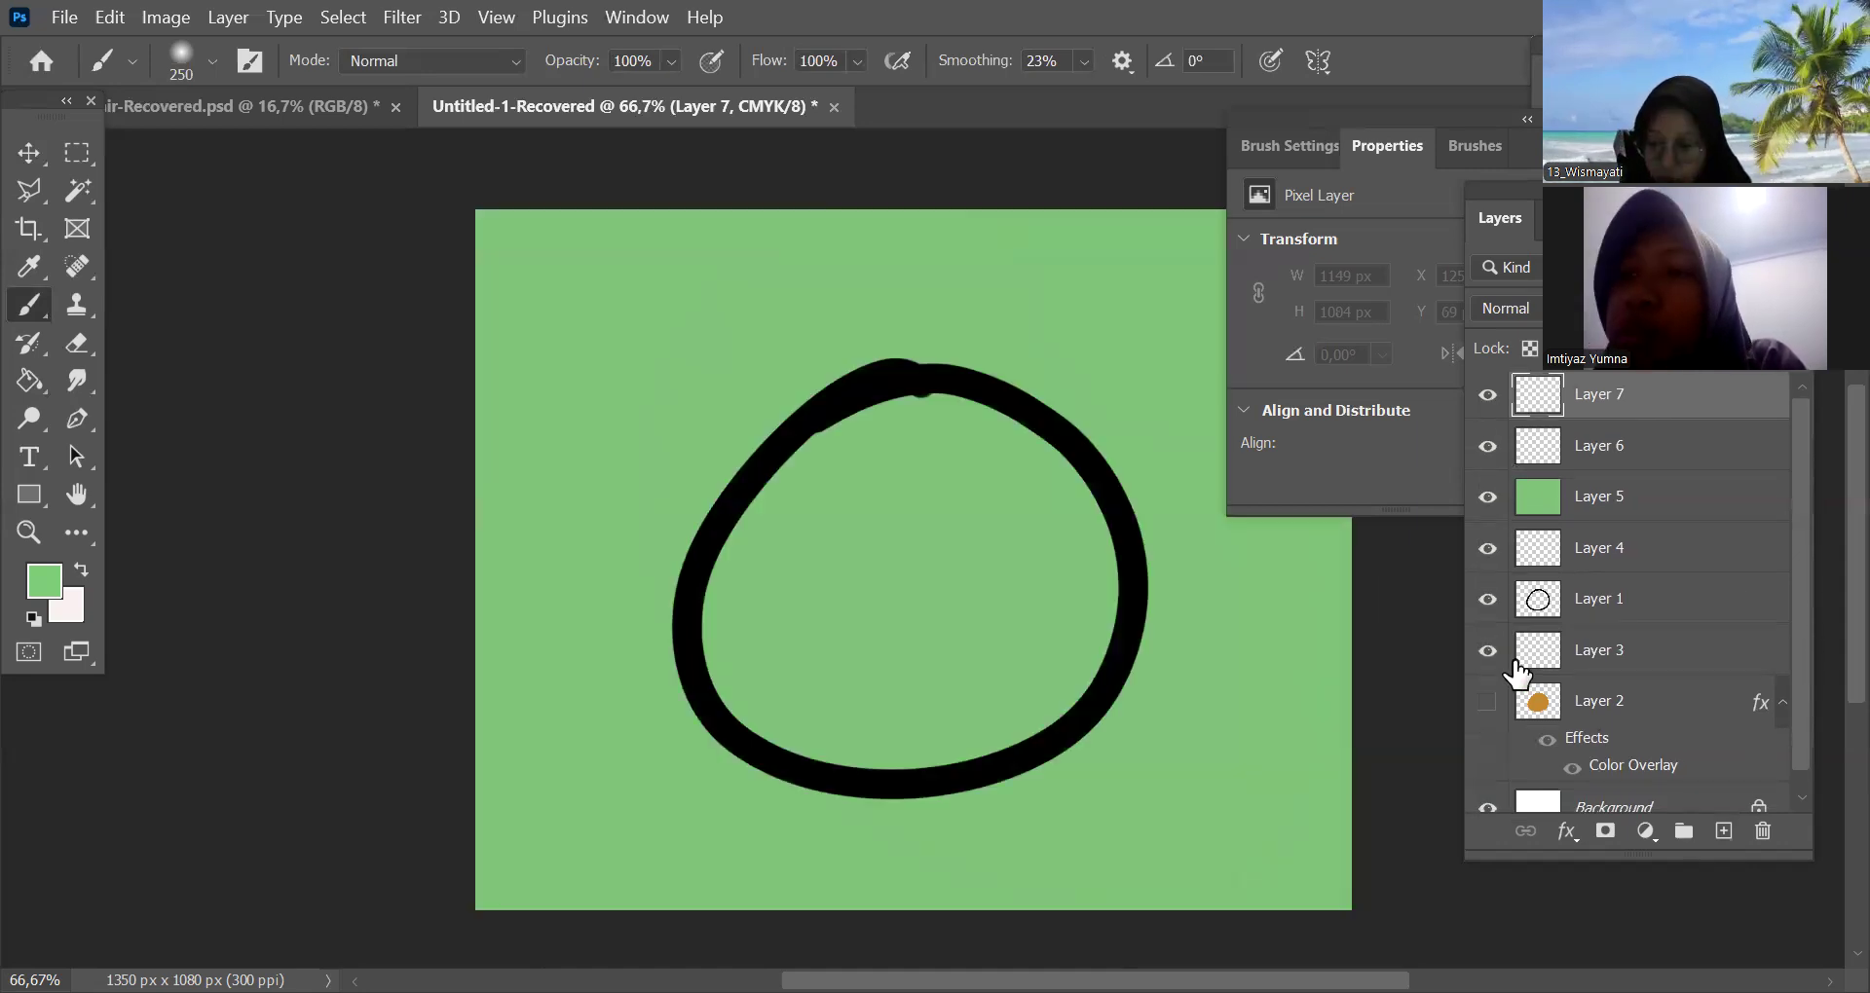
shift+click(1636, 450)
shift+click(1659, 516)
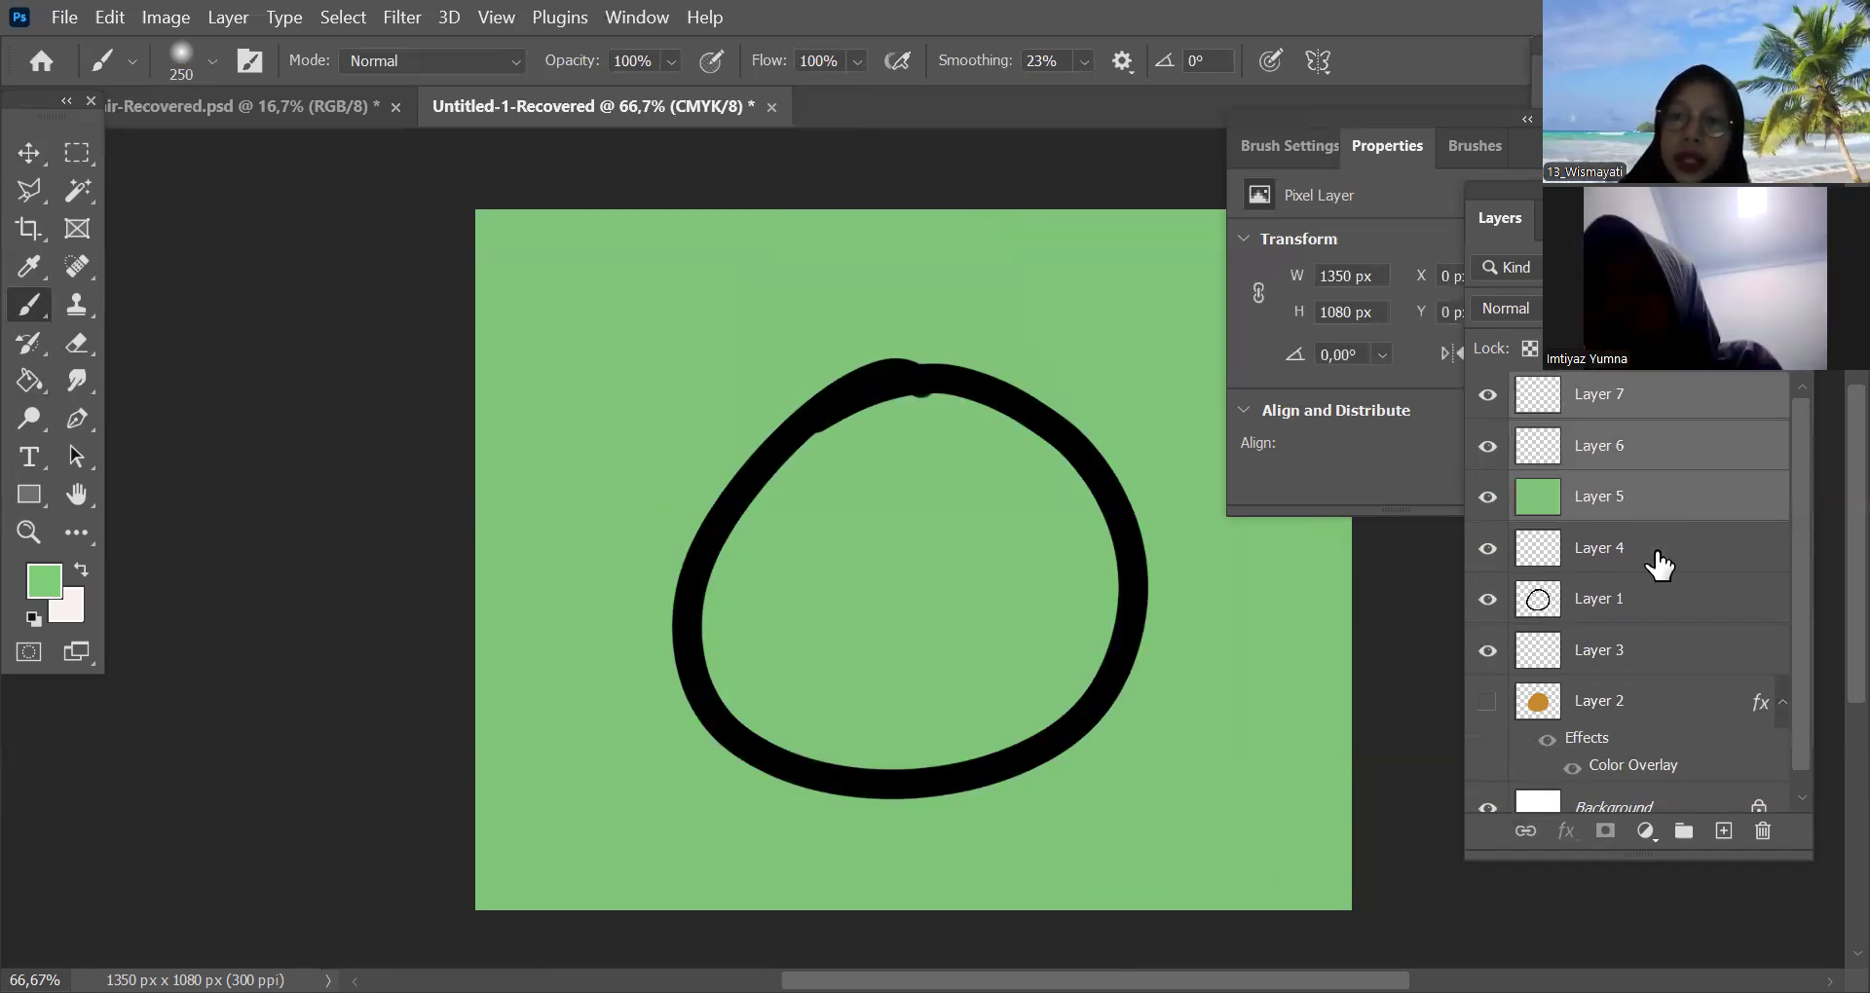
shift+click(1656, 562)
shift+click(1661, 602)
scroll(1788, 659, down, 1)
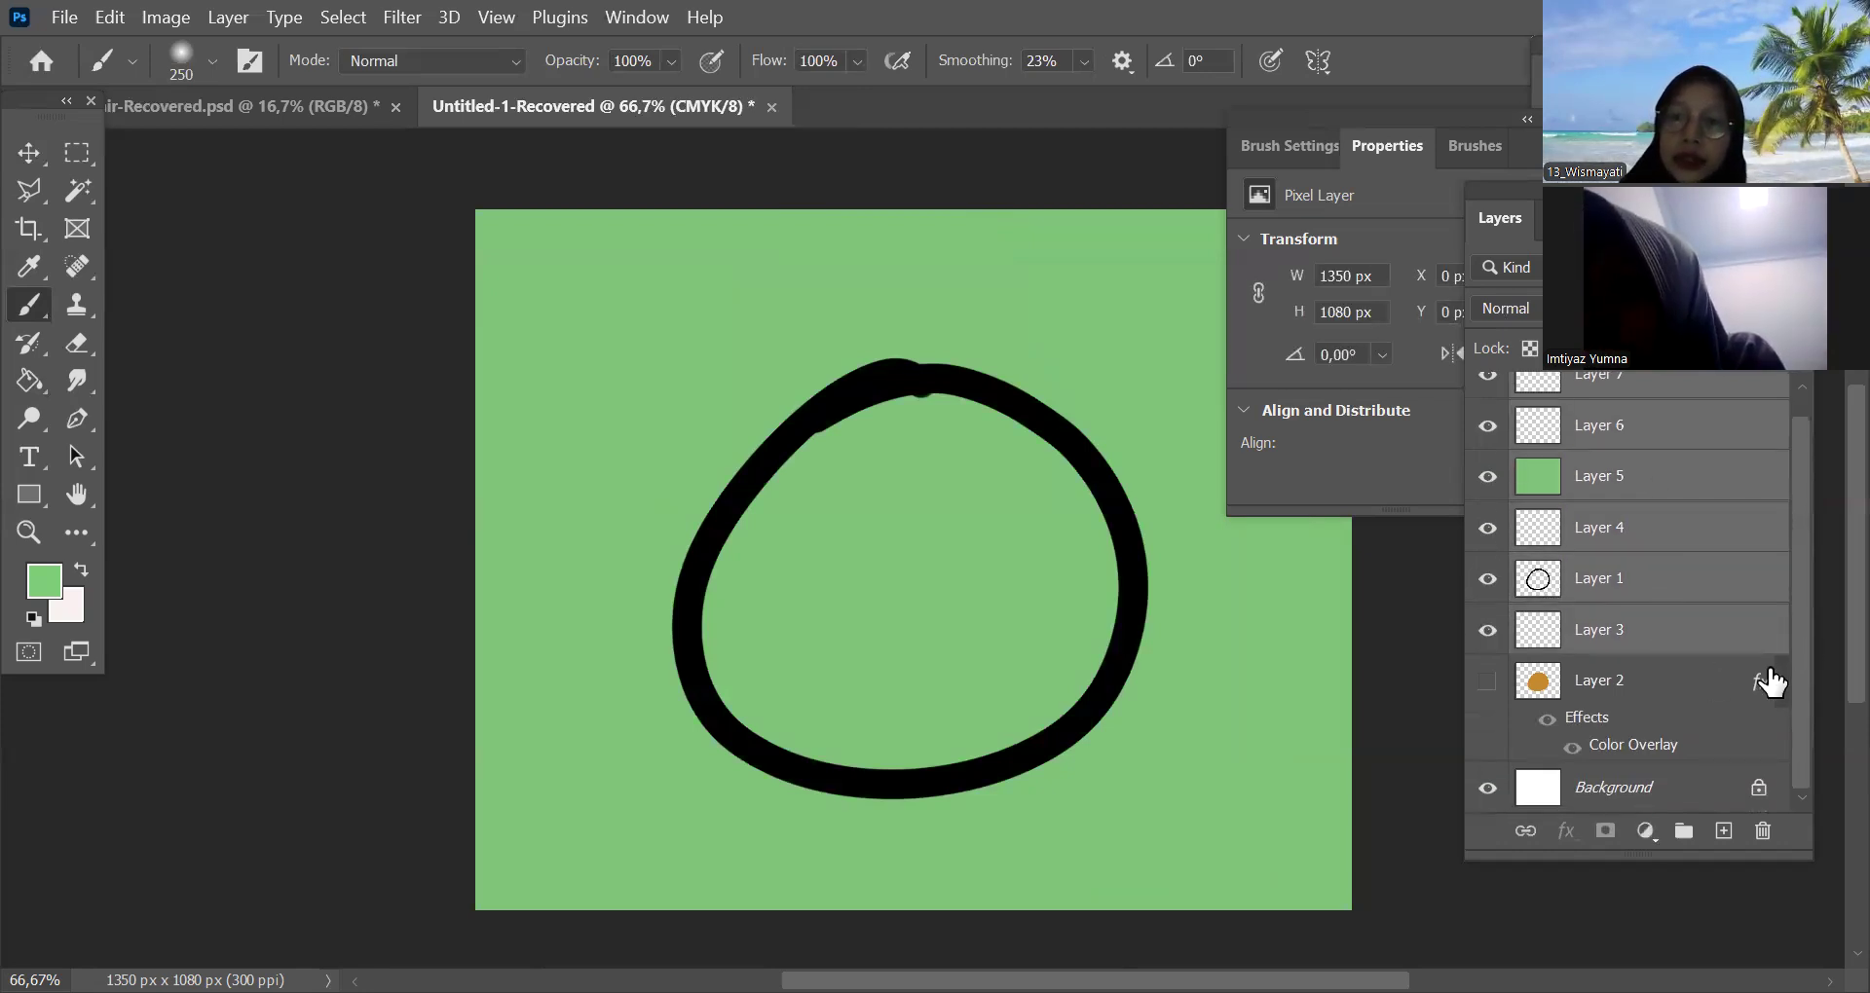
scroll(1803, 643, up, 1)
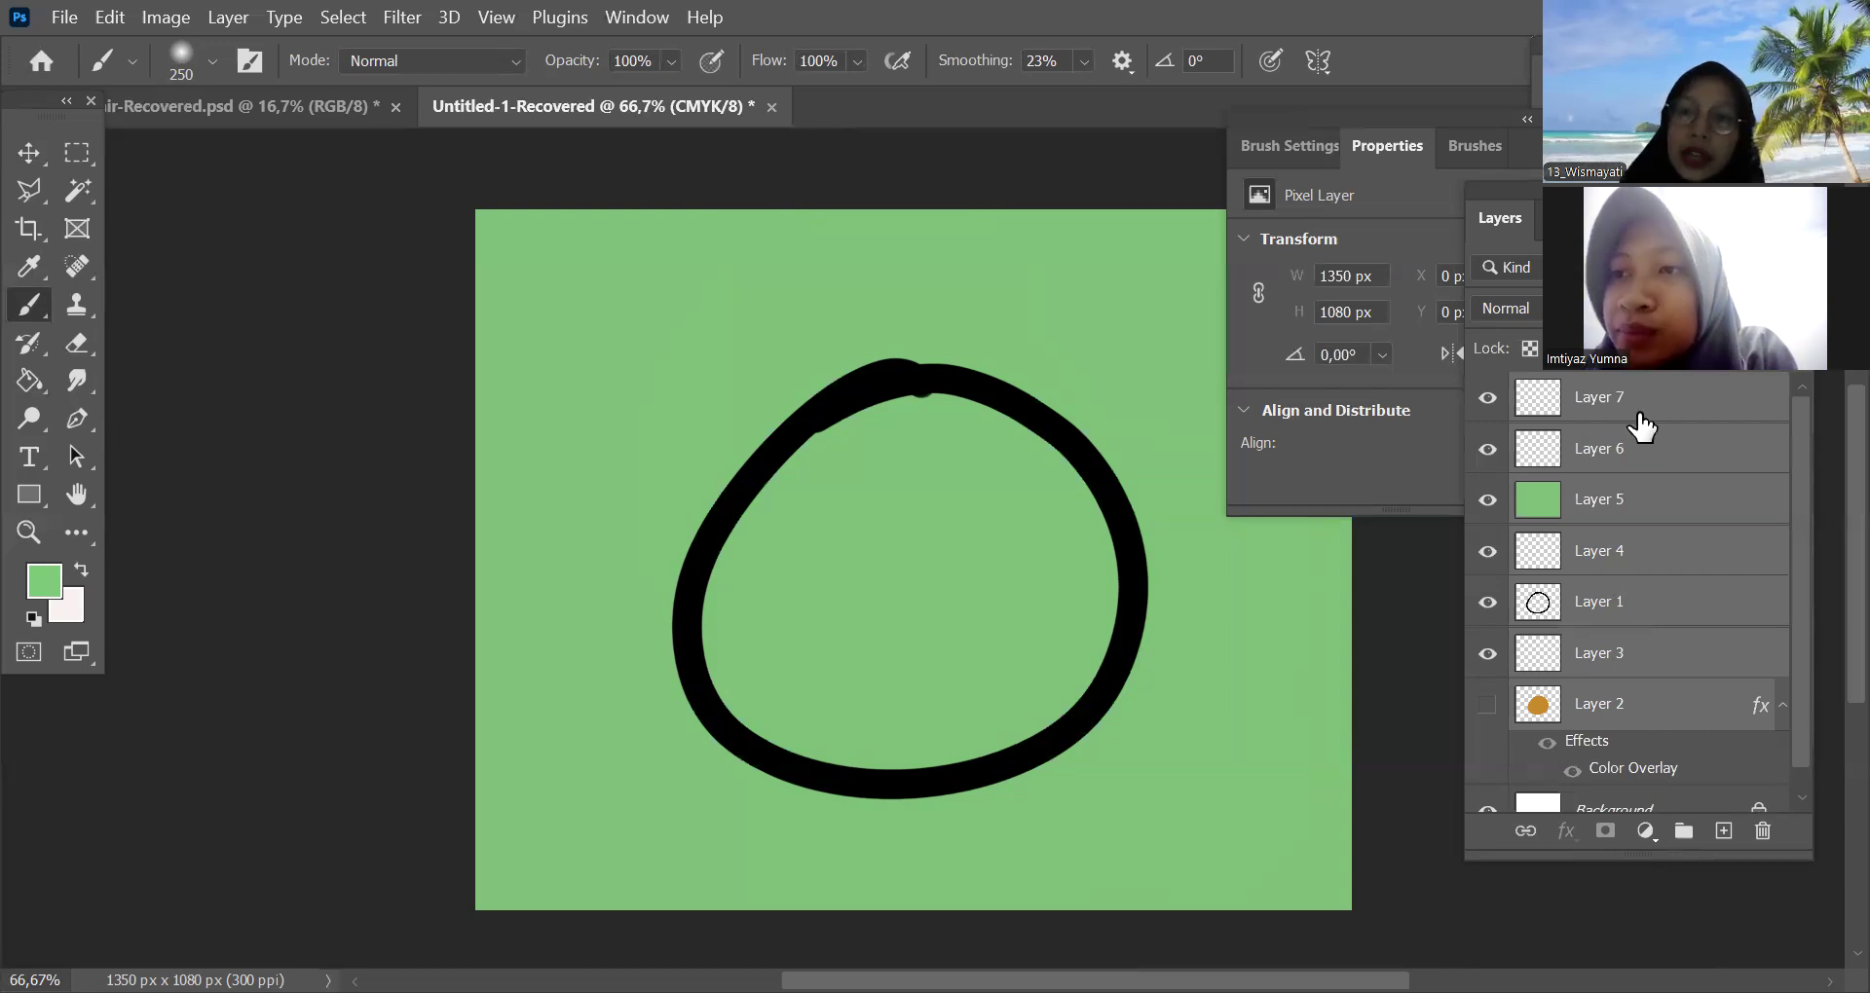
Select Layers 5, 4 and 1 and group them as Group 1 in Pass Through mode at 100% opacity
click(1678, 417)
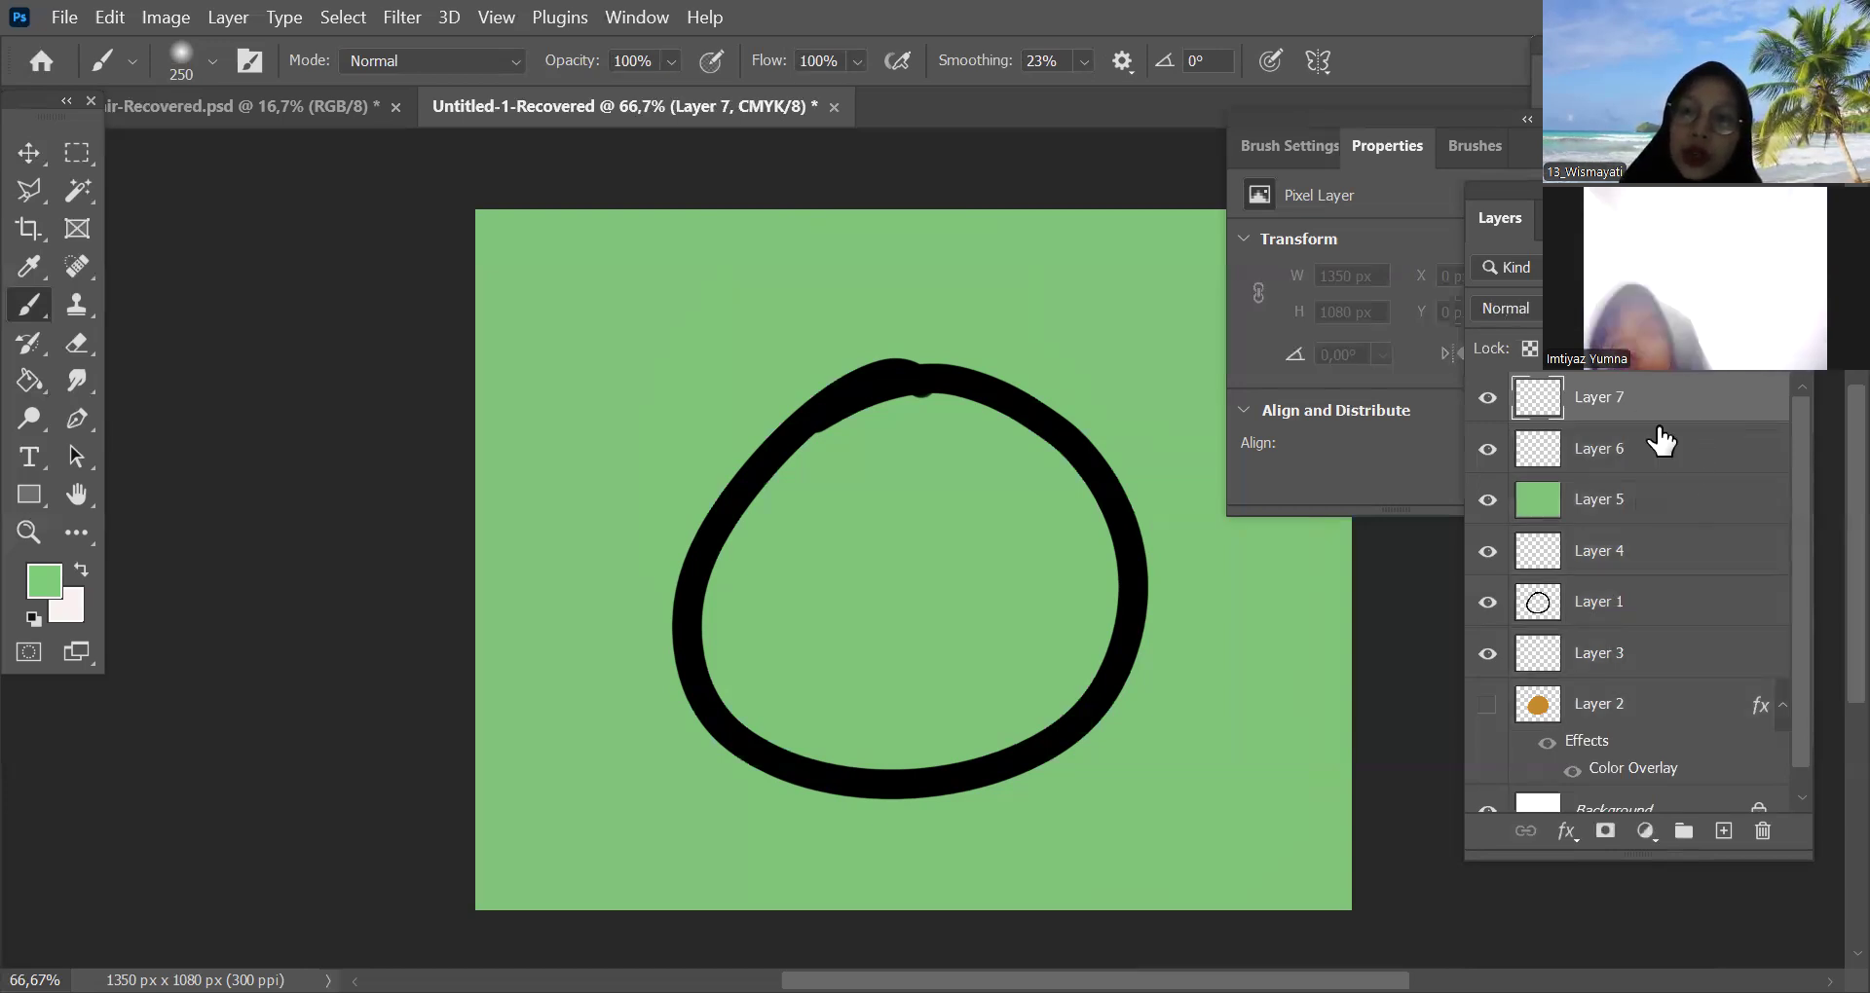
click(1678, 505)
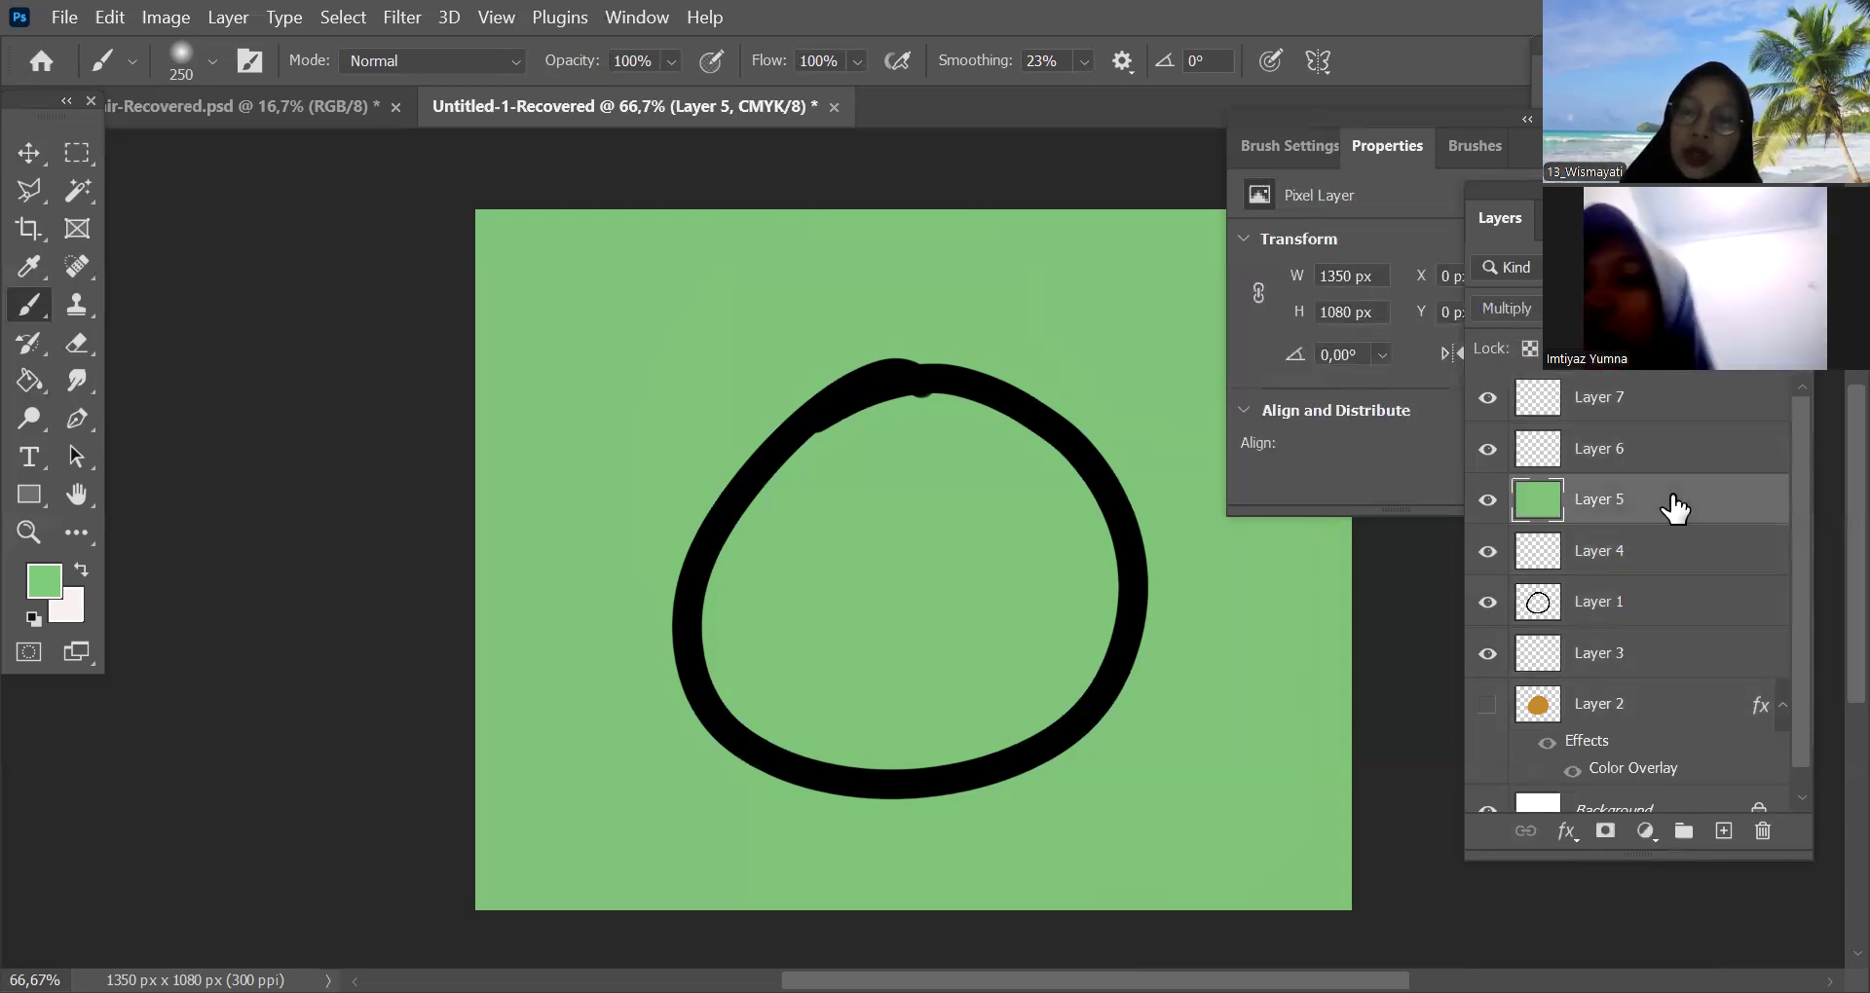
shift+click(1673, 441)
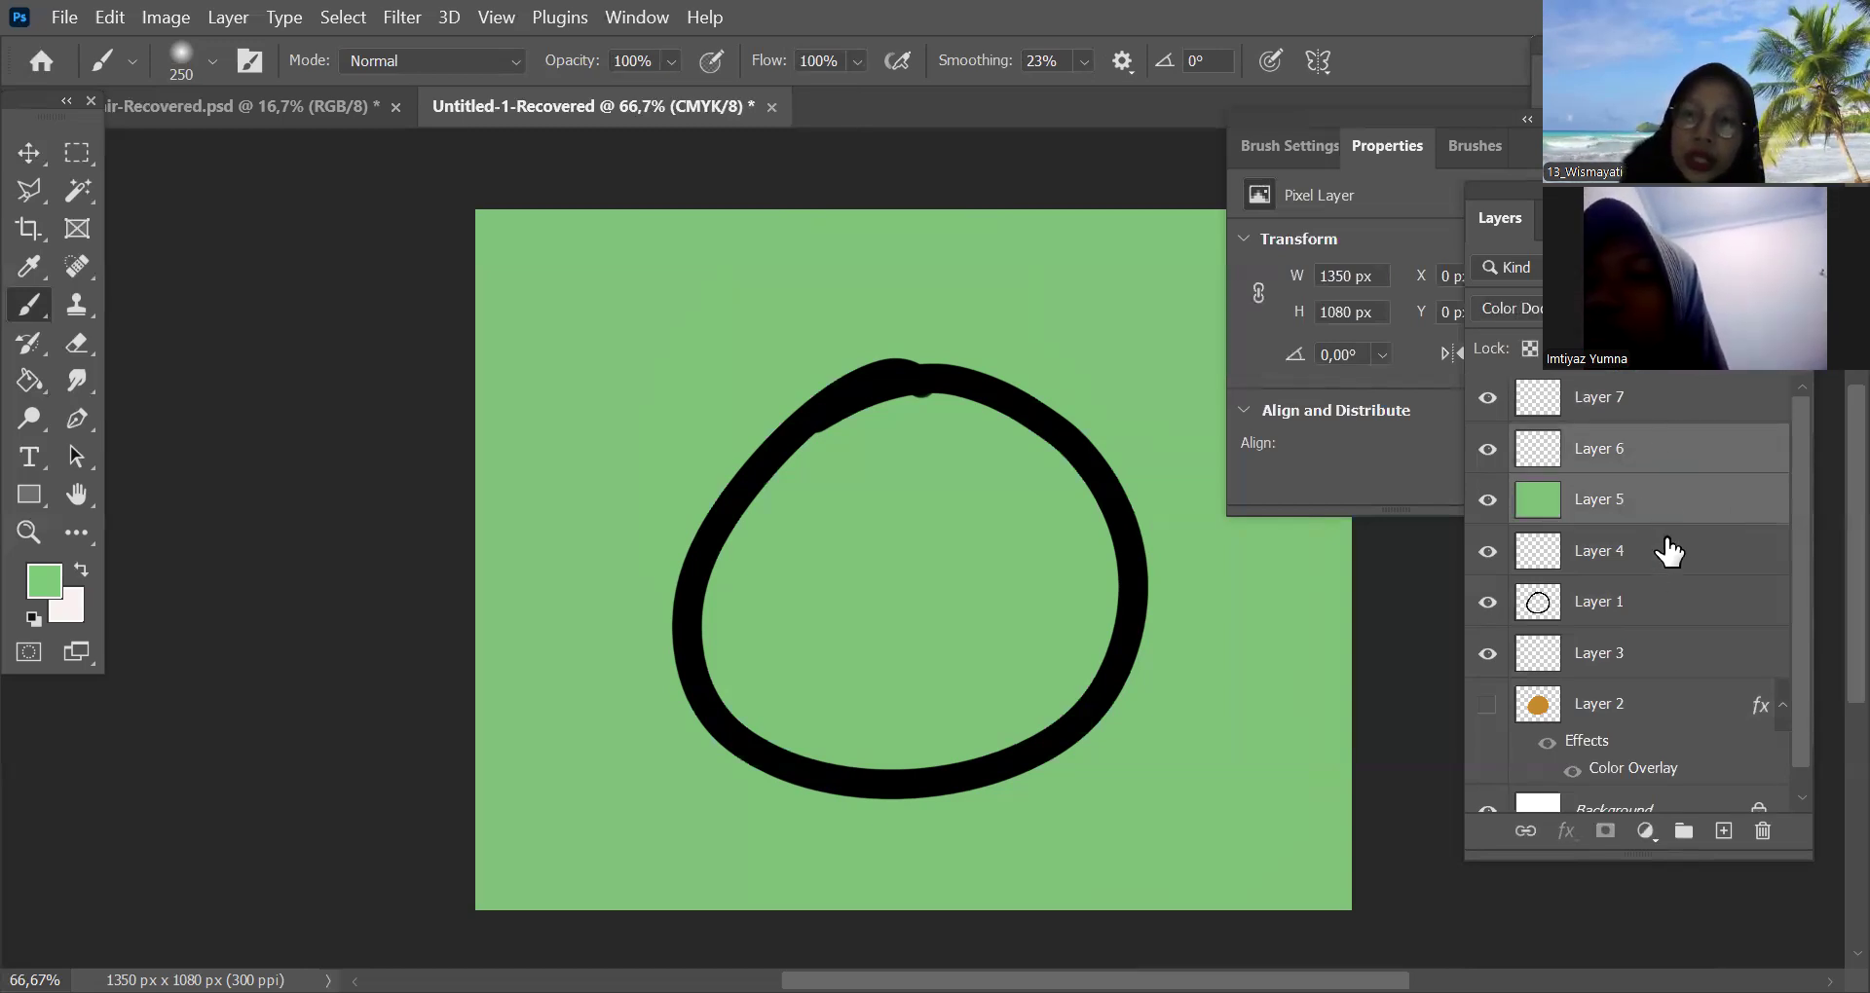
shift+click(1684, 610)
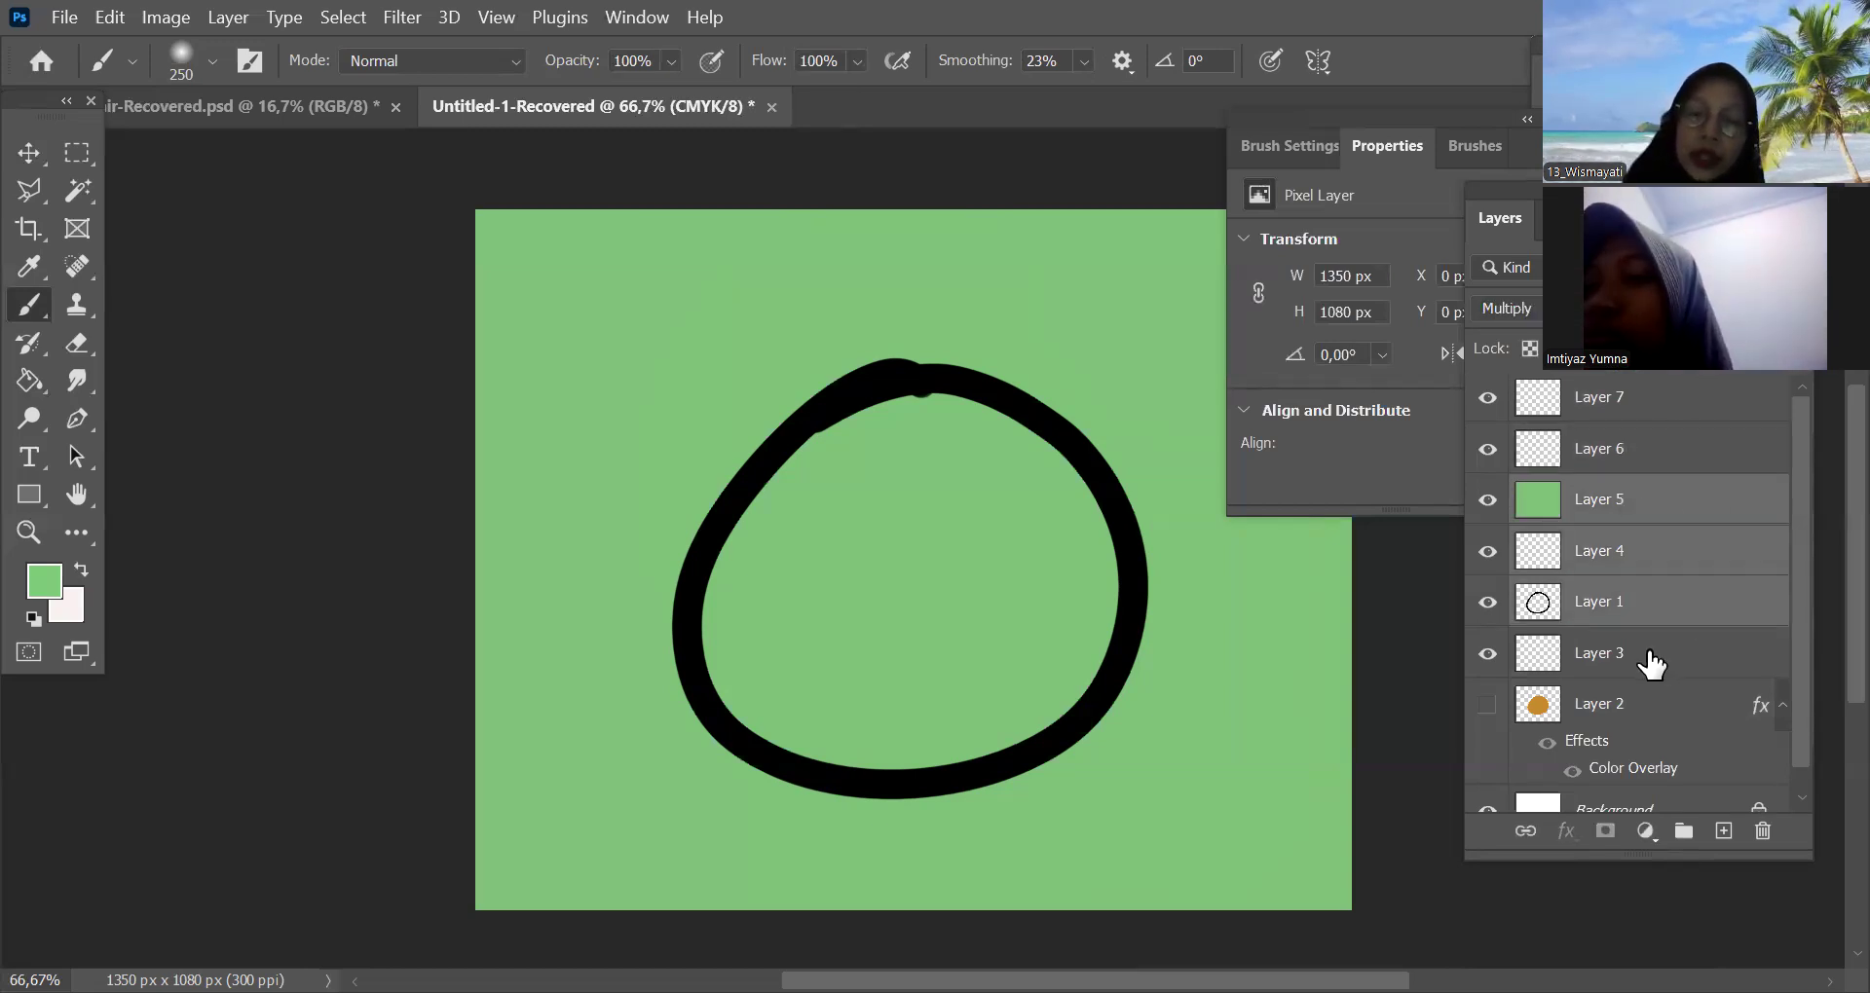
right_click(1622, 512)
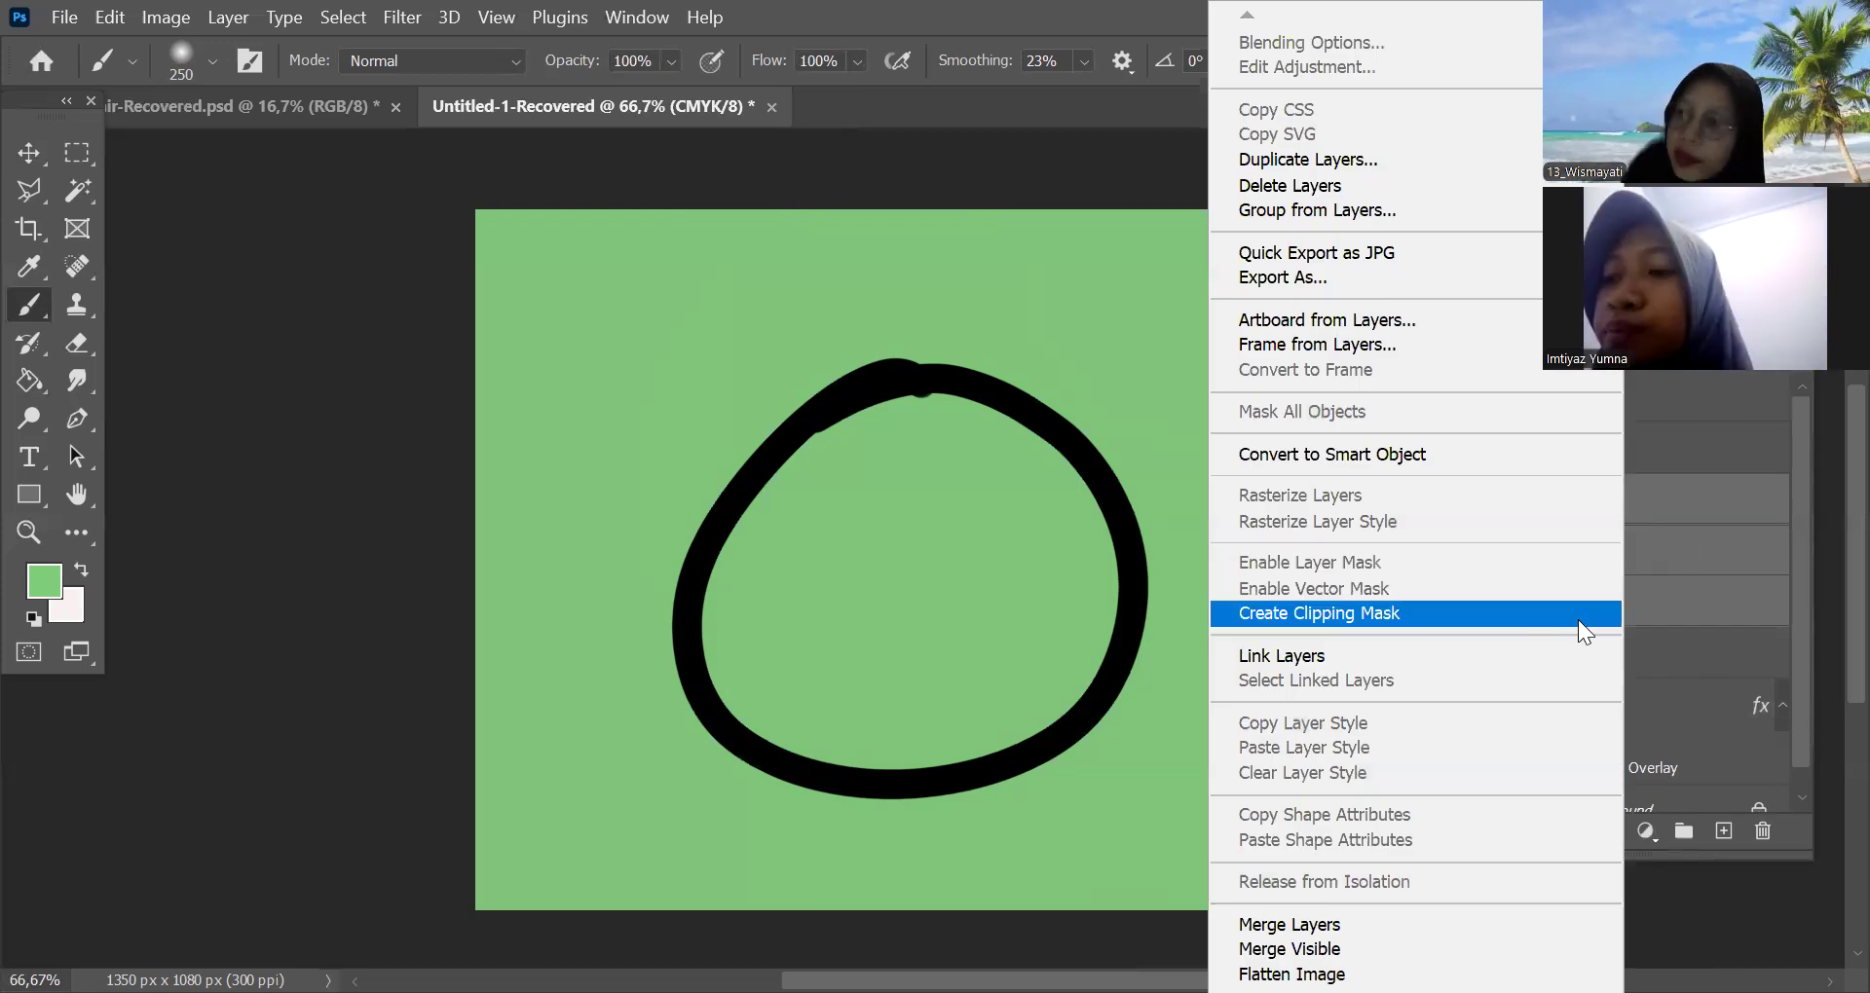
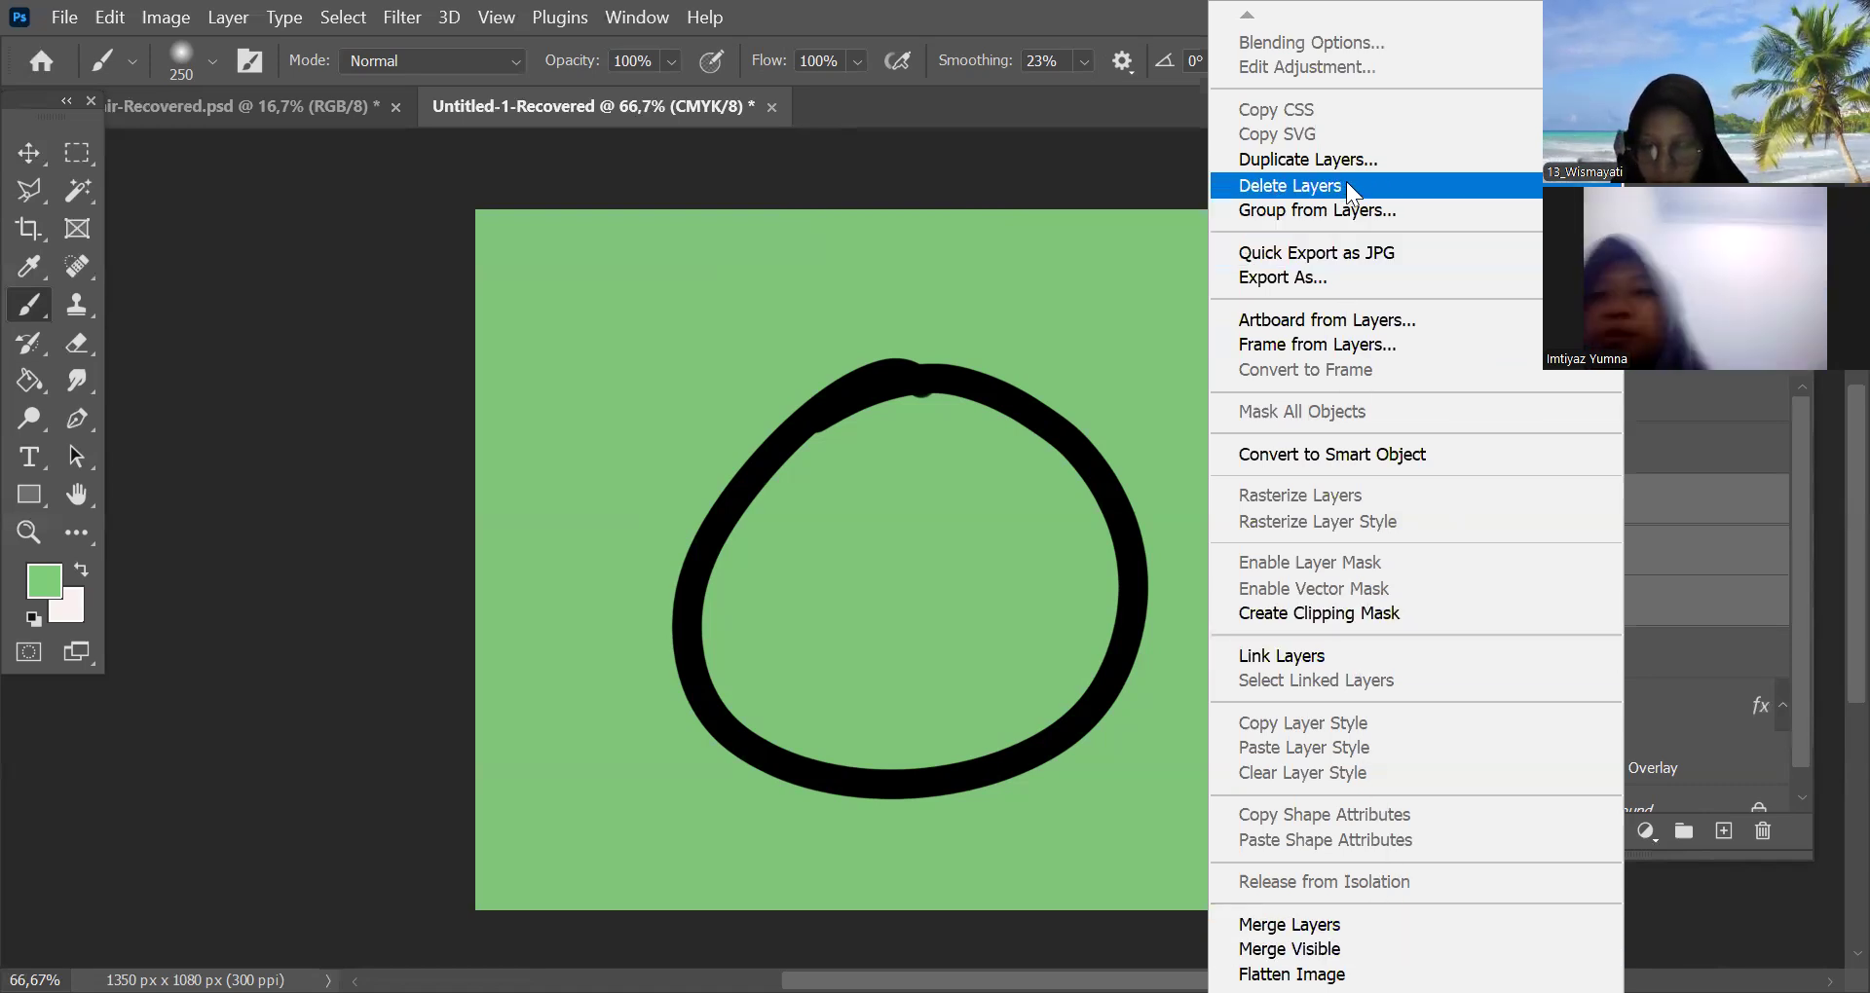
click(1317, 210)
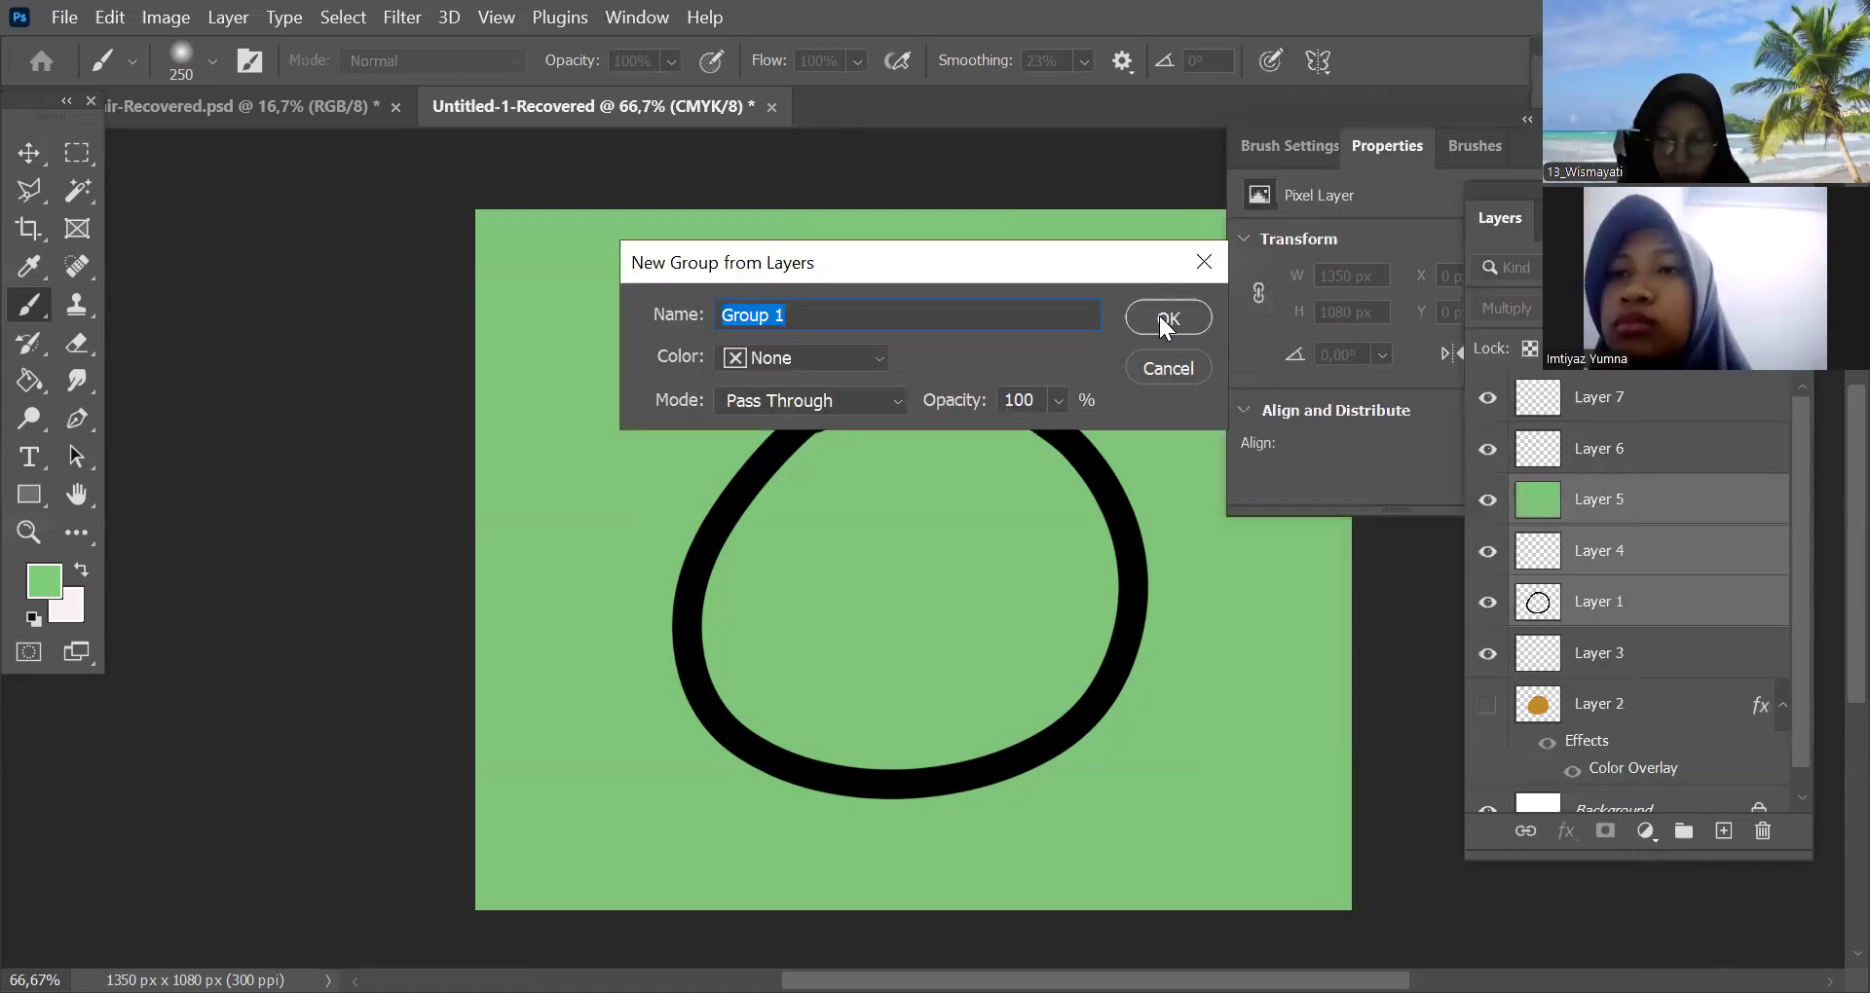
click(1159, 315)
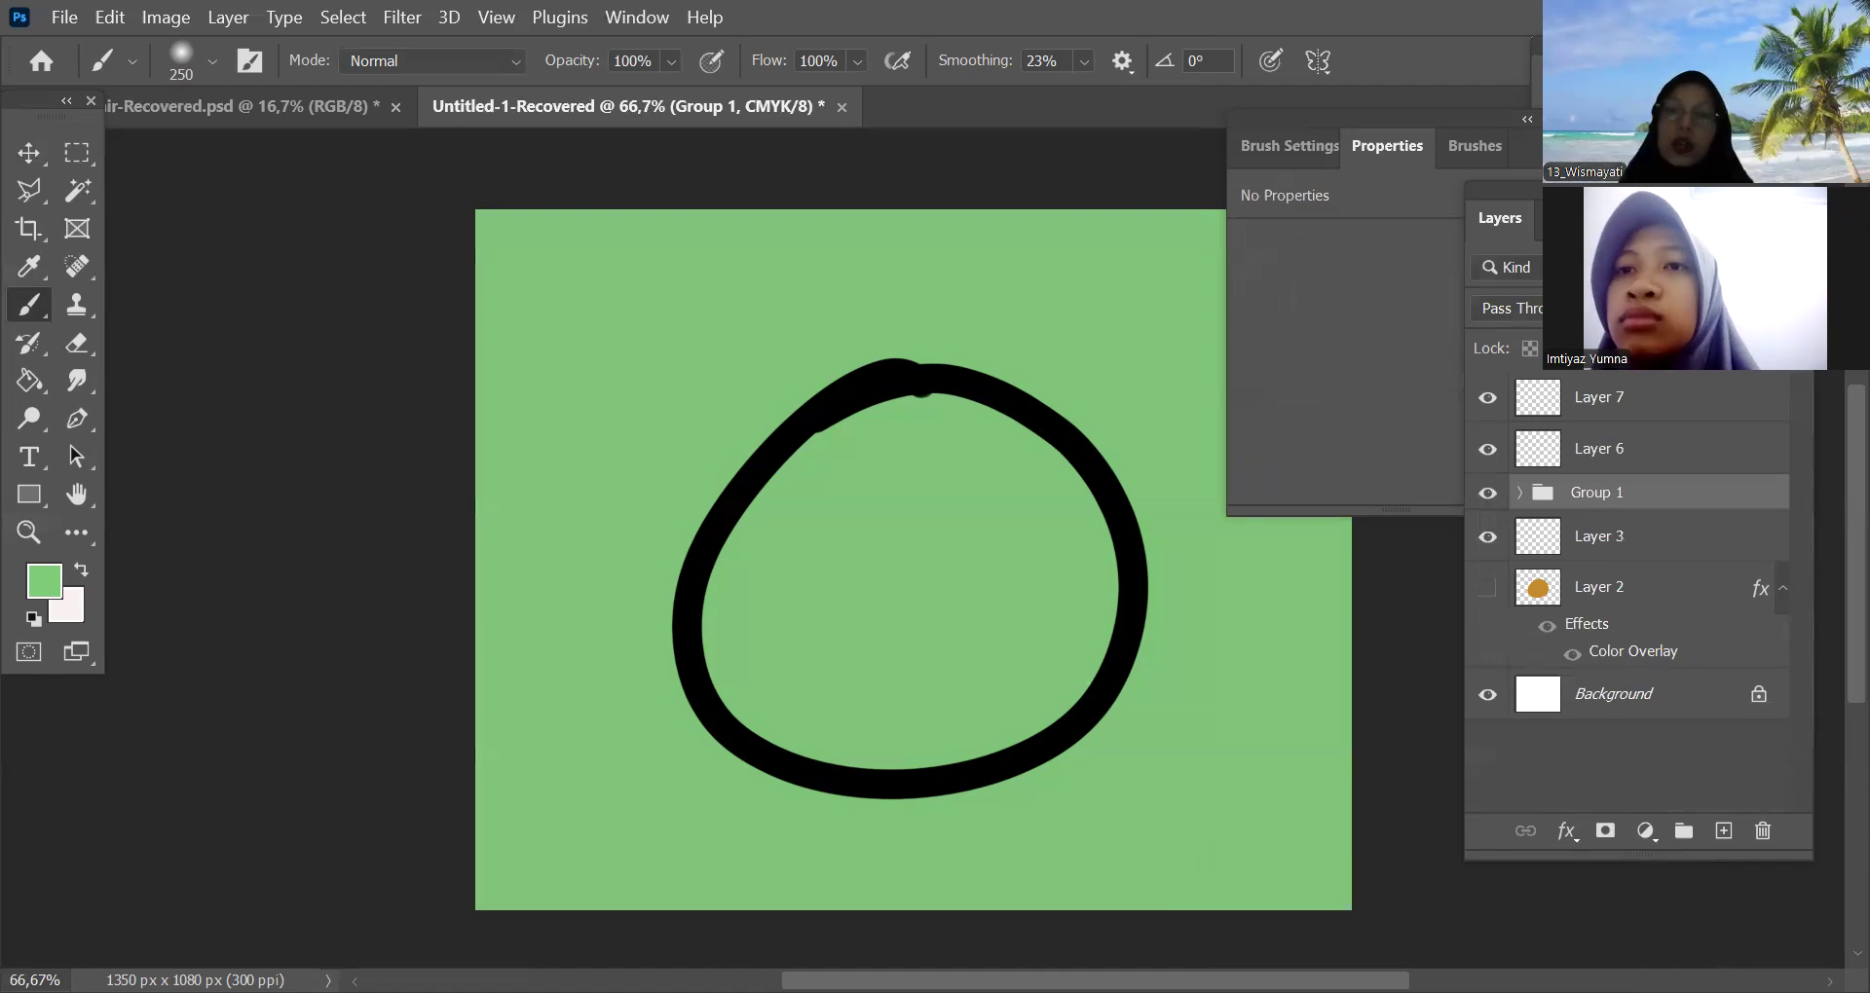
Convert Group 1 to a Smart Object, switching its visibility off and on before and after the conversion
click(1488, 495)
click(1488, 495)
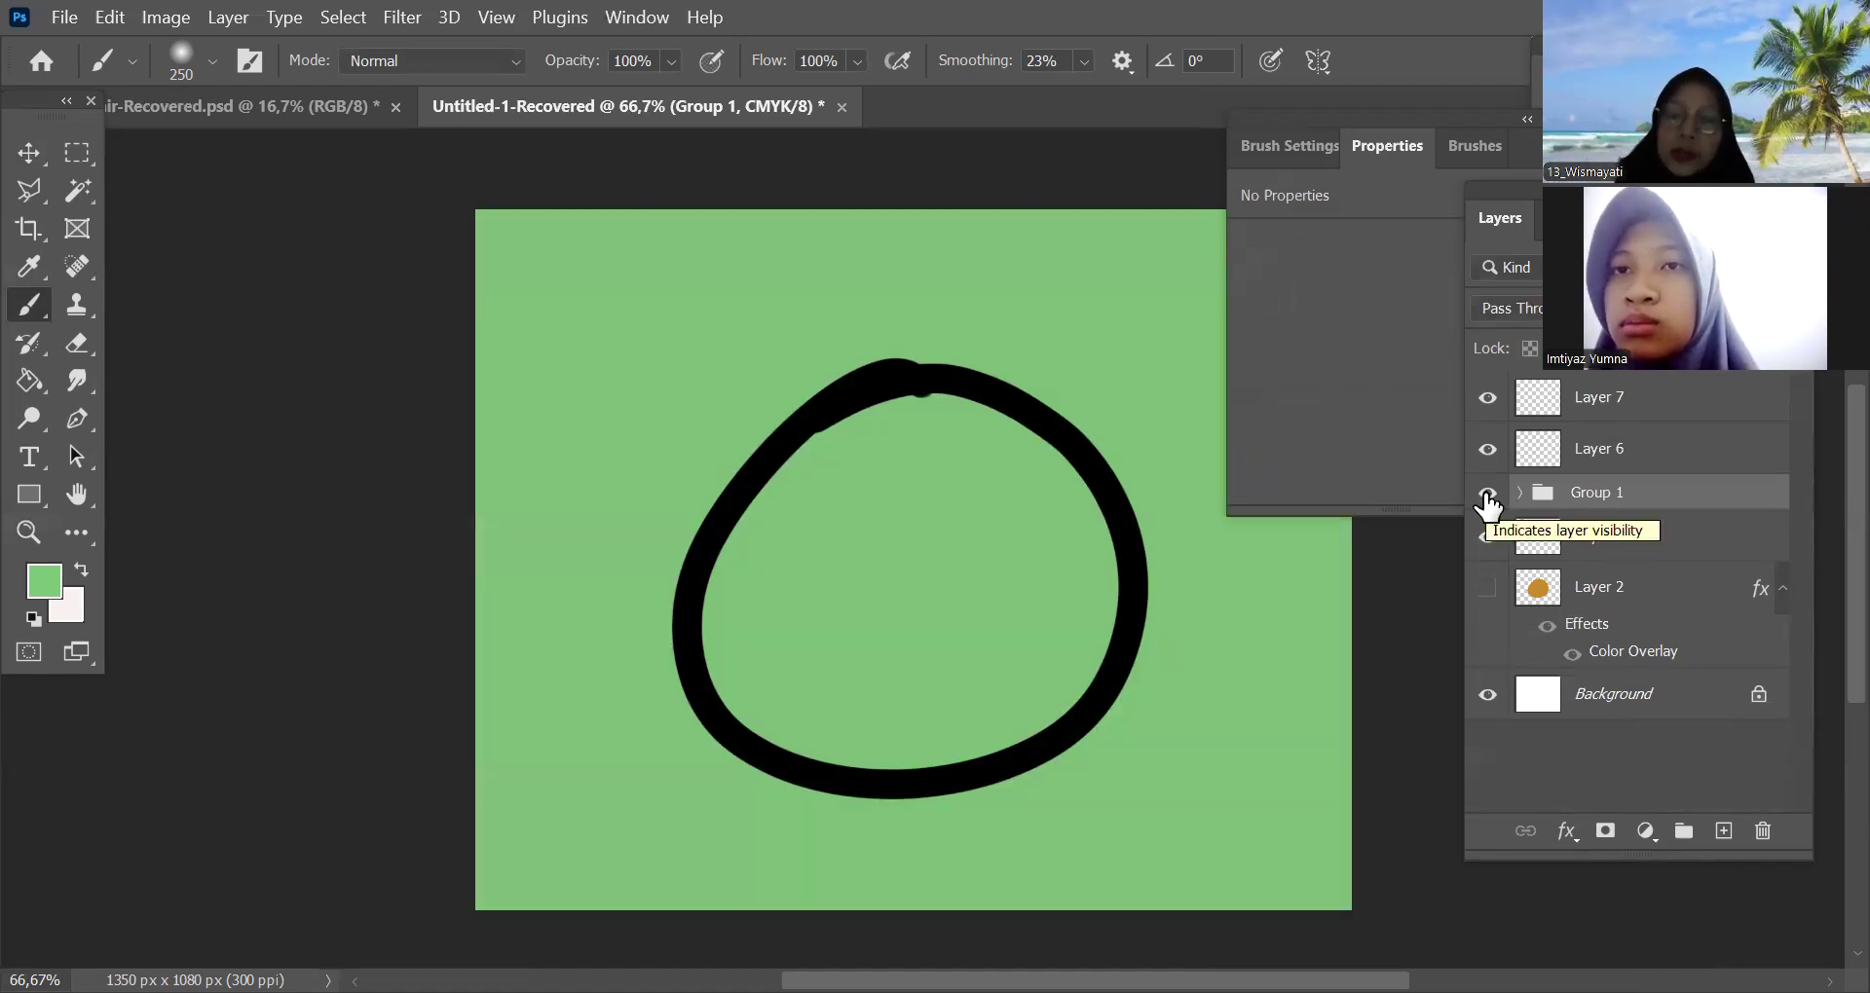
right_click(1603, 493)
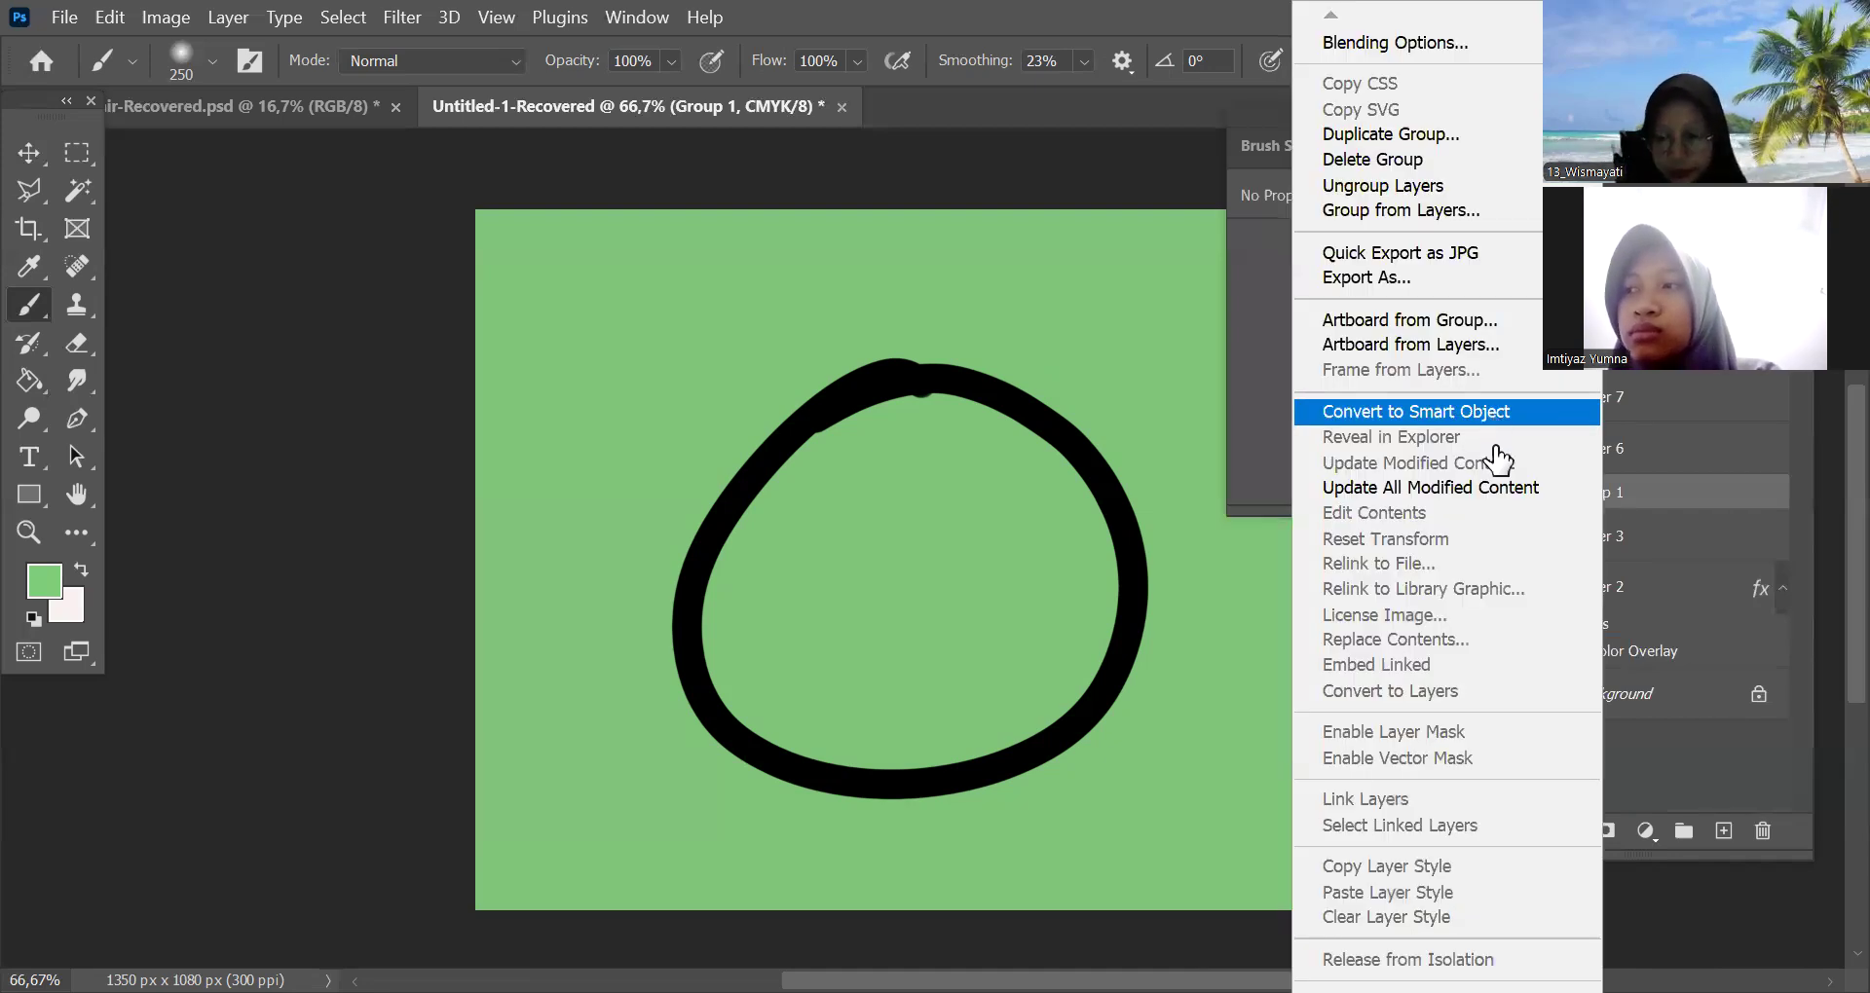
click(1493, 412)
click(1487, 500)
click(1488, 501)
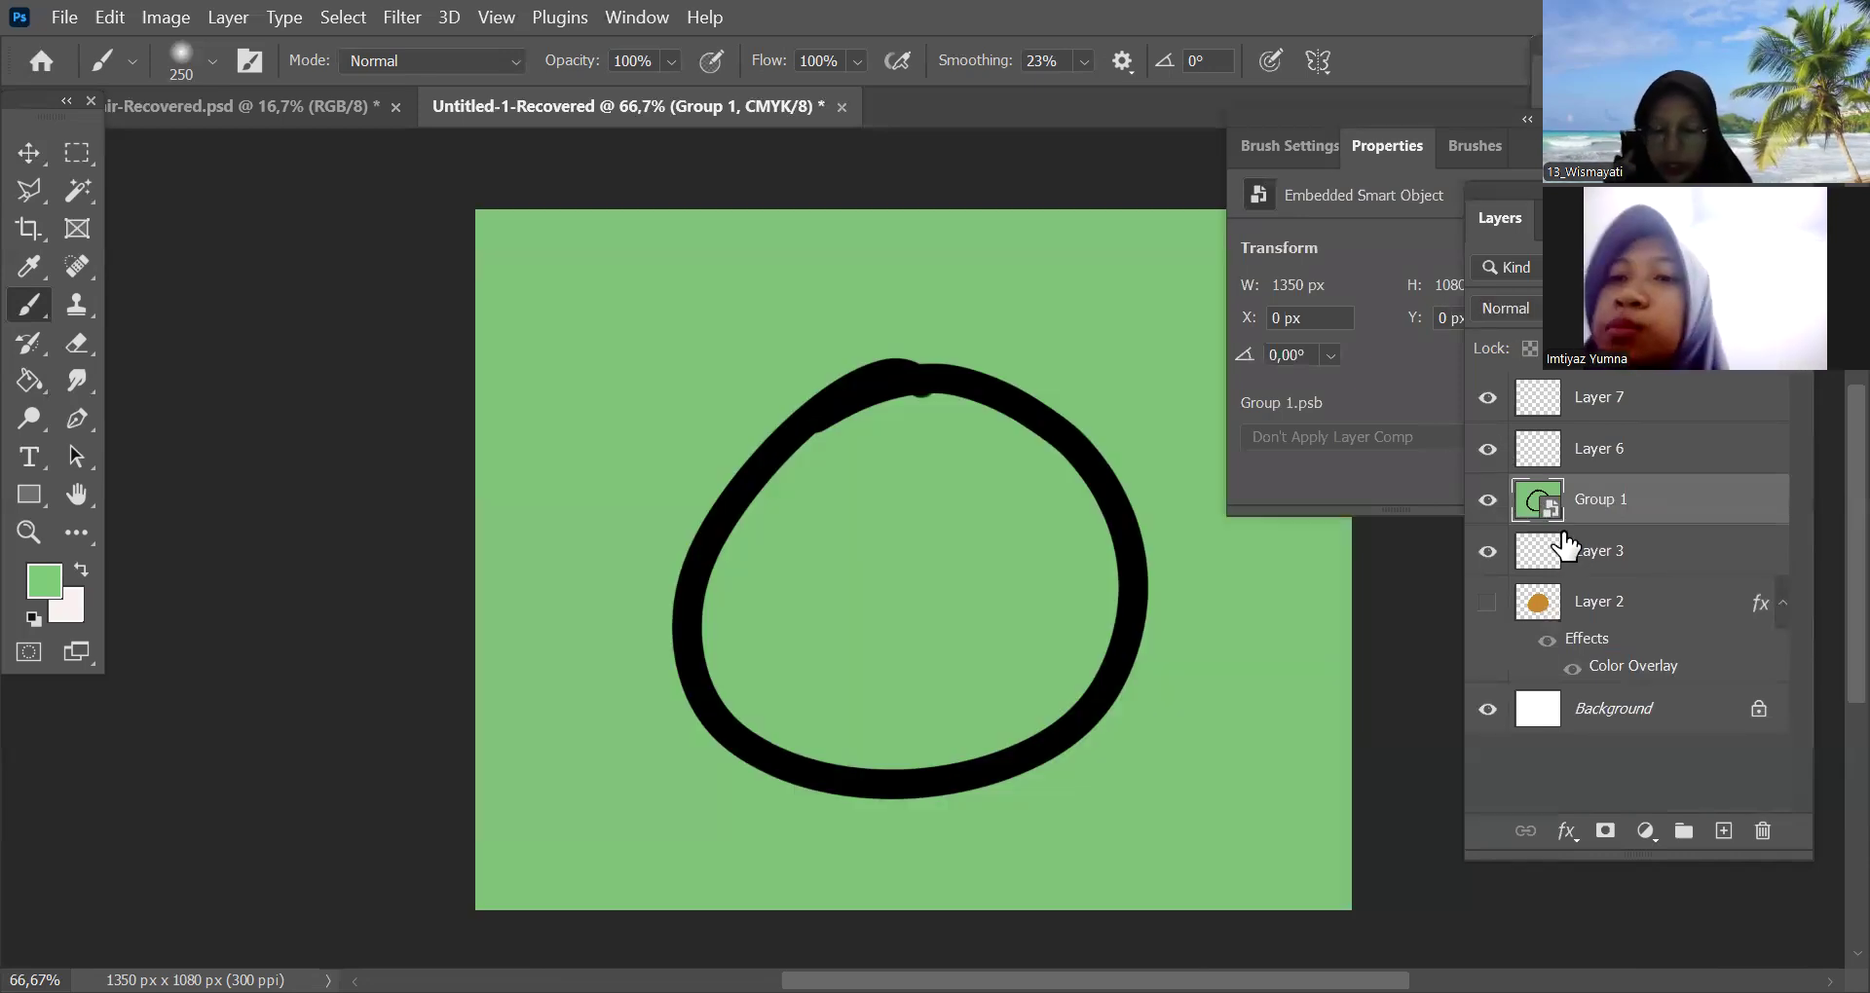
Open the contents of the Group 1 smart object and examine the layers inside its group
double_click(1539, 502)
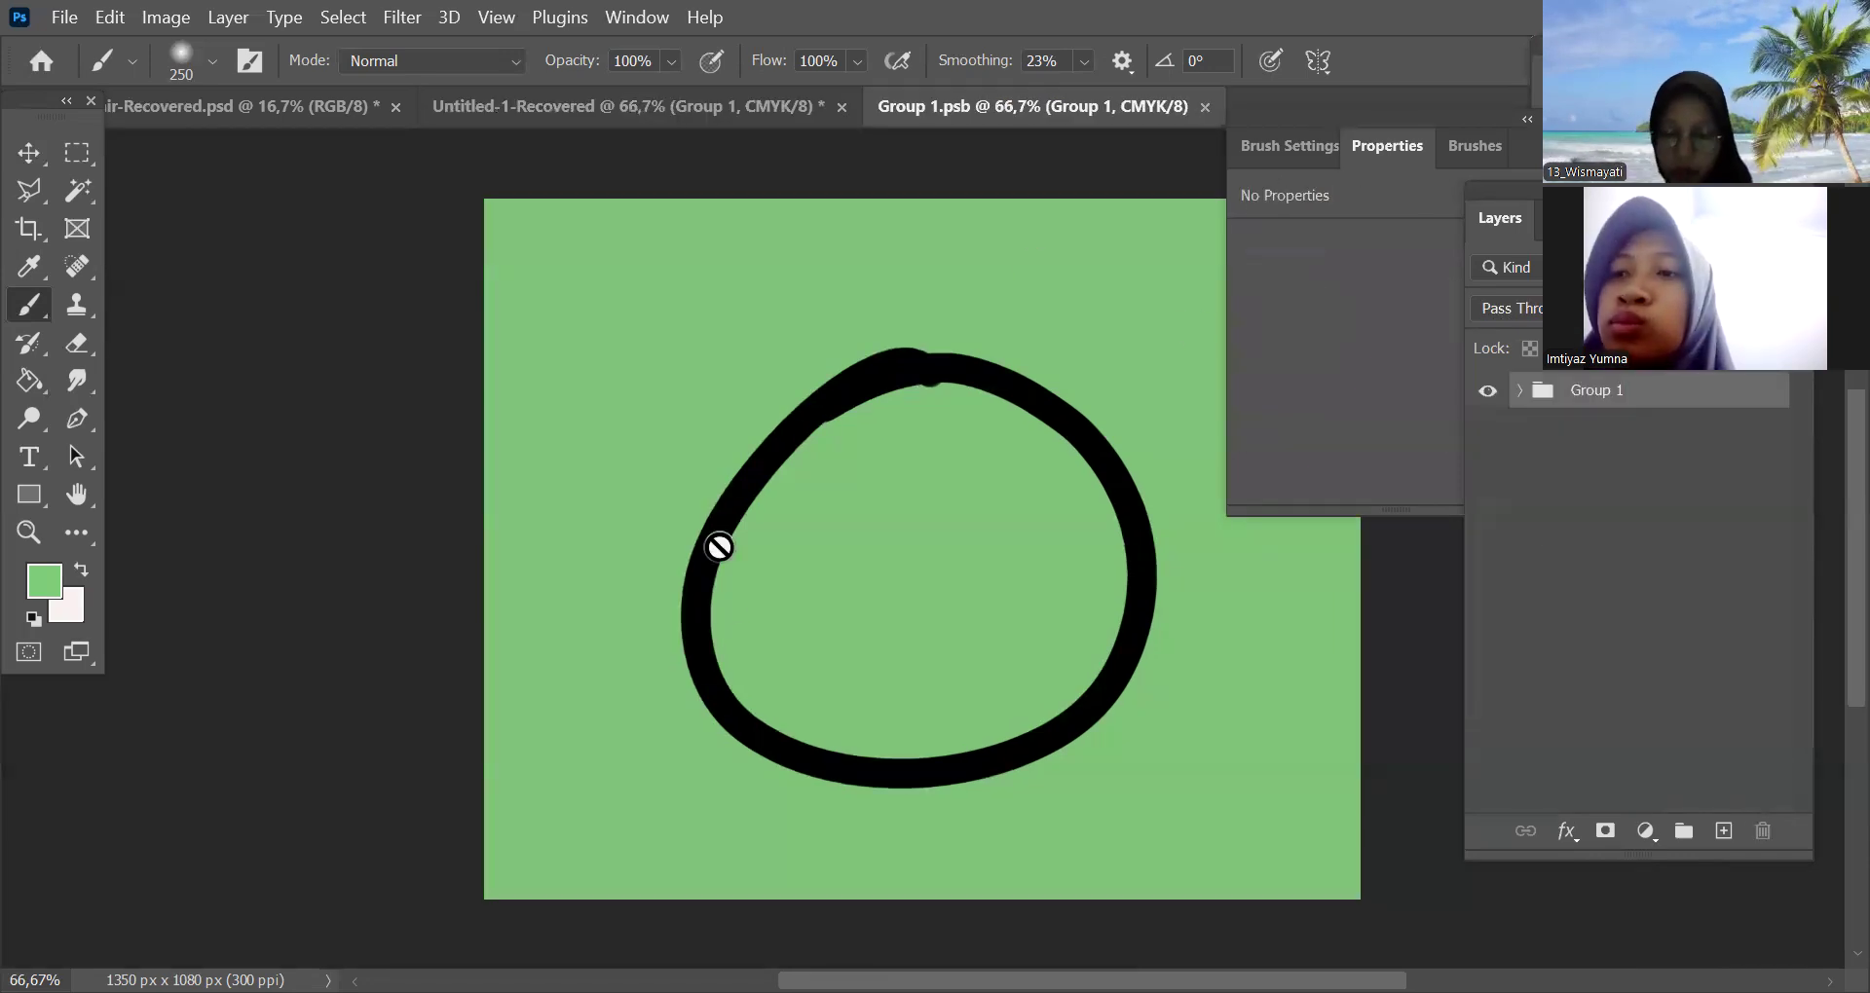
click(1487, 391)
click(1487, 391)
click(1519, 389)
click(1665, 494)
click(1661, 451)
click(1658, 395)
click(1658, 487)
click(1661, 534)
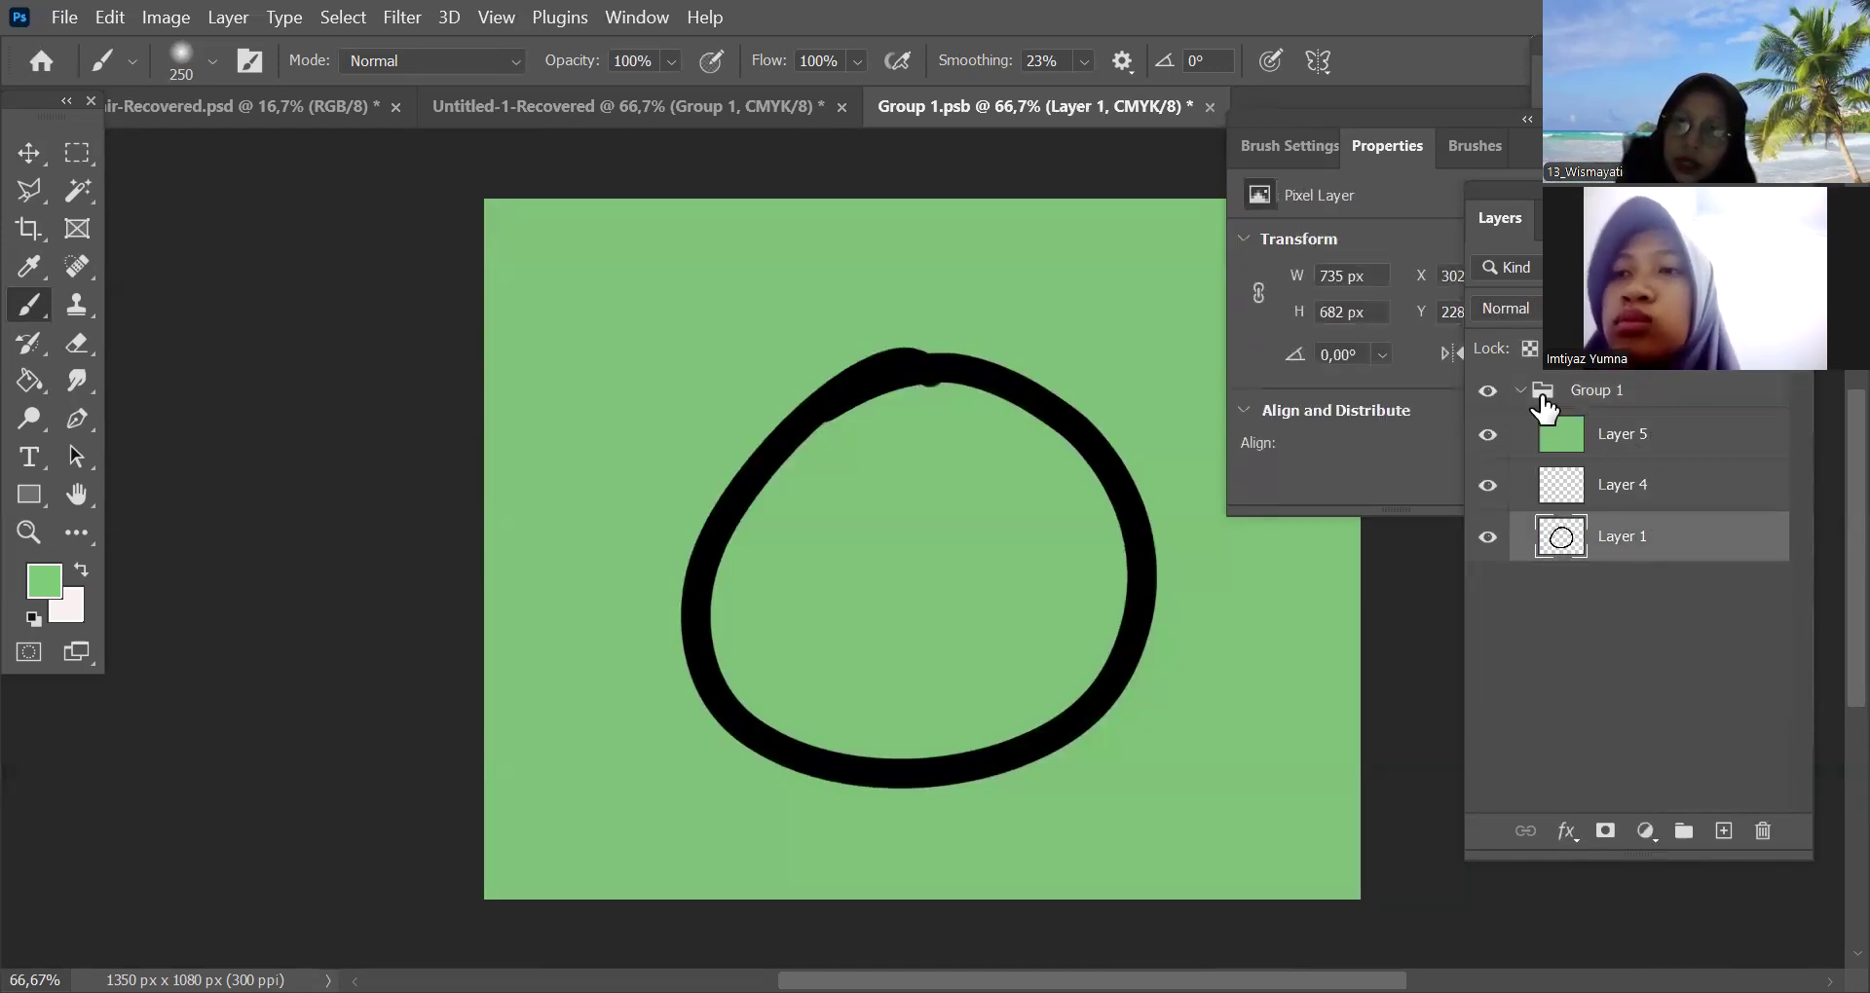
click(1520, 389)
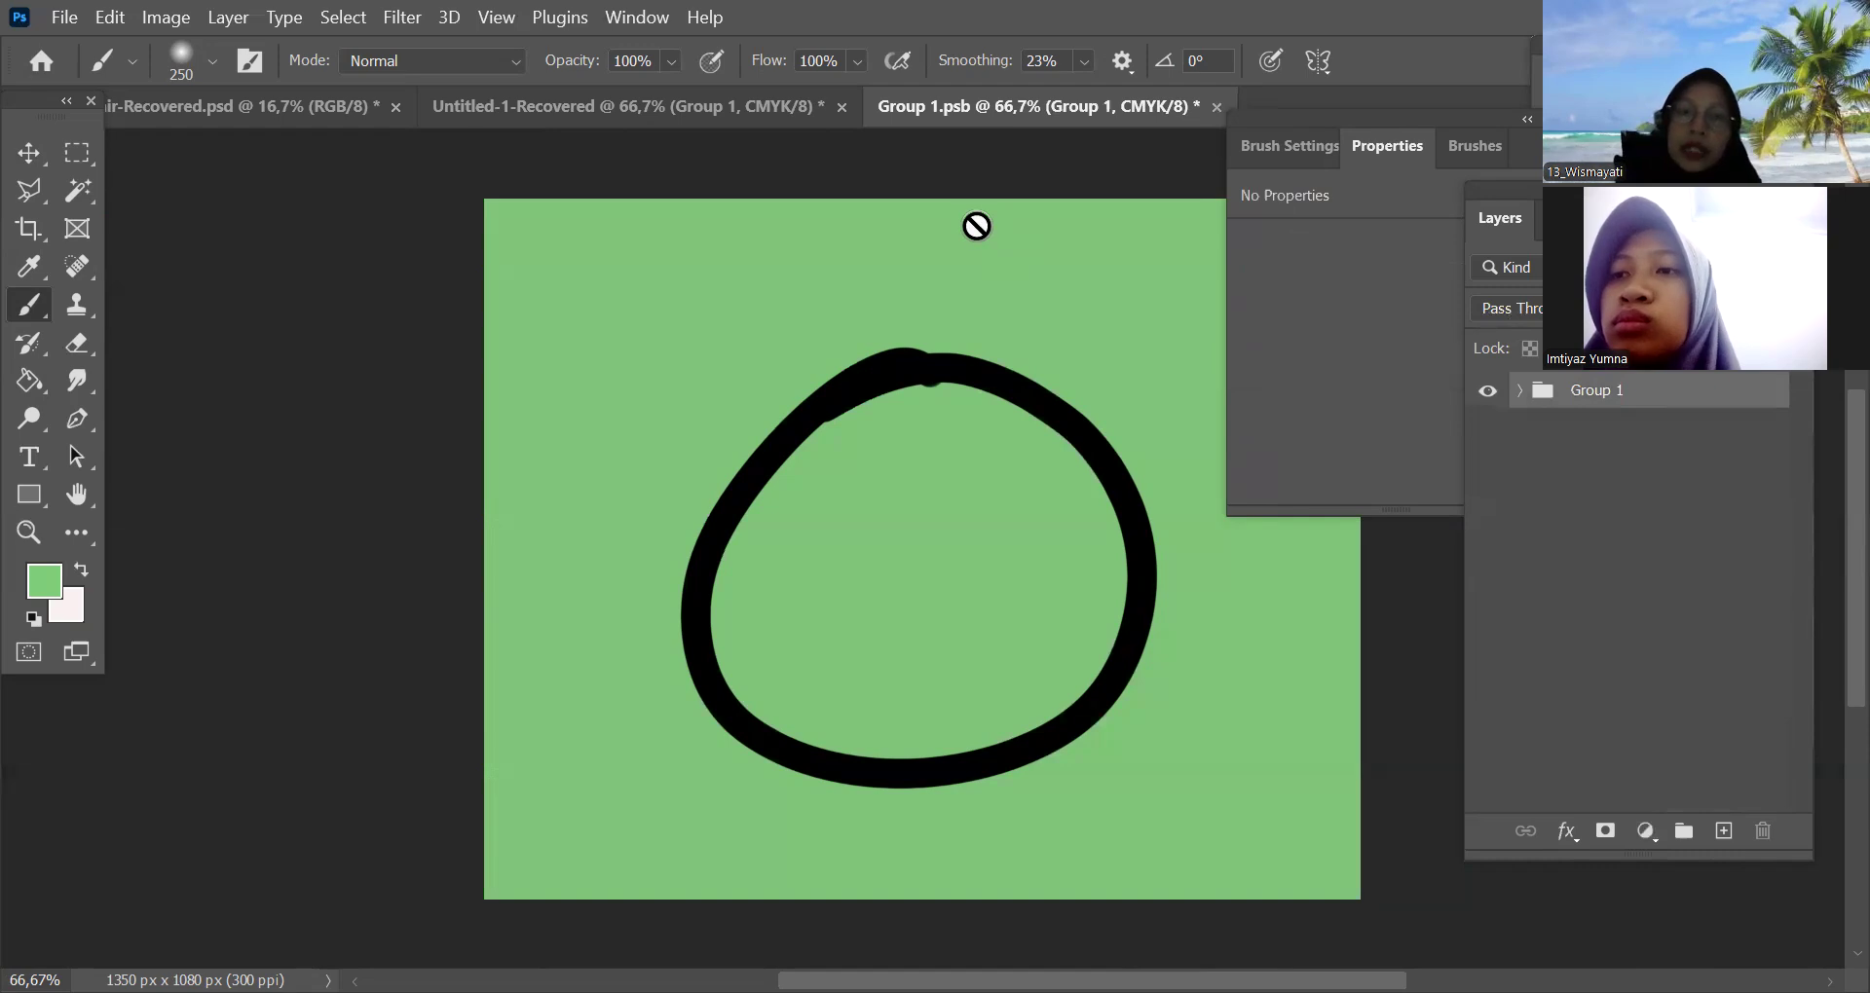
Close the Group 1.psb document and look briefly at the other open document
click(512, 131)
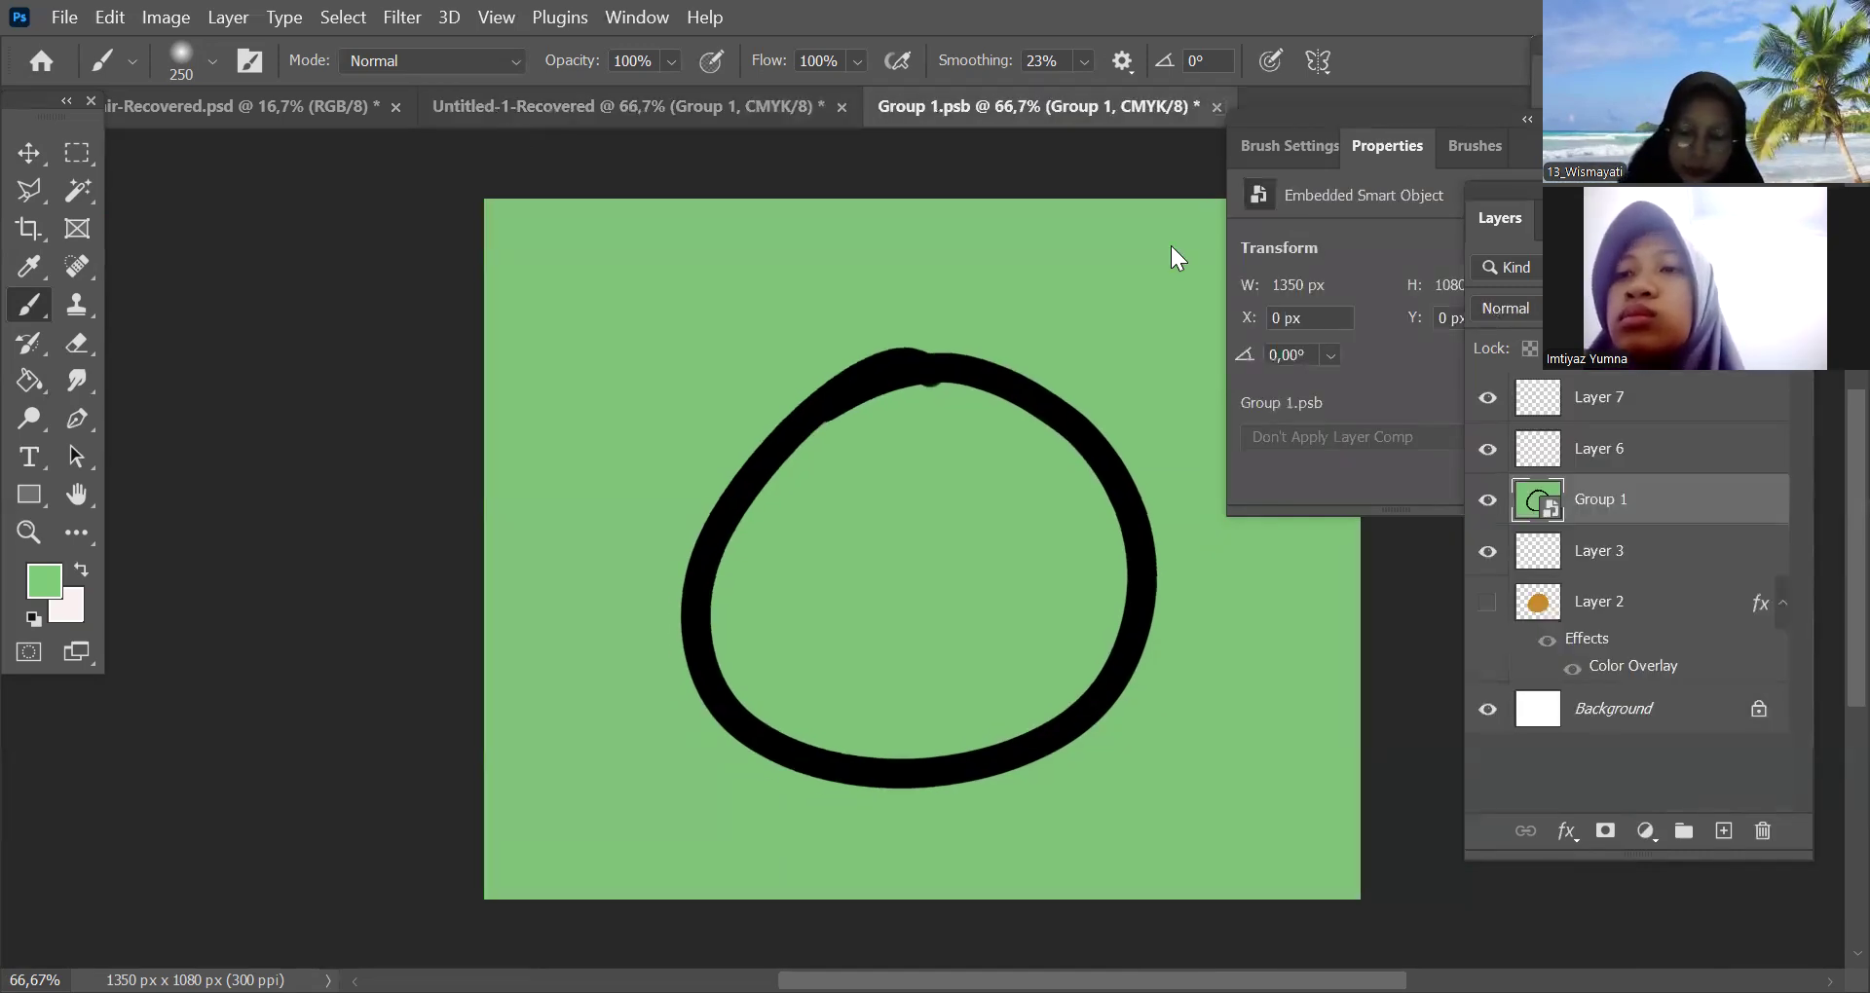
key(ctrl+w)
click(1014, 424)
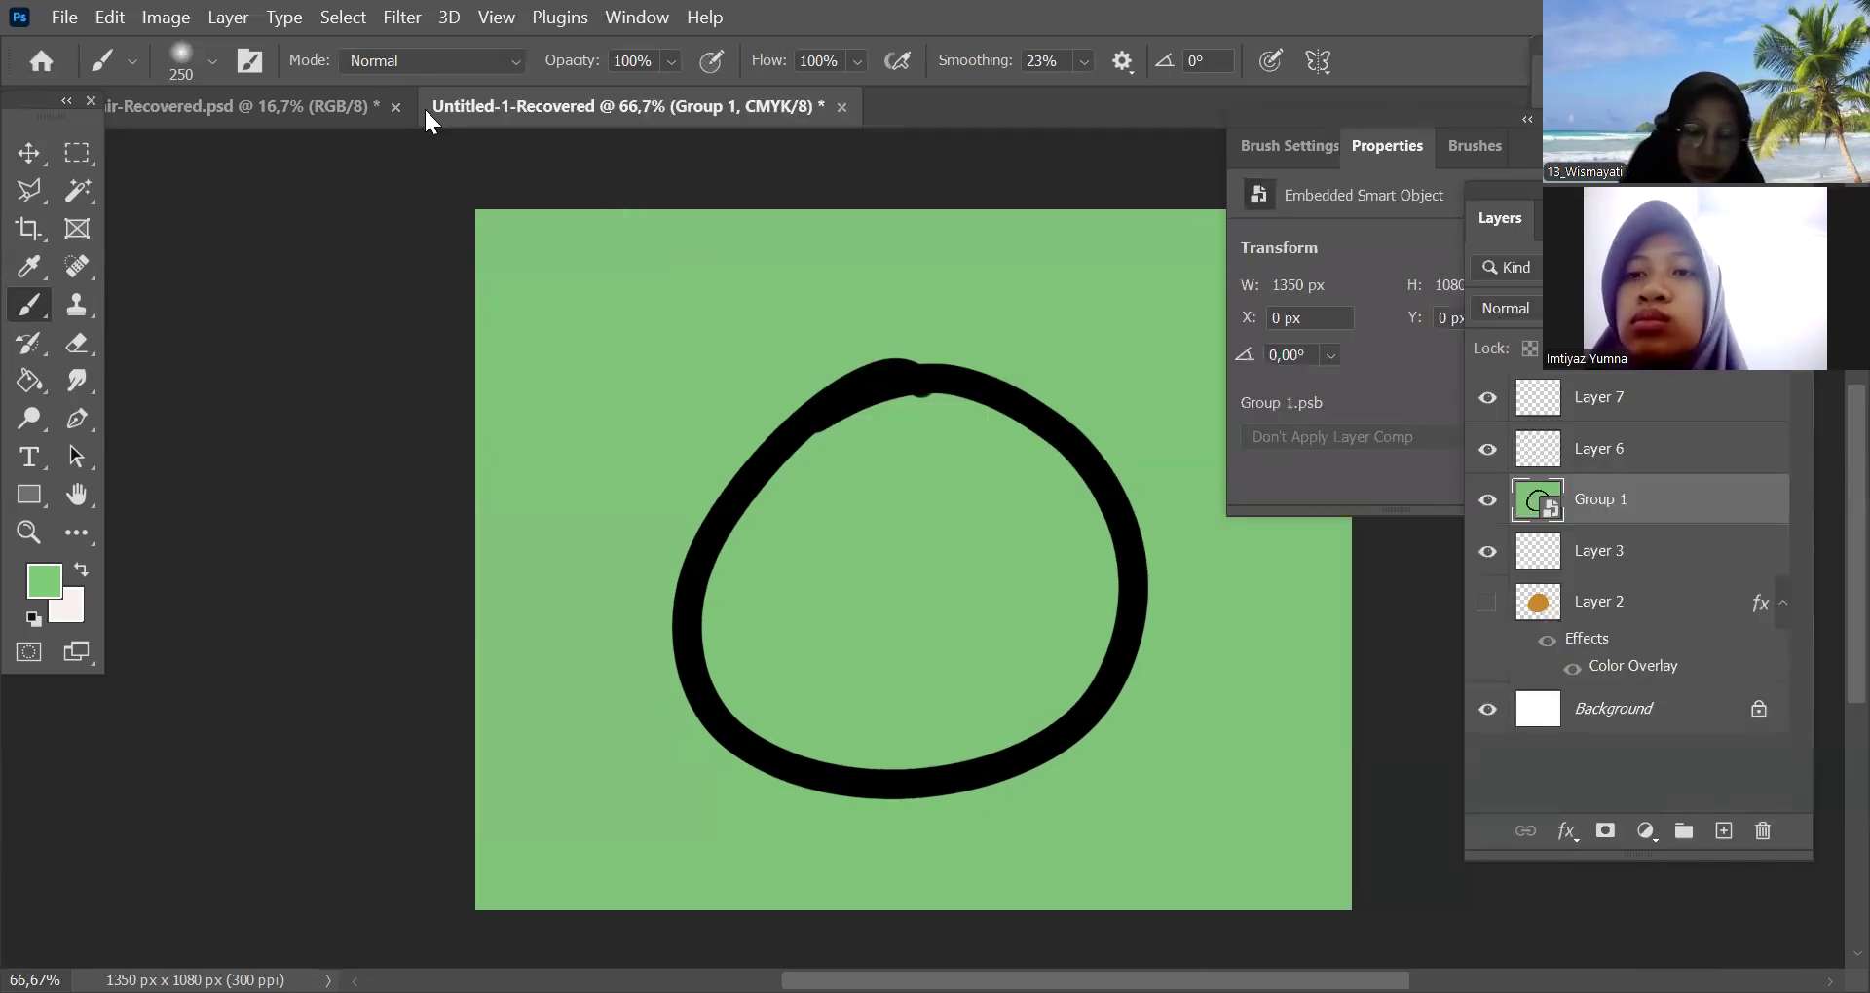
click(302, 119)
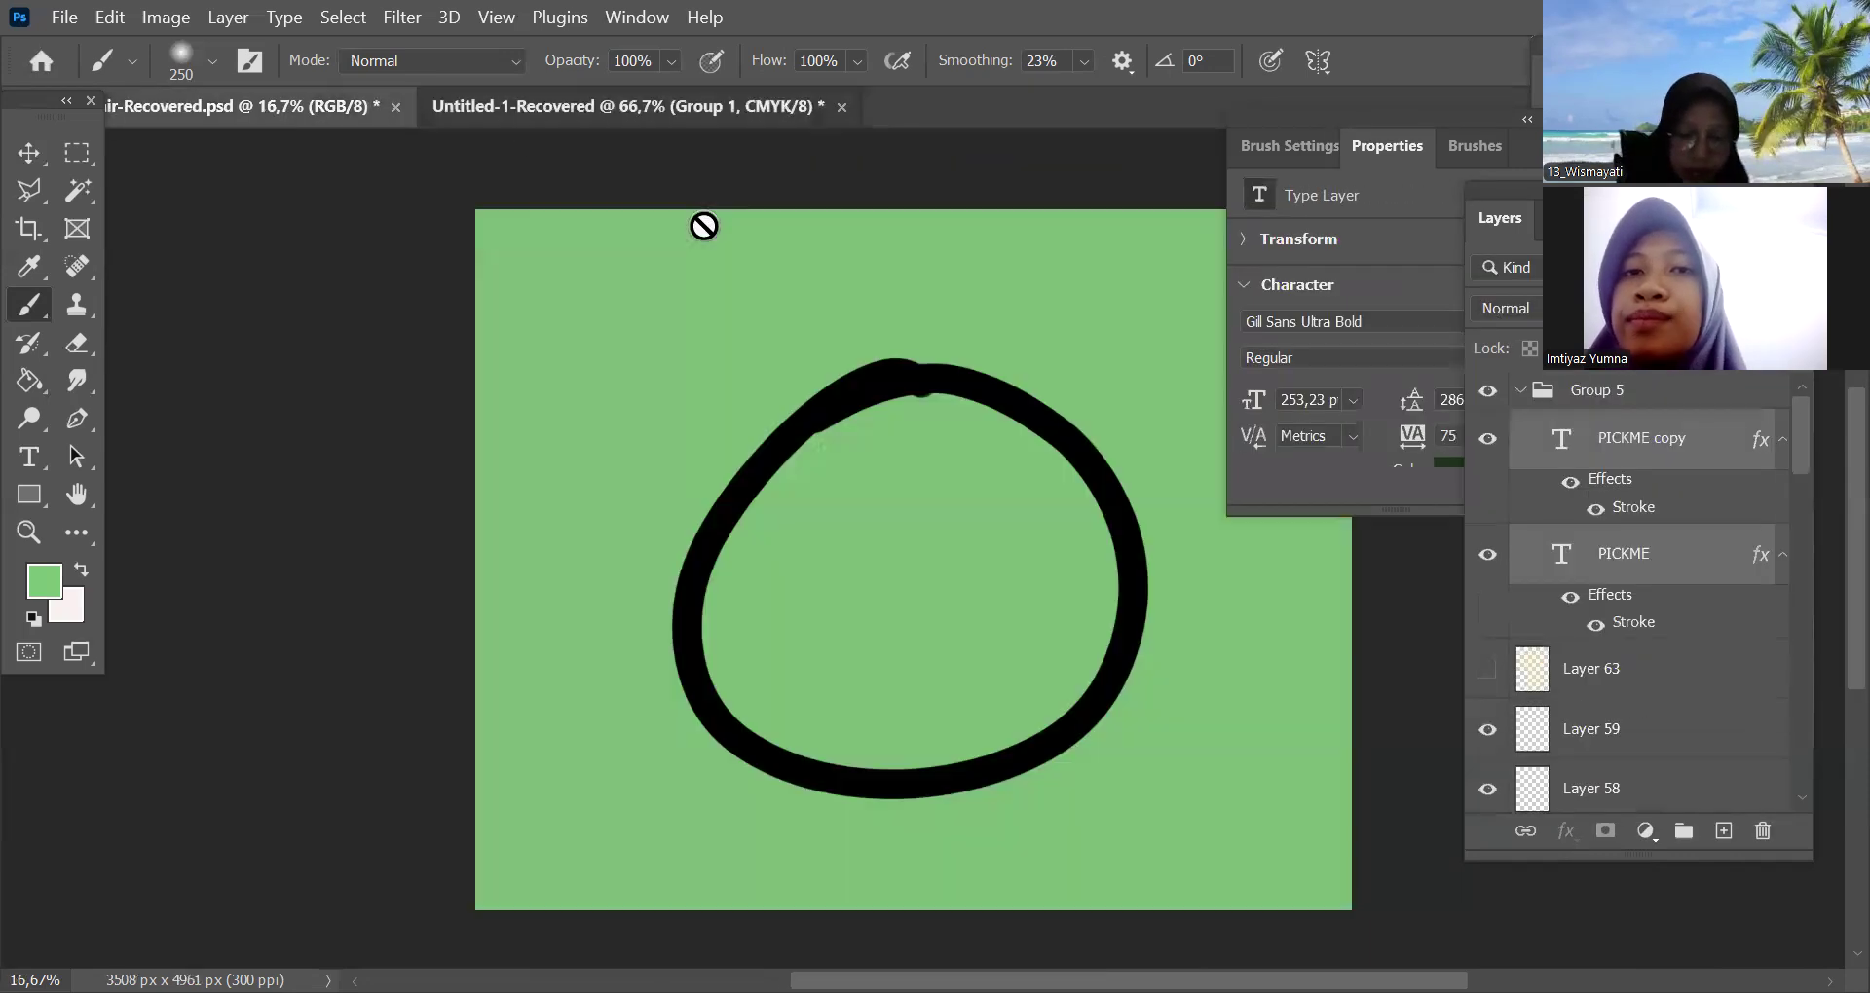
Hide the Group 1 smart object and add a new layer directly above it
click(1490, 501)
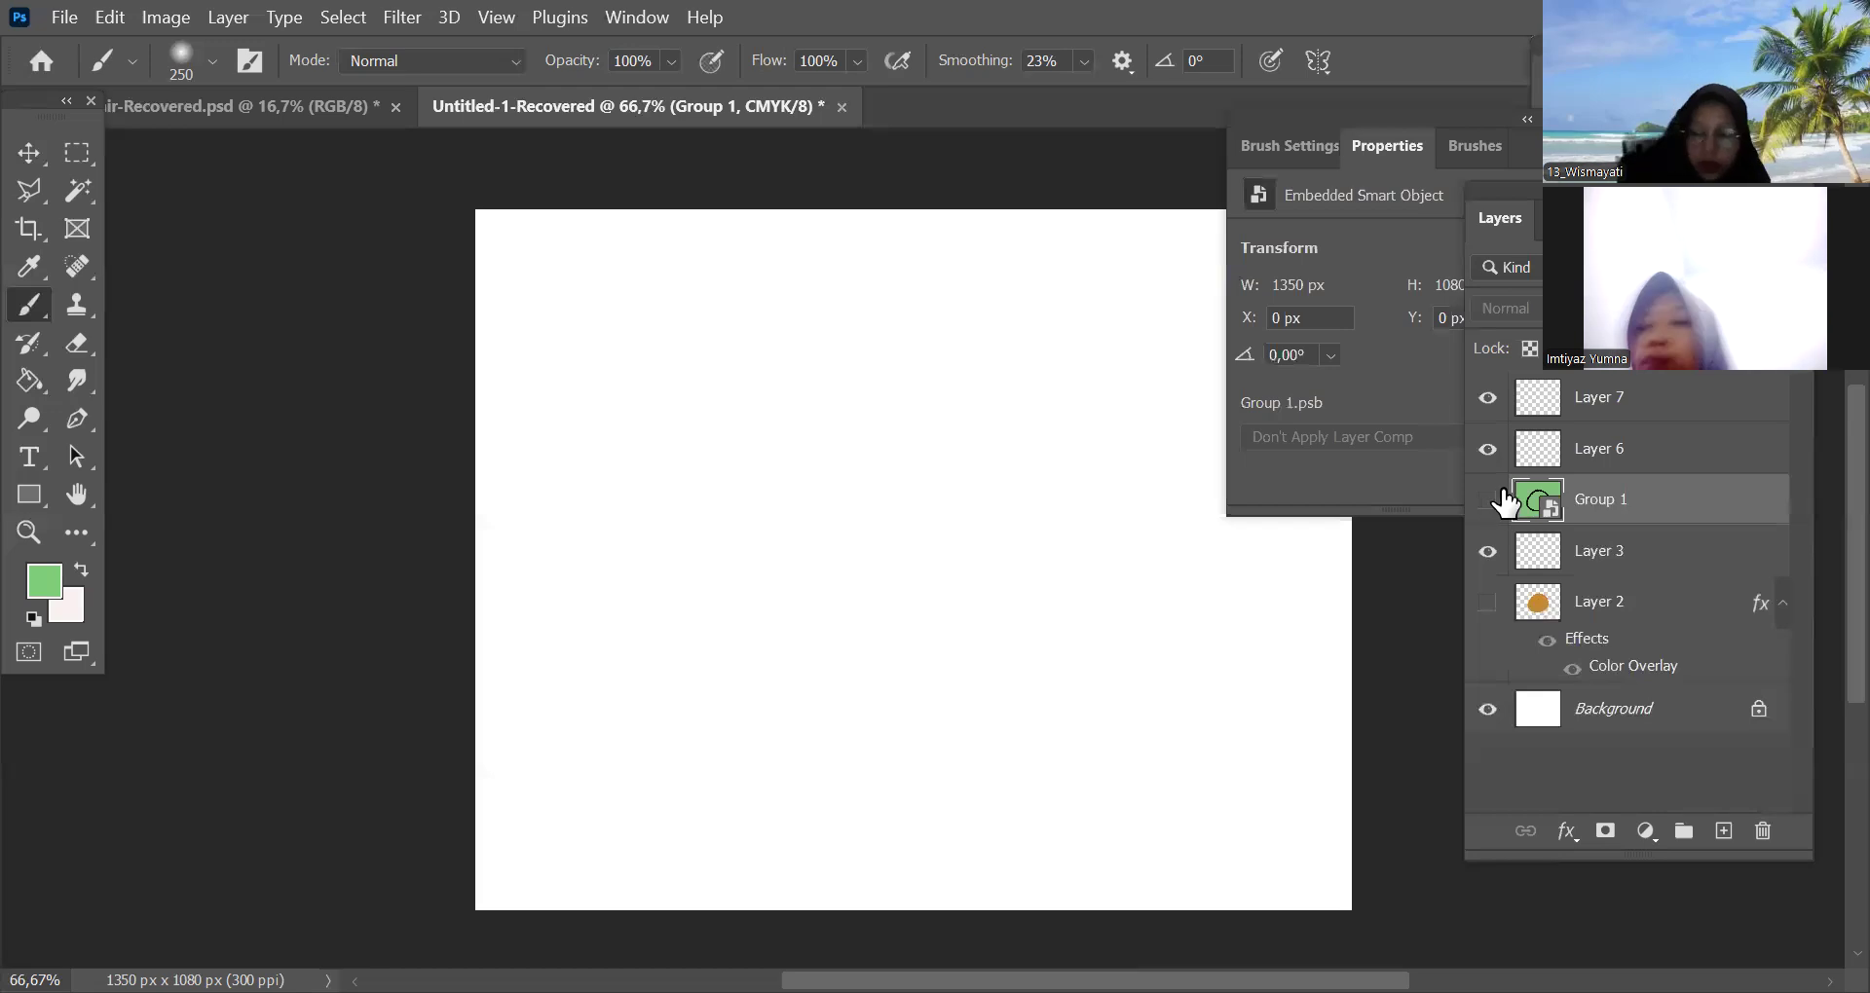
click(1724, 833)
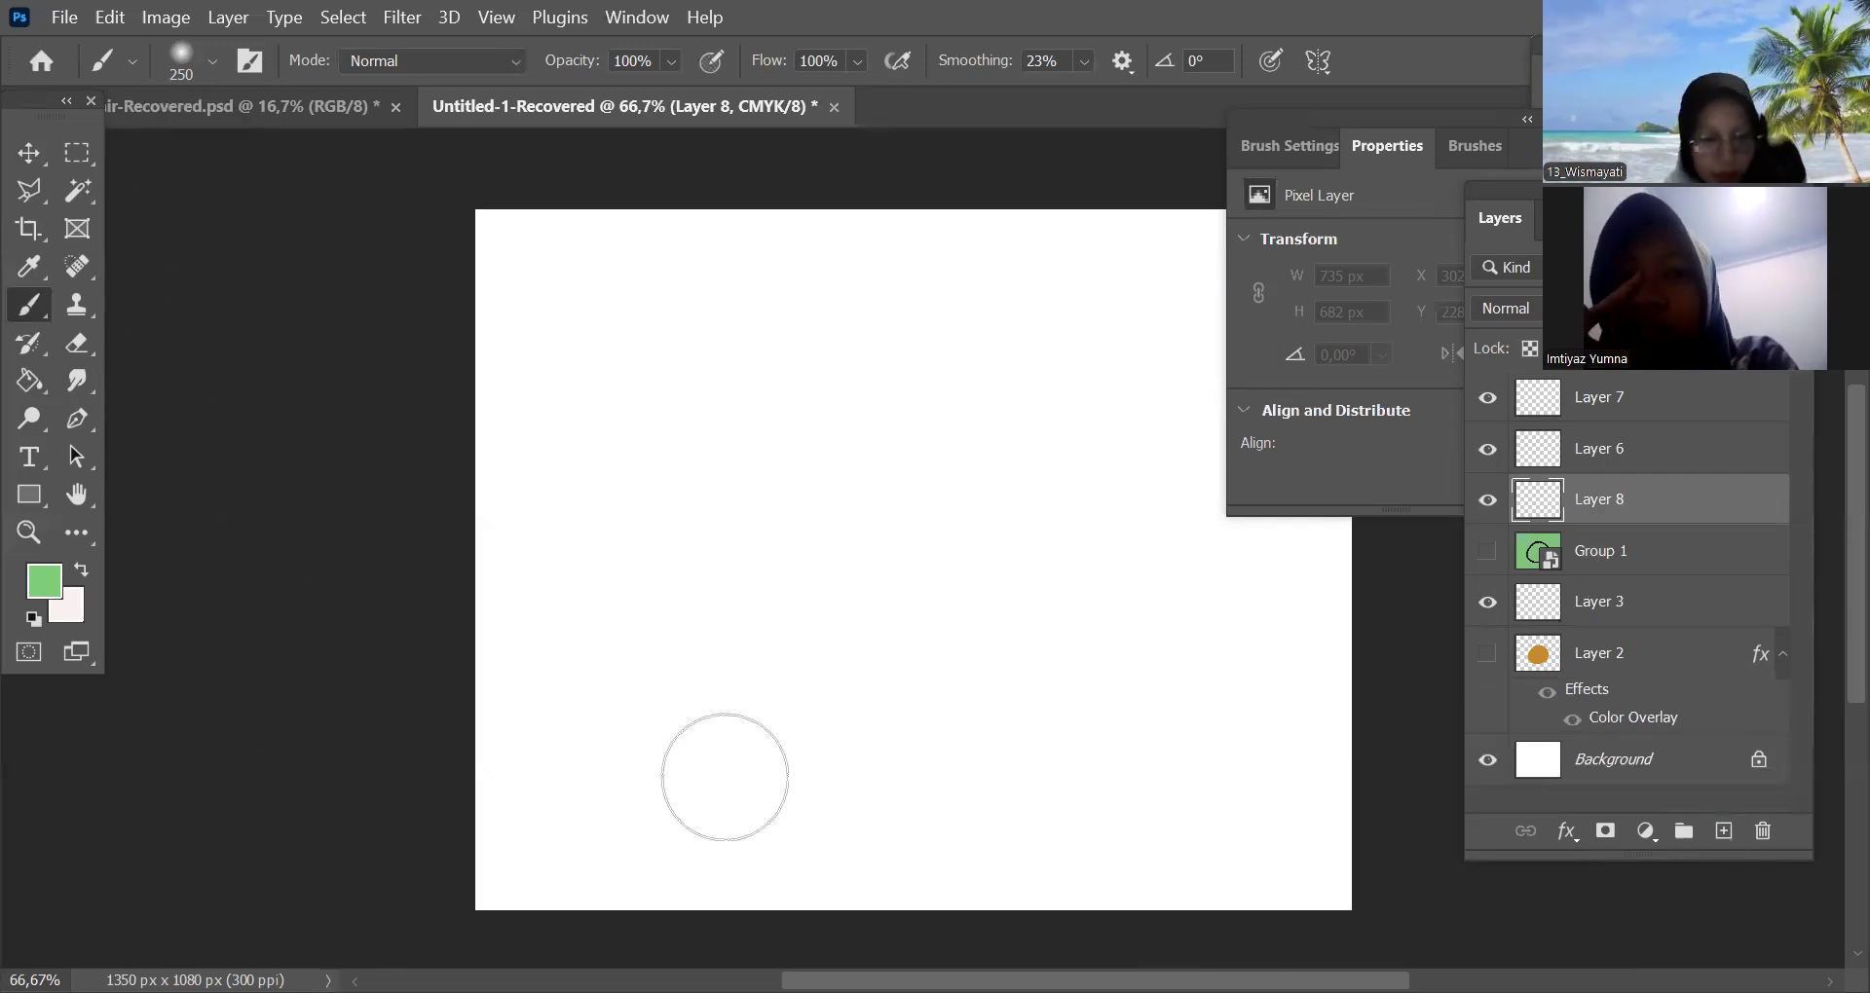
Brush a soft green test stroke across Layer 8 and undo it
drag(854, 485, 1061, 703)
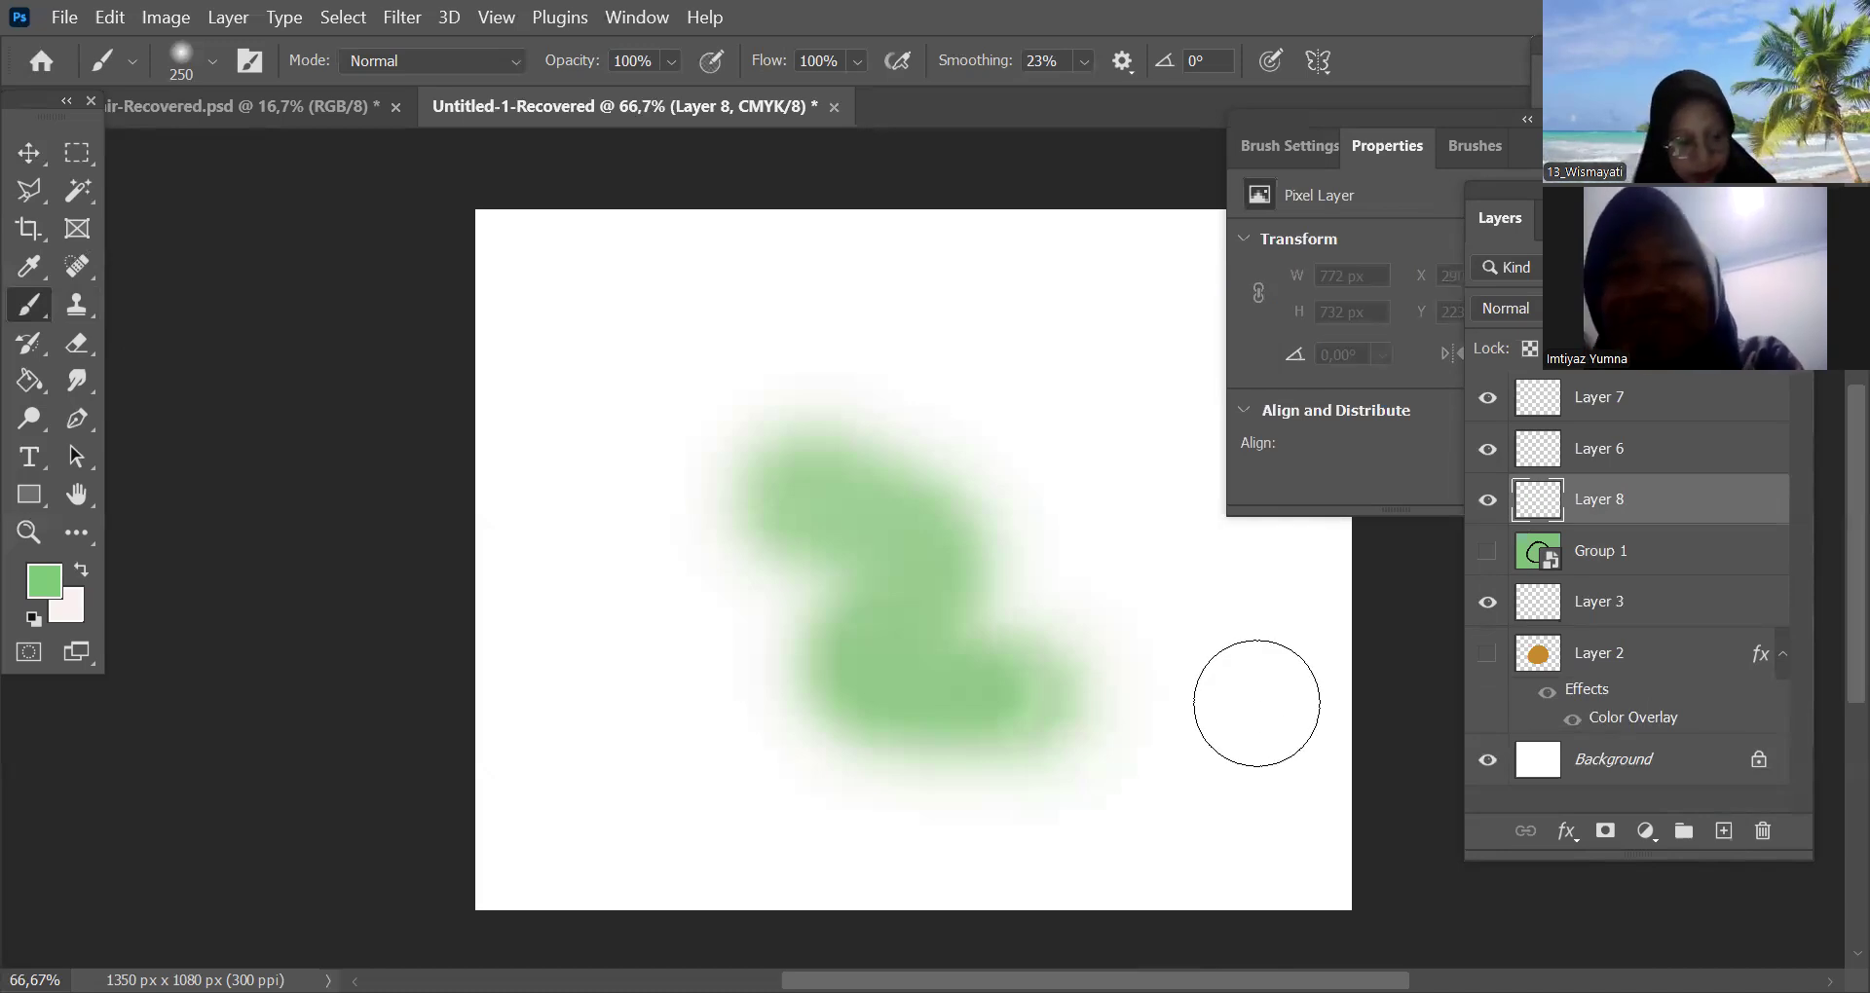
key(ctrl+z)
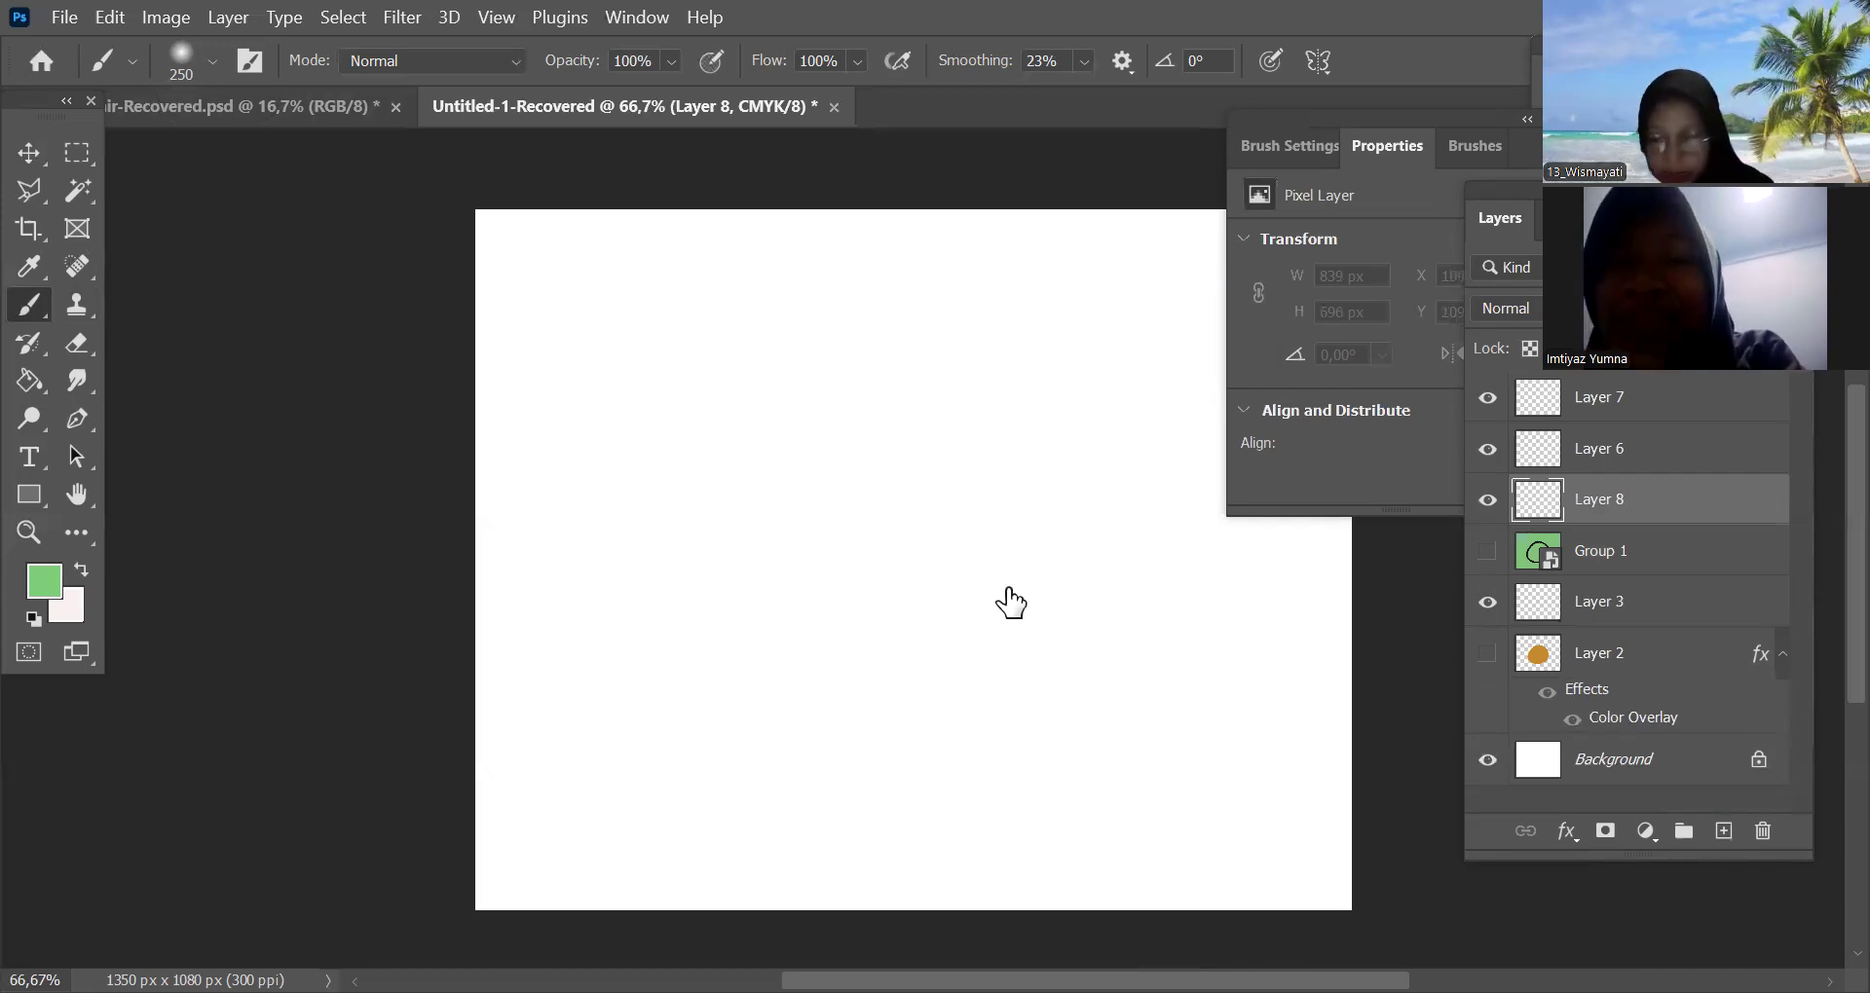
On a new top layer, draw a closed cloud-shaped outline about 759 by 464 px with a hard black 100 px brush at 0% smoothing
click(1724, 831)
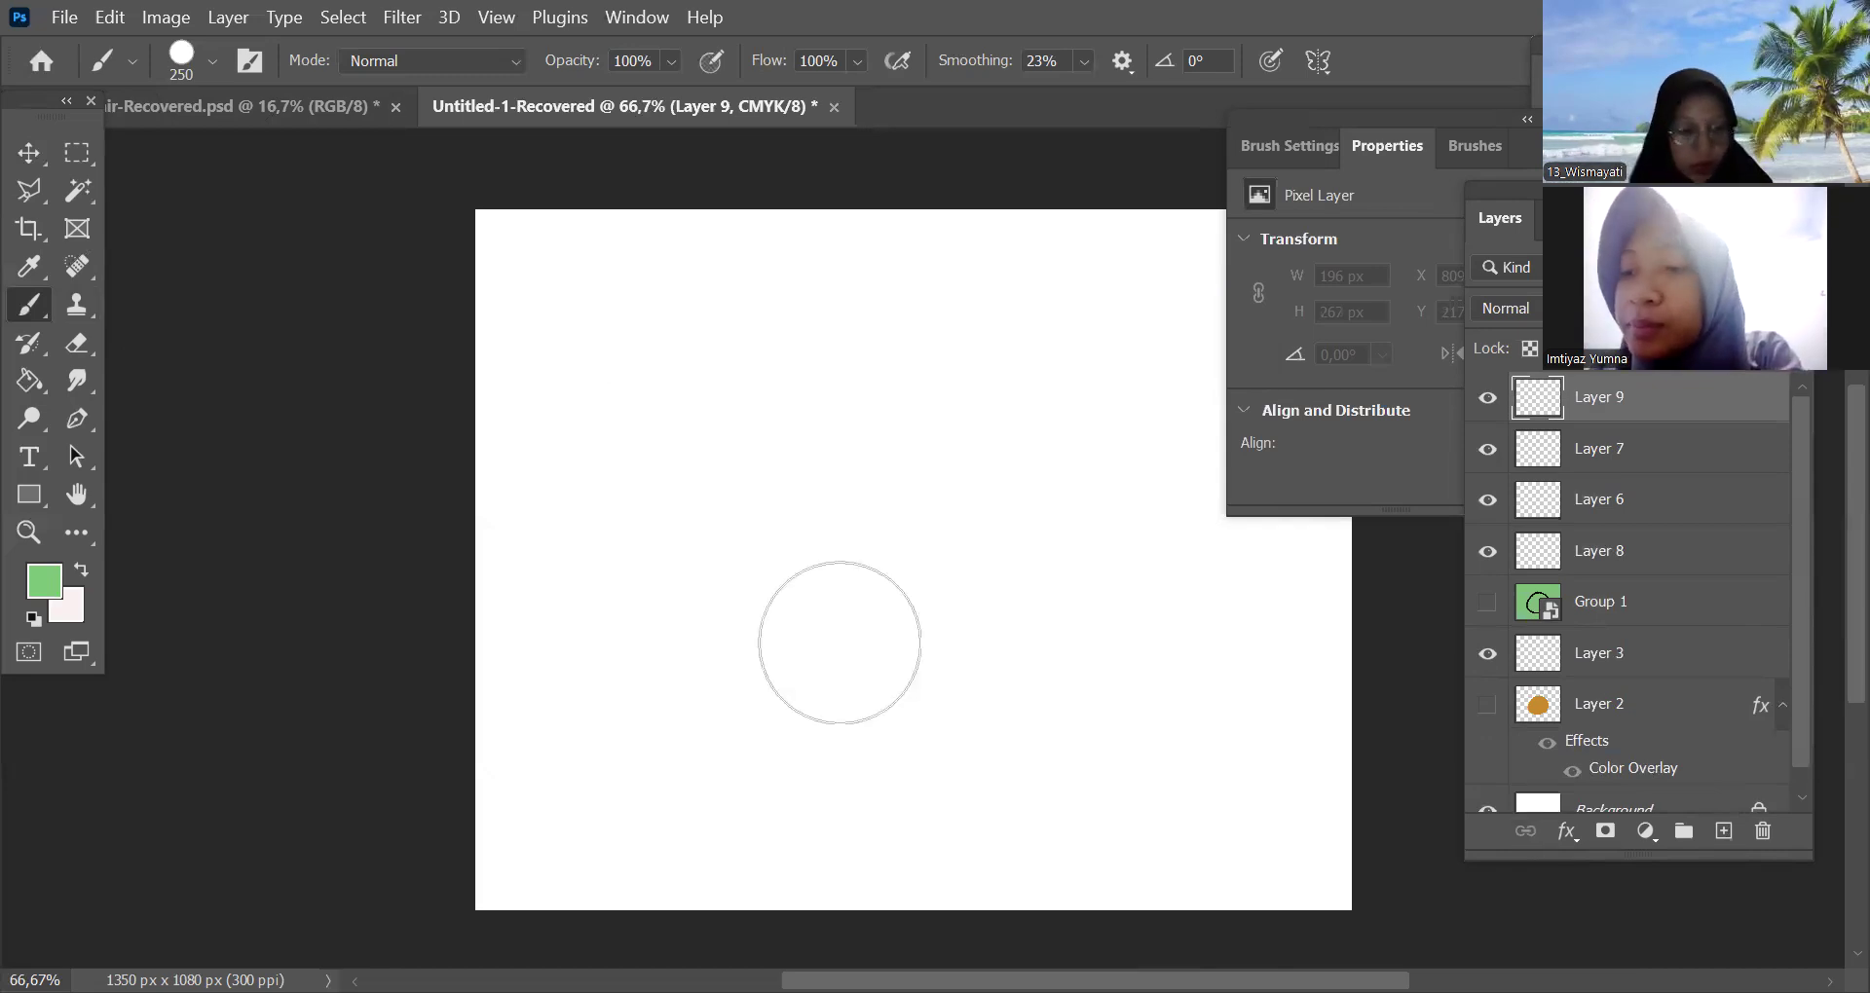
key(d)
key(bracketleft)
key(bracketleft)
key(bracketleft)
key(bracketleft)
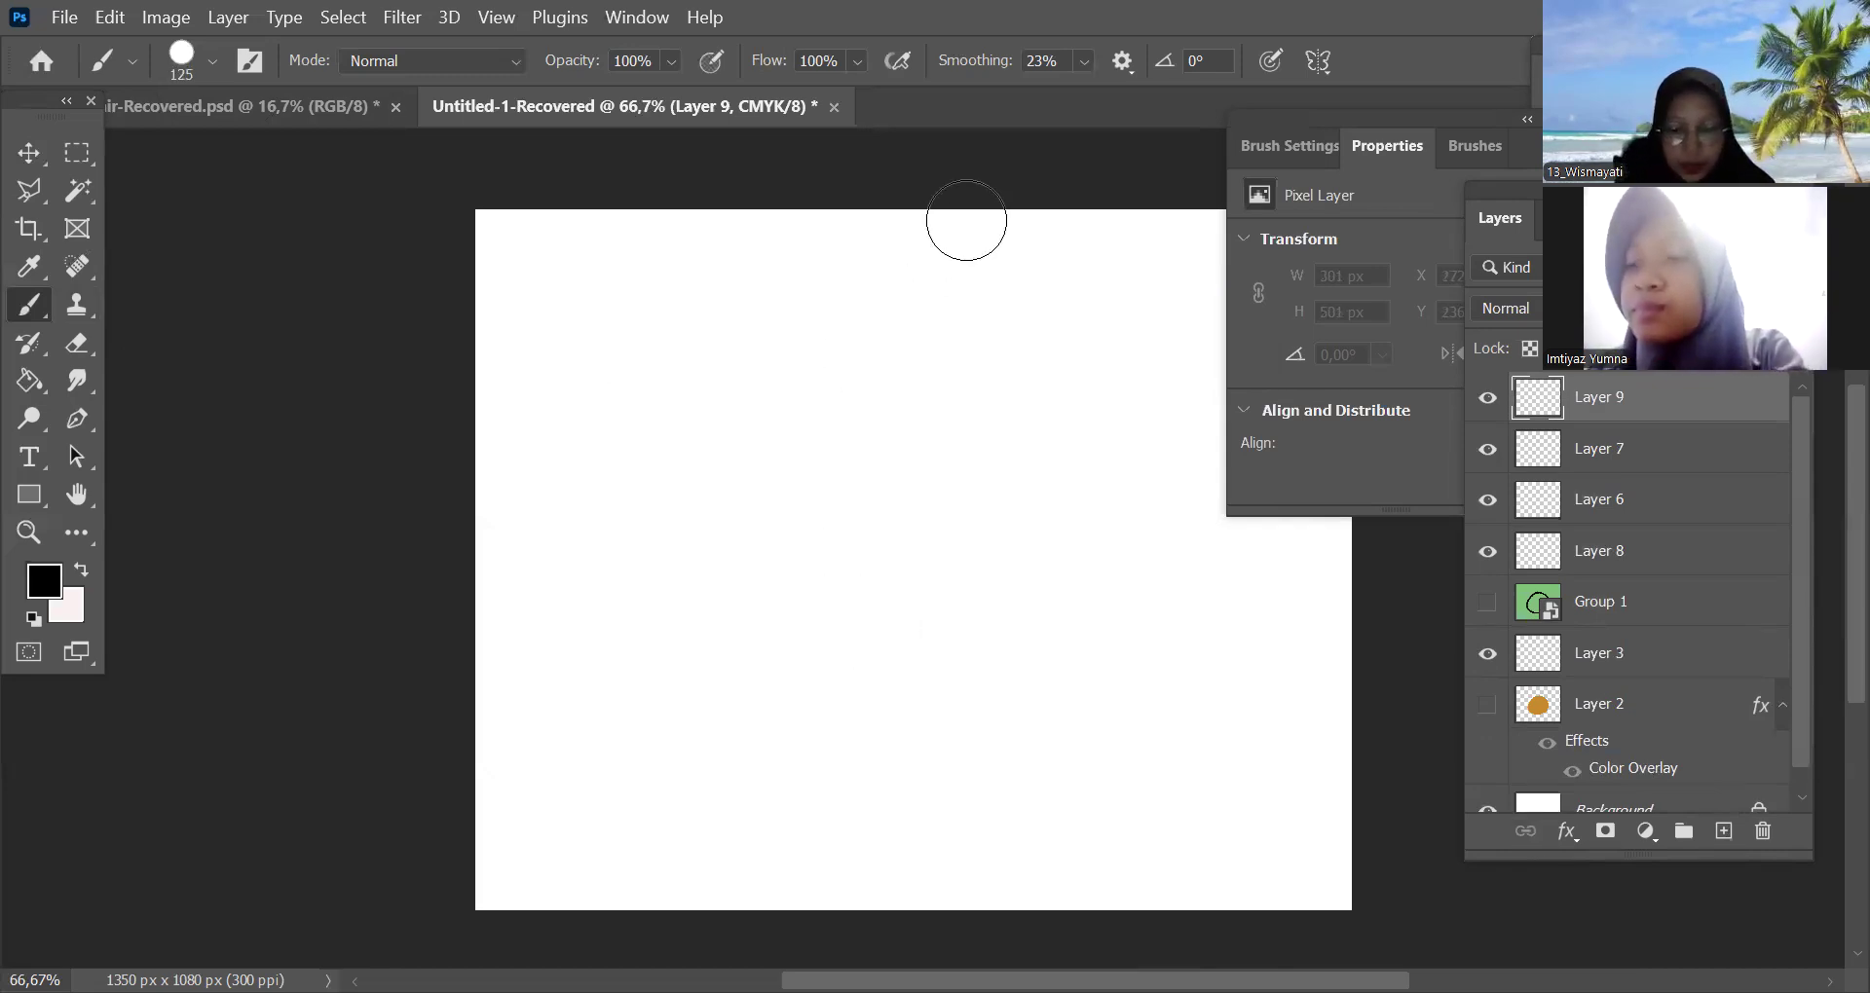
key(alt+0)
key(alt+0)
key(bracketleft)
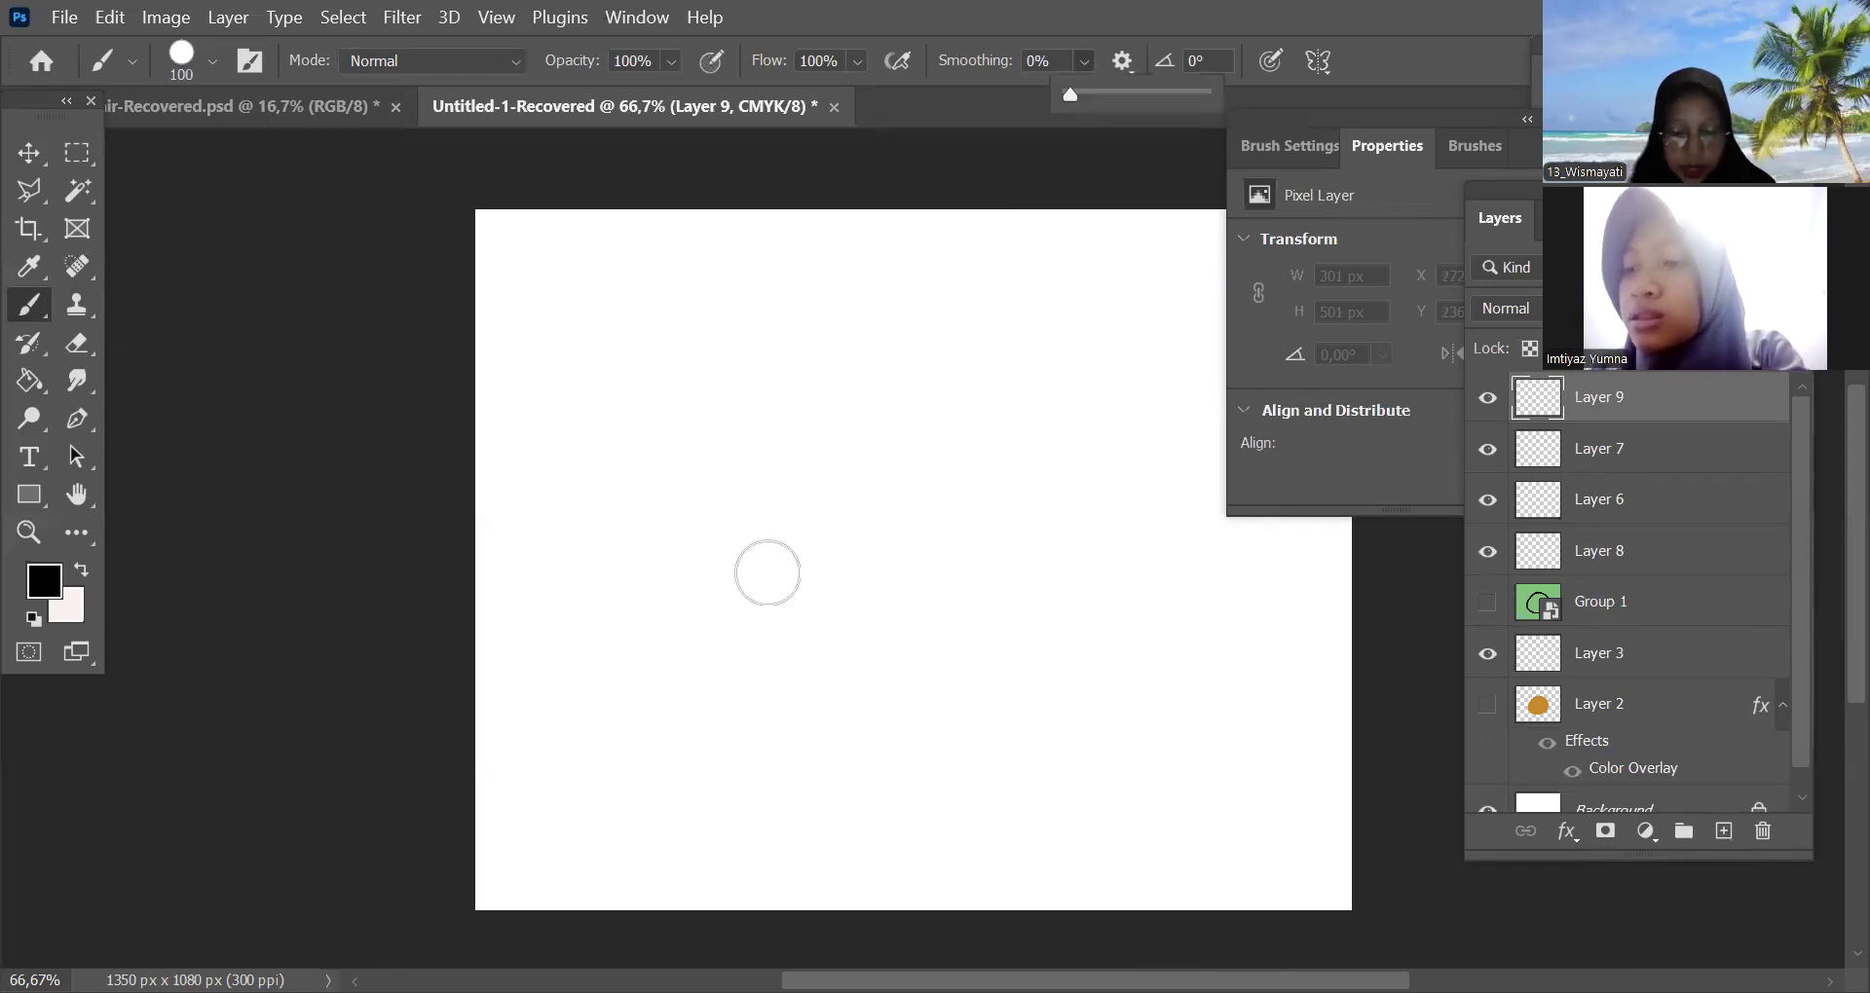
drag(1040, 645, 693, 633)
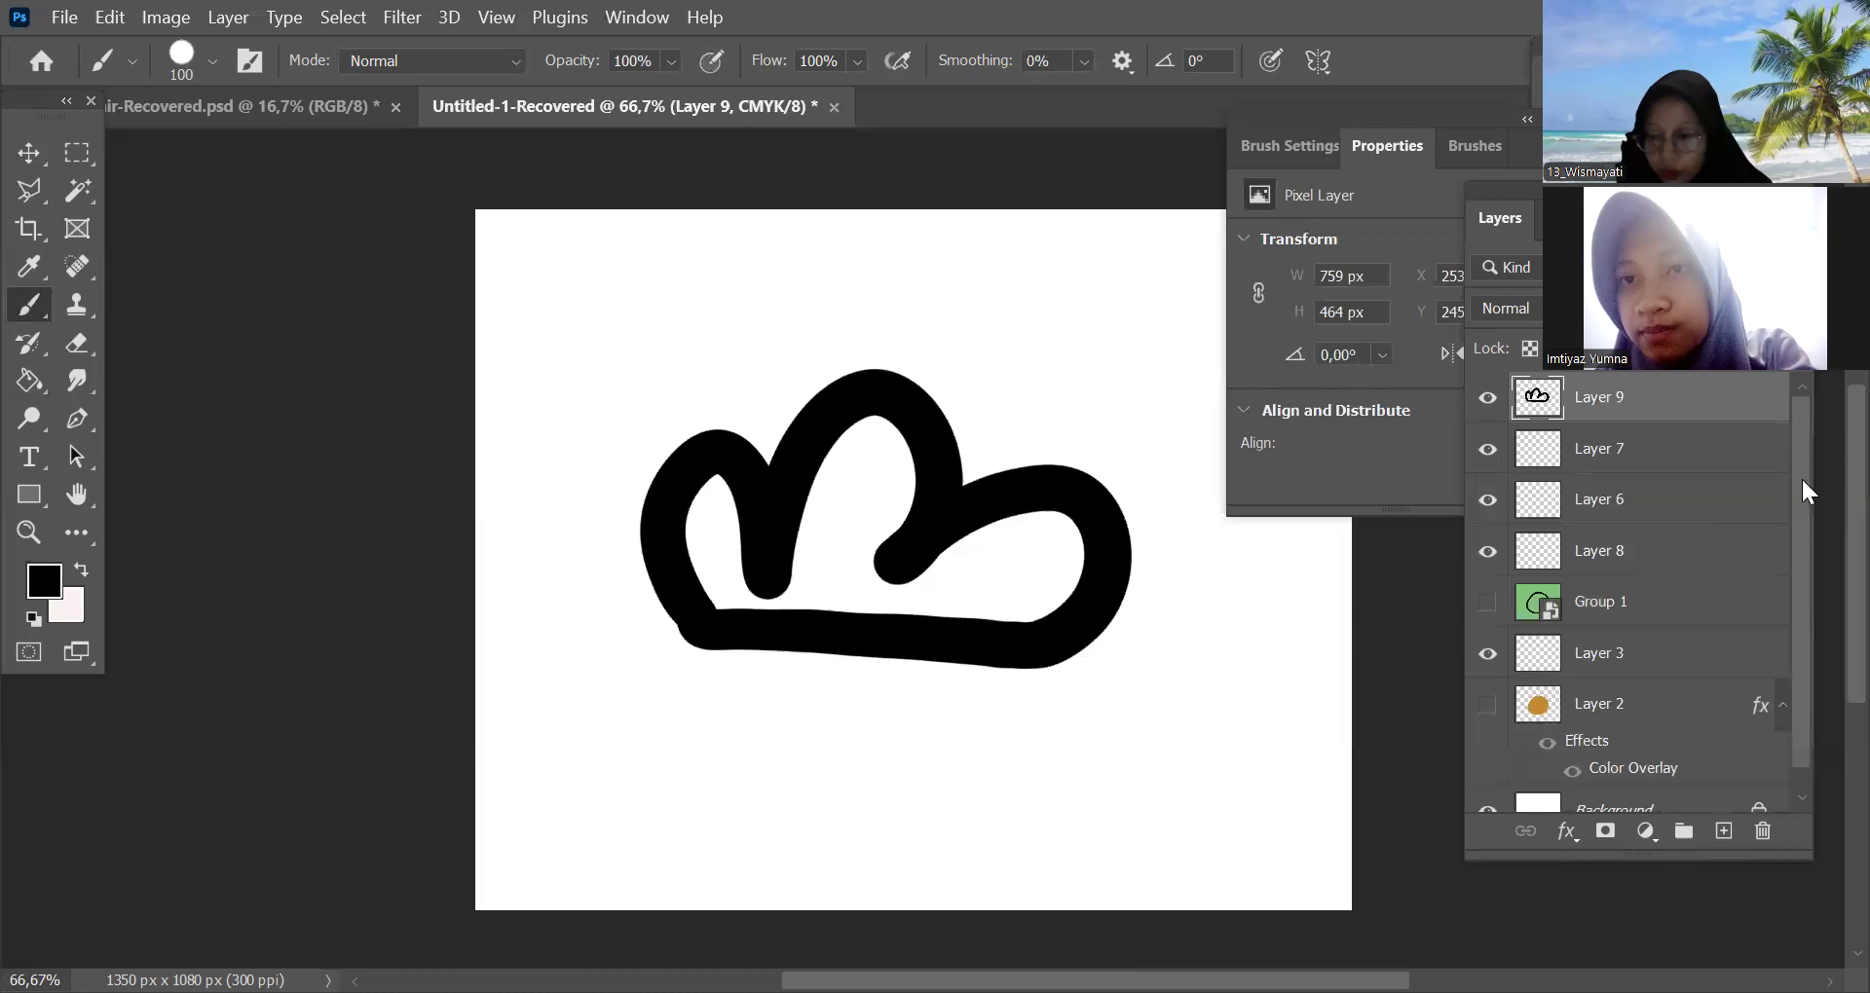
Group all the layers from Layer 7 down to Layer 2 together, leaving out Layer 9 and the Background
click(1783, 457)
scroll(1792, 635, down, 1)
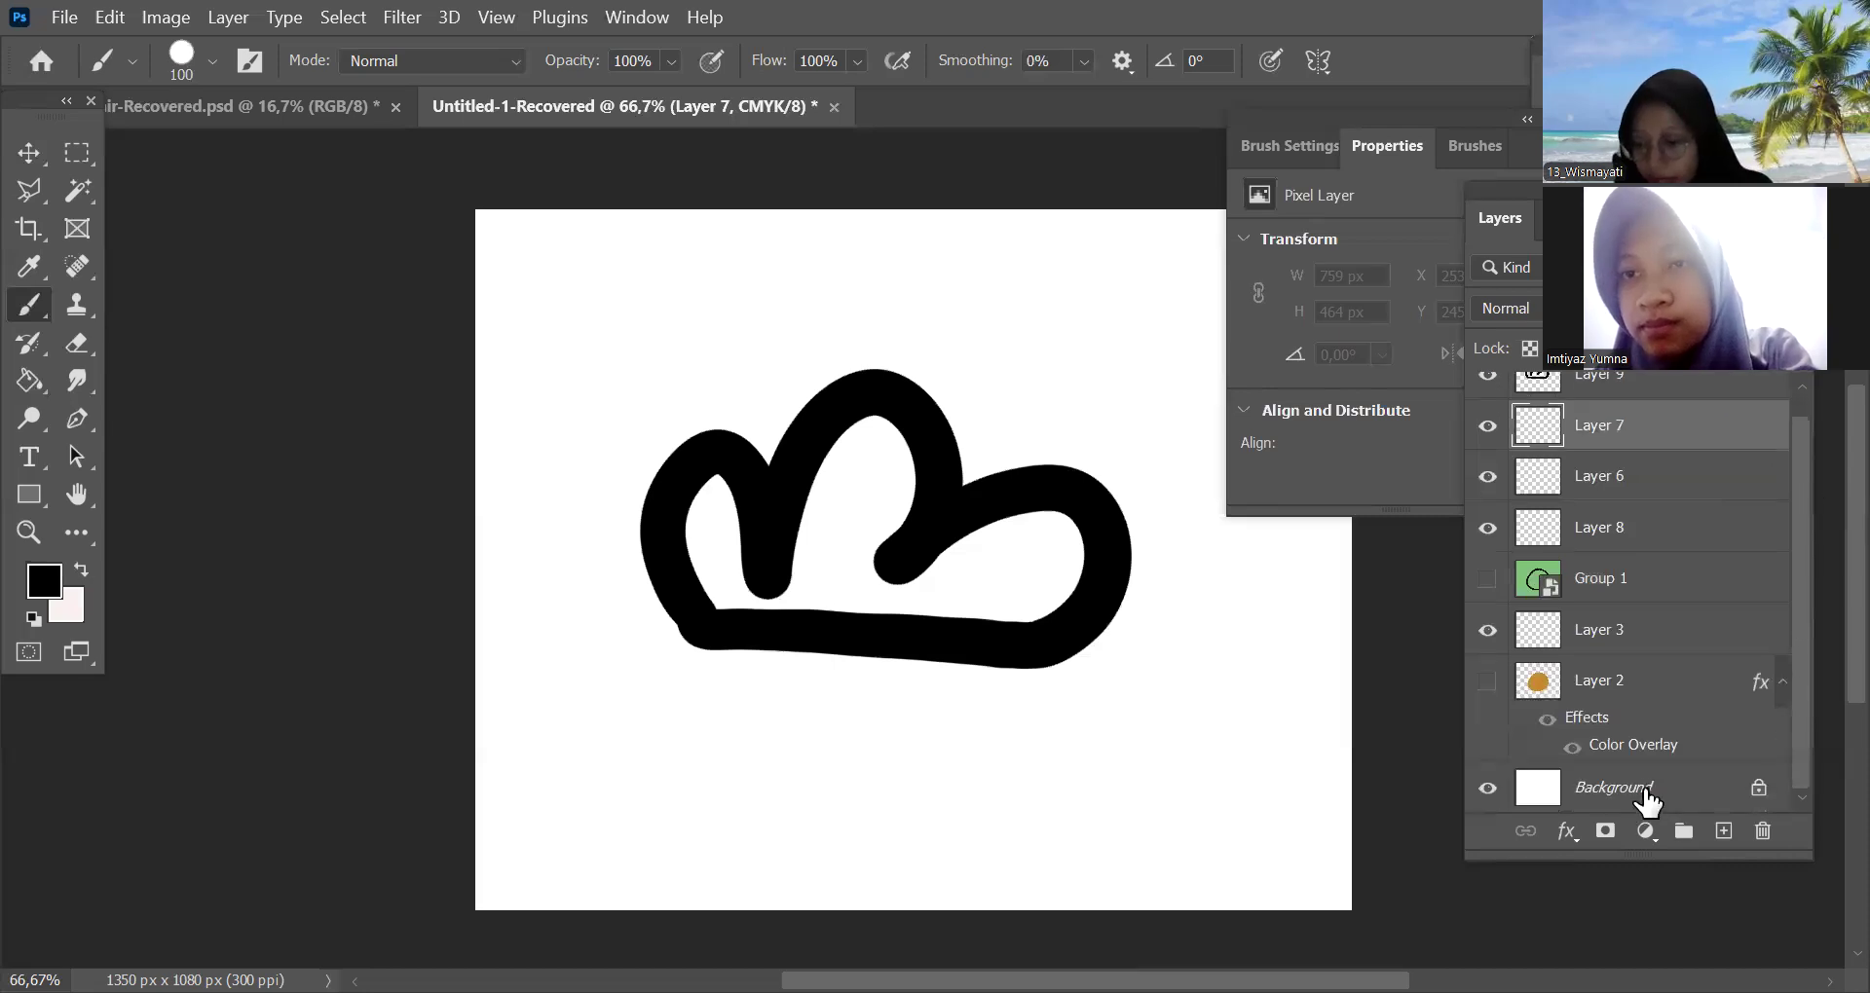
shift+click(1697, 700)
key(ctrl+g)
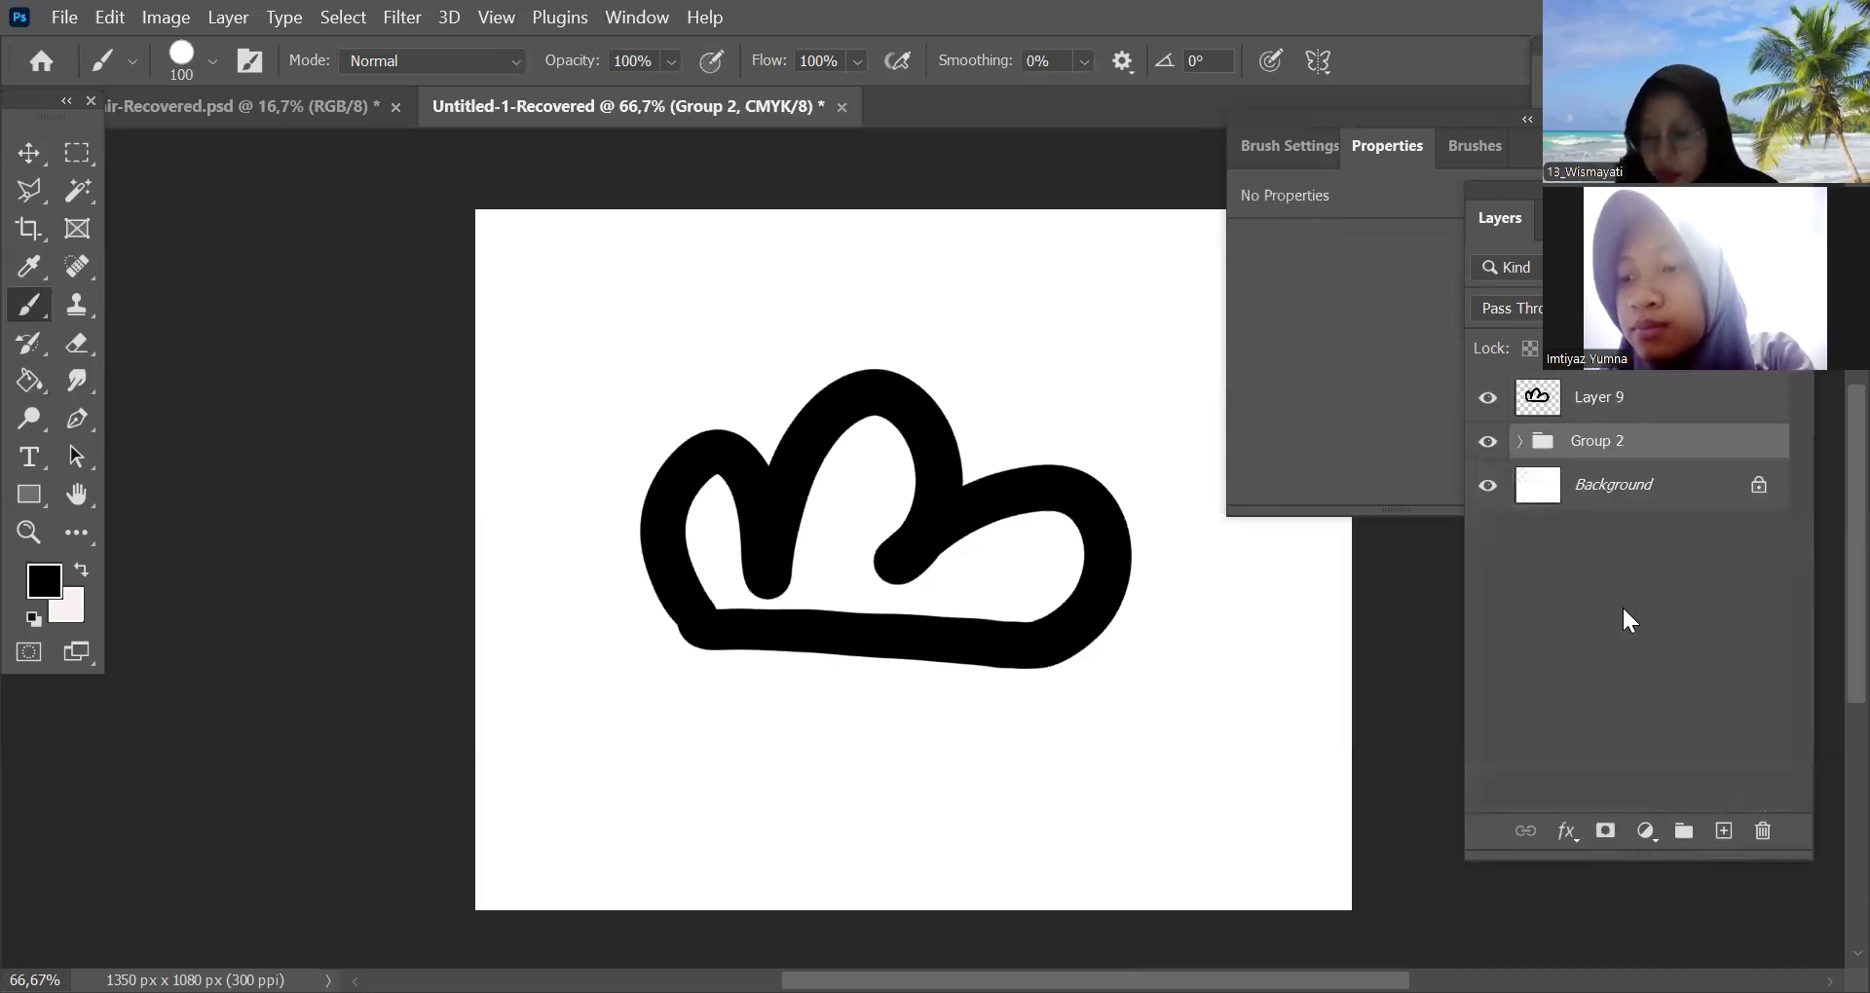
Hide the Background layer and the new layer group, and select Layer 9 with the cloud outline
click(1487, 487)
click(1495, 446)
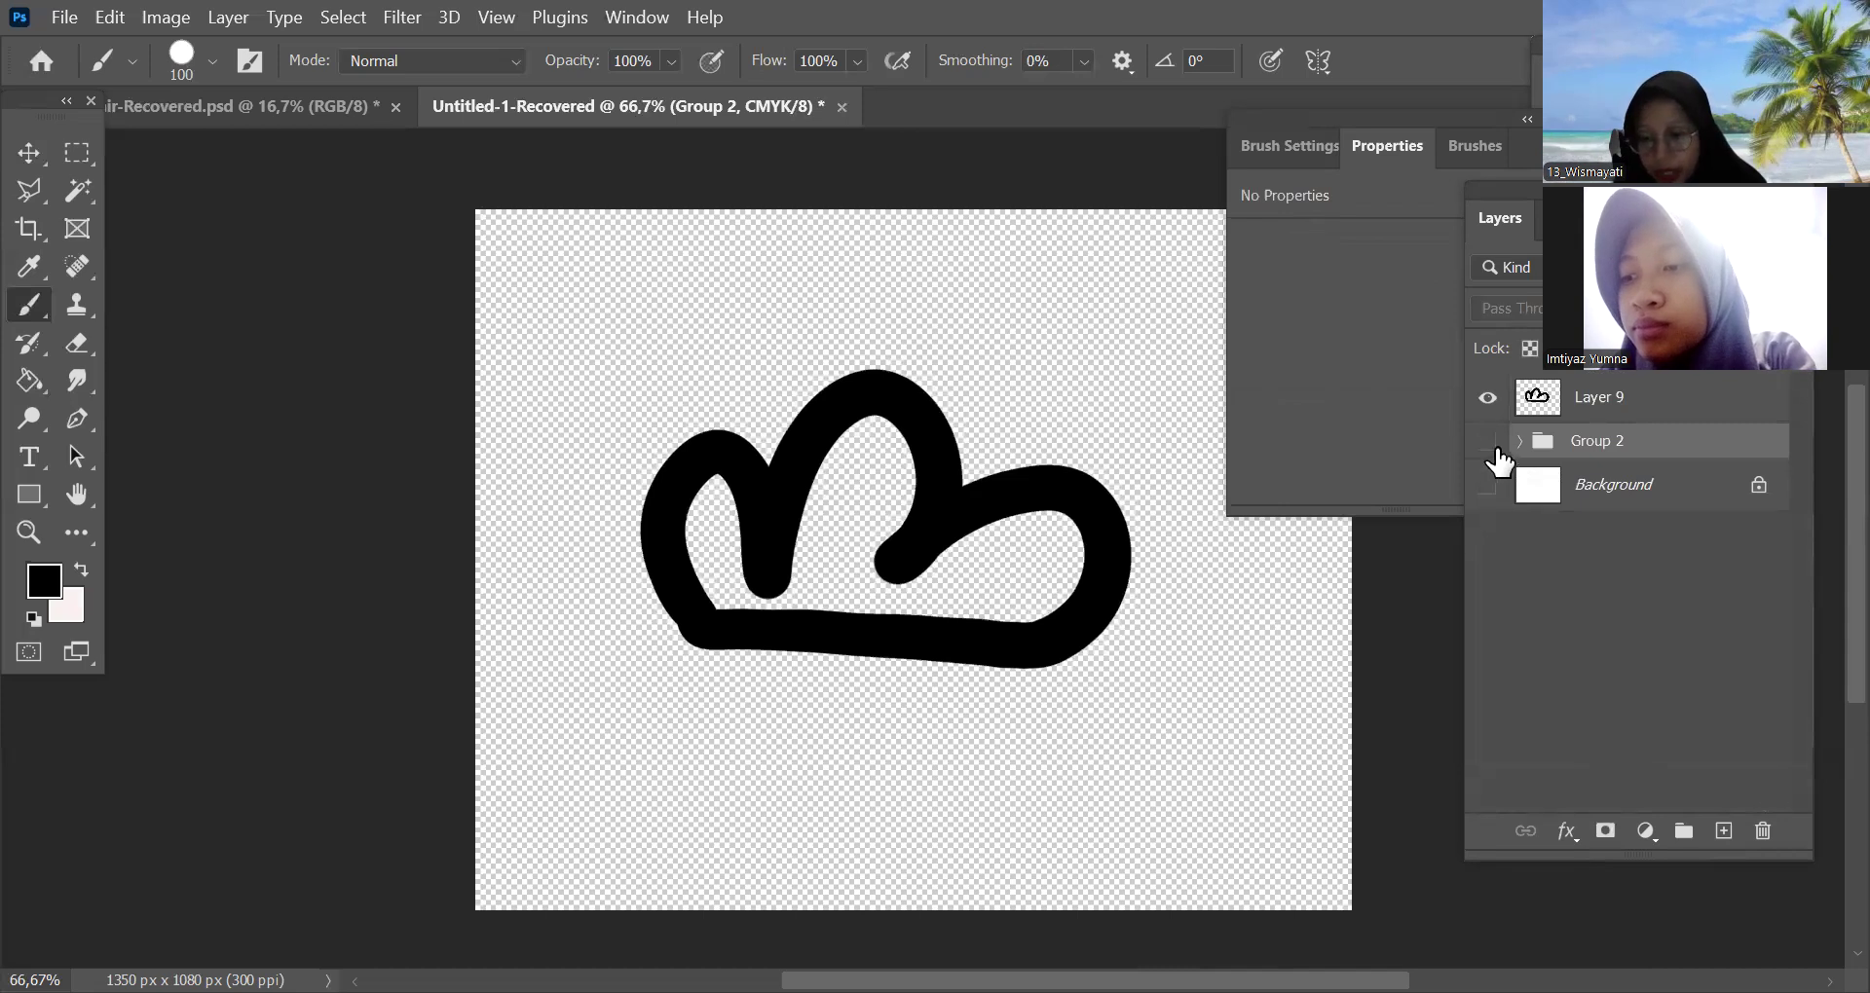
click(1592, 409)
click(1487, 399)
click(1487, 399)
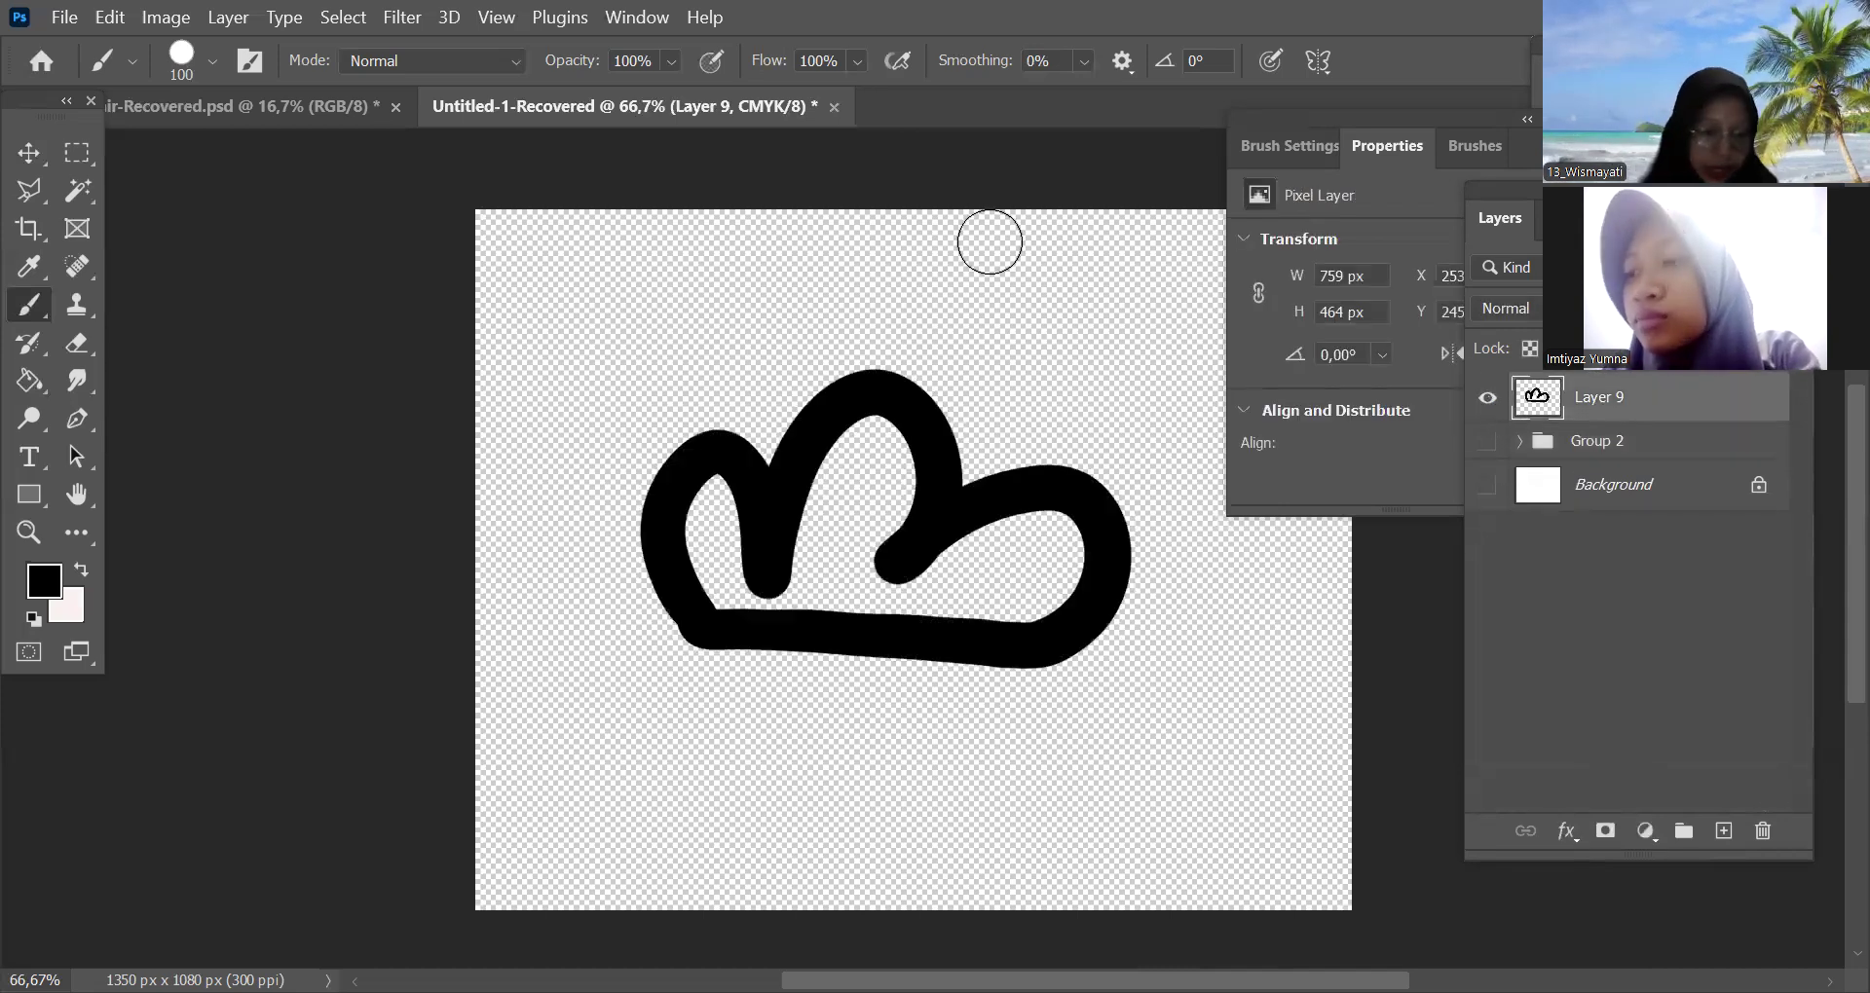
Define the cloud outline on Layer 9 as a brush preset named Untitled-1-Recovered
click(115, 19)
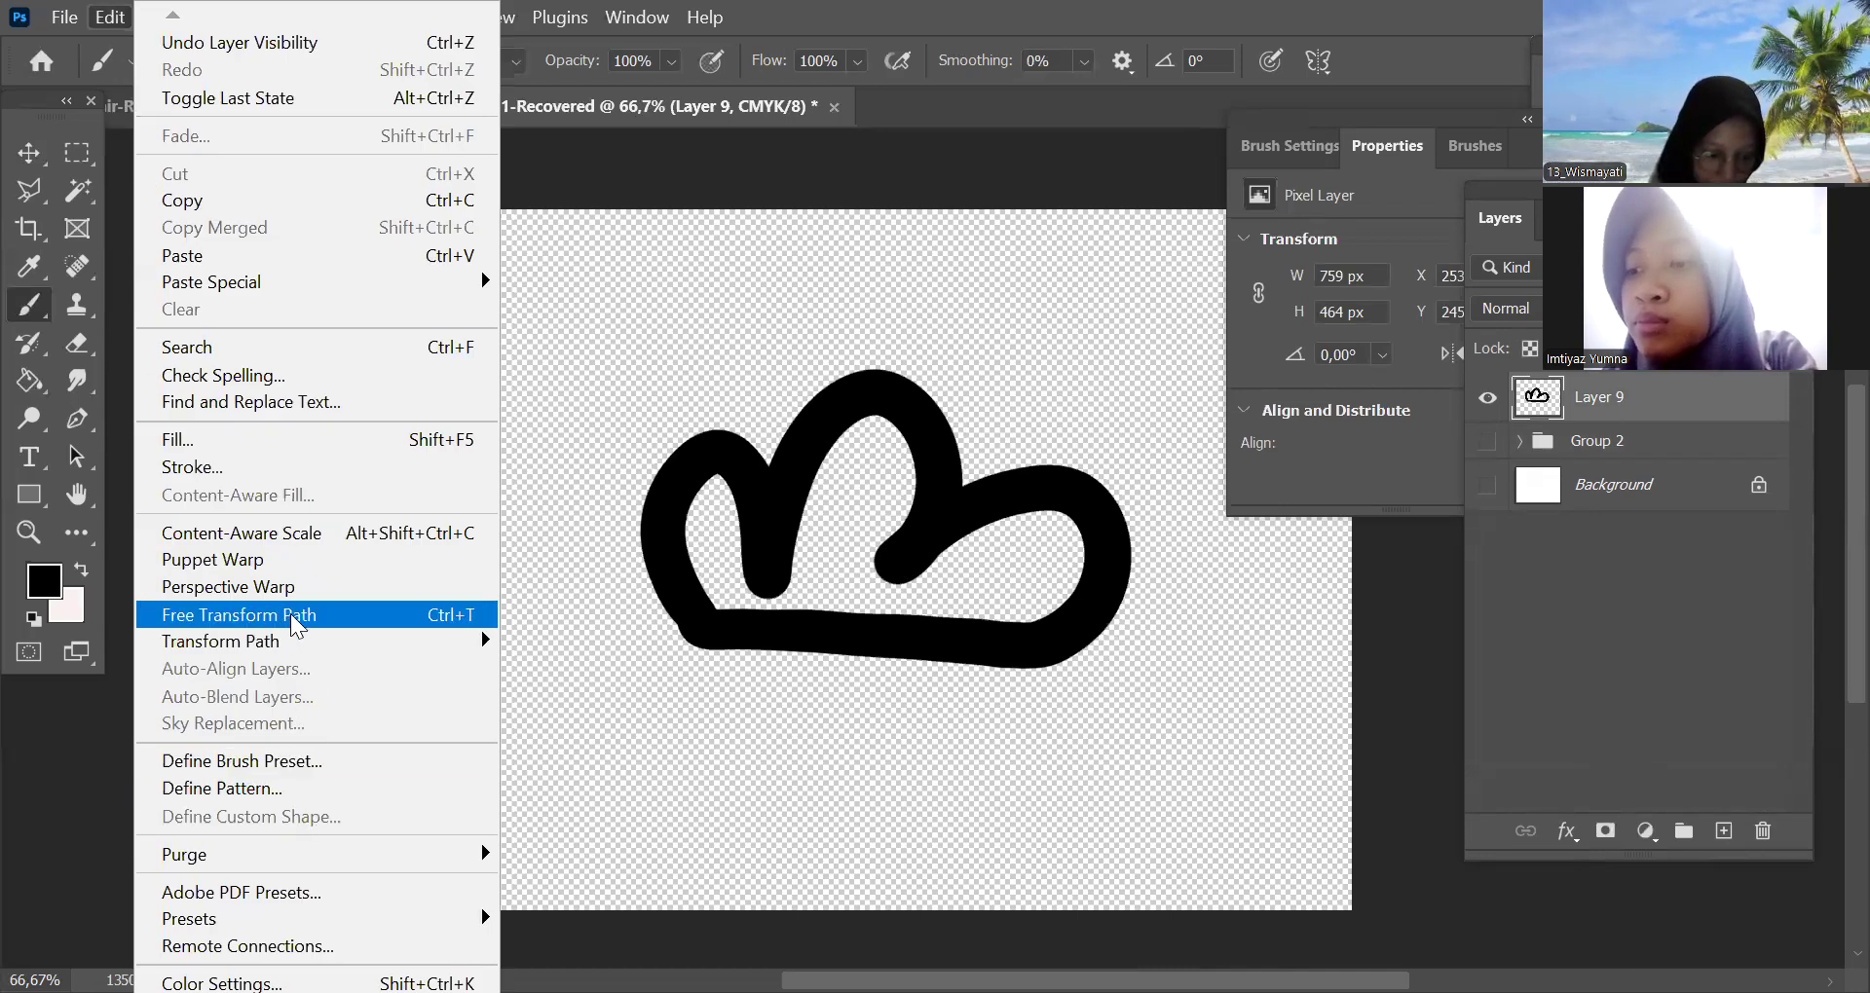
mouse_move(298, 647)
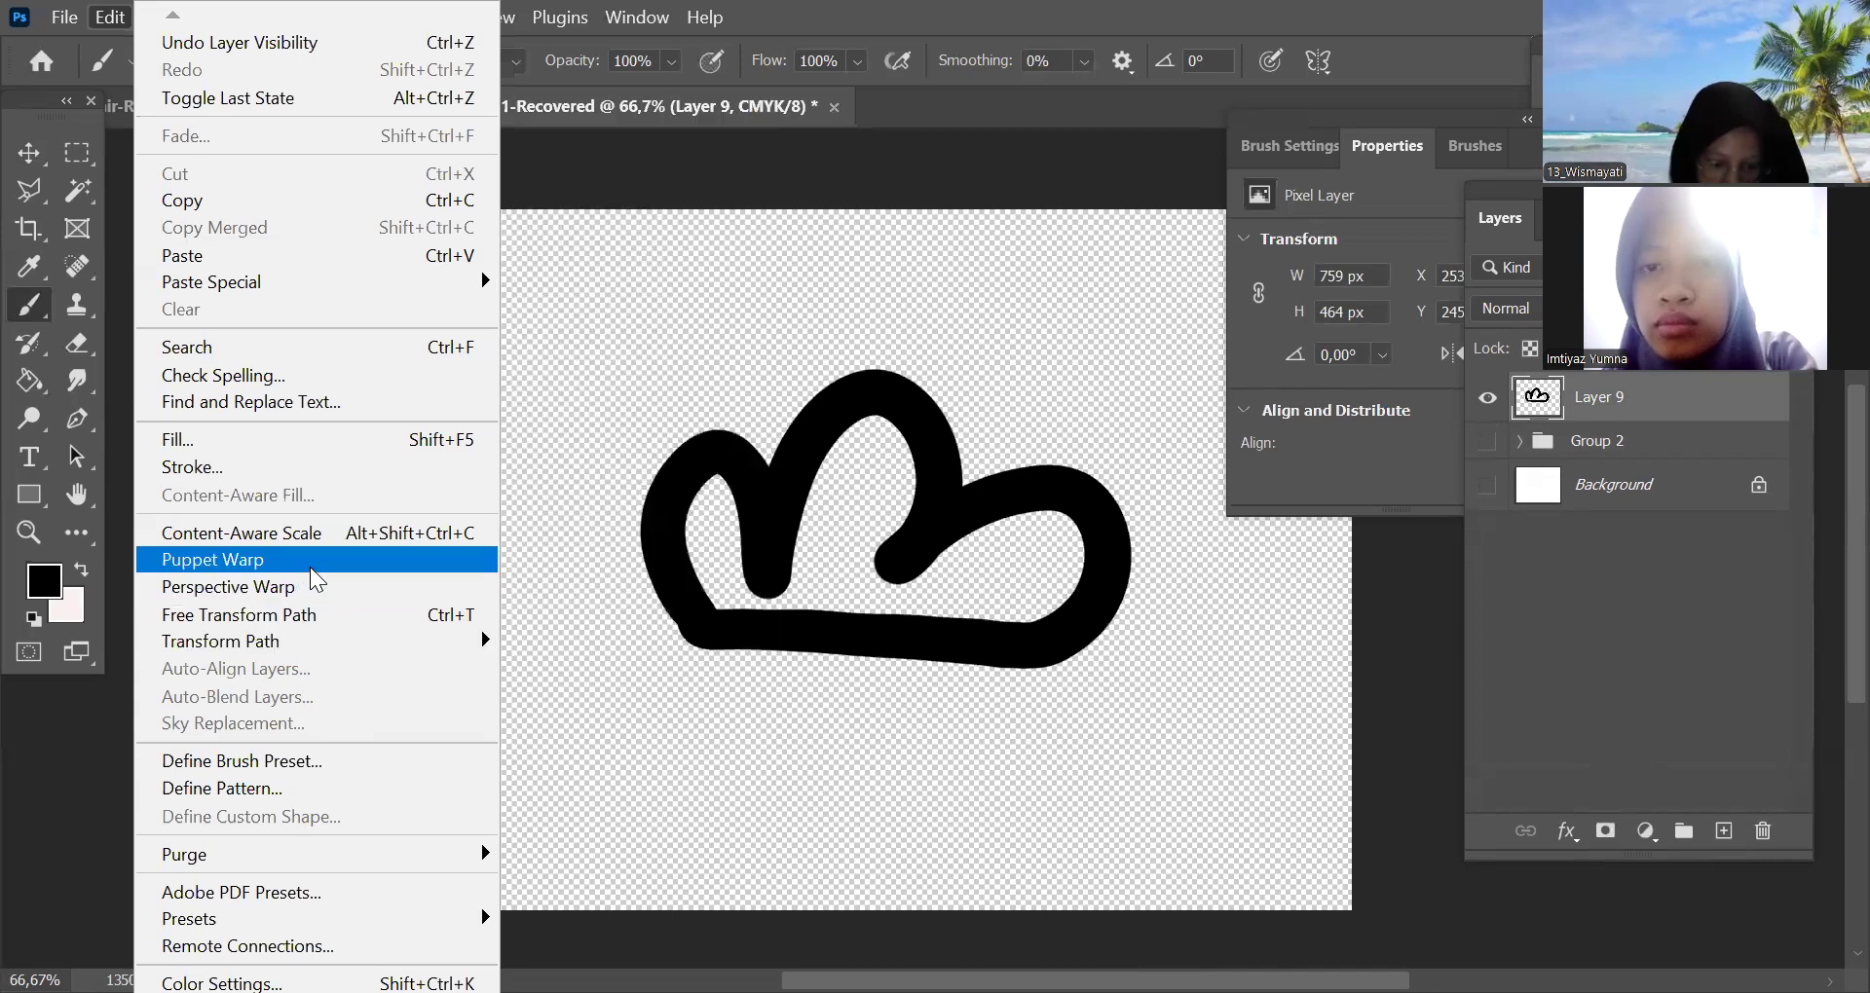
click(330, 762)
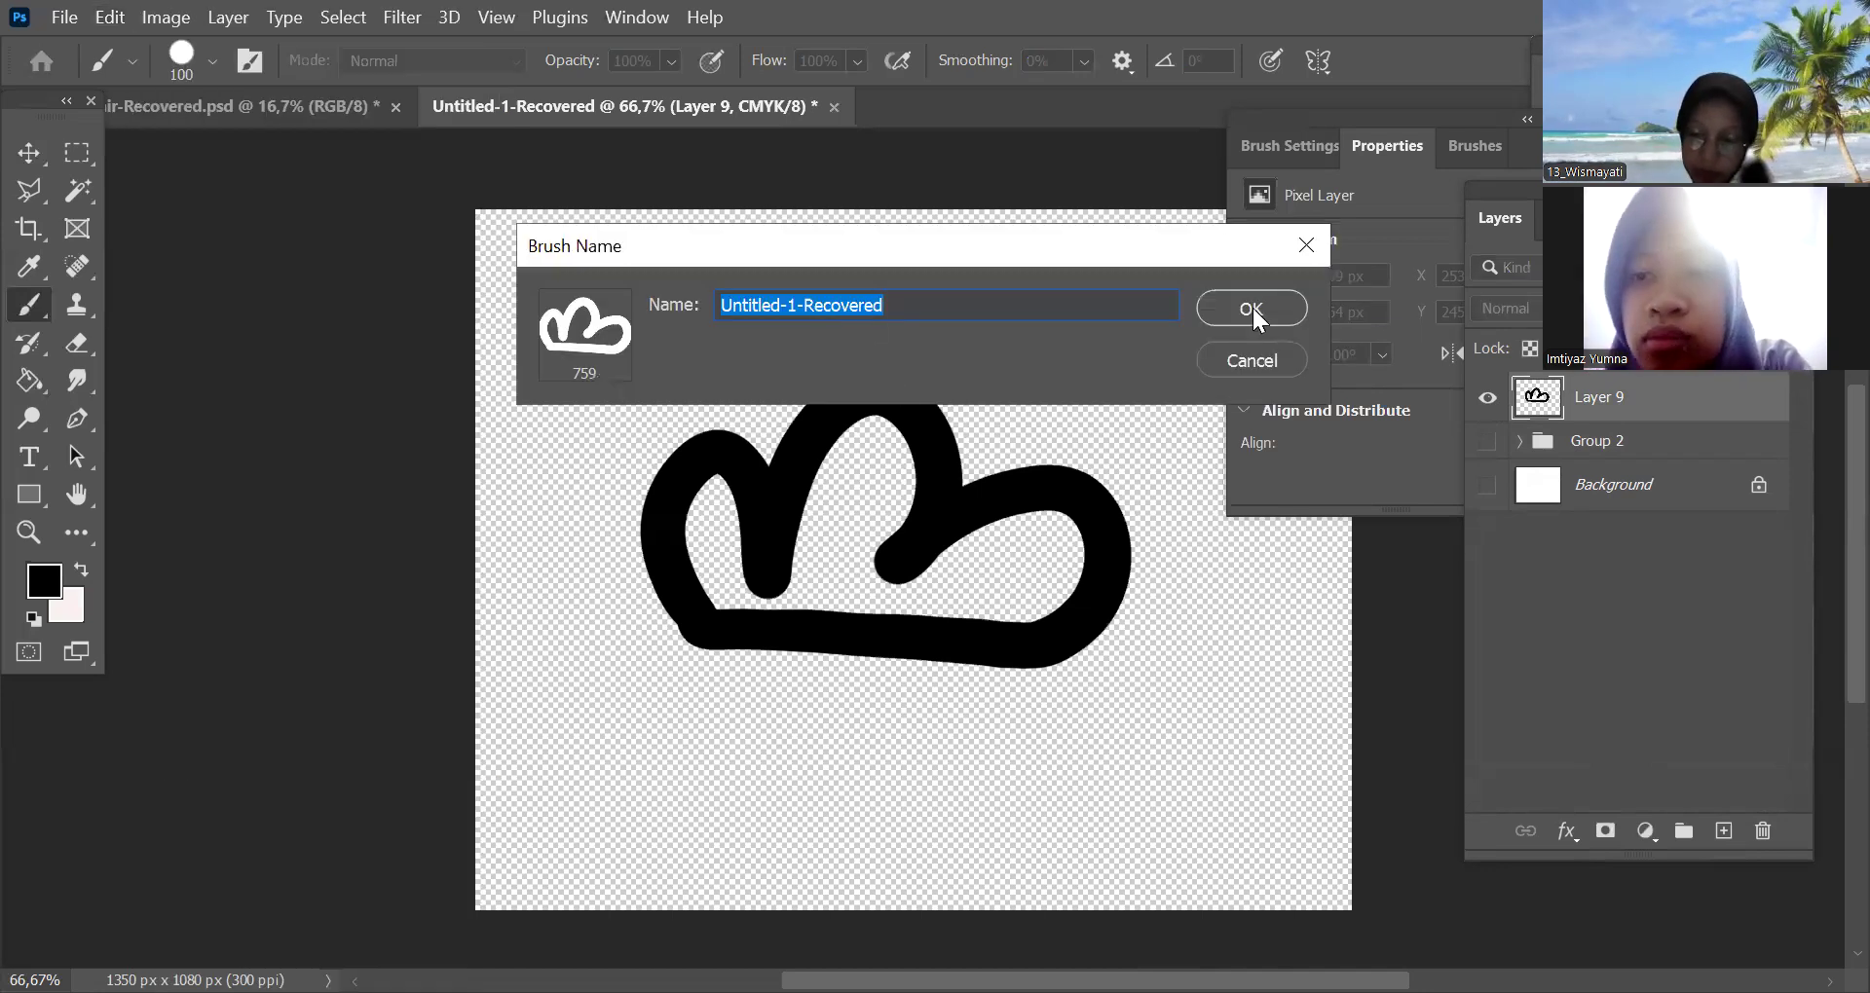
click(1218, 319)
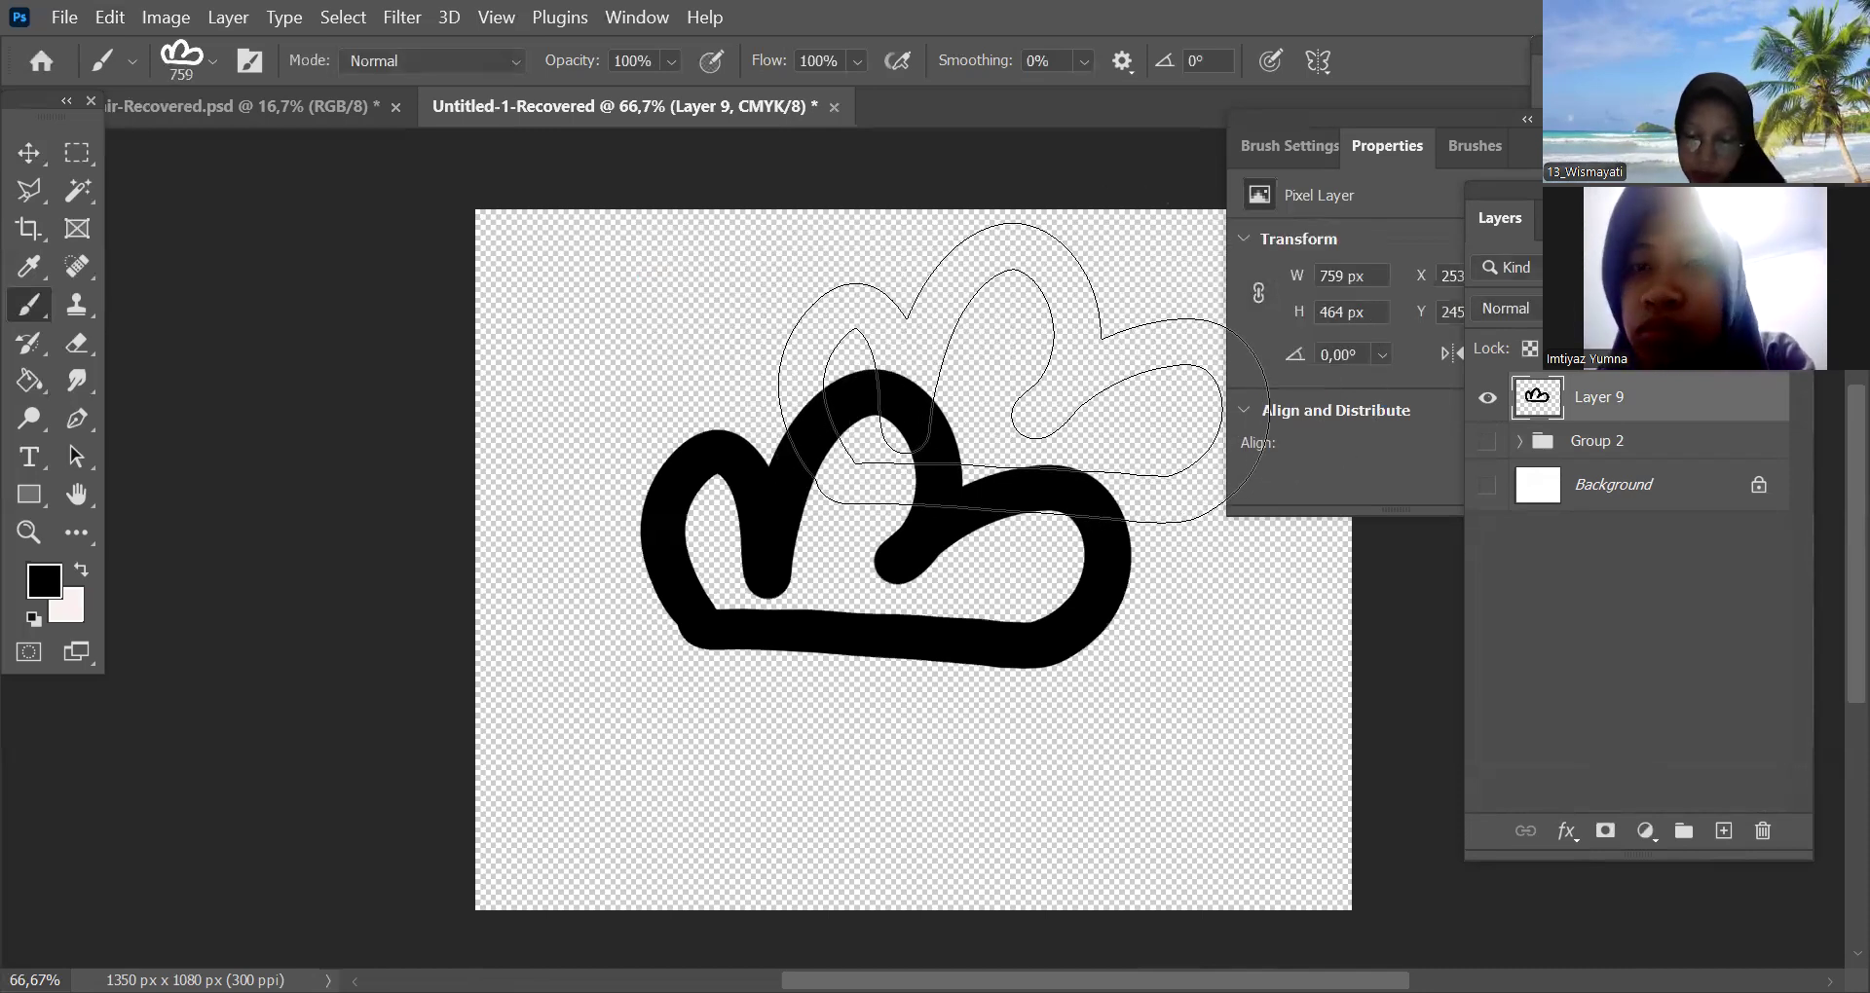
Stamp the new 759 px cloud brush twice on Layer 9, above and below the original cloud, and undo the extra test stroke
click(1002, 373)
click(762, 760)
click(1724, 831)
mouse_move(1189, 634)
mouse_down()
mouse_move(1130, 703)
mouse_move(1021, 553)
mouse_move(743, 364)
mouse_move(845, 621)
mouse_move(1156, 726)
mouse_move(694, 479)
mouse_move(1080, 712)
mouse_move(1106, 876)
mouse_up()
key(ctrl+z)
key(ctrl+z)
key(ctrl+z)
key(ctrl+z)
key(ctrl+z)
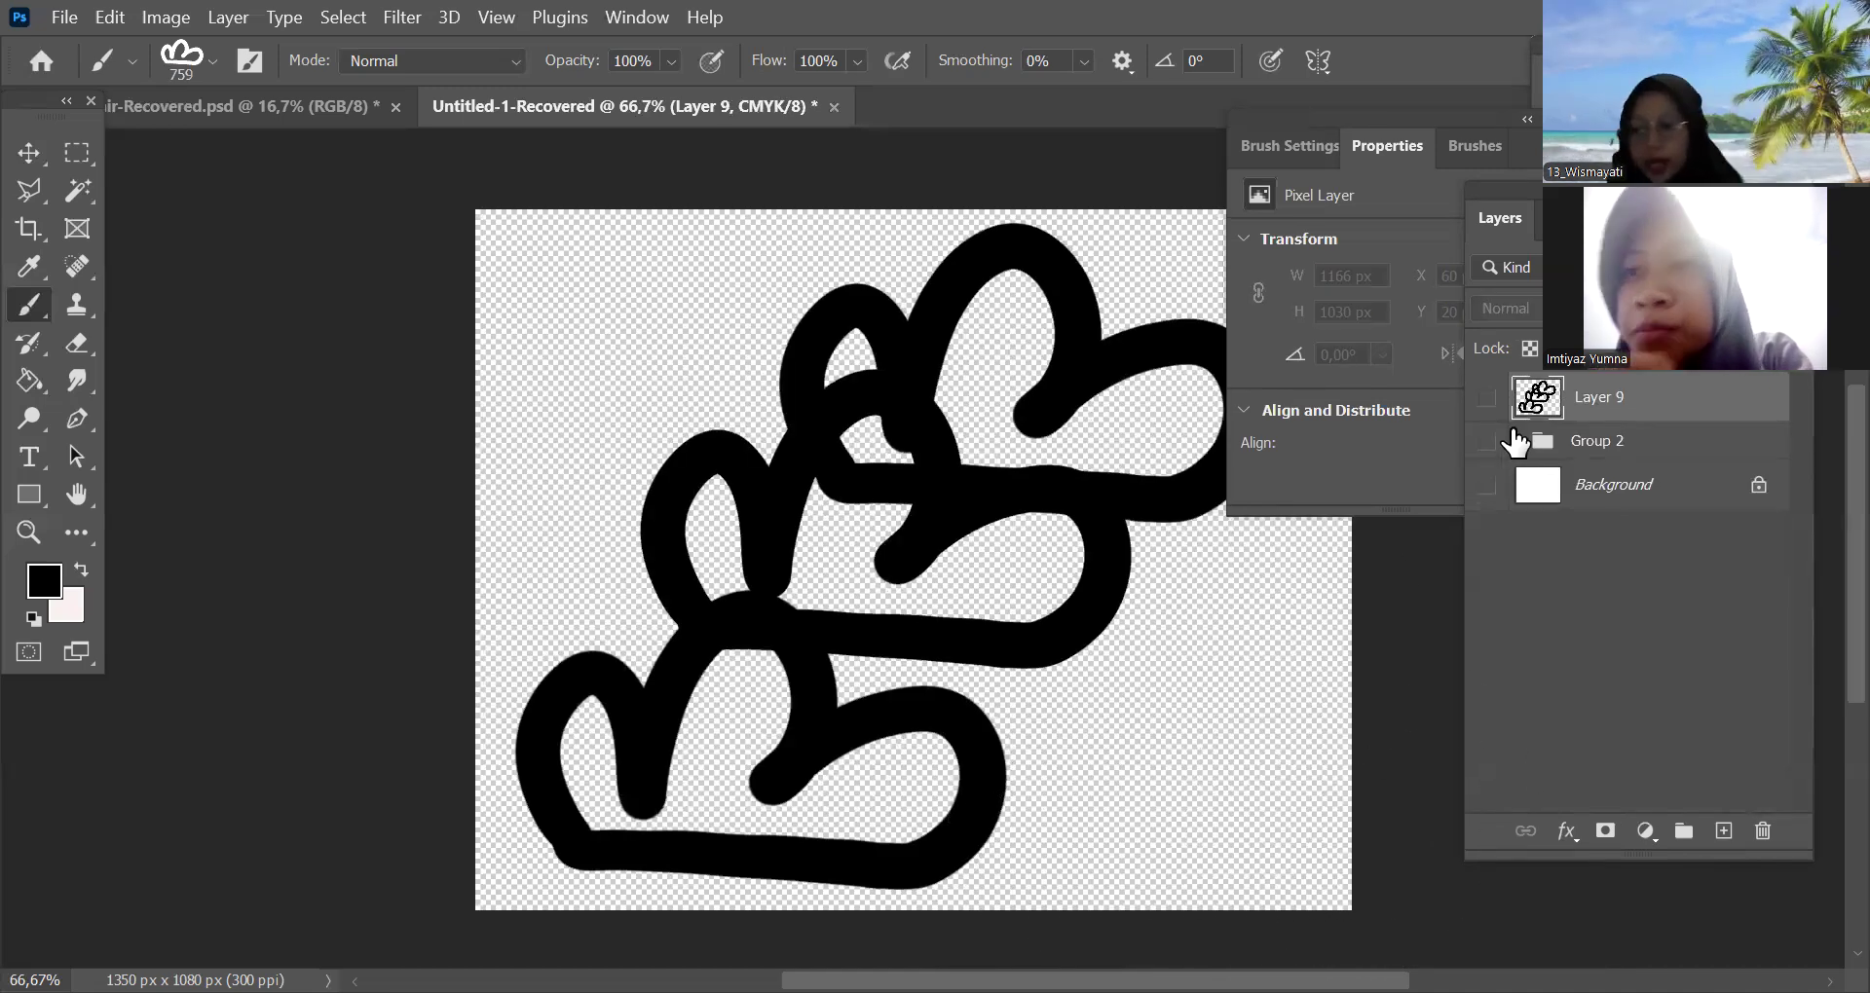
Hide Layer 9, add a new layer above it and reduce the cloud brush size to 250 px
click(1487, 397)
click(1724, 831)
key(bracketleft)
key(bracketleft)
key(bracketleft)
key(bracketleft)
key(bracketleft)
key(bracketleft)
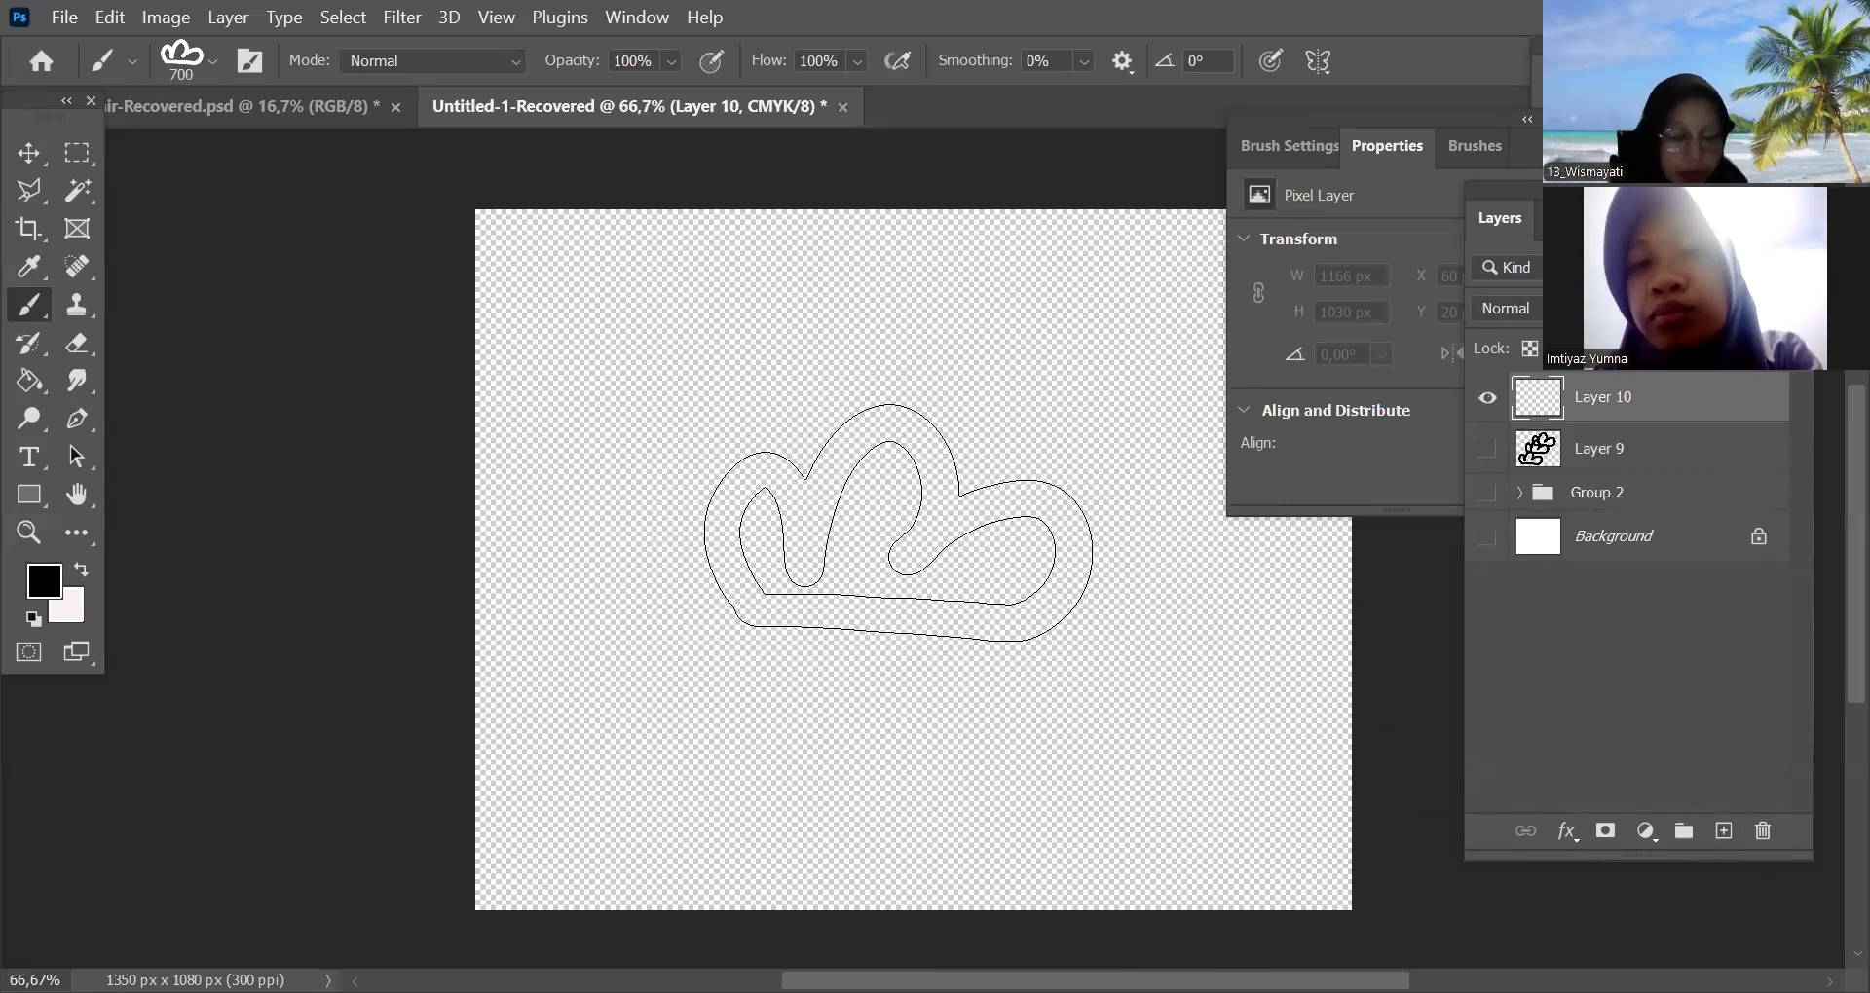
Paint test strokes and stamps with the 250 px cloud brush on the new layer and undo them all
drag(682, 419, 954, 516)
drag(933, 688, 1047, 672)
key(ctrl+z)
drag(686, 555, 716, 563)
click(823, 416)
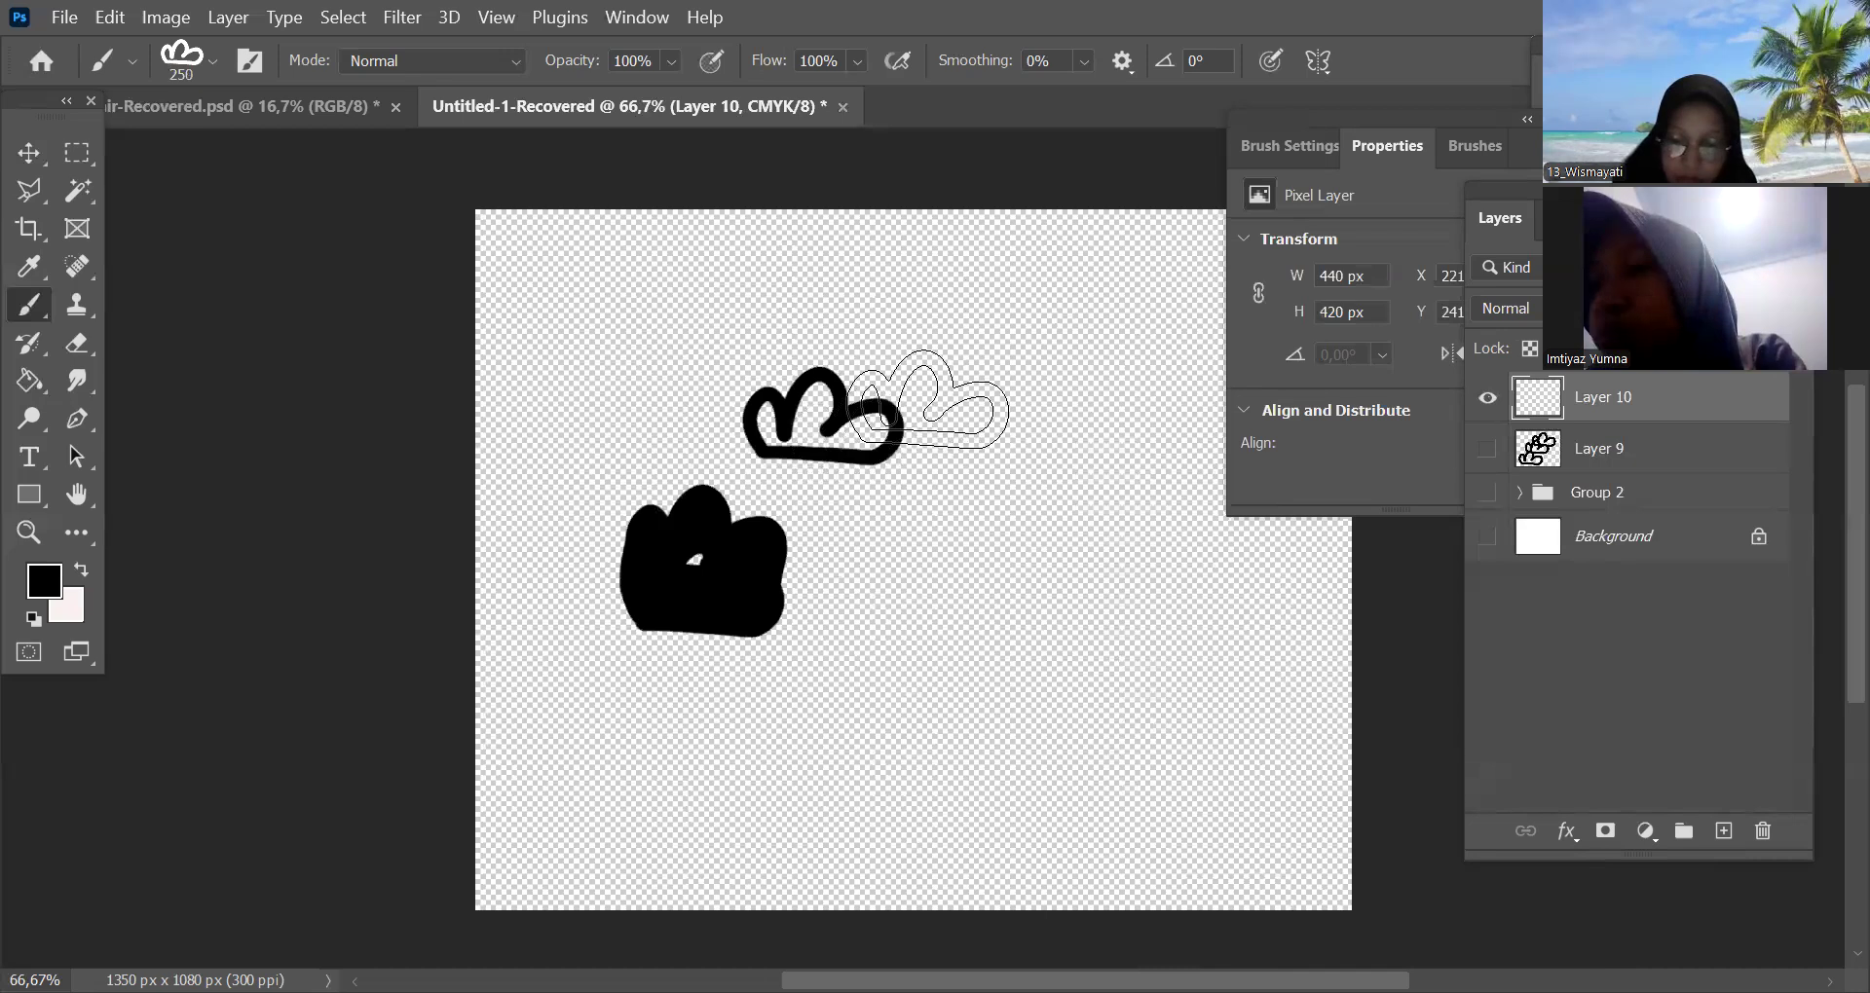
click(933, 409)
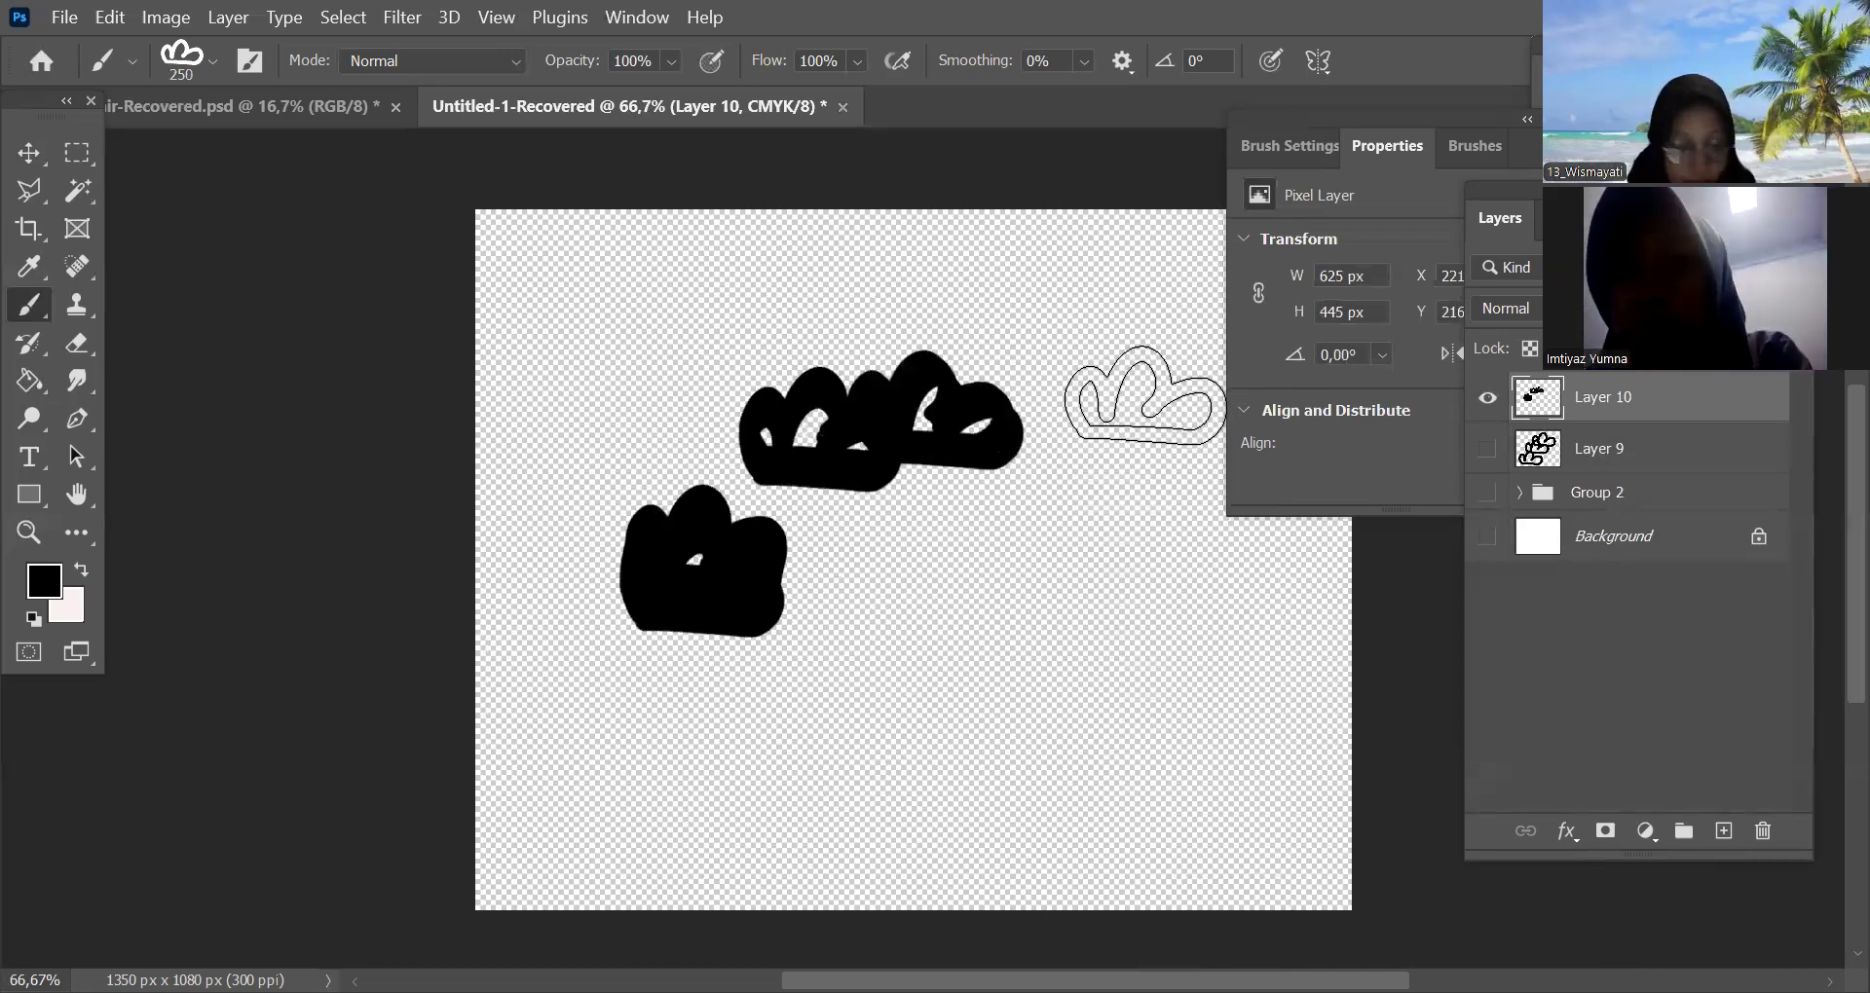
key(ctrl+z)
key(ctrl+z)
key(ctrl+z)
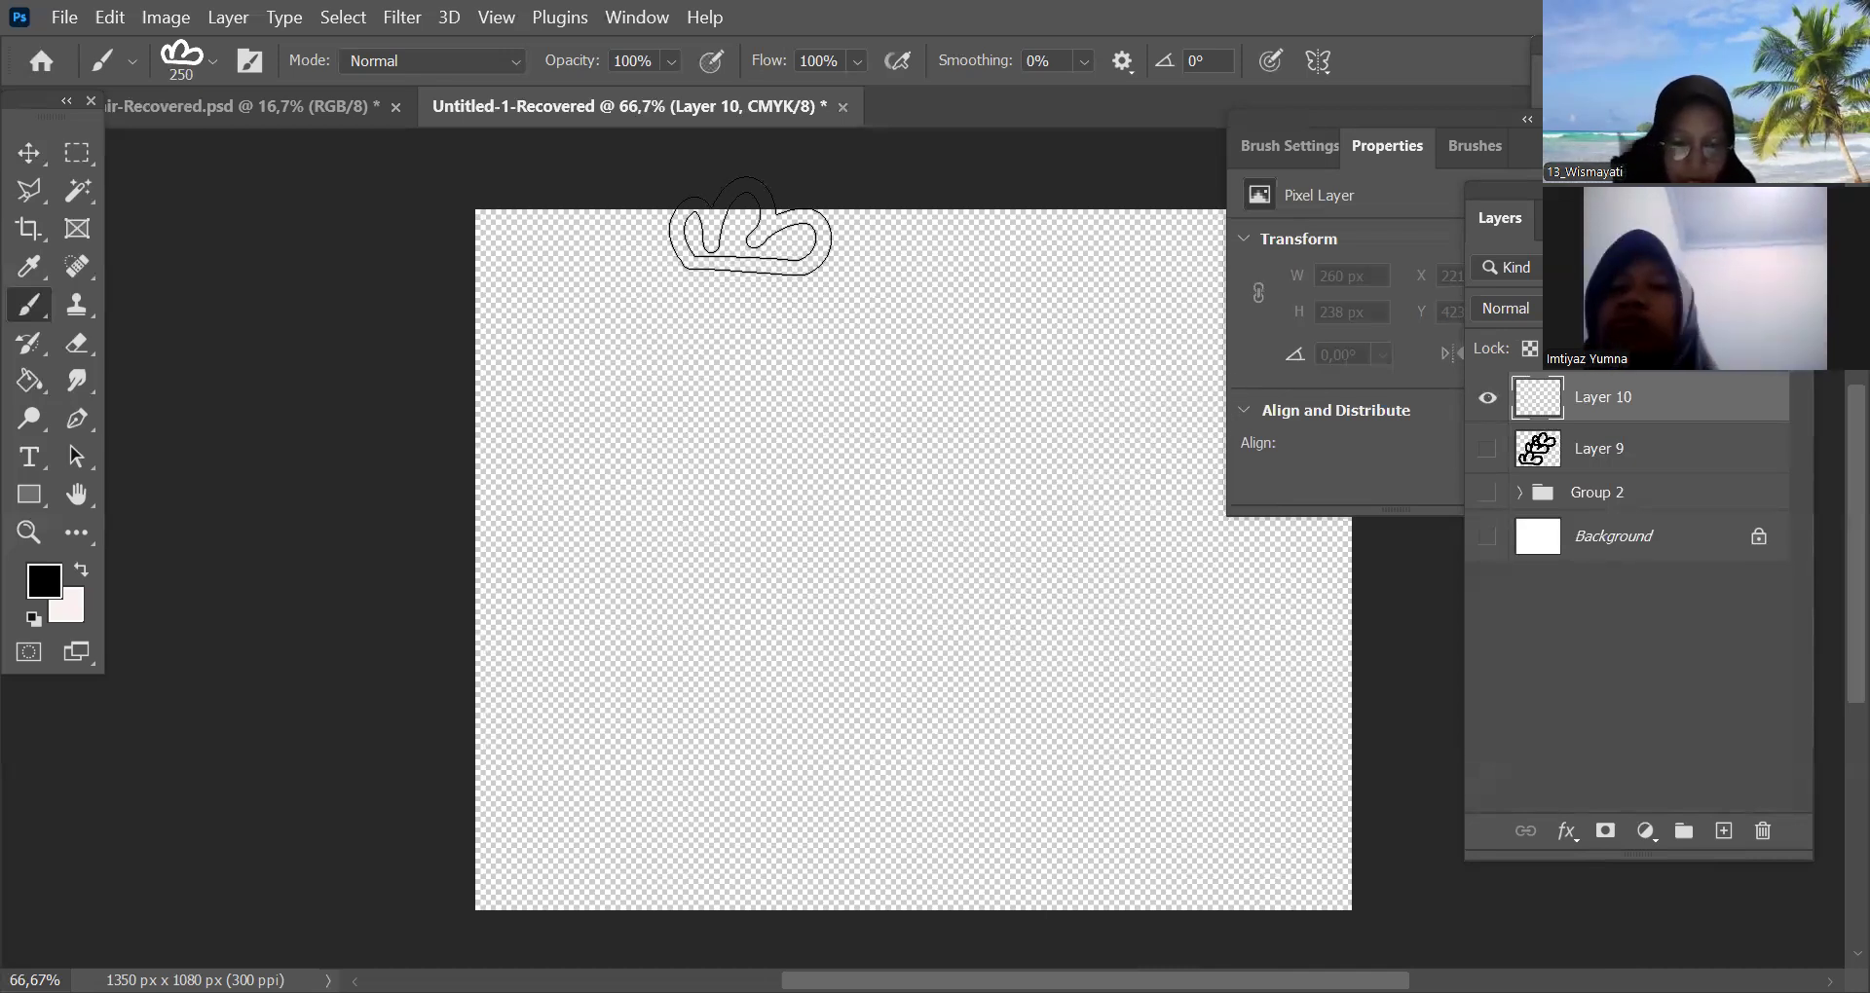
Set the cloud brush's spacing to 96% in its brush tip shape settings
click(643, 24)
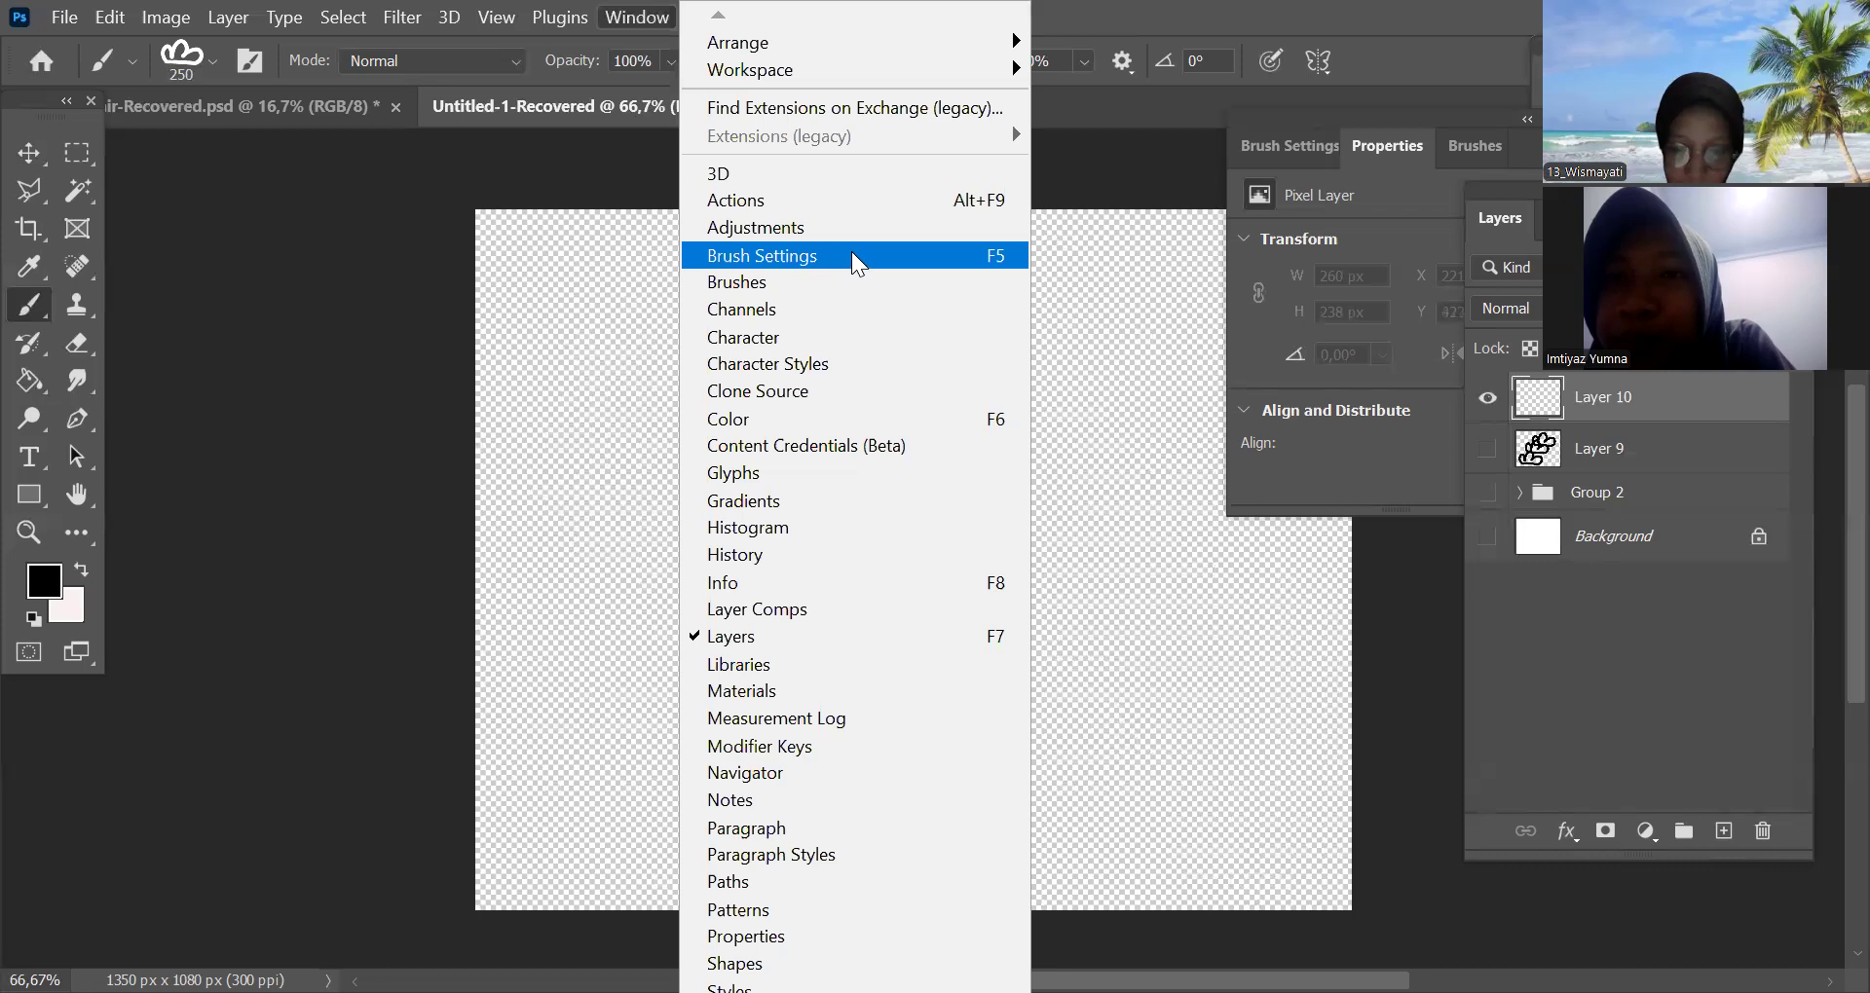
key(Escape)
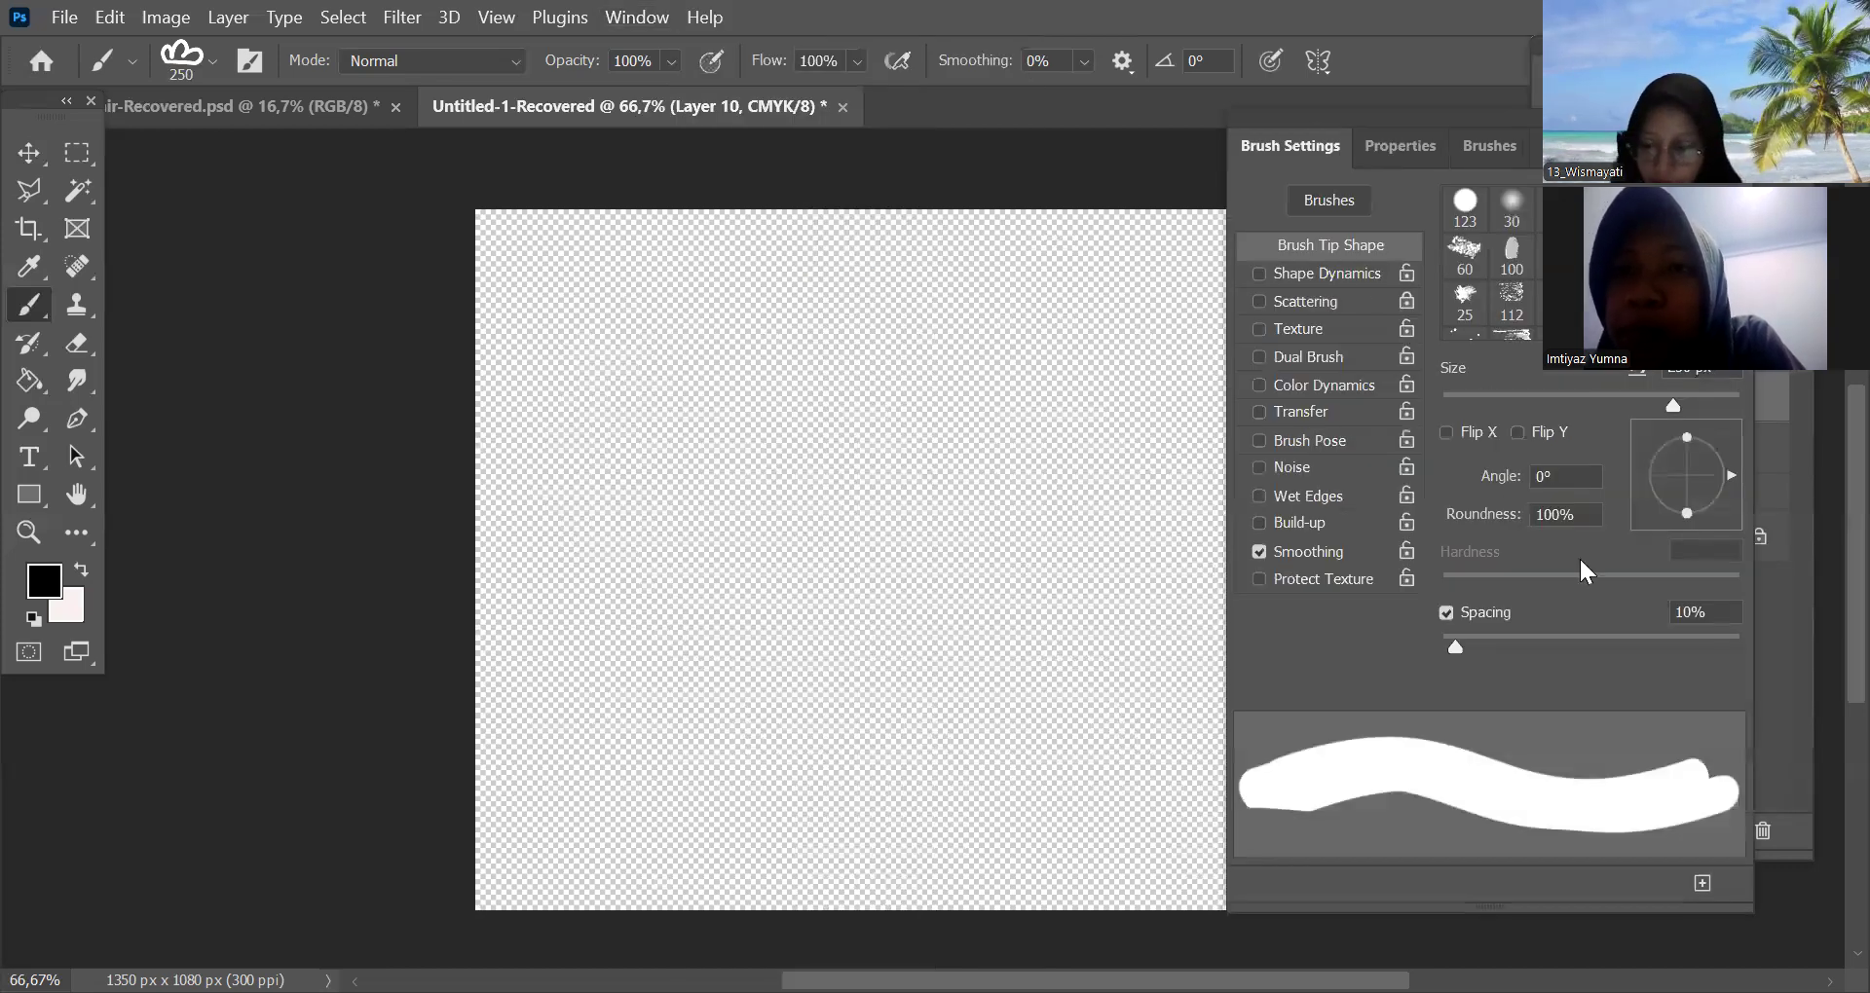
drag(1470, 635, 1642, 635)
drag(1524, 635, 1603, 637)
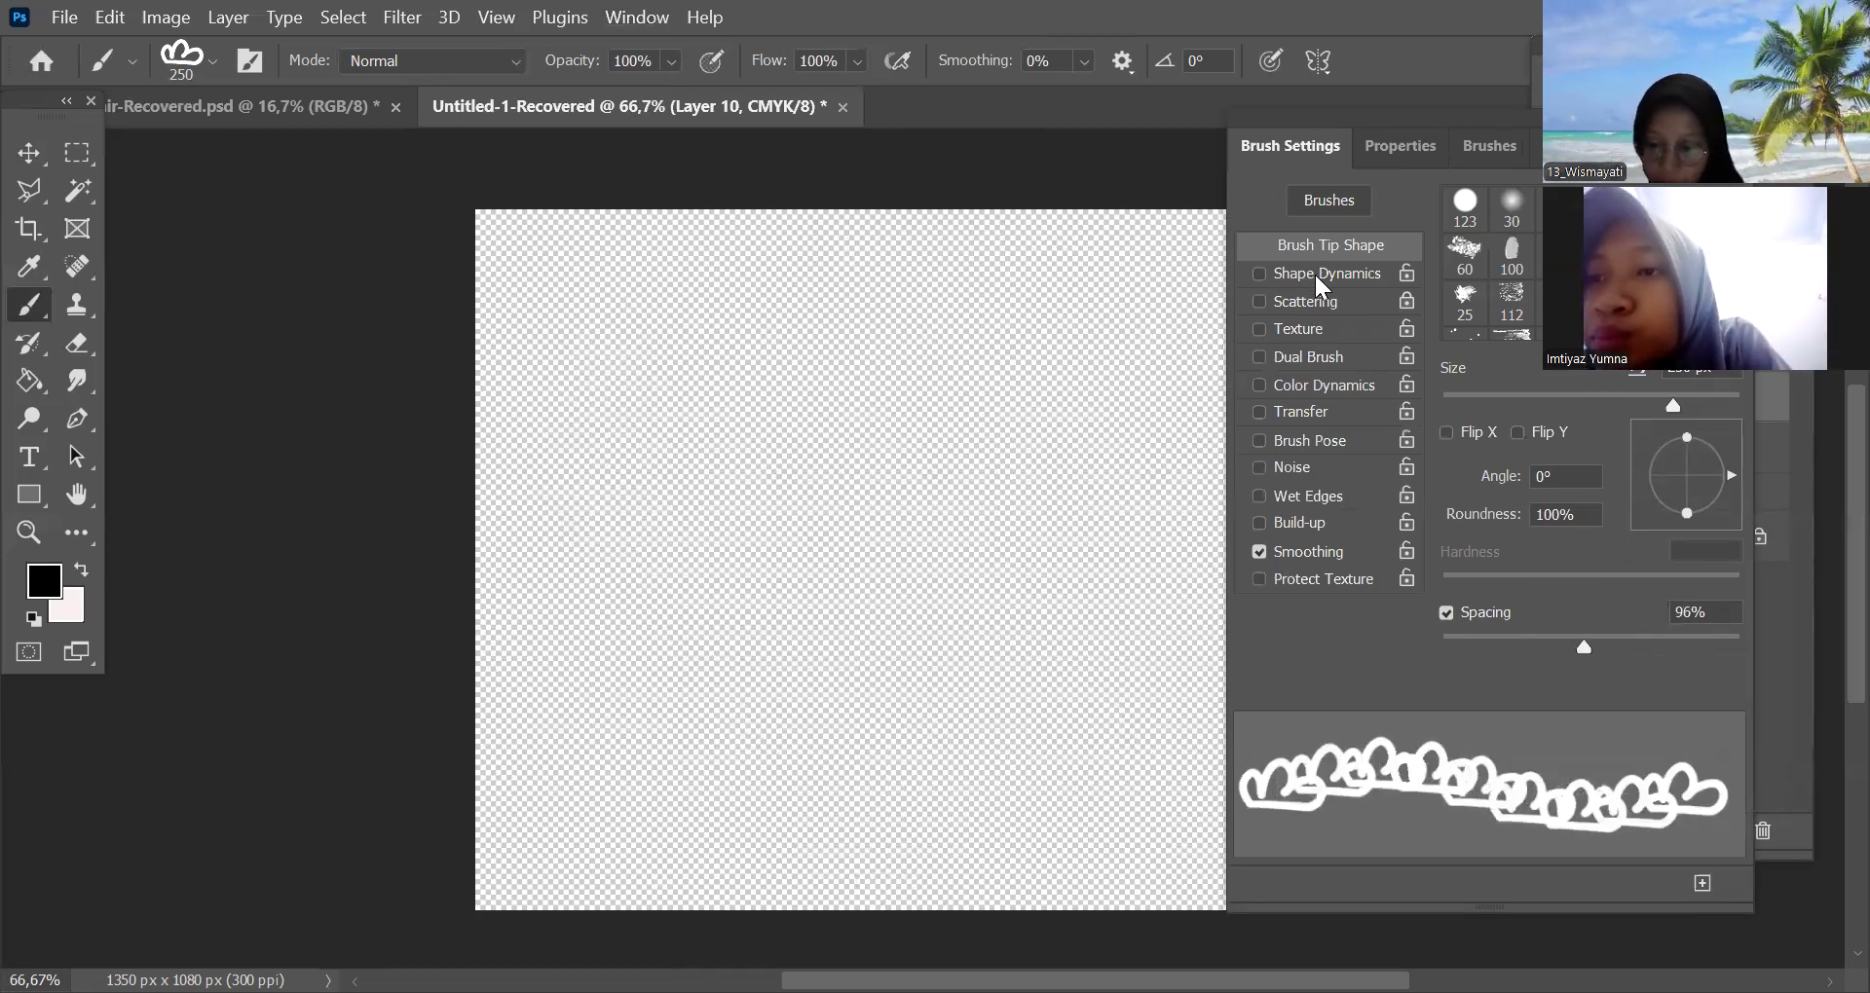
Enable Shape Dynamics with a raised size jitter and minimum diameter, and enable Scattering with an adjusted count for the cloud brush
click(1265, 273)
drag(1513, 236, 1656, 225)
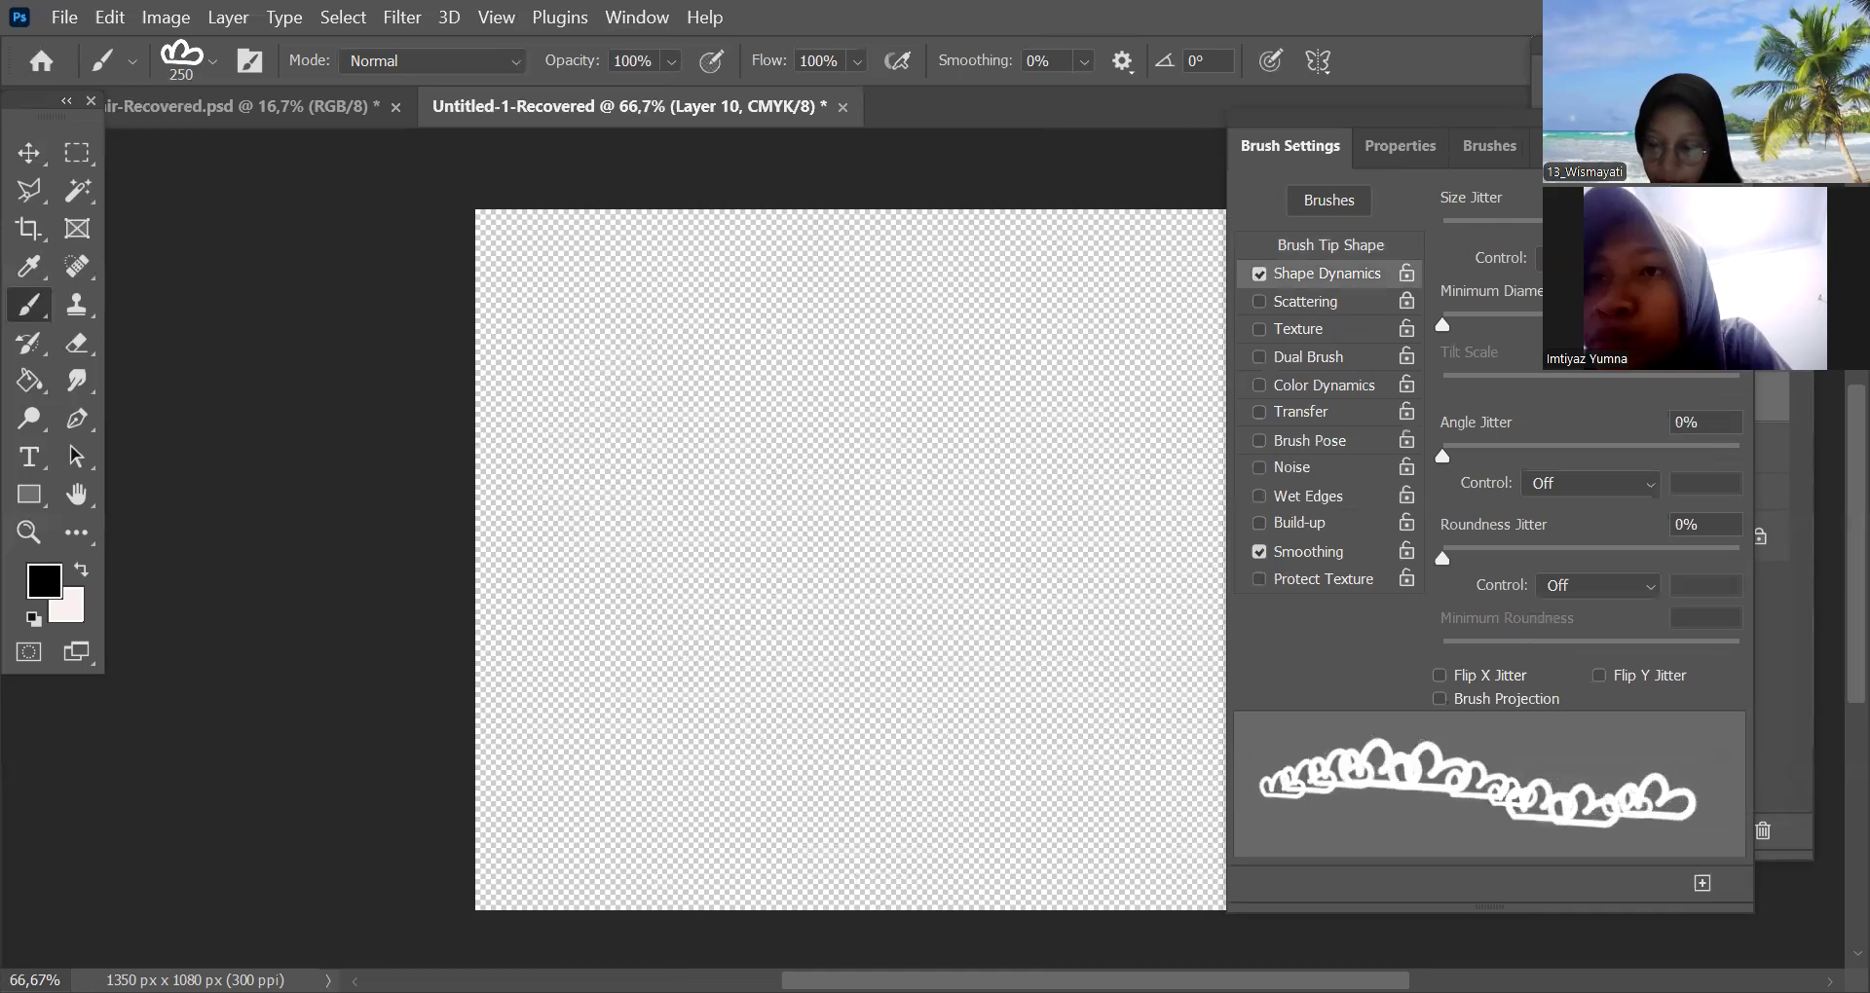
drag(1475, 313, 1550, 329)
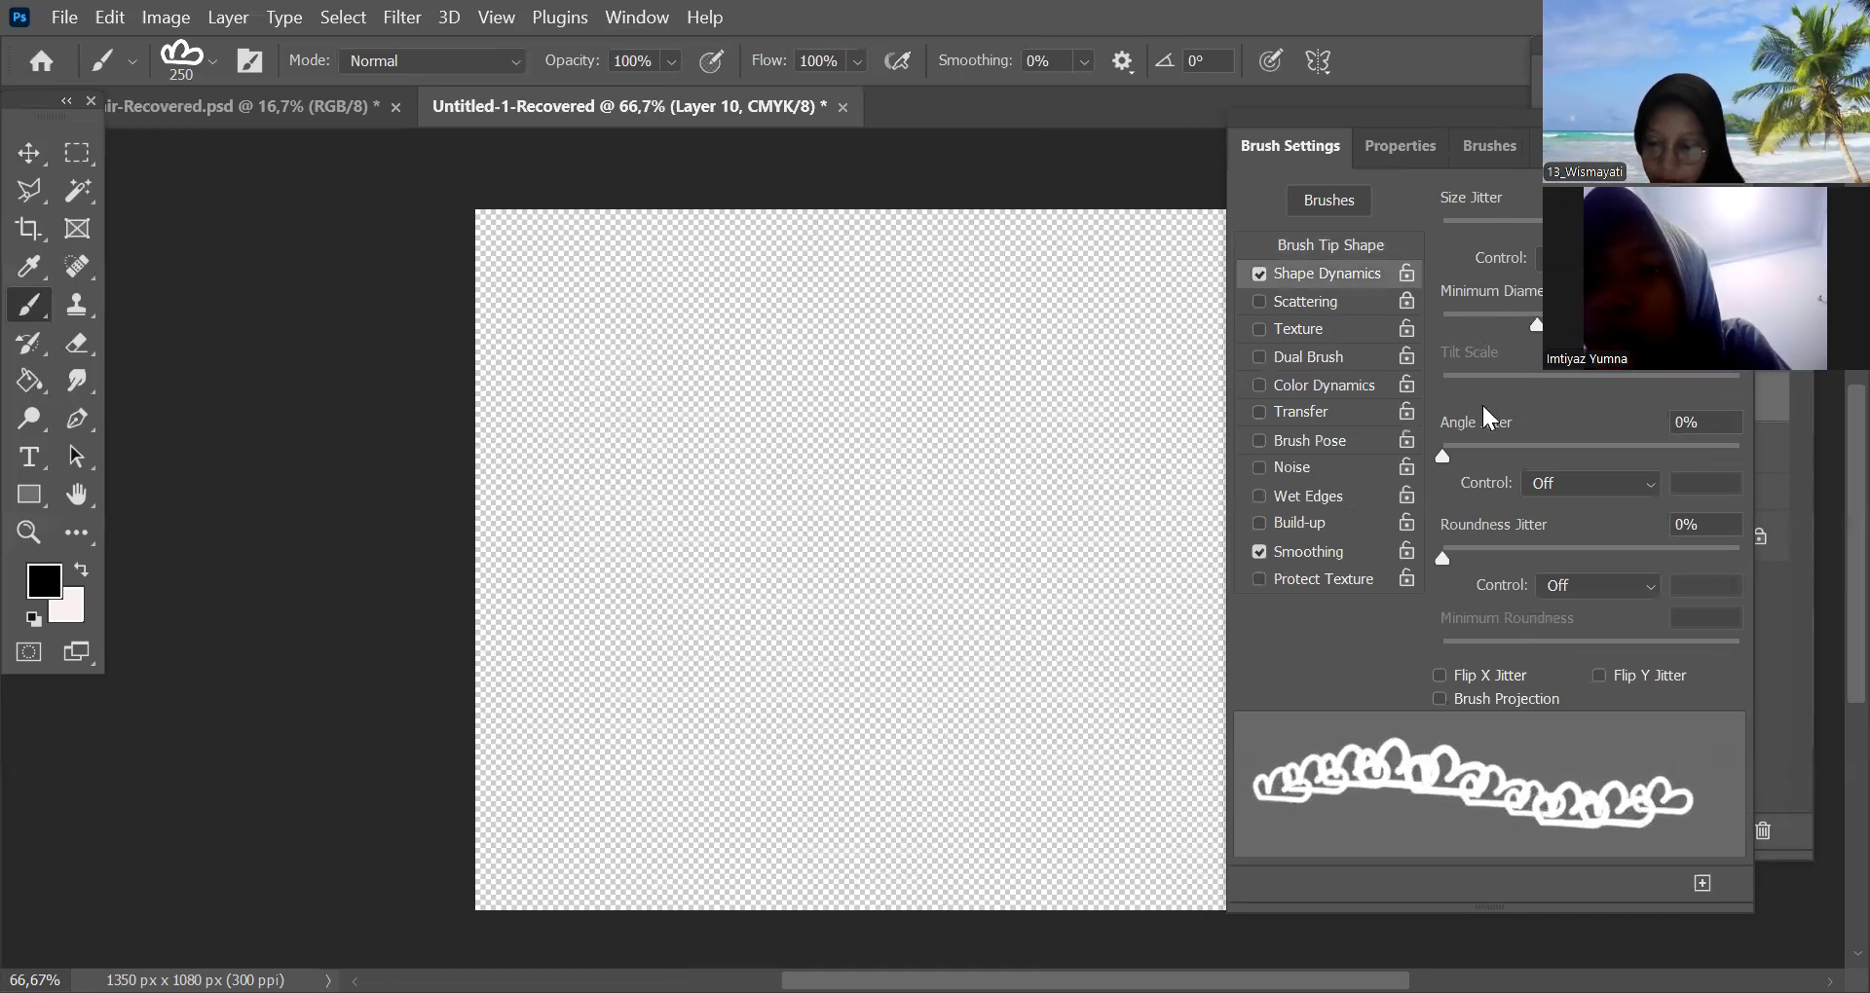
click(1306, 304)
mouse_move(1488, 336)
mouse_down()
mouse_move(1492, 213)
mouse_move(1508, 236)
mouse_move(1469, 329)
mouse_up()
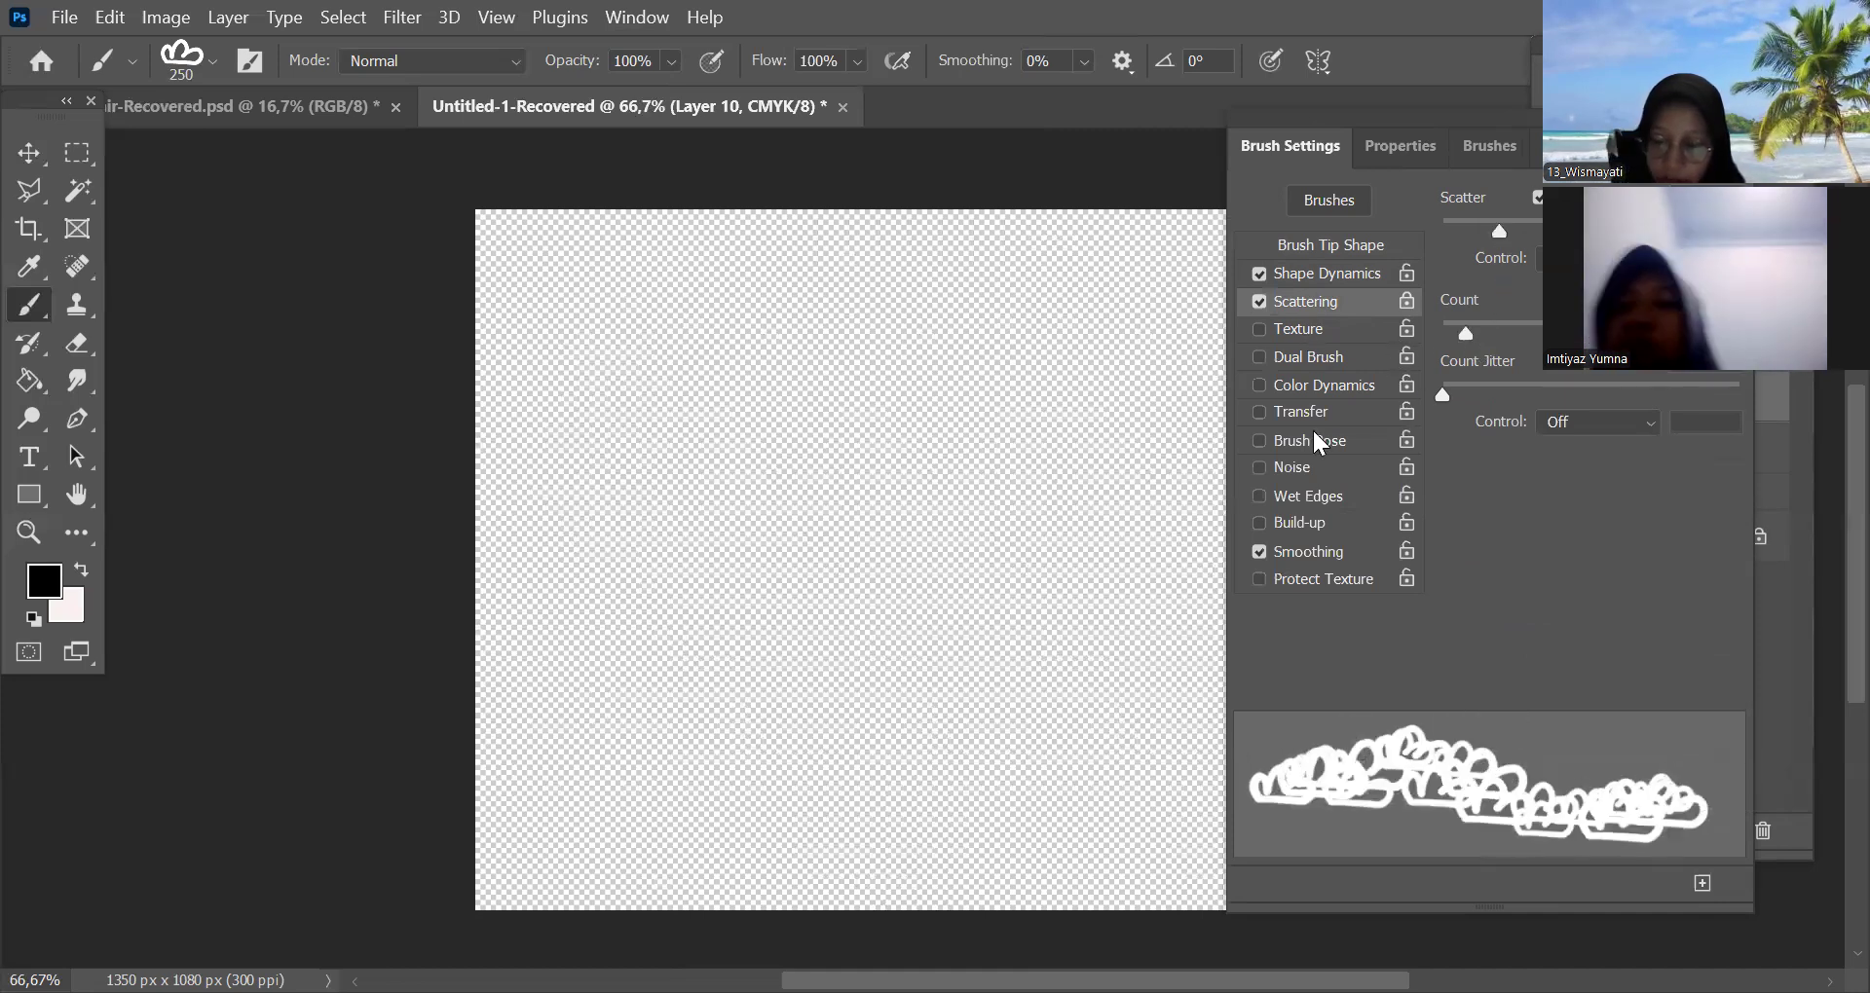
Paint several scattered cloud test strokes across Layer 10, undo them all and close the brush settings
click(890, 654)
key(ctrl+z)
mouse_move(622, 400)
mouse_down()
mouse_move(989, 675)
mouse_move(859, 729)
mouse_move(992, 704)
mouse_up()
click(1036, 312)
click(806, 313)
drag(812, 662, 575, 681)
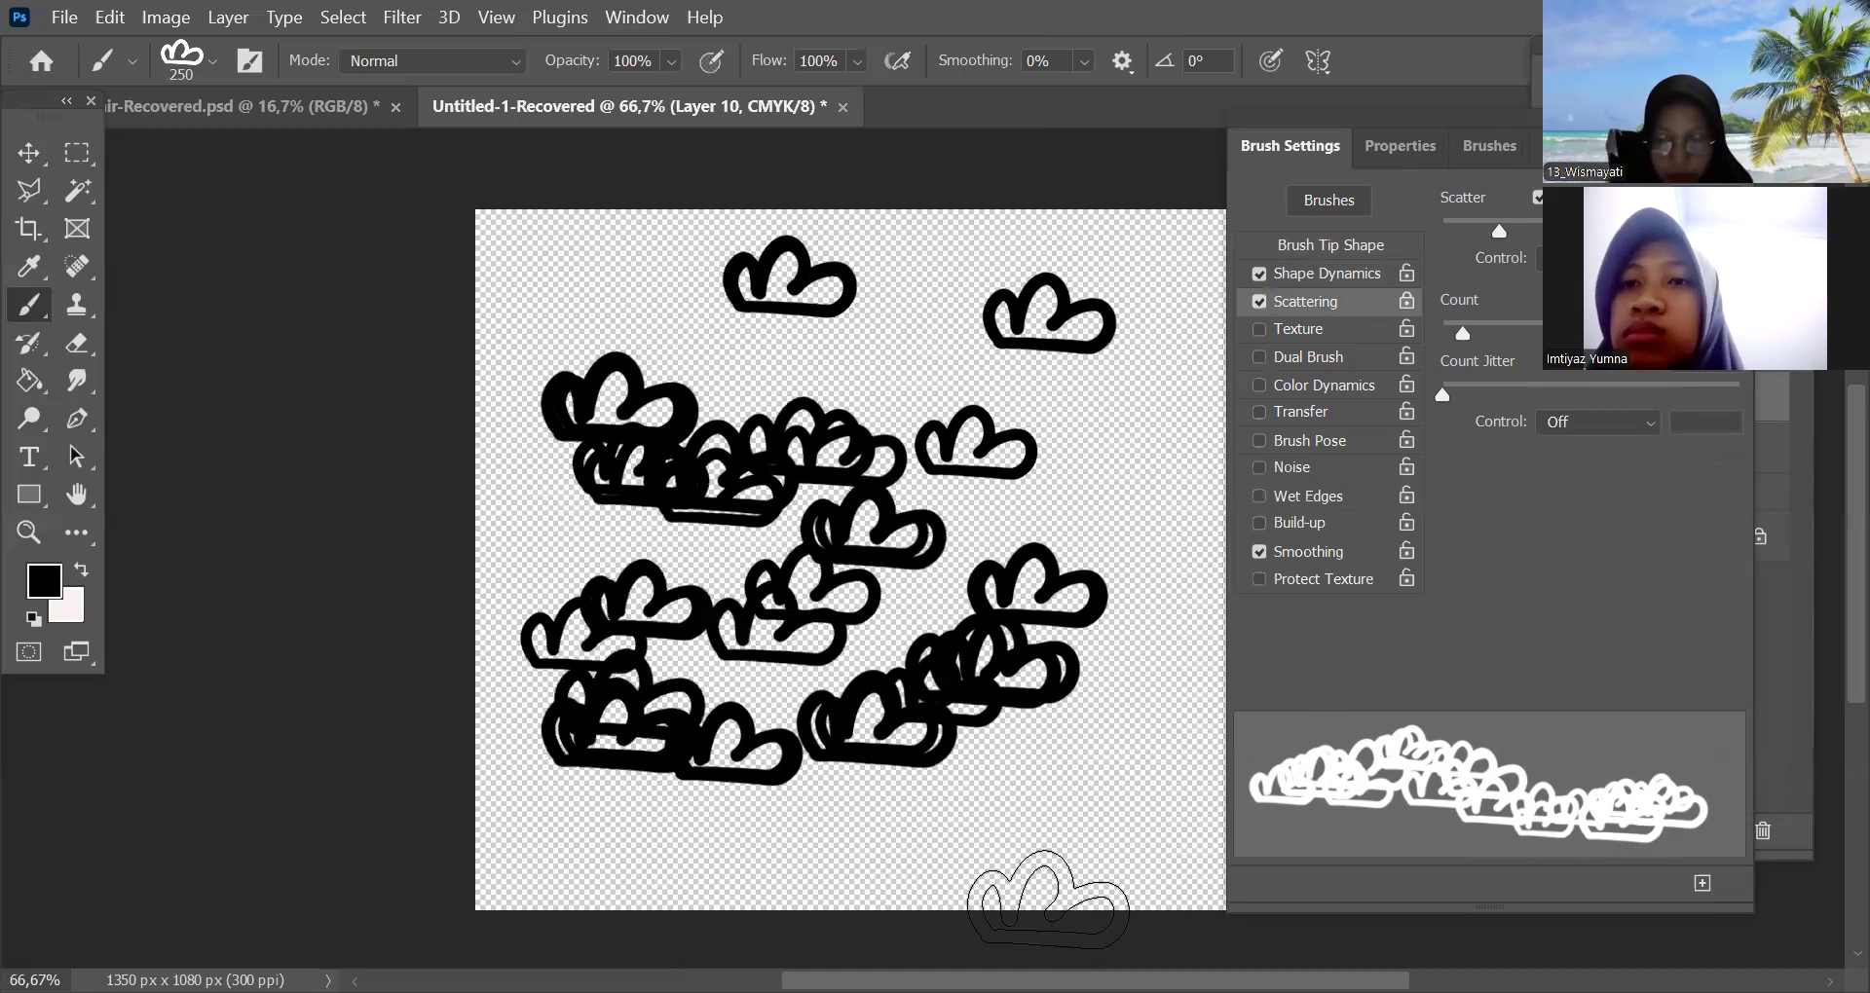
key(ctrl+z)
key(ctrl+z)
key(ctrl+z)
key(ctrl+z)
key(ctrl+z)
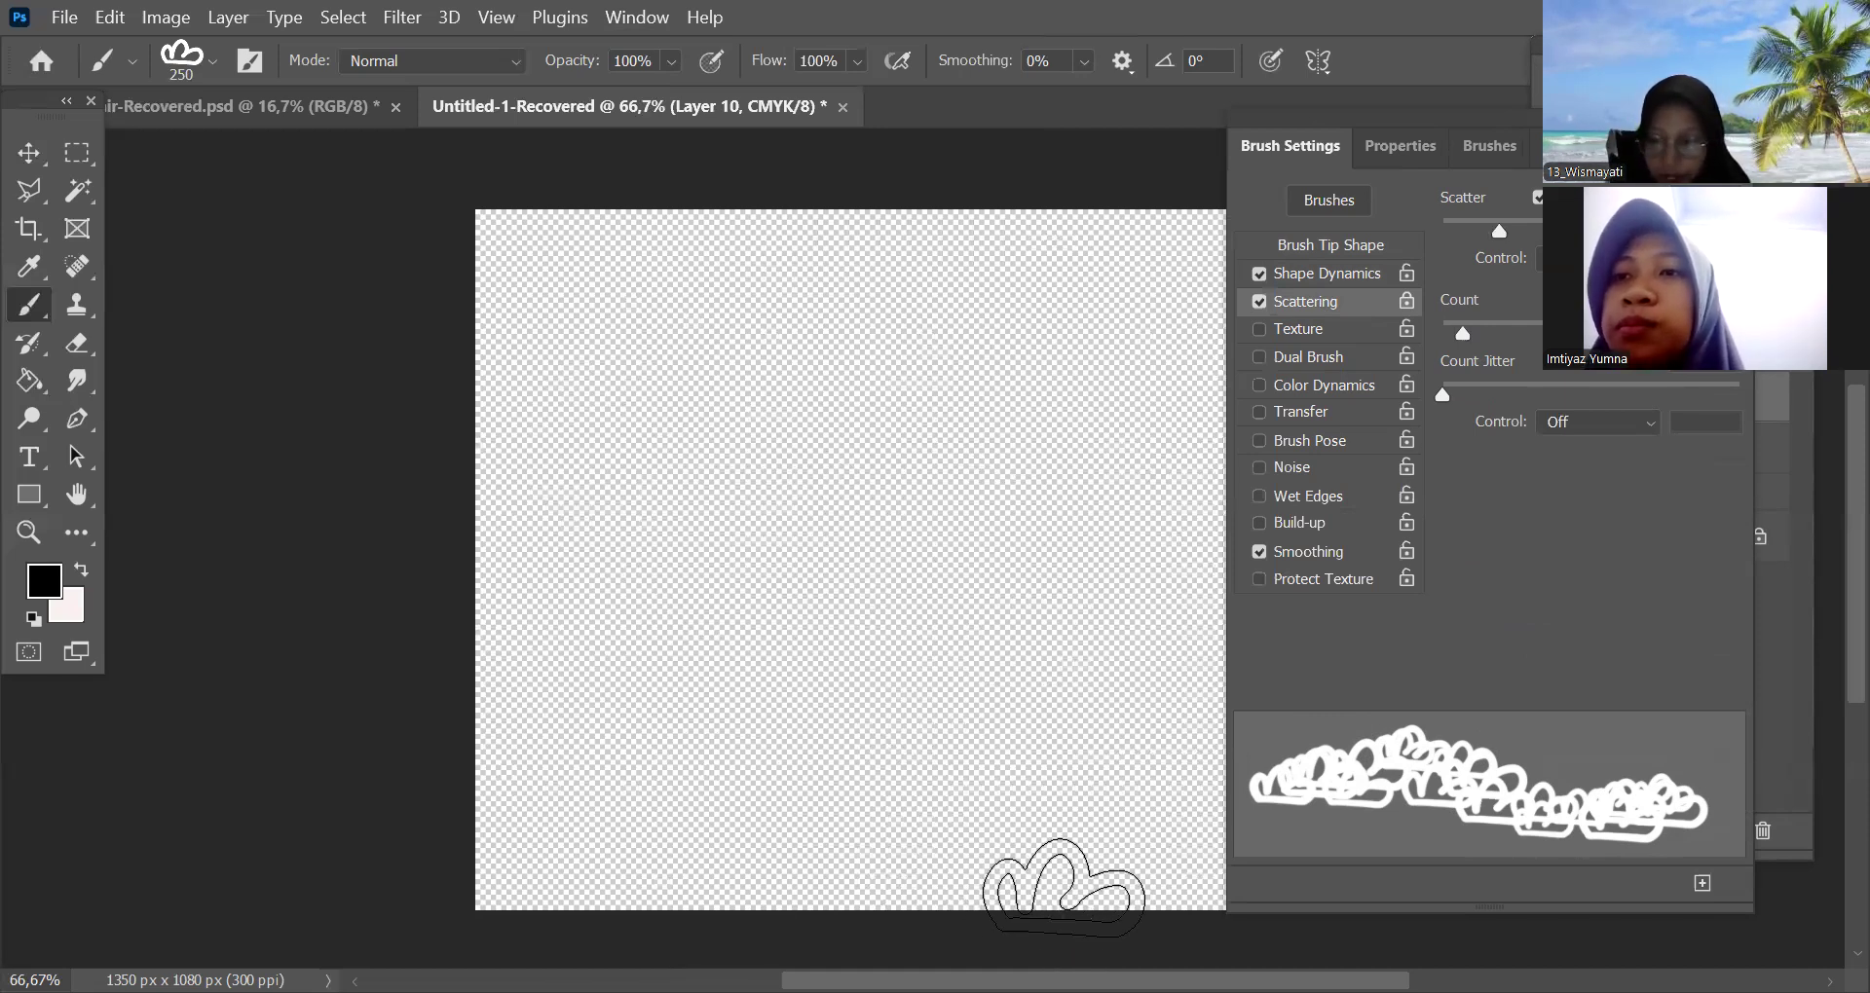
key(F5)
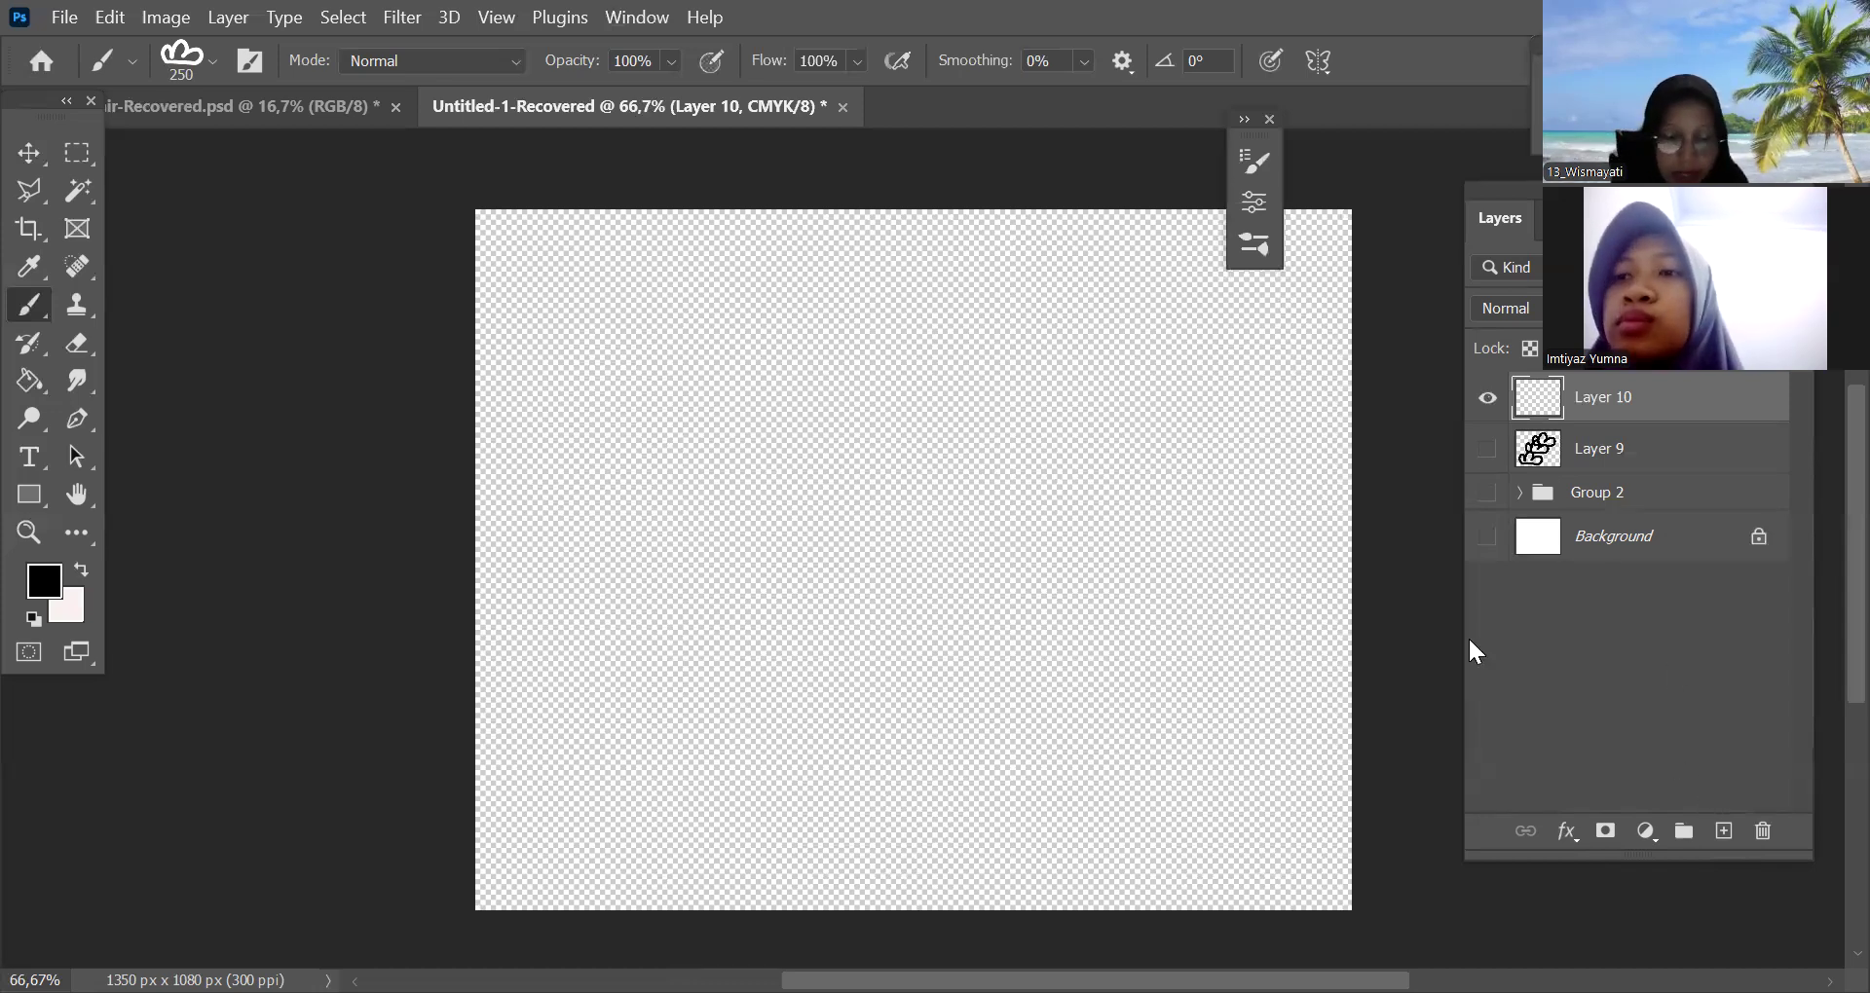
Switch to the portrait illustration document, collapse Group 5 and add a new layer above it
key(ctrl+Tab)
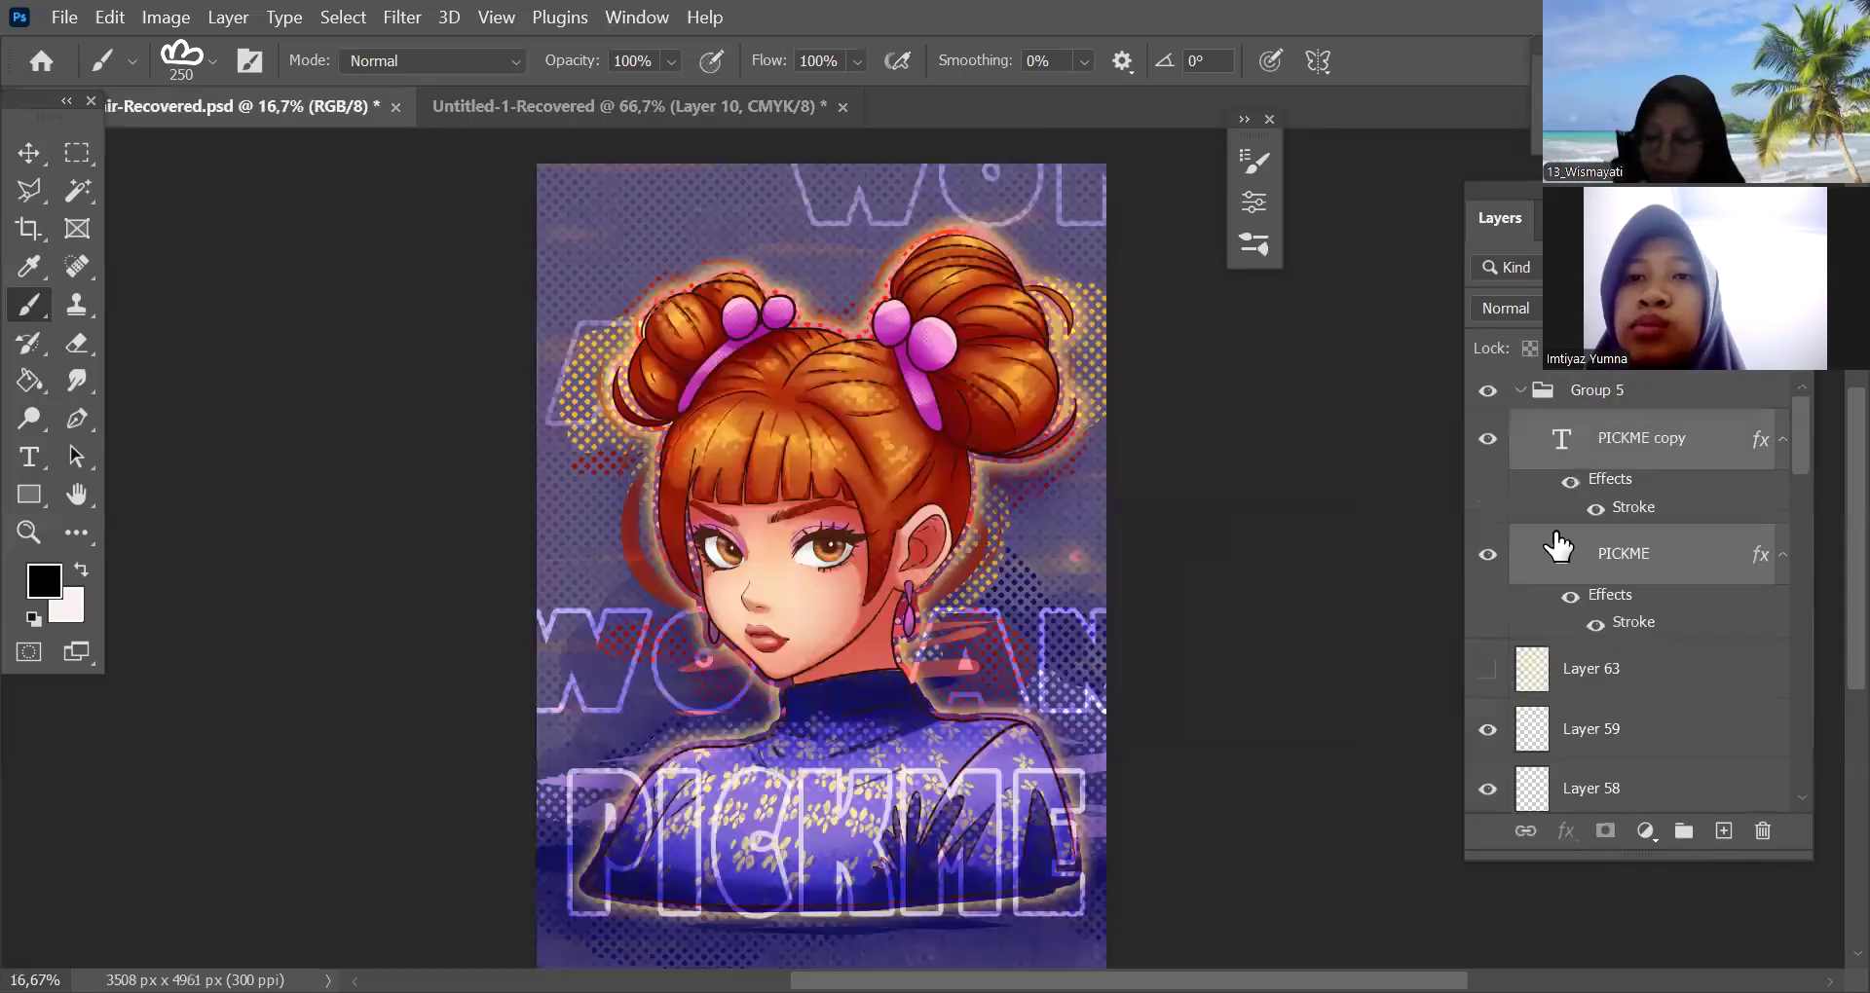
click(1519, 389)
click(1594, 390)
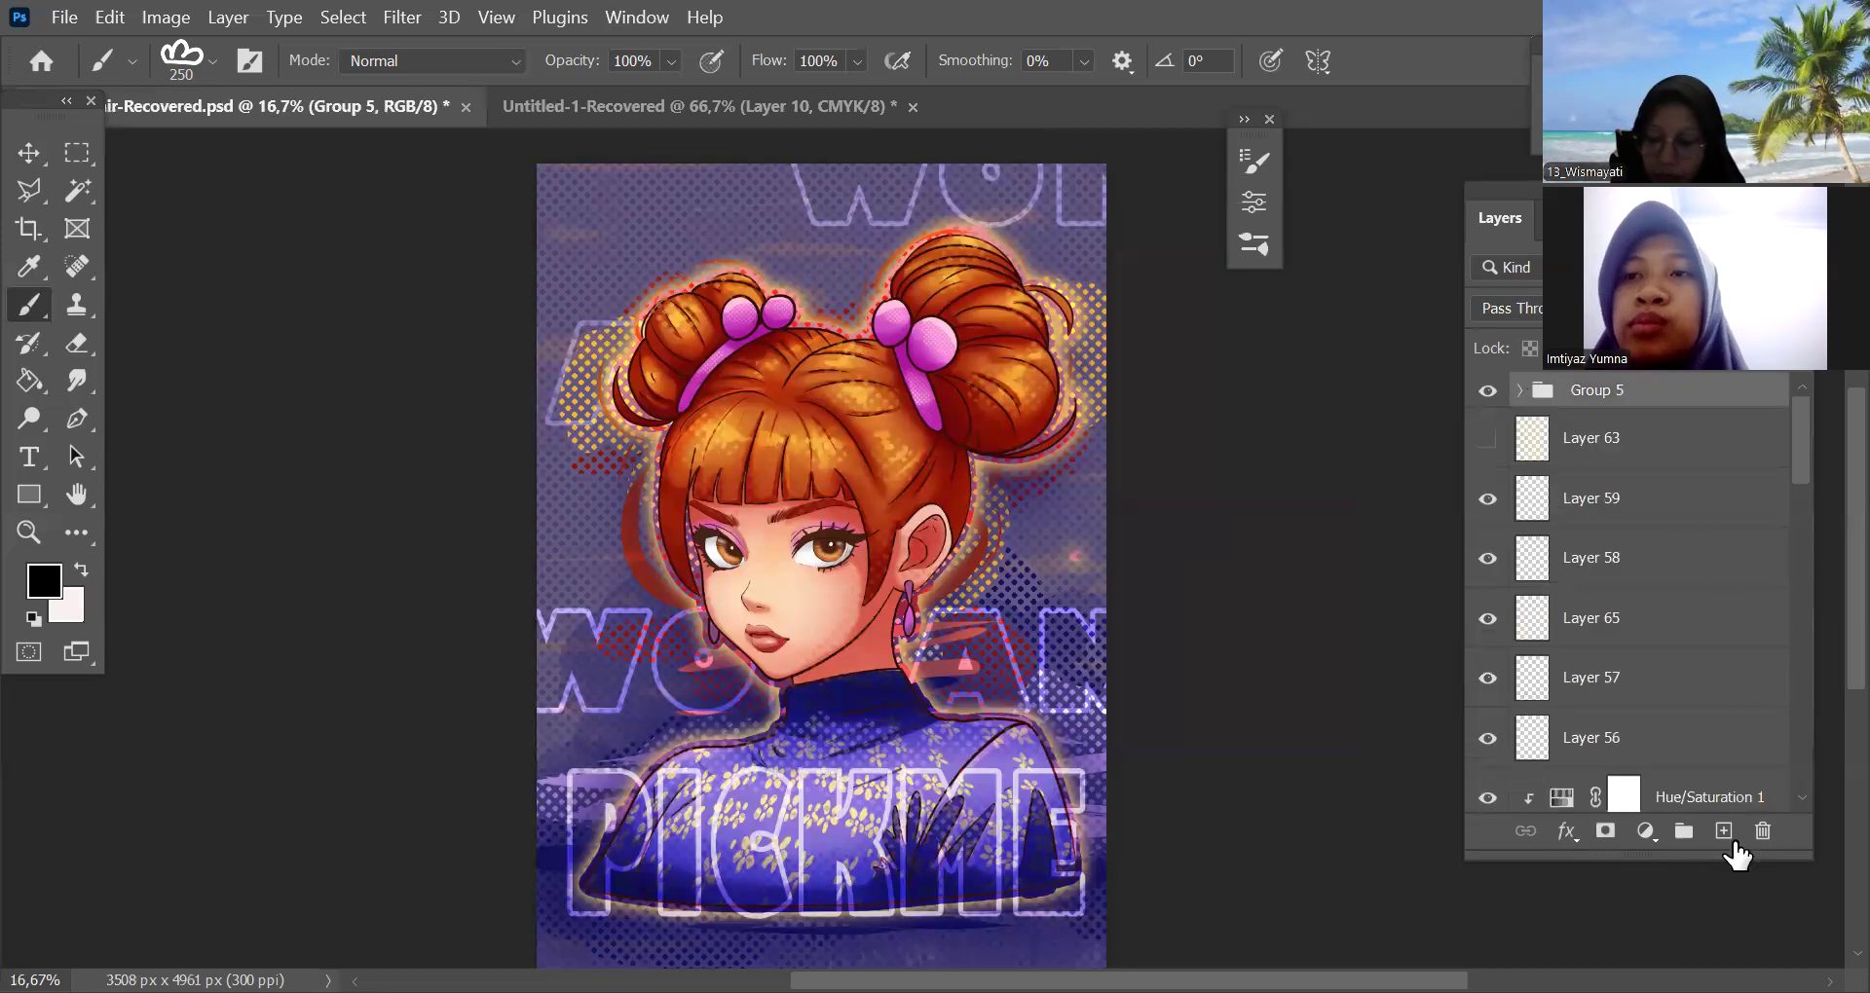
click(1717, 834)
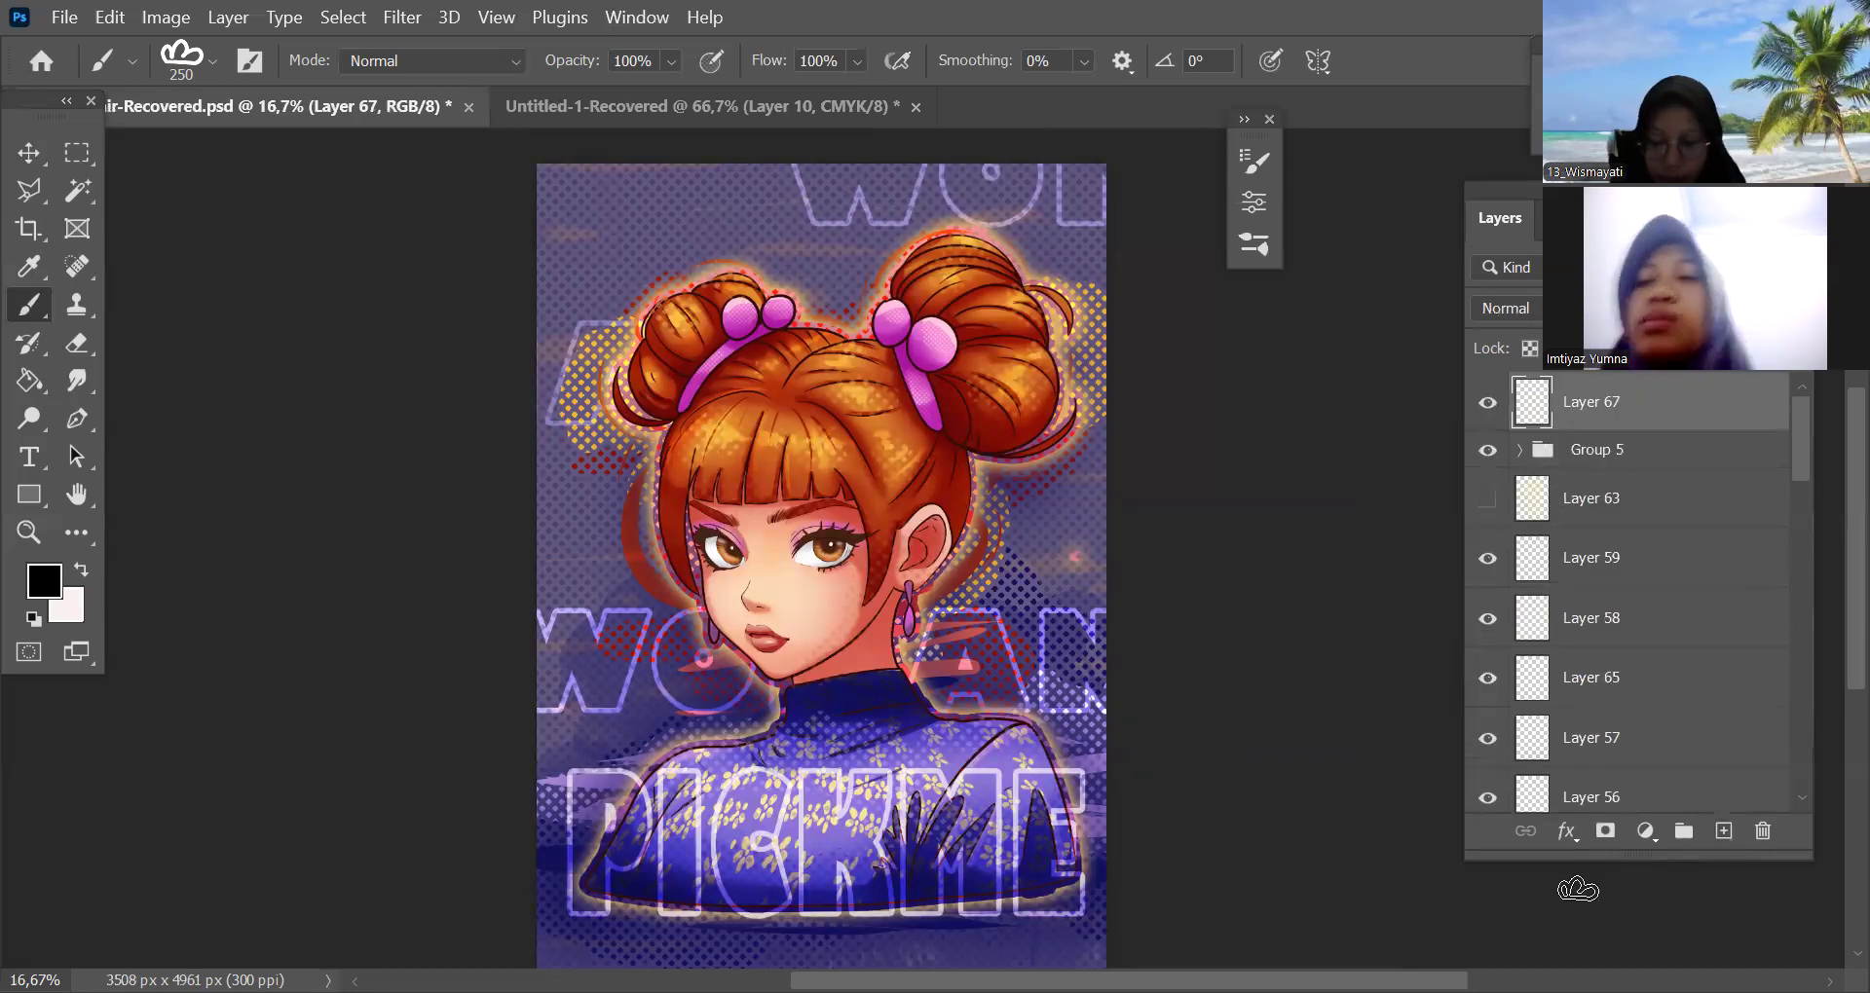
Add a Hue/Saturation adjustment layer above the new layer and look through its colour range options, keeping Master
click(639, 17)
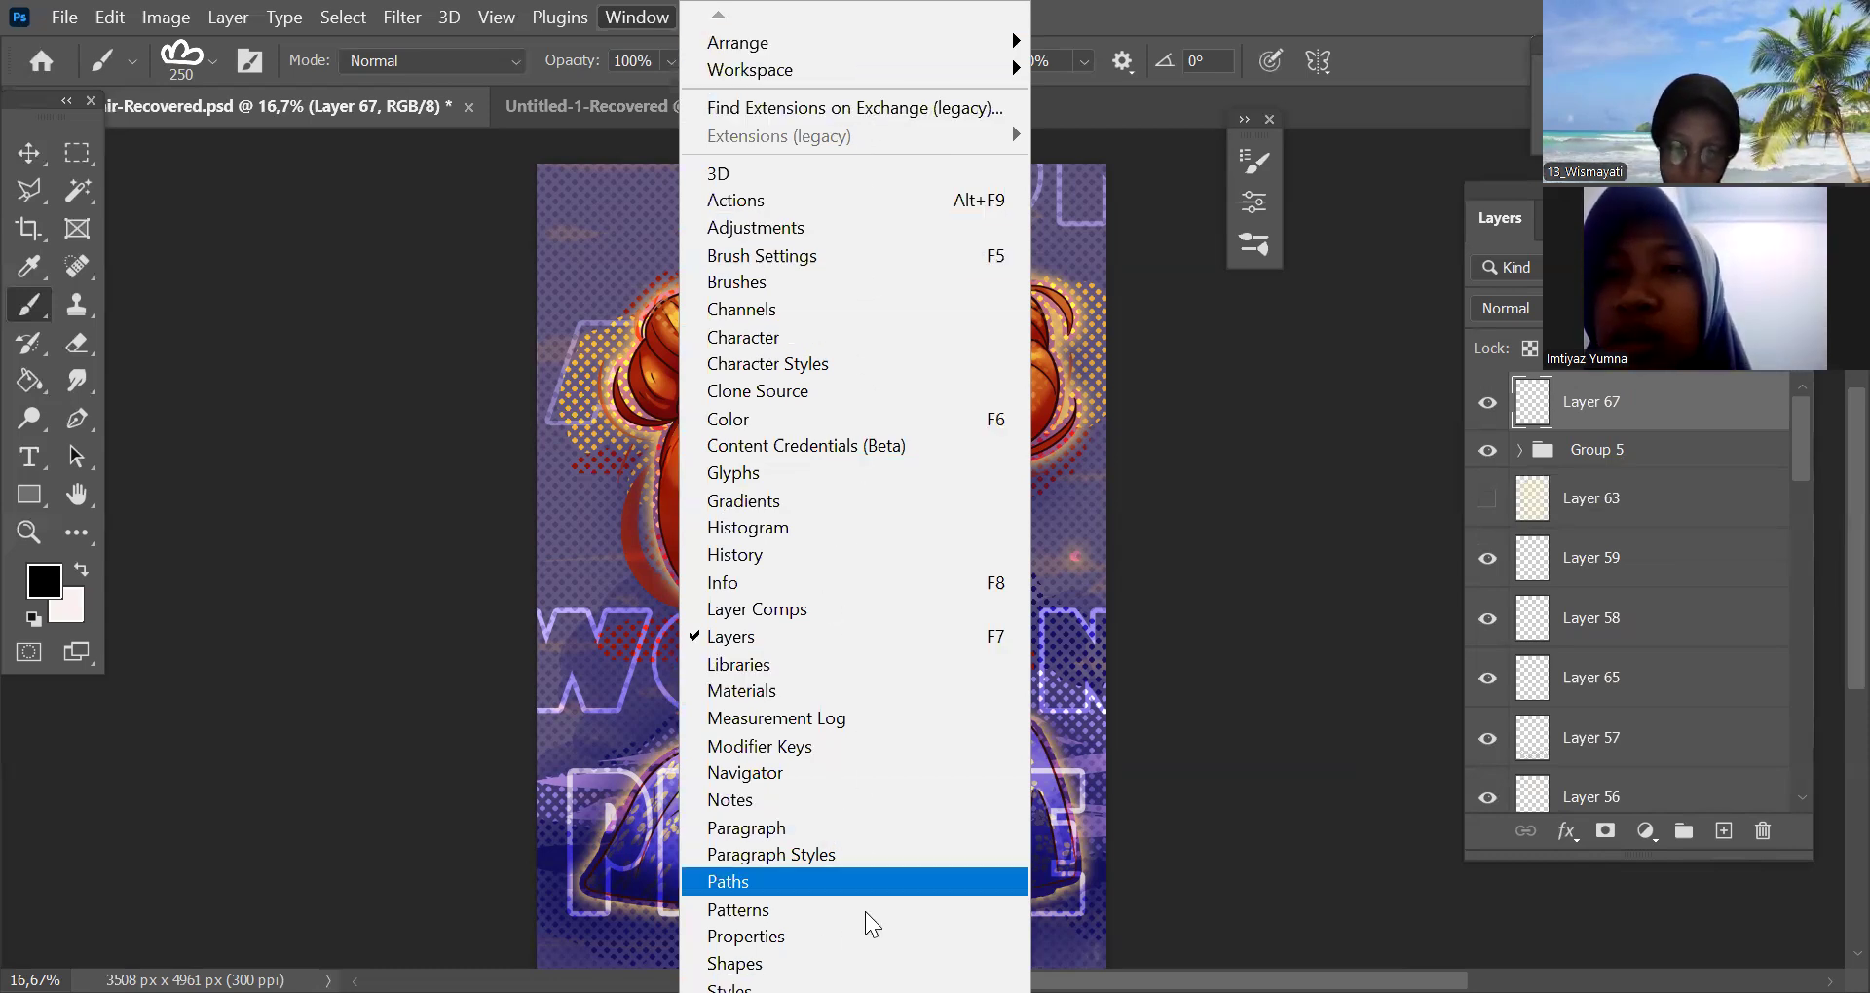
click(834, 226)
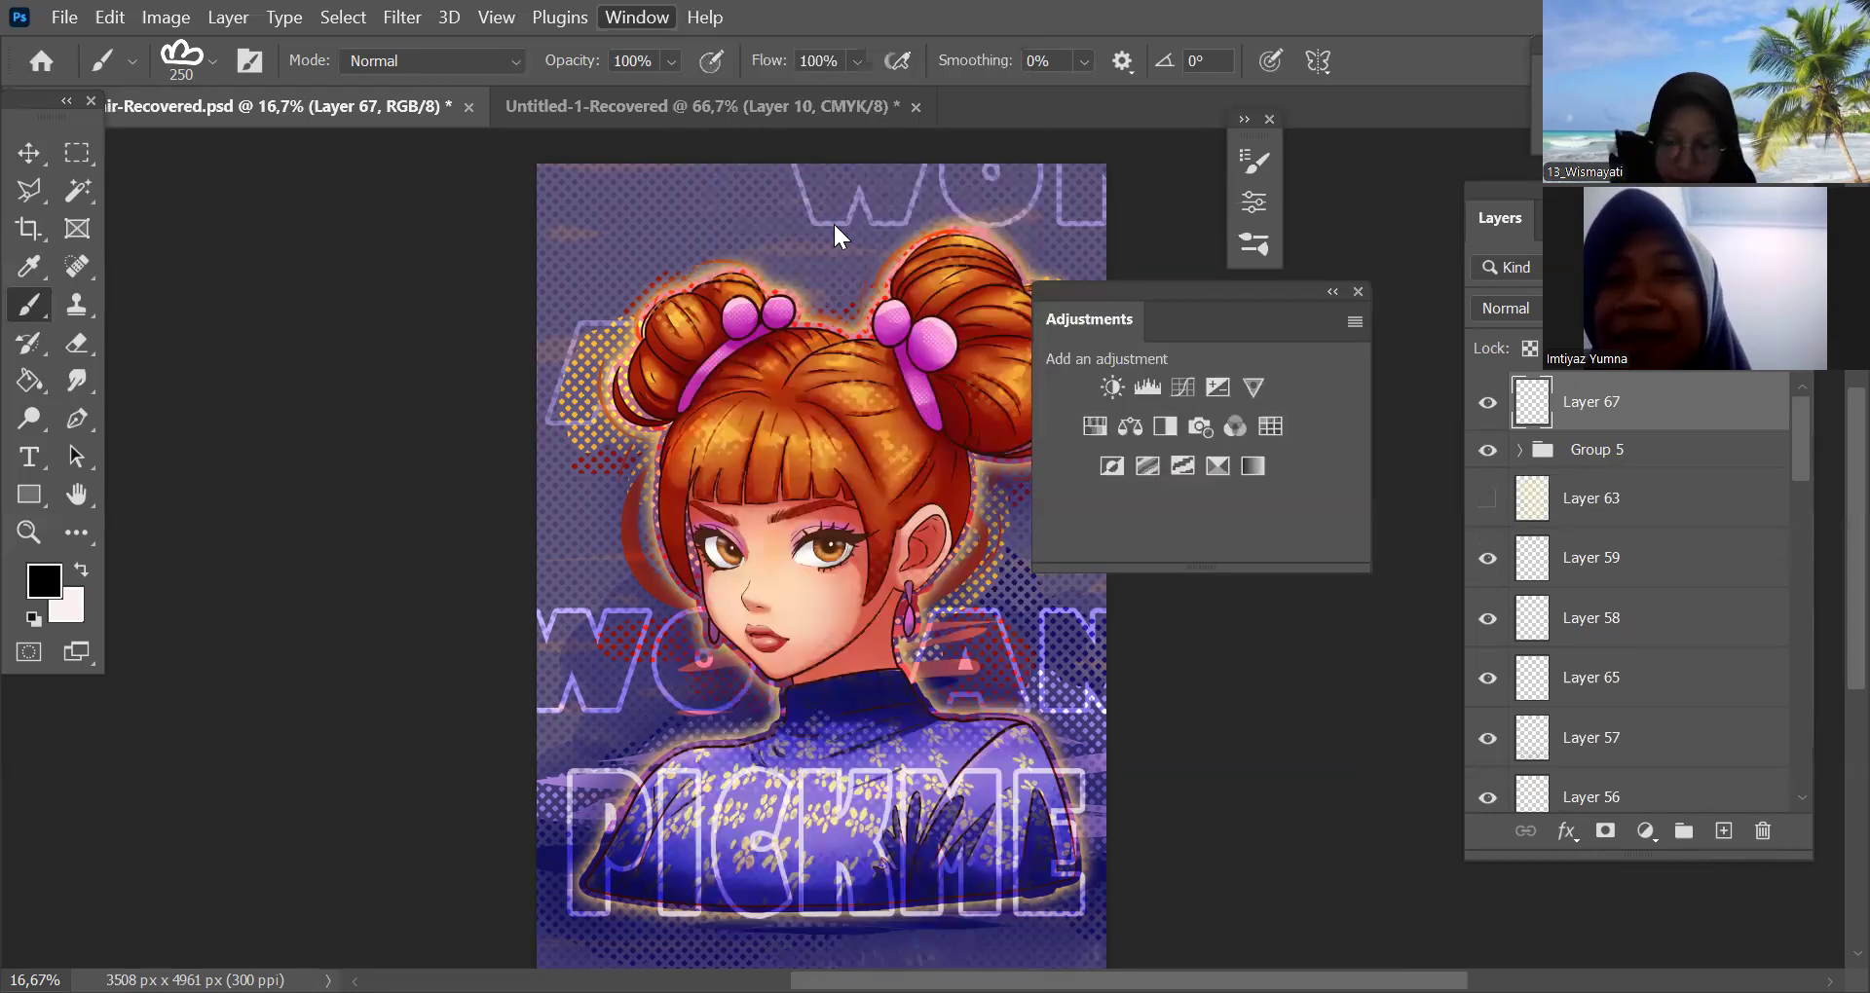
click(1092, 428)
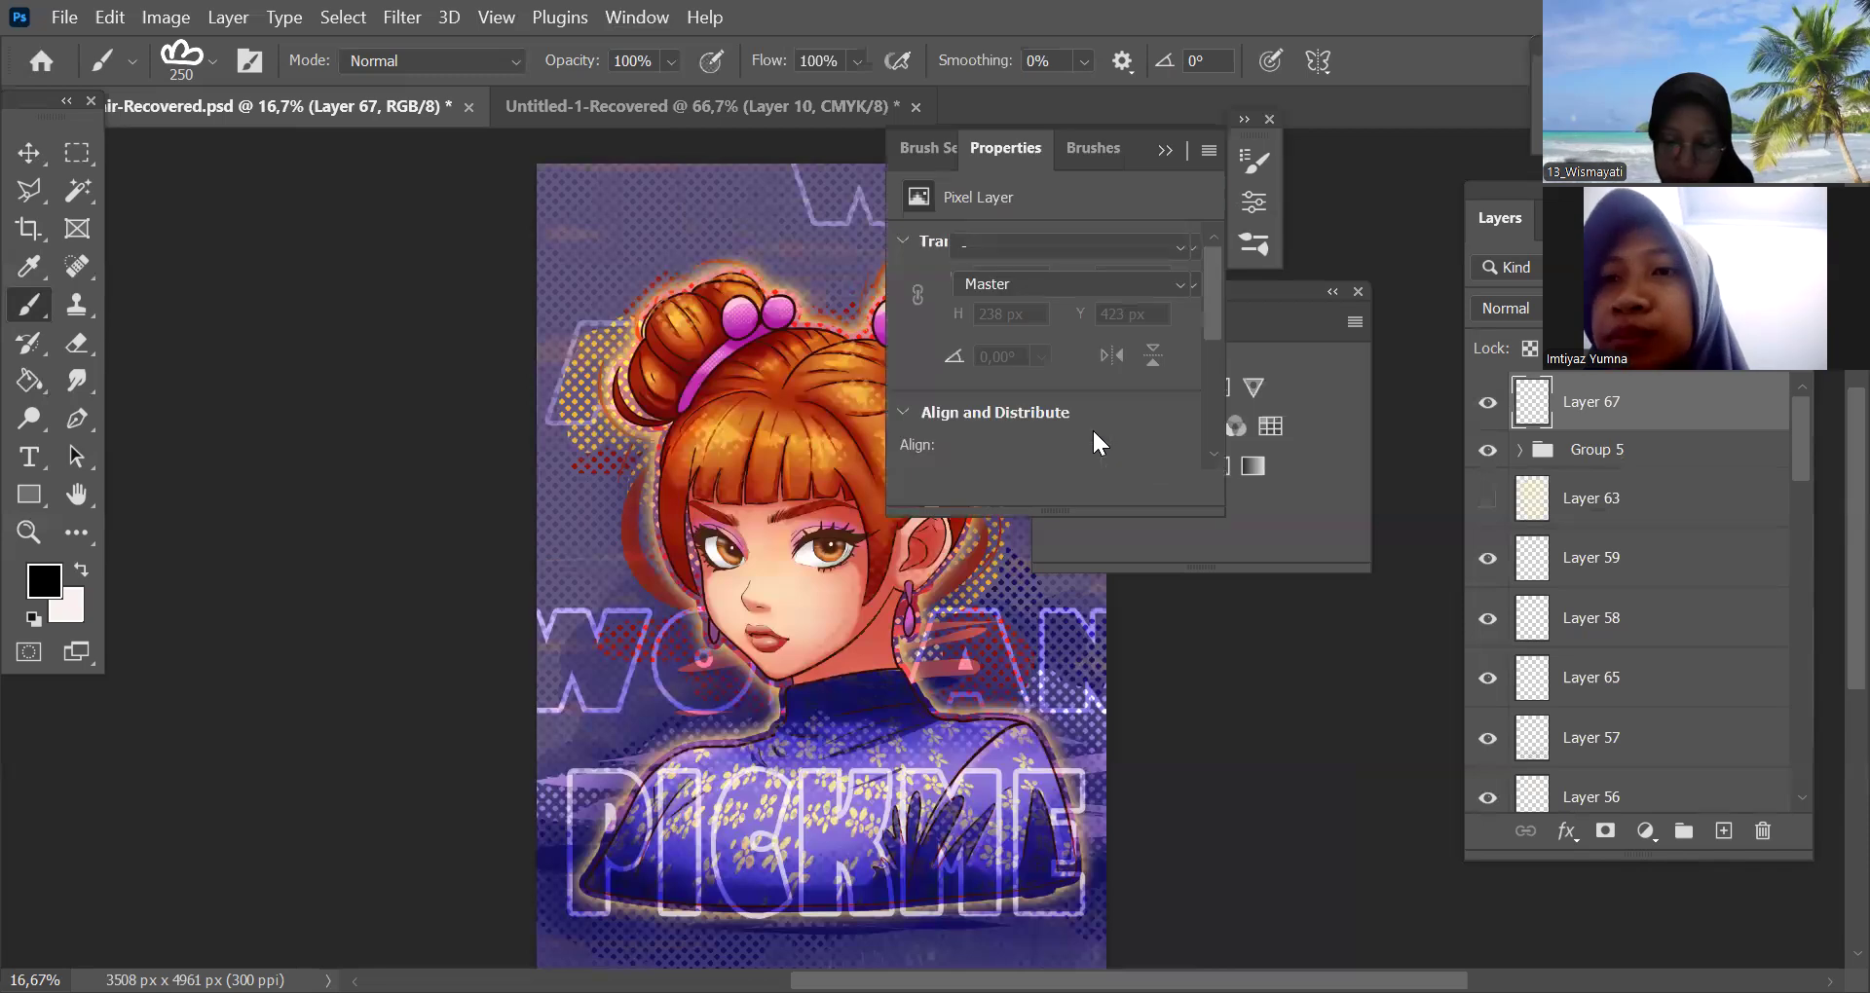
click(1026, 283)
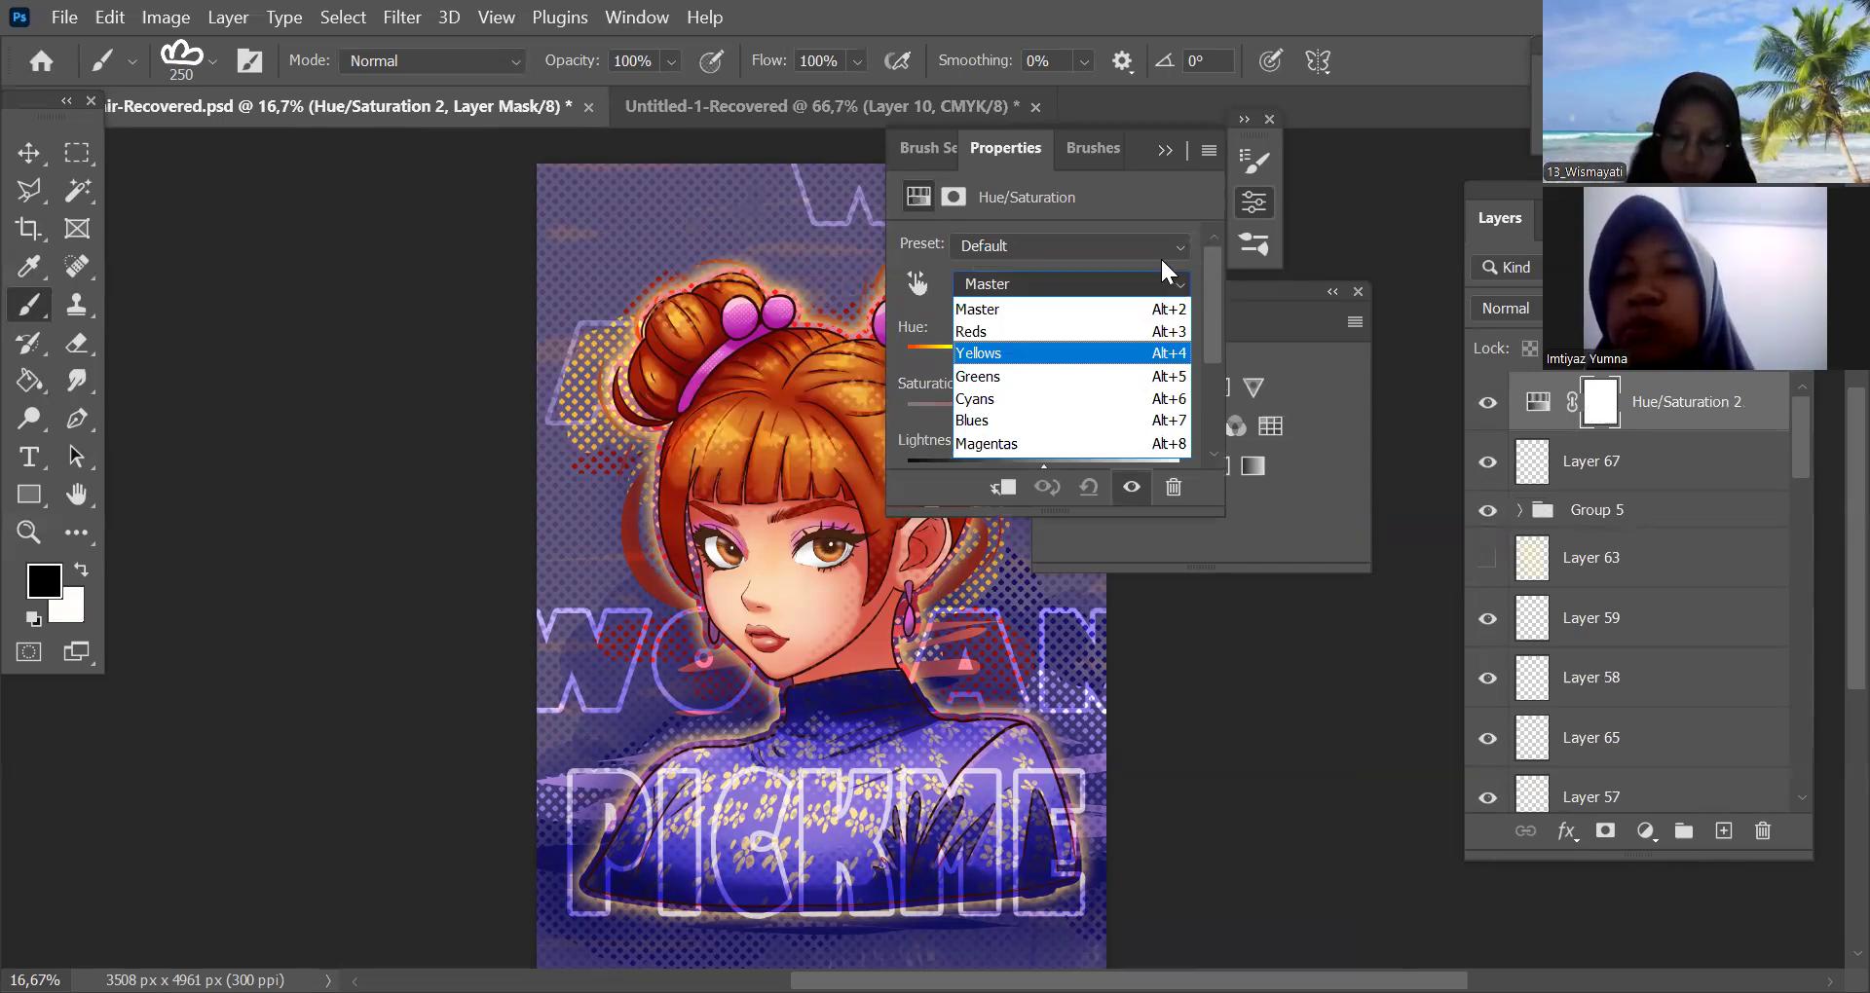
click(1191, 205)
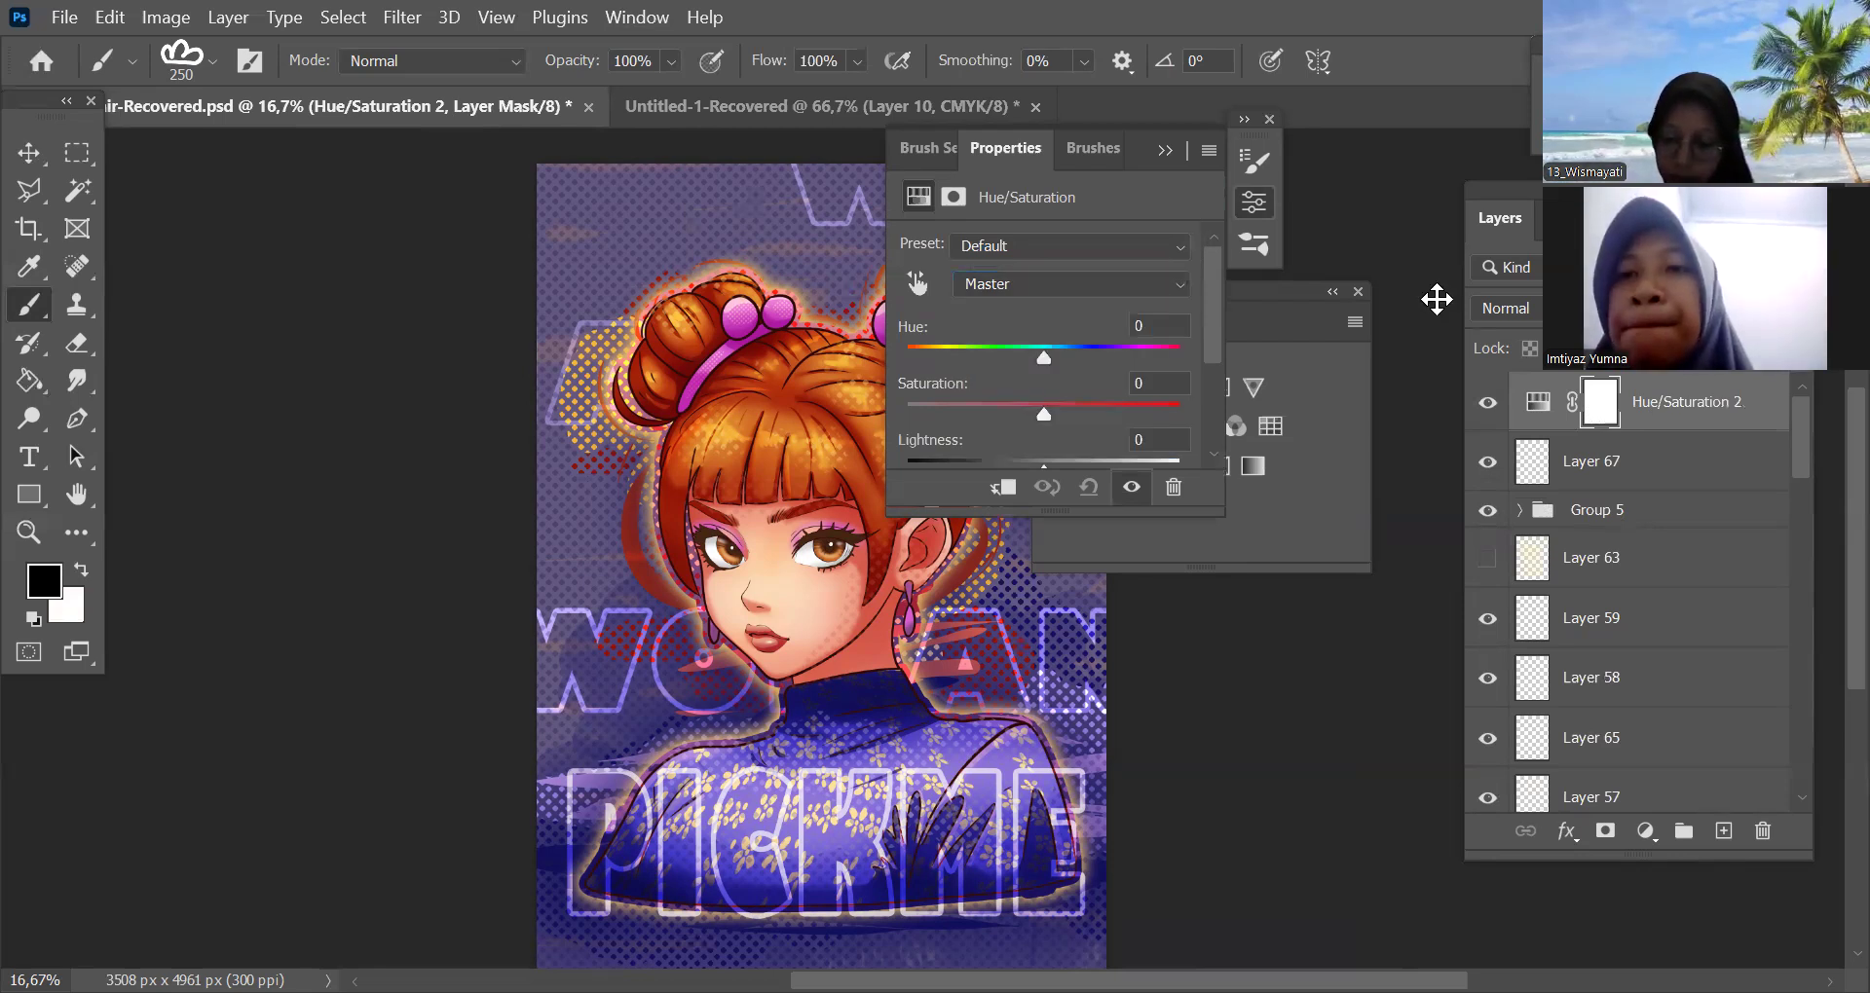
click(1165, 152)
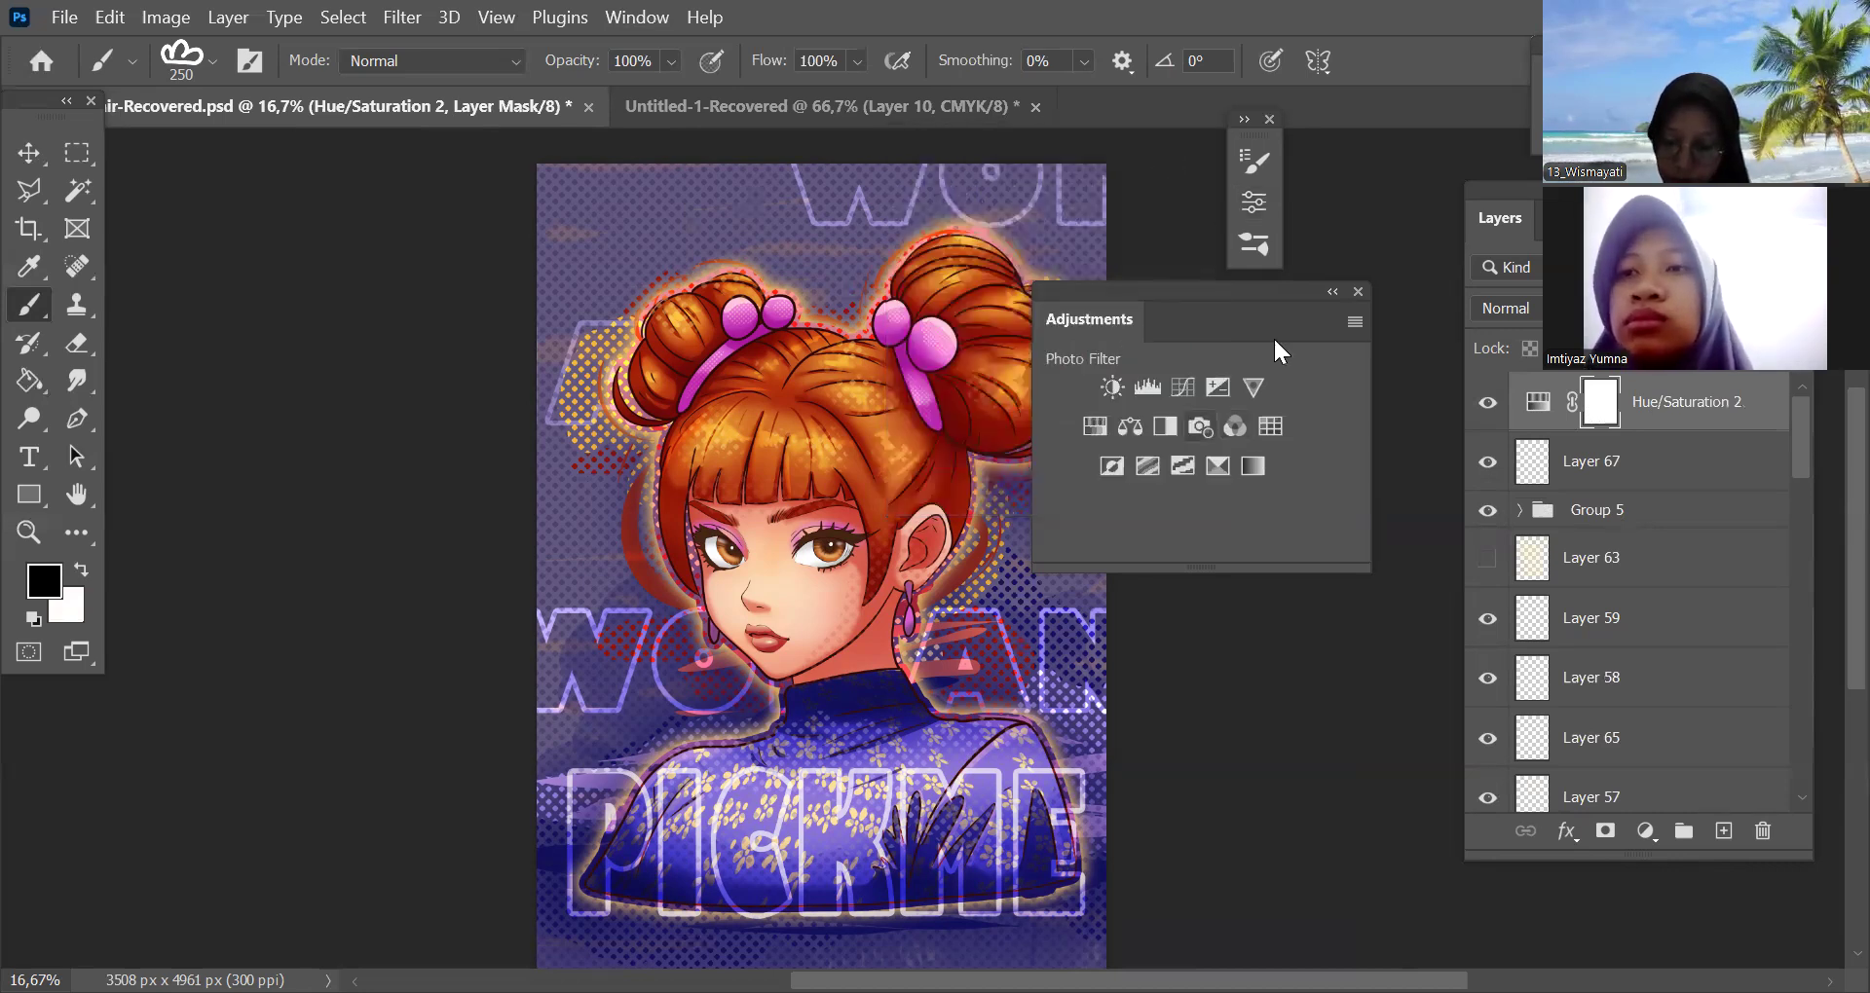
Add a Selective Color adjustment layer and set Cyan to +66% for the Reds
click(1218, 470)
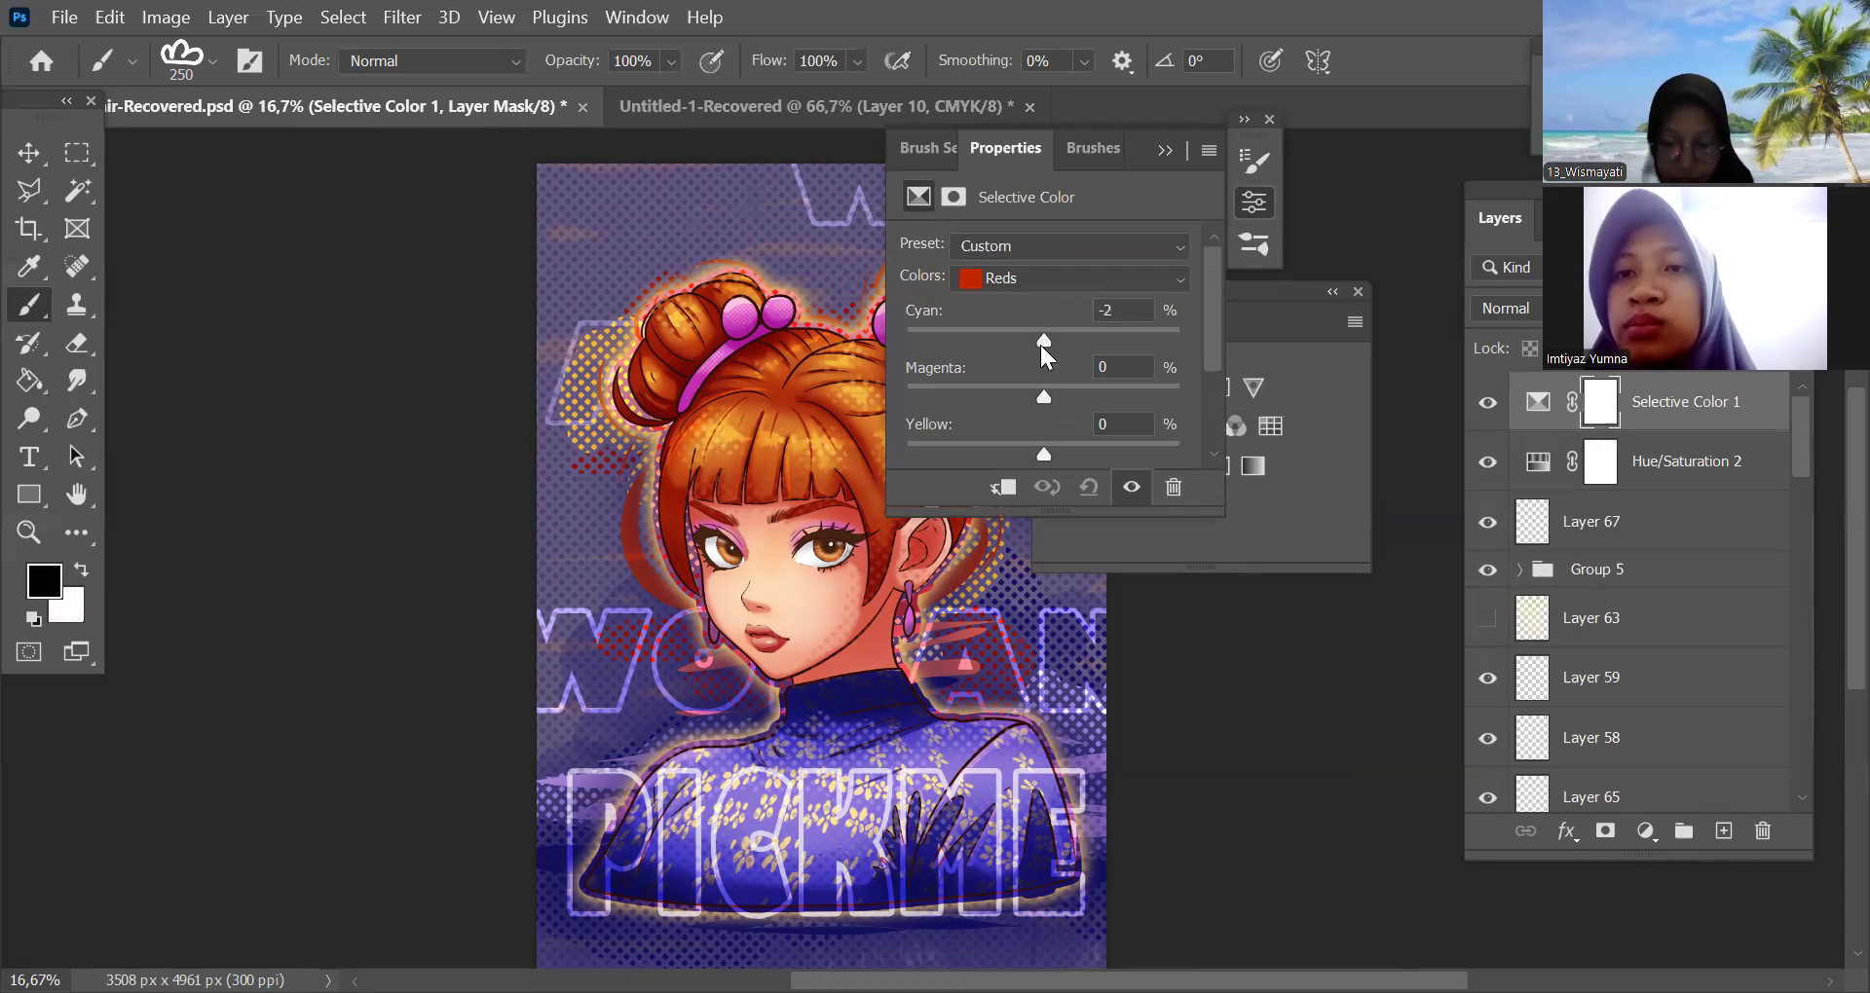
scroll(1088, 368, down, 15)
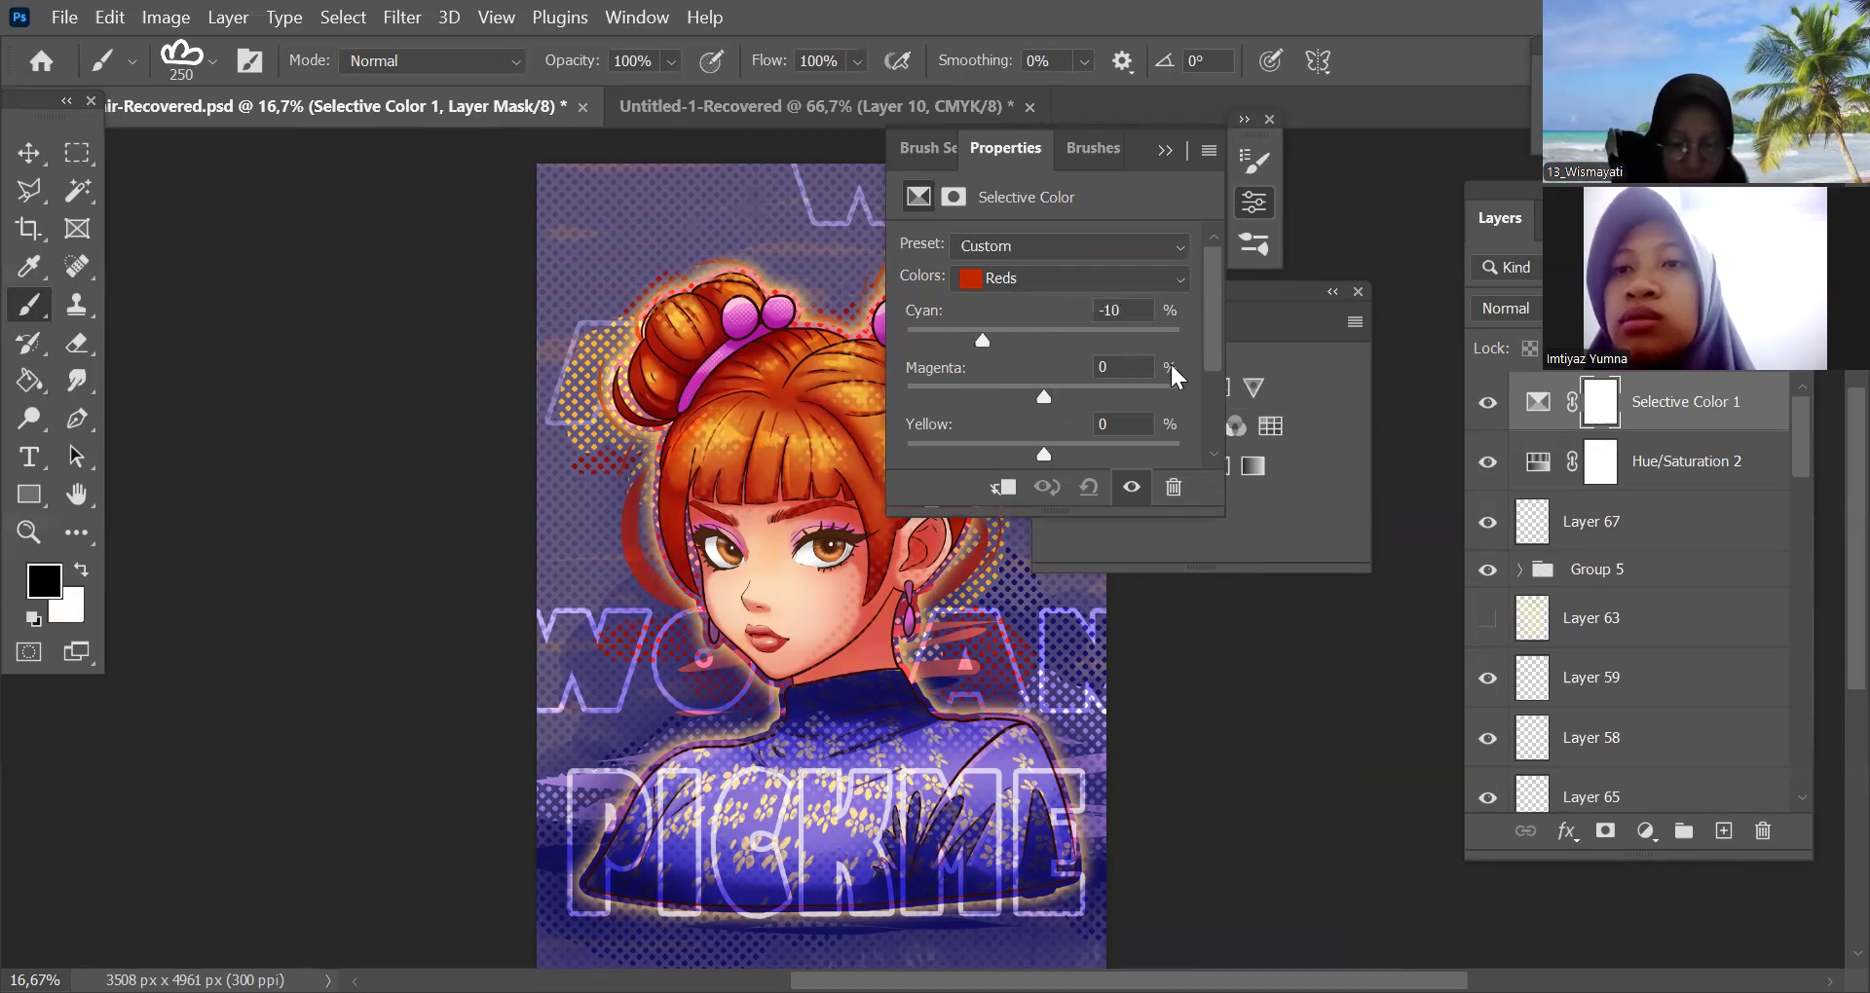
scroll(1003, 370, up, 20)
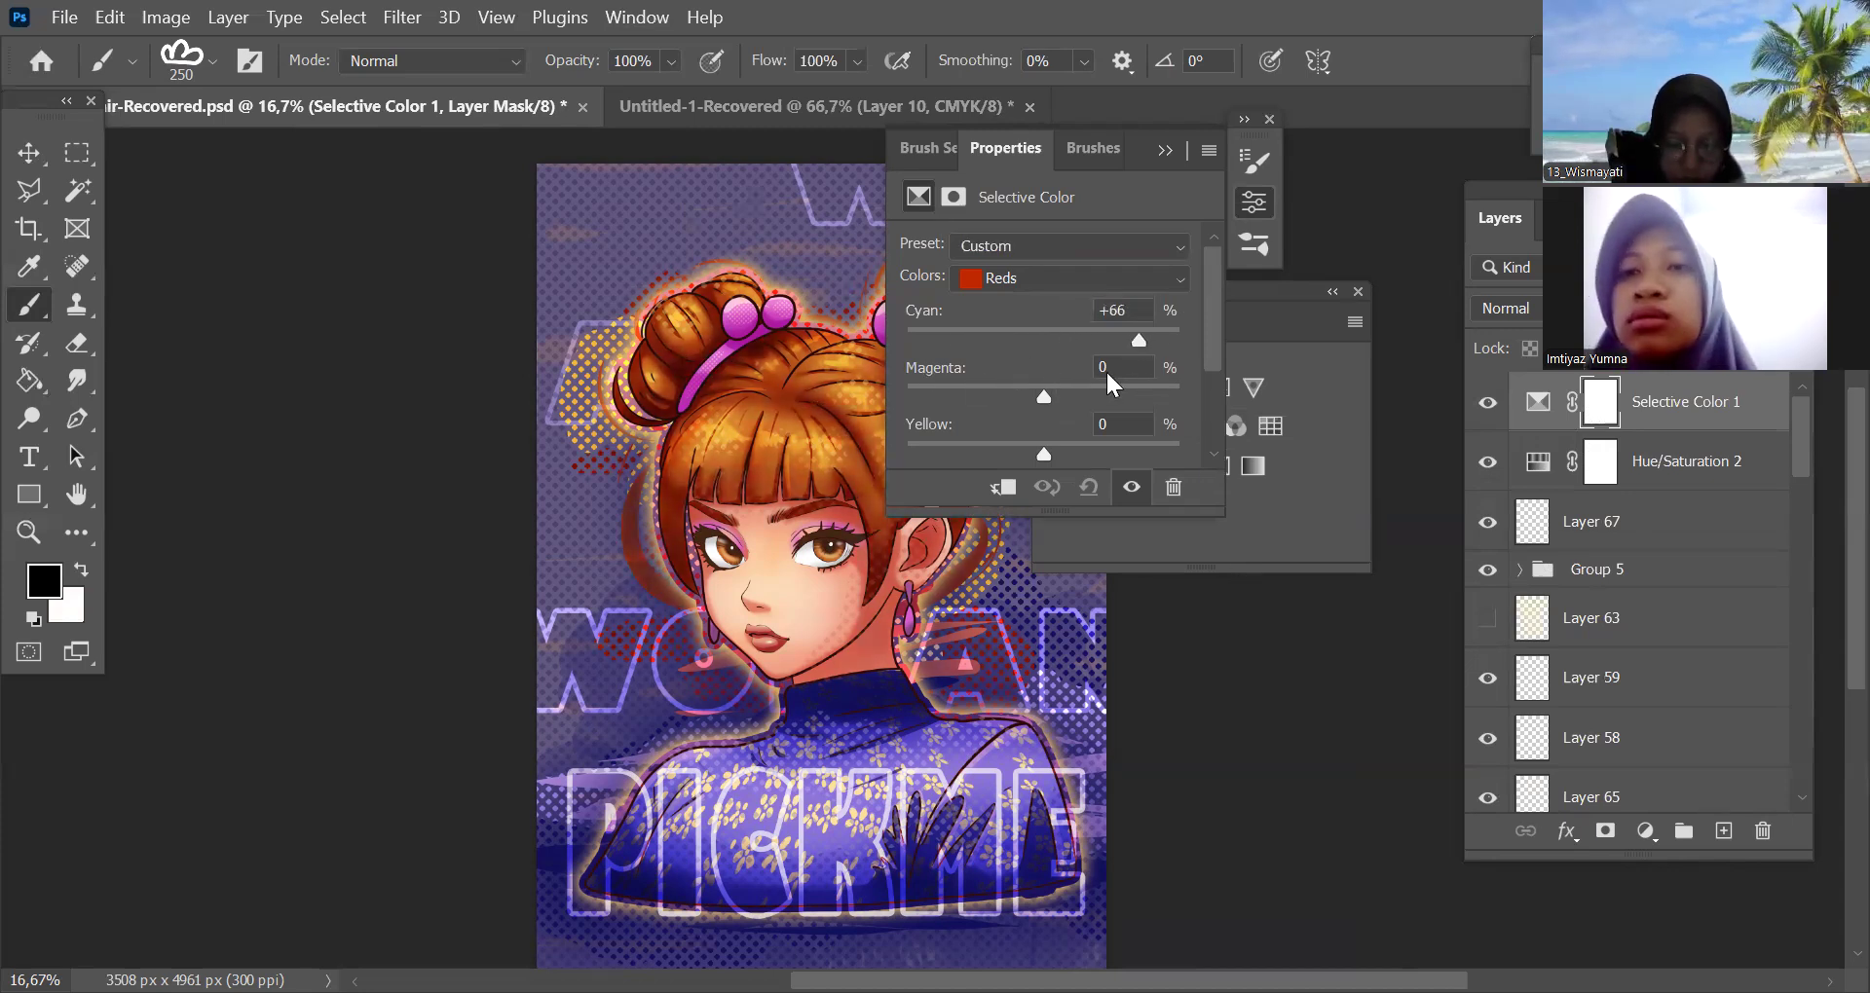
click(1166, 154)
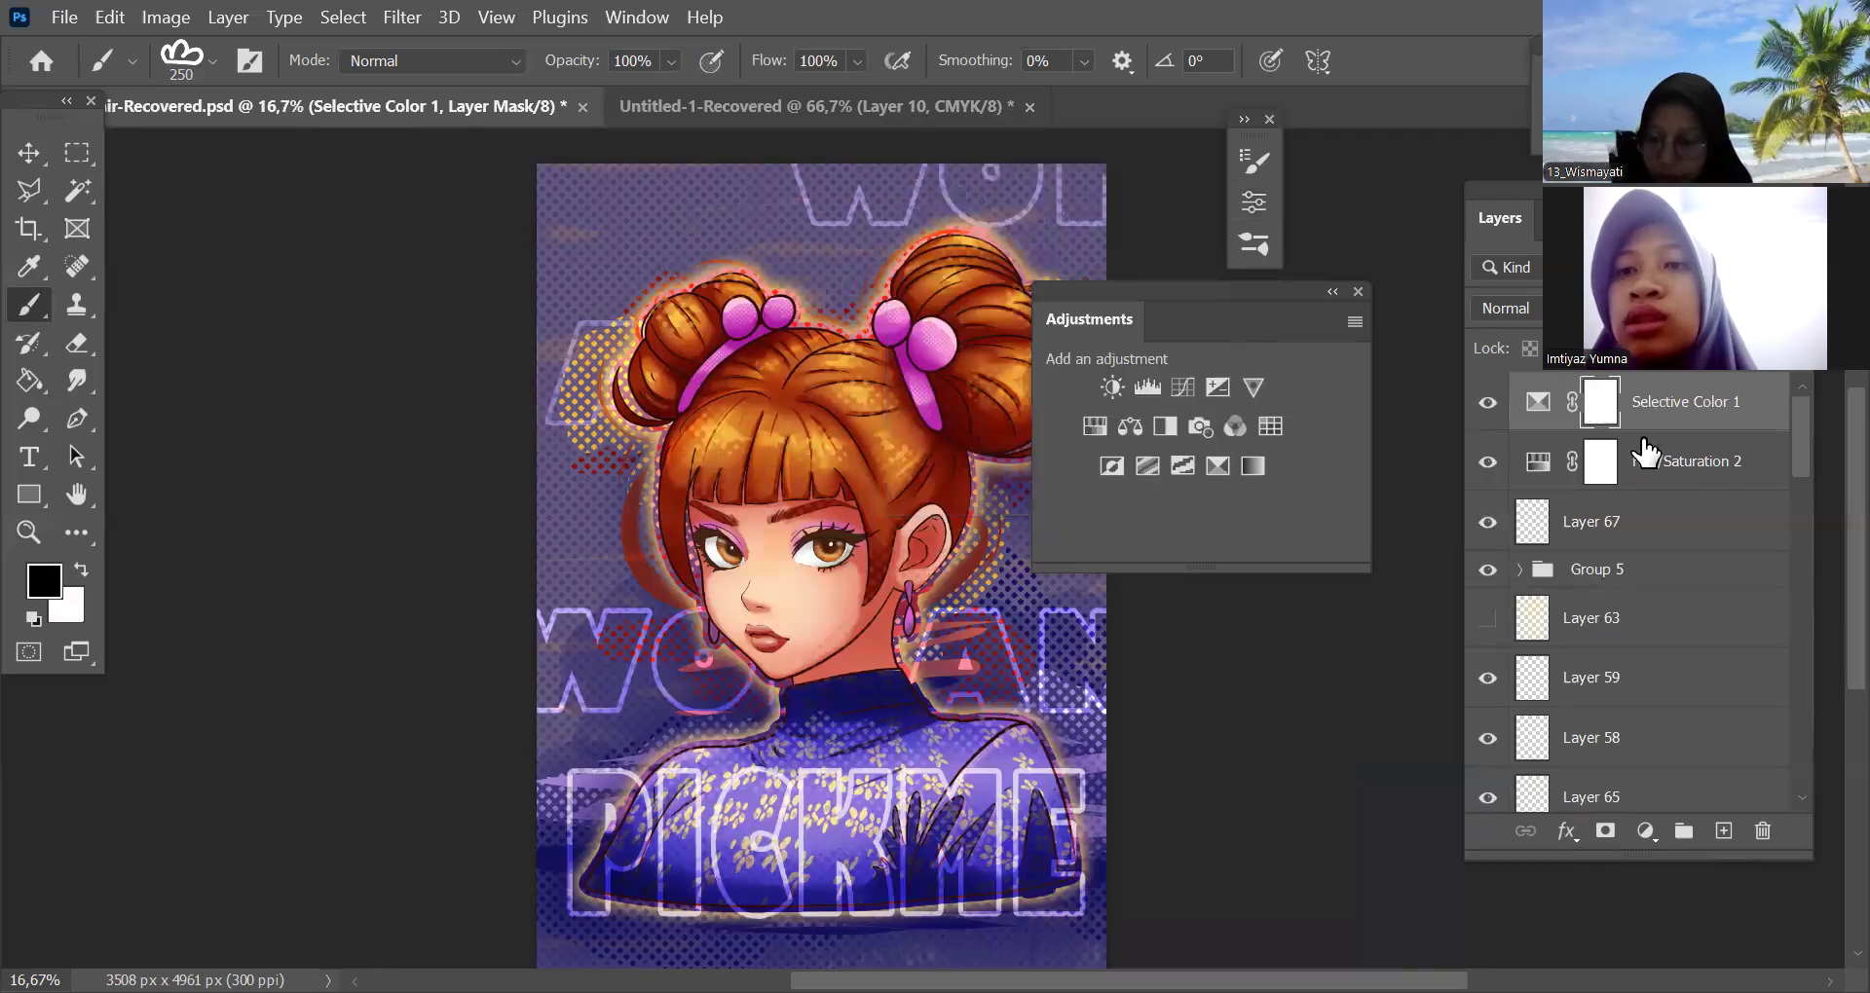
Delete the Selective Color 1 and Hue/Saturation 2 adjustment layers from the portrait illustration
shift+click(1692, 477)
click(1759, 840)
click(926, 417)
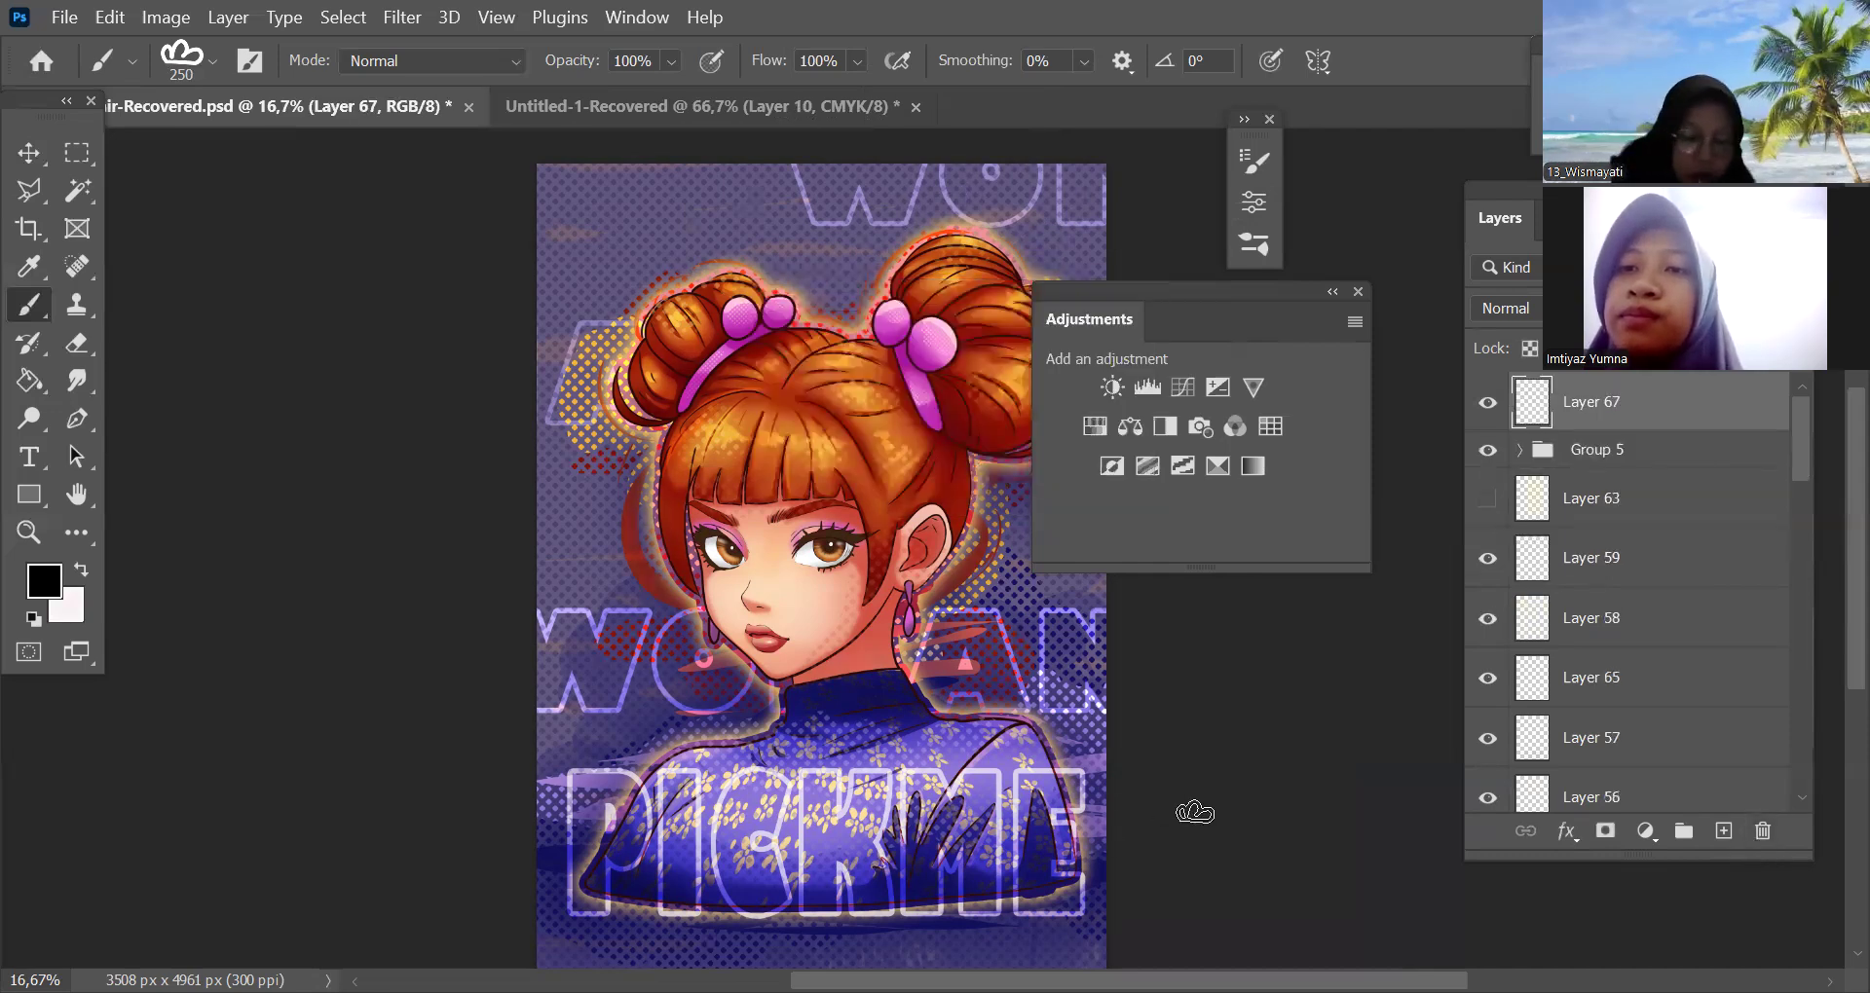
click(637, 16)
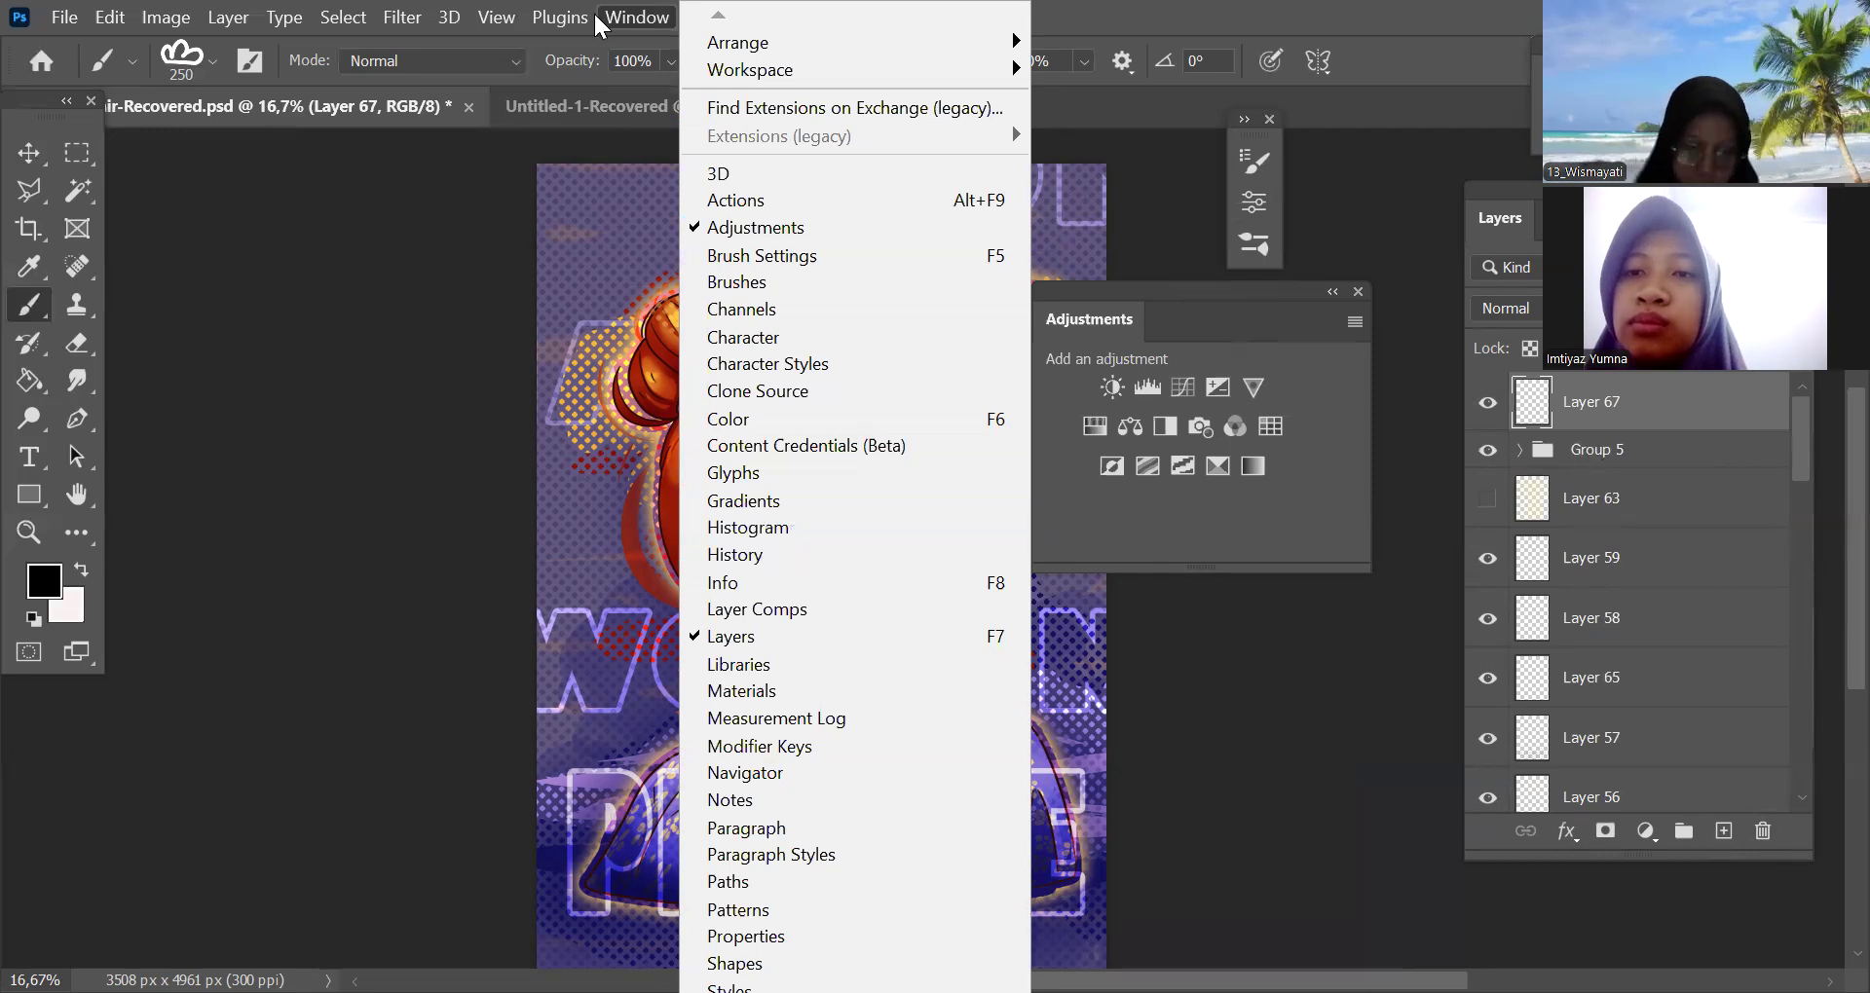
mouse_move(497, 16)
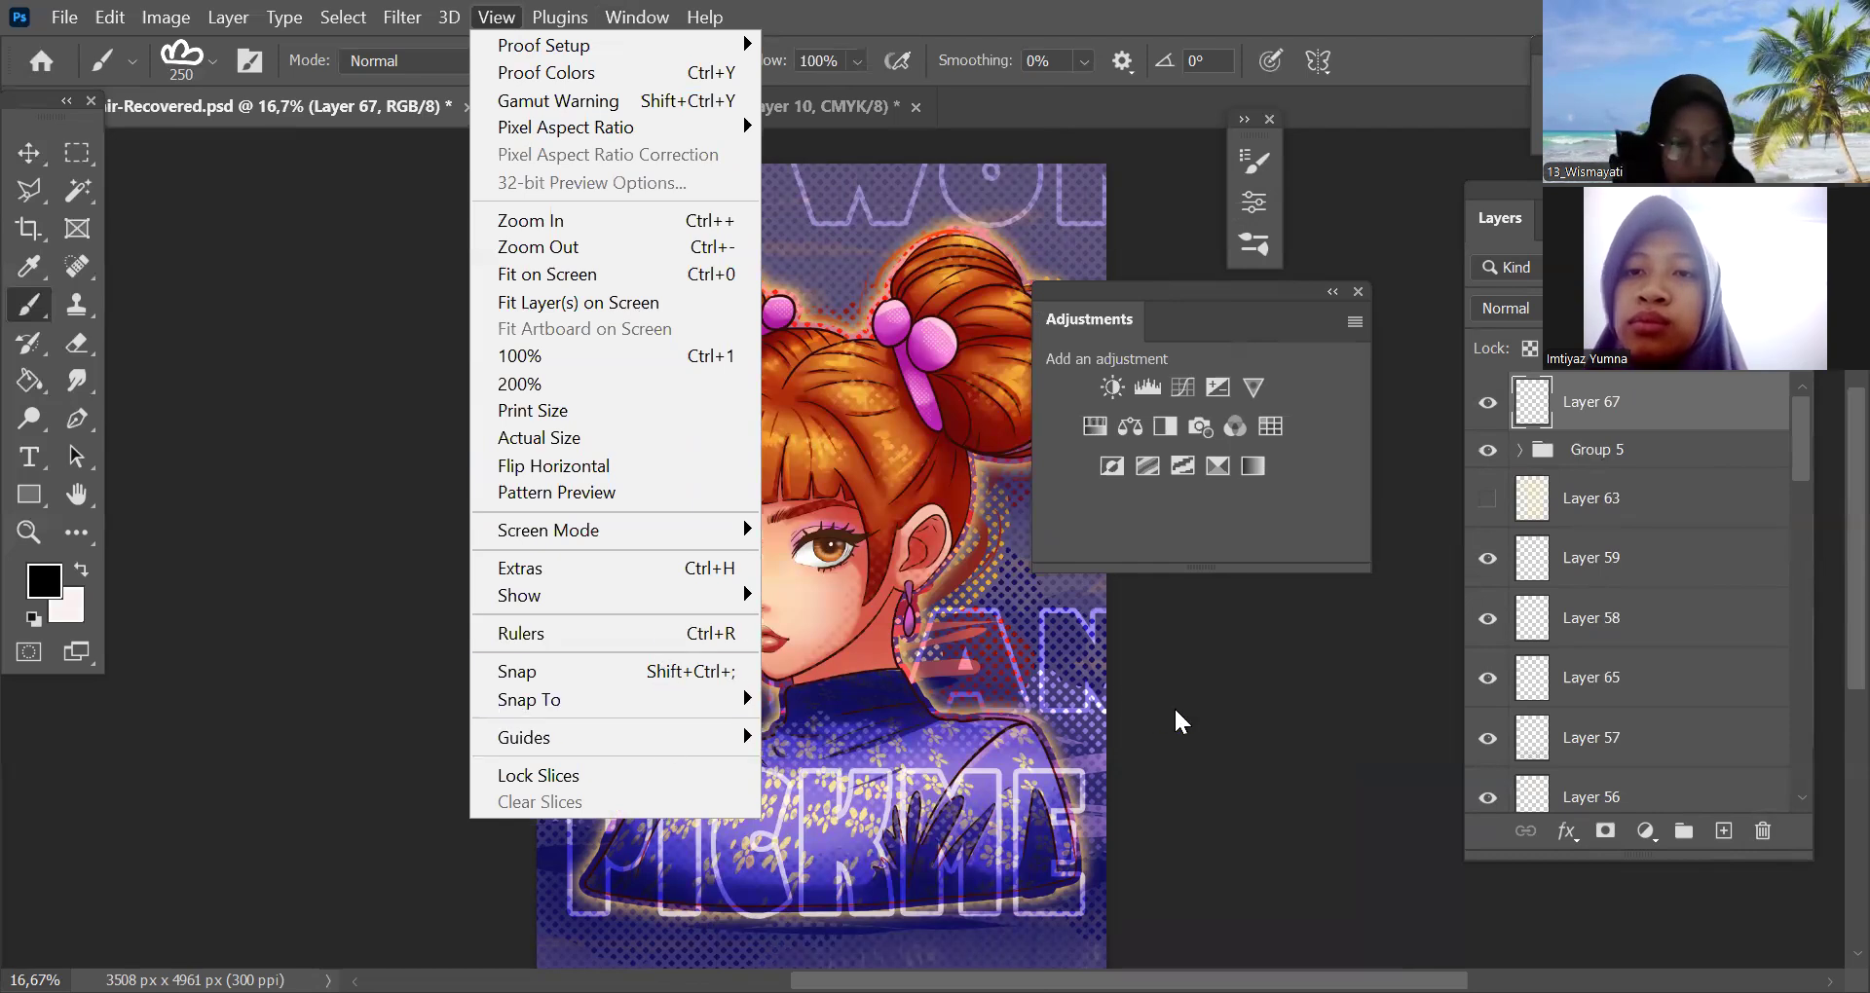
click(1221, 721)
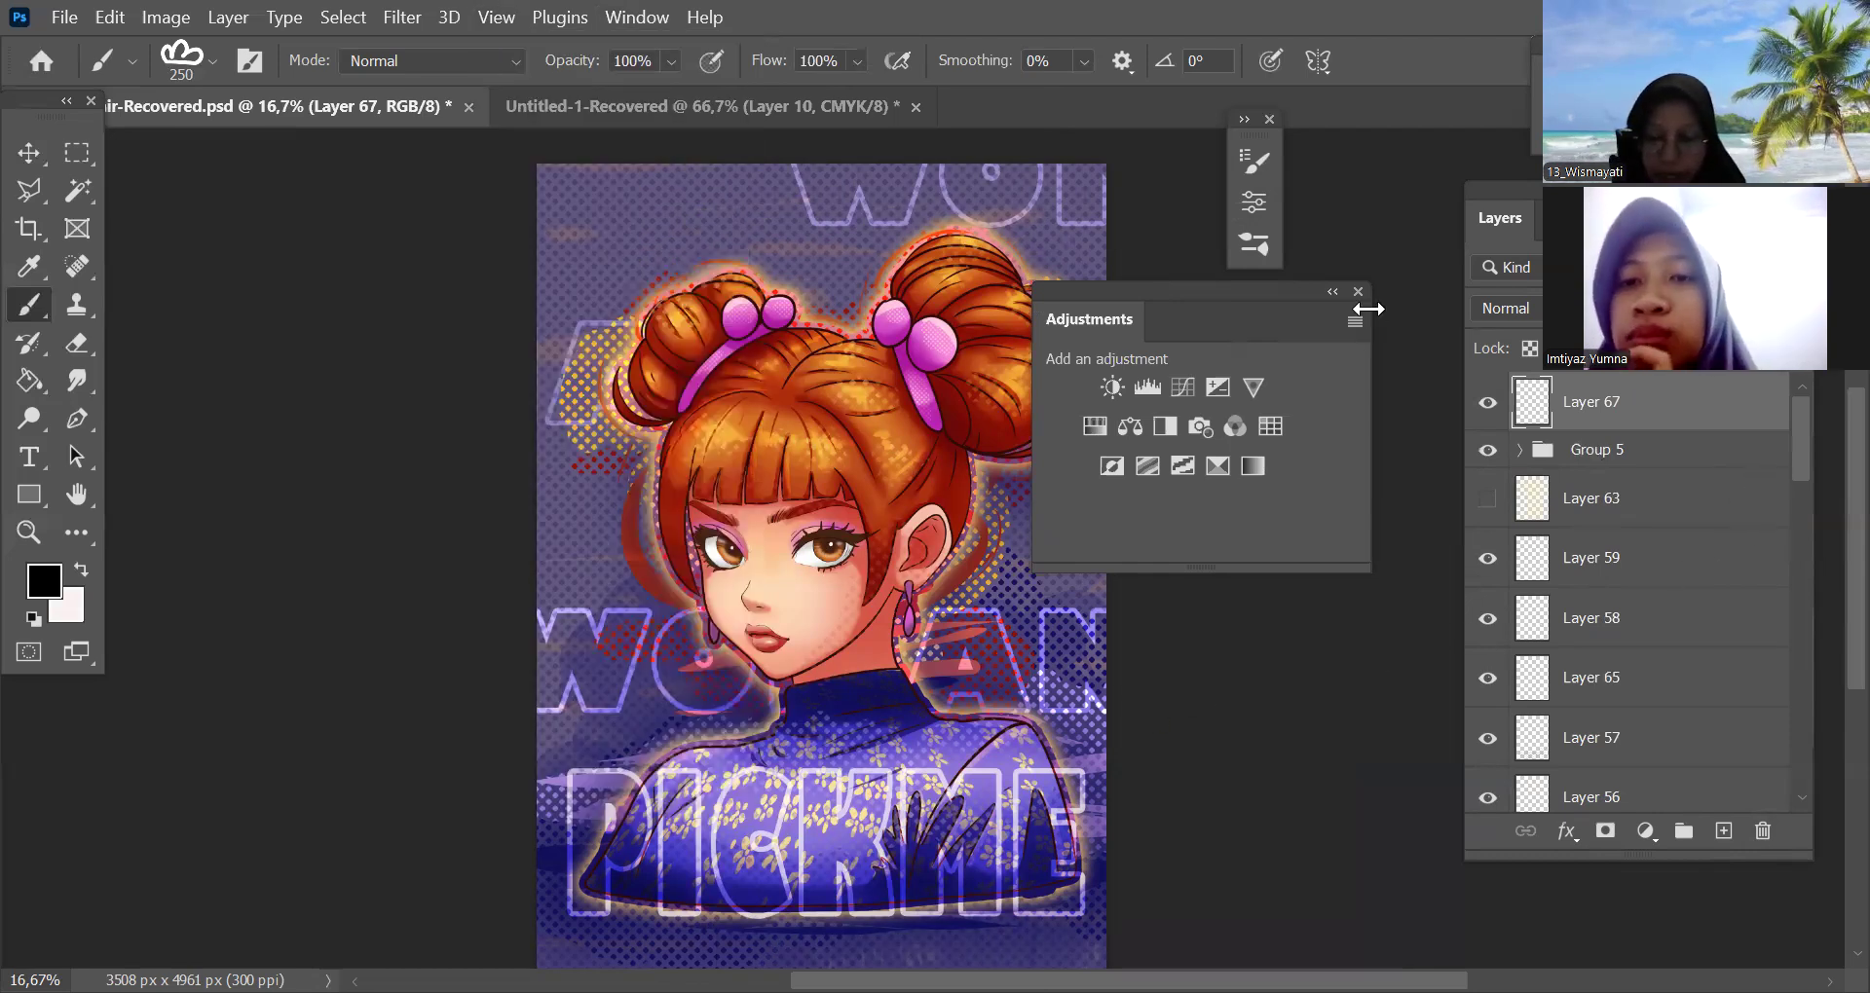
Switch to the Untitled-1 practice canvas, add a new layer above Layer 10 and show the rulers
key(ctrl+Tab)
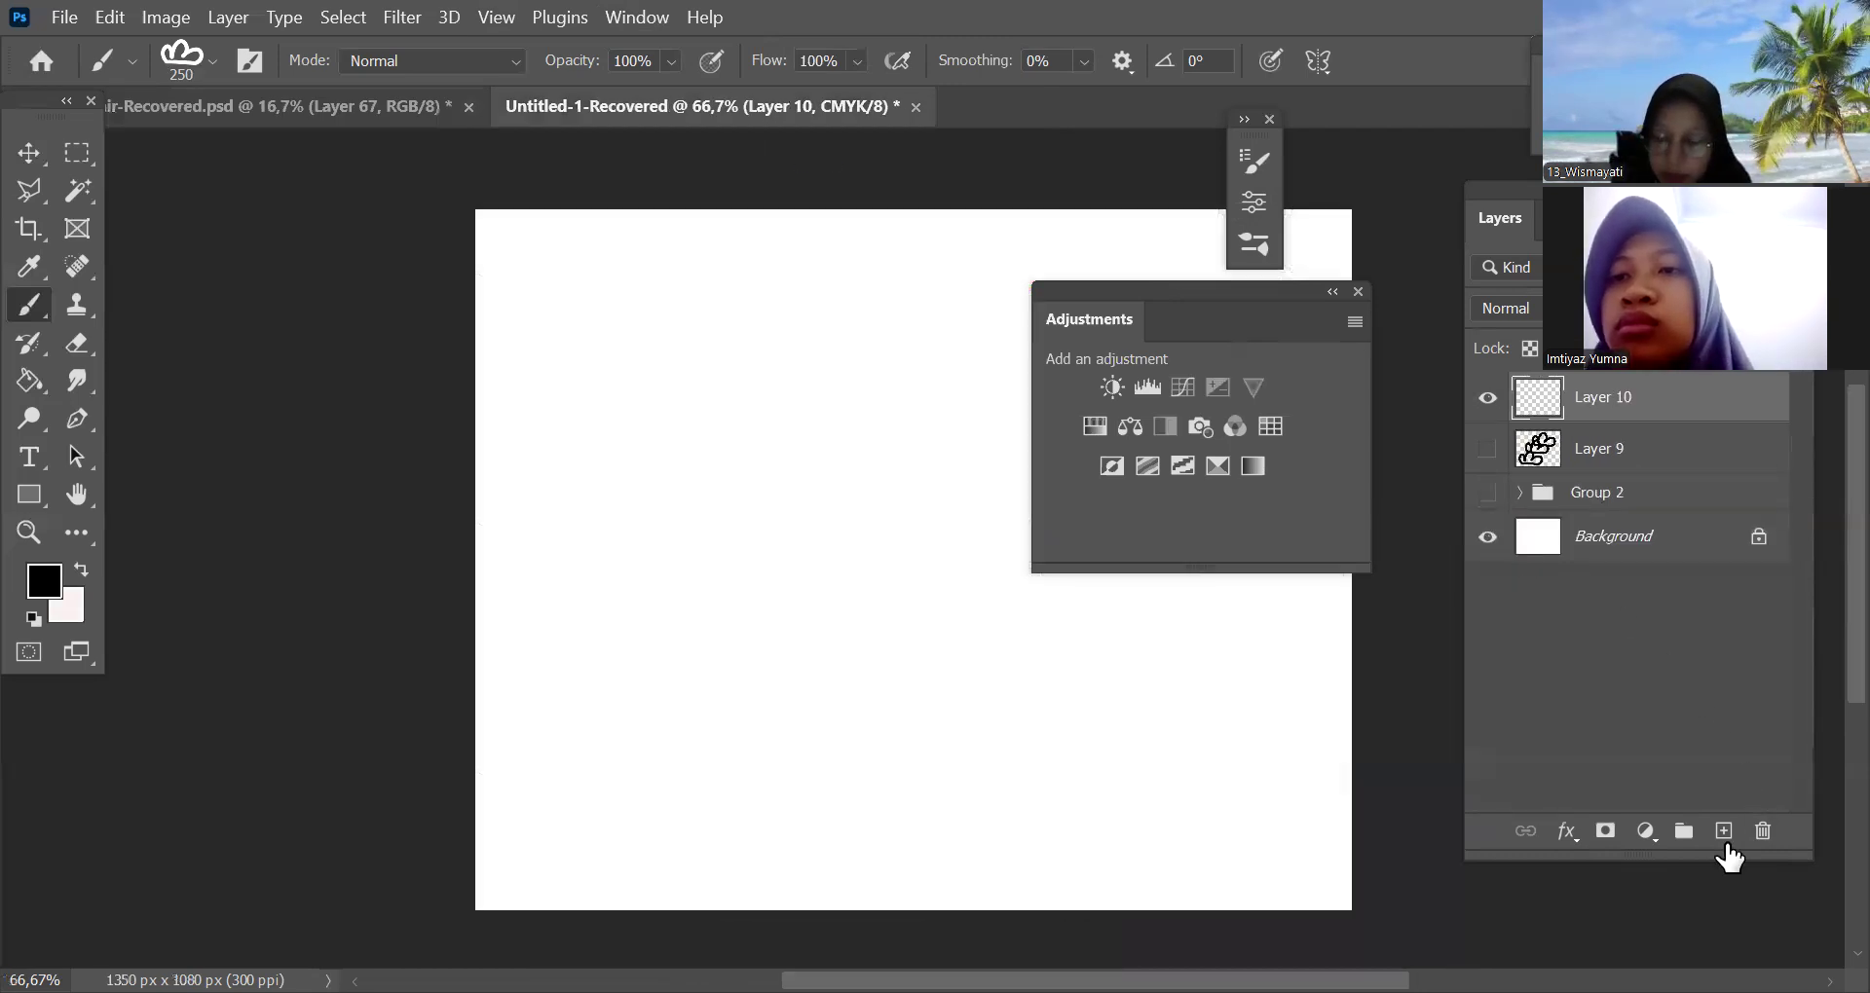
click(1724, 831)
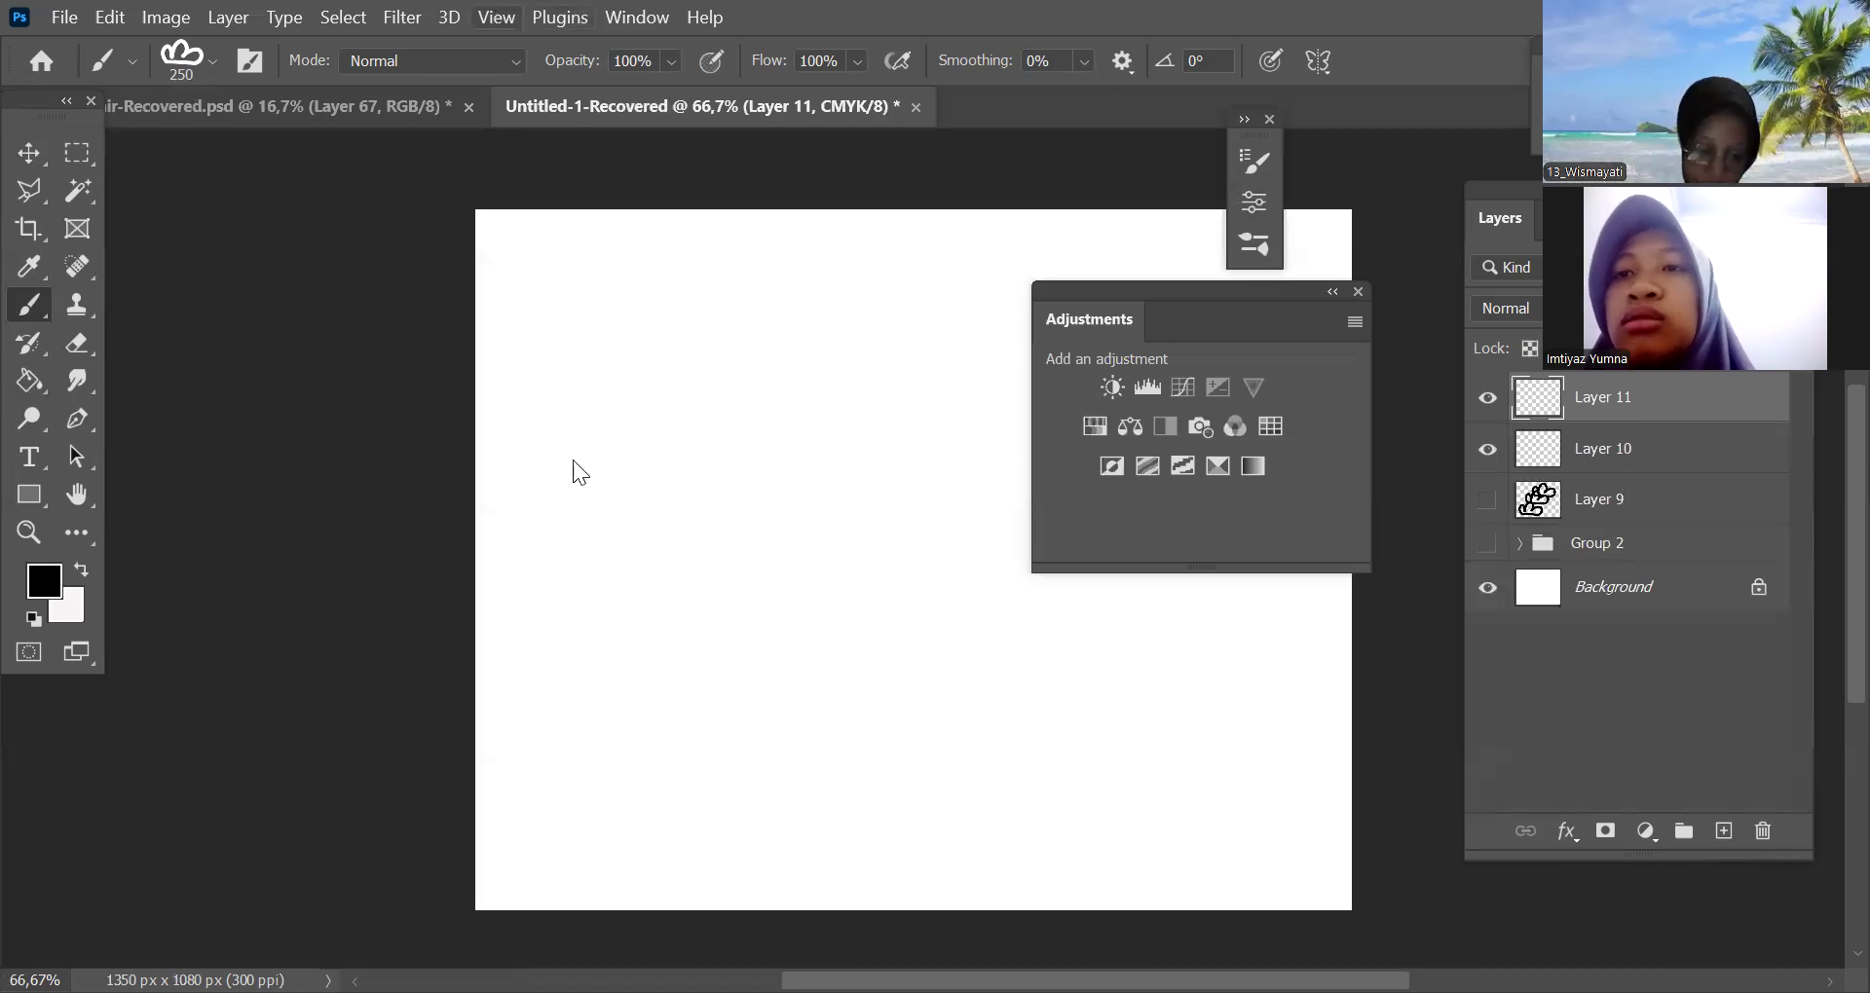
key(alt+v)
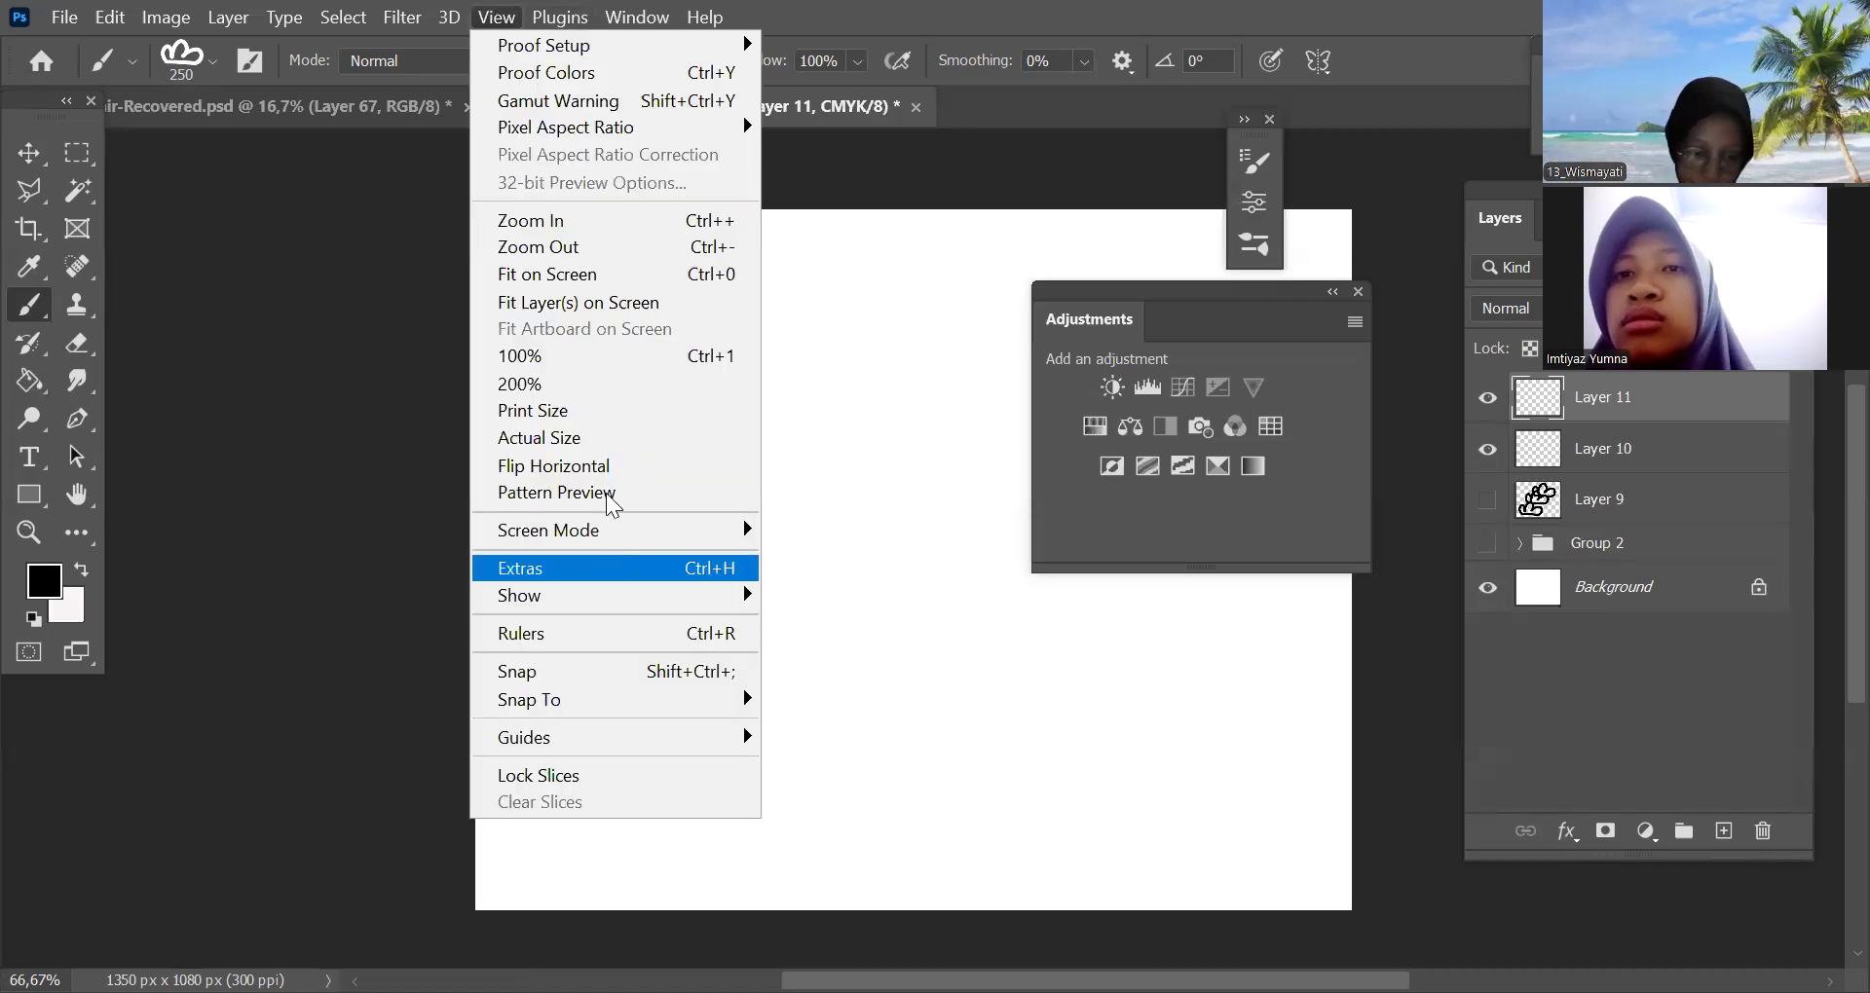
click(644, 635)
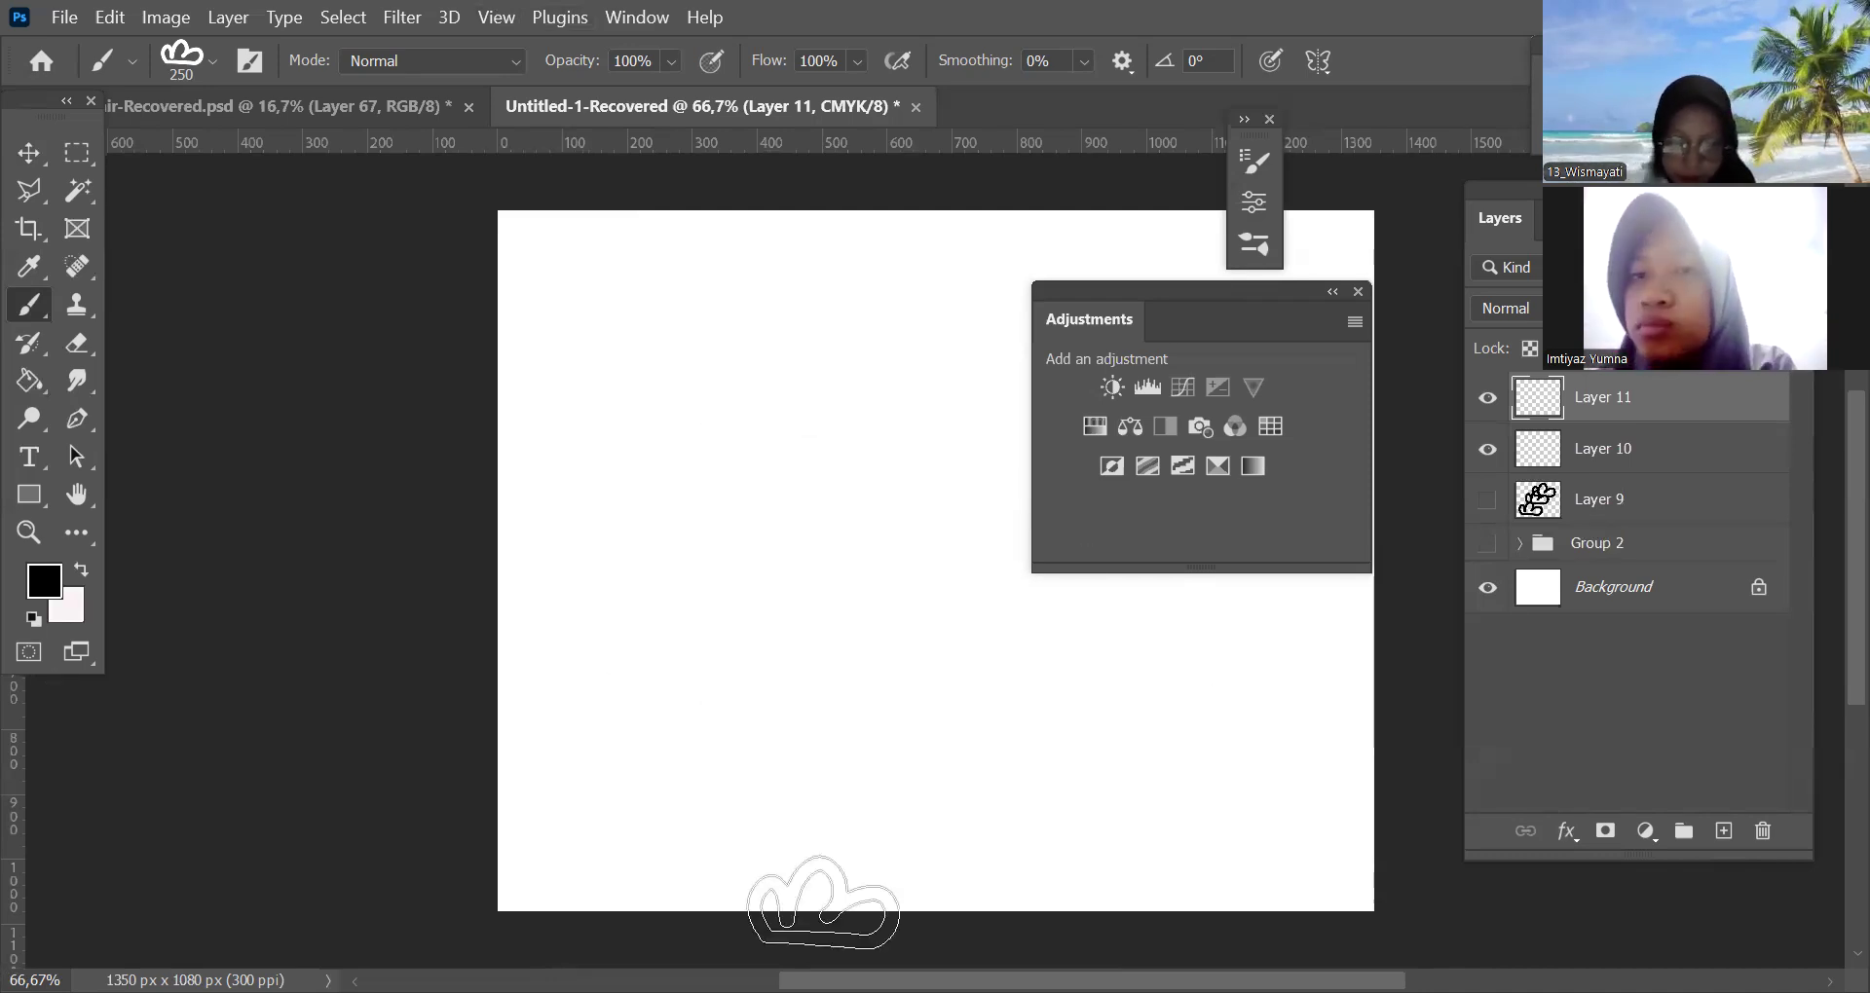
Place two vertical and two horizontal margin guides on the practice canvas and make a rectangular marquee selection between them
key(ctrl+semicolon)
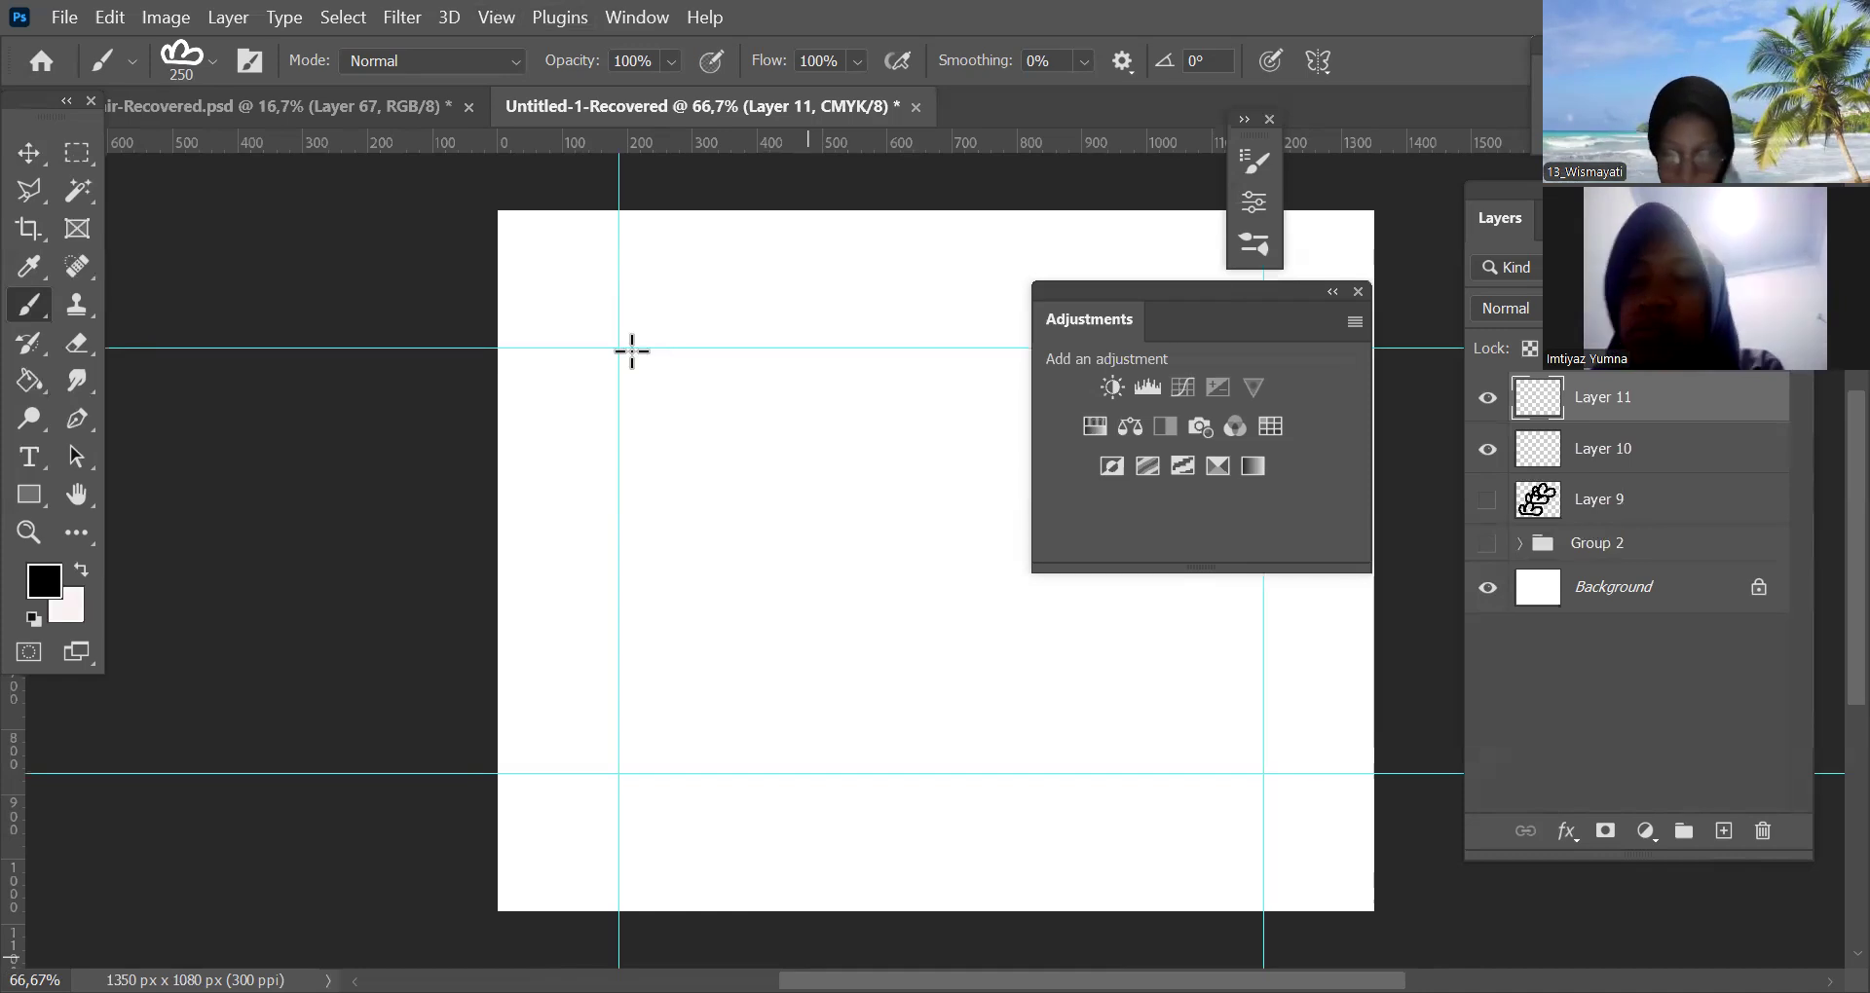
key(m)
drag(620, 348, 1264, 774)
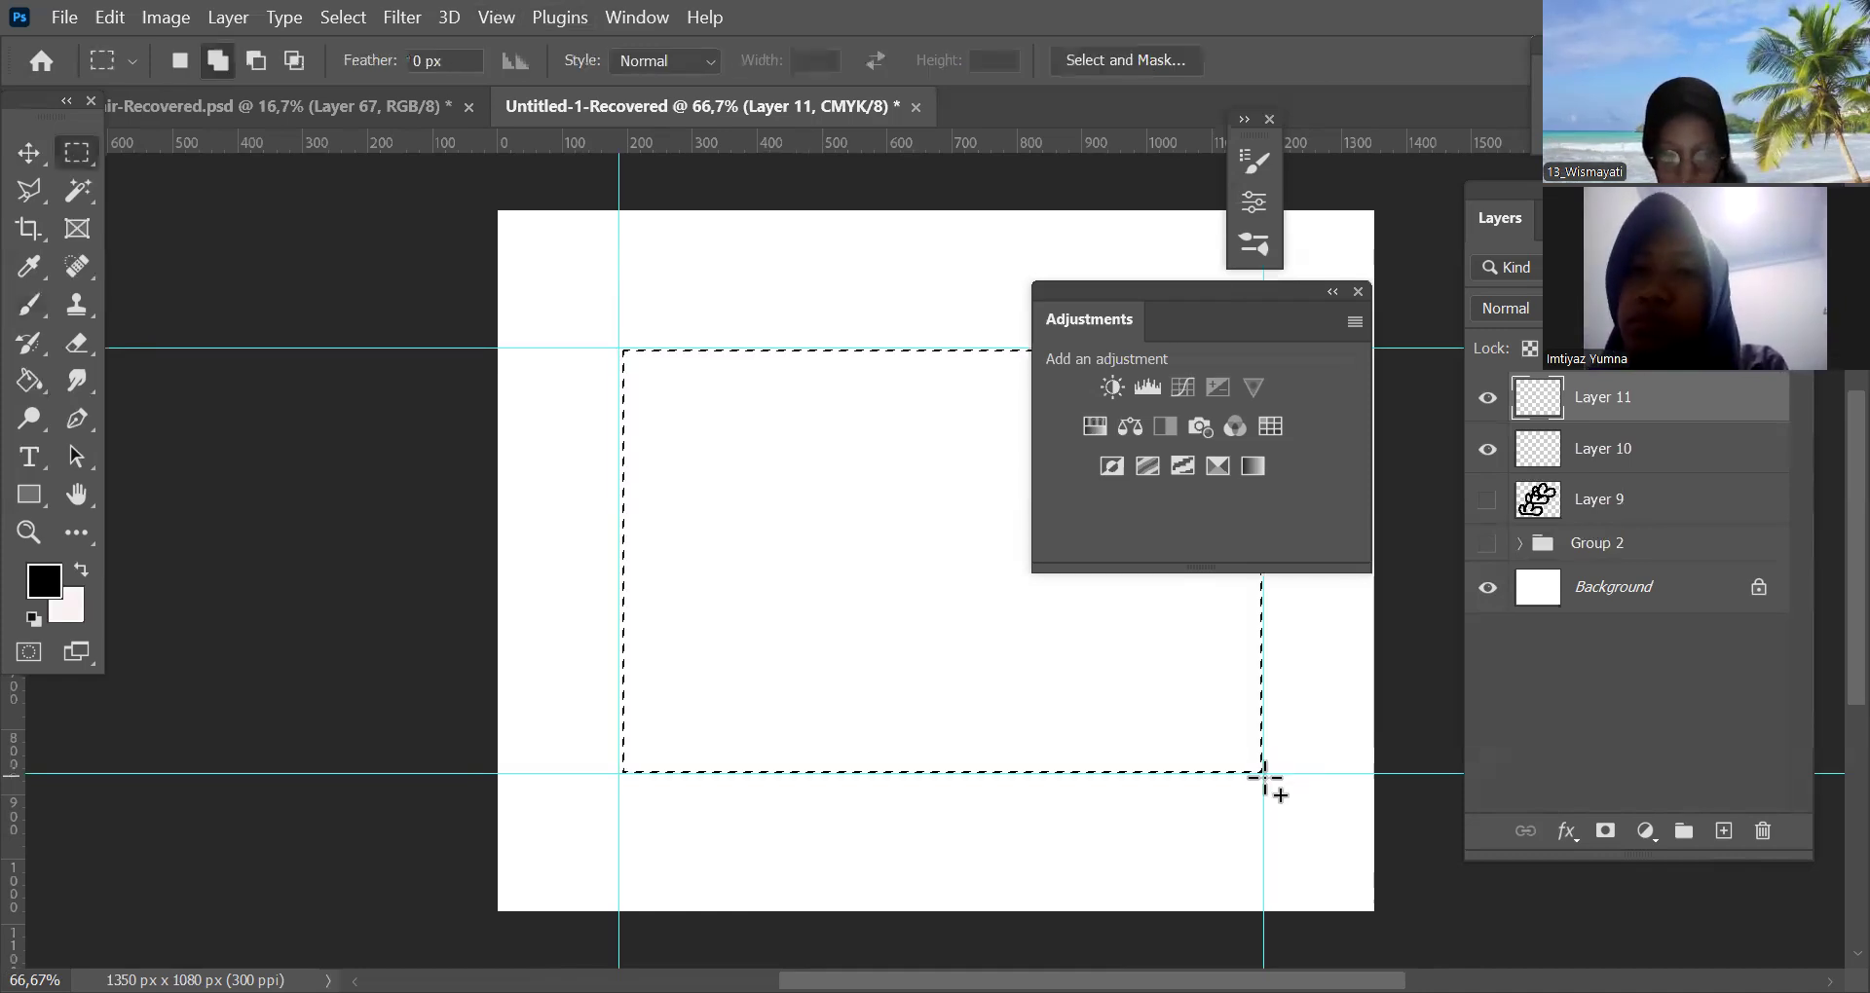
Deselect the rectangle and undo the placement of the margin guides
key(ctrl+d)
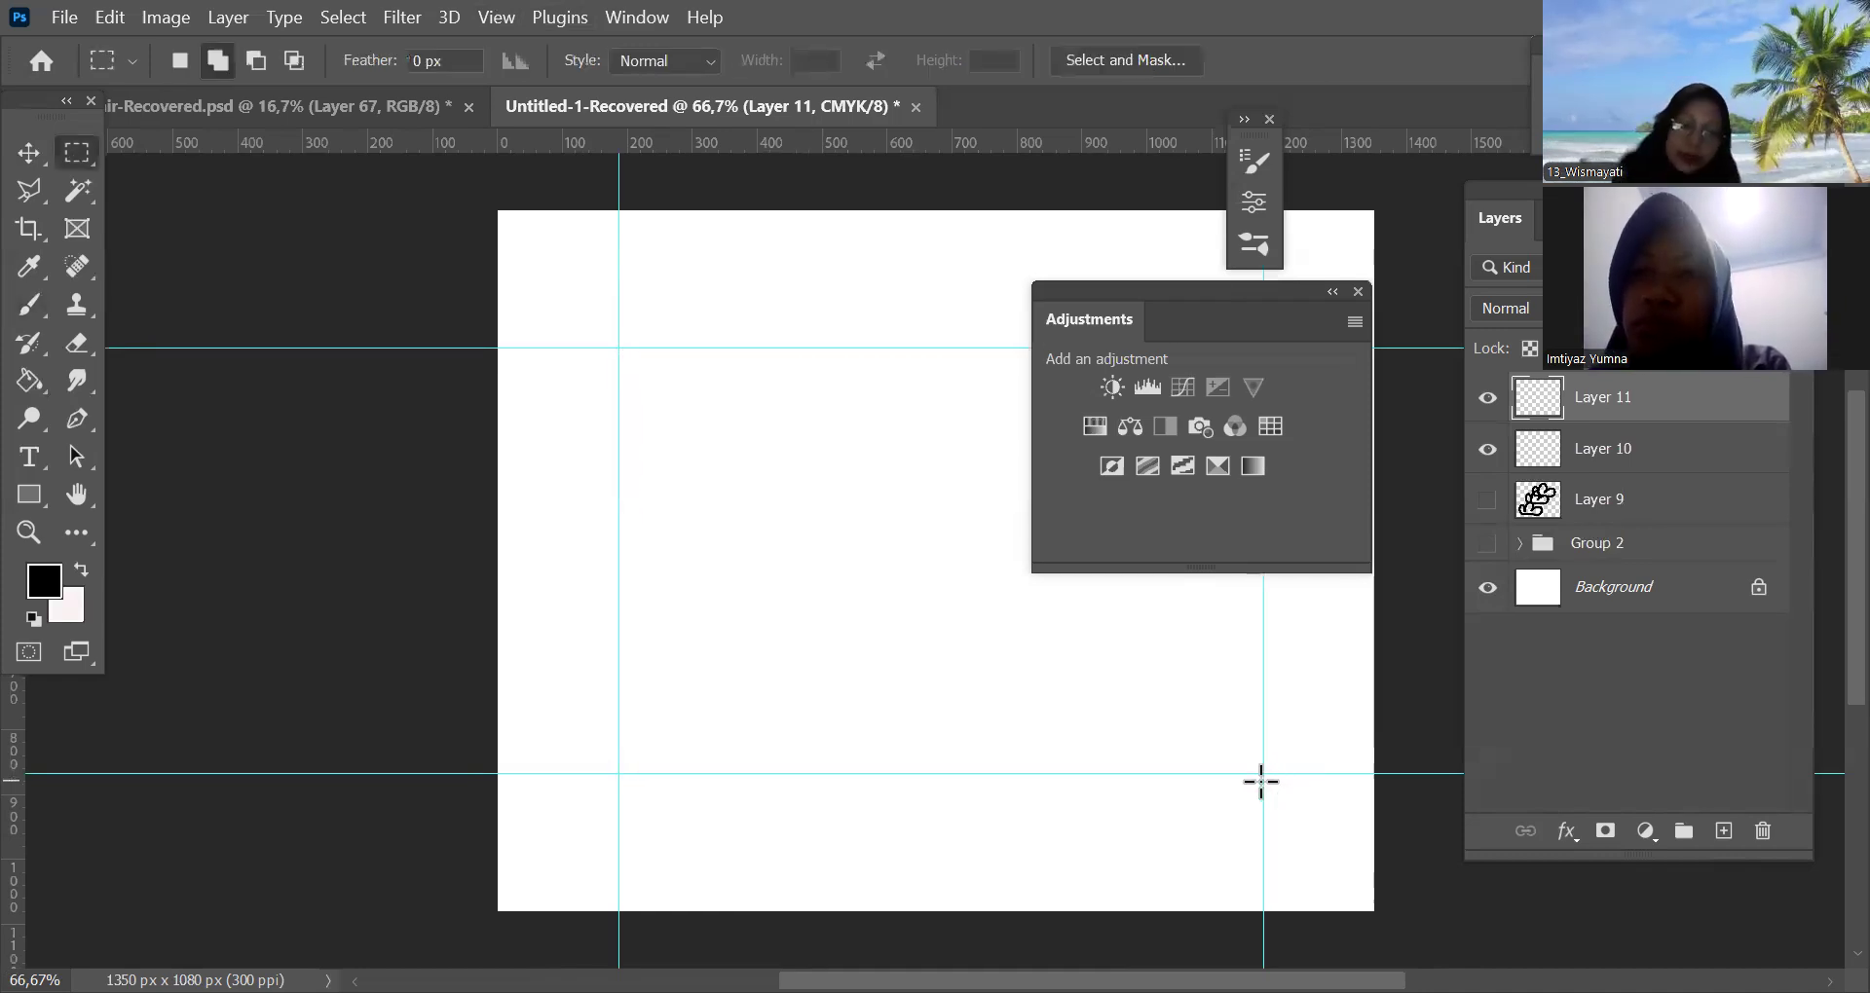
key(ctrl+z)
key(ctrl+z)
key(ctrl+z)
key(ctrl+z)
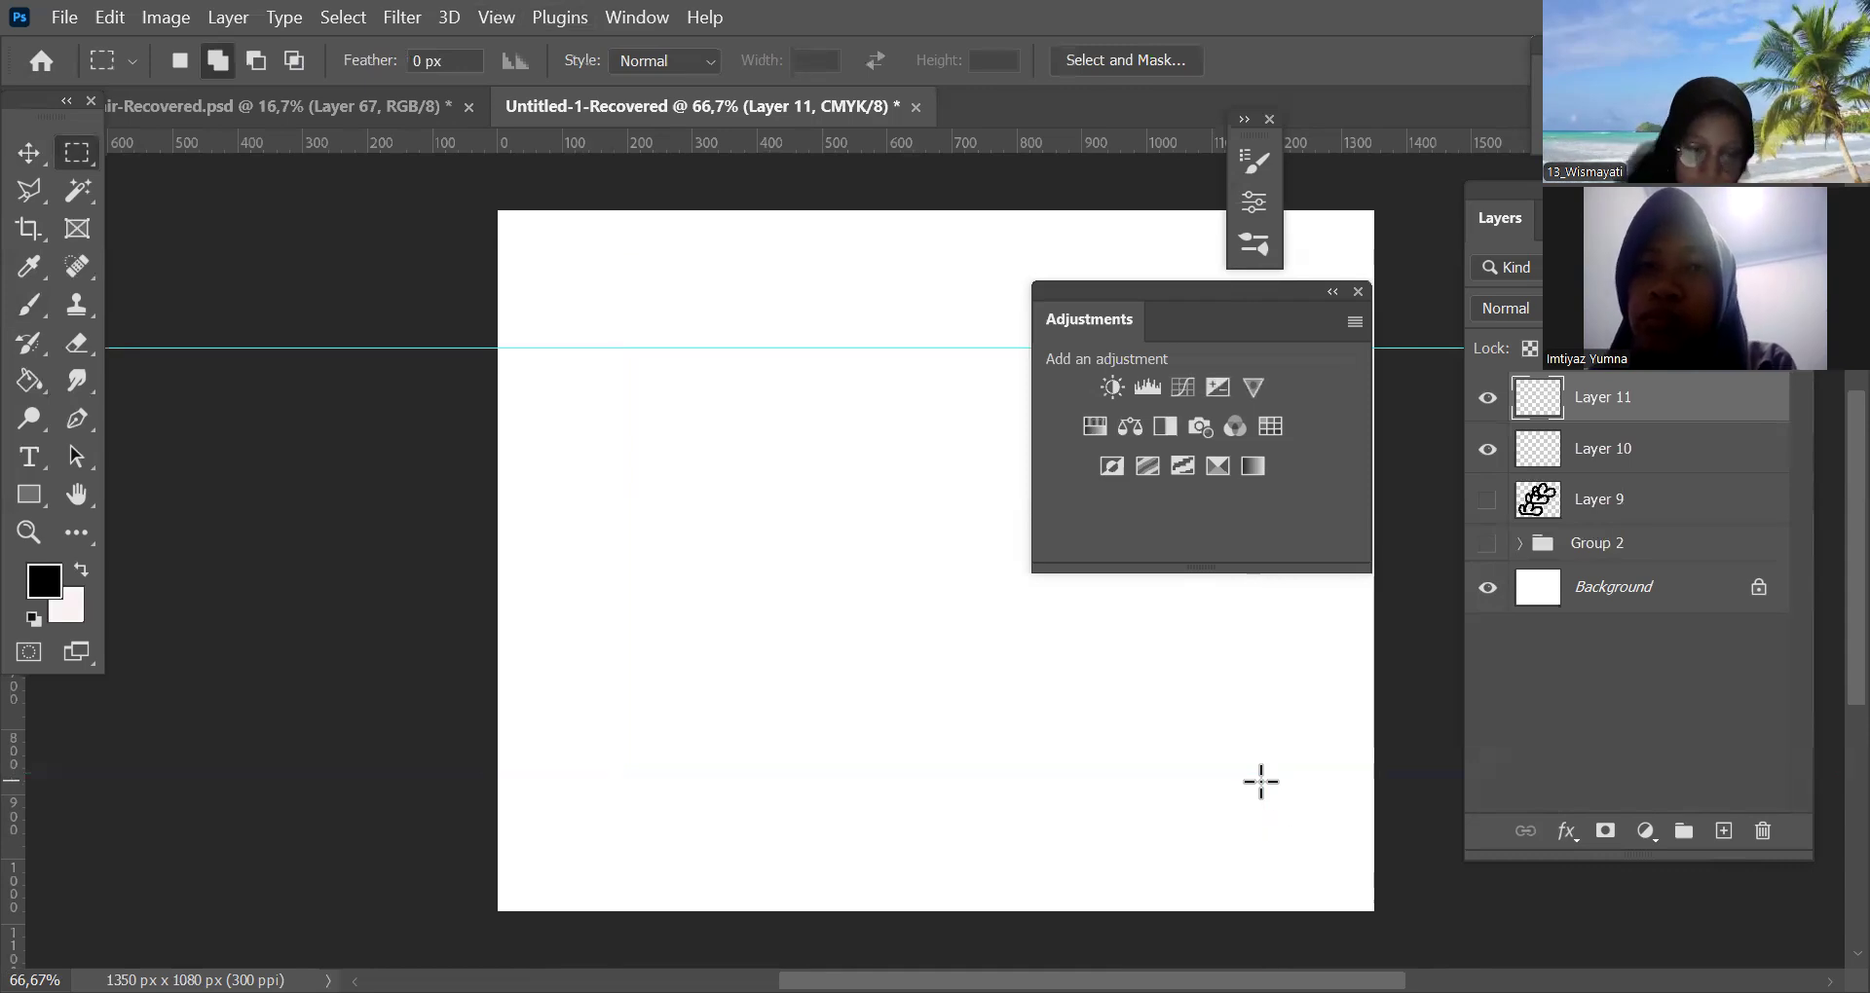
Switch to the portrait illustration document and flip its view horizontally to check the mirrored drawing
click(499, 17)
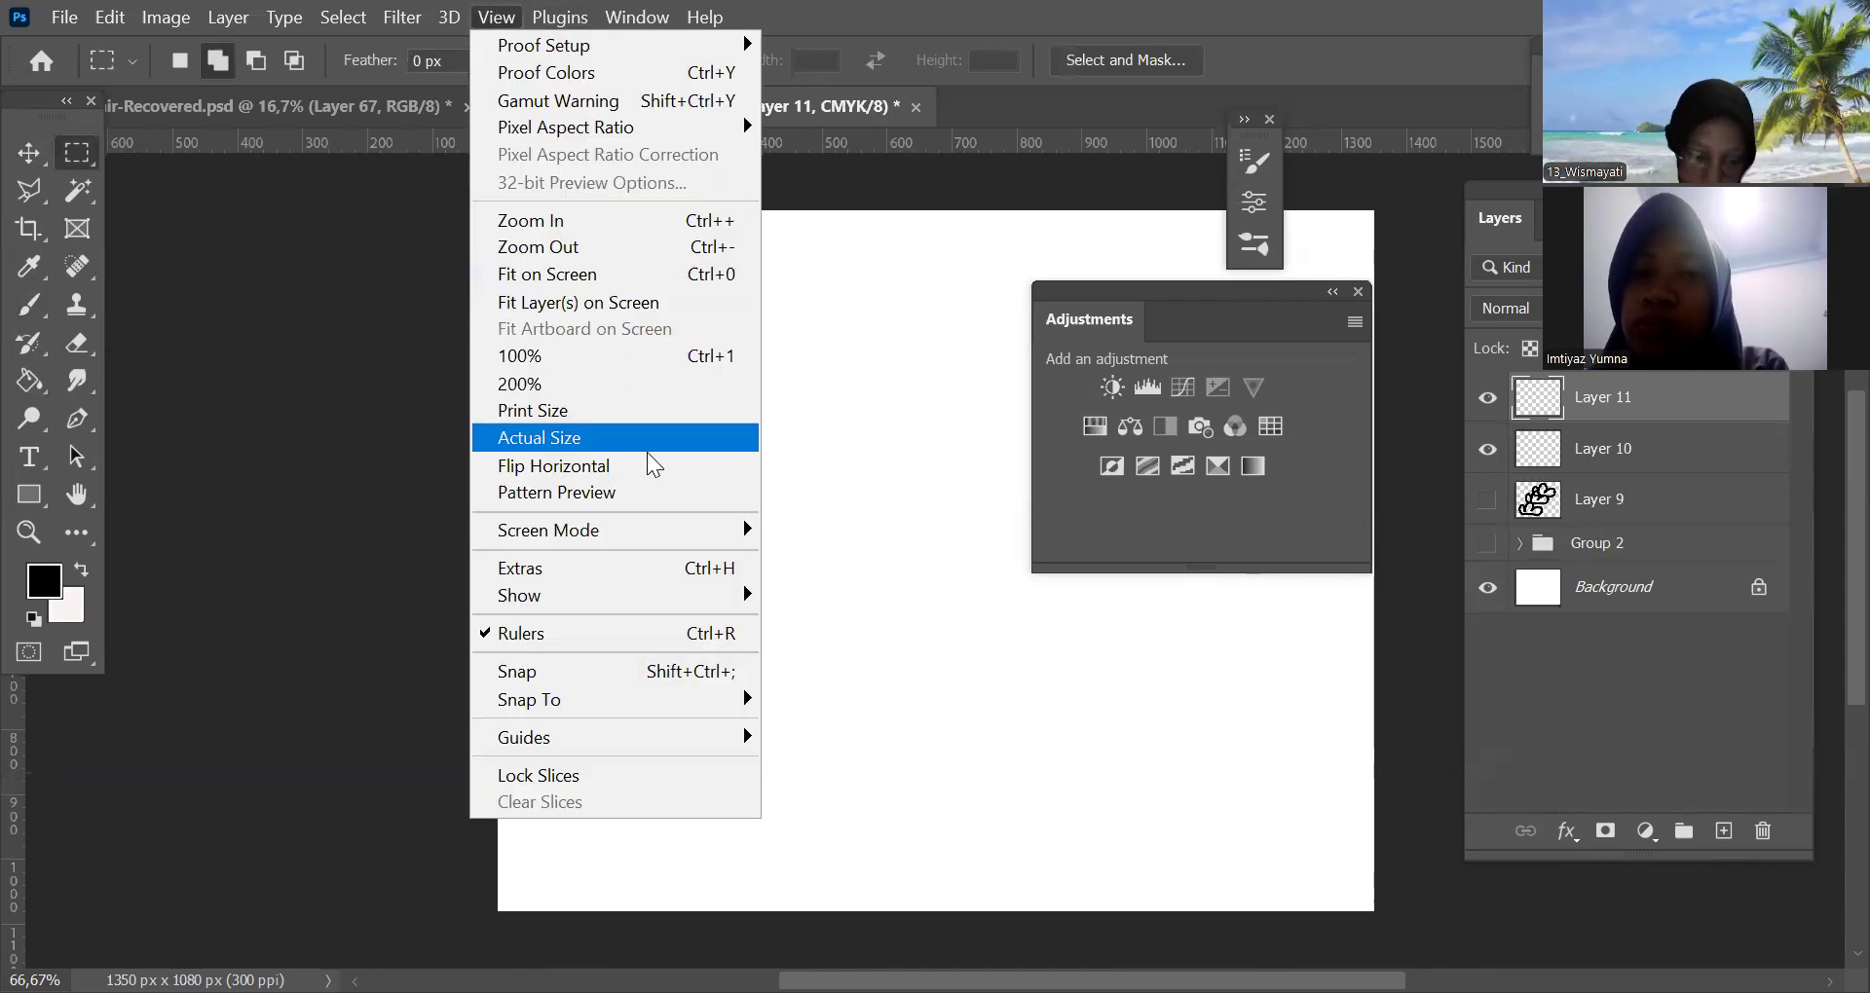
click(409, 109)
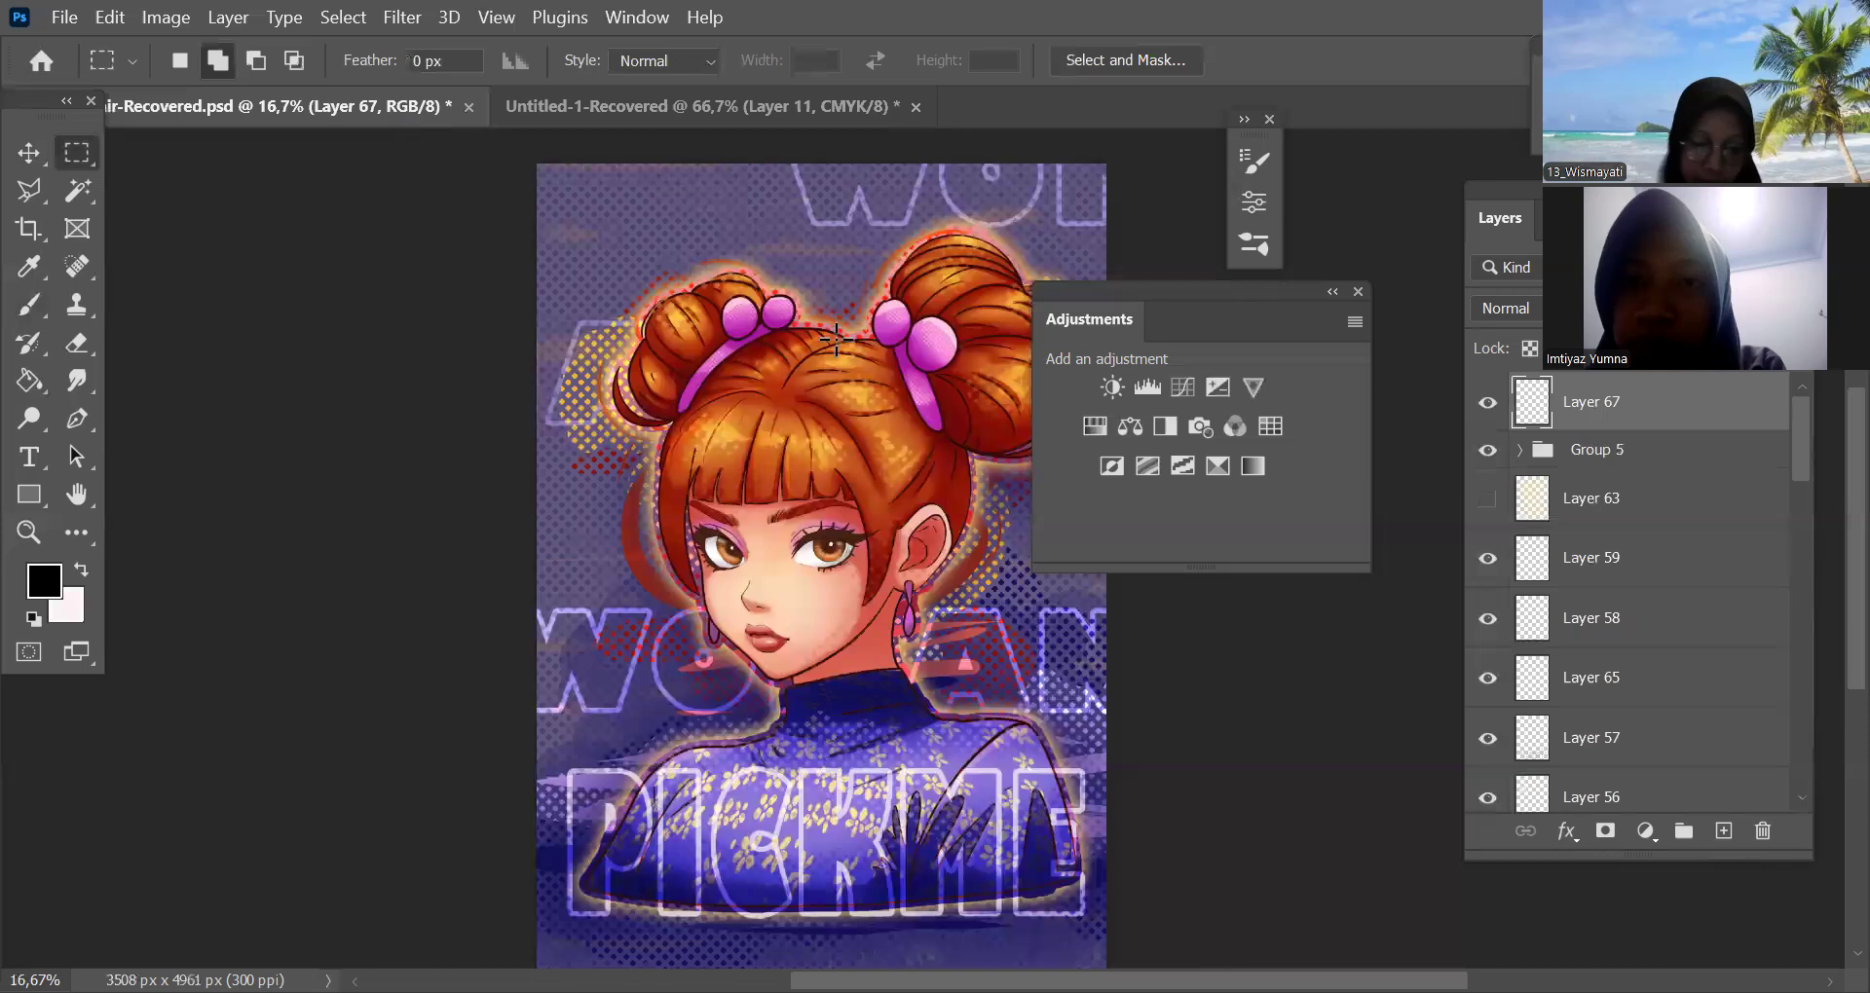
key(ctrl+minus)
key(ctrl+plus)
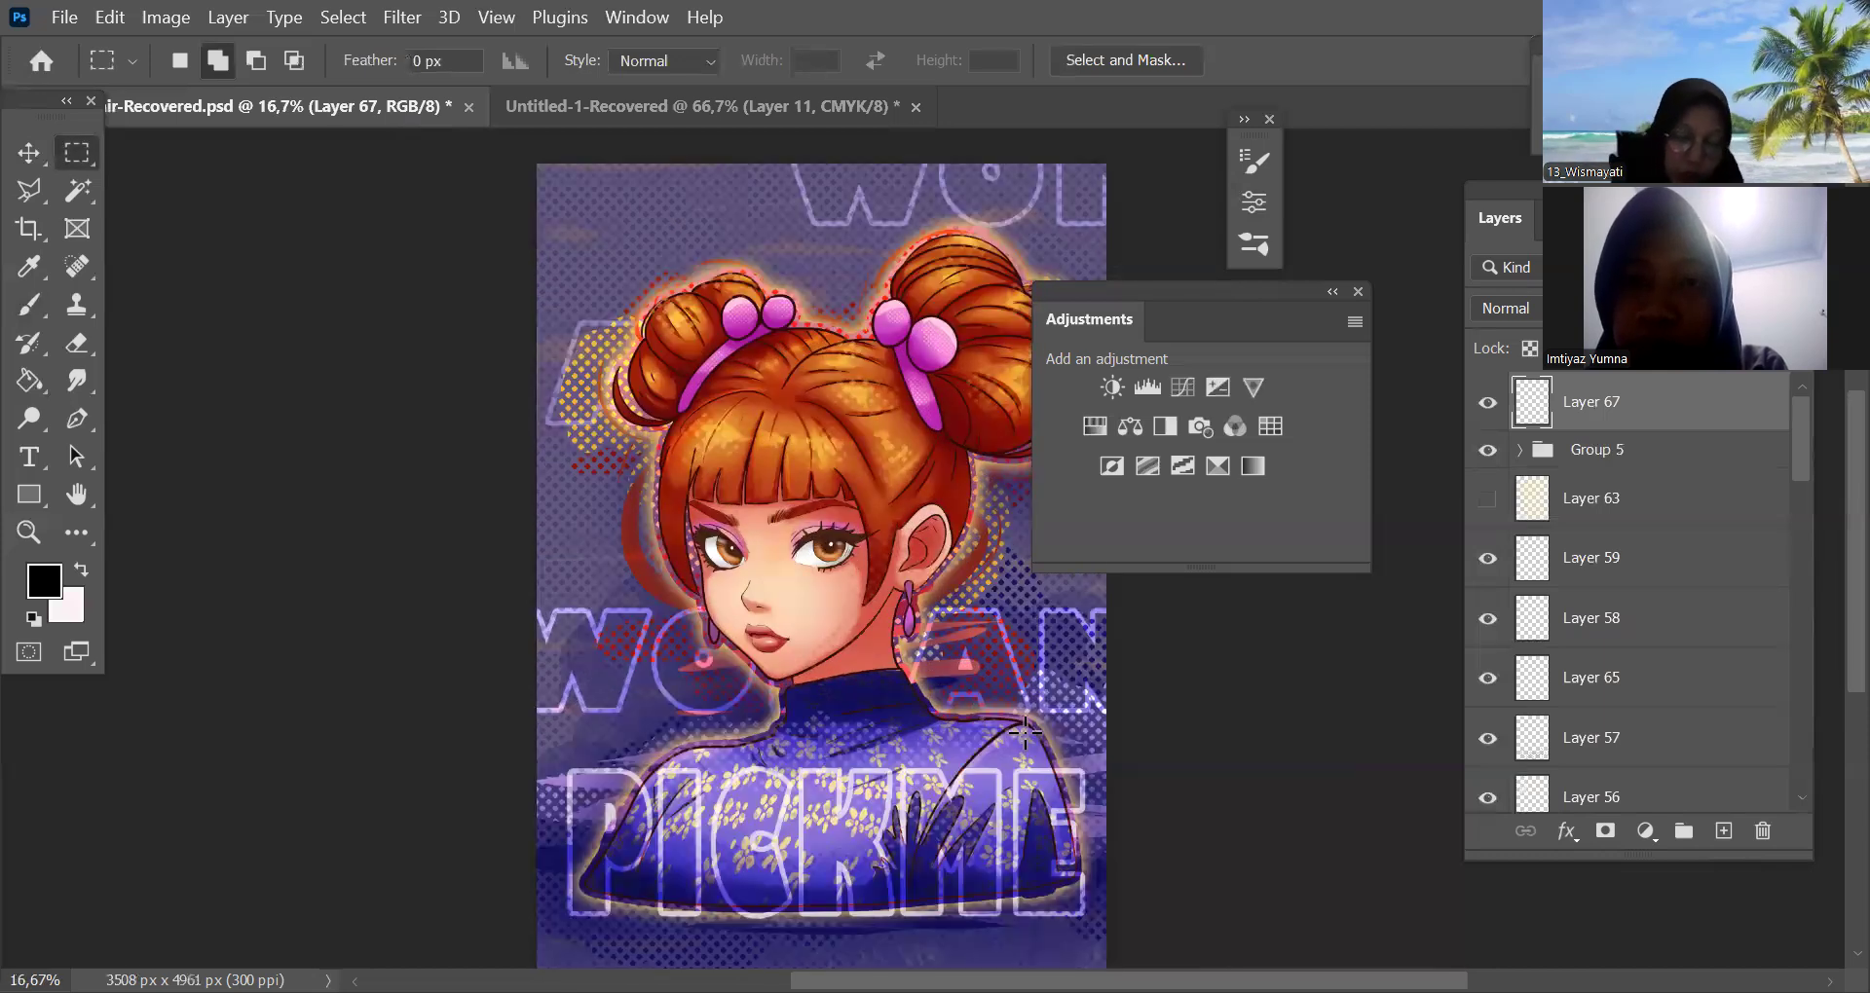
drag(1174, 685, 1081, 660)
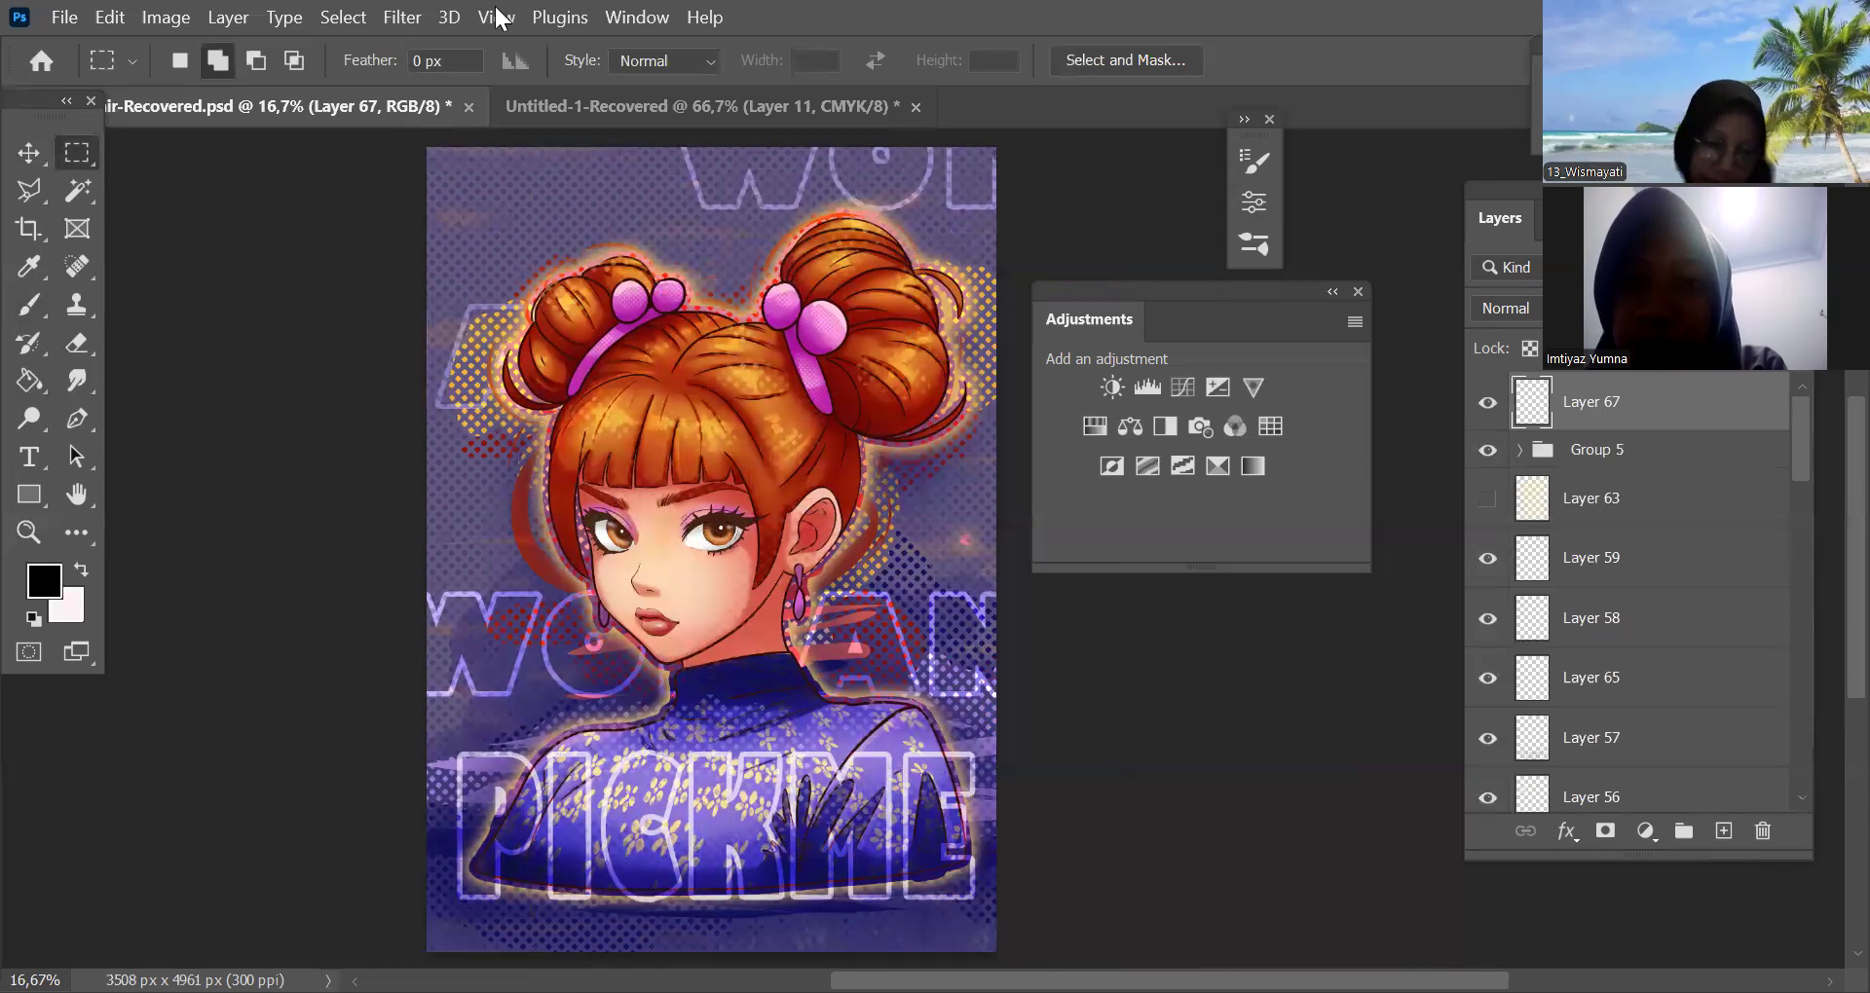
click(348, 16)
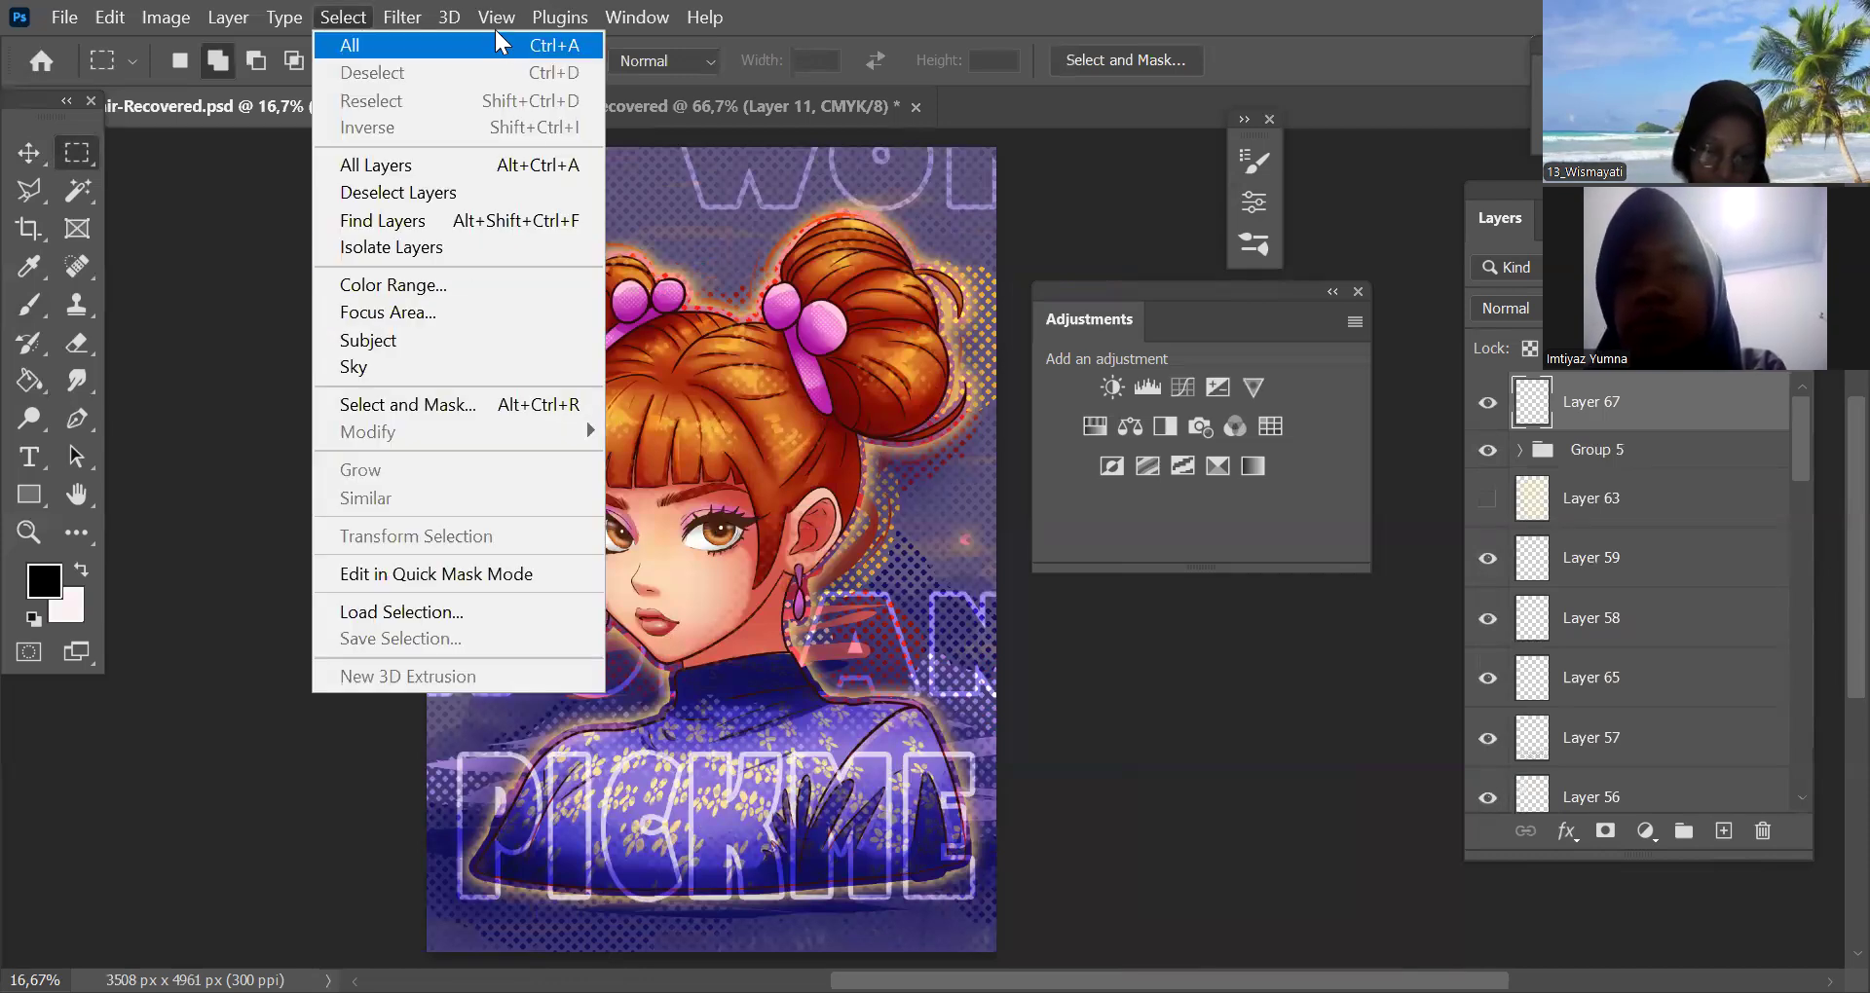
mouse_move(496, 21)
click(553, 466)
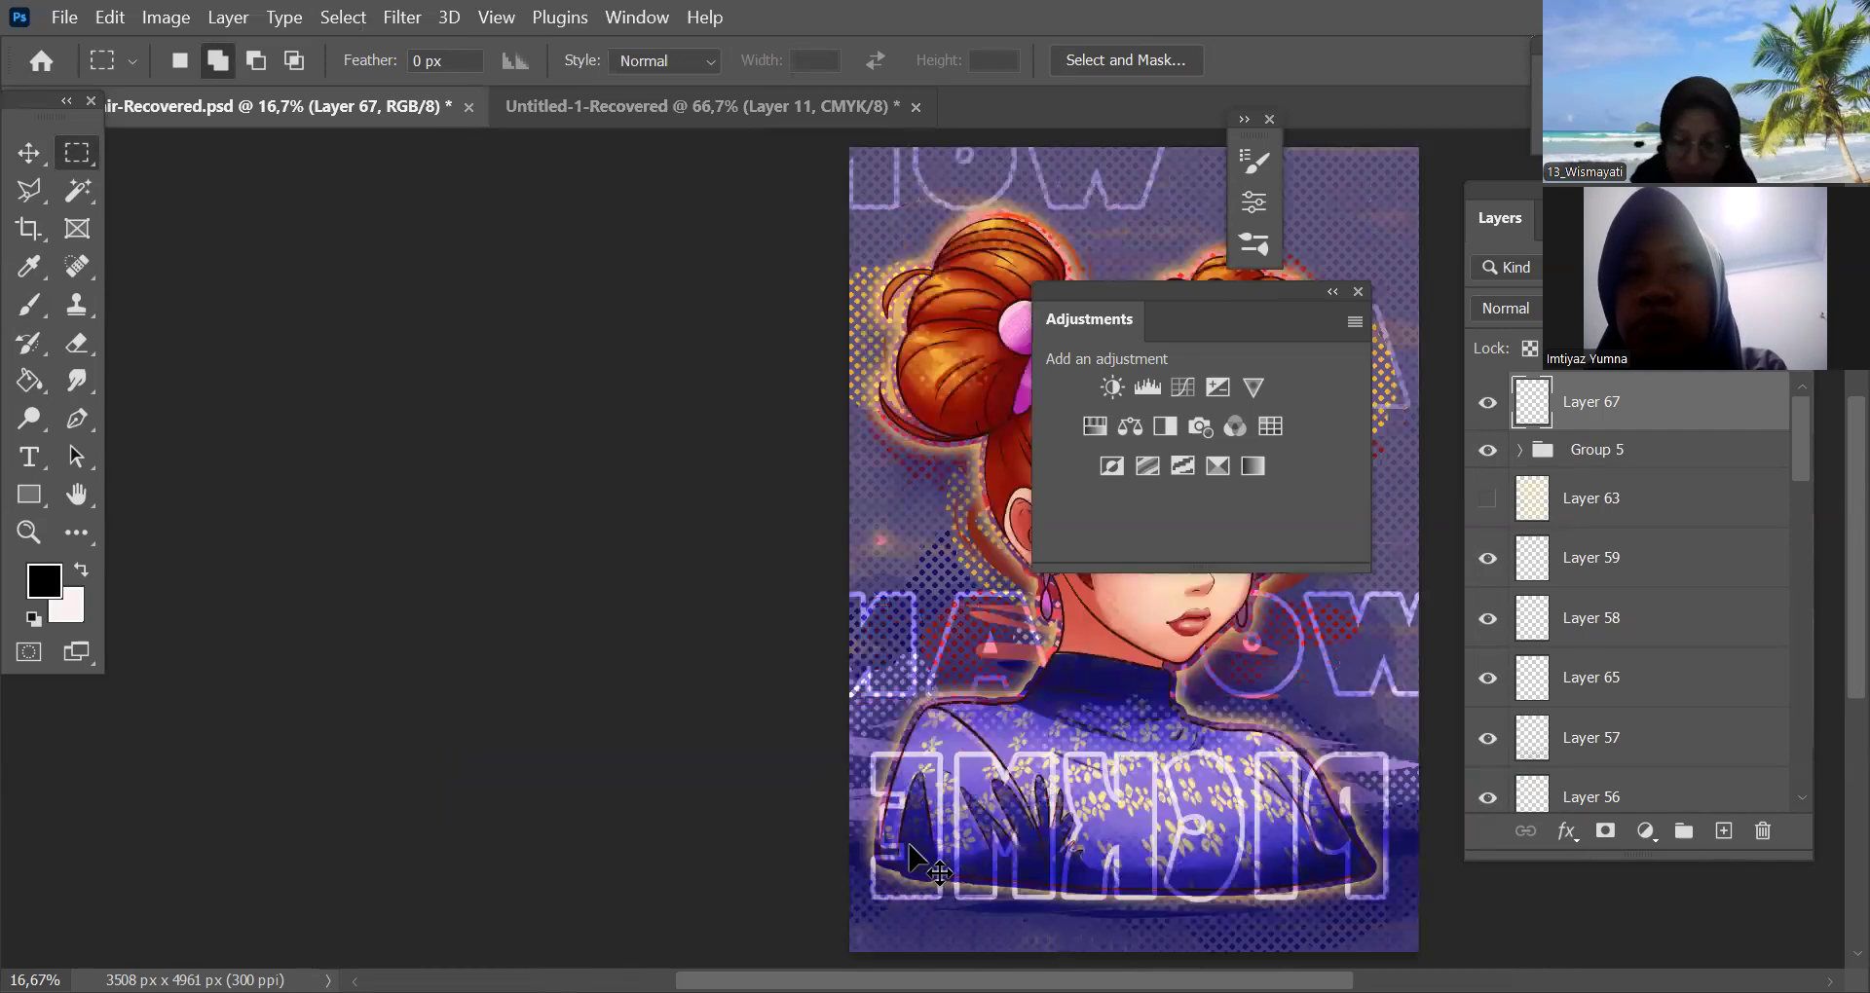
key(ctrl+minus)
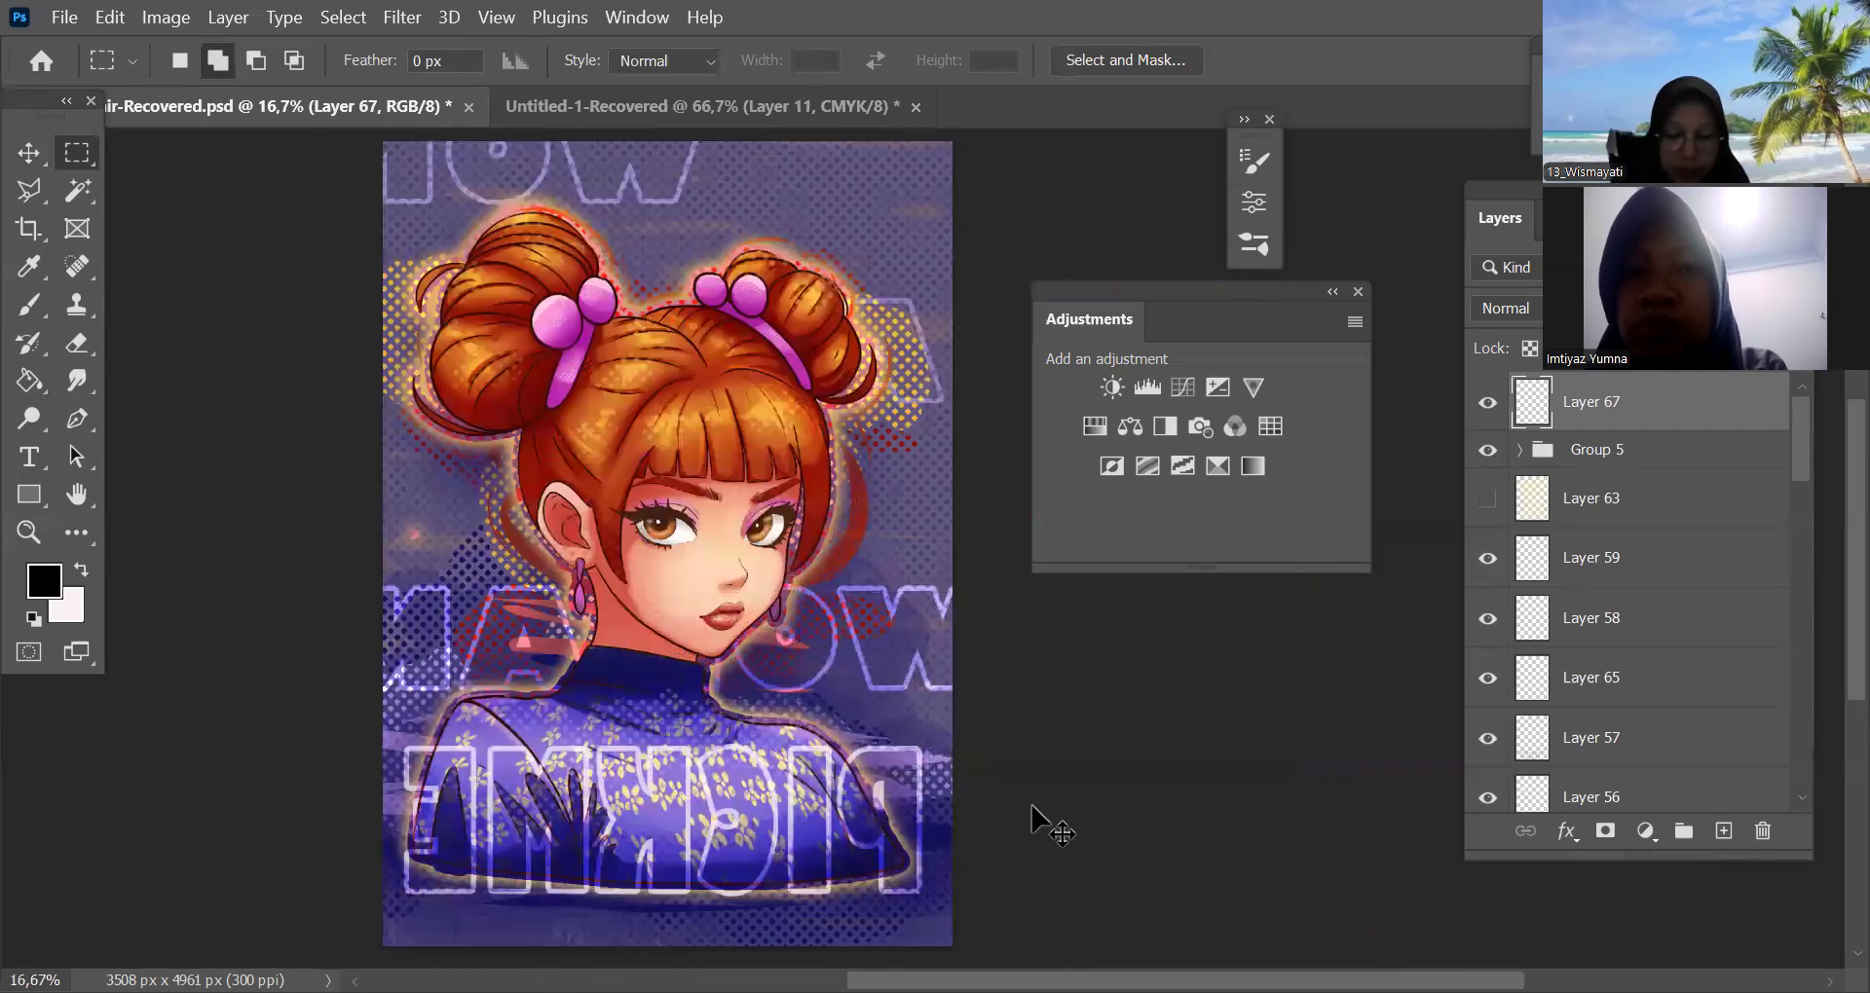
key(ctrl+plus)
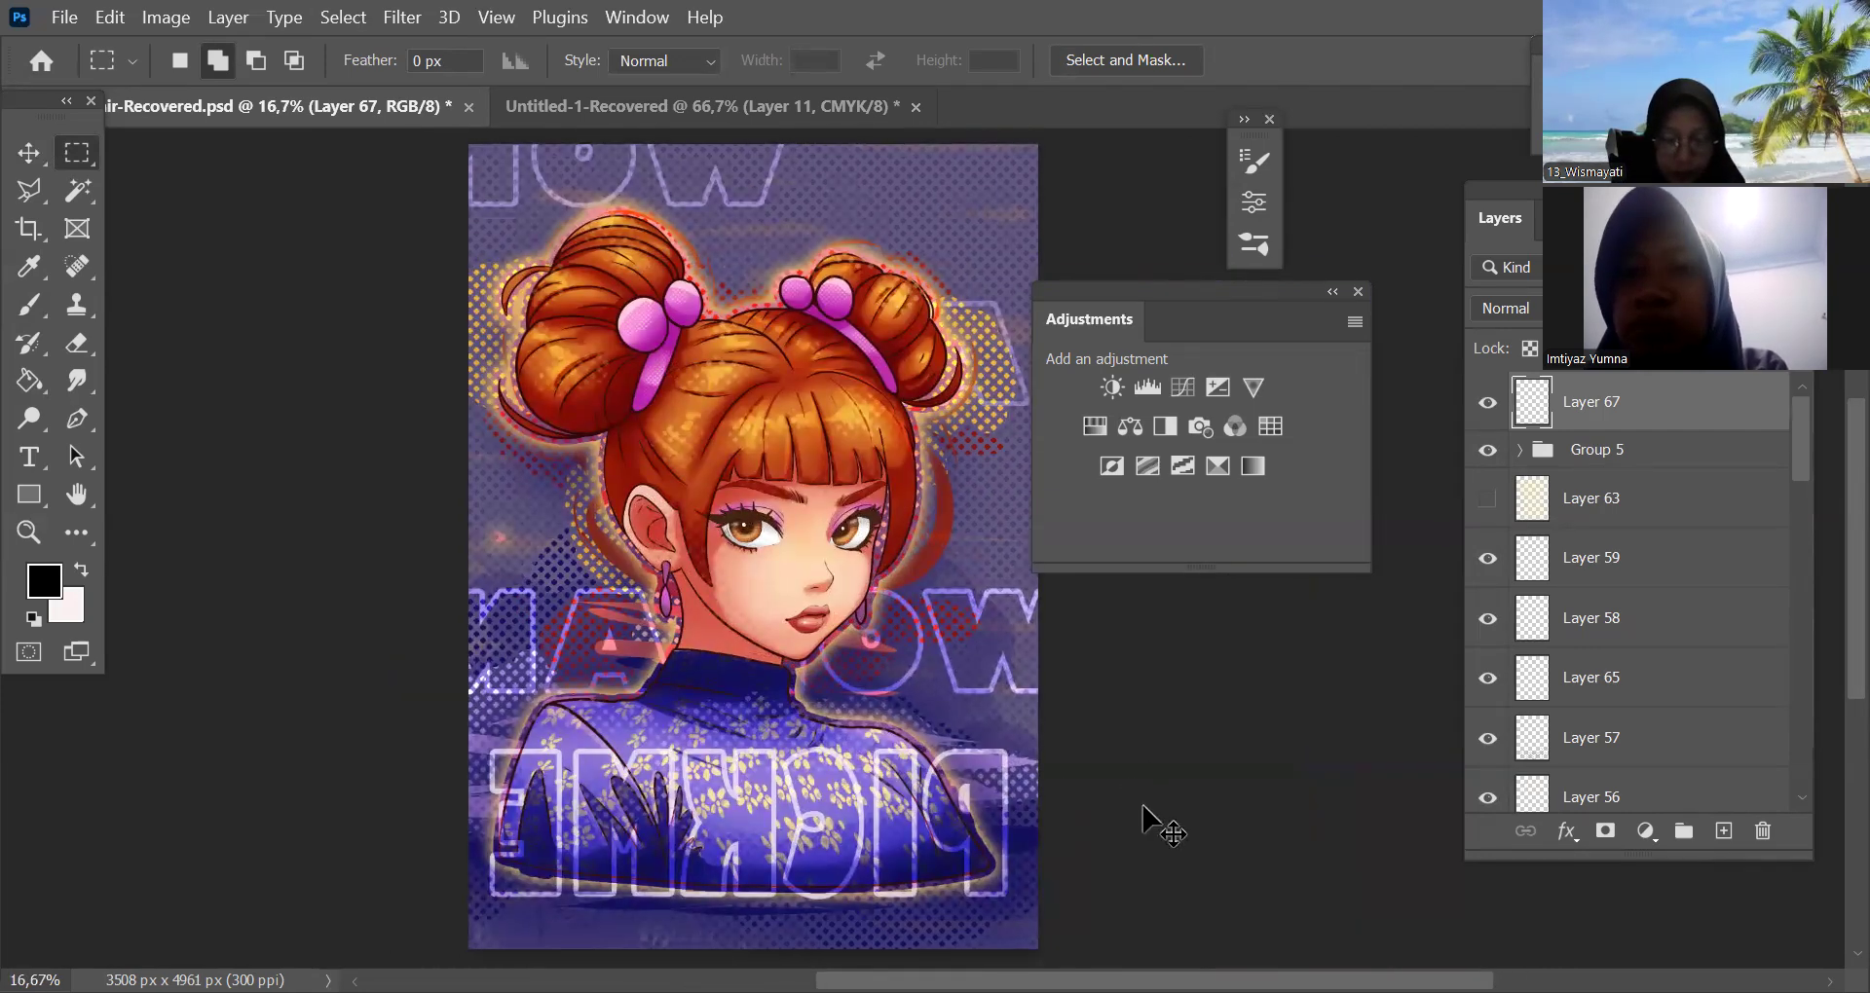
Flip the portrait illustration's view back to its original orientation and show the whole artwork
key(ctrl+v)
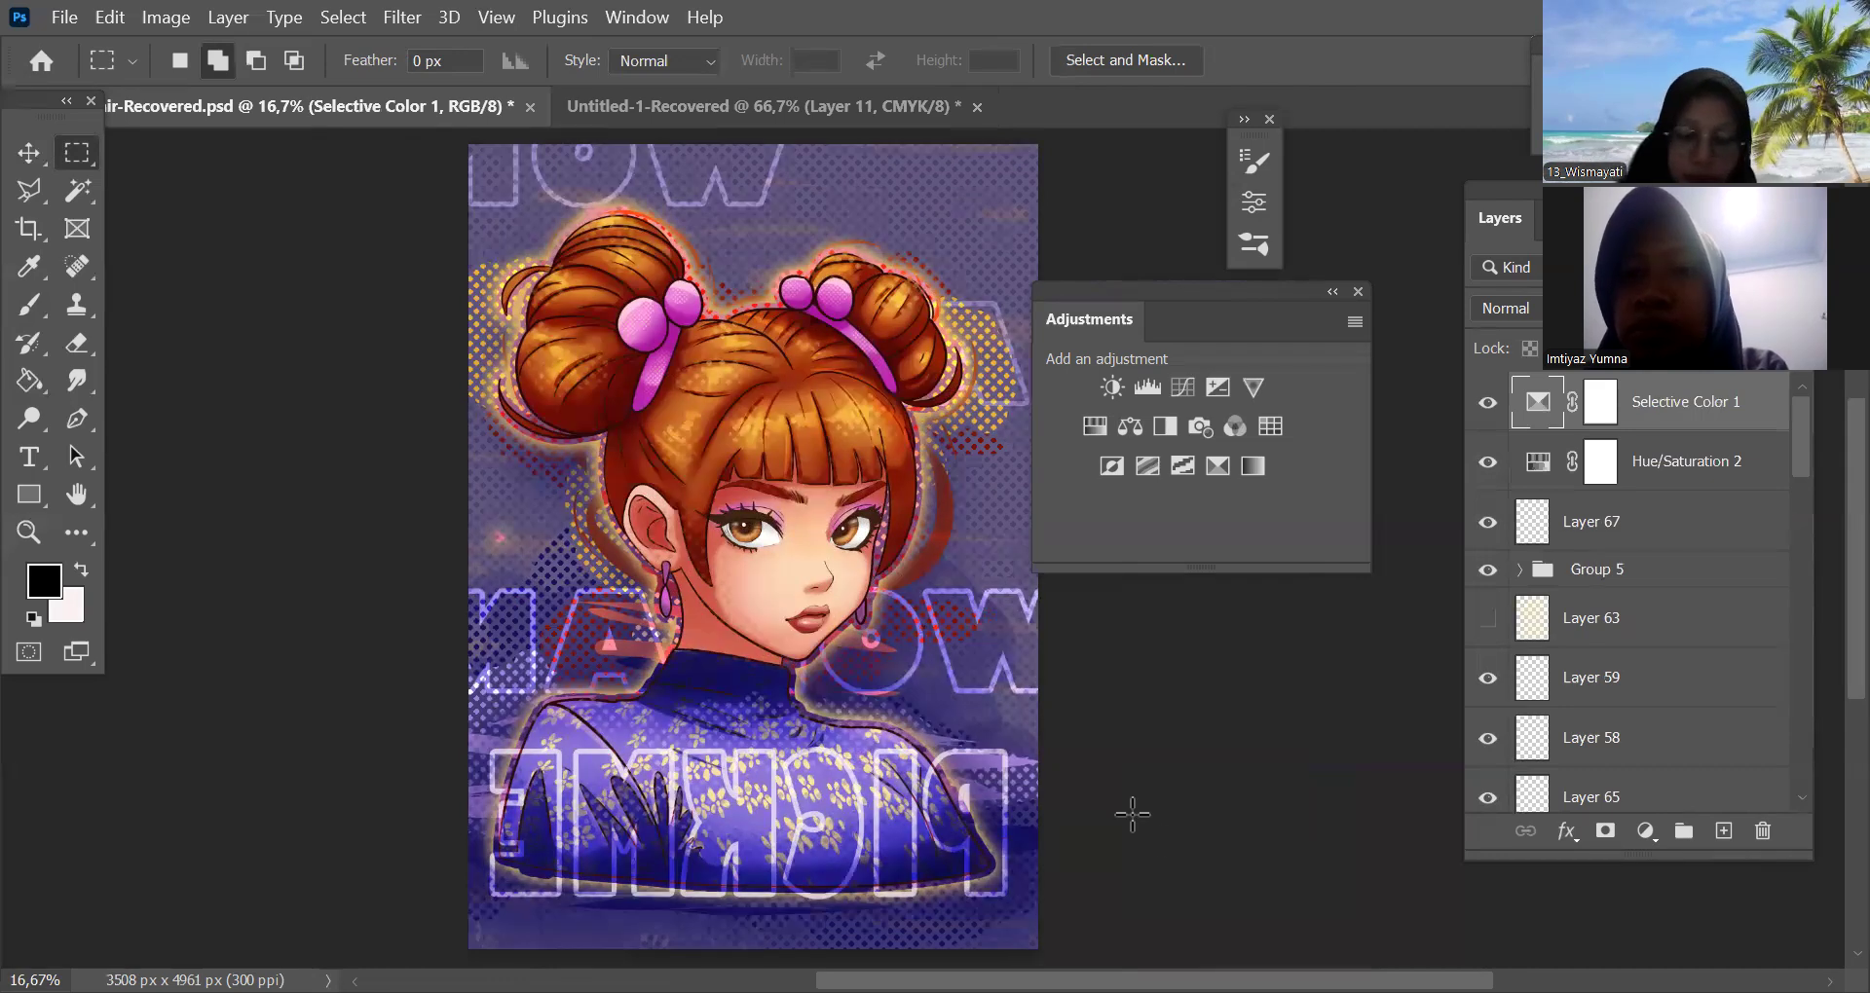
key(ctrl+z)
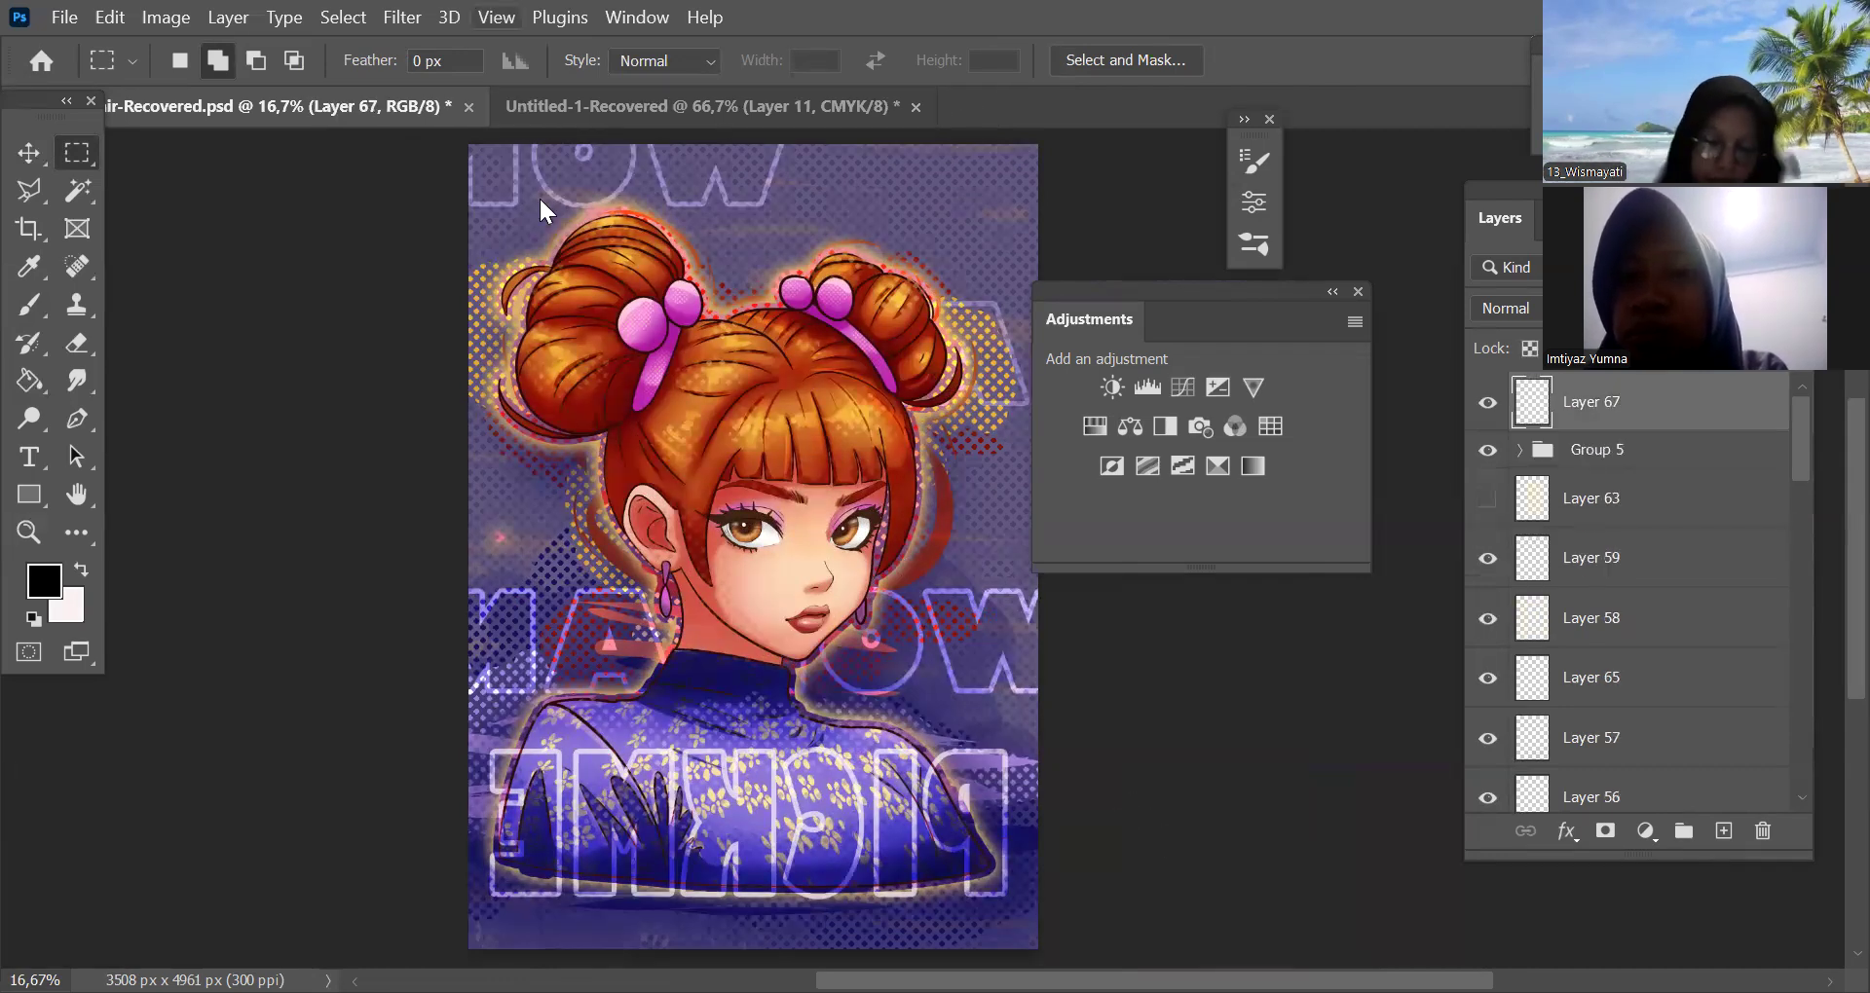
key(alt+v)
click(616, 479)
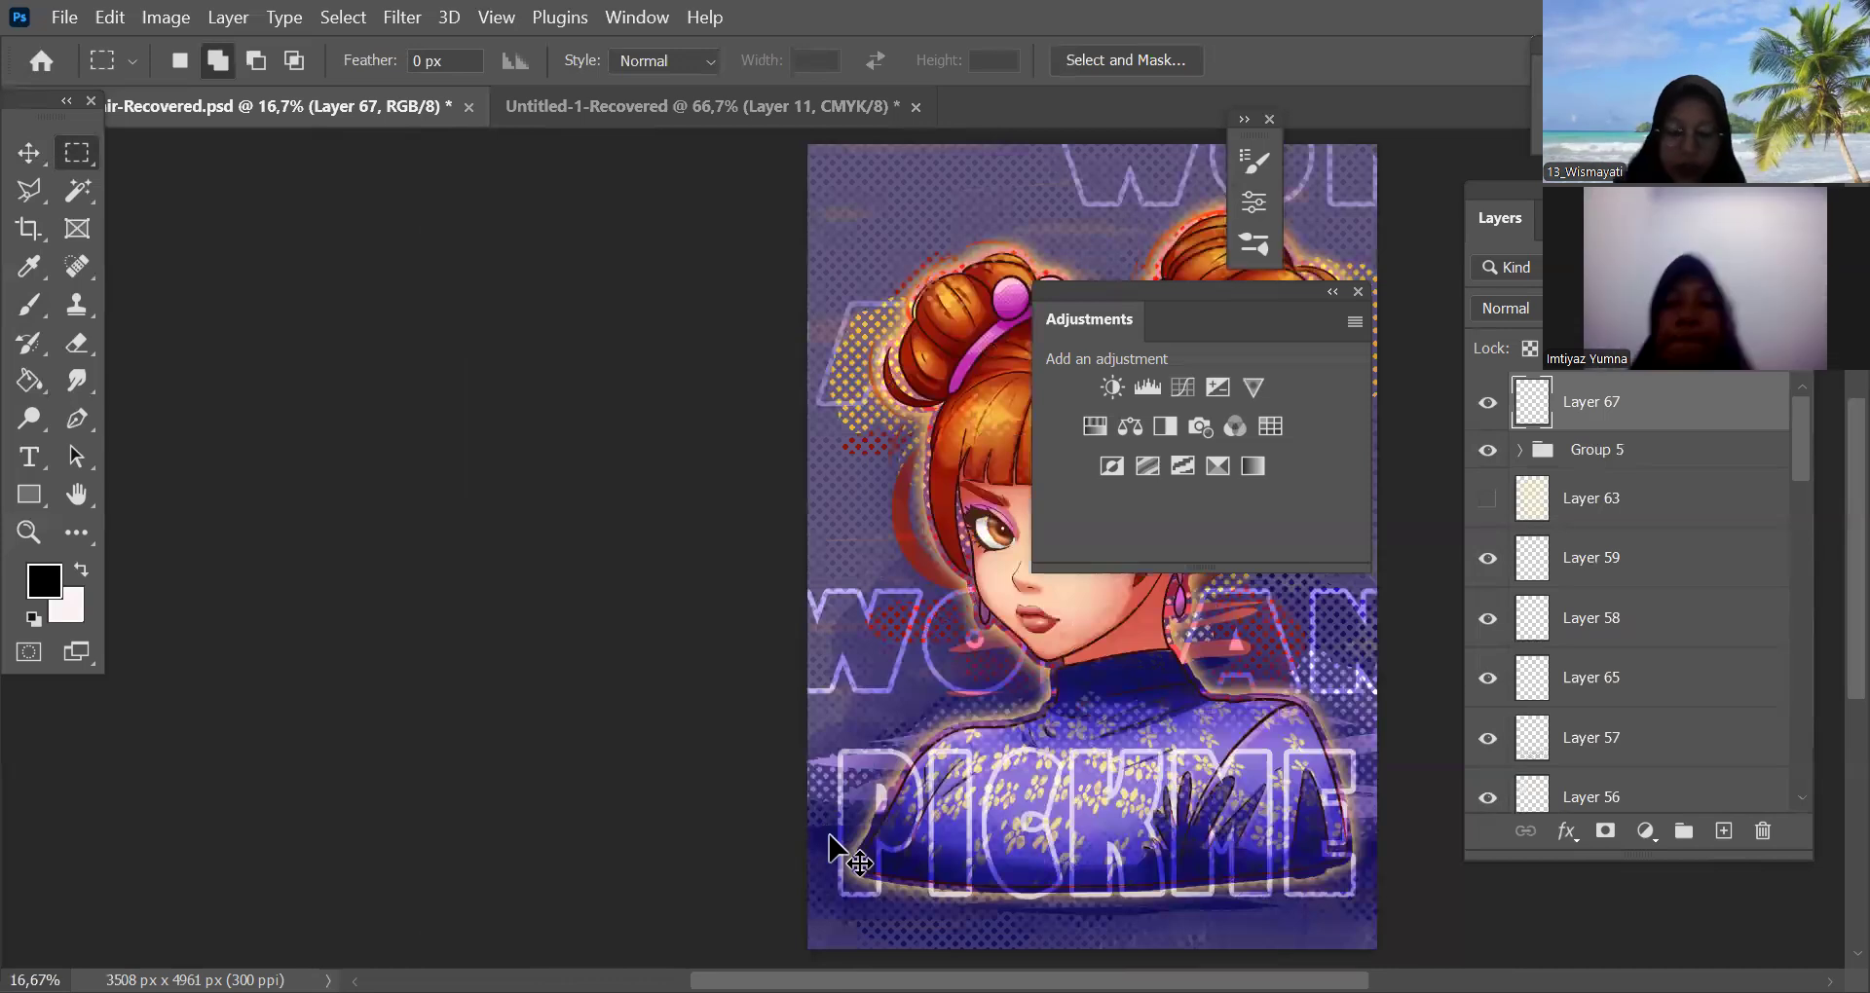
key(ctrl+minus)
scroll(889, 773, right, 5)
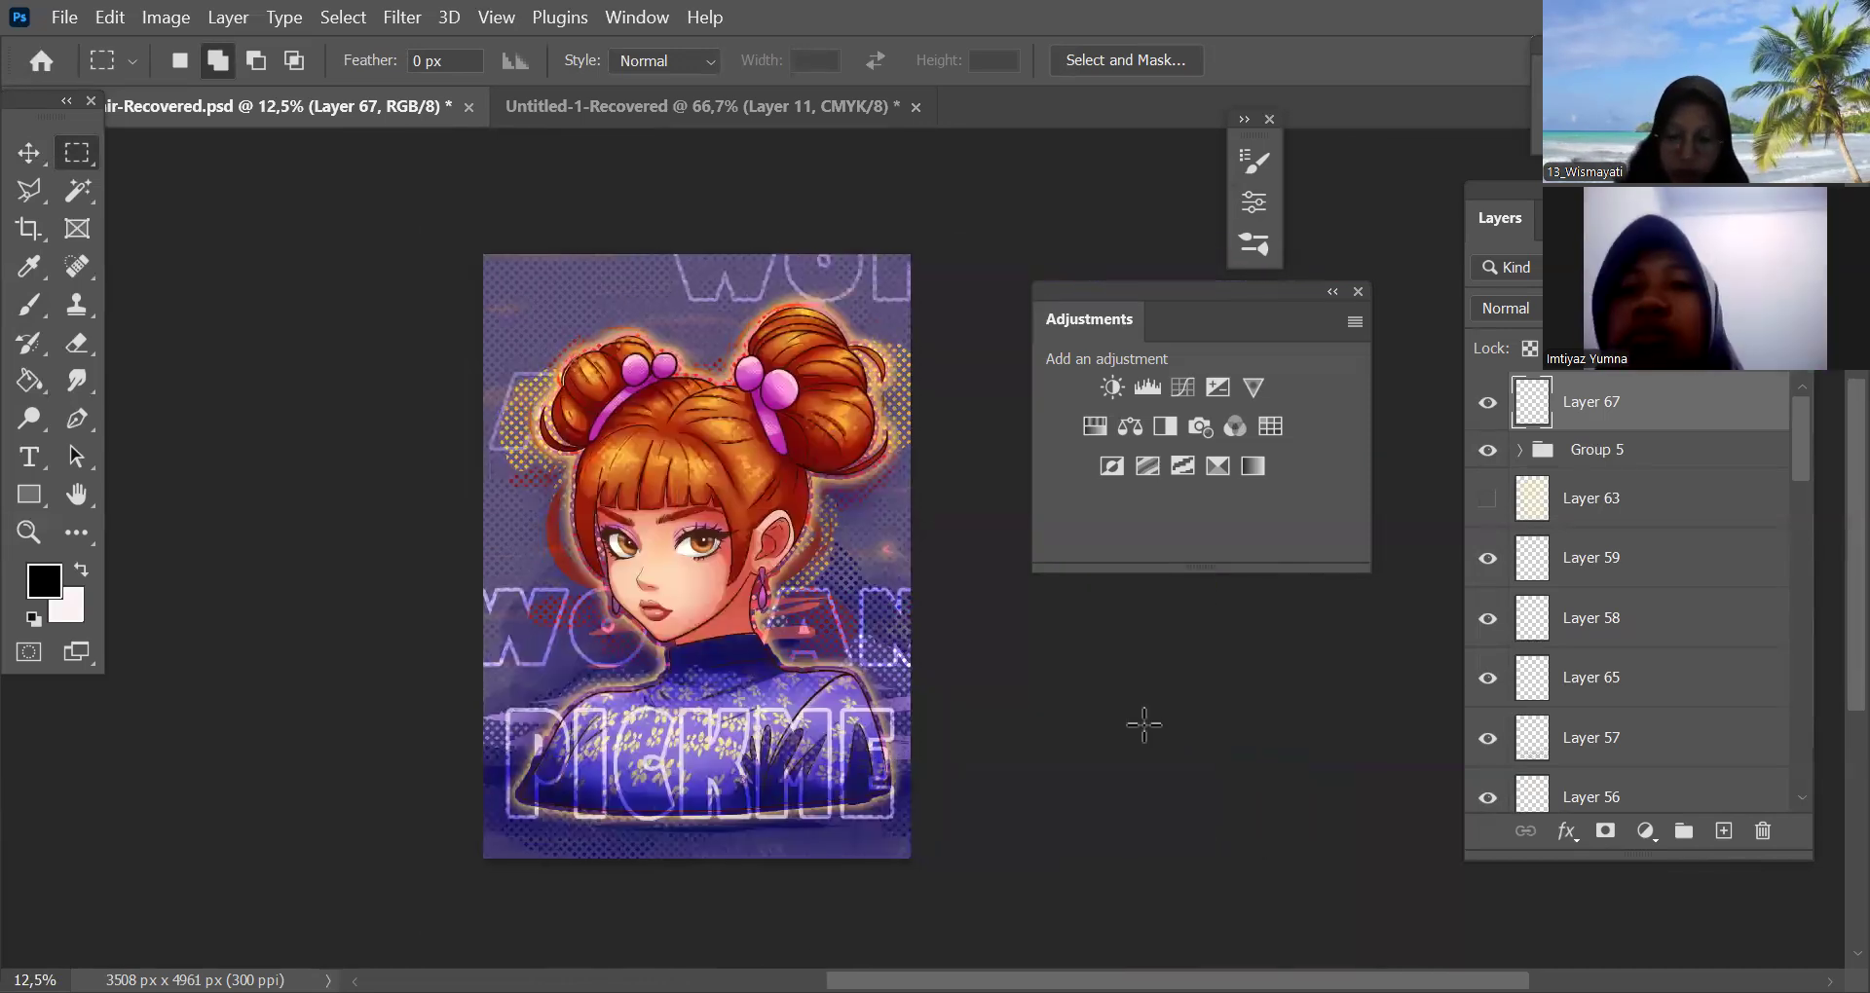
scroll(1802, 458, down, 3)
scroll(1807, 447, up, 3)
Switch to the practice canvas and paint a filled black circle about 630 px wide on Layer 11 with an 80 px round brush
key(ctrl+Tab)
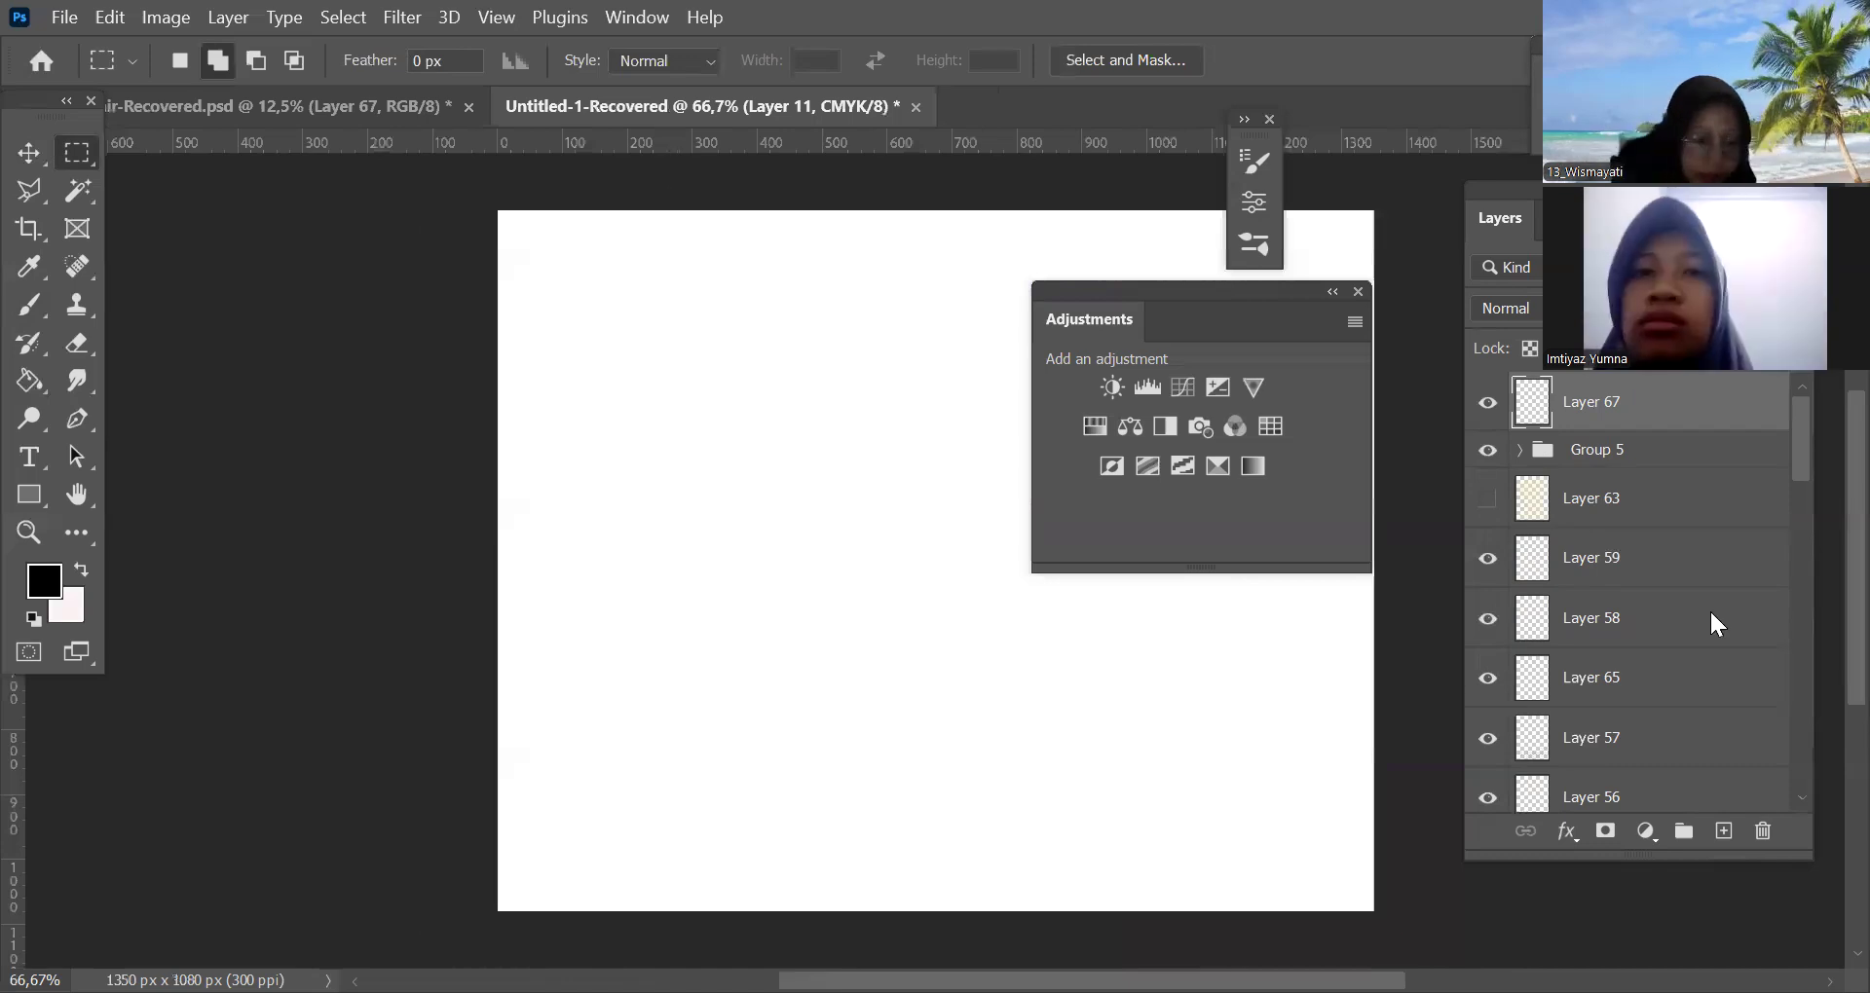
key(b)
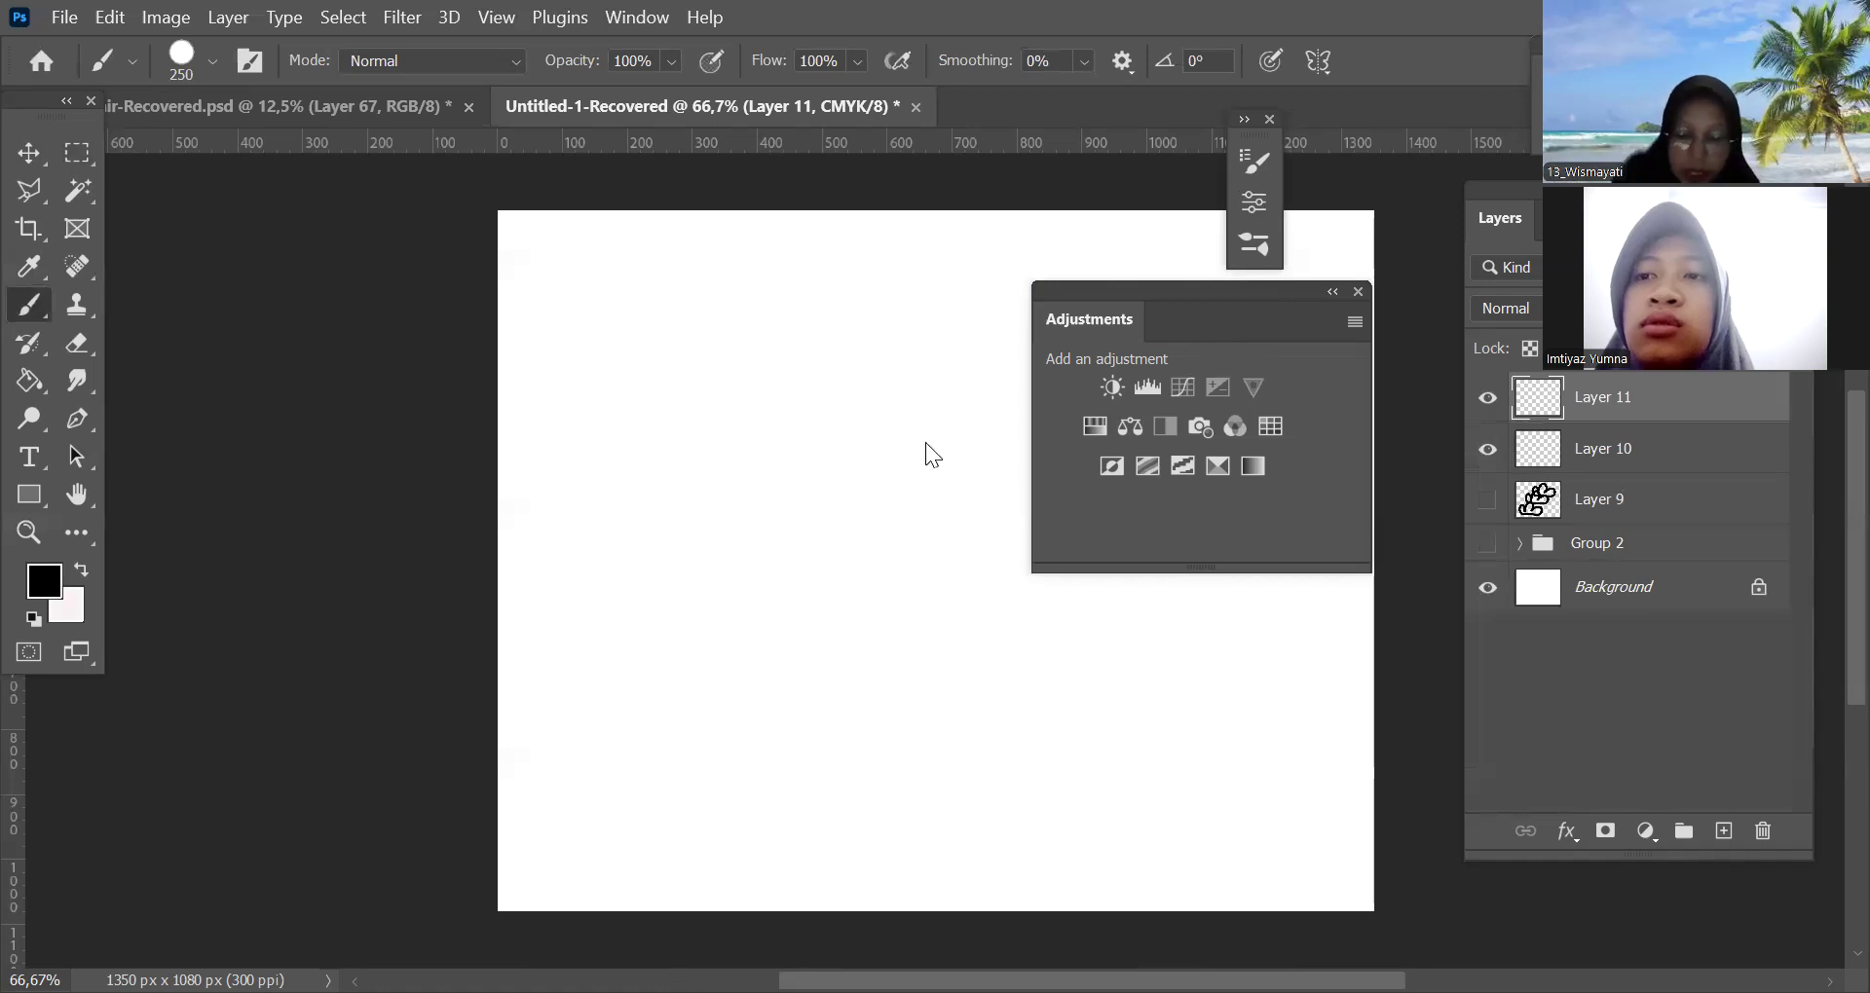
drag(1018, 618, 877, 551)
key(ctrl+z)
key(bracketleft)
key(bracketleft)
key(bracketleft)
key(bracketleft)
key(bracketleft)
key(bracketleft)
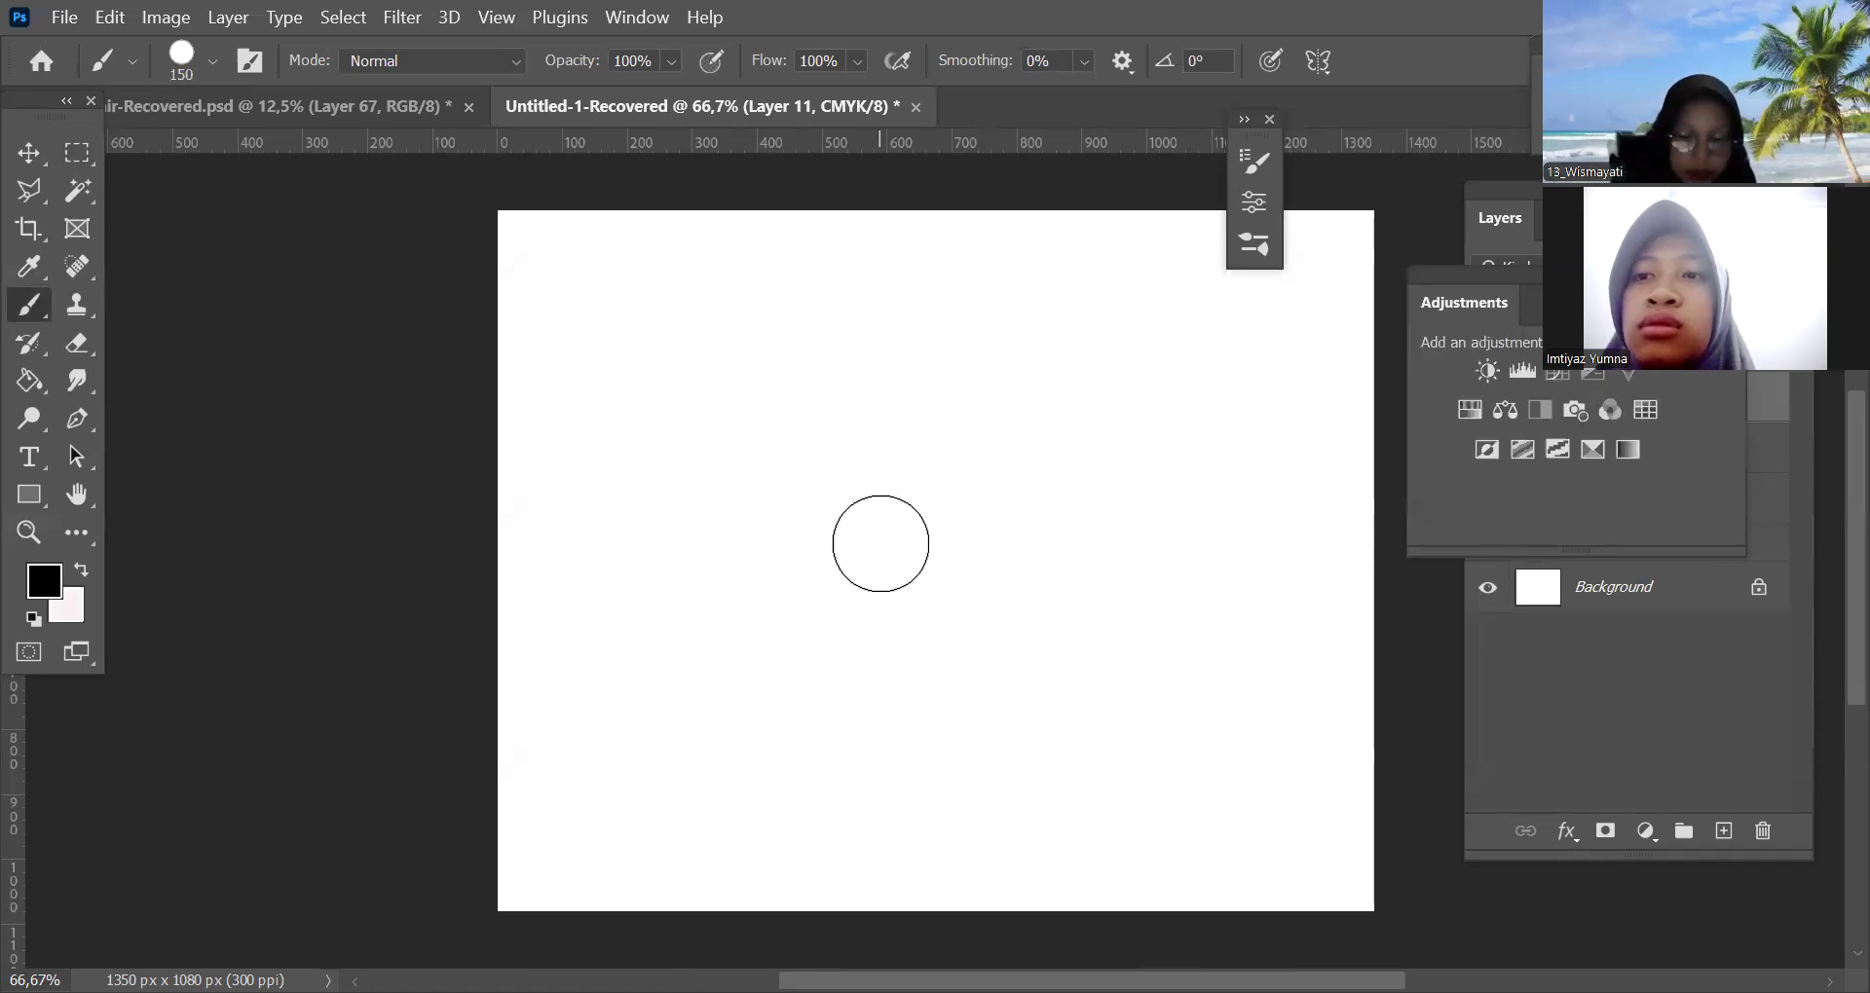
key(bracketleft)
mouse_move(759, 693)
mouse_down()
mouse_move(882, 391)
mouse_move(909, 418)
mouse_move(893, 447)
mouse_move(899, 620)
mouse_move(860, 551)
mouse_up()
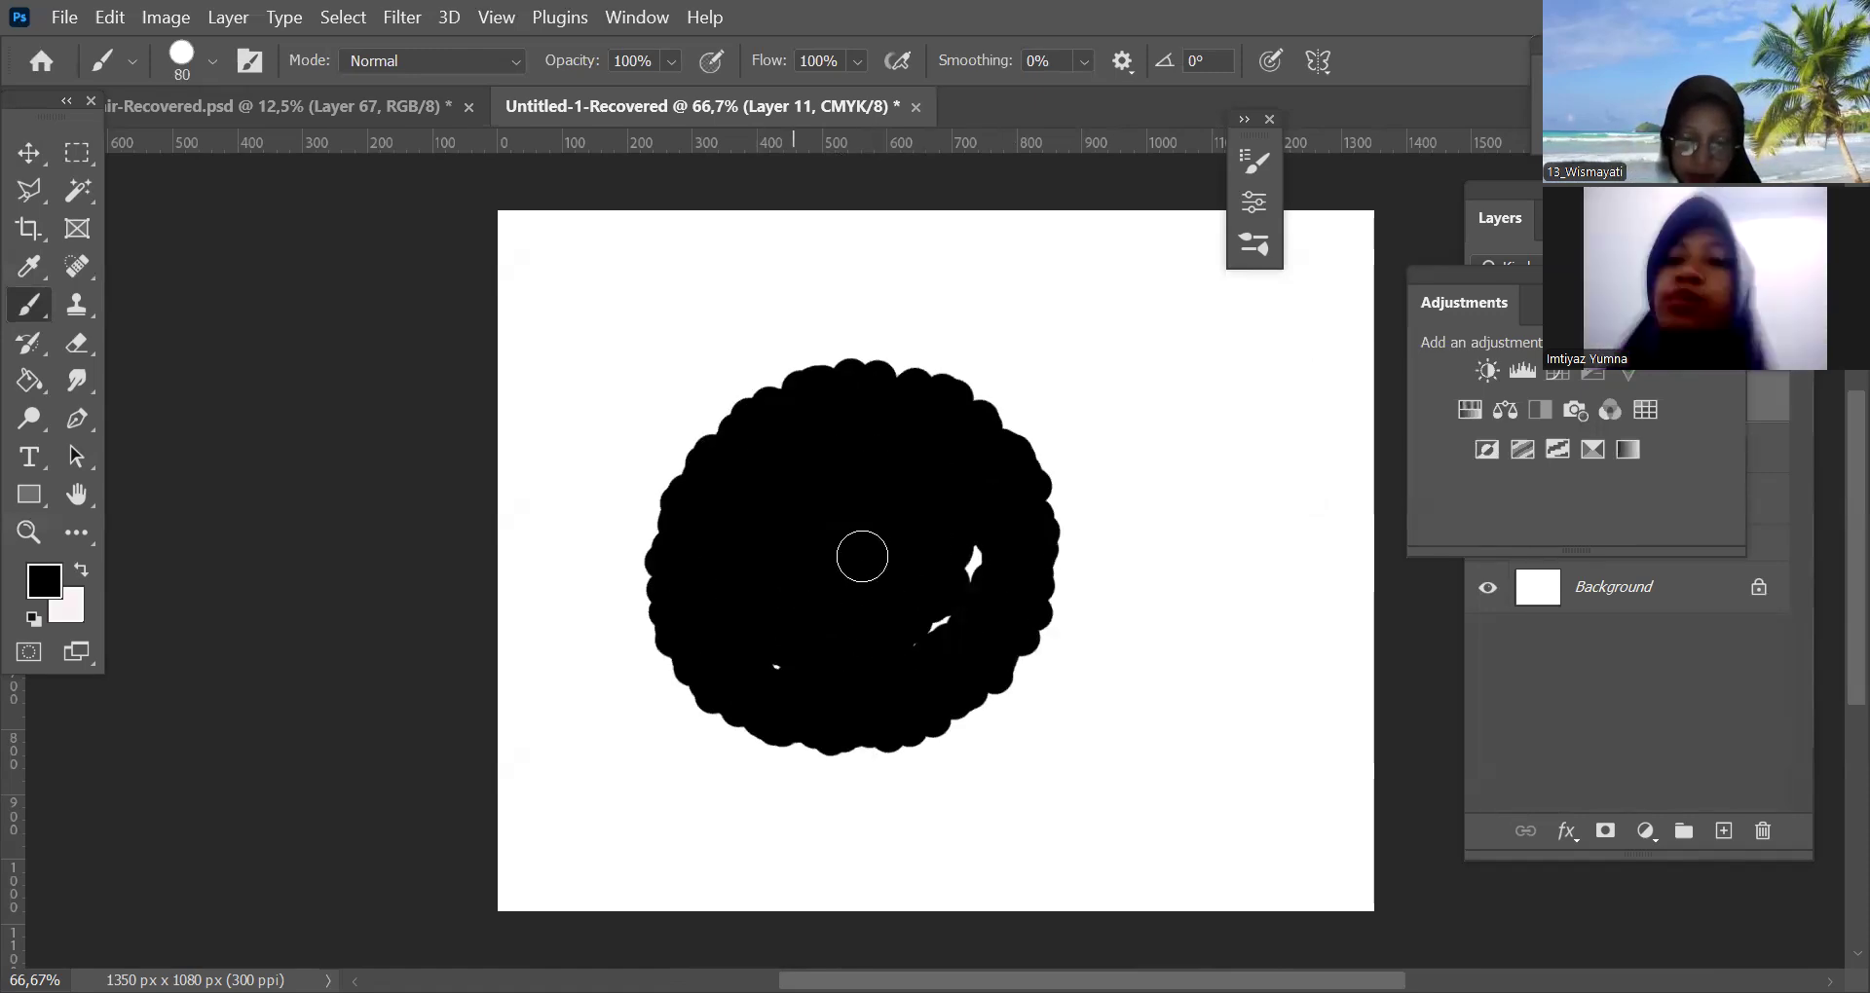
Switch to the portrait illustration and group all layers from Layer 67 down to Layer 50
key(ctrl+Tab)
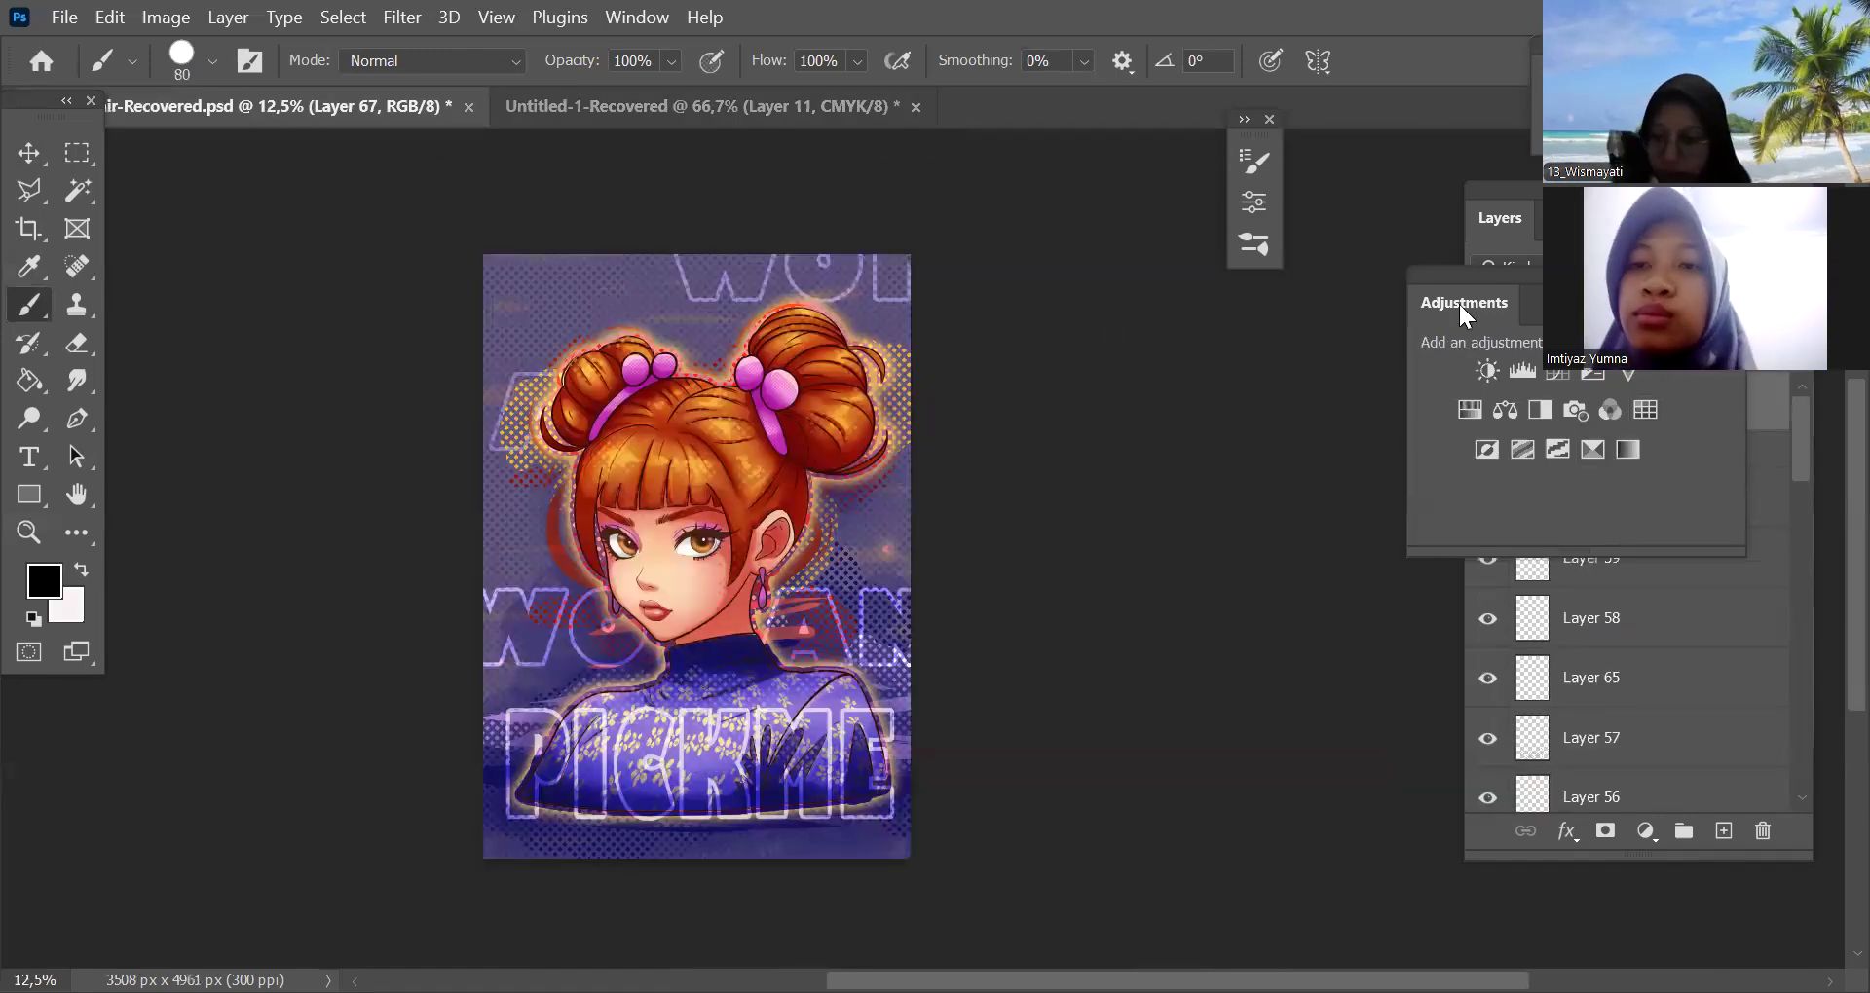
drag(1459, 303, 846, 325)
scroll(1653, 669, down, 5)
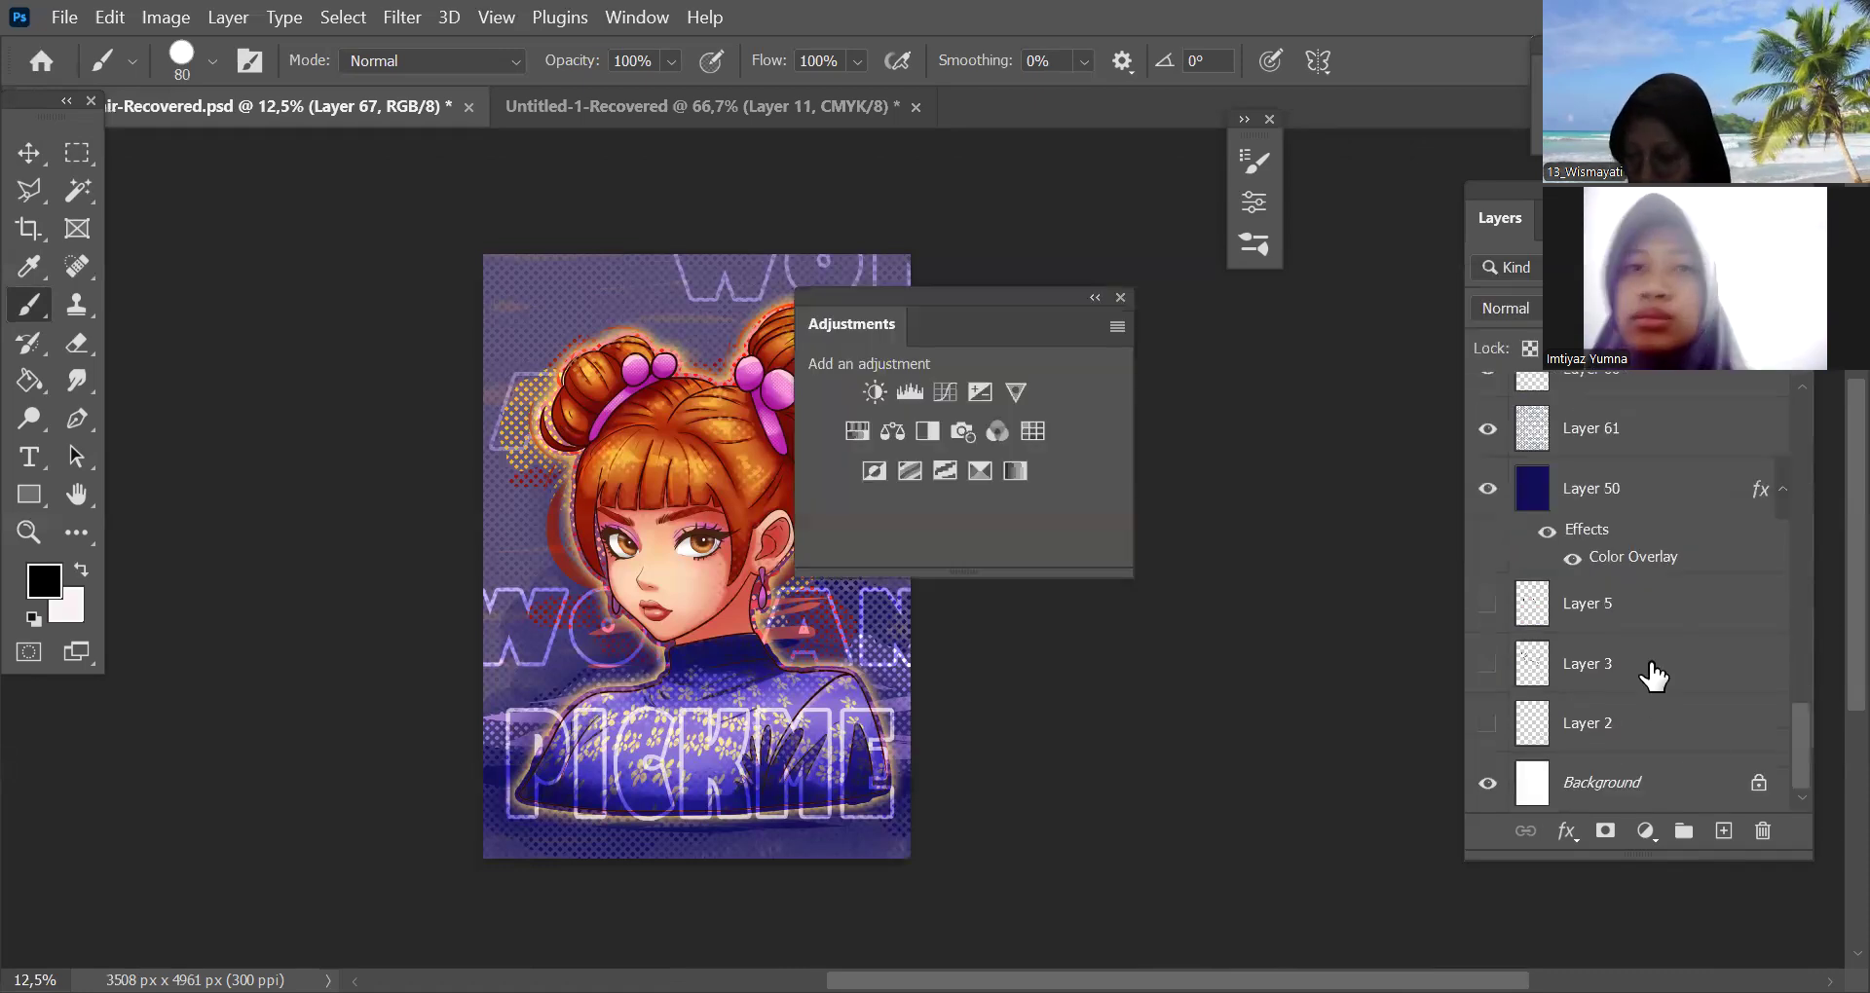
shift+click(1669, 530)
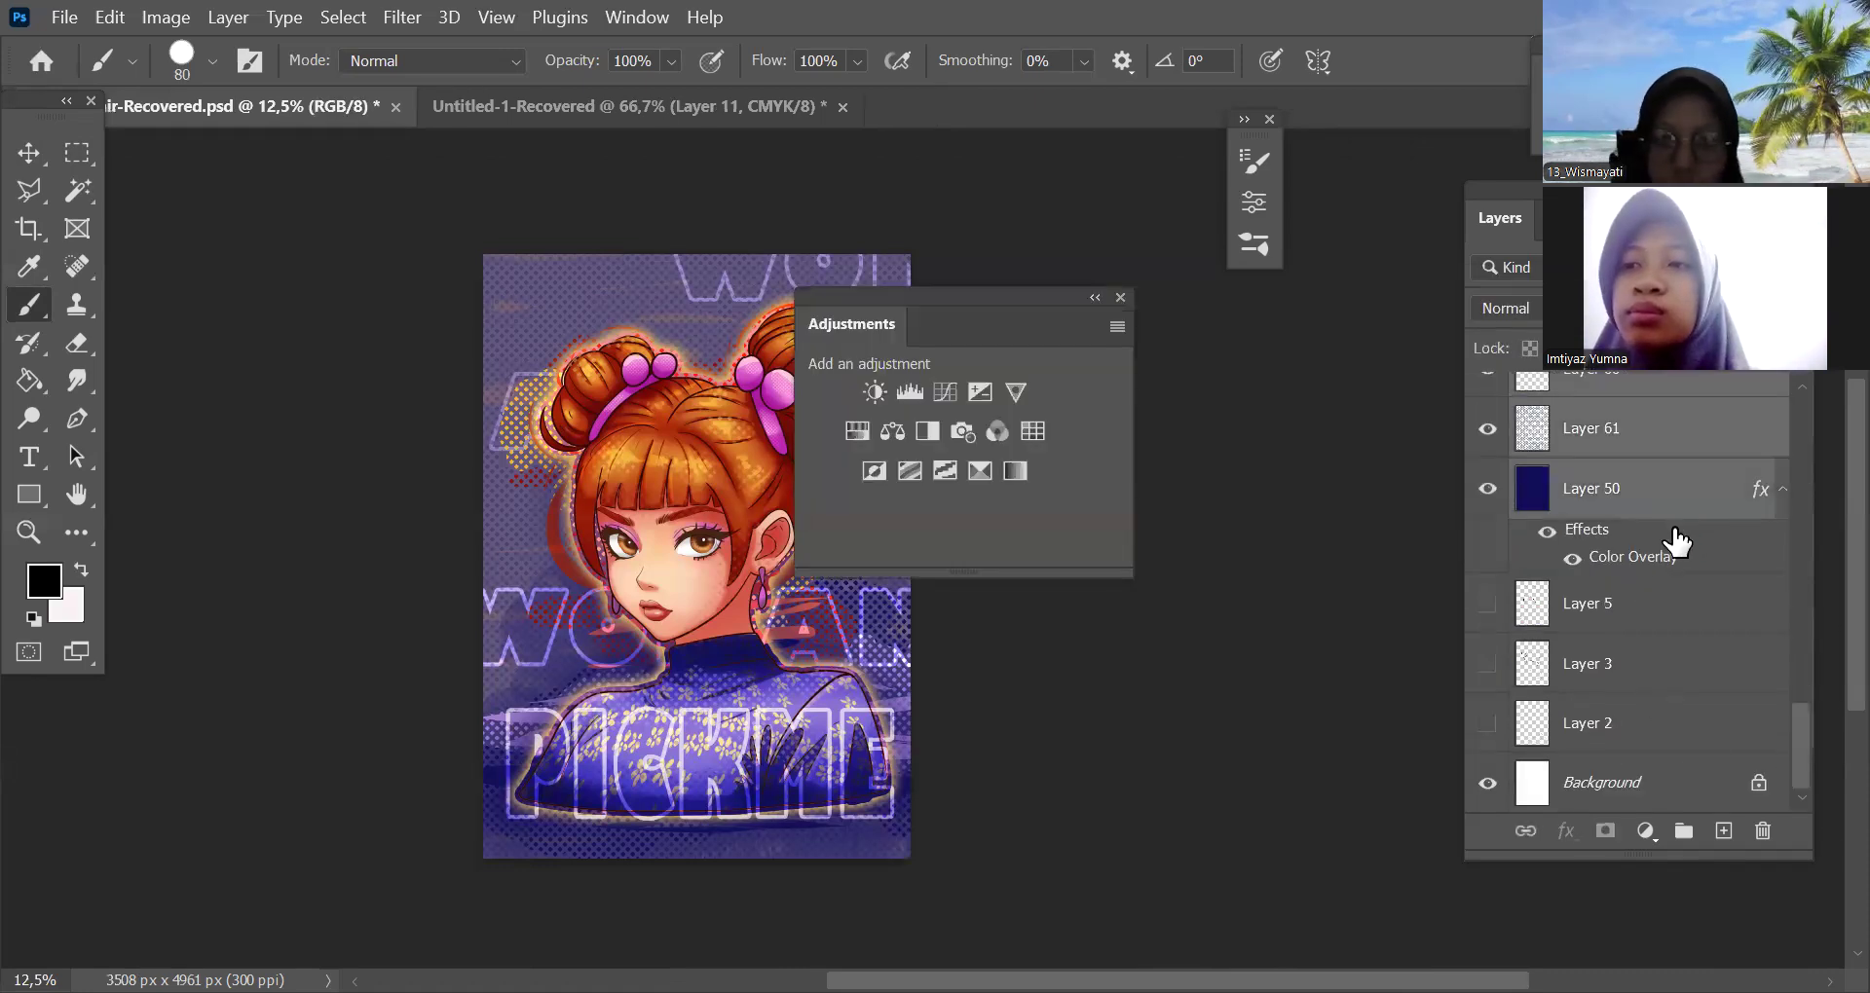
key(ctrl+g)
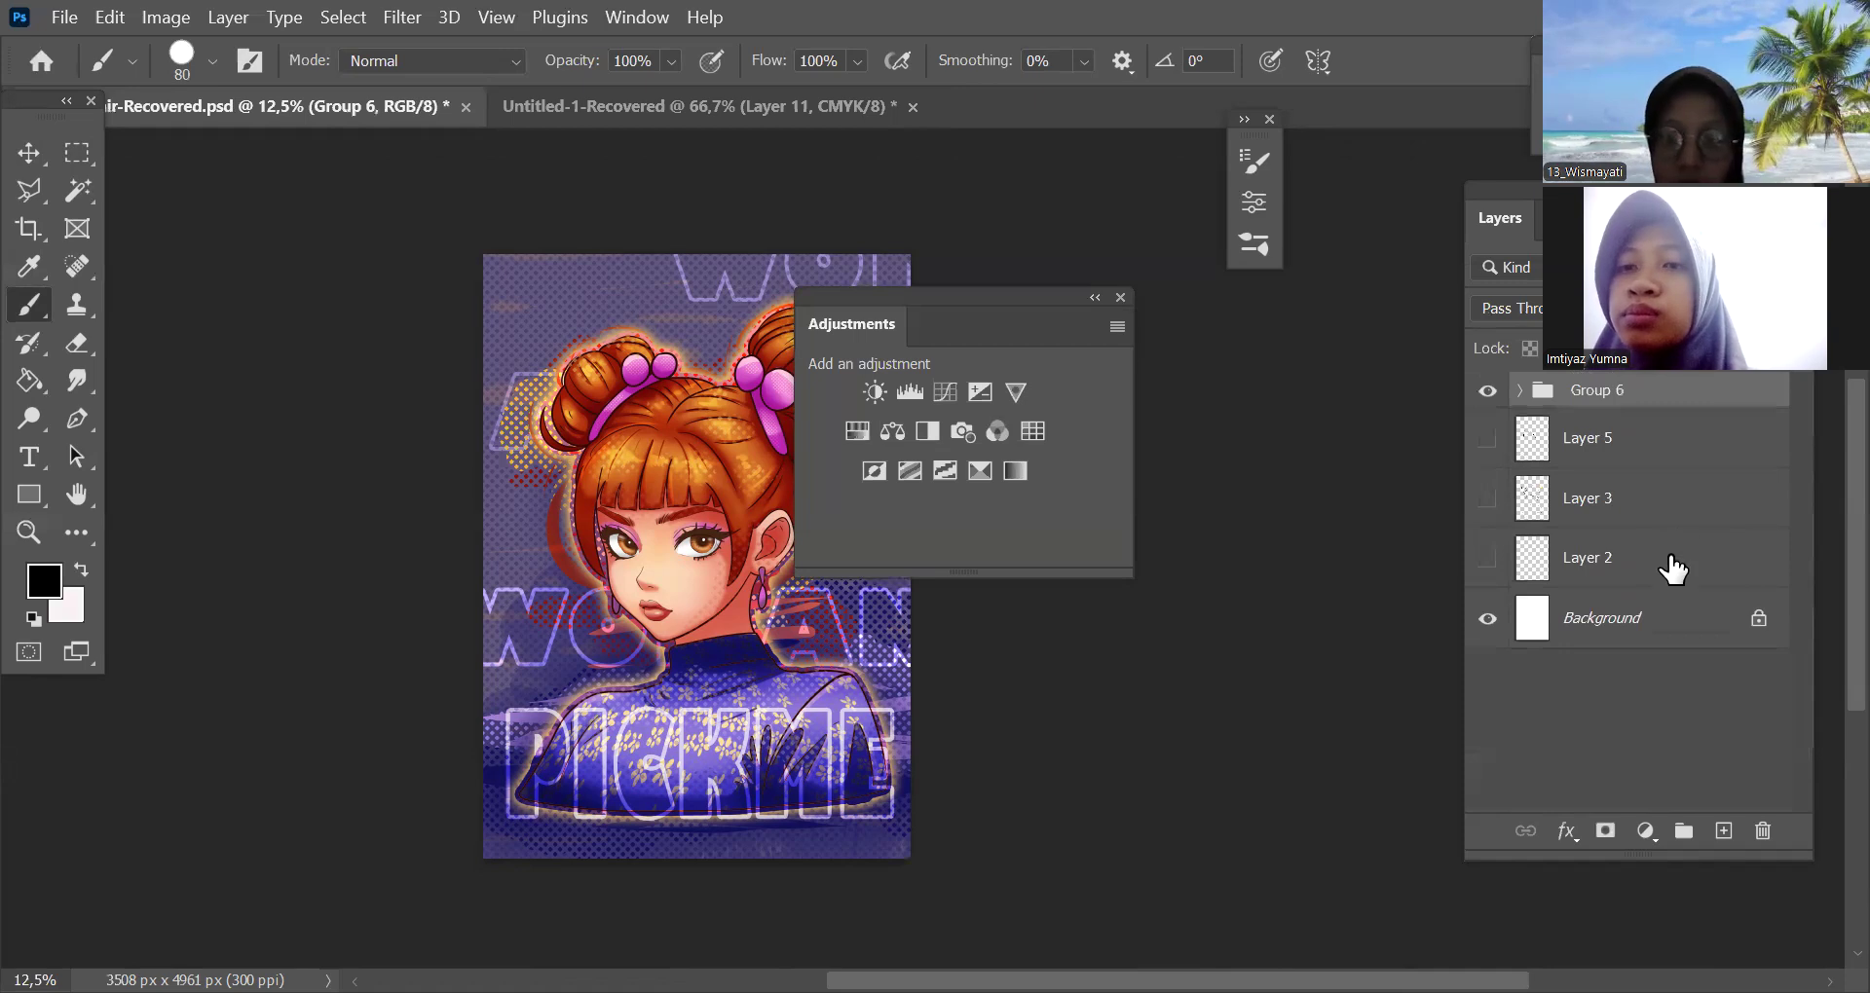
Duplicate Group 6, merge the copy into a single layer and collapse the floating adjustment presets
key(ctrl+j)
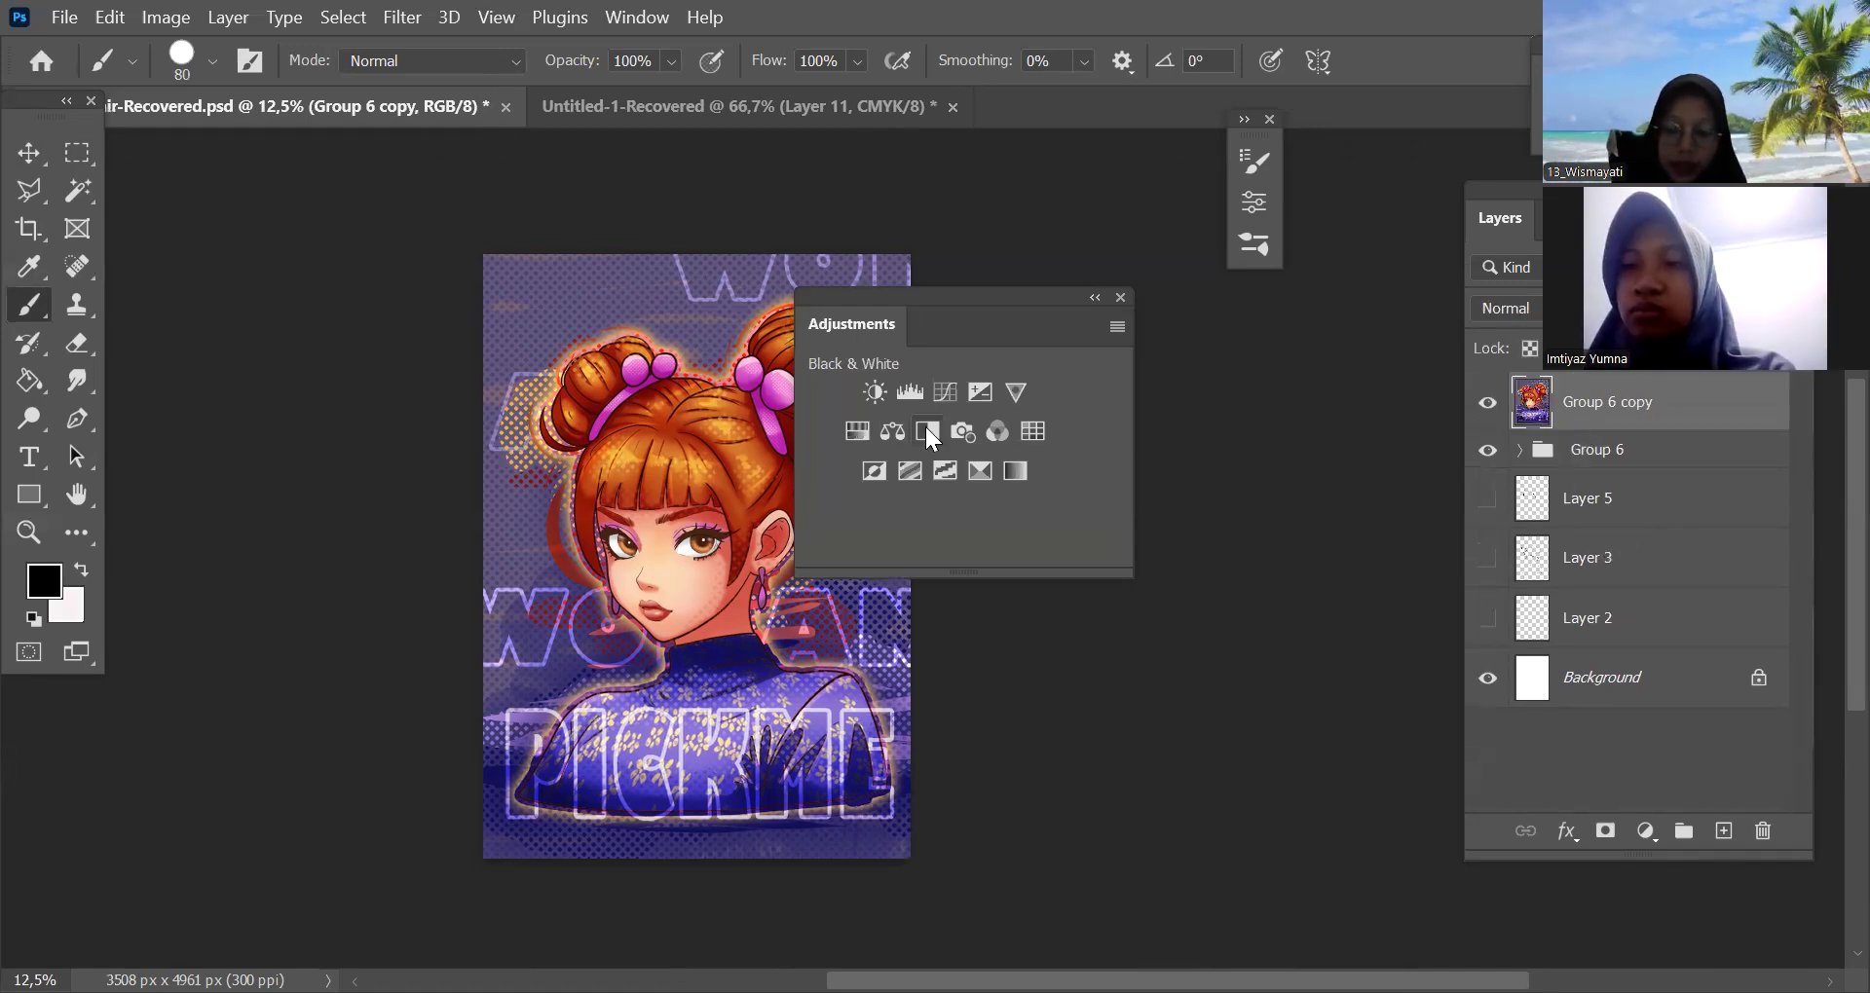
click(1096, 298)
key(ctrl+plus)
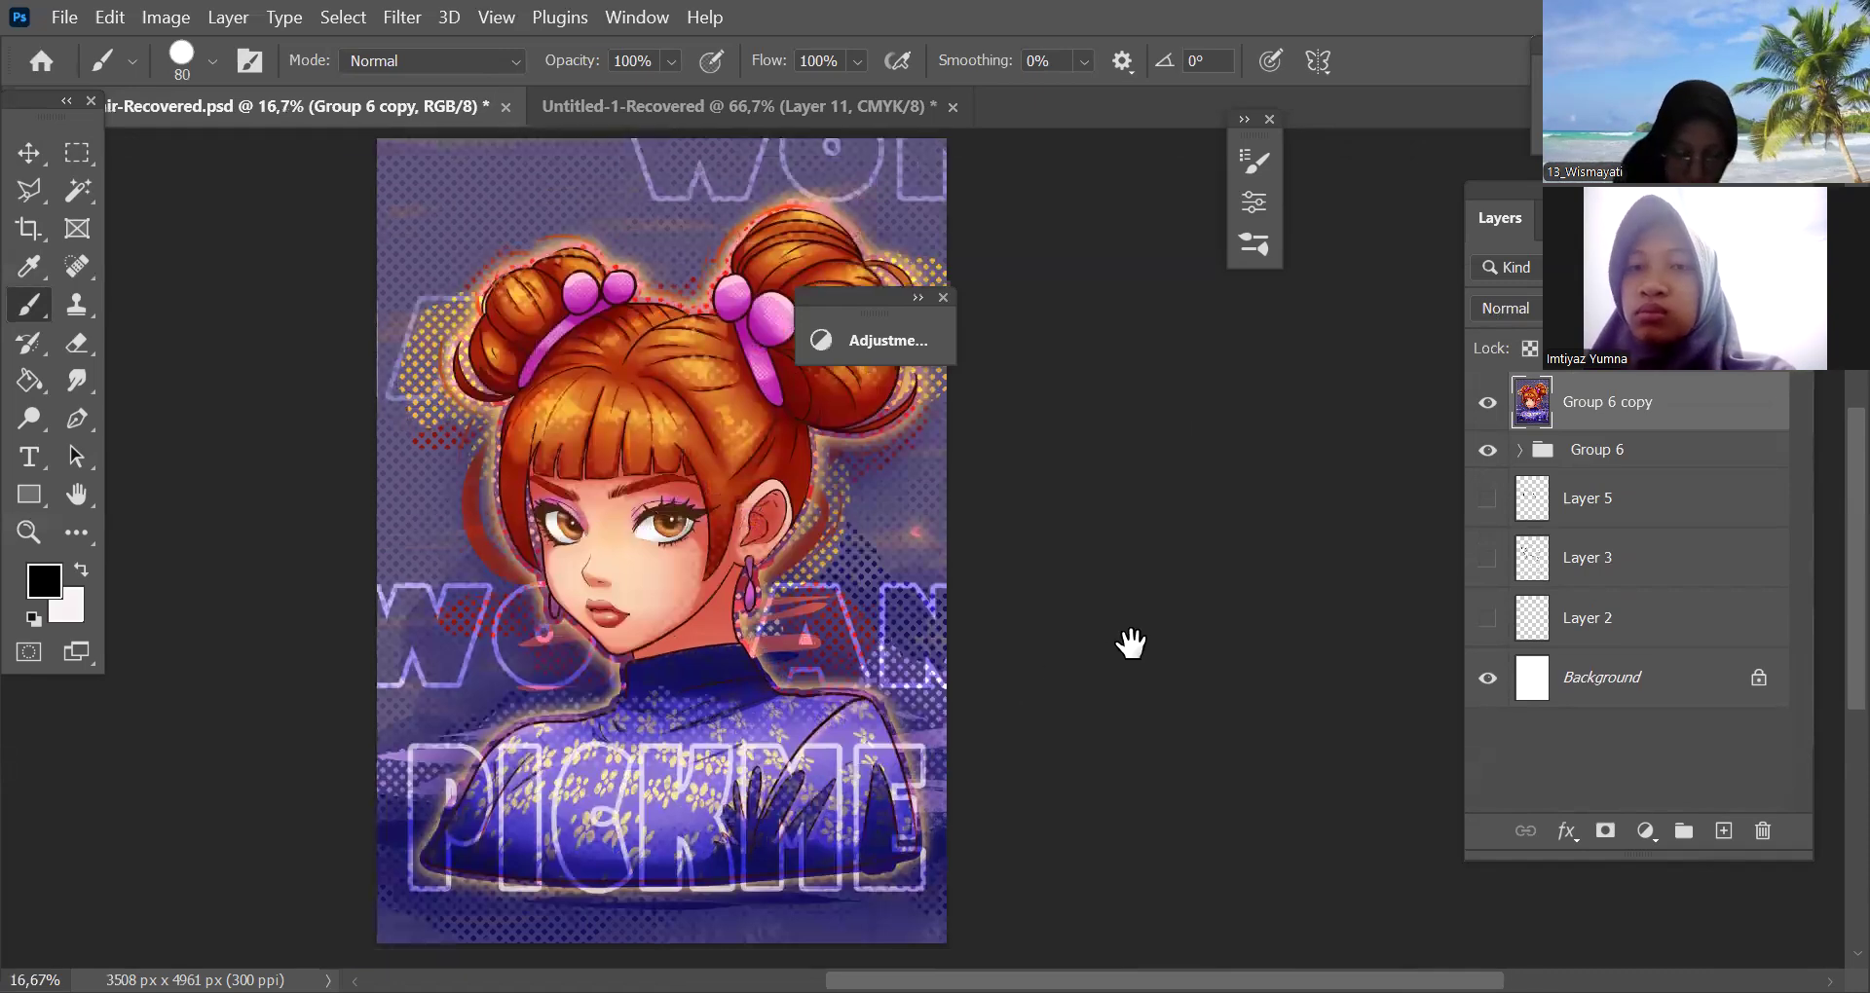
key(ctrl+plus)
key(ctrl+minus)
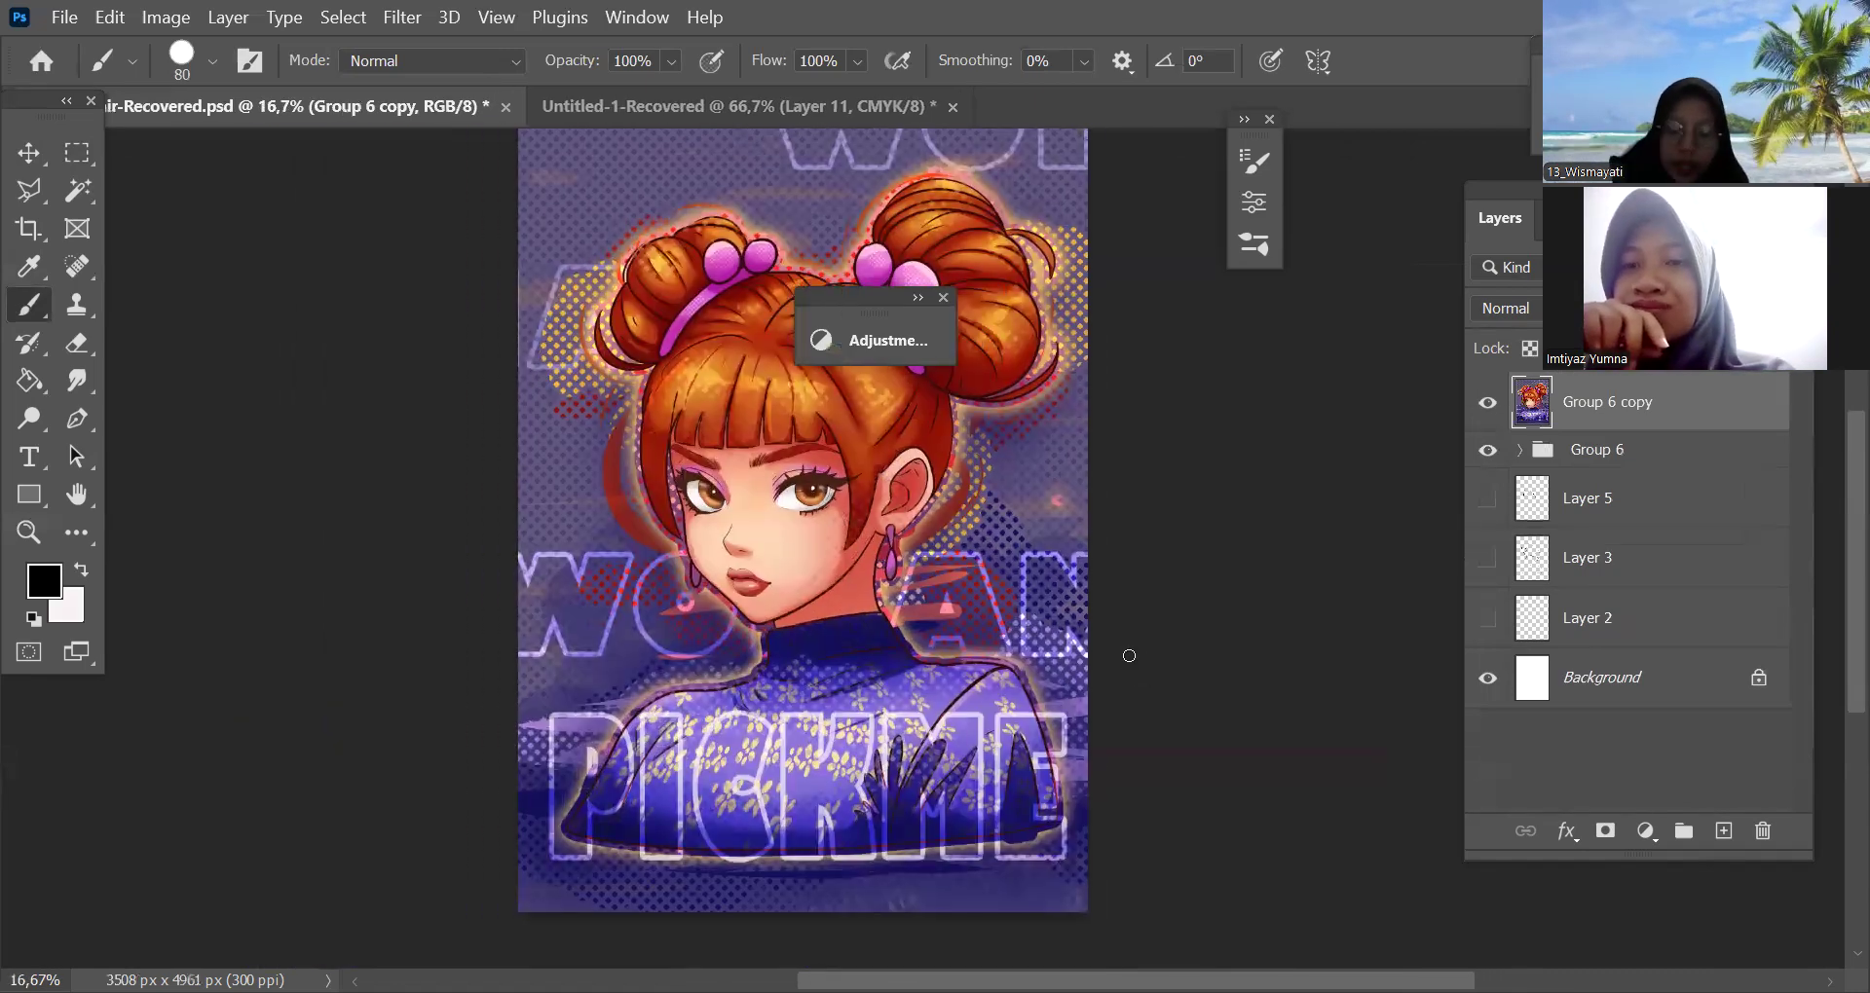
Open the Liquify filter on the Group 6 copy layer and choose the Forward Warp tool
drag(1256, 676, 1244, 720)
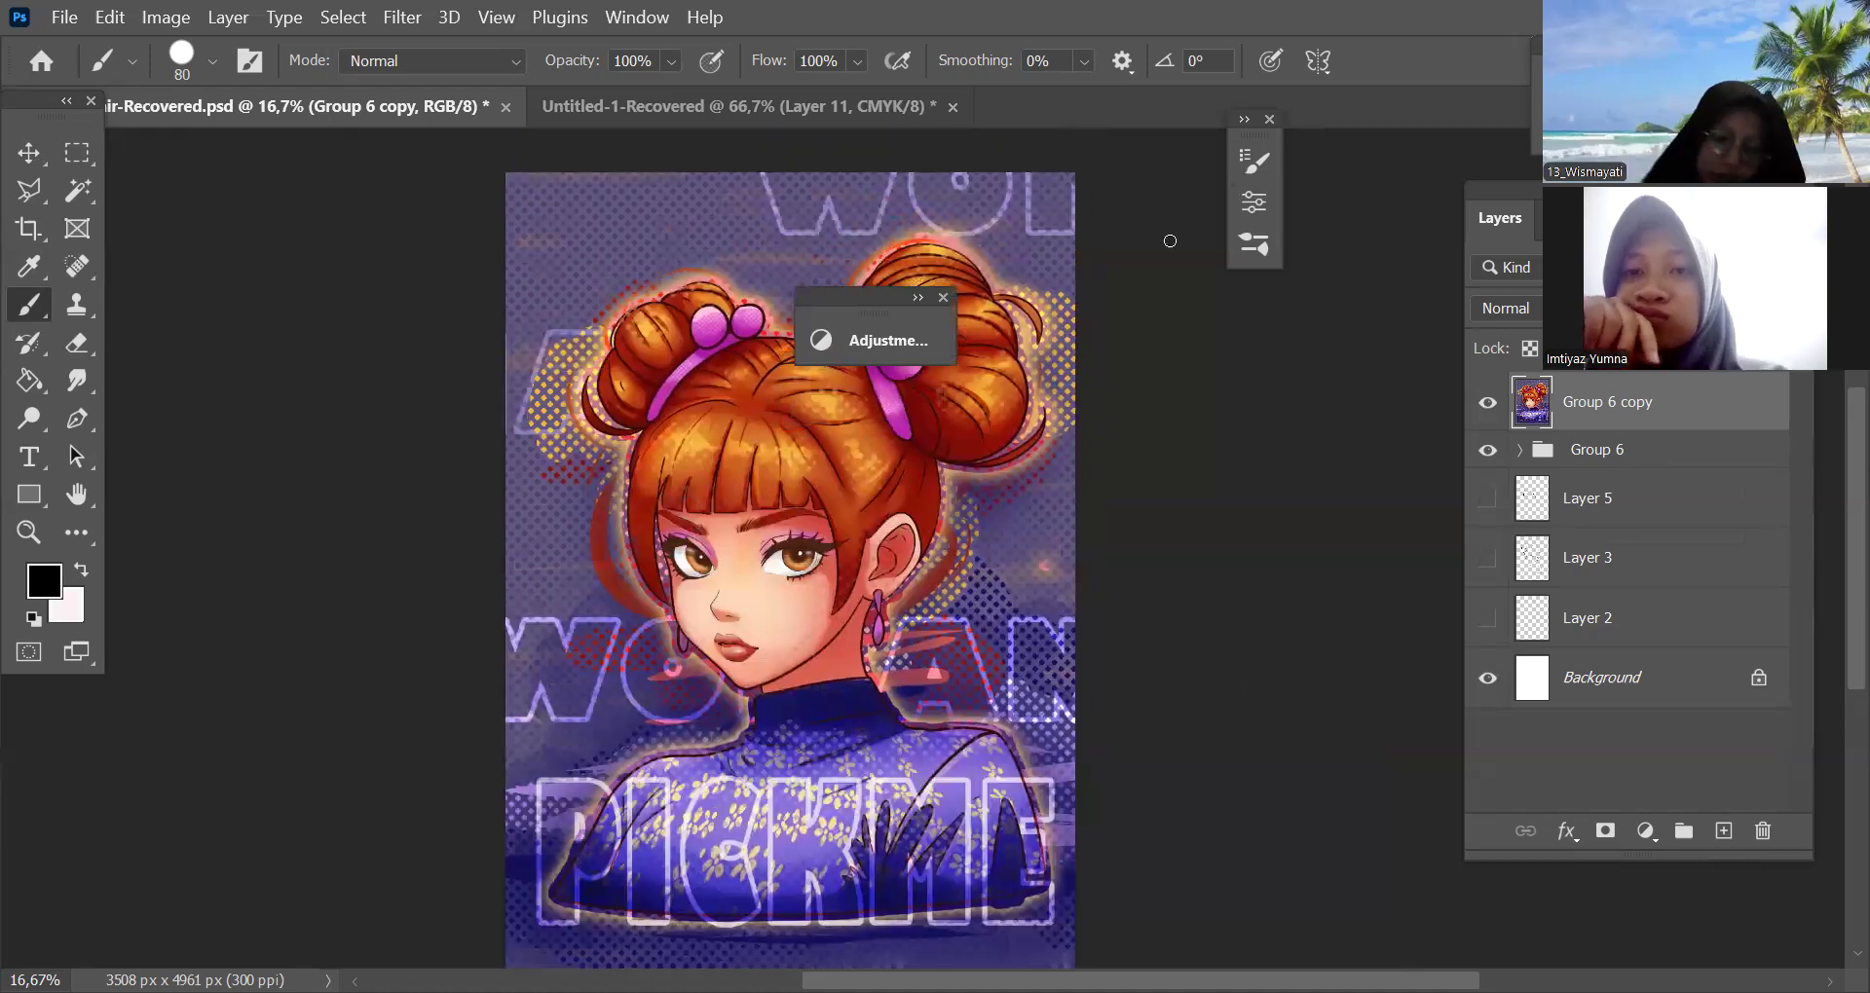
click(401, 16)
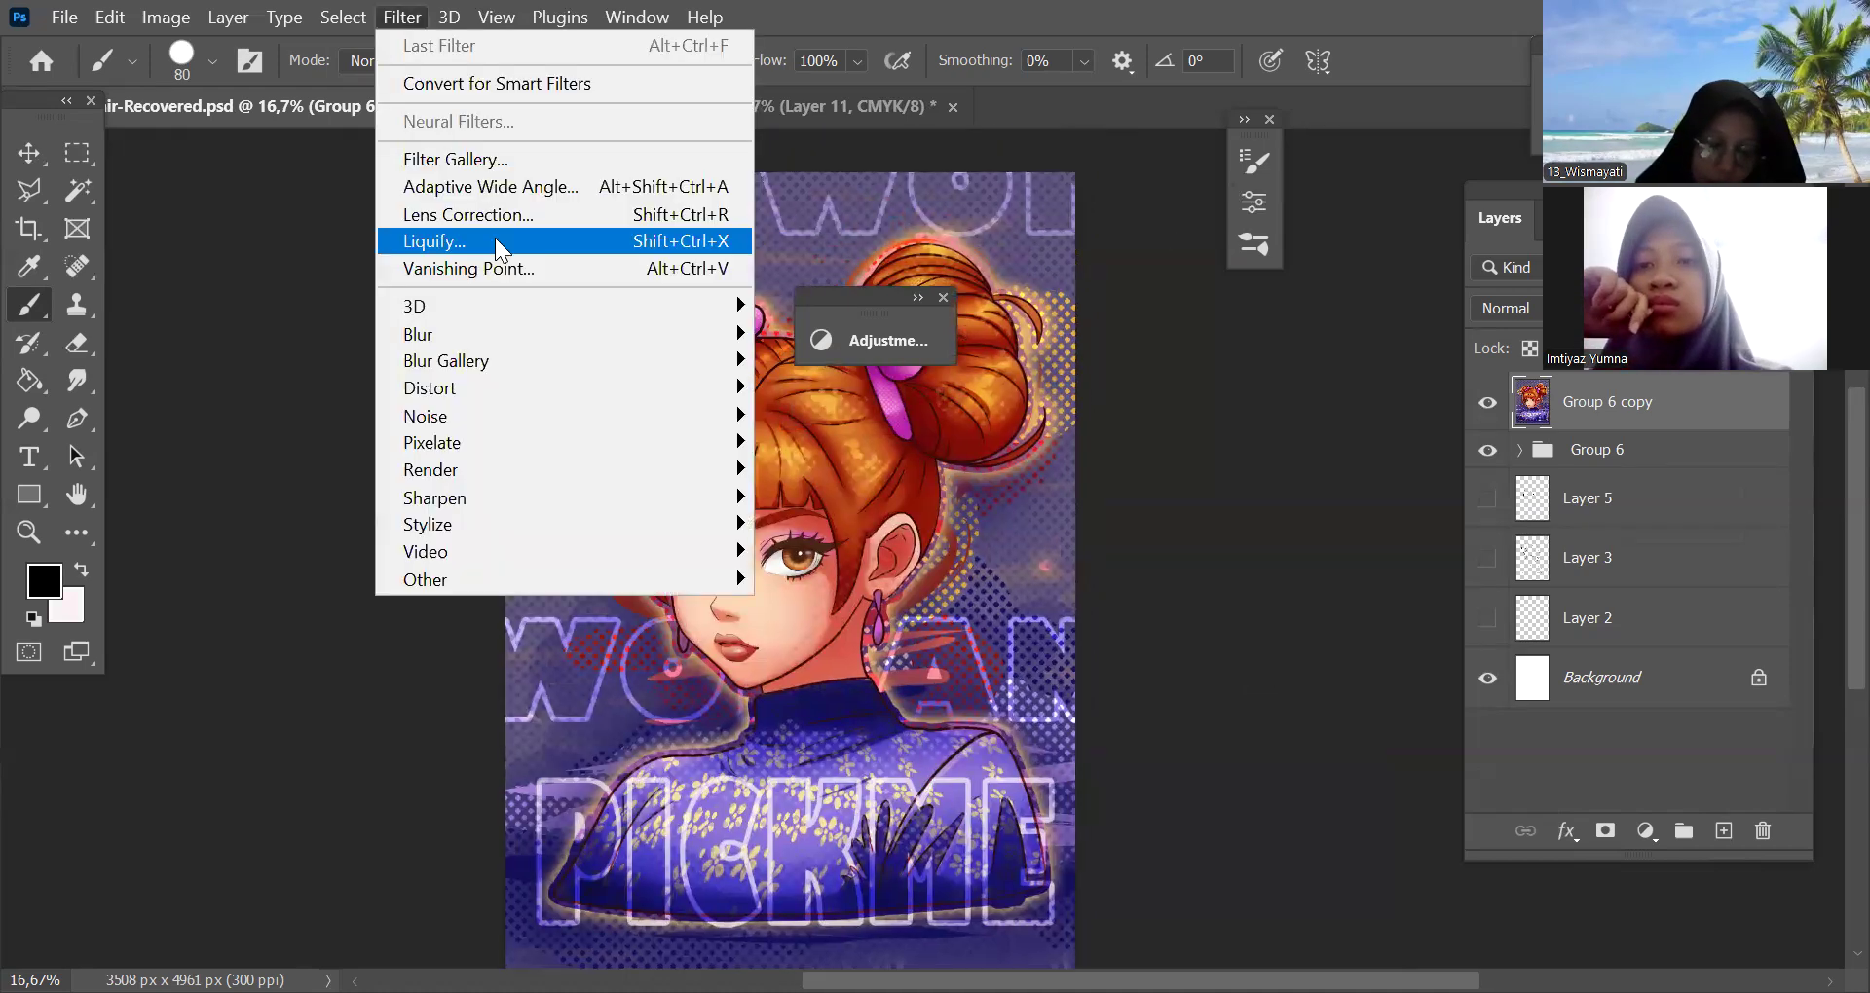
click(495, 241)
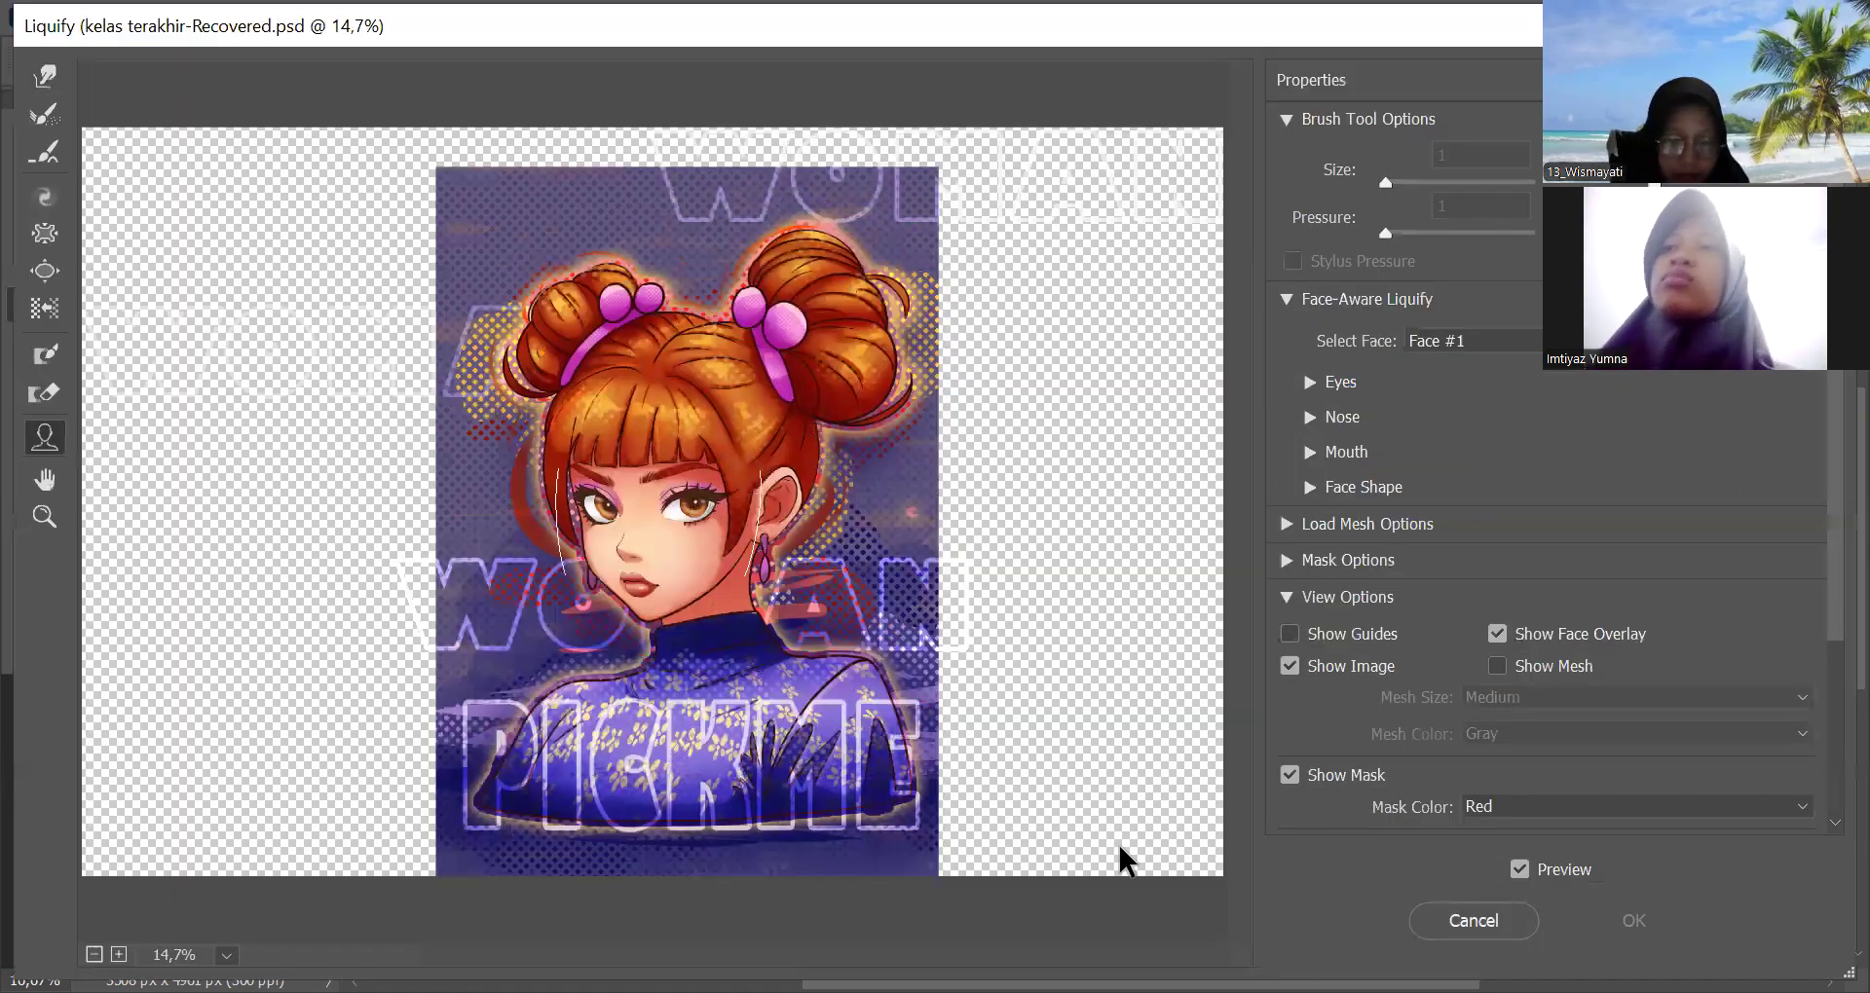
scroll(1050, 720, up, 2)
scroll(1077, 722, down, 3)
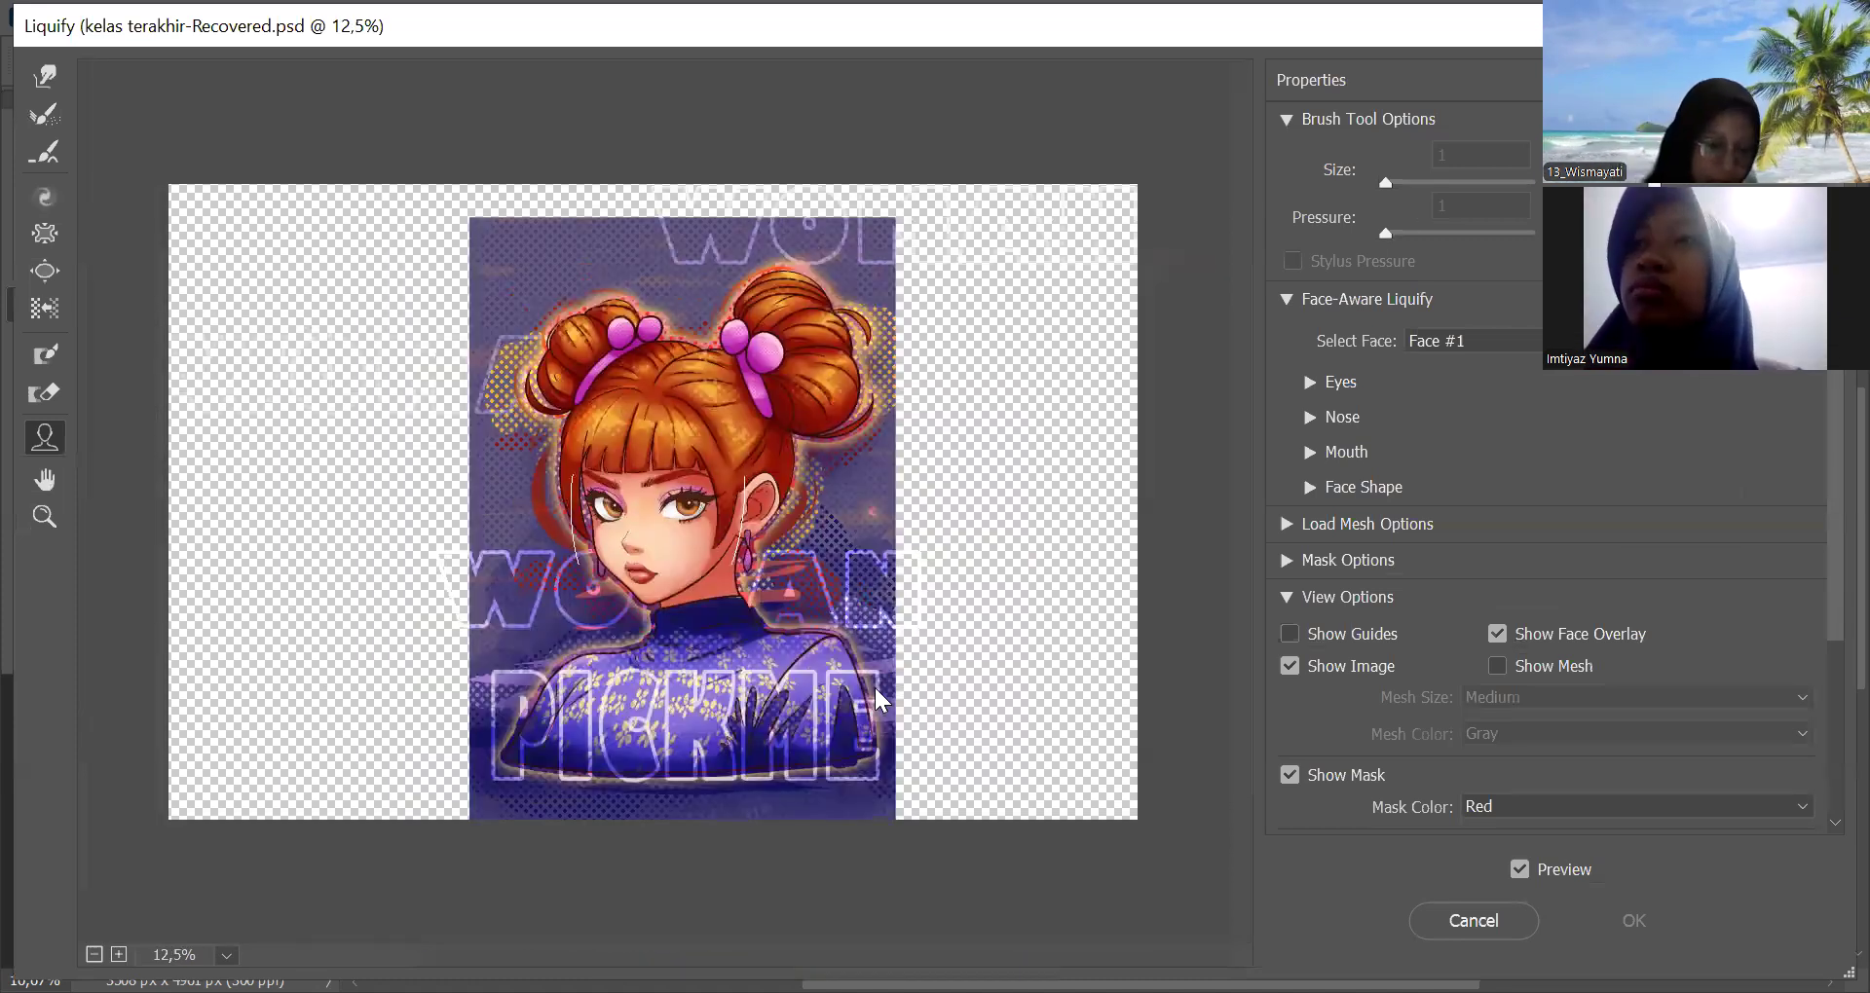
click(50, 75)
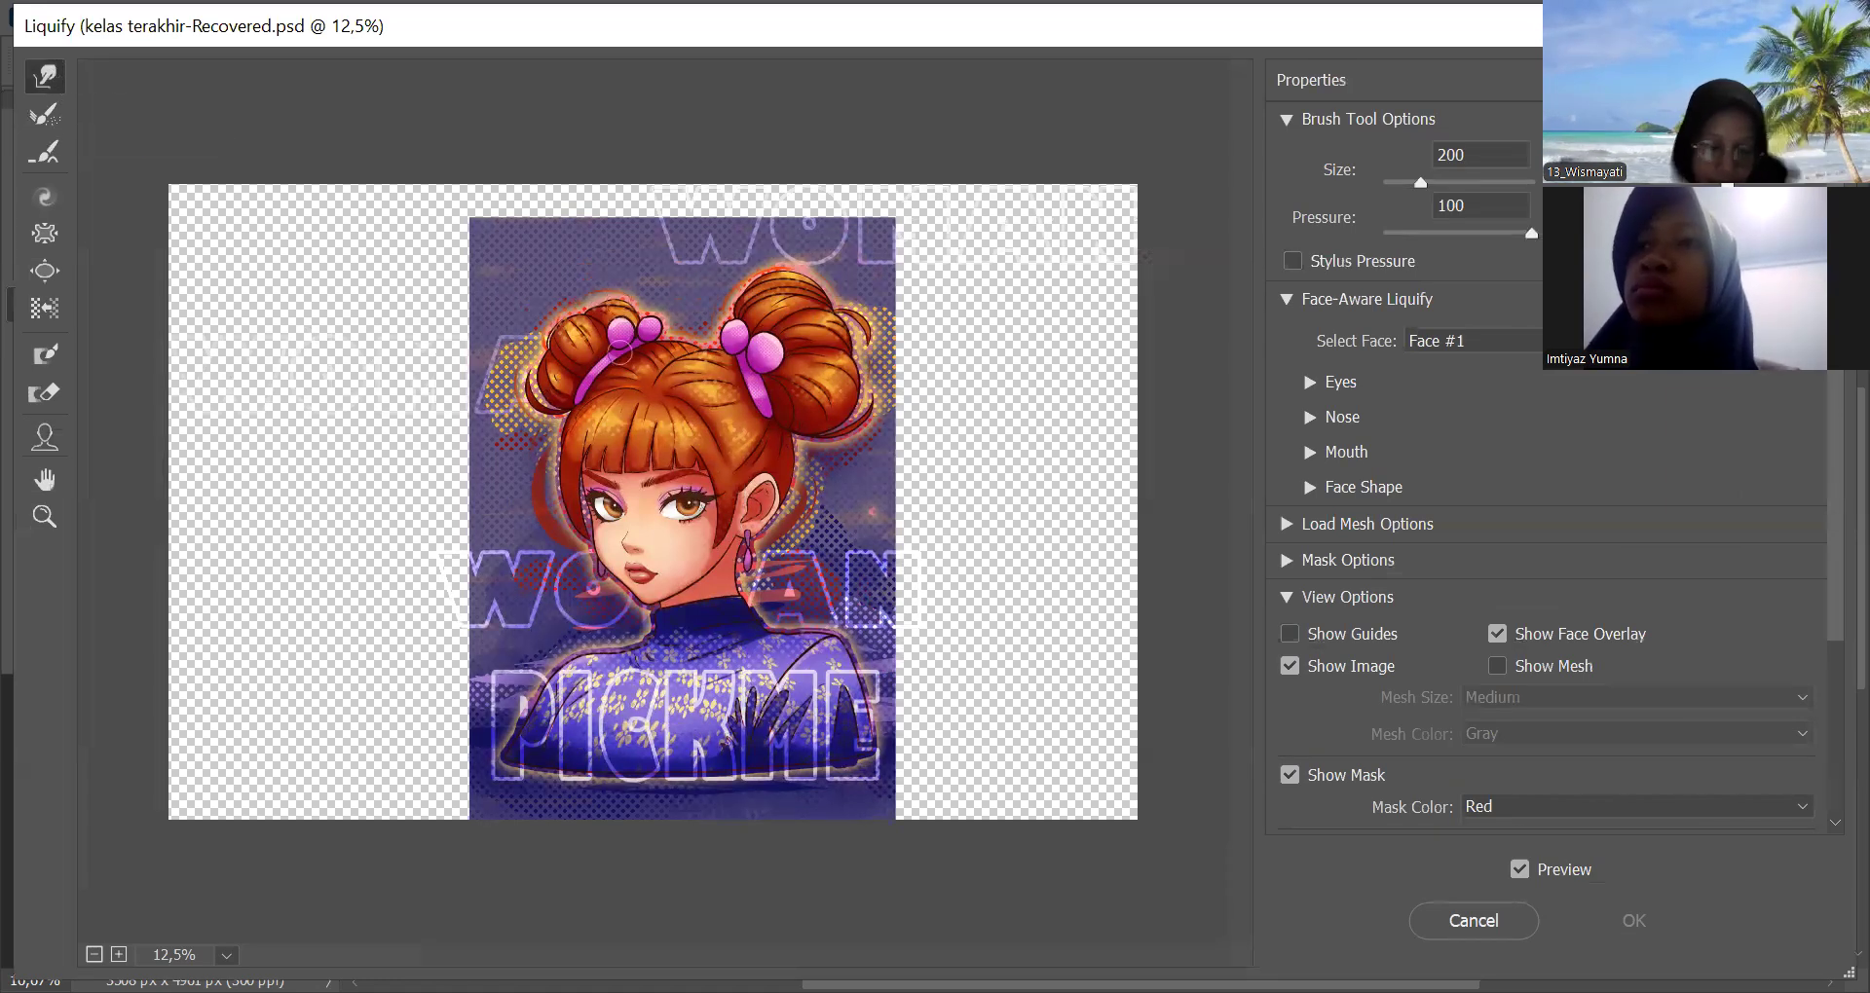
Try warping the large hair bun outward with a Forward Warp brush of size 1000, and undo the warp
key(bracketright)
key(bracketright)
key(bracketright)
key(bracketright)
key(bracketright)
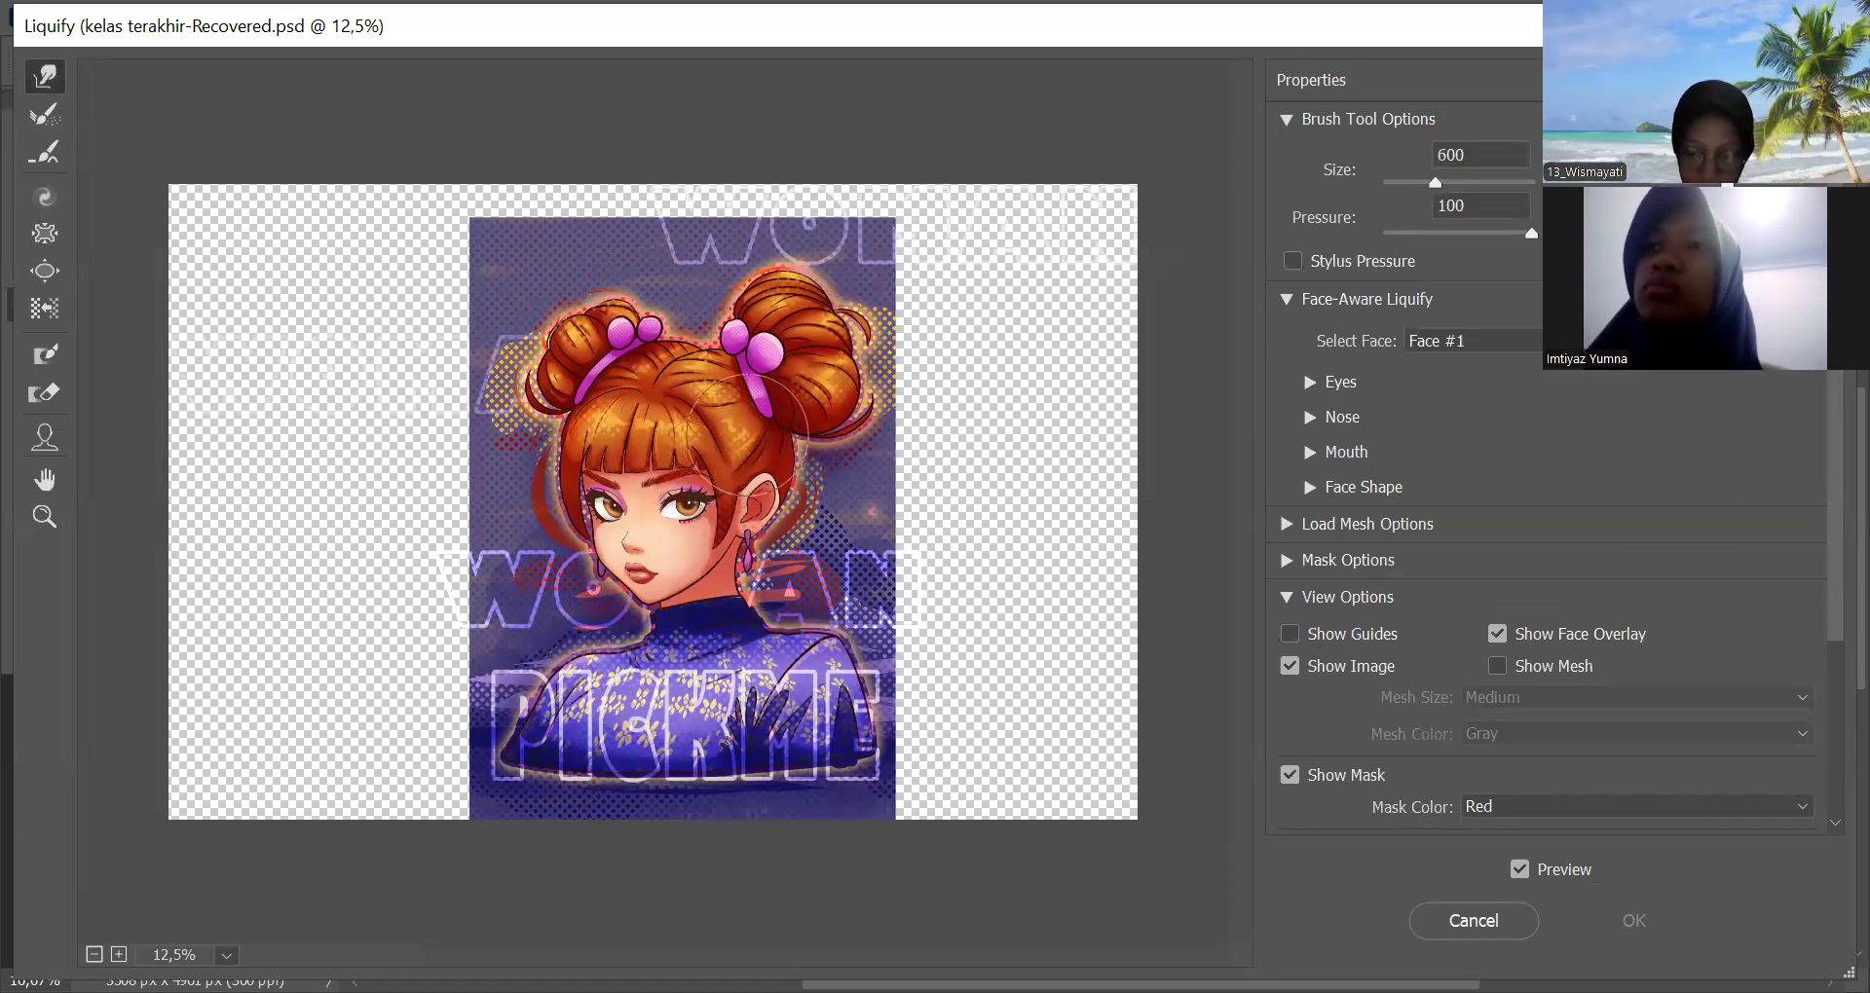
key(bracketright)
key(bracketright)
key(bracketright)
key(bracketright)
mouse_move(818, 395)
mouse_down()
mouse_move(880, 396)
mouse_move(855, 376)
mouse_move(867, 344)
mouse_move(883, 388)
mouse_move(815, 309)
mouse_up()
key(ctrl+z)
key(ctrl+z)
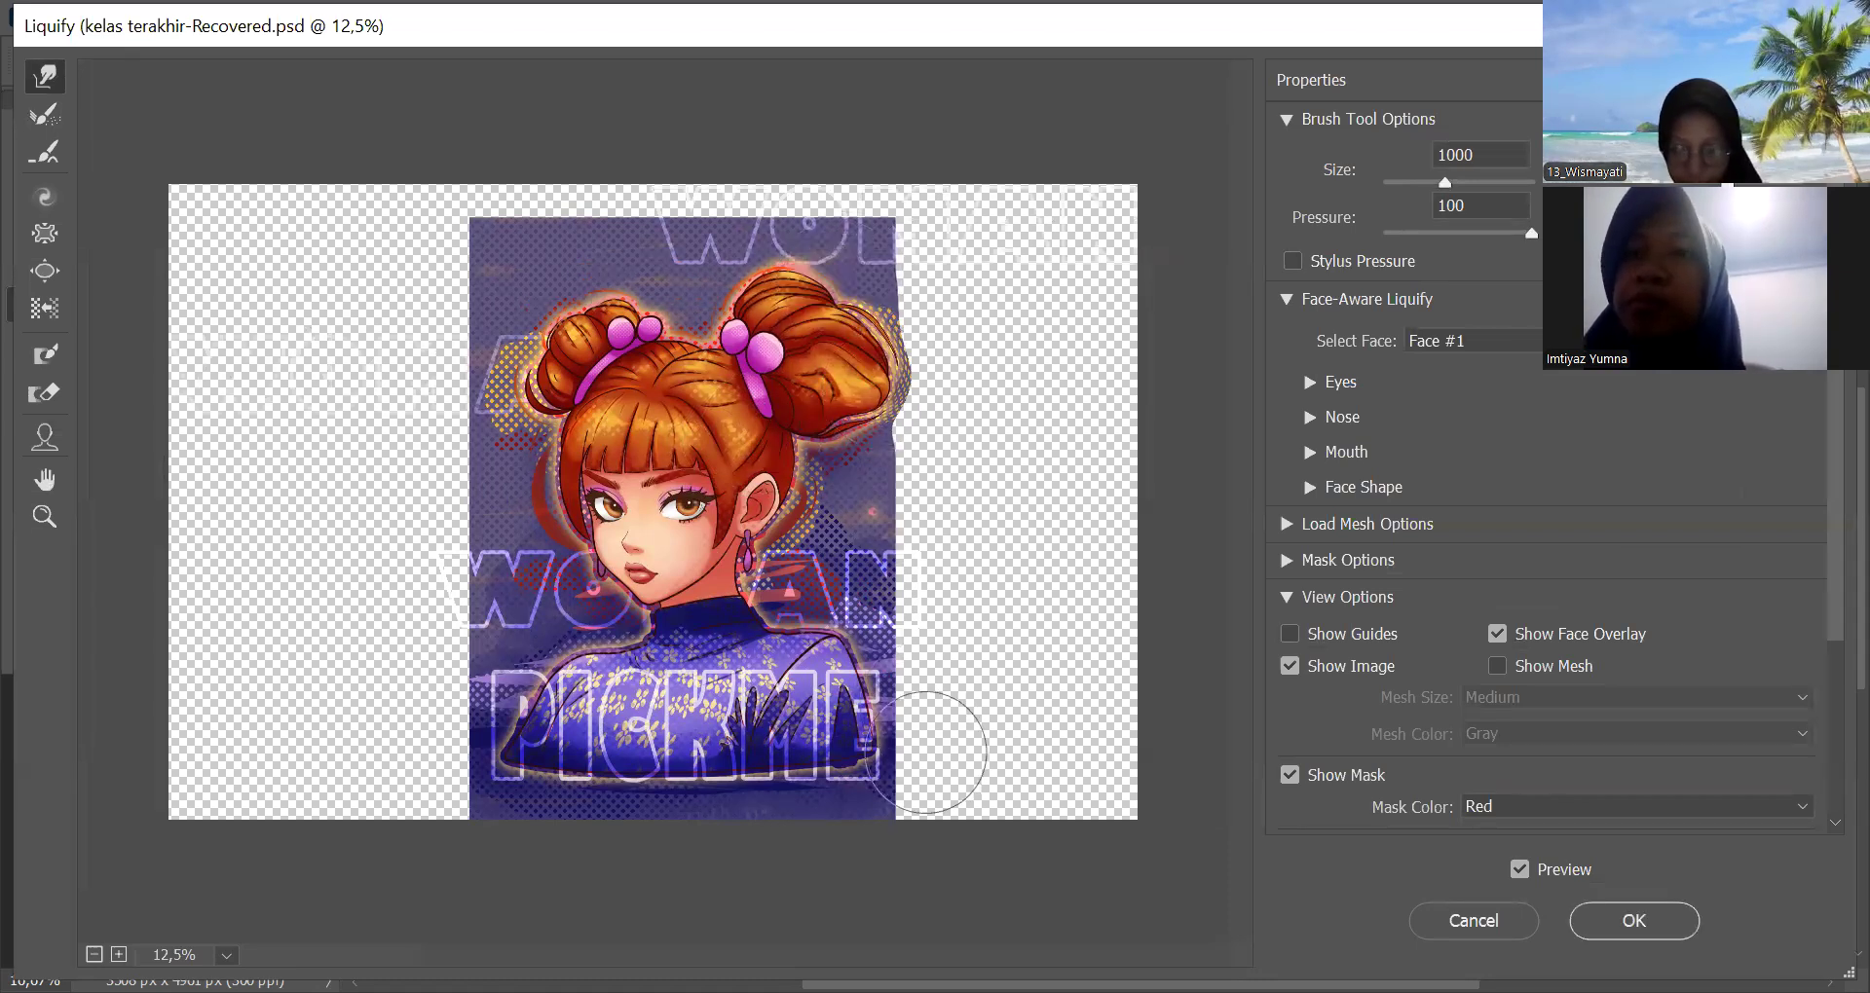
Push the cheek and jaw inward using the Forward Warp tool at brush size 800
key(ctrl+plus)
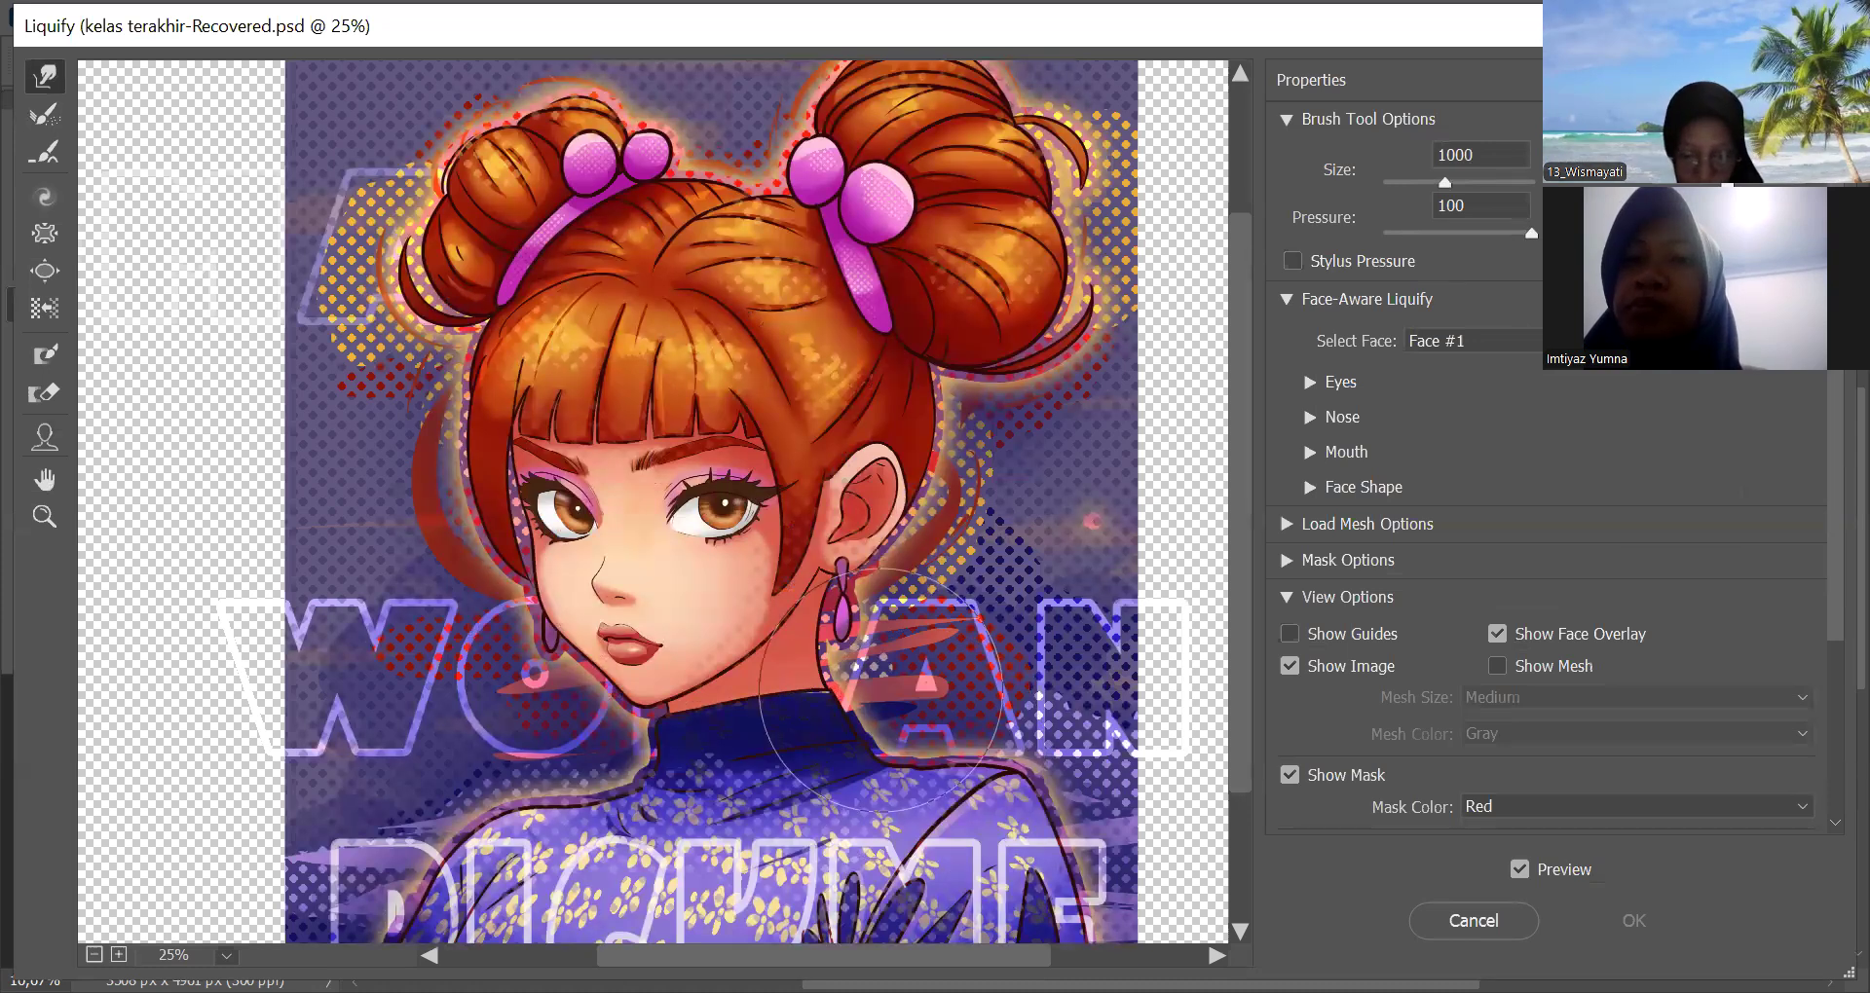
key(bracketleft)
key(bracketleft)
key(bracketleft)
key(bracketleft)
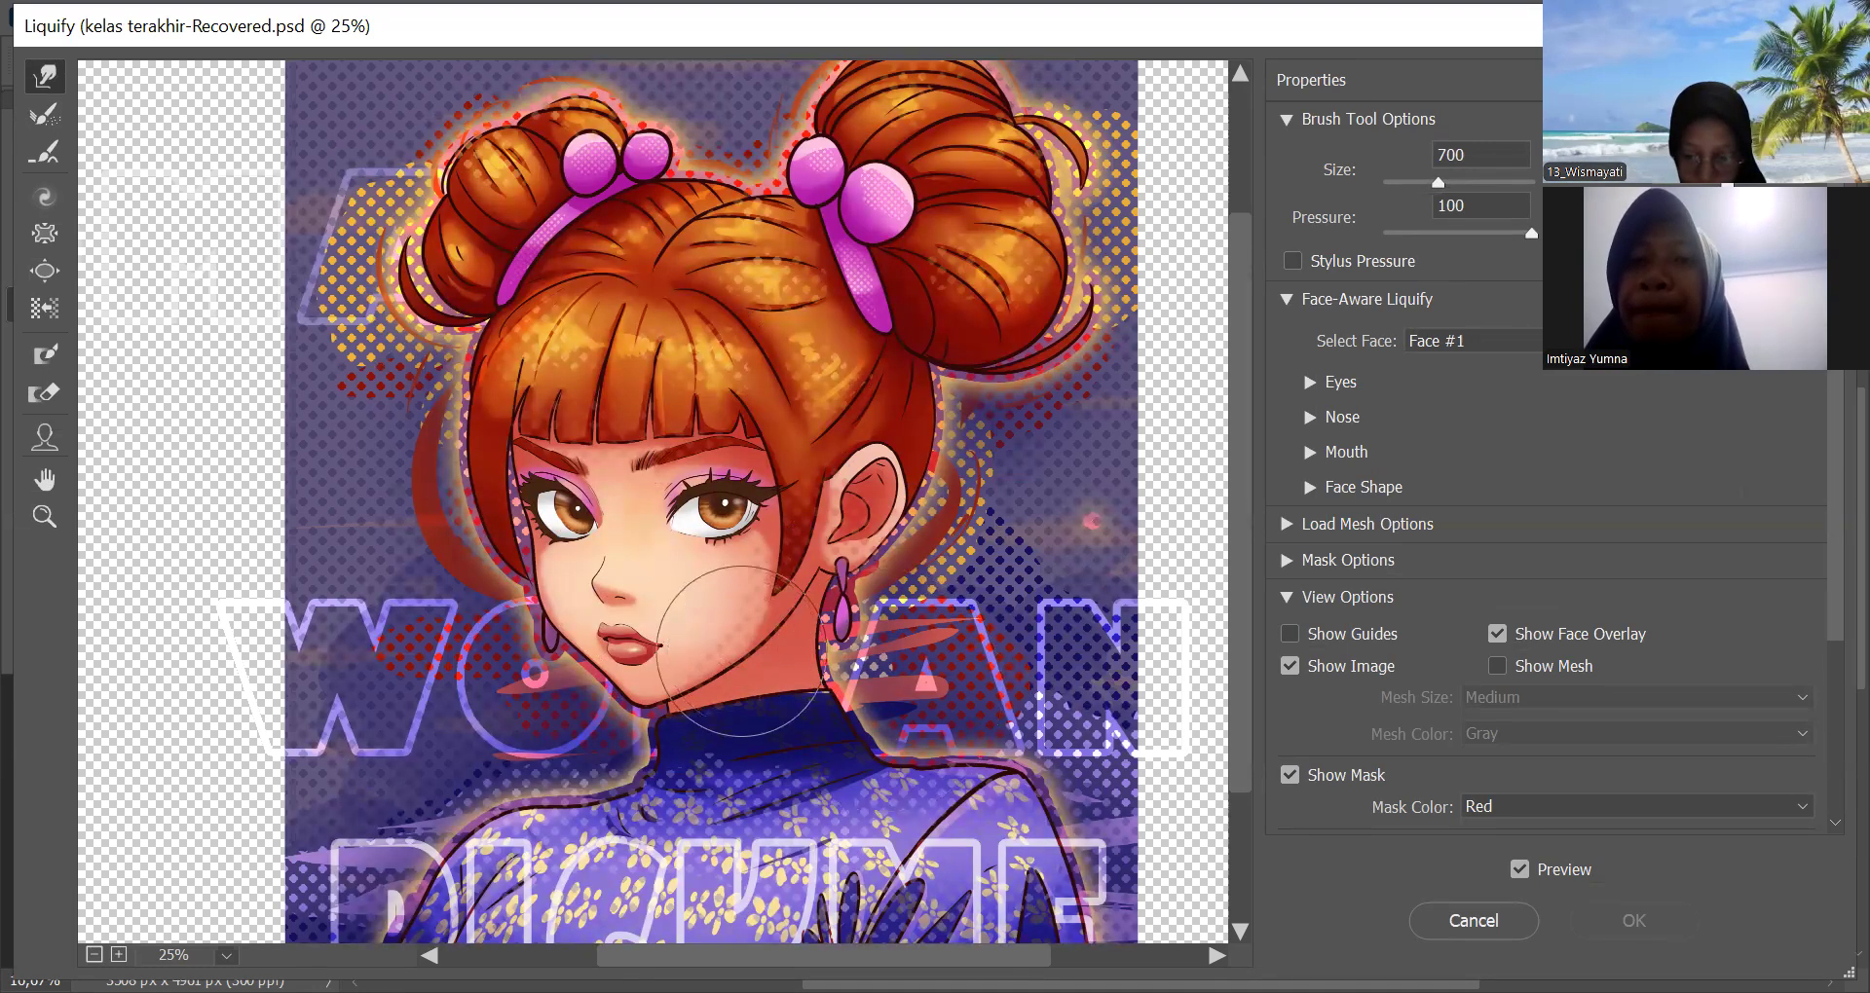
key(bracketright)
key(bracketright)
mouse_move(772, 604)
mouse_down()
mouse_move(526, 575)
mouse_move(707, 580)
mouse_up()
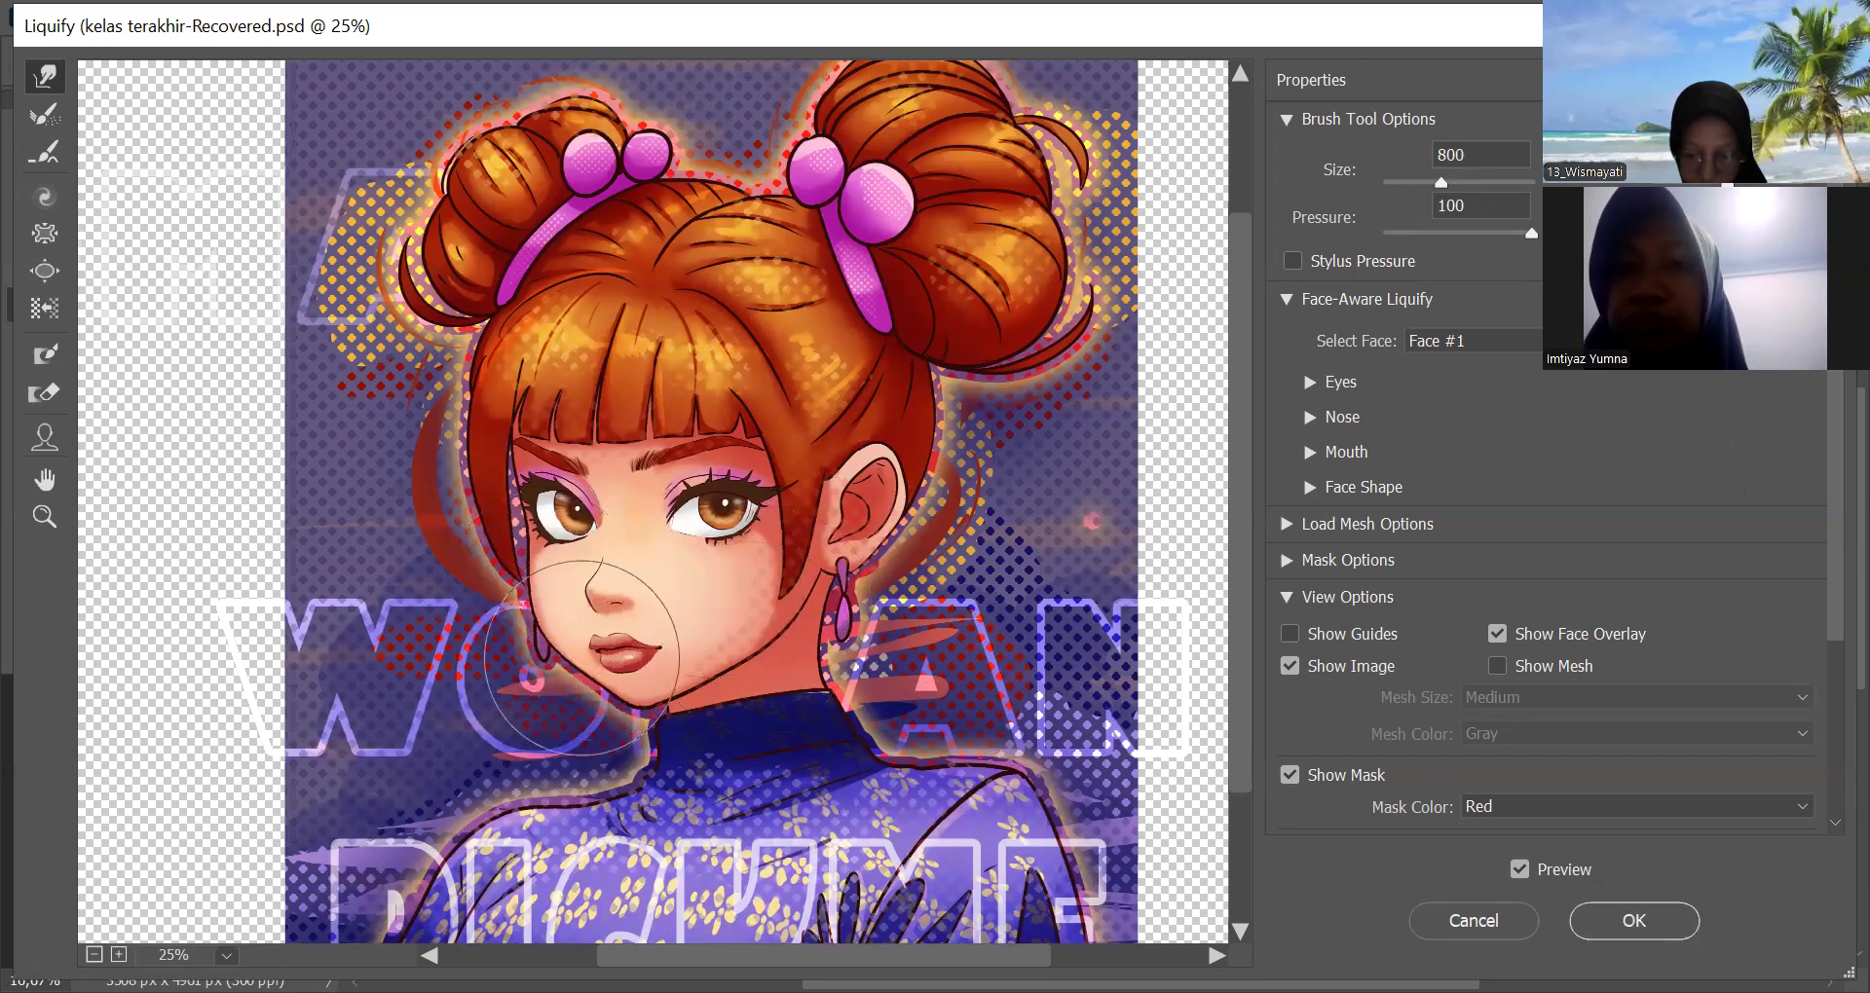
Try stretching the mouth far out past the side of the face, and undo the facial warps
ctrl+alt+click(805, 642)
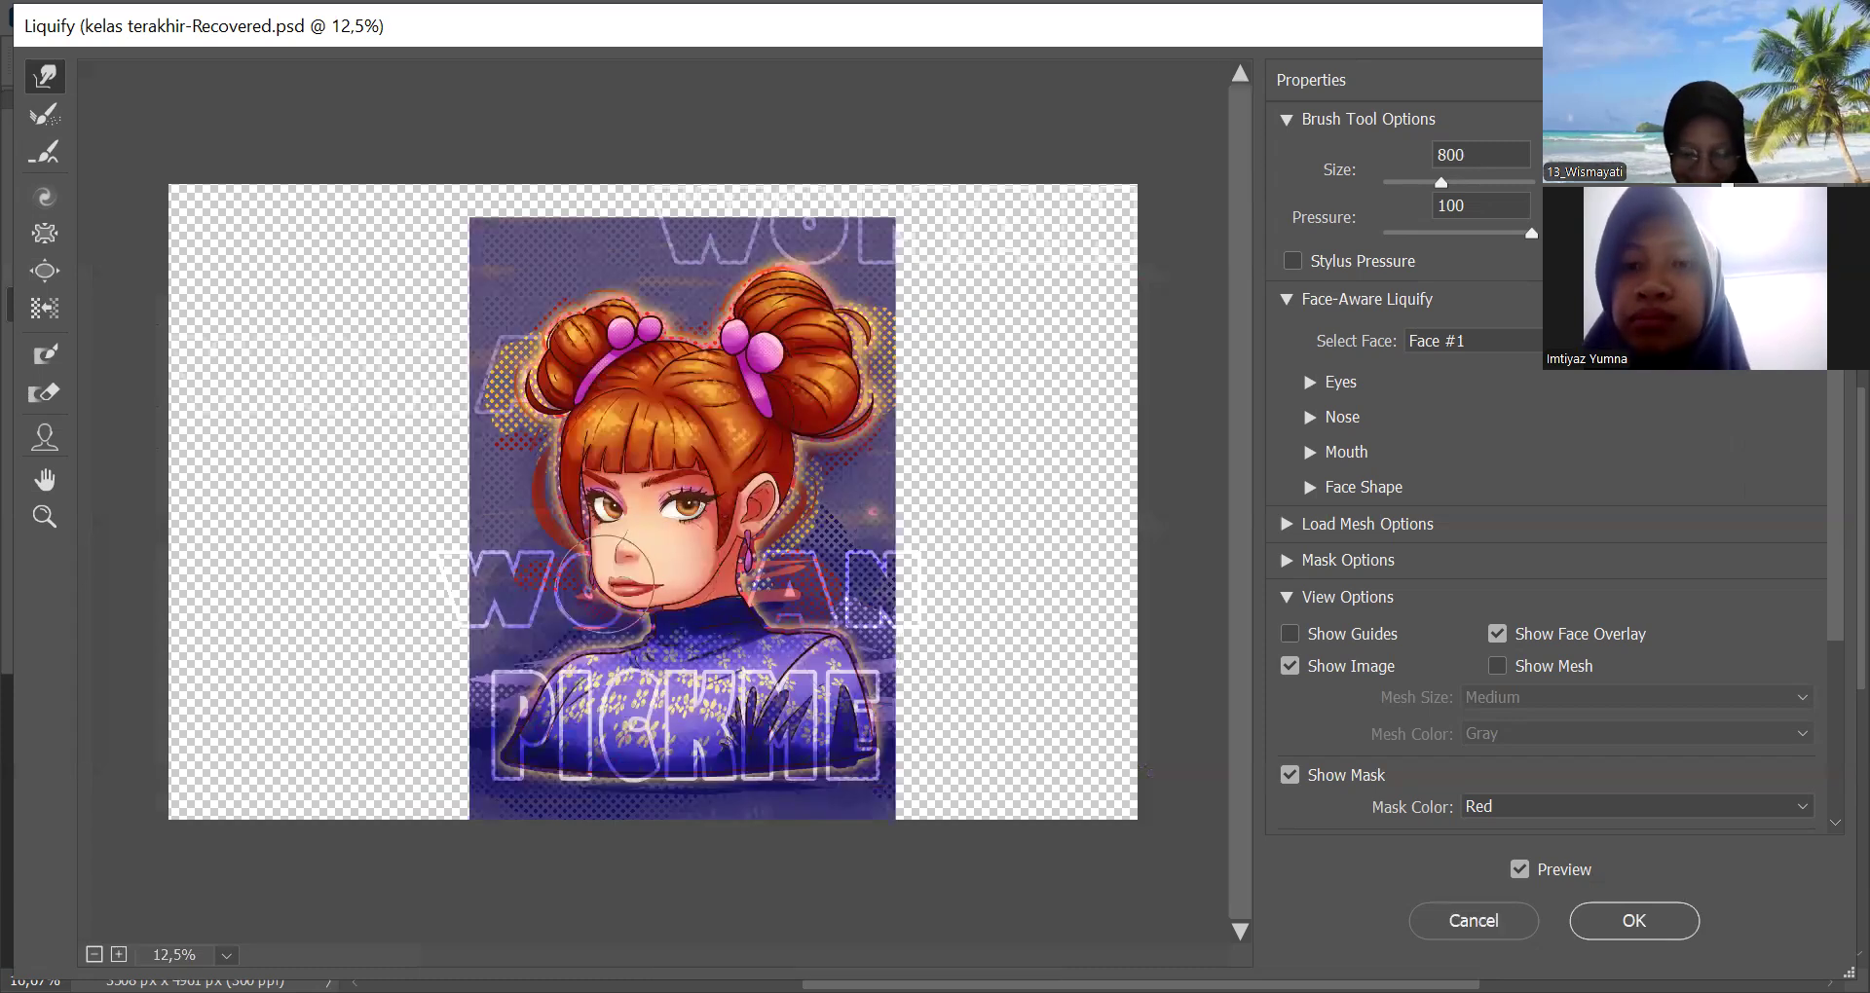
drag(618, 572, 505, 605)
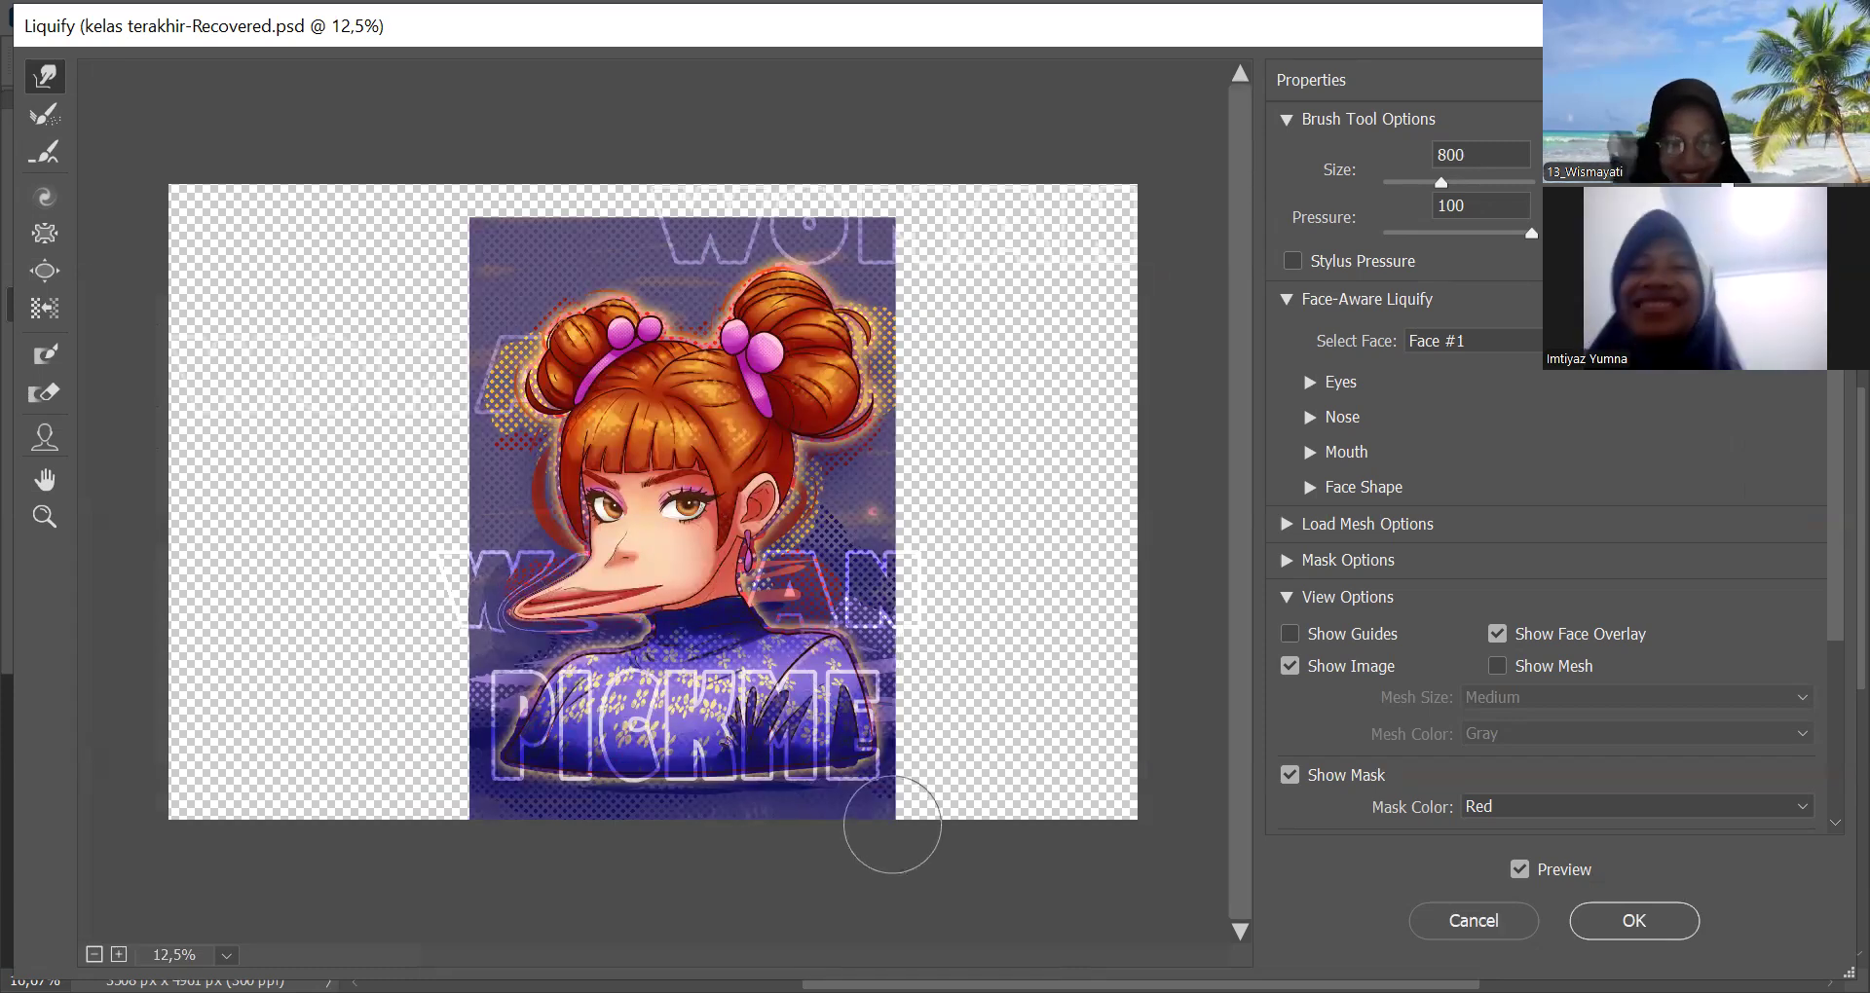
key(ctrl+z)
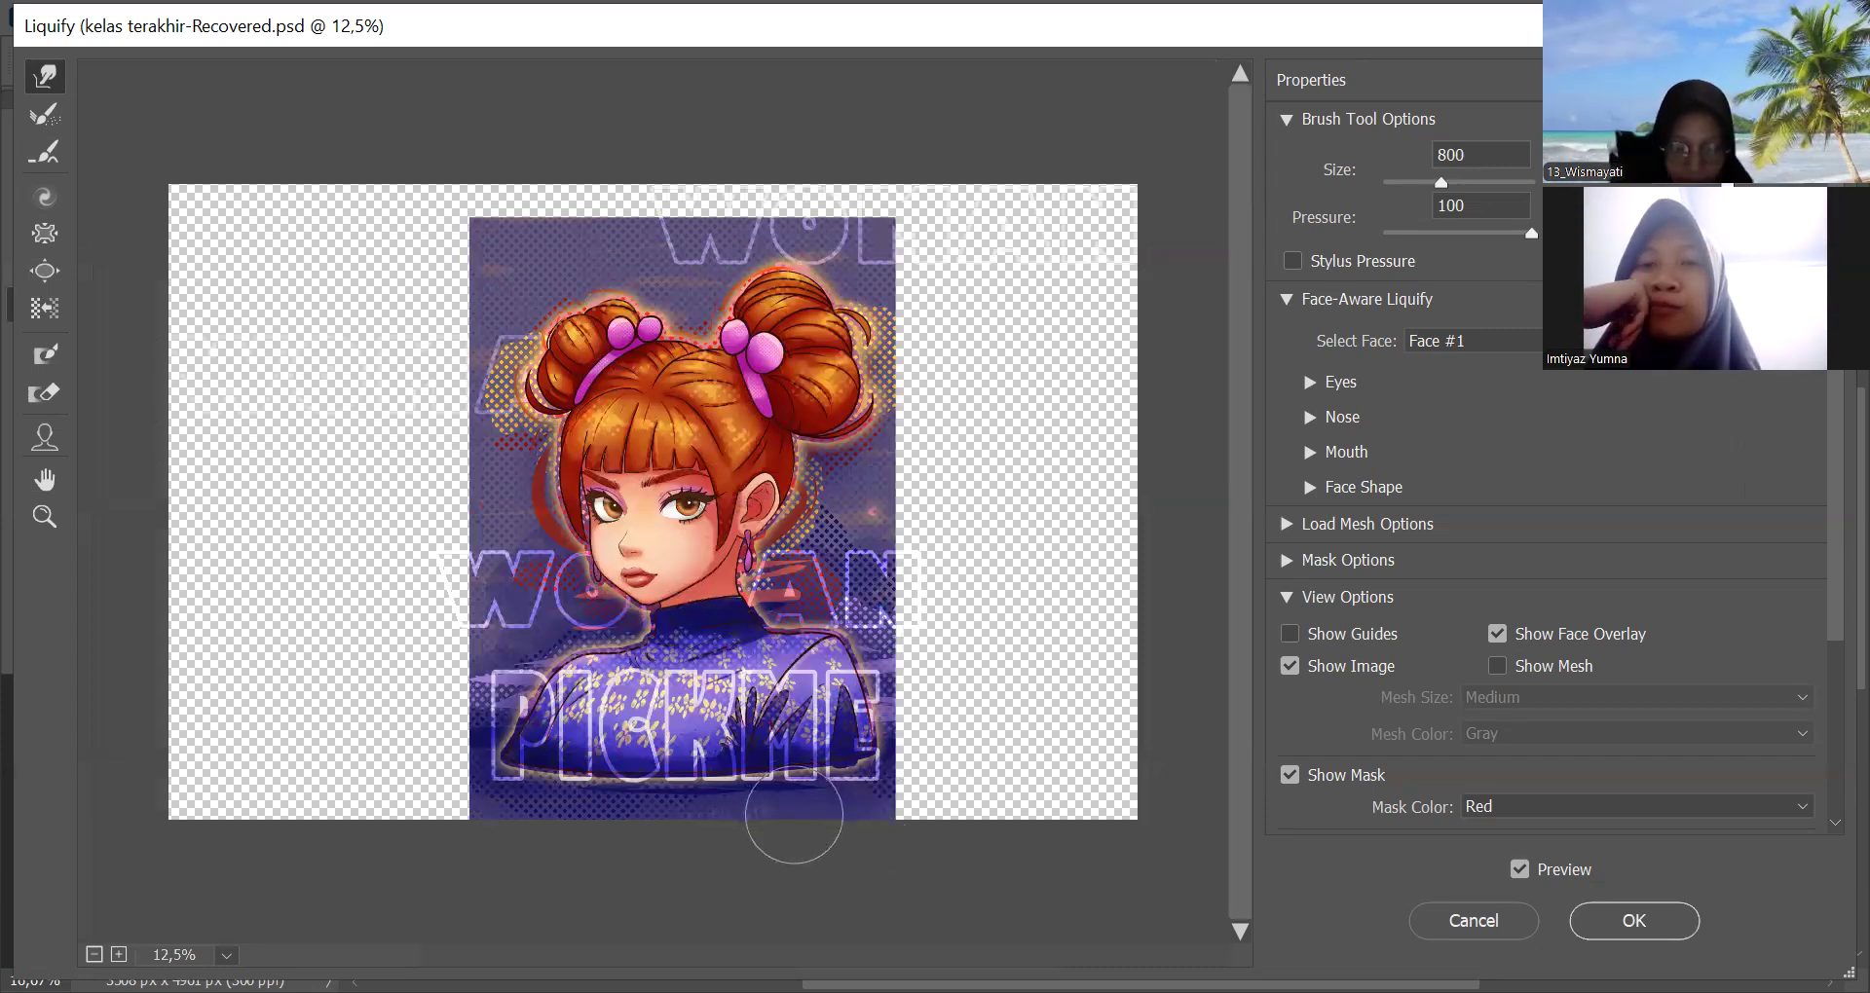
key(Return)
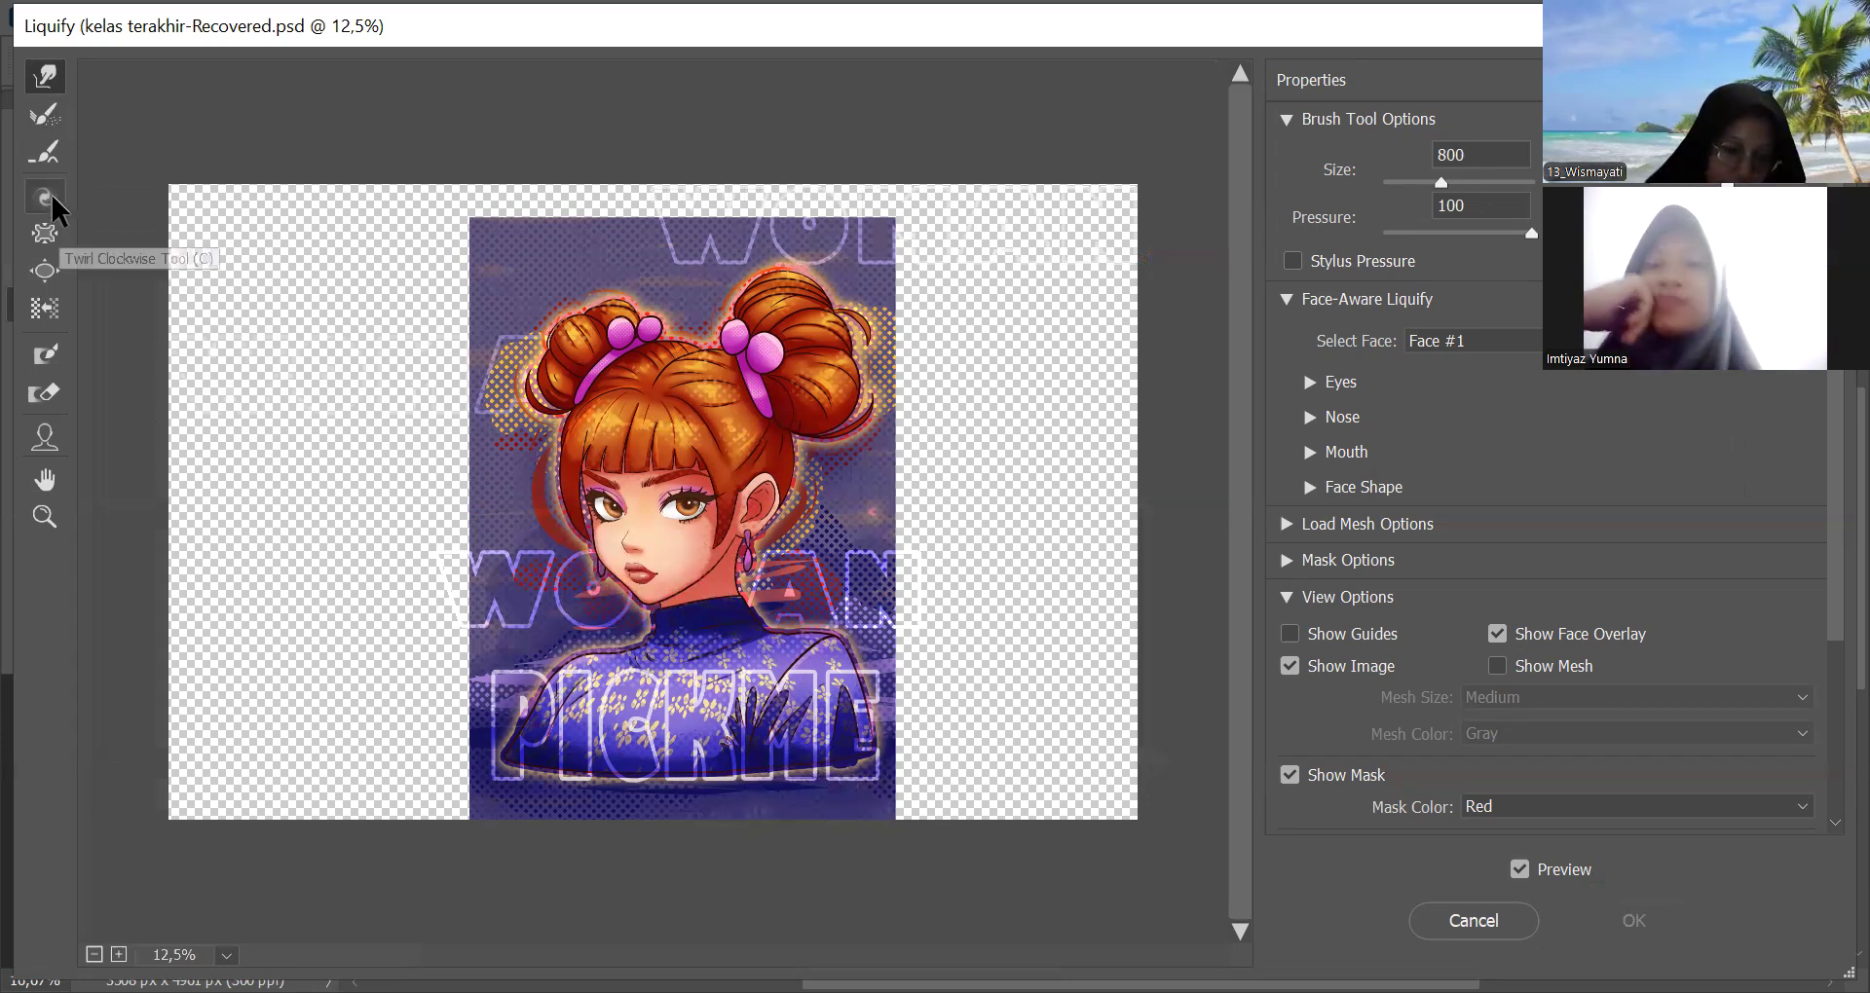
Shrink the eye nearest the ear using the Pucker tool at brush size 1000
click(45, 233)
key(bracketright)
key(bracketright)
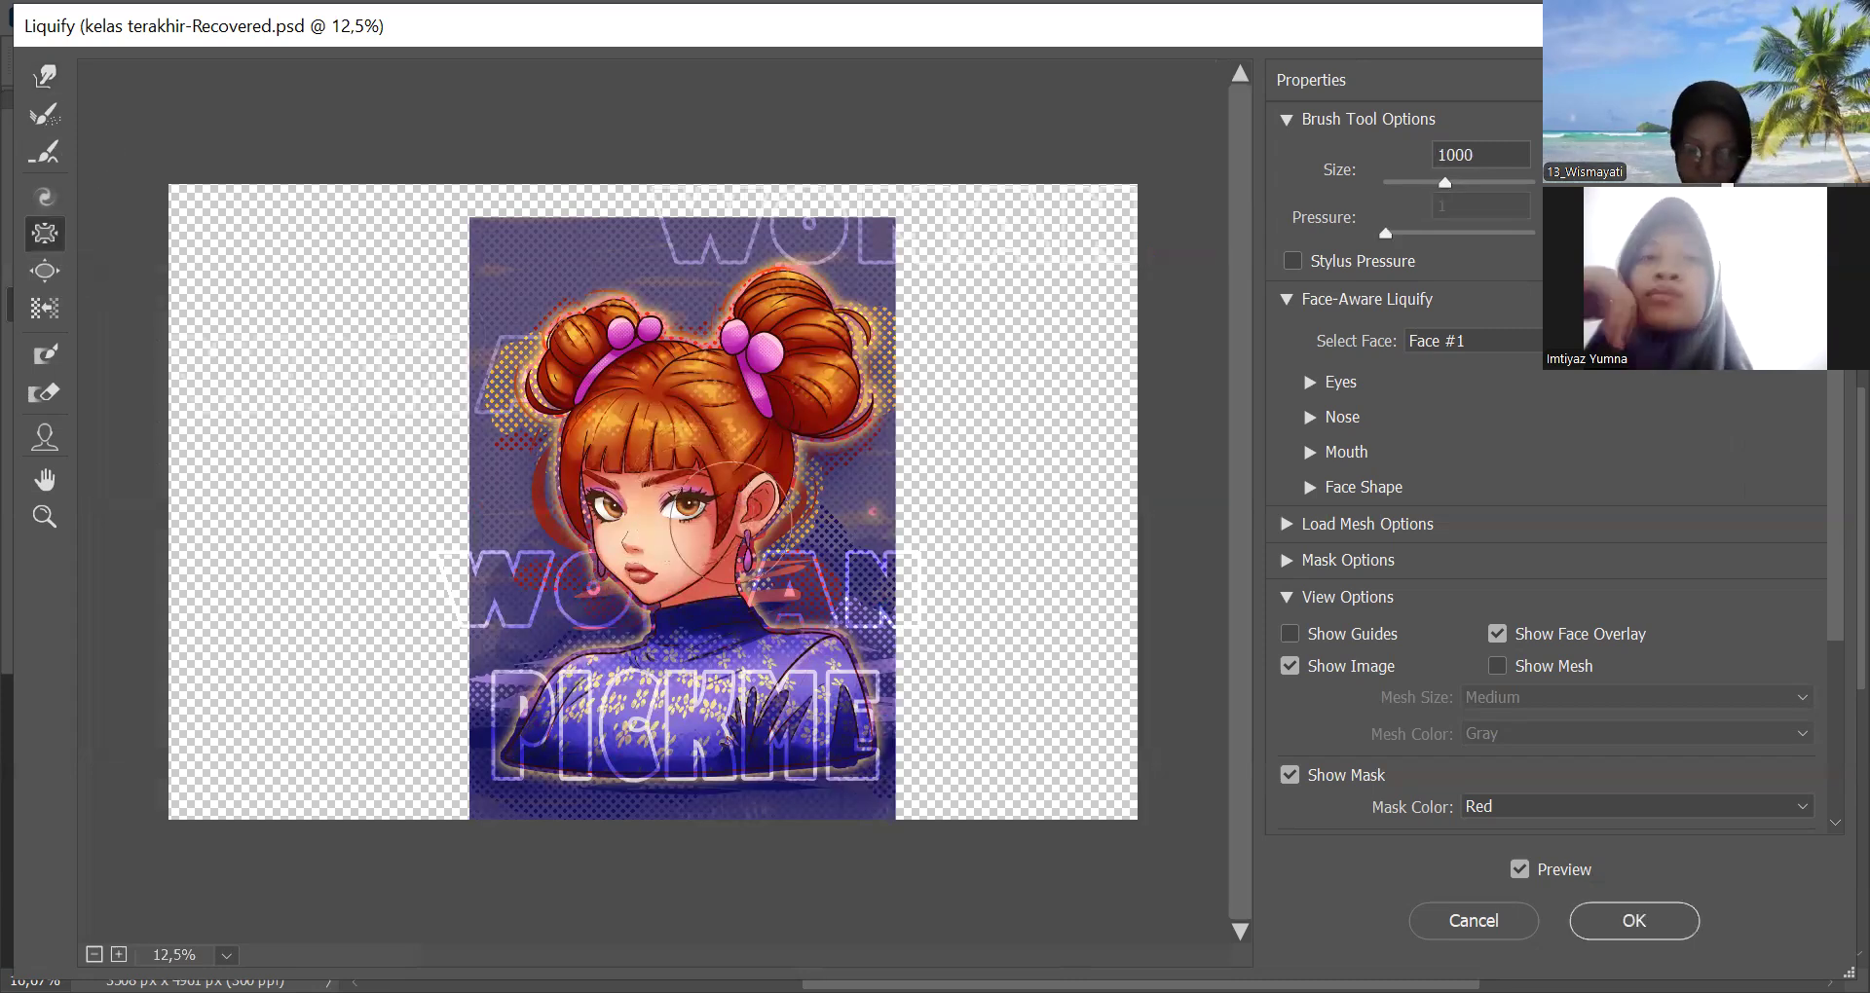
key(ctrl+plus)
key(ctrl+plus)
key(ctrl+plus)
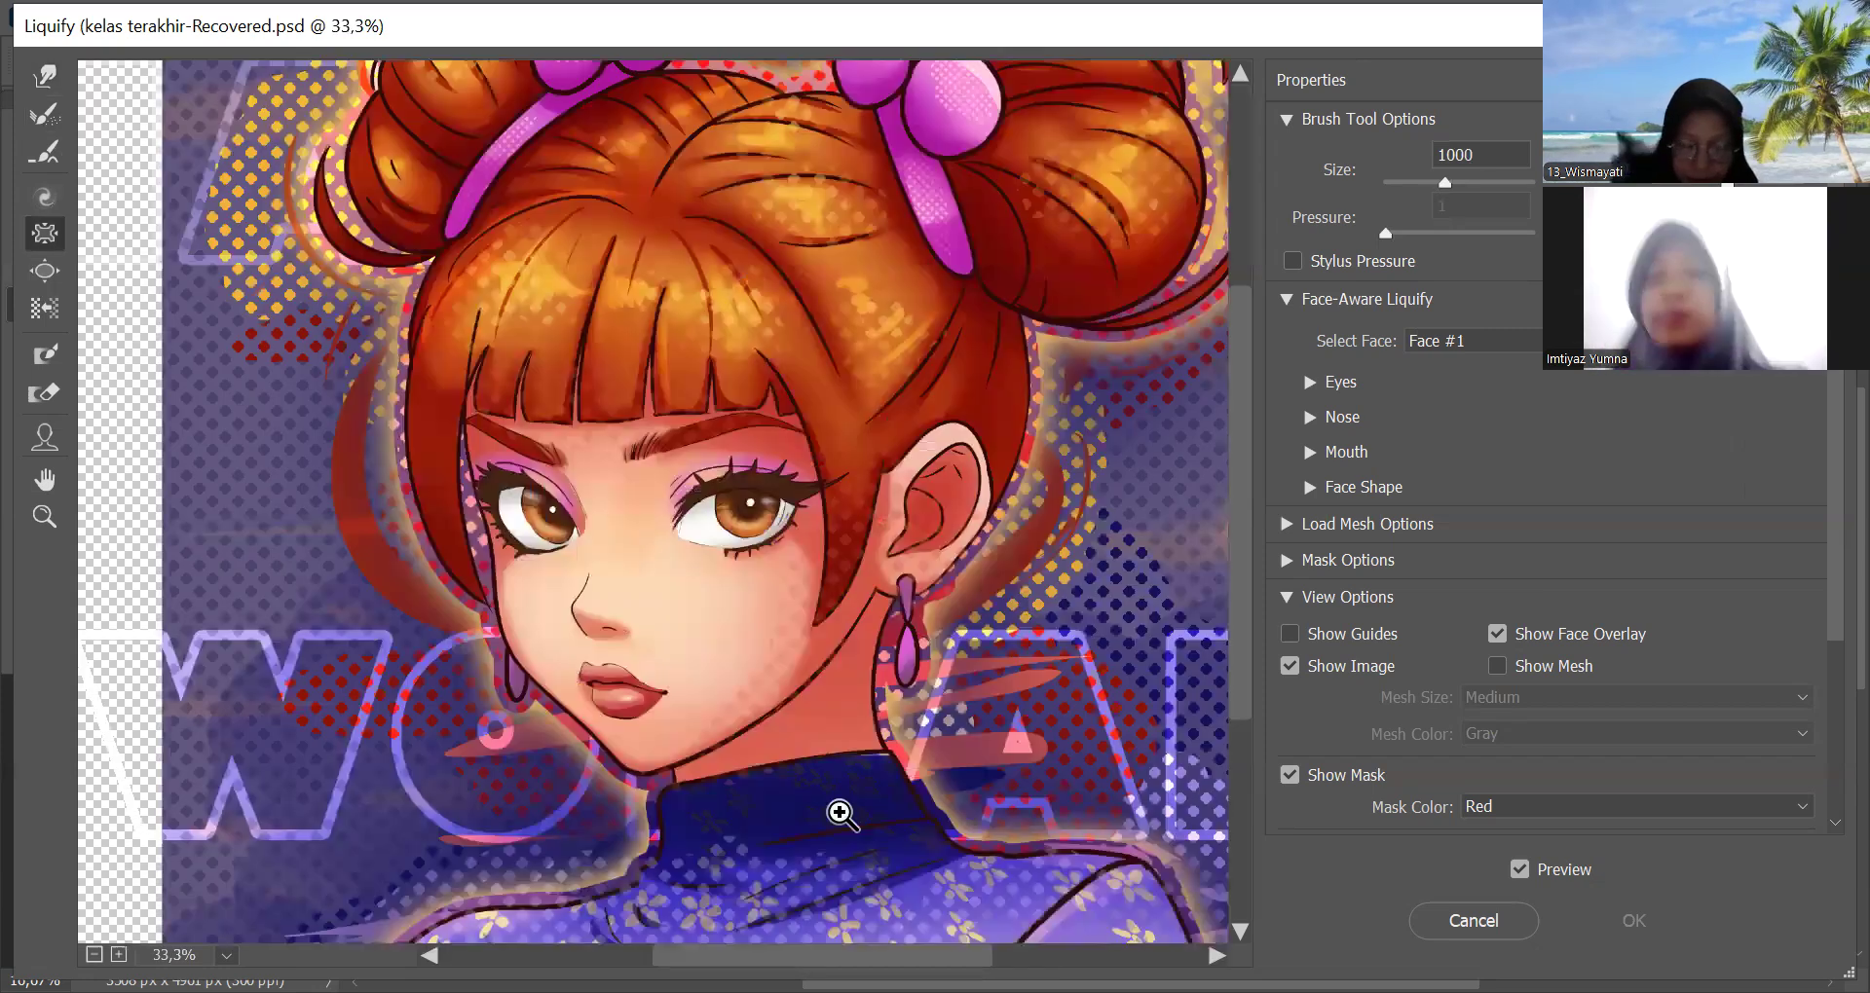
key(ctrl+plus)
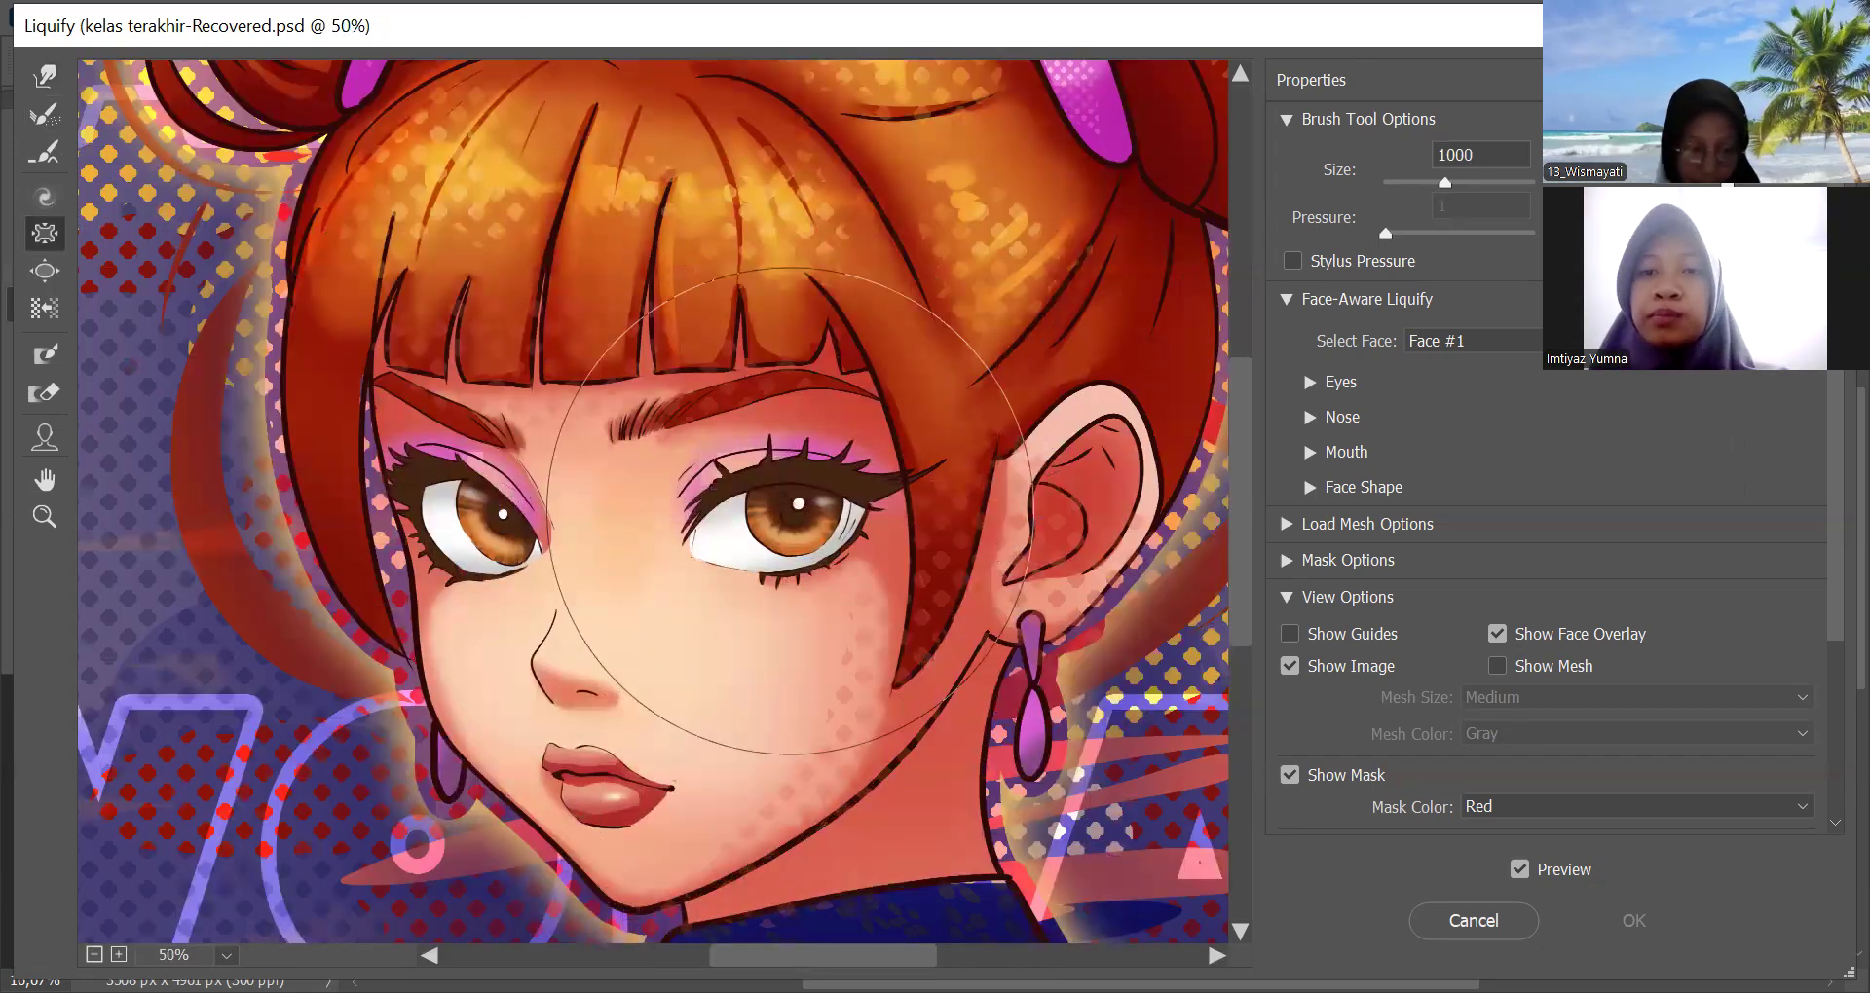
mouse_move(789, 511)
mouse_down()
mouse_move(769, 531)
mouse_move(1018, 731)
mouse_move(994, 723)
mouse_move(971, 747)
mouse_up()
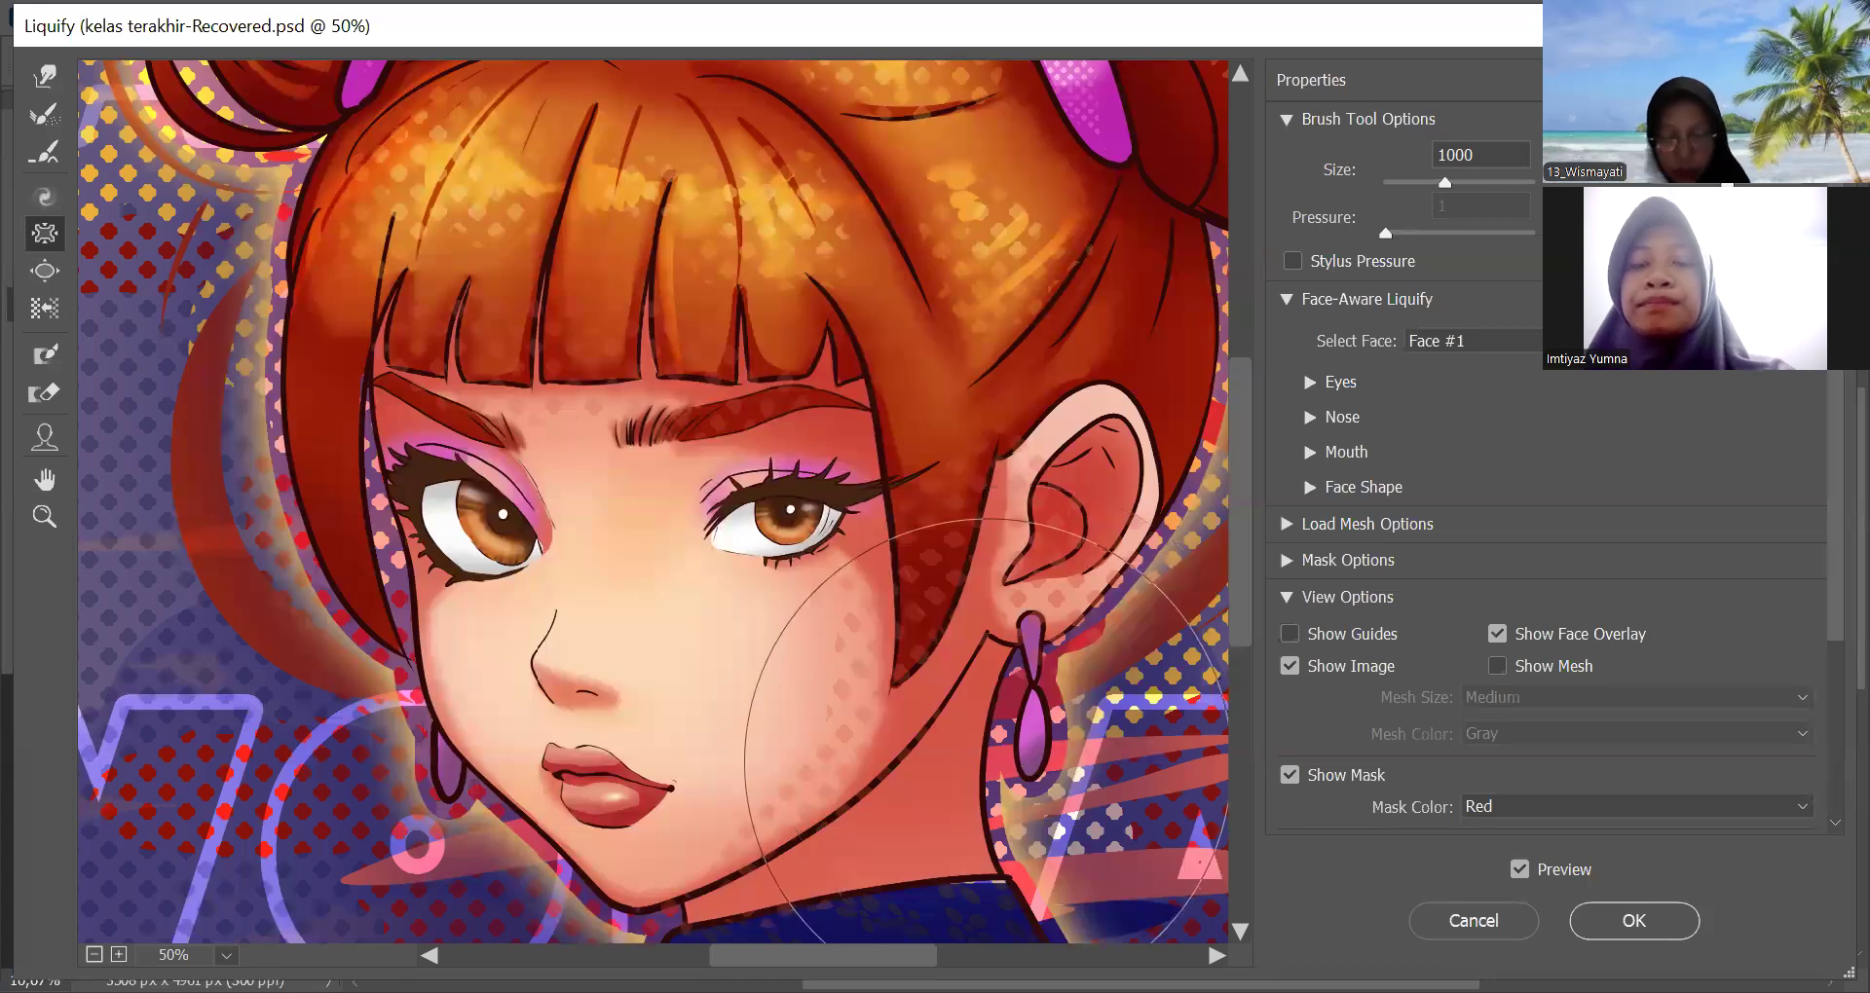
key(ctrl+minus)
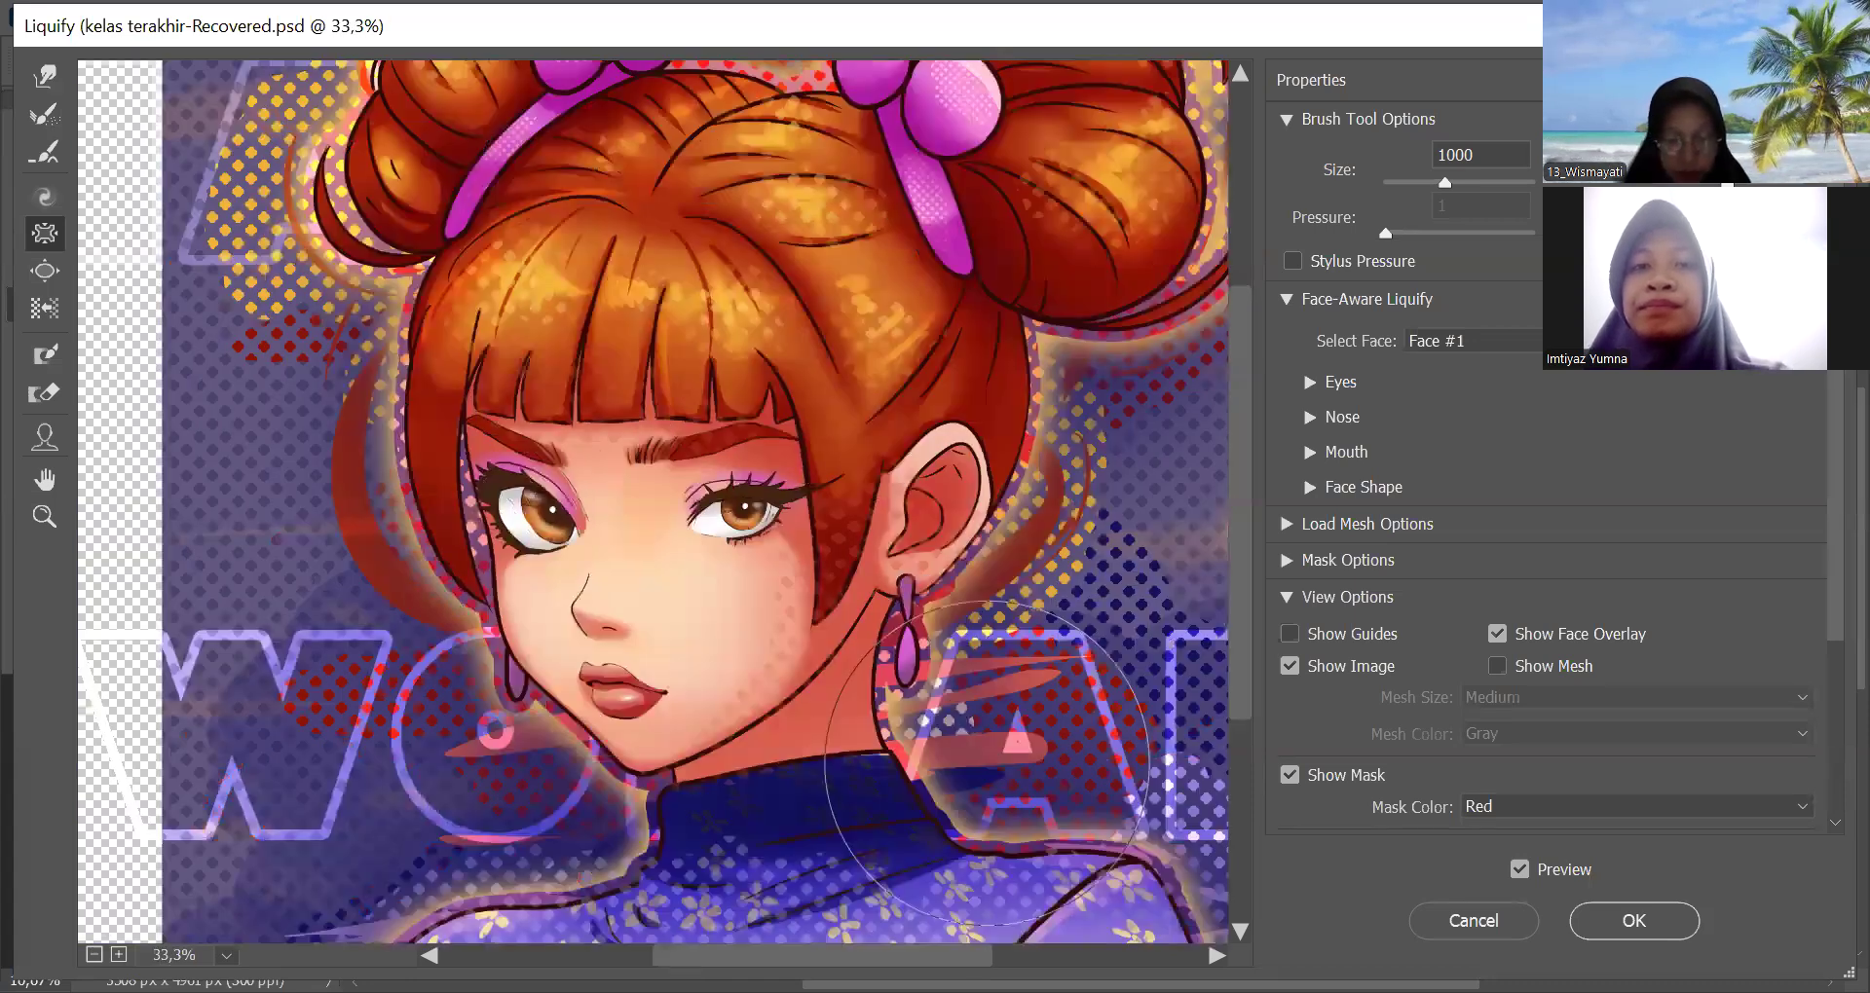
key(ctrl+minus)
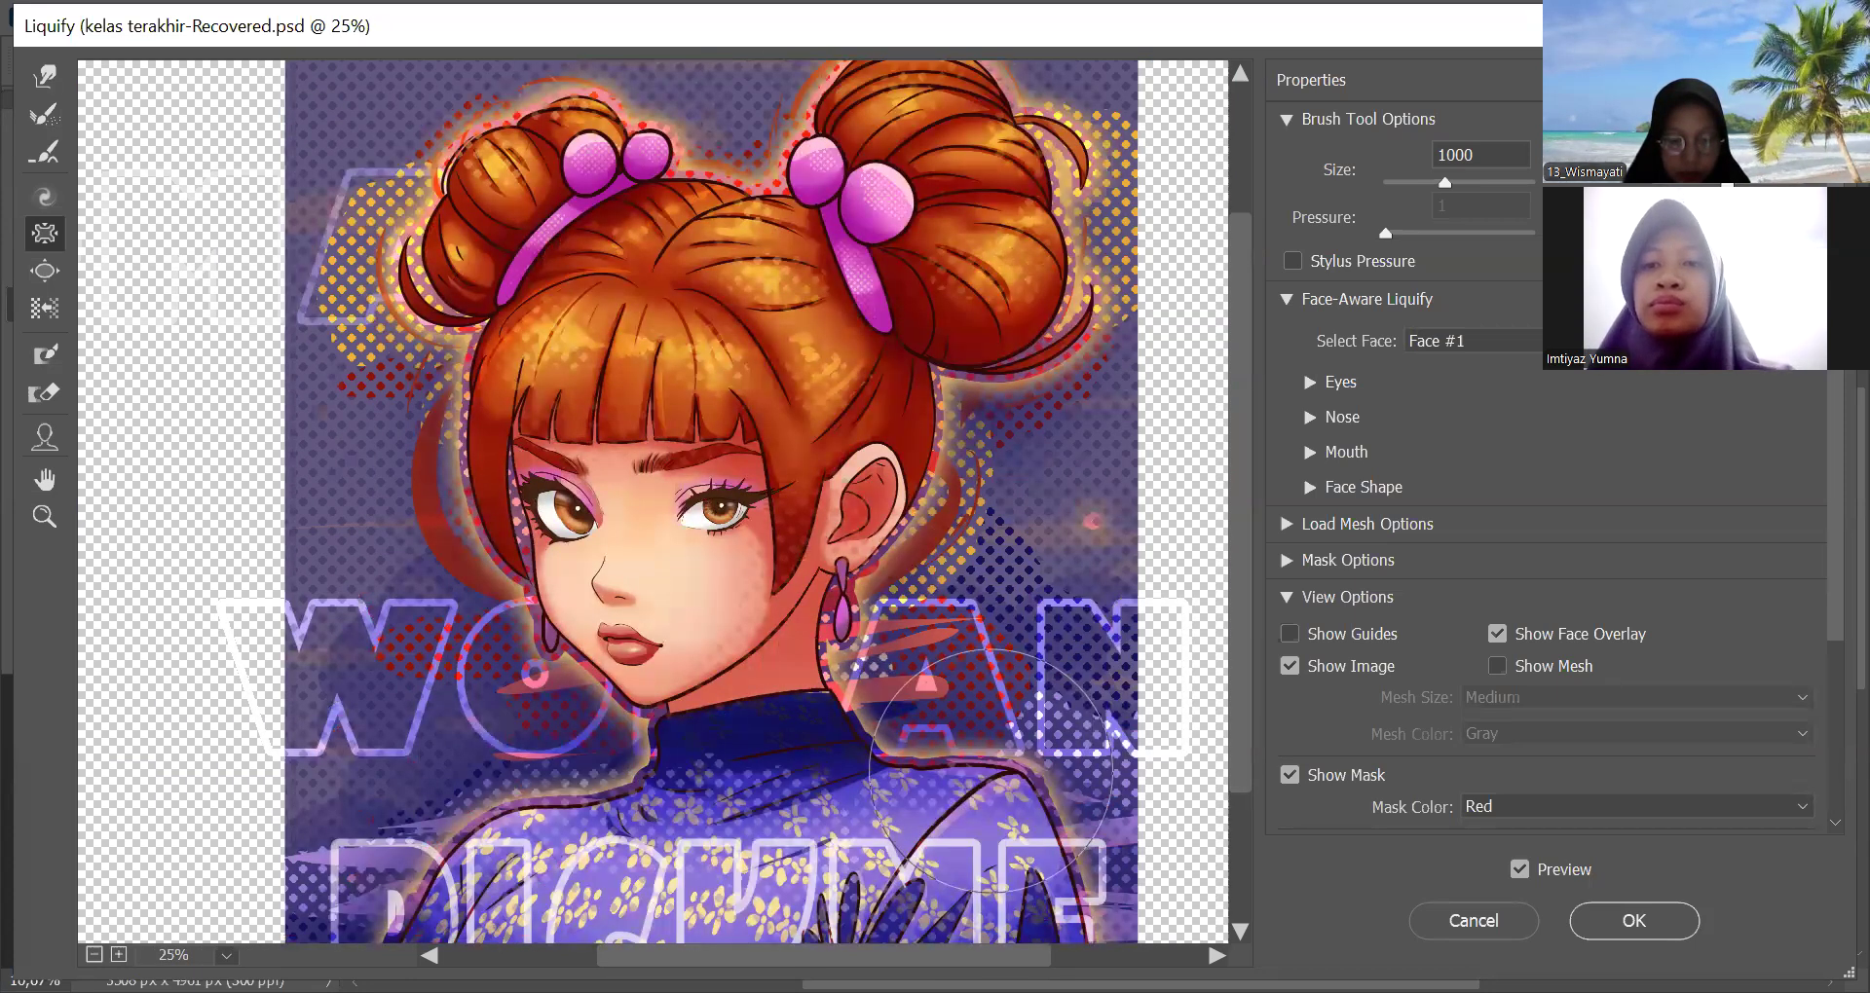
Enlarge the eye nearest the ear and the lips with a size 500 Bloat brush, and discard all Liquify changes
click(45, 271)
key(bracketleft)
key(bracketleft)
key(bracketleft)
key(bracketleft)
key(bracketleft)
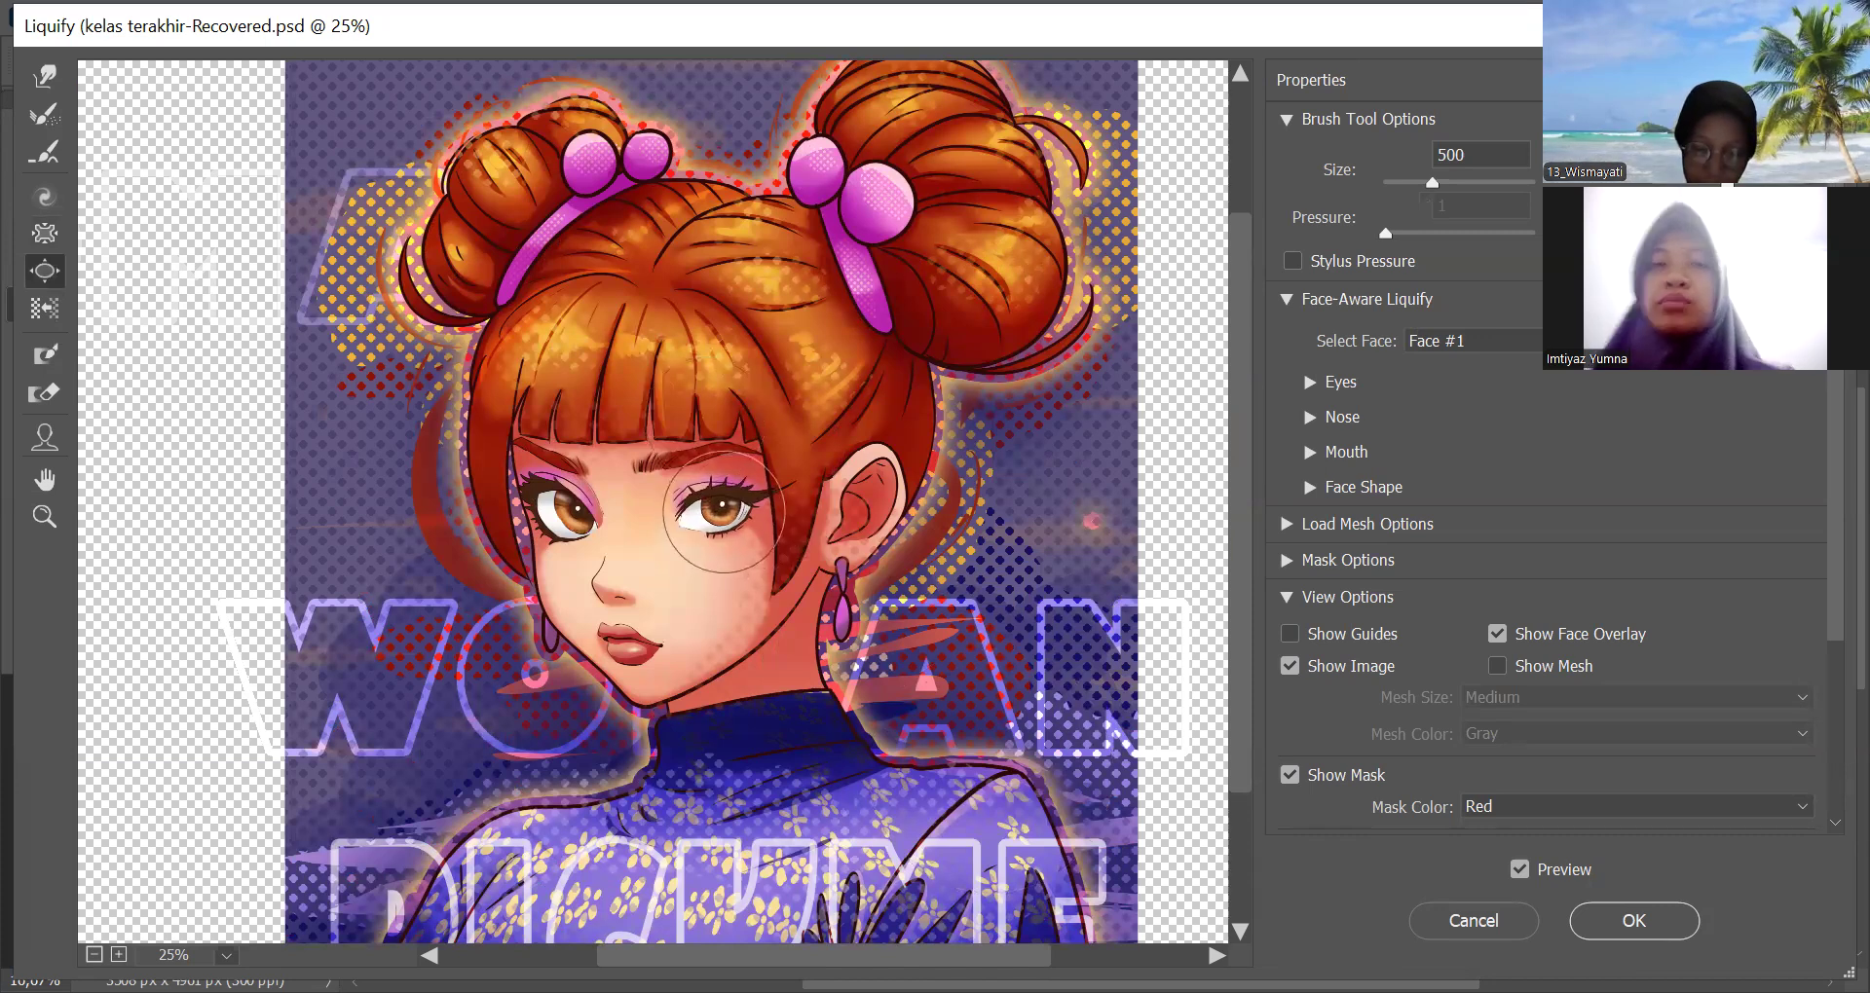
drag(722, 503, 732, 528)
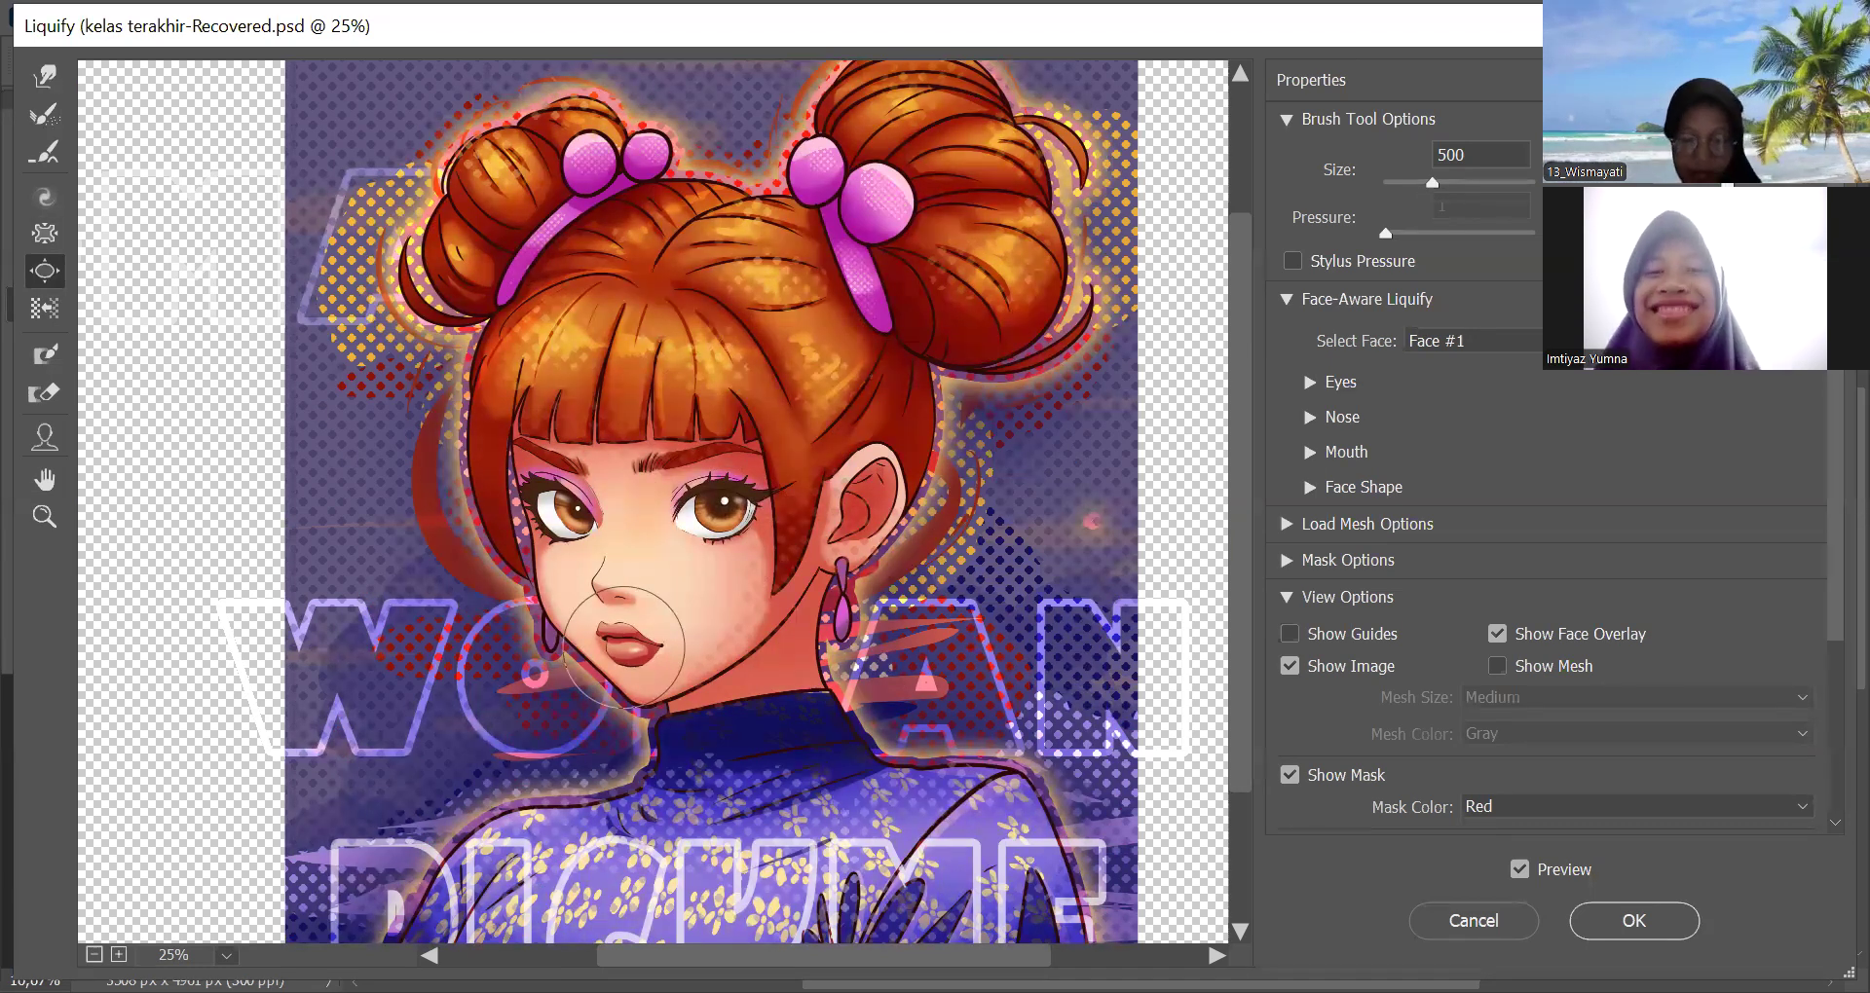
click(624, 647)
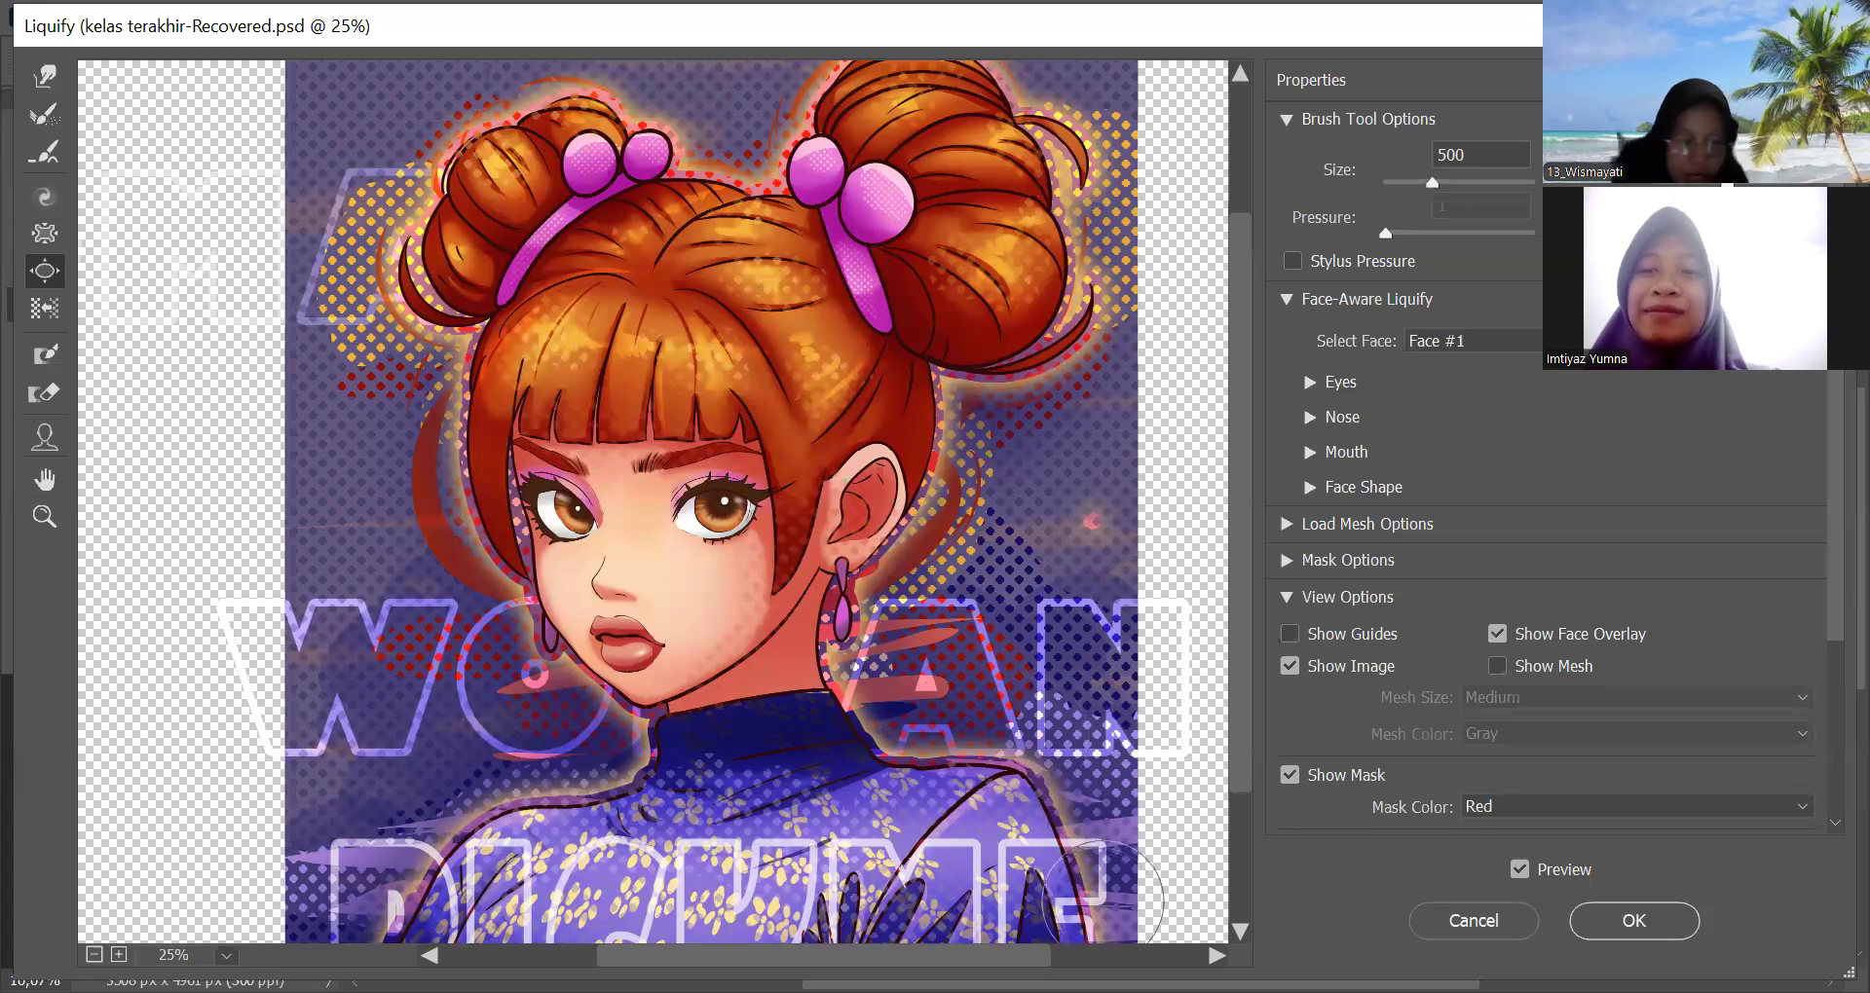
scroll(1101, 900, down, 1)
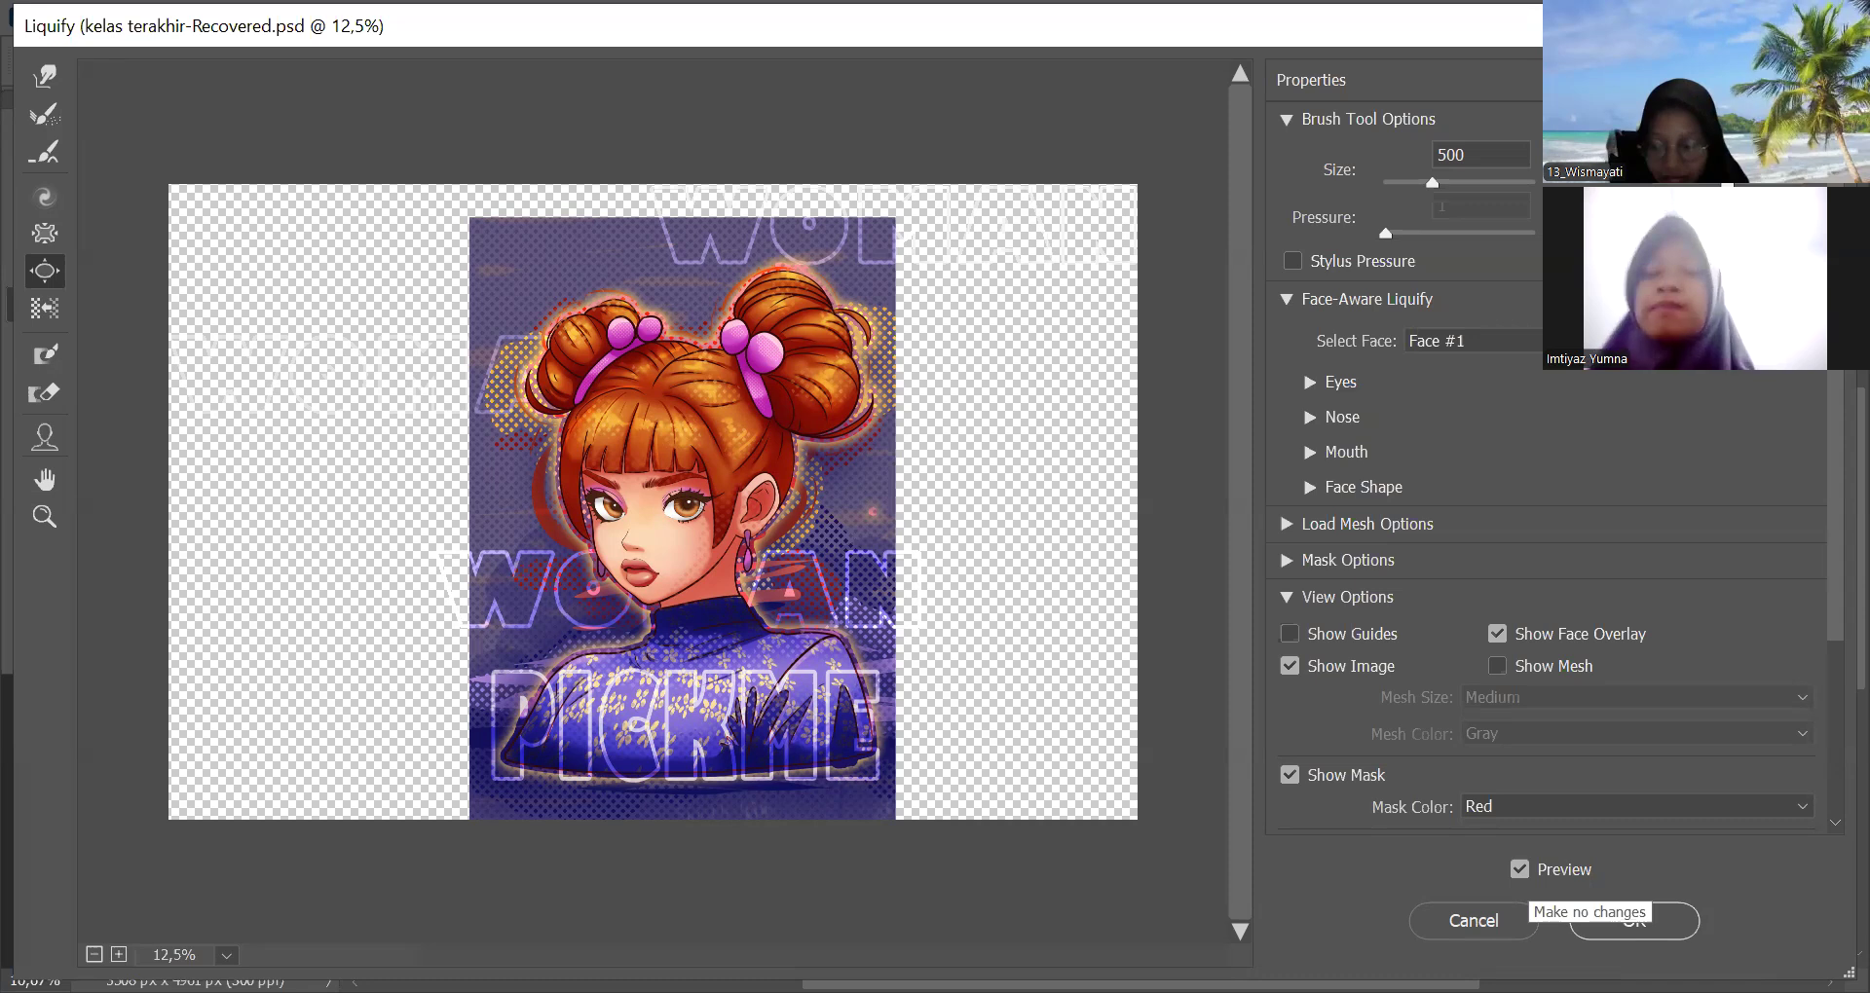
click(1477, 921)
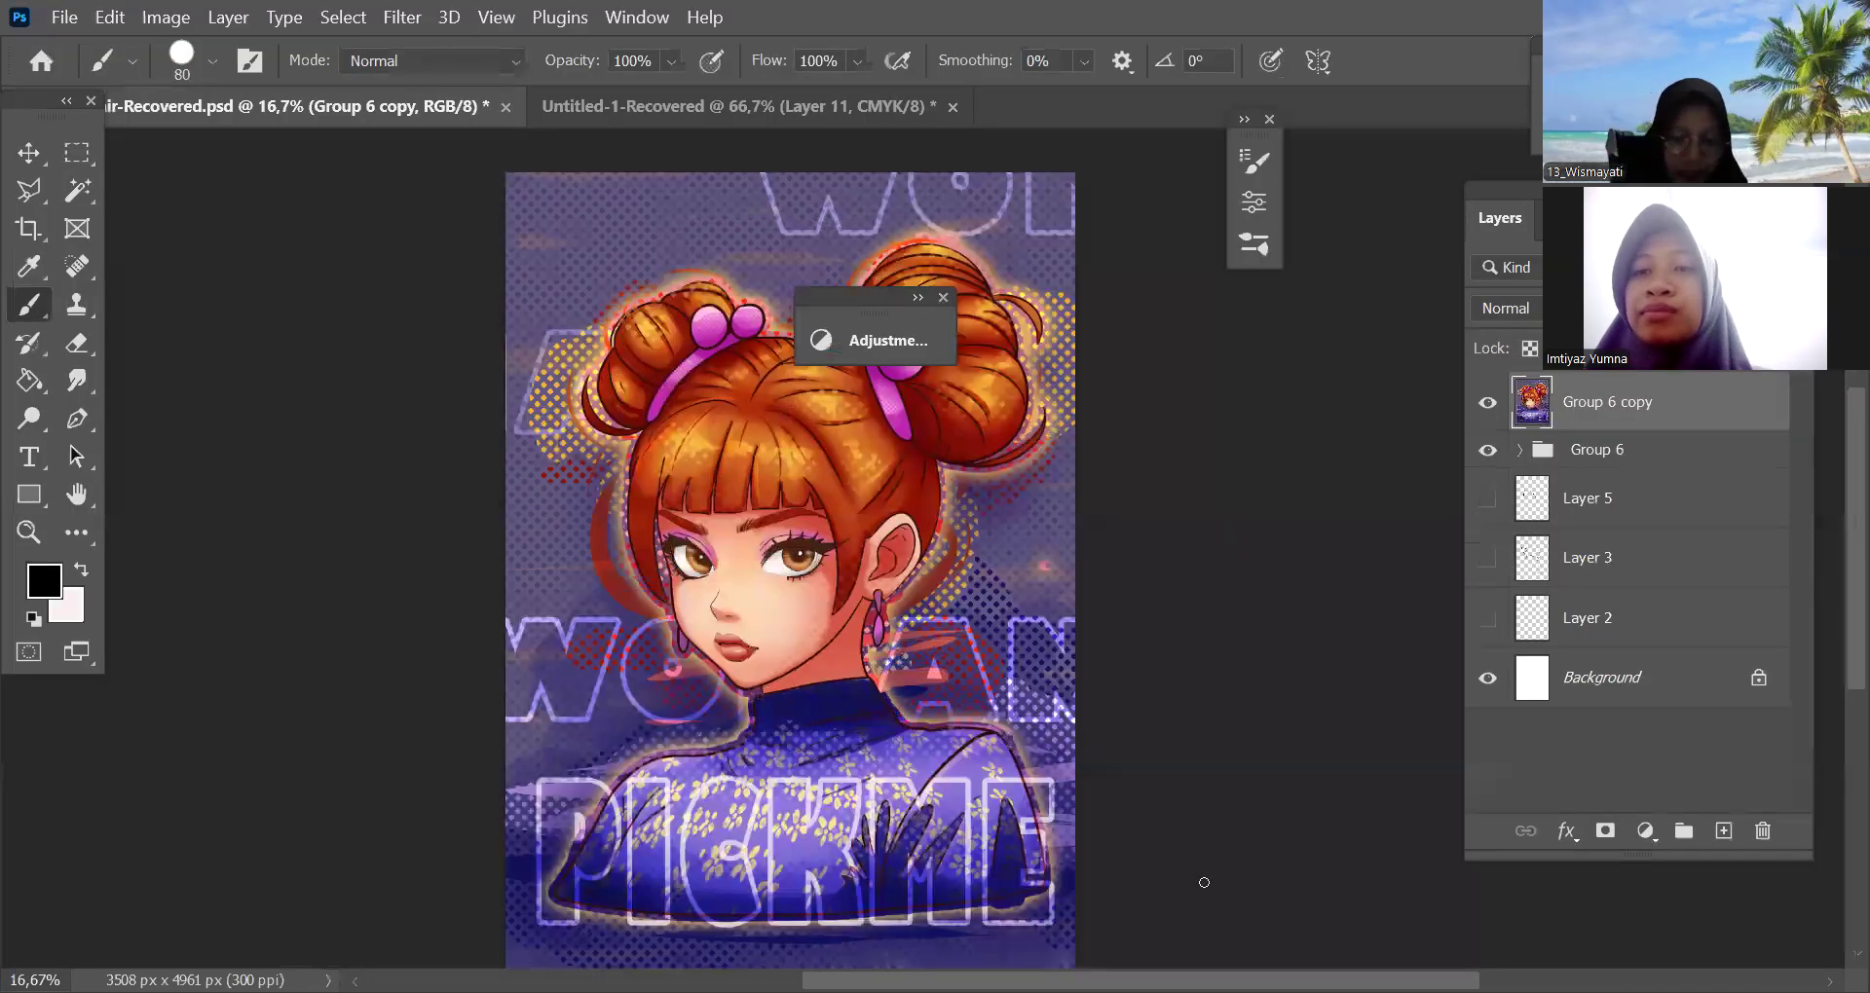
key(ctrl+minus)
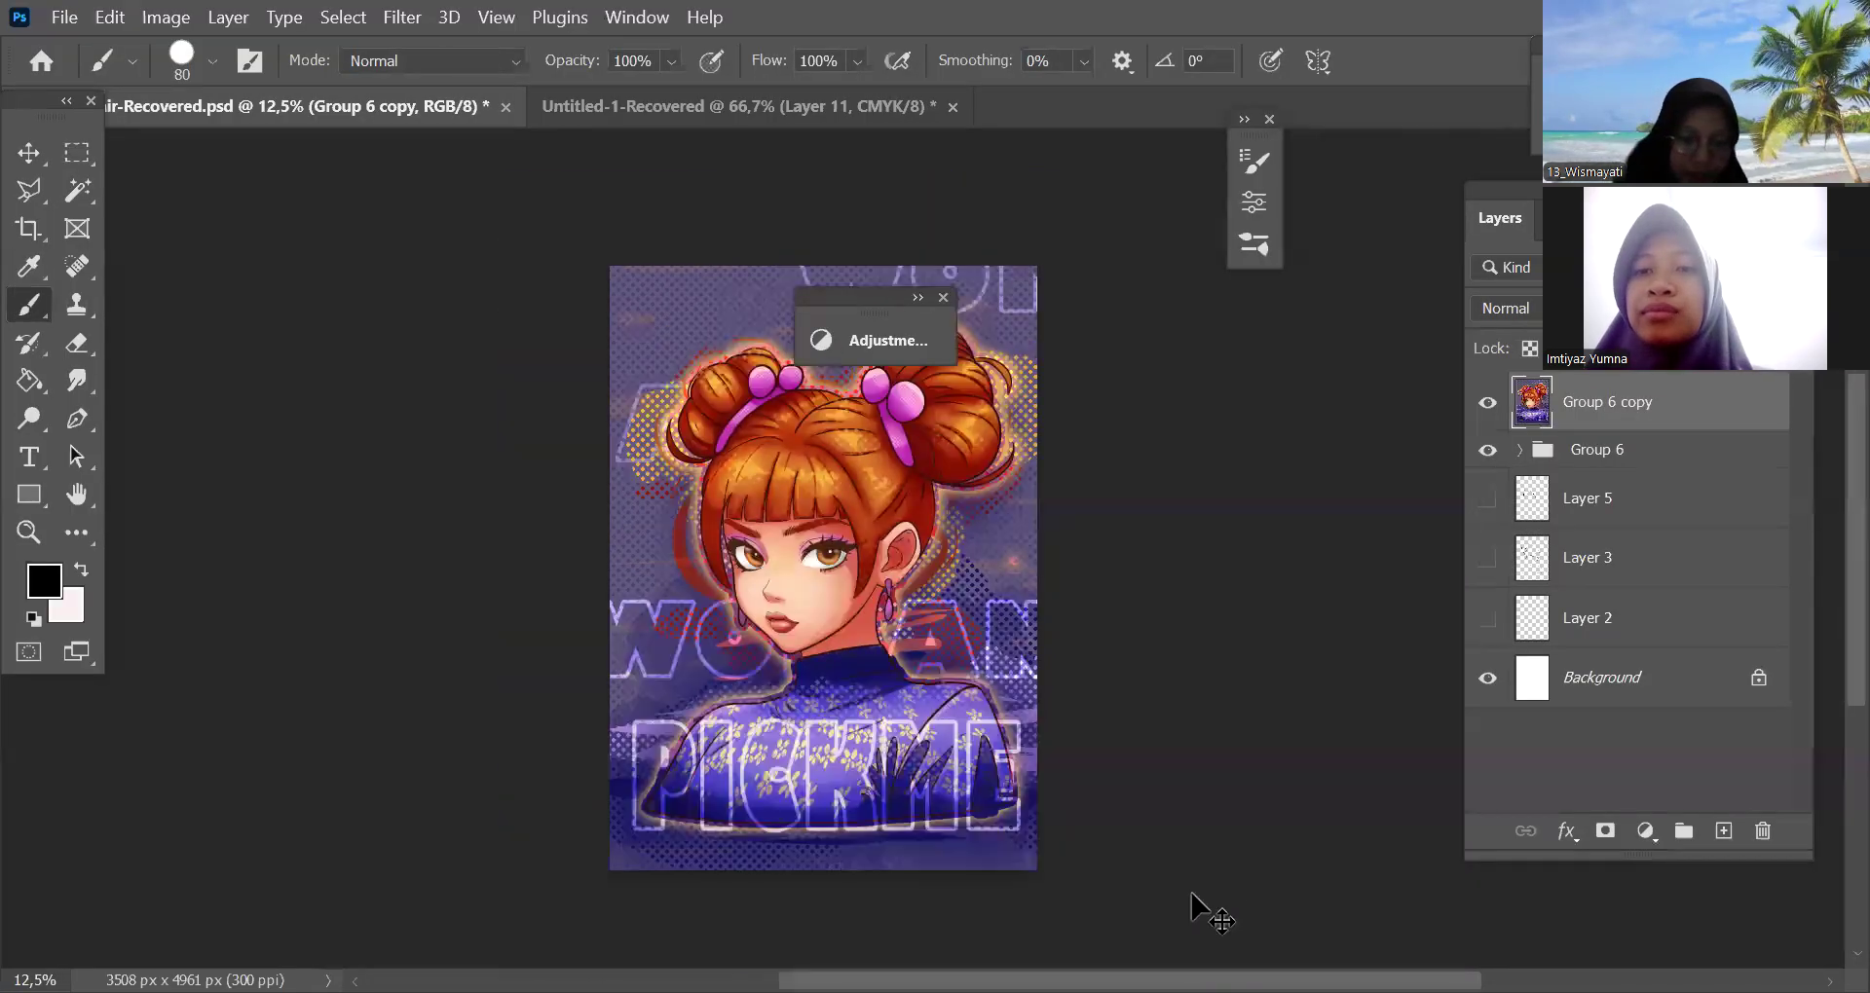
key(ctrl+plus)
click(399, 18)
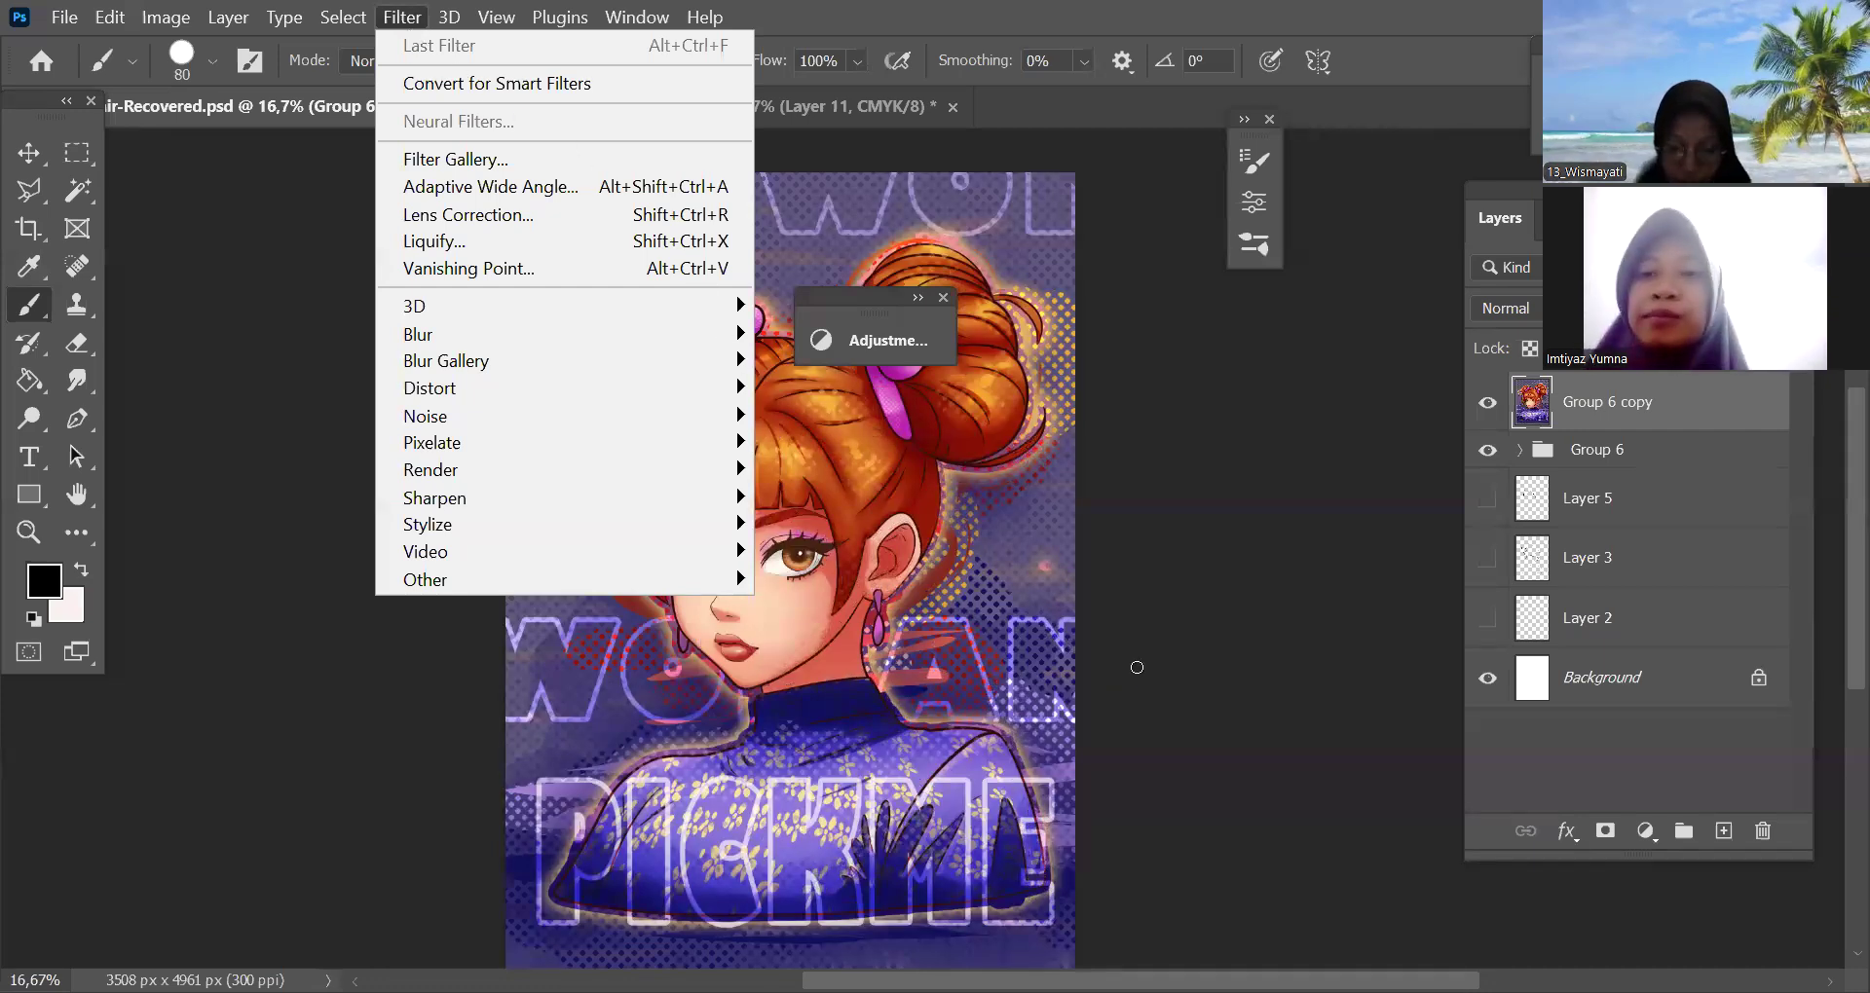
key(ctrl+minus)
key(ctrl+plus)
key(ctrl+minus)
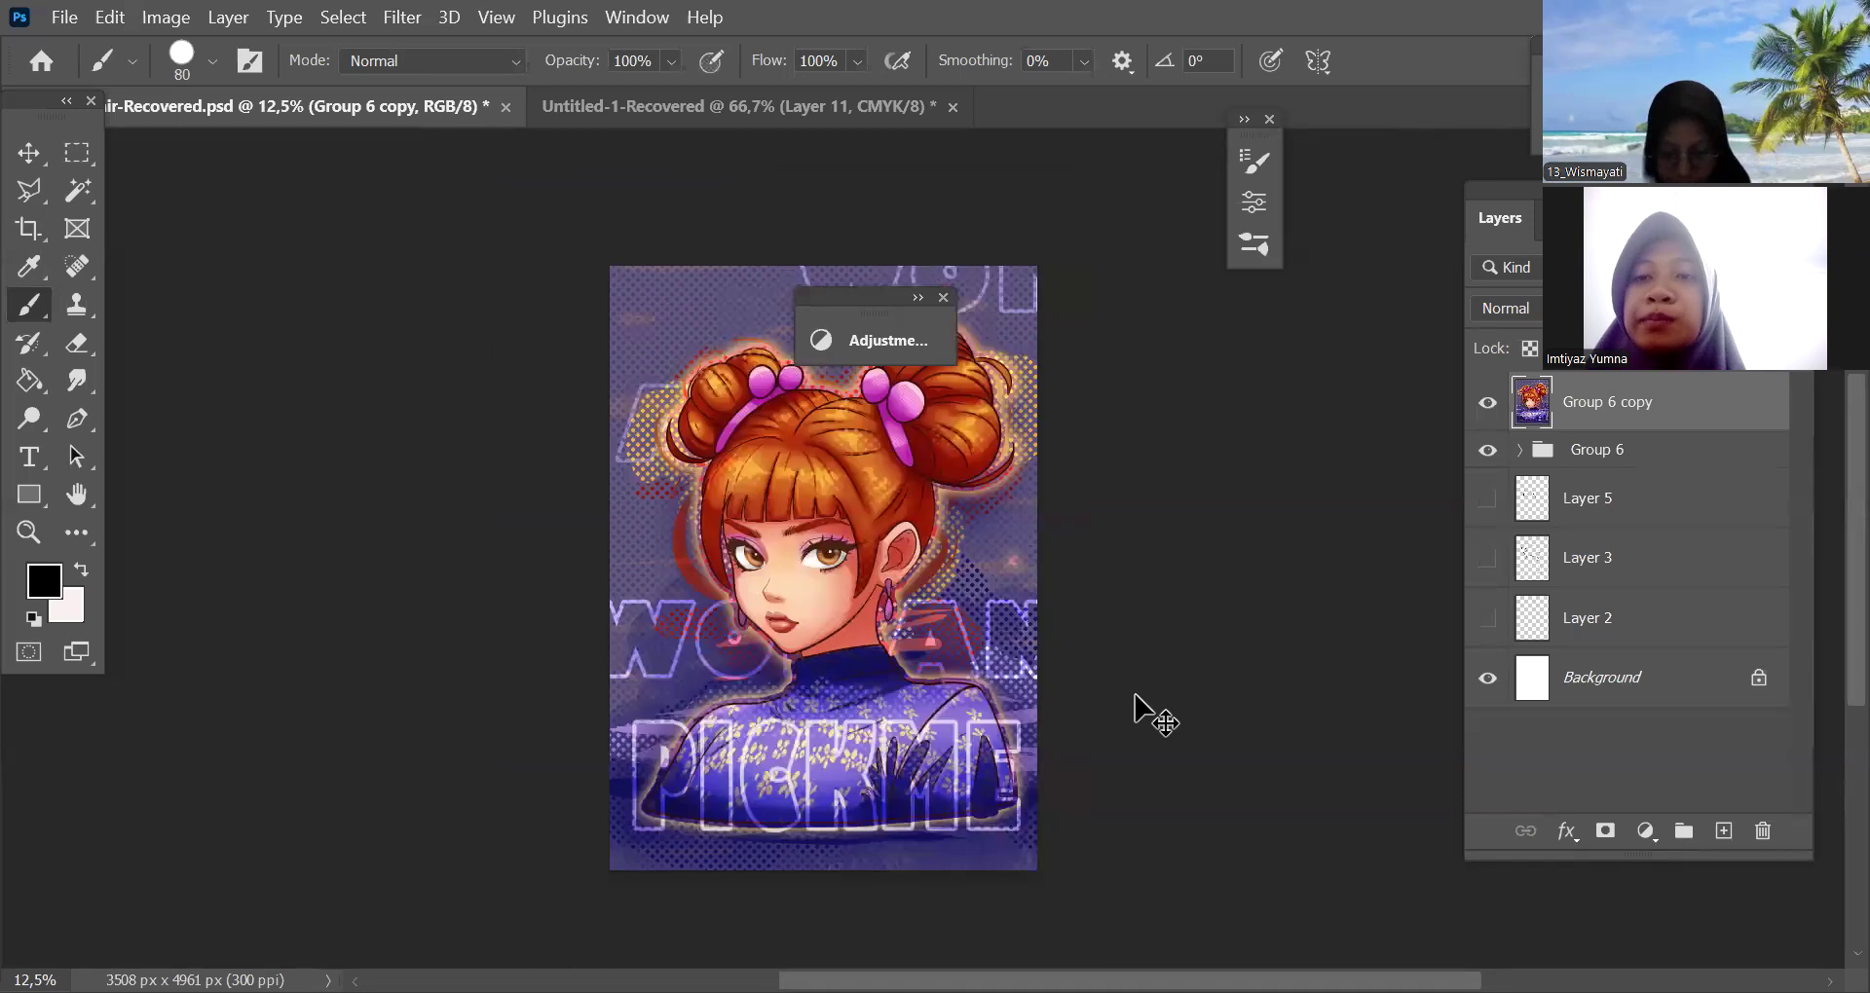
drag(1135, 695, 999, 711)
key(ctrl+plus)
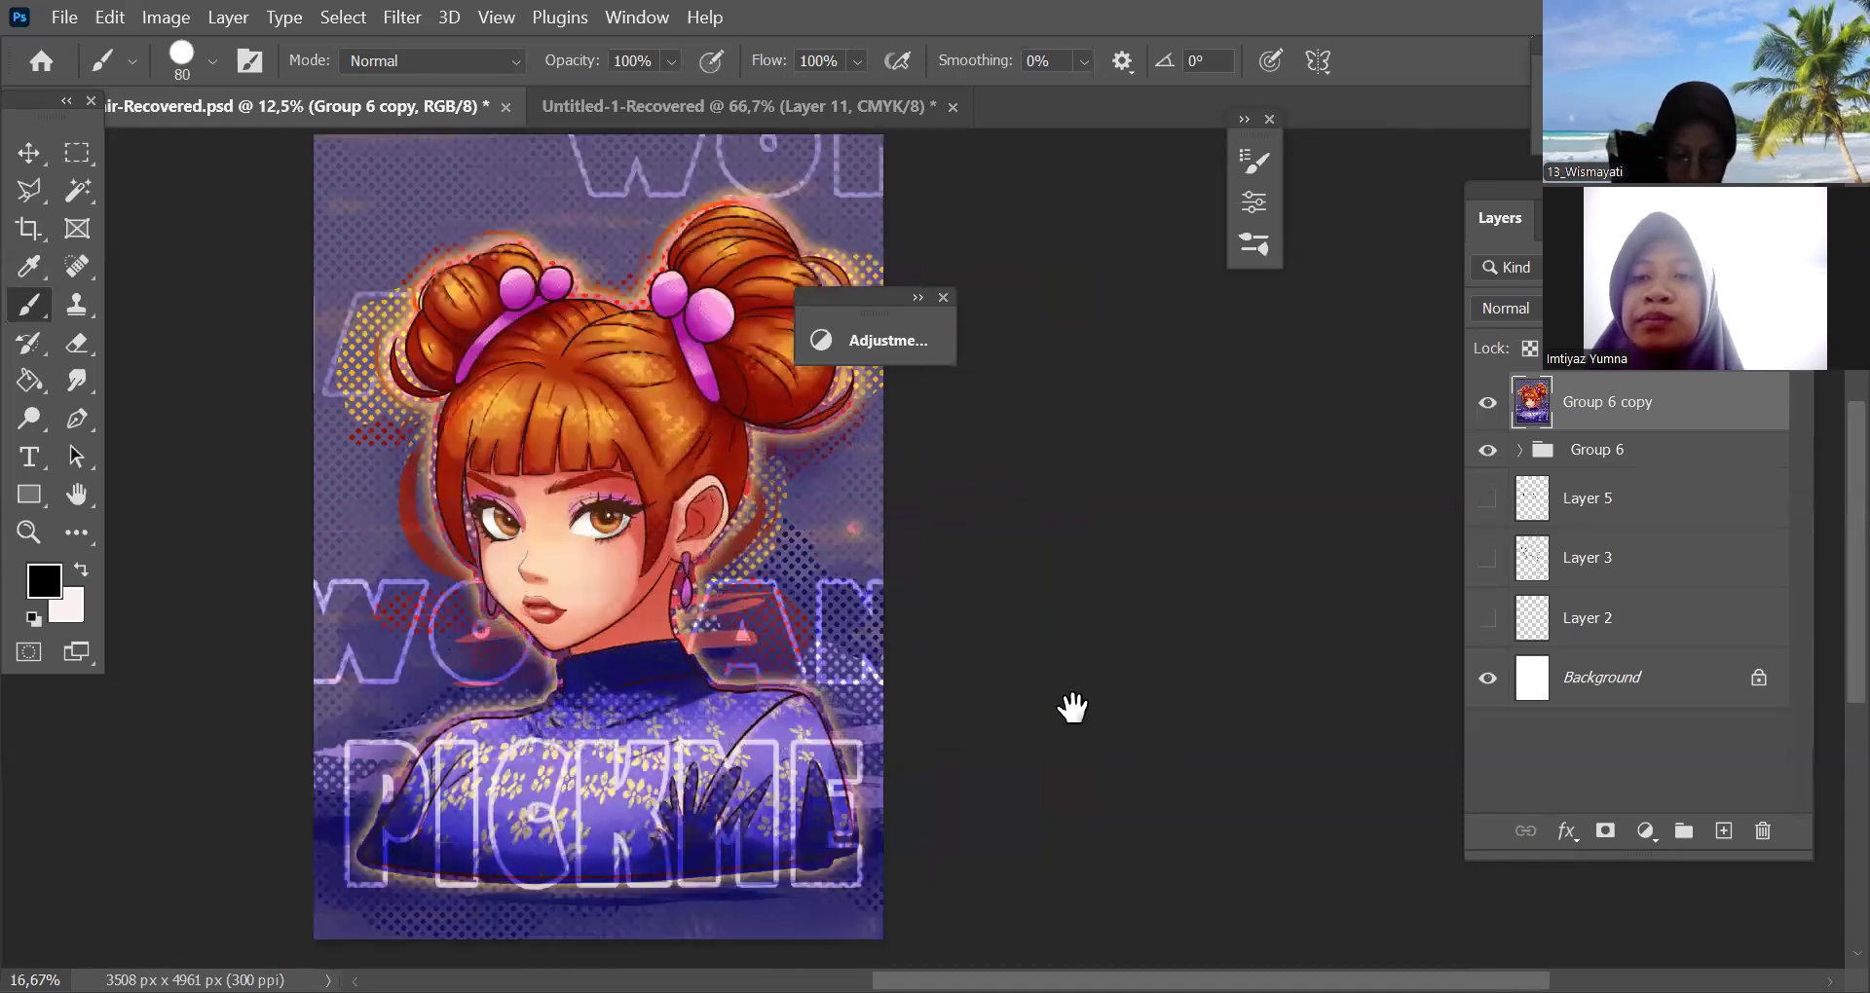
key(ctrl+minus)
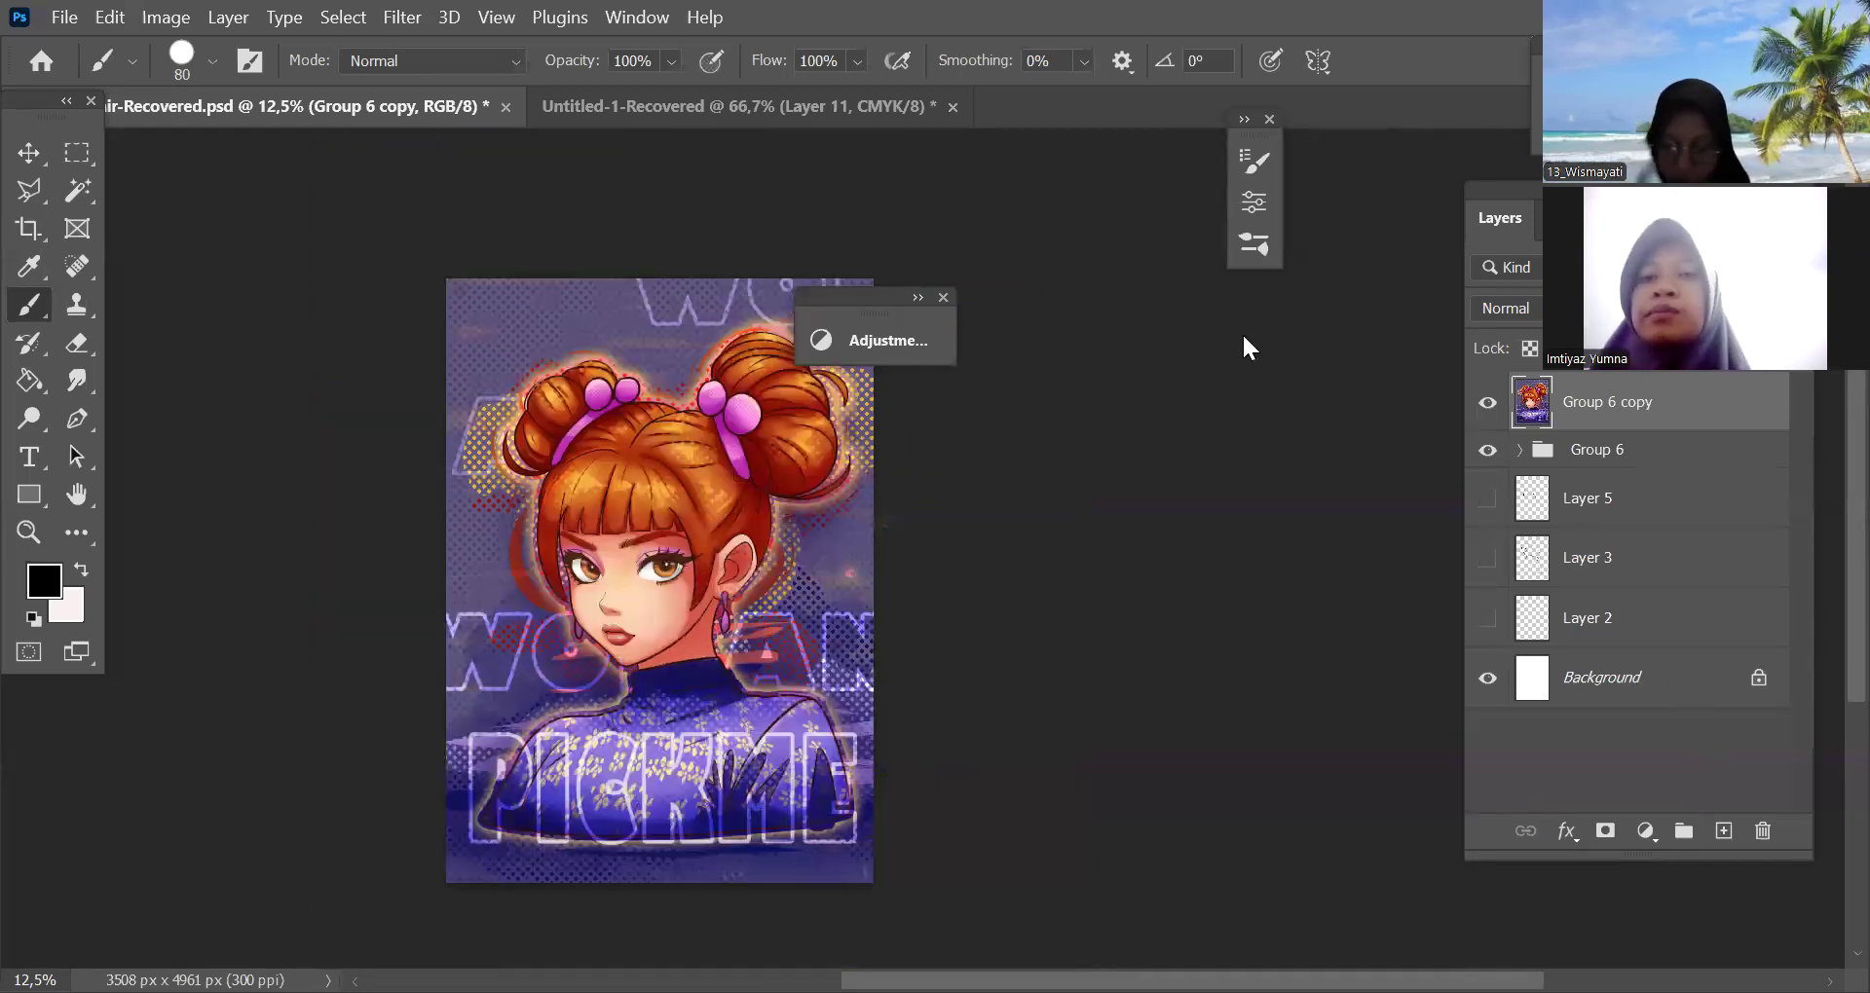
Hide the Group 6 copy layer and expand Group 6
click(1488, 404)
click(1520, 450)
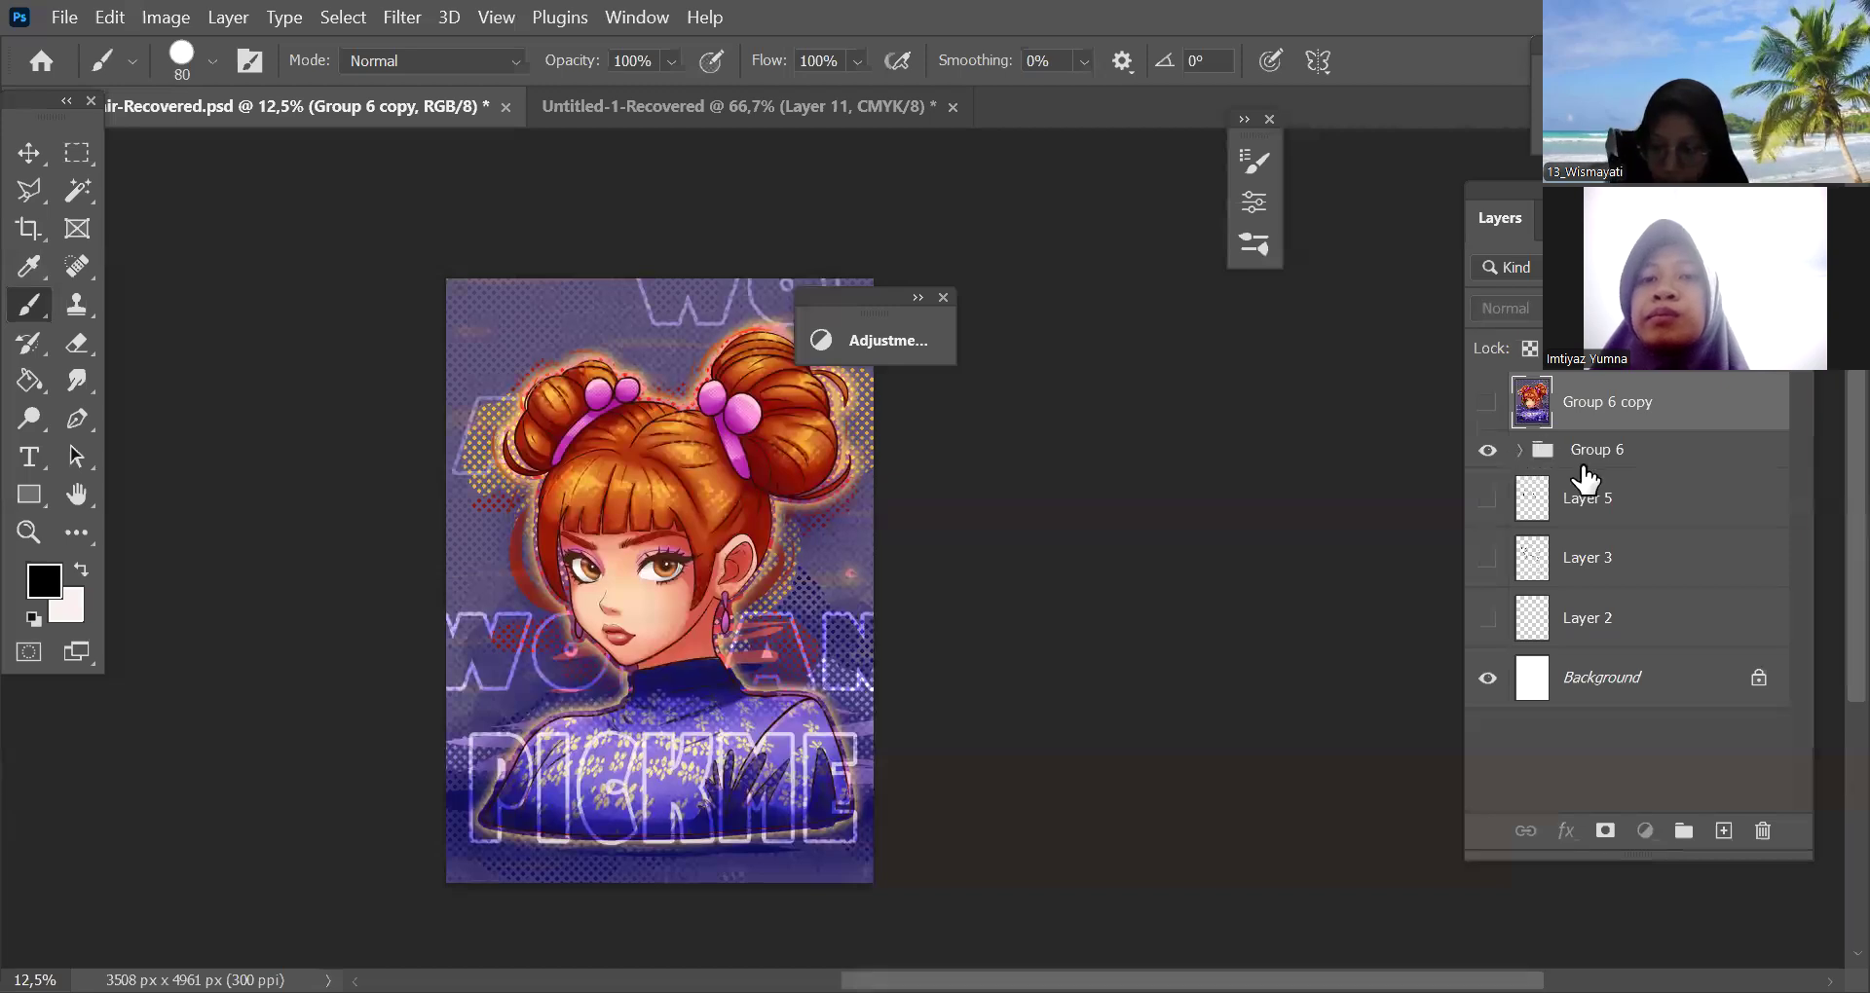
Group the layers from WOMAN copy 2 down to Layer 61 inside Group 6, and merge that group into a single layer
drag(1802, 489, 1798, 726)
click(1693, 655)
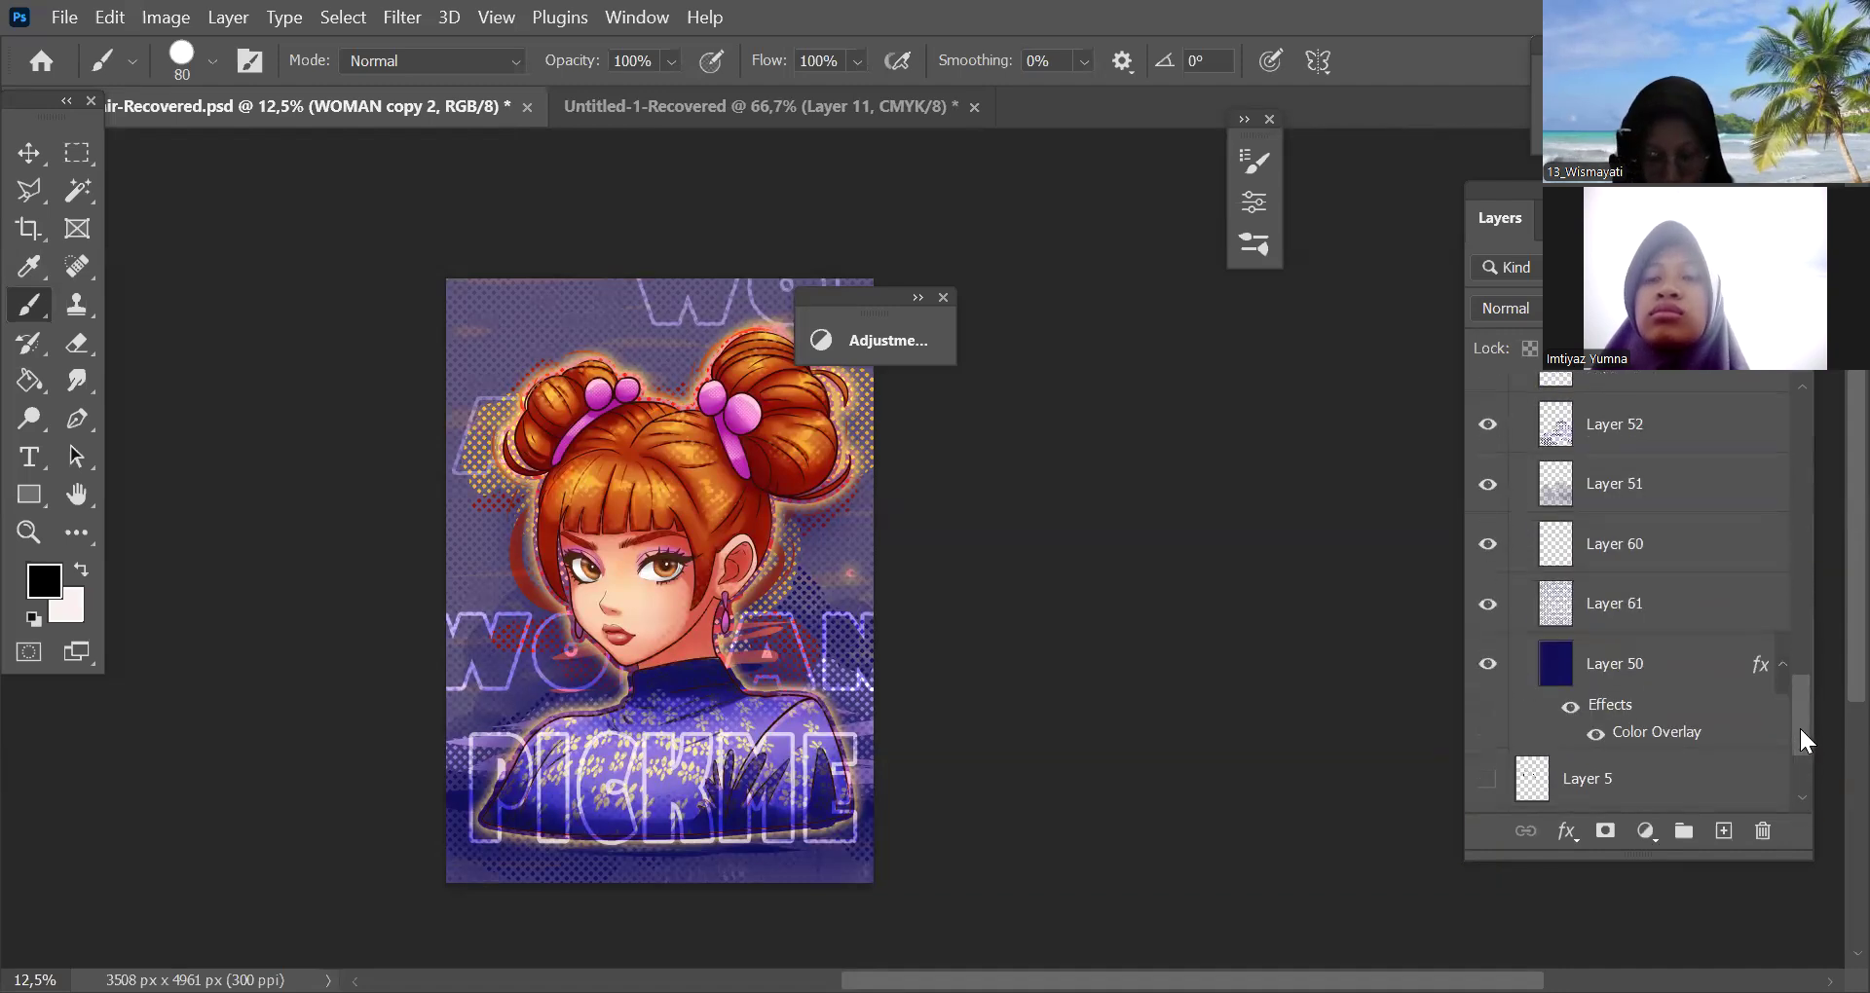
shift+click(1636, 614)
key(ctrl+g)
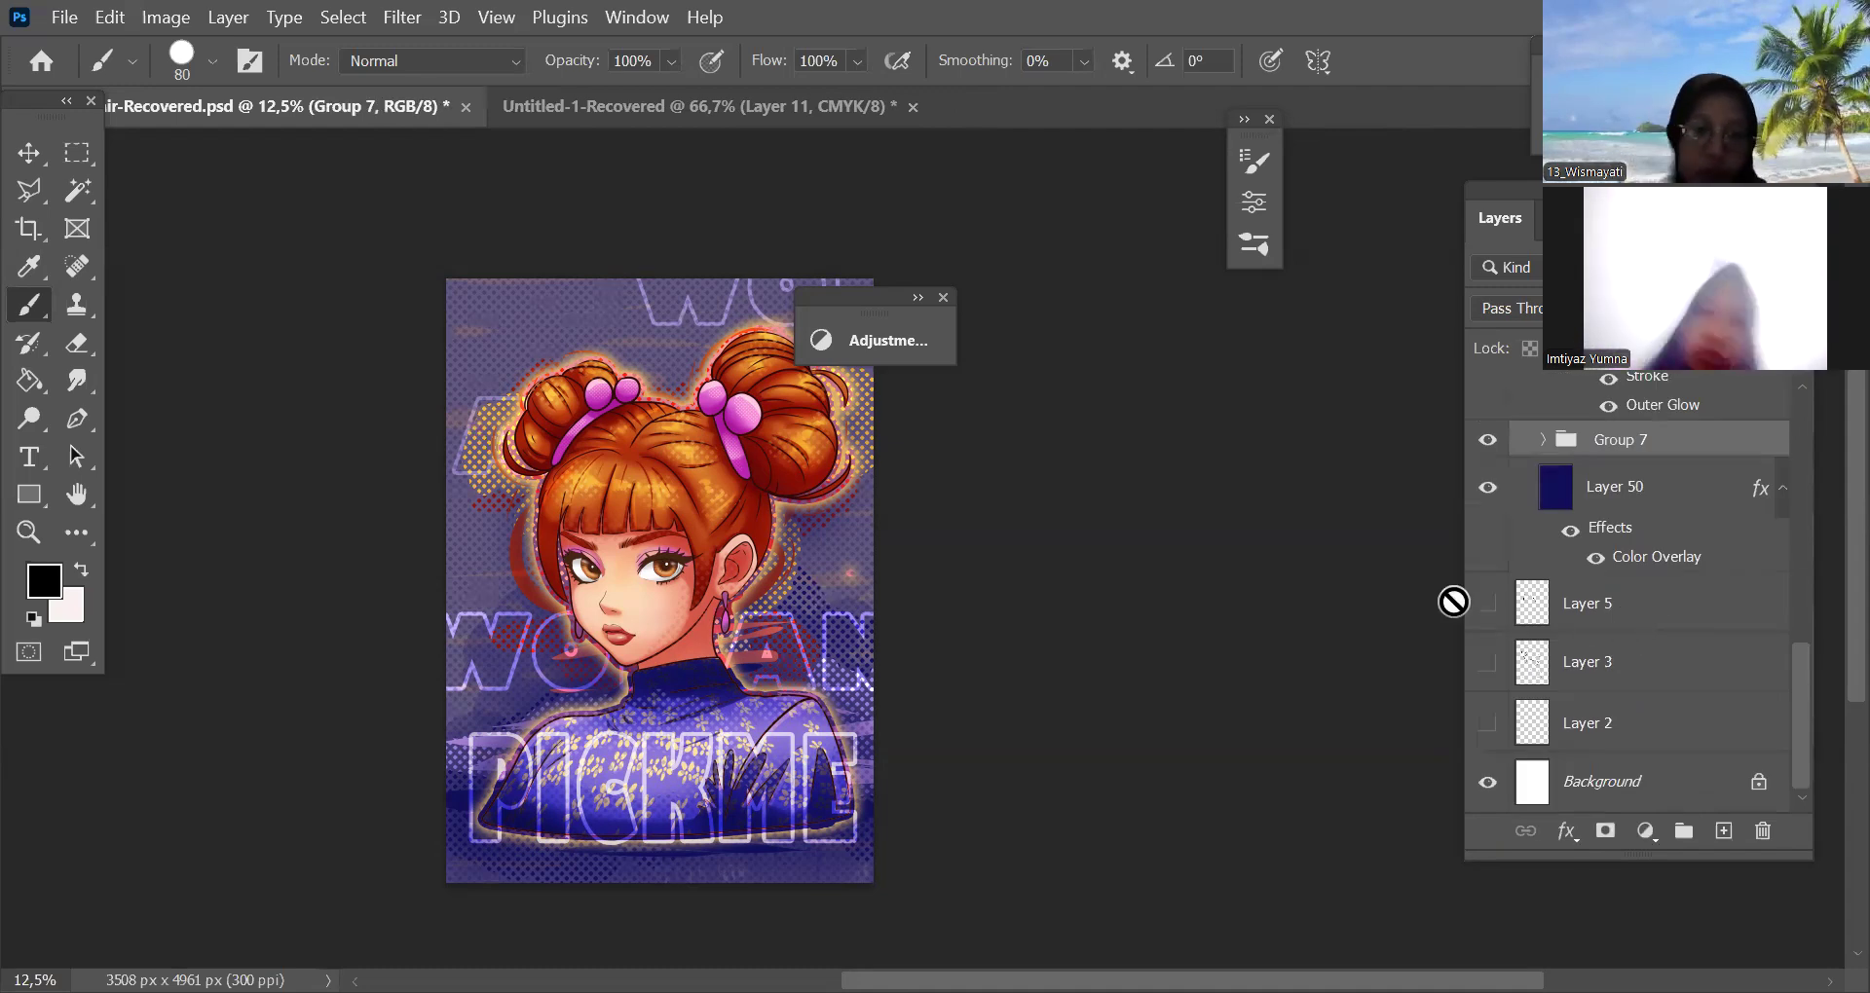
key(ctrl+e)
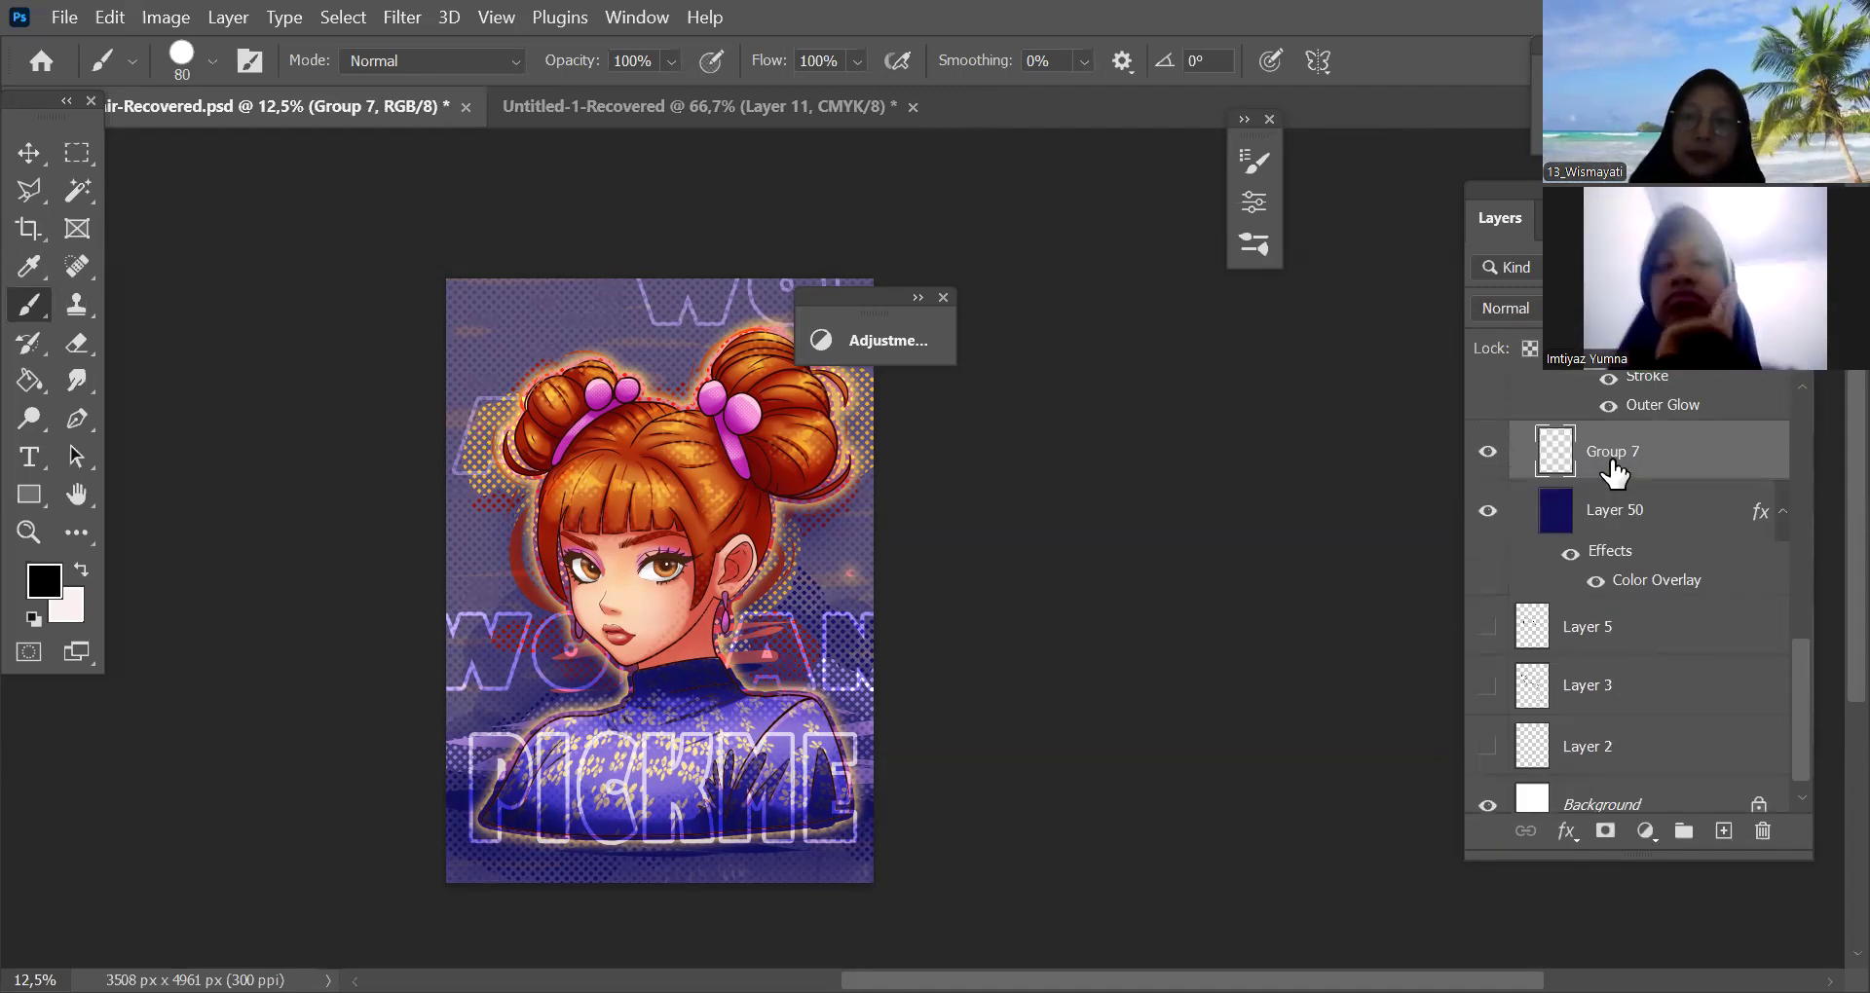
Apply a Gaussian Blur with a radius of 8,6 pixels to the merged Group 7 layer
click(393, 18)
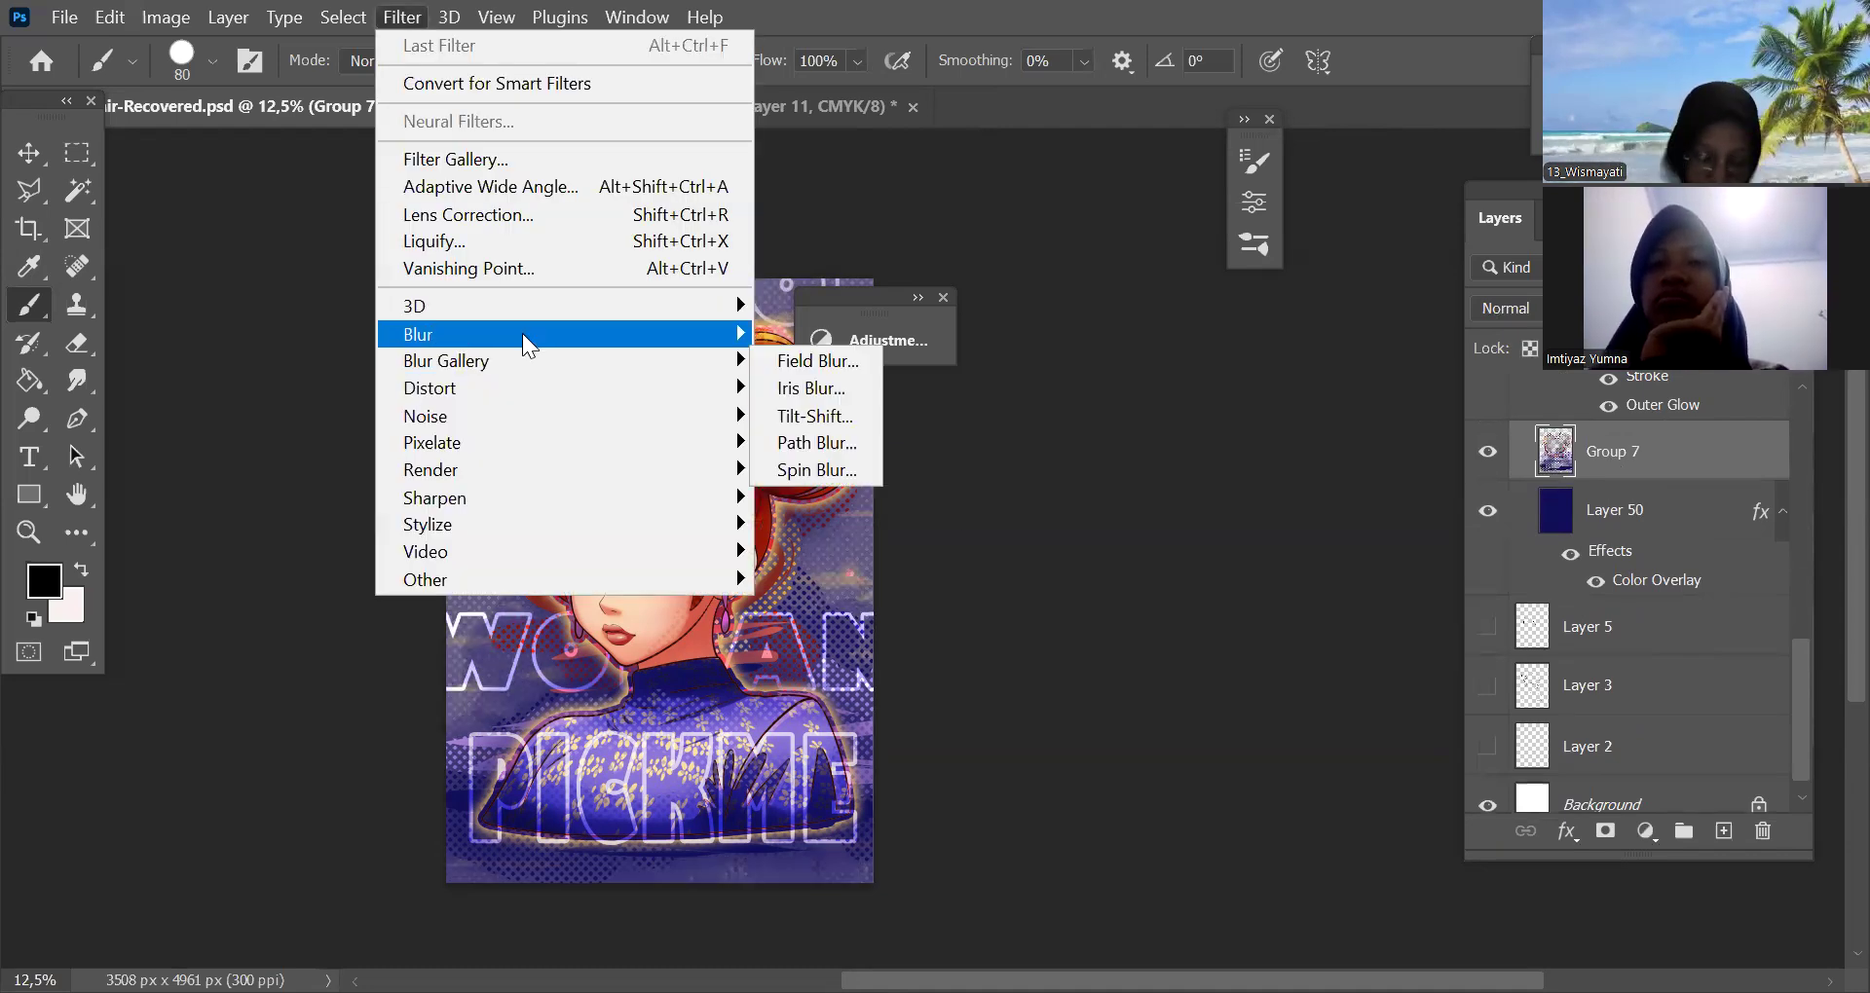
mouse_move(522, 333)
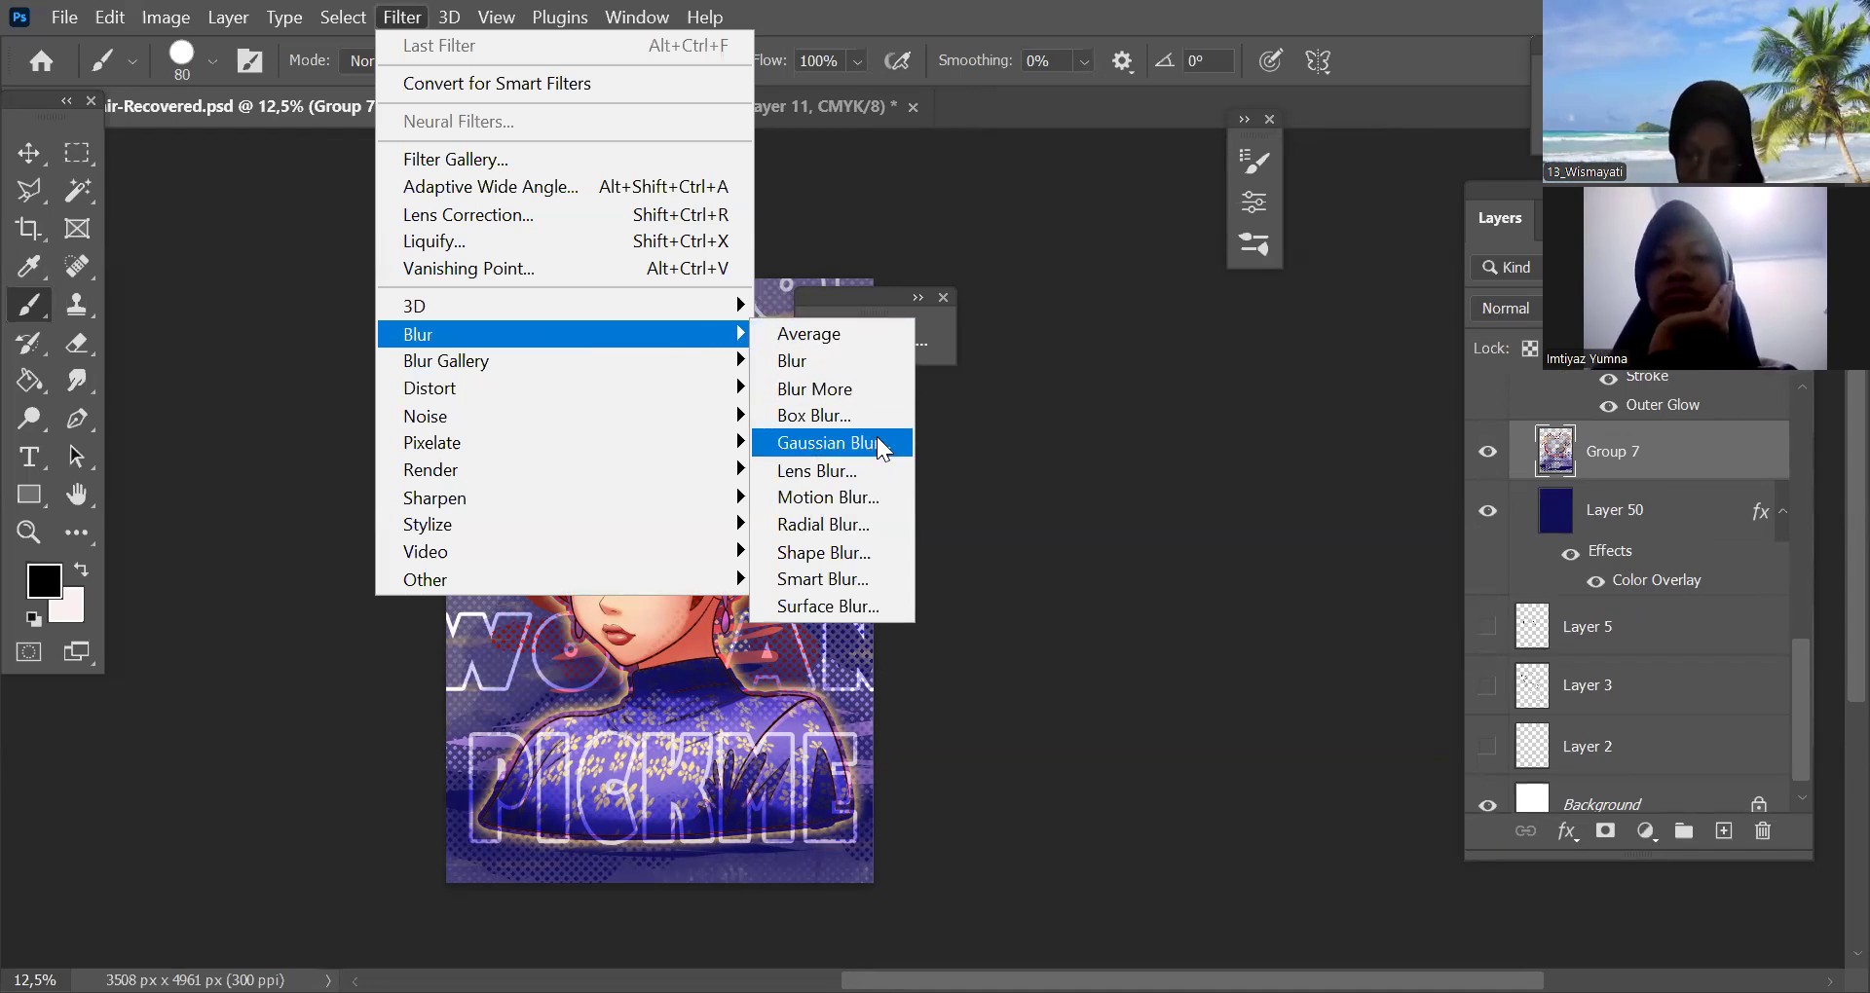
click(830, 443)
click(769, 582)
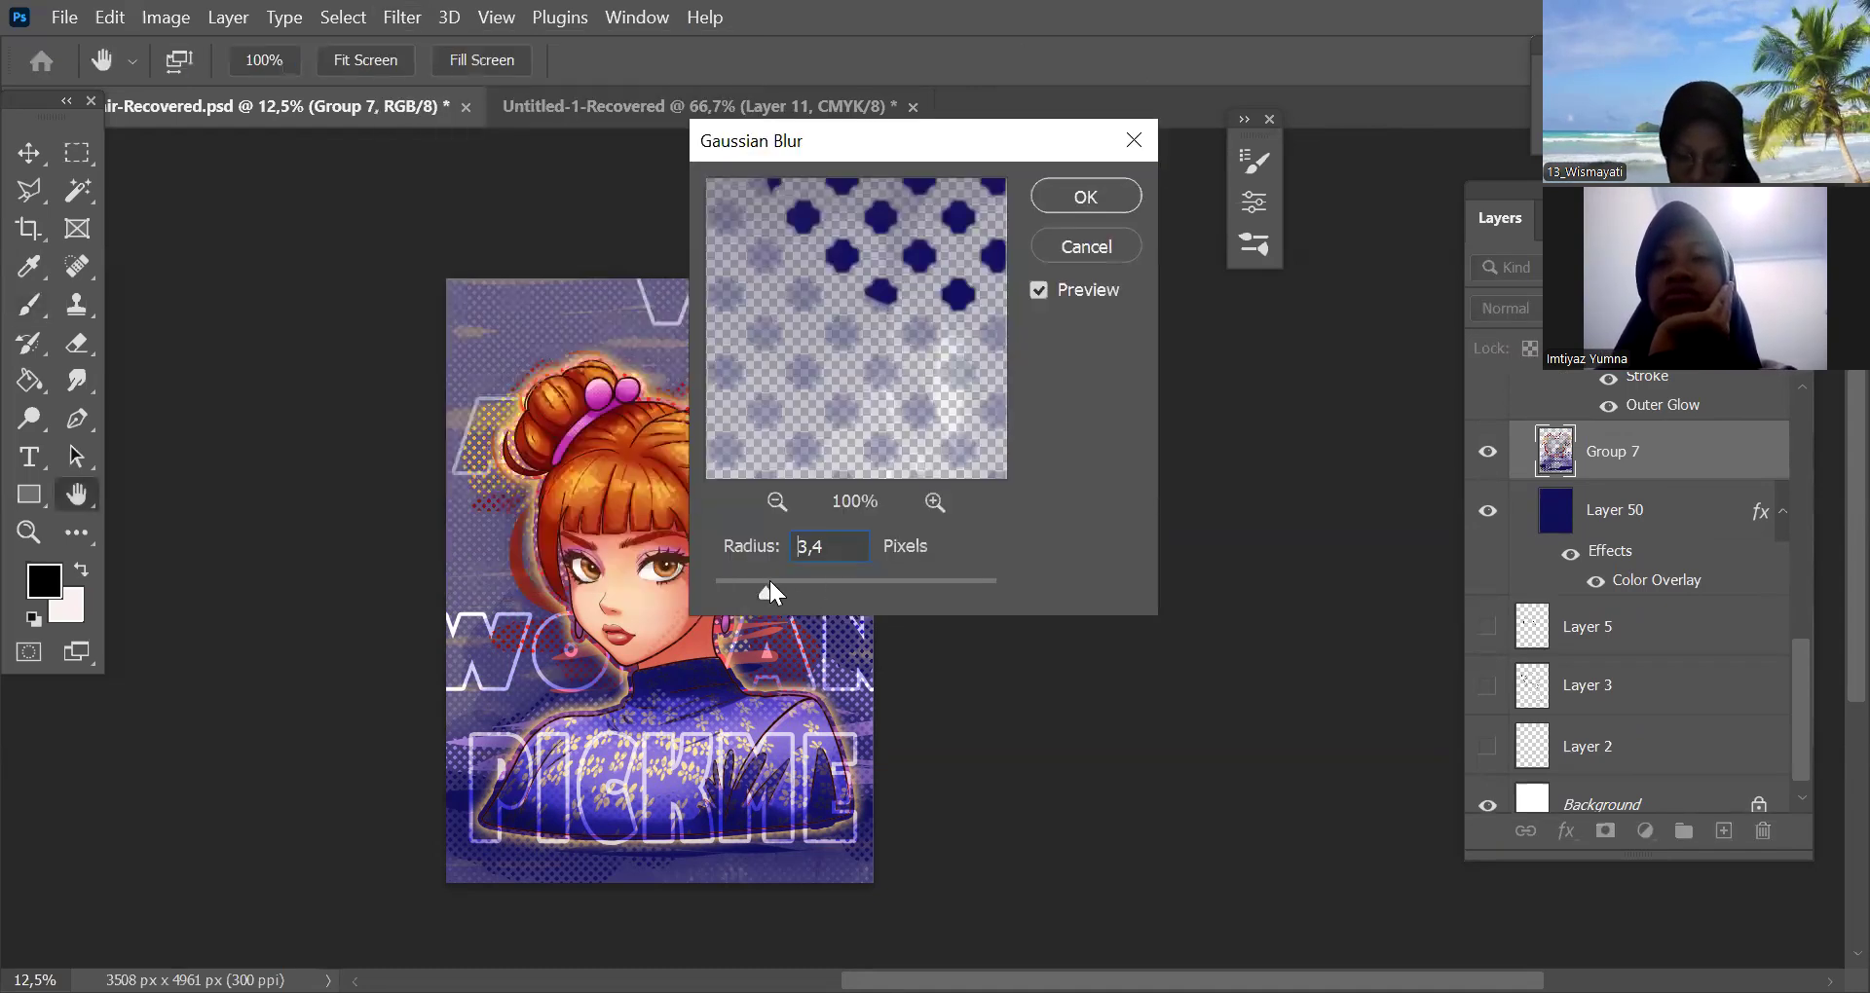
drag(795, 588, 856, 589)
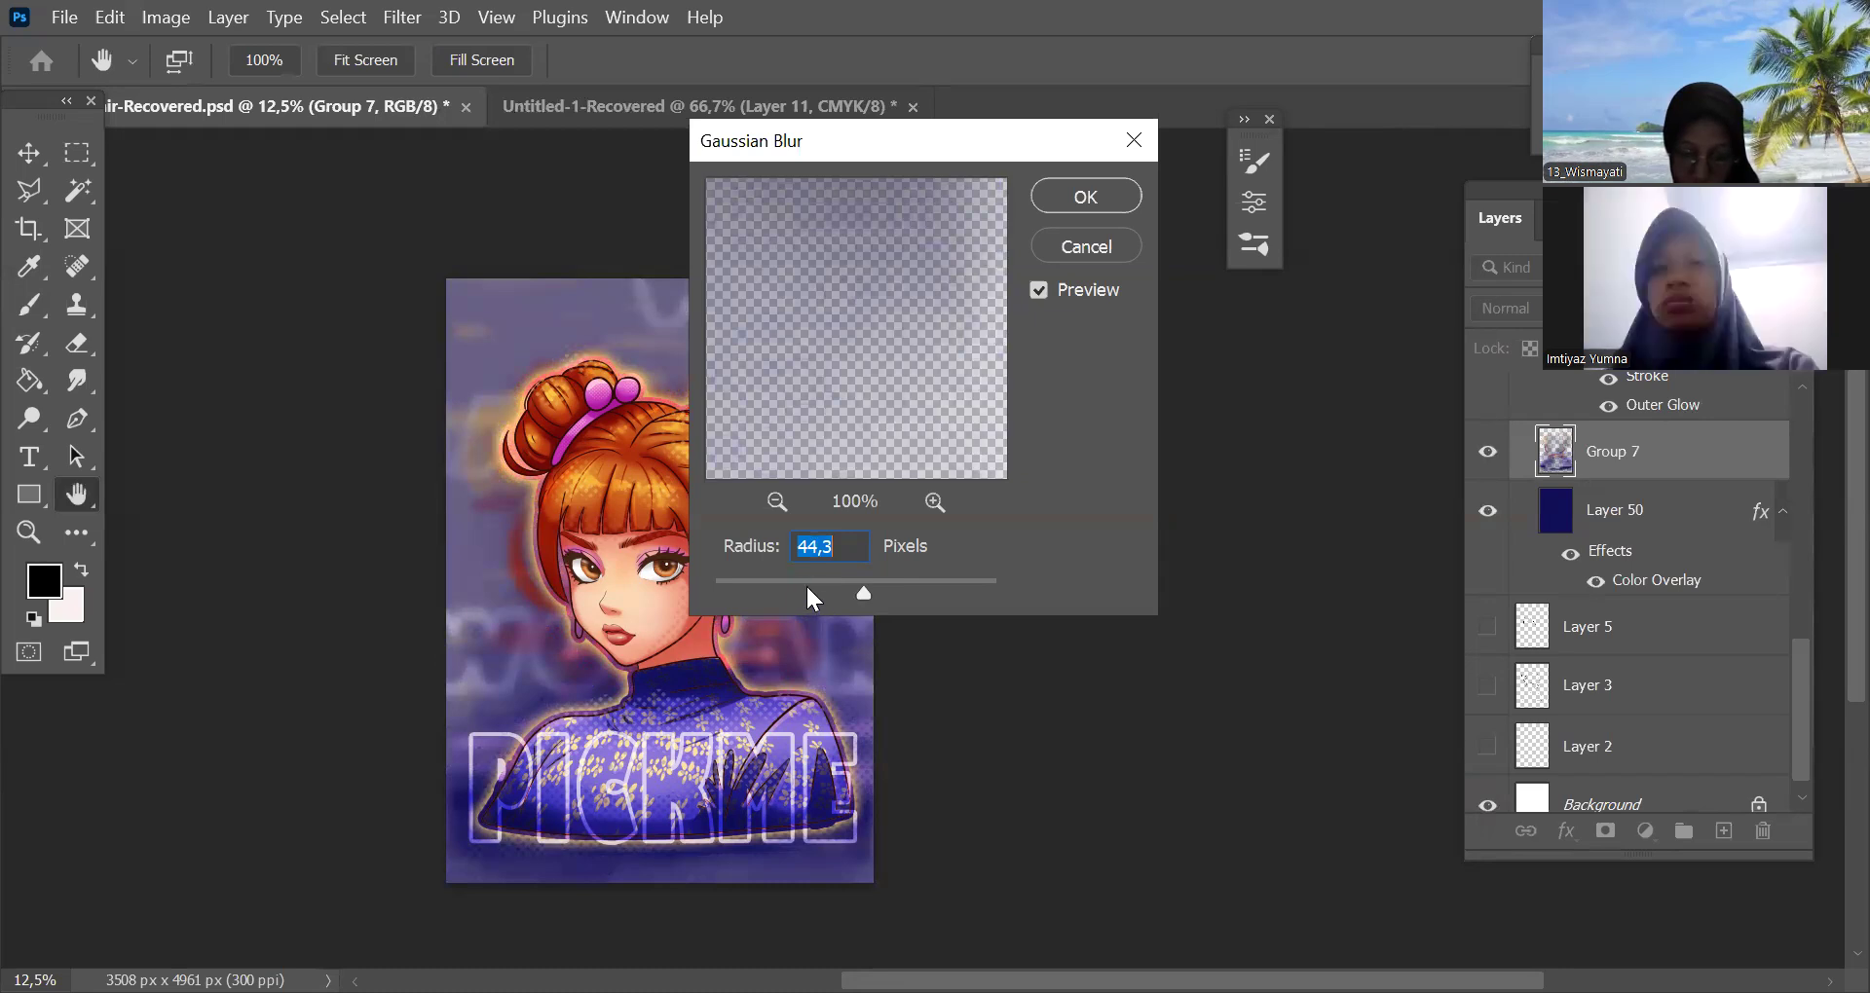
click(805, 584)
click(779, 590)
click(817, 591)
click(790, 591)
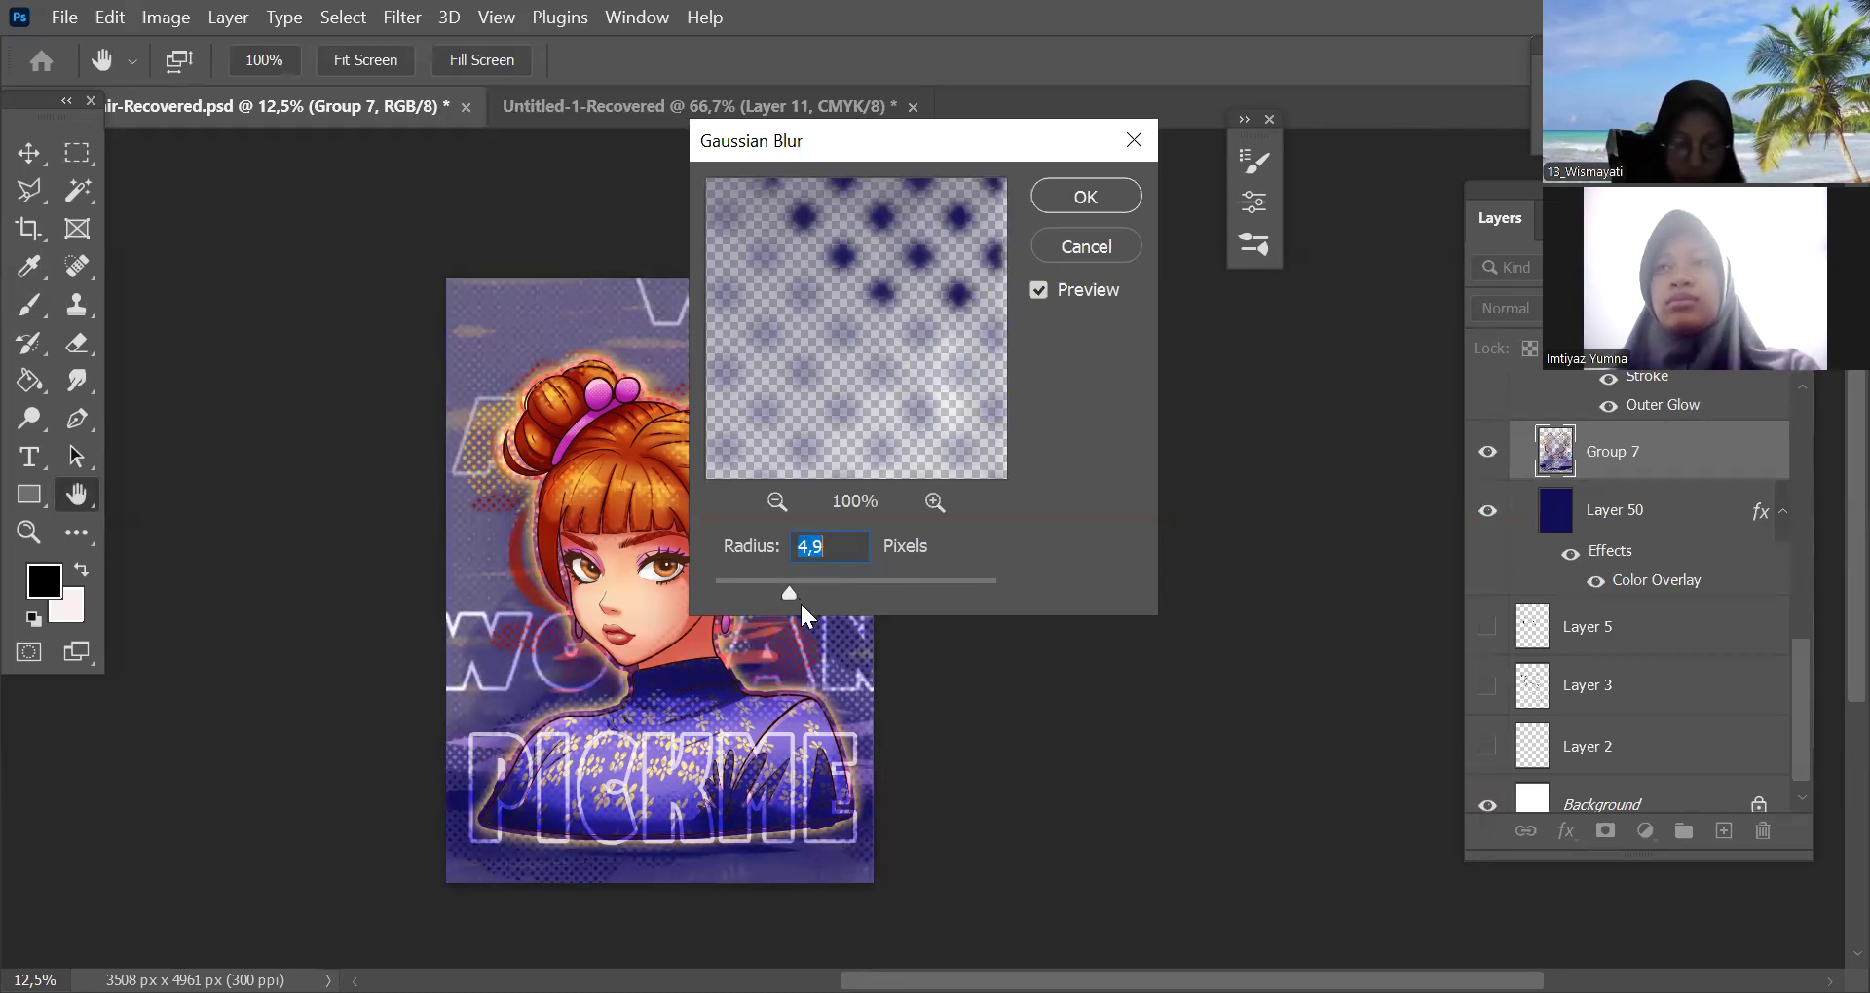
click(816, 589)
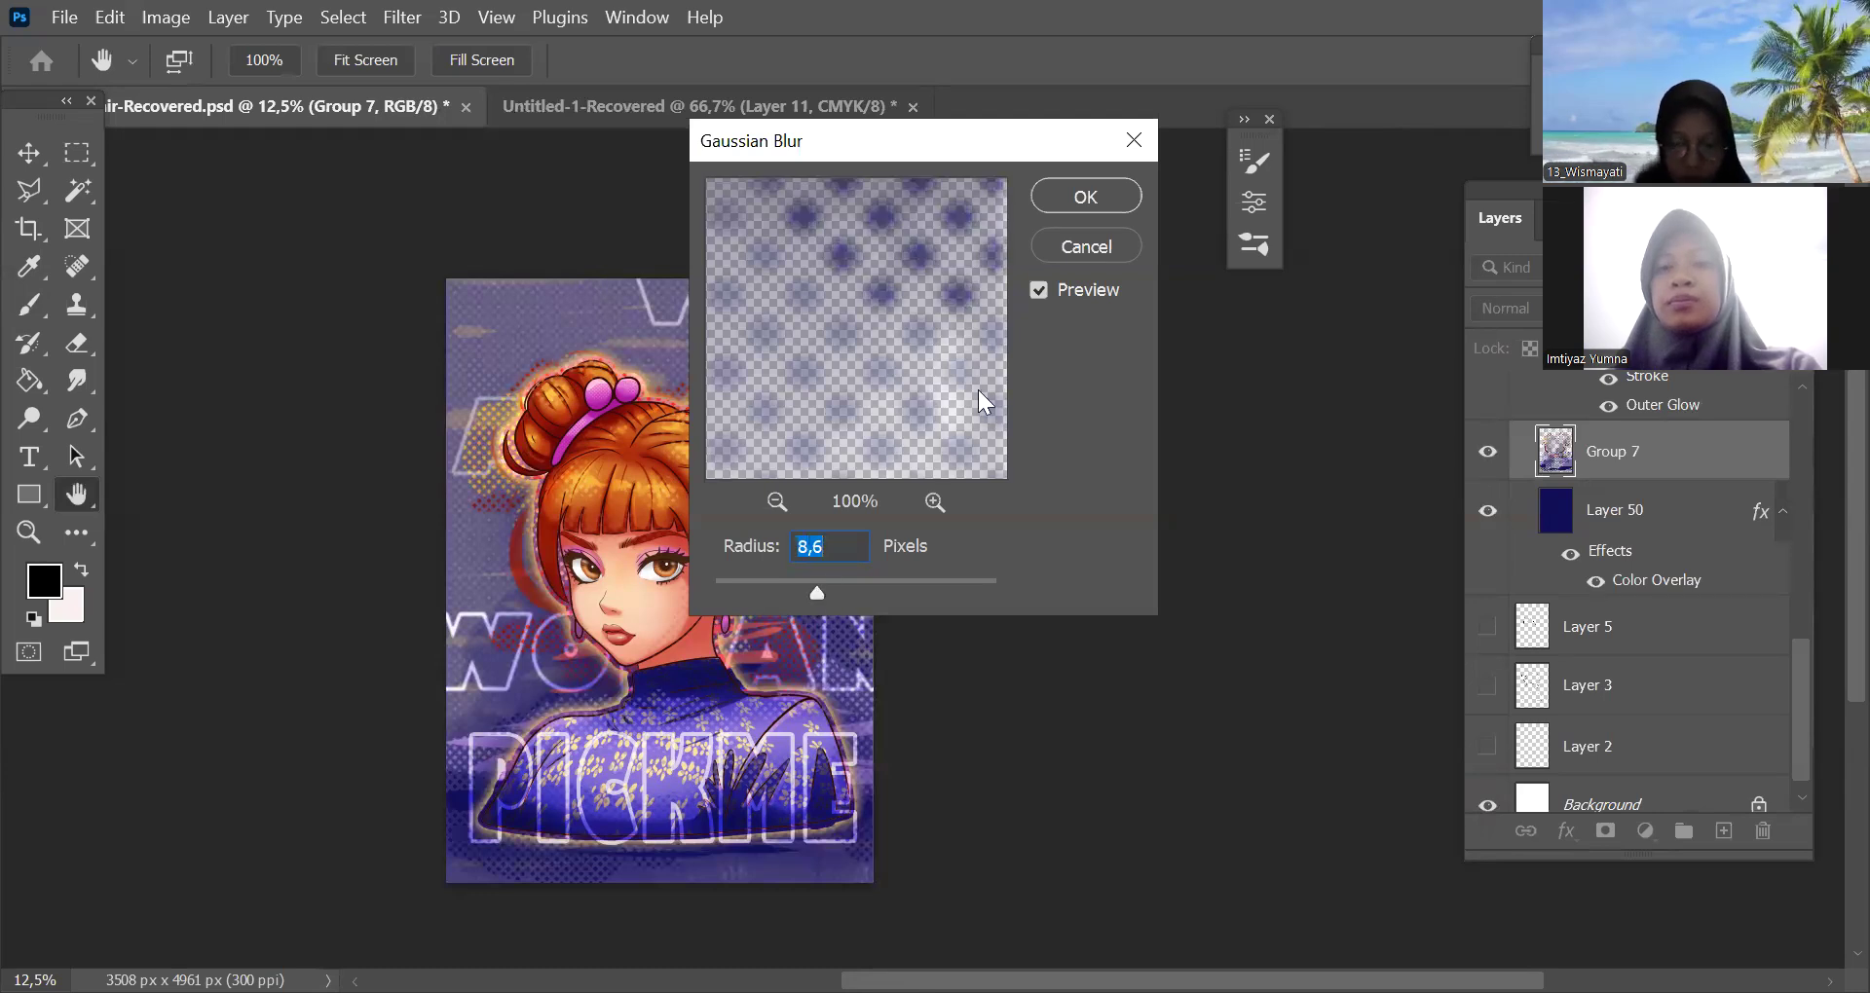
click(1094, 201)
Examine the blurred background behind the portrait, comparing the details at several zoom levels
key(ctrl+minus)
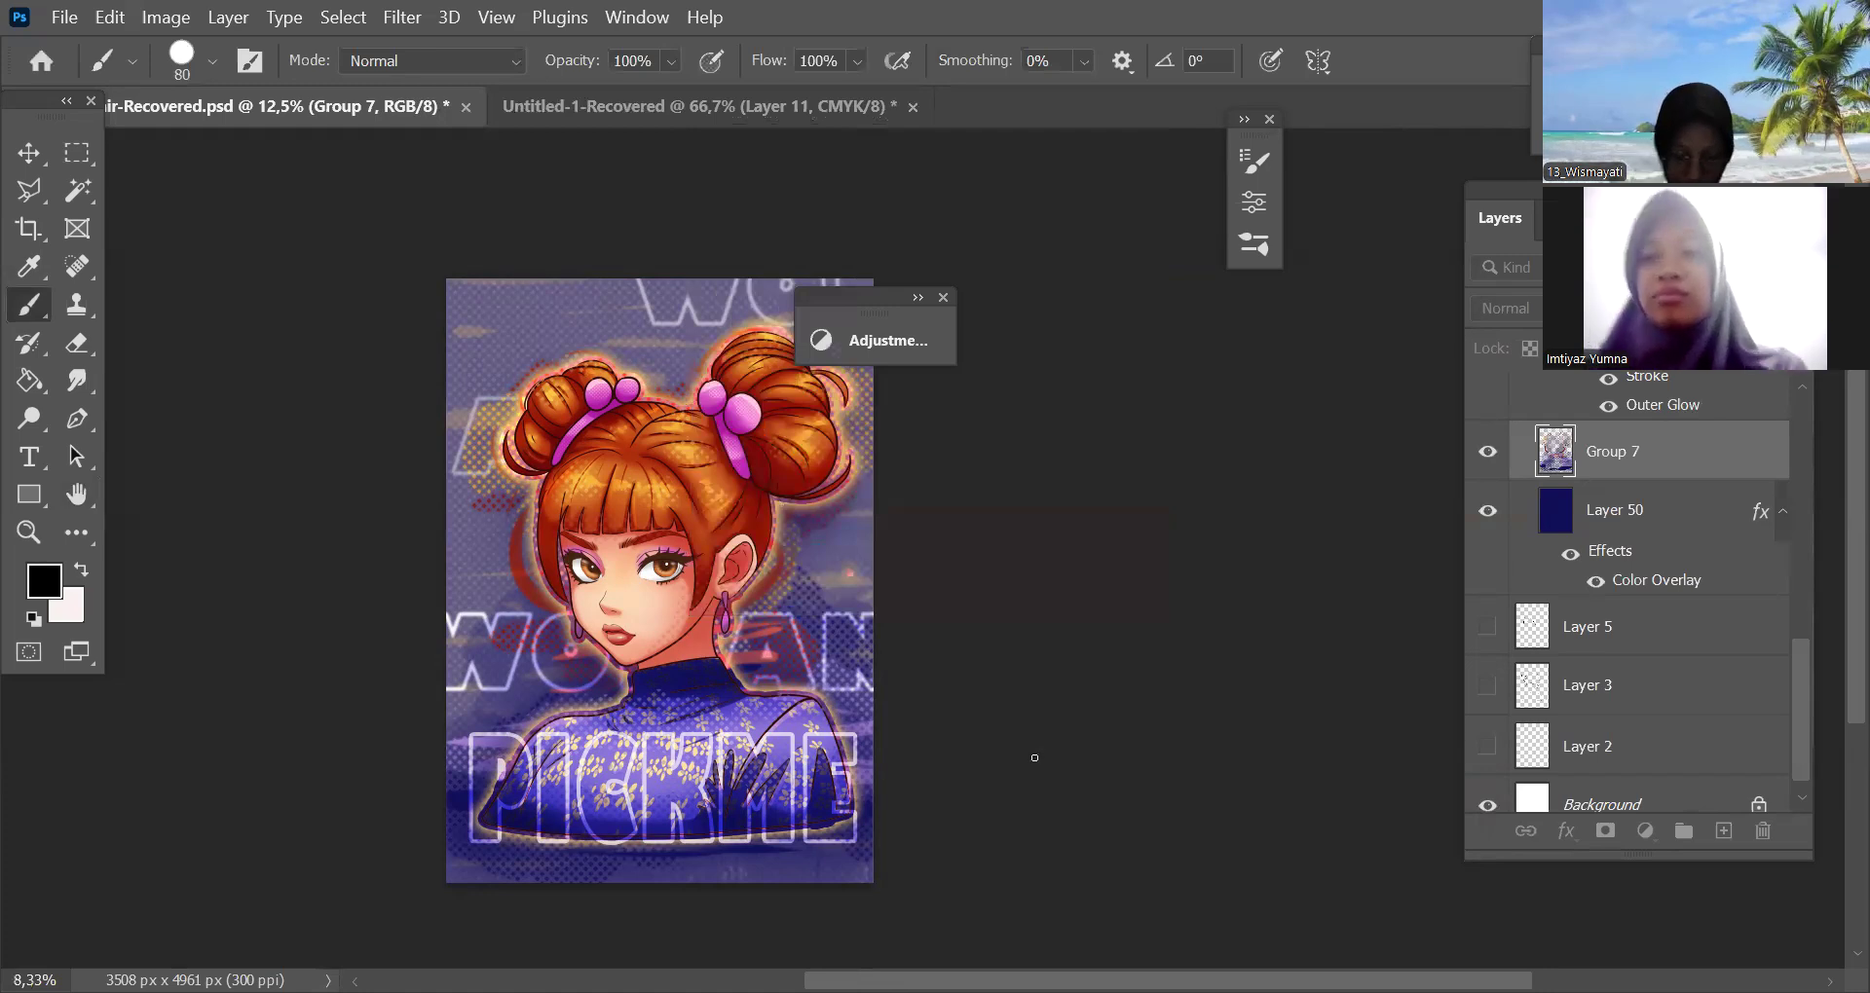
key(ctrl+plus)
key(ctrl+plus)
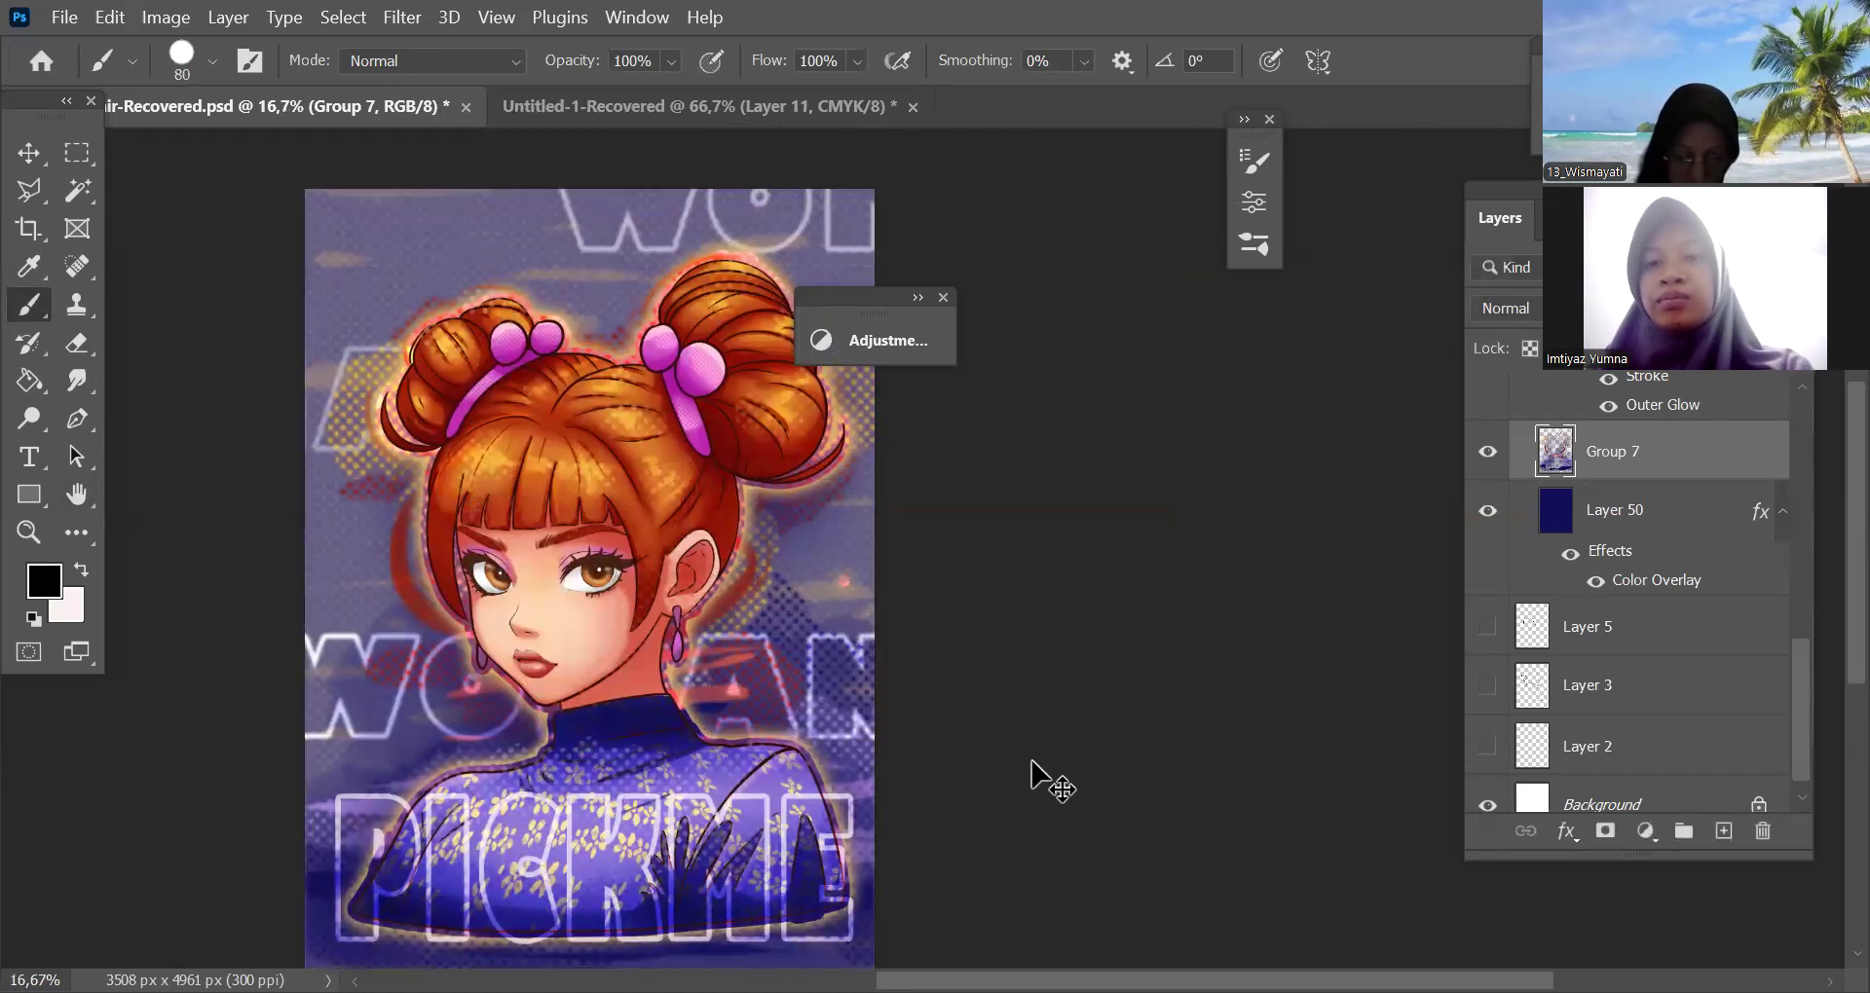
key(ctrl+minus)
drag(1026, 750, 1035, 799)
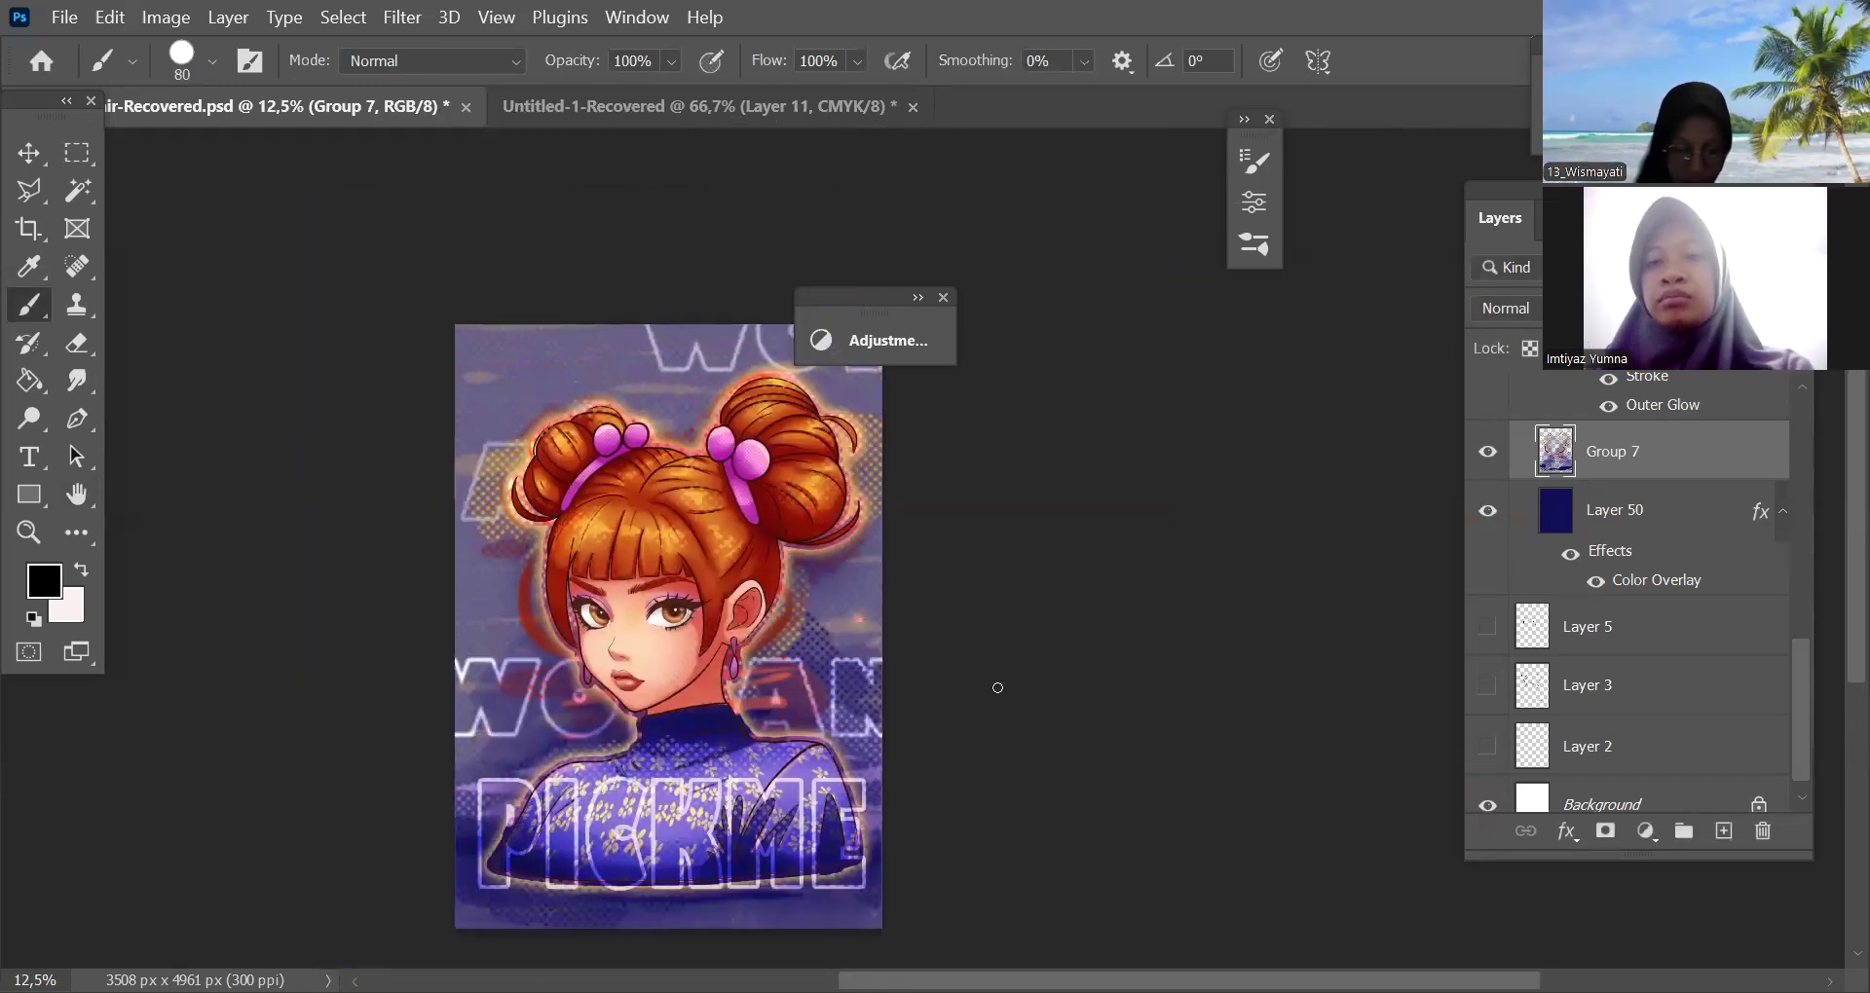
key(ctrl+plus)
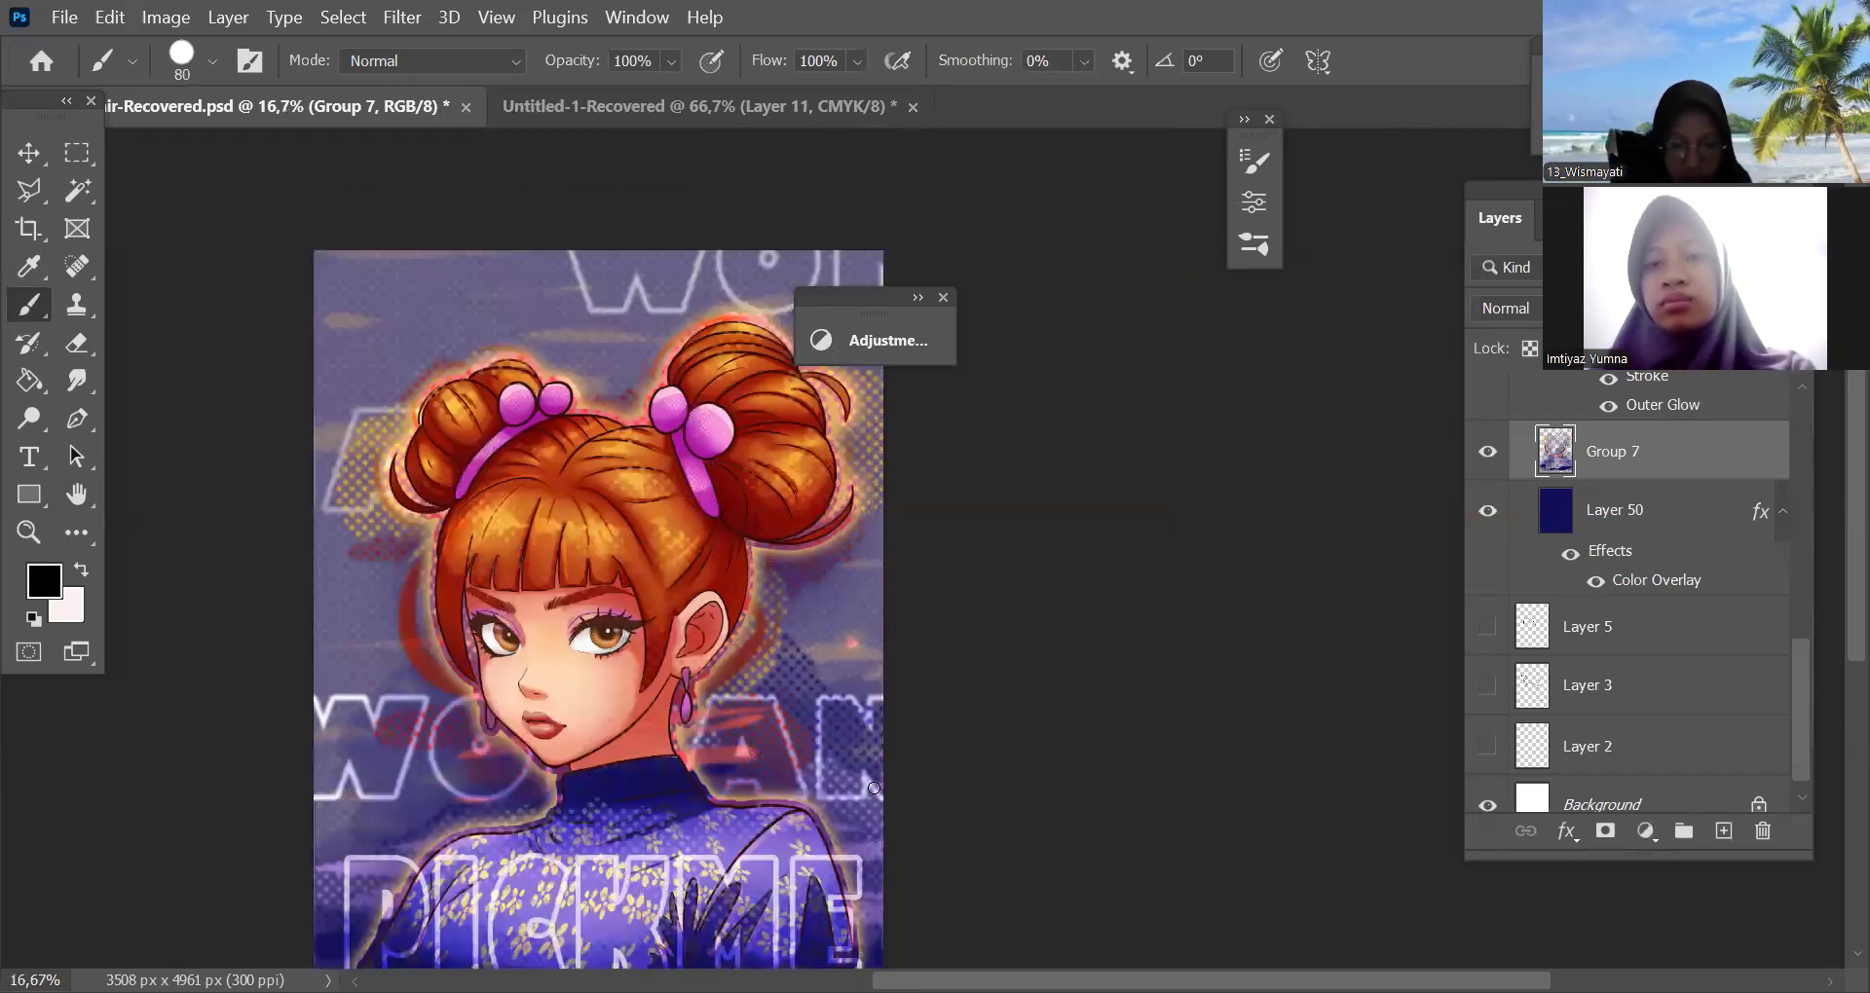
key(ctrl+minus)
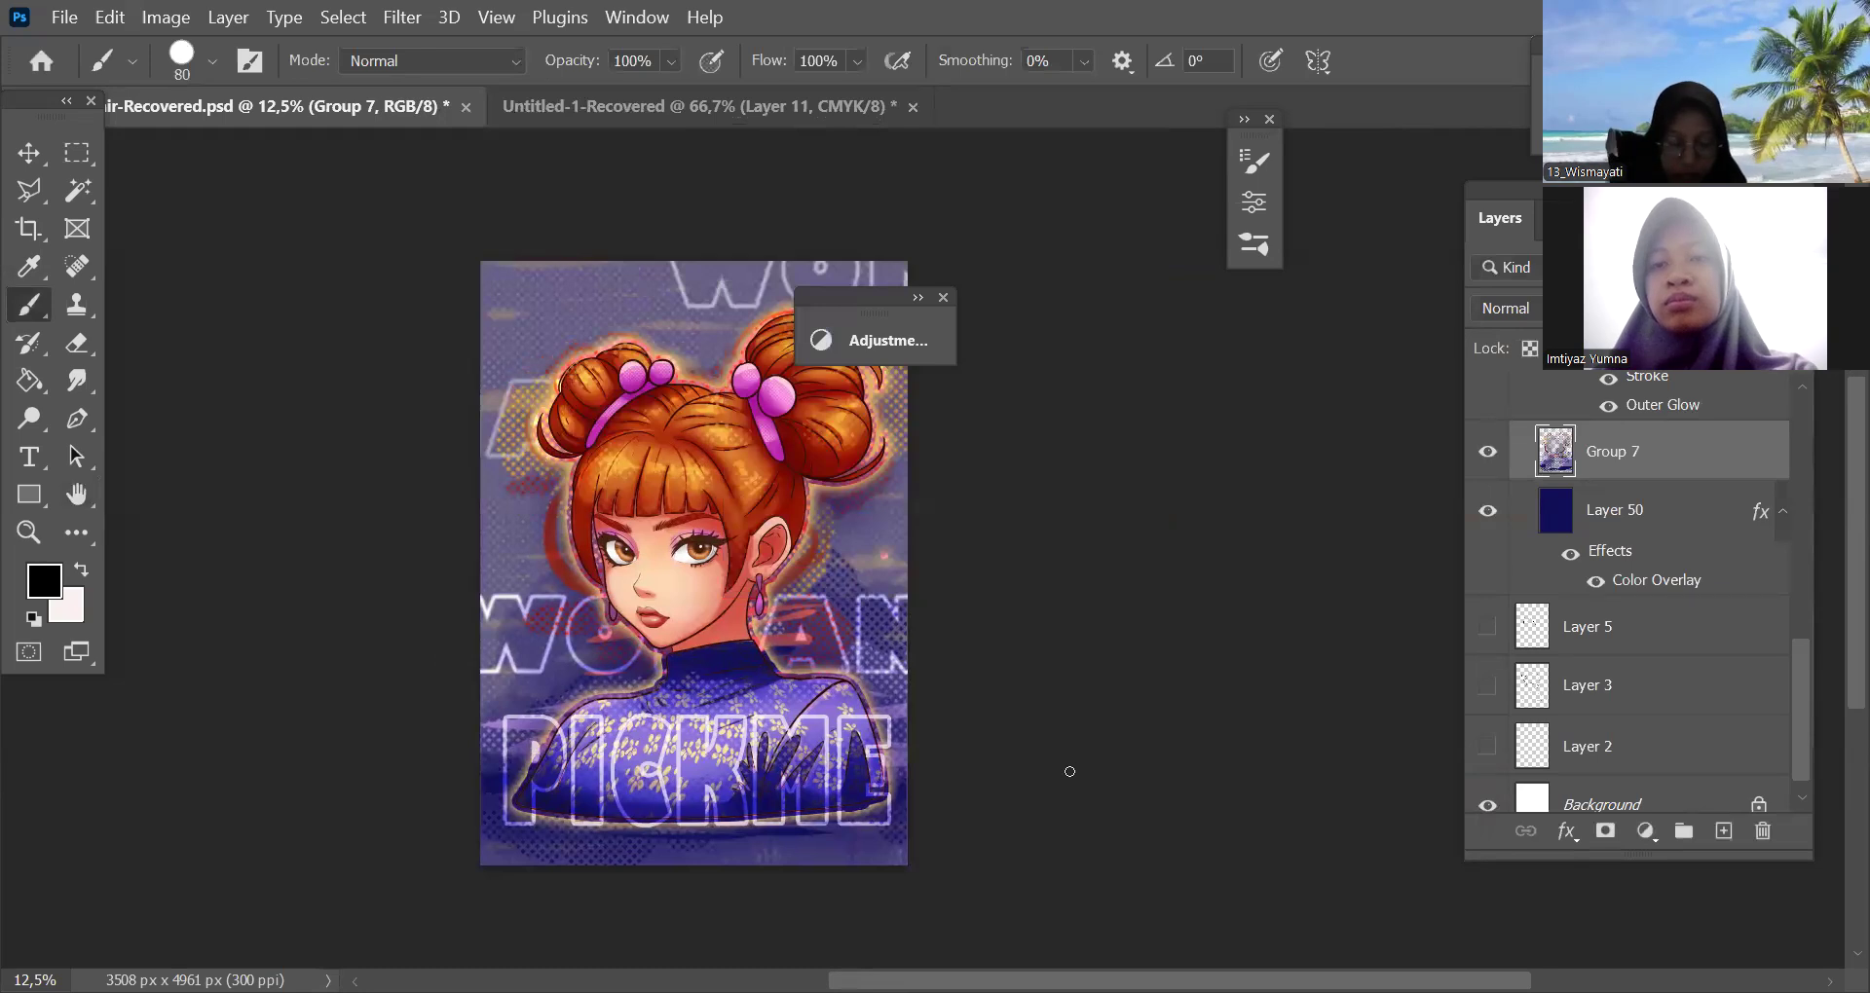
key(ctrl+plus)
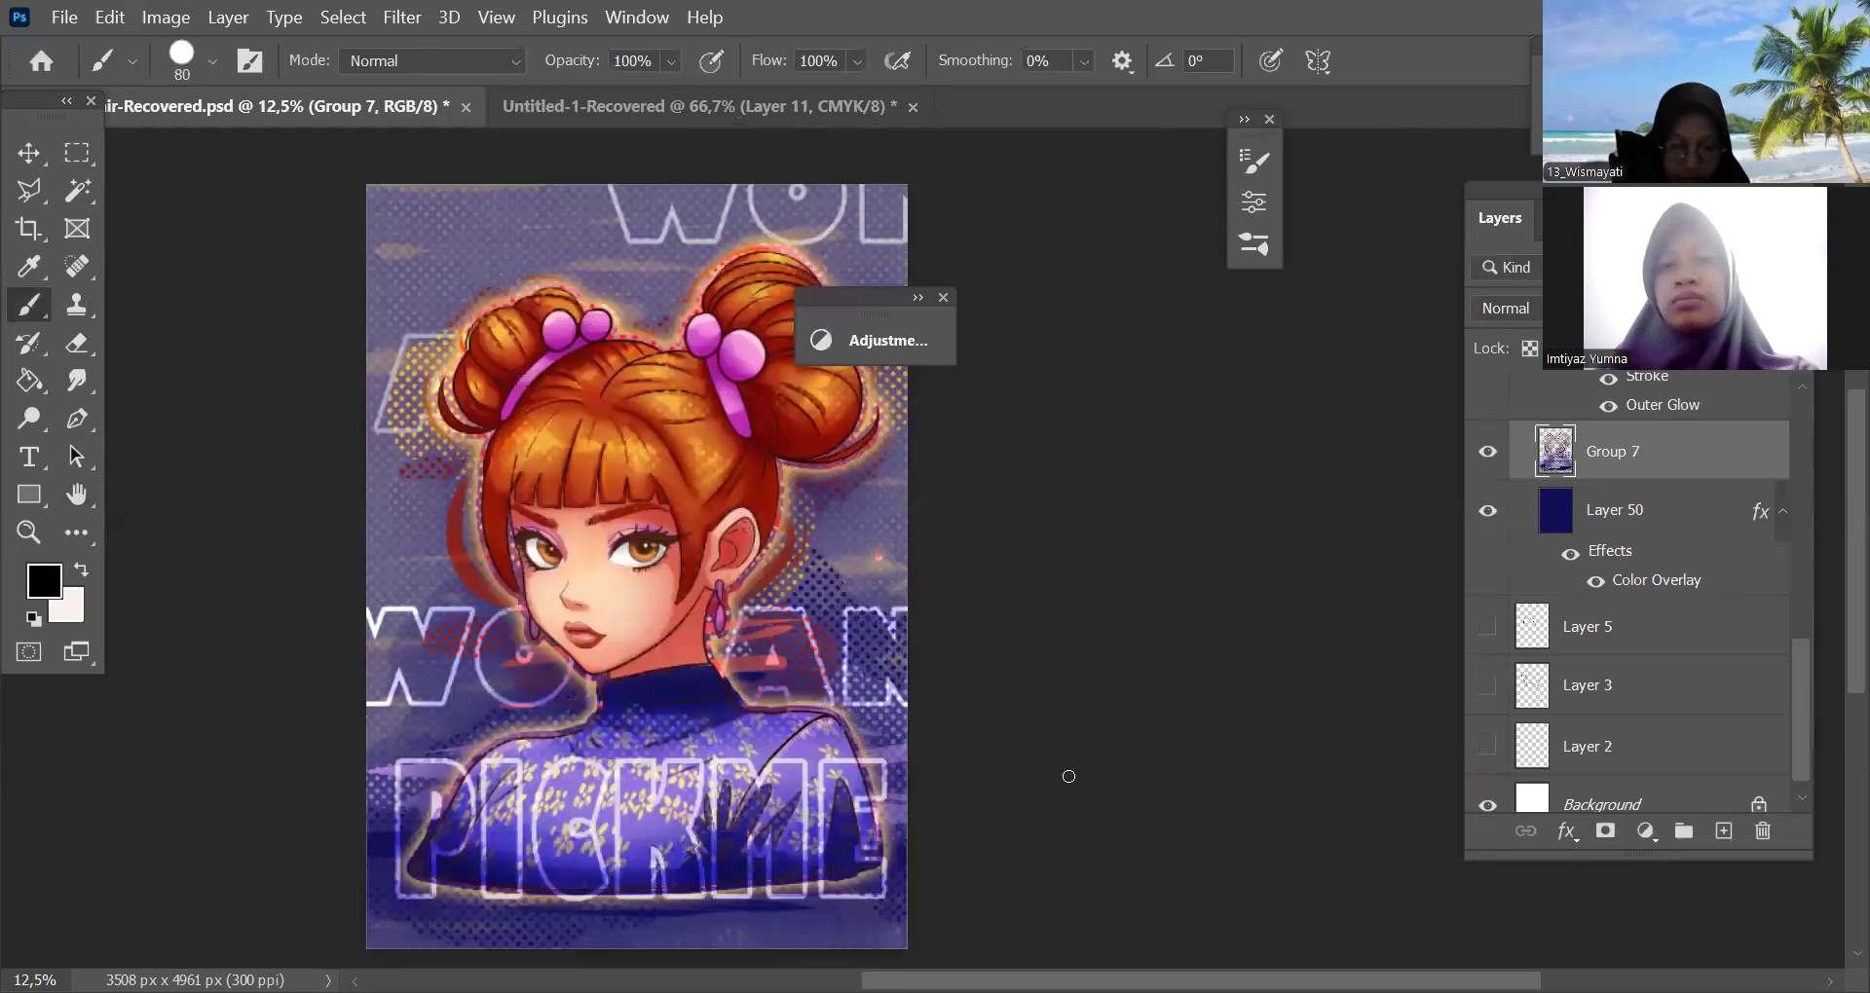
key(ctrl+plus)
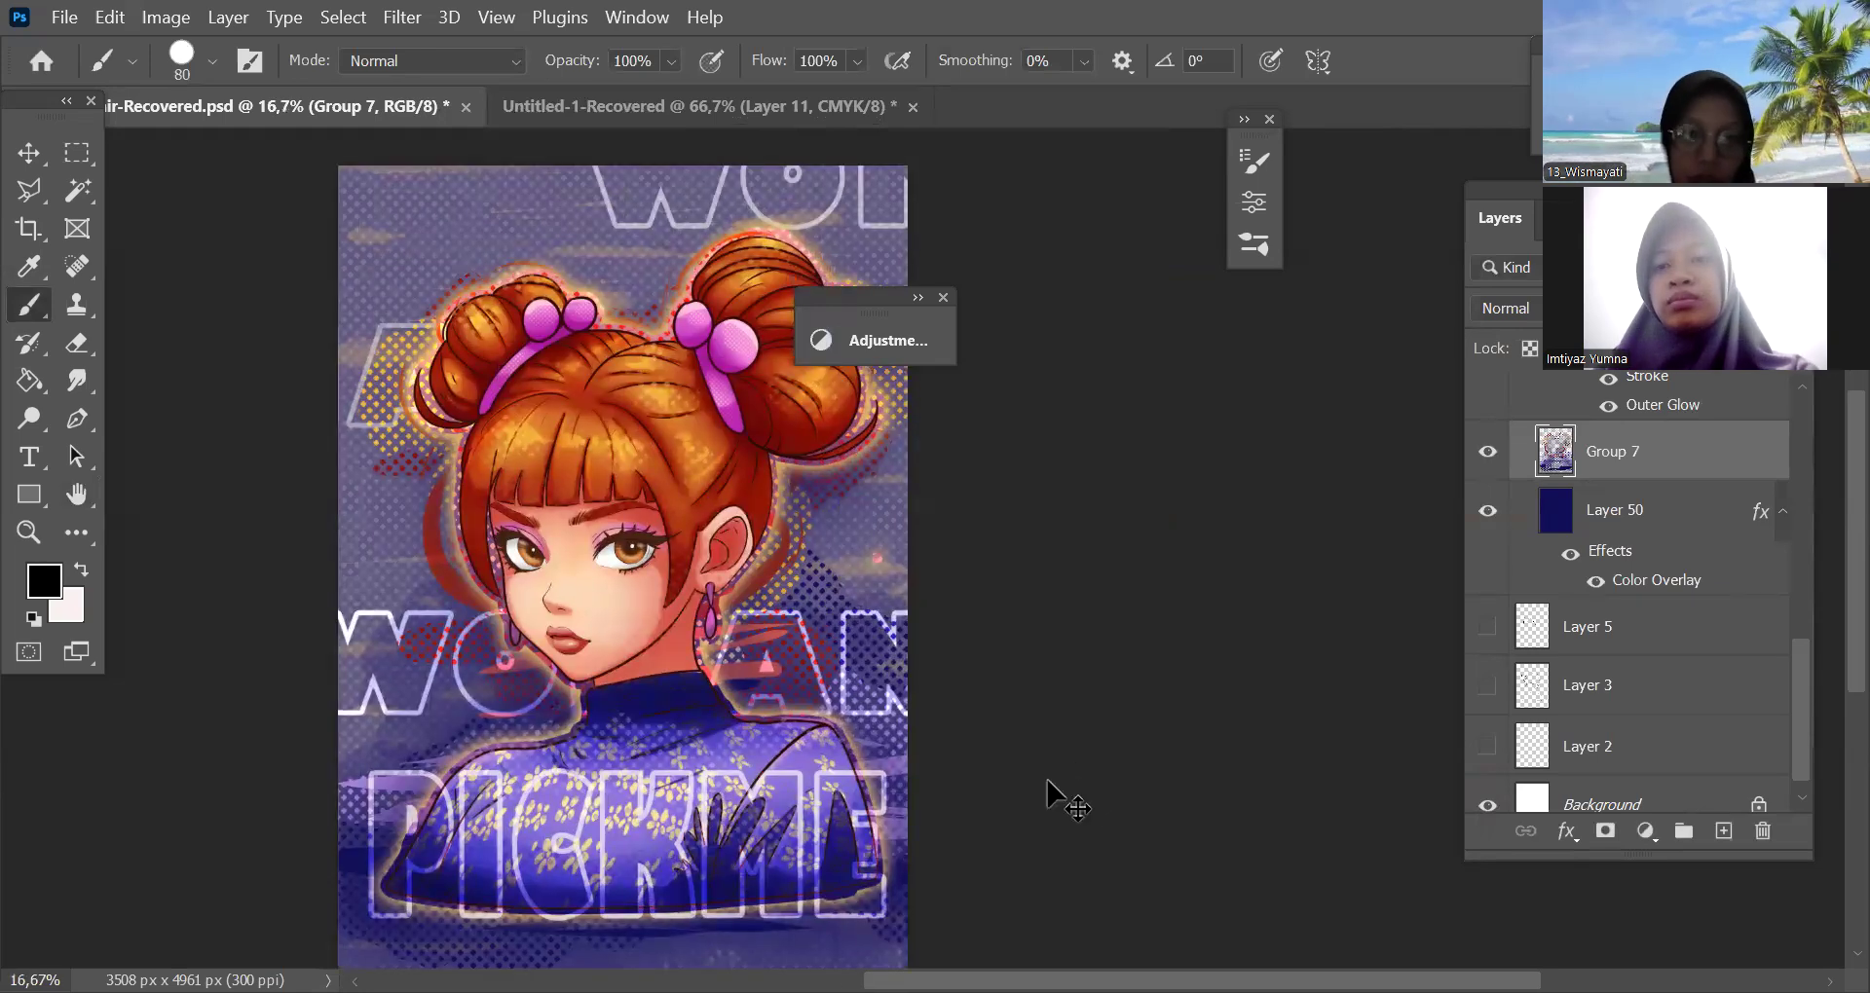
key(ctrl+plus)
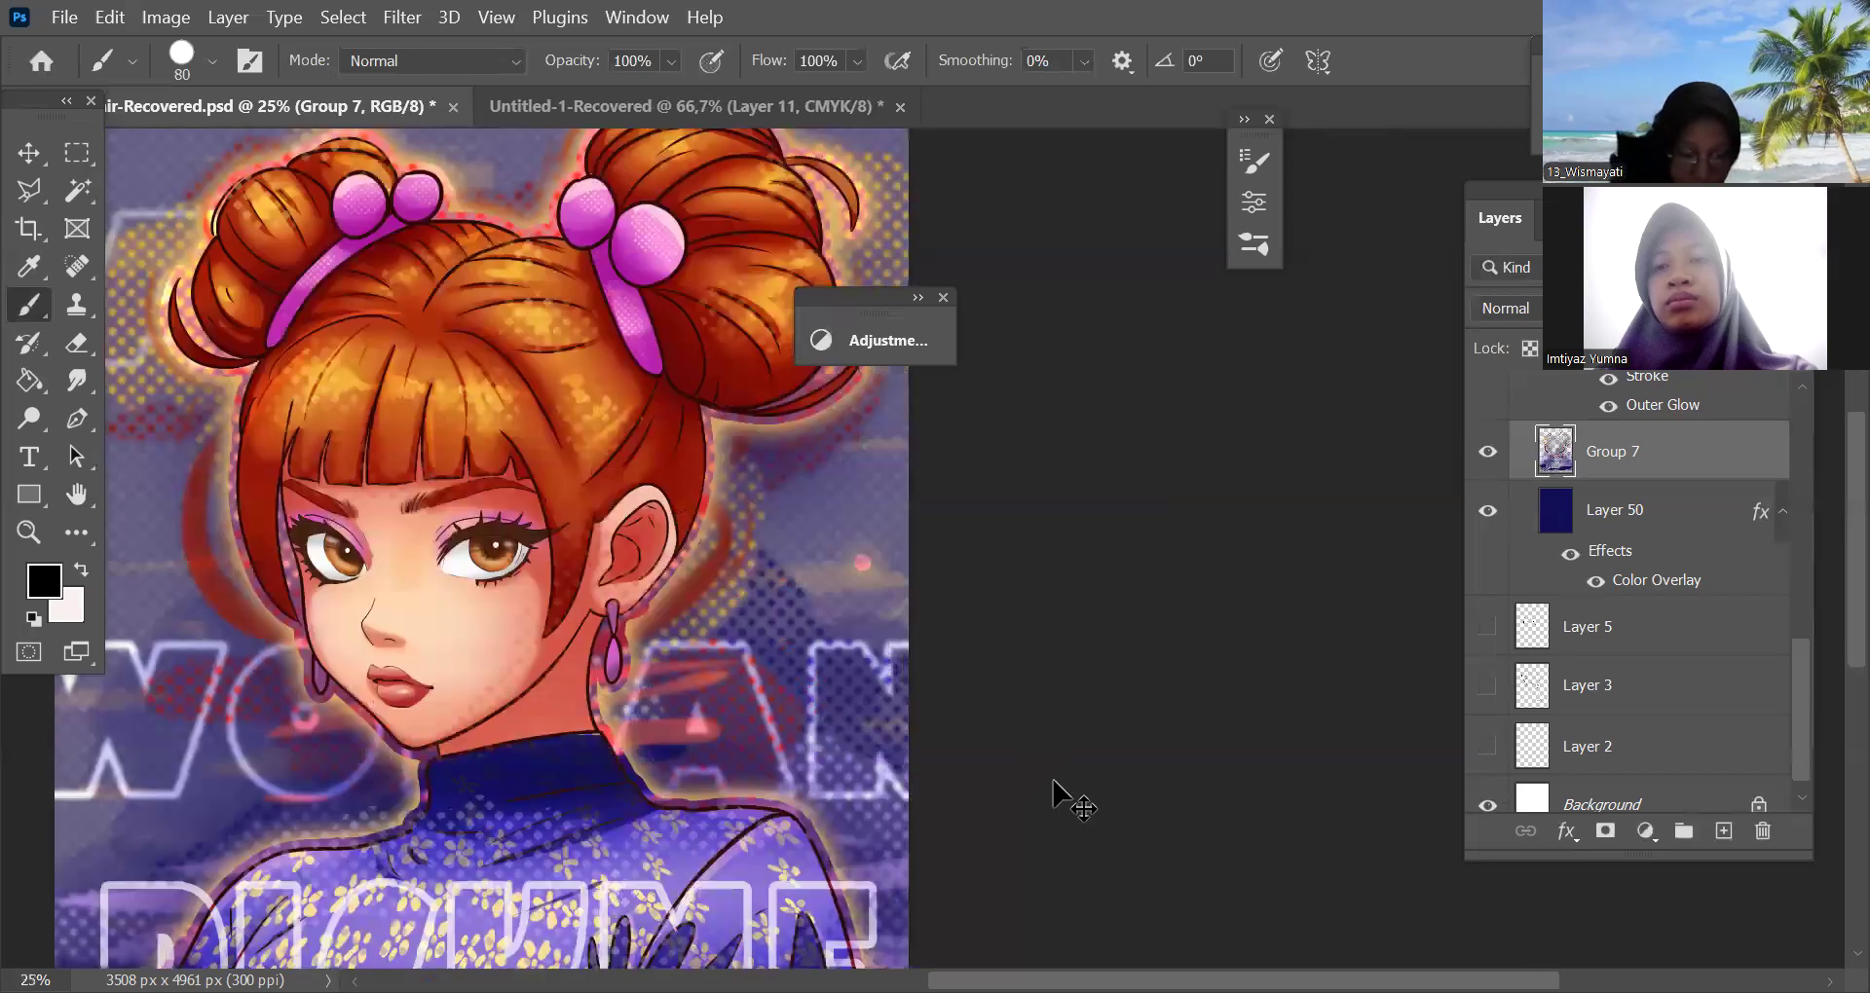
key(ctrl+minus)
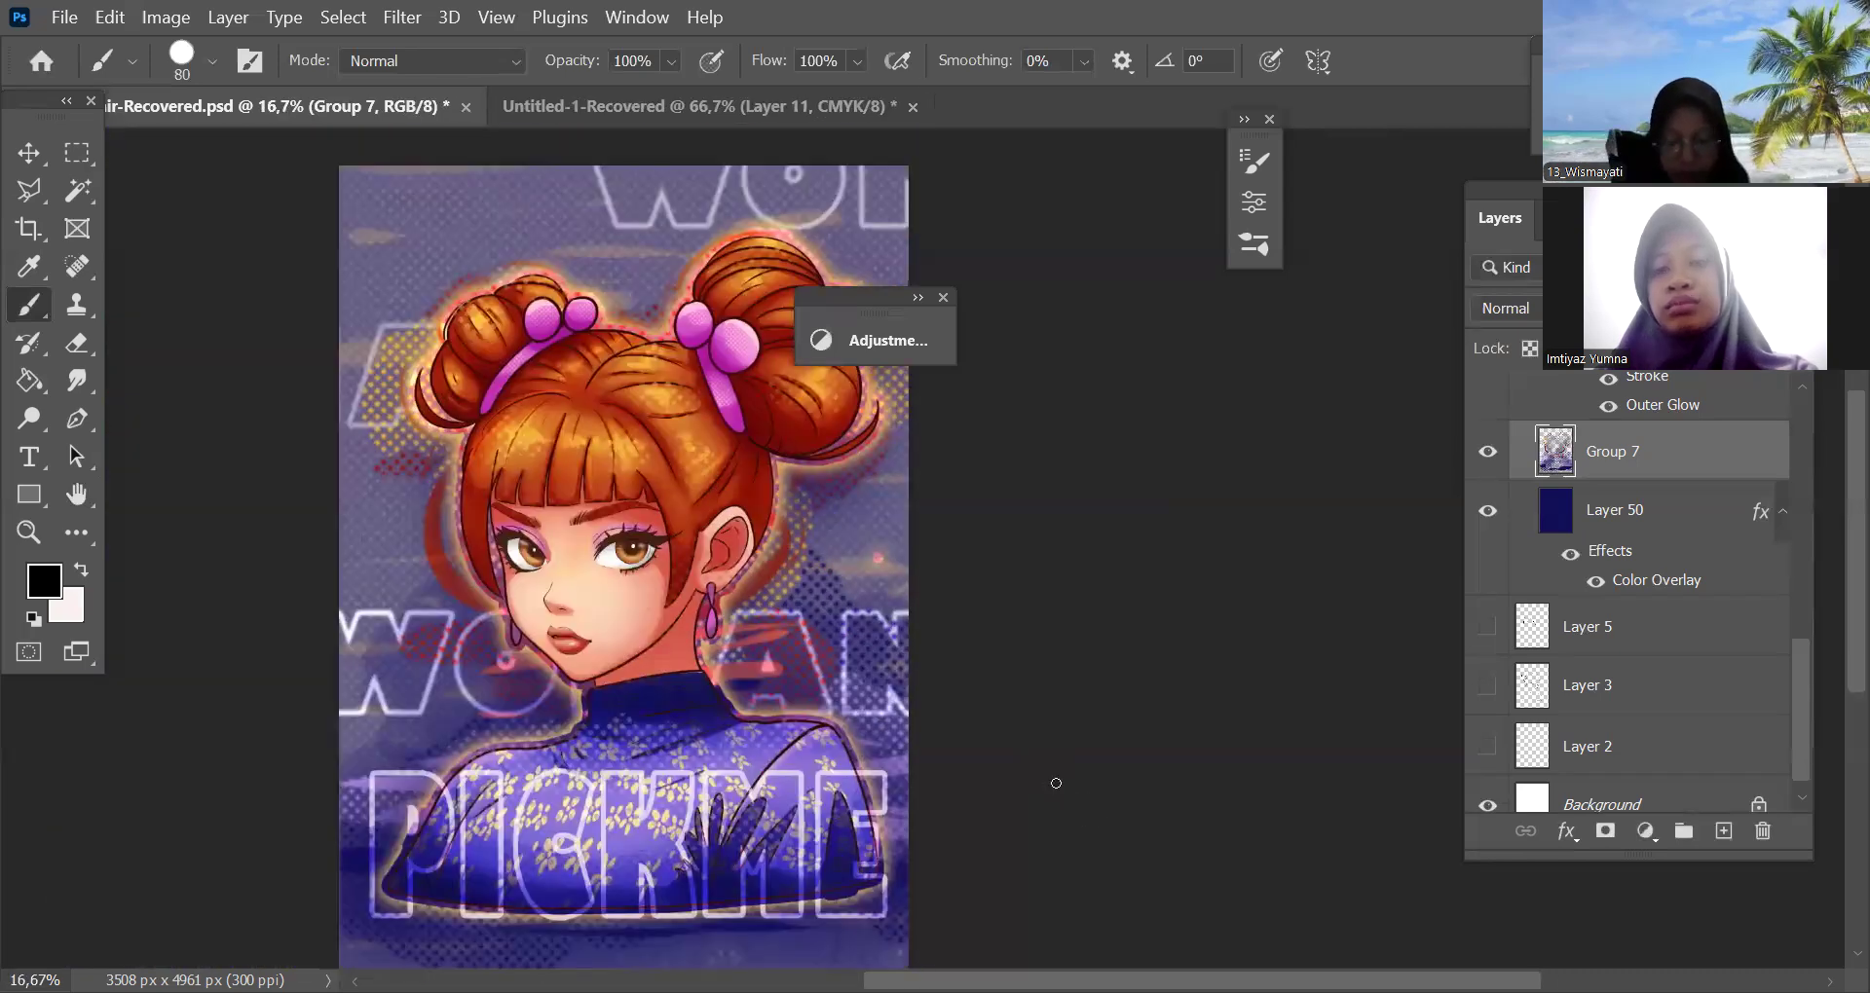
key(ctrl+minus)
mouse_move(1052, 769)
mouse_down()
mouse_move(1047, 812)
mouse_move(1056, 764)
mouse_up()
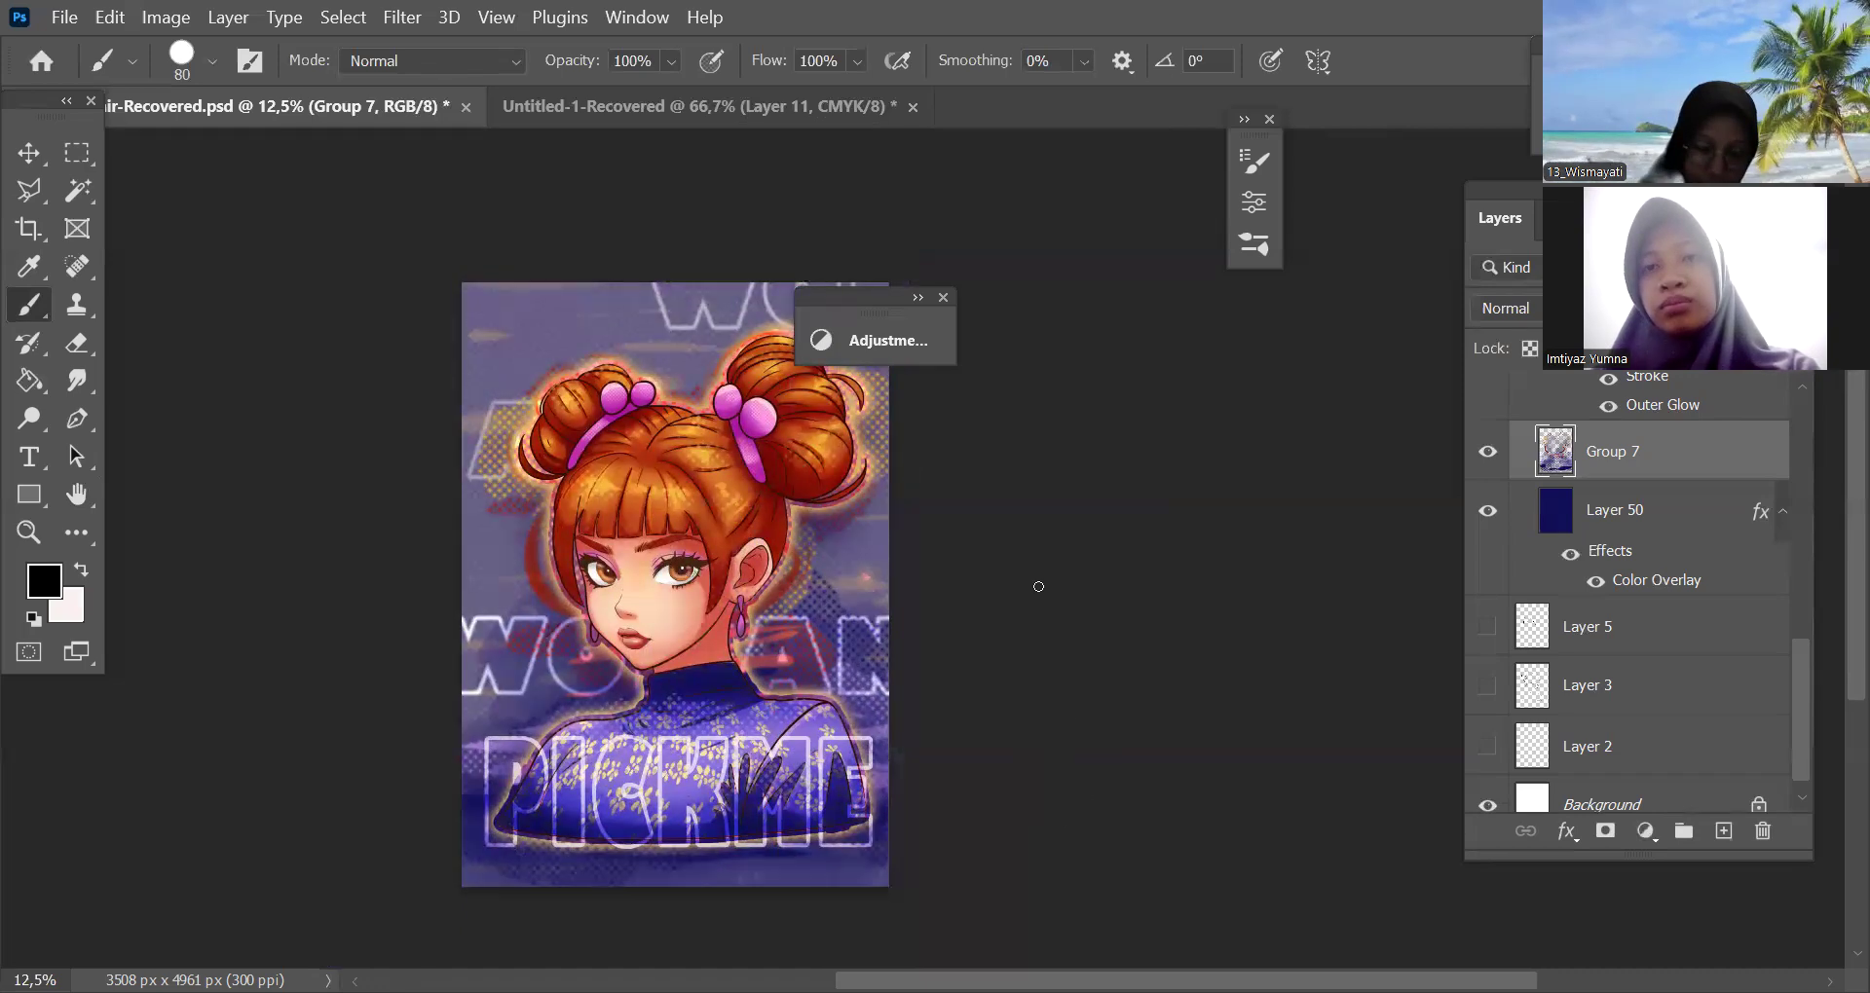
Set the canvas width to 35 centimeters with the anchor kept at the centre, and undo the resize
click(498, 19)
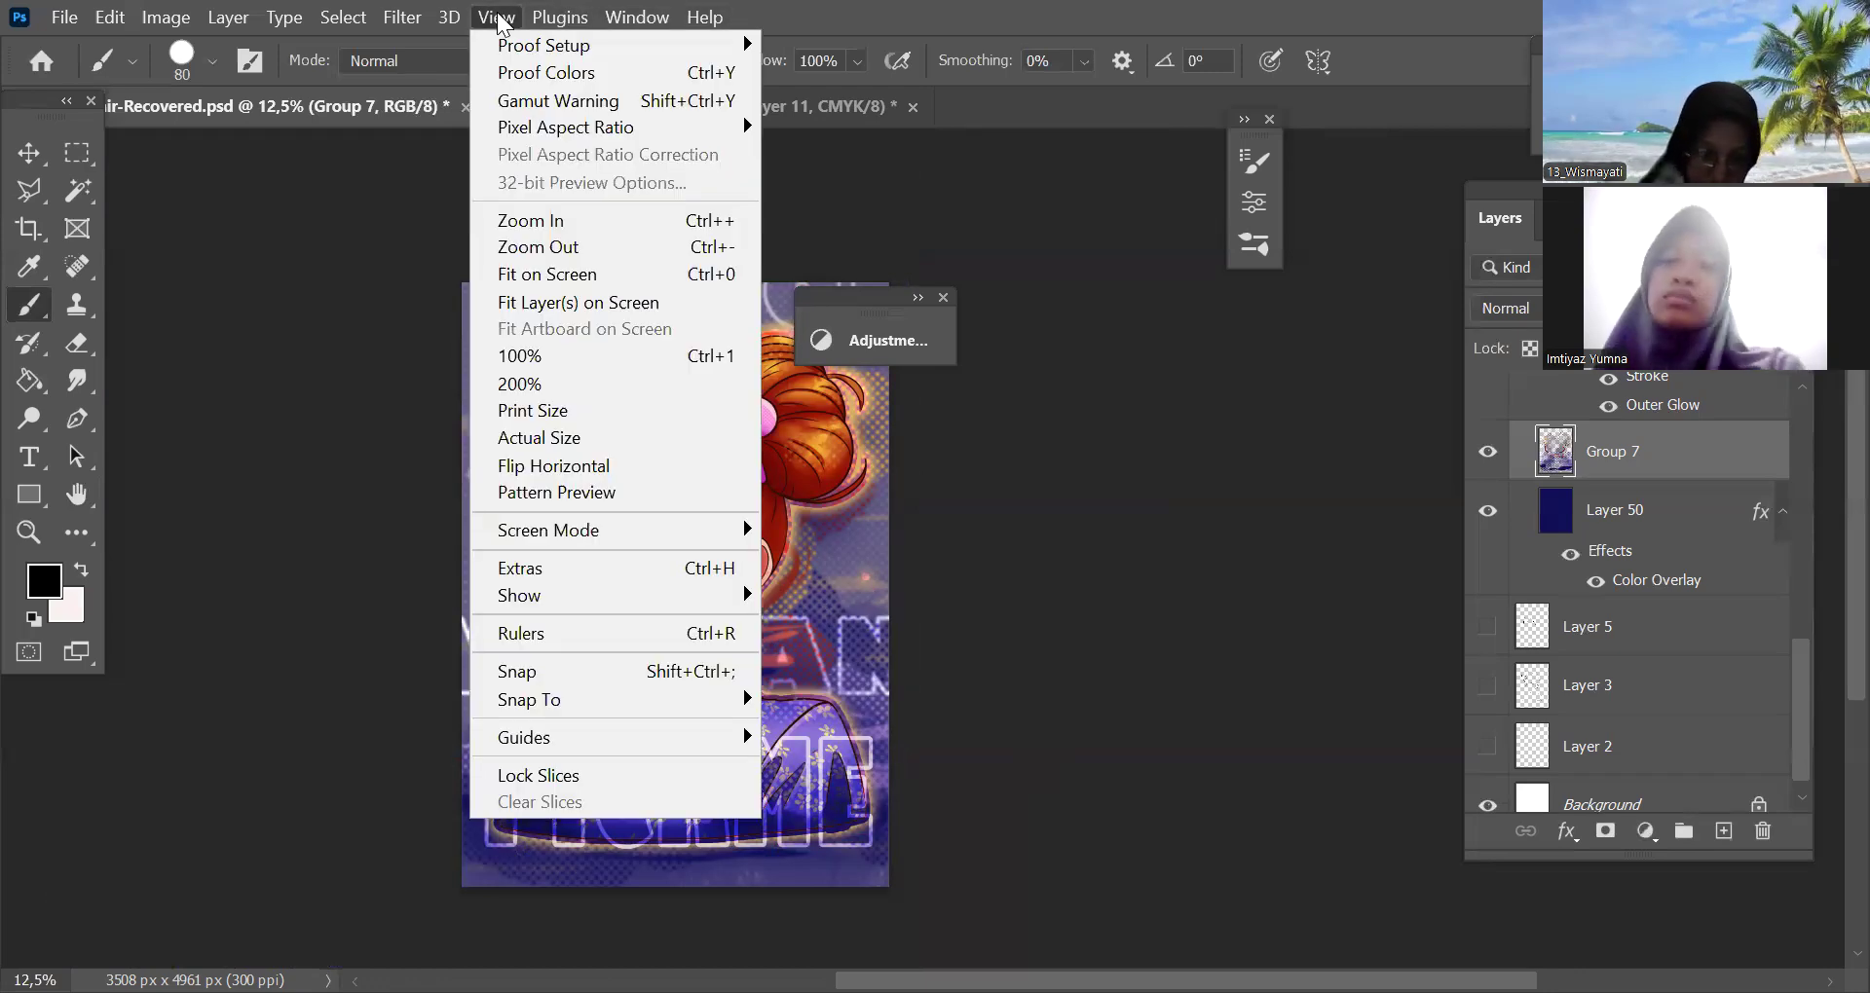
mouse_move(389, 39)
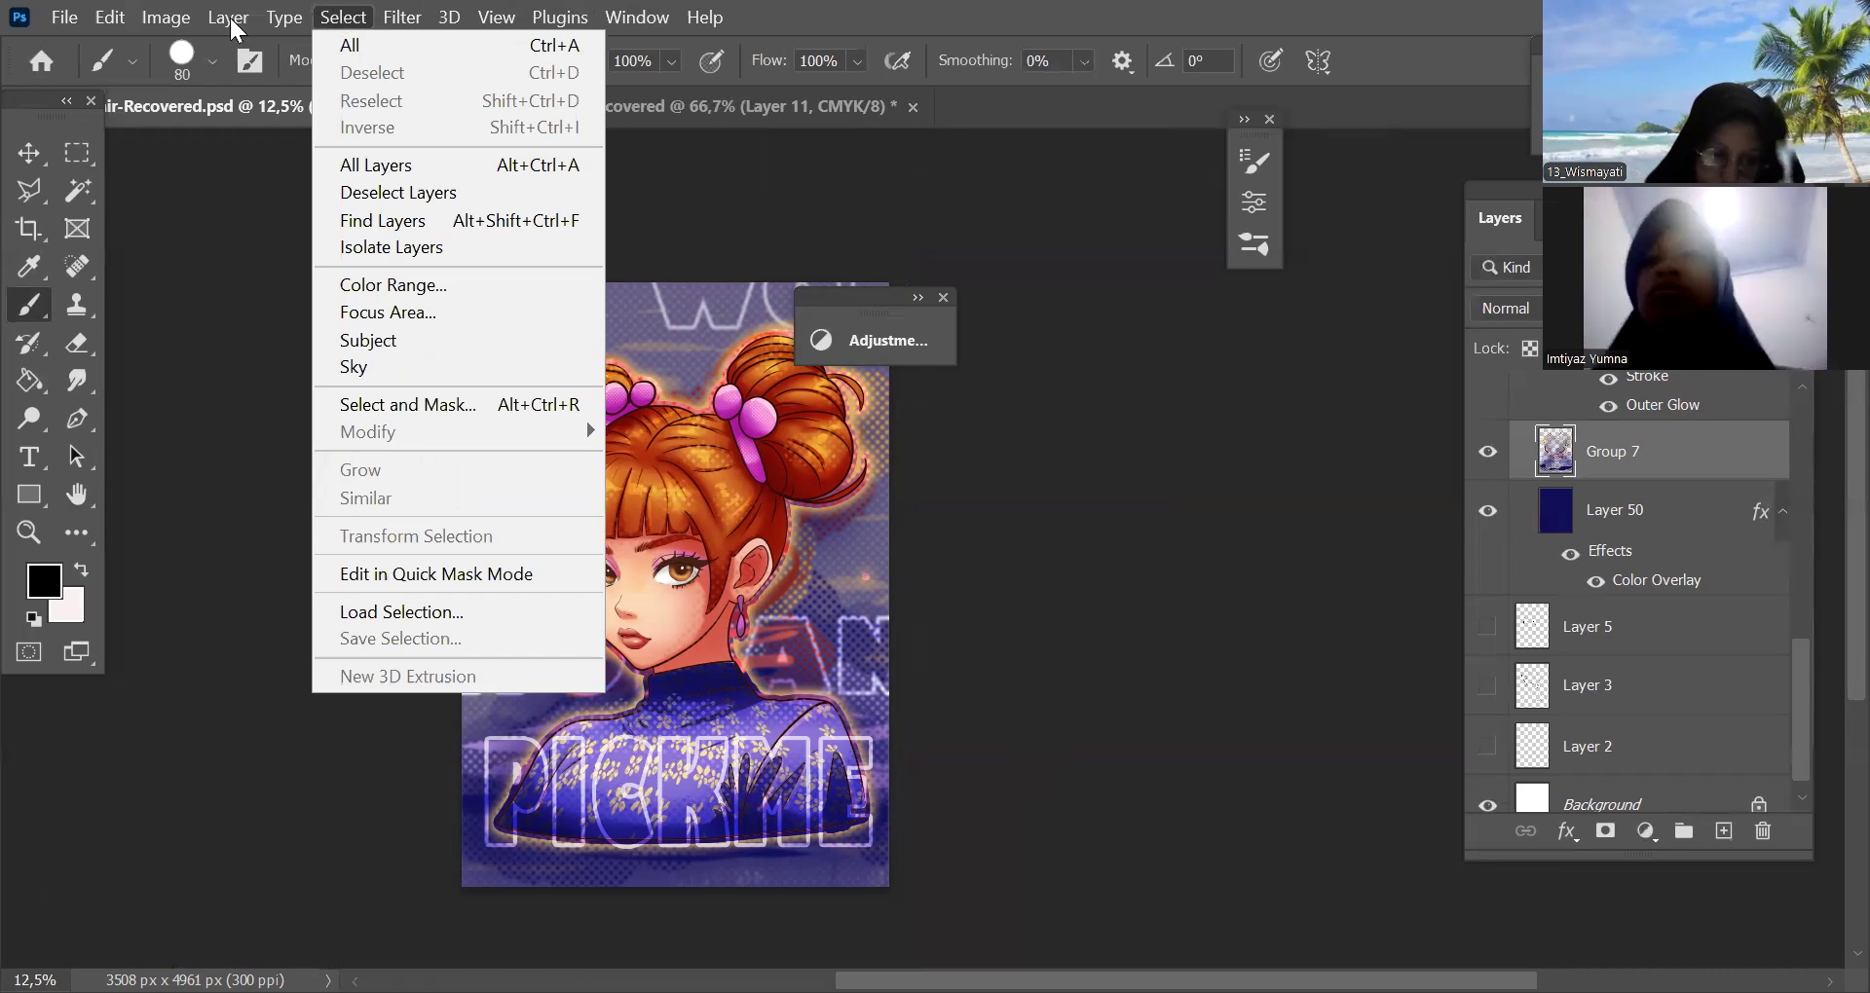
mouse_move(234, 27)
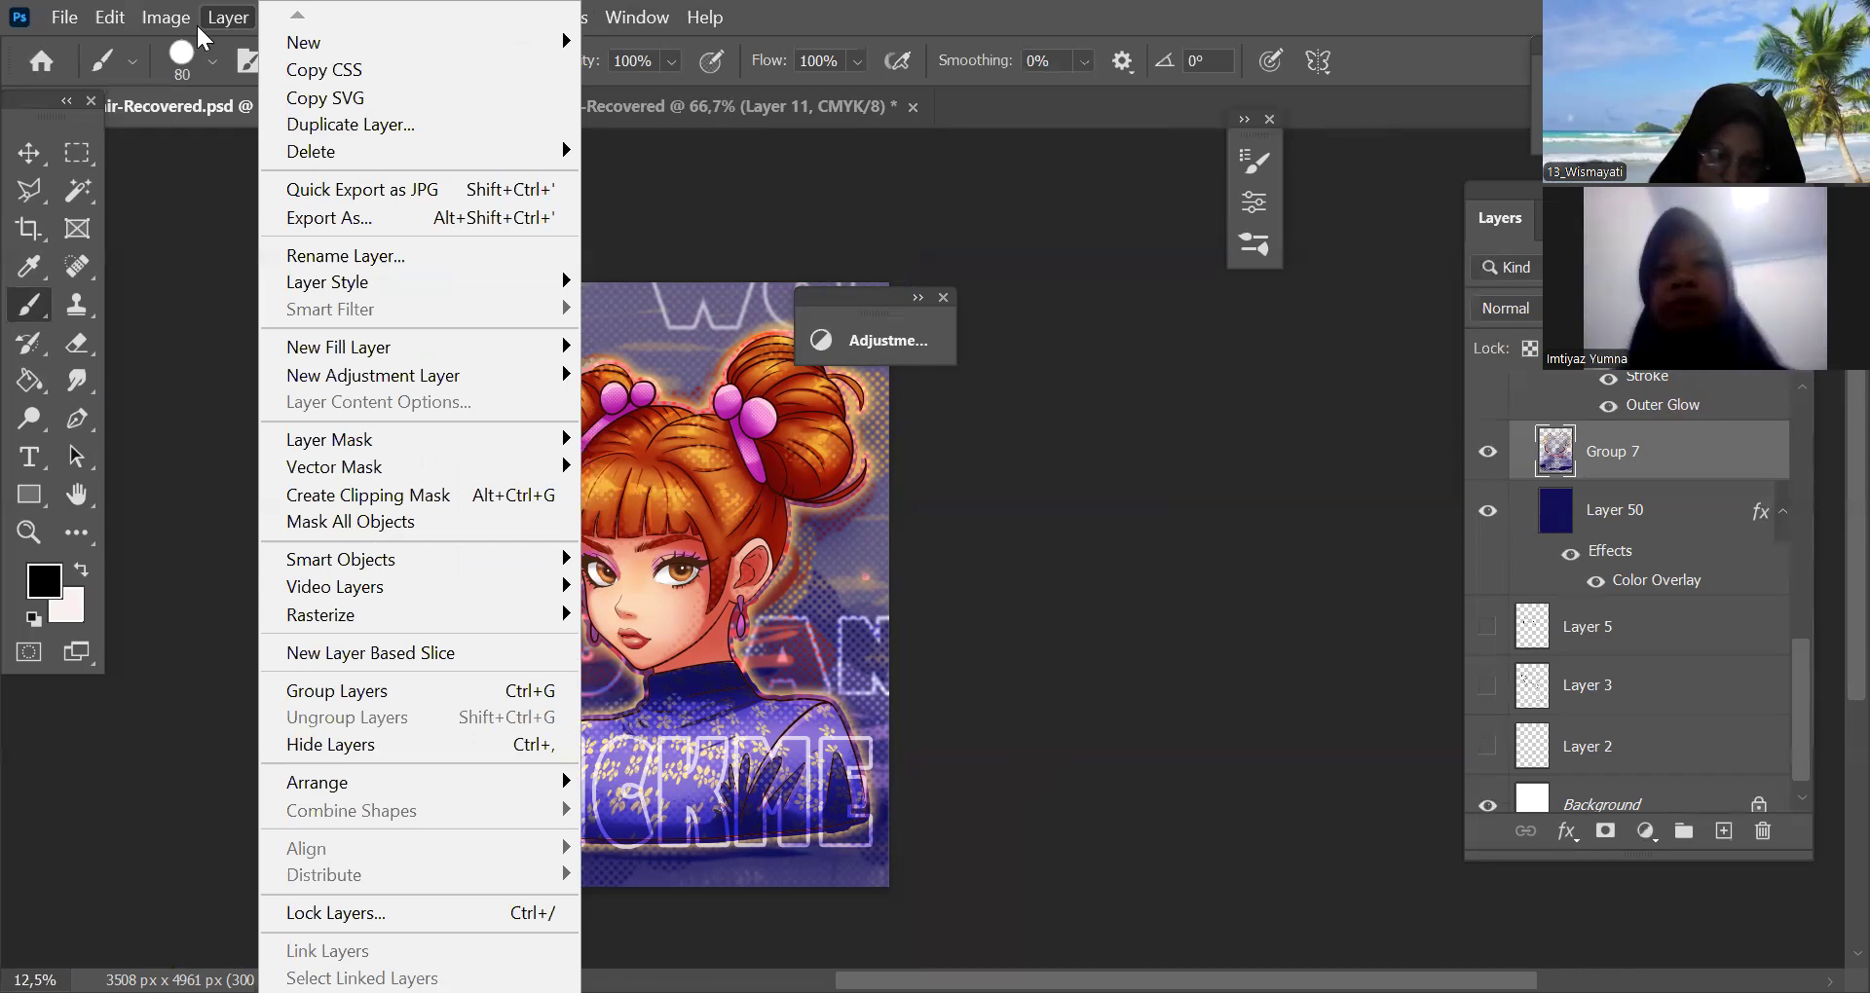
mouse_move(171, 29)
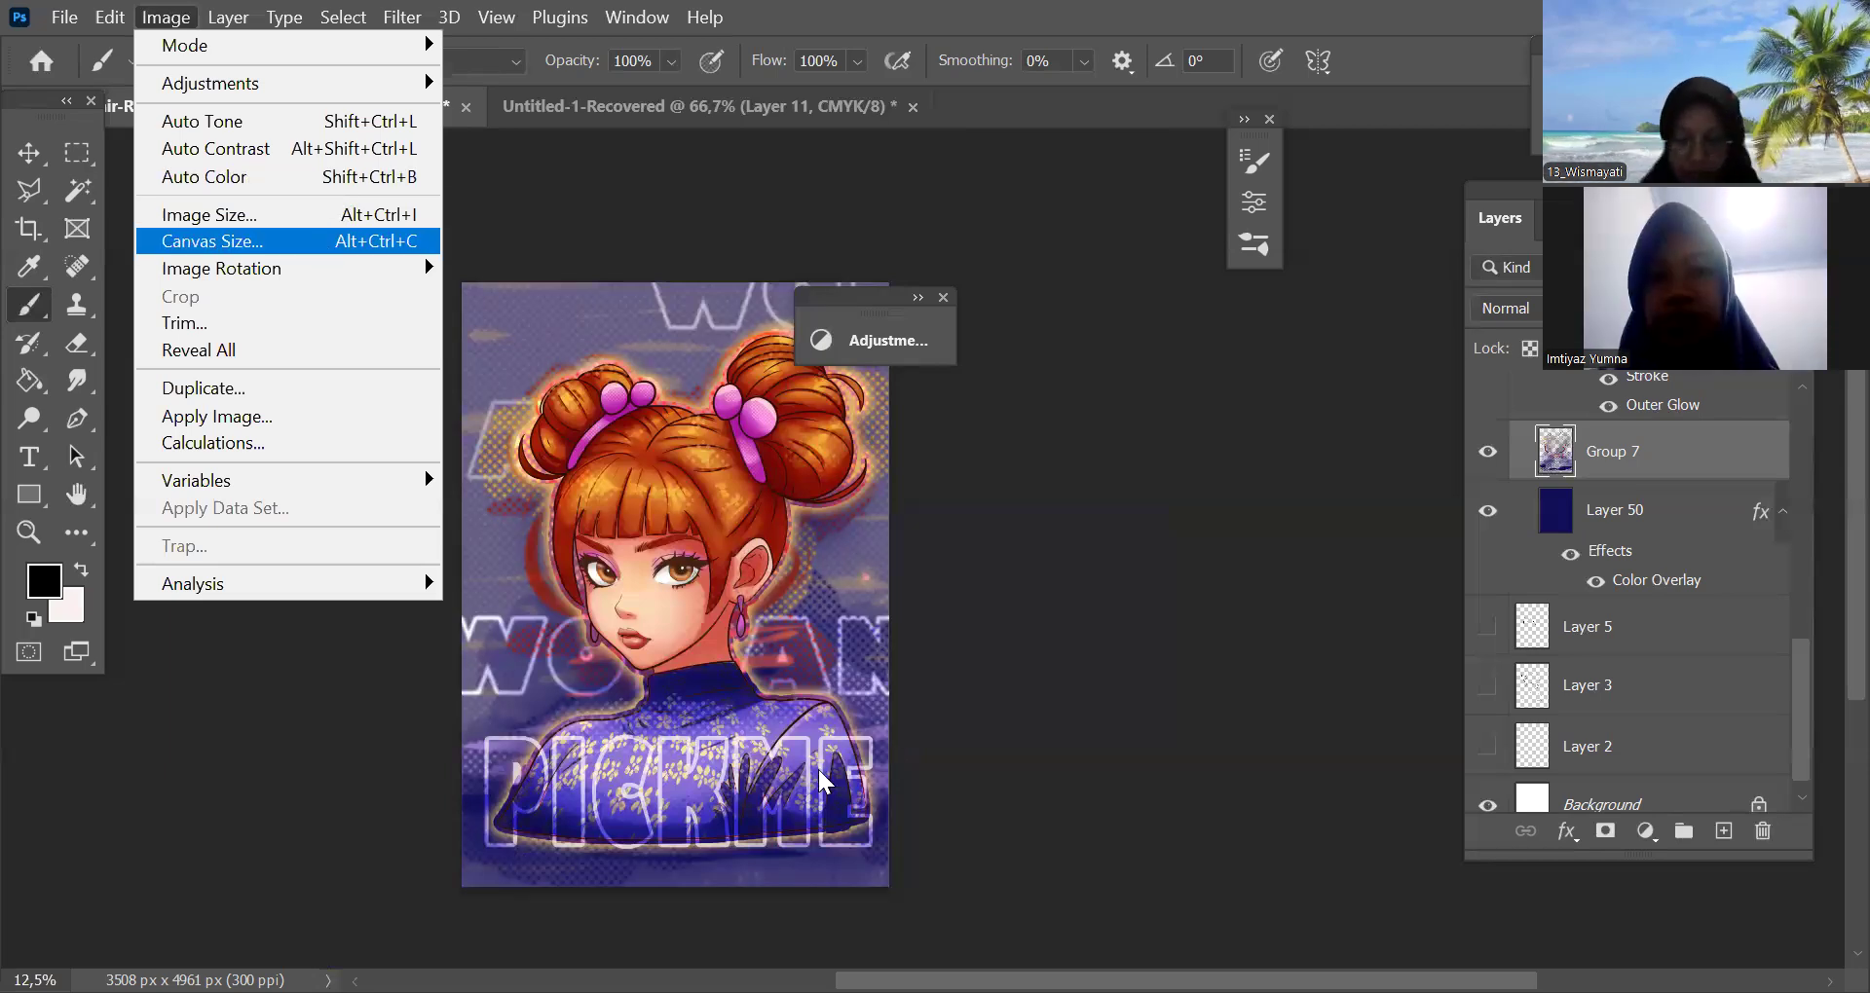
key(Return)
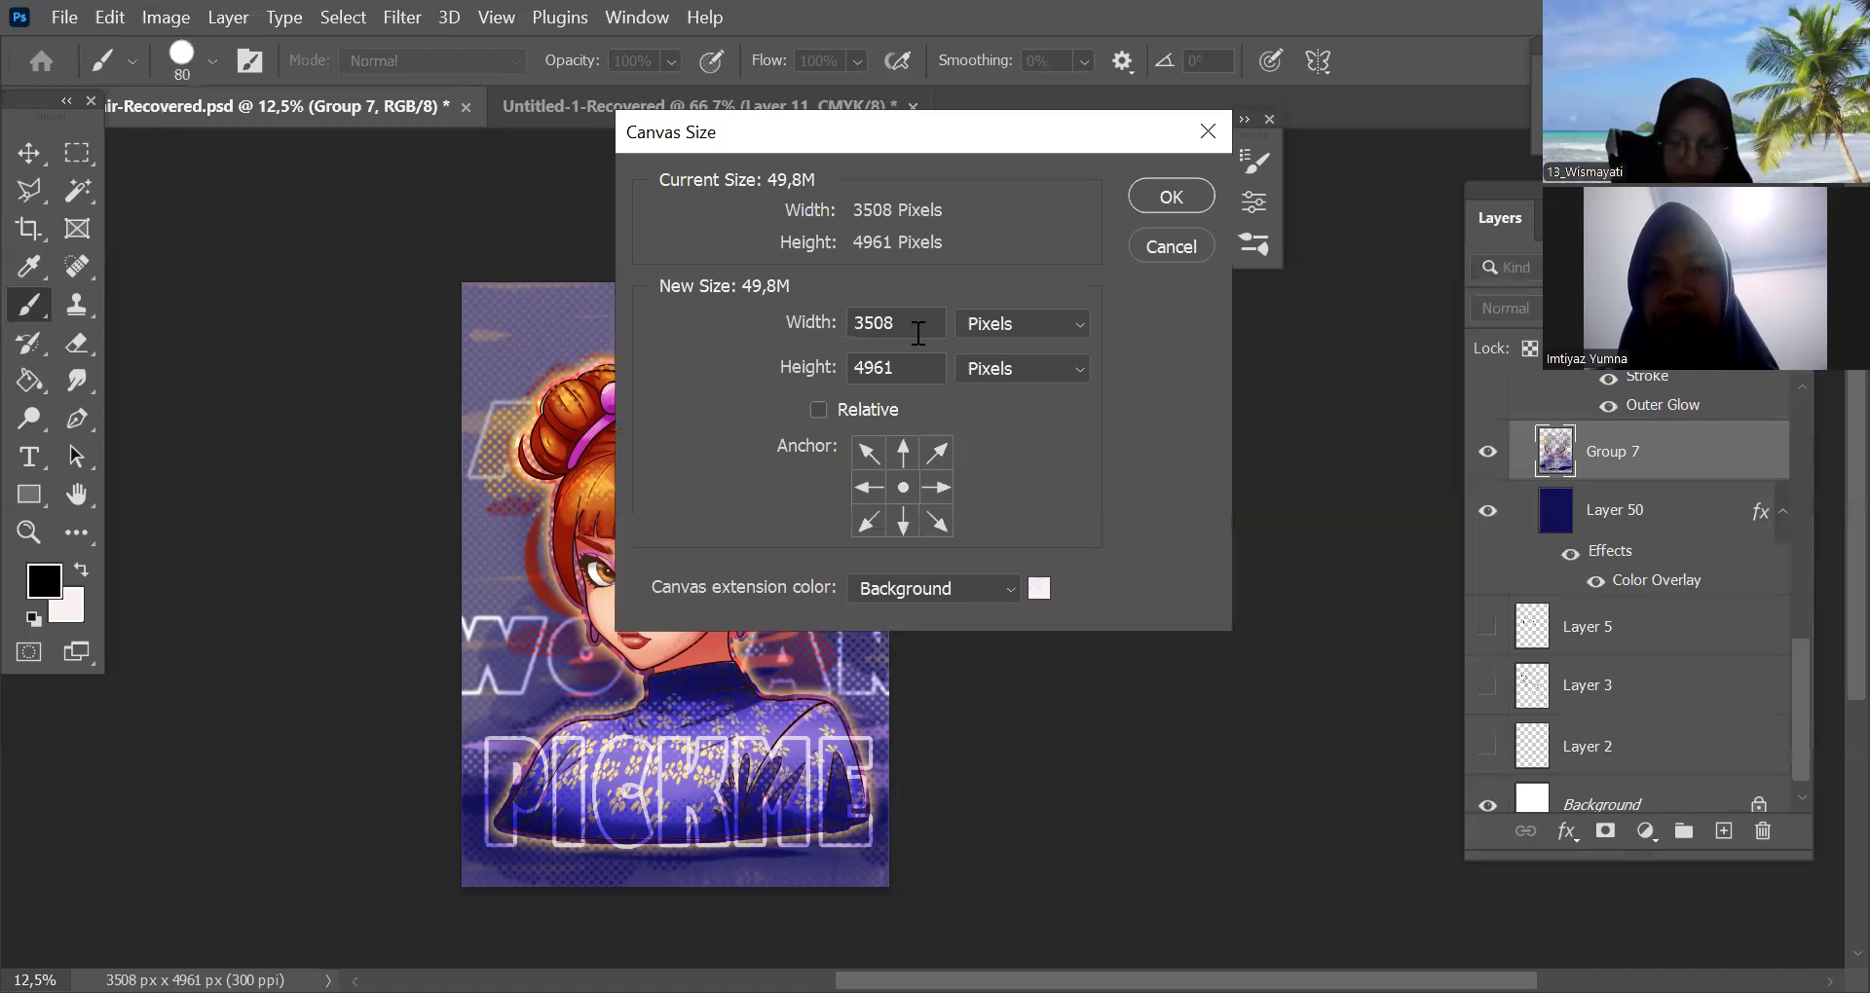
click(1038, 325)
key(Return)
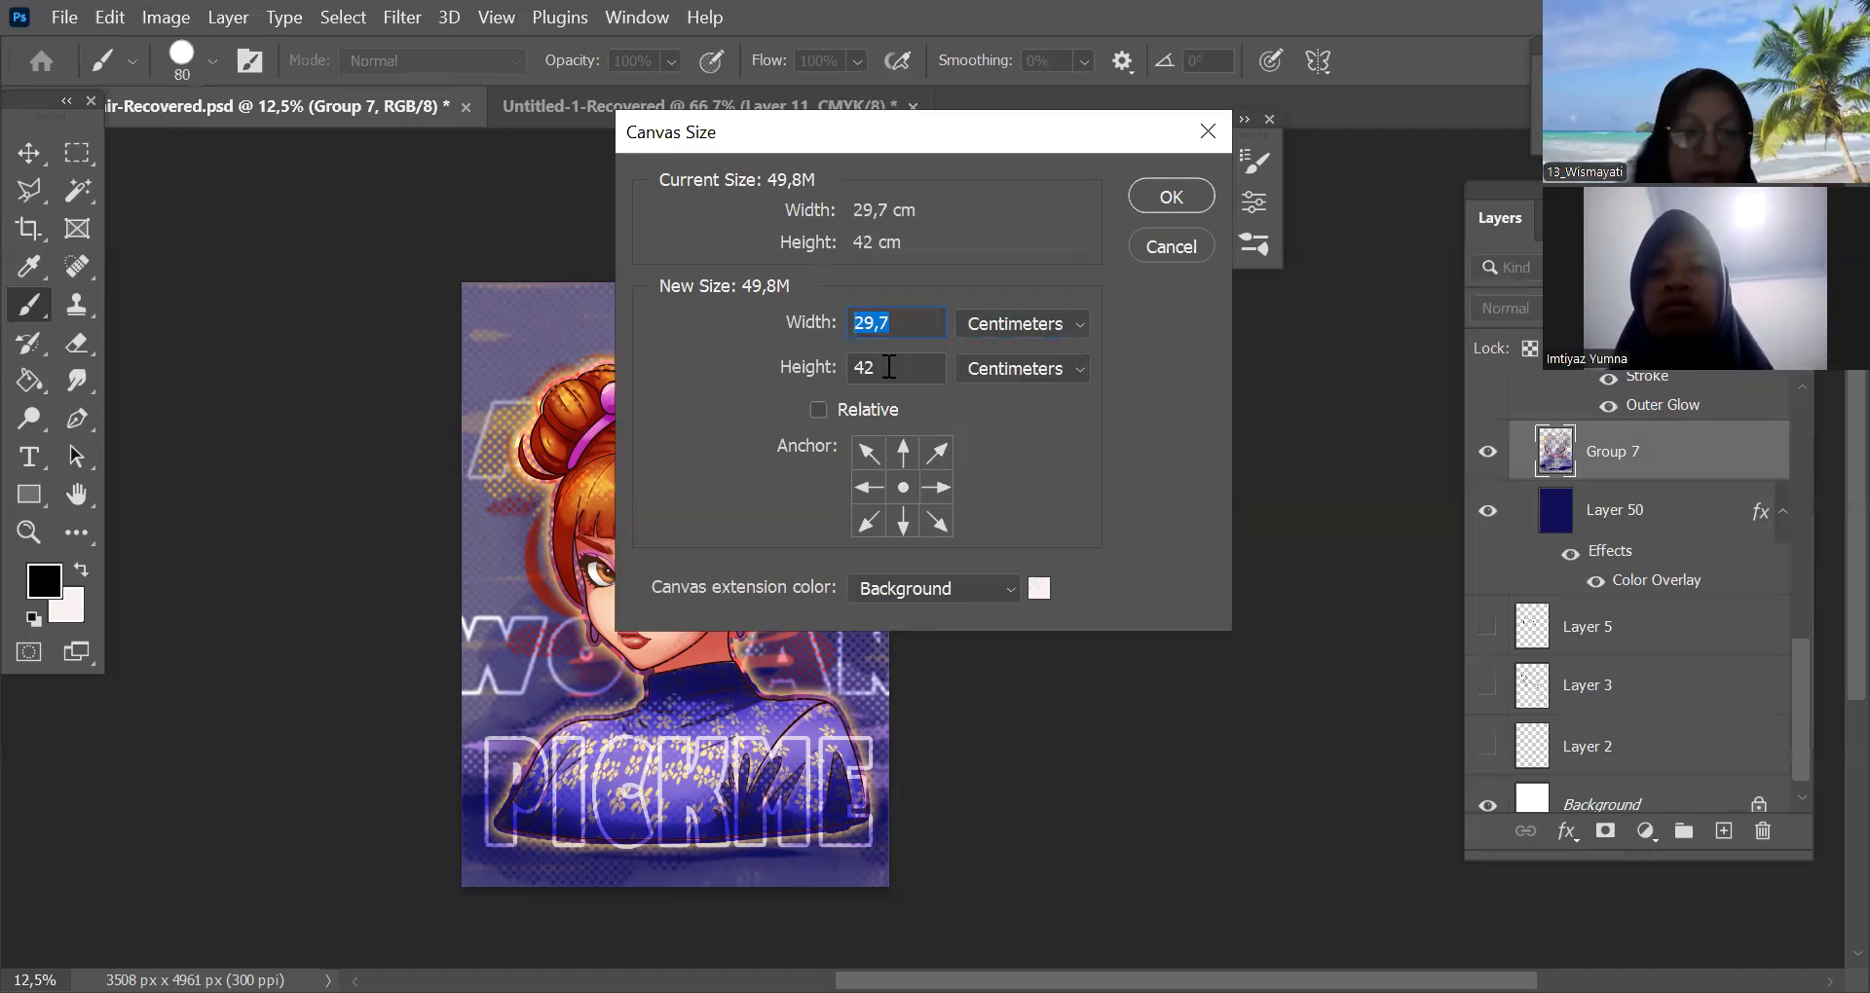
text(35)
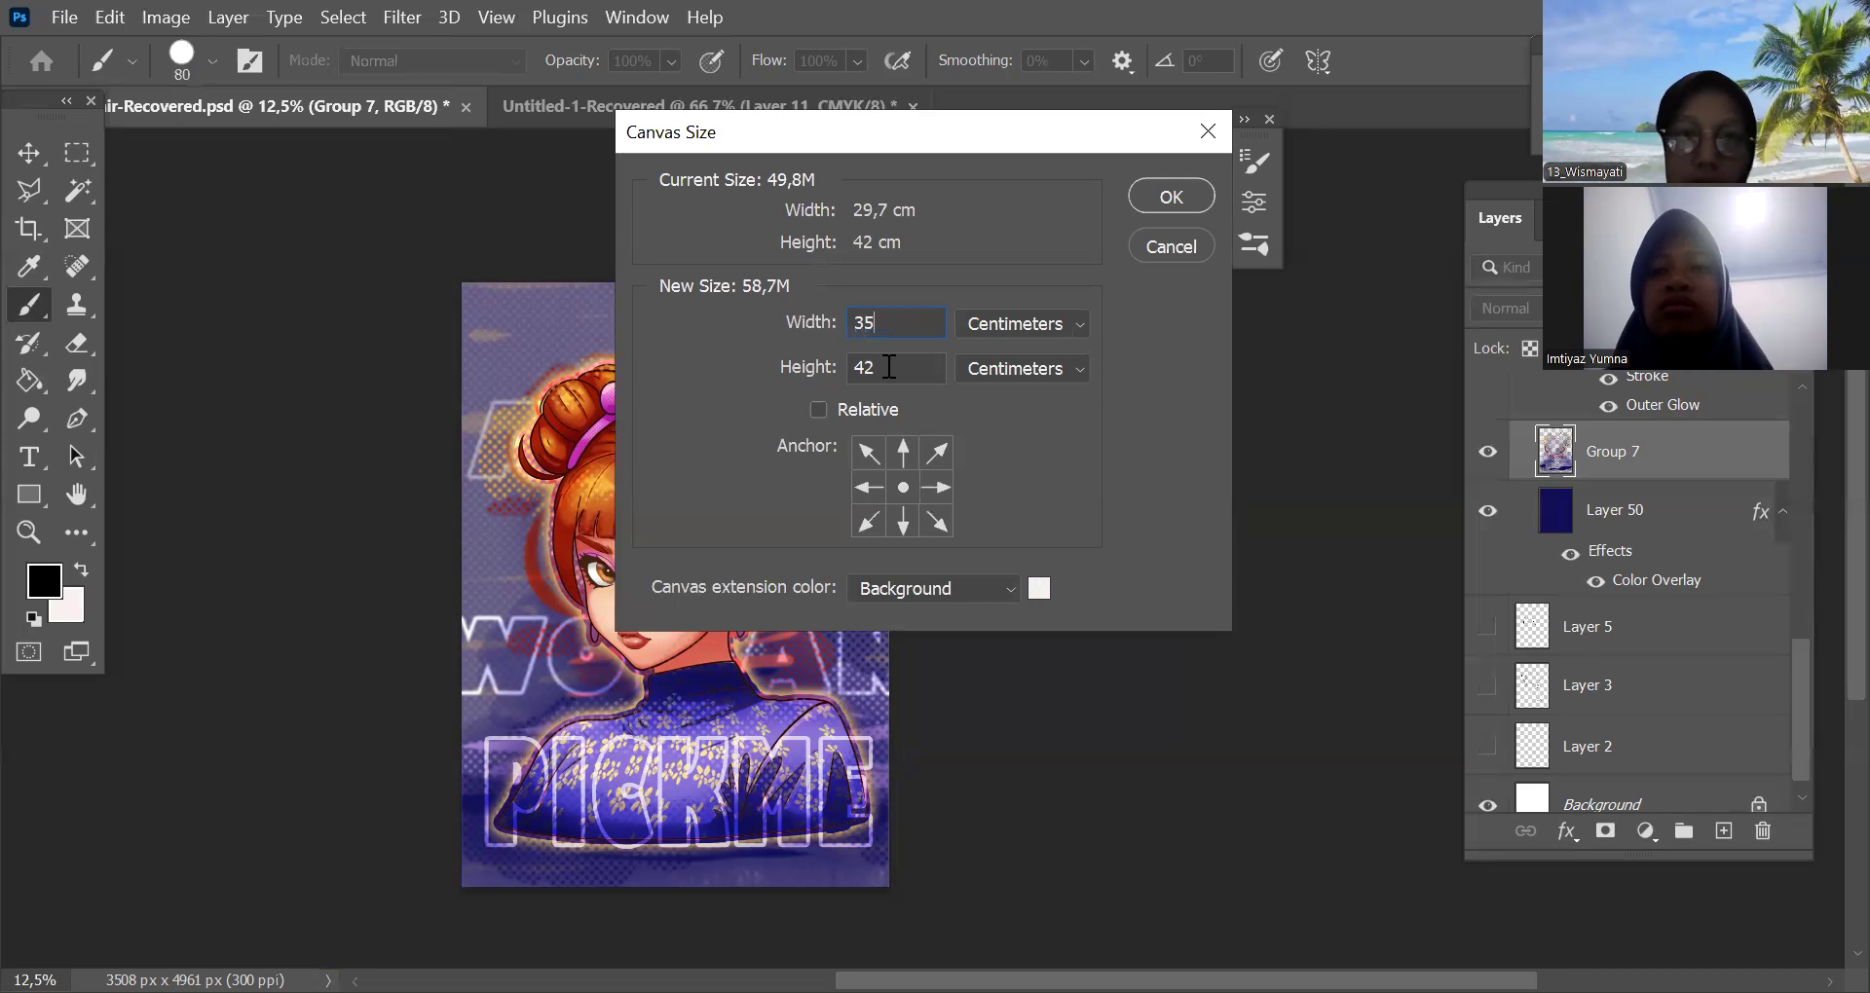
click(1177, 195)
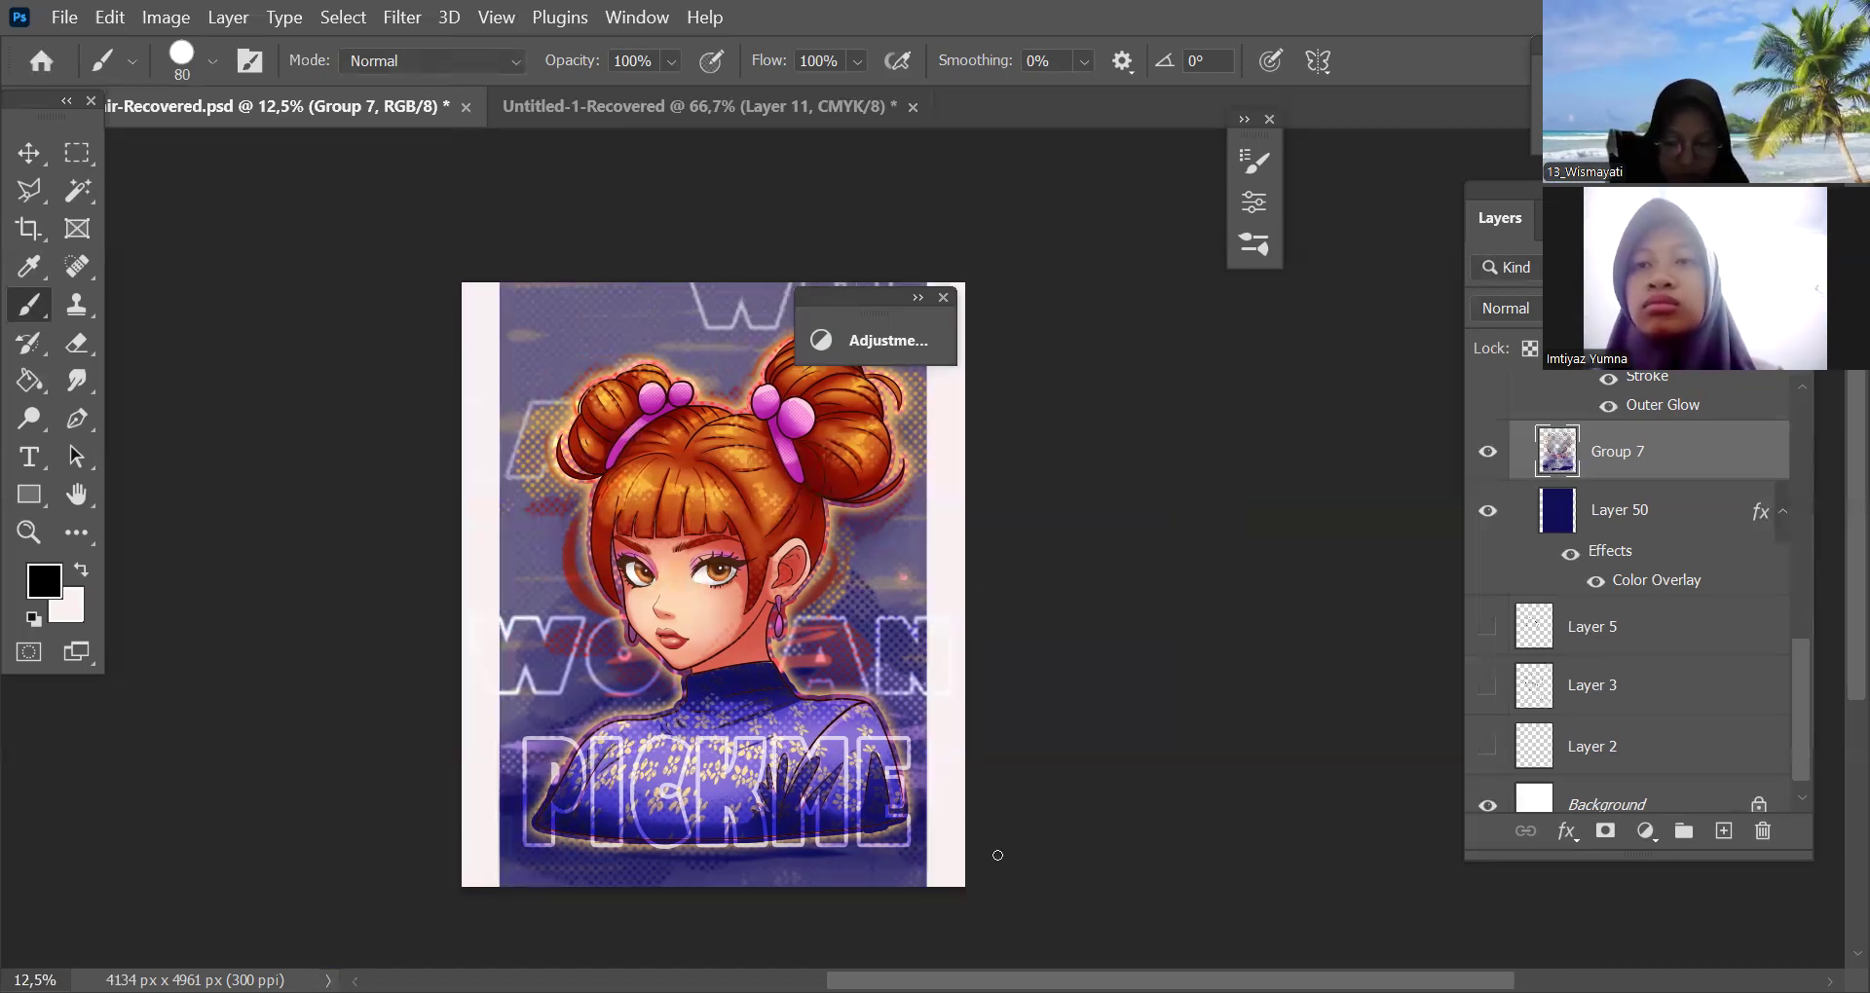
key(ctrl+z)
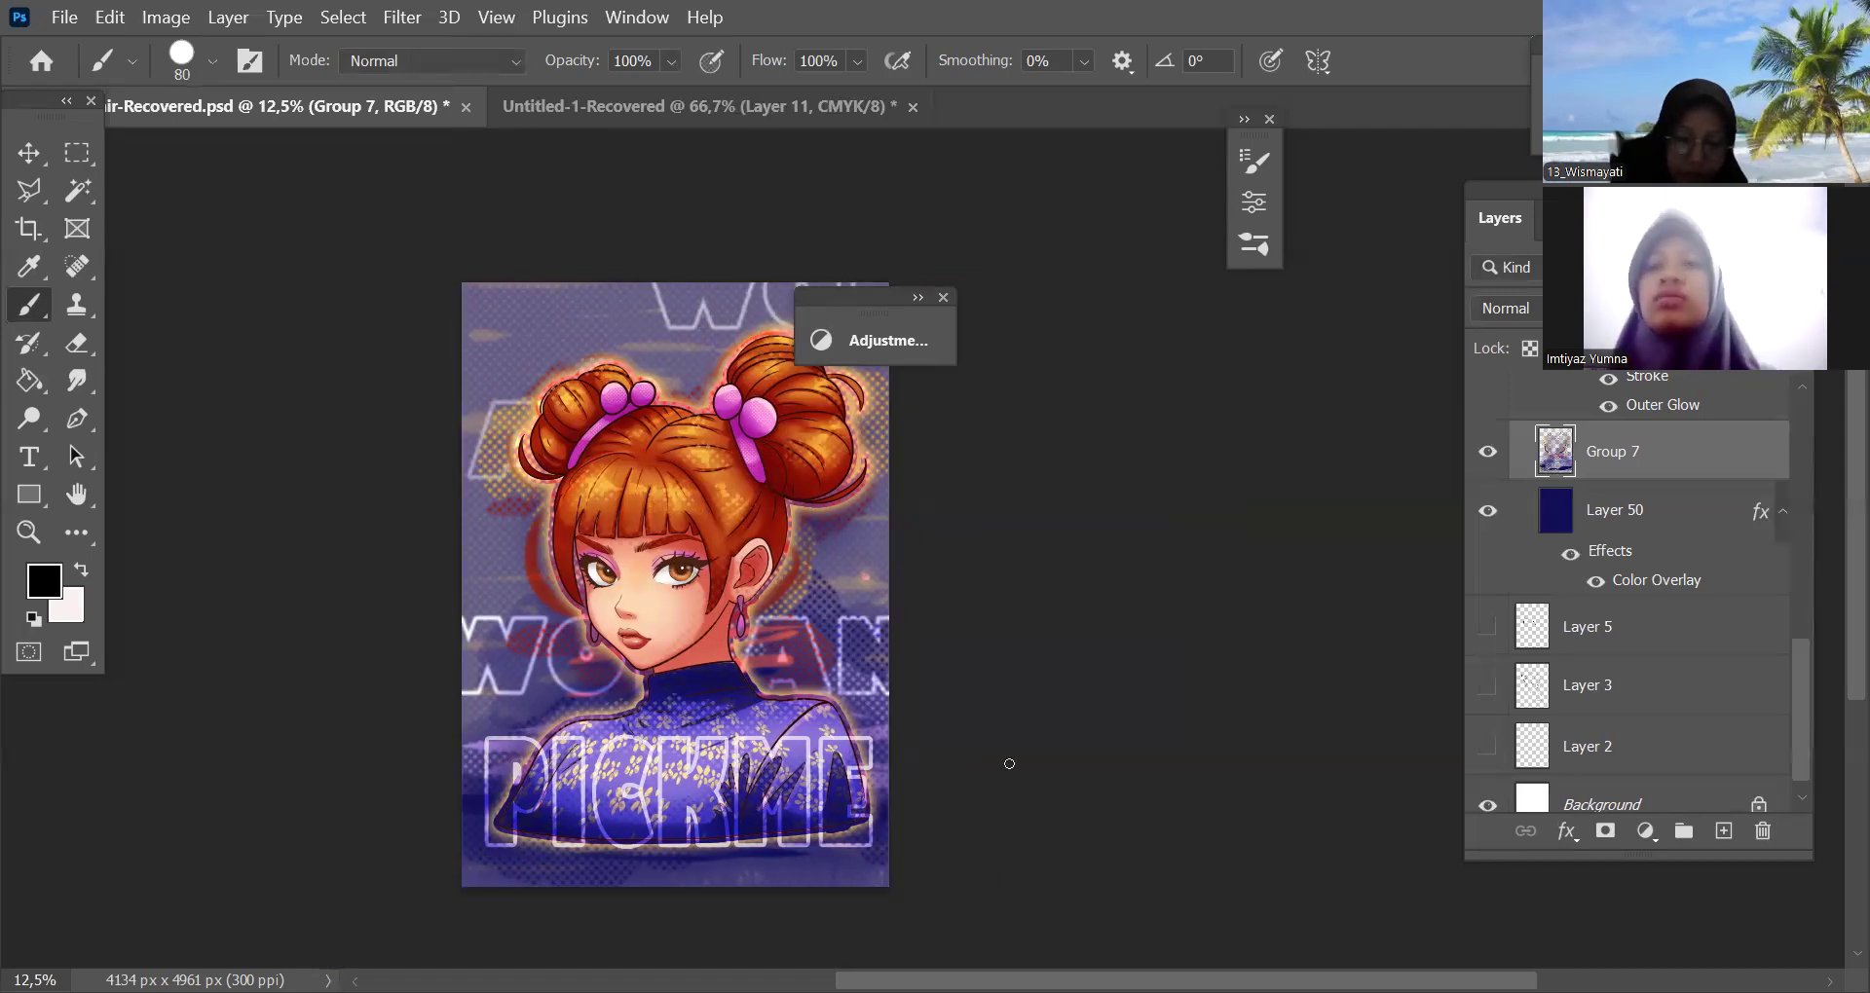
key(ctrl+z)
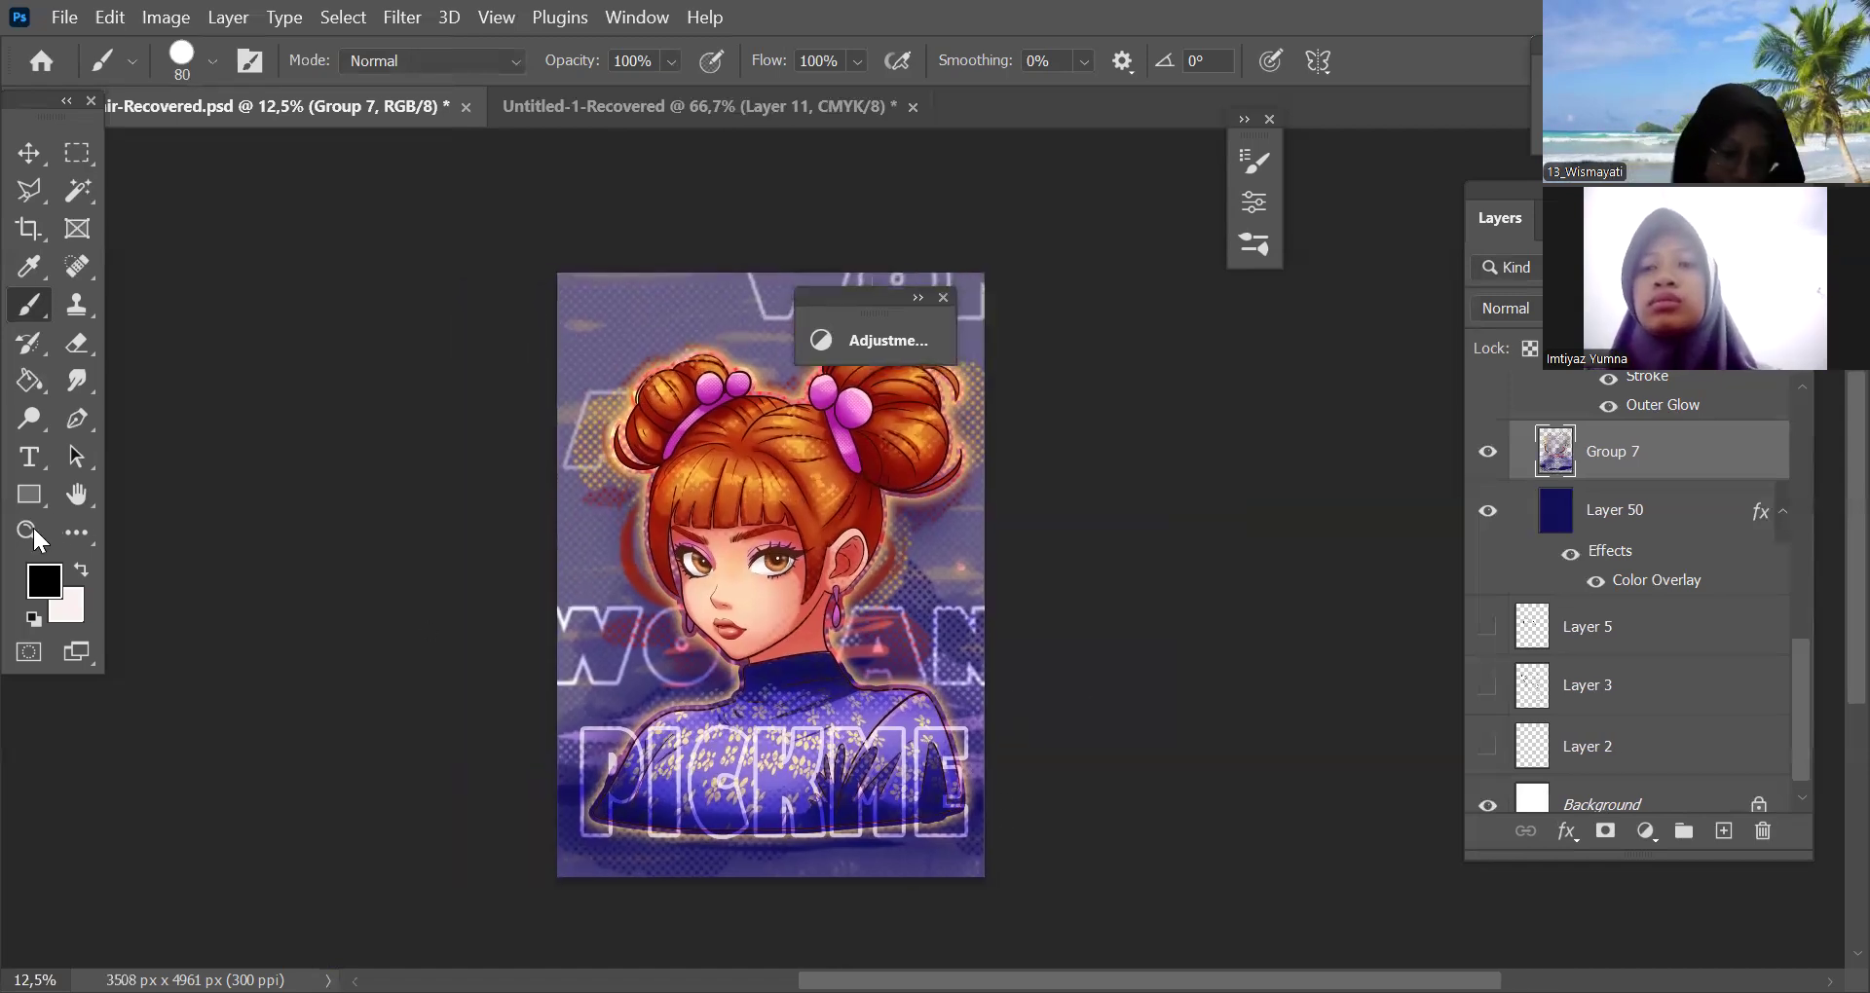
Switch to the Untitled-1-Recovered document and reduce the brush size to 30 for painting on Layer 11
click(36, 533)
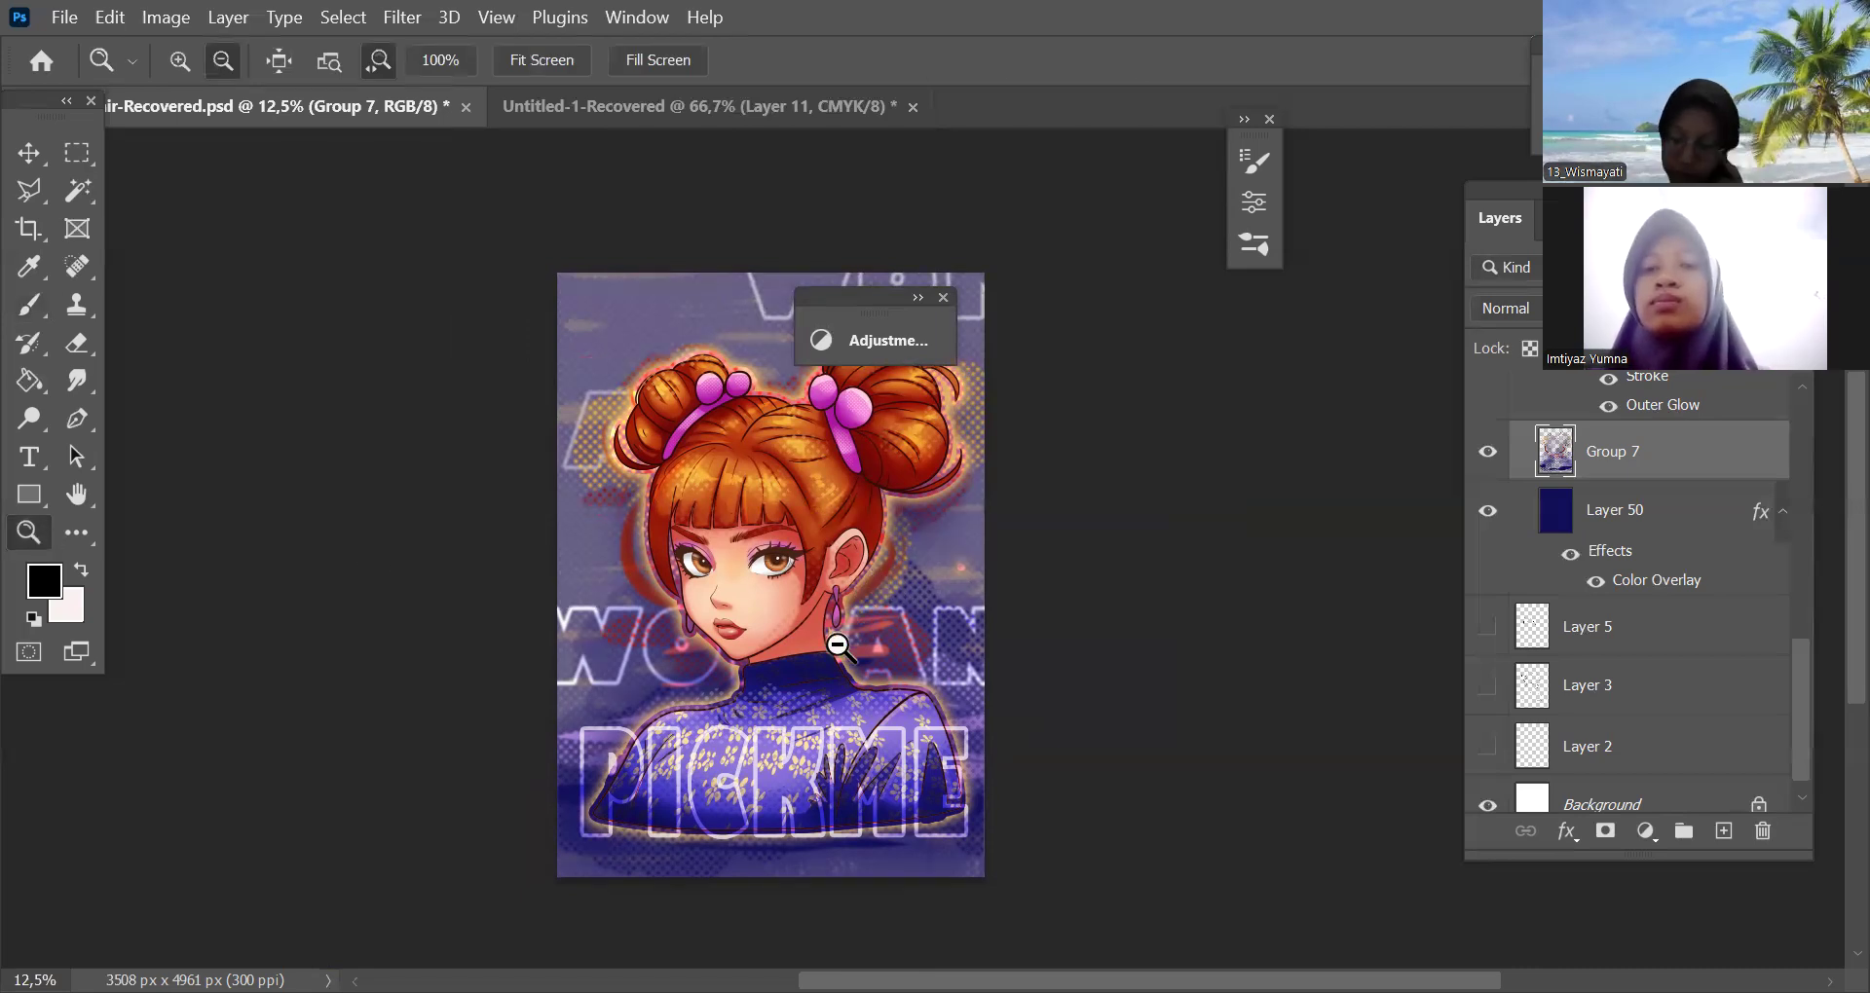
key(ctrl+Tab)
key(b)
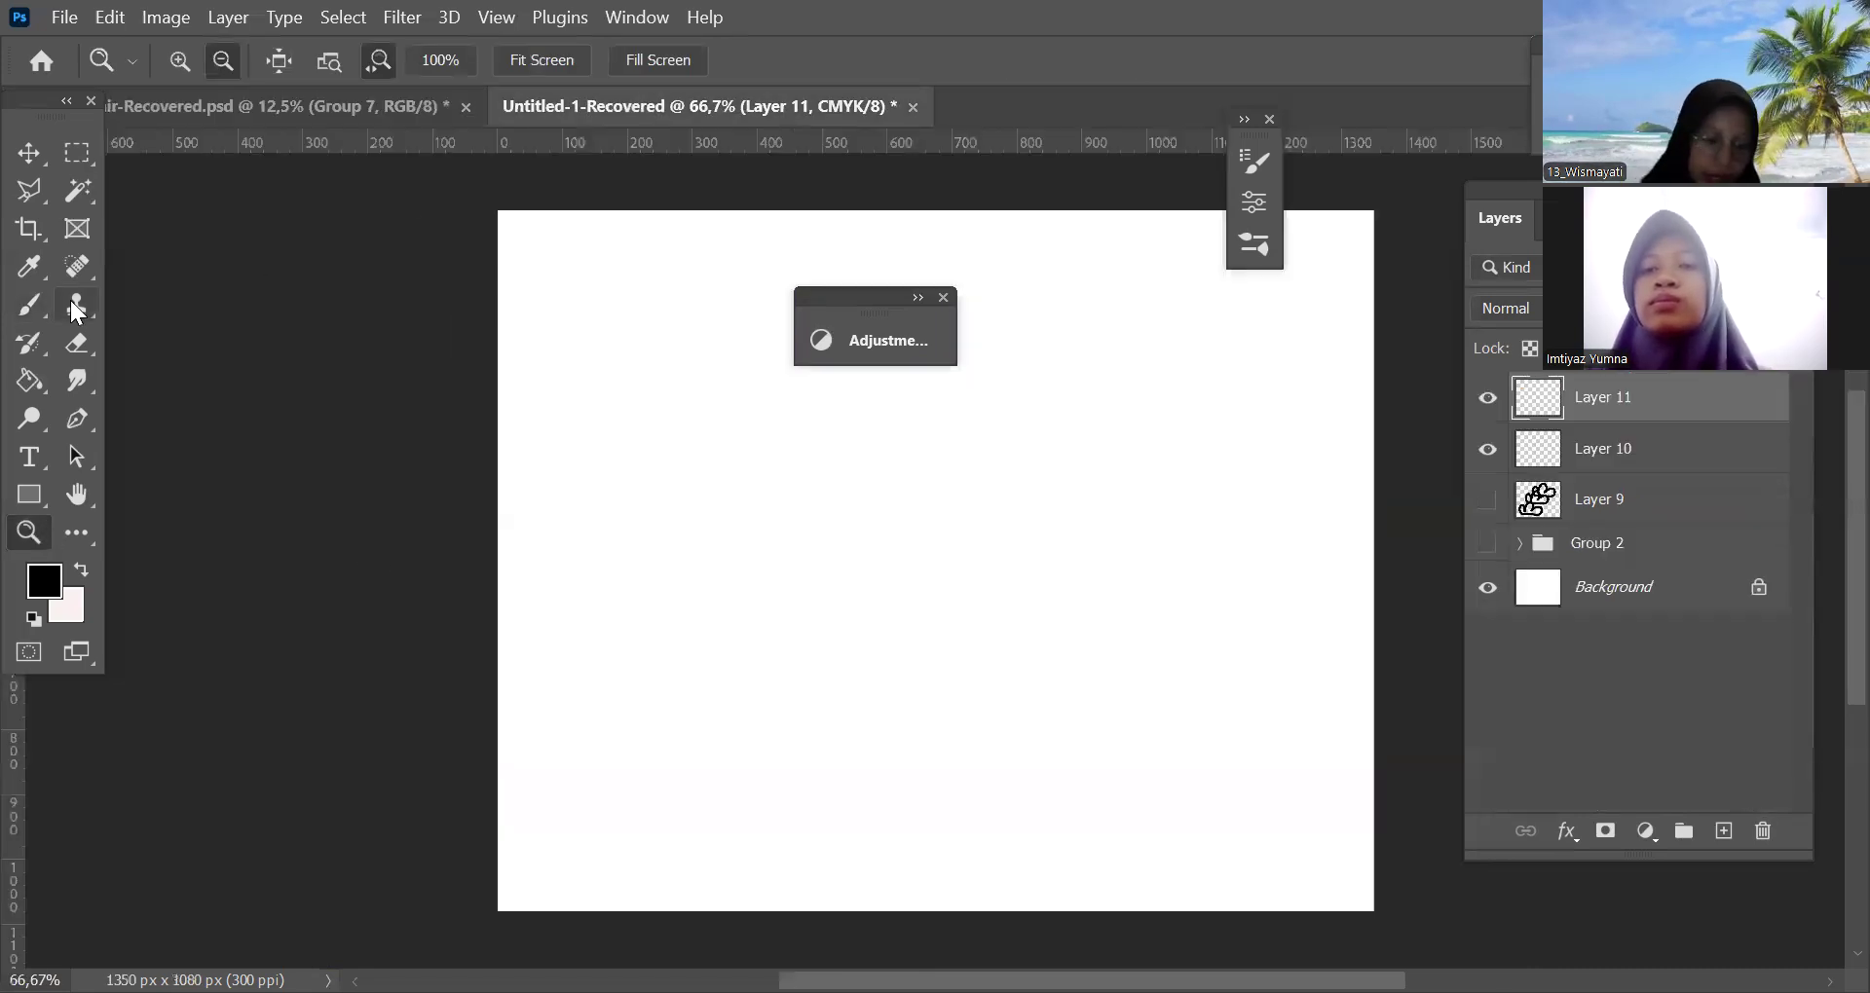
mouse_move(707, 424)
mouse_down()
mouse_move(866, 636)
mouse_move(959, 616)
mouse_up()
key(ctrl+z)
key(bracketleft)
key(bracketleft)
key(bracketleft)
Paint several freehand black brush strokes on the blank canvas of Layer 11 and undo them all
mouse_move(1062, 511)
mouse_down()
mouse_move(877, 663)
mouse_move(809, 375)
mouse_up()
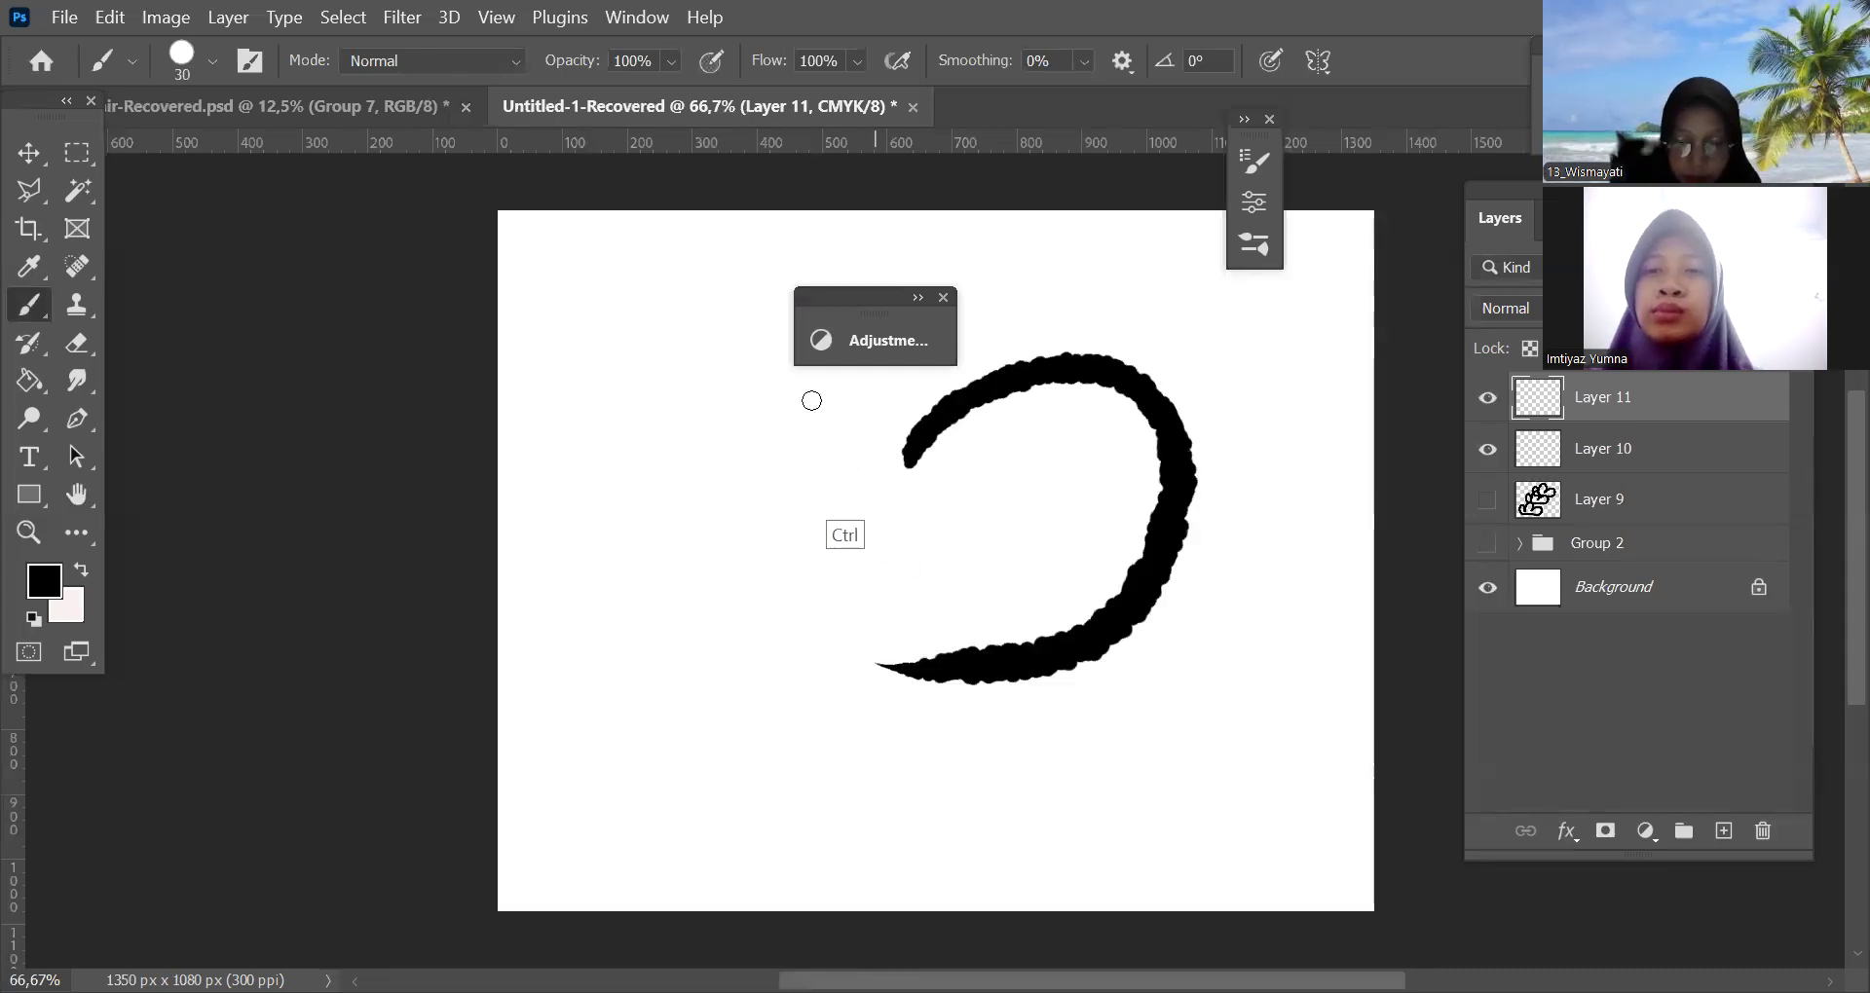
key(bracketleft)
key(bracketleft)
drag(1066, 516, 870, 456)
key(ctrl+z)
key(ctrl+z)
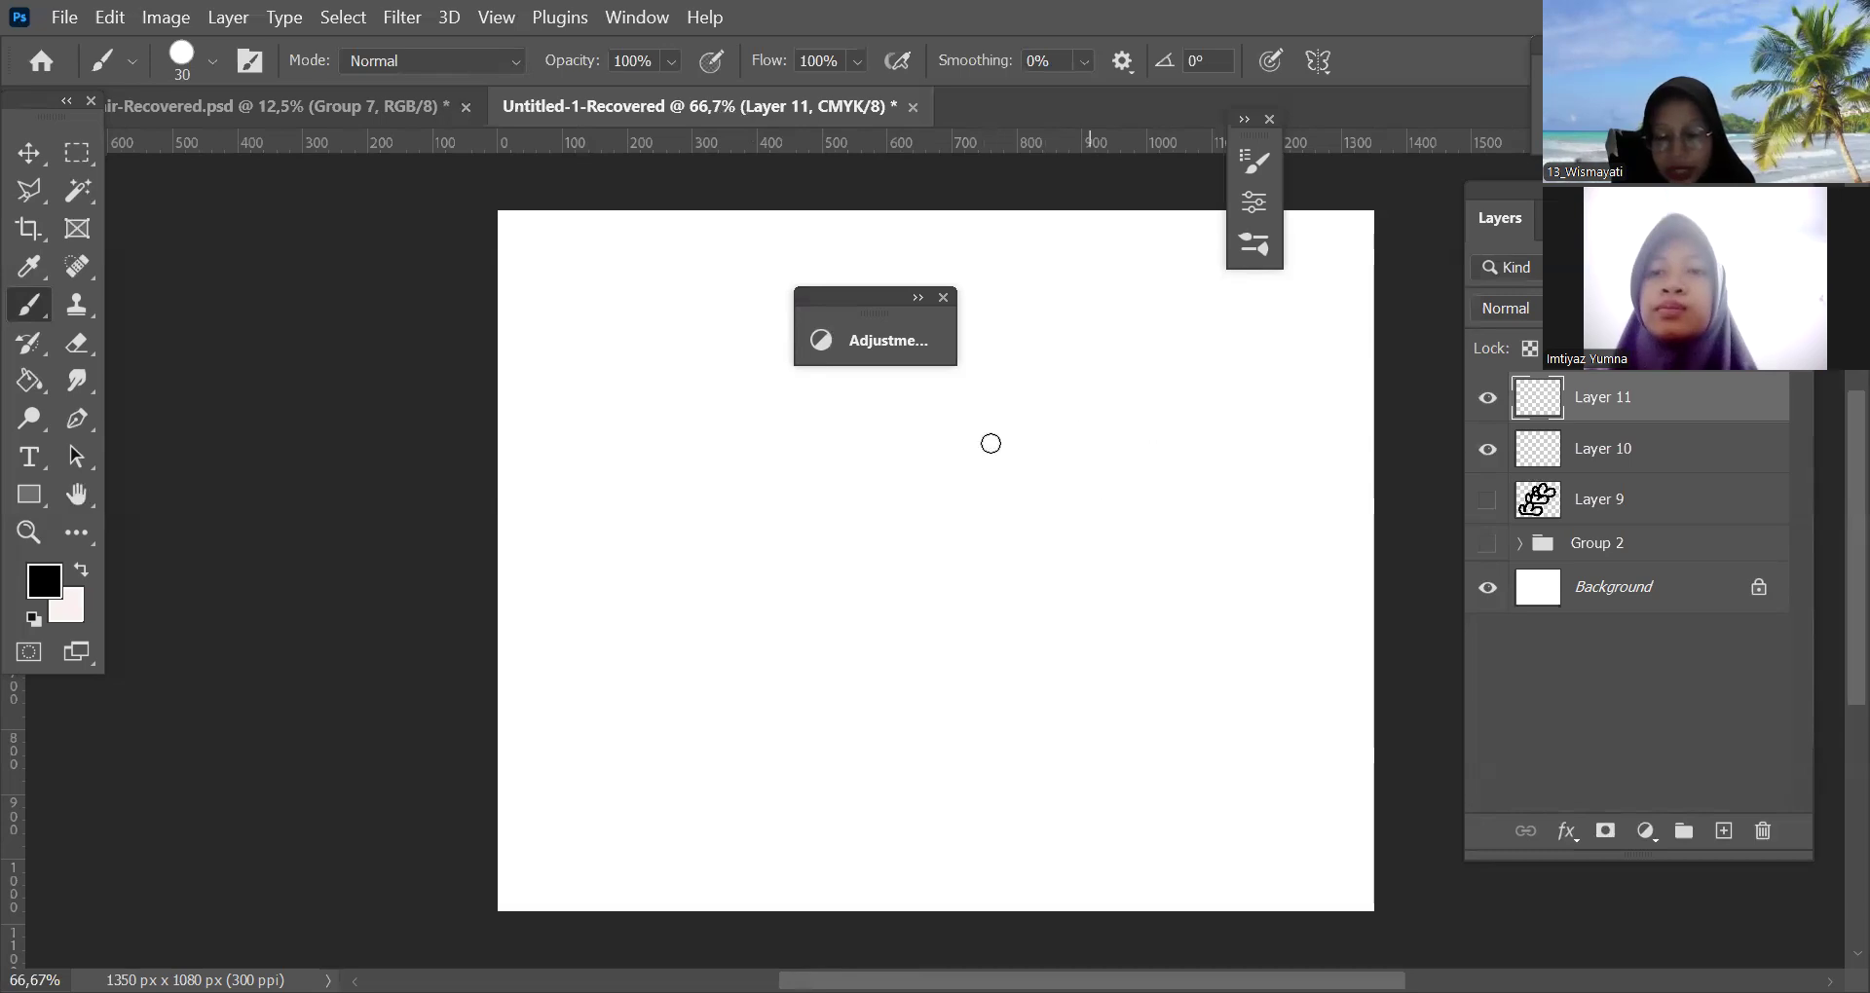
drag(986, 456, 735, 575)
mouse_move(702, 725)
mouse_down()
mouse_move(962, 558)
mouse_move(992, 850)
mouse_move(1032, 843)
mouse_up()
key(ctrl+z)
key(ctrl+z)
drag(962, 490, 1003, 776)
key(ctrl+z)
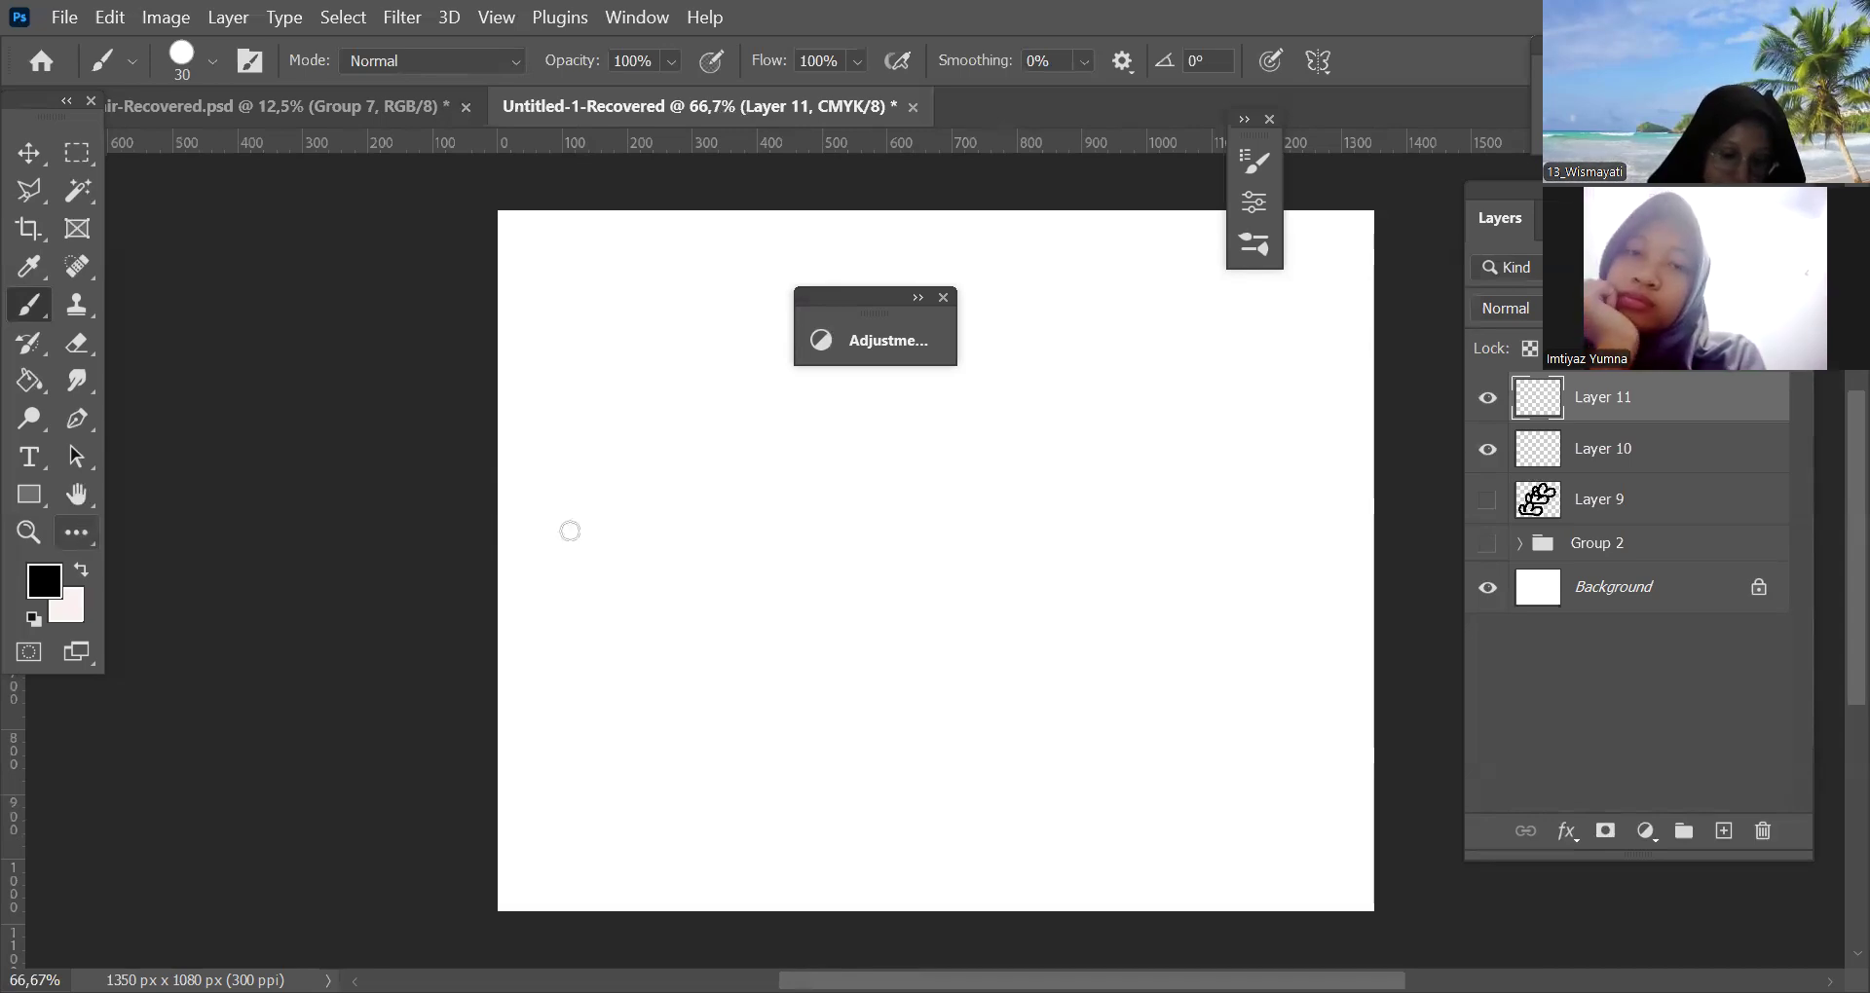
Rotate the practice canvas view to about -92° and return to the Brush tool
key(r)
mouse_move(1060, 610)
mouse_down()
mouse_move(1098, 480)
mouse_move(910, 438)
mouse_move(809, 458)
mouse_move(763, 405)
mouse_move(1064, 435)
mouse_move(1085, 413)
mouse_move(1001, 363)
mouse_up()
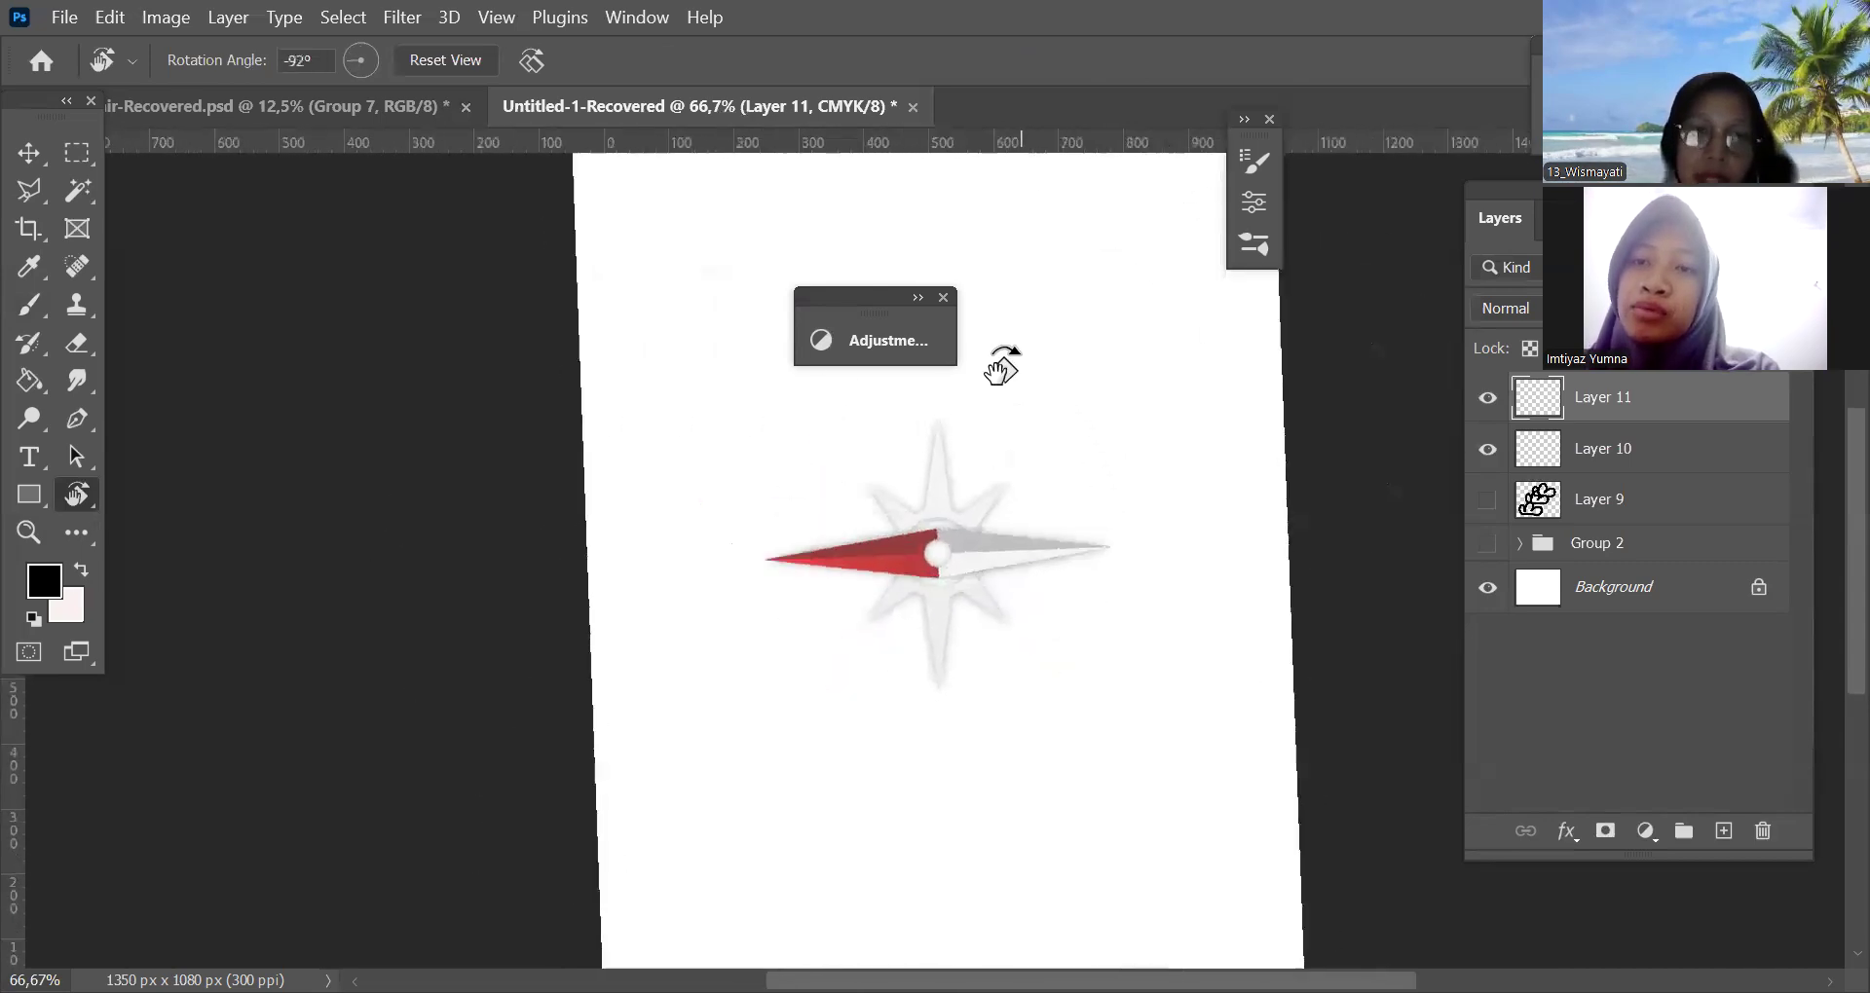
key(b)
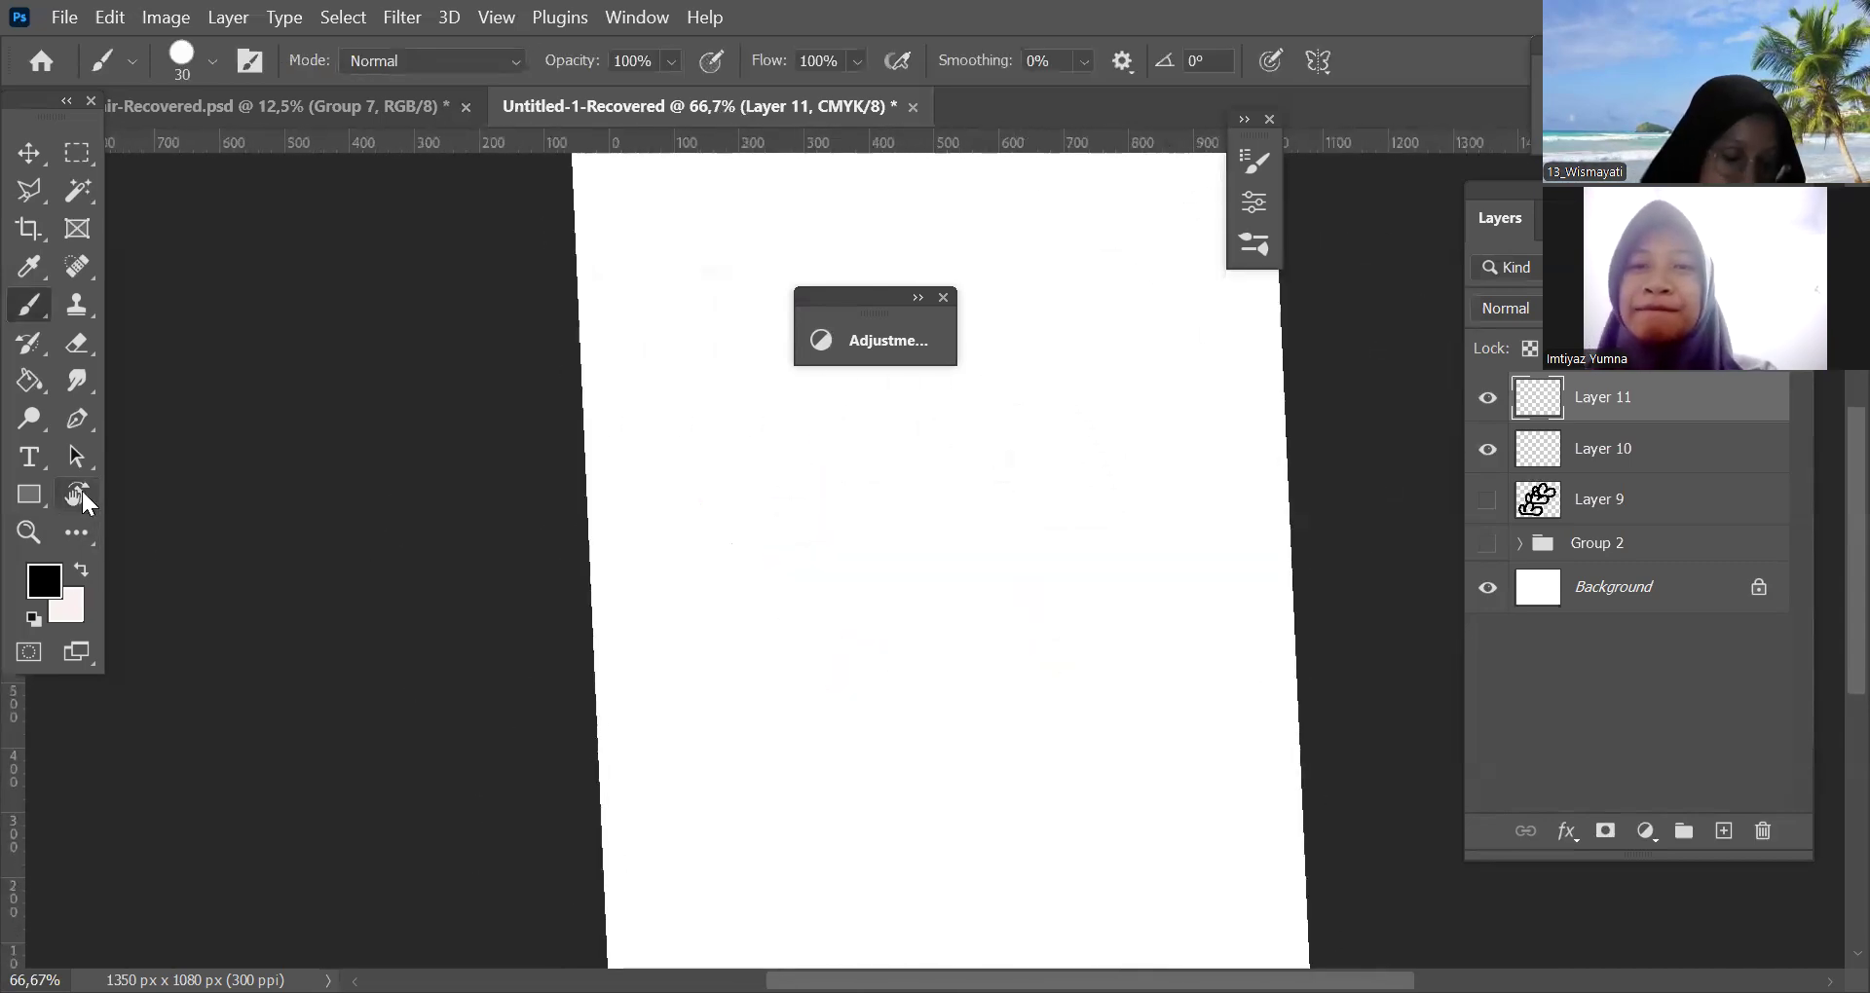
Turn the practice canvas view again with the Rotate View tool, and switch back to the portrait document
click(82, 497)
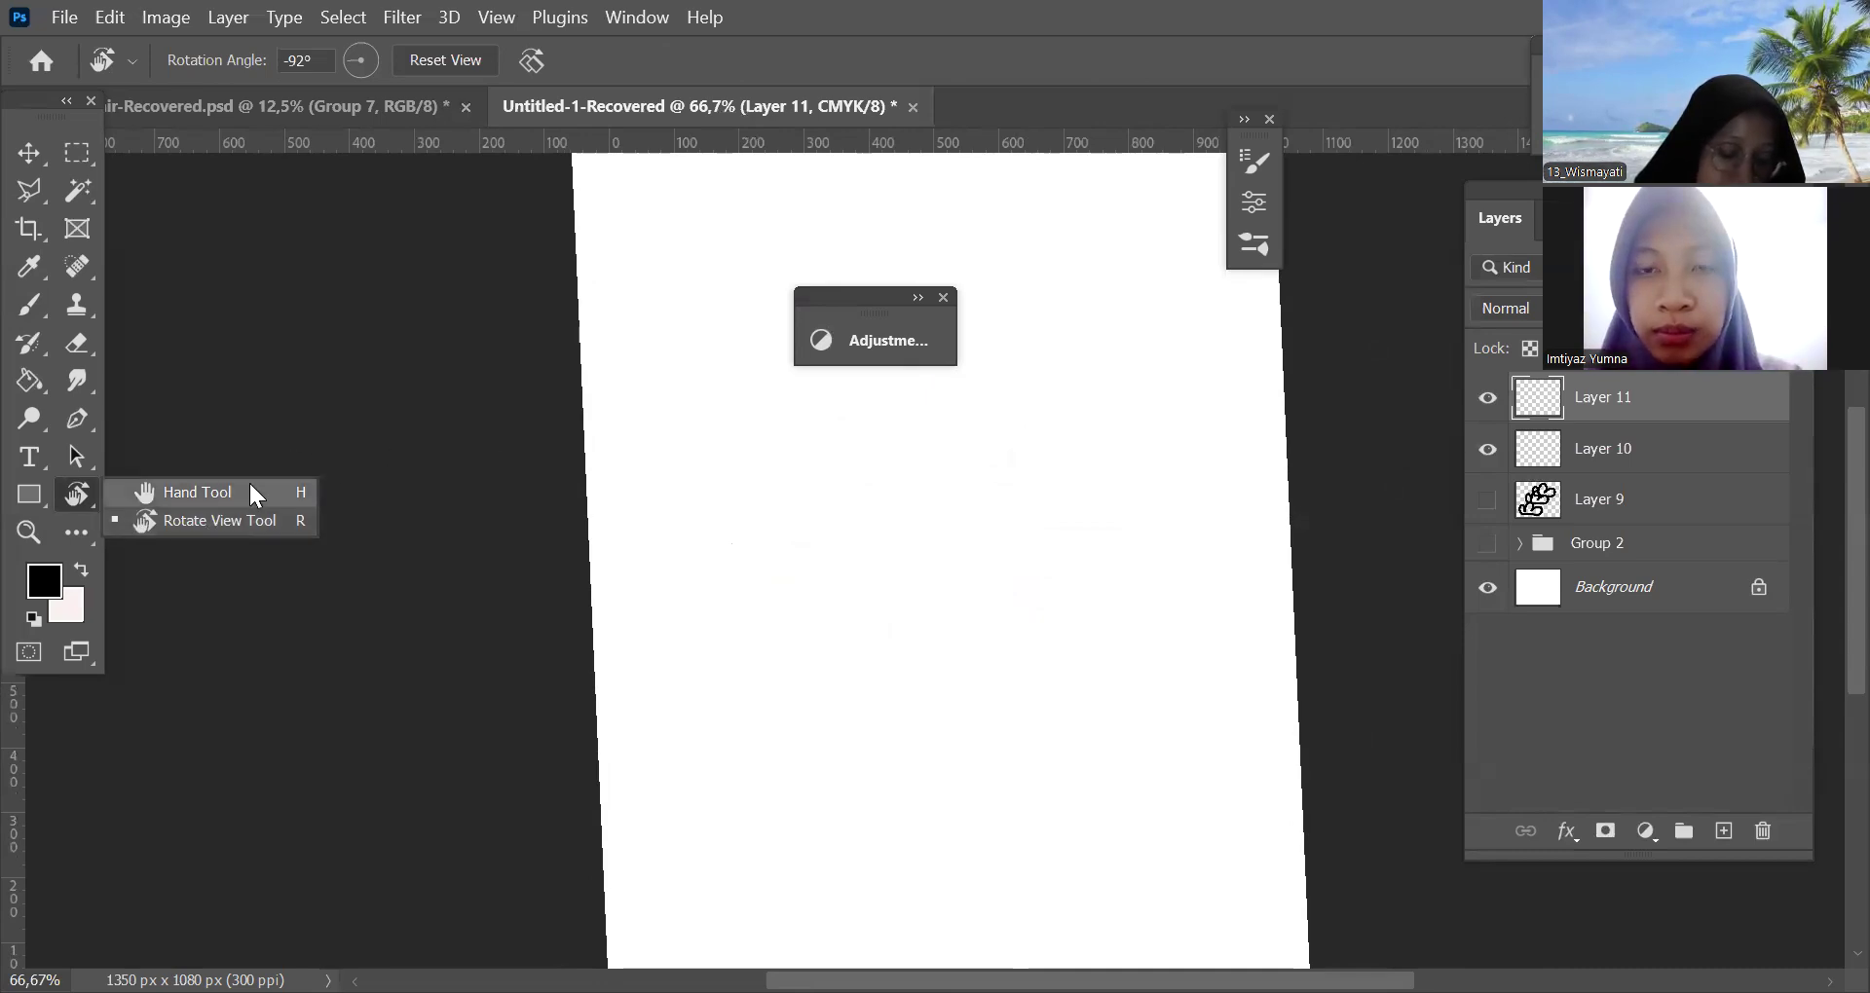
click(255, 496)
right_click(86, 495)
click(246, 525)
drag(681, 546, 1035, 392)
click(370, 105)
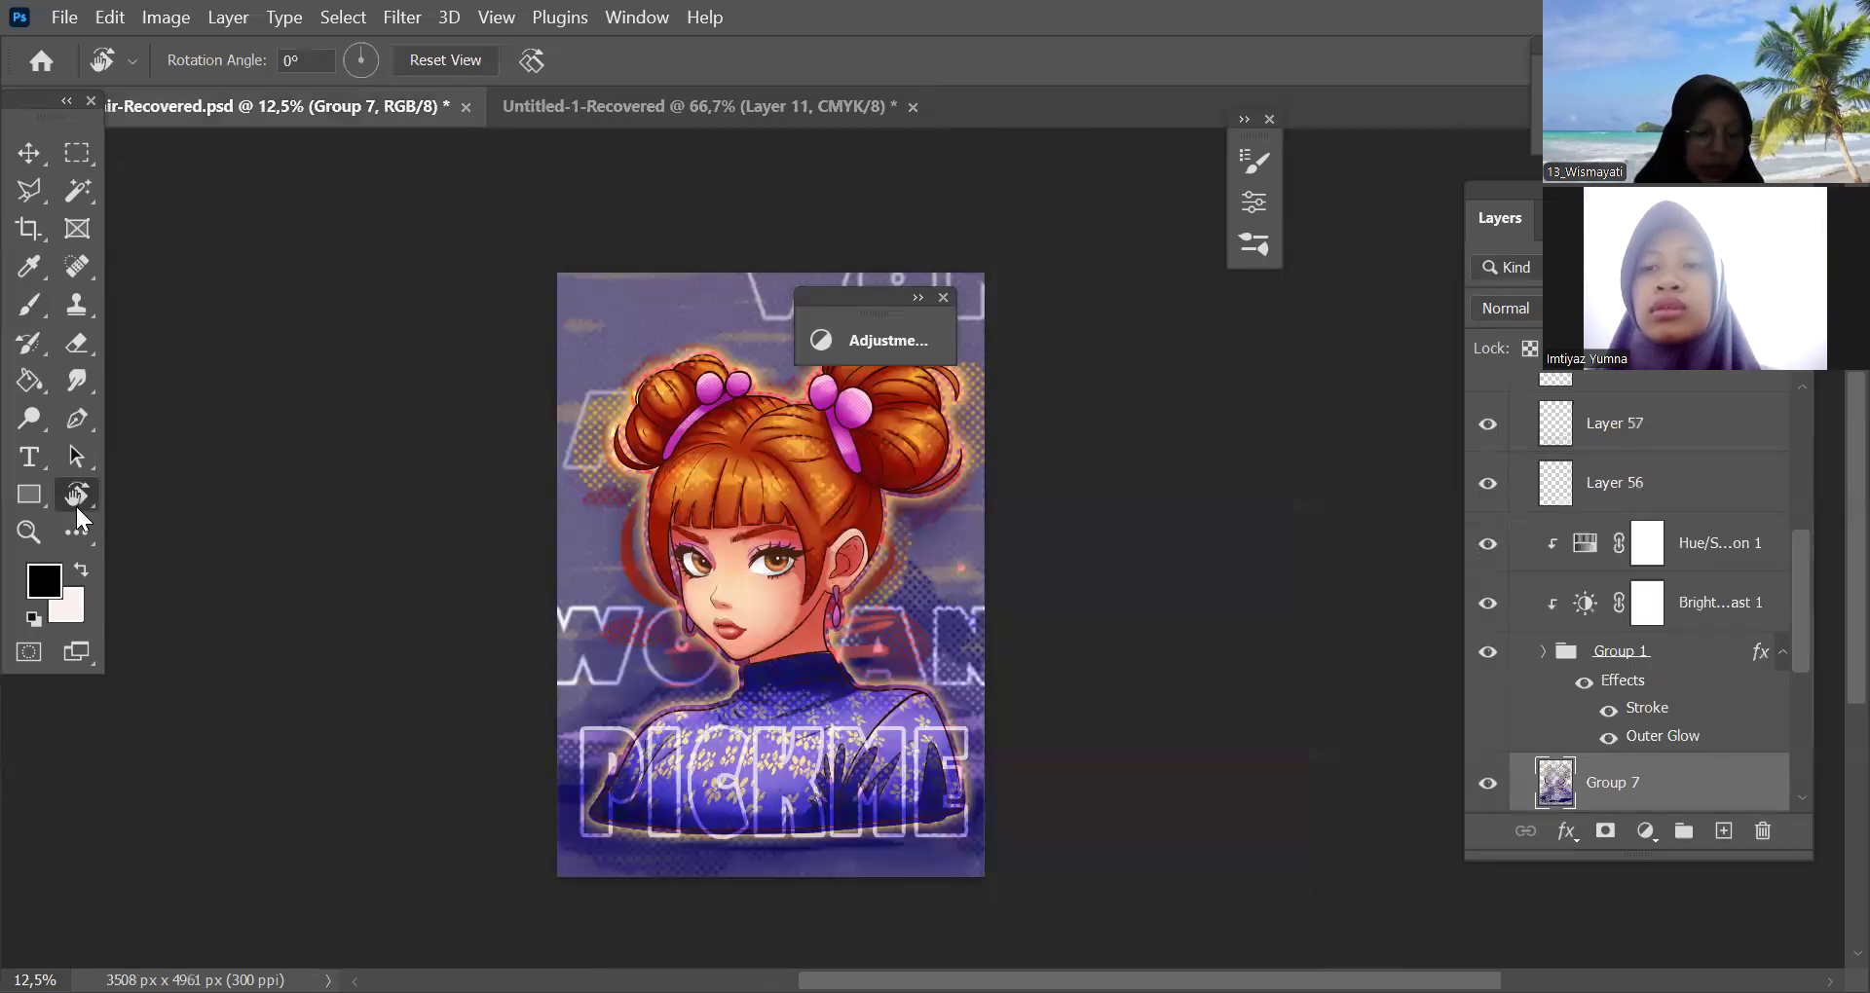
Rotate the portrait's canvas view to 12° and back to 0°, undoing and redoing the Group 7 merge in between
drag(748, 399, 1014, 668)
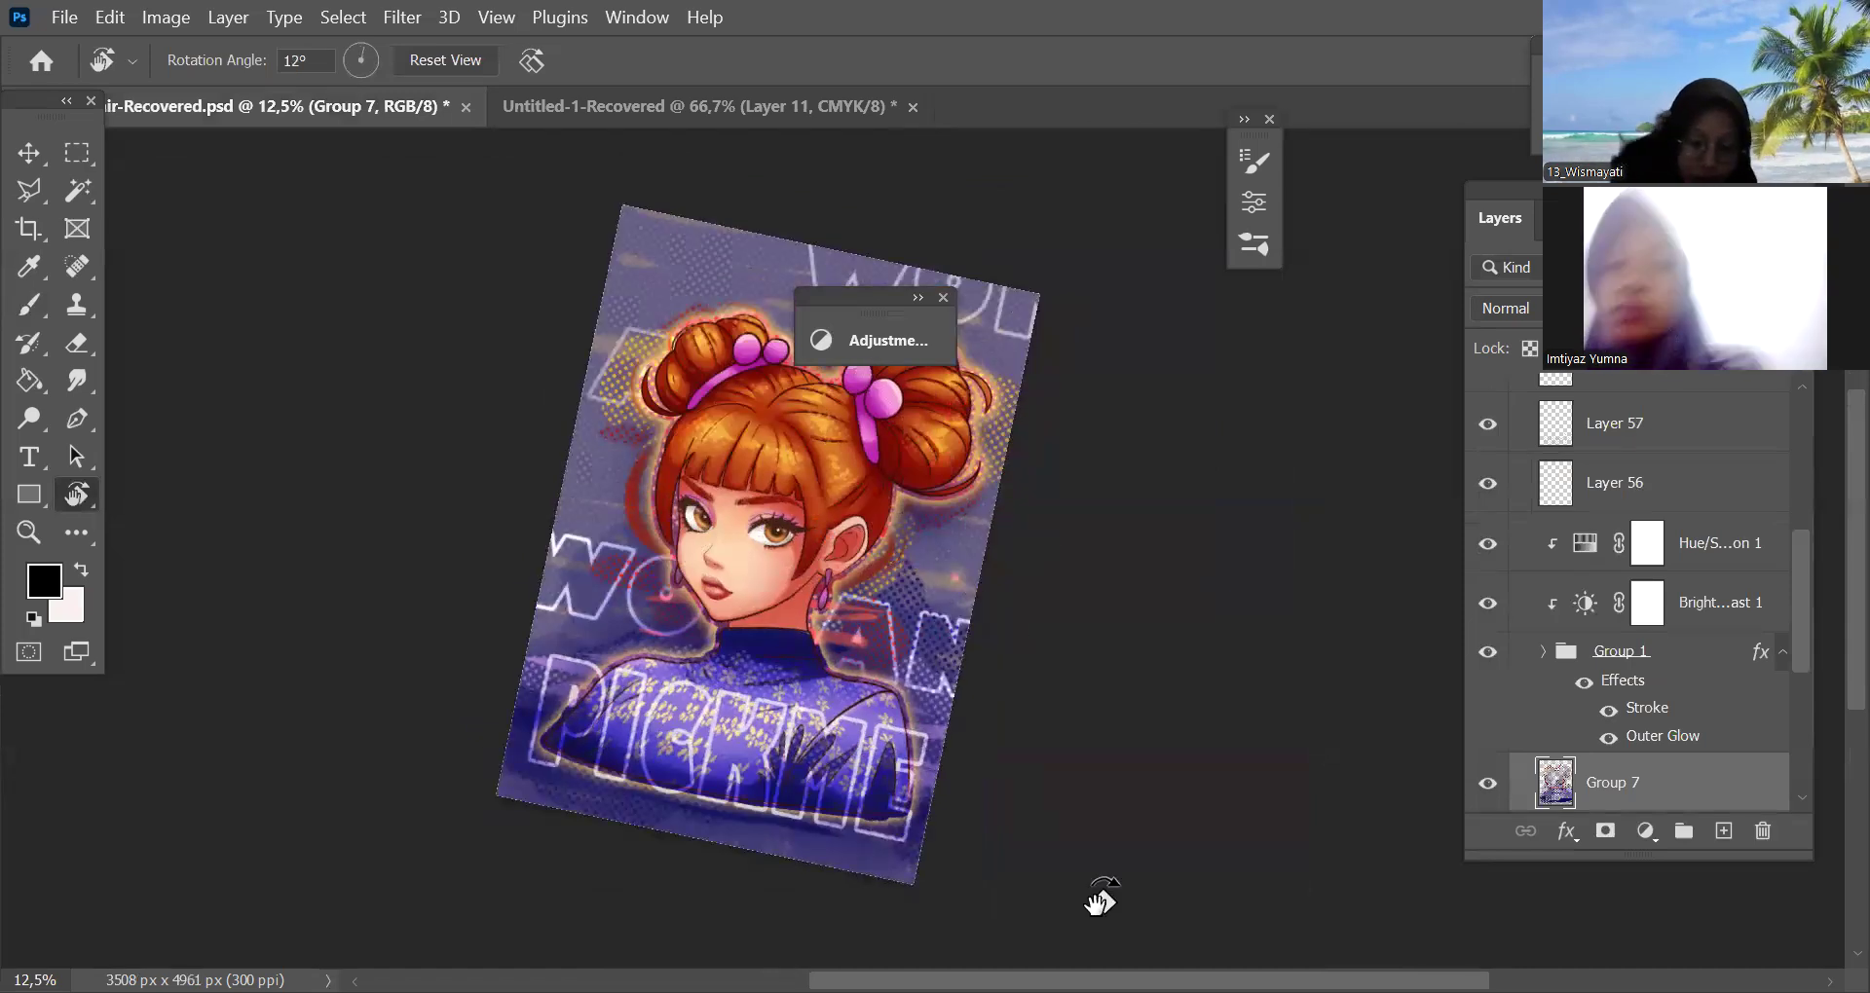
key(ctrl+z)
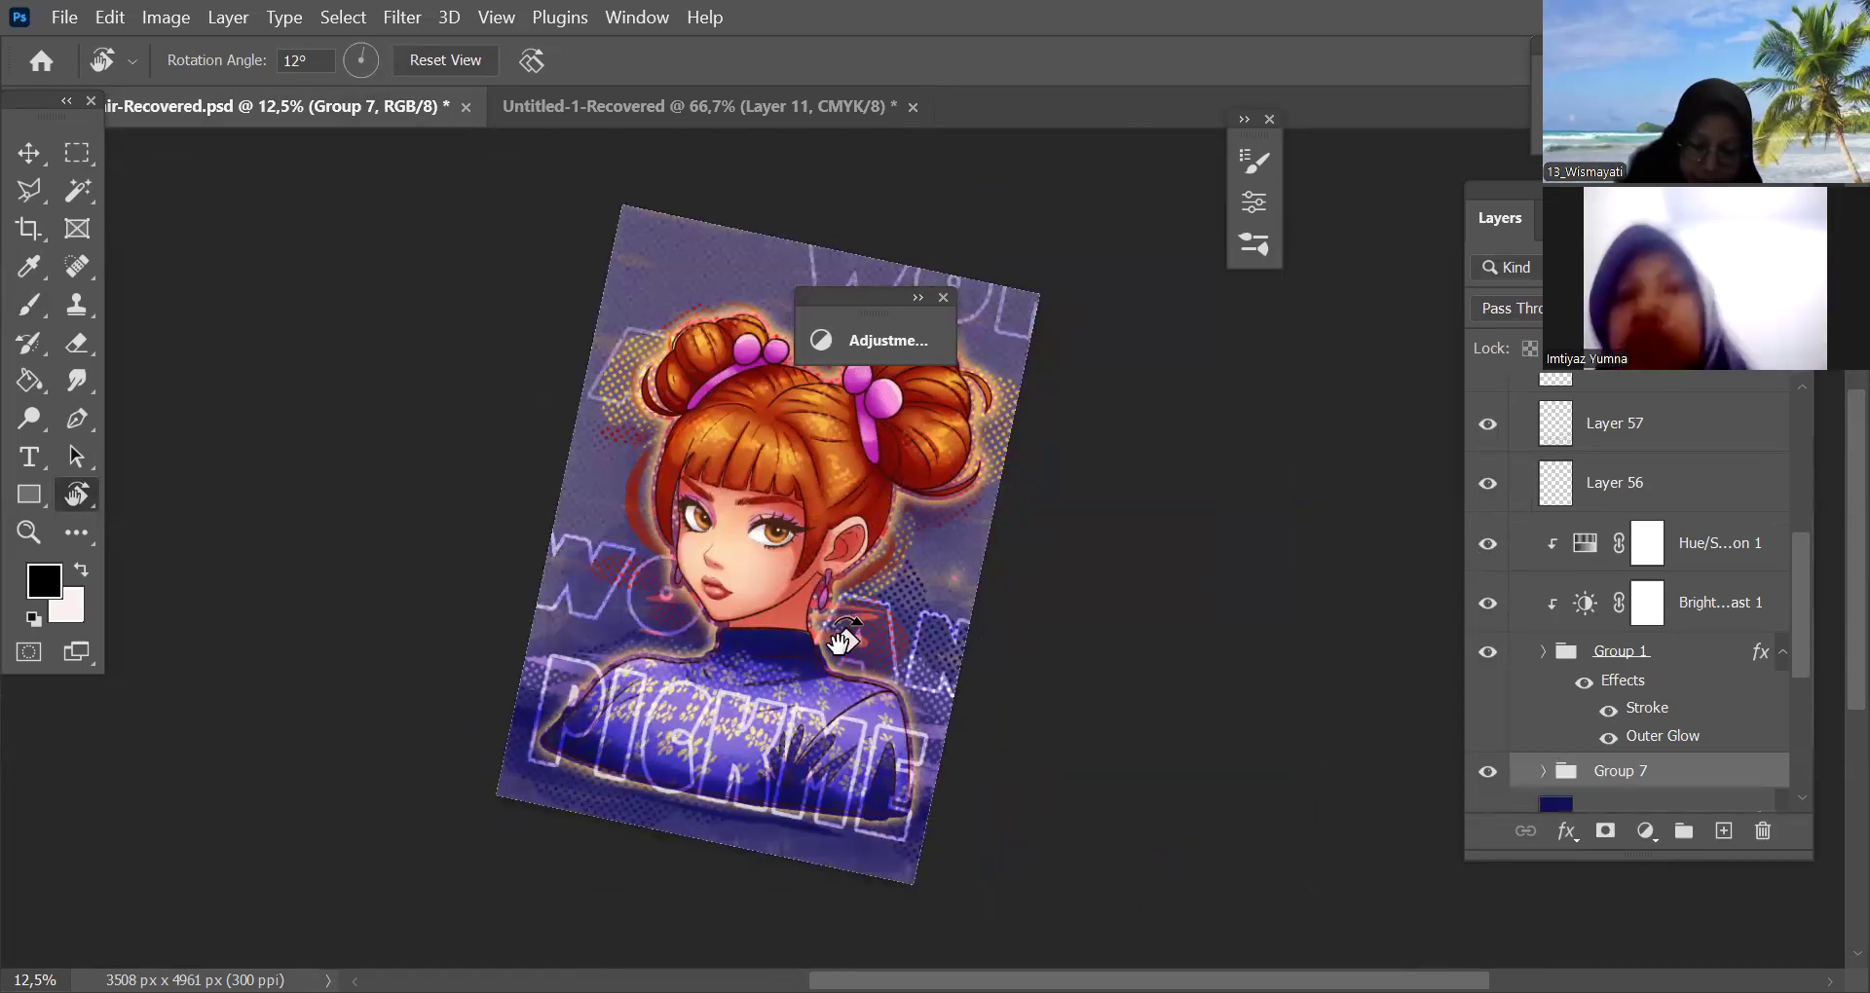
key(ctrl+shift+z)
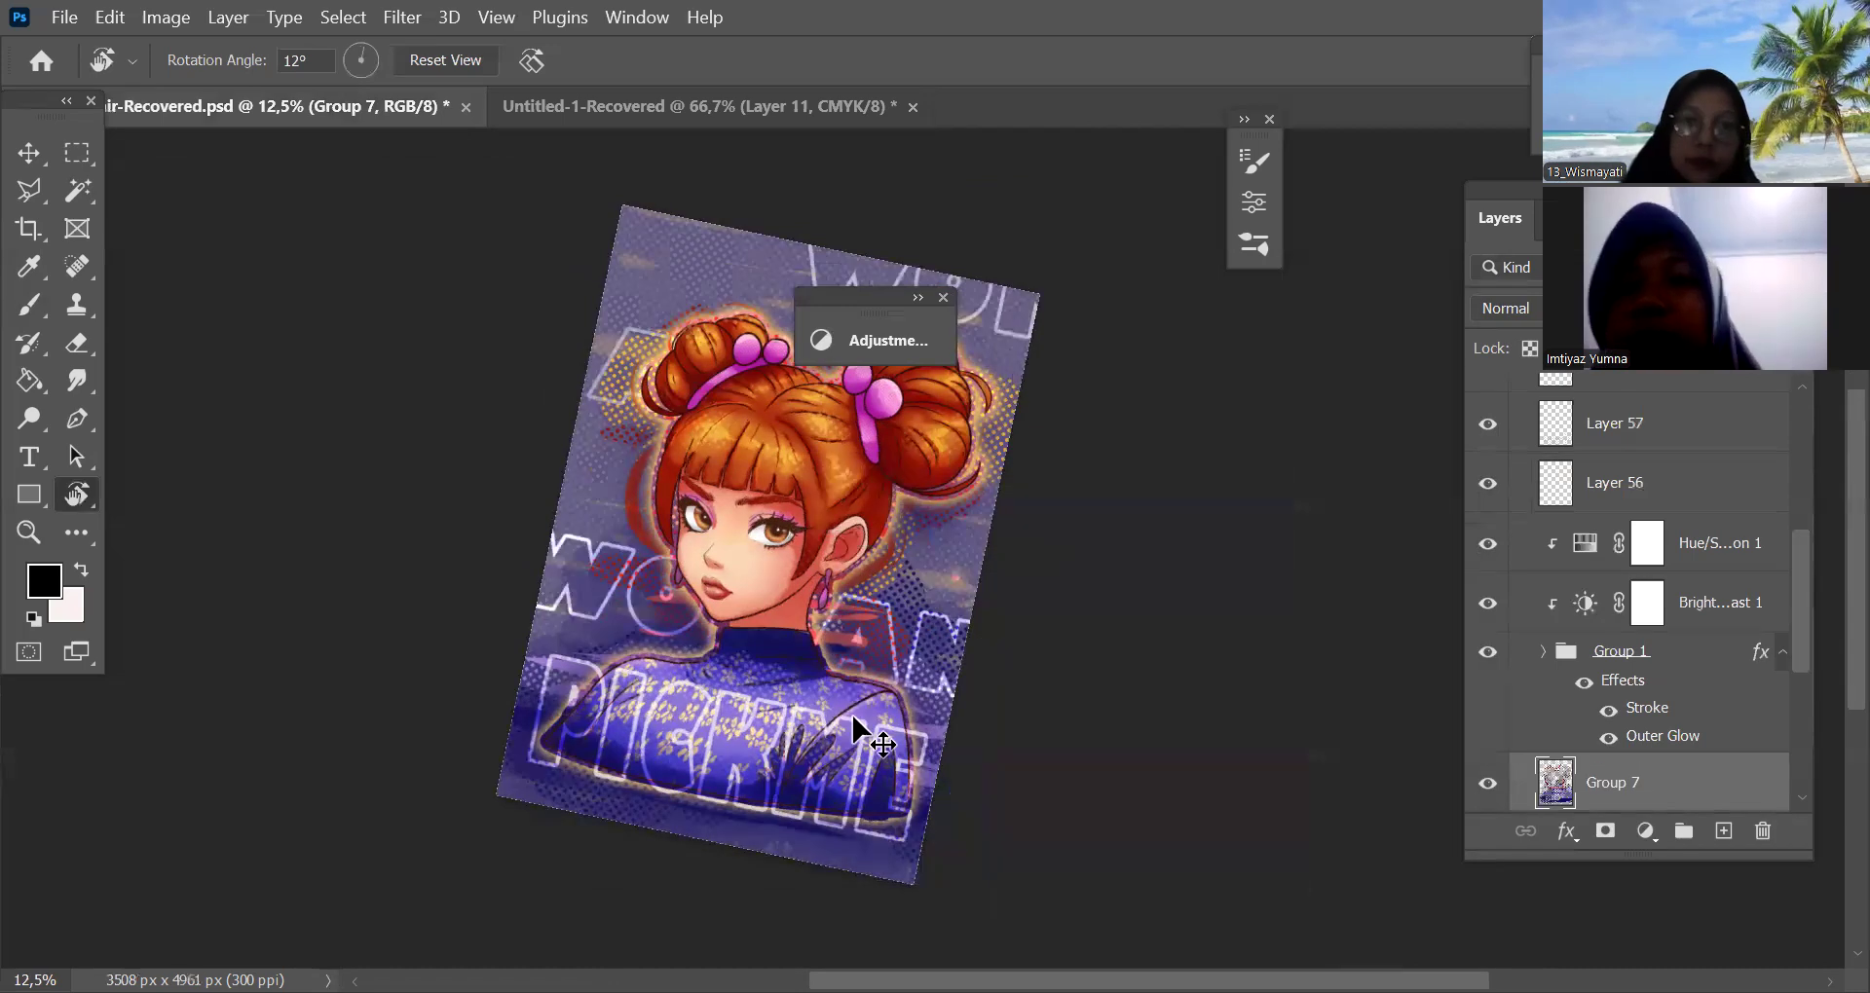
drag(967, 358, 1013, 383)
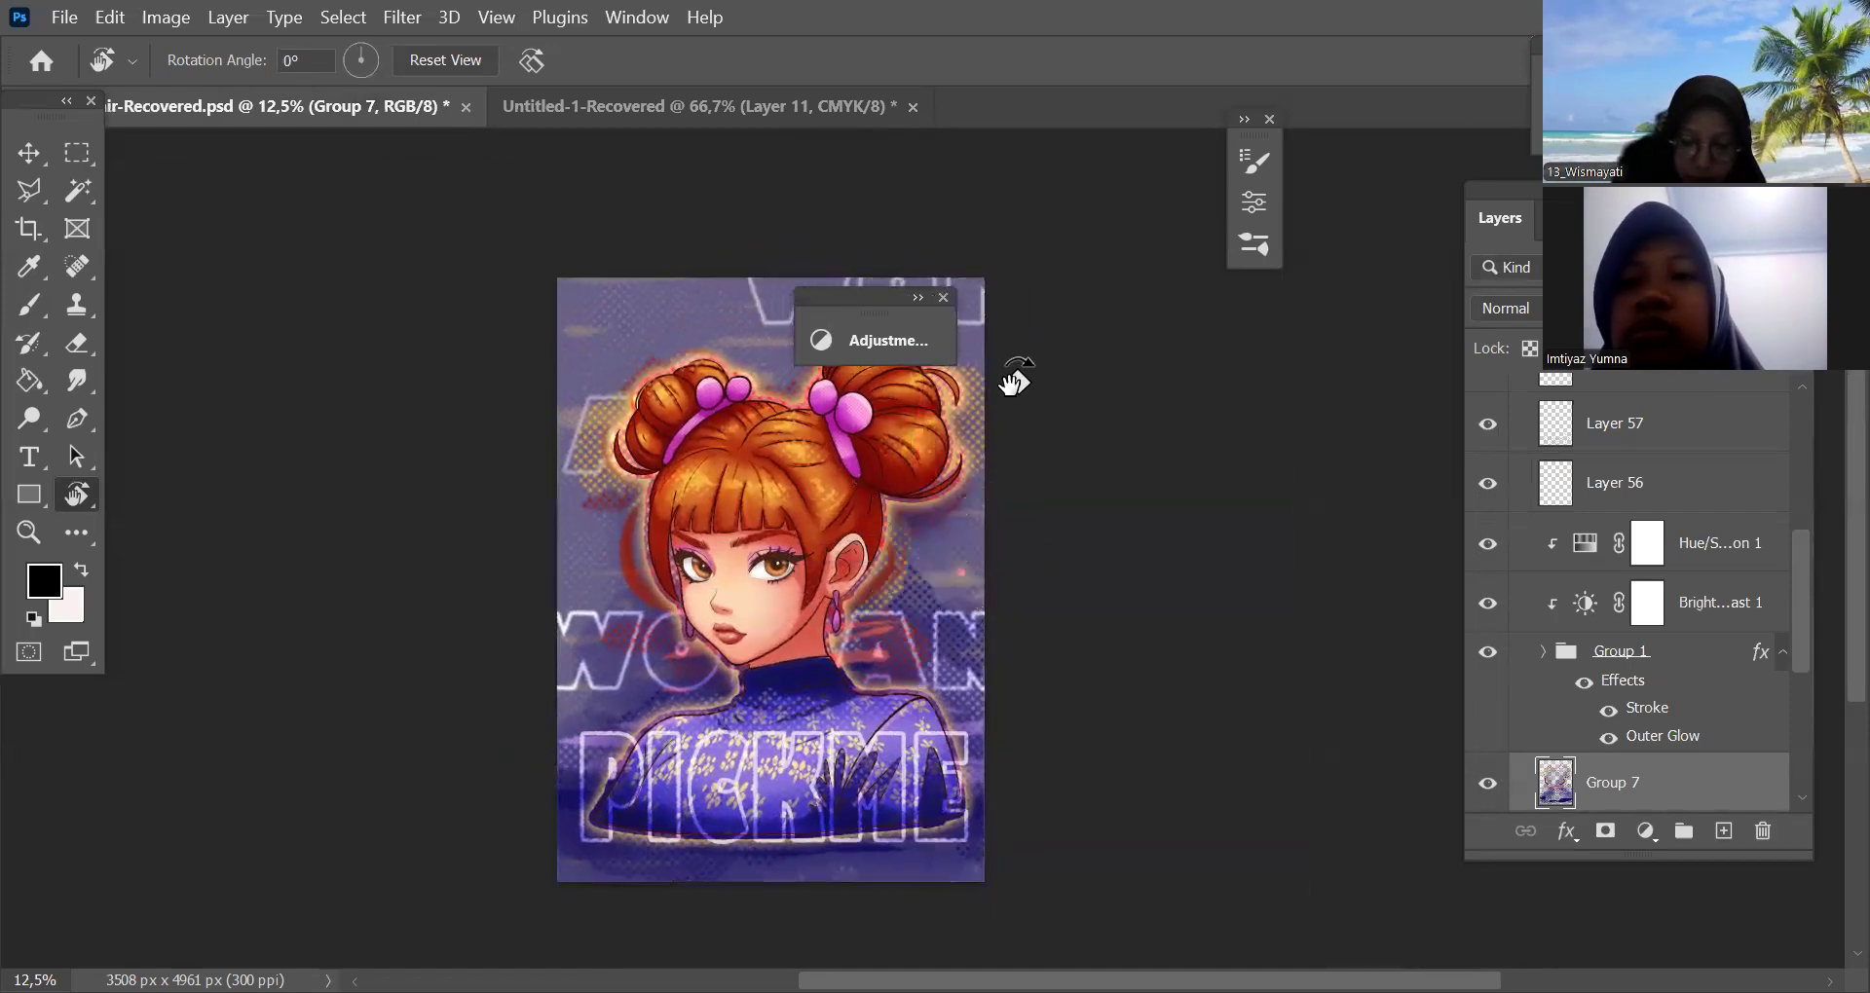
Collapse Group 6 in the layer stack, then select the Group 6 copy layer and make it visible
click(78, 381)
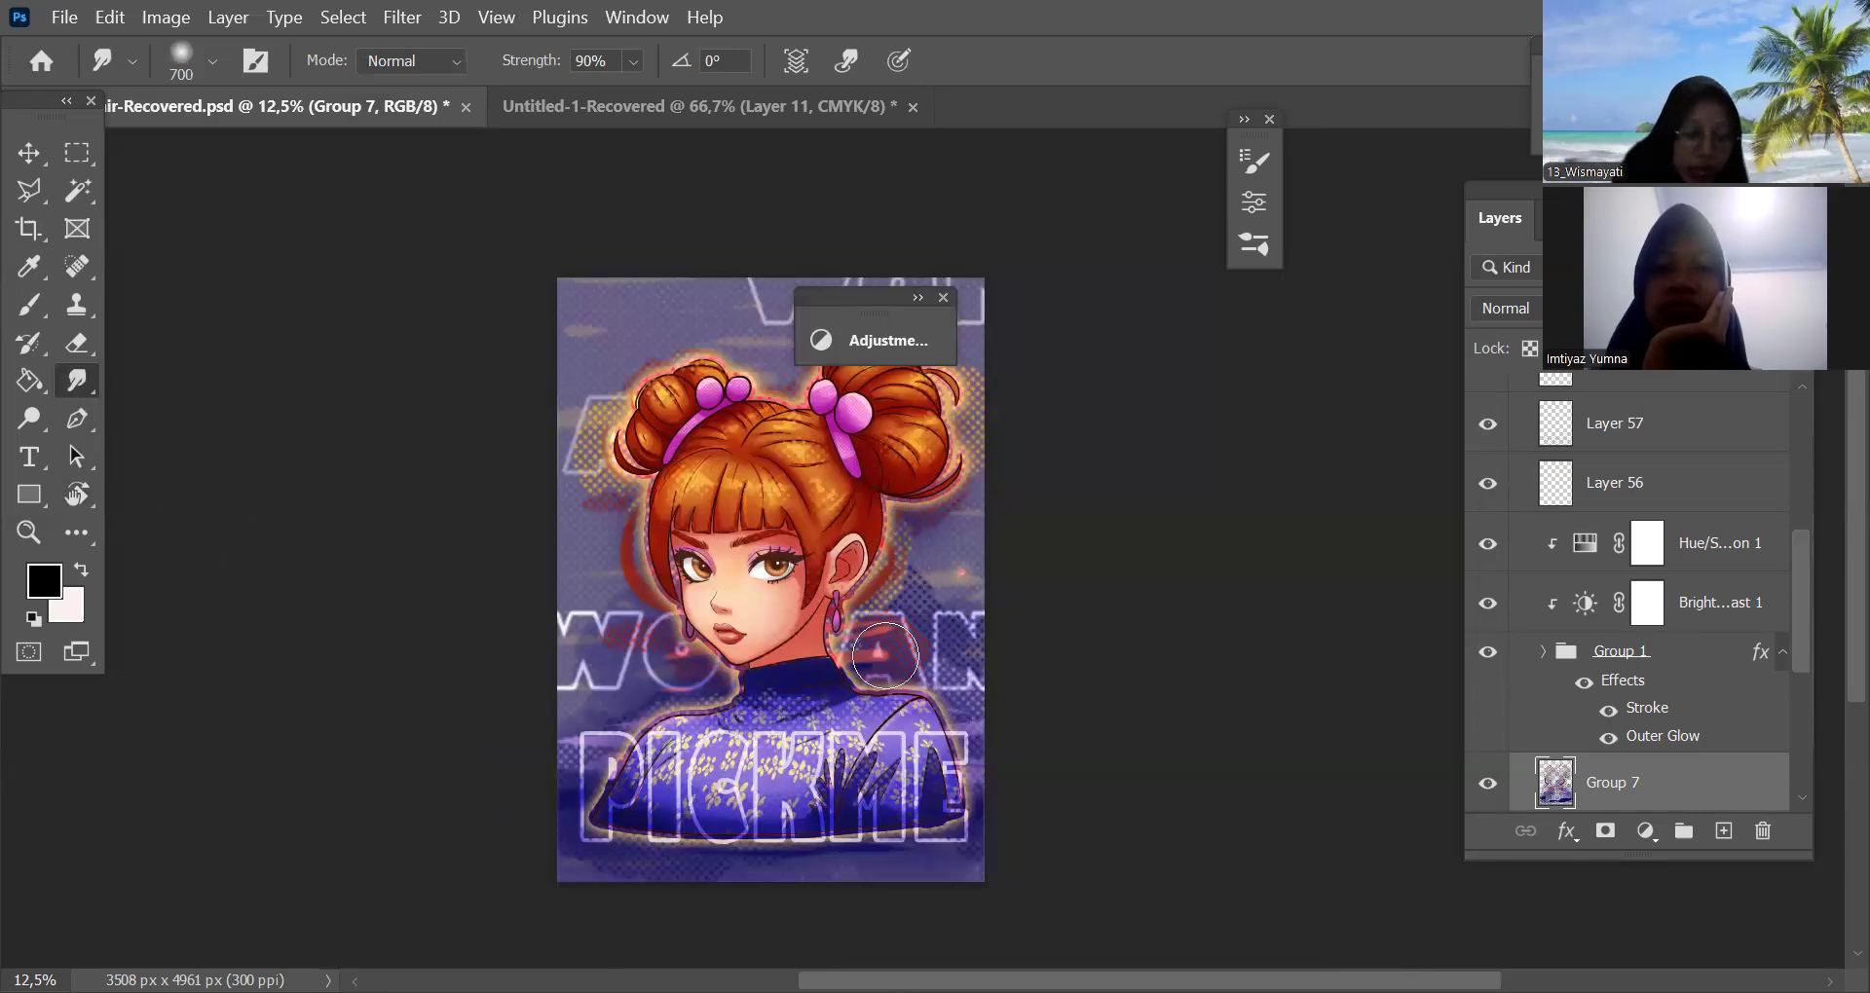
scroll(887, 658, up, 2)
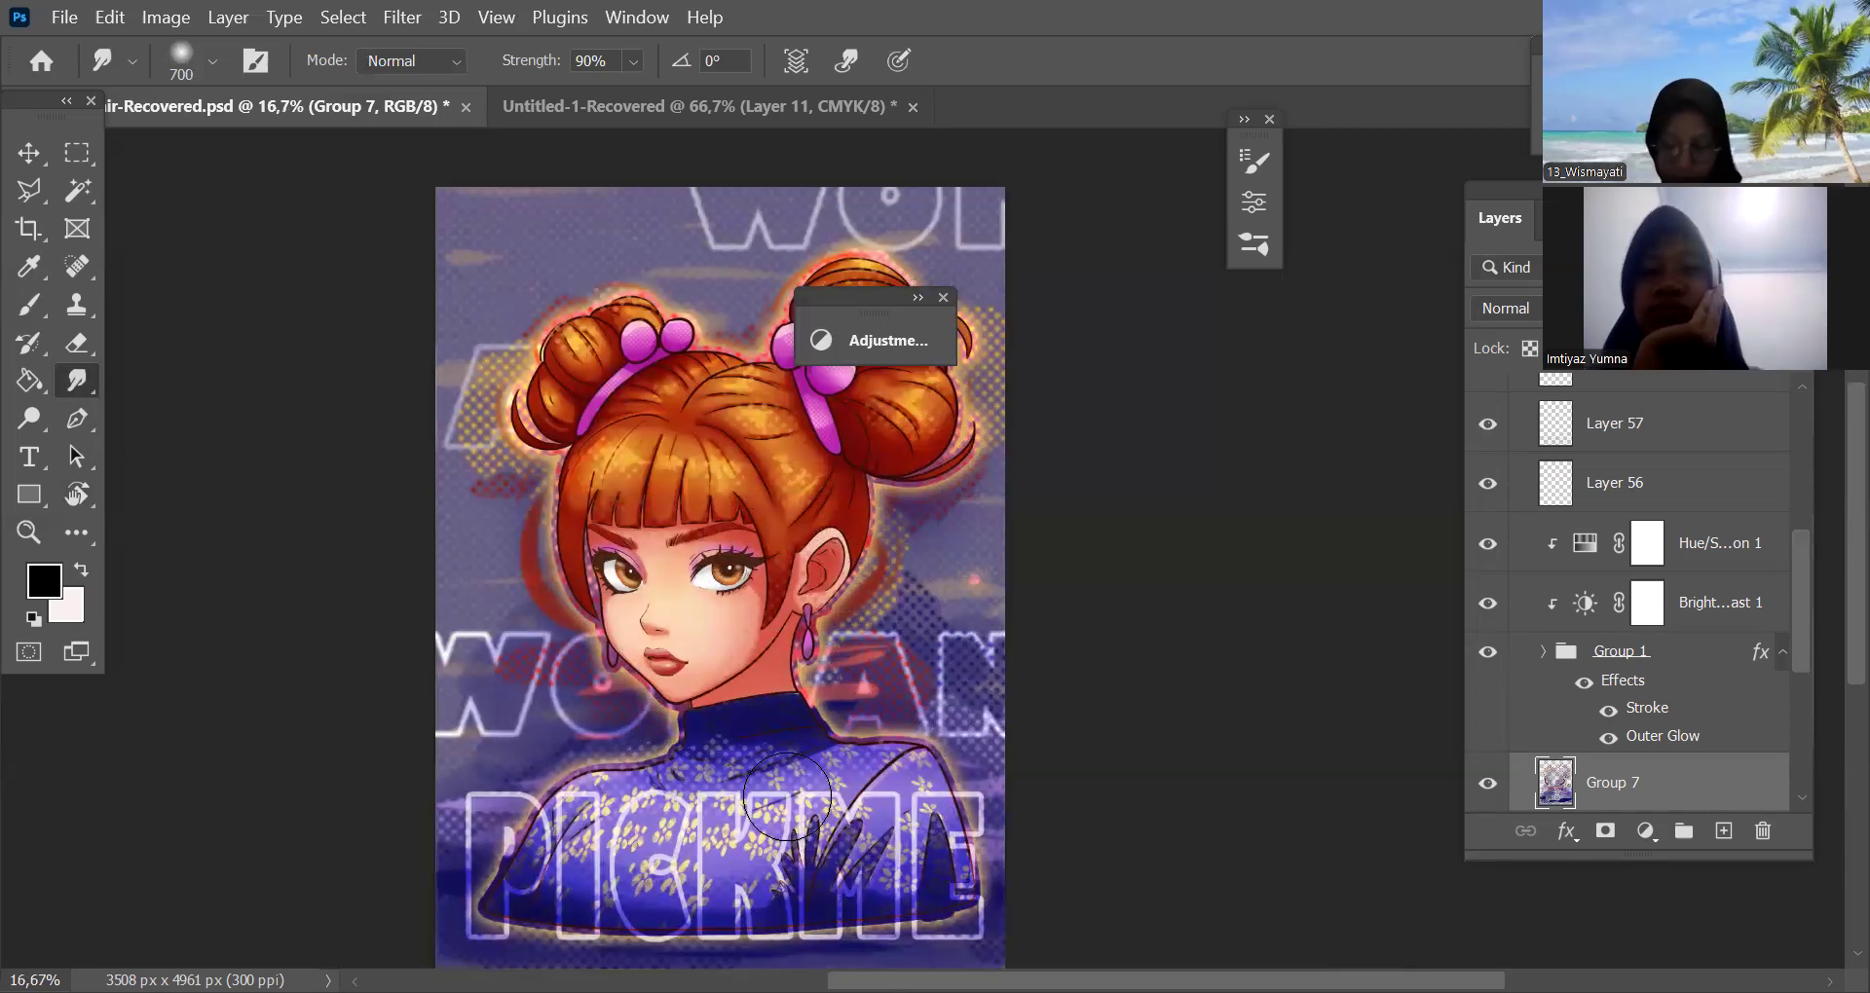
scroll(787, 797, down, 2)
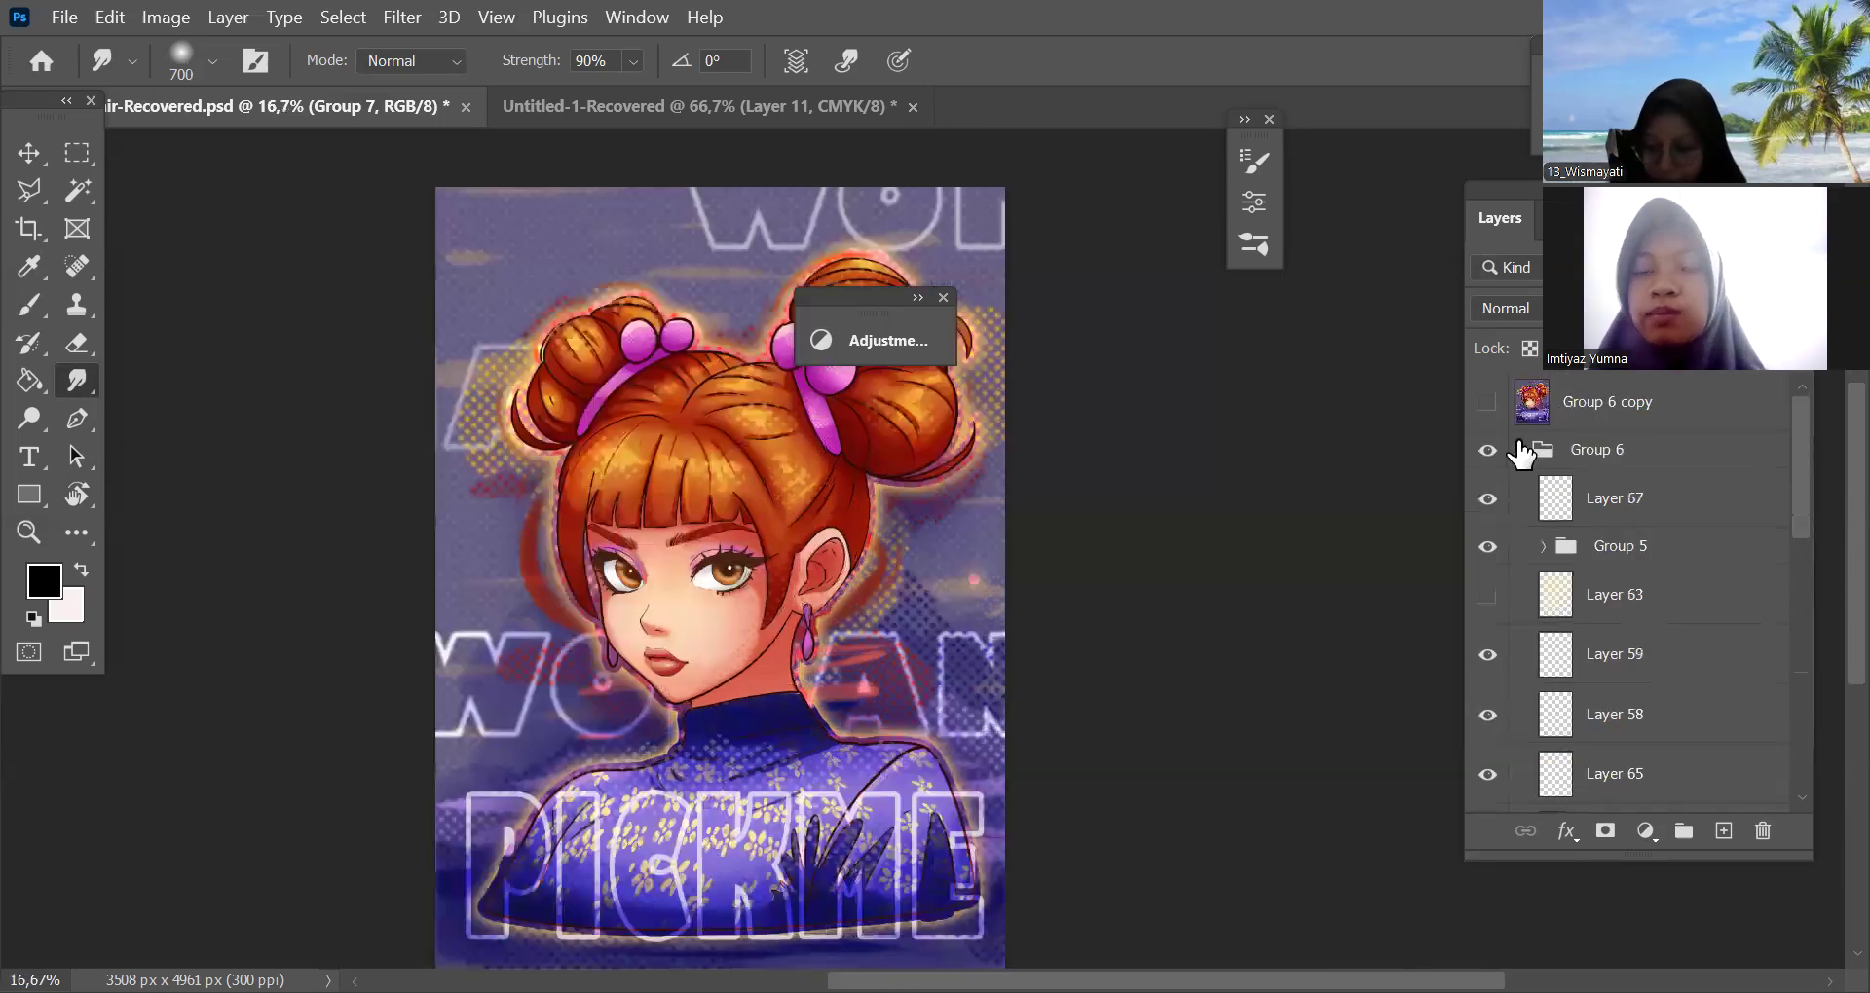
click(1518, 449)
click(1509, 413)
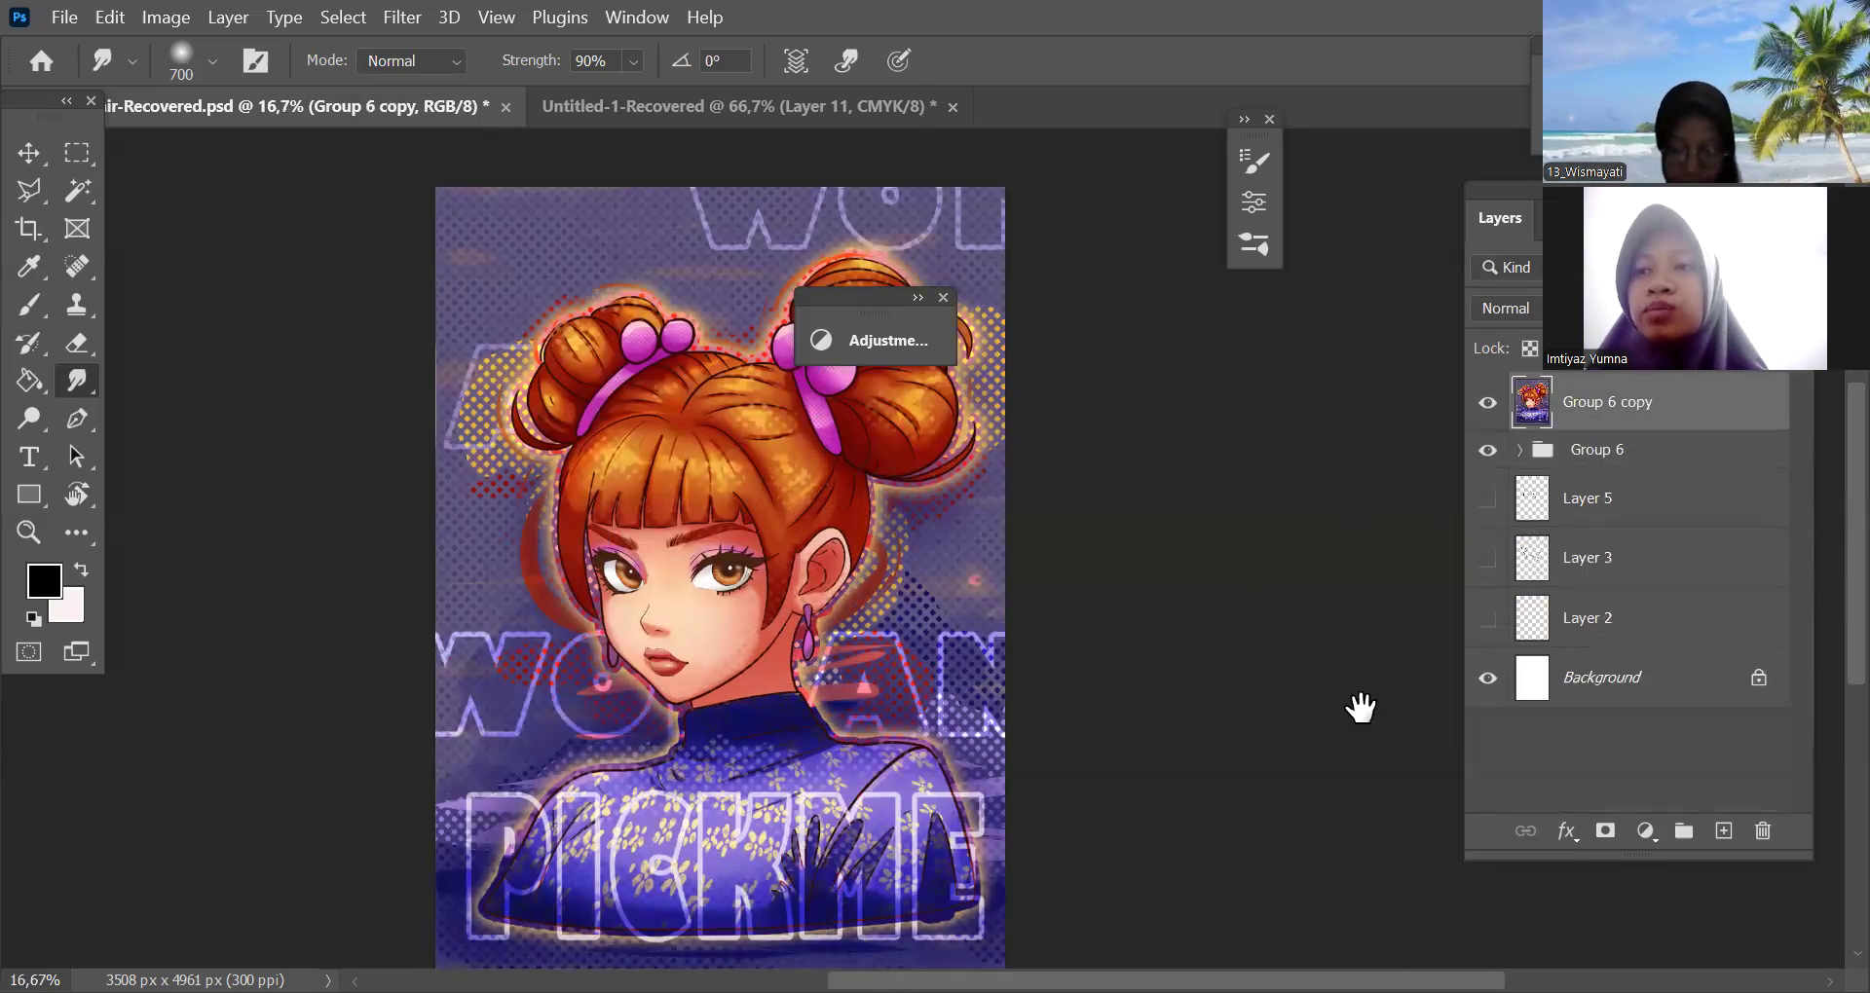
scroll(1356, 706, left, 2)
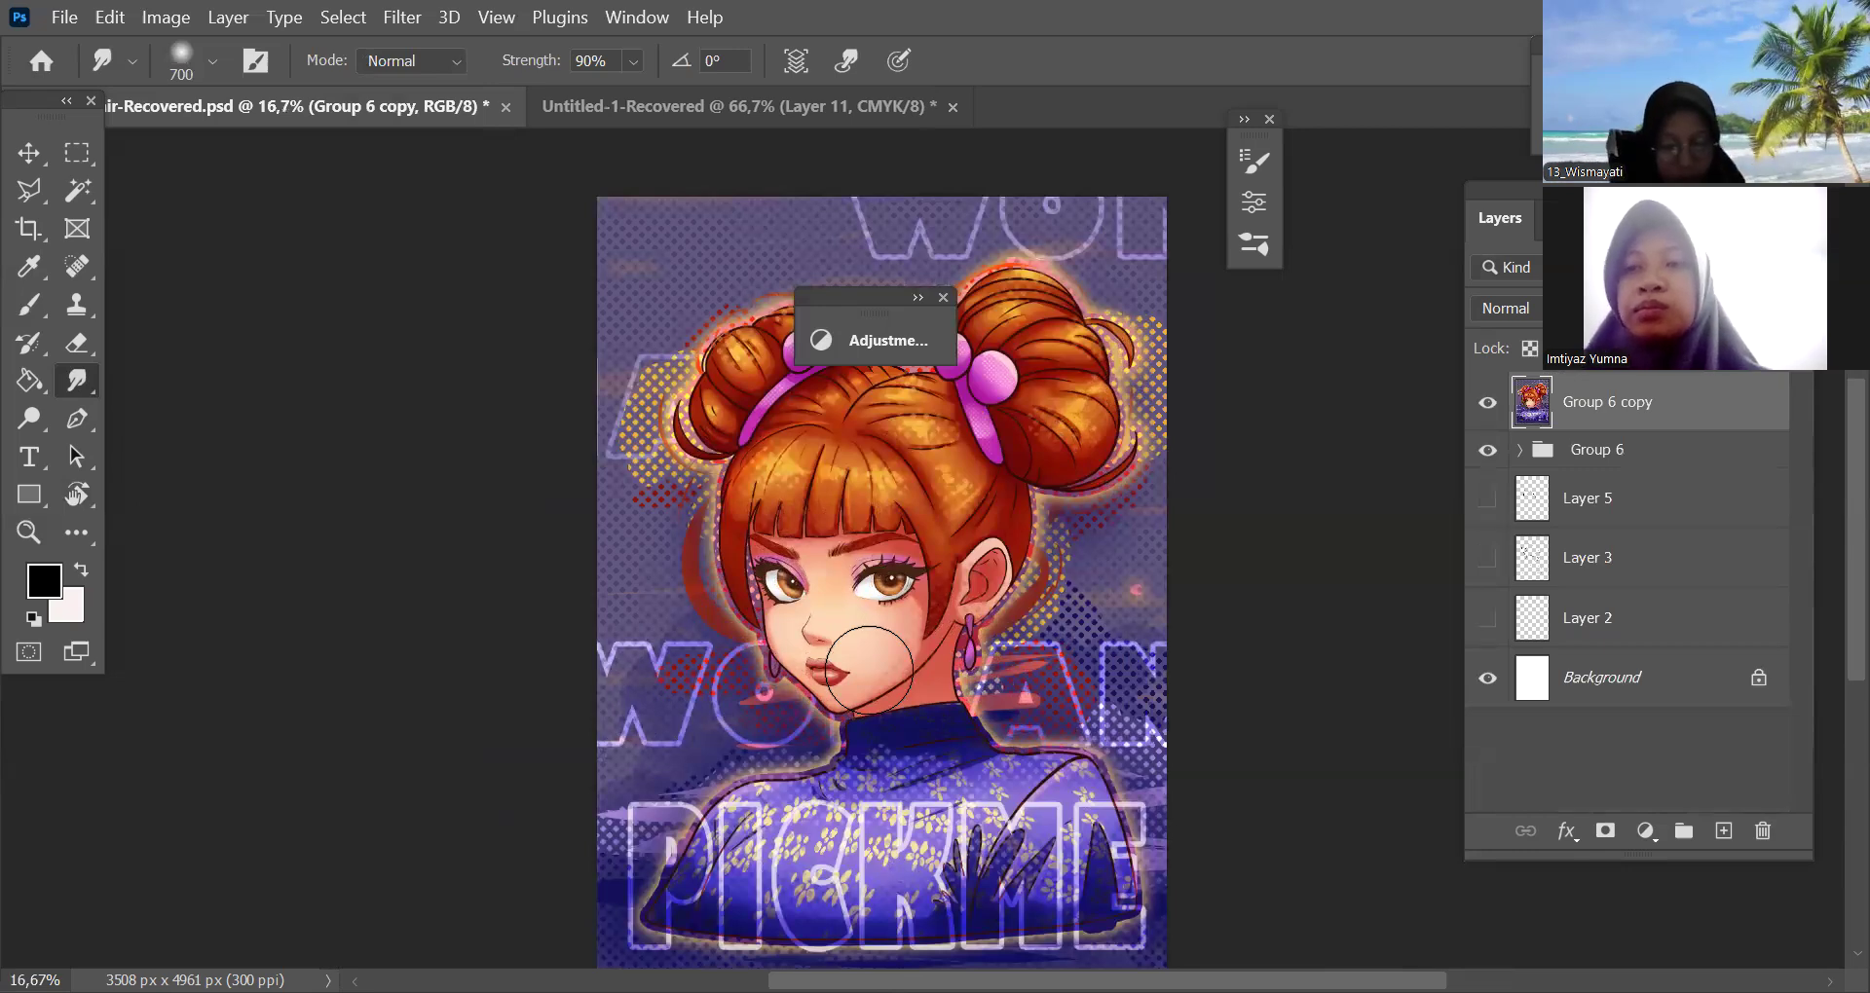
Heal background spots beside the face with the Spot Healing Brush at size 500, and undo a trial stroke over the eye
click(78, 268)
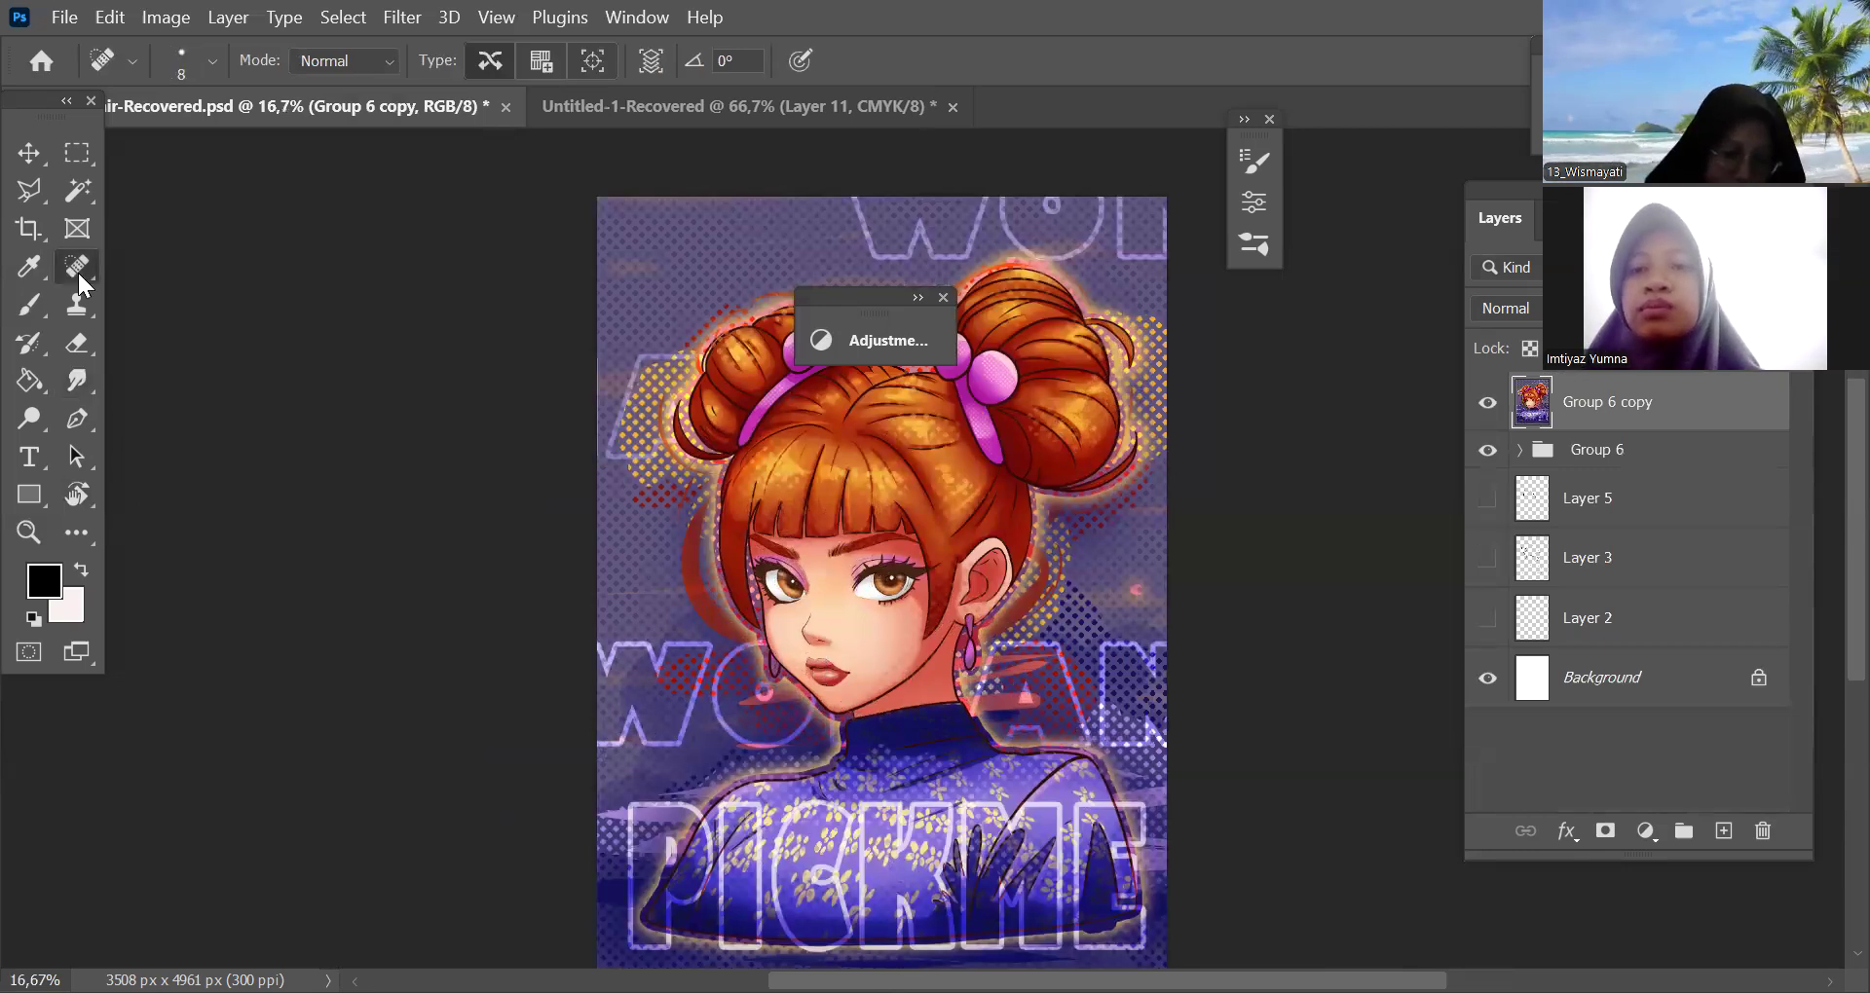
right_click(78, 273)
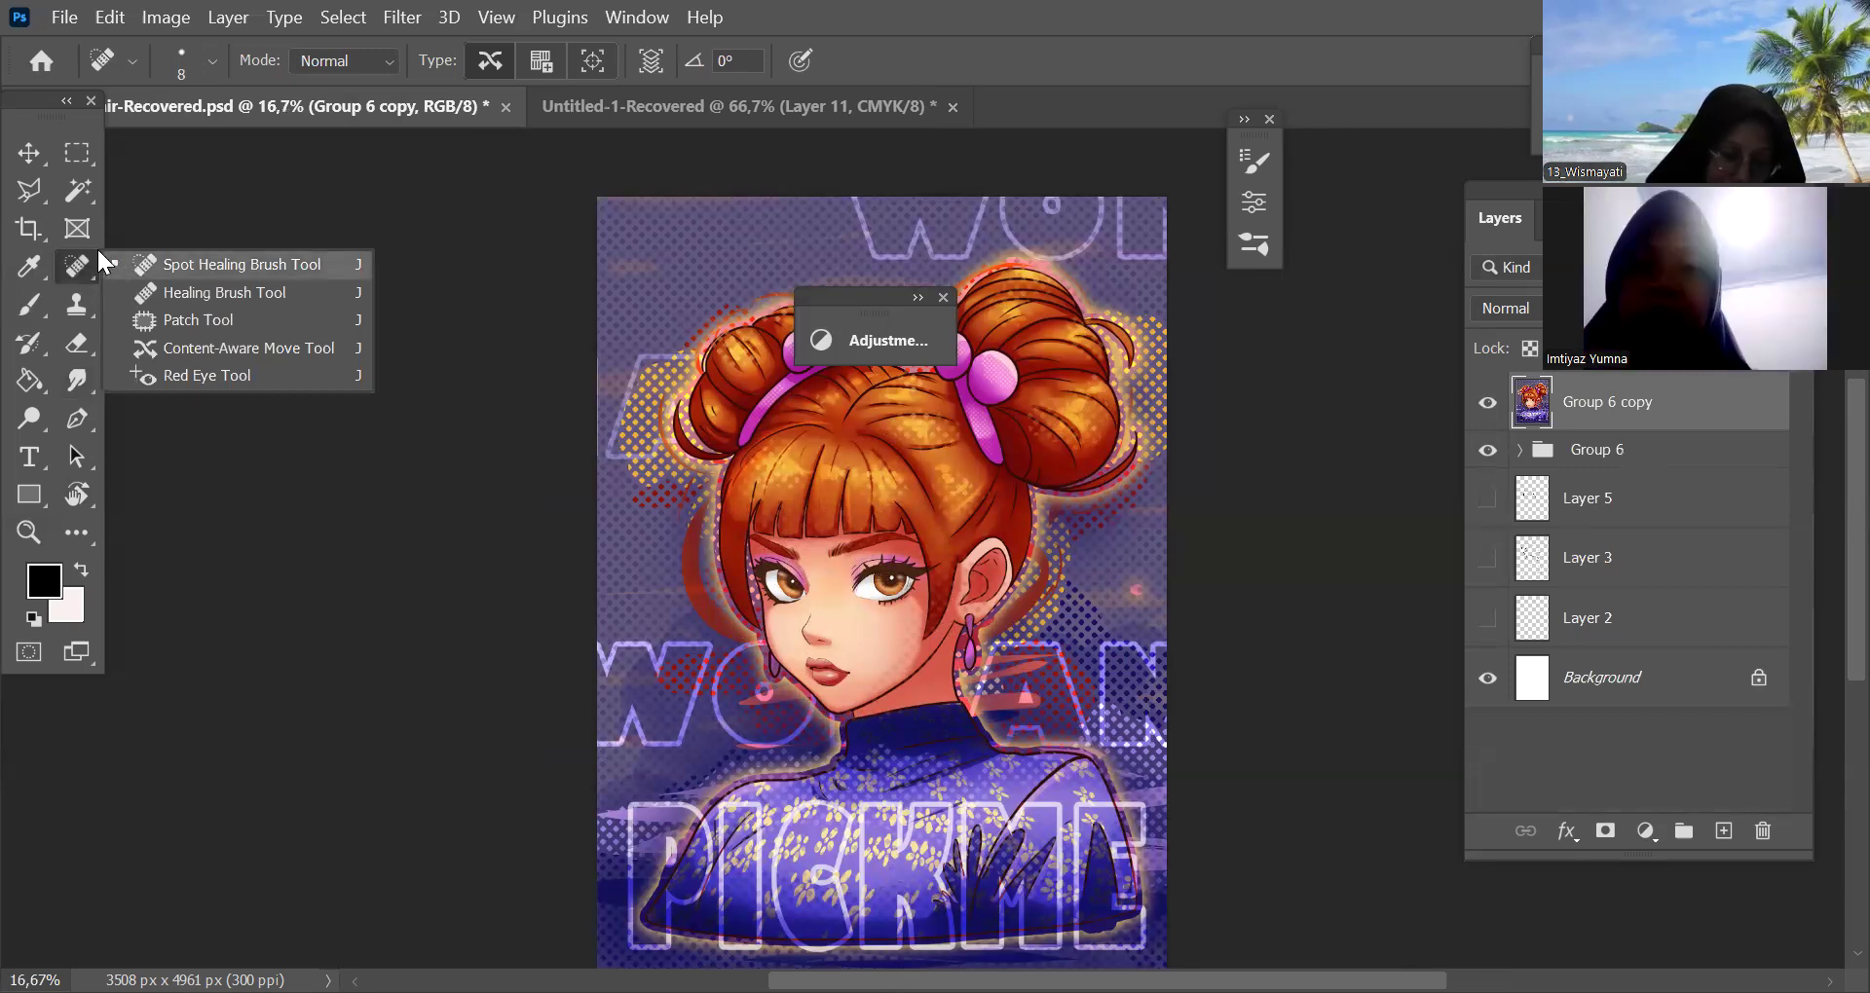
click(84, 275)
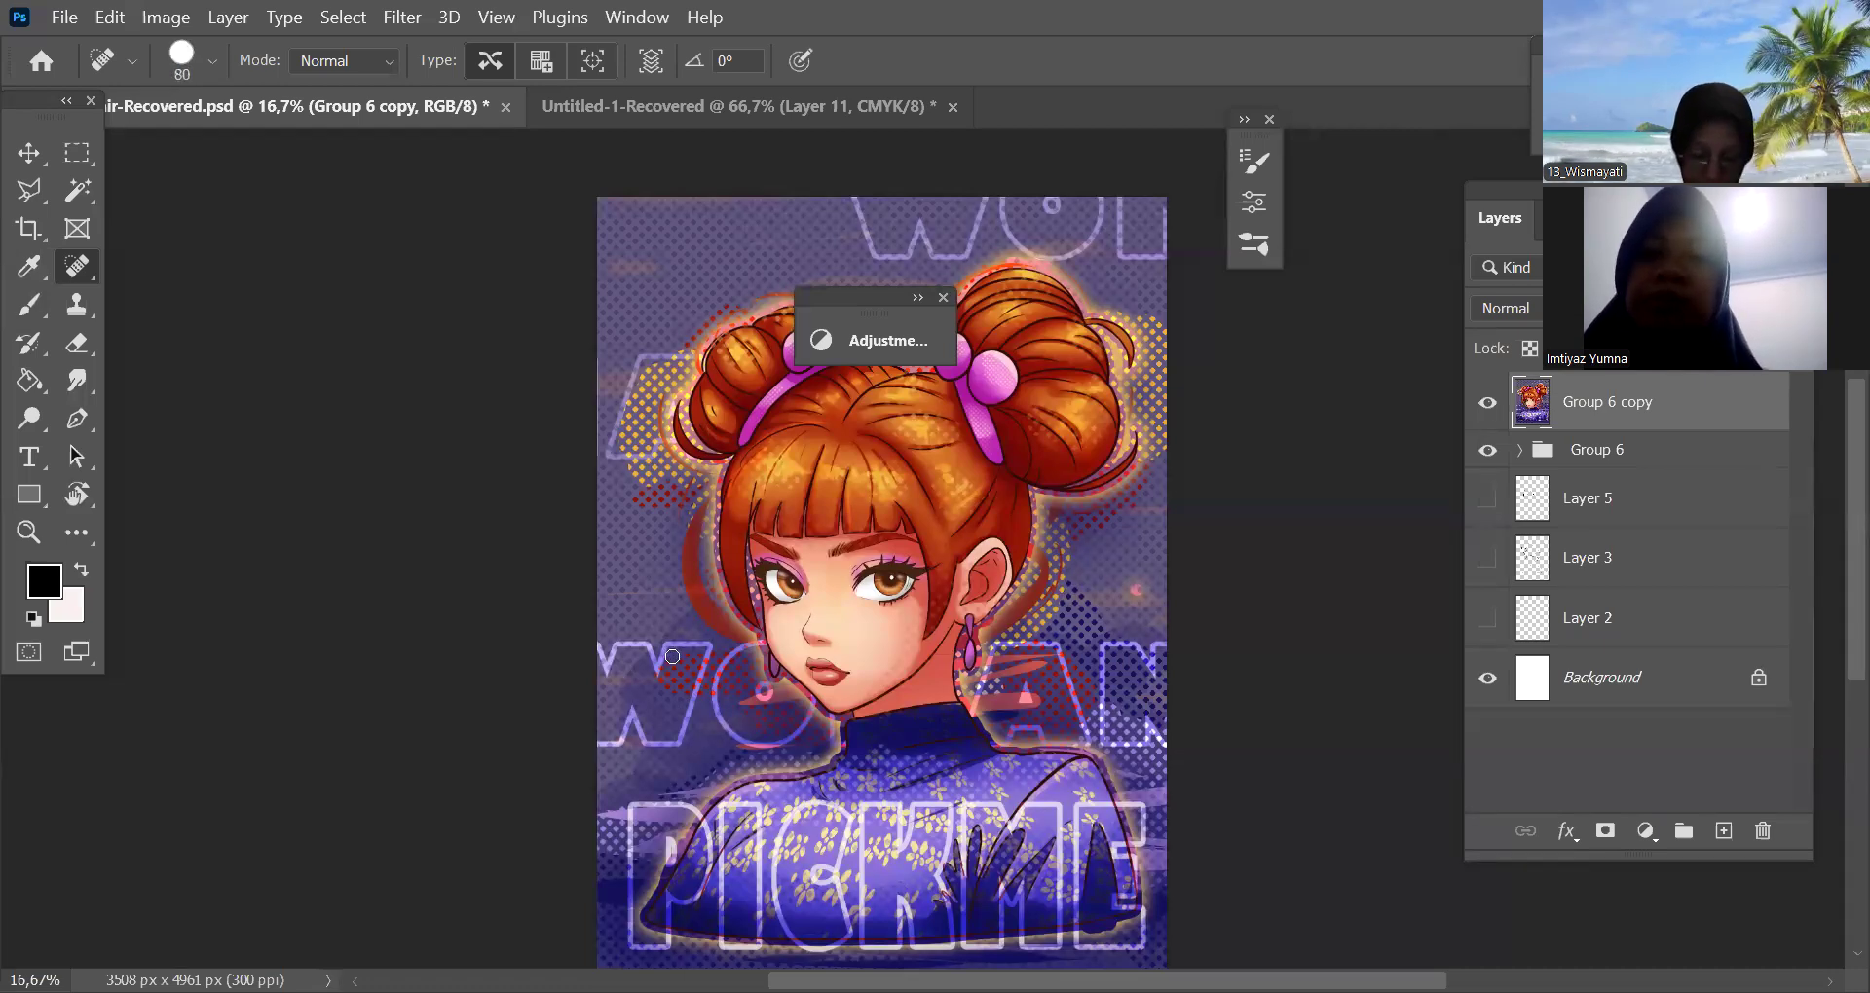
key(bracketright)
key(bracketright)
key(bracketright)
key(bracketright)
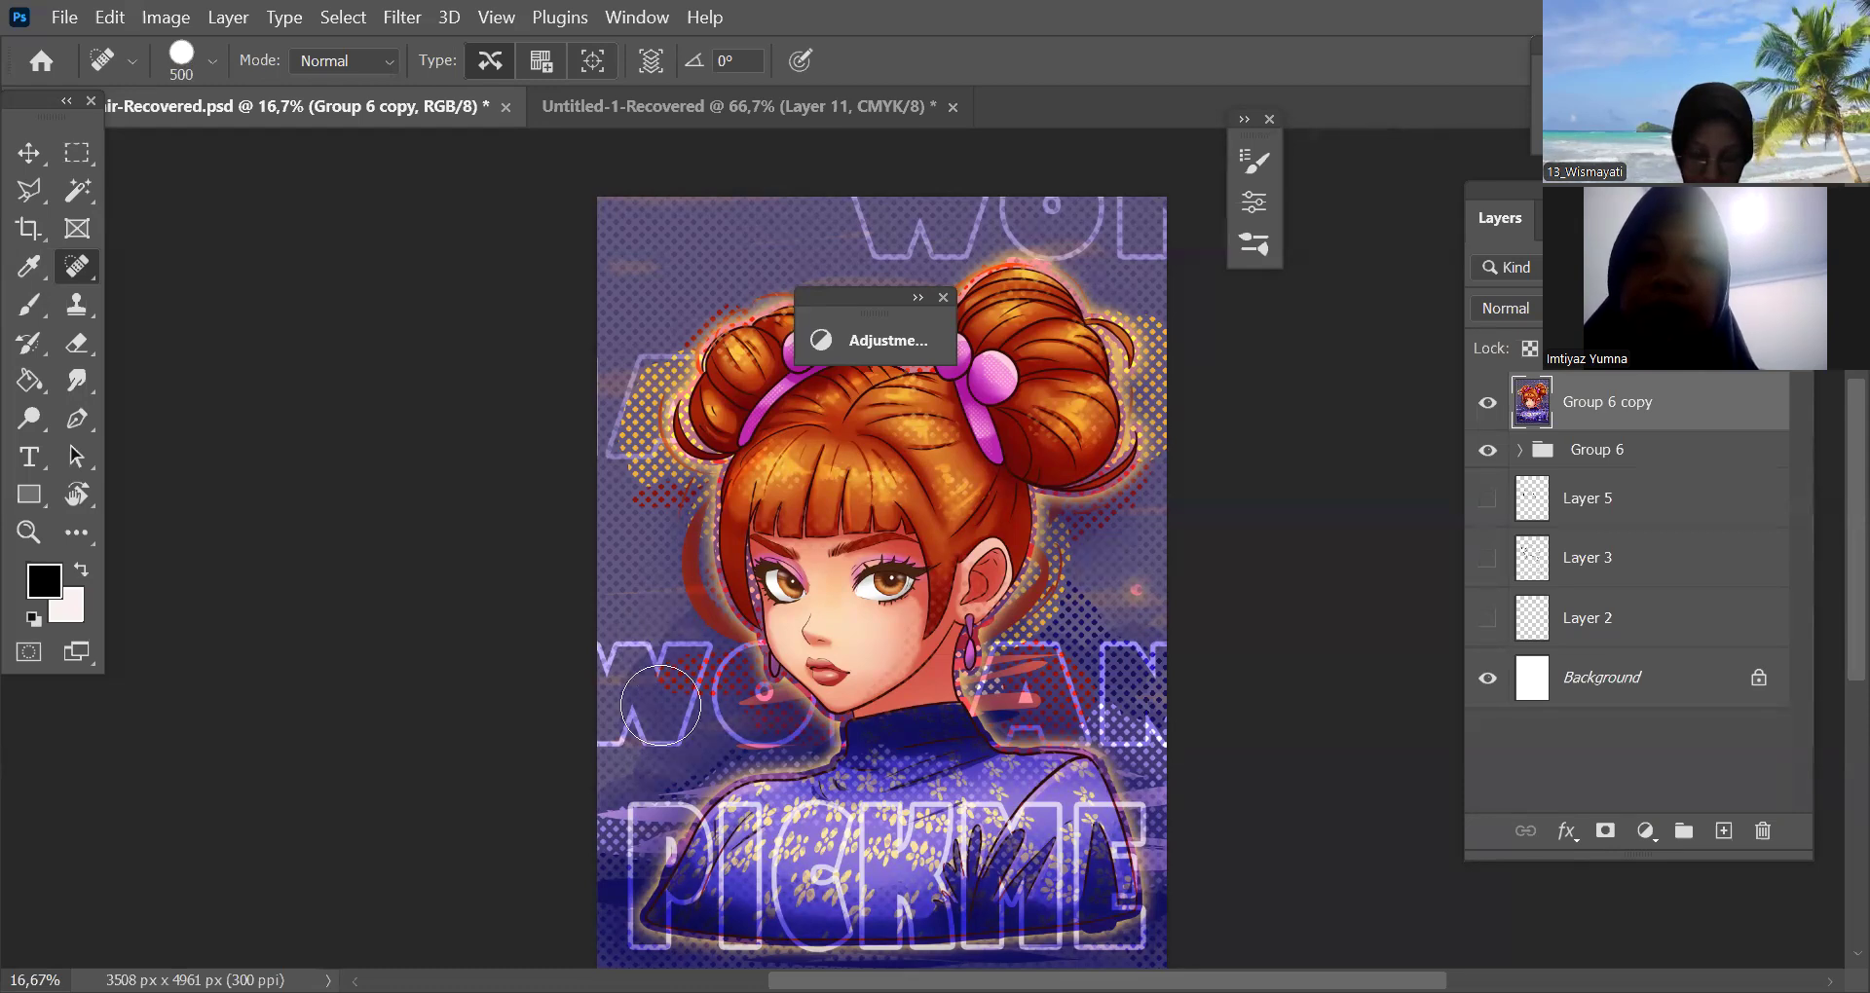
drag(660, 656, 660, 706)
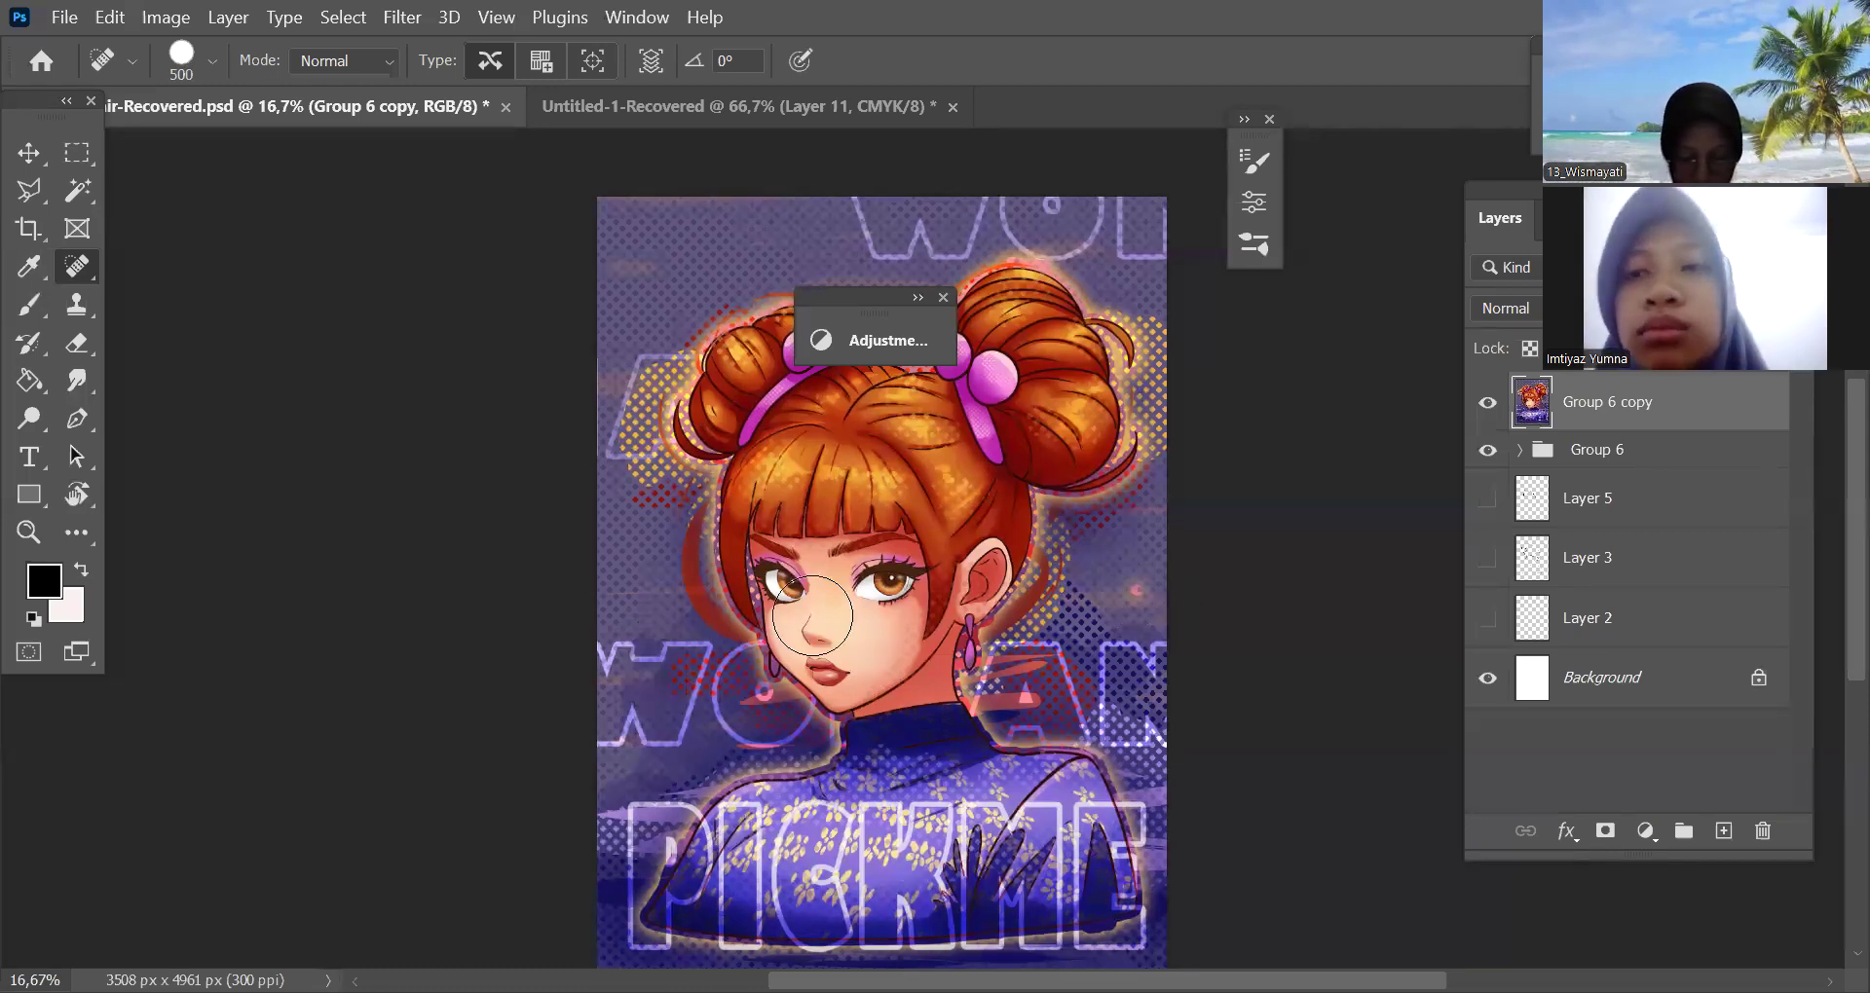
drag(628, 548, 637, 585)
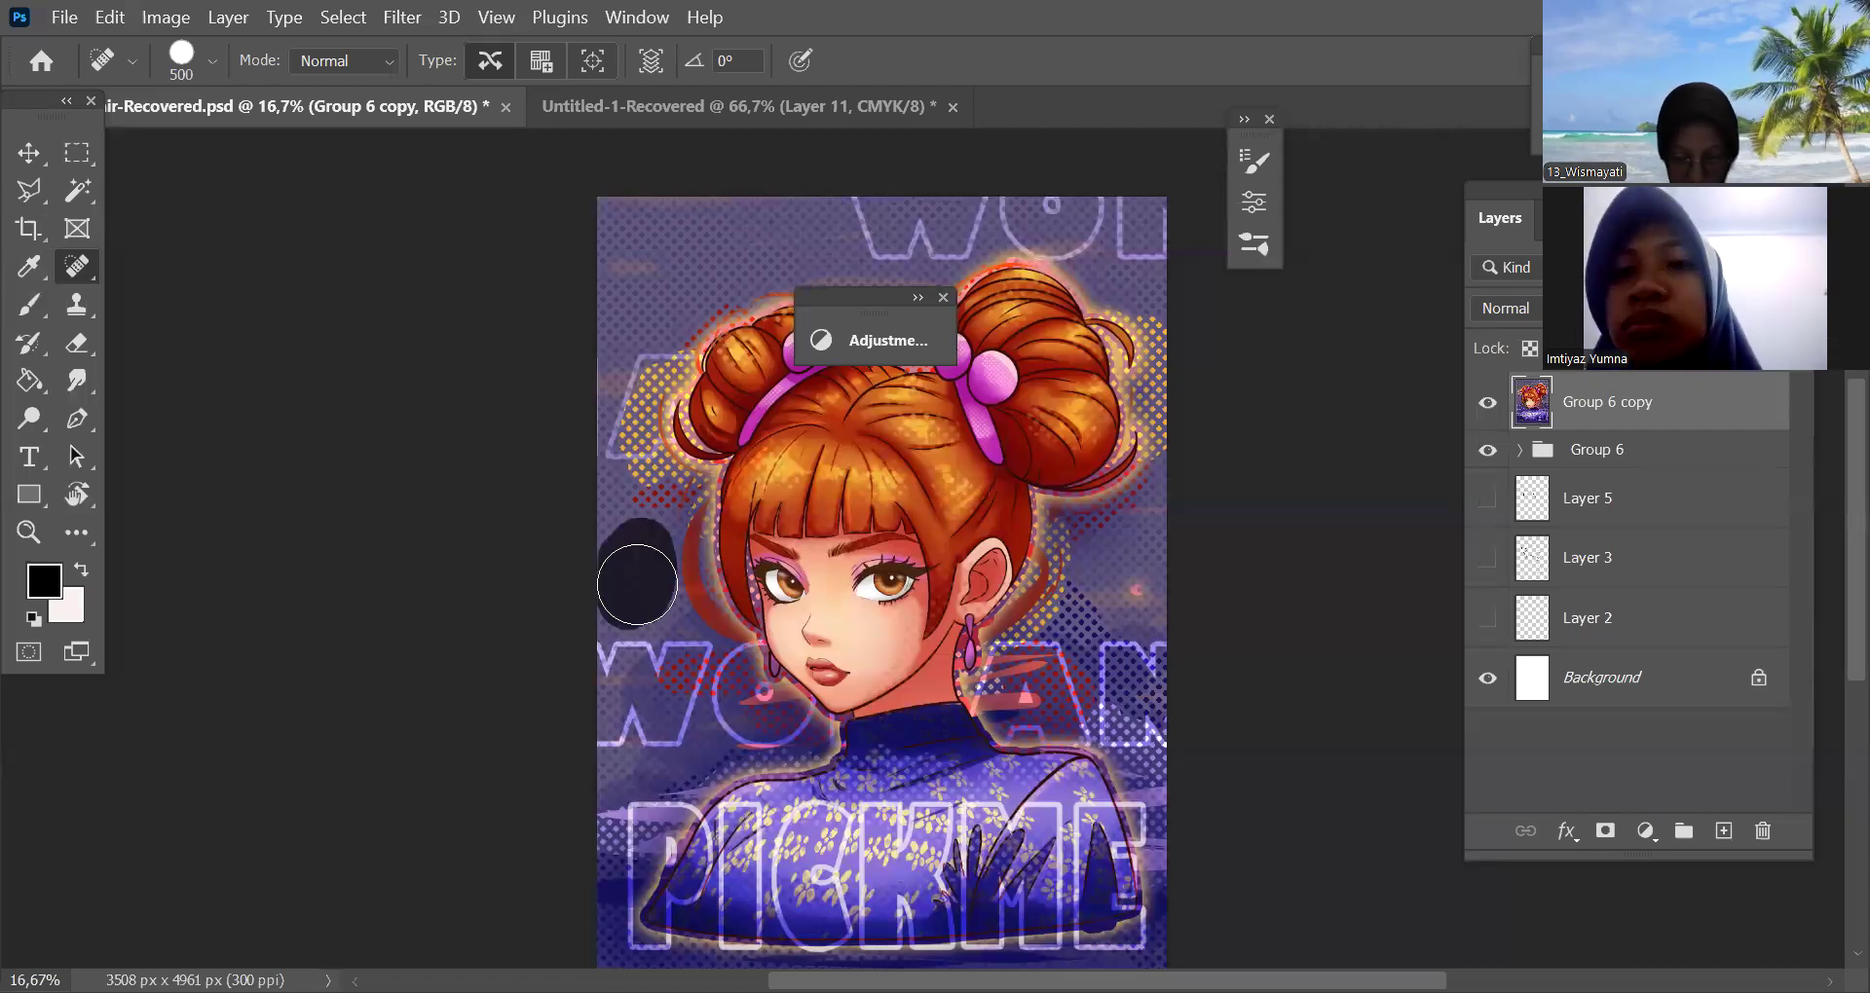
mouse_move(889, 578)
mouse_down()
mouse_move(906, 572)
mouse_move(890, 598)
mouse_up()
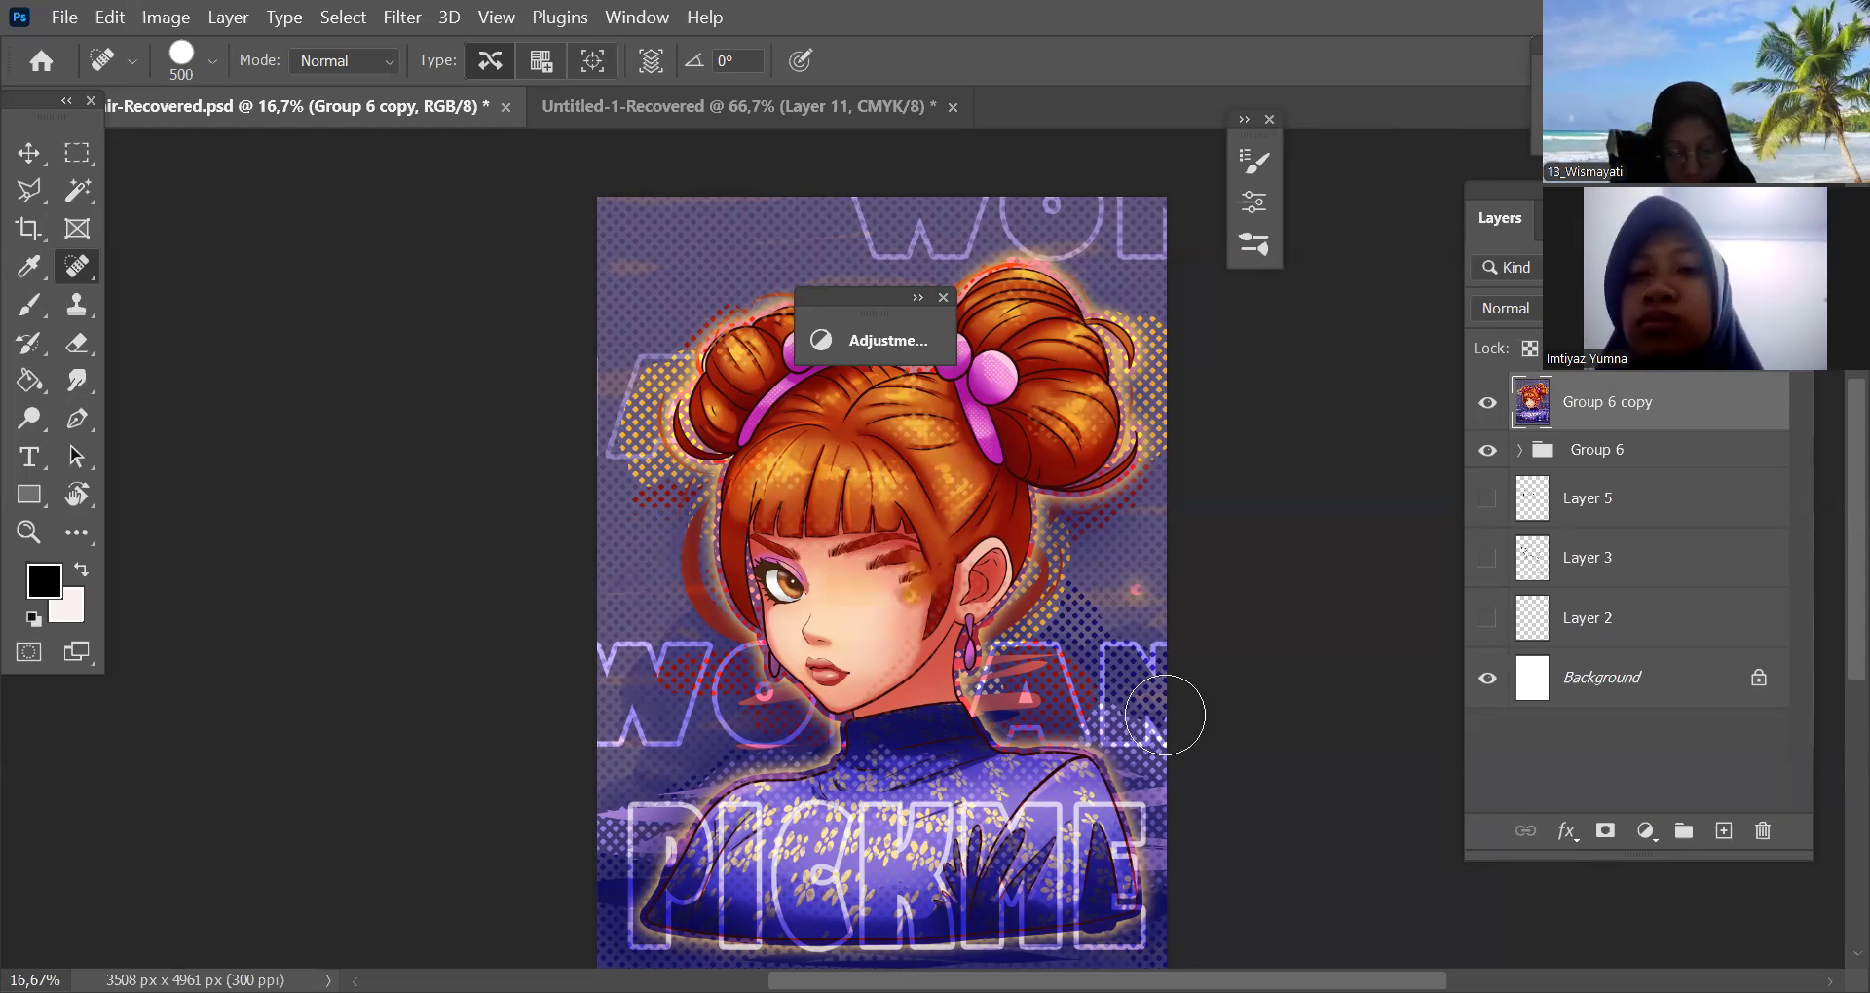
key(ctrl+z)
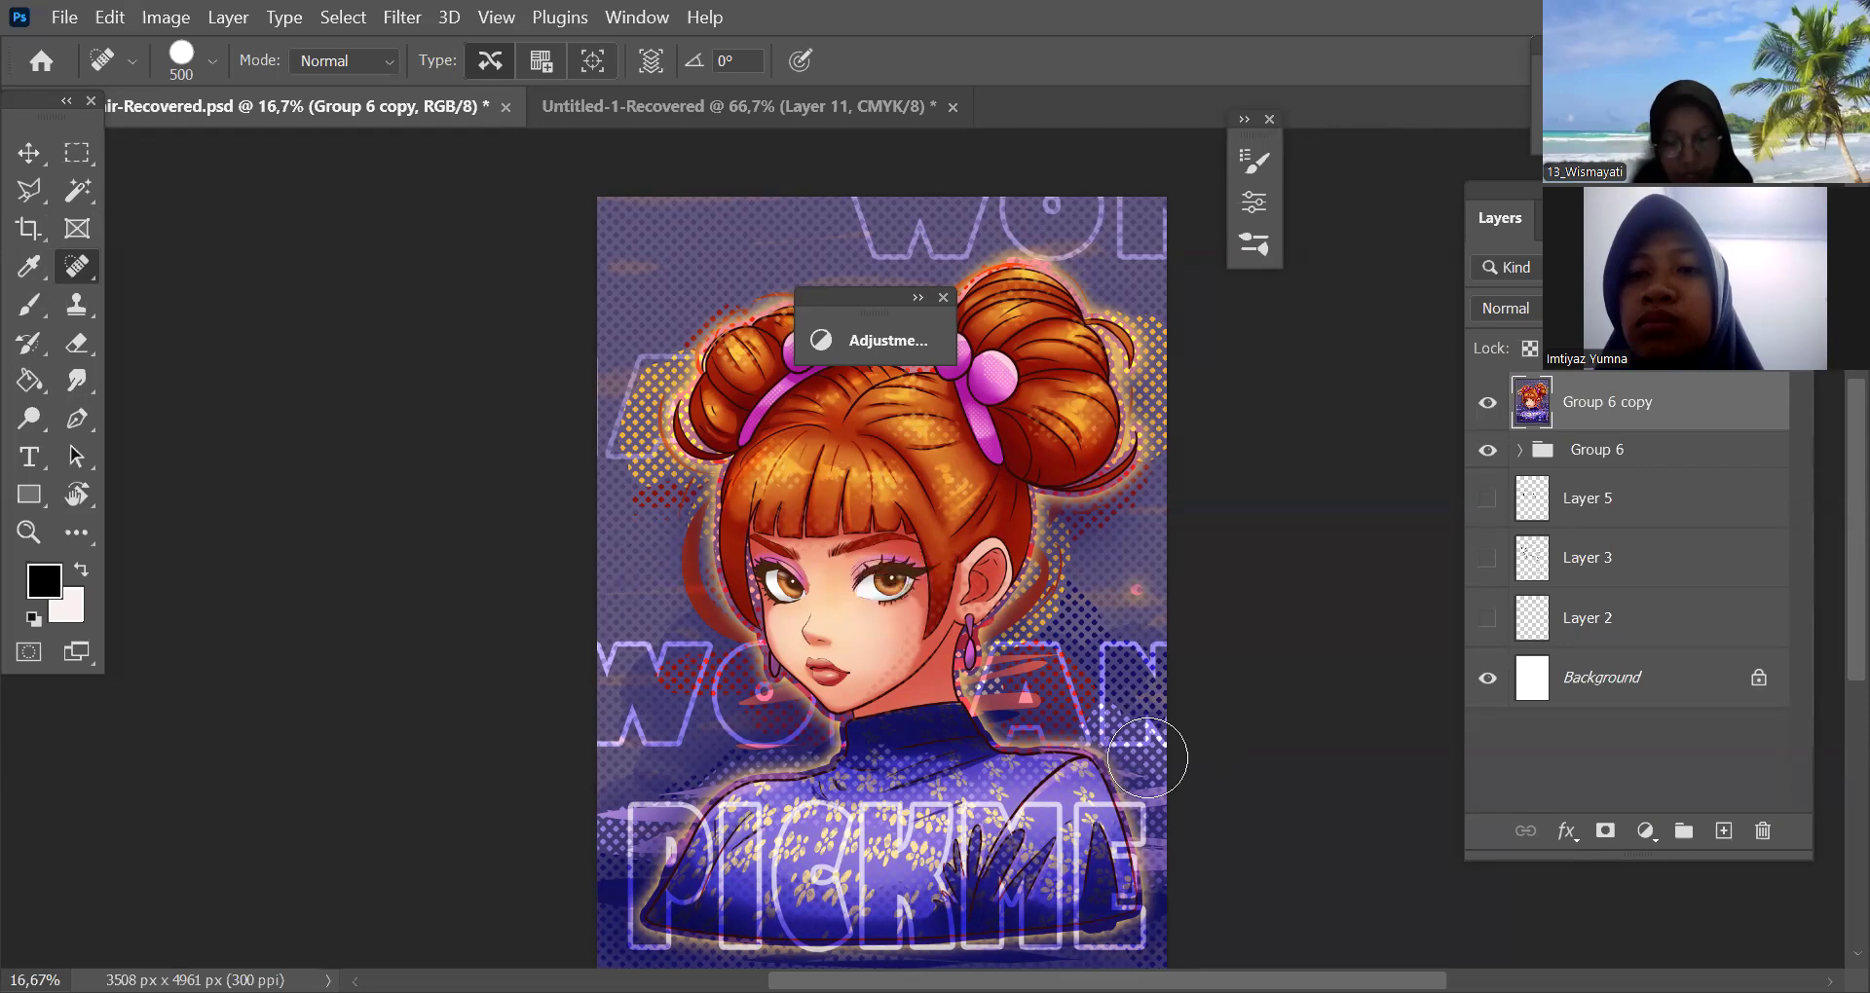
Reduce the Spot Healing Brush size to 200 and paint over the halftone dots on the cheek beside the nose
key(ctrl+plus)
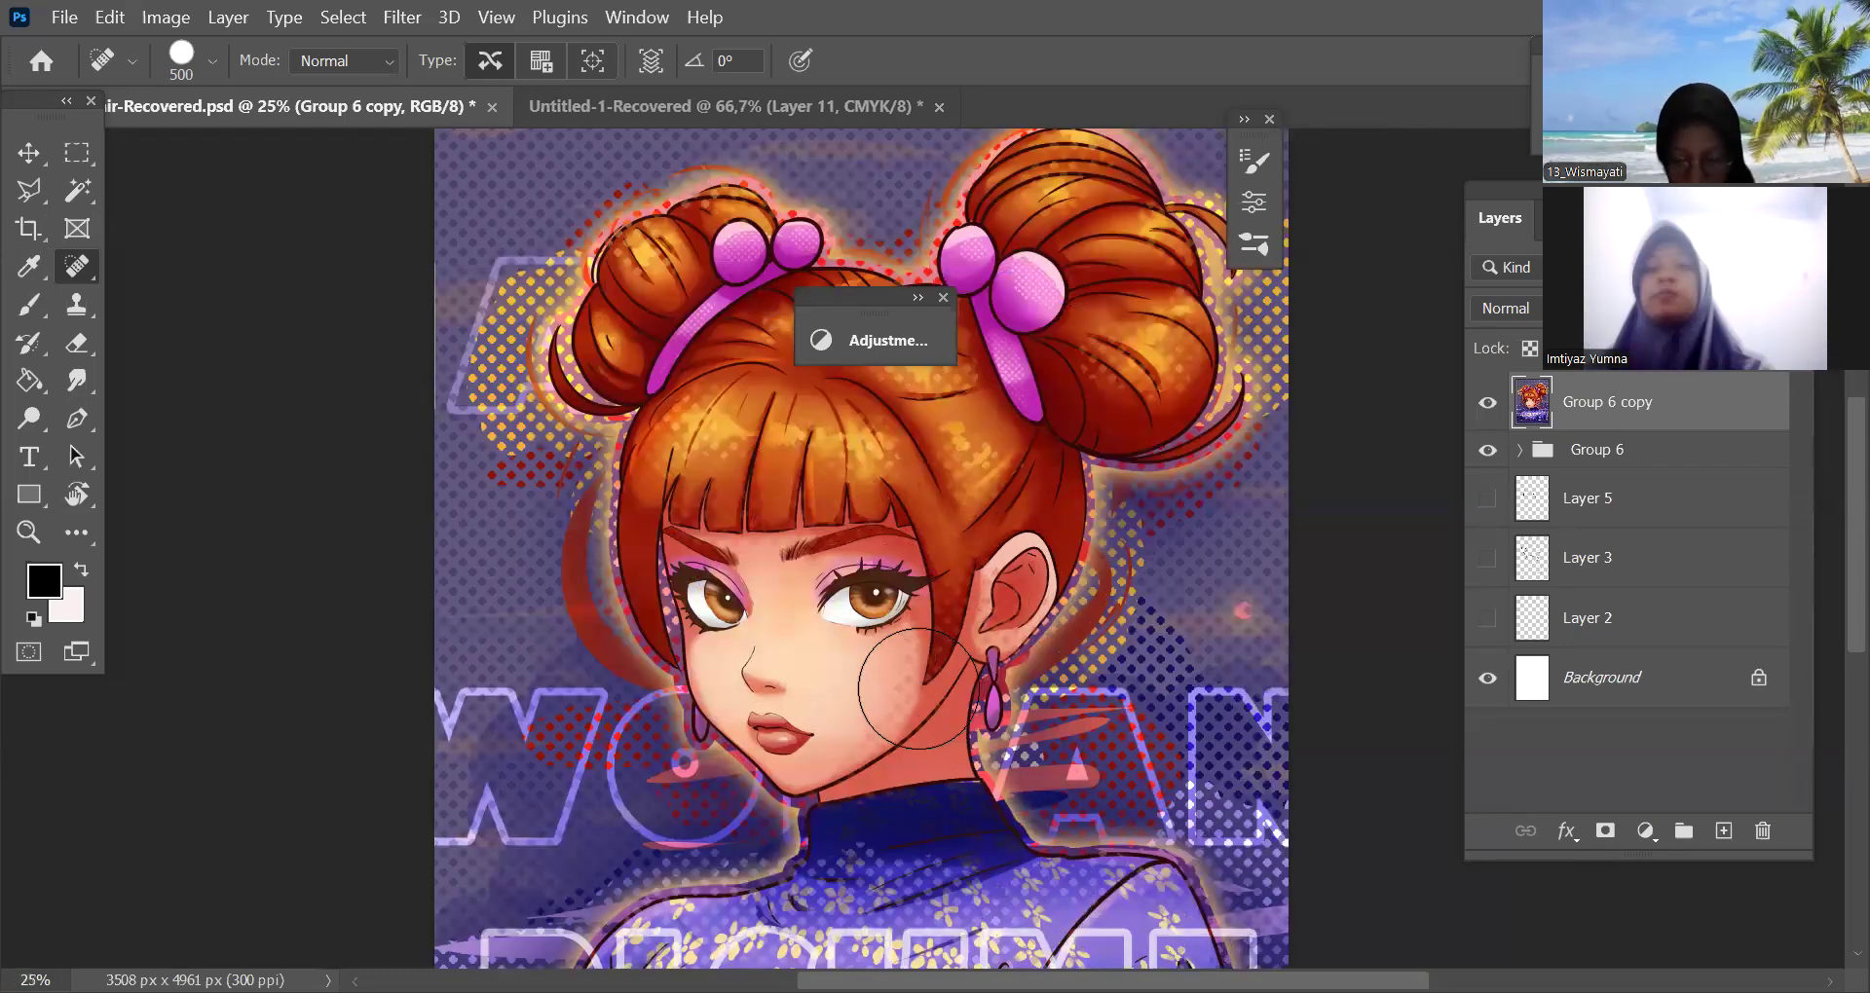
key(bracketleft)
key(bracketleft)
key(bracketleft)
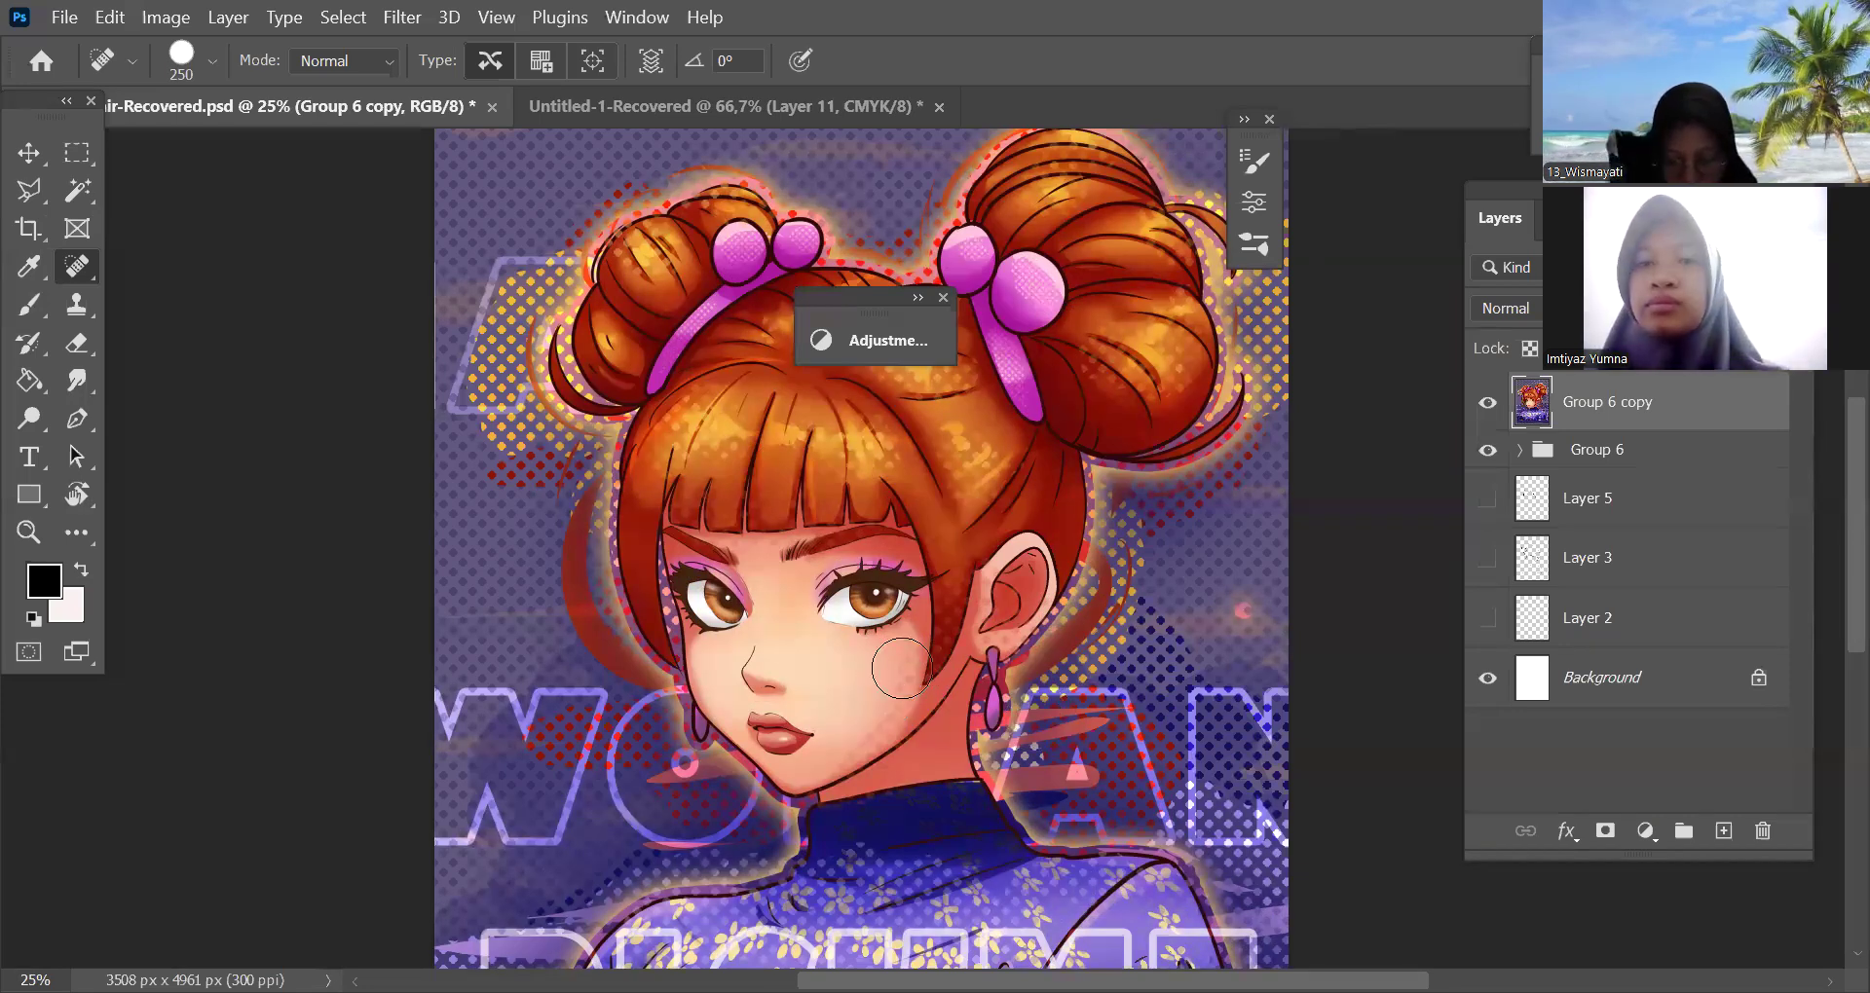
drag(1077, 802, 1075, 802)
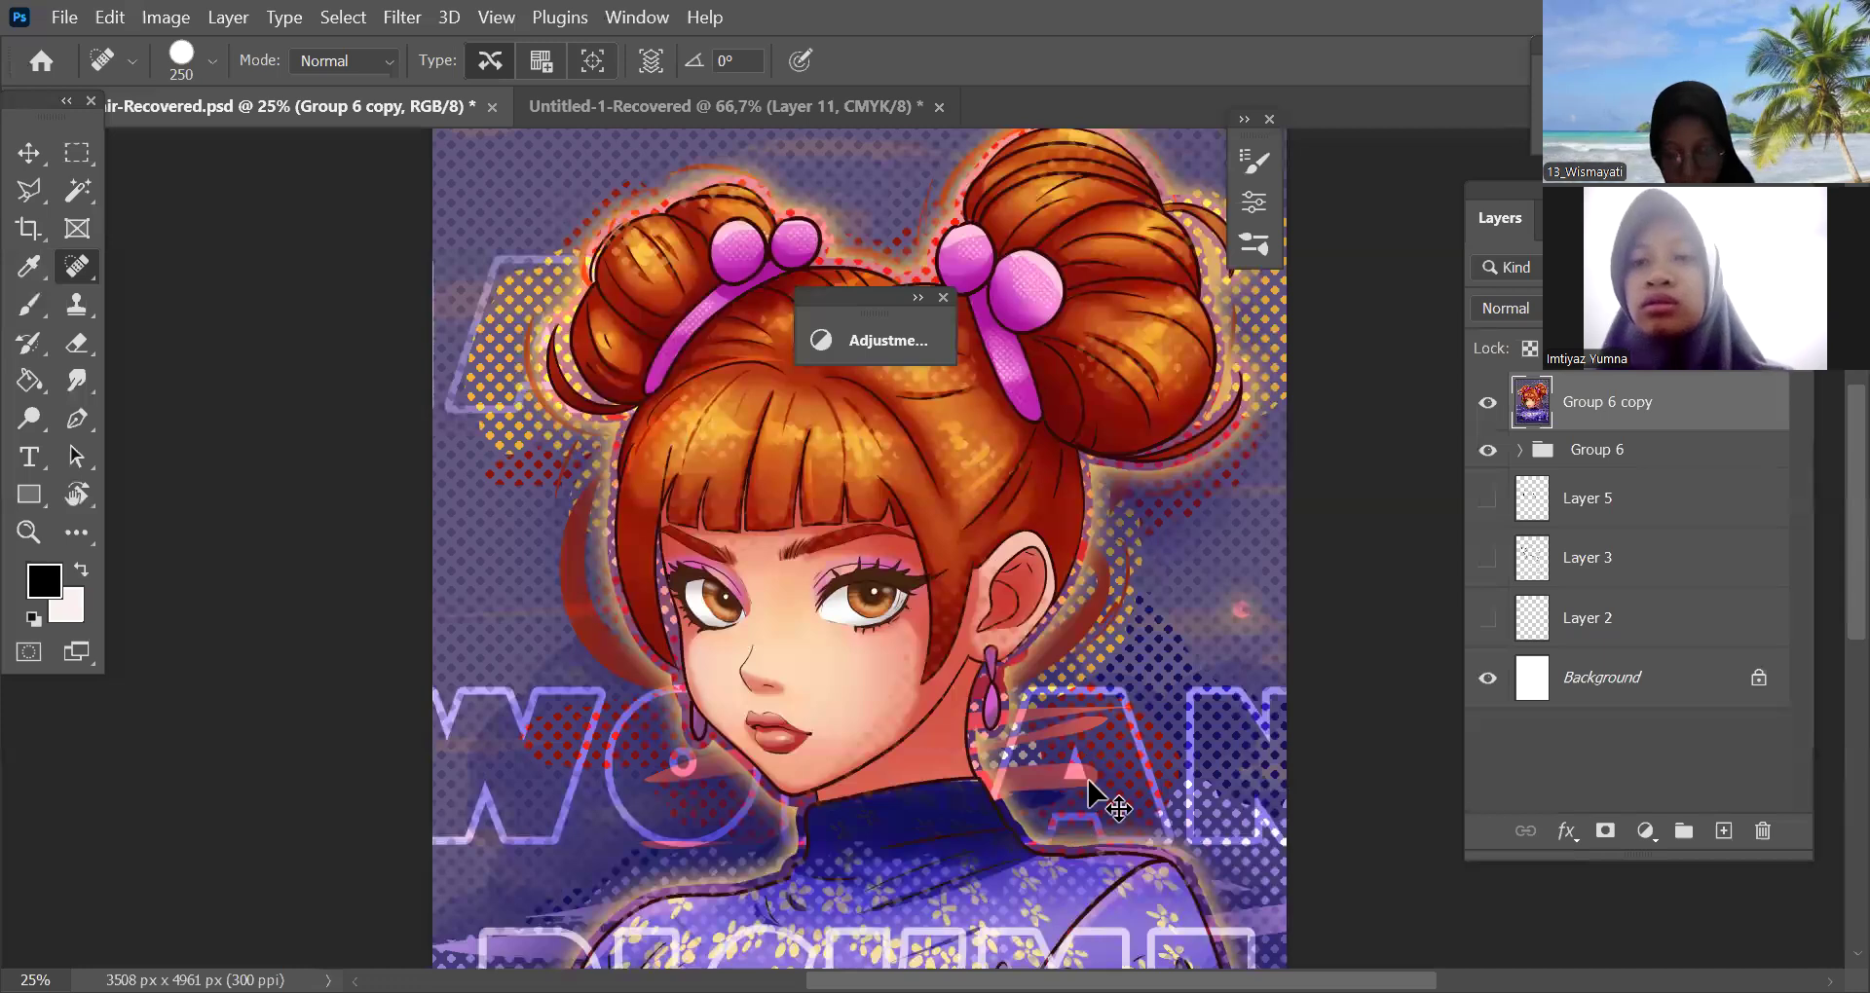
key(ctrl+minus)
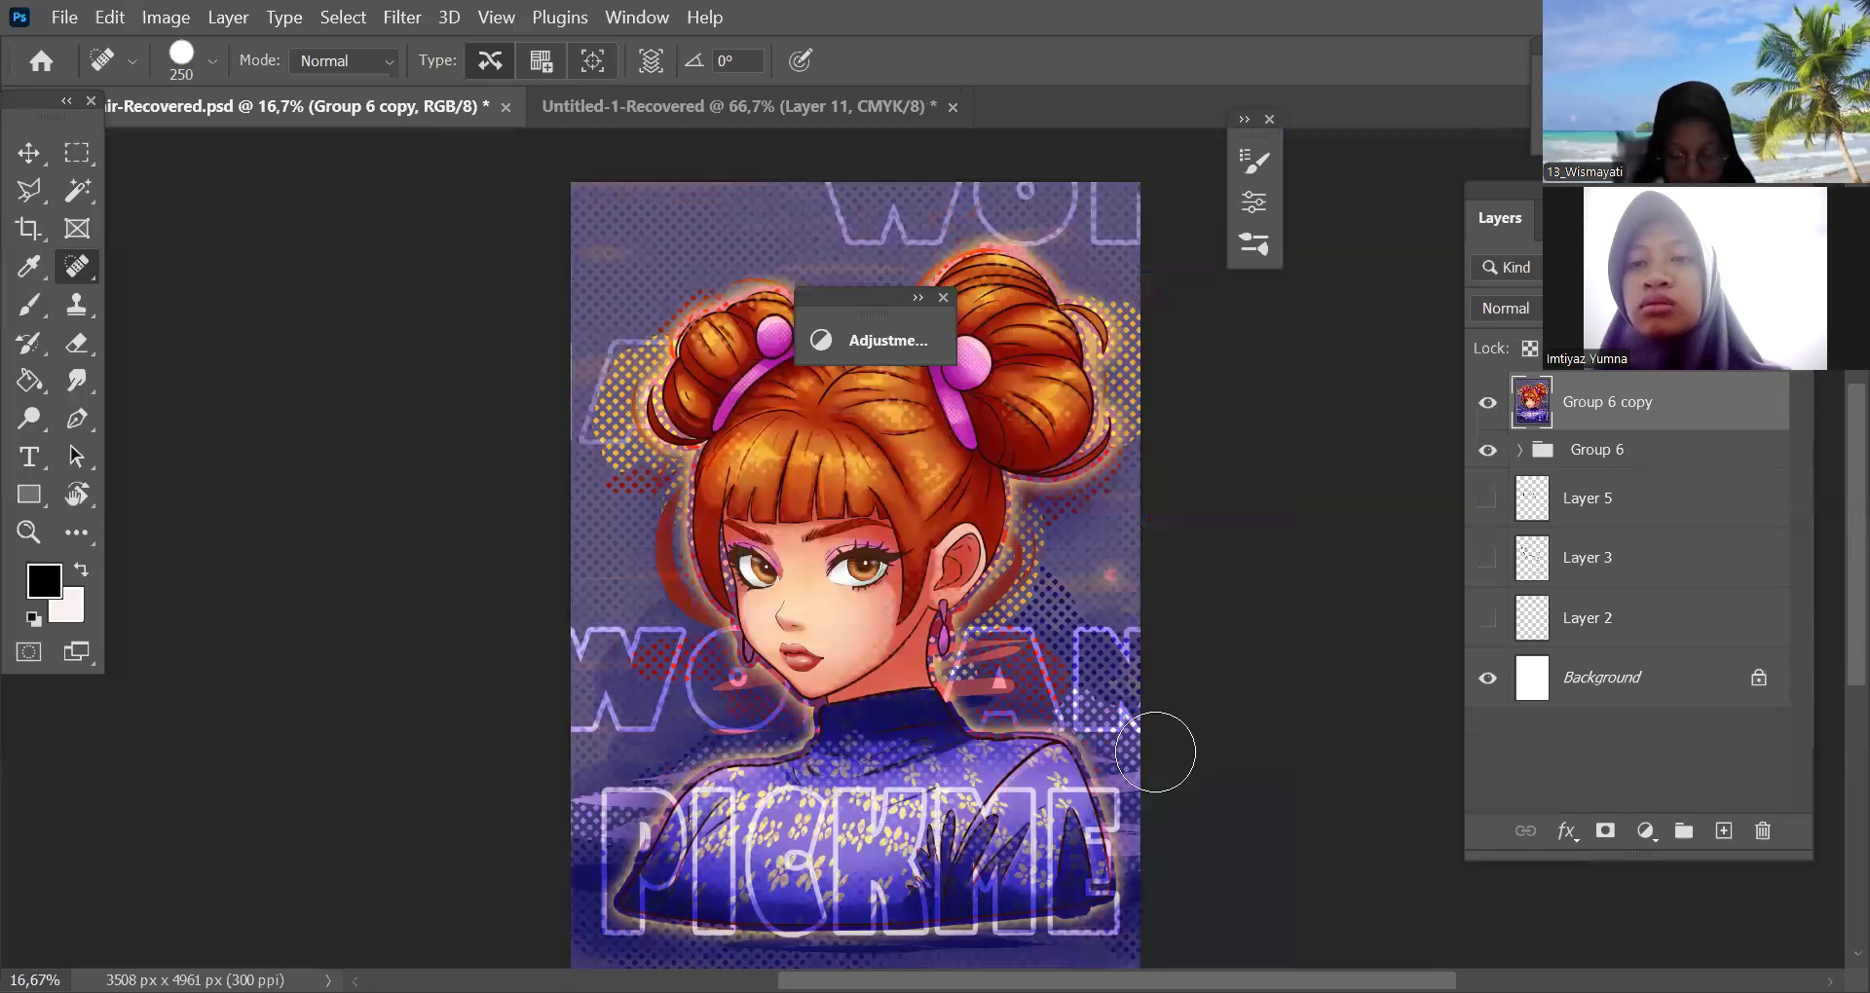
key(ctrl+plus)
key(ctrl+plus)
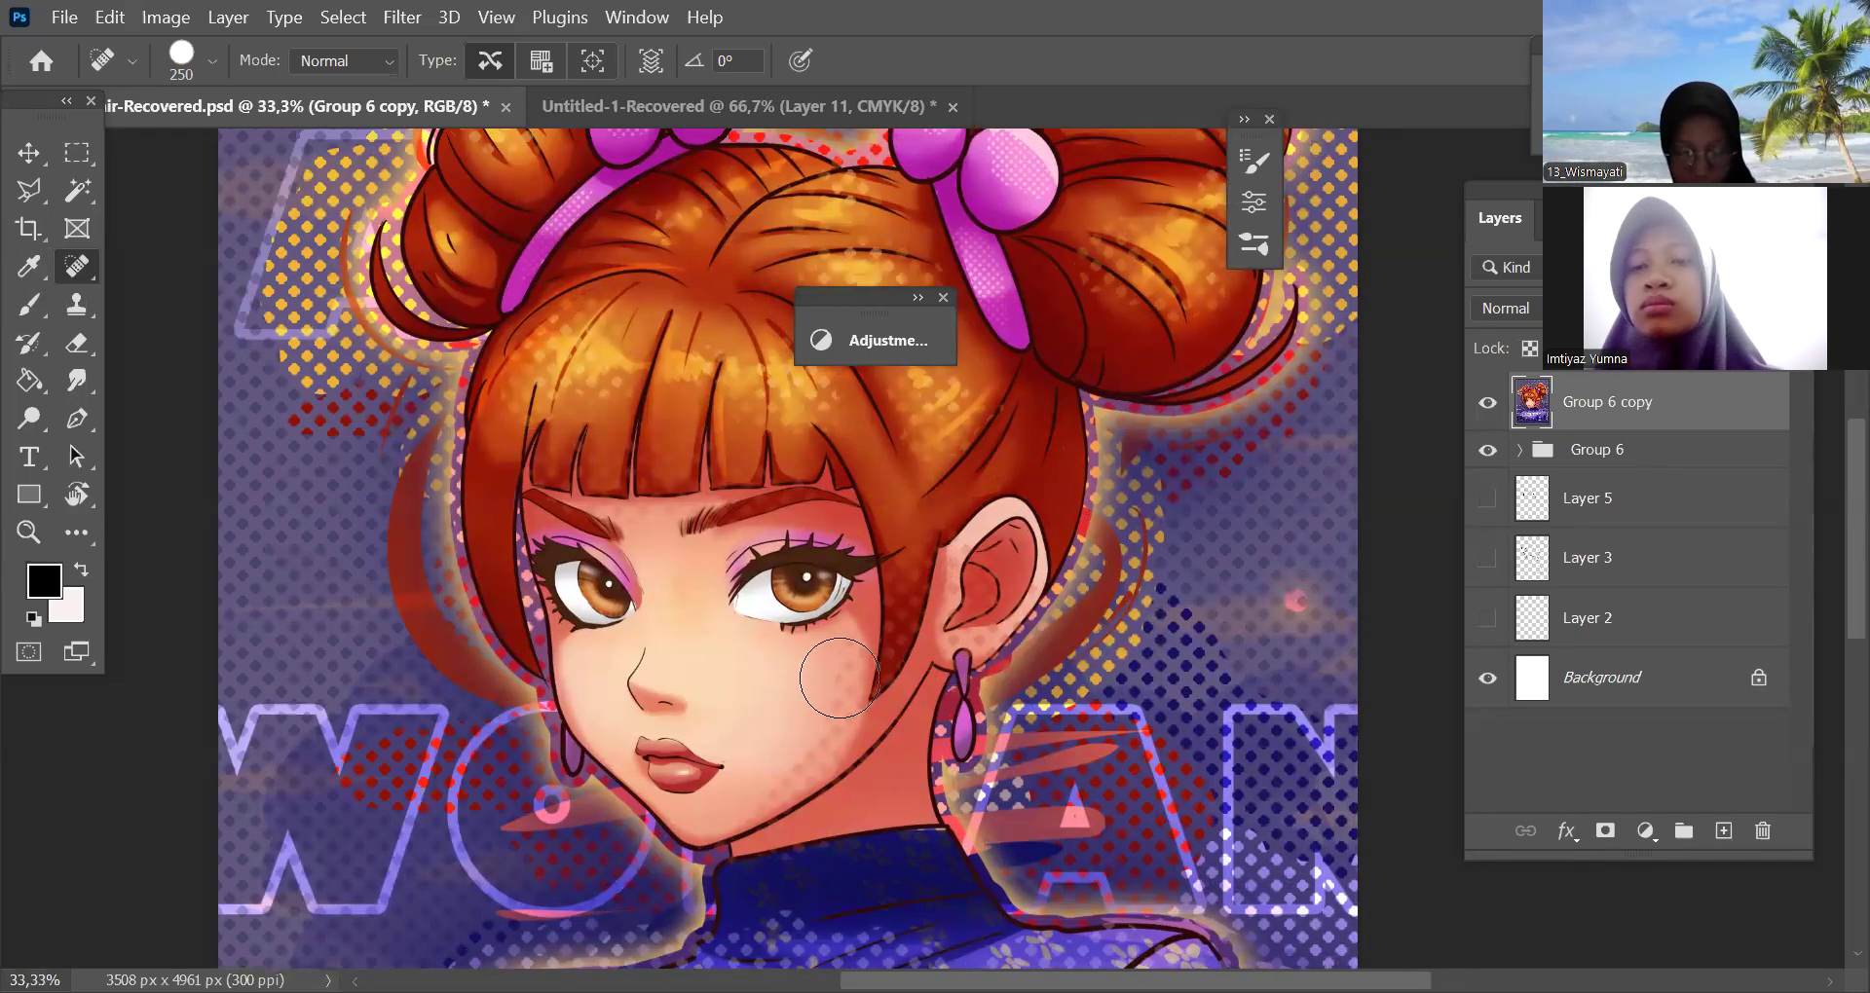
key(bracketleft)
key(bracketleft)
key(bracketleft)
key(bracketright)
key(bracketright)
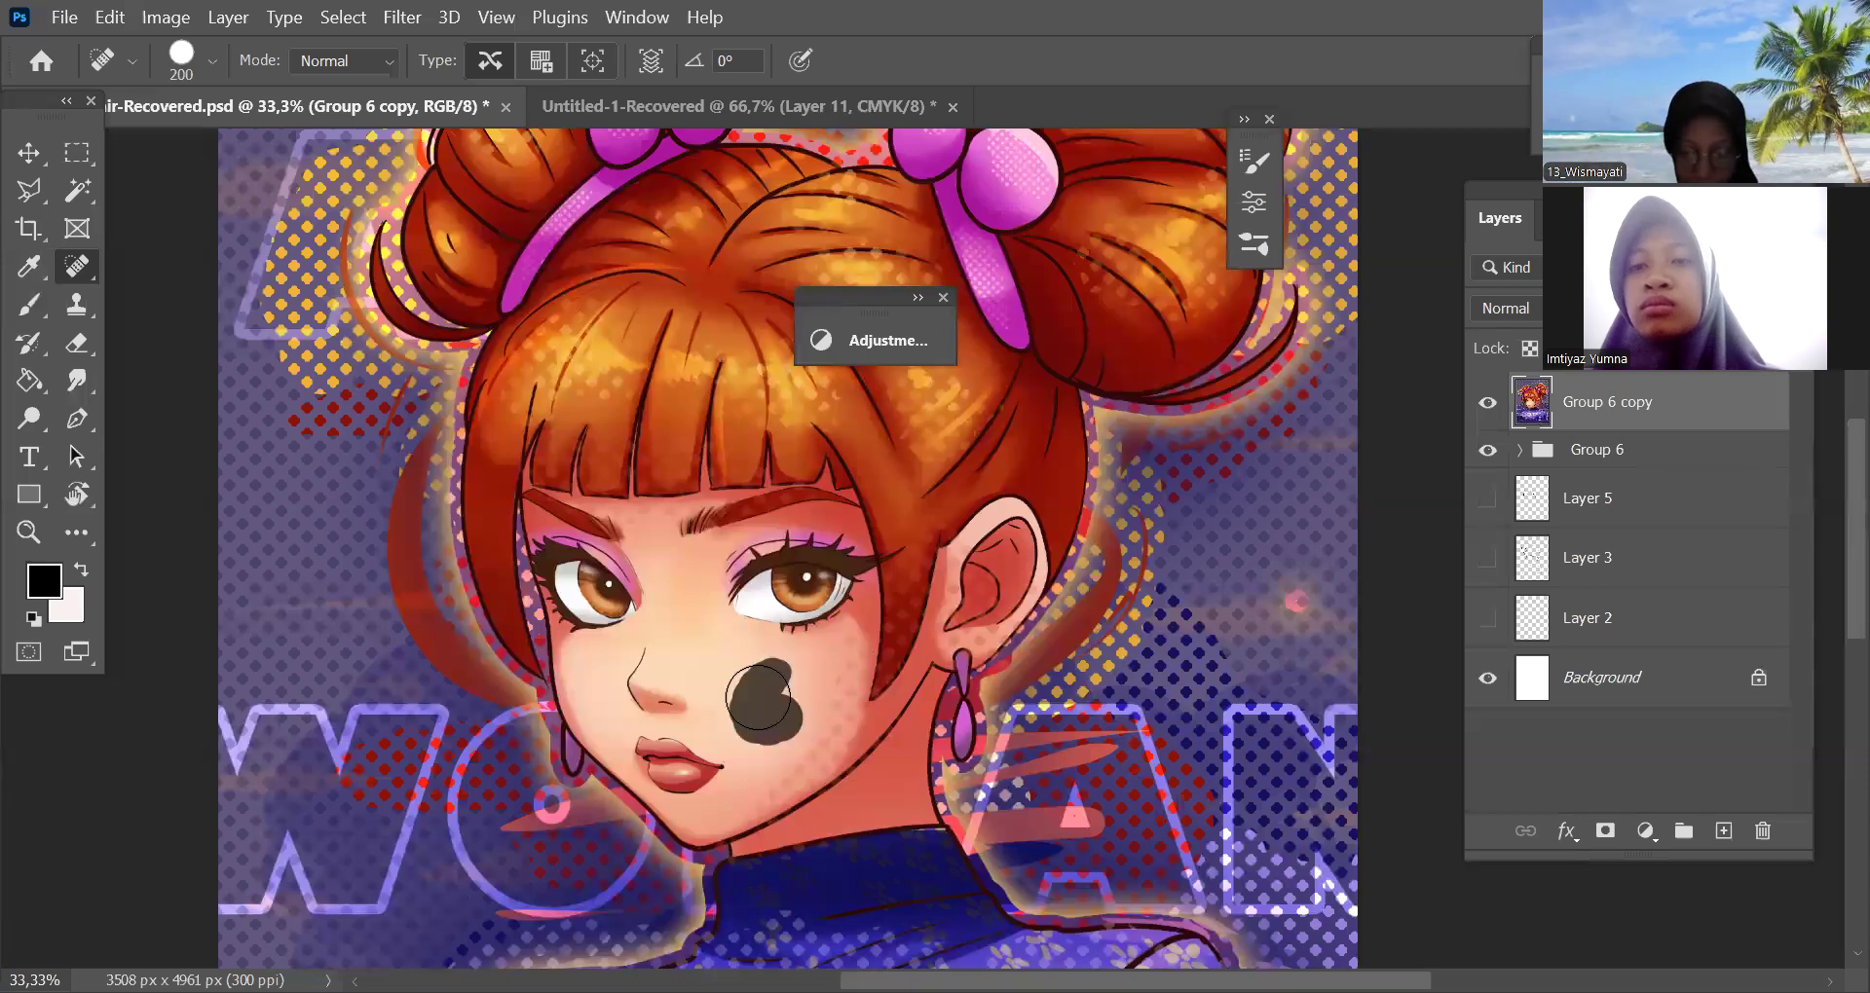